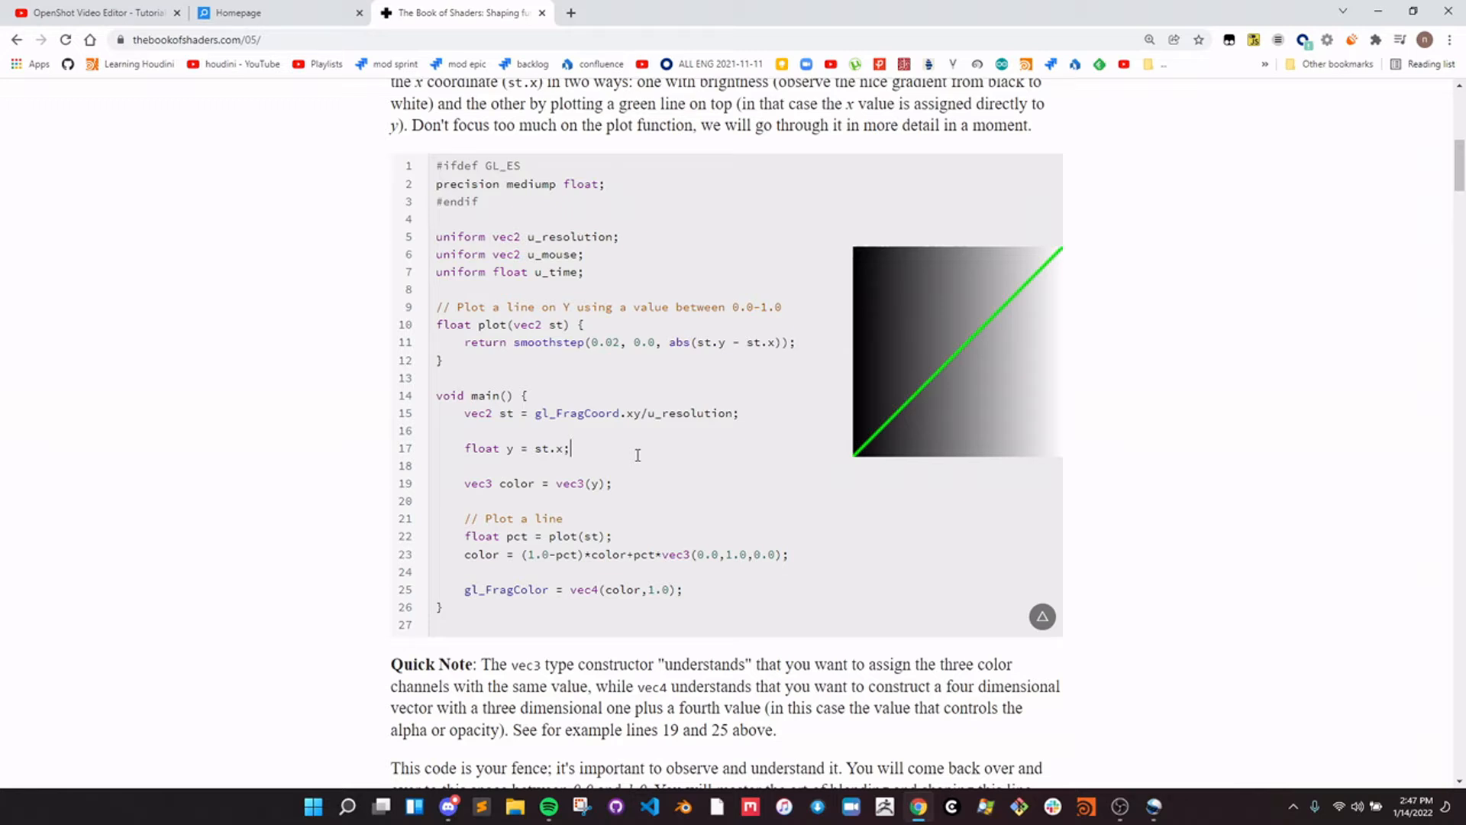
Examine the full line-plotting shader example, from the precision header through the plot function to main.
scroll(466, 217, up, 4)
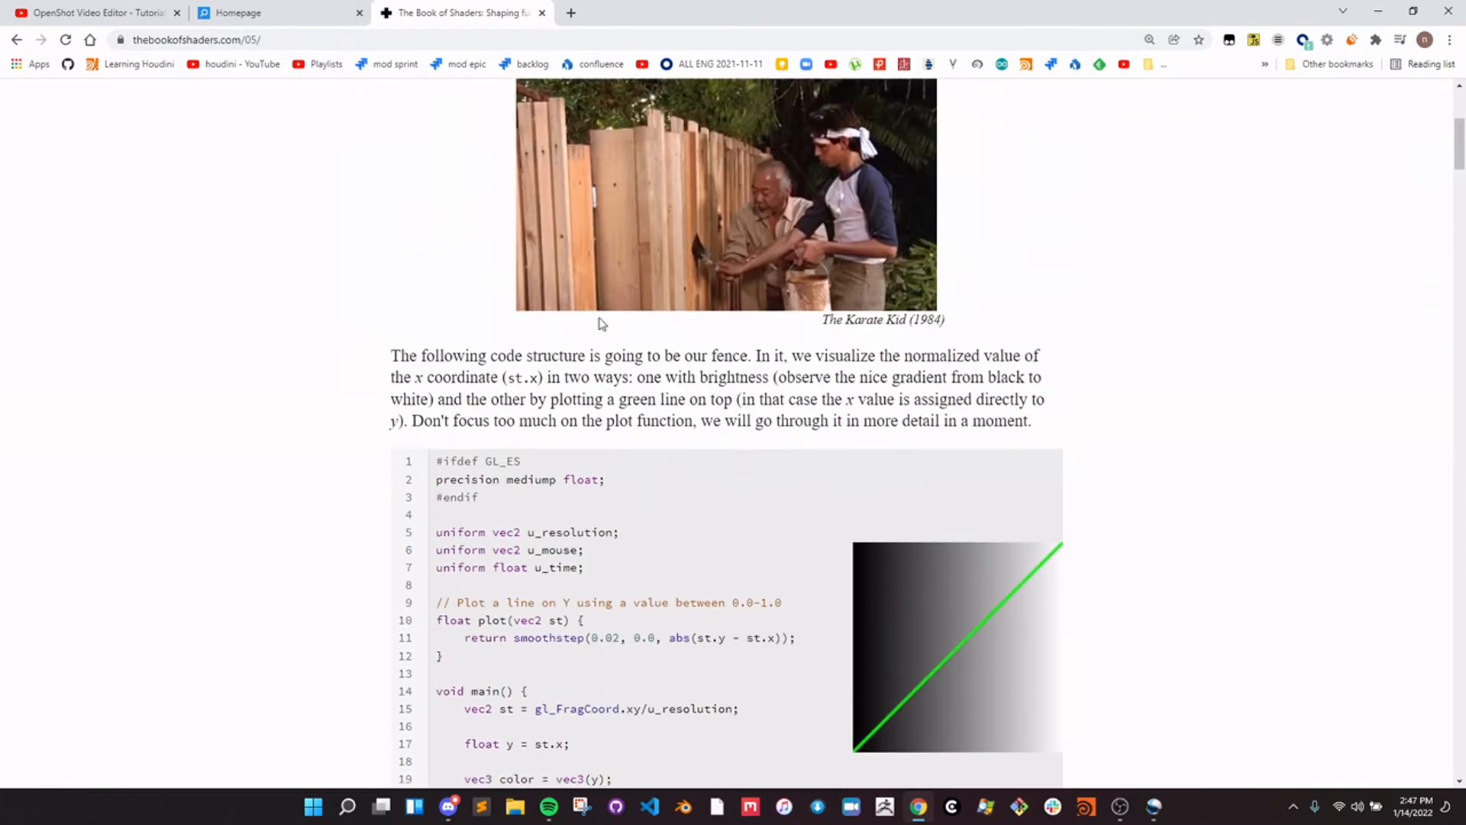
scroll(466, 217, down, 3)
drag(439, 241, 851, 305)
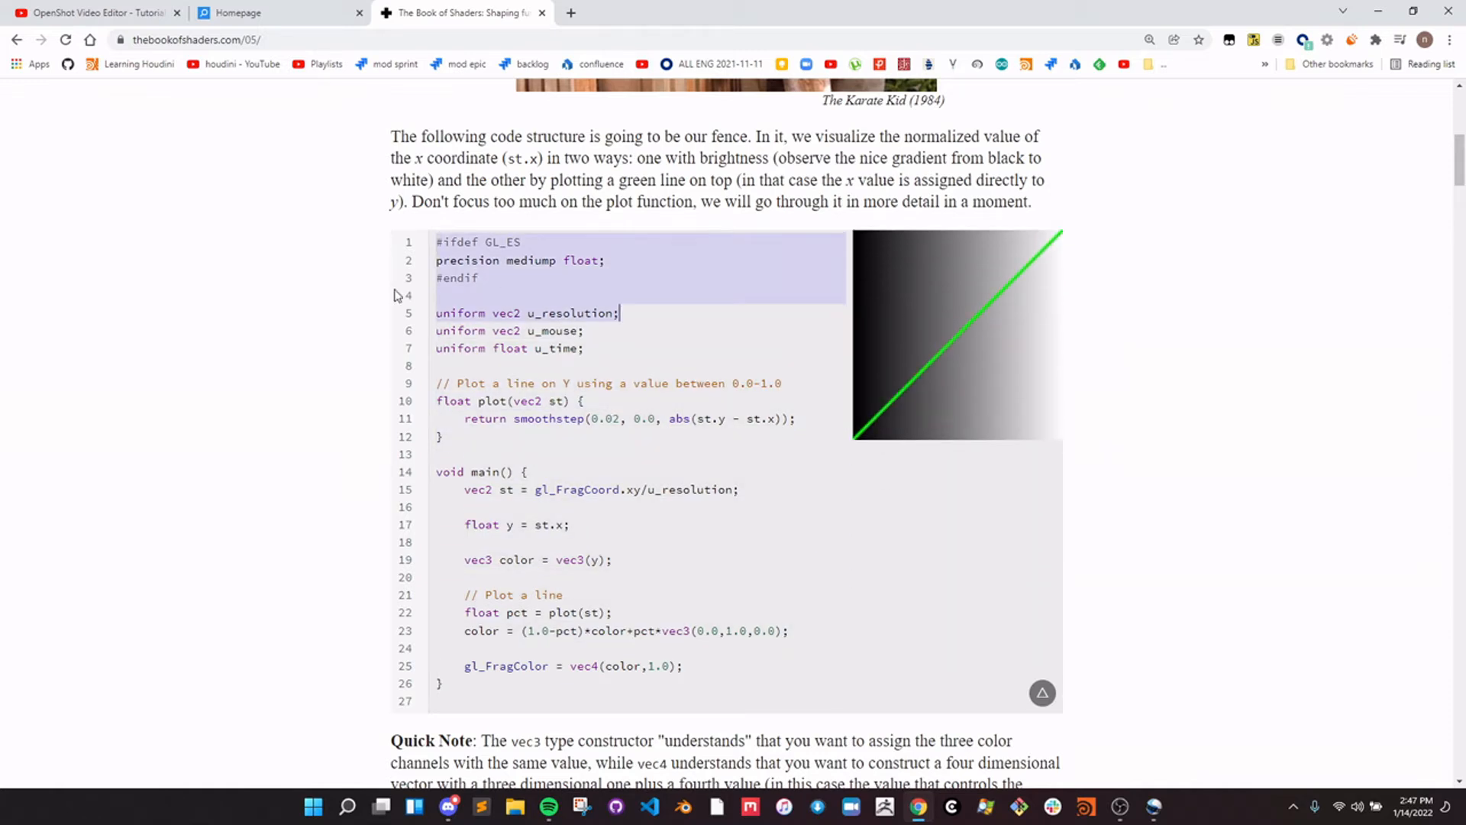
click(469, 290)
drag(434, 242, 441, 682)
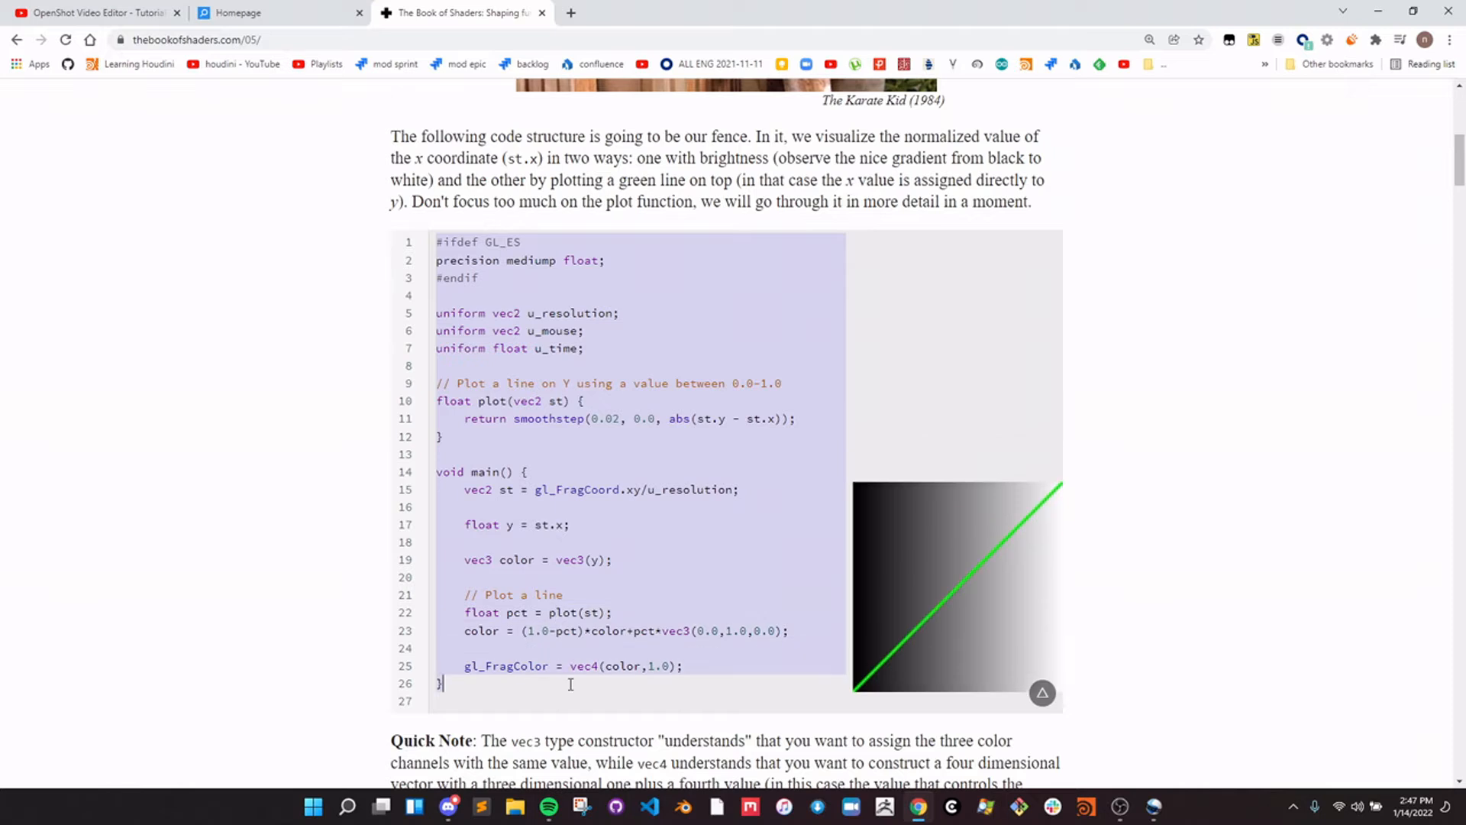
click(441, 683)
drag(544, 737, 451, 202)
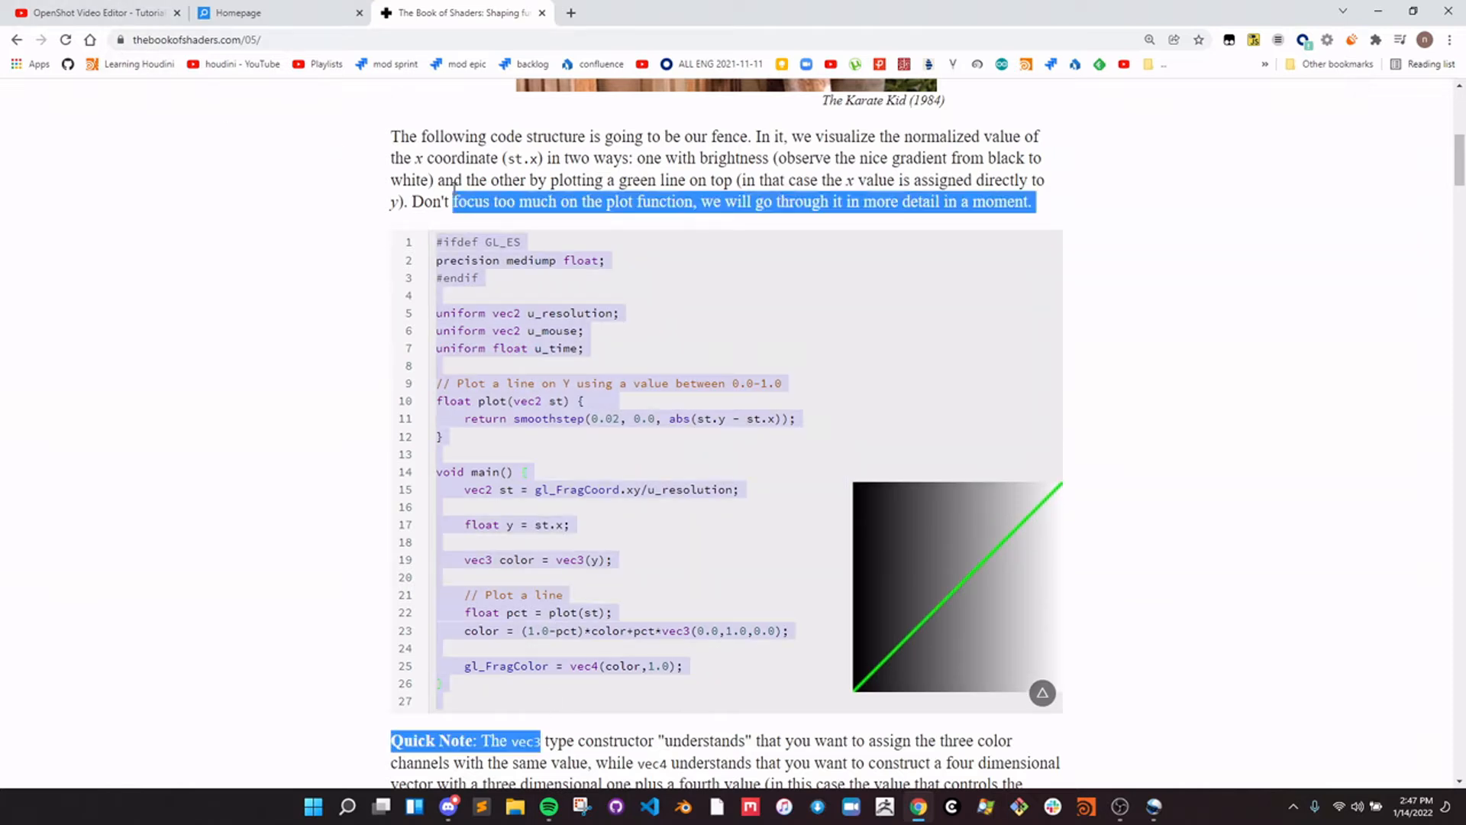
click(592, 367)
drag(465, 423, 818, 410)
click(818, 420)
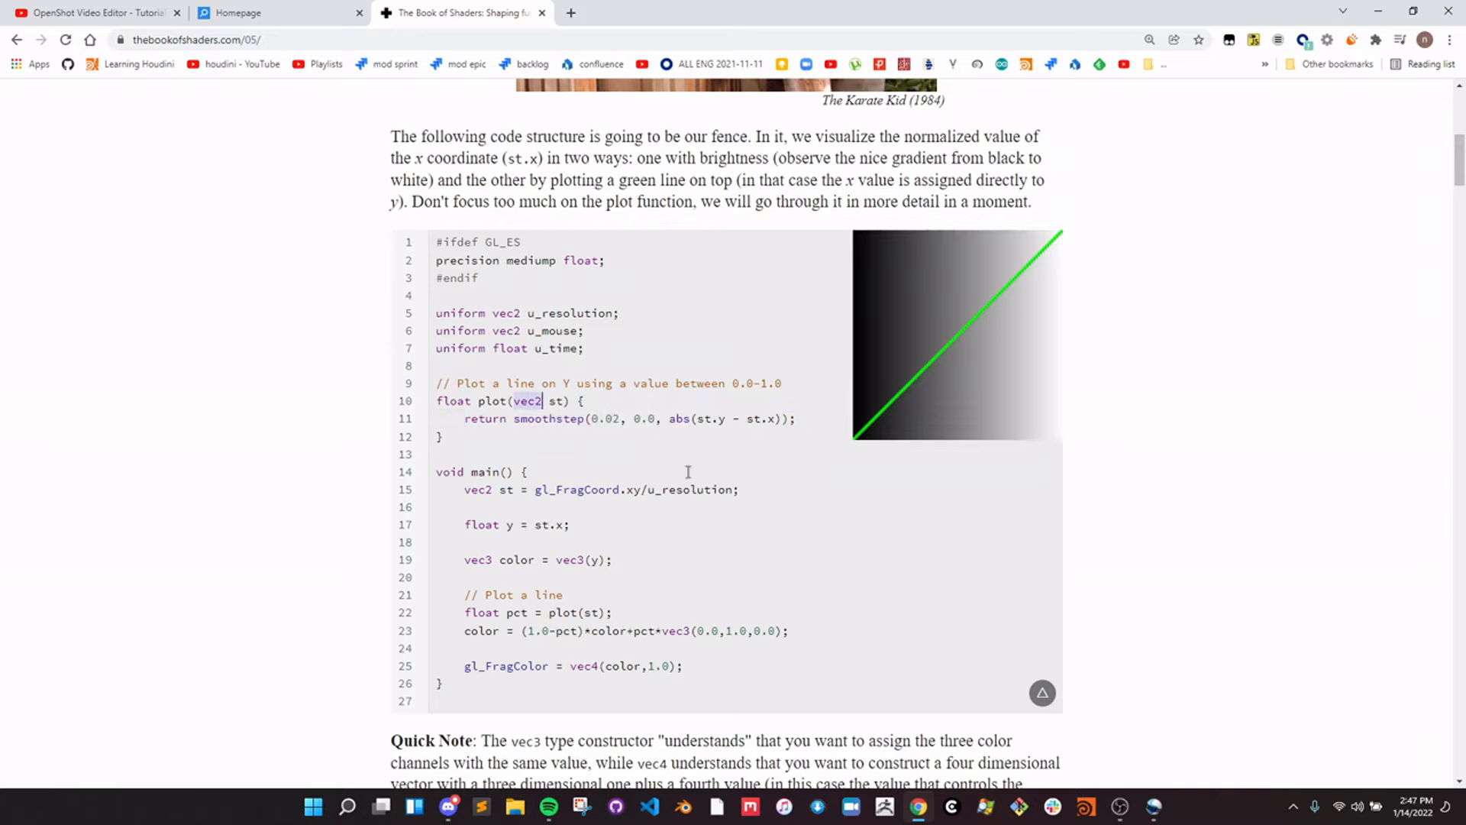
drag(445, 684, 556, 345)
click(667, 452)
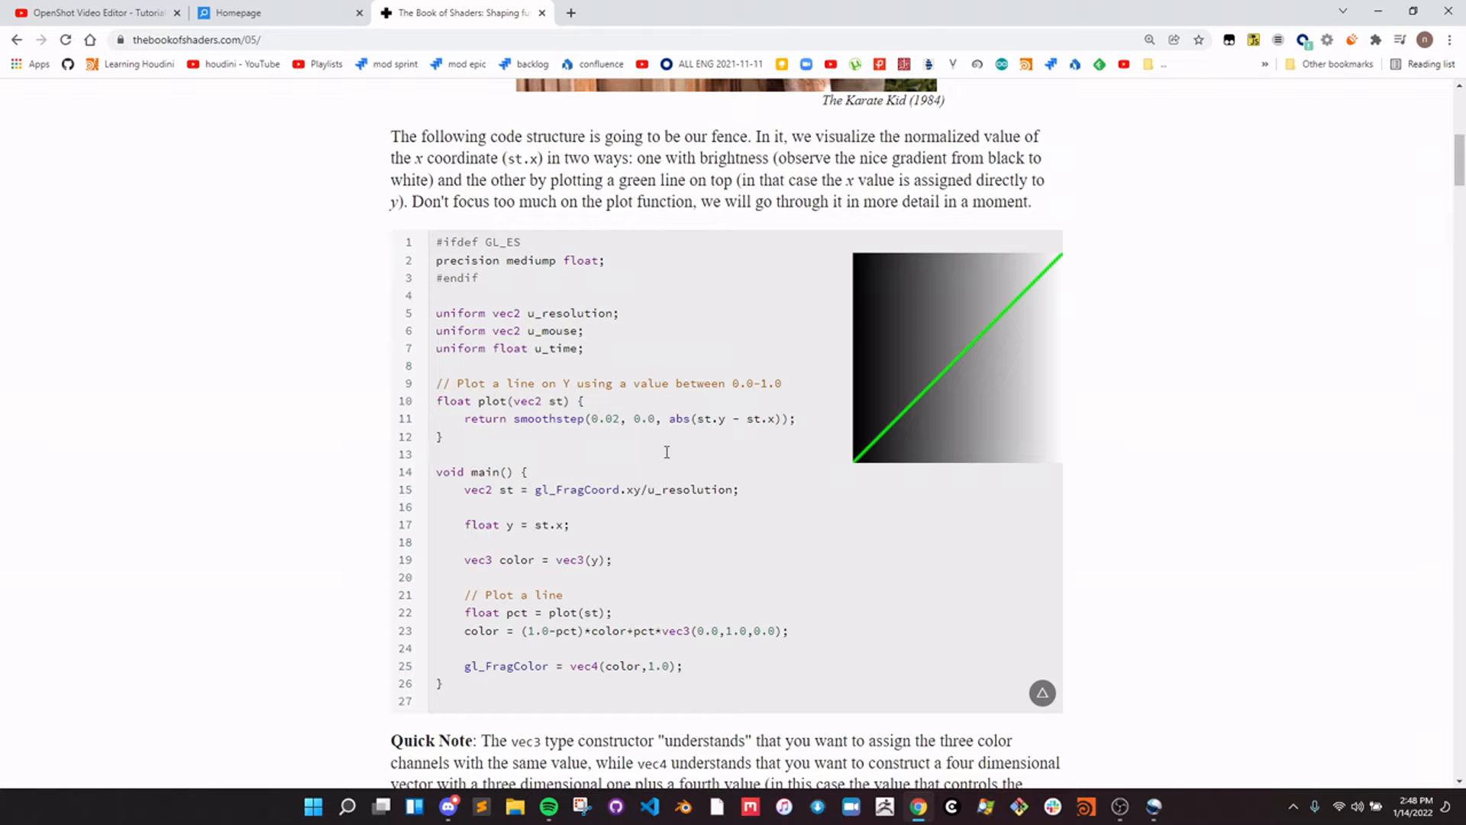
Examine how line 15 of main computes the vec2 st from gl_FragCoord.xy and u_resolution.
key(alt+Tab)
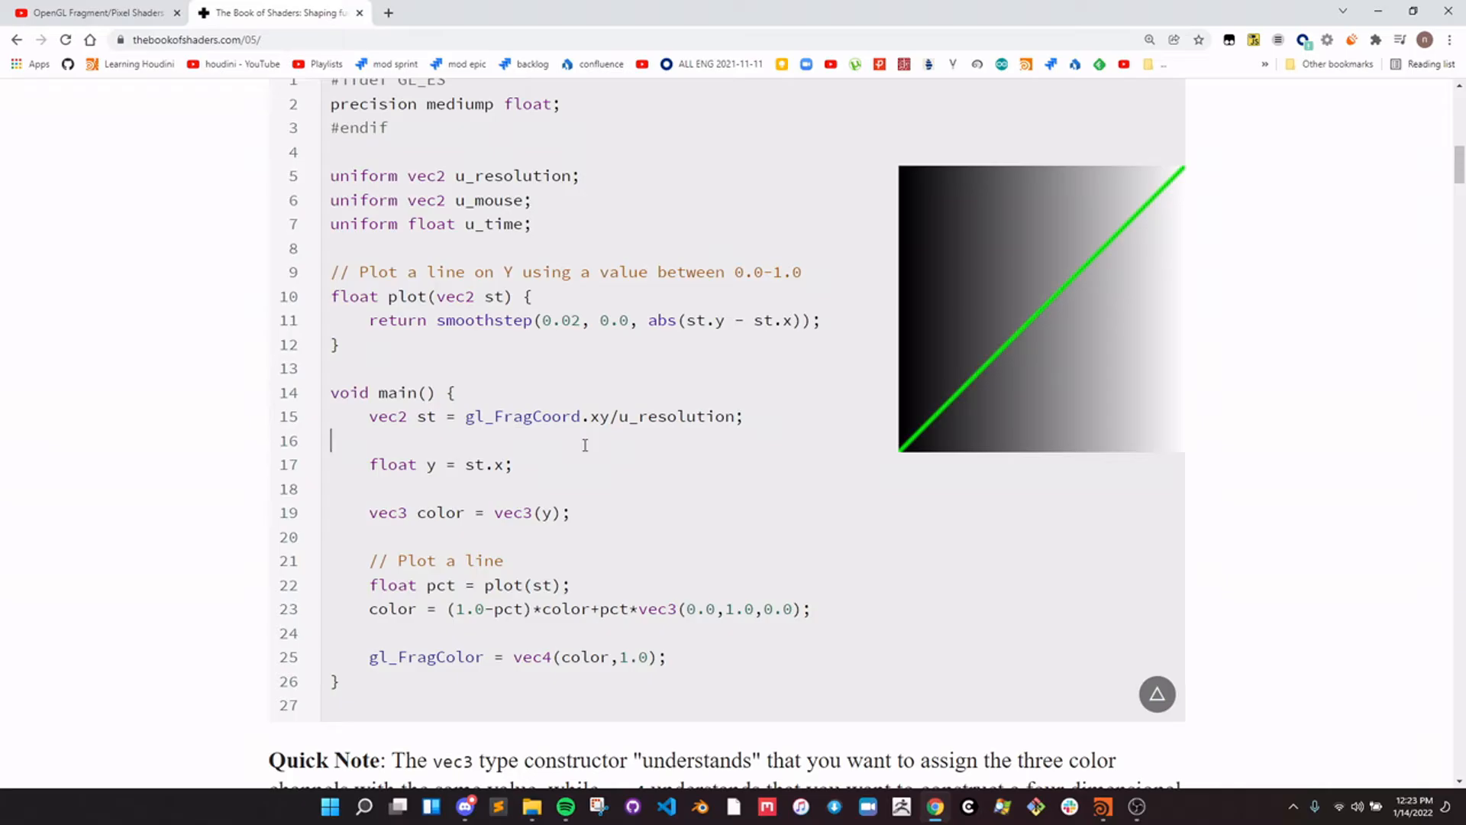
scroll(585, 444, up, 1)
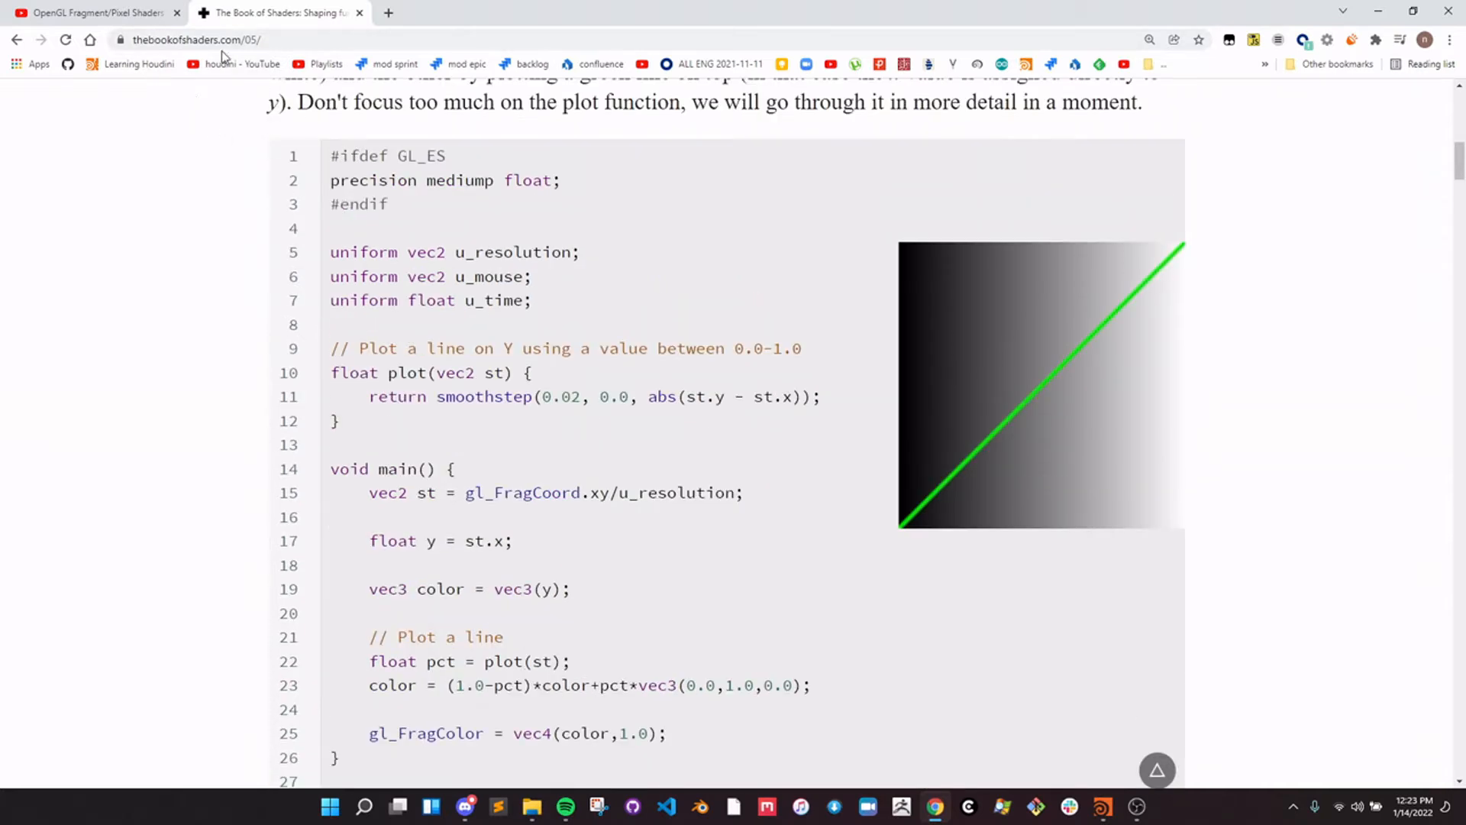
drag(250, 115, 498, 400)
click(498, 399)
scroll(499, 401, up, 1)
click(372, 410)
scroll(383, 407, down, 1)
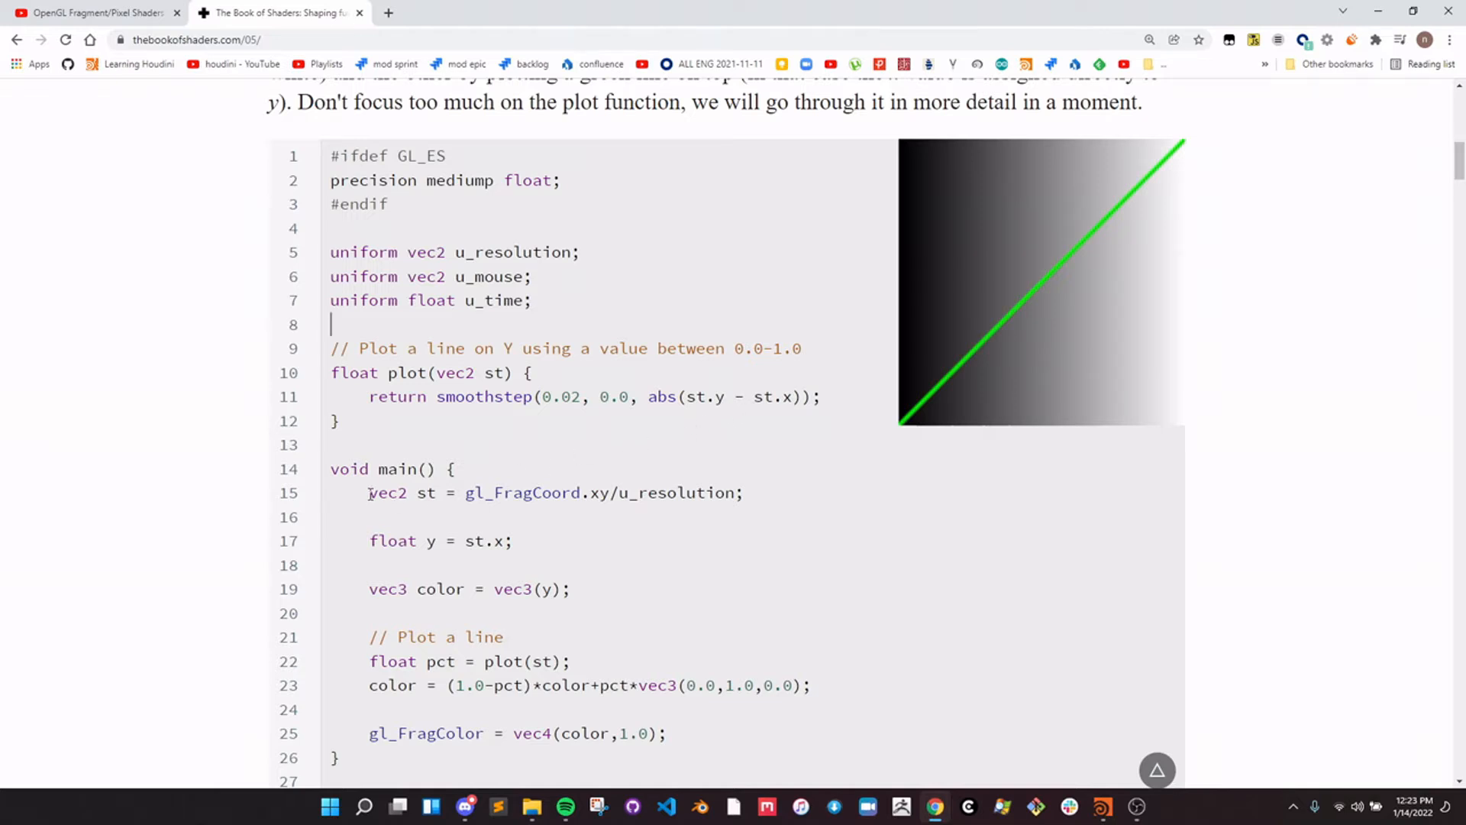
drag(591, 493, 739, 493)
click(745, 493)
mouse_move(370, 492)
mouse_down()
mouse_move(736, 482)
mouse_move(764, 494)
mouse_move(399, 492)
mouse_up()
click(757, 493)
click(399, 492)
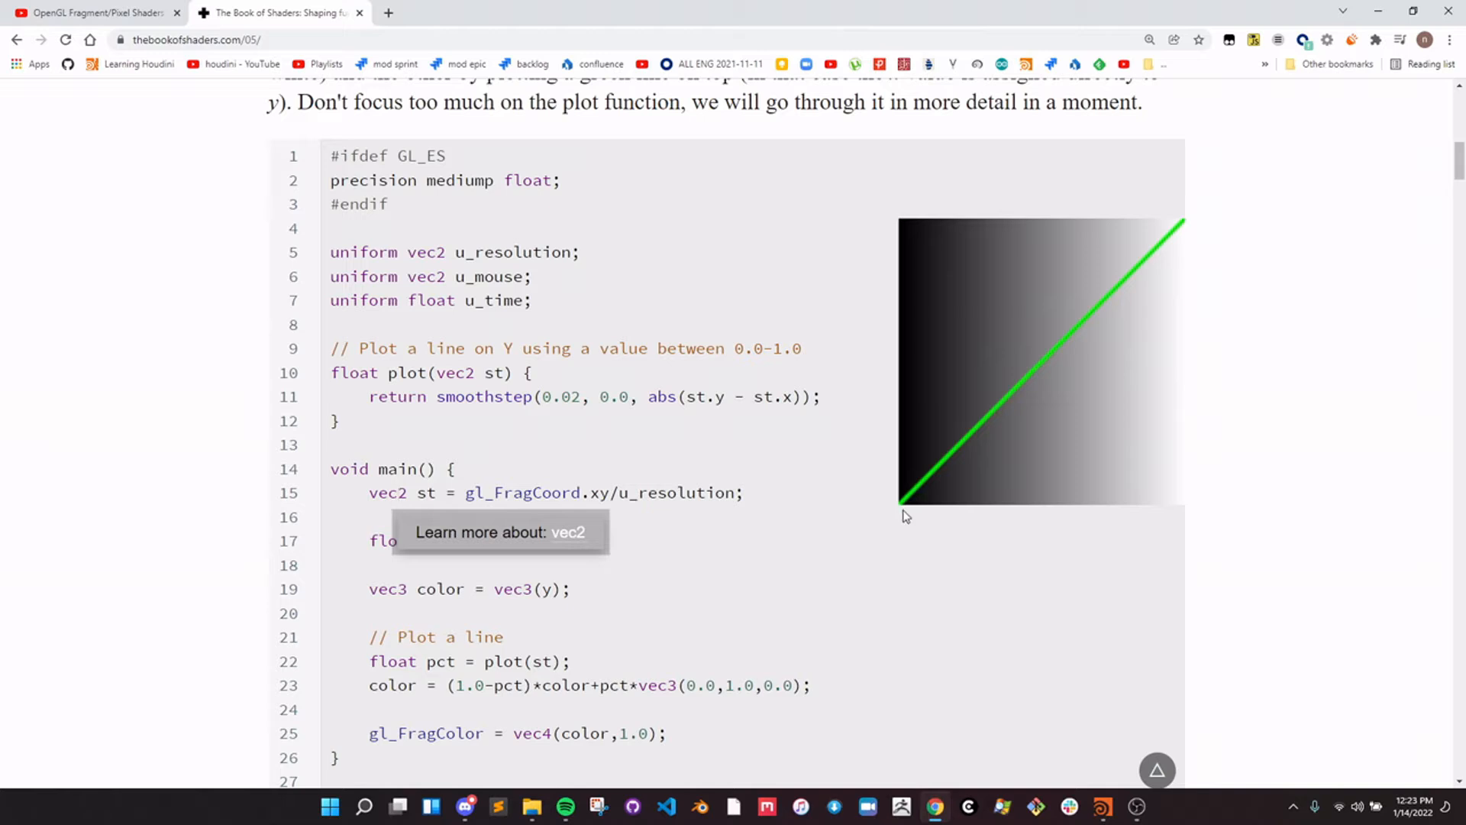
click(736, 593)
Examine how main assigns st.x to y and builds the gradient color with vec3(y).
scroll(534, 474, down, 2)
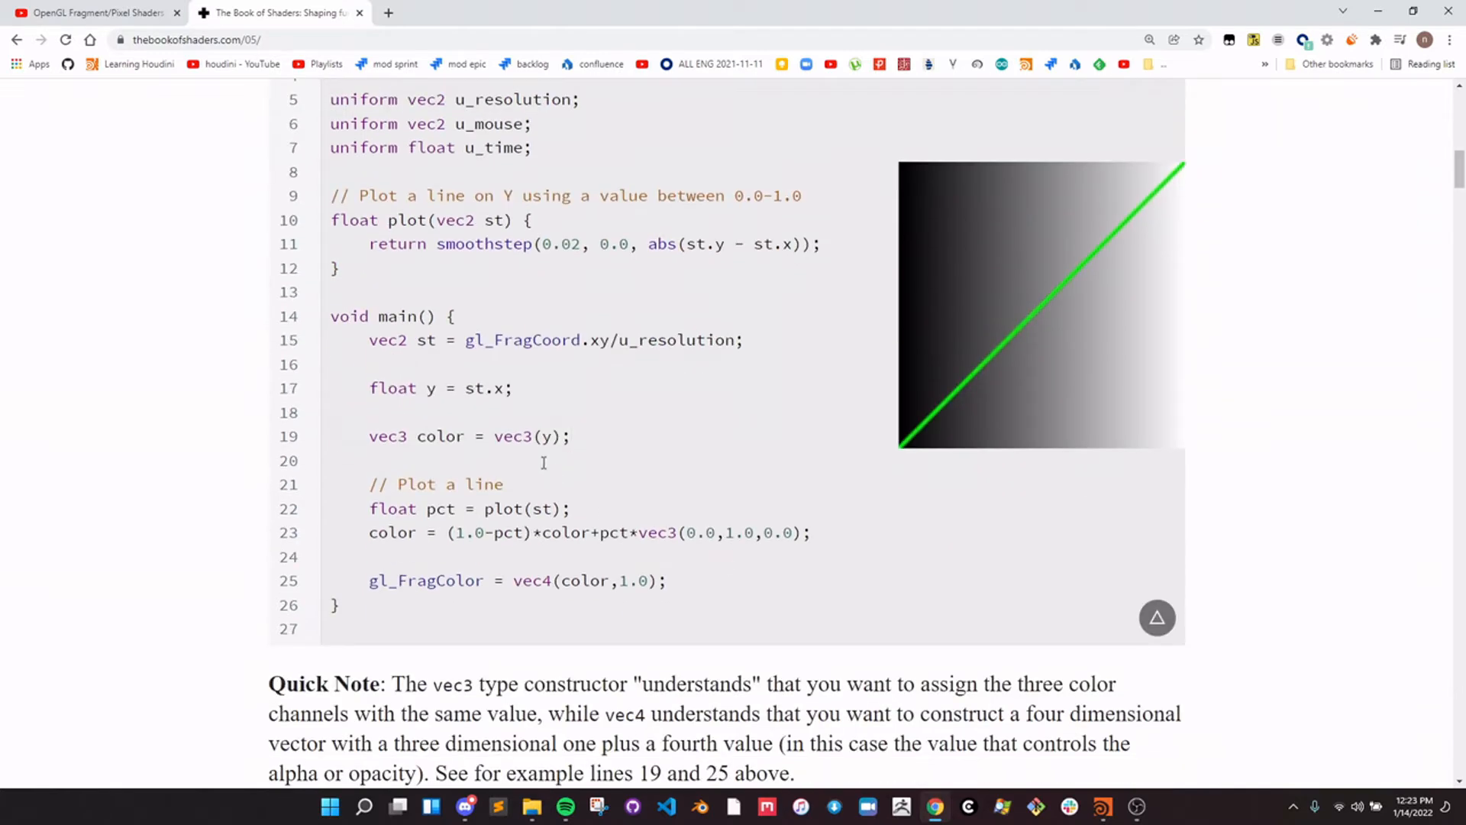
drag(372, 447, 571, 439)
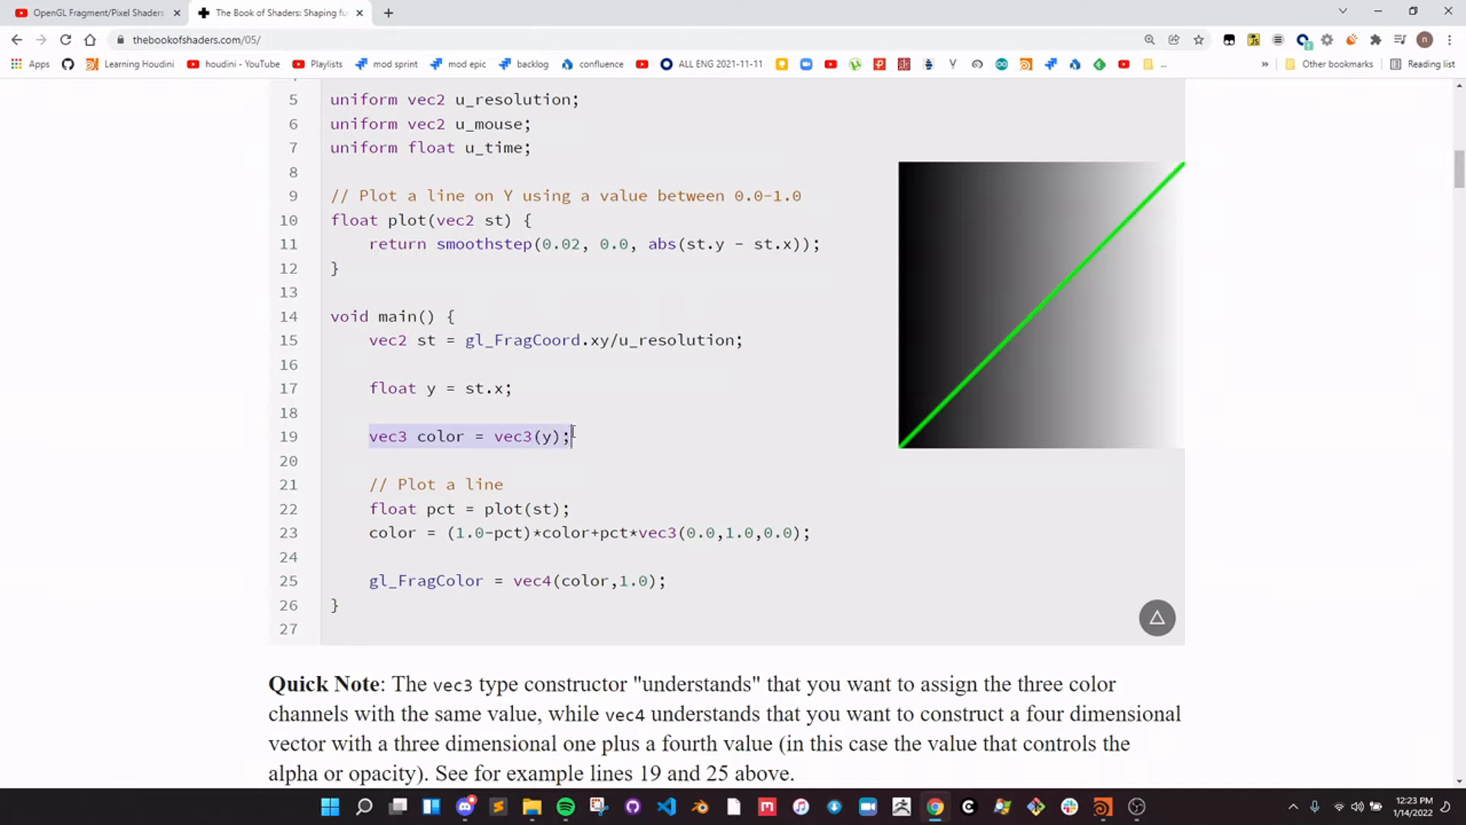
double_click(546, 436)
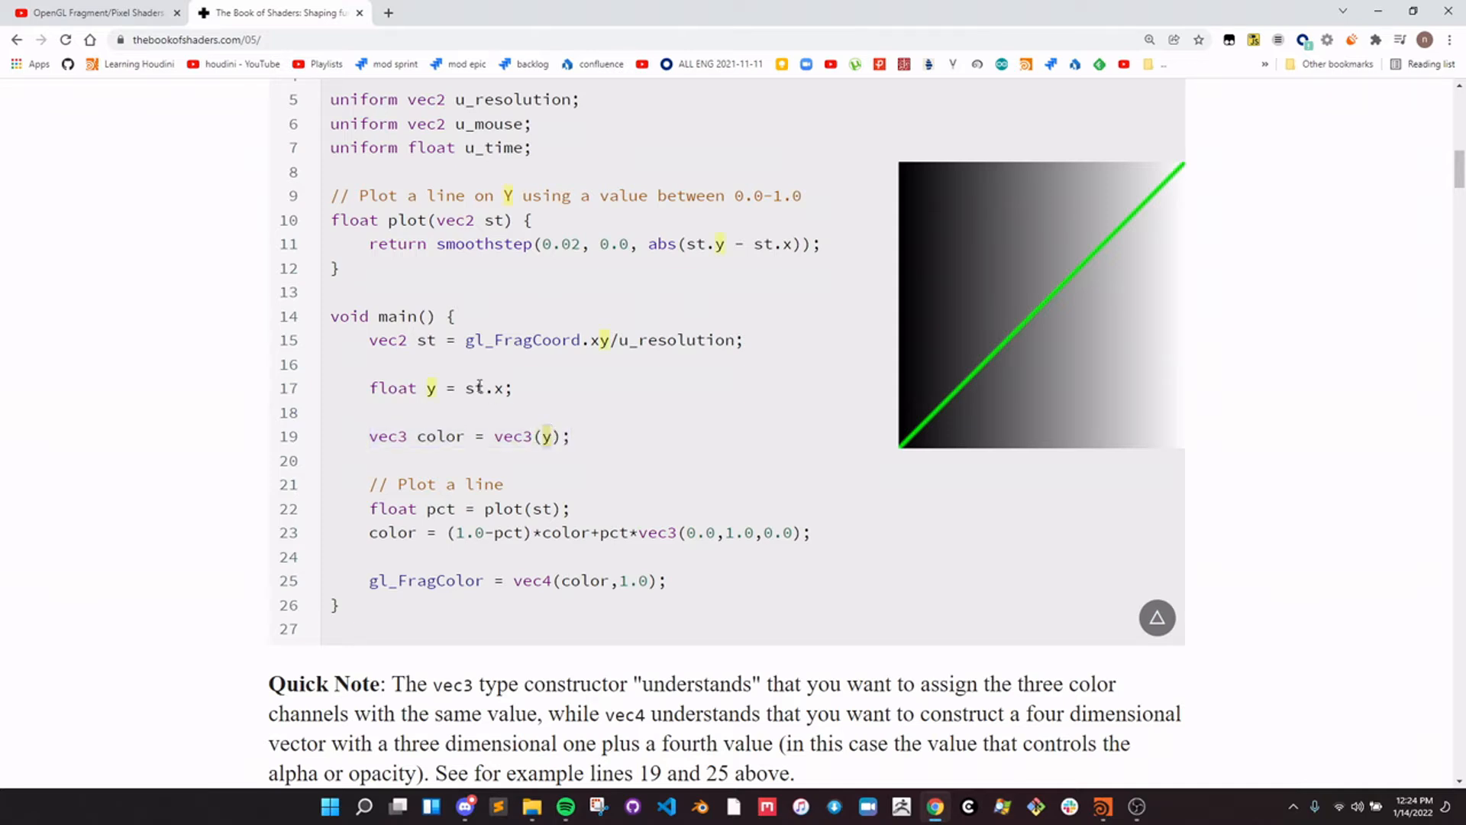
click(428, 388)
drag(475, 388, 508, 393)
click(516, 392)
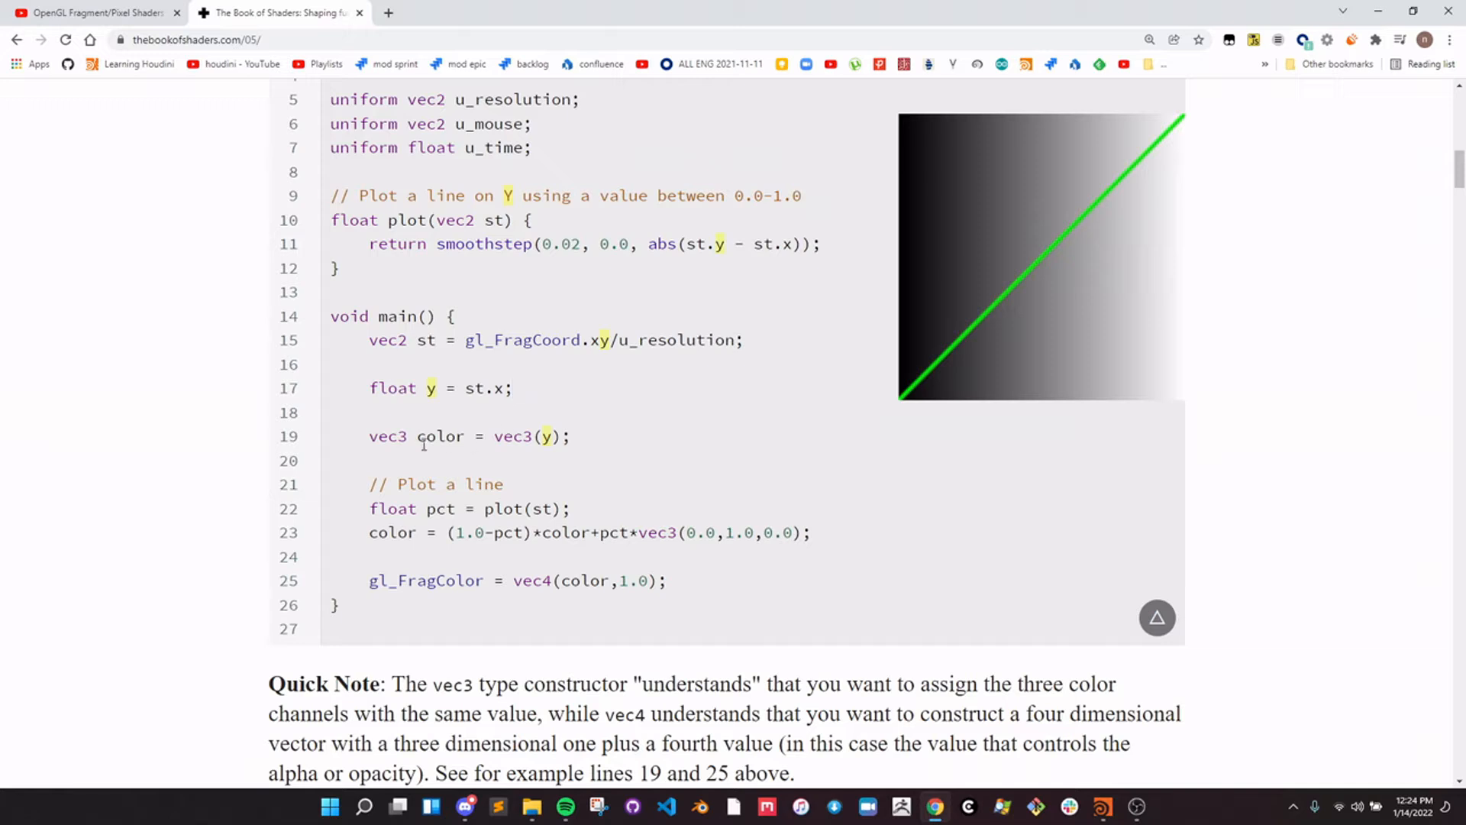
drag(380, 442, 537, 441)
click(537, 441)
click(584, 436)
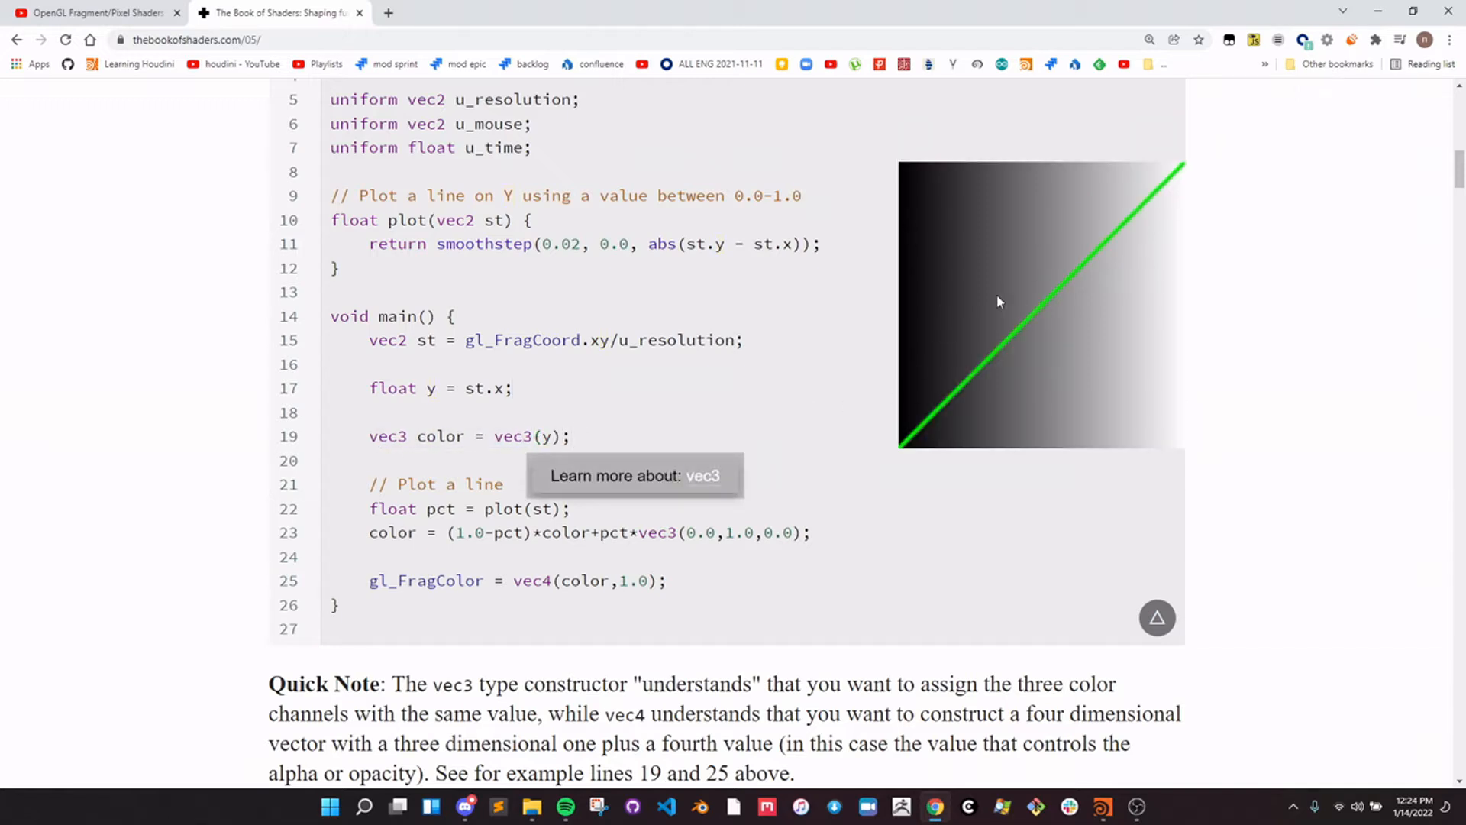
click(642, 416)
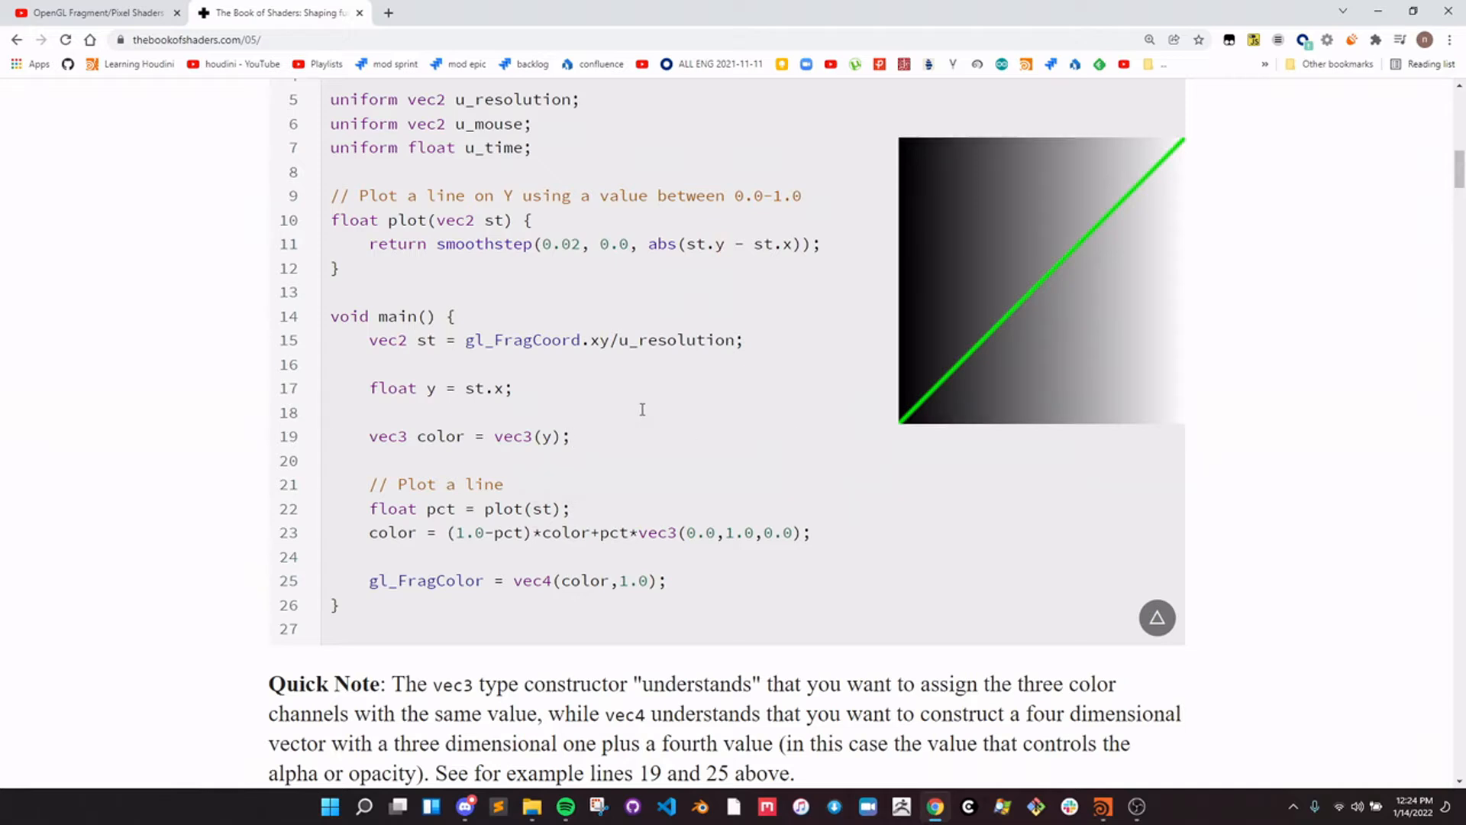
Examine the smoothstep call in the plot function and open the glossary entry for smoothstep.
scroll(643, 410, up, 1)
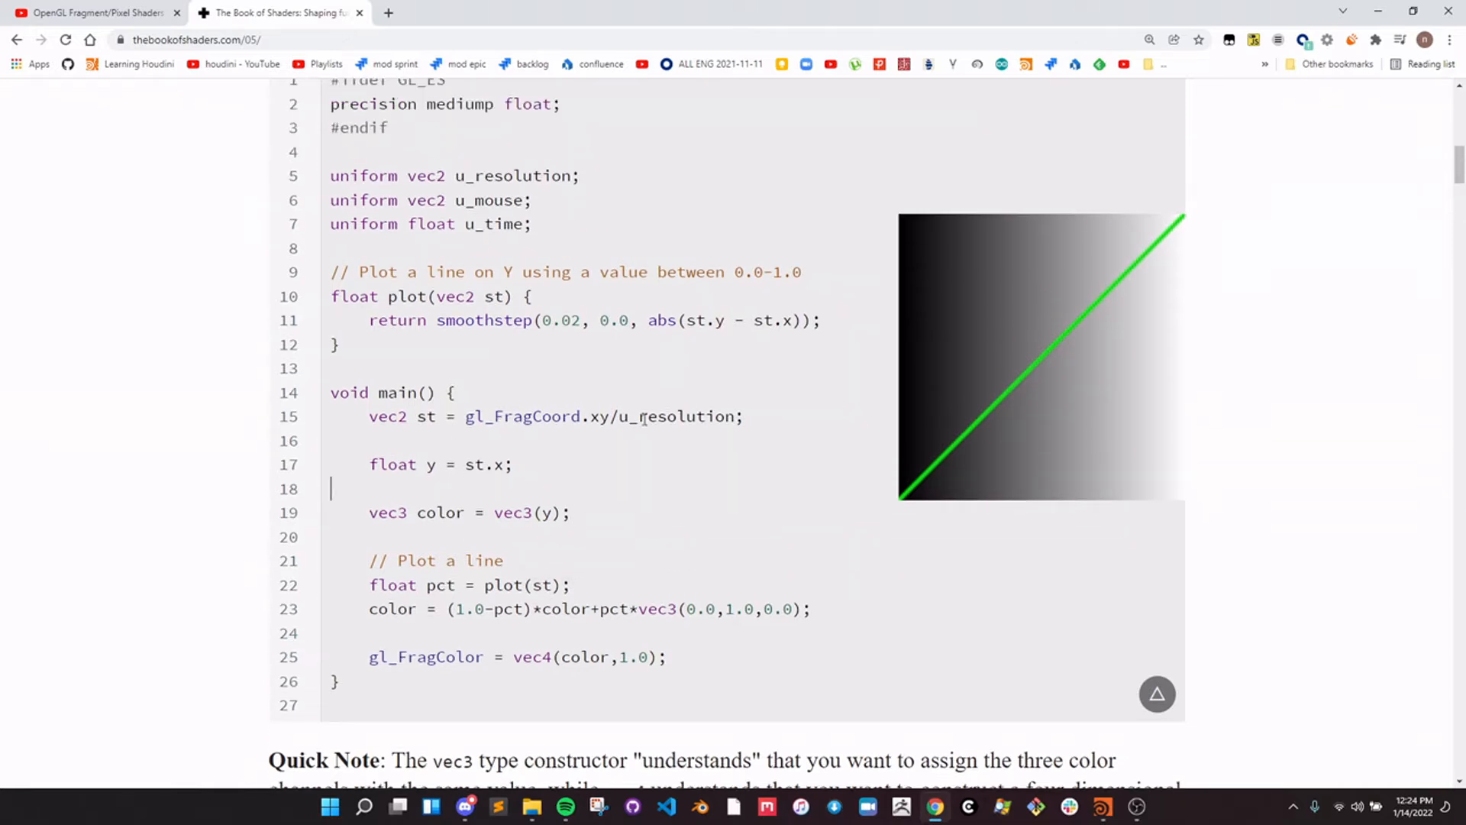
click(486, 583)
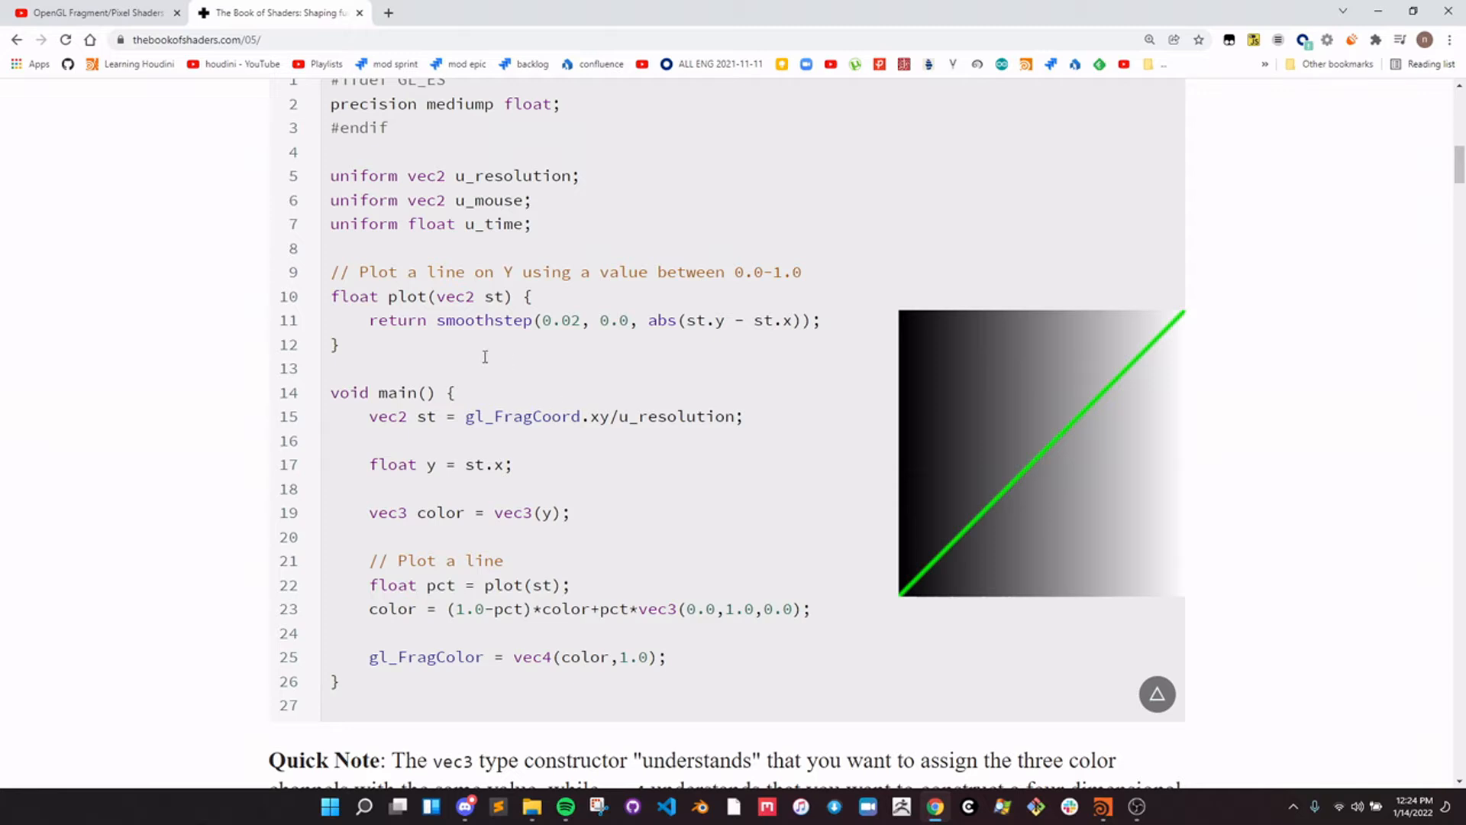
drag(437, 320, 533, 320)
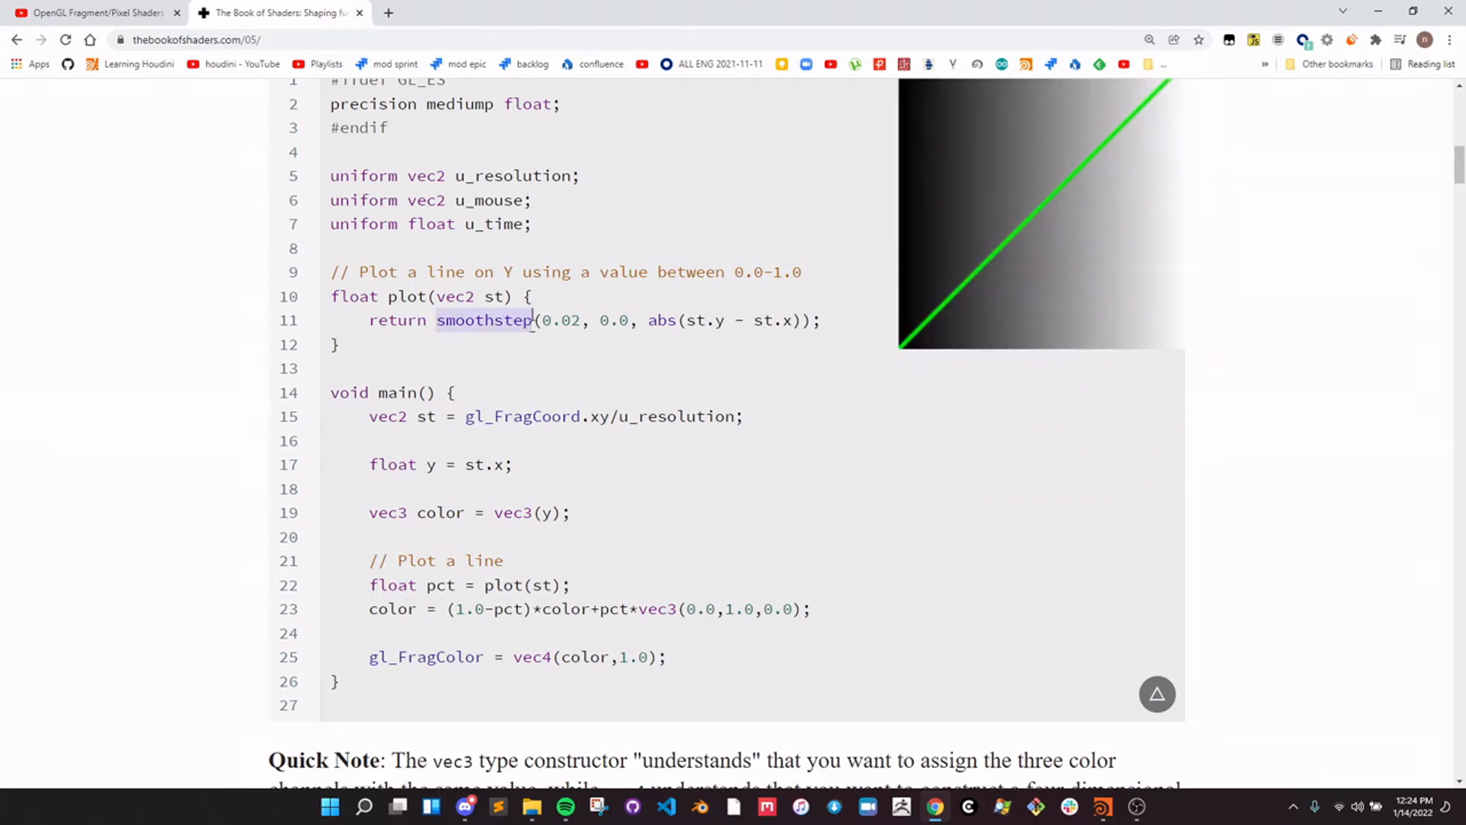
click(532, 322)
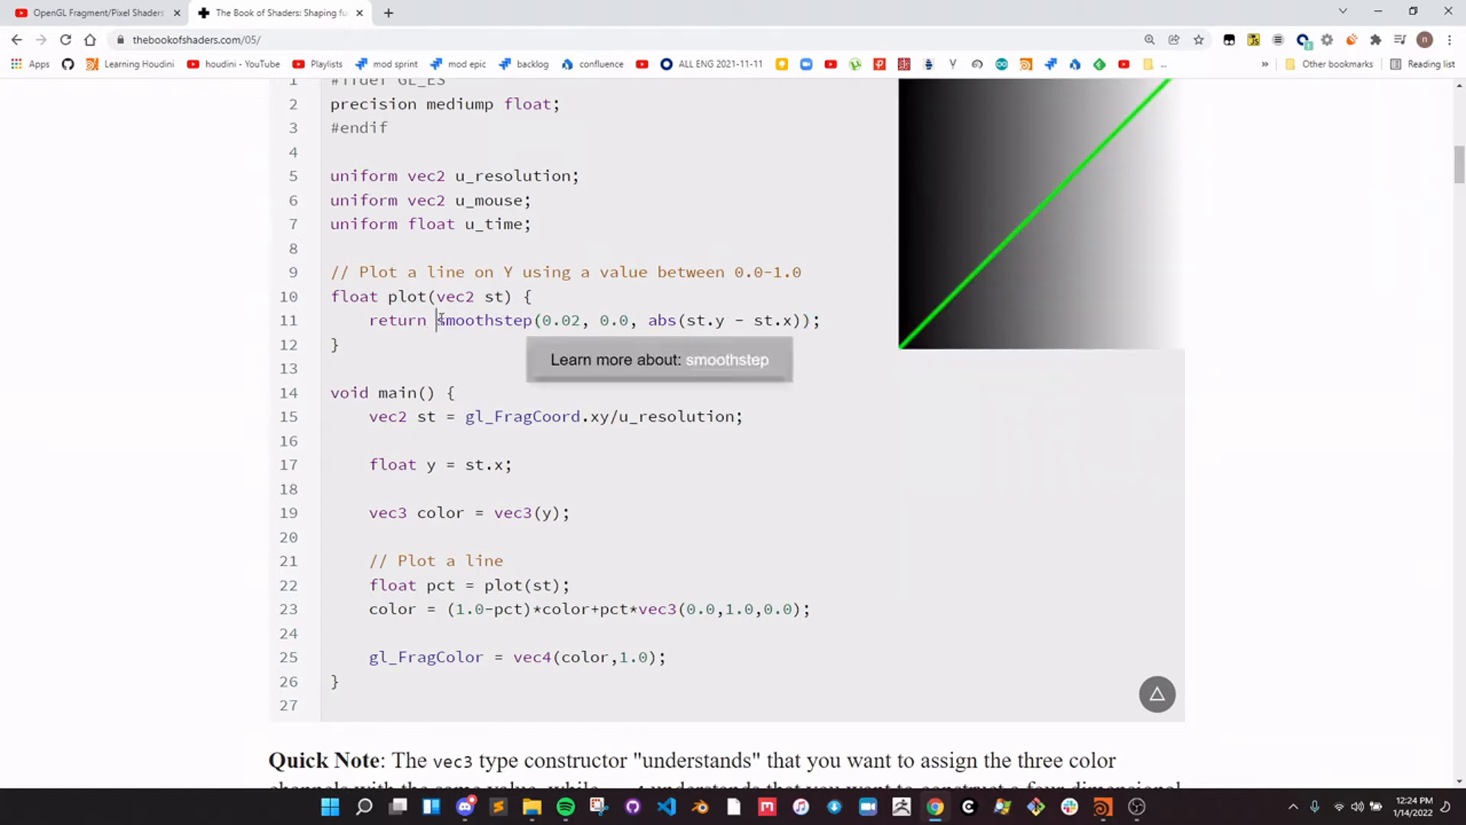
double_click(398, 393)
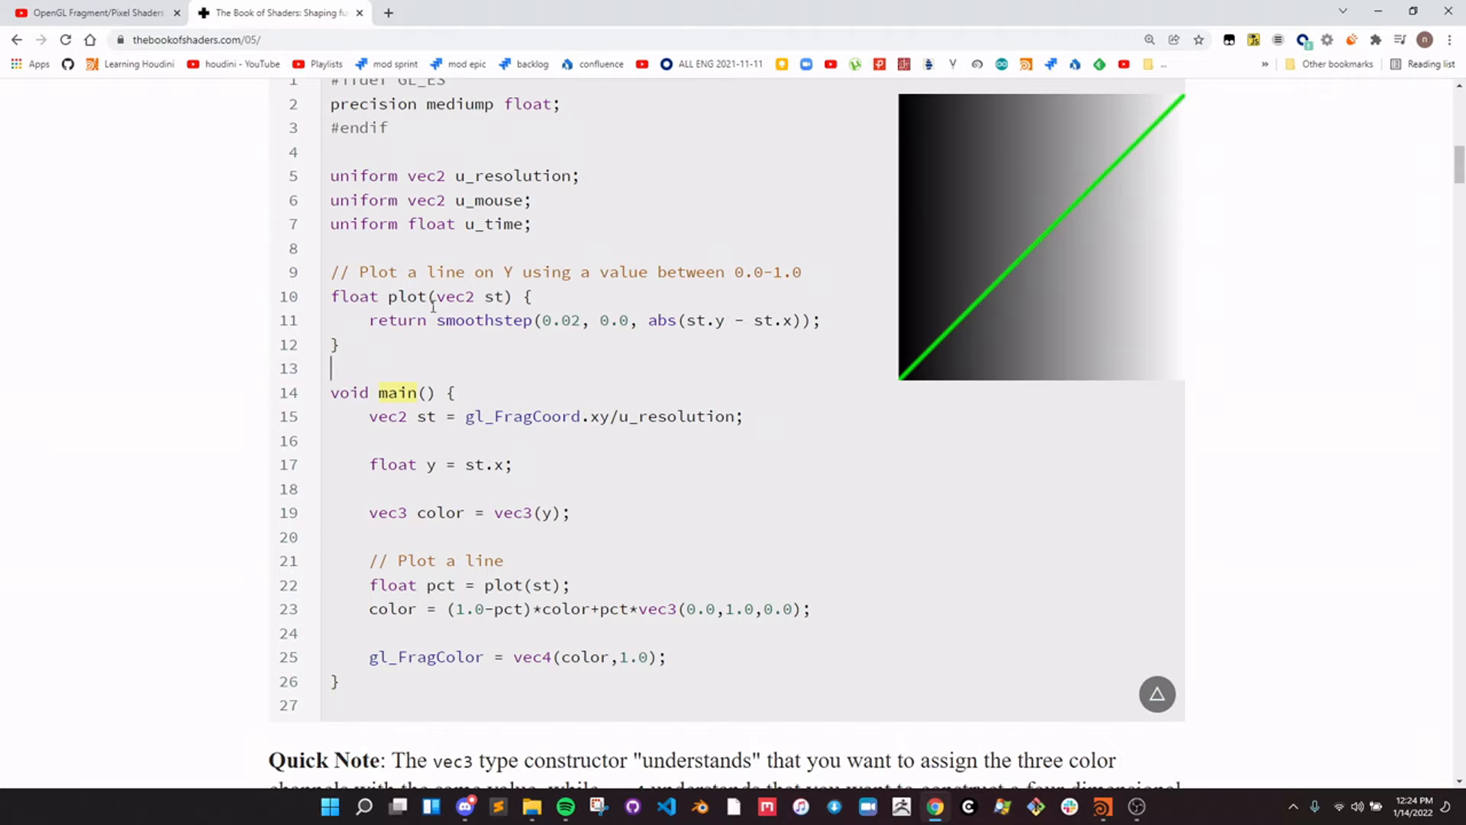
click(547, 320)
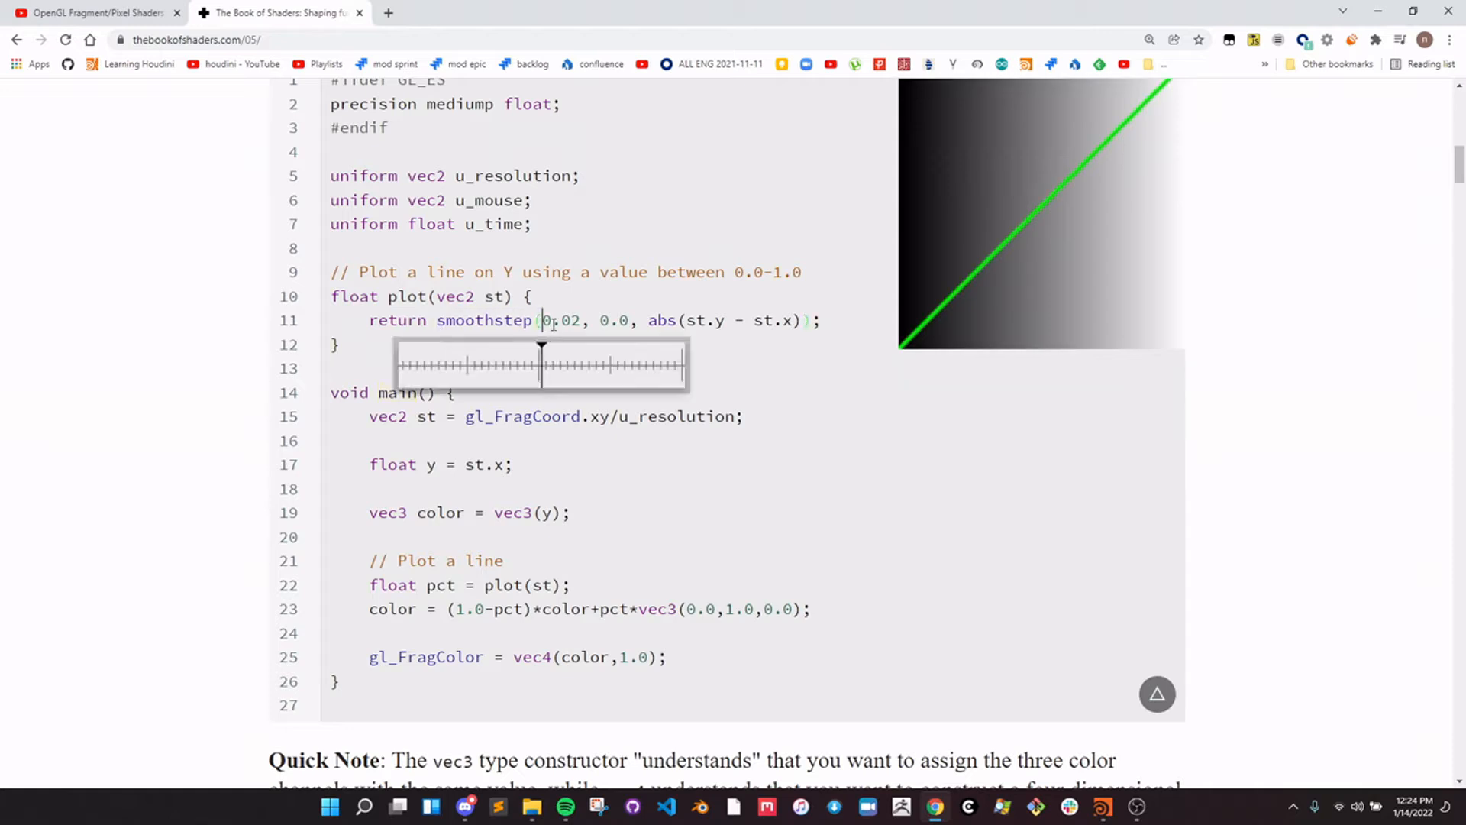
click(661, 418)
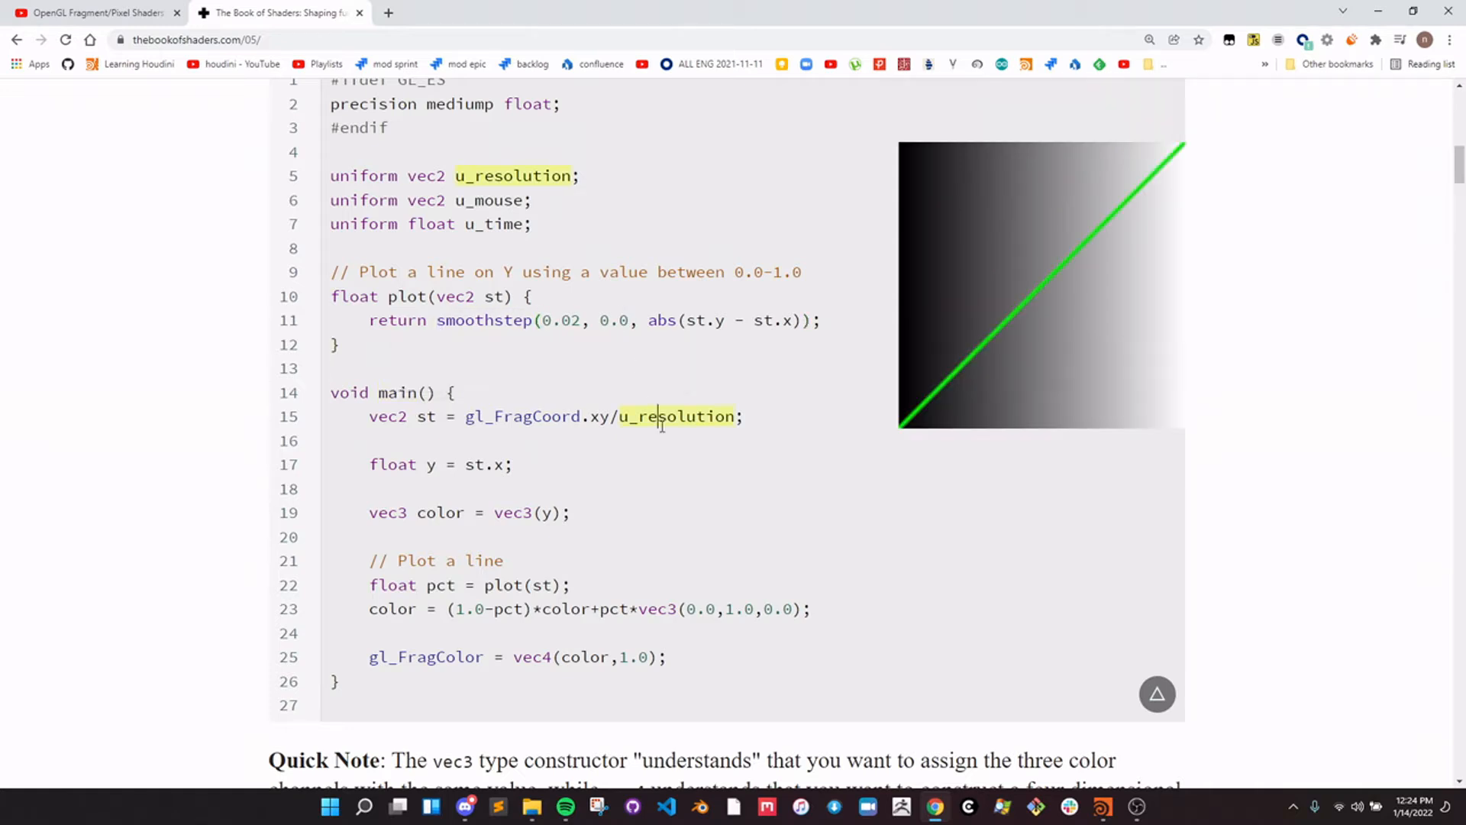
click(671, 502)
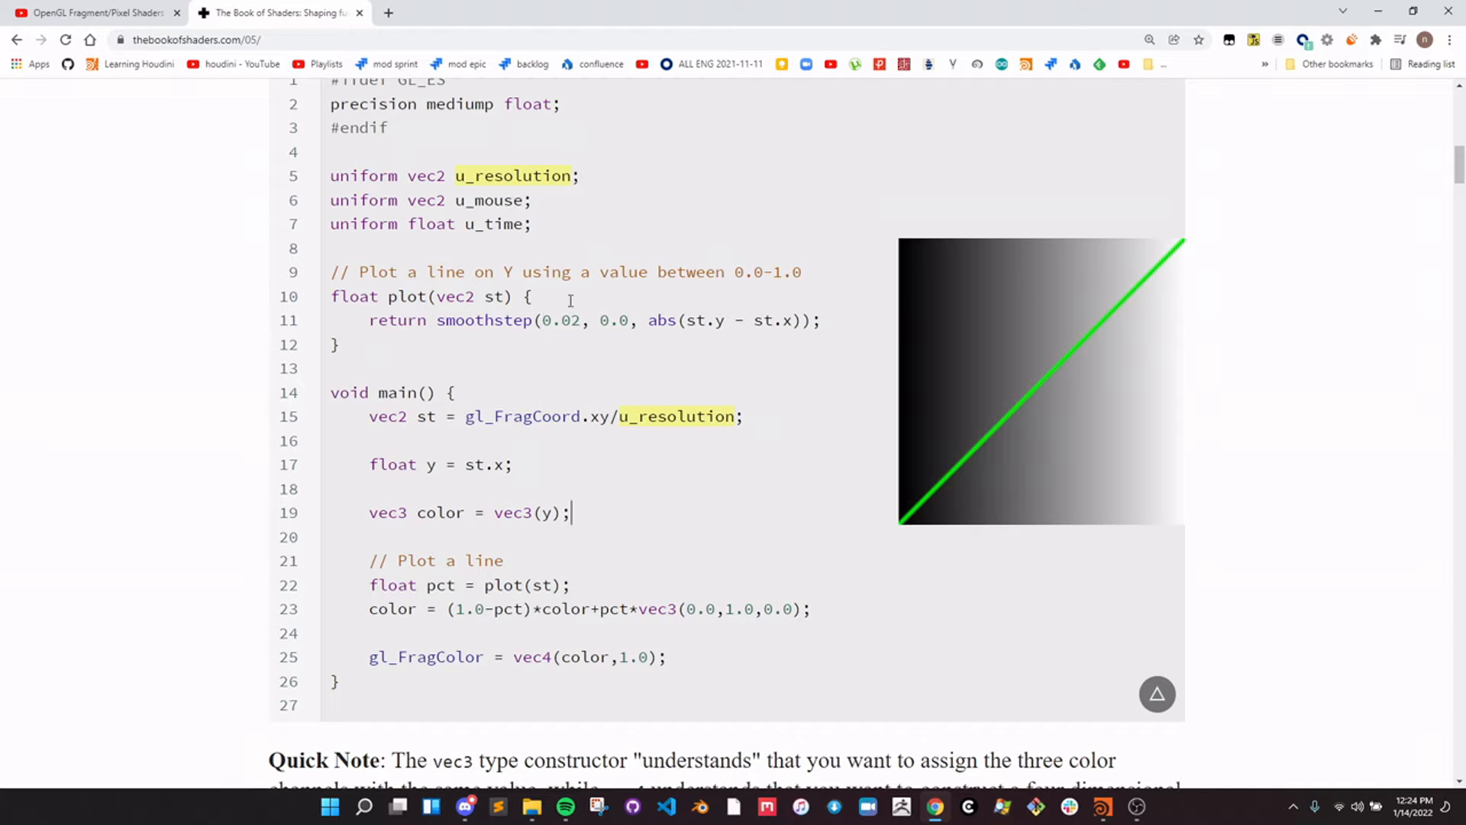
click(447, 318)
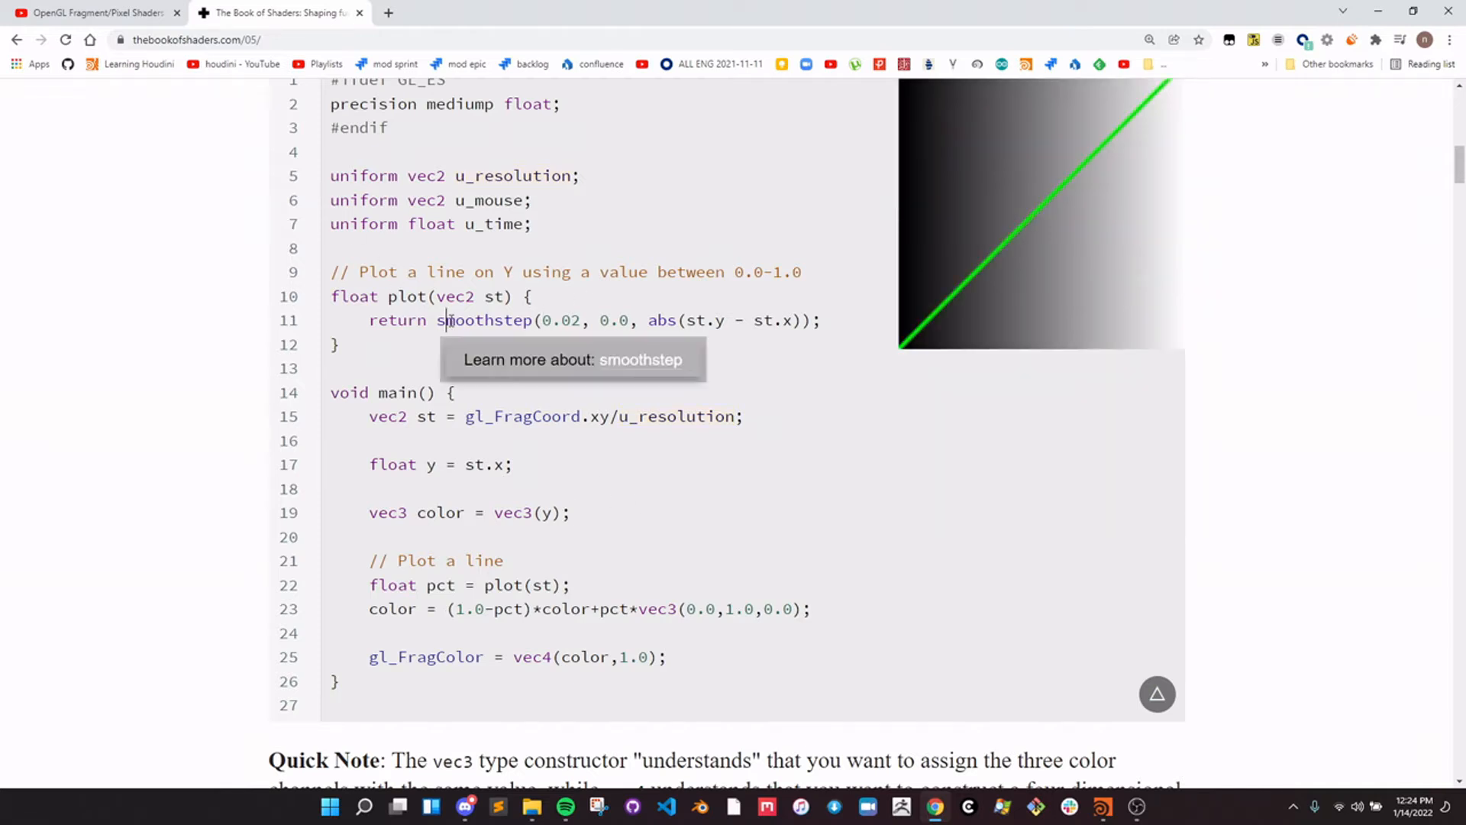
click(607, 362)
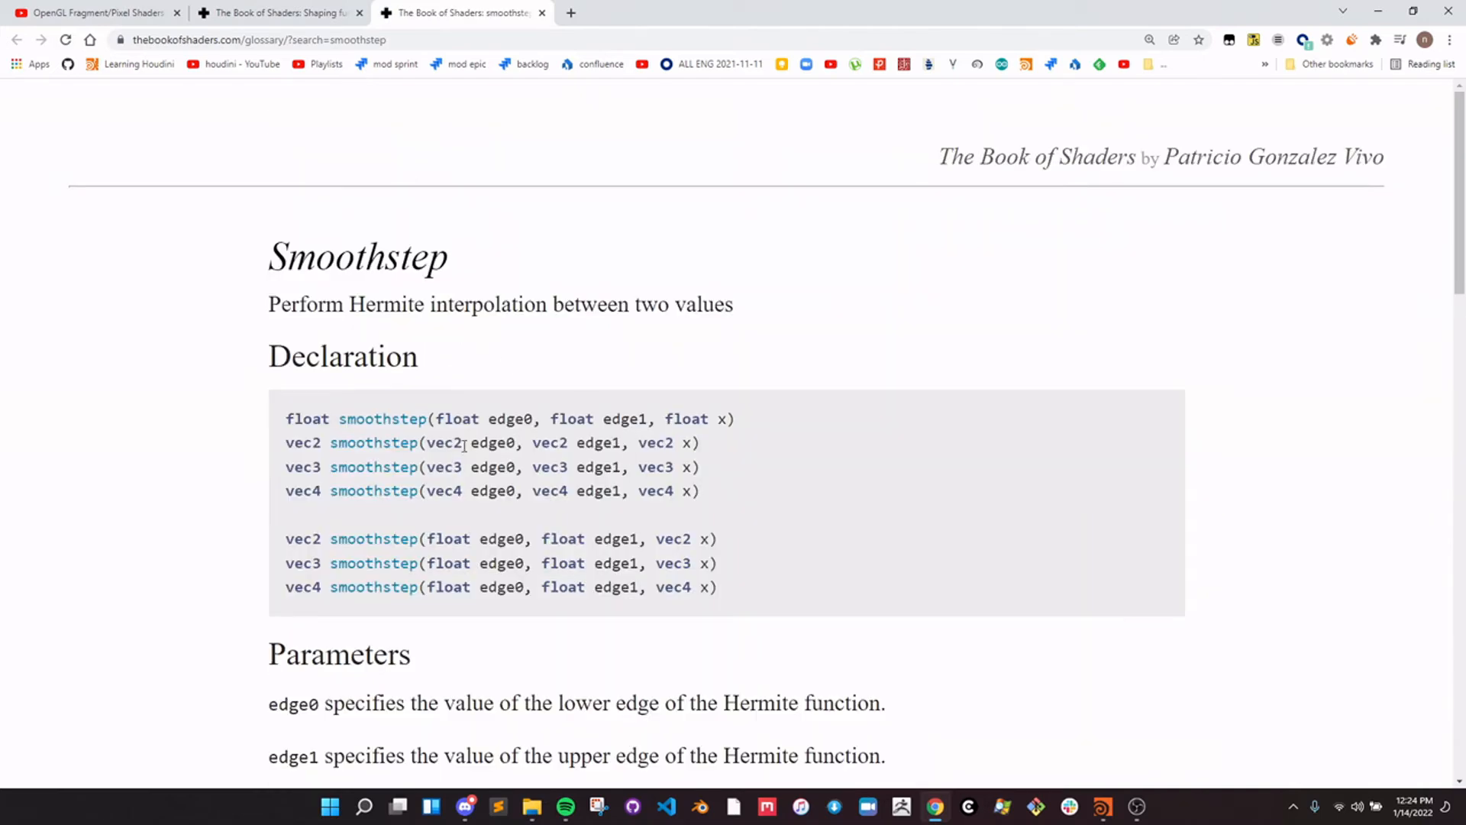
Examine the edge0, edge1 and x arguments in the vec2 declaration of smoothstep.
drag(424, 443, 690, 443)
click(511, 446)
click(527, 447)
click(629, 442)
click(684, 444)
click(688, 443)
drag(431, 441, 517, 444)
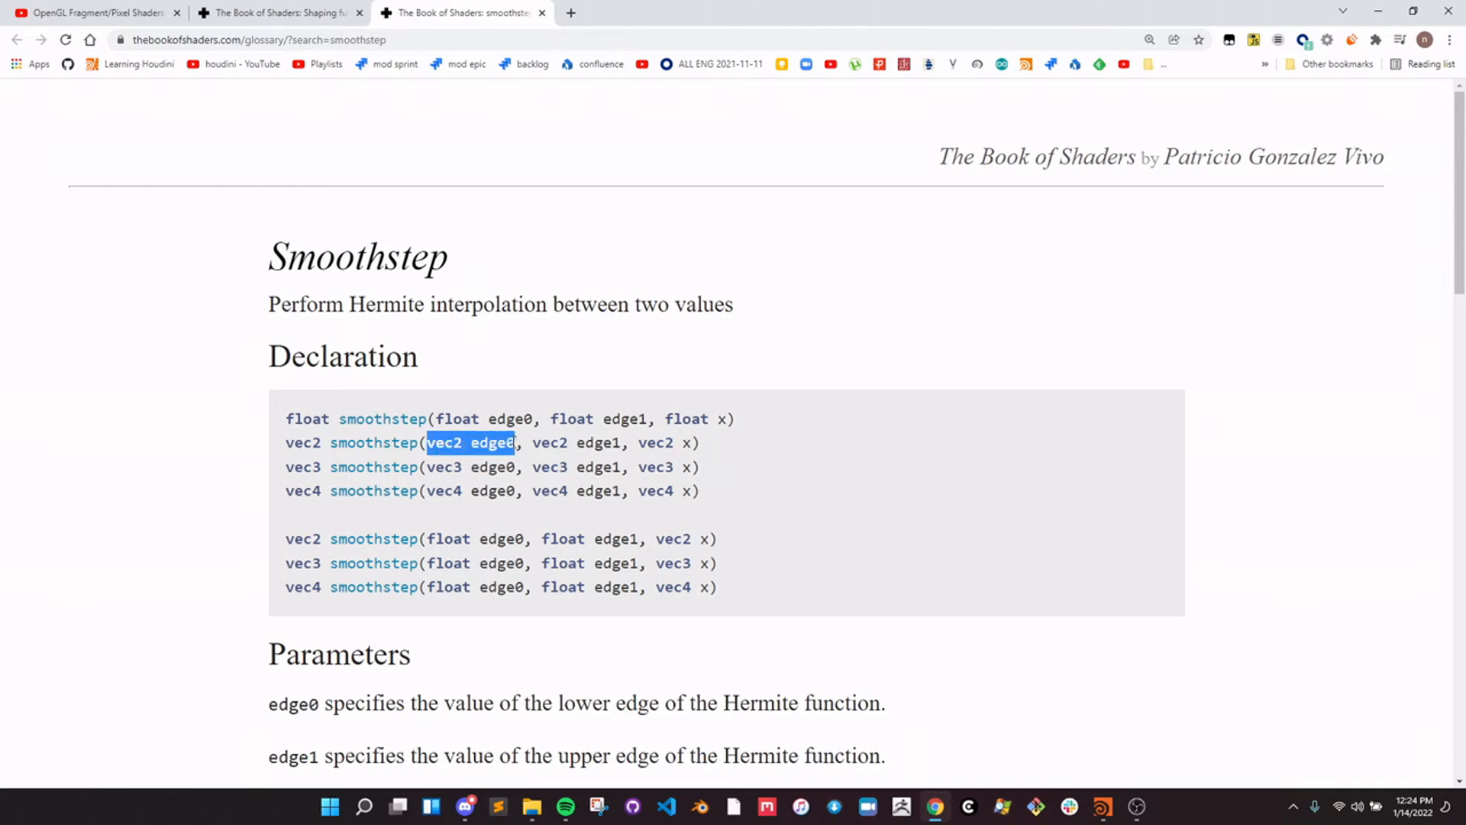
click(443, 444)
drag(532, 444, 623, 445)
click(624, 444)
drag(532, 444, 622, 443)
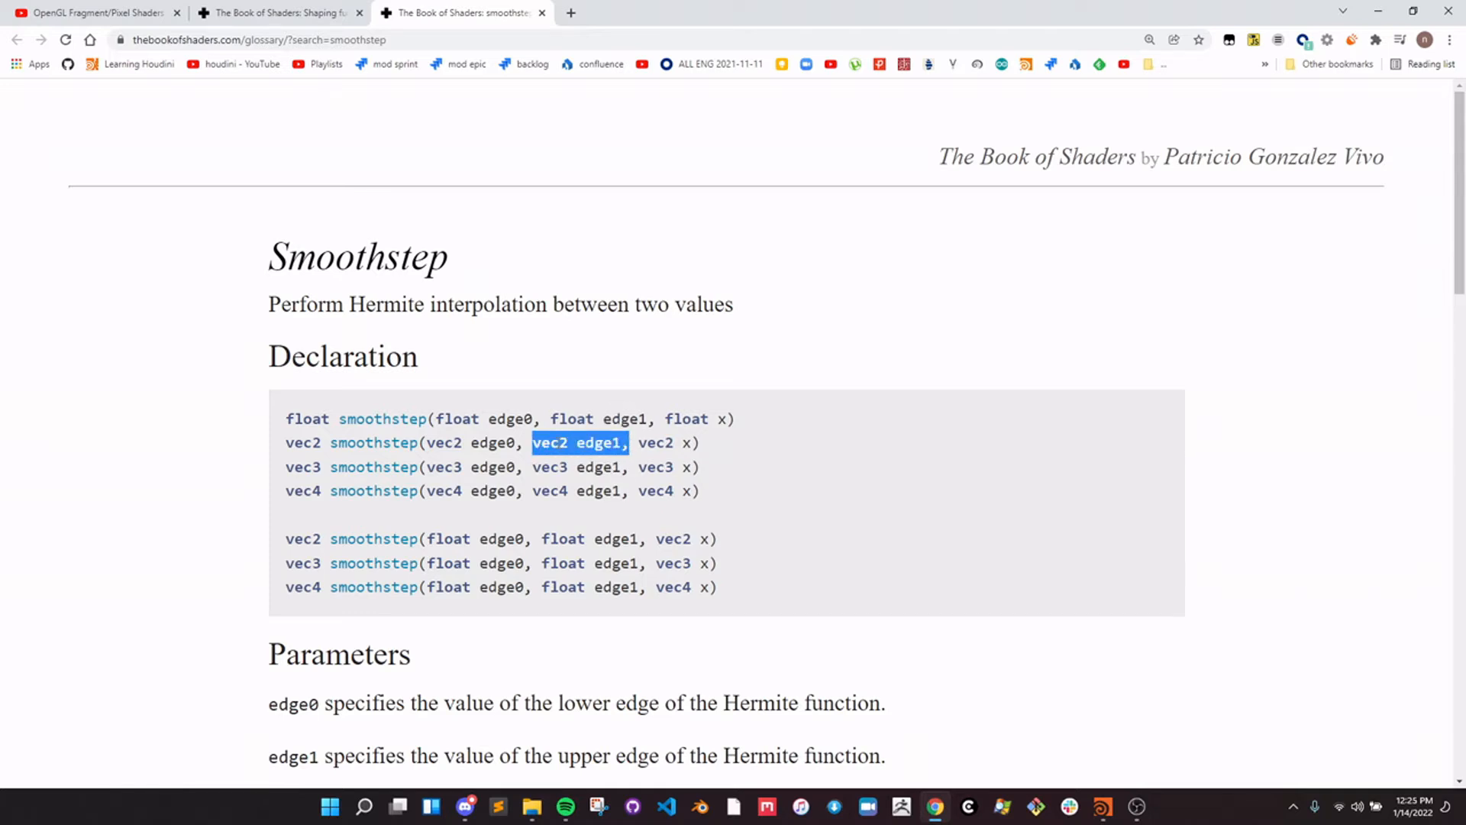
click(548, 443)
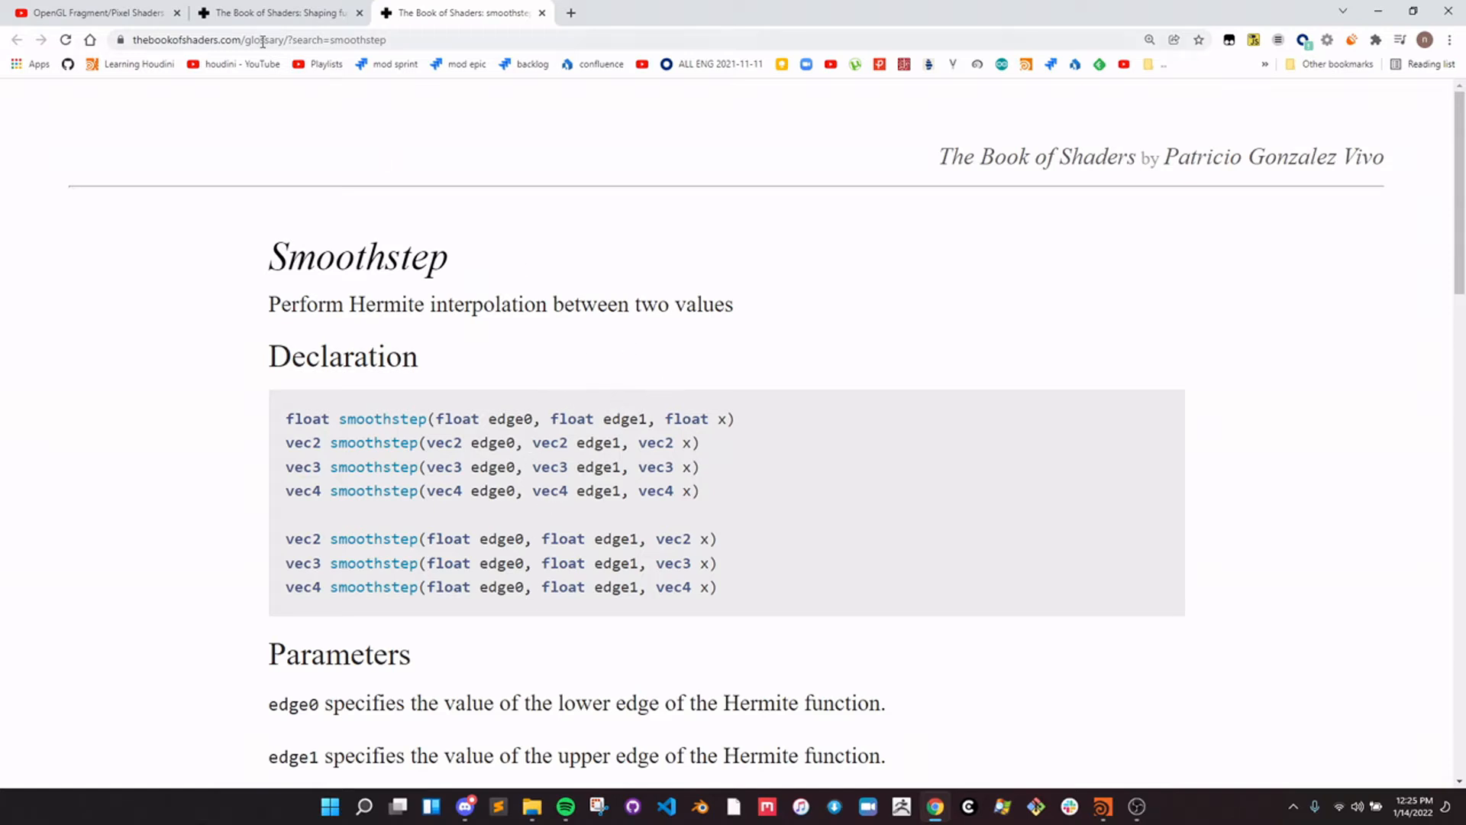
Read the smoothstep parameters and description, including the note on results when edge0 ≥ edge1.
scroll(378, 366, down, 6)
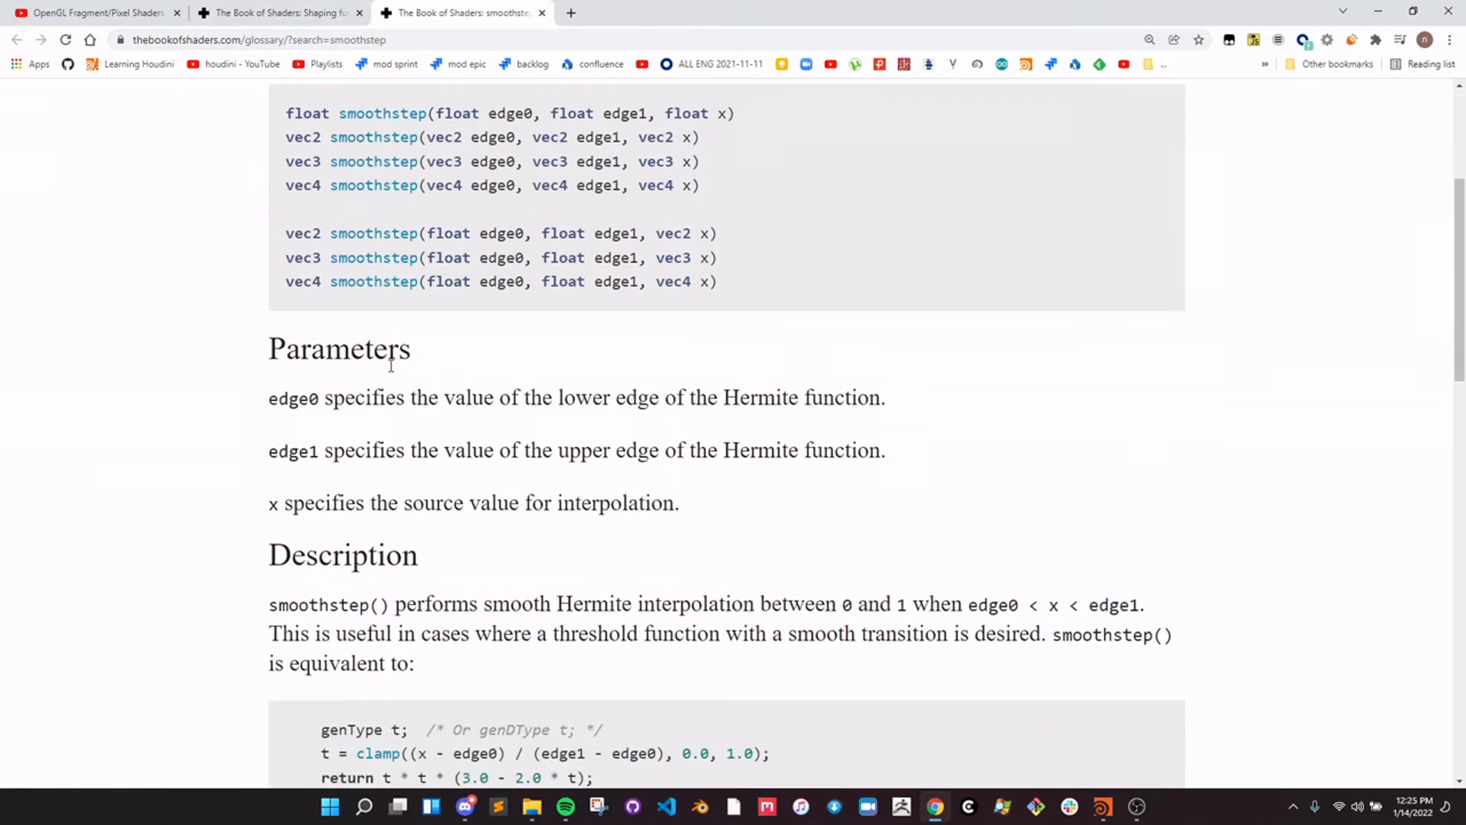
scroll(391, 393, down, 3)
drag(255, 468, 652, 462)
click(653, 463)
drag(504, 466, 648, 468)
click(648, 468)
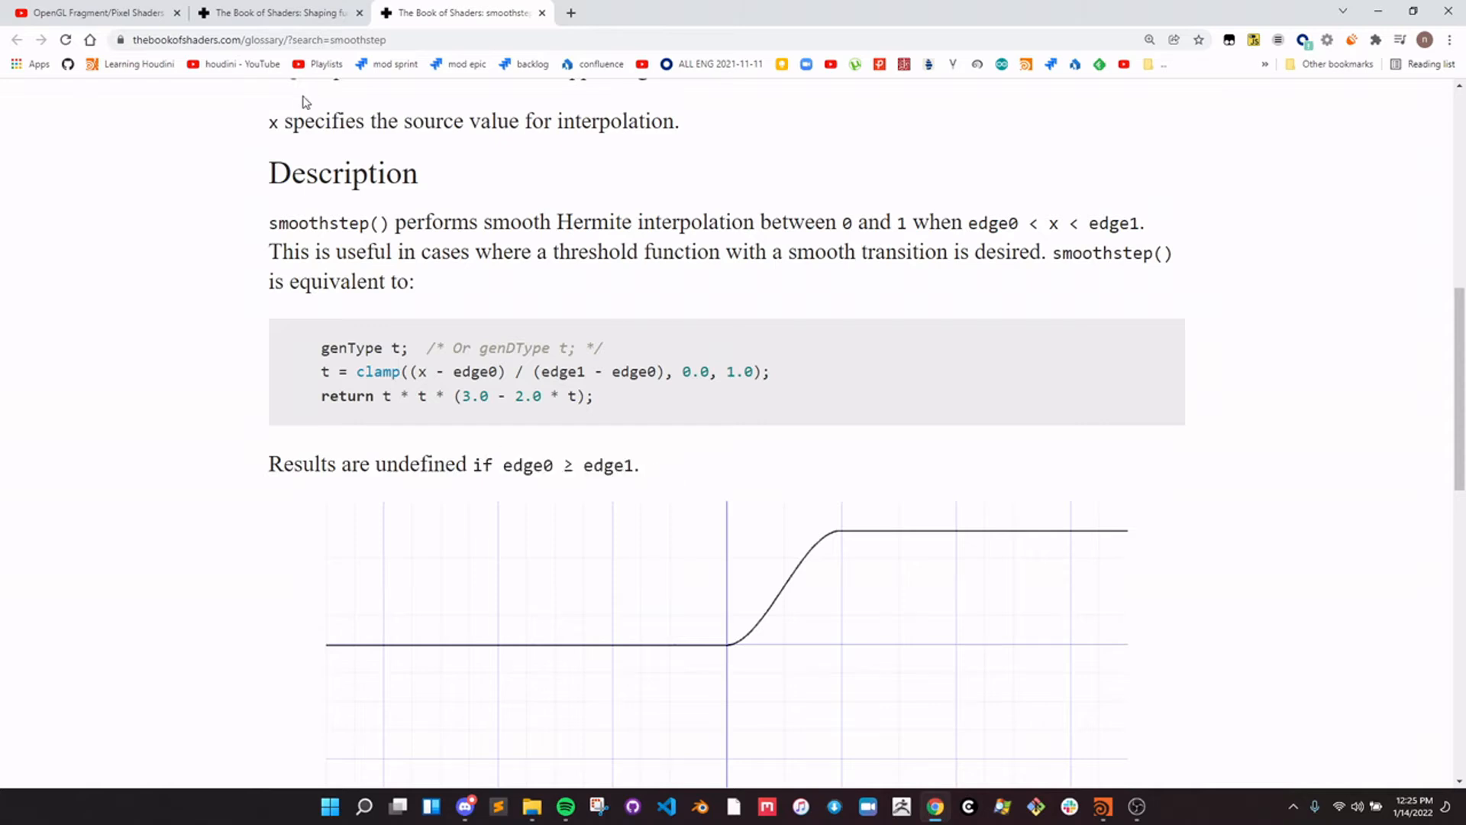
Return to the shaping functions chapter and examine the arguments 0.02, 0.0 and abs(st.y - st.x) of the plot function's smoothstep call.
click(291, 15)
drag(538, 324, 629, 321)
click(633, 317)
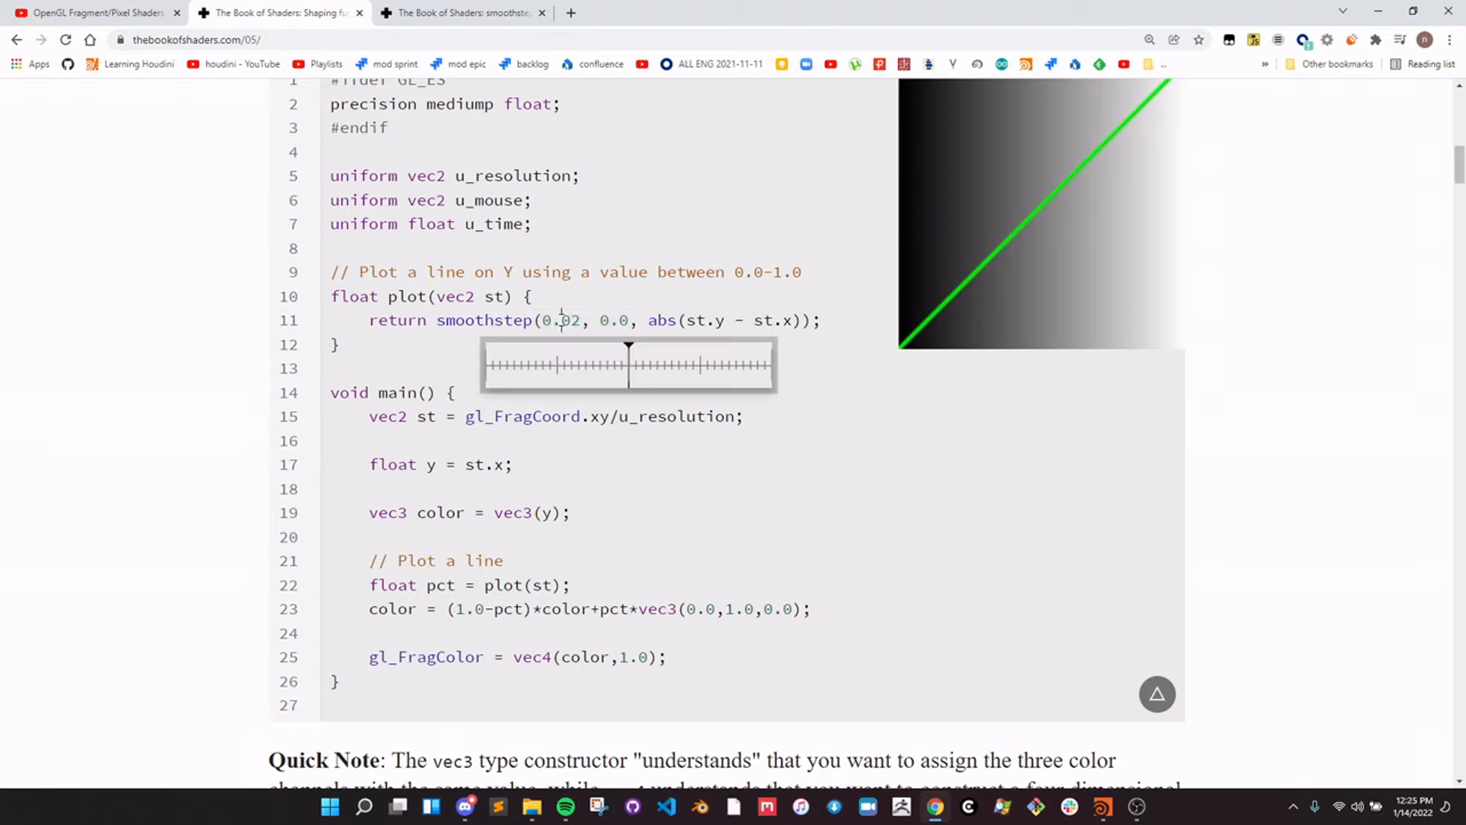
mouse_move(537, 321)
mouse_down()
mouse_move(620, 321)
mouse_move(542, 321)
mouse_up()
click(628, 320)
click(543, 320)
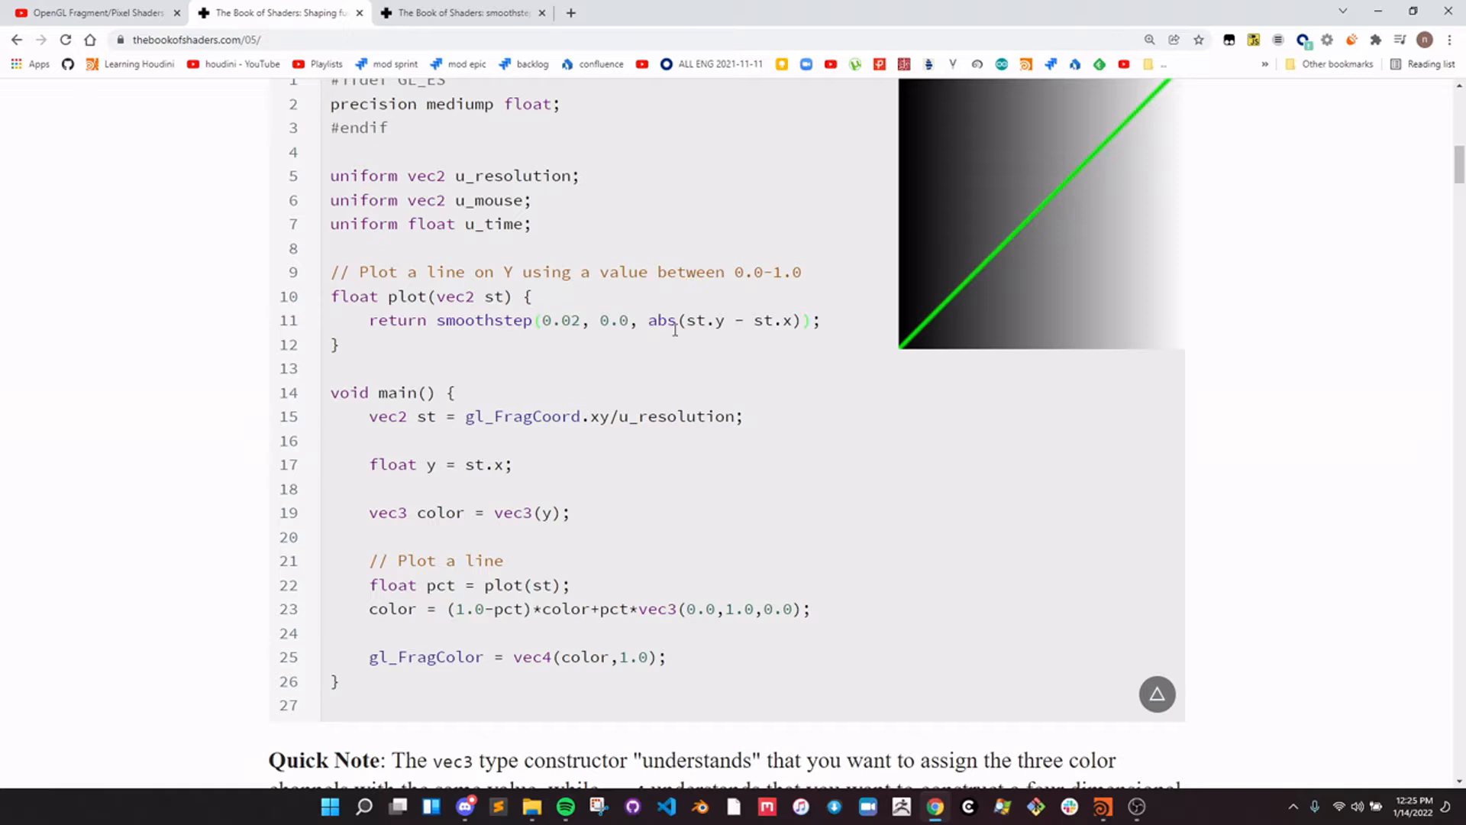
scroll(668, 325, up, 1)
drag(688, 398, 796, 398)
click(797, 396)
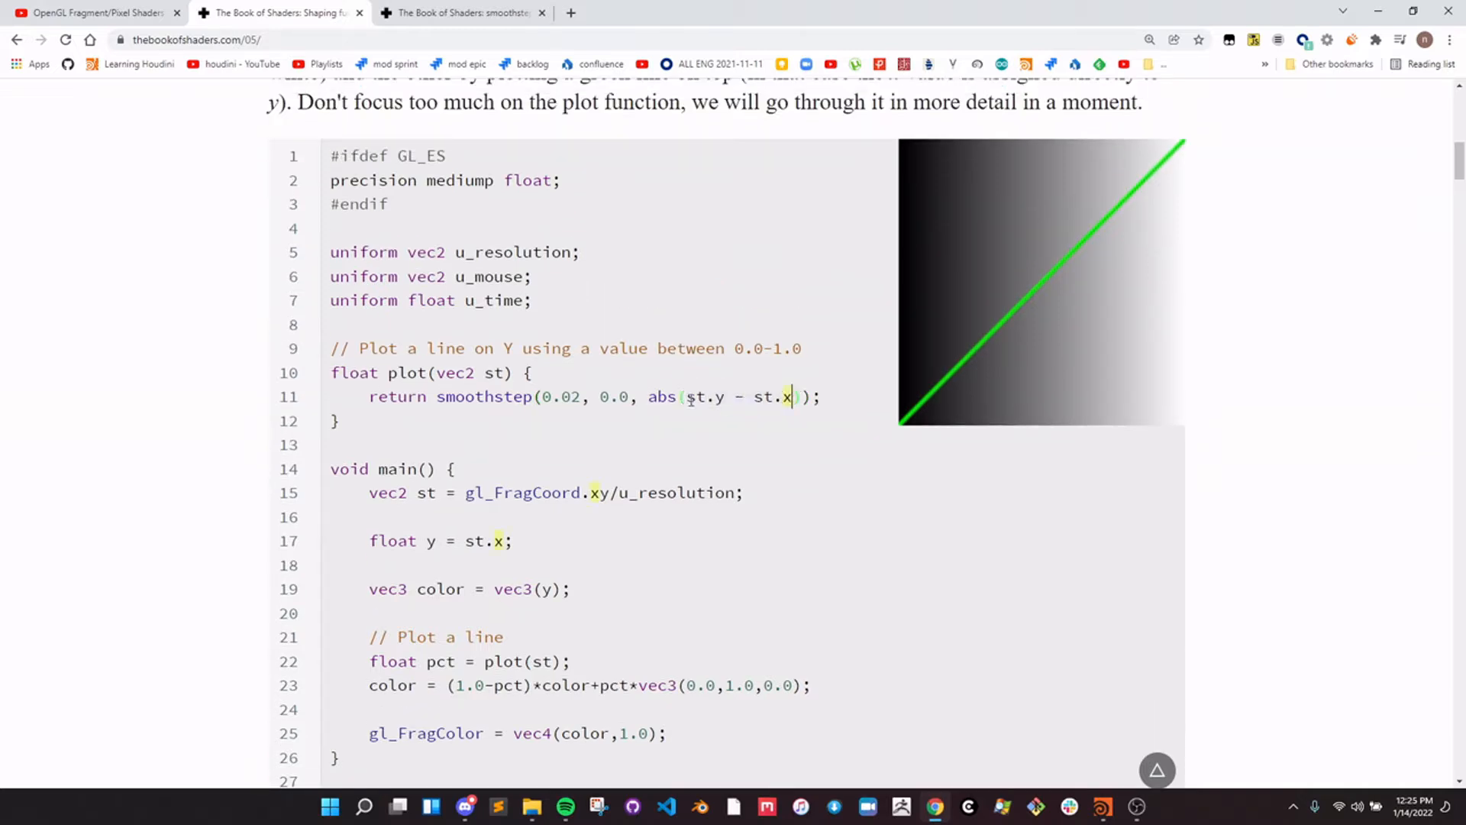
click(720, 396)
scroll(601, 486, down, 1)
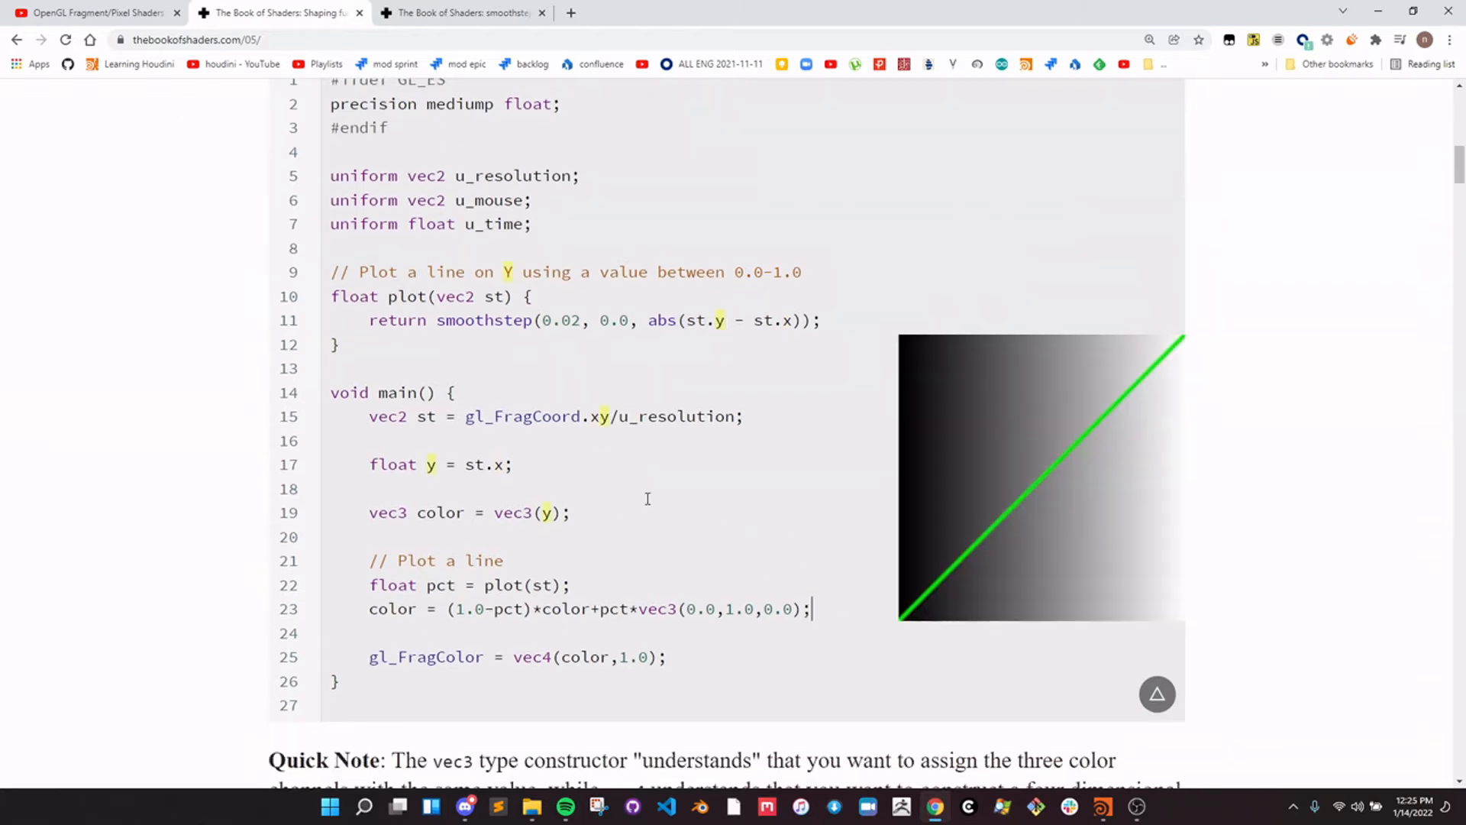
Add the line "color = vec3(st.y - st.x);" directly below the line in main() that mixes in the green plot color.
key(Return)
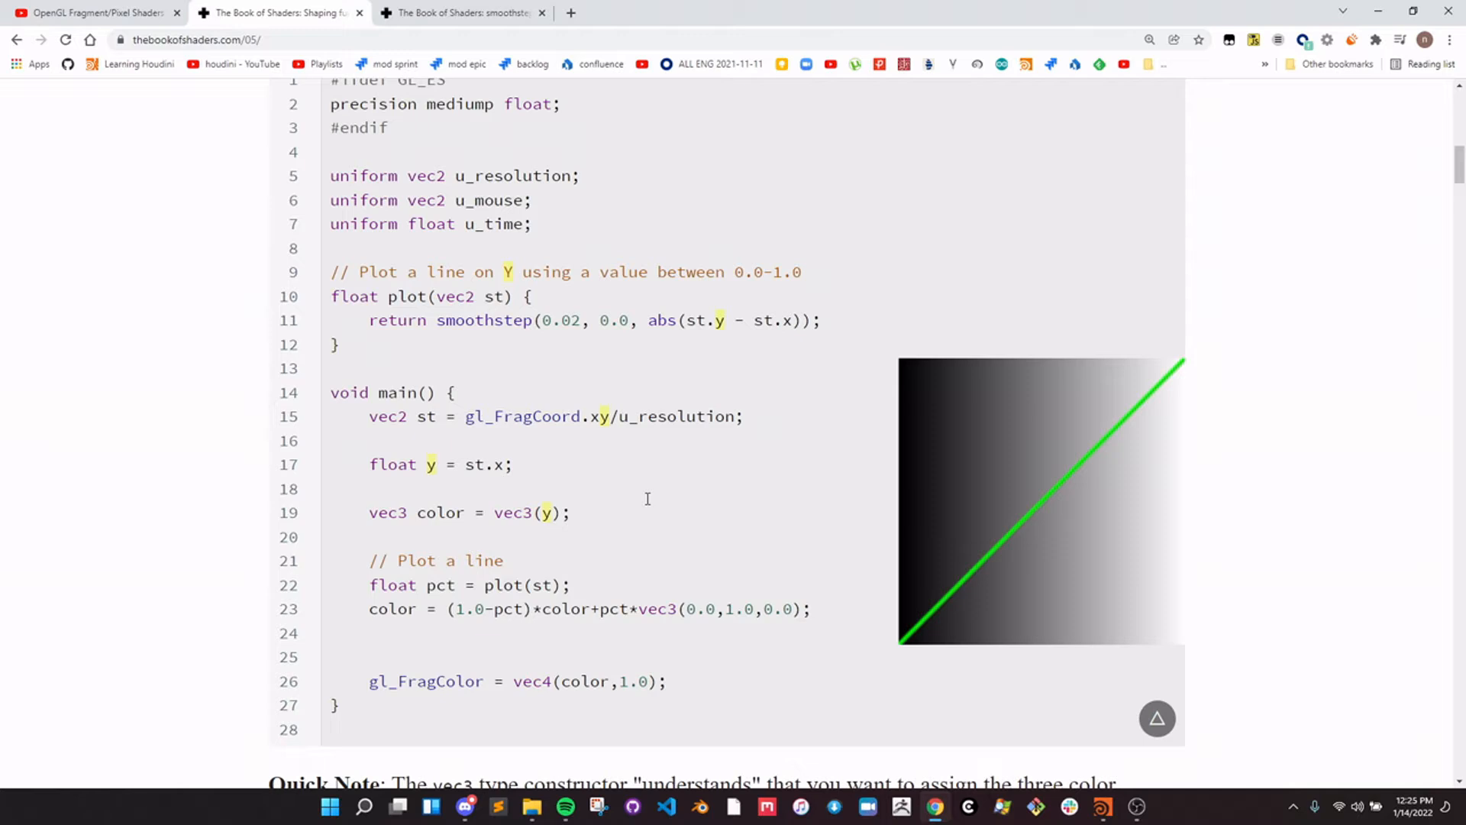
text(color = )
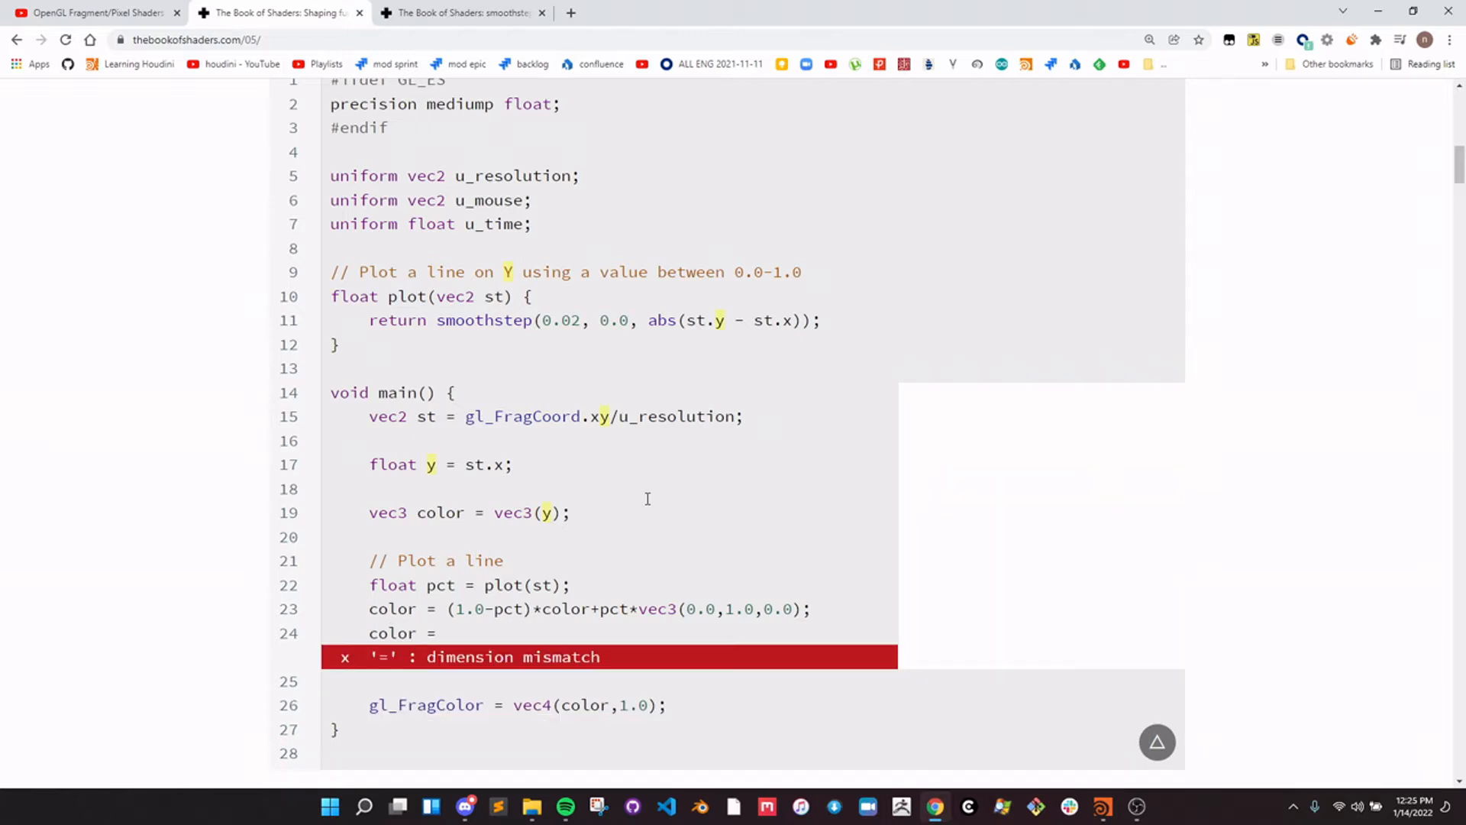
text(vec3)
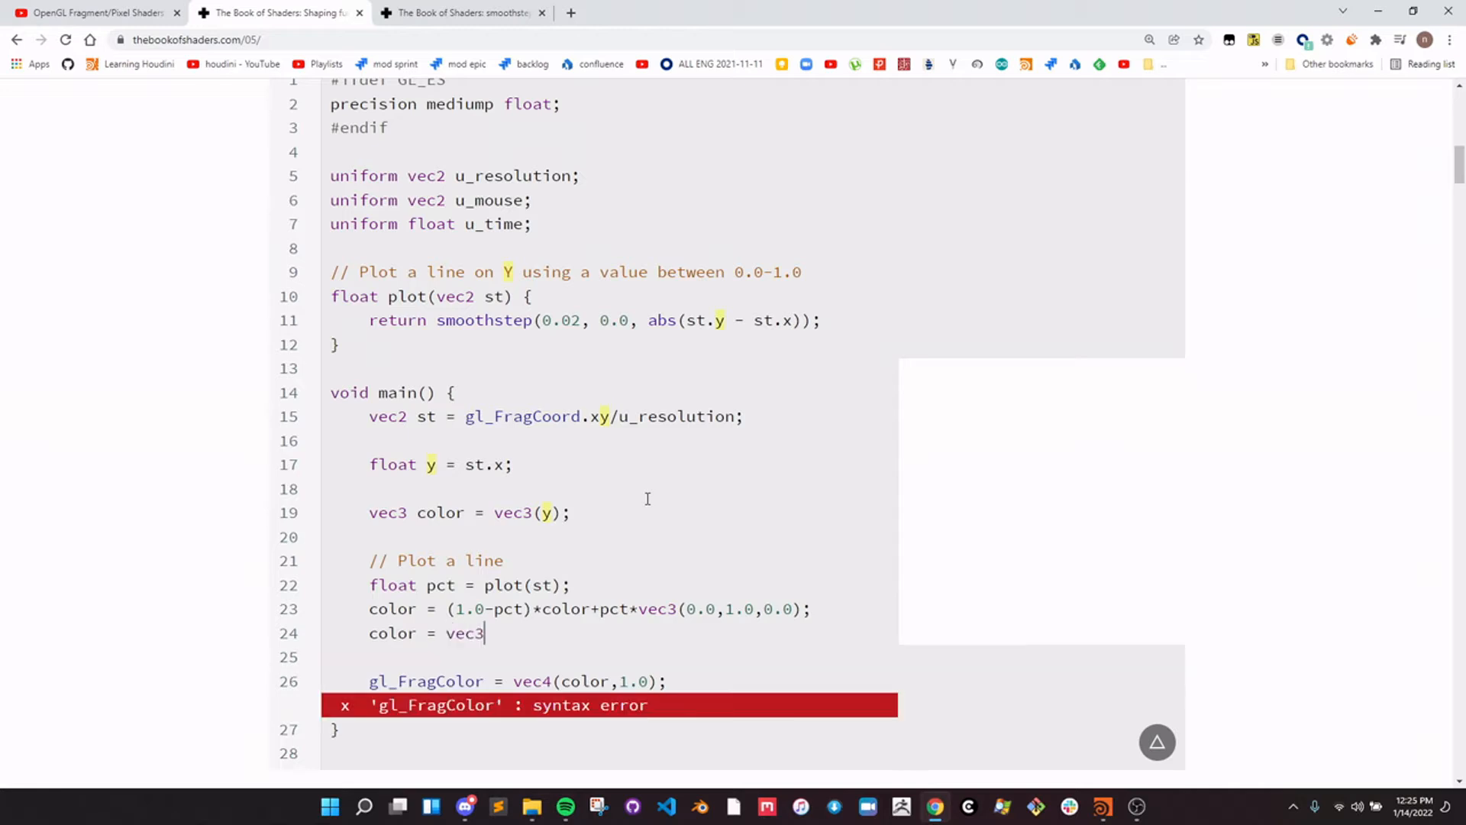
text((st.y - st.x)
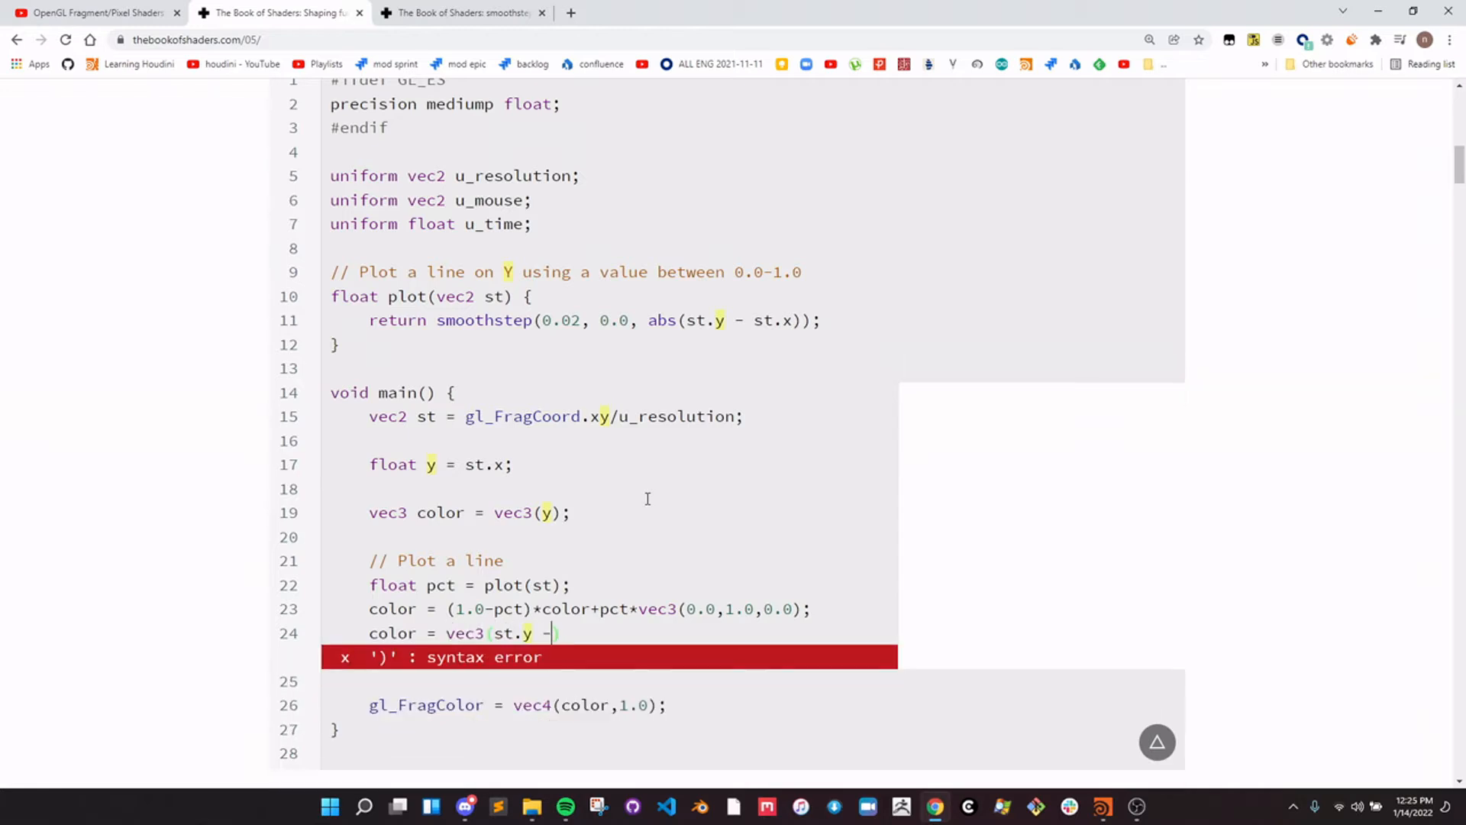
text();)
click(614, 634)
key(BackSpace)
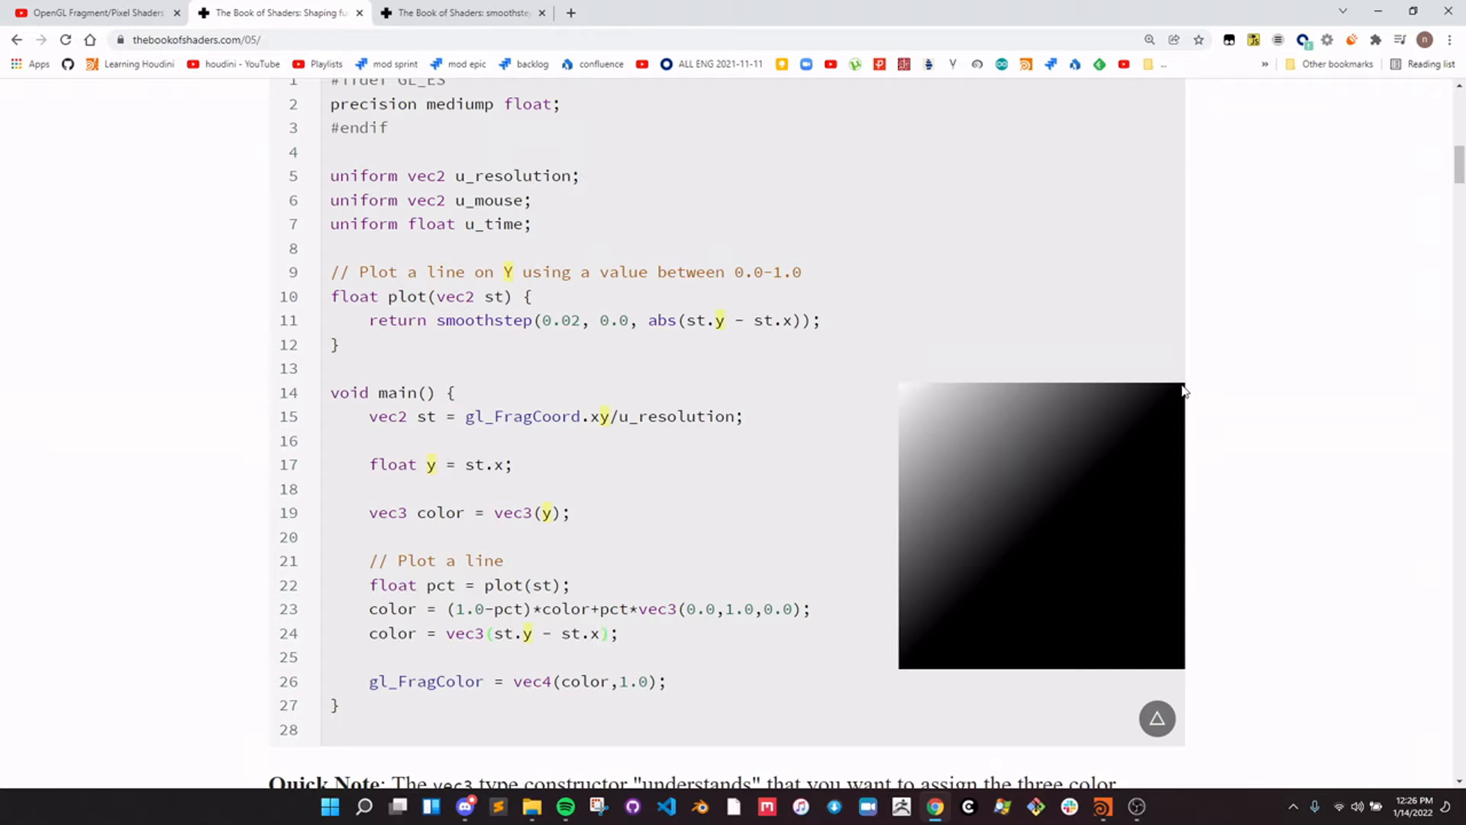
drag(524, 634, 588, 634)
click(589, 633)
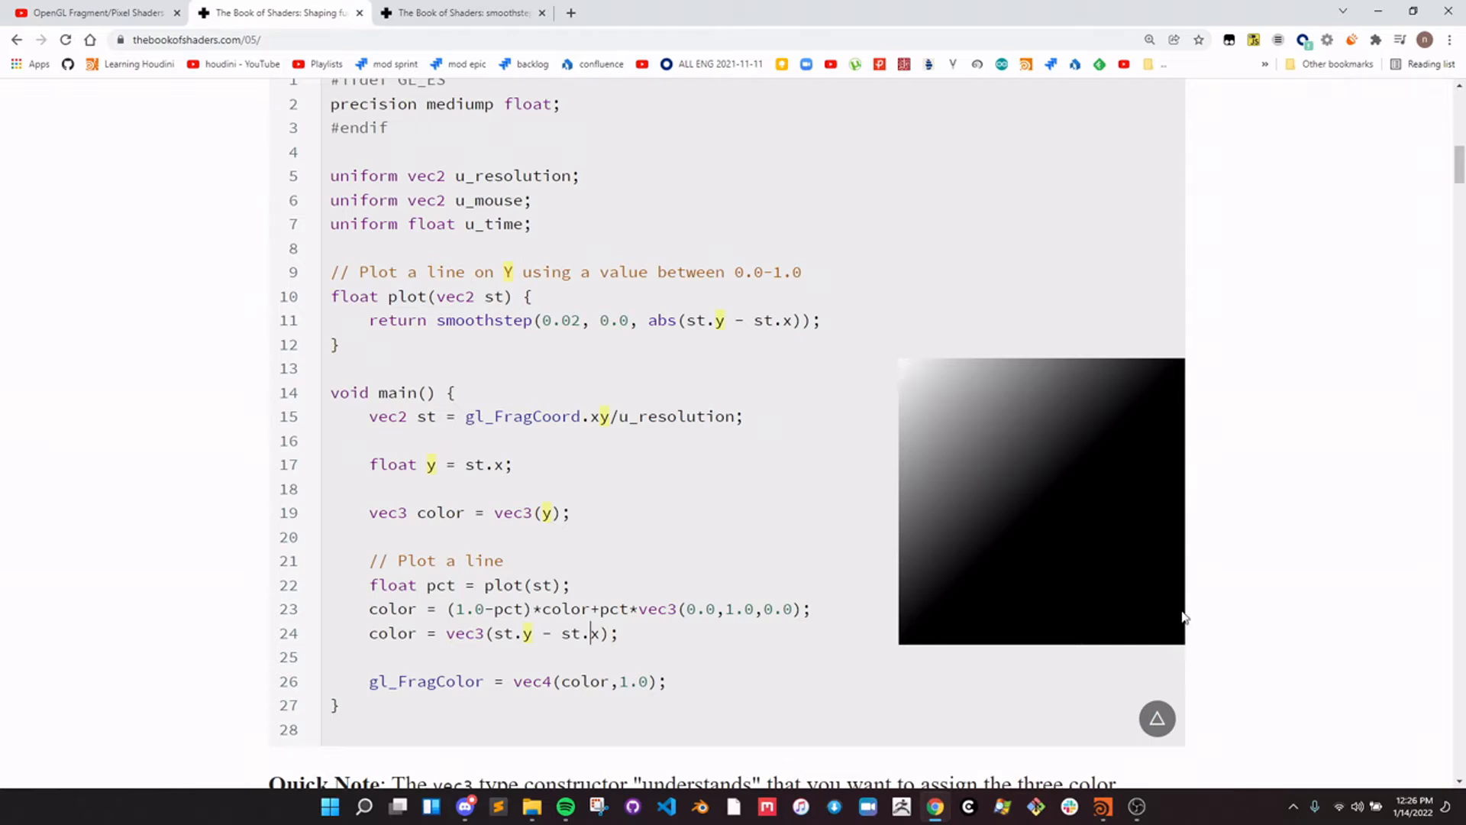
Wrap st.y - st.x in abs() inside the added vec3 color line.
click(494, 634)
text(abs()
key(Right)
key(Right)
key(Right)
key(Right)
key(Right)
text())
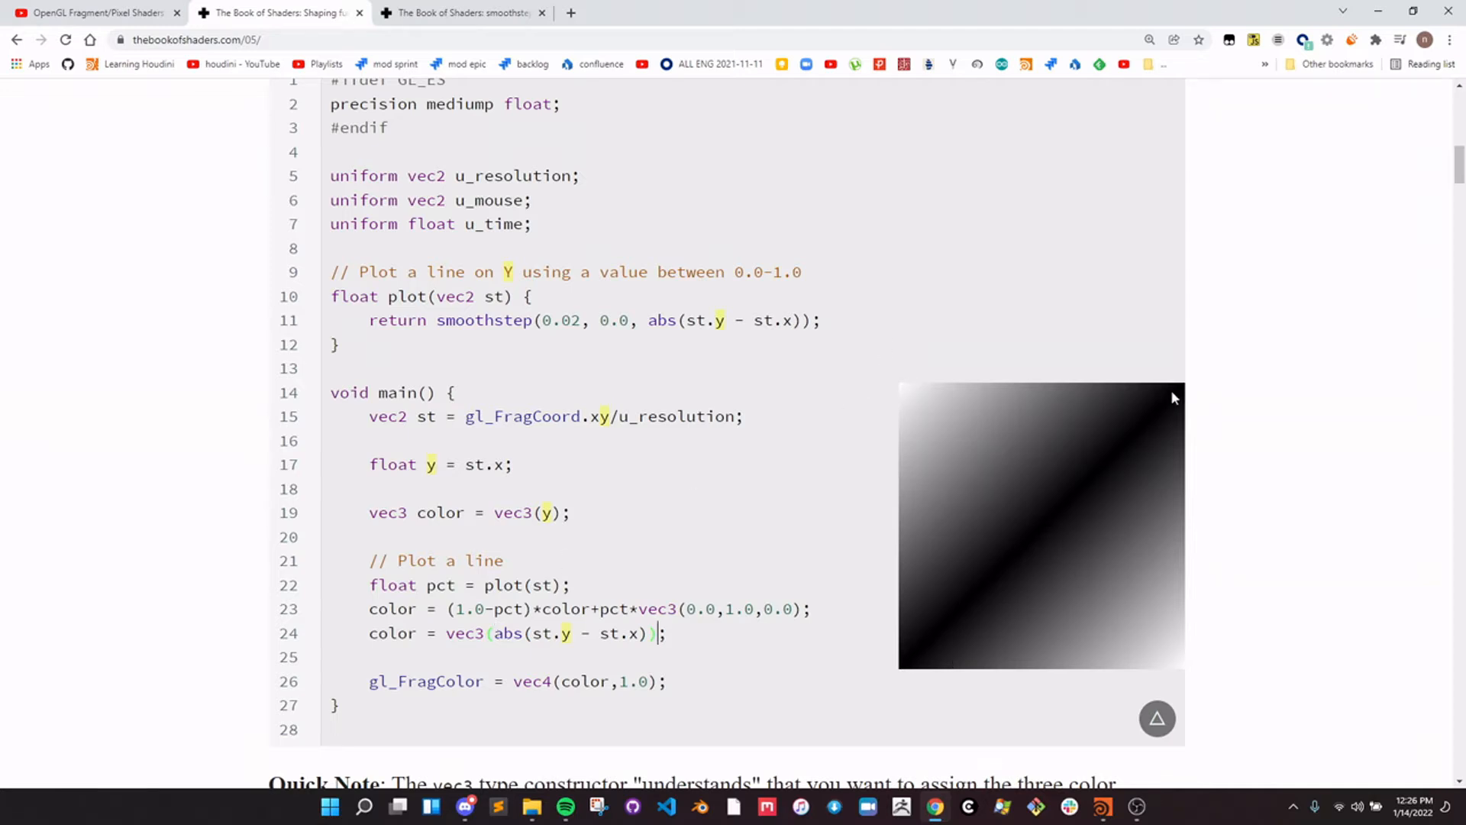
drag(541, 637, 642, 635)
click(641, 635)
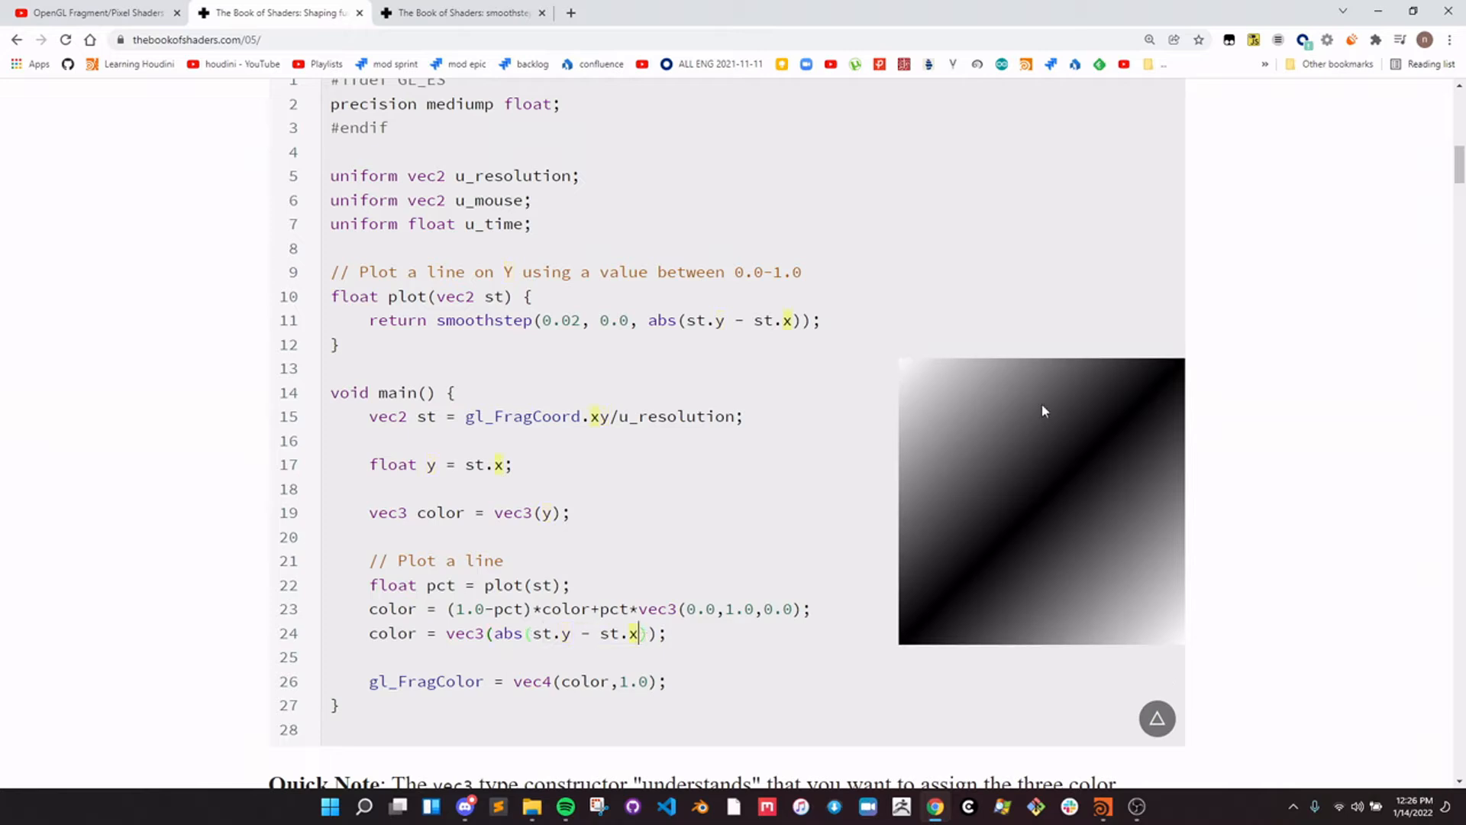
Compare with the abs(st.y - st.x) argument in the plot function and set its smoothstep edges to 0.00 and 0.02.
click(649, 321)
drag(651, 321, 802, 320)
scroll(796, 360, up, 2)
scroll(804, 442, down, 1)
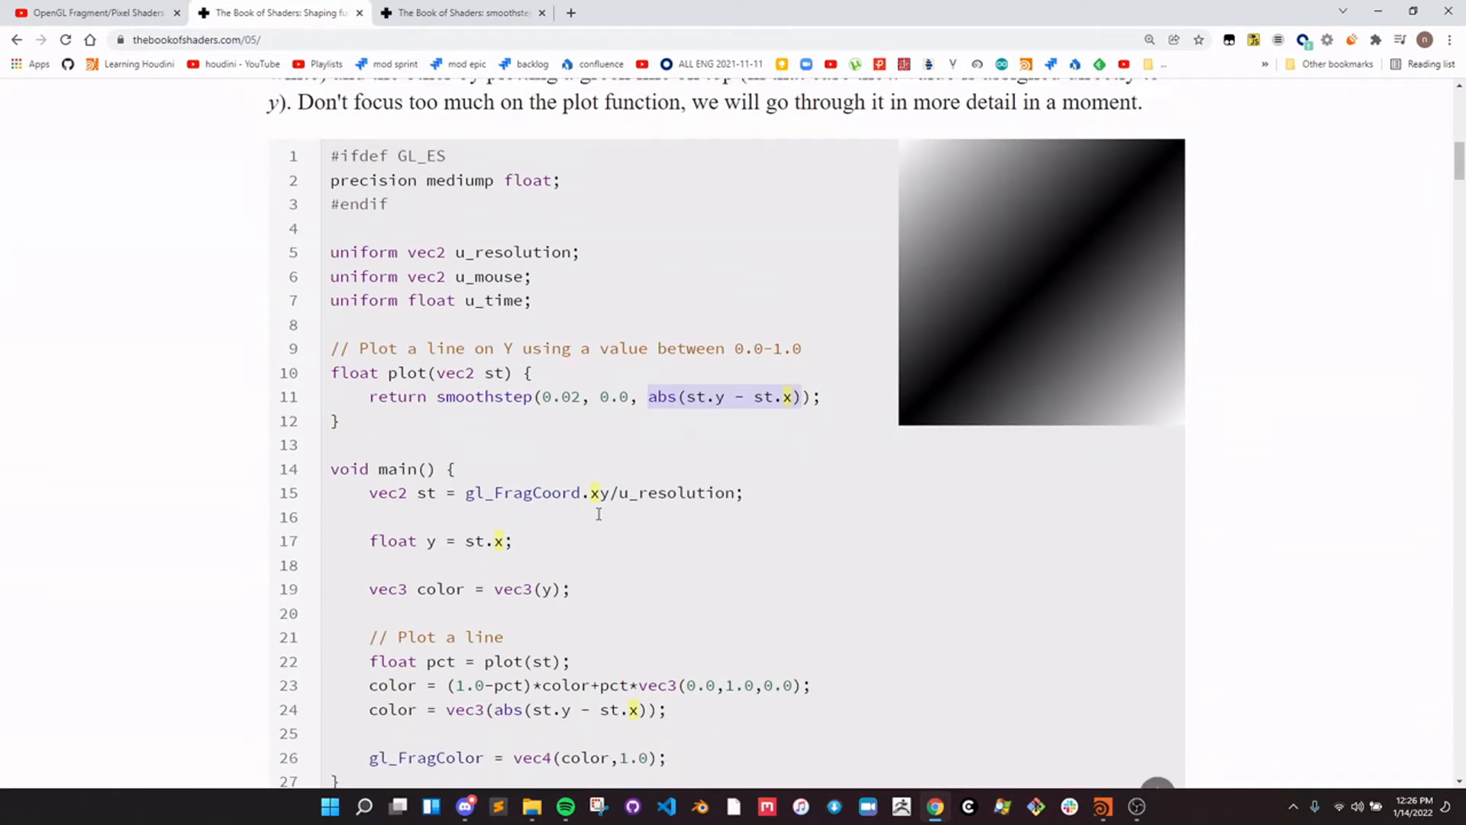
click(524, 395)
scroll(542, 380, down, 1)
click(578, 319)
text(-)
key(BackSpace)
key(Right)
key(Right)
key(Right)
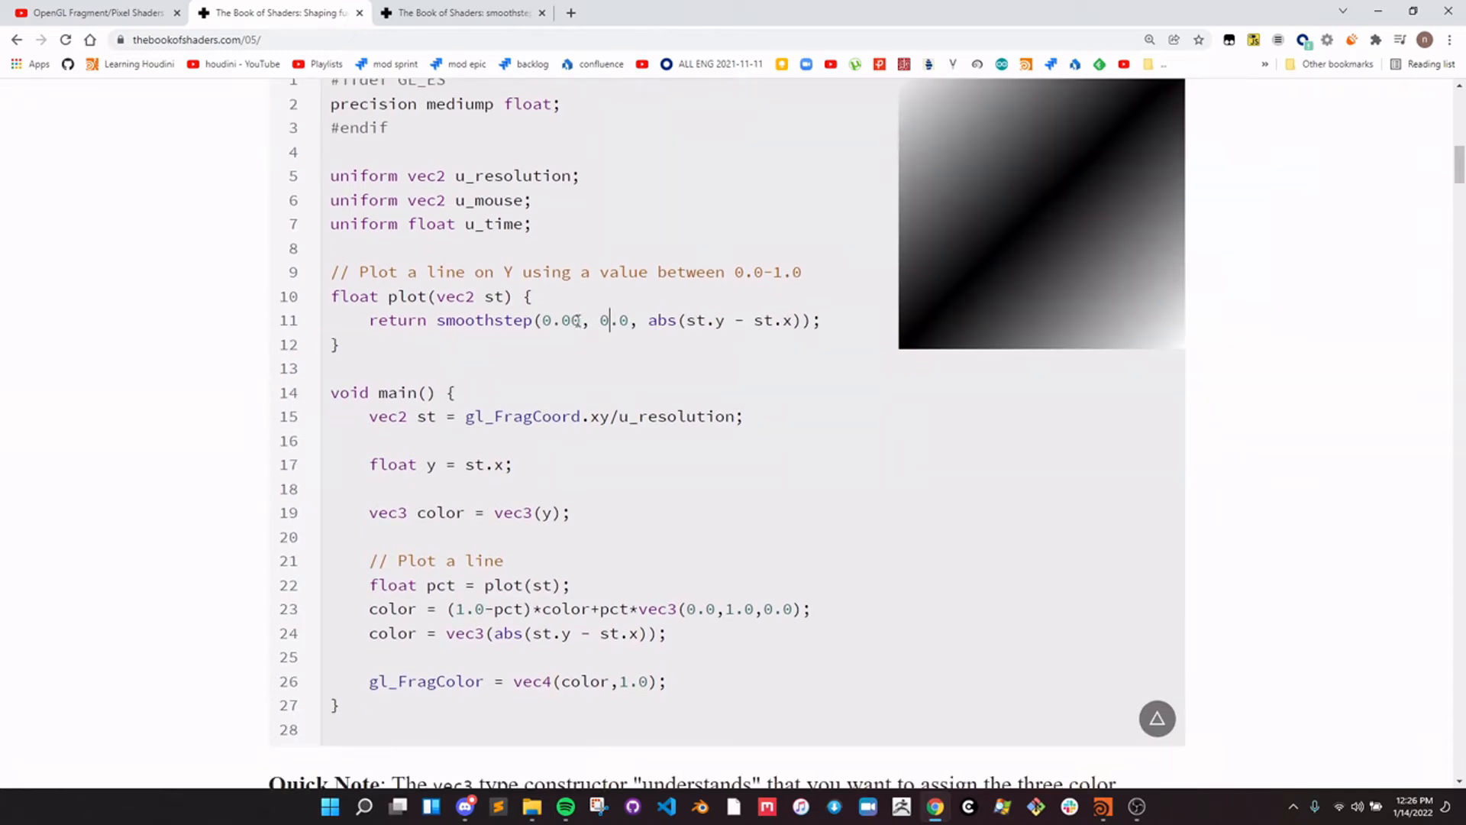
key(BackSpace)
text(-)
key(BackSpace)
text(02)
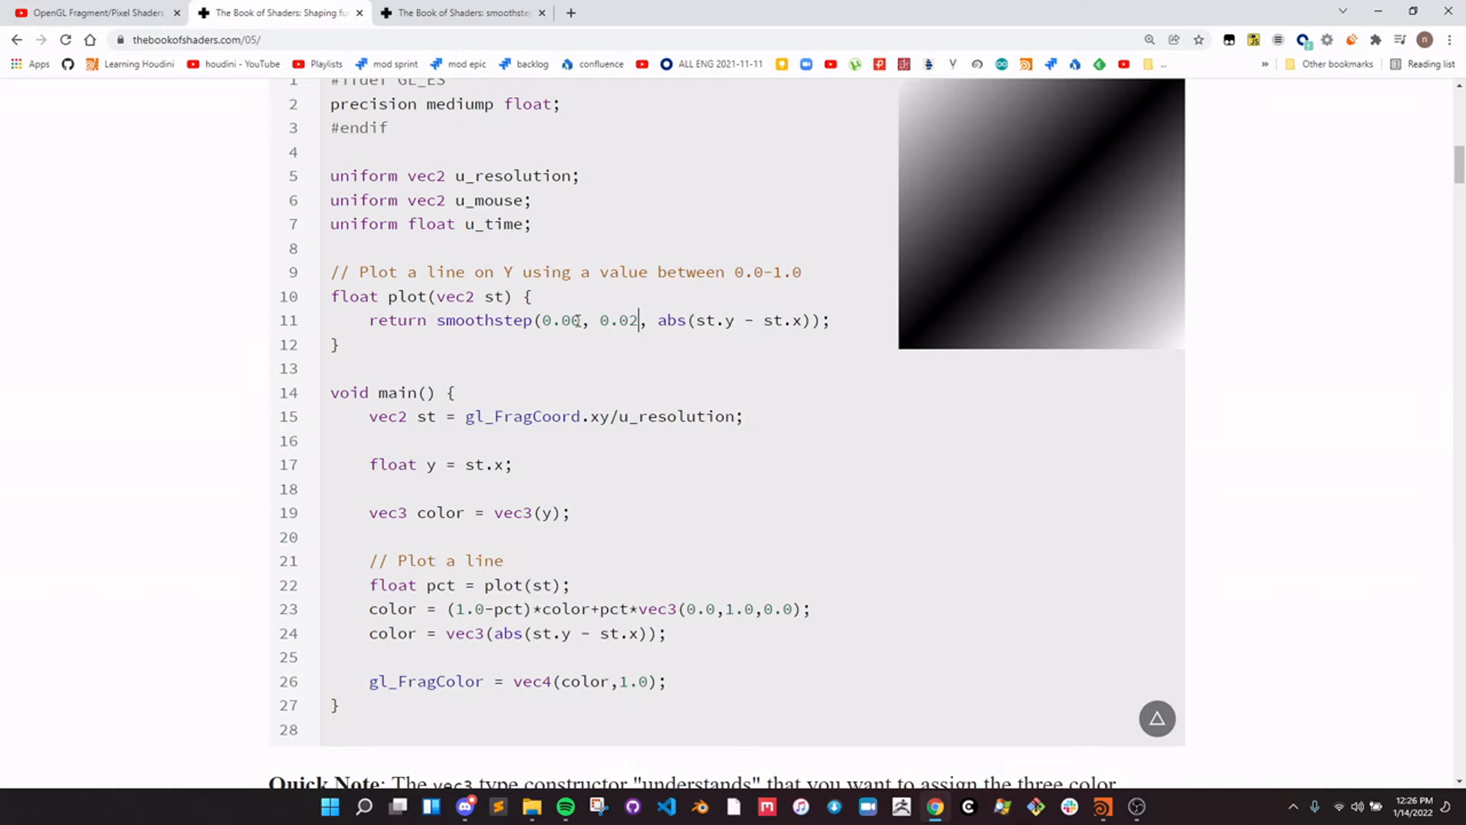
click(851, 489)
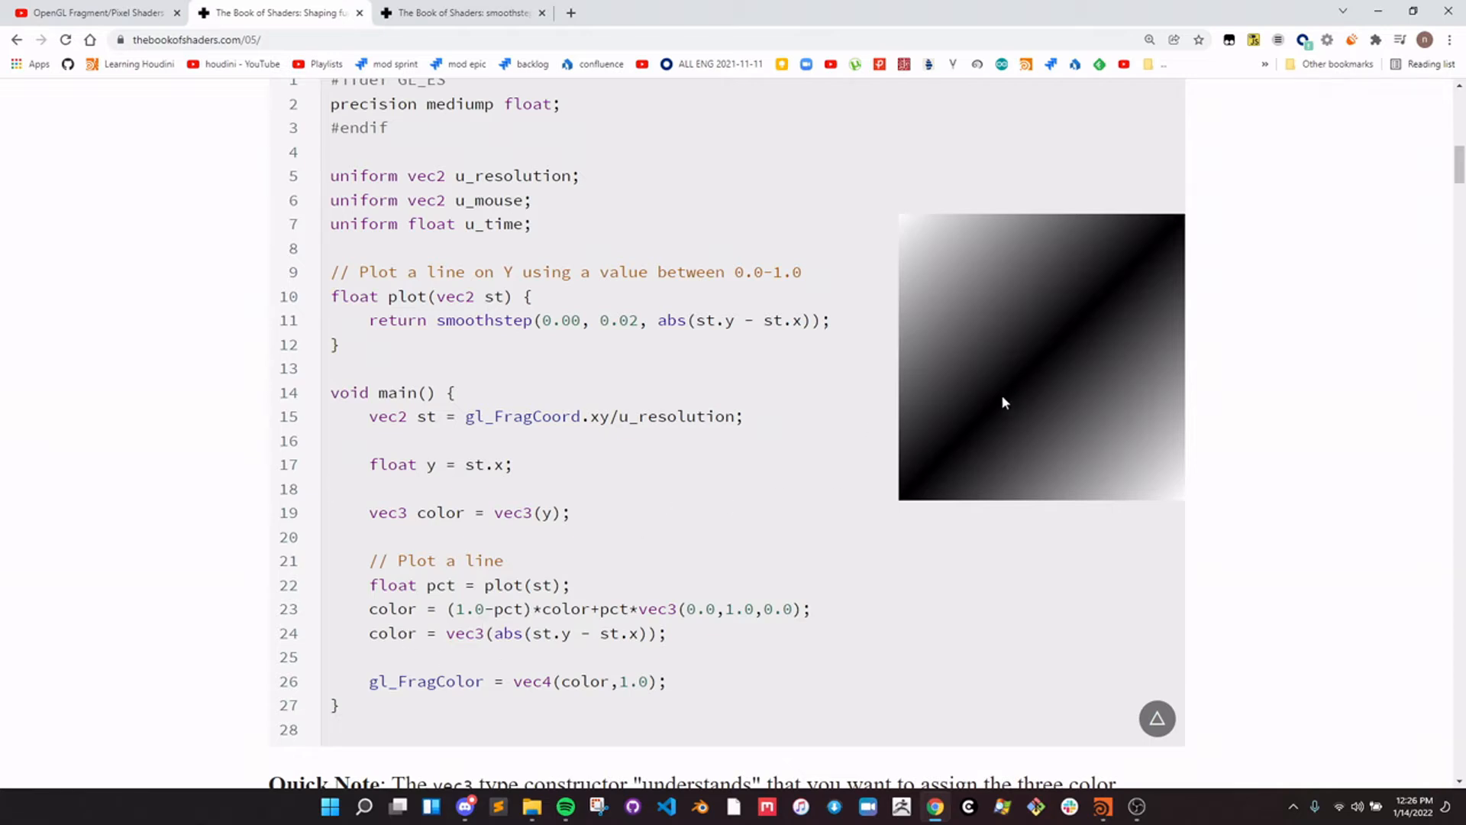
drag(541, 321, 603, 322)
click(603, 323)
click(603, 610)
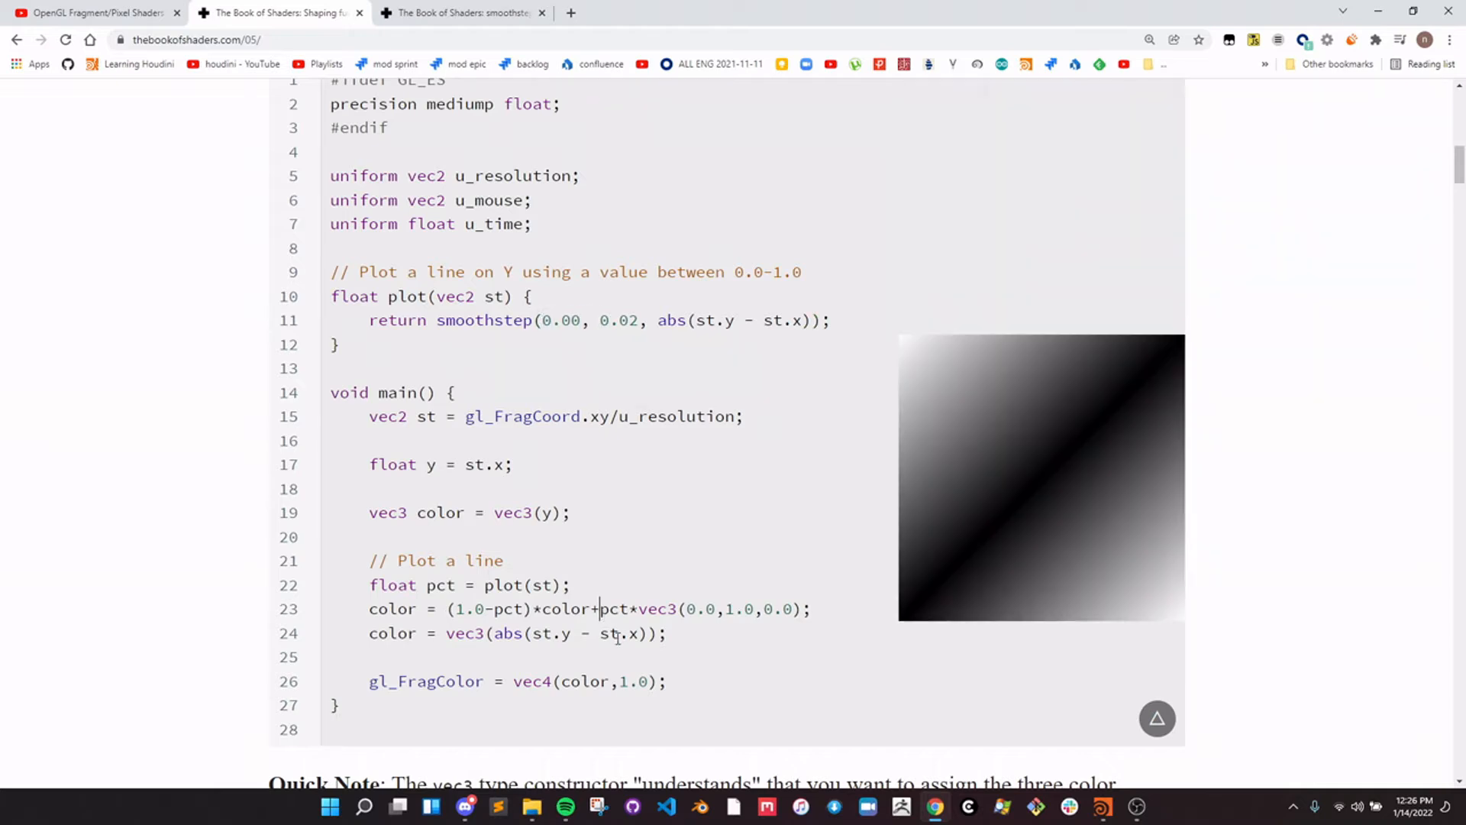
Replace abs(st.y - st.x) in the added vec3 color line with pct.
click(619, 635)
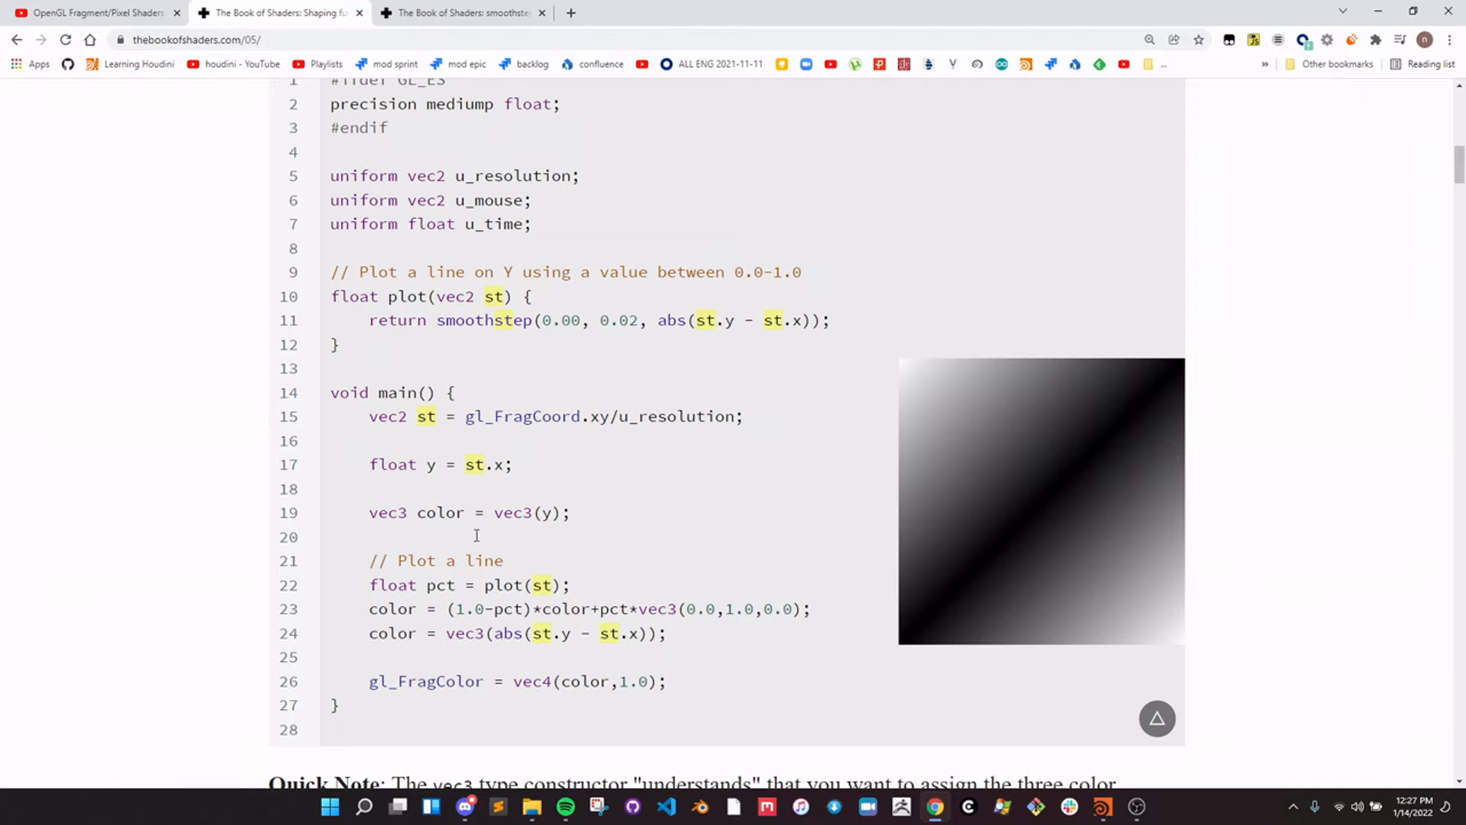
drag(494, 633, 648, 632)
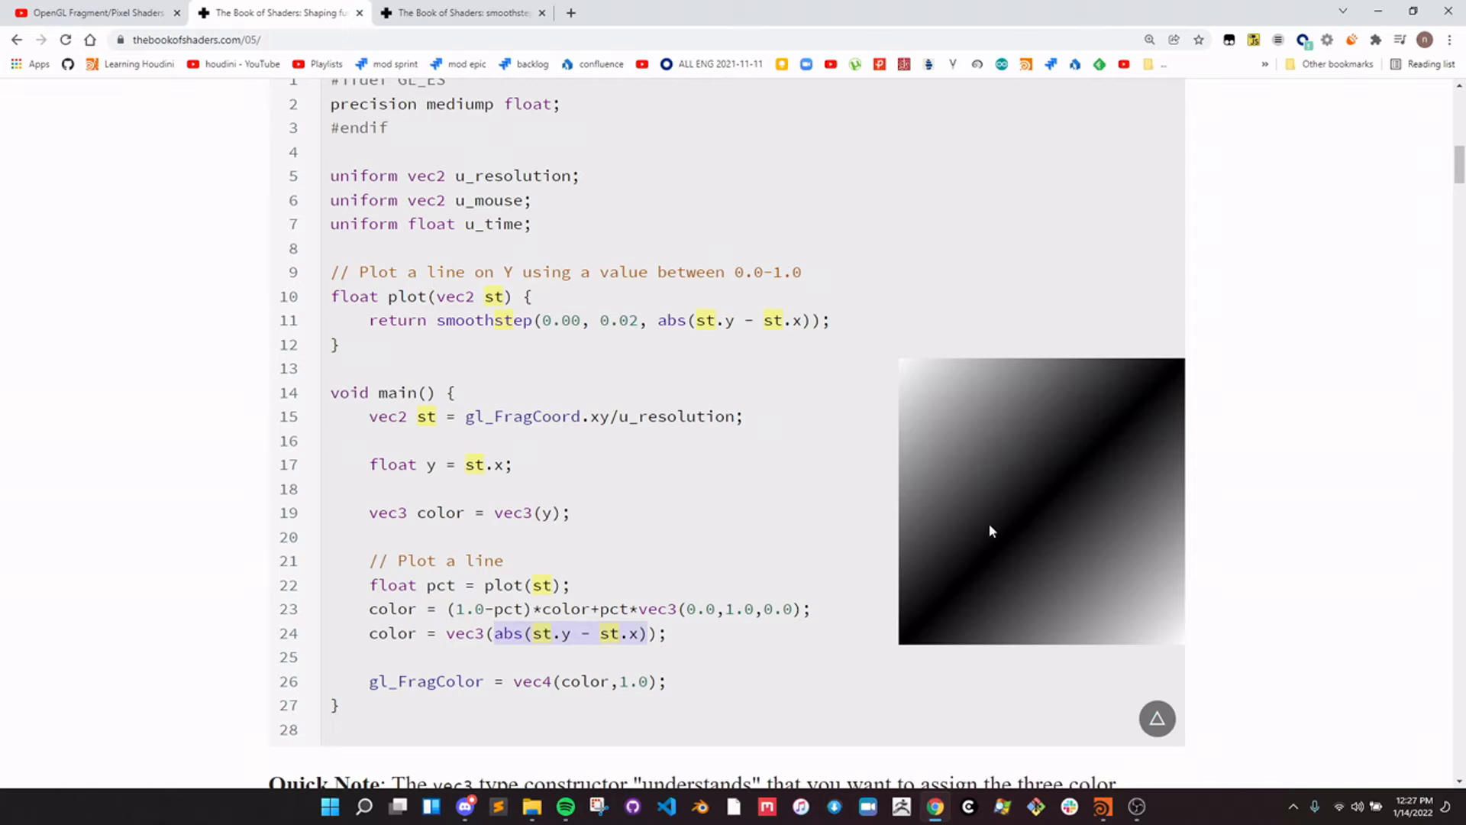
key(BackSpace)
text(st)
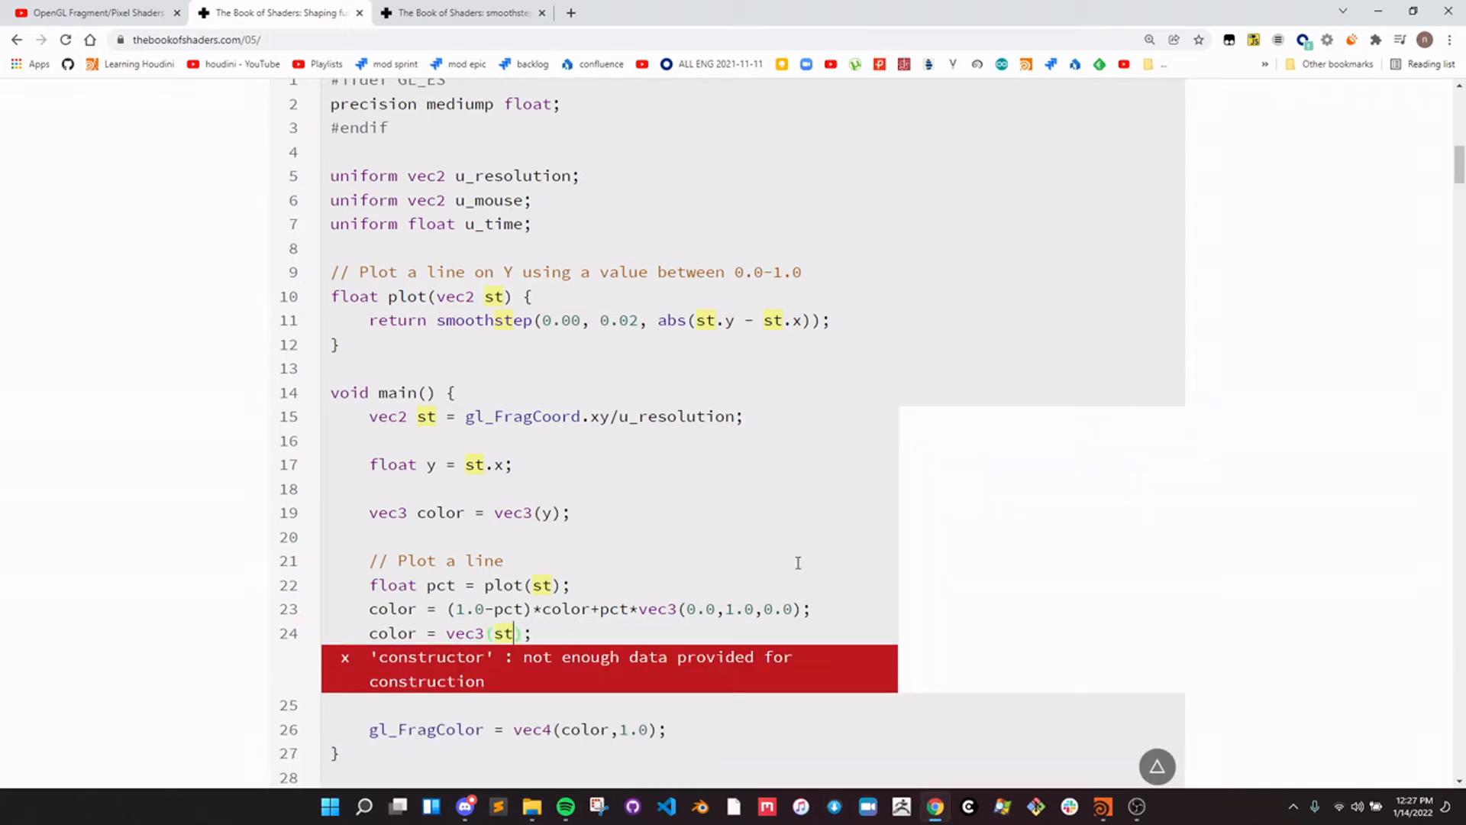
key(BackSpace)
key(BackSpace)
text(pct)
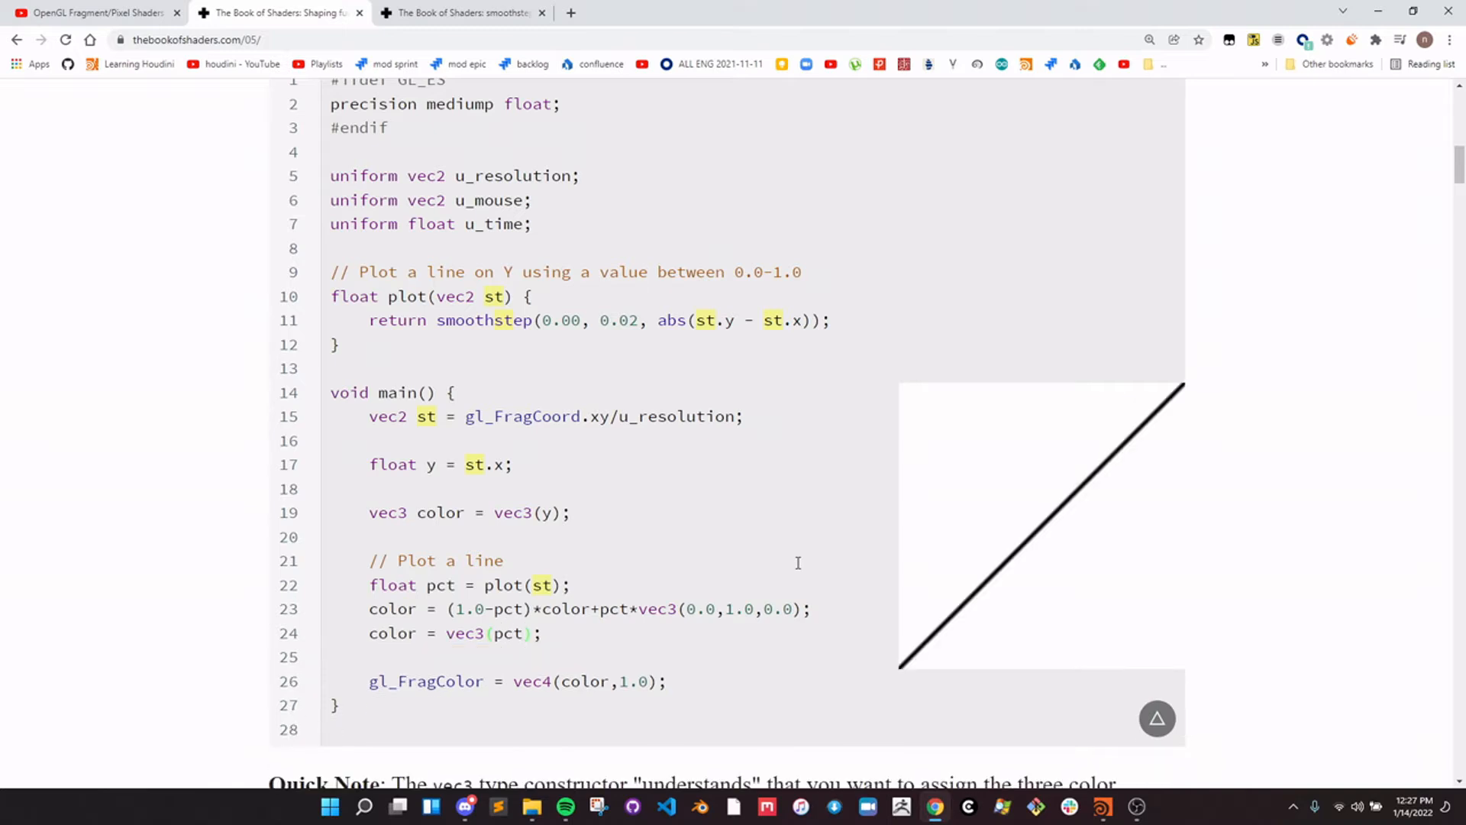
Try 0.07 and 0.01 as the second smoothstep edge in the plot function and set it back to 0.02.
click(636, 320)
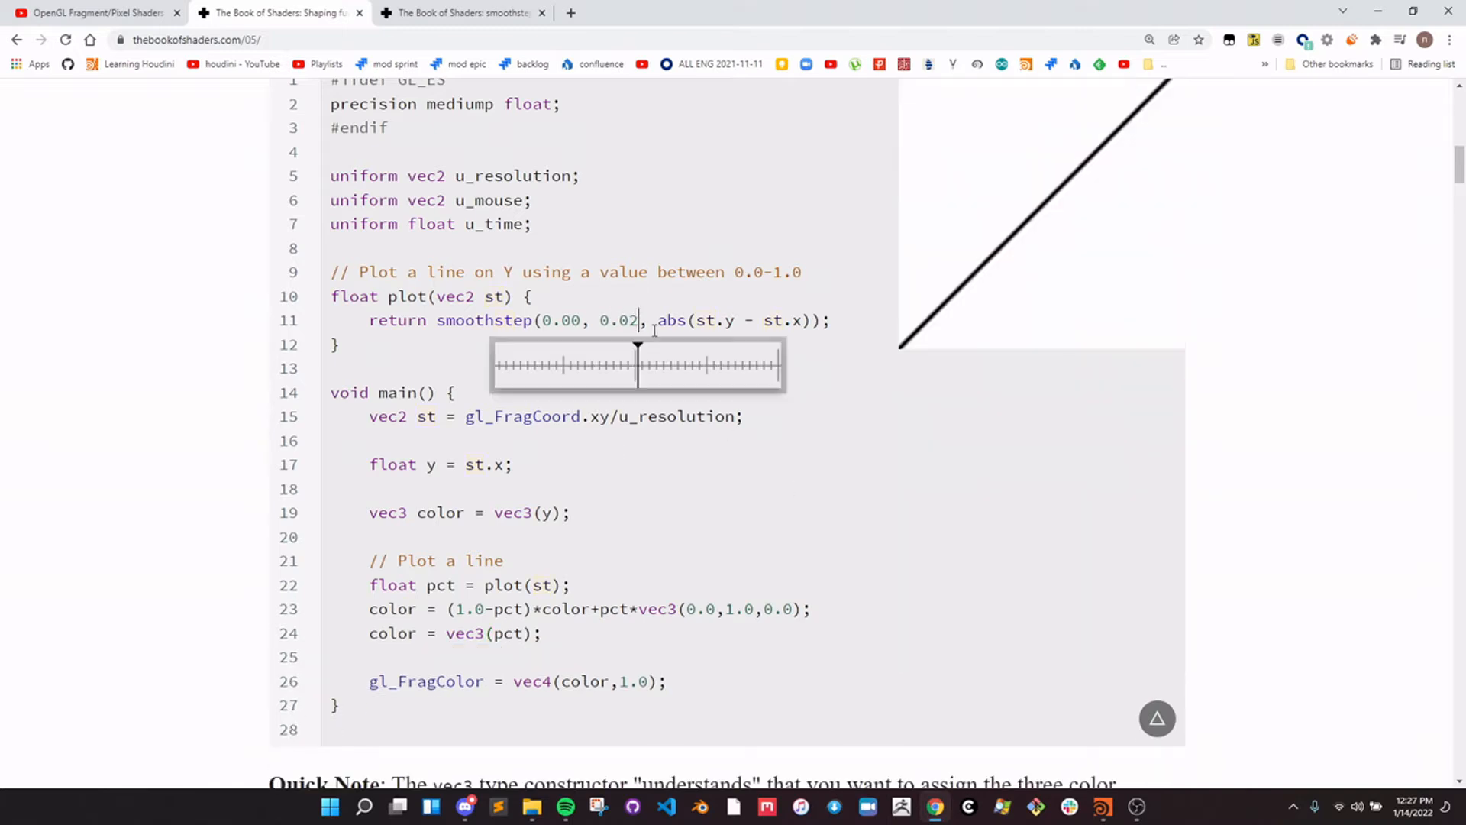
key(BackSpace)
text(8)
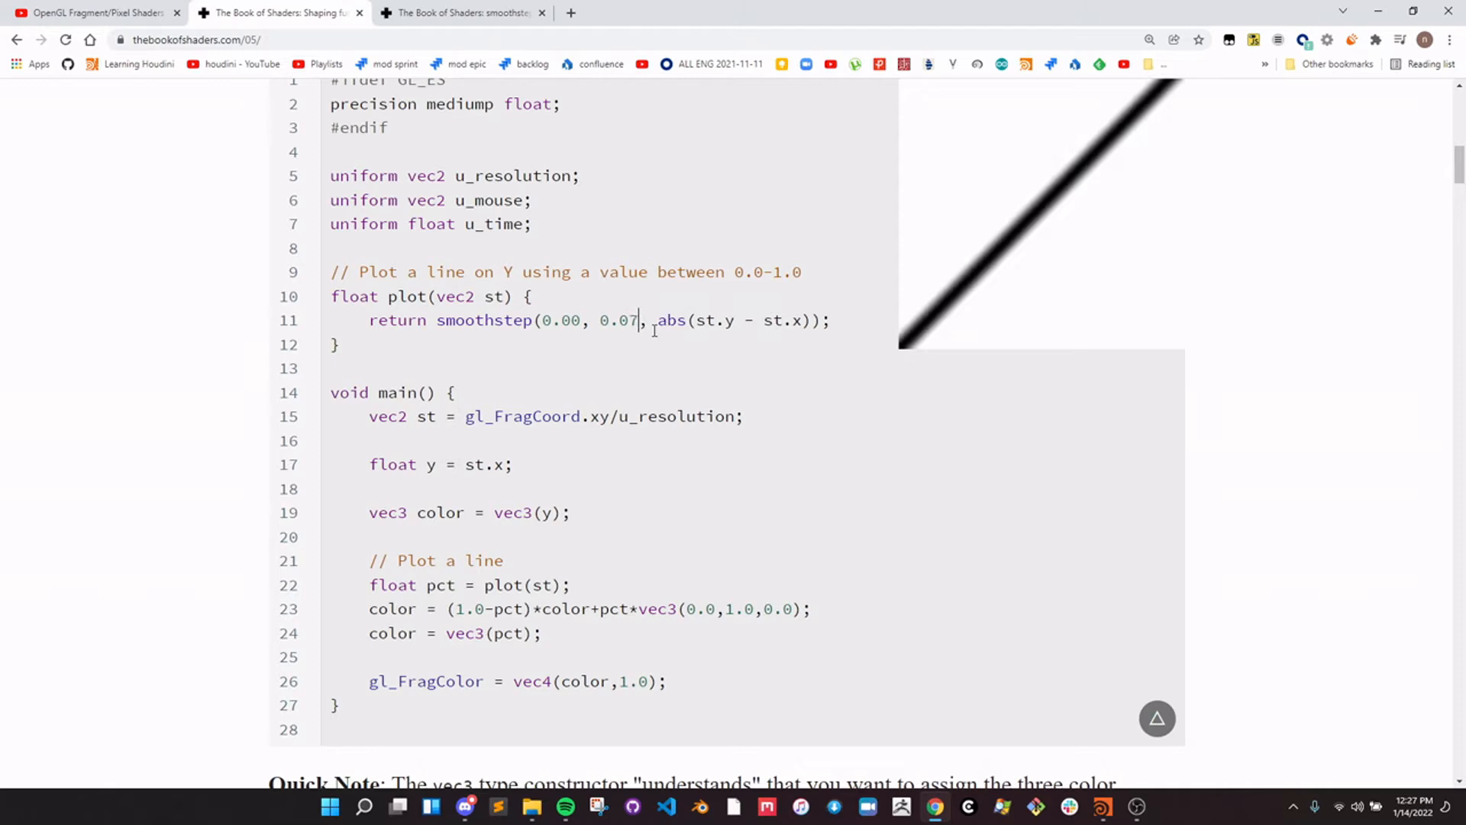
key(BackSpace)
key(BackSpace)
text(01)
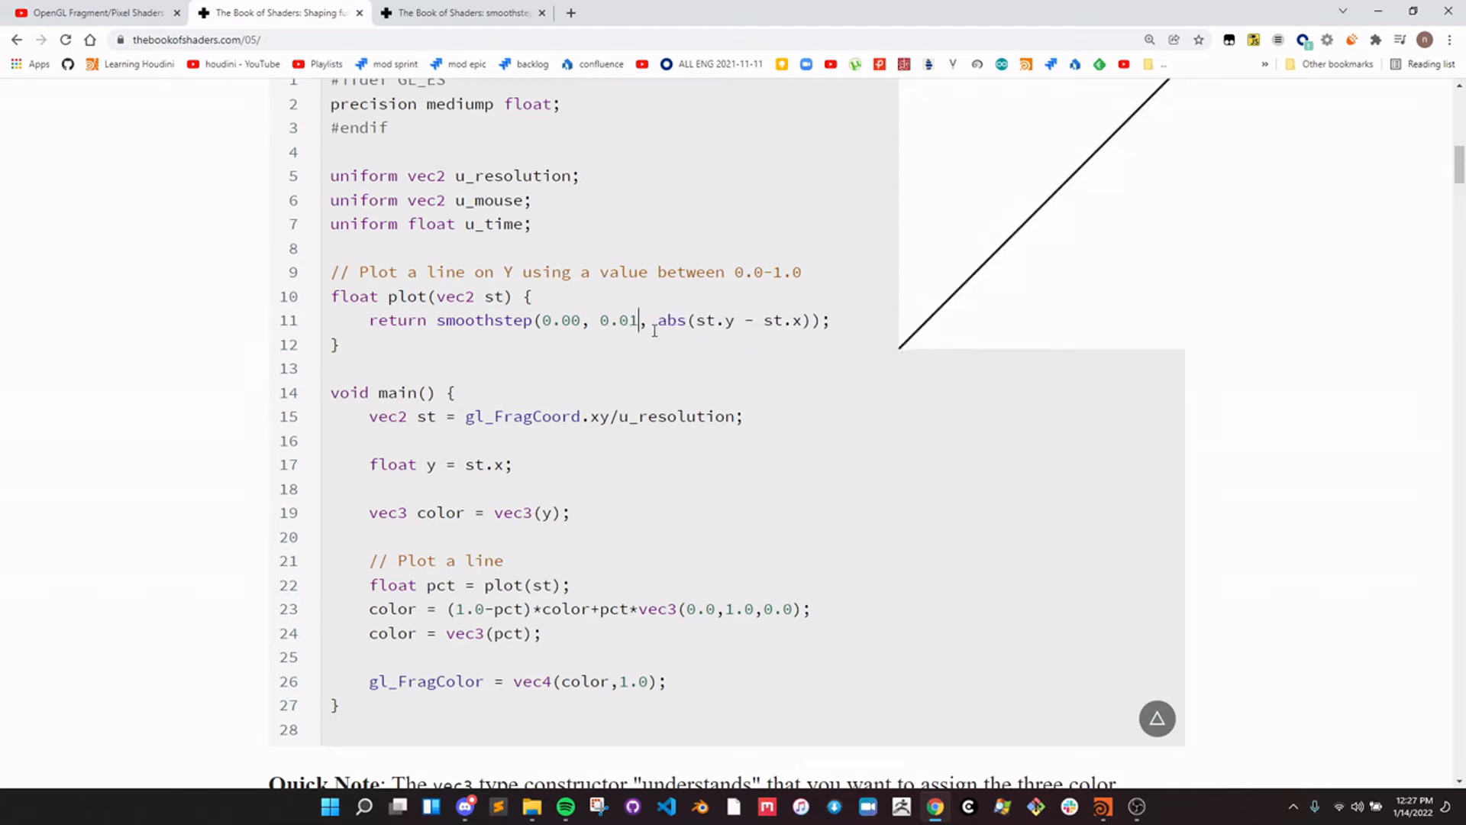
key(BackSpace)
text(2)
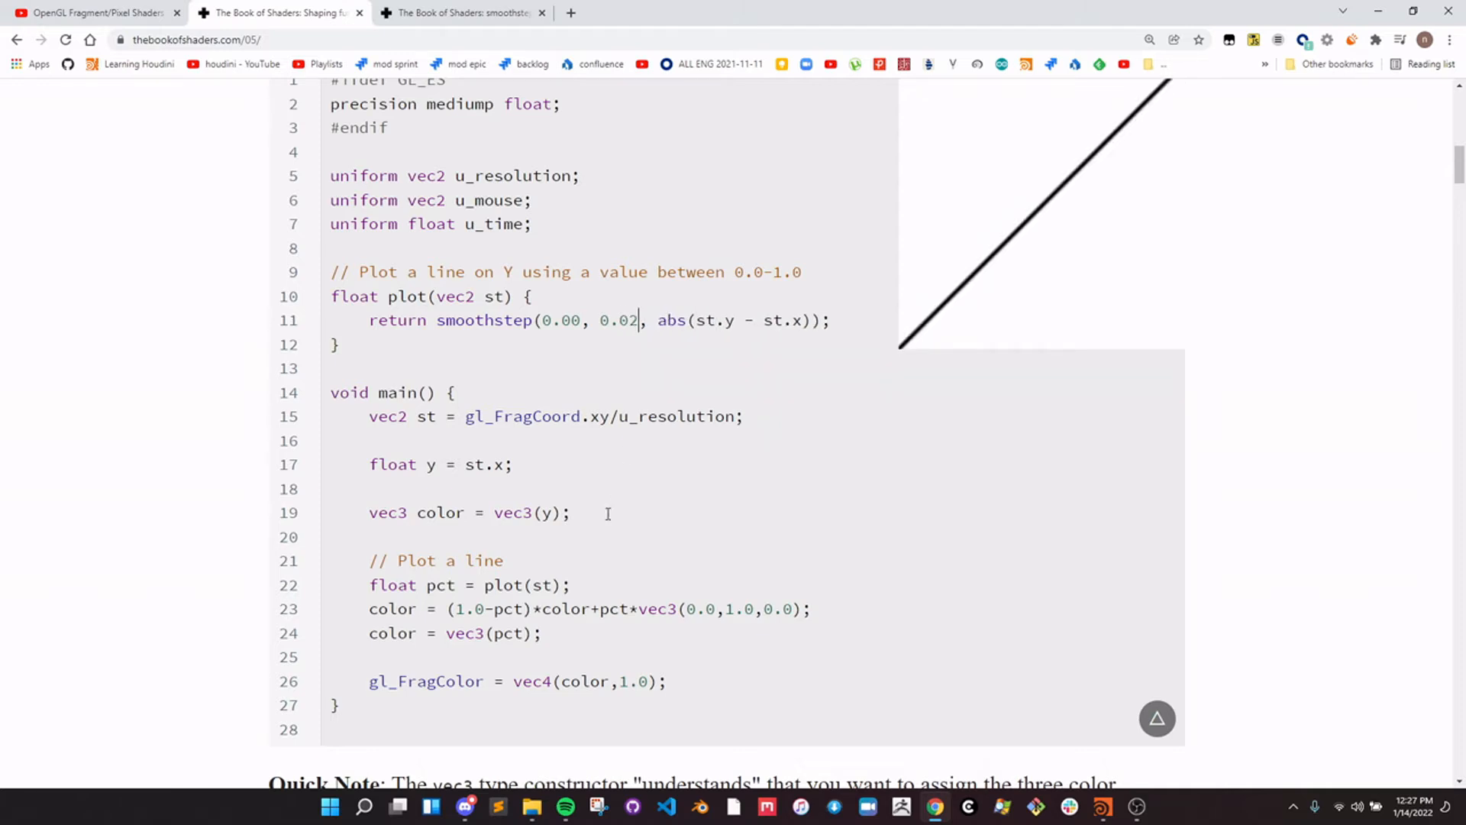
Check the glossary's note on smoothstep edge order and set the plot function's smoothstep edges to 0.02 and 0.00.
click(422, 21)
mouse_move(379, 472)
mouse_down()
mouse_move(694, 462)
mouse_move(399, 455)
mouse_up()
click(399, 456)
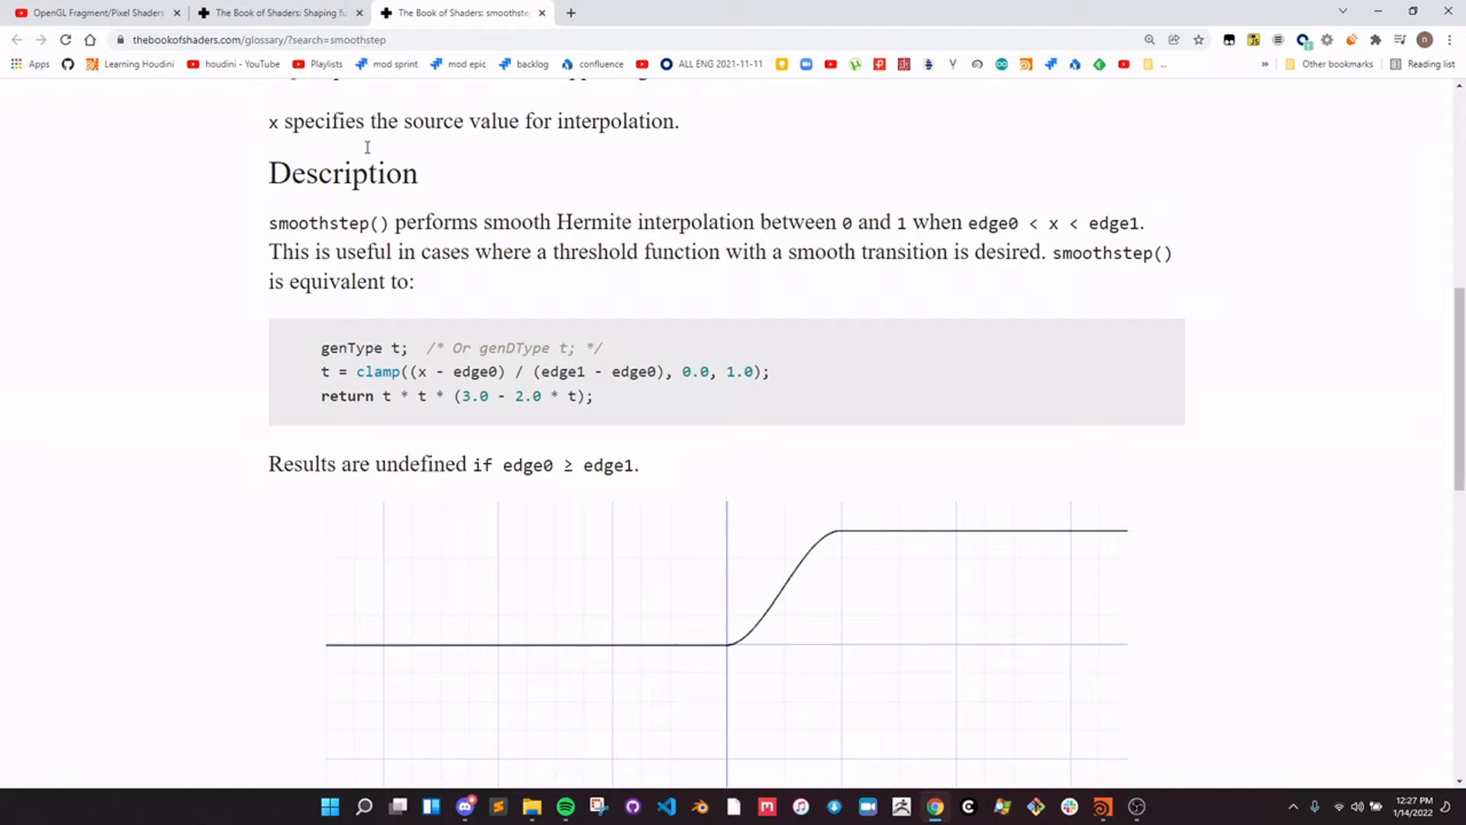
click(229, 17)
click(578, 320)
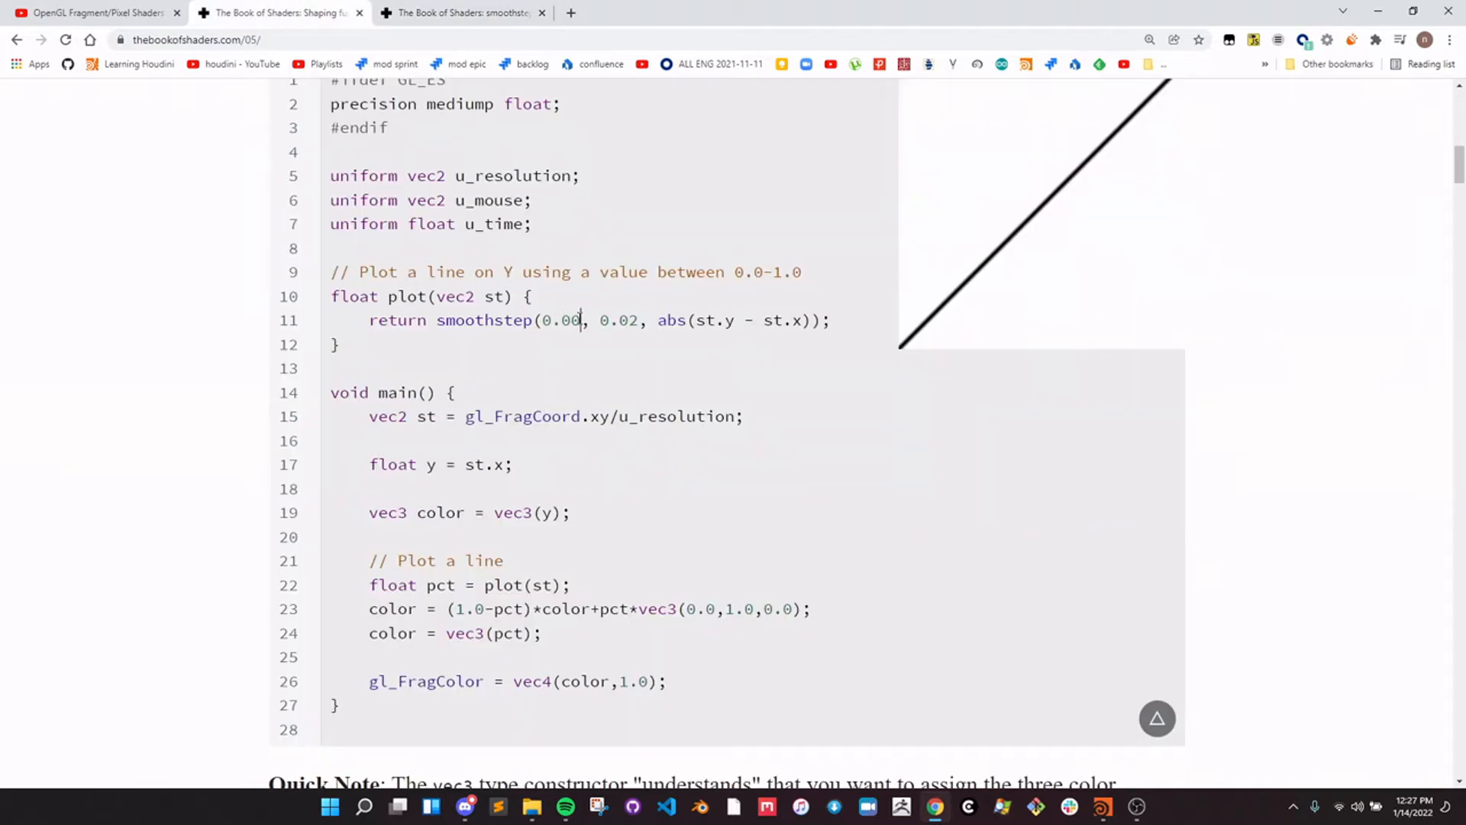
key(BackSpace)
text(2)
key(Right)
key(Right)
key(Right)
key(Right)
key(Right)
key(Right)
key(BackSpace)
text(0)
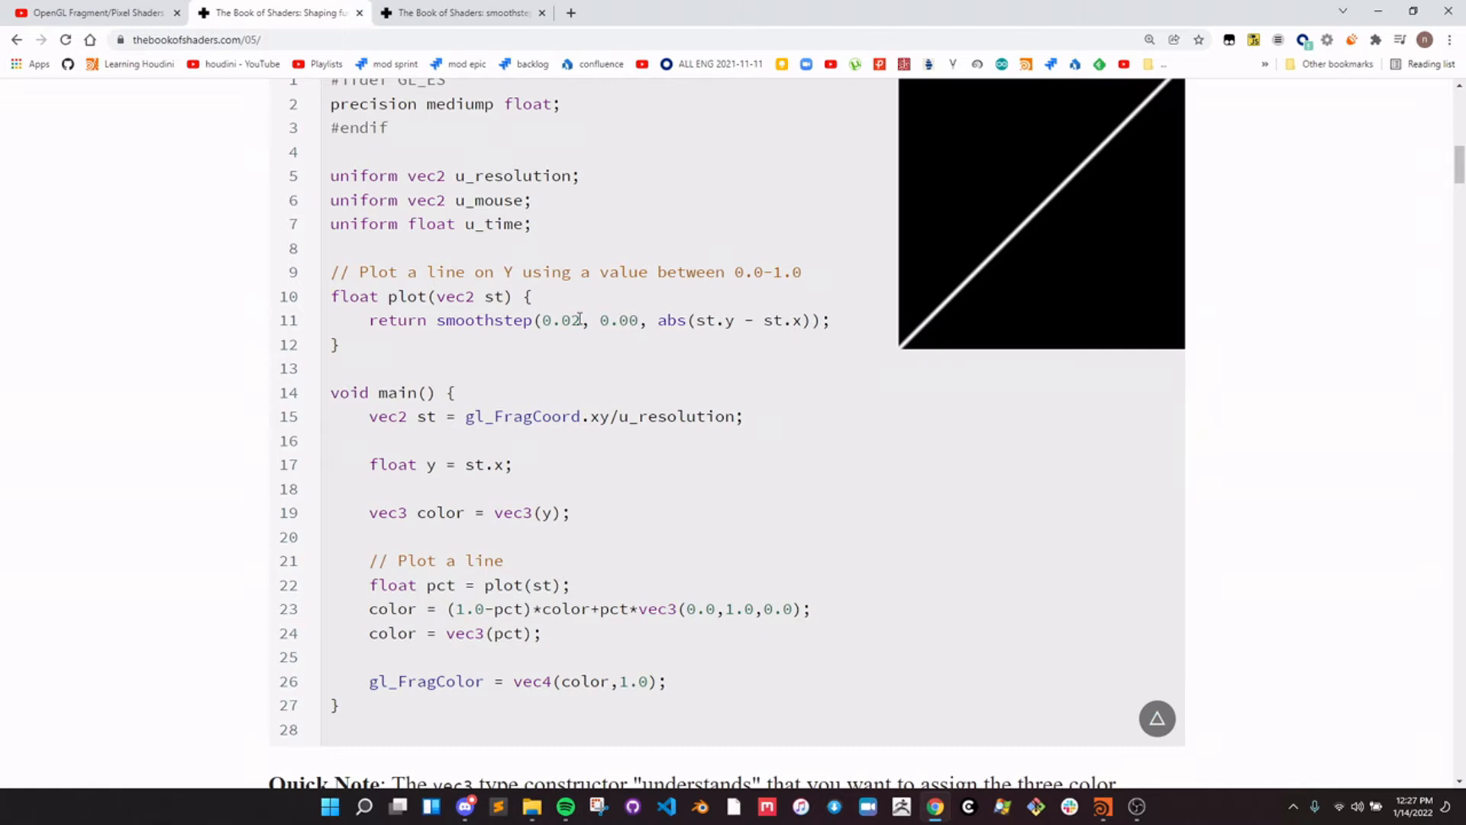
Examine the plot function's return statement with the smoothstep call and compare it with the rendered line.
click(421, 321)
drag(424, 324, 485, 321)
click(811, 320)
click(487, 320)
drag(369, 319, 850, 319)
click(850, 319)
click(574, 320)
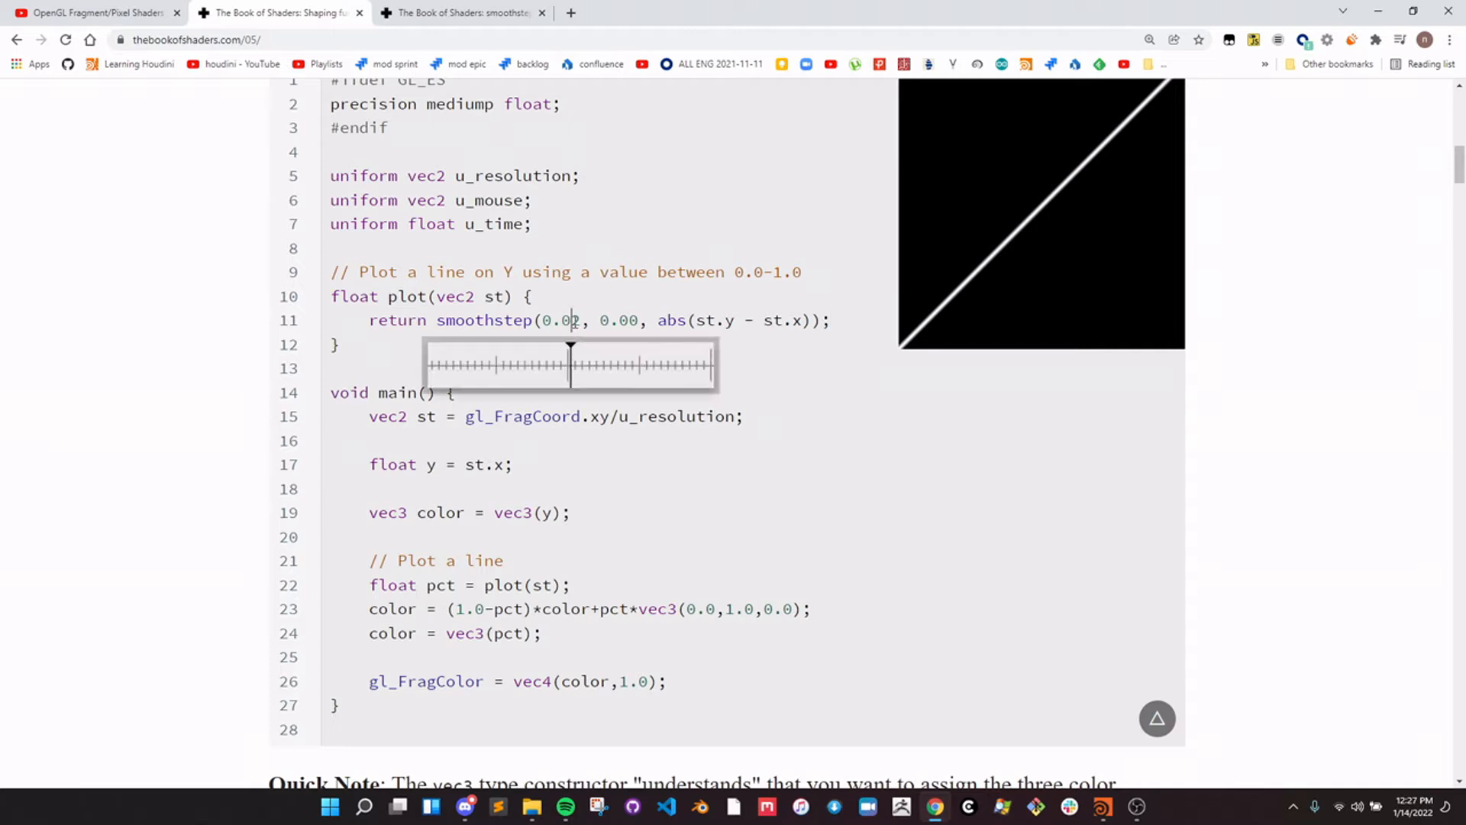
click(686, 277)
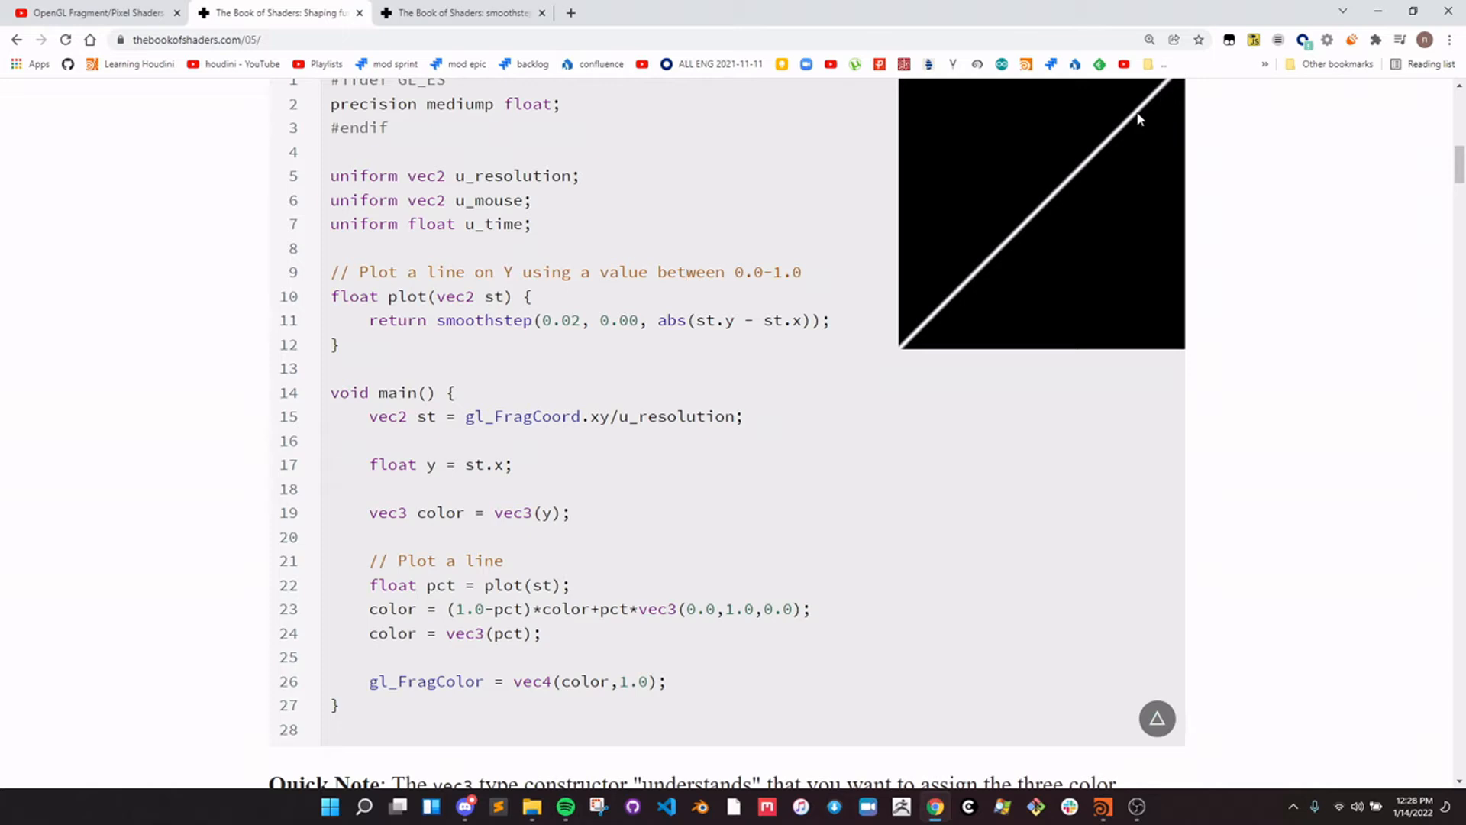
click(714, 464)
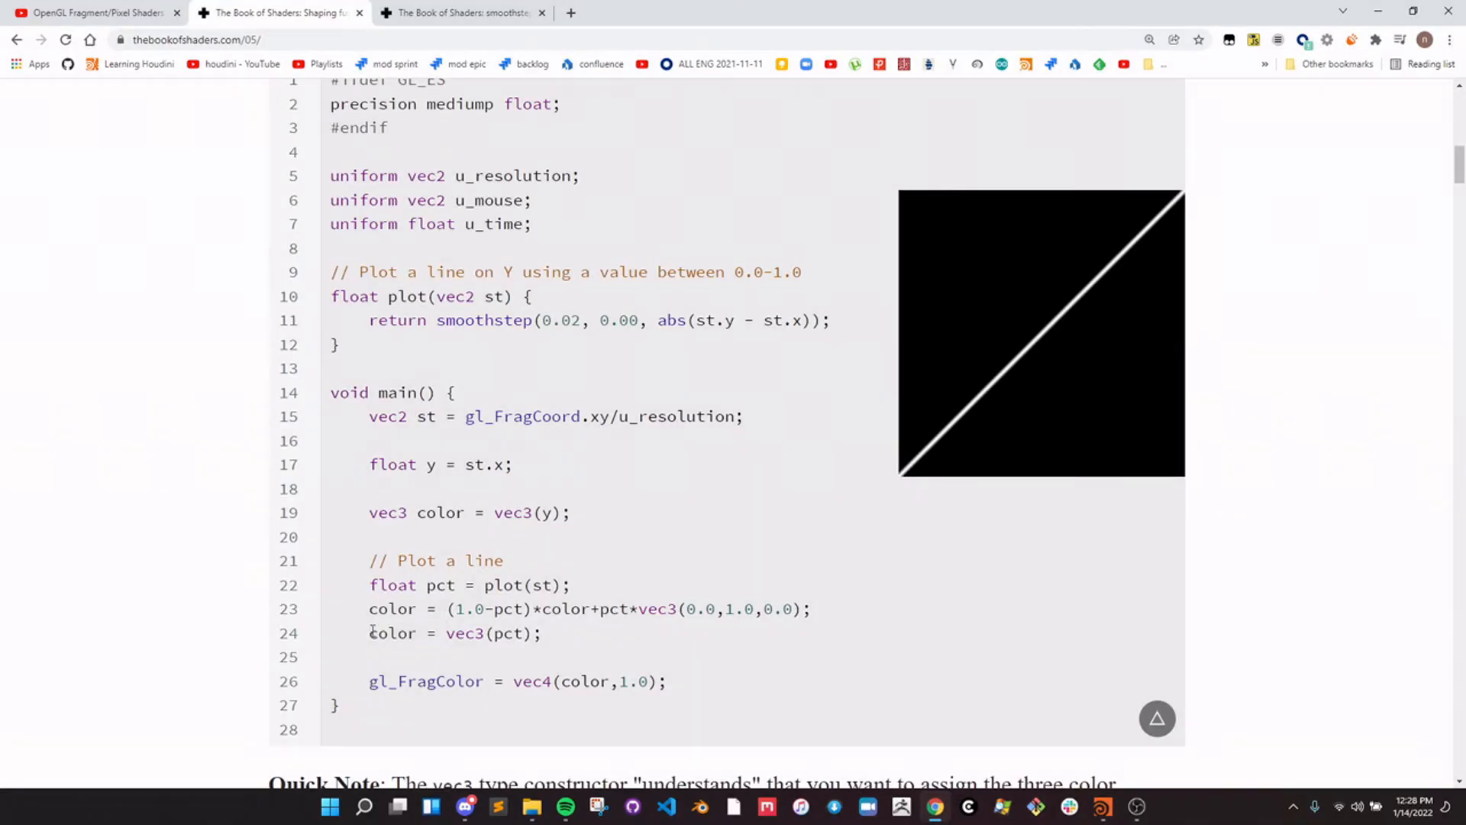
Delete the line "color = vec3(pct);" from main().
drag(369, 633, 568, 630)
key(BackSpace)
key(BackSpace)
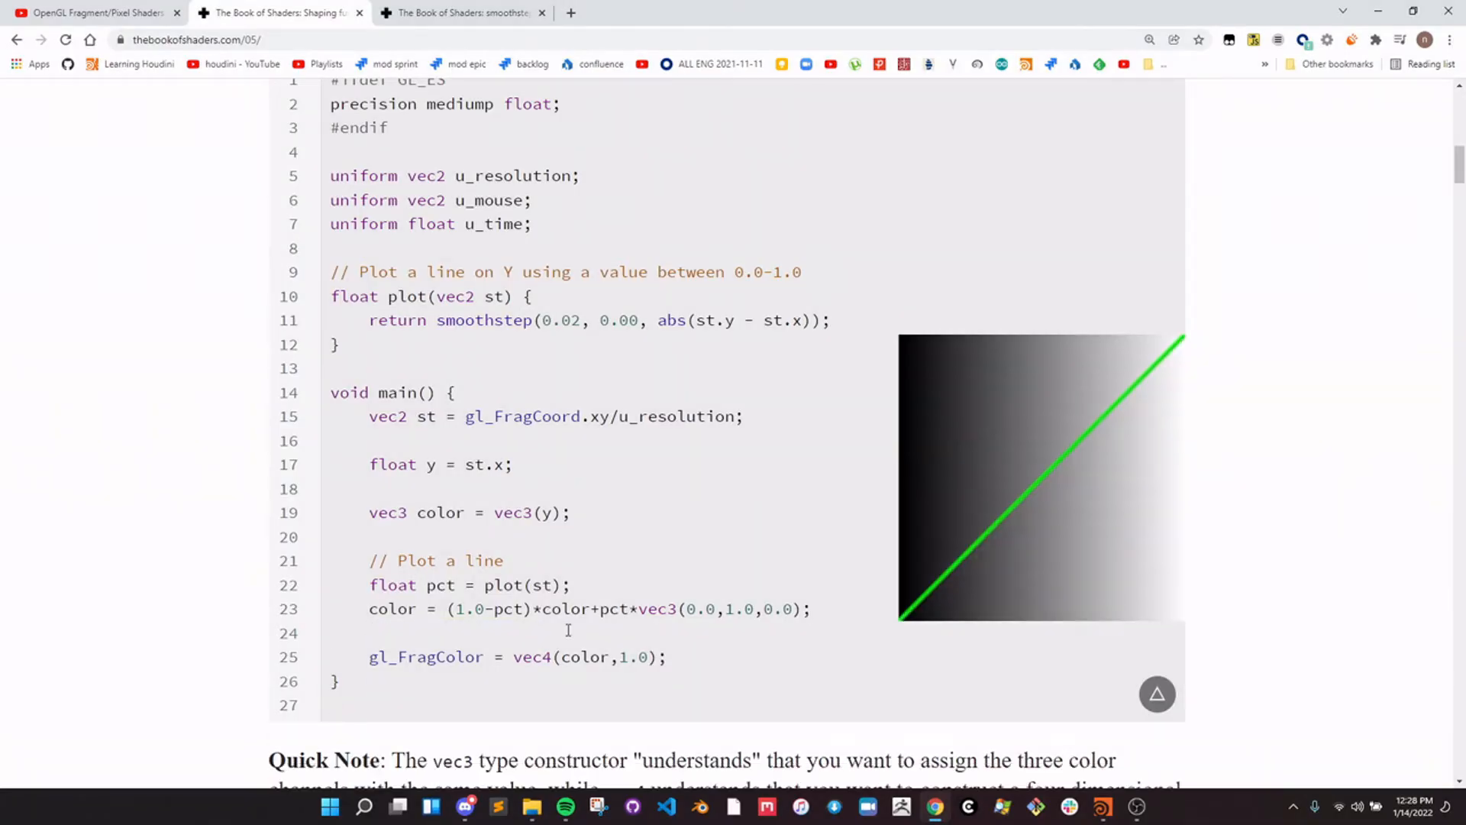
Copy the (1.0-pct)*color term from the color mix and add the line "color = (1.0-pct)*color;" below it.
drag(449, 608, 533, 611)
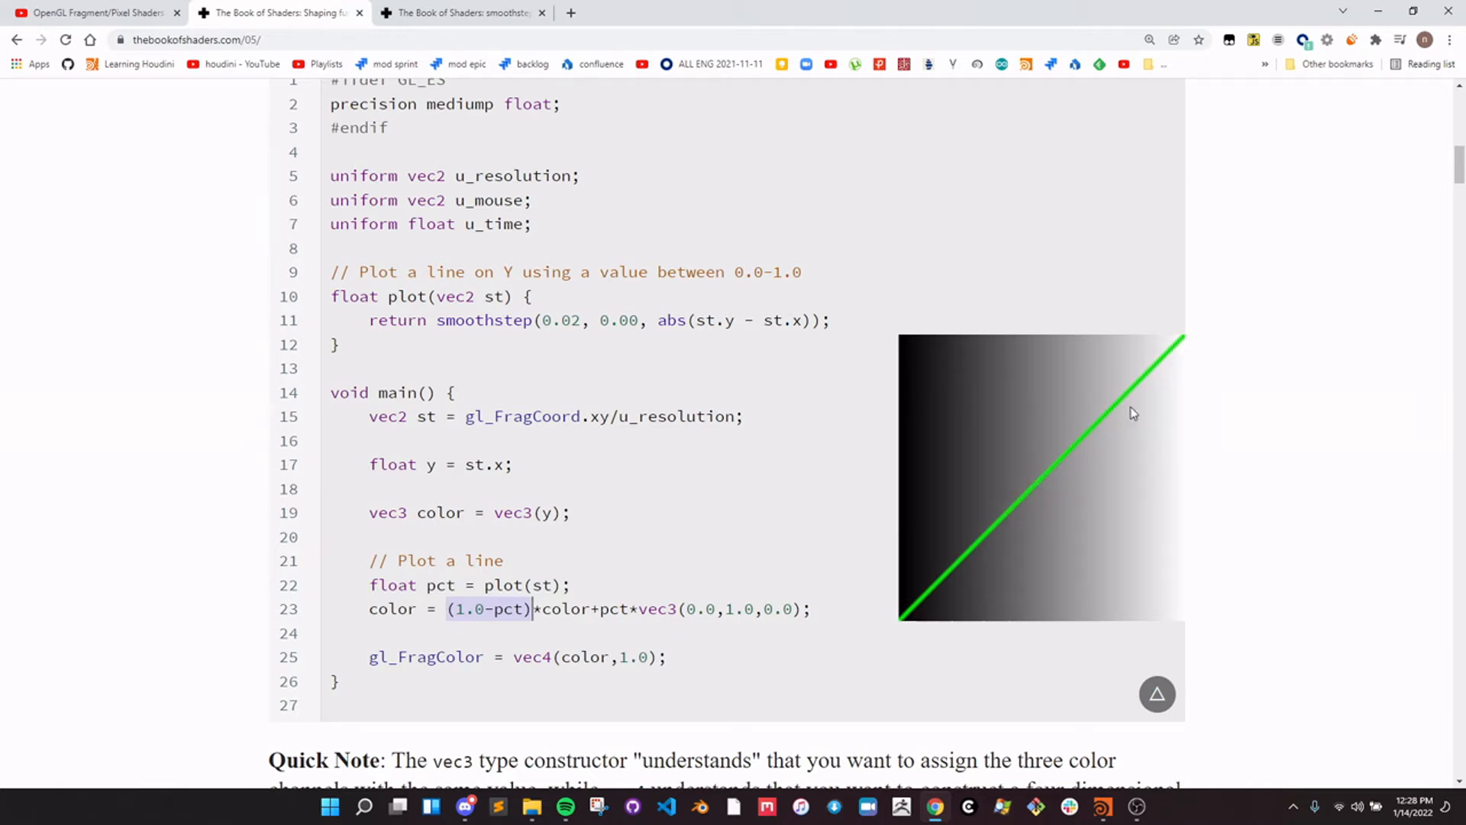
click(452, 609)
mouse_move(448, 609)
mouse_down()
mouse_move(580, 609)
mouse_move(465, 609)
mouse_up()
drag(591, 609, 448, 609)
key(ctrl+c)
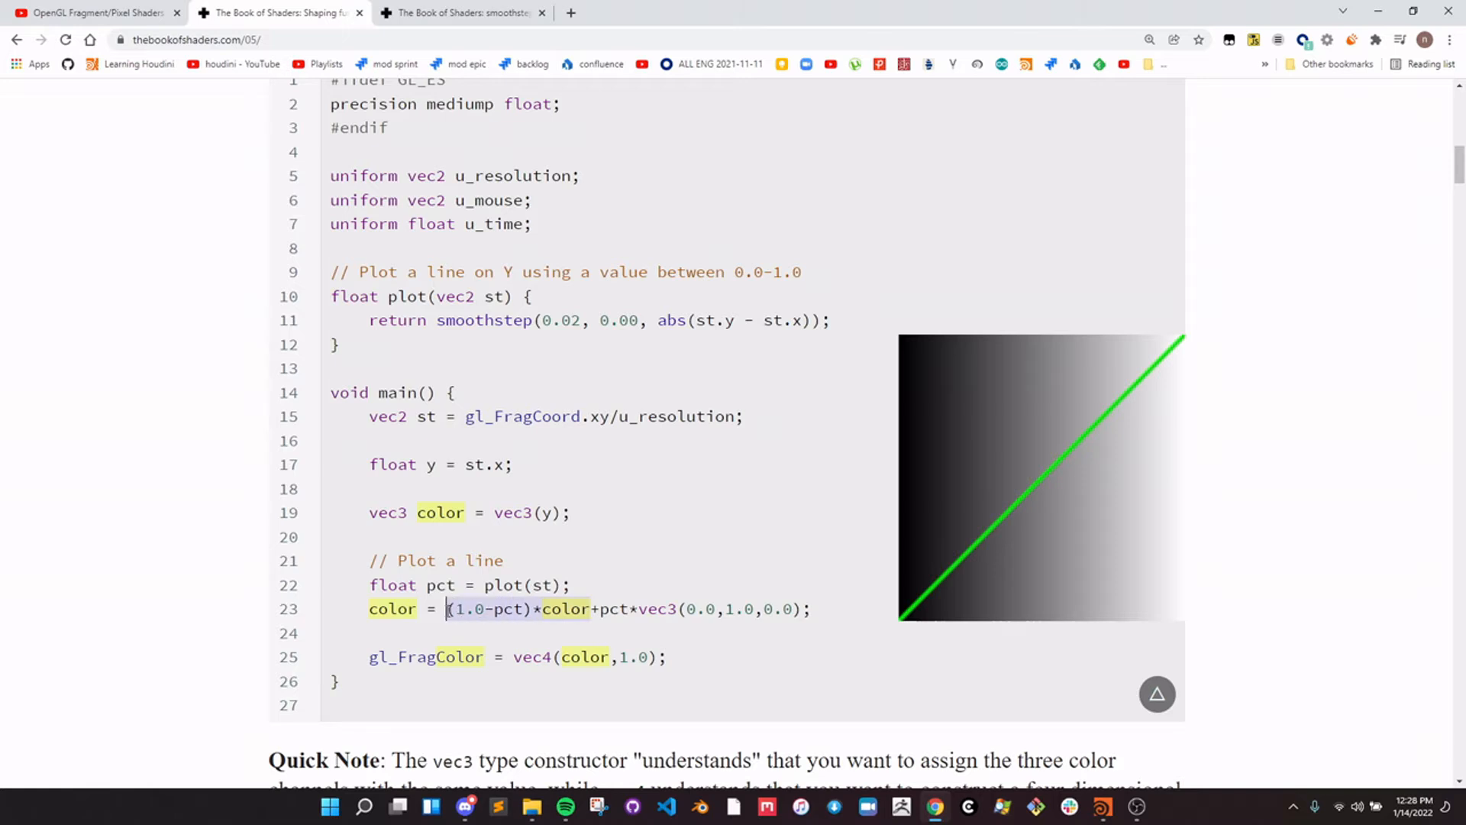
click(373, 626)
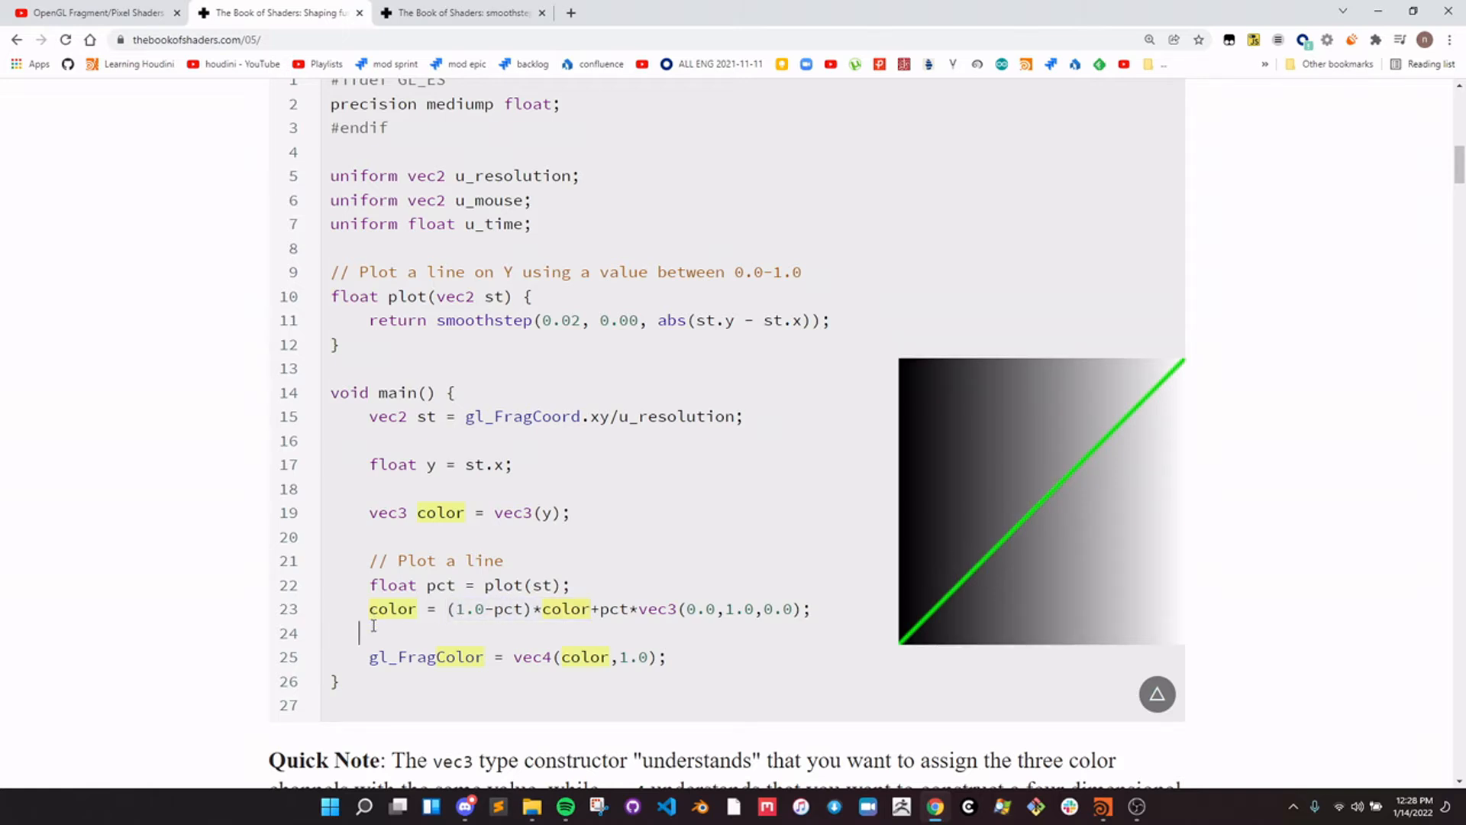
text(color =)
key(ctrl+v)
text(;)
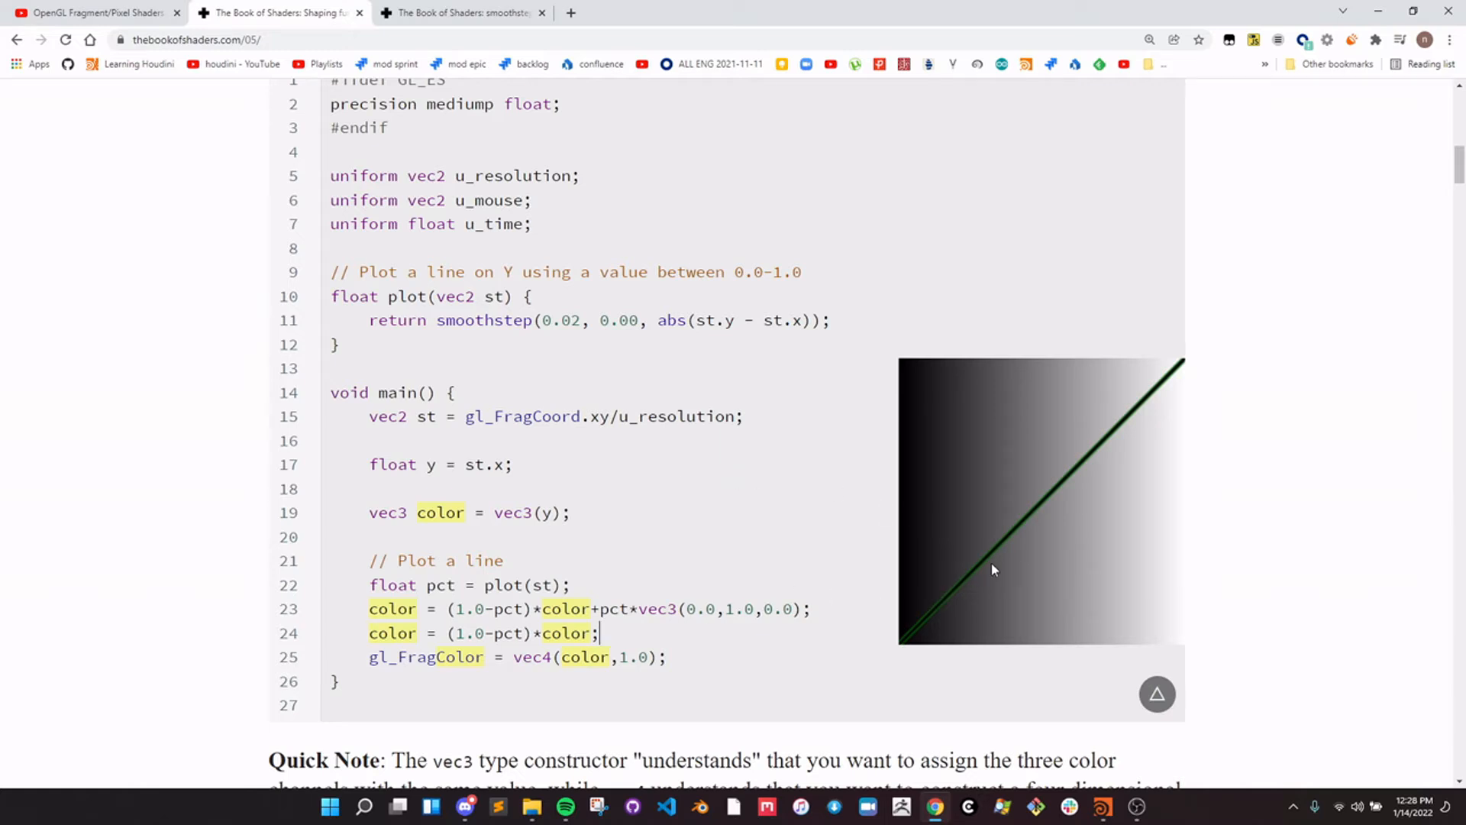
Comment out the full color mix line and examine the separate (1.0-pct)*color line in the render.
click(369, 608)
text(//)
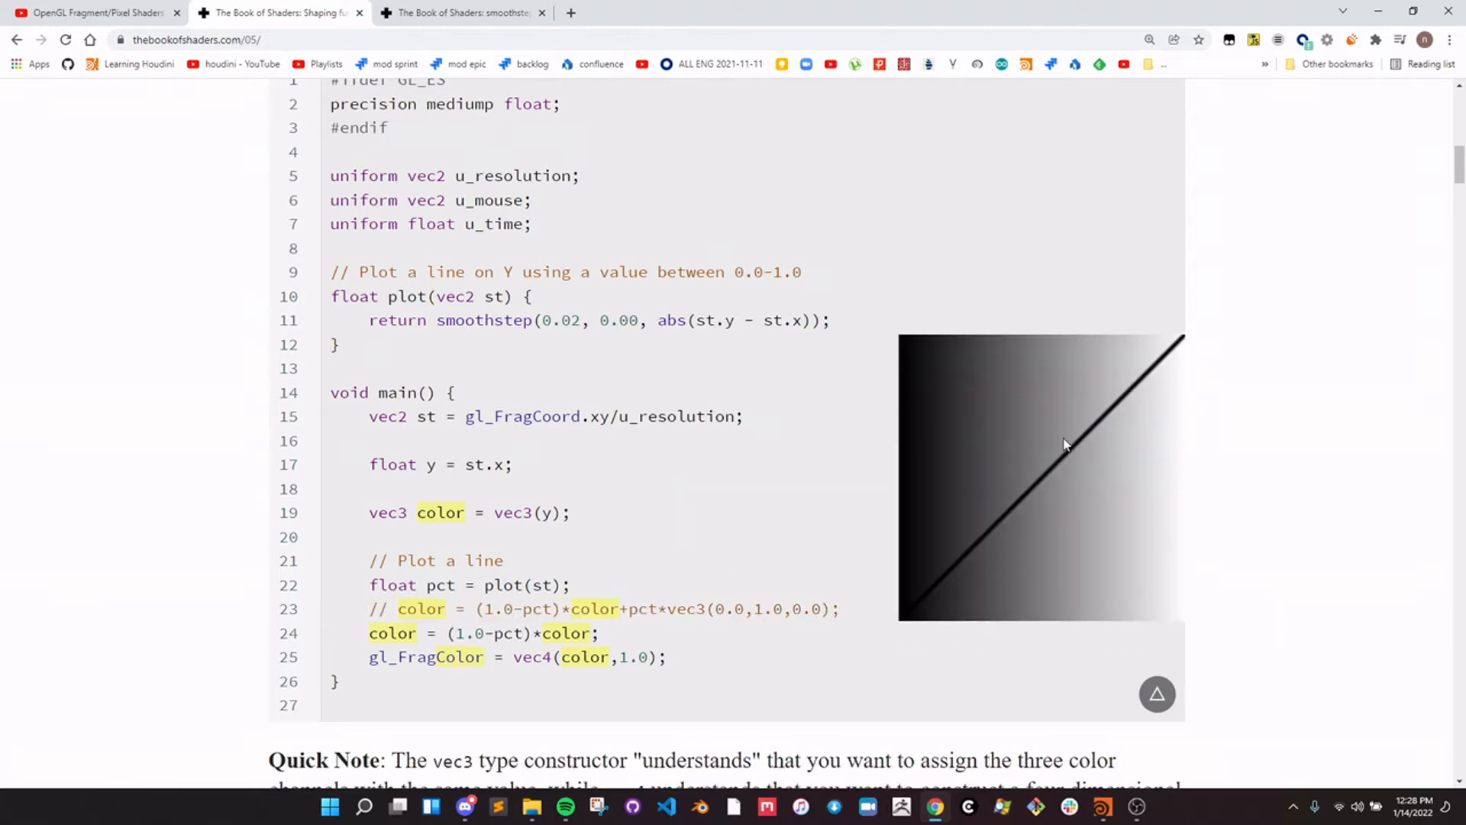
click(450, 633)
click(535, 633)
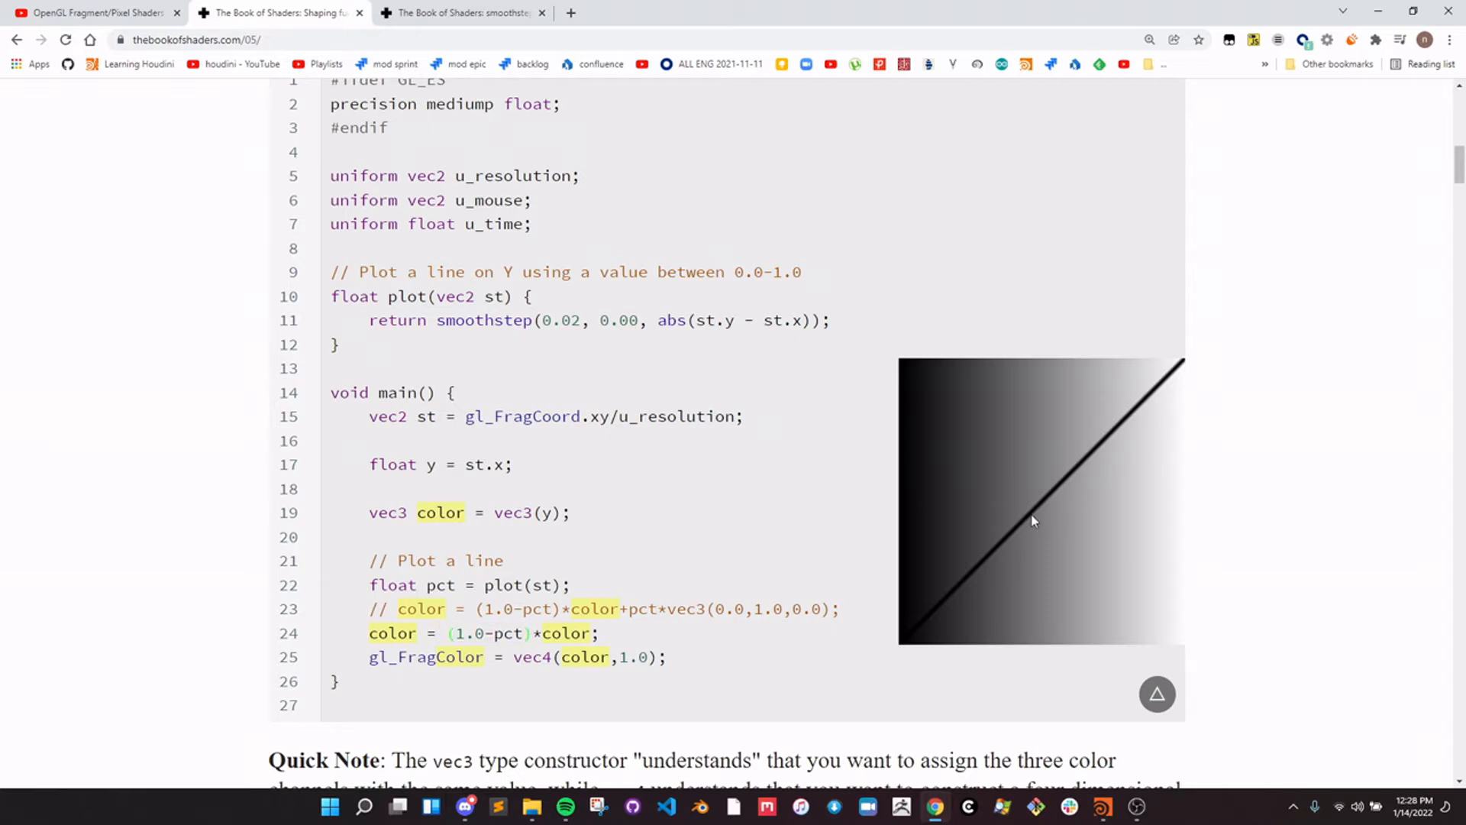
drag(605, 633, 222, 648)
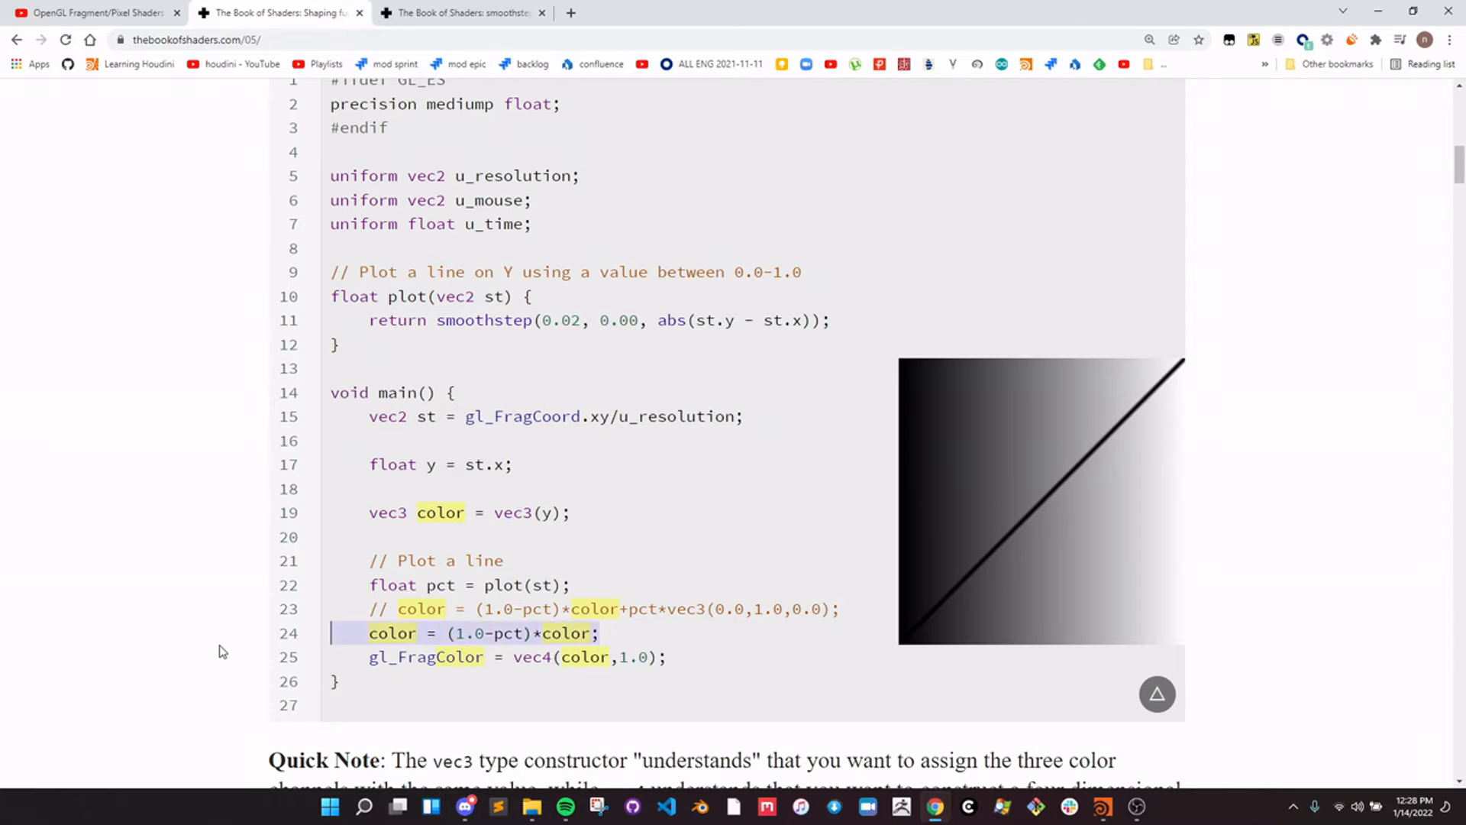
Delete the separate "color = (1.0-pct)*color;" line and uncomment the full color mix line in main().
key(BackSpace)
key(BackSpace)
click(398, 609)
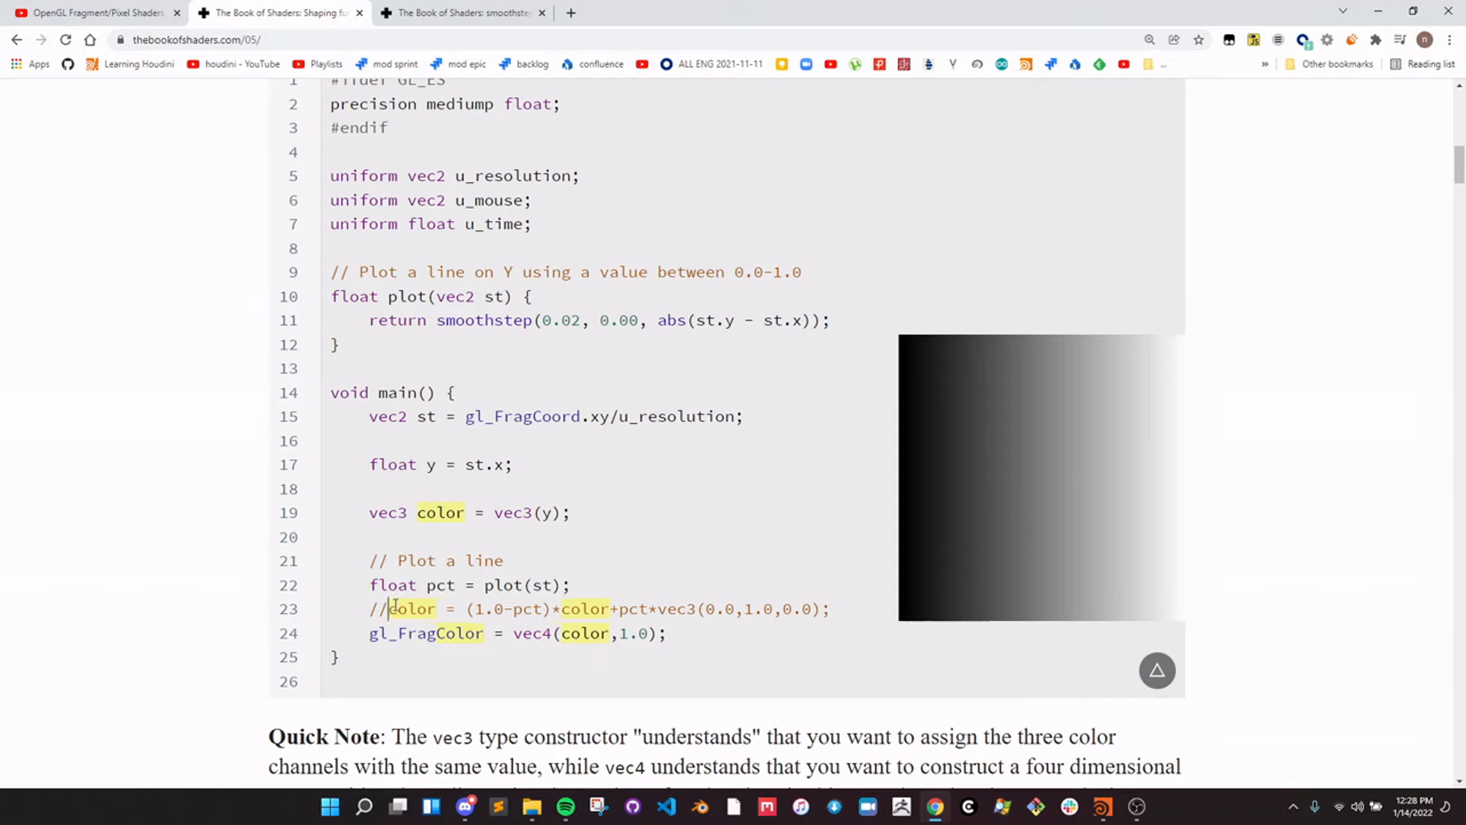
key(BackSpace)
key(BackSpace)
key(BackSpace)
Examine the pct*vec3(0.0,1.0,0.0) term of the color mix and the rest of the shader code against the rendered line.
drag(600, 609, 800, 609)
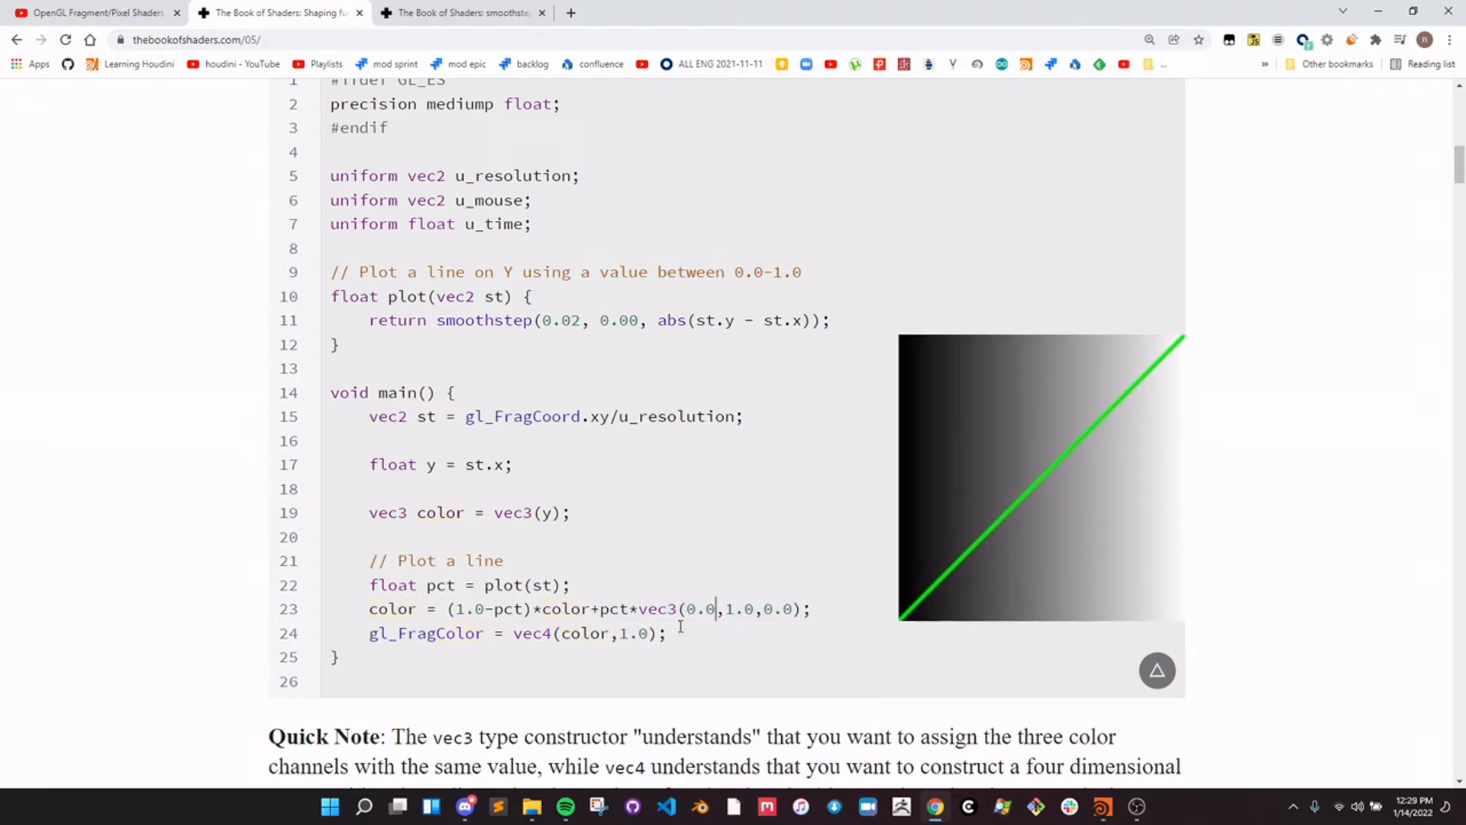
click(621, 512)
click(396, 233)
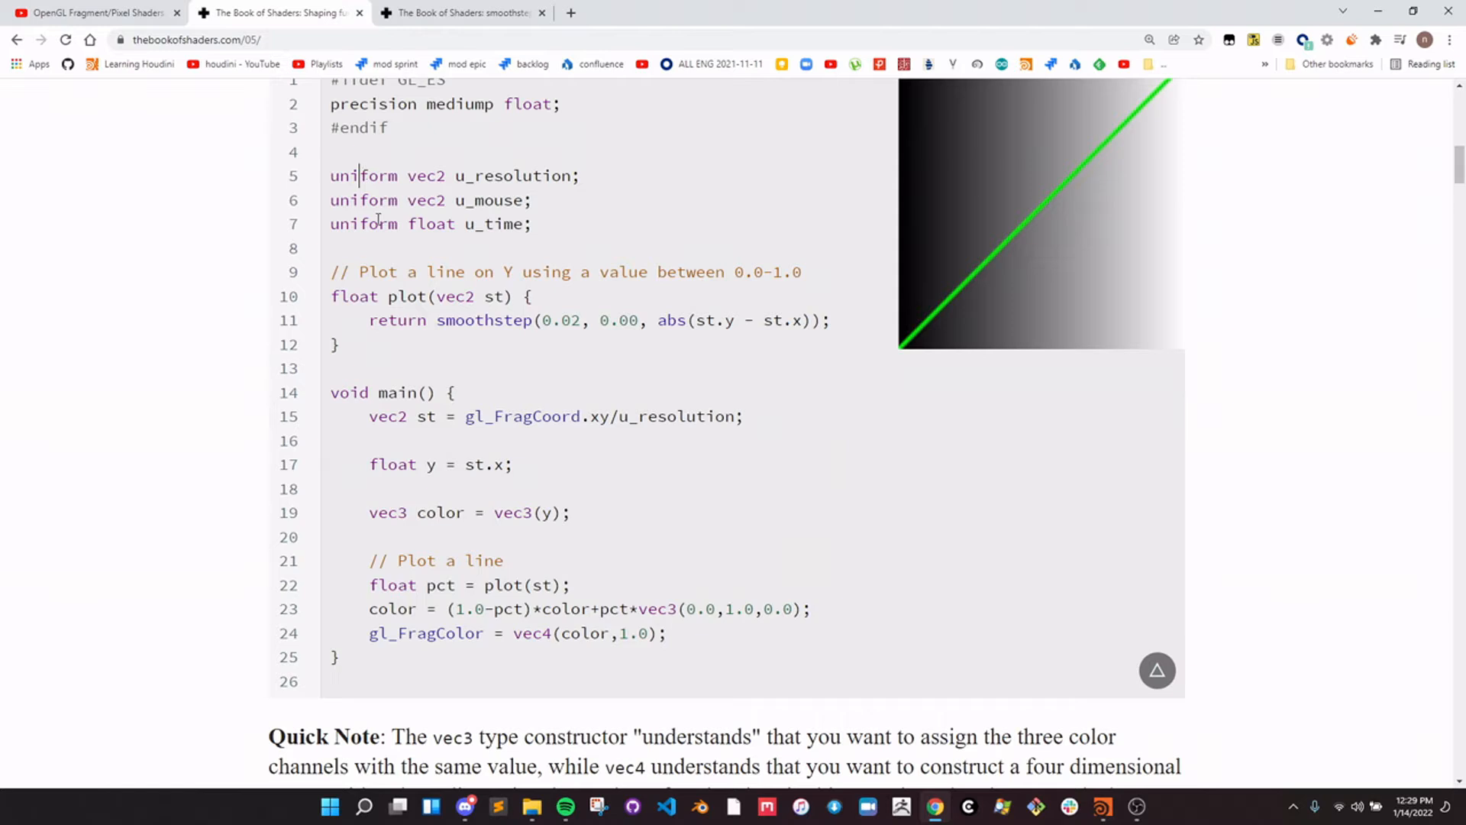
scroll(386, 239, up, 1)
scroll(387, 275, down, 1)
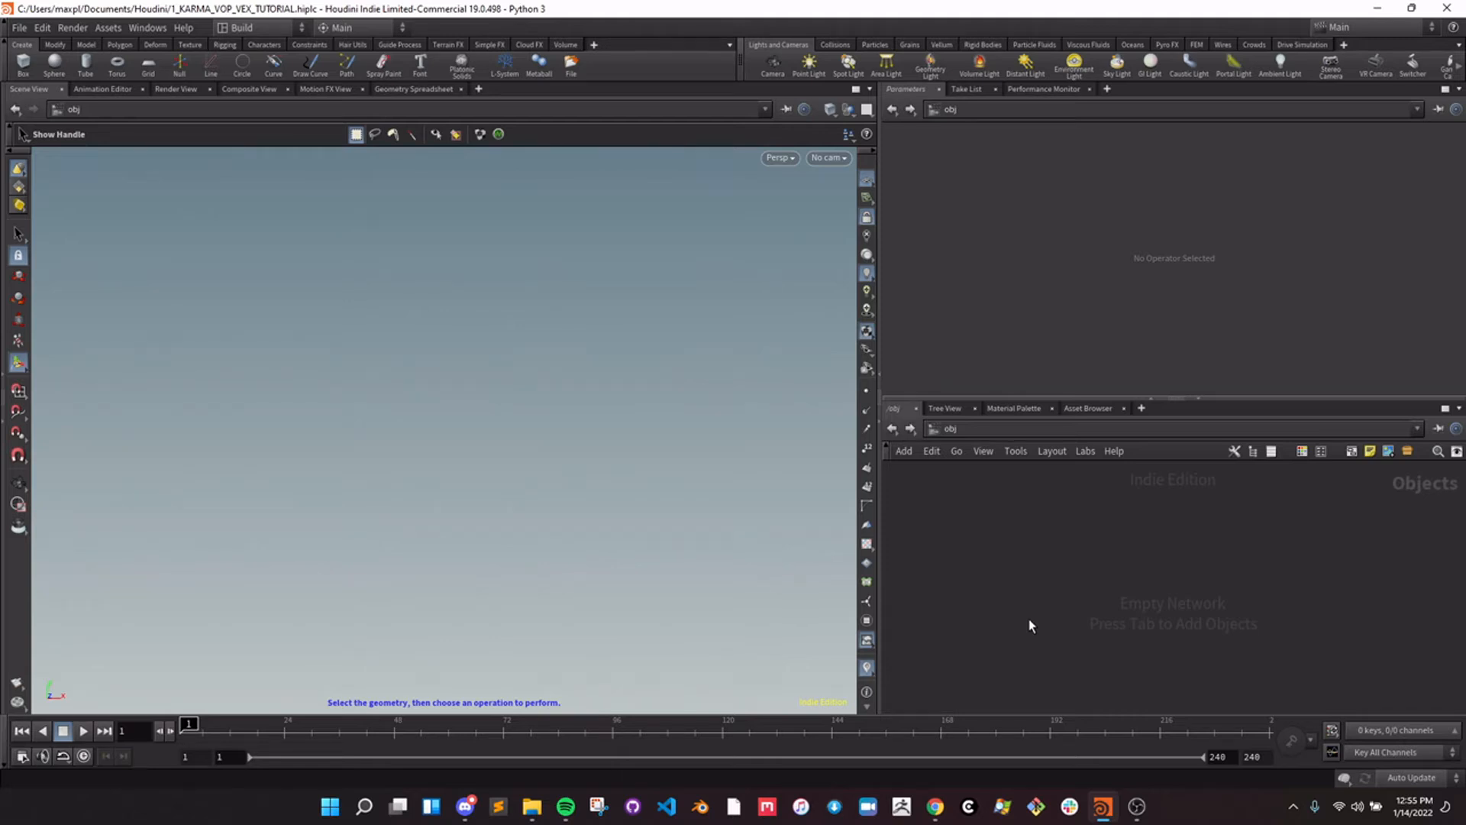
Switch to Houdini, add a subnetwork to the empty object network and enter it.
key(Tab)
text(geo)
key(Return)
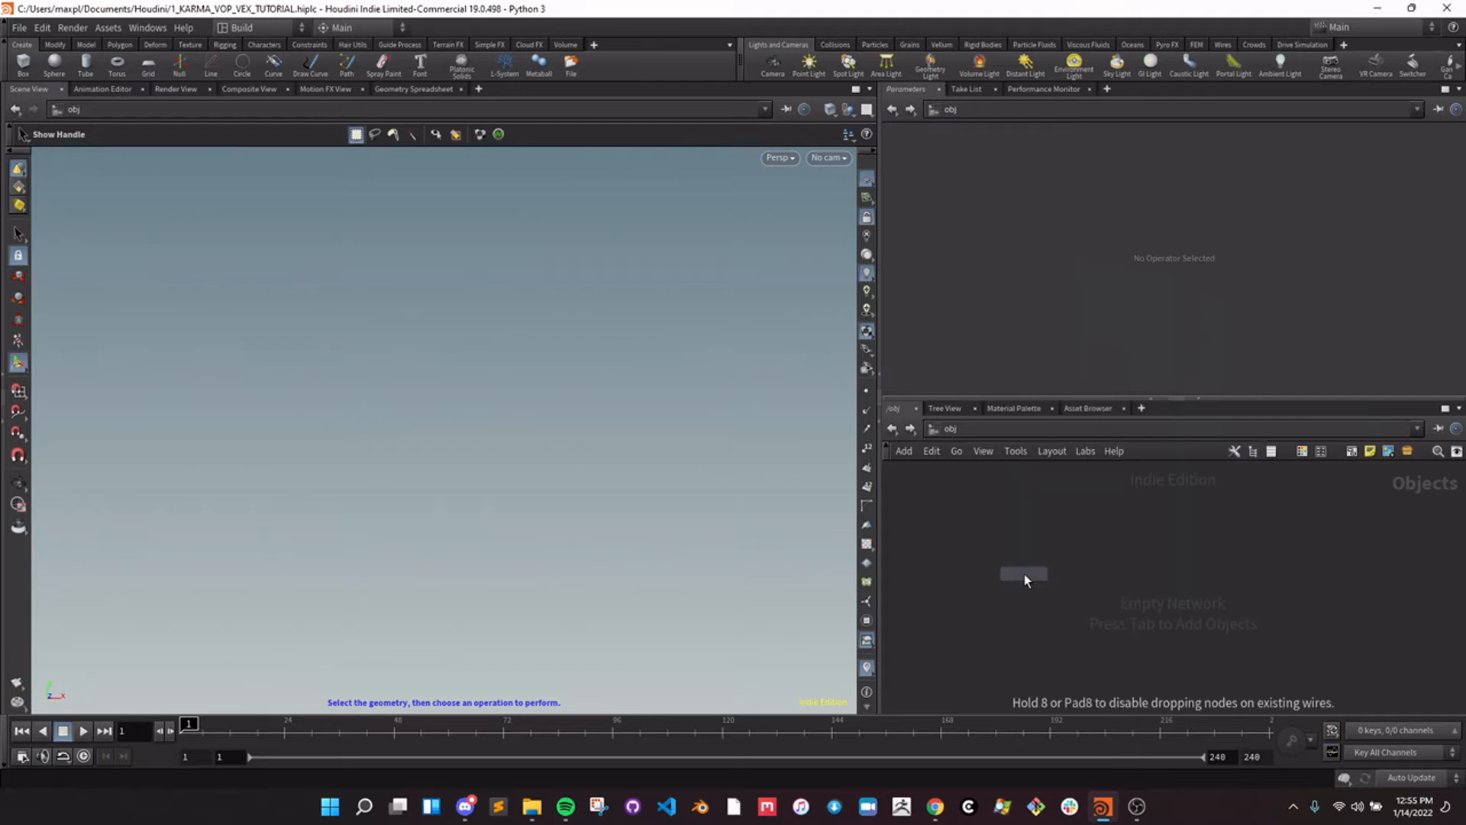
click(1024, 574)
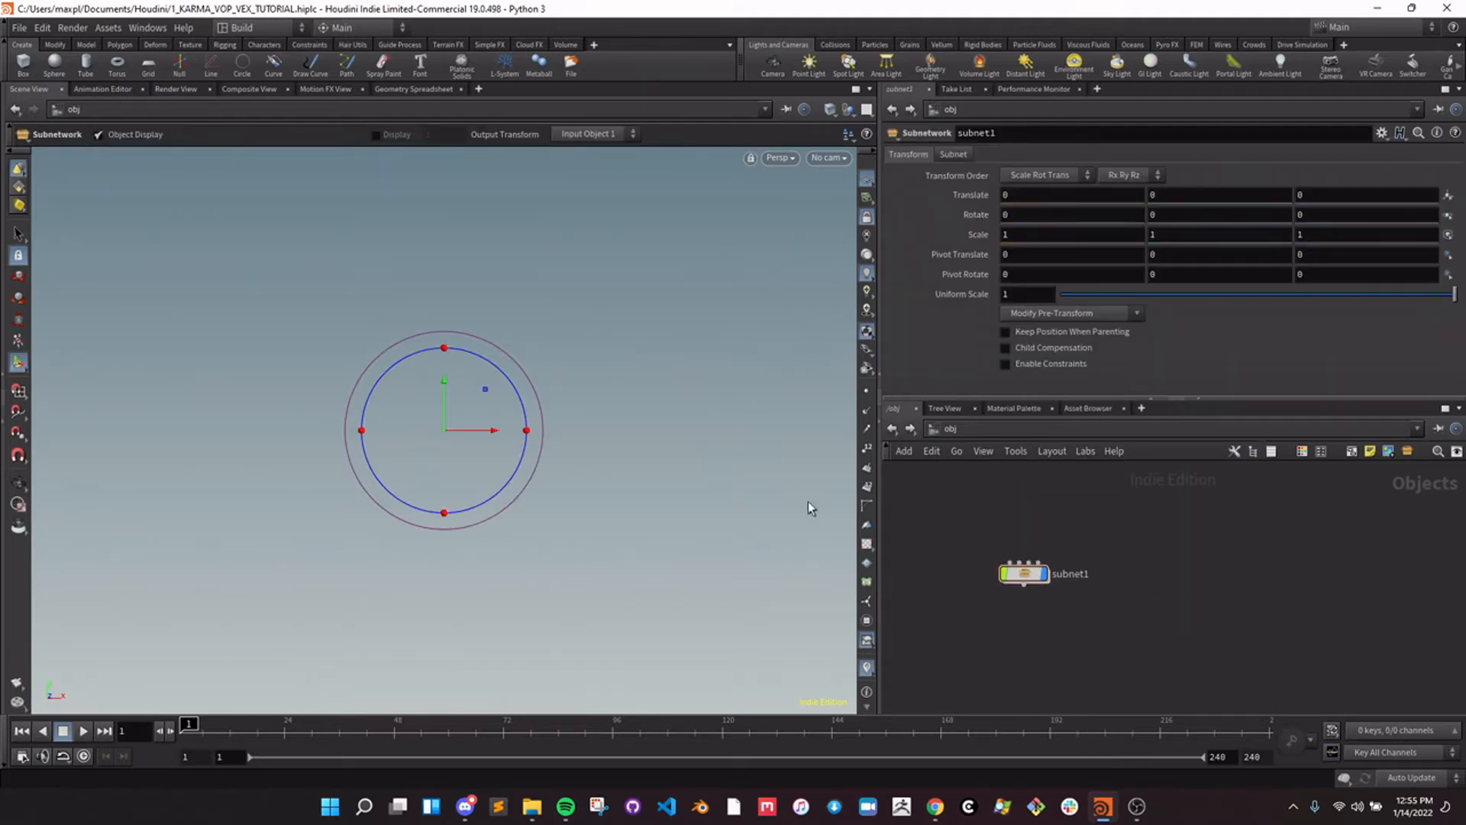
drag(1024, 579, 1023, 552)
drag(1214, 674, 1072, 578)
click(1025, 557)
double_click(1024, 551)
middle_drag(1080, 706, 1021, 582)
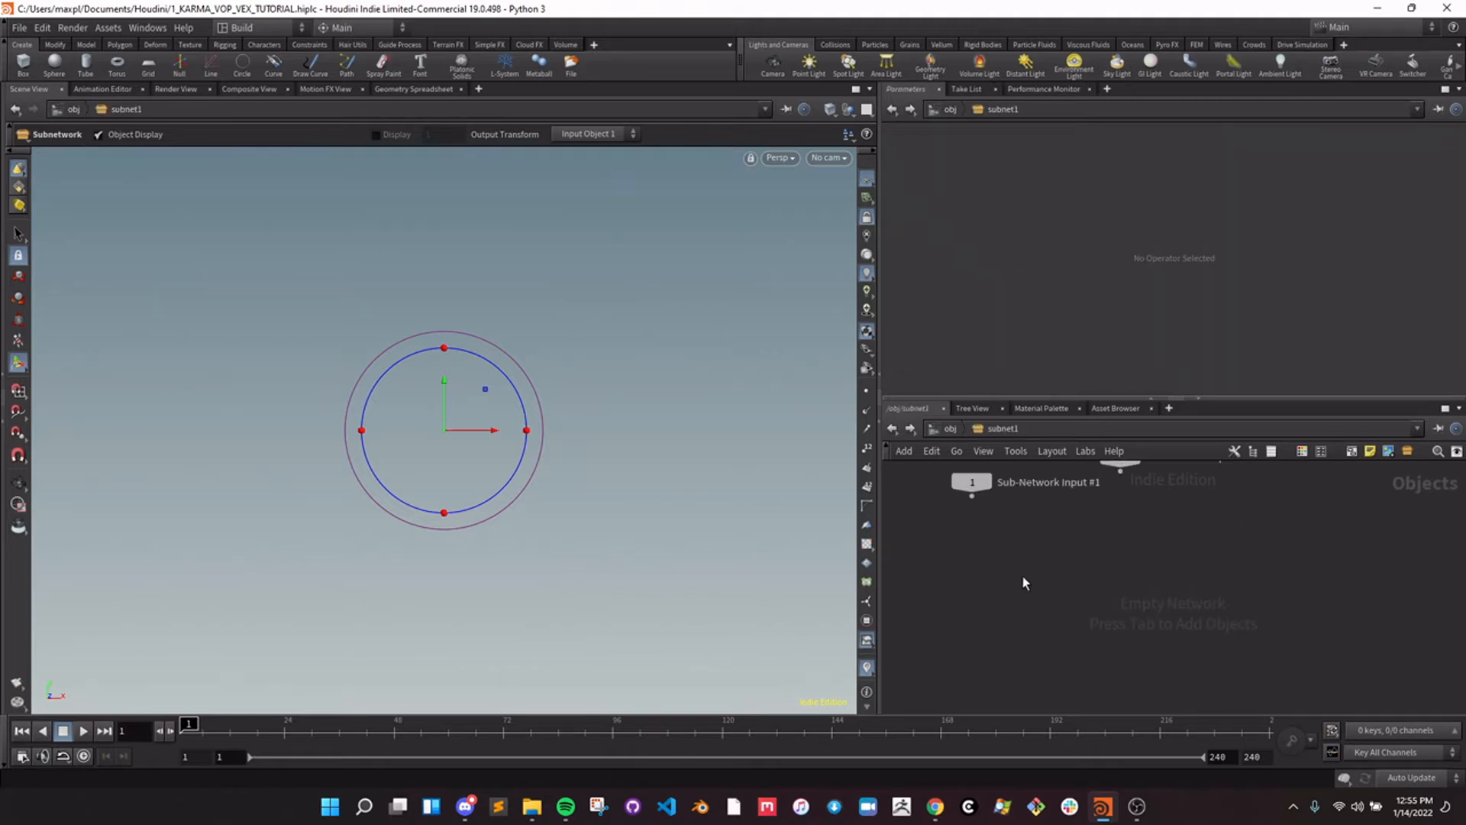
Add a Geometry object inside the subnetwork and enter it.
key(Tab)
text(geo)
key(Return)
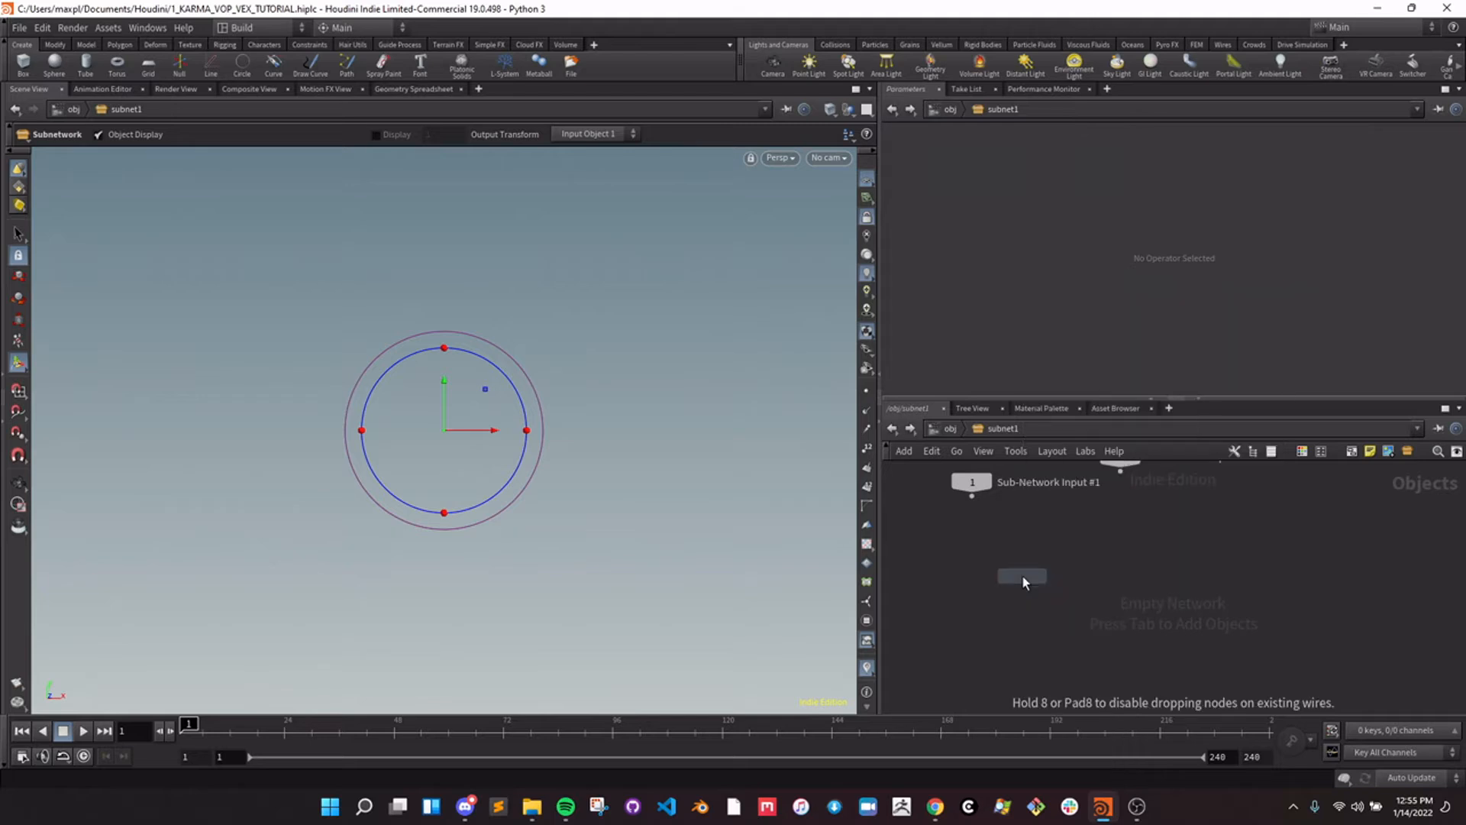
double_click(1023, 576)
Add a Grid node inside the geometry object and set its orientation to XY Plane.
key(Tab)
text(grid)
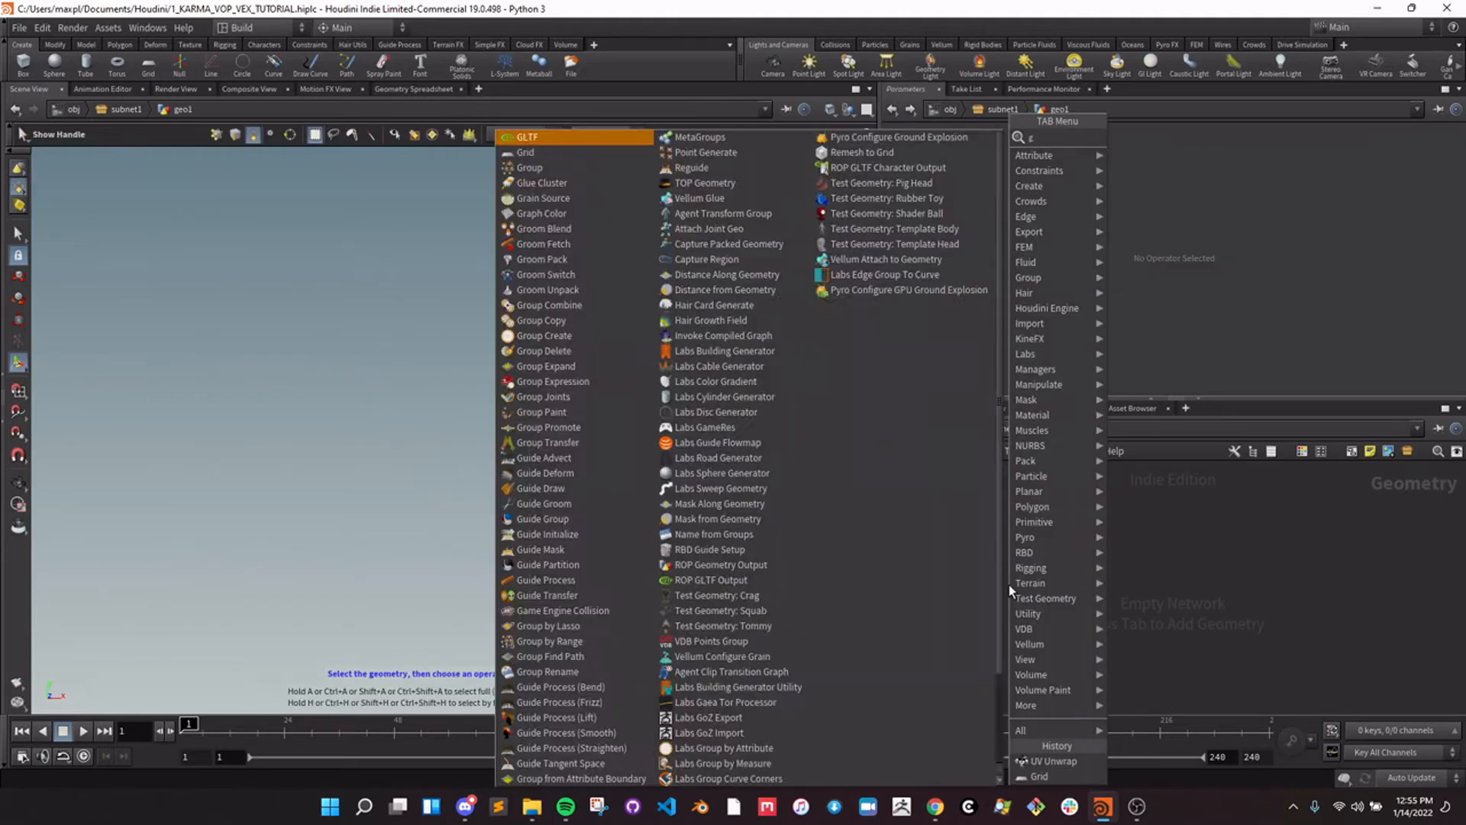
key(Return)
click(1008, 584)
click(1030, 194)
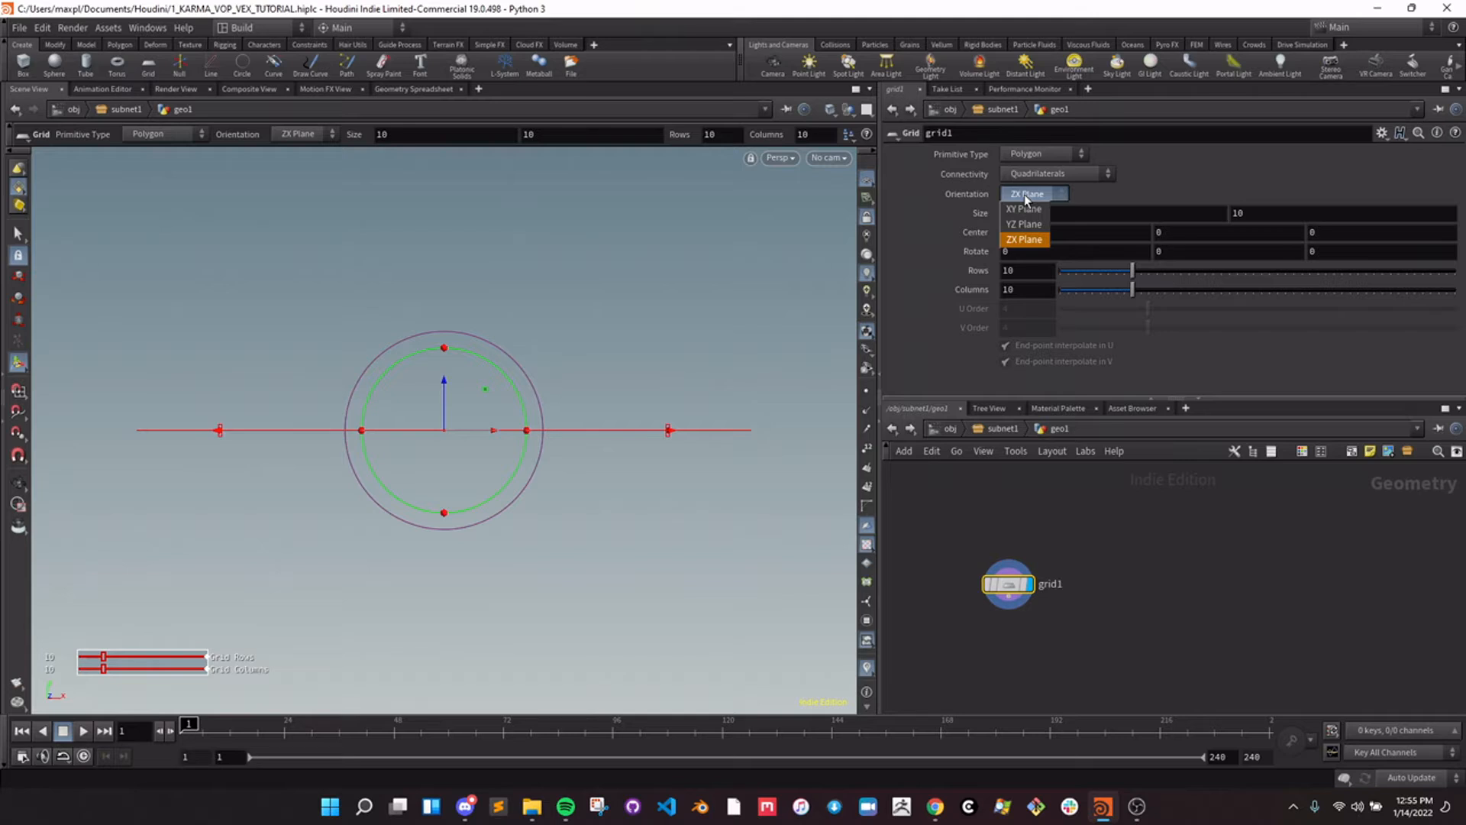
click(1025, 209)
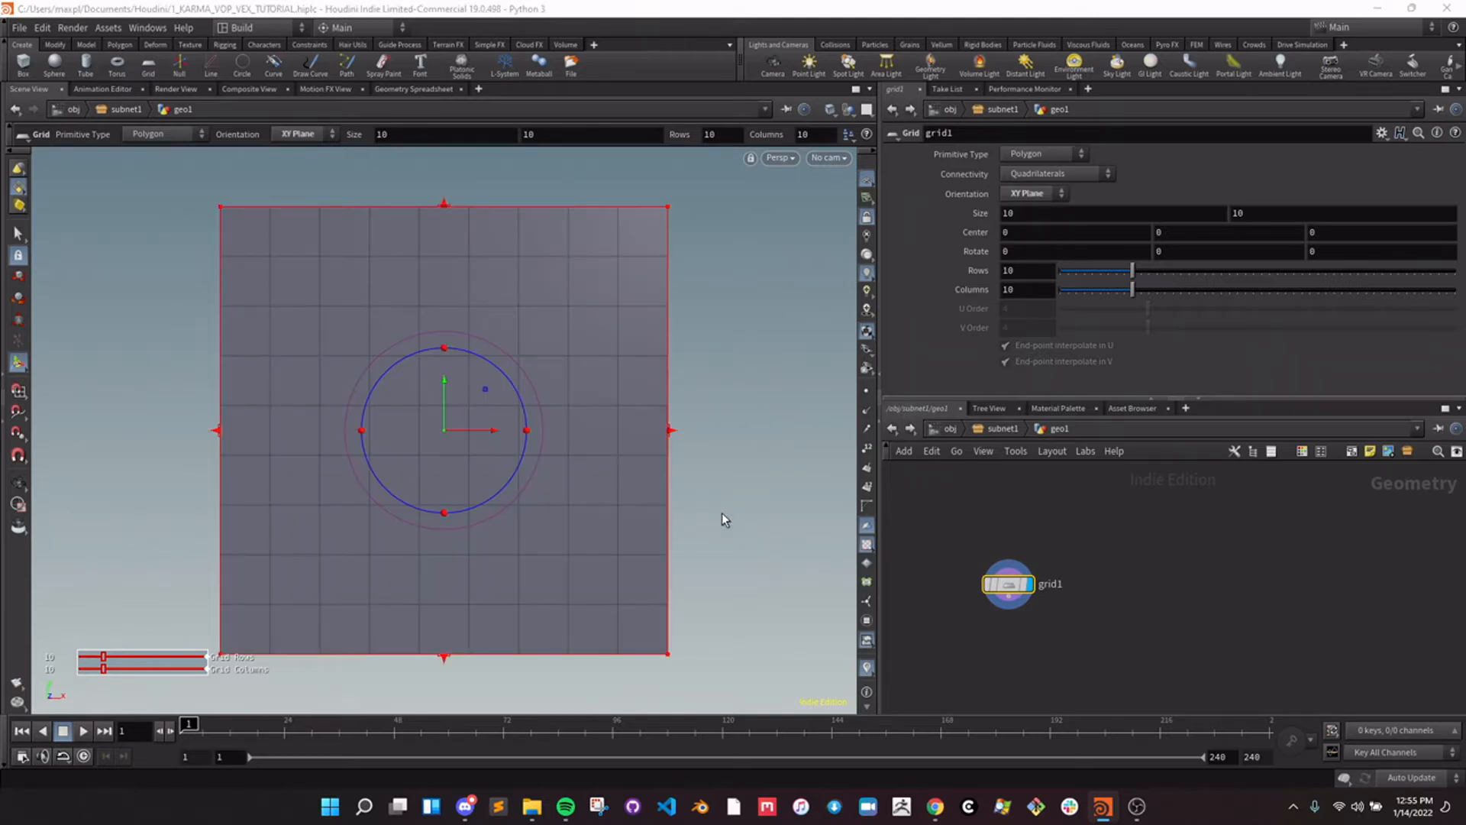
Frame the whole grid in the orthographic Back view and create a camera matching that view.
key(s)
key(Escape)
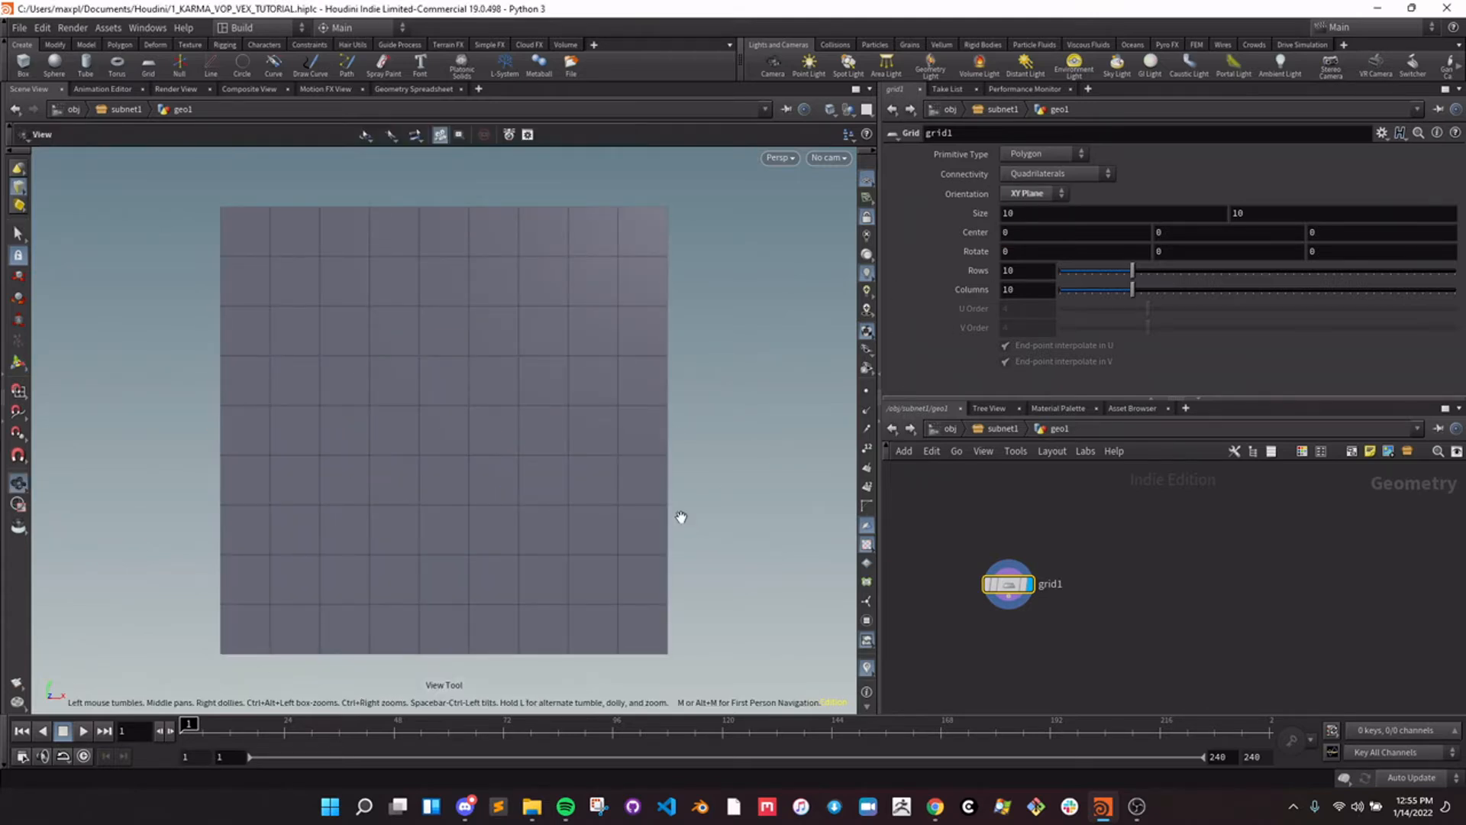
key(space+3)
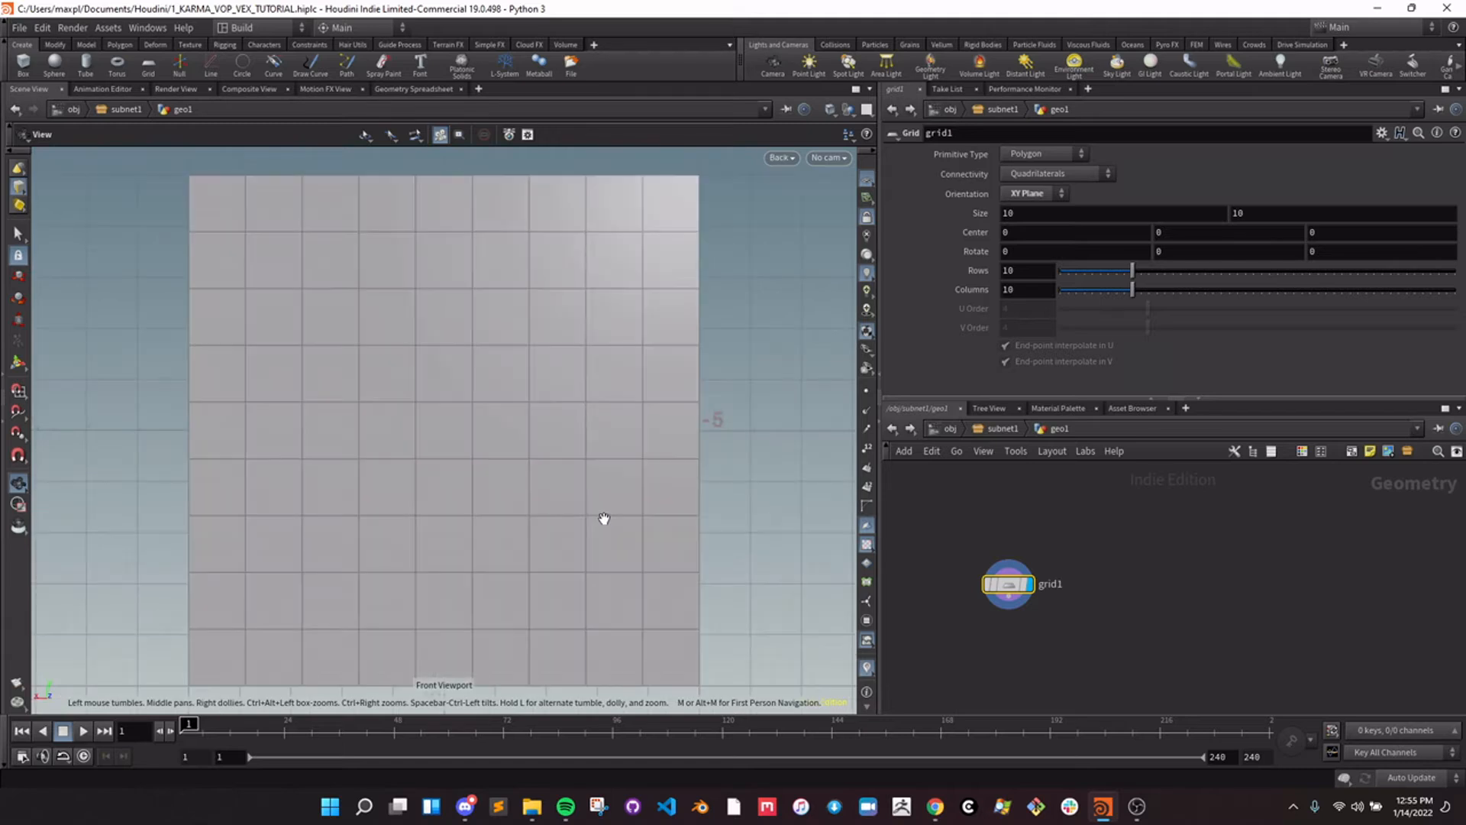
scroll(455, 507, down, 2)
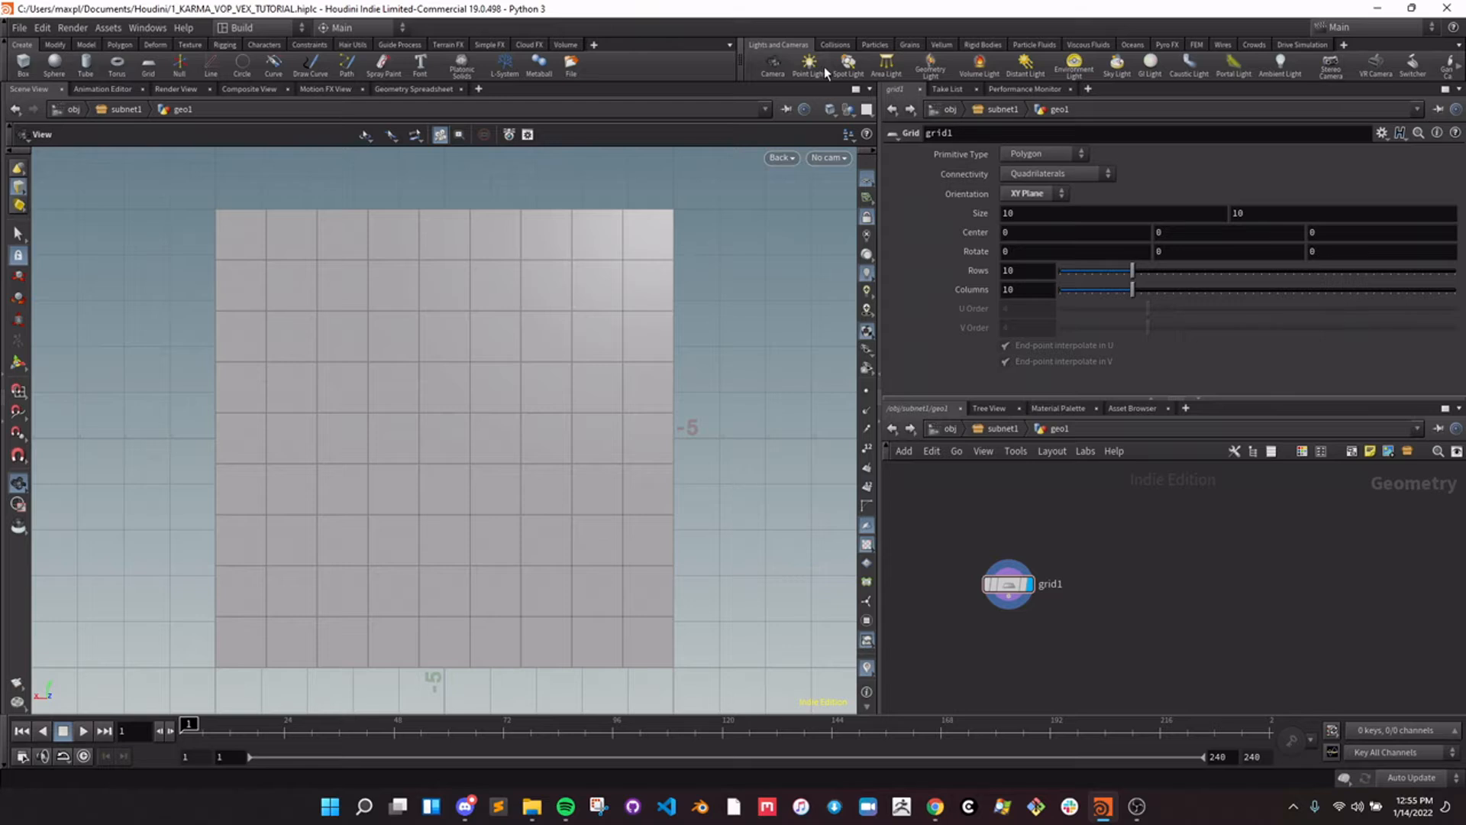
ctrl+click(773, 62)
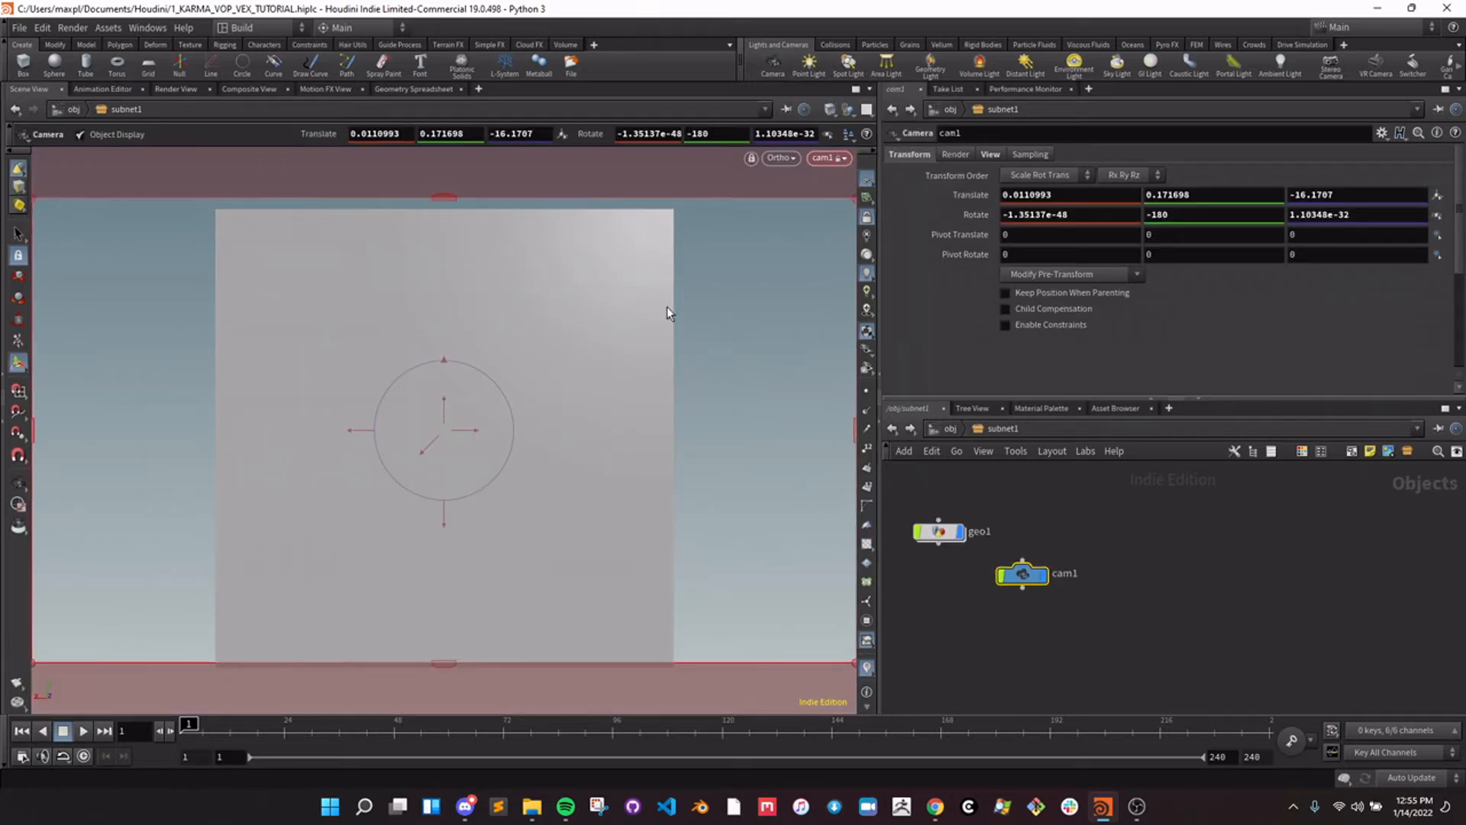
Add an environment light to the subnetwork alongside the grid geometry and the camera.
click(1077, 65)
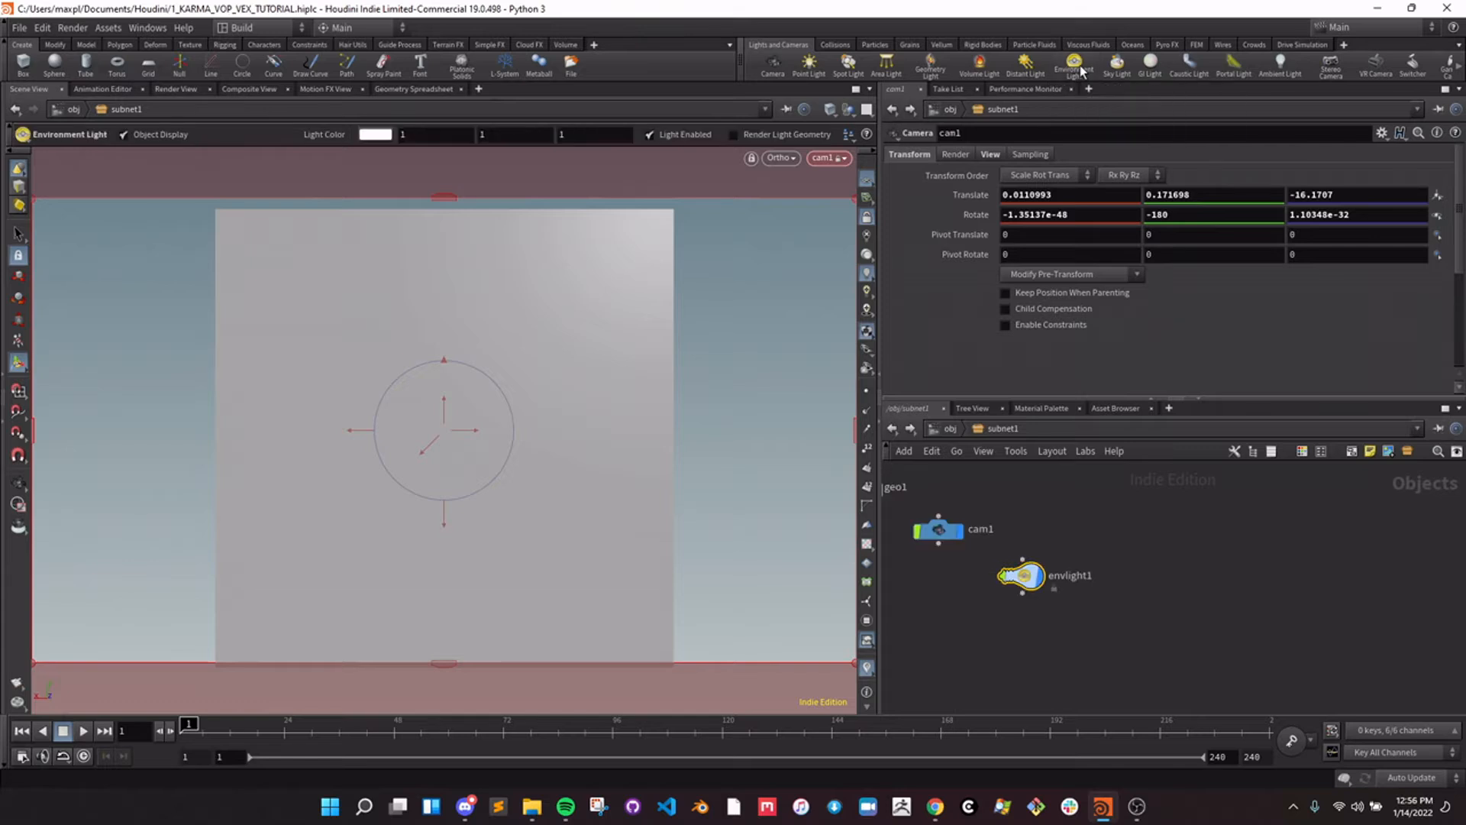
middle_drag(964, 652, 1098, 658)
click(1120, 630)
click(1107, 636)
click(1074, 658)
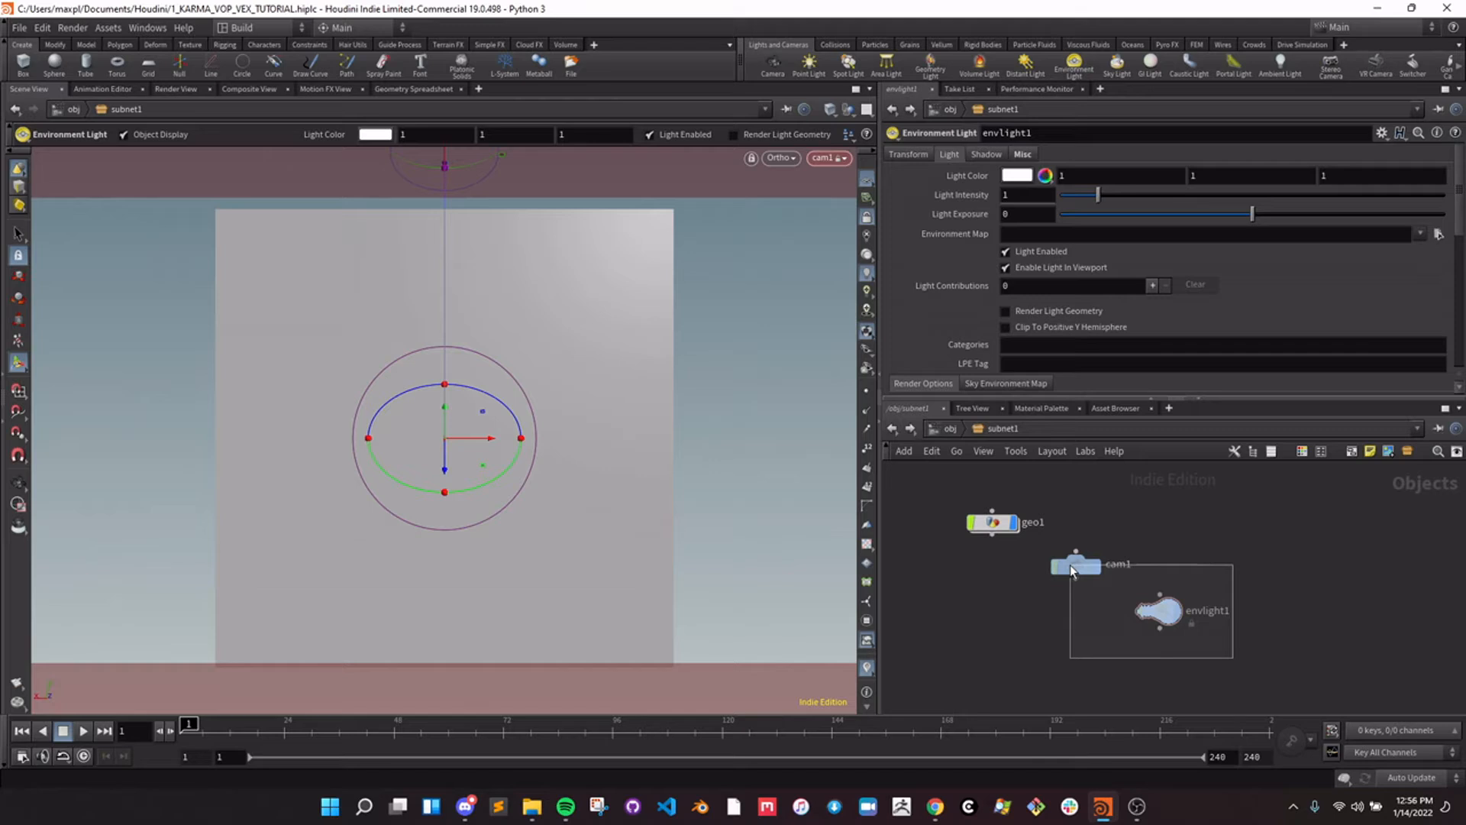
mouse_move(1090, 523)
mouse_down()
mouse_move(1205, 657)
mouse_move(1077, 560)
mouse_up()
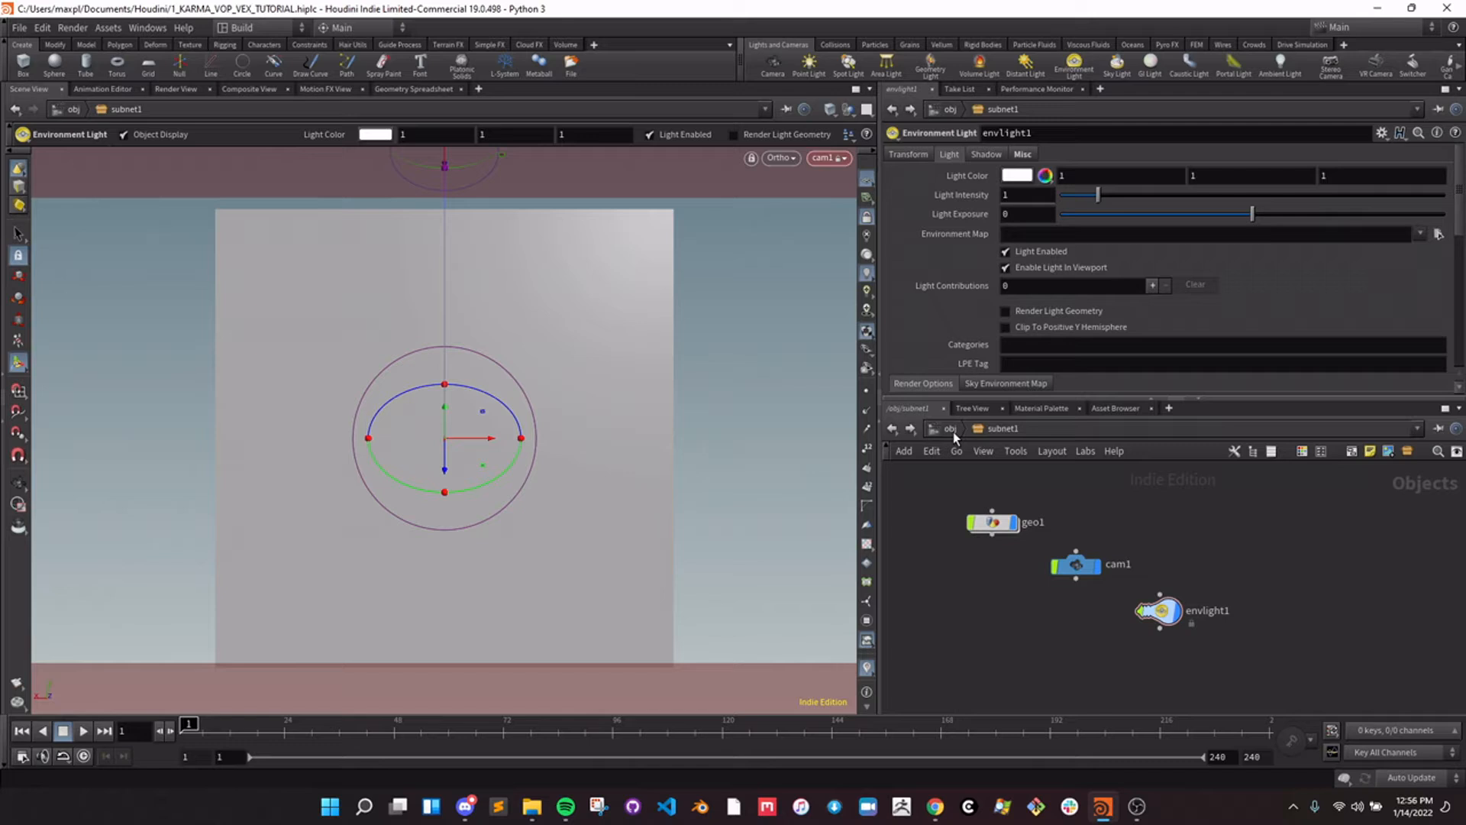
Go to the stage network and add a SOP Import node to it.
click(953, 432)
click(956, 432)
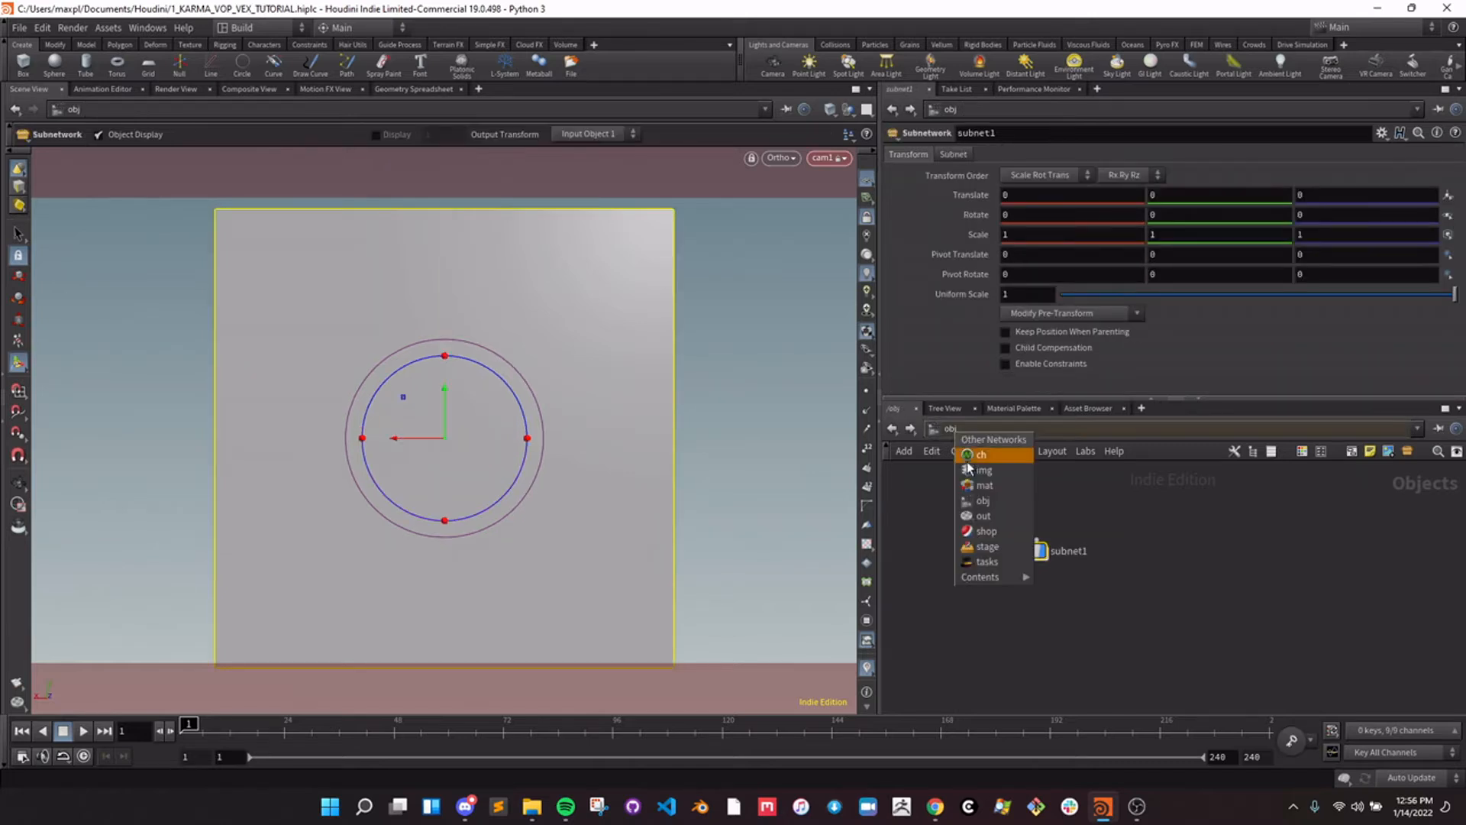
click(985, 547)
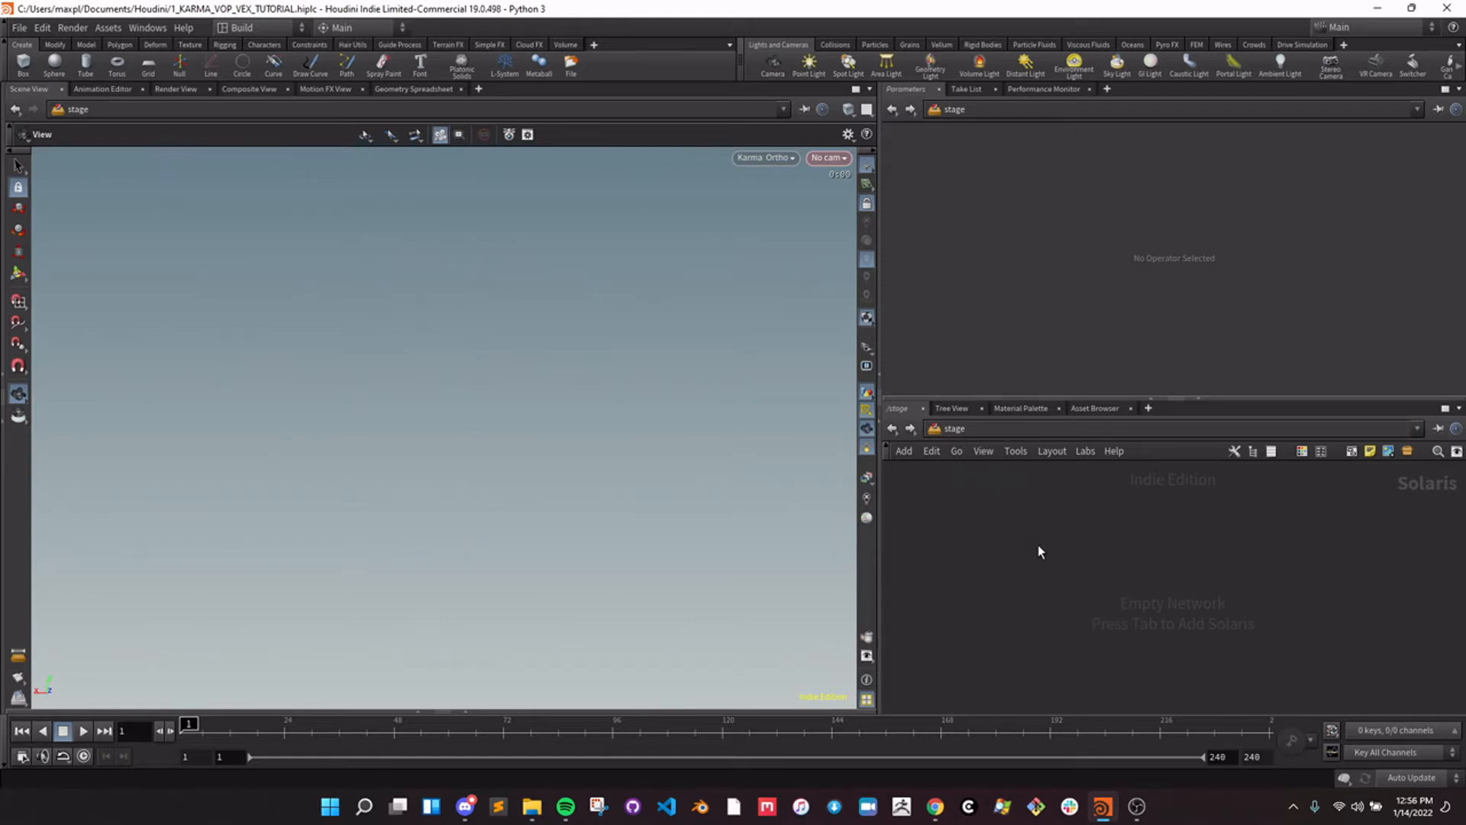
key(Tab)
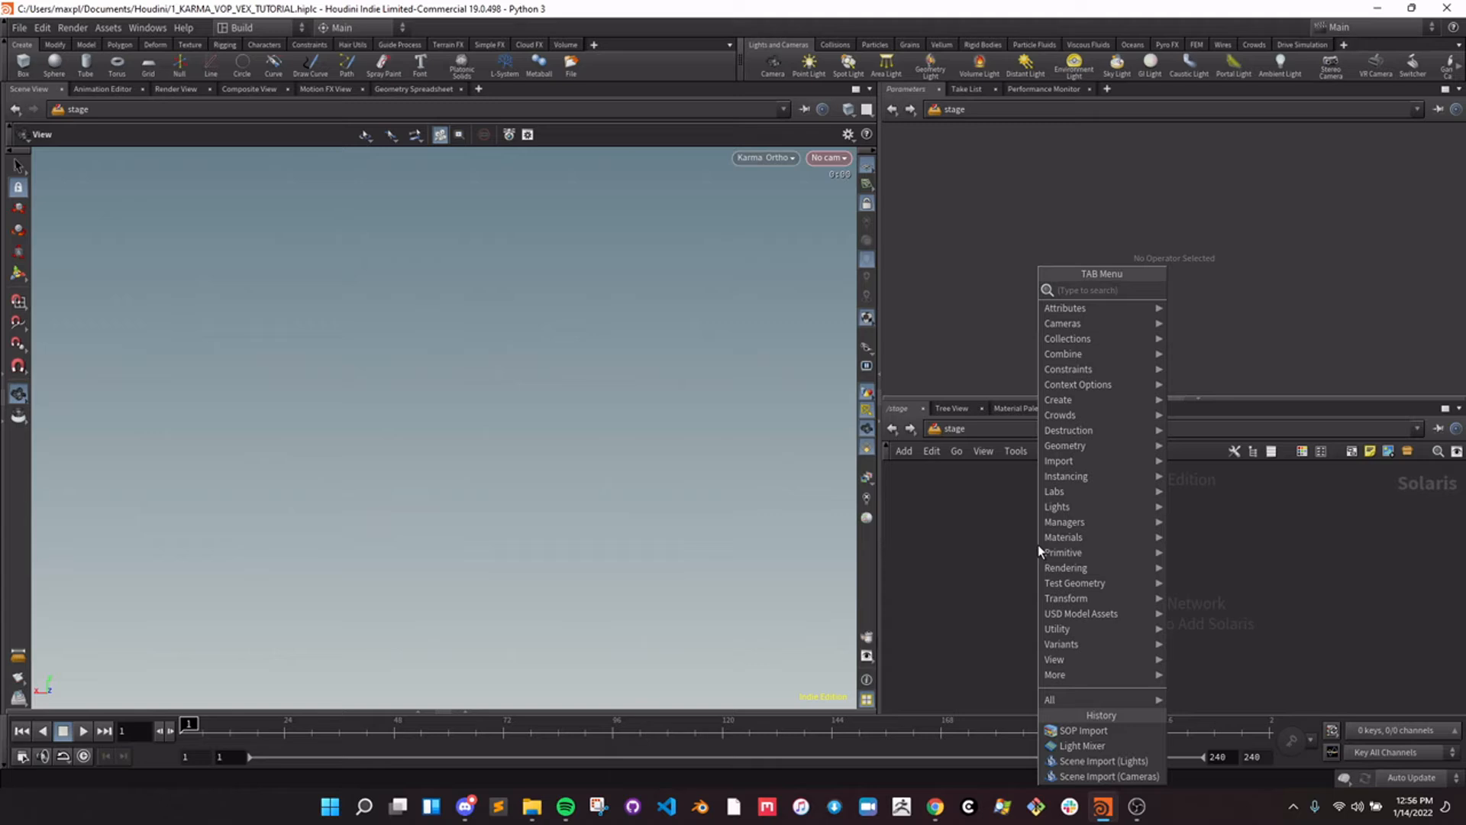
text(sop)
key(Return)
click(1037, 544)
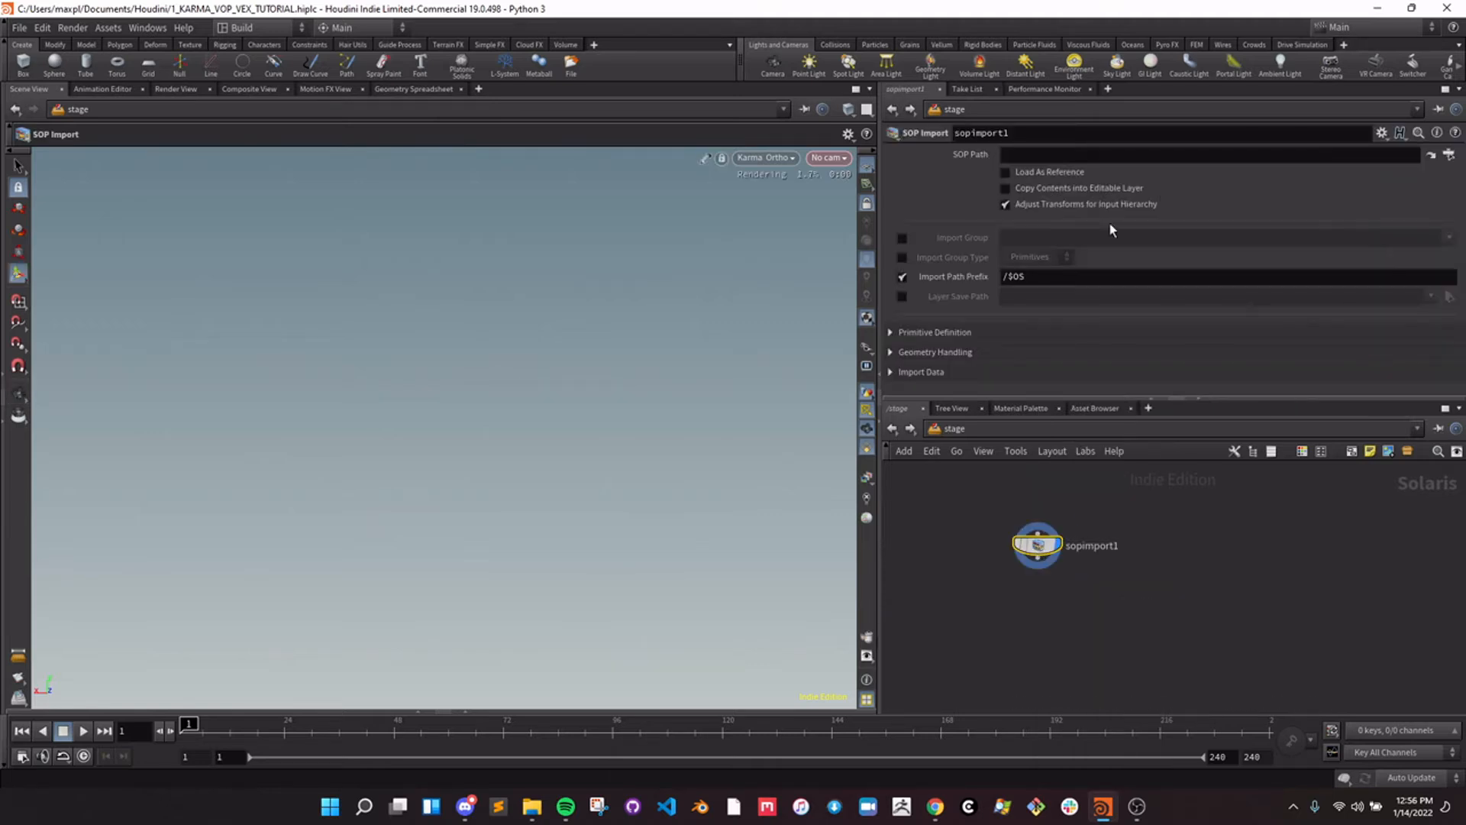
Set the SOP Import node's SOP path to /obj/subnet1/geo1.
click(1449, 154)
double_click(1339, 115)
click(1321, 279)
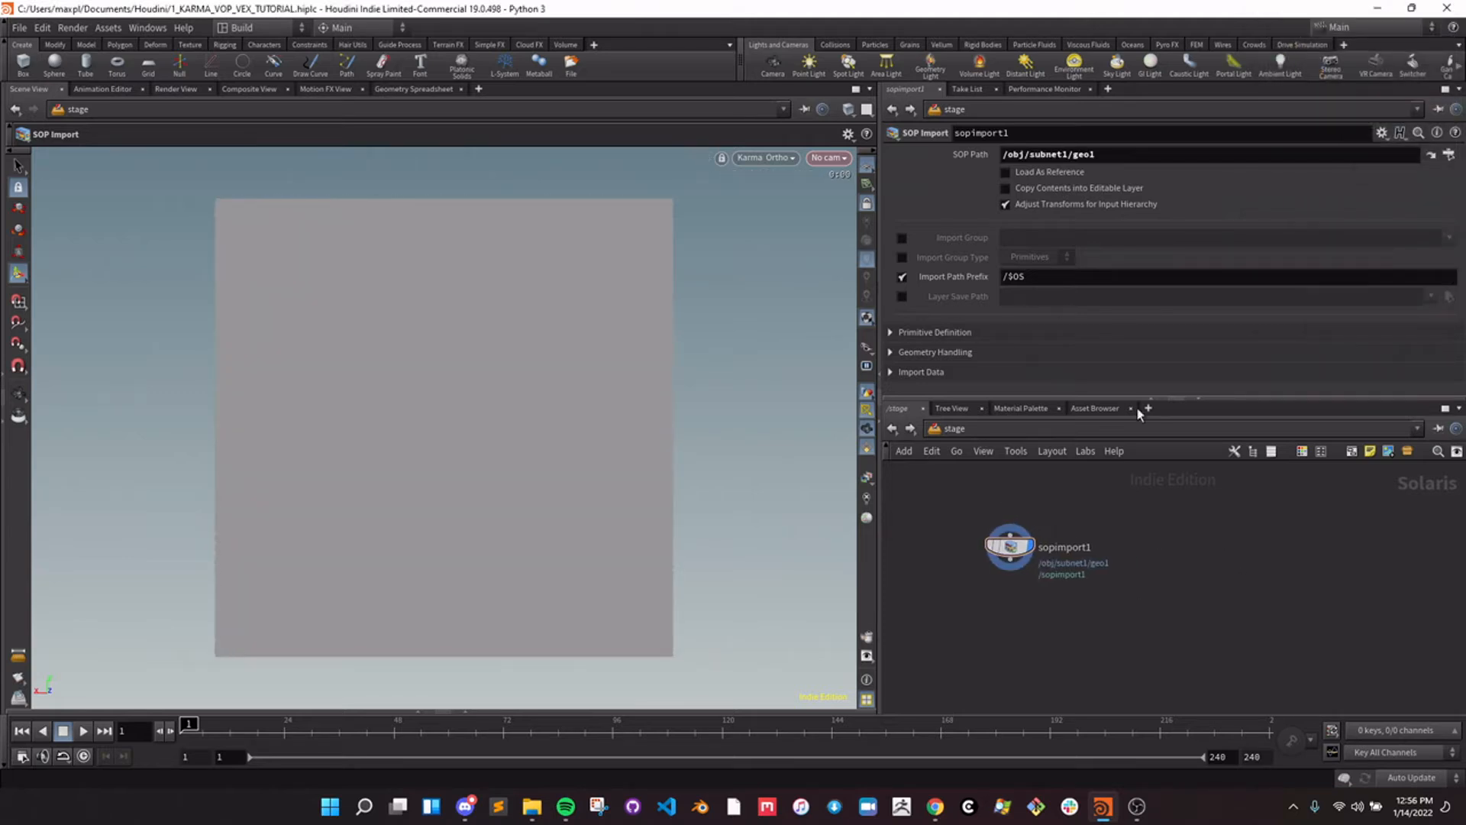
Add a camera matching the current view and a dome light to the chain after the SOP Import node.
click(786, 66)
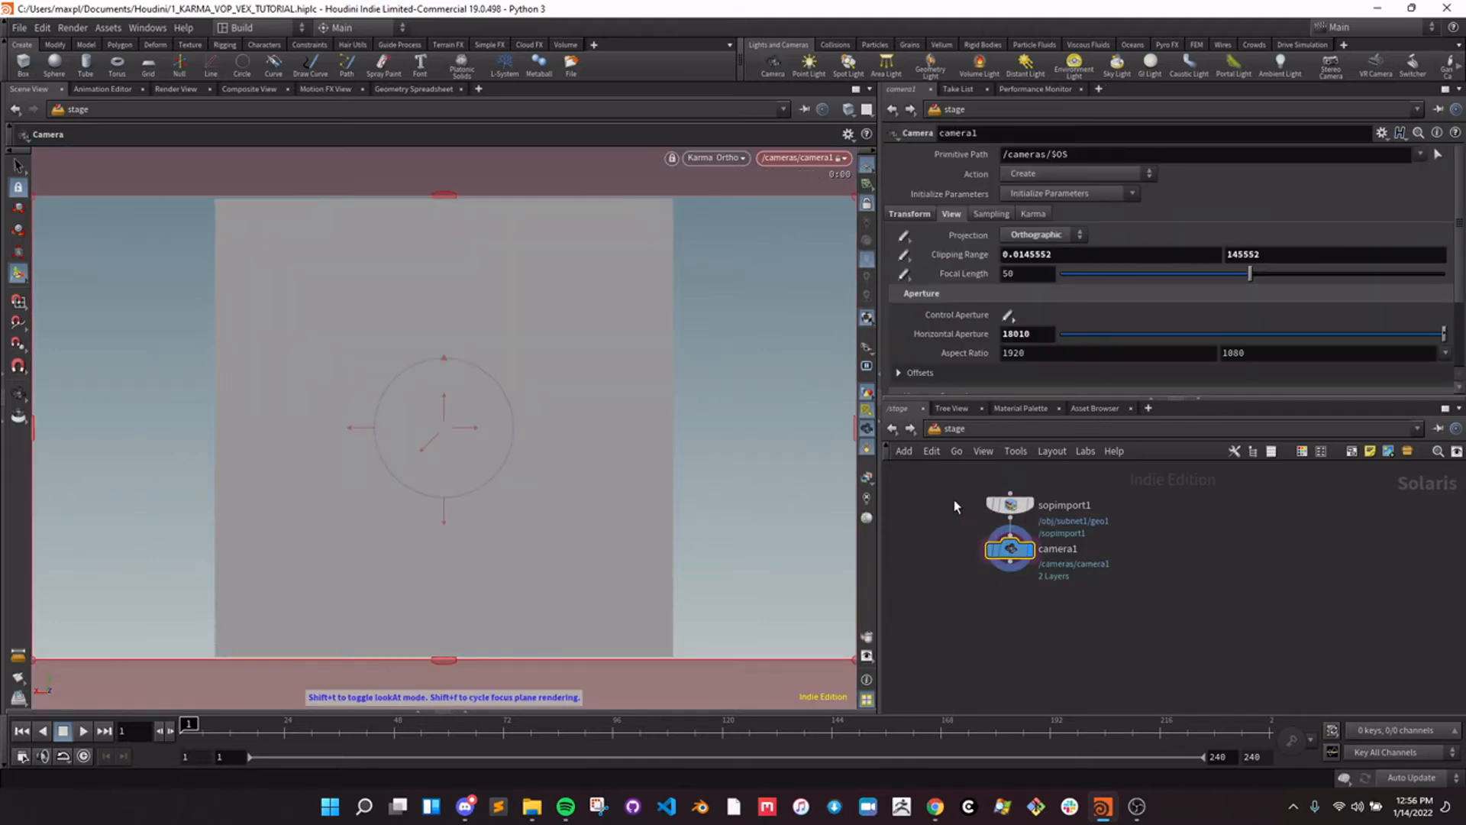
click(1010, 504)
click(1067, 67)
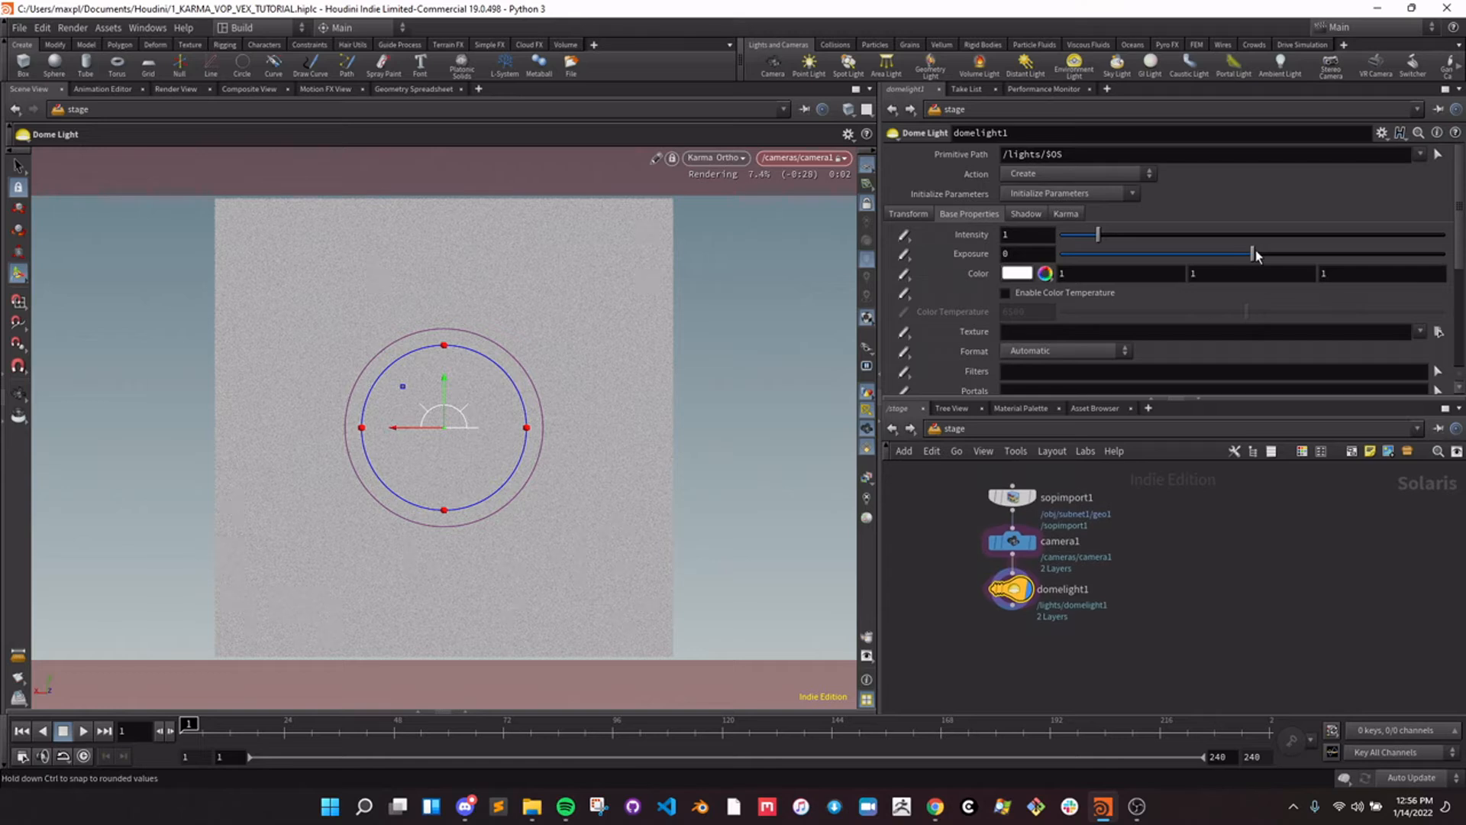
Switch the viewport renderer to Houdini GL and back to Karma.
click(716, 158)
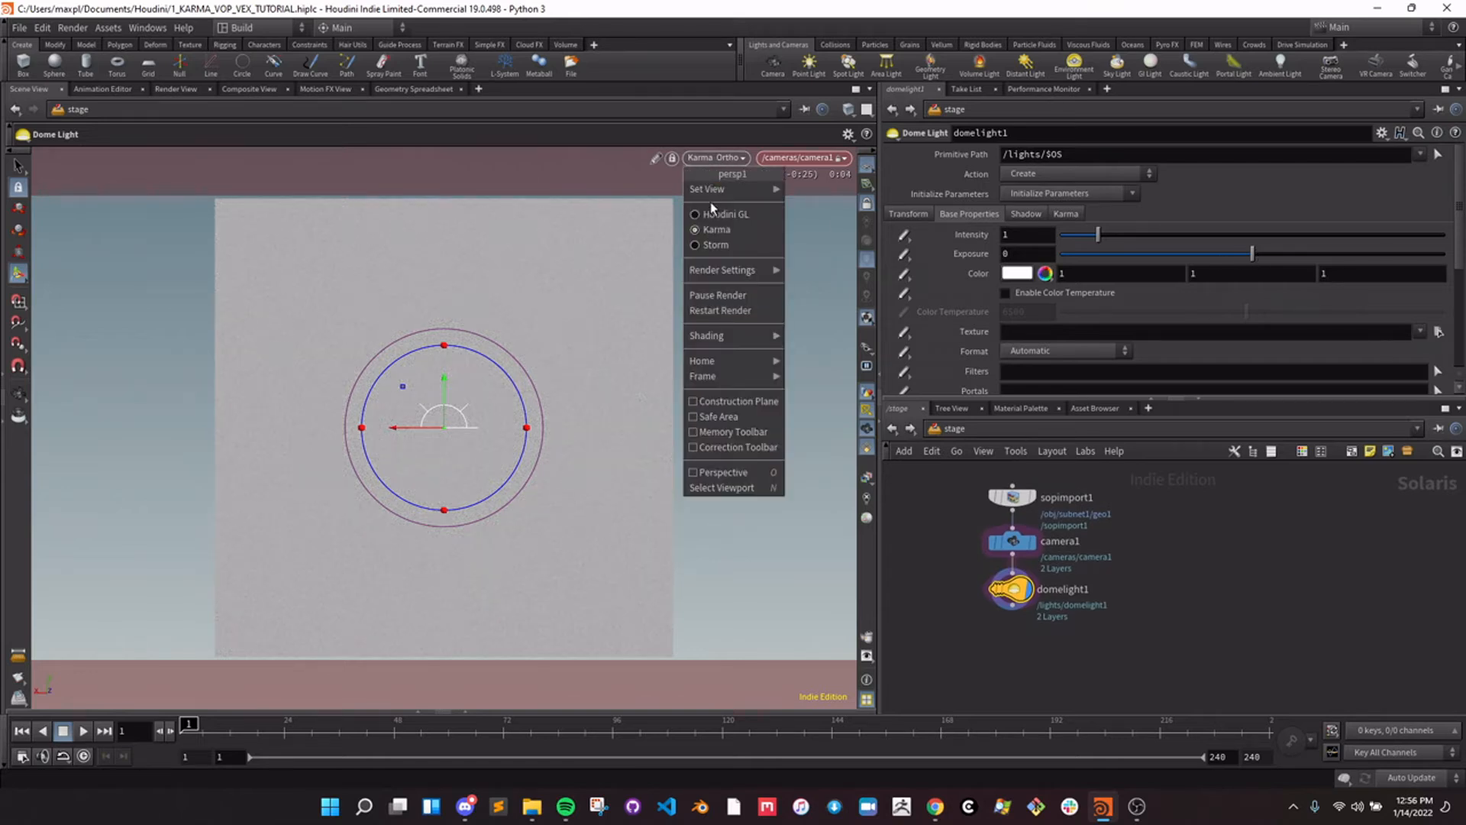
click(710, 217)
click(722, 160)
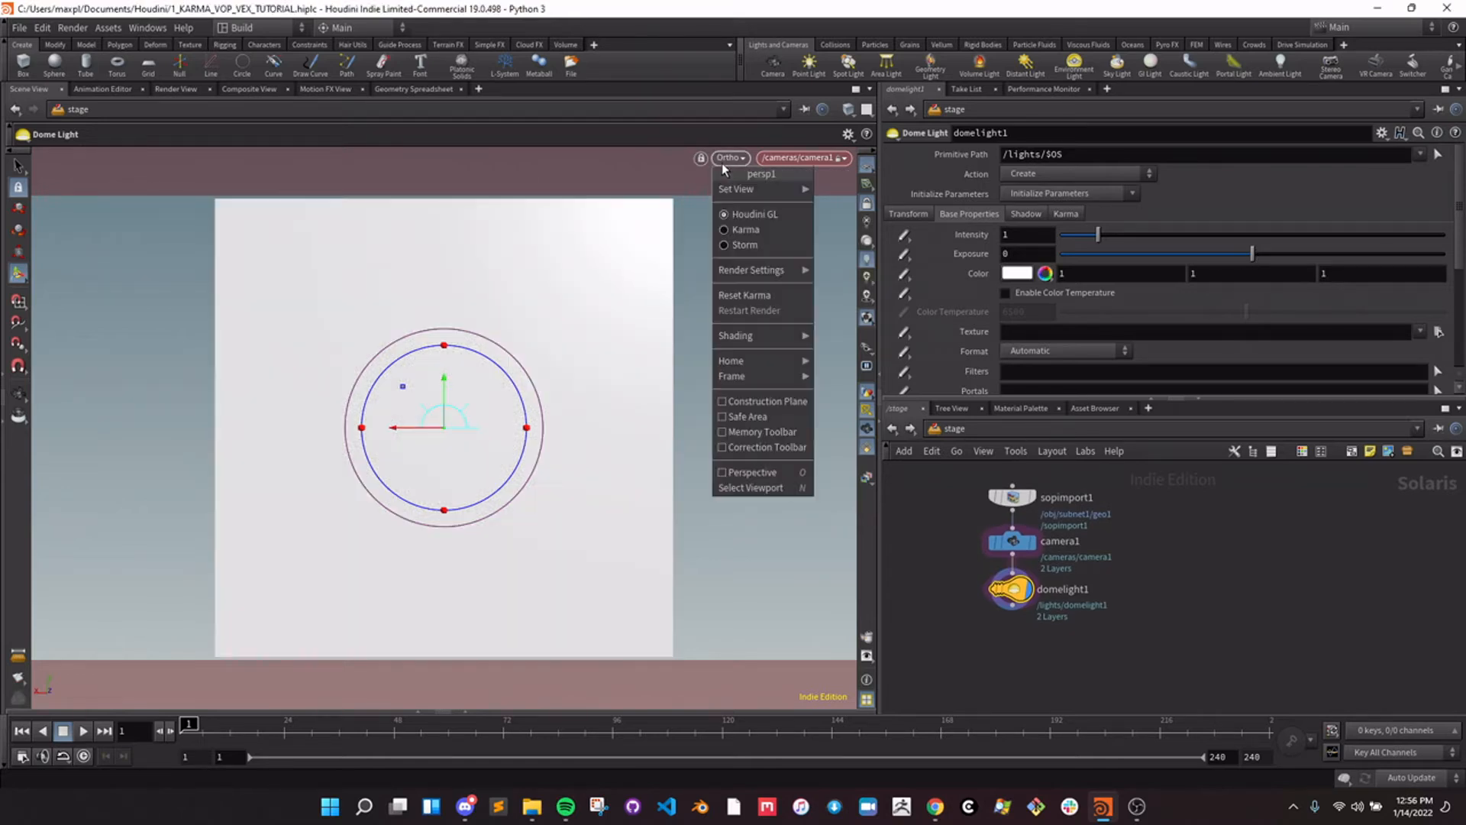
click(736, 233)
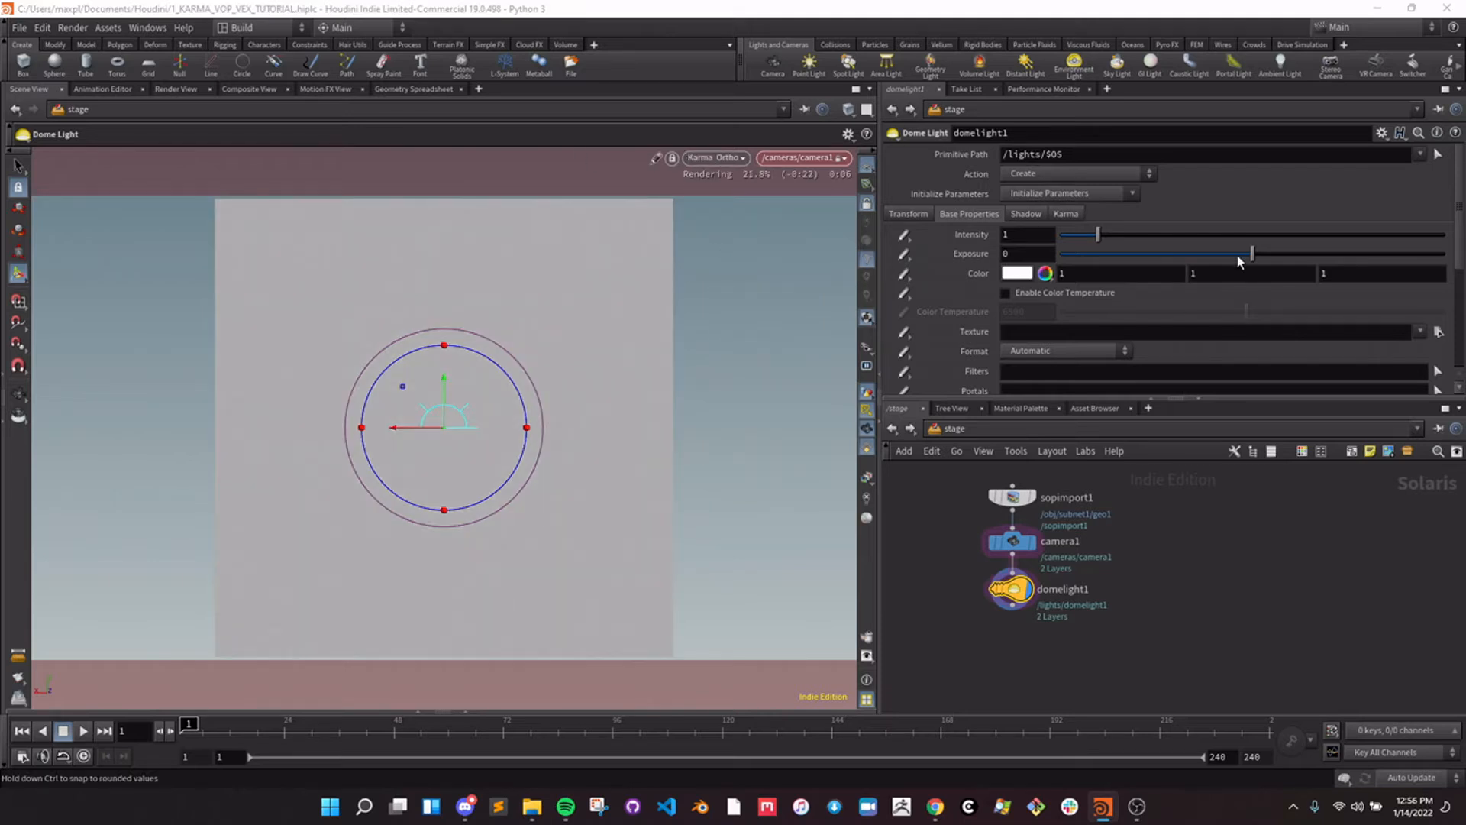
Set the dome light's exposure to 1 and save the scene file.
drag(1258, 252, 1225, 258)
drag(1033, 254, 918, 244)
text(1)
key(Return)
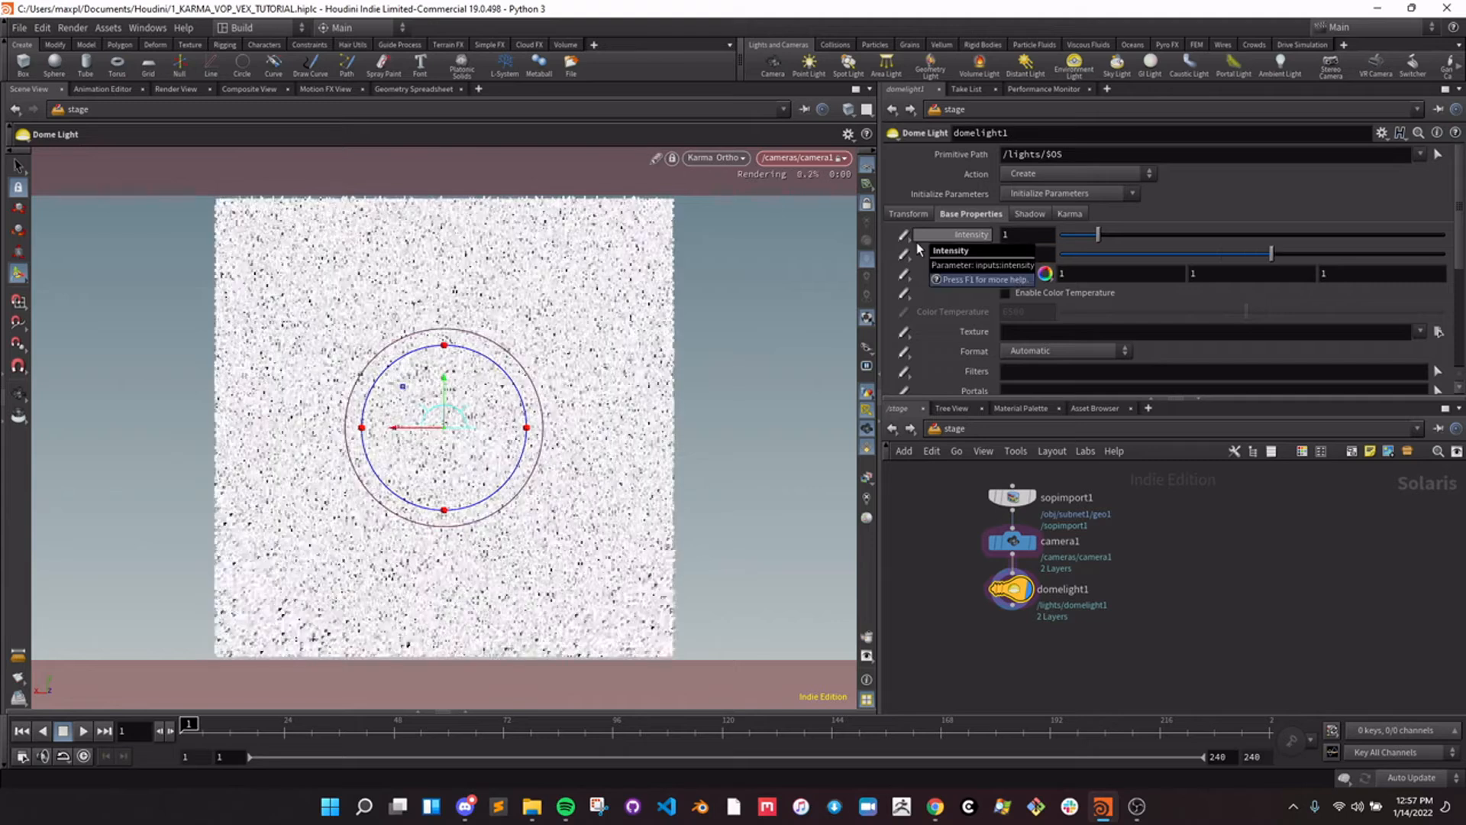
middle_drag(1164, 581, 1212, 603)
key(ctrl+s)
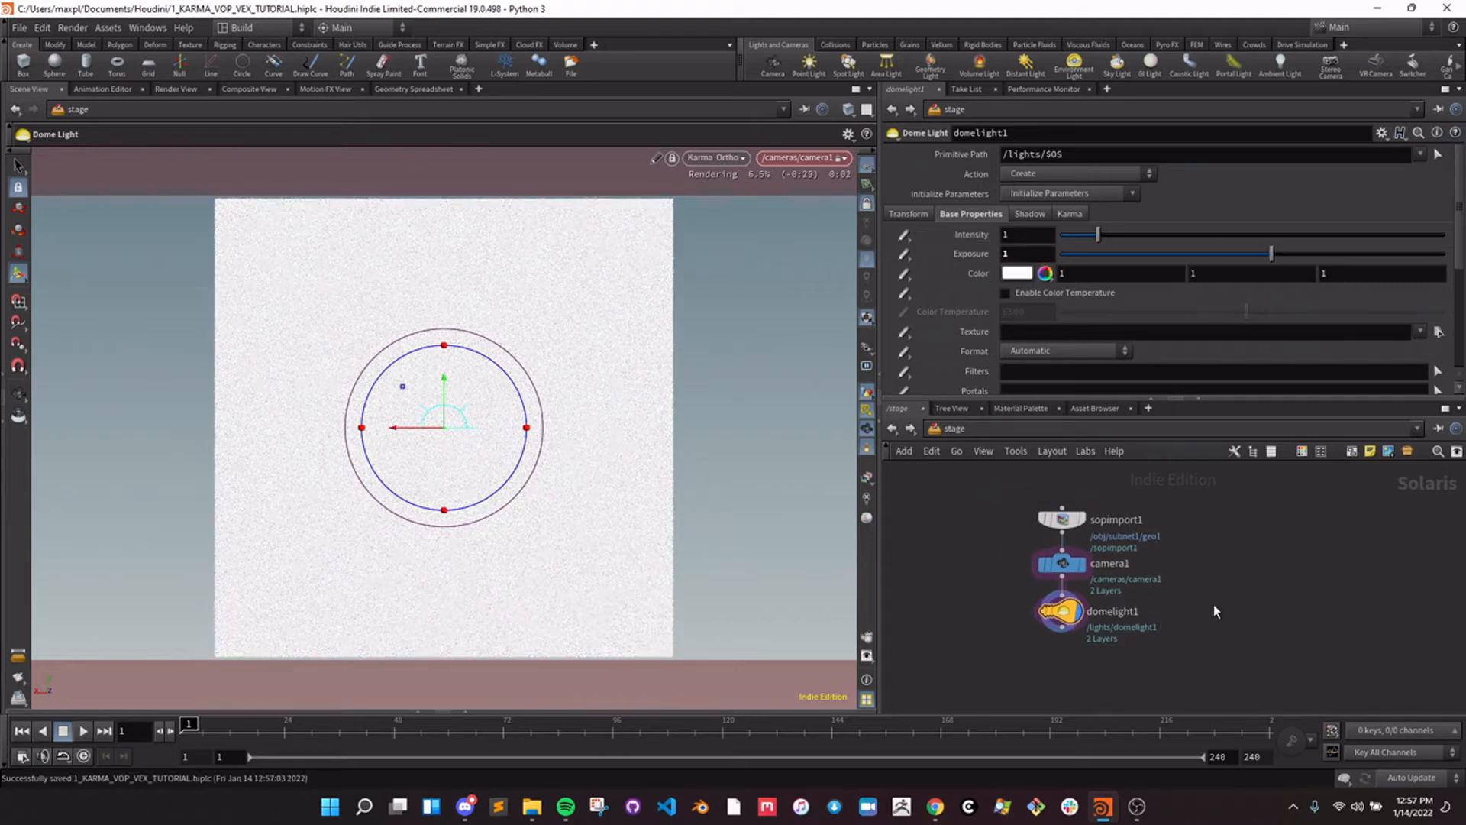
Collapse the SOP Import, camera and dome light nodes into one subnetwork in the stage network.
drag(1003, 533, 1081, 656)
click(997, 608)
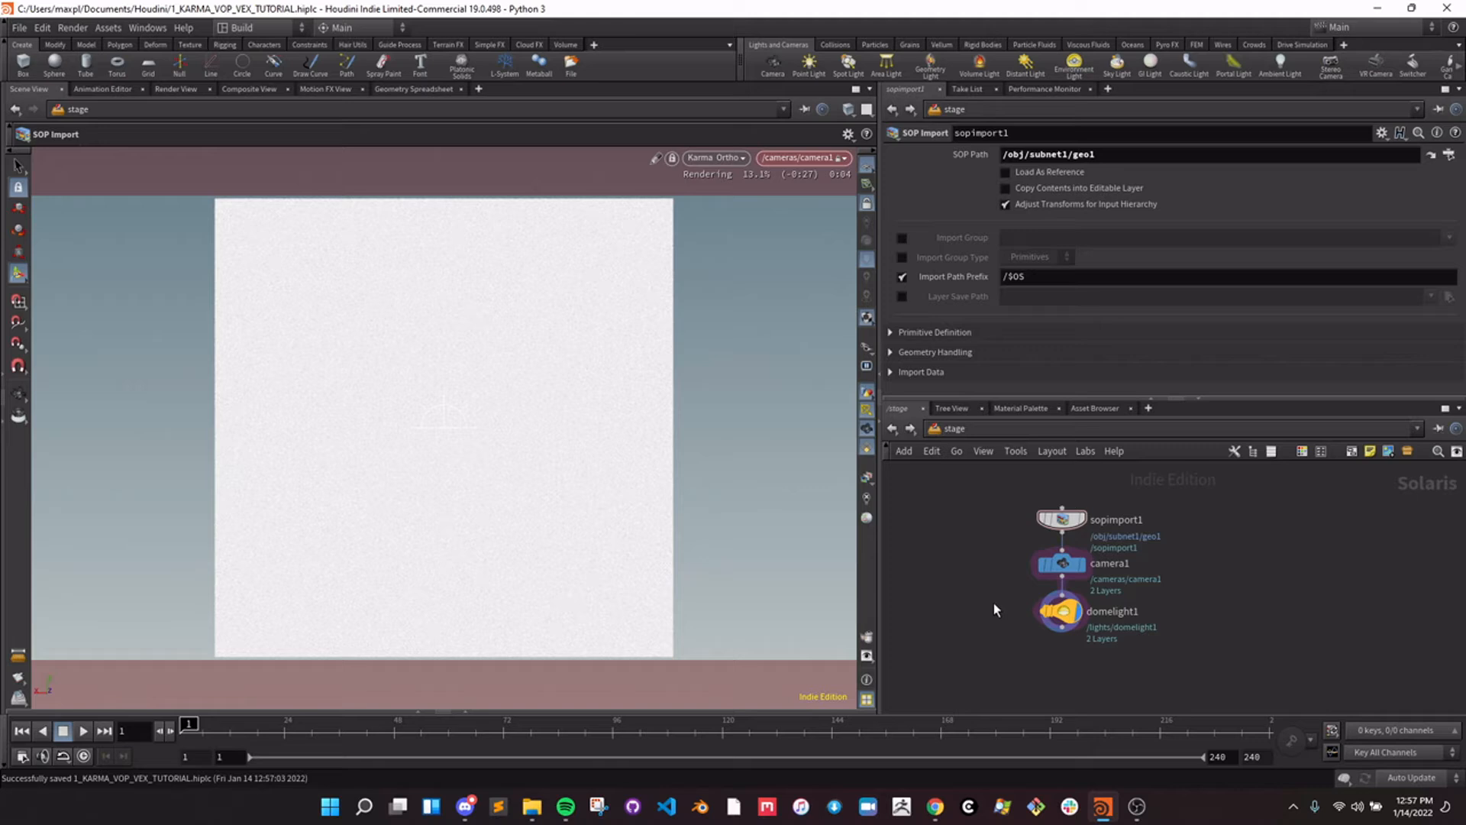
middle_drag(1001, 576, 1039, 587)
drag(1029, 519, 1169, 644)
mouse_move(1264, 653)
mouse_down()
mouse_move(1074, 553)
mouse_move(1053, 487)
mouse_move(1182, 626)
mouse_up()
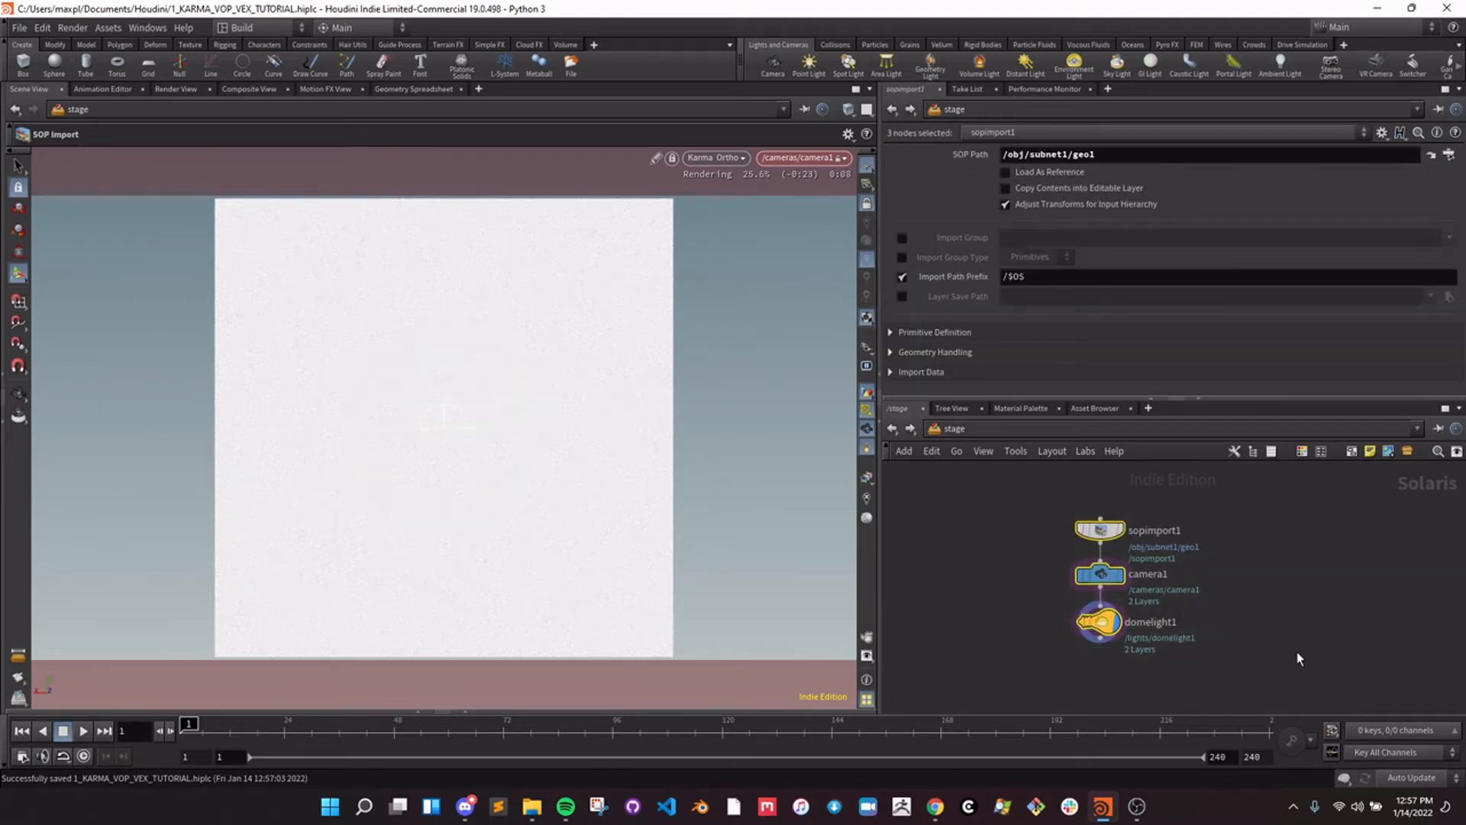
key(shift+c)
drag(1104, 626, 1047, 526)
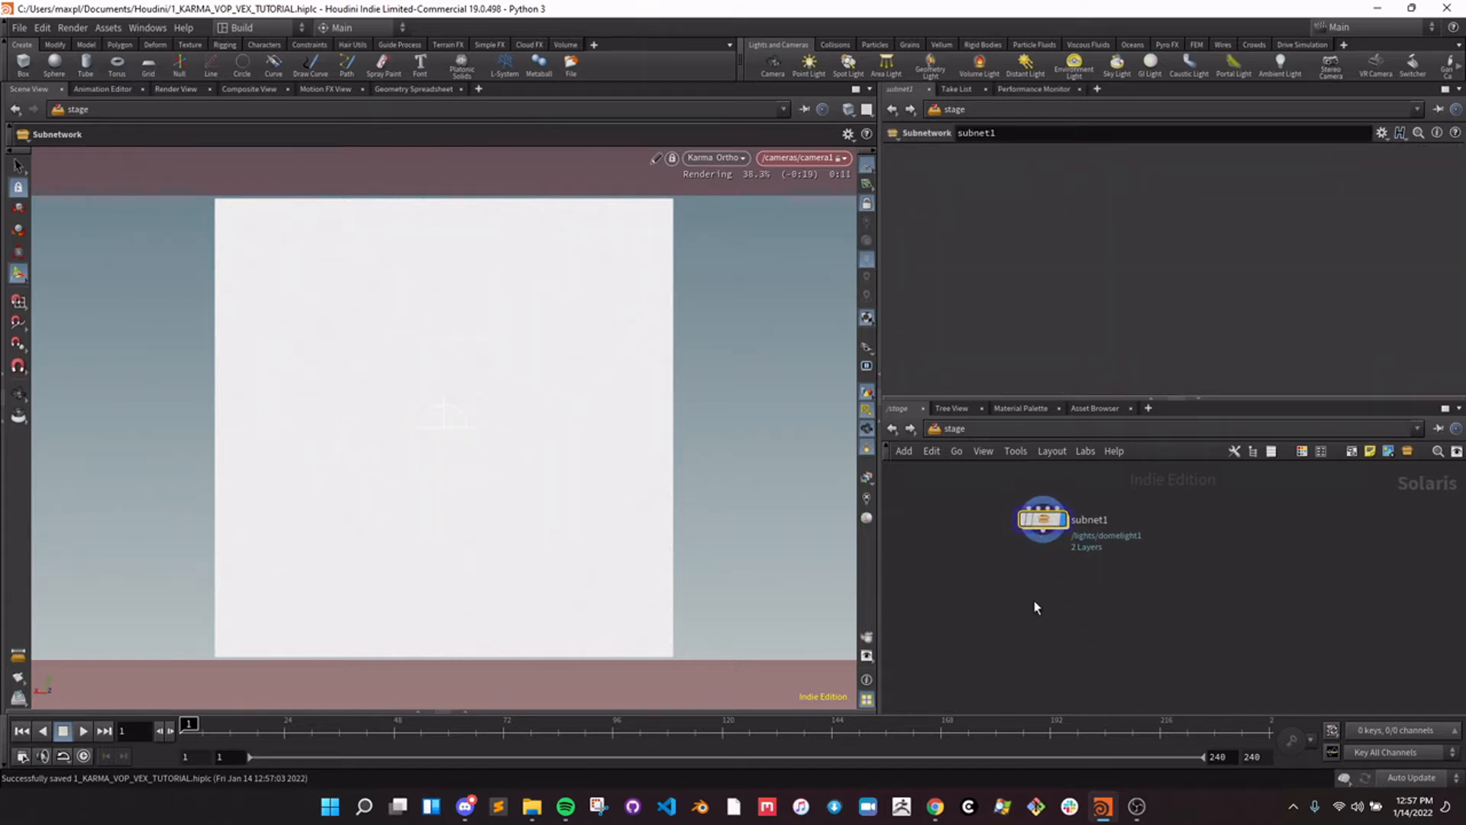
Return to the object network and enter the subnetwork with the grid geometry, camera and light.
click(945, 429)
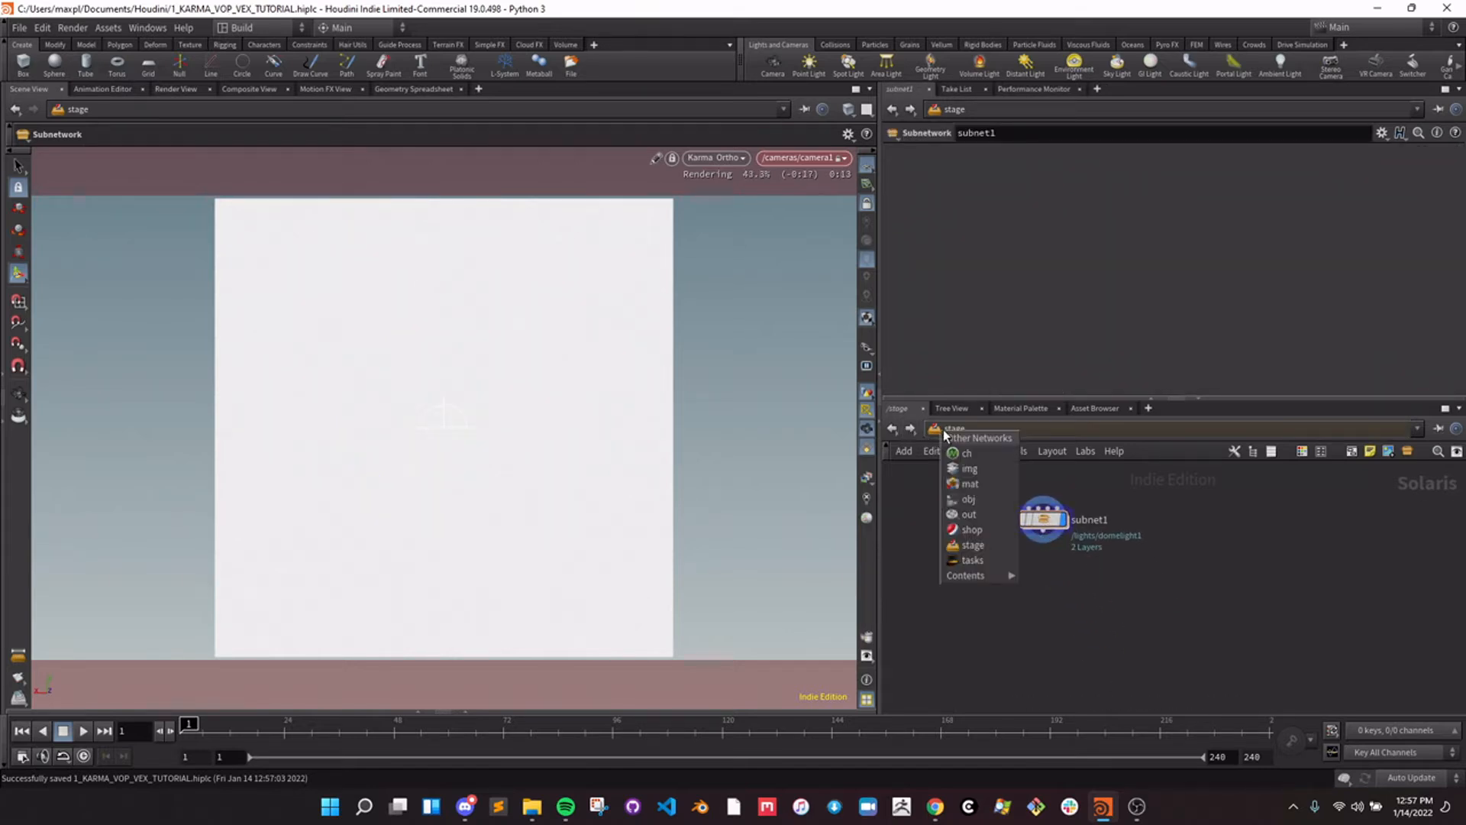
click(958, 515)
double_click(1018, 550)
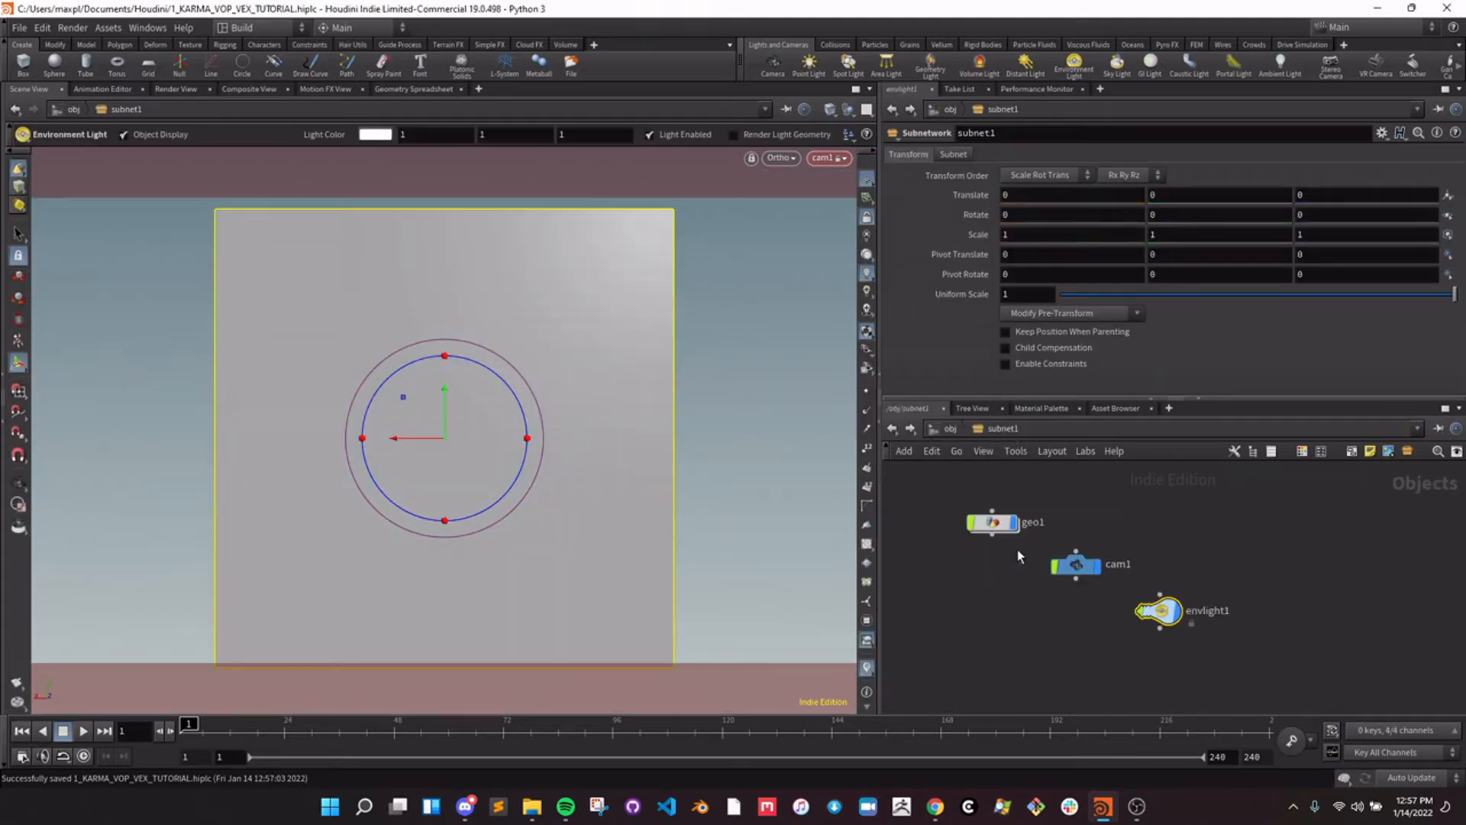
Add a LOP Network node inside the subnetwork, below the grid geometry and camera nodes.
key(Tab)
text(lop)
key(Return)
click(1022, 624)
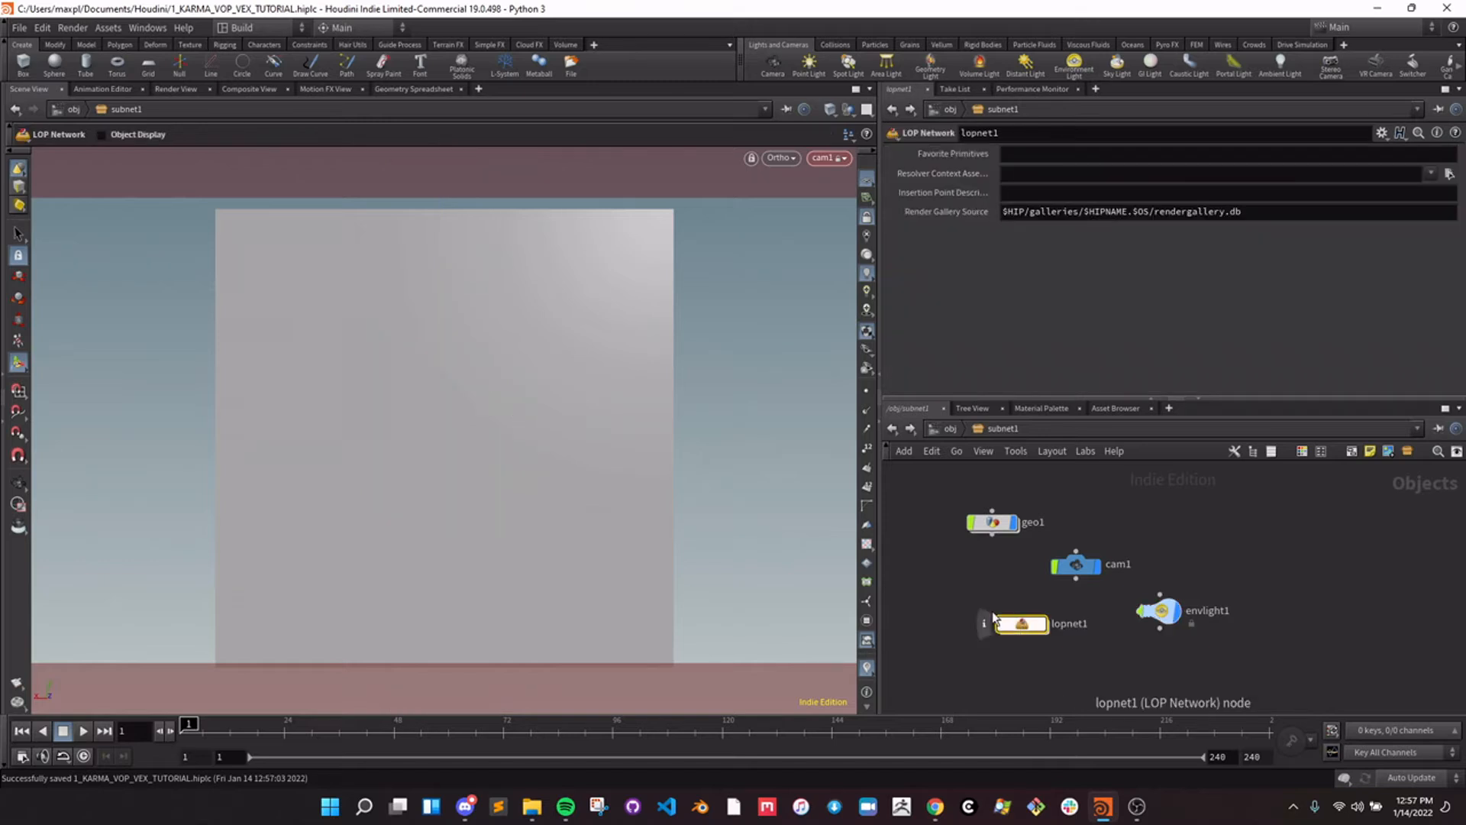
click(949, 429)
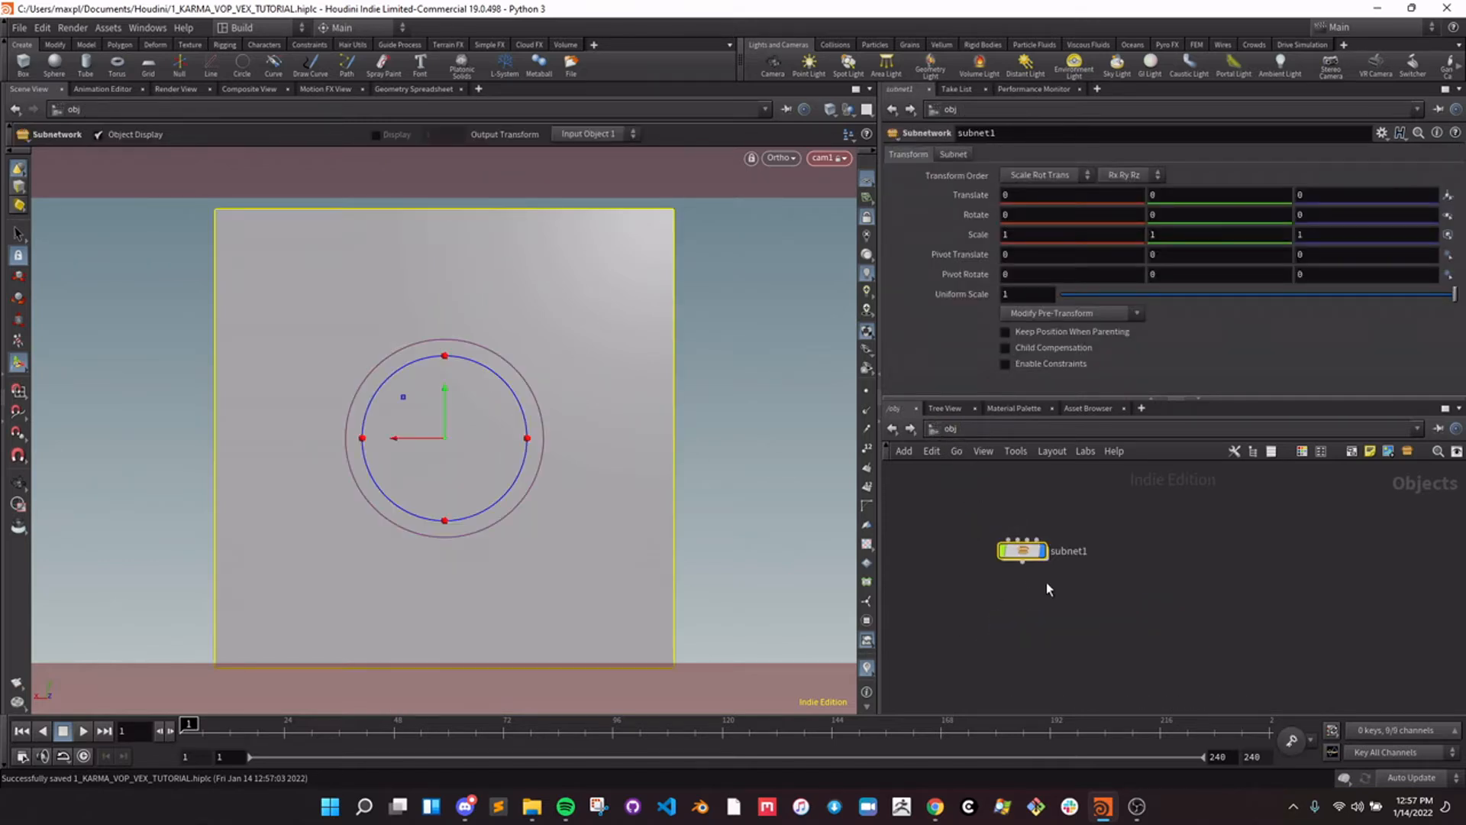
click(946, 429)
click(945, 429)
click(892, 428)
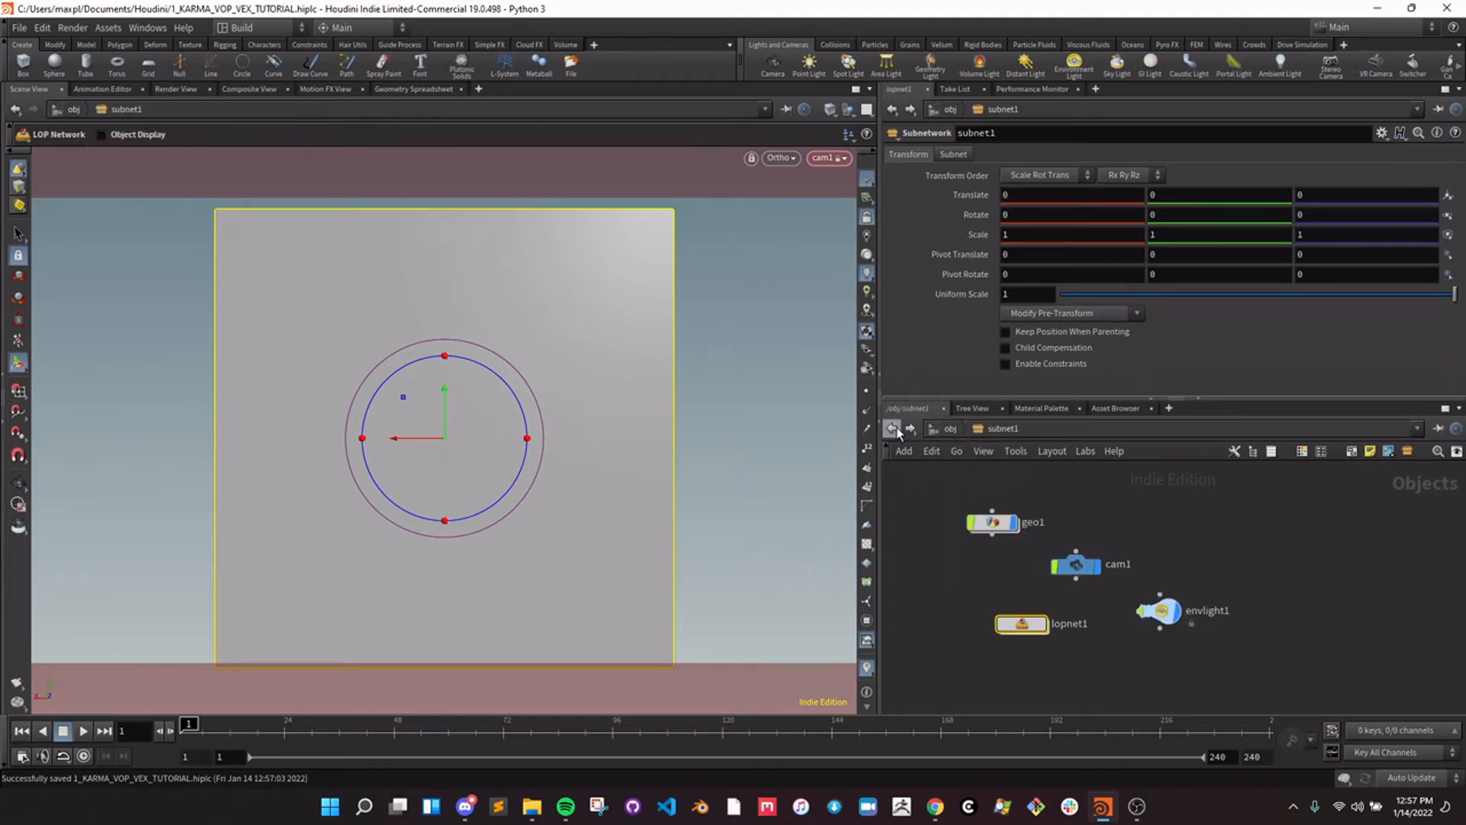
drag(955, 498, 1191, 661)
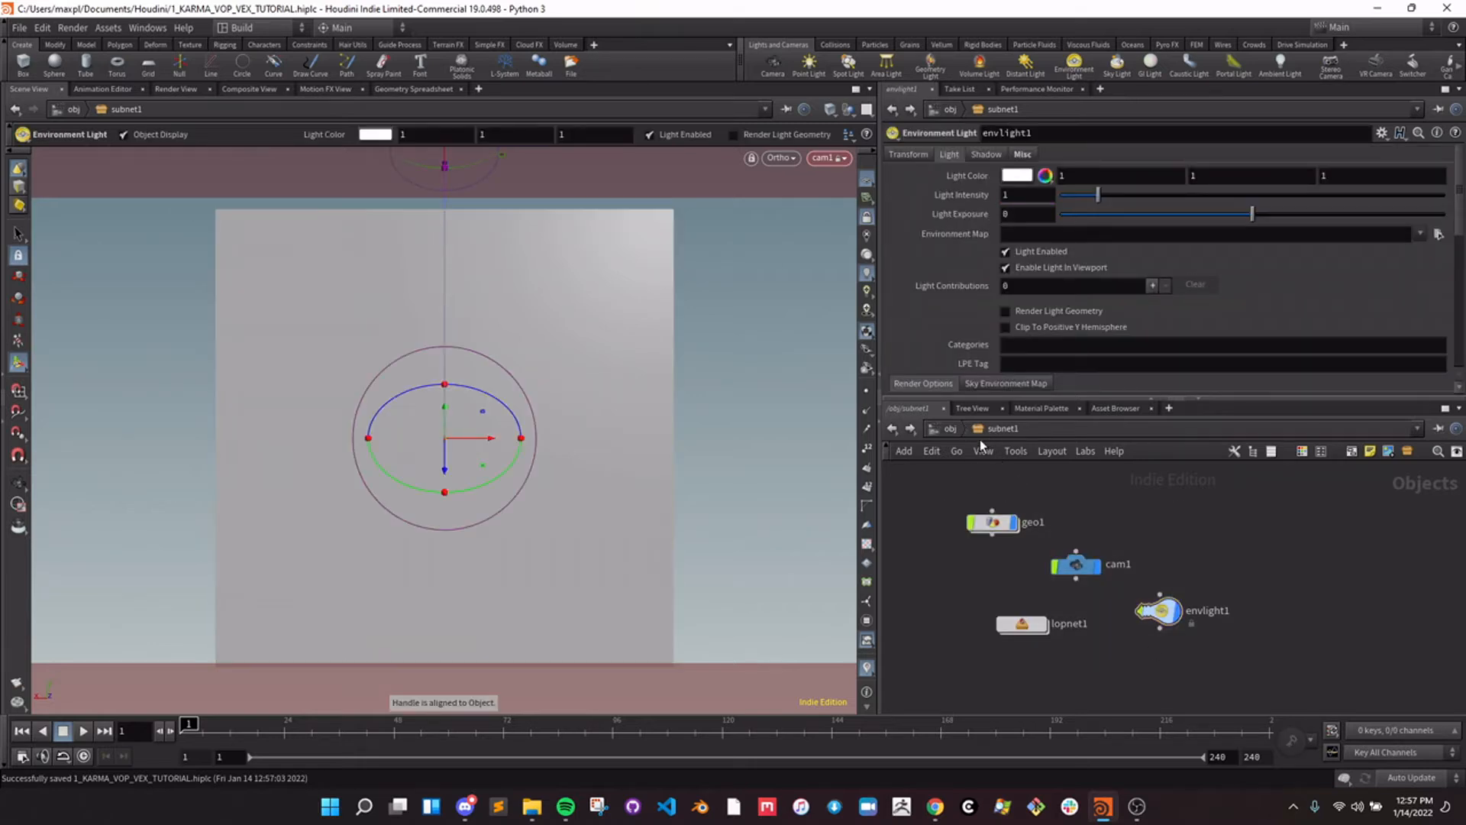
drag(944, 501, 1196, 650)
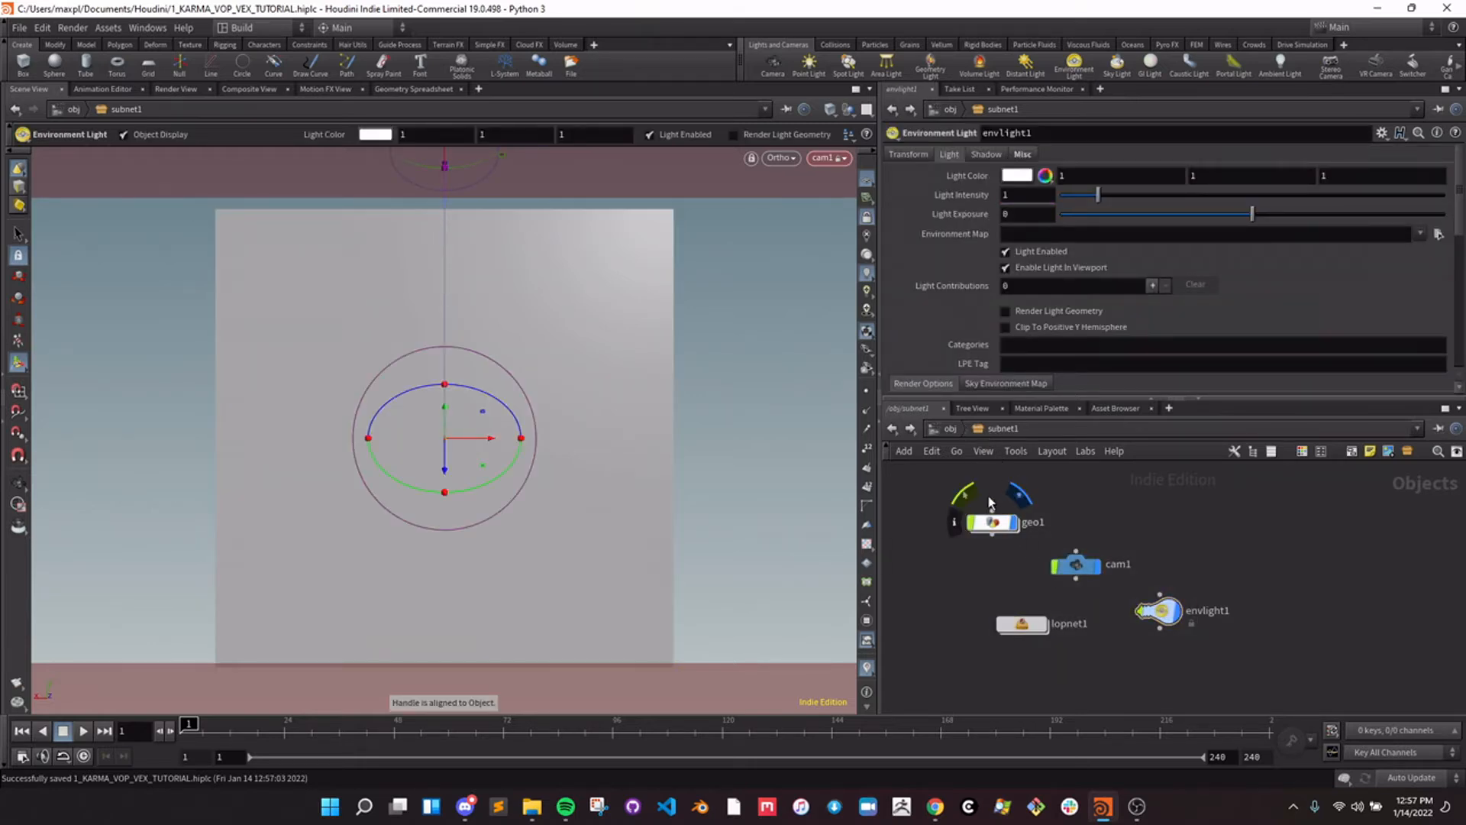
Delete the subnetwork from the stage network and return to the object network.
click(950, 429)
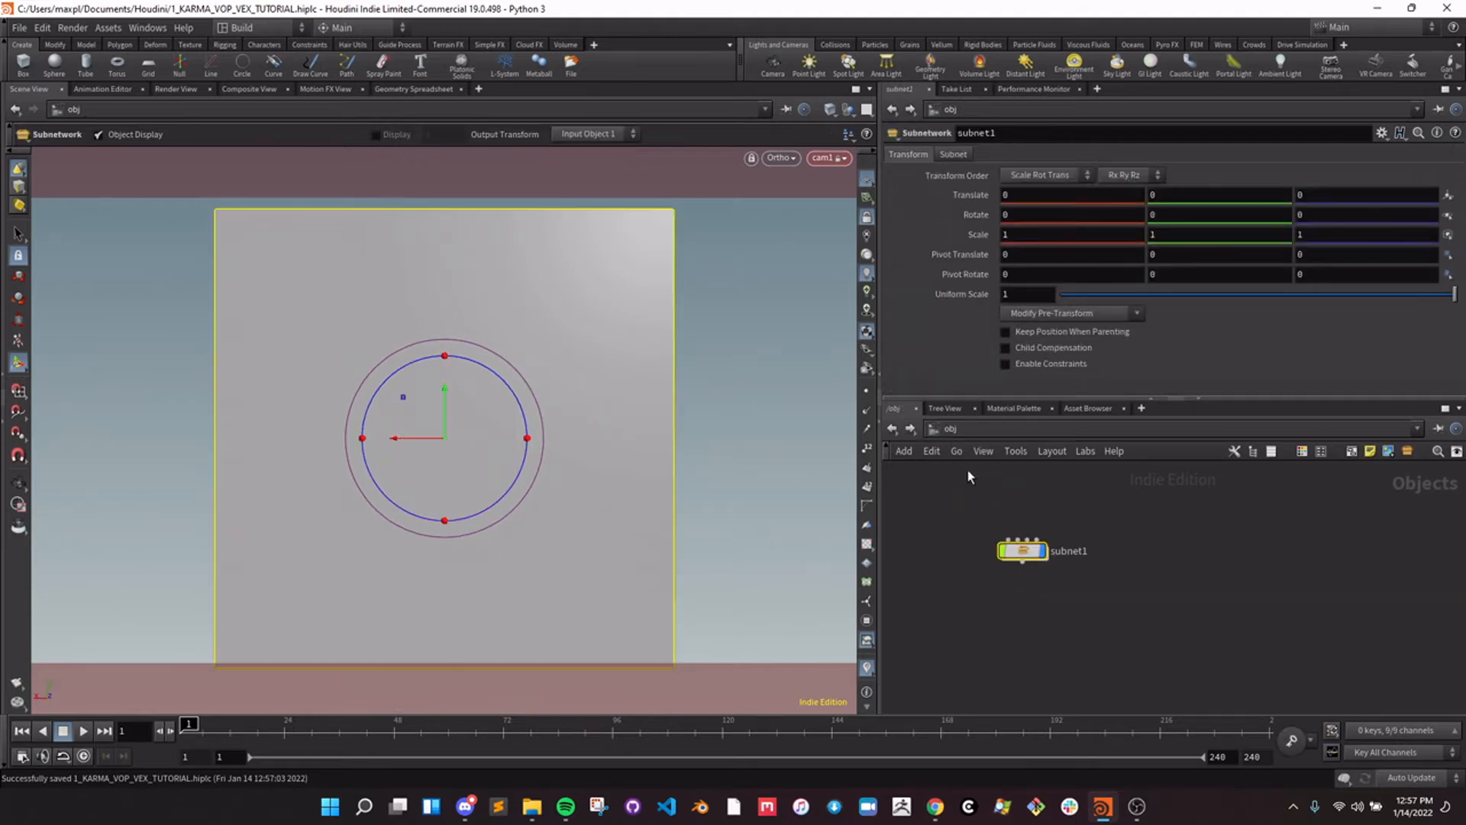
click(950, 432)
click(976, 543)
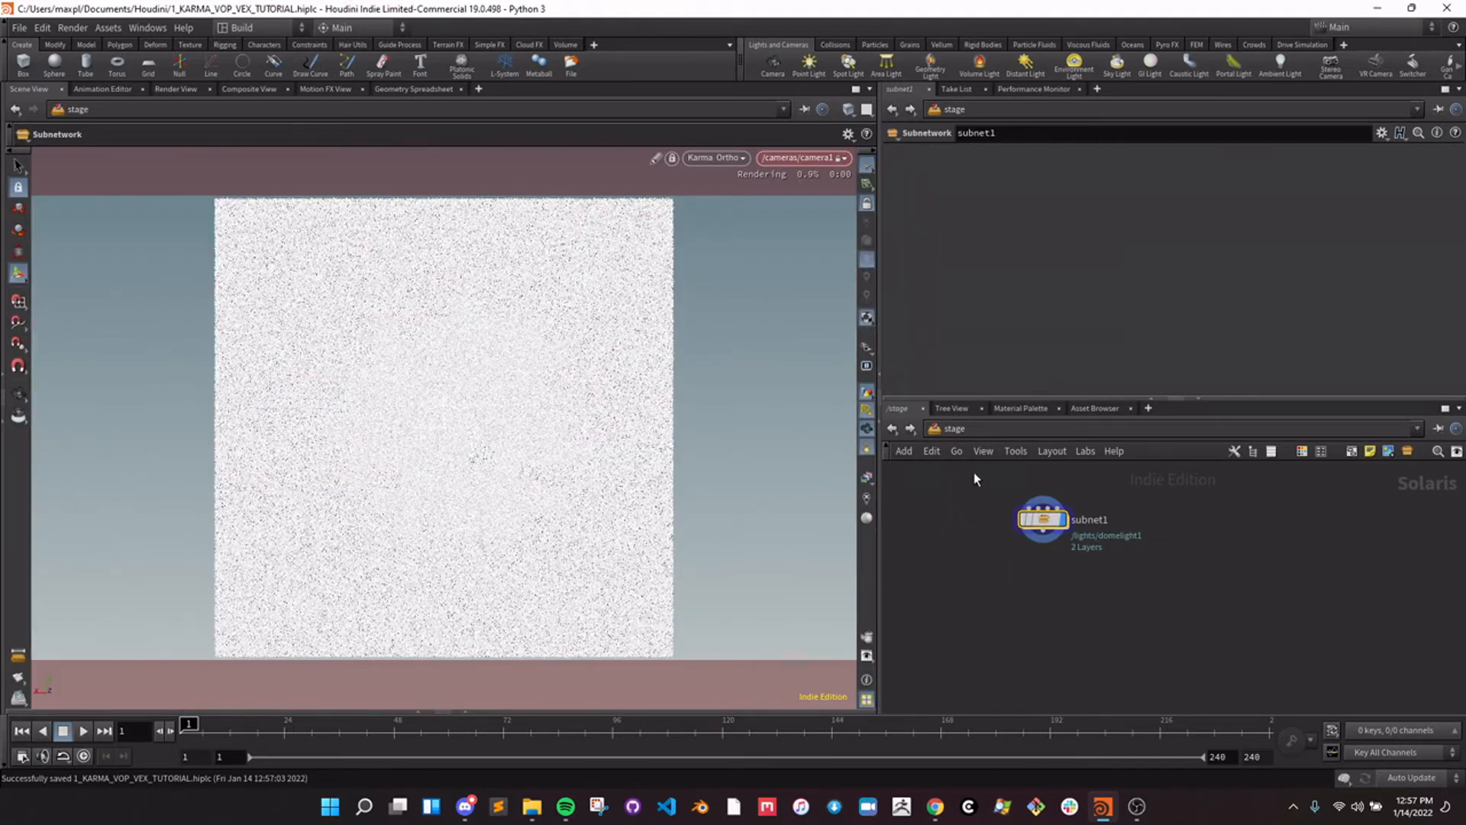
key(Delete)
click(947, 430)
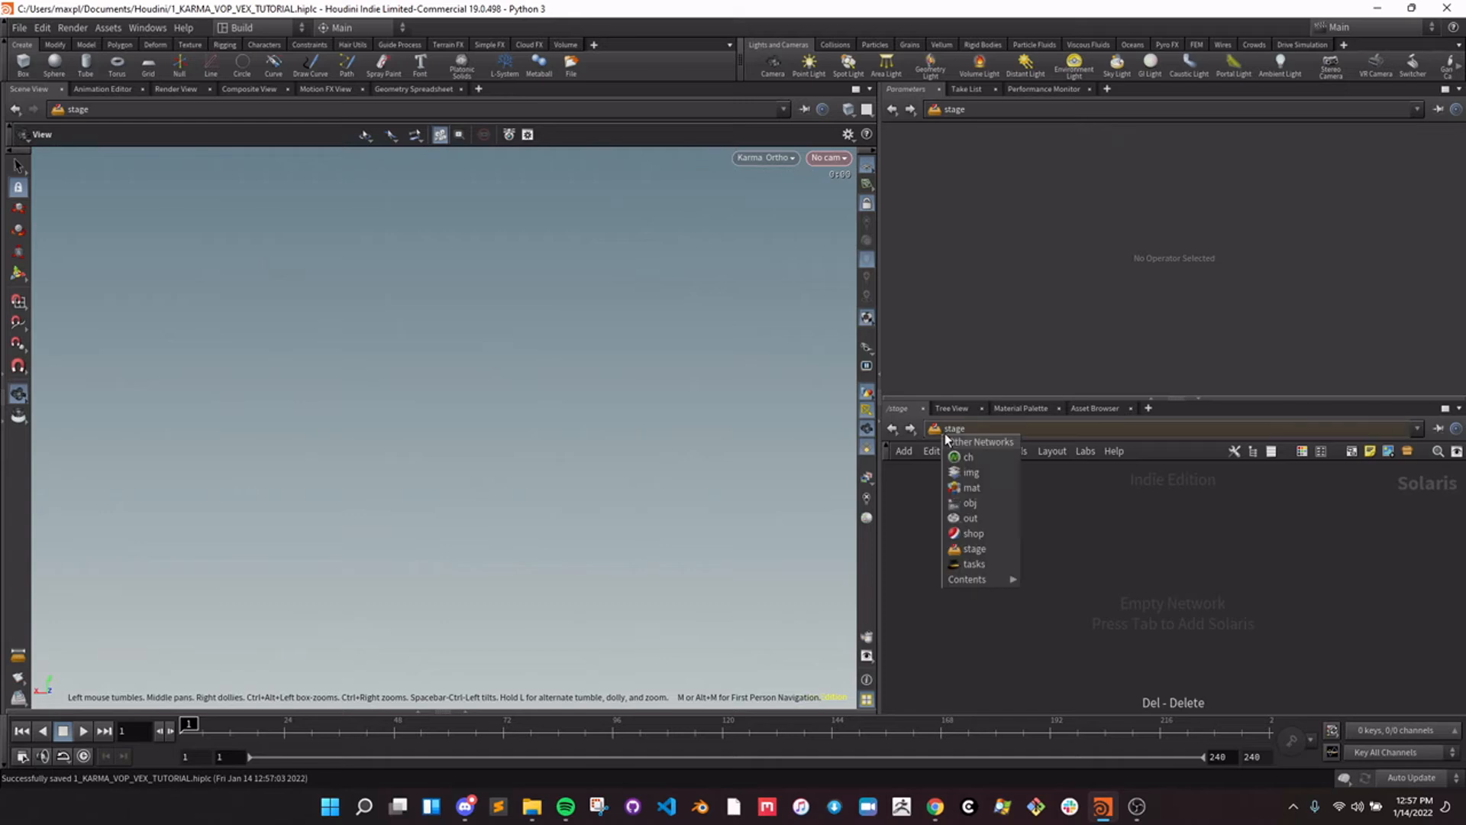
click(965, 500)
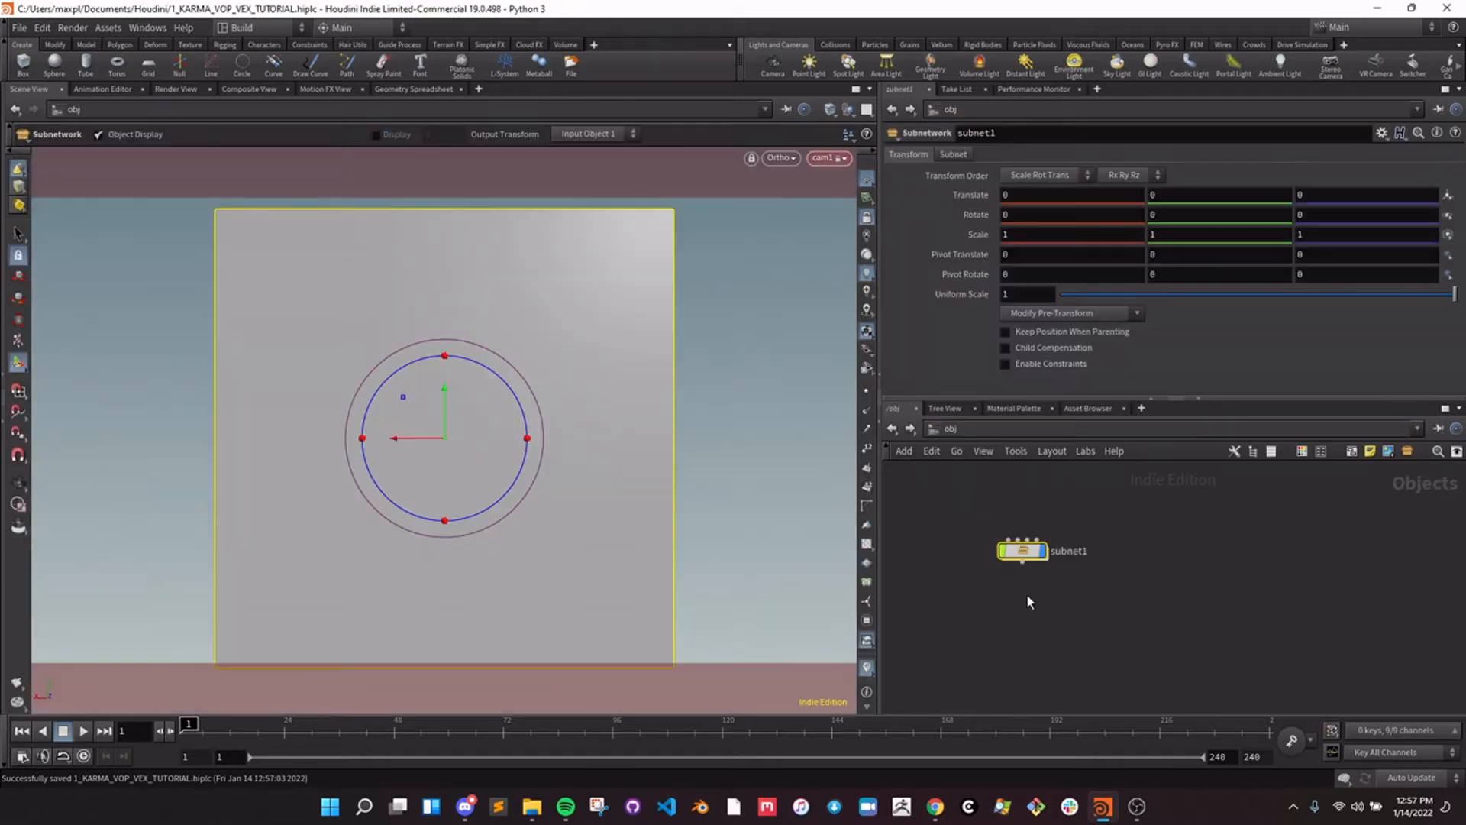
Switch the network editor from the object network to the output network.
drag(970, 489, 1055, 569)
double_click(1027, 554)
click(954, 430)
click(955, 430)
click(991, 515)
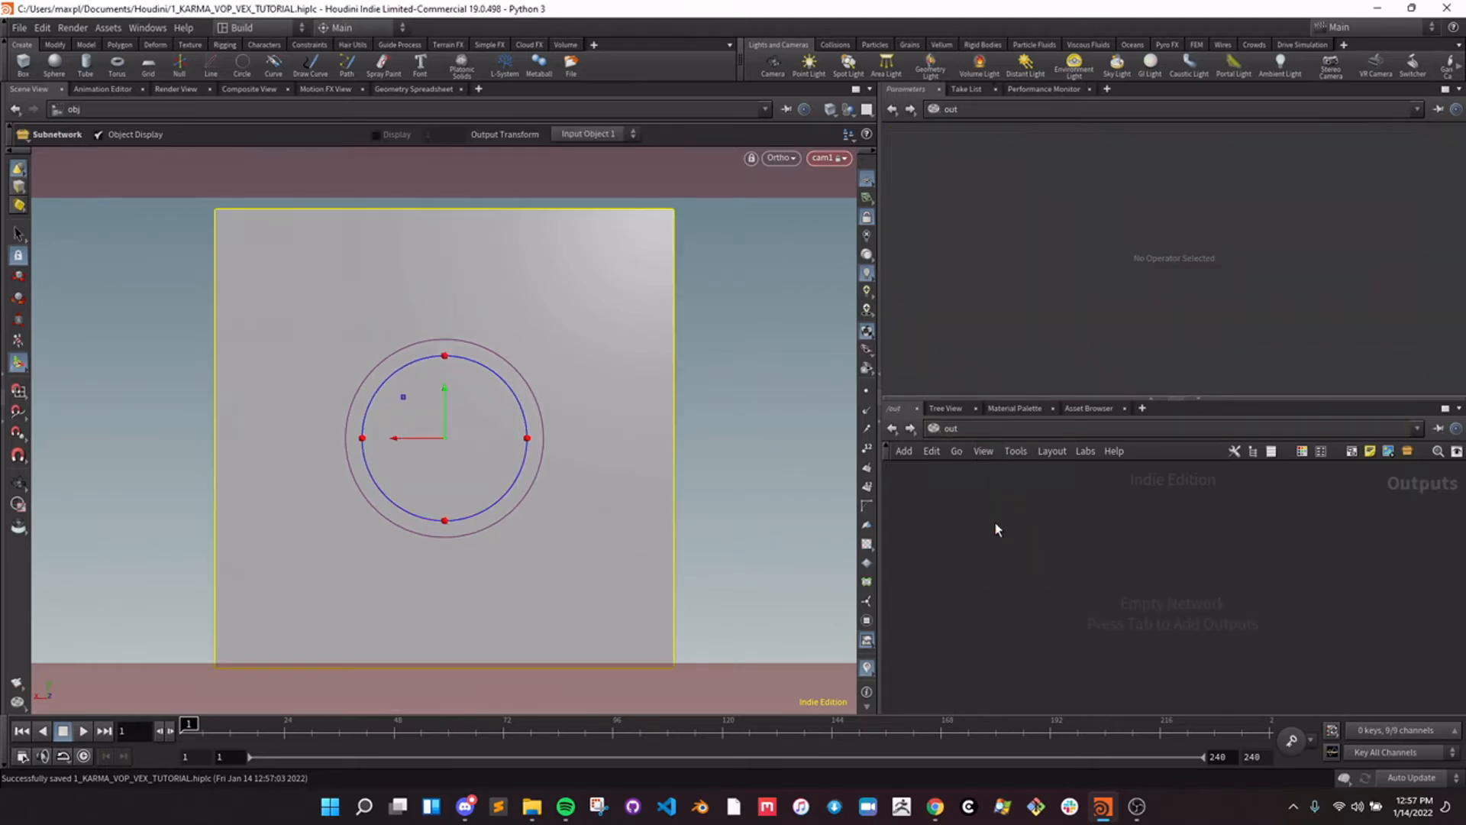
Switch to the object network and back to the output network.
key(Tab)
text(Karma)
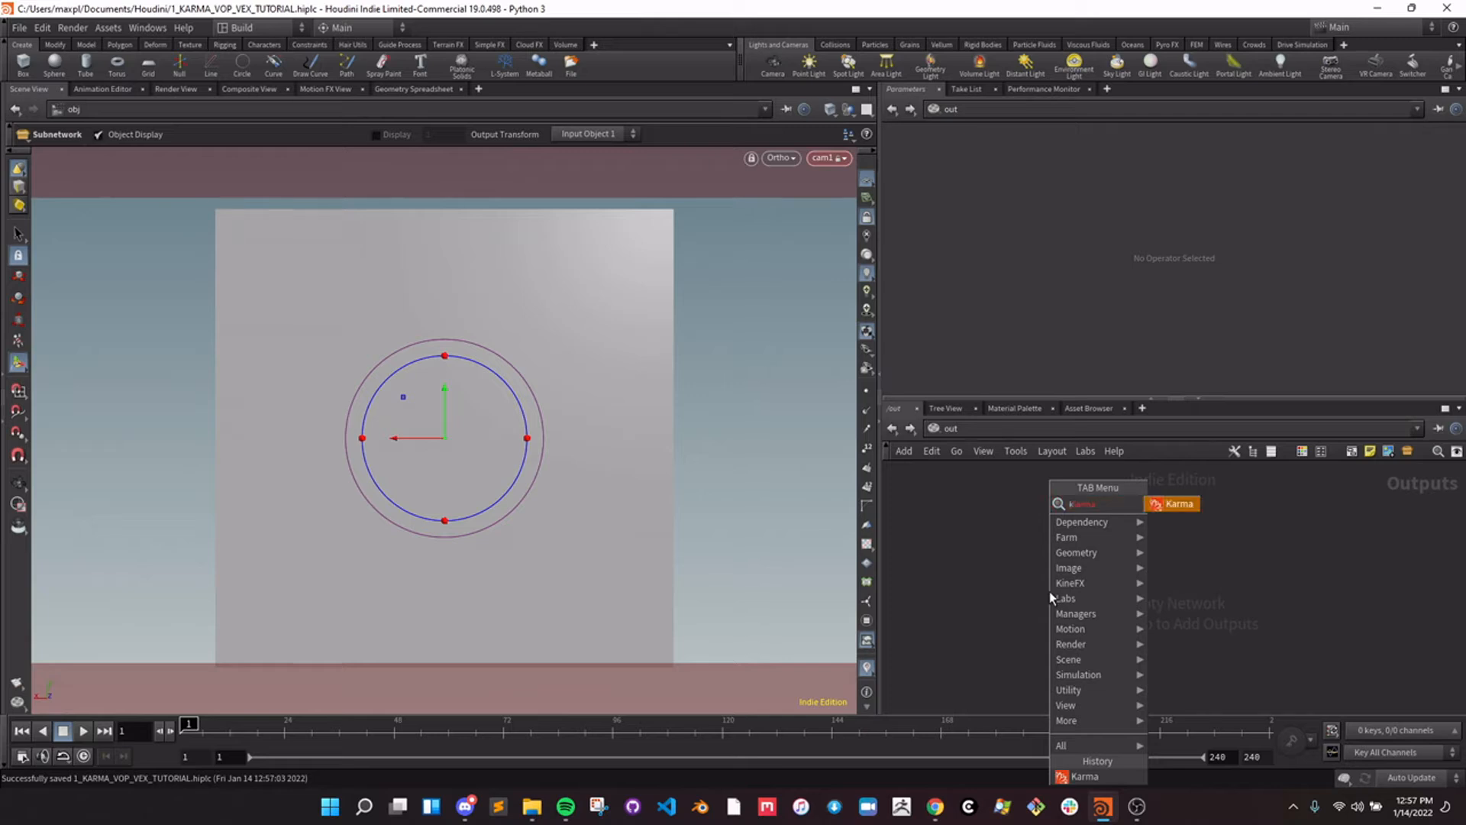
key(Escape)
key(n)
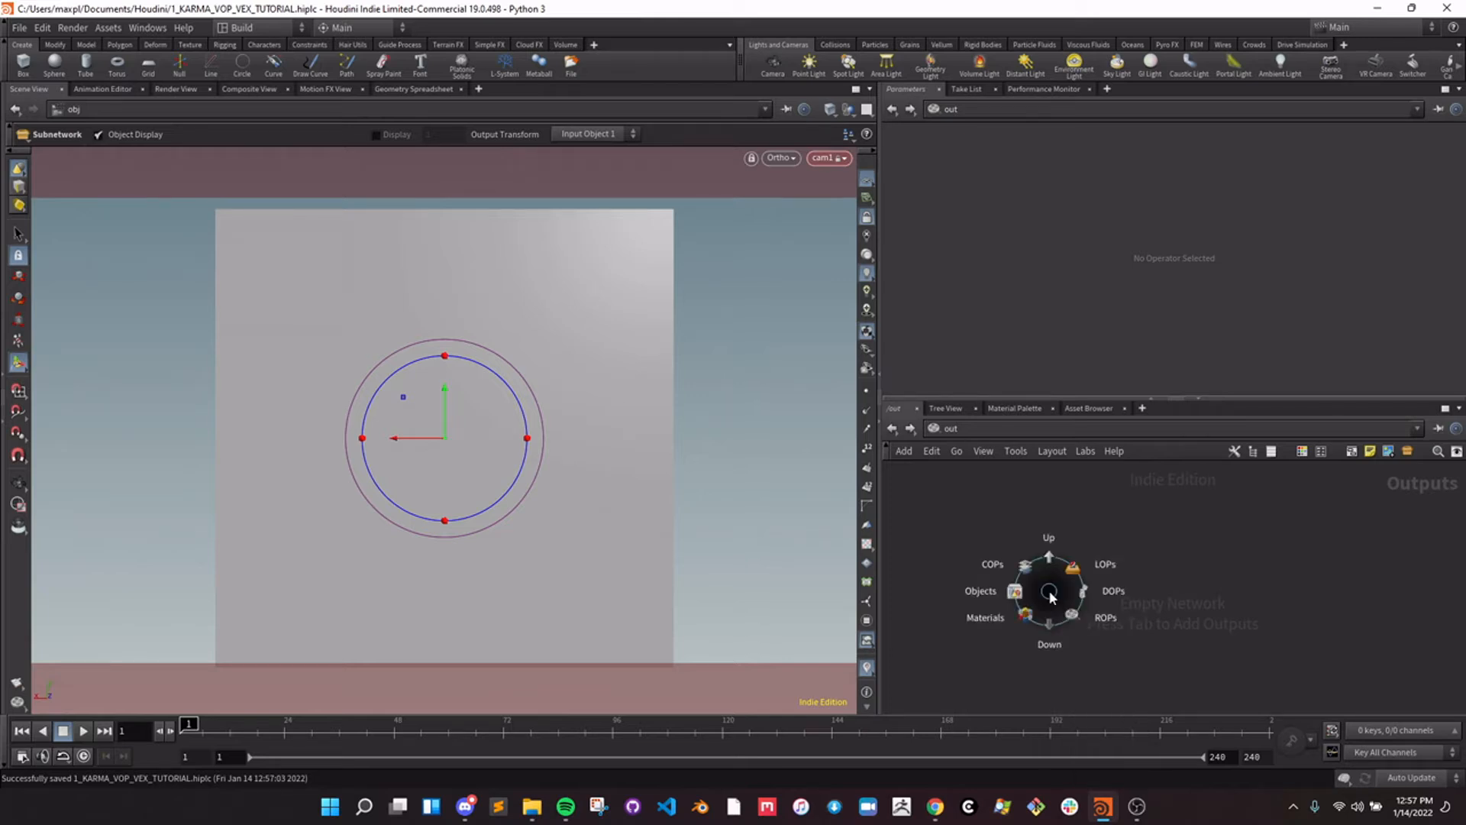
key(n)
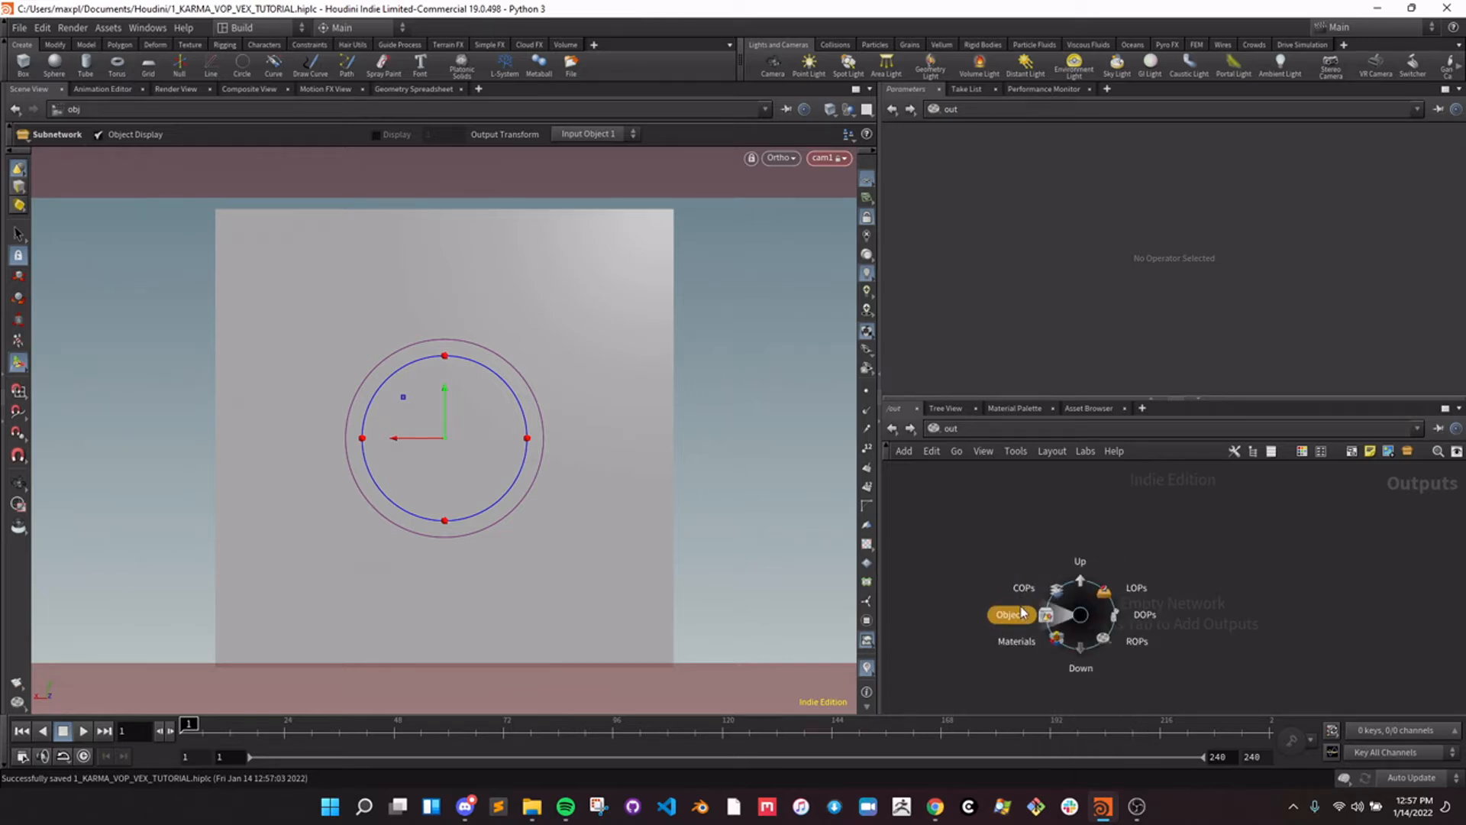
click(1023, 611)
key(n)
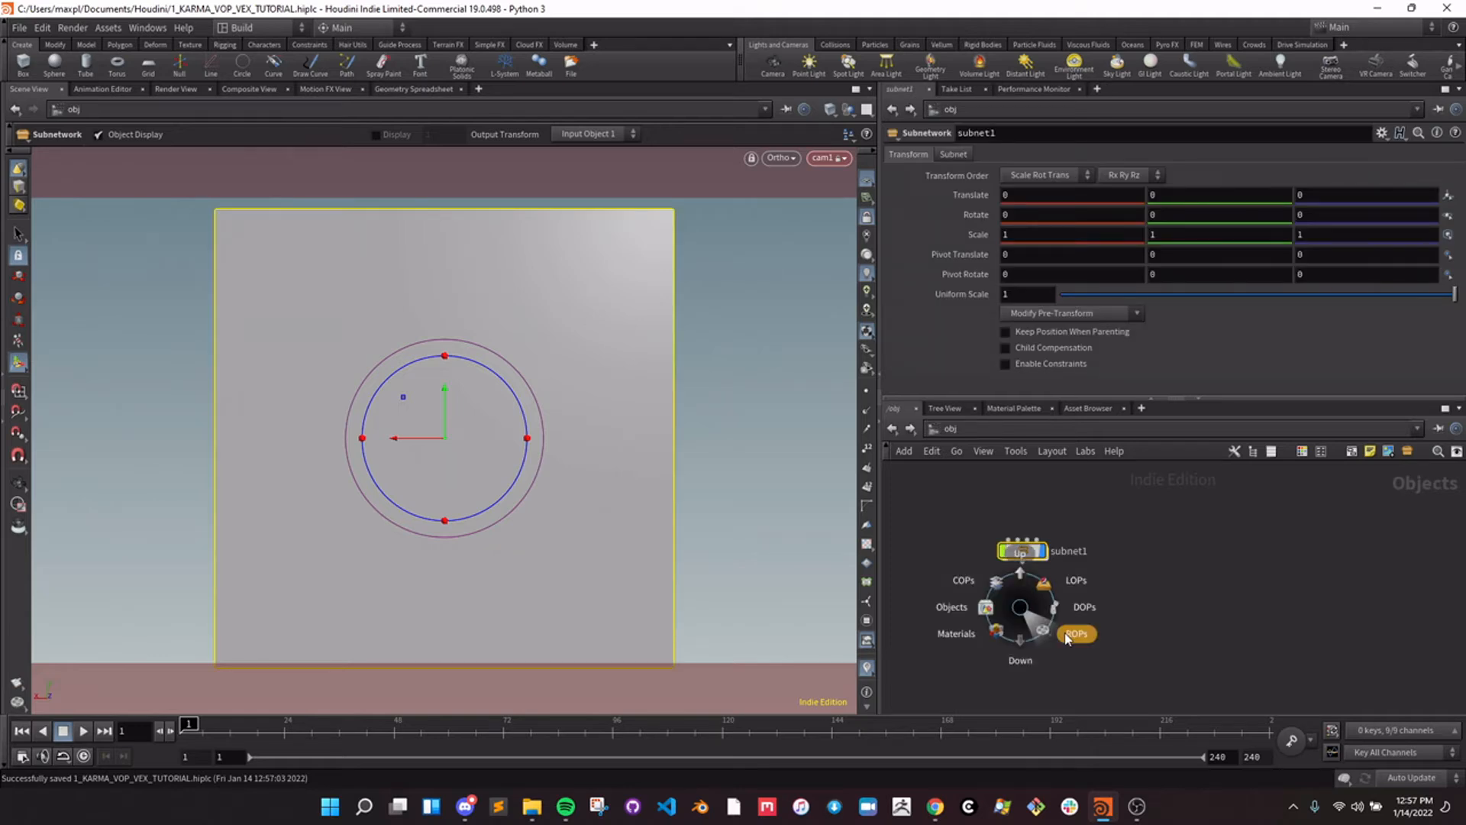
click(1073, 634)
key(n)
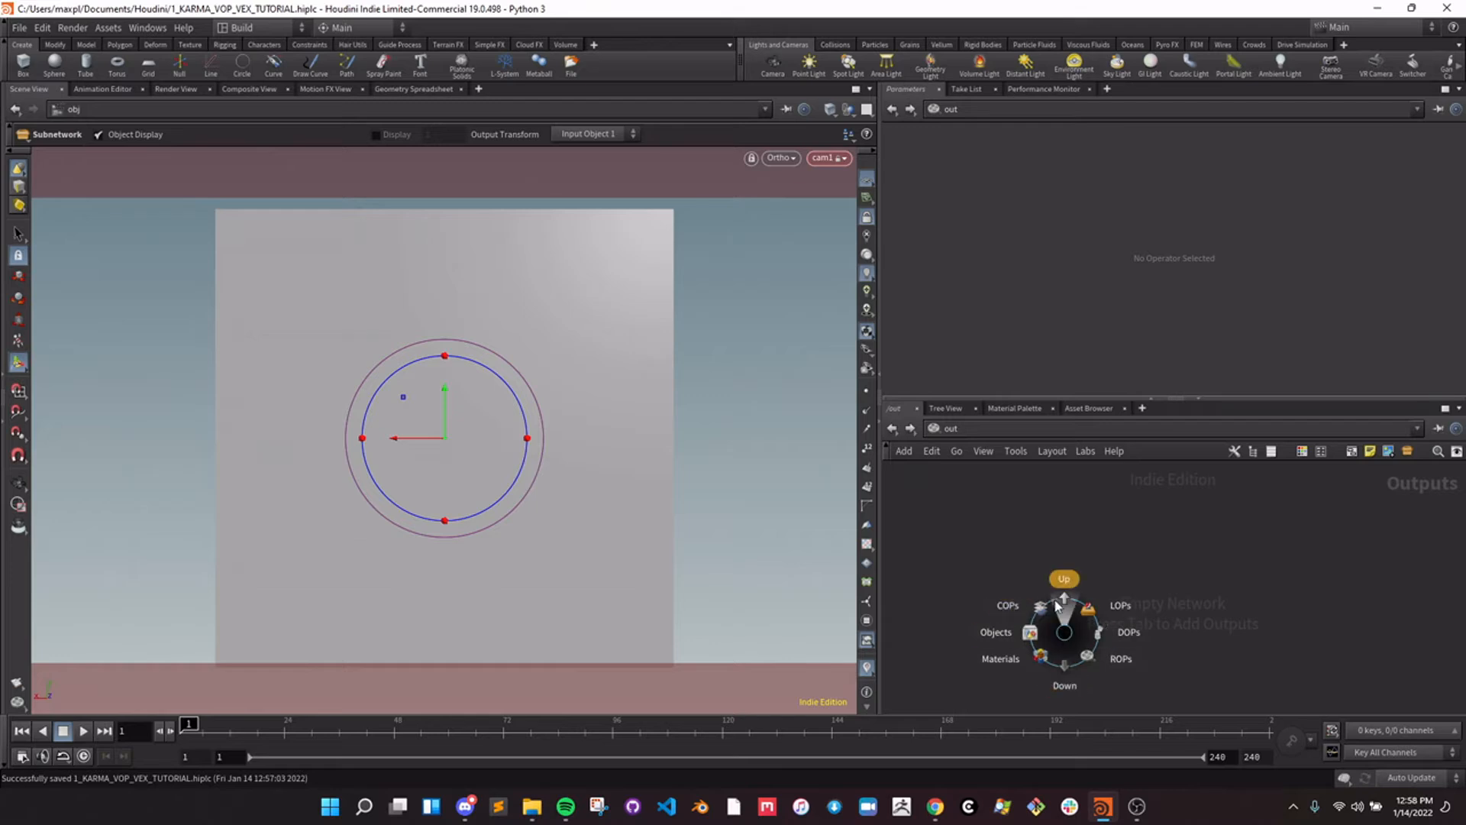
click(1107, 661)
Add a Karma render node to the output network and open its Karma viewport window.
key(Tab)
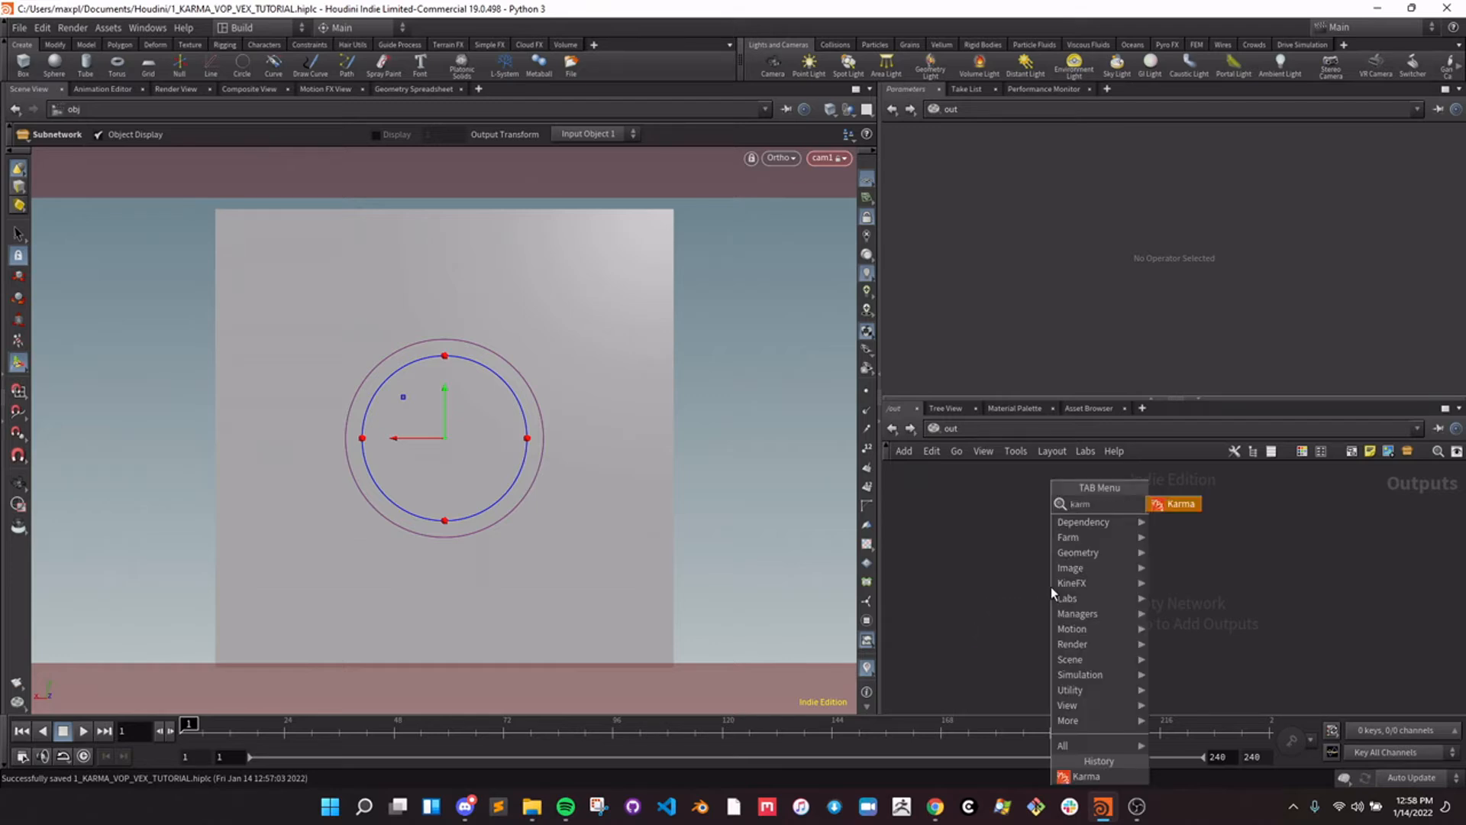
click(1051, 586)
click(1051, 587)
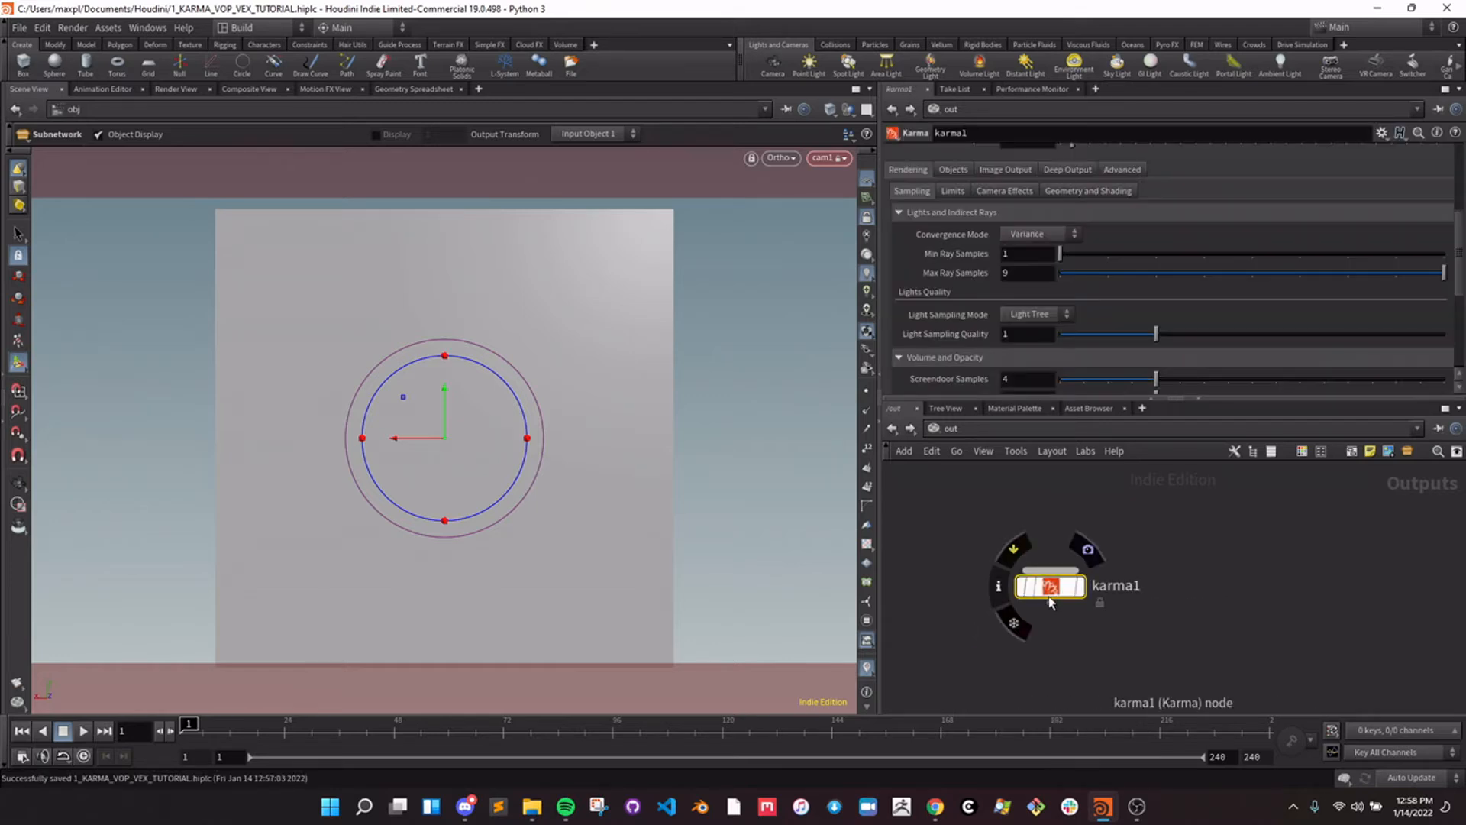
scroll(970, 231, up, 5)
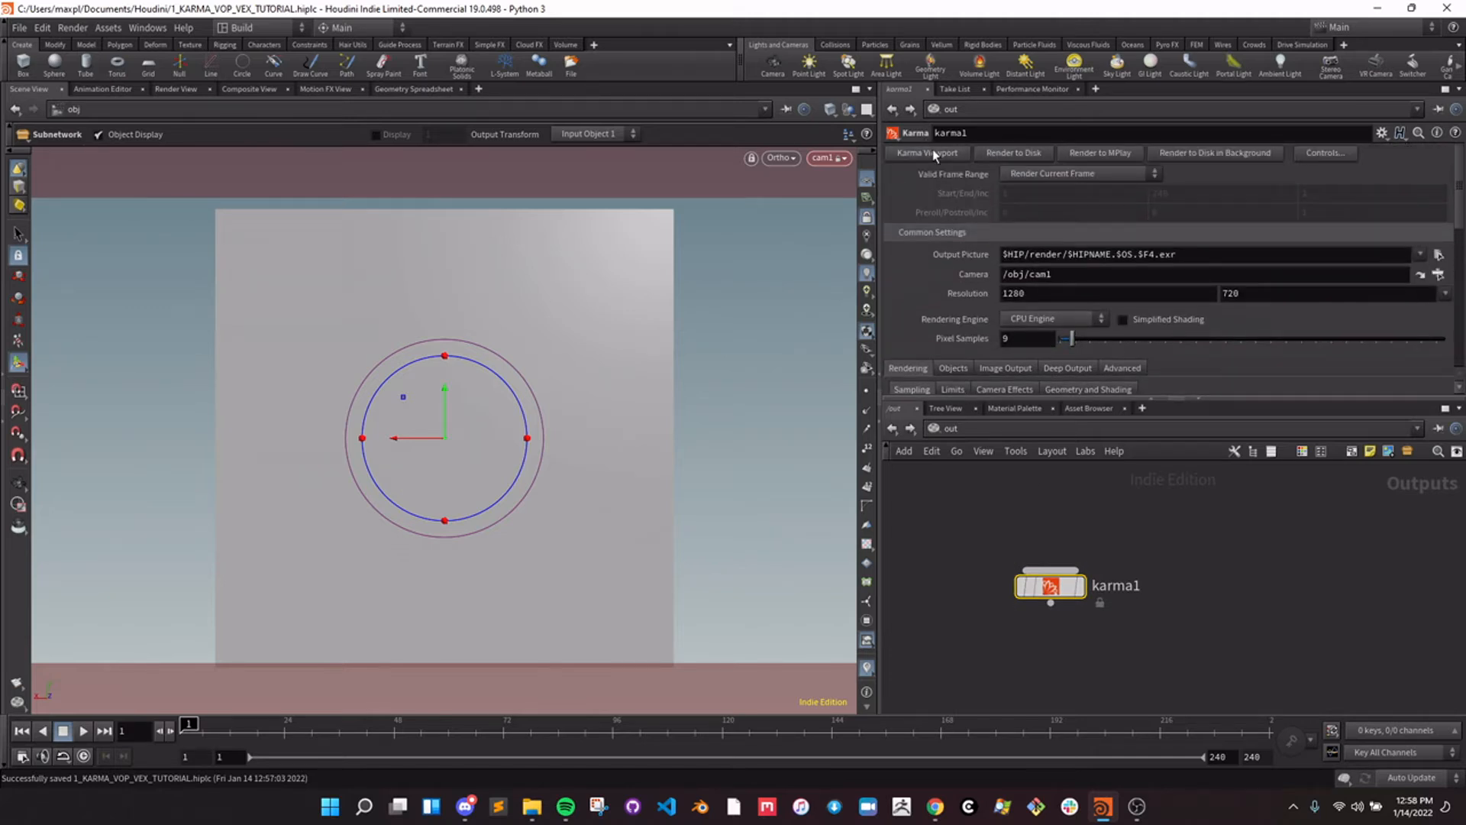
click(933, 154)
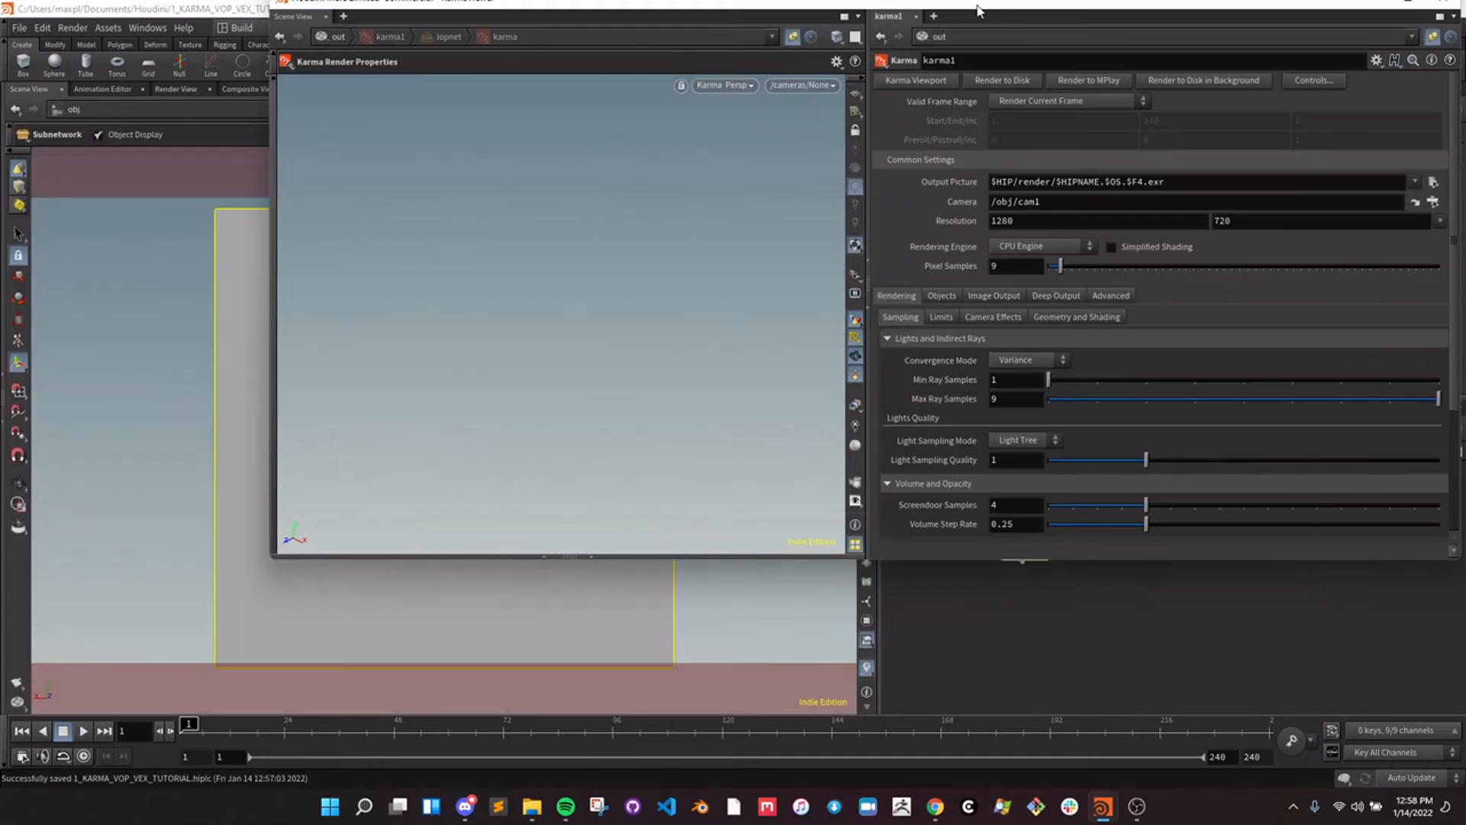
Collapse the parameter pane in the Karma viewer and resize its window to cover the main scene viewport.
drag(977, 10, 771, 97)
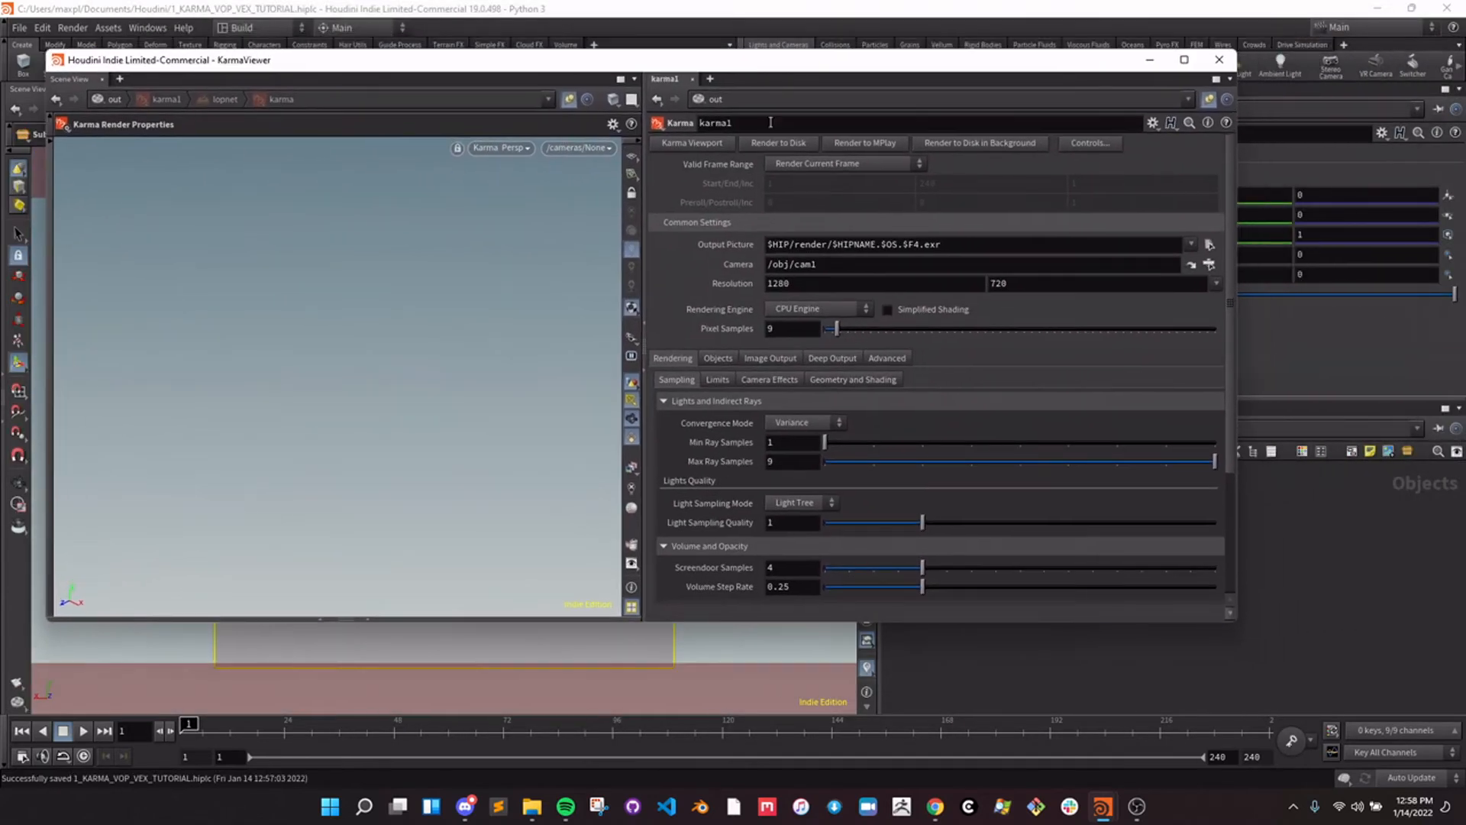
click(643, 371)
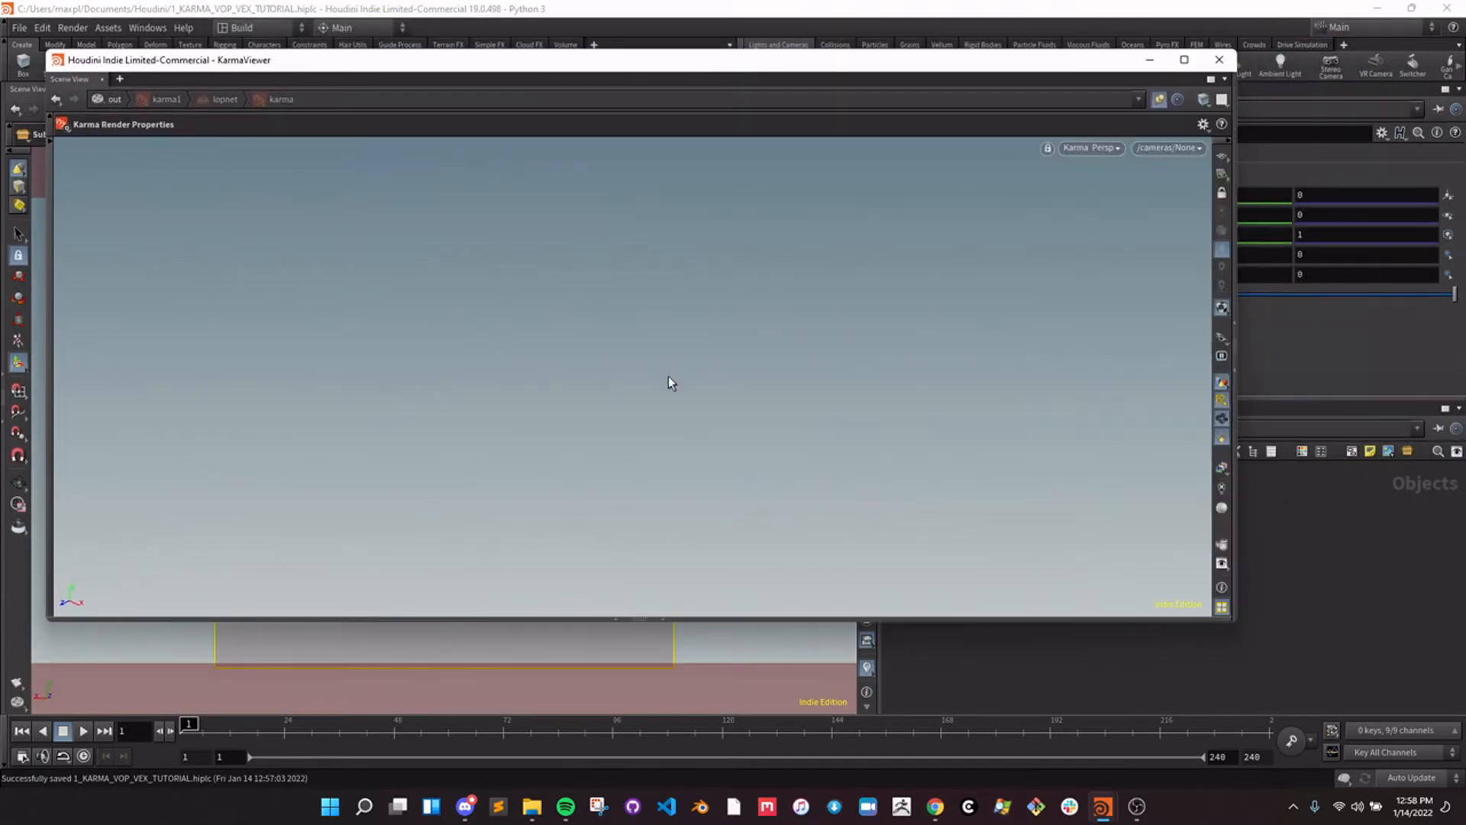
key(super+Left)
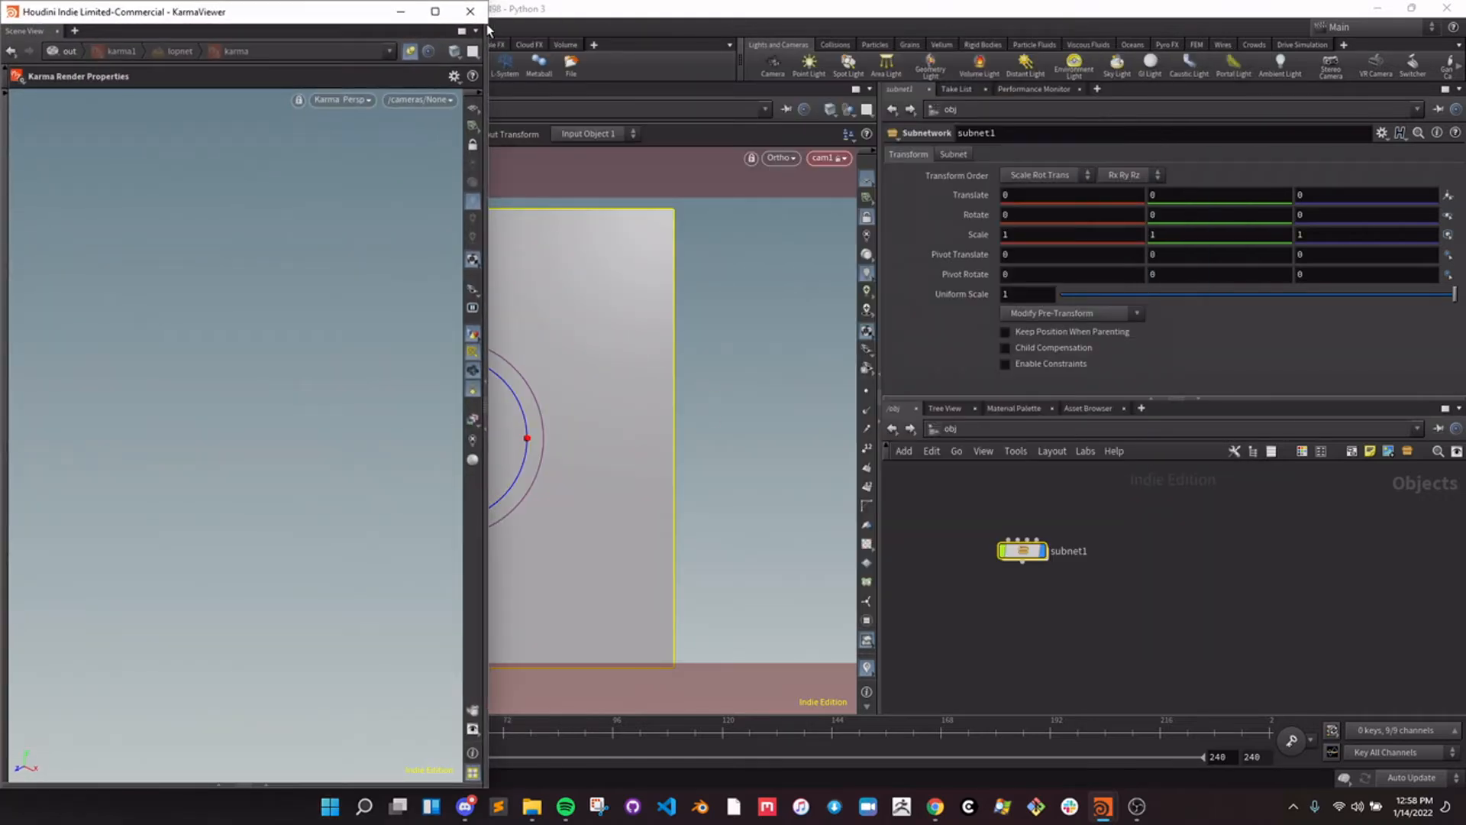
drag(487, 28, 849, 29)
click(1078, 661)
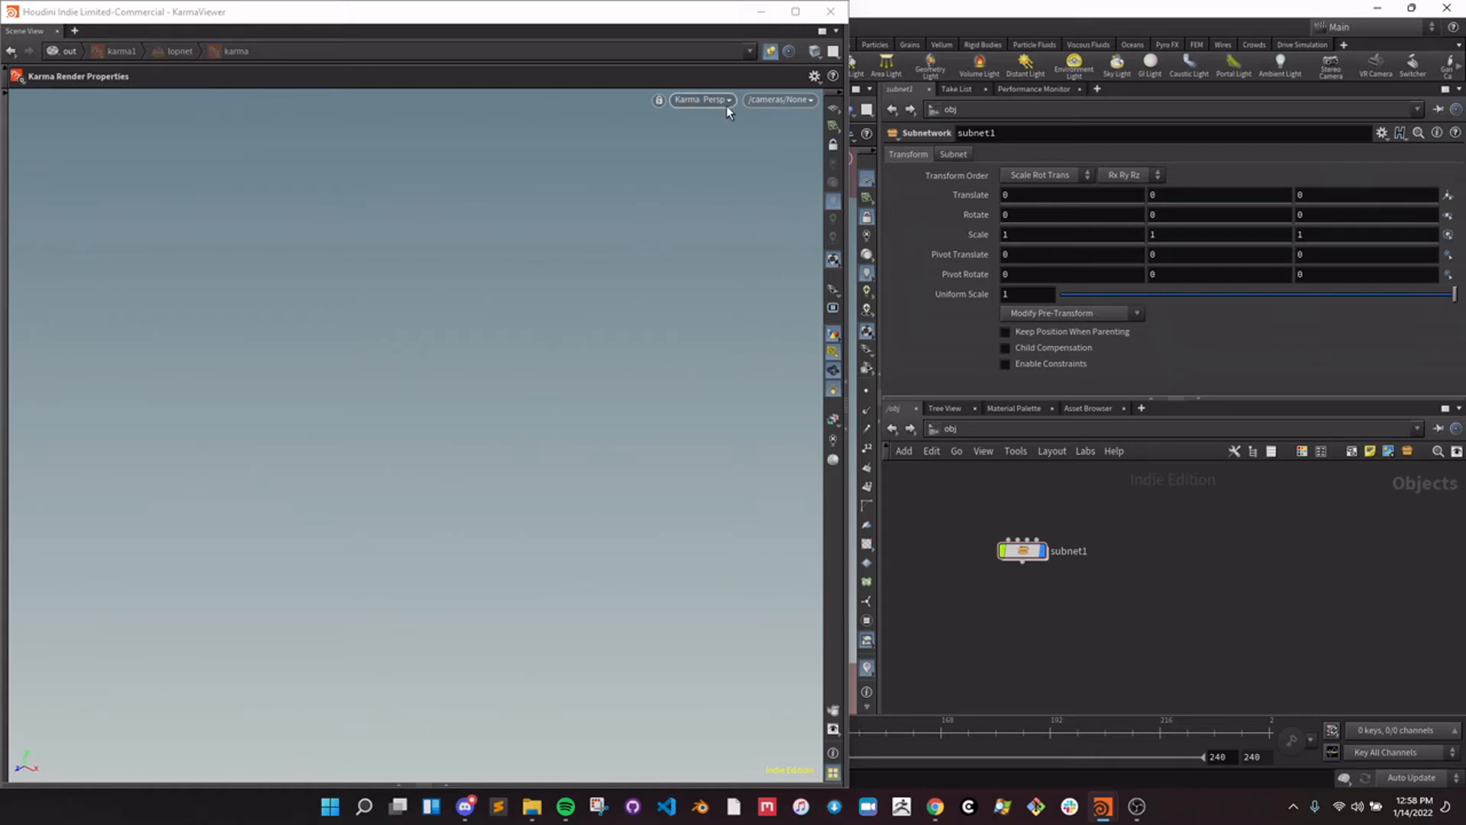
Set the Karma render node's camera to /obj/subnet1/cam1 and look through cam1 in the Karma viewer.
click(768, 102)
click(1061, 621)
middle_drag(963, 510, 985, 516)
key(n)
click(1039, 538)
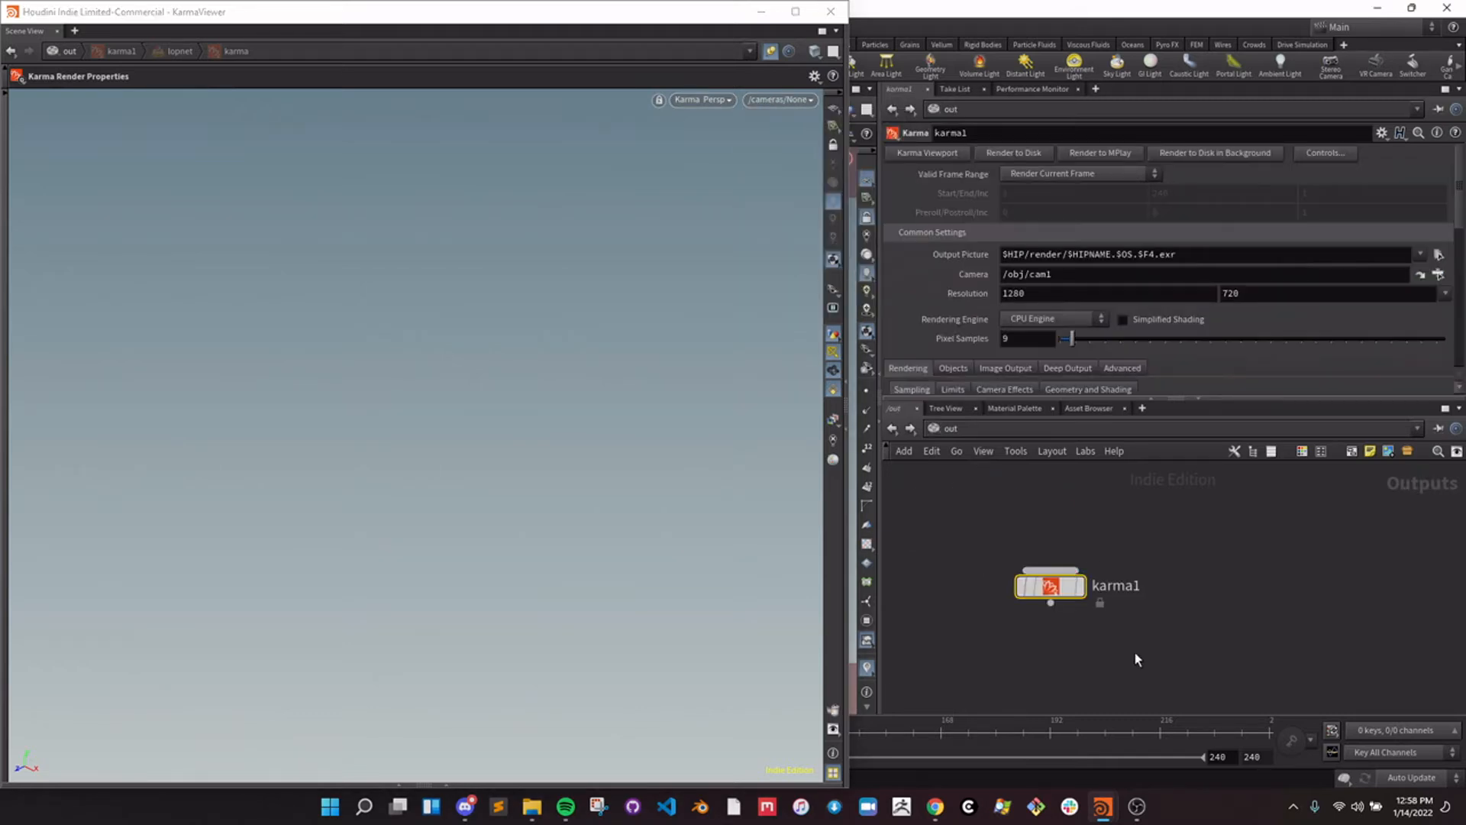
click(1439, 275)
click(1347, 208)
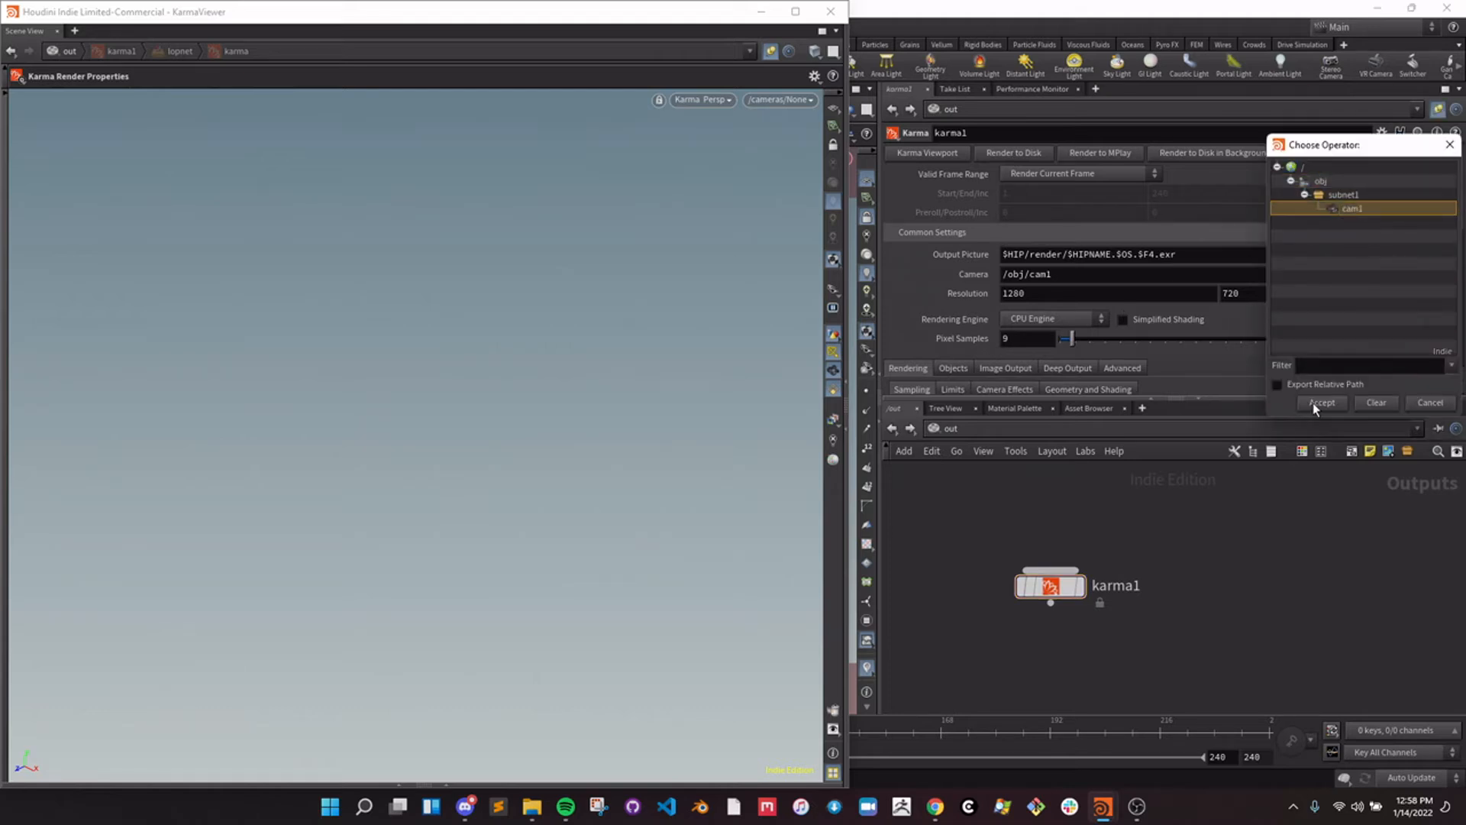
click(1312, 402)
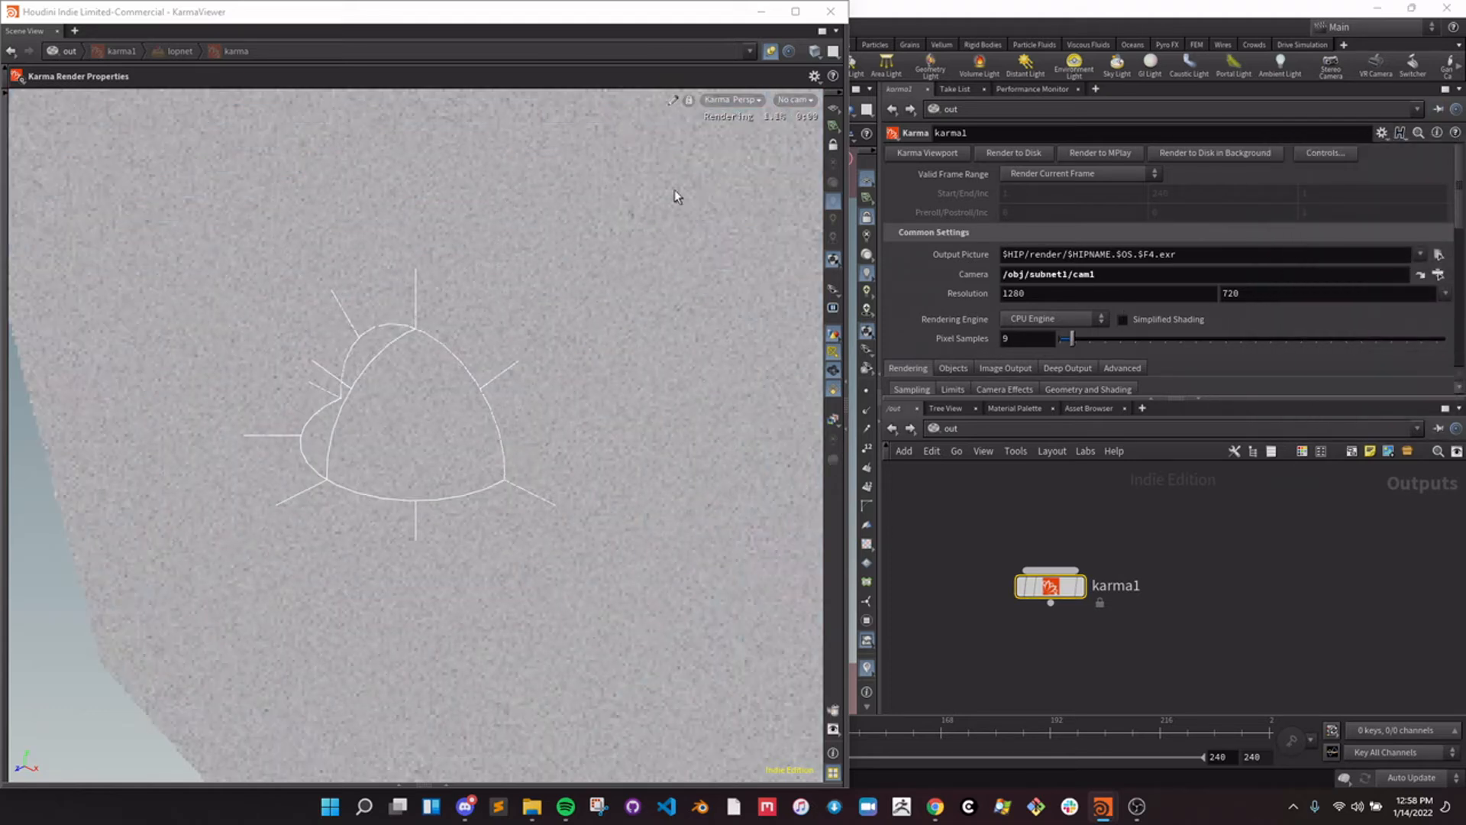
click(809, 103)
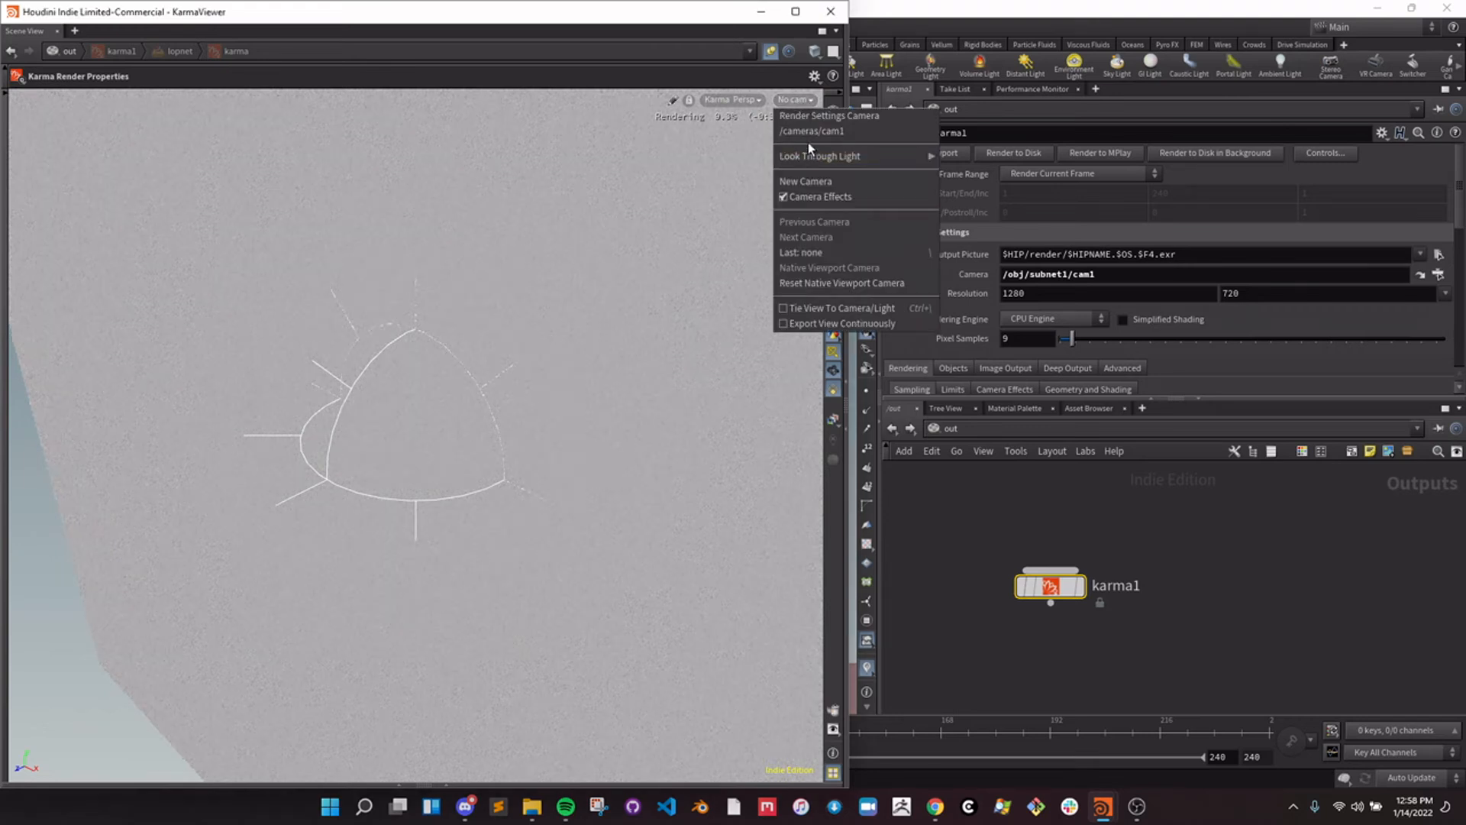
click(812, 130)
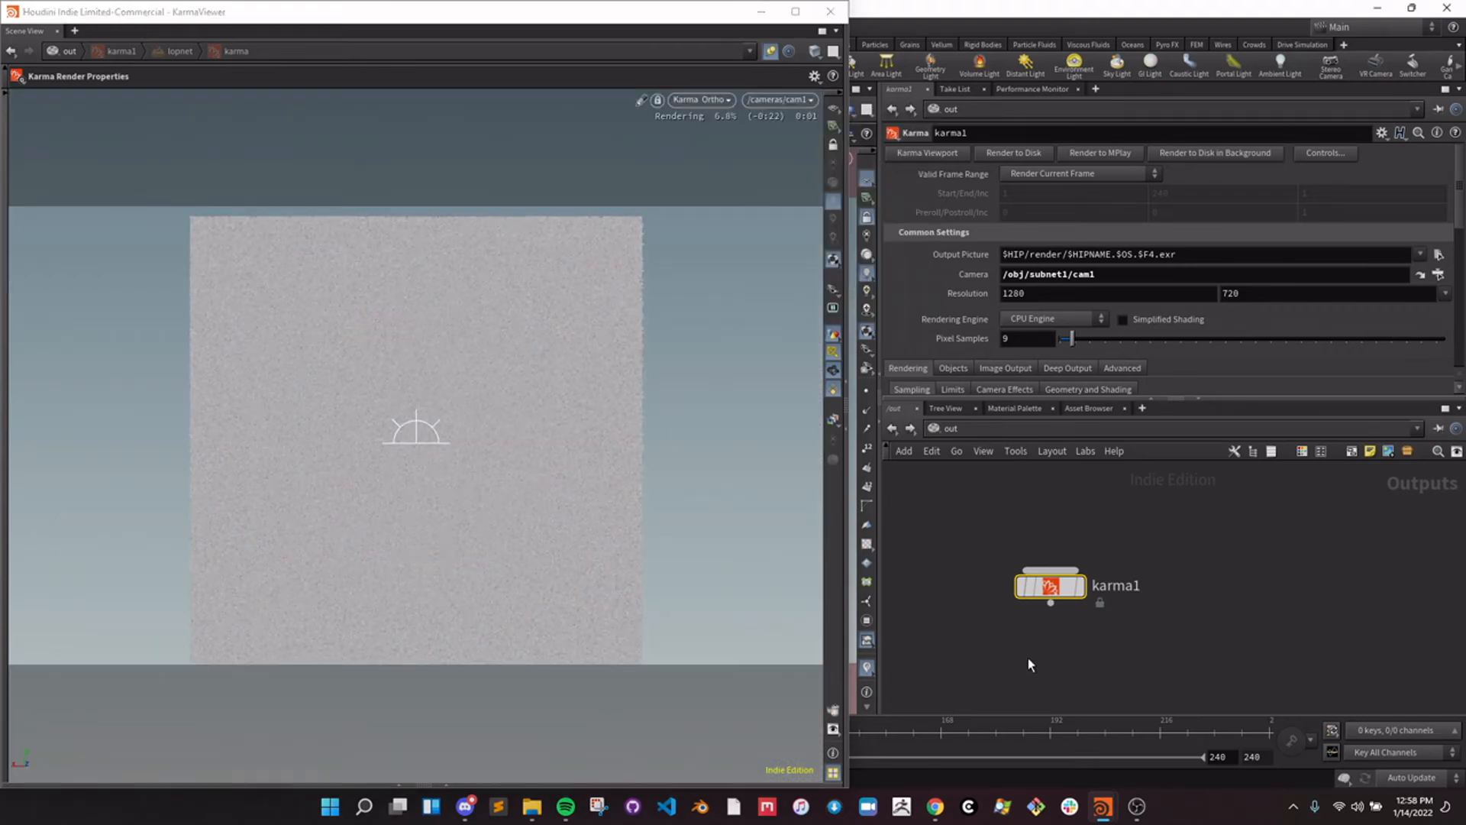
Set the light exposure of the environment light inside the subnetwork to 1.
click(941, 429)
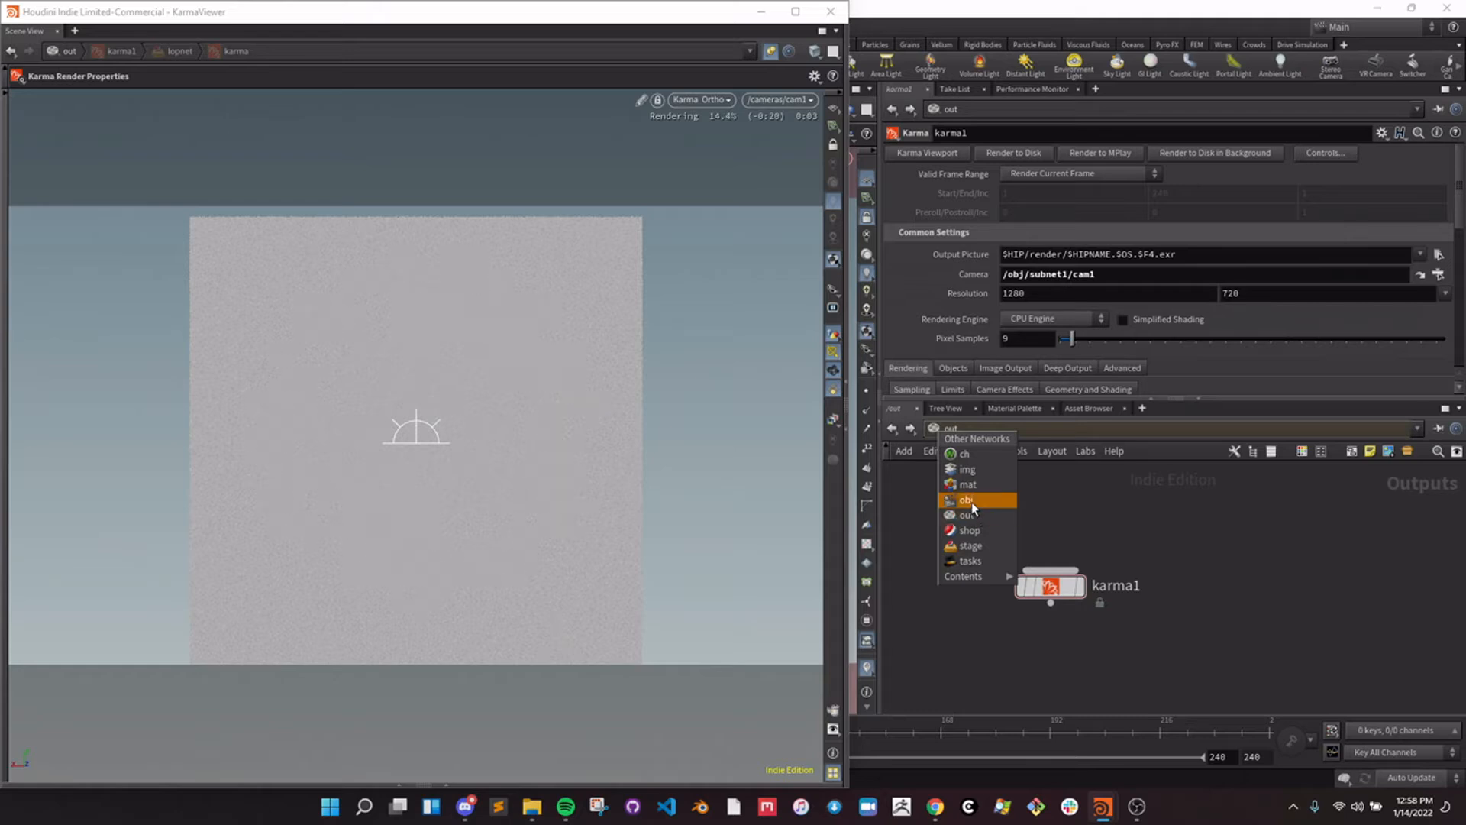
click(971, 501)
double_click(1045, 558)
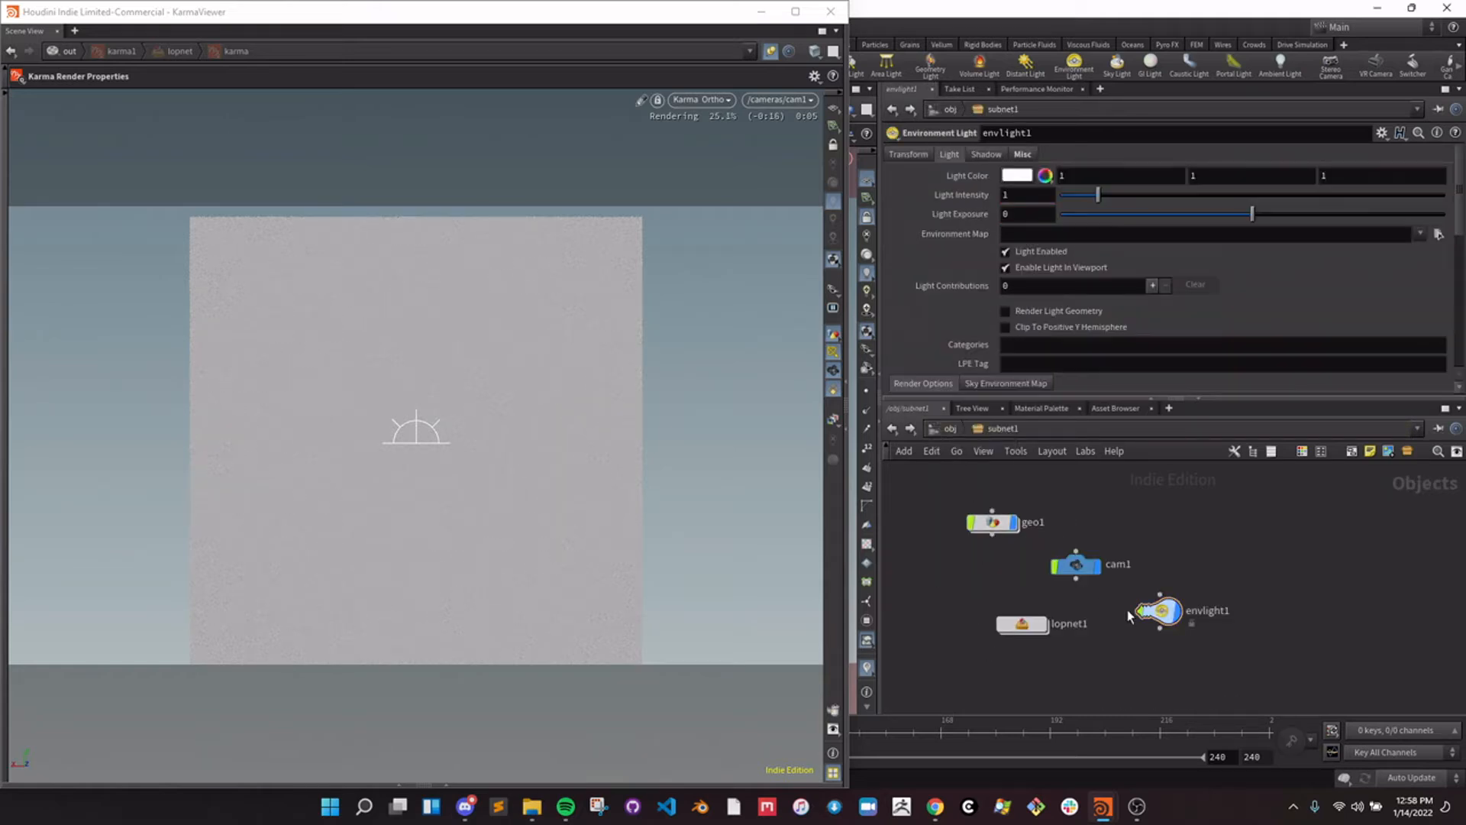
click(1168, 608)
mouse_move(1271, 219)
mouse_down()
mouse_move(1300, 215)
mouse_move(1269, 215)
mouse_up()
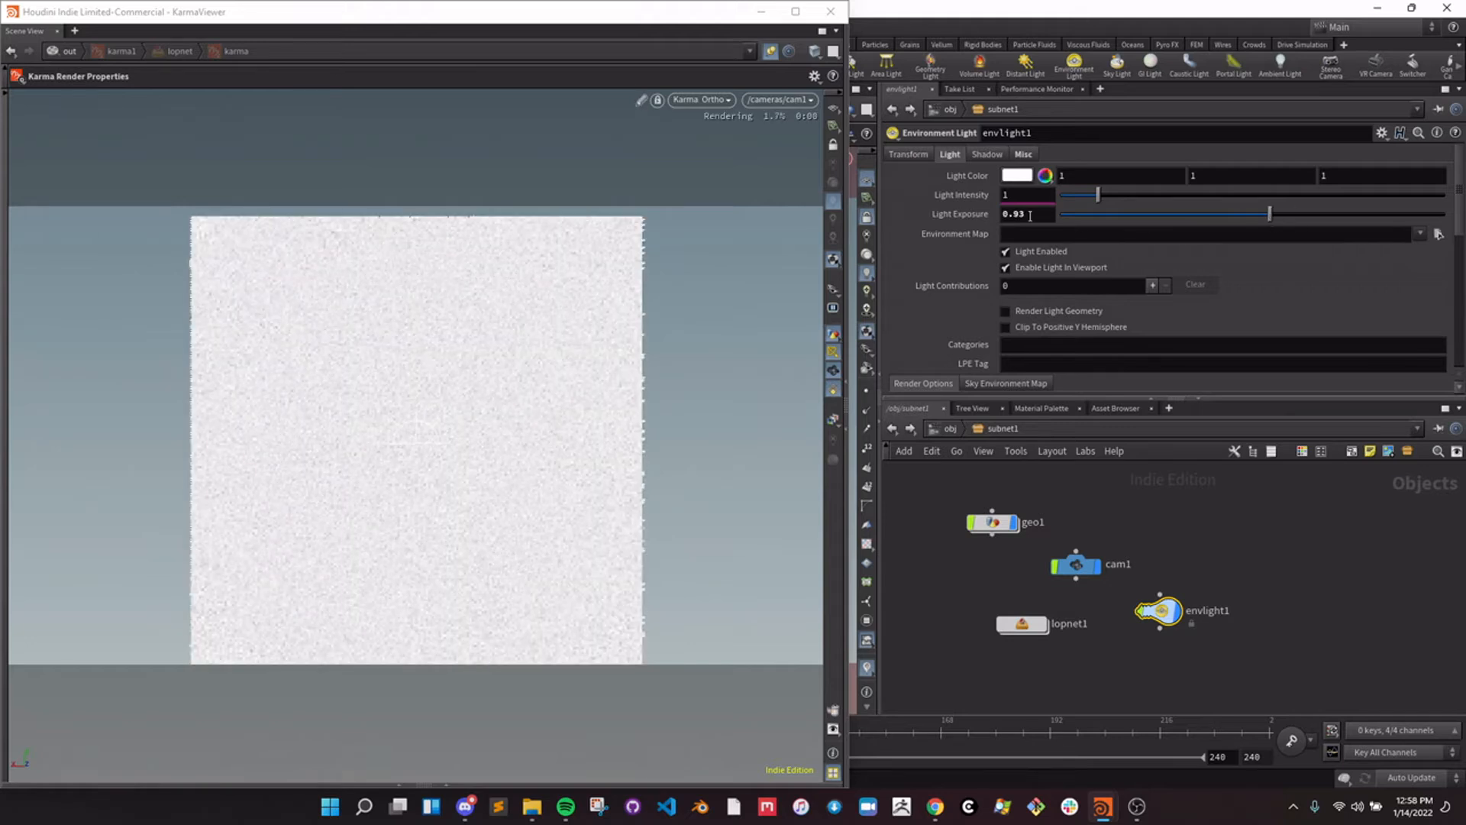
click(1025, 214)
key(Return)
click(969, 566)
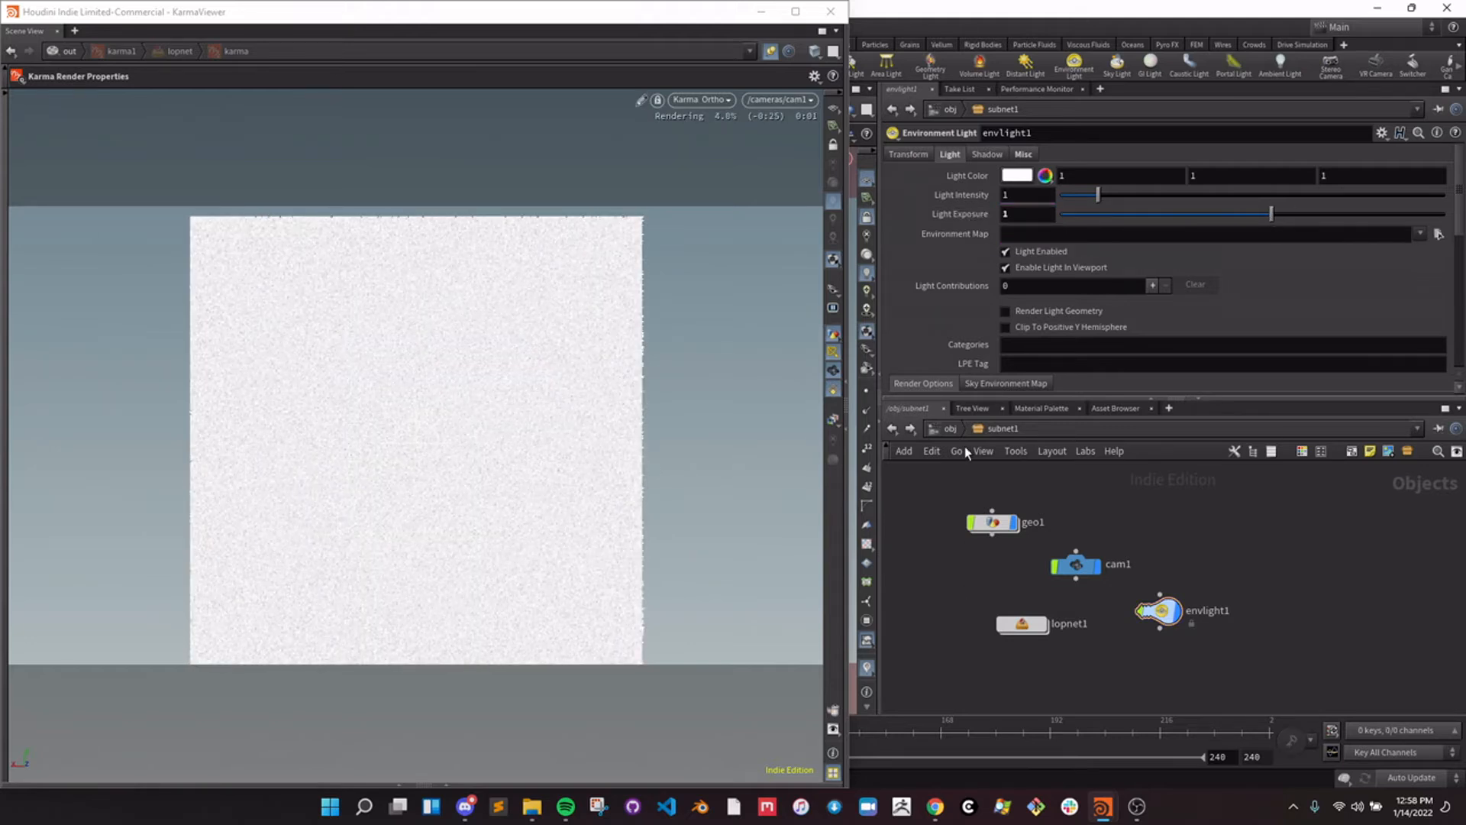
Move the subnetwork node aside in the object network and add an Environment Light next to it.
click(951, 427)
drag(1041, 560, 1183, 587)
key(Tab)
key(Escape)
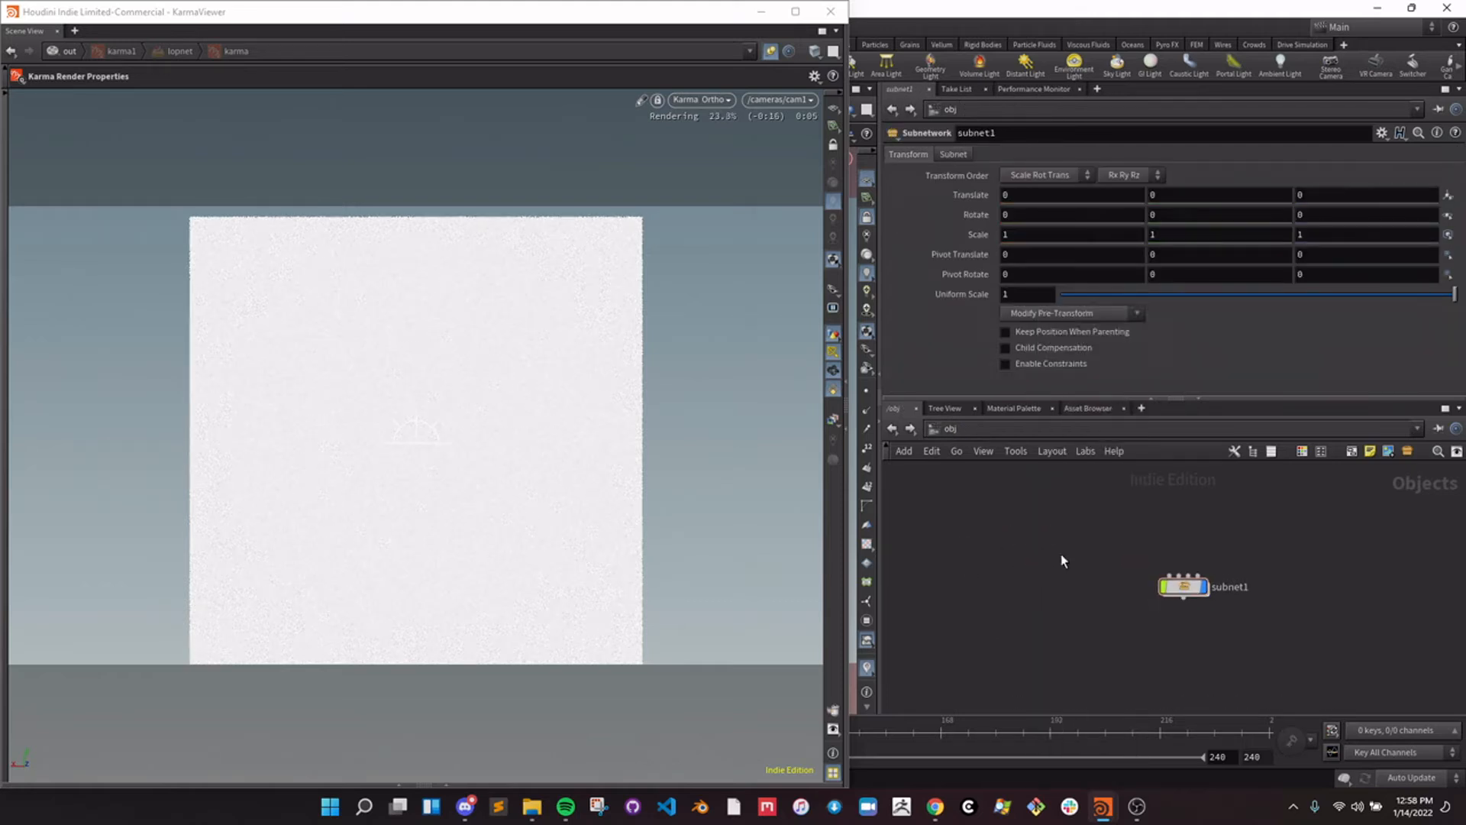
key(Tab)
text(env)
key(Return)
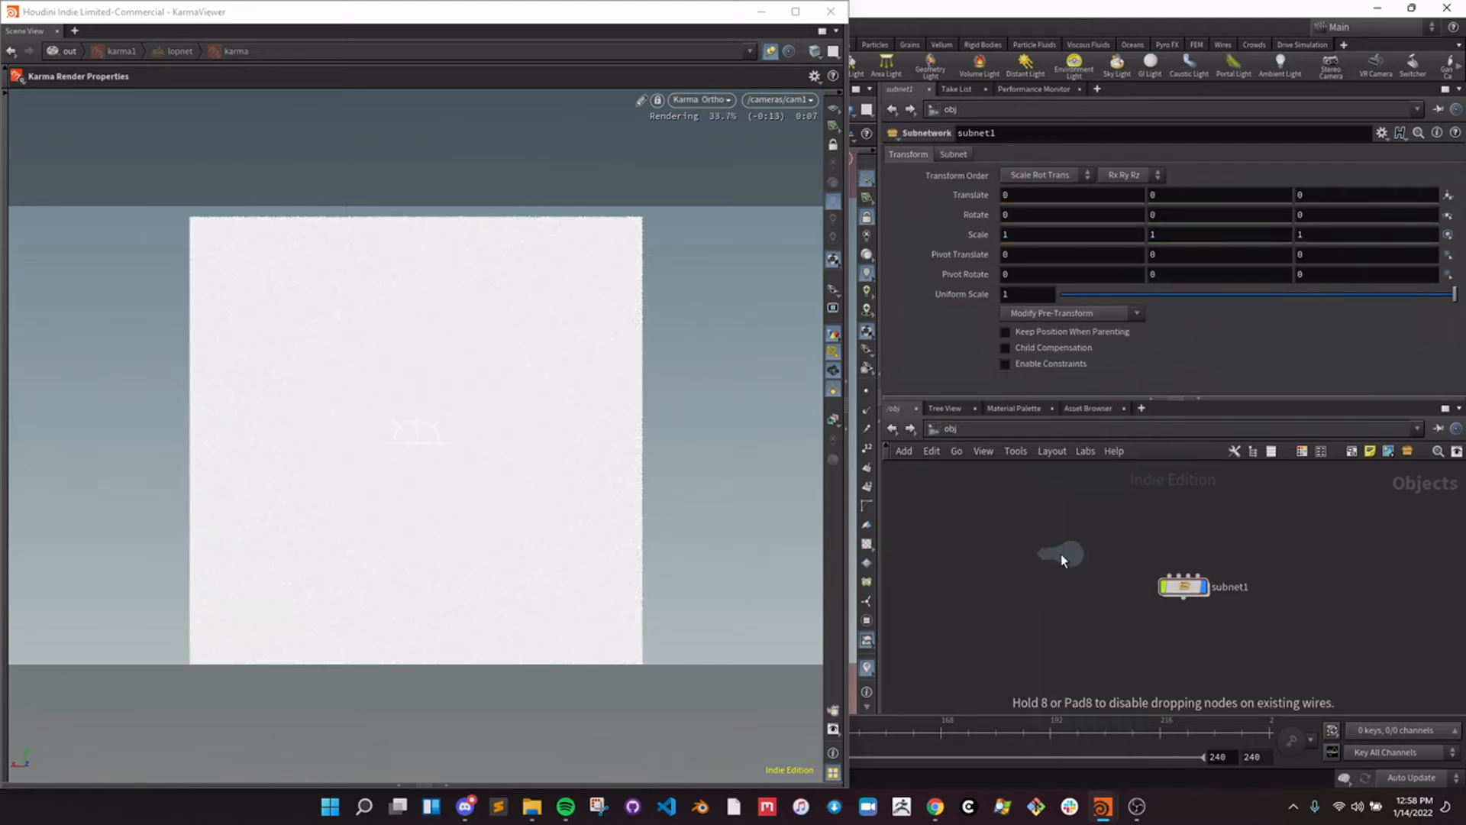
click(1061, 553)
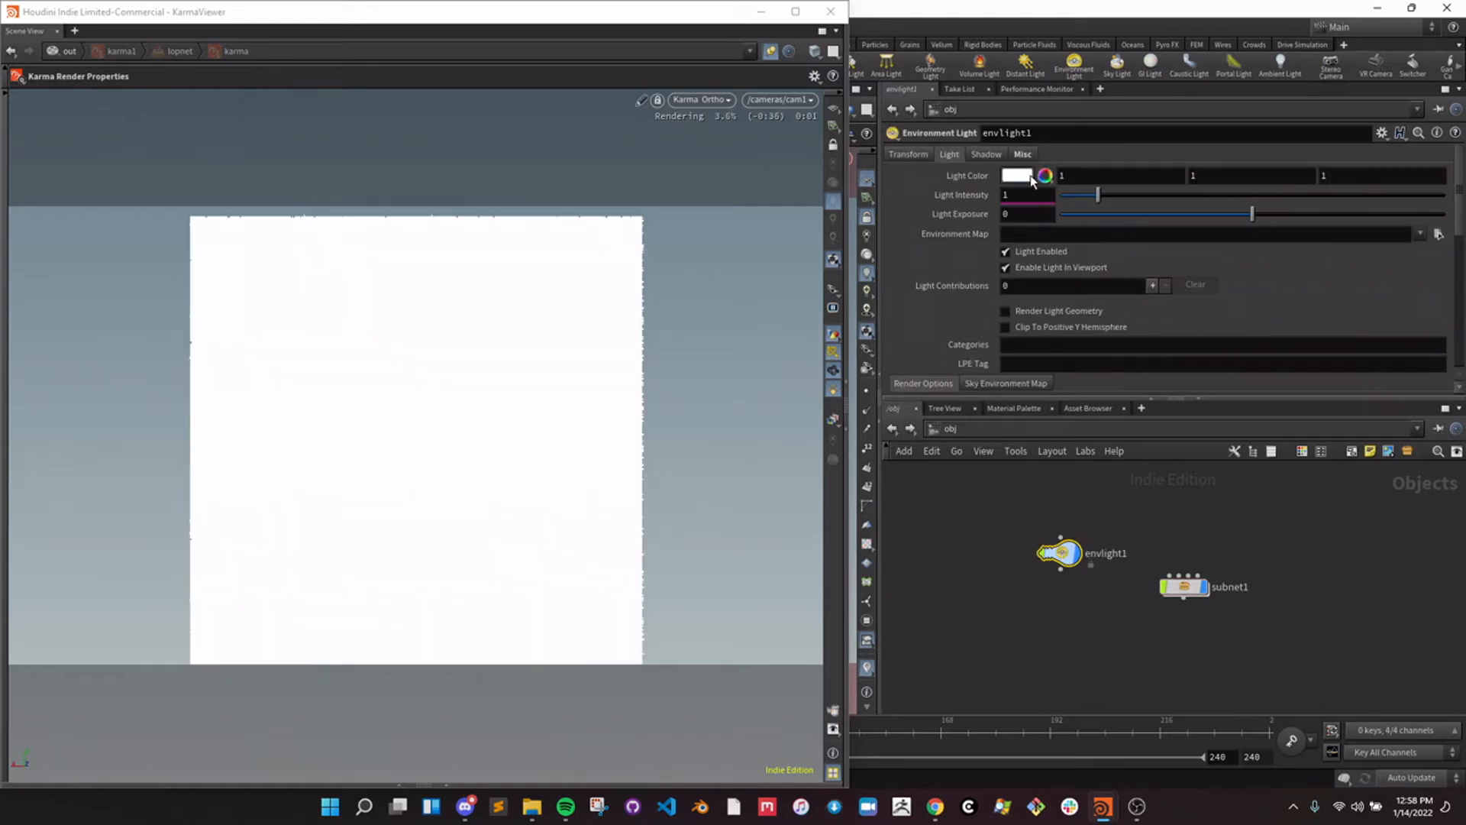
Set the object-level environment light's color to blue and raise its light exposure.
click(1045, 176)
click(1143, 76)
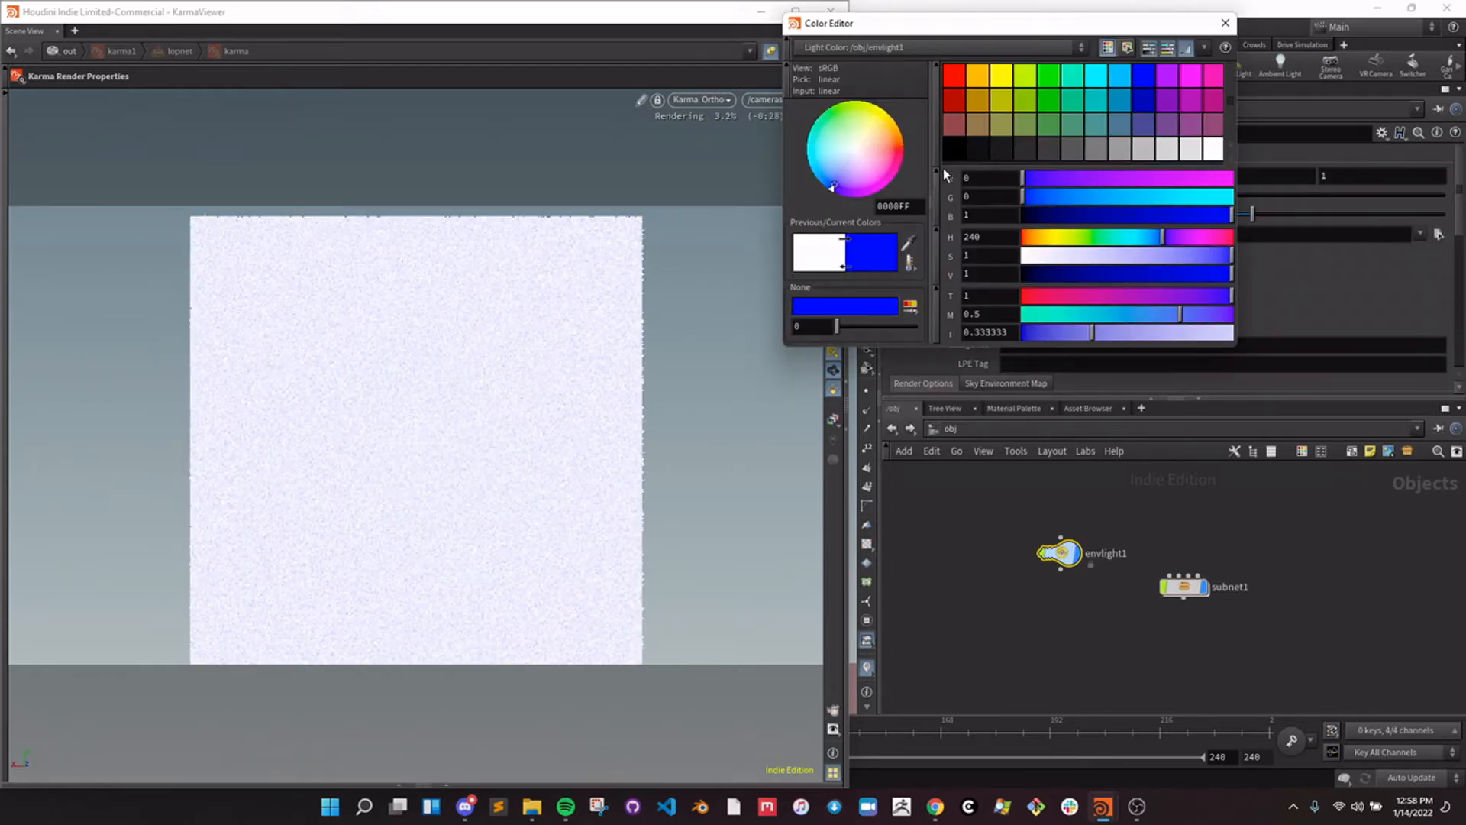
click(1226, 23)
drag(1252, 215, 1363, 213)
Try magenta as the environment light's color and settle on pure green (0, 1, 0).
click(1017, 176)
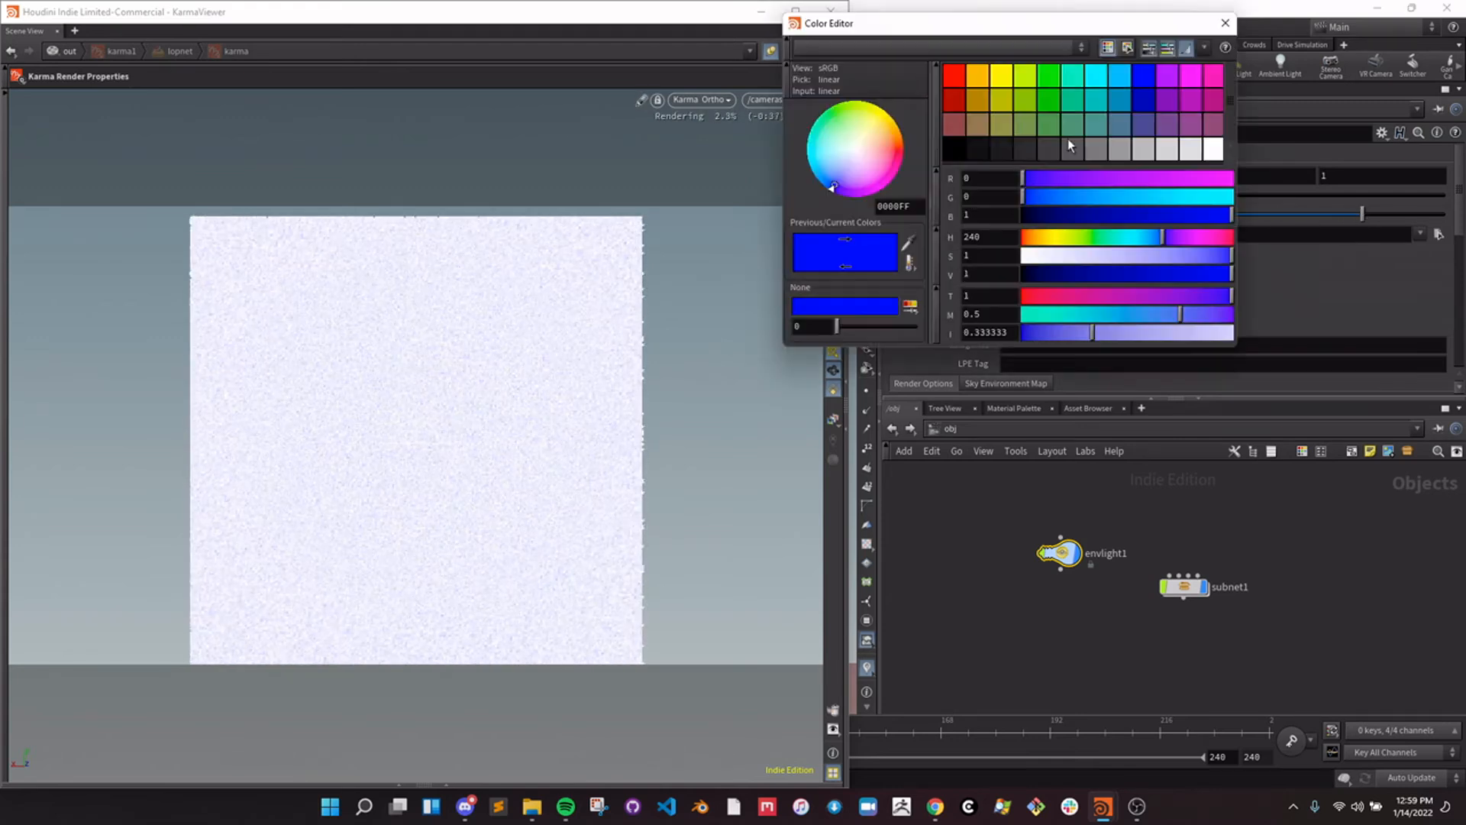
click(1175, 77)
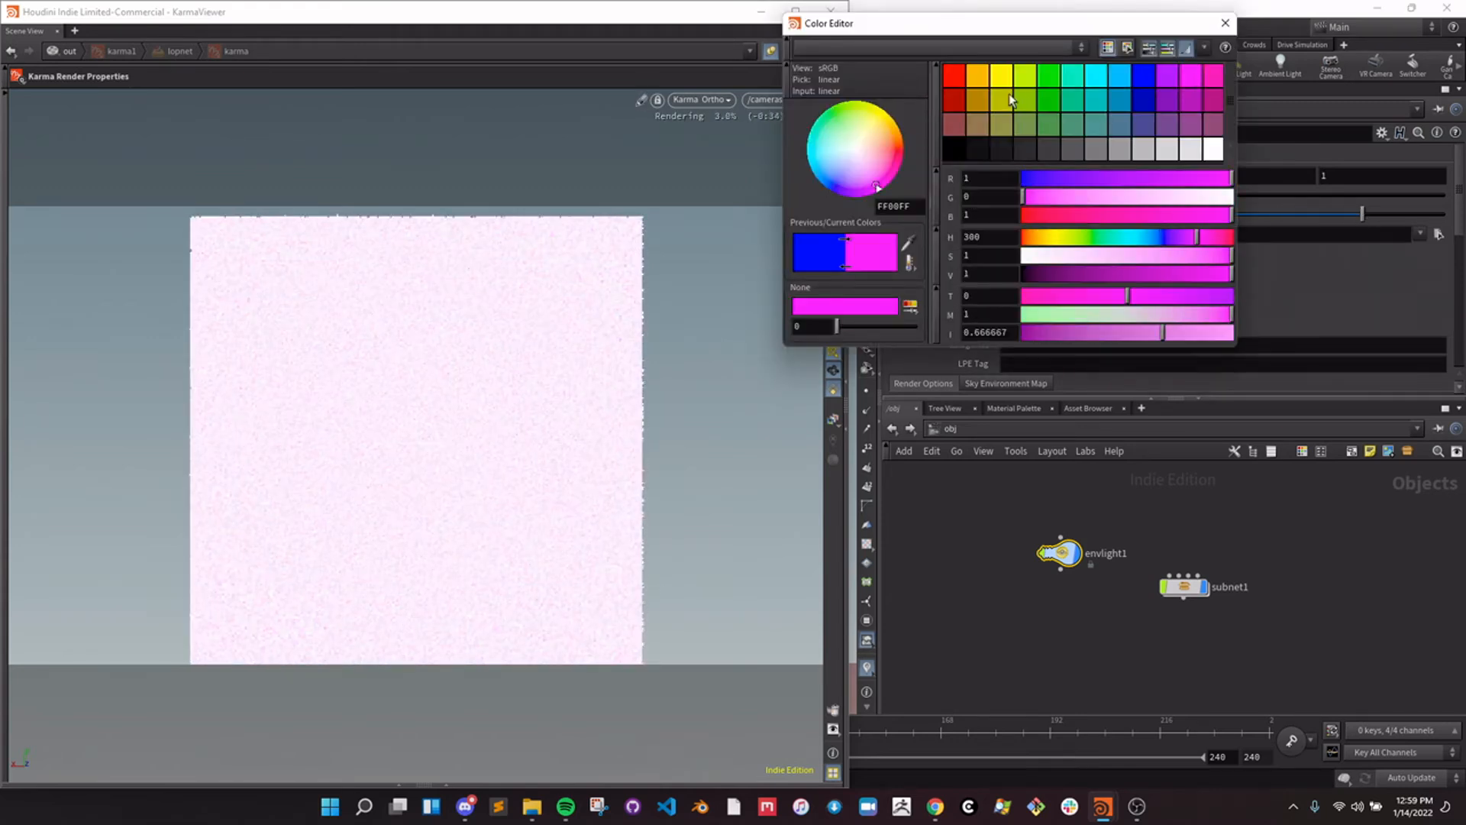
click(1028, 76)
click(1043, 77)
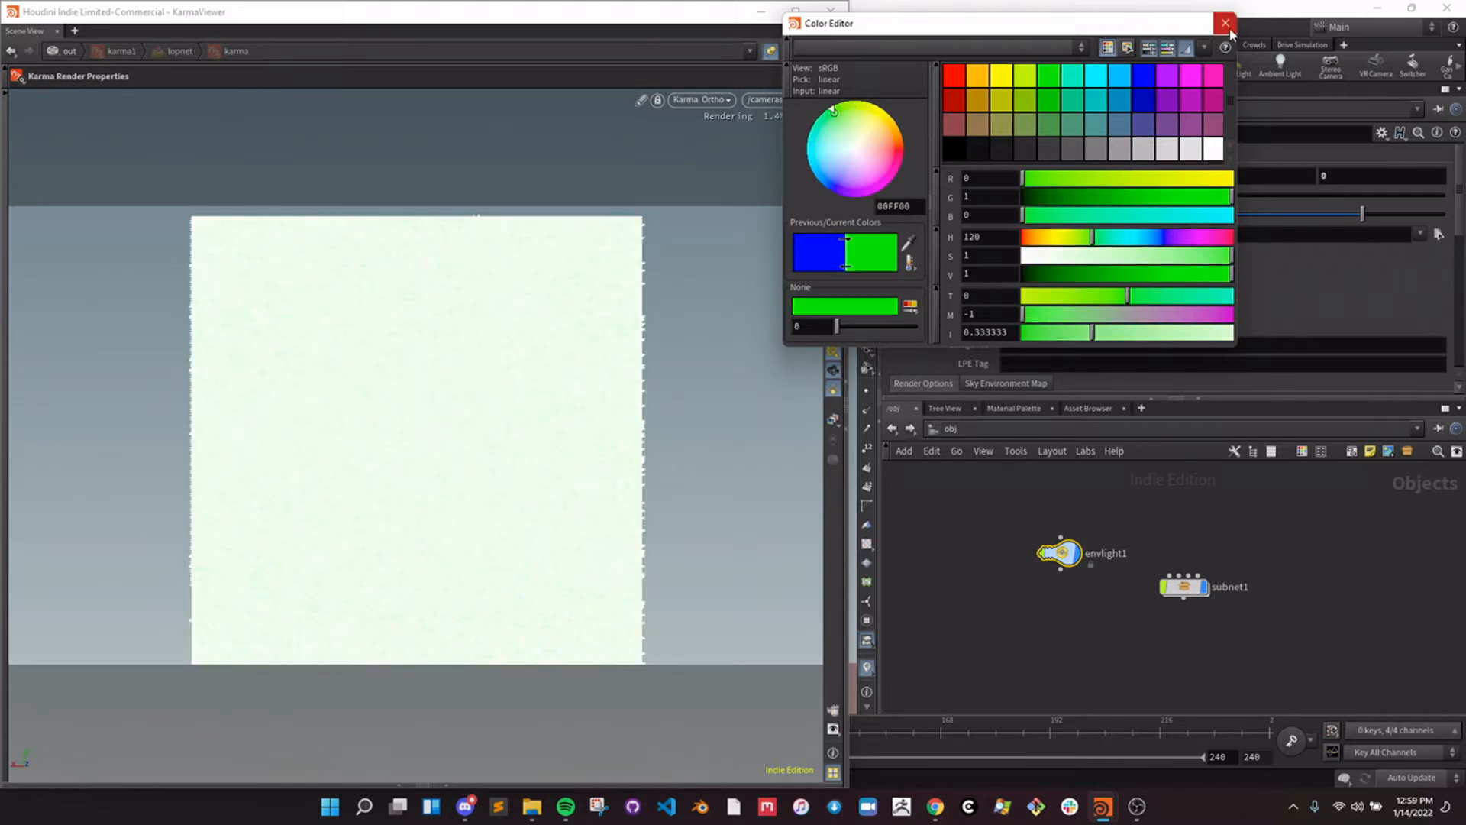
click(1226, 23)
Inside subnet1, set the light mask of the geo1 object to /obj/subnet1/*.
double_click(1184, 586)
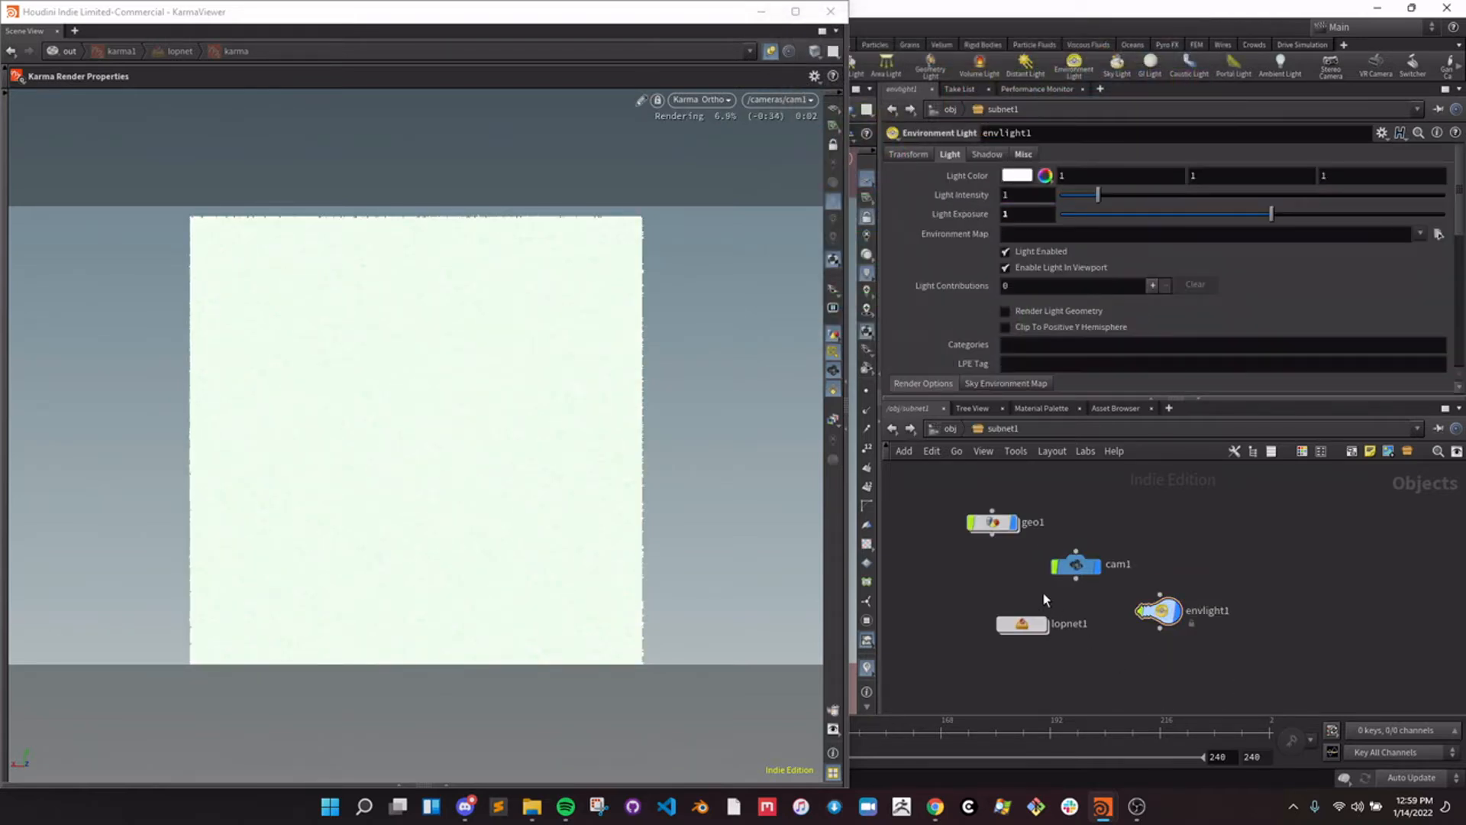
mouse_move(992, 520)
click(1002, 525)
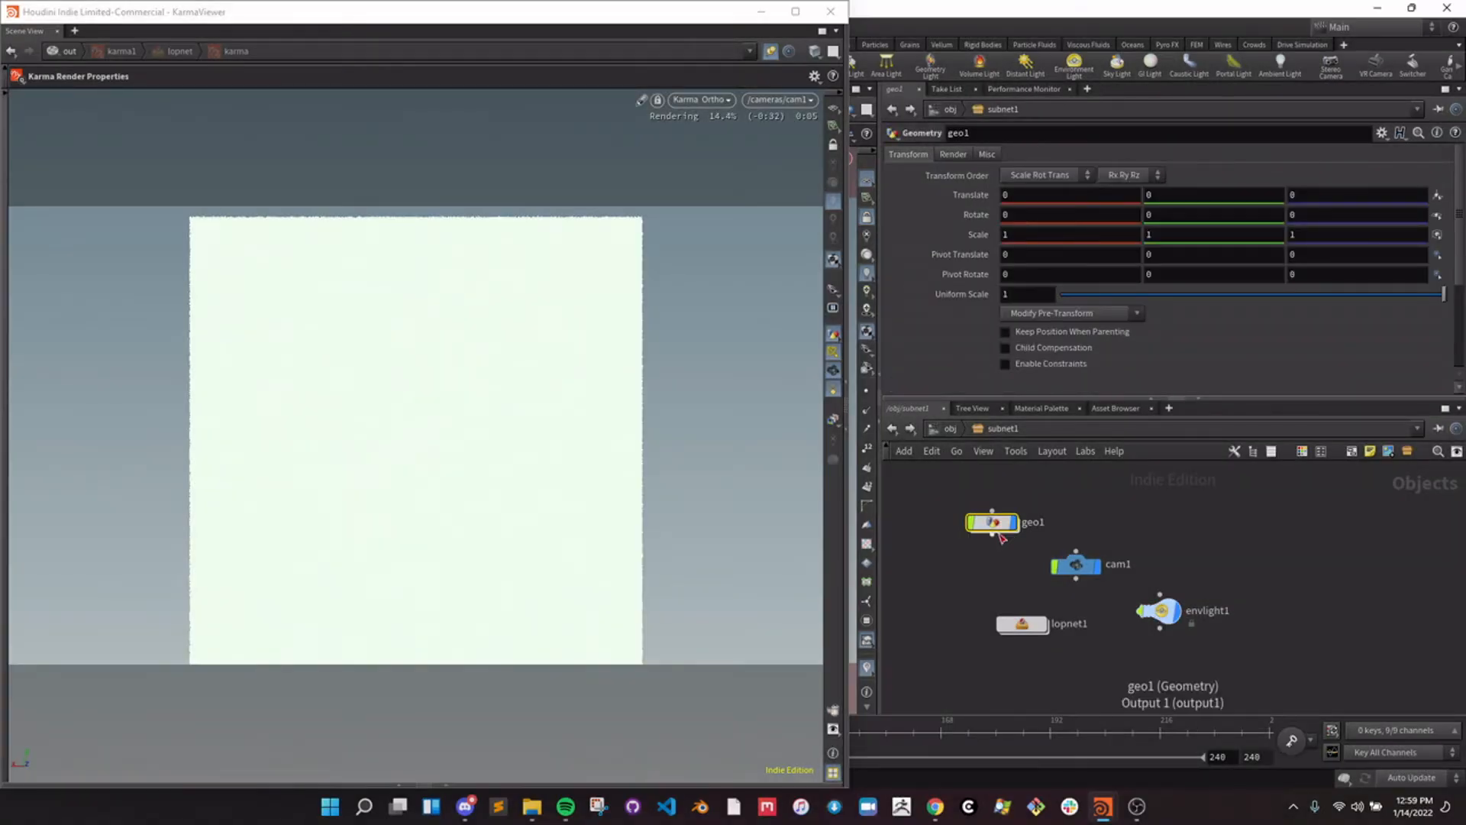
click(954, 155)
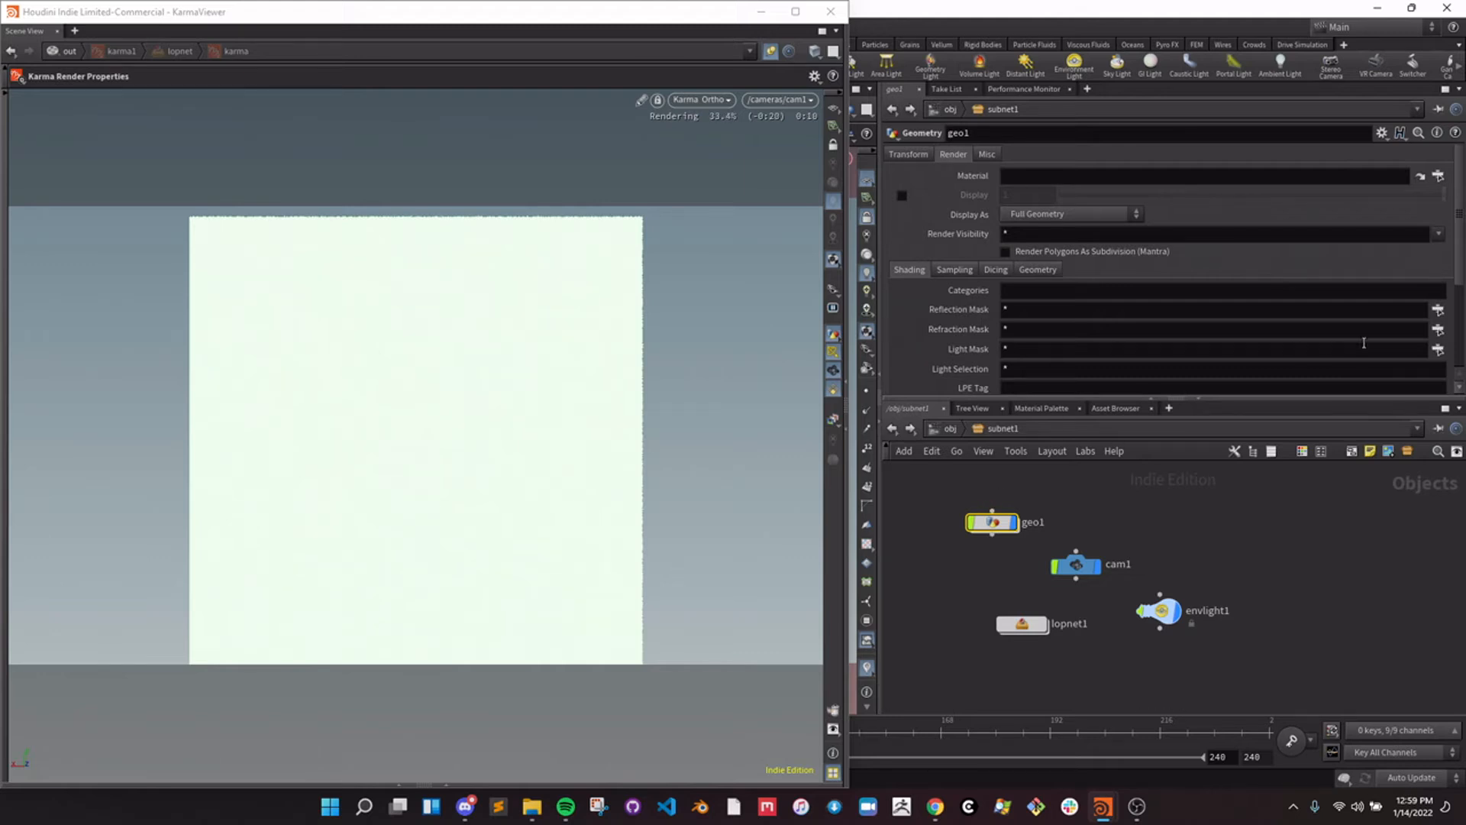
click(1122, 346)
text(/obj)
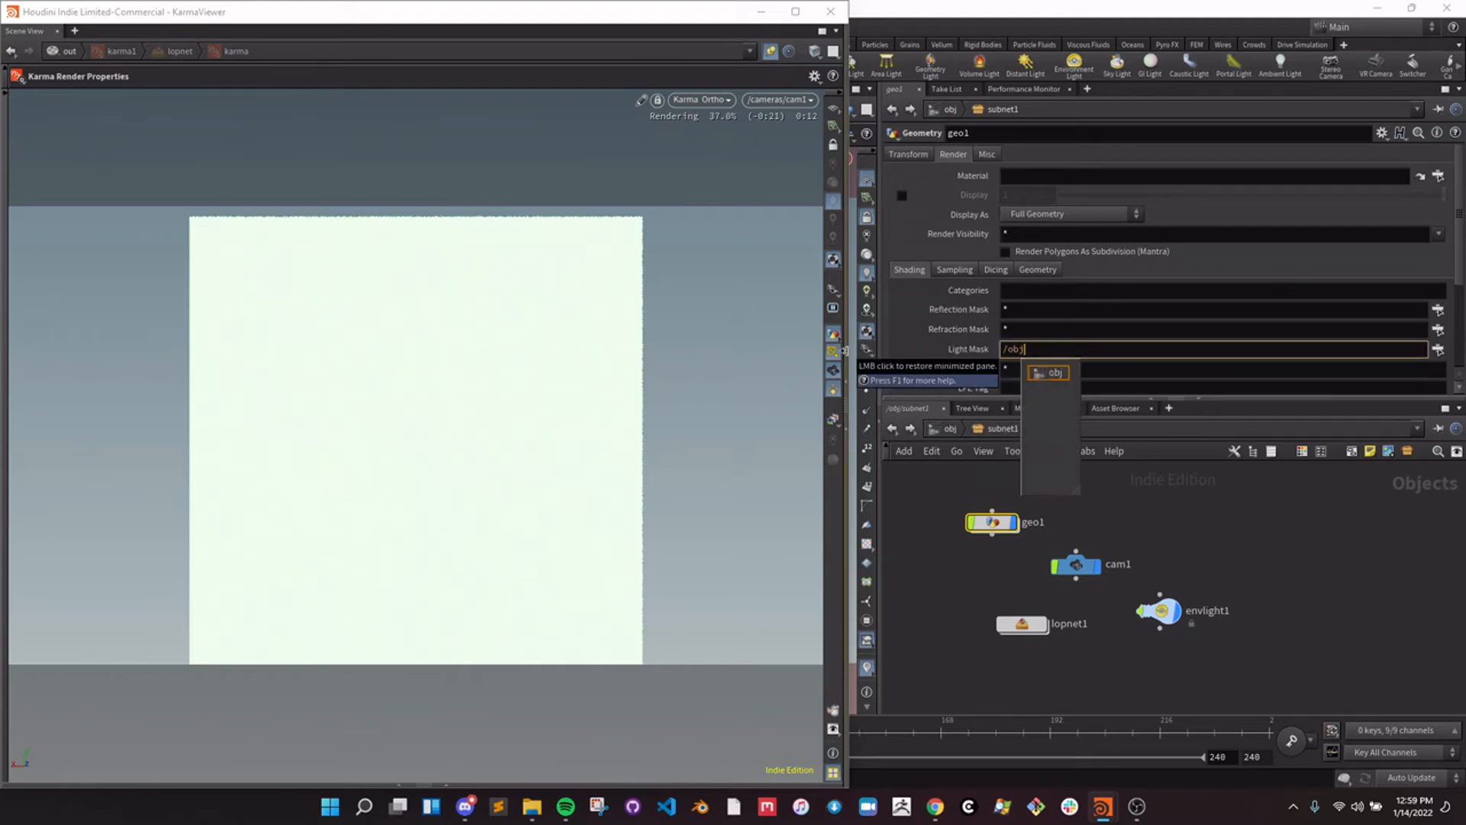
text(/suybnet)
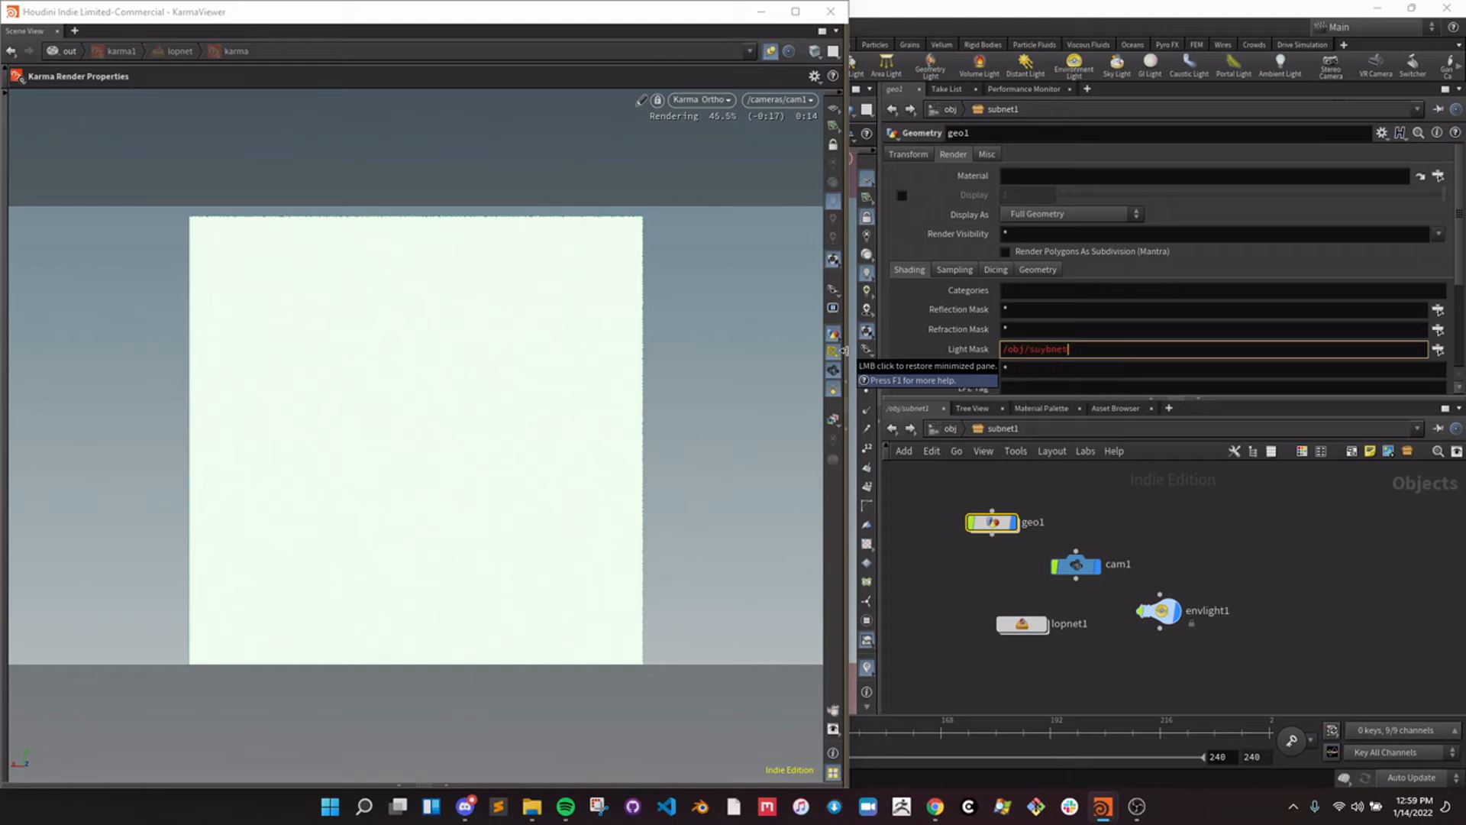
key(BackSpace)
key(BackSpace)
key(BackSpace)
key(BackSpace)
key(BackSpace)
text(bnet1/)
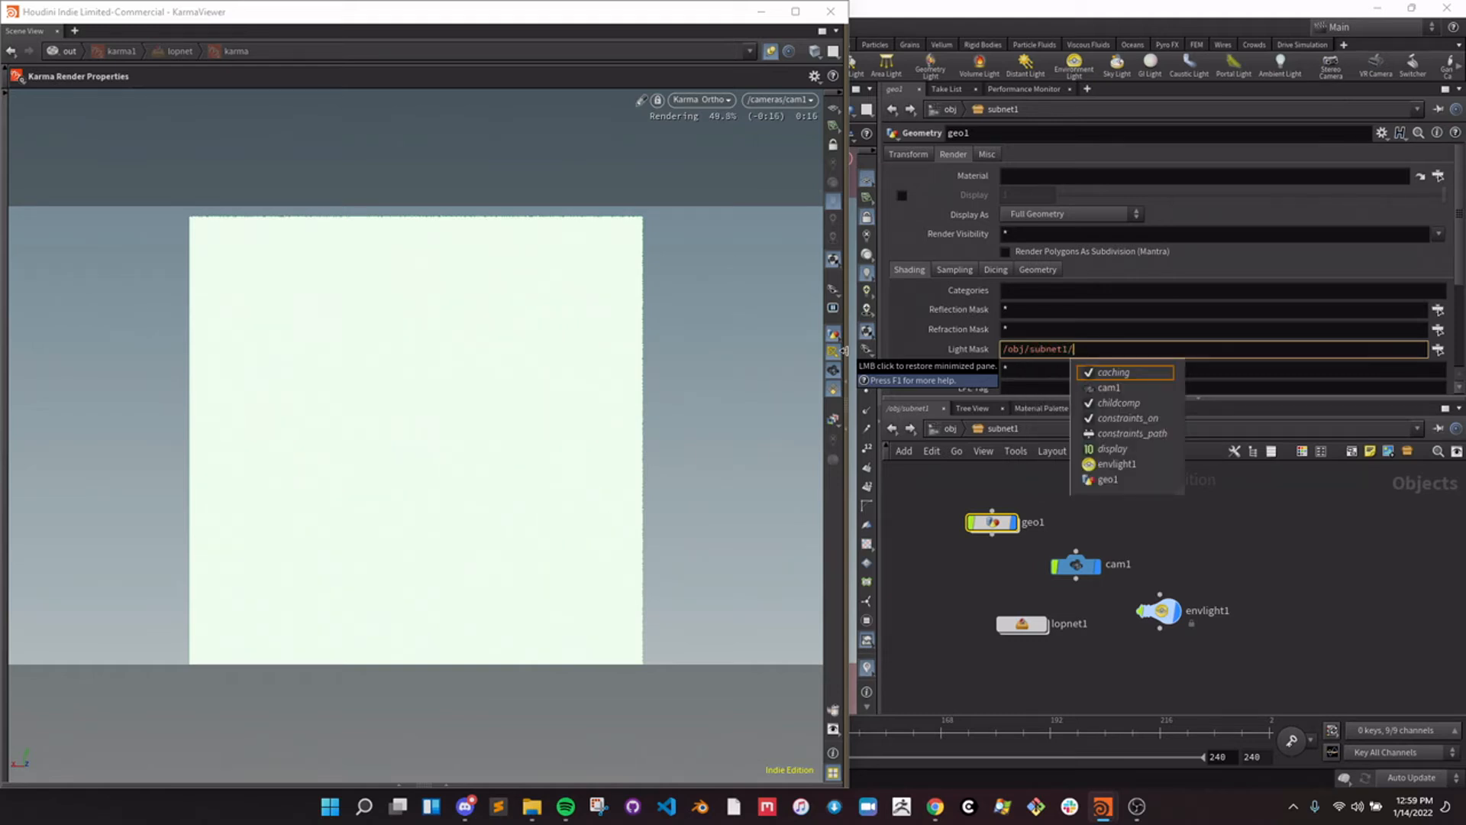
text(*)
key(Return)
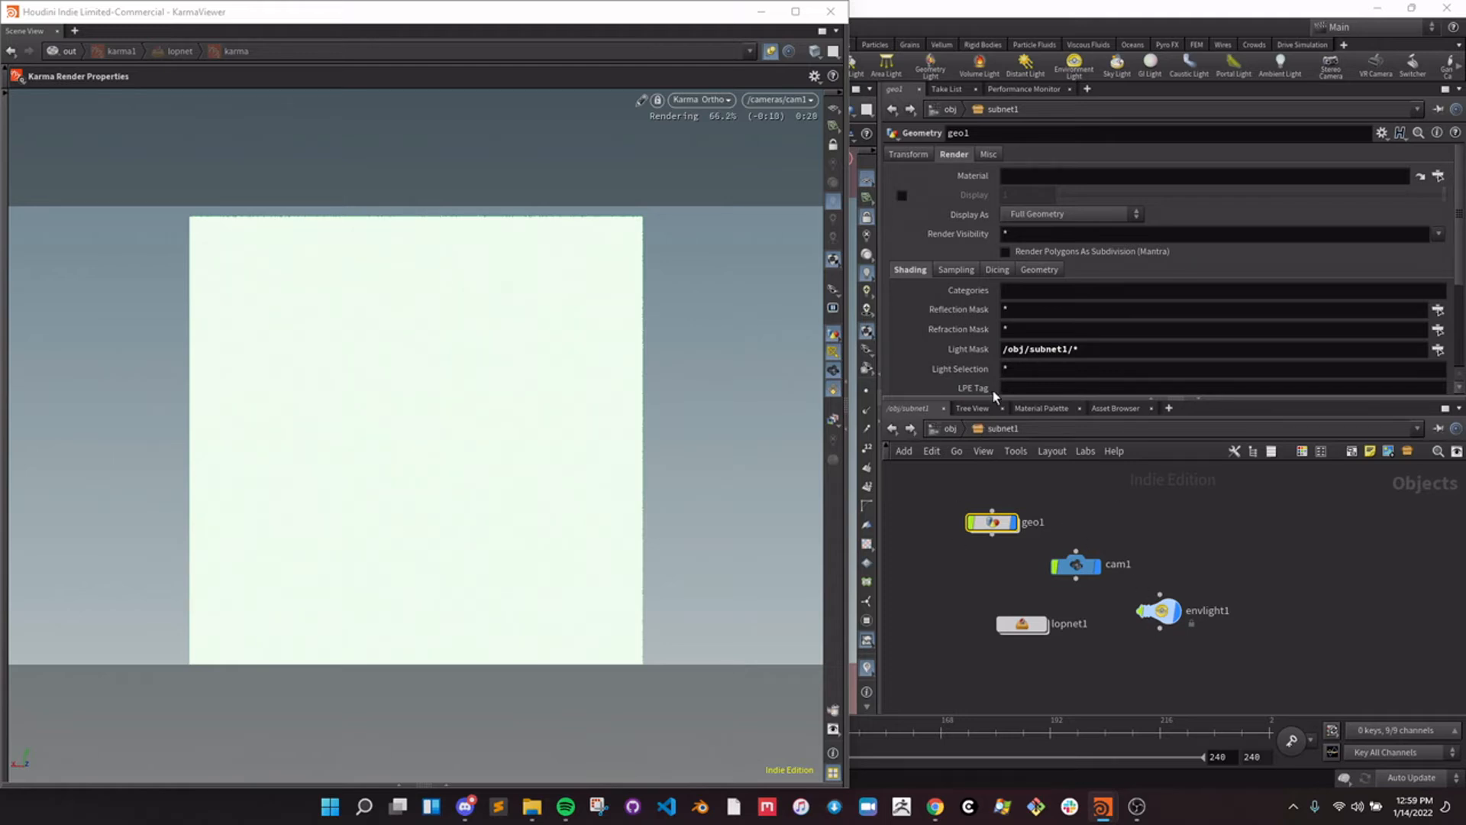
drag(996, 519, 985, 520)
Return to the object network and set the green environment light's exposure to 5.59.
click(949, 432)
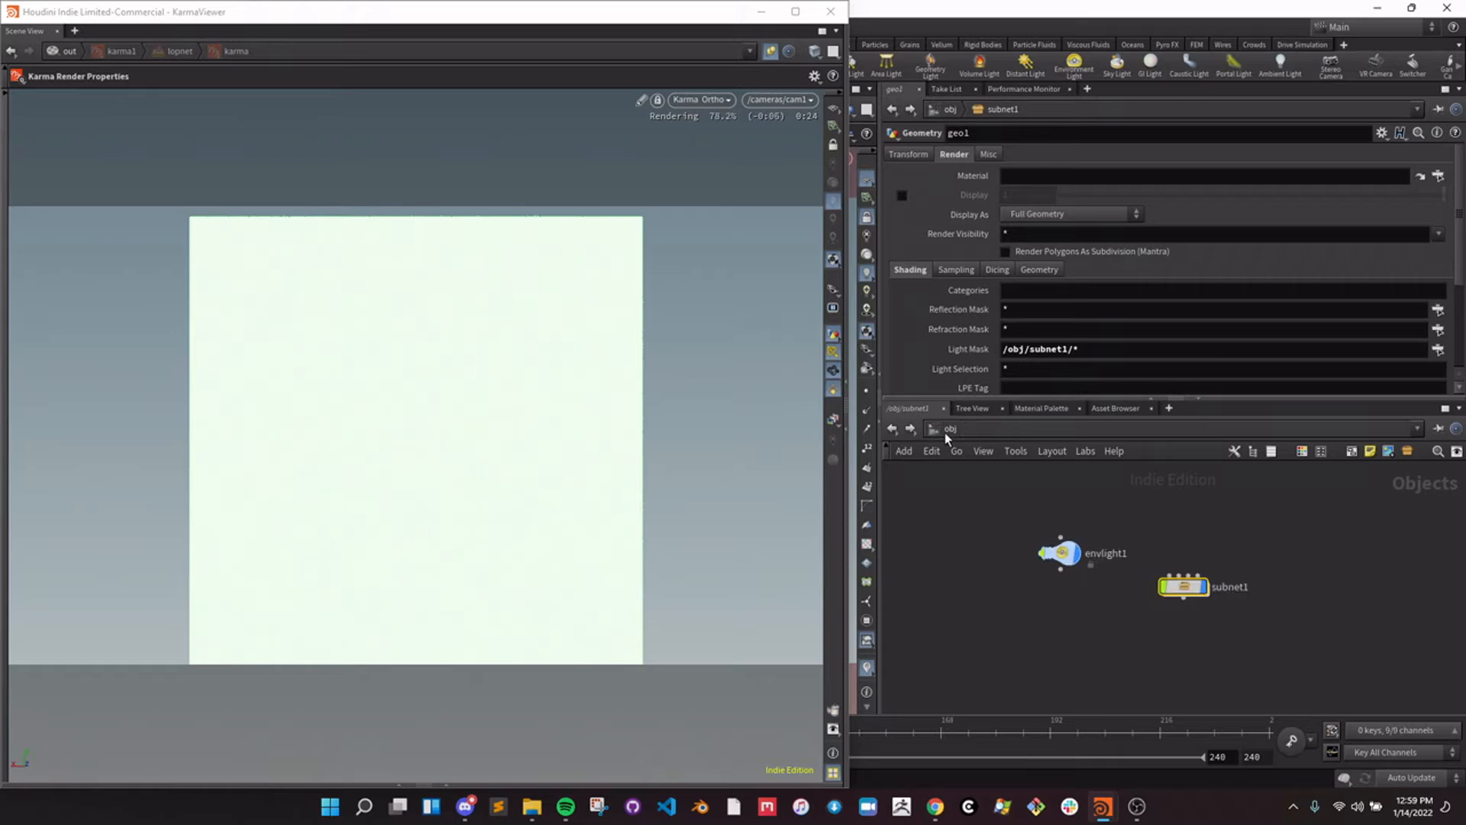
click(1061, 551)
click(950, 154)
drag(1219, 212, 1334, 217)
click(1237, 655)
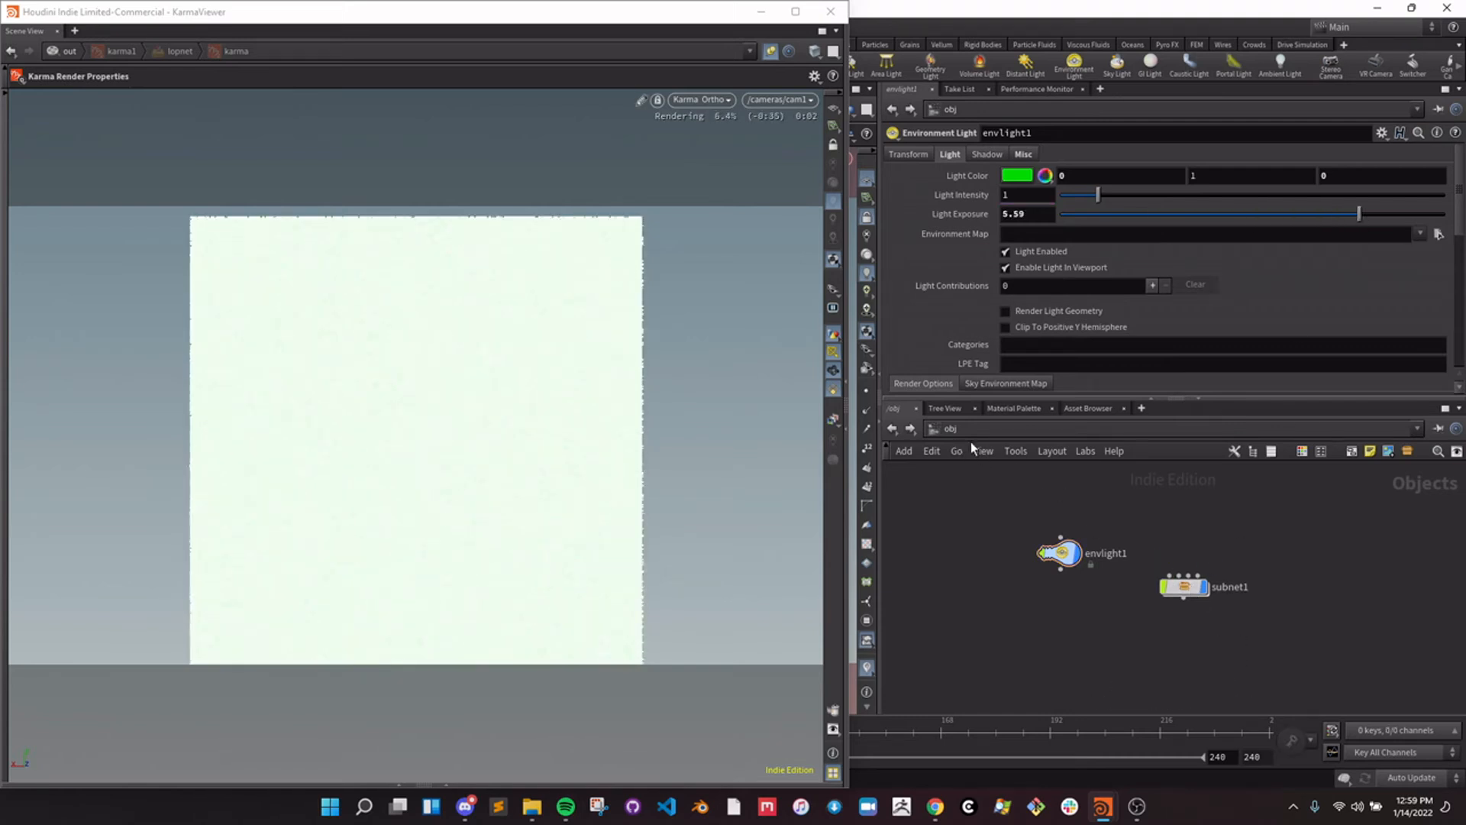
double_click(1185, 586)
middle_drag(1014, 602, 1063, 599)
key(u)
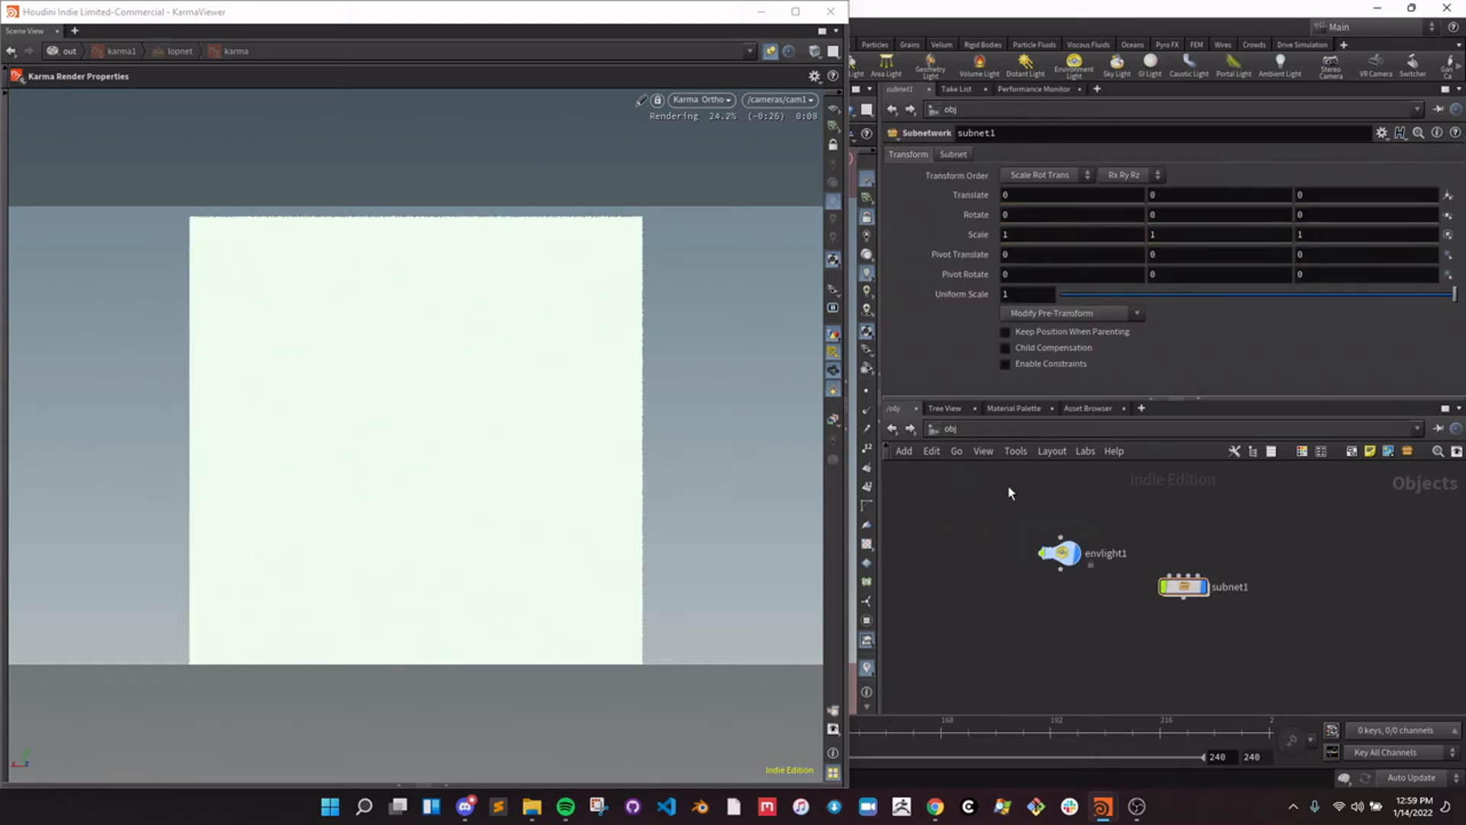
In the output network, set the candidate lights of the karma1 render node to /obj/subnet1/*.
key(n)
click(1111, 661)
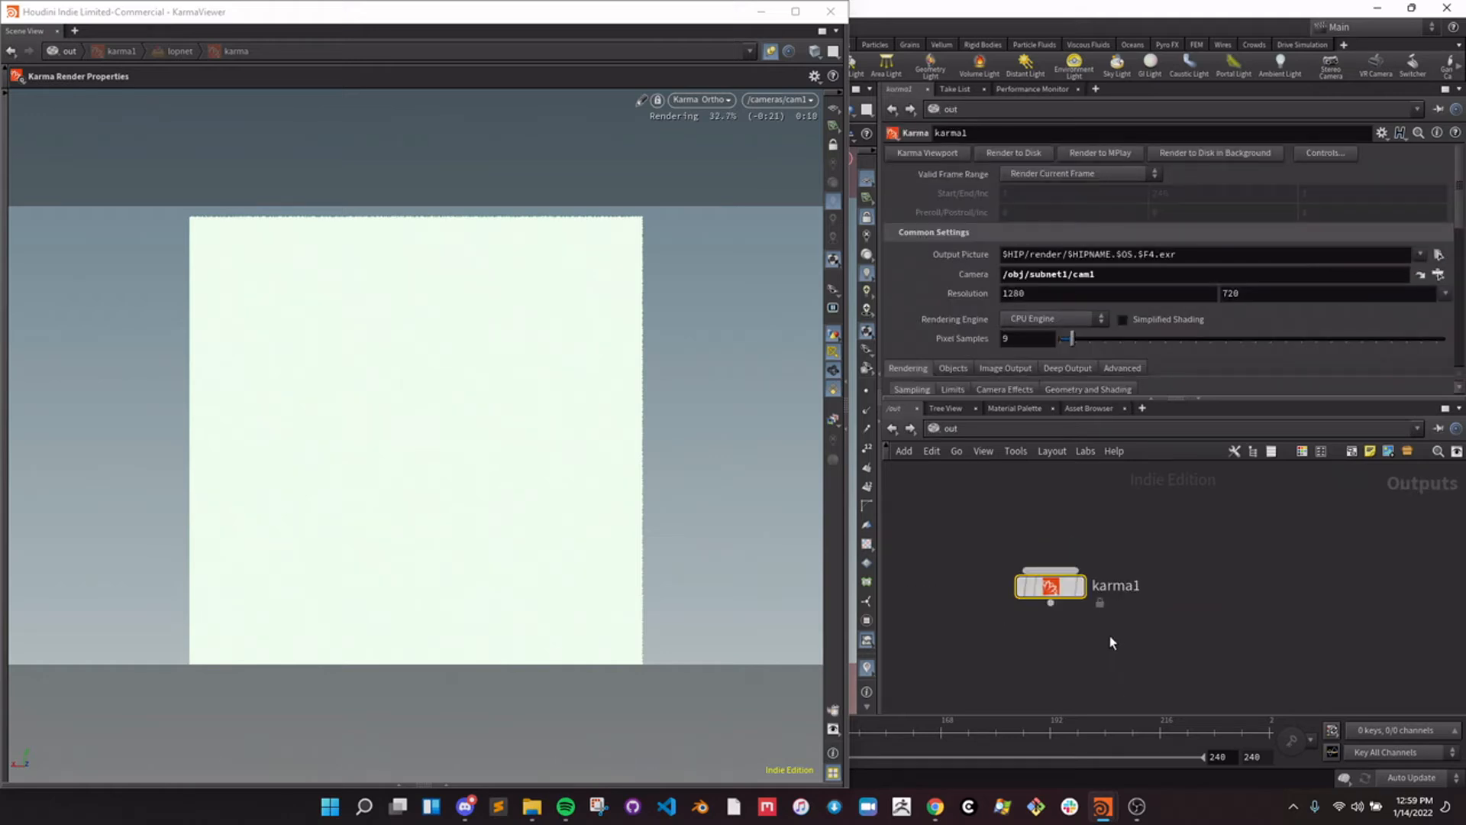
scroll(1024, 318, down, 4)
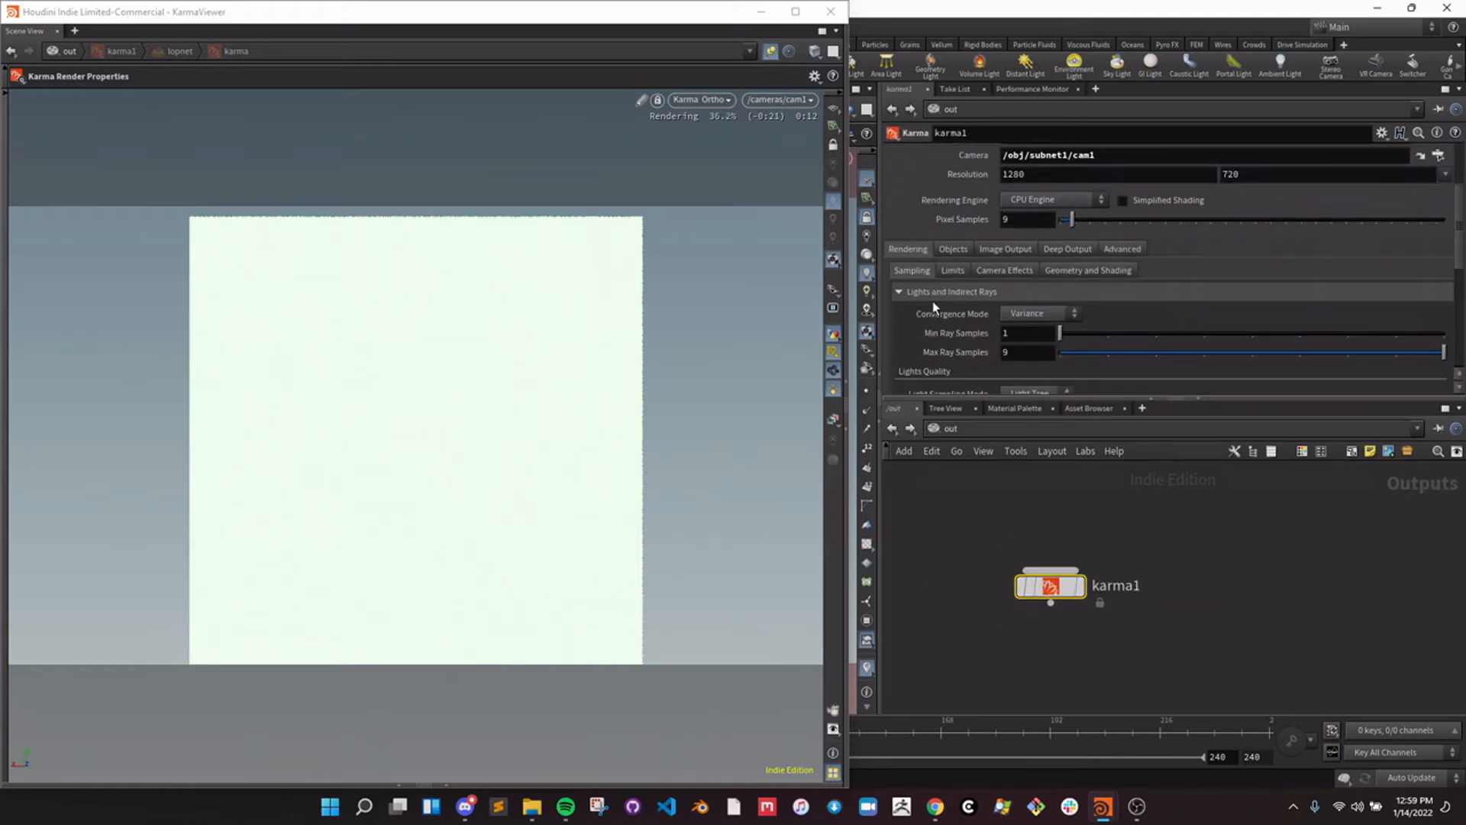
click(952, 249)
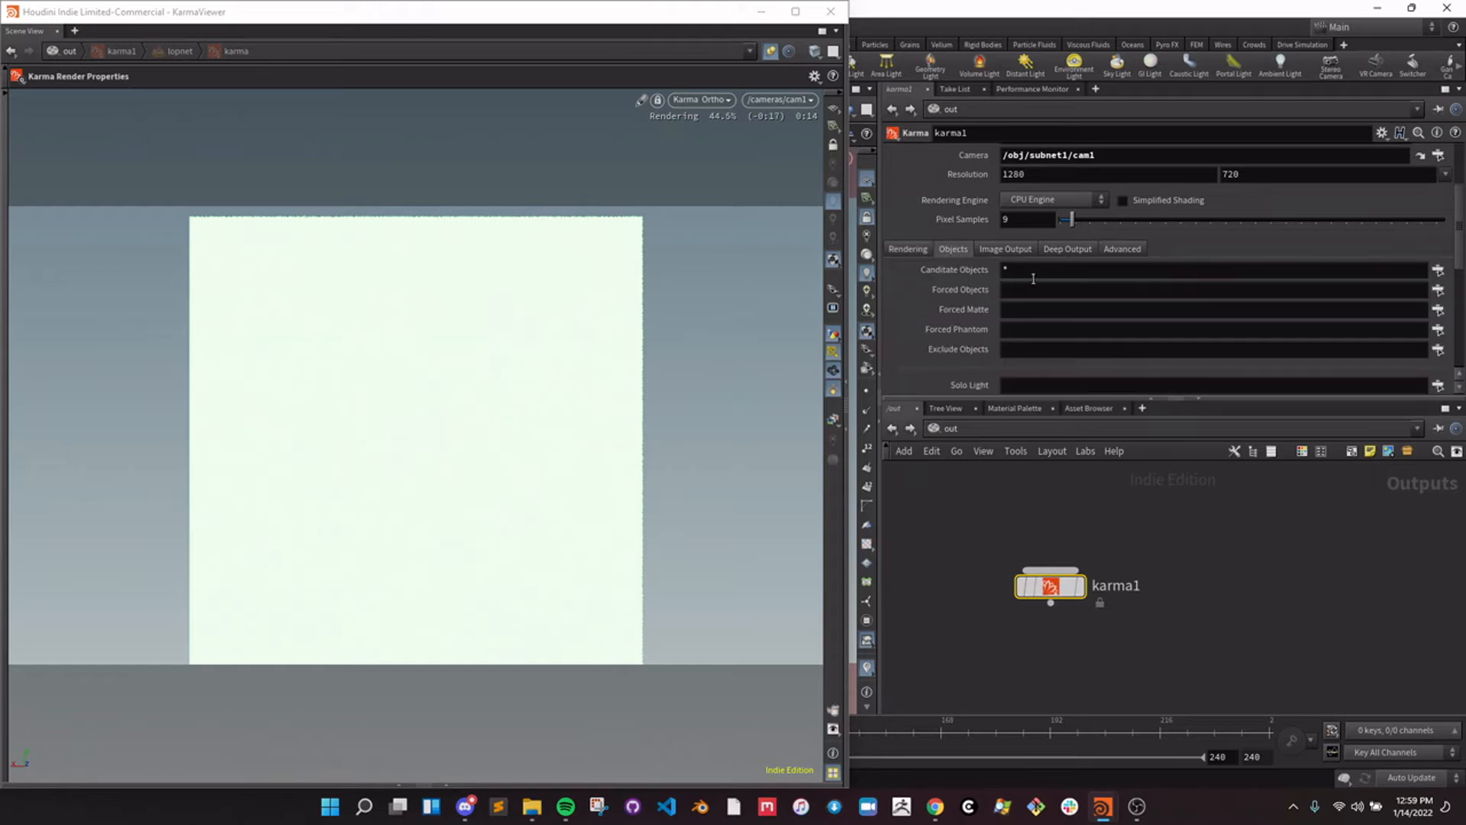
scroll(1014, 301, down, 1)
scroll(1008, 306, down, 1)
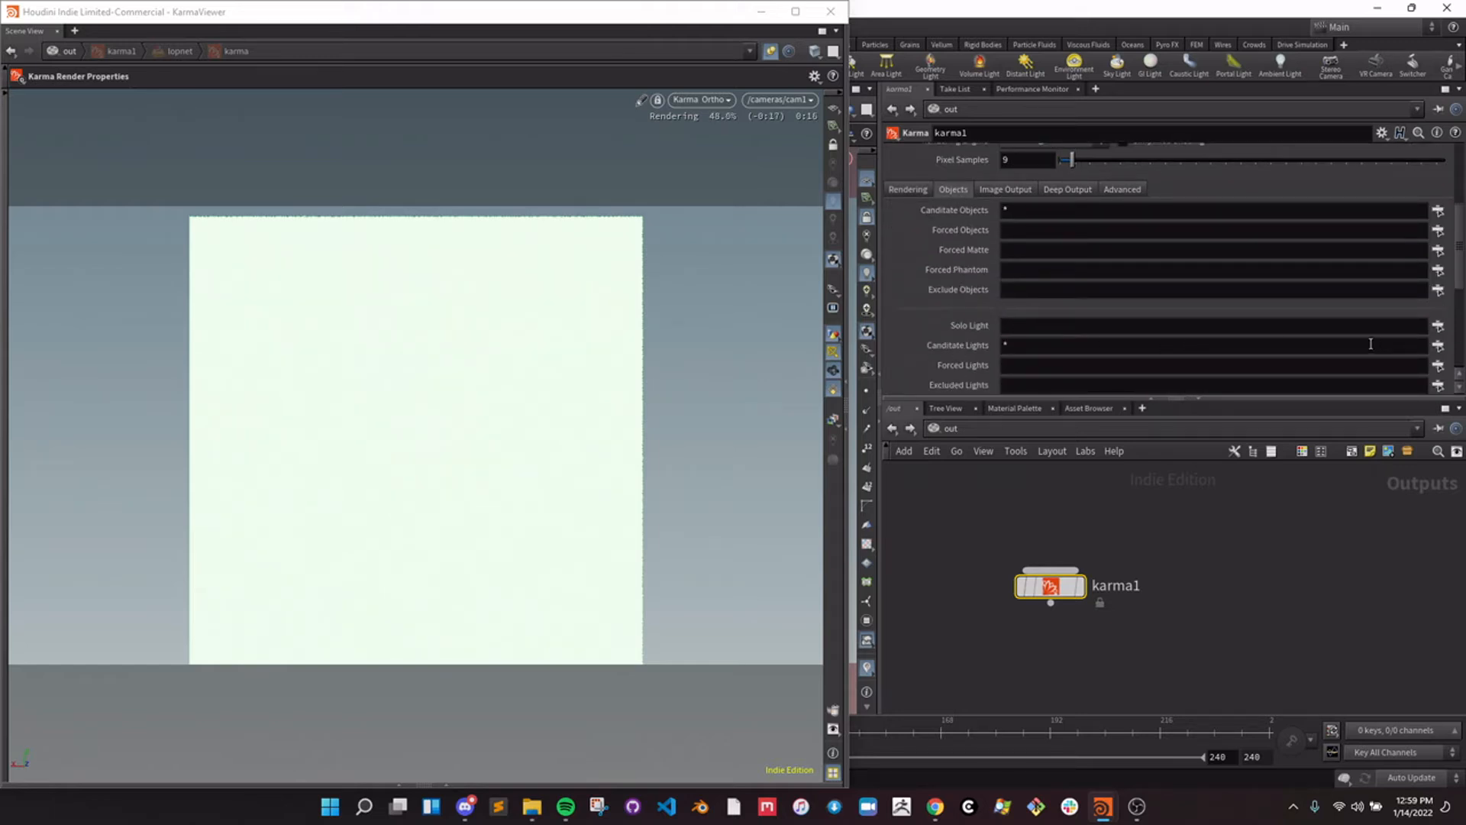
drag(957, 330, 955, 332)
text(/)
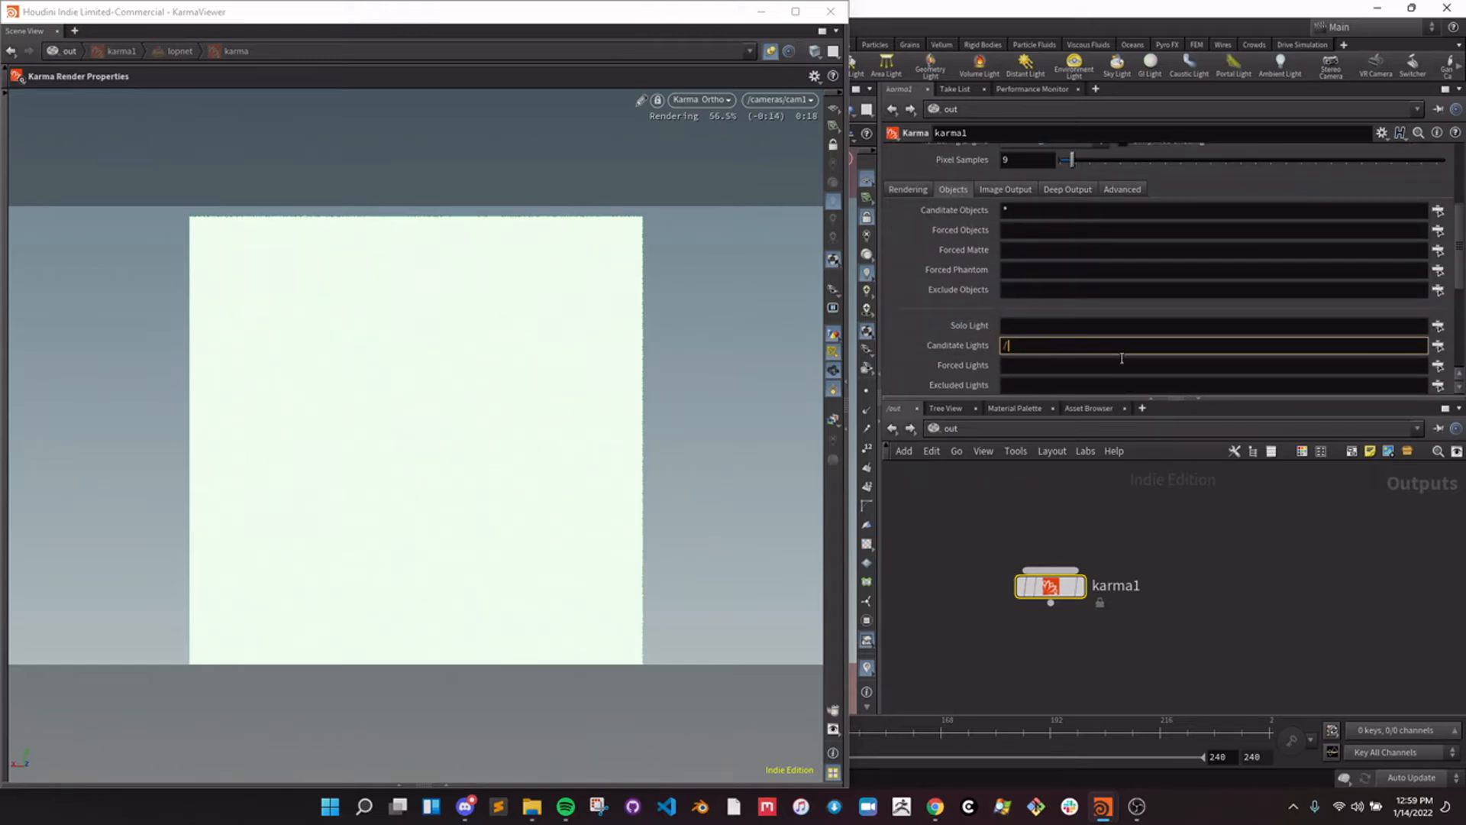
text(obj/subne)
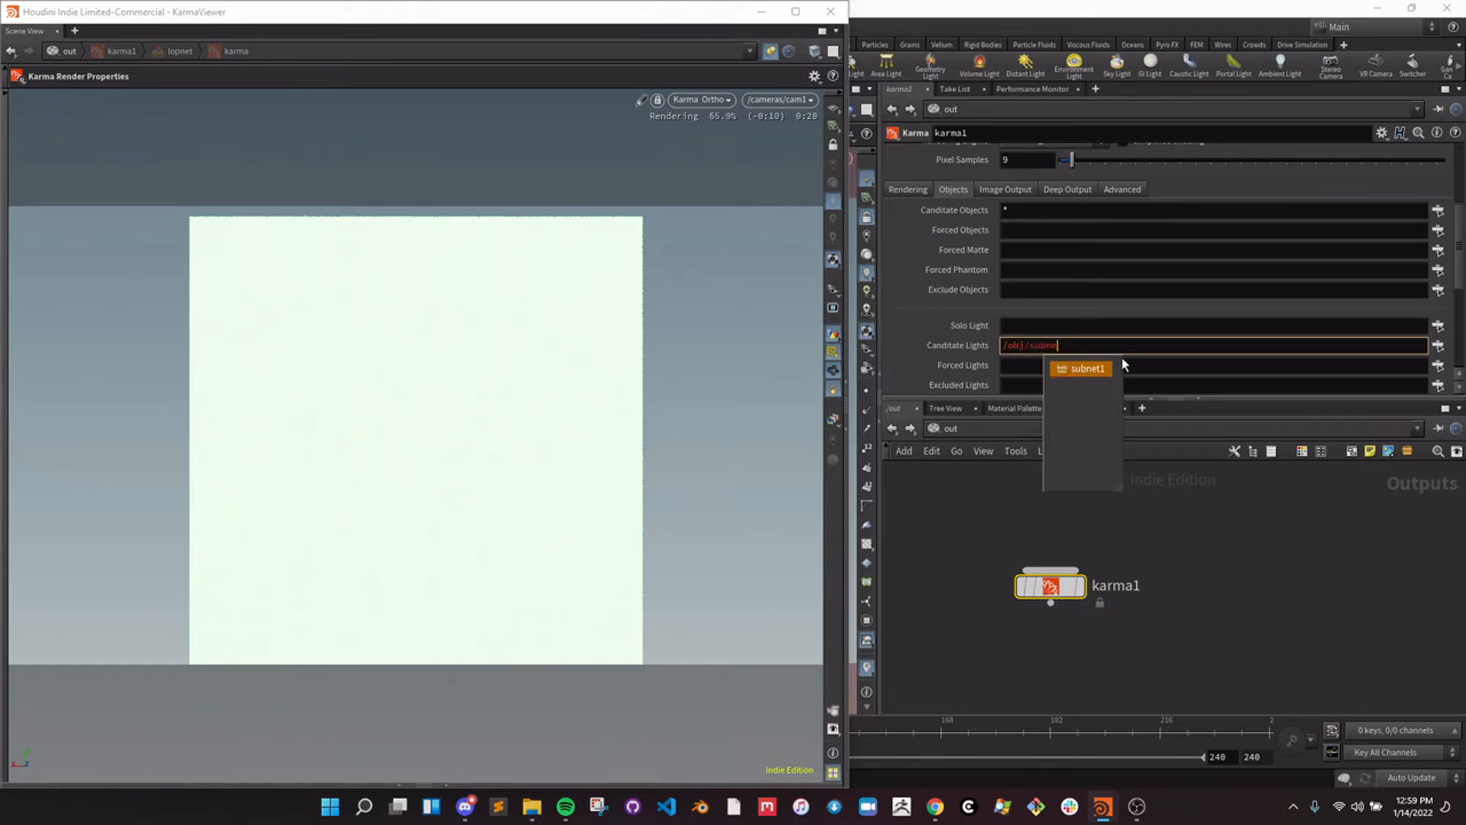
key(Tab)
text(*)
key(Return)
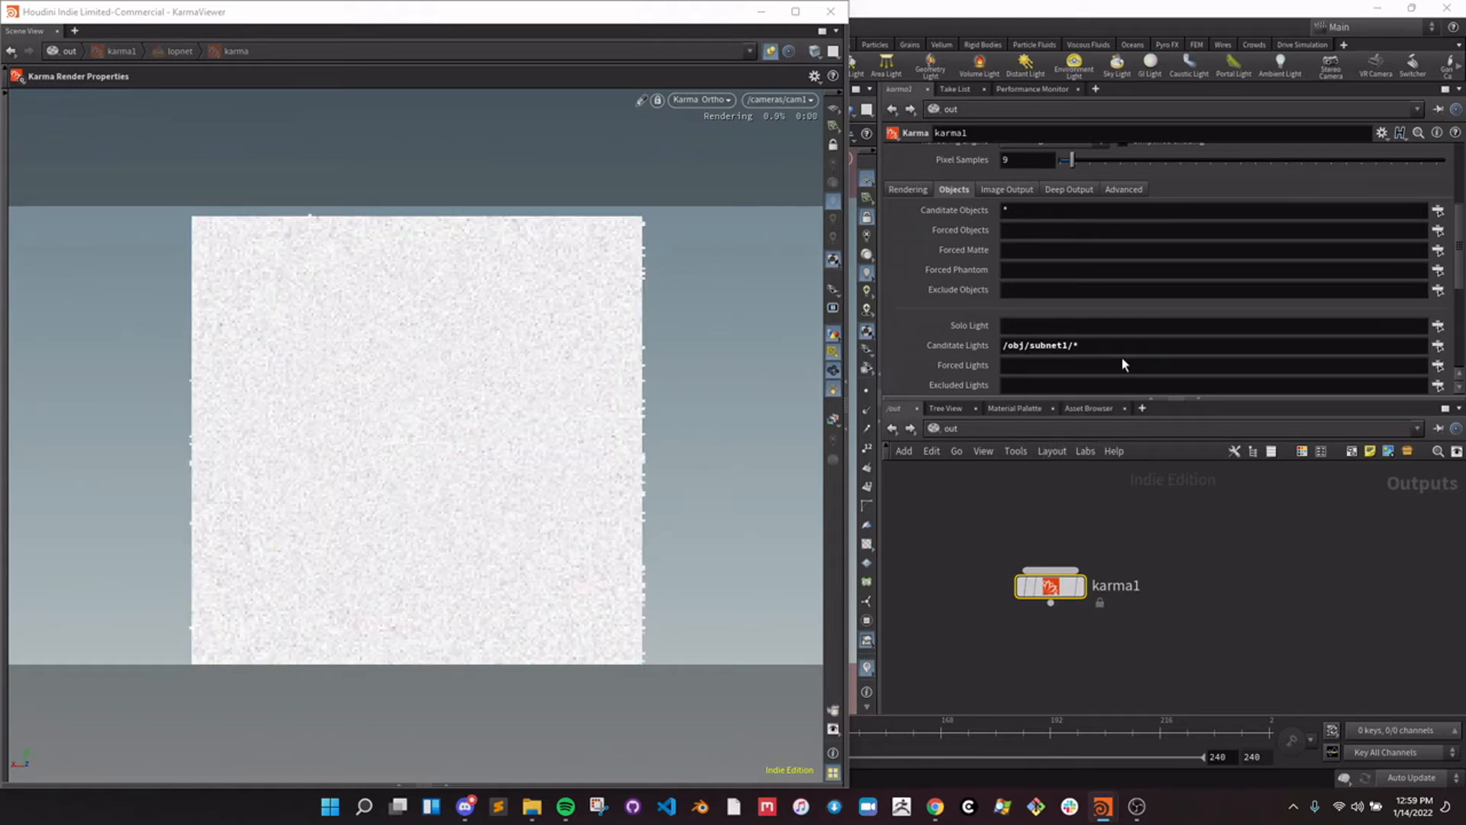
click(1016, 533)
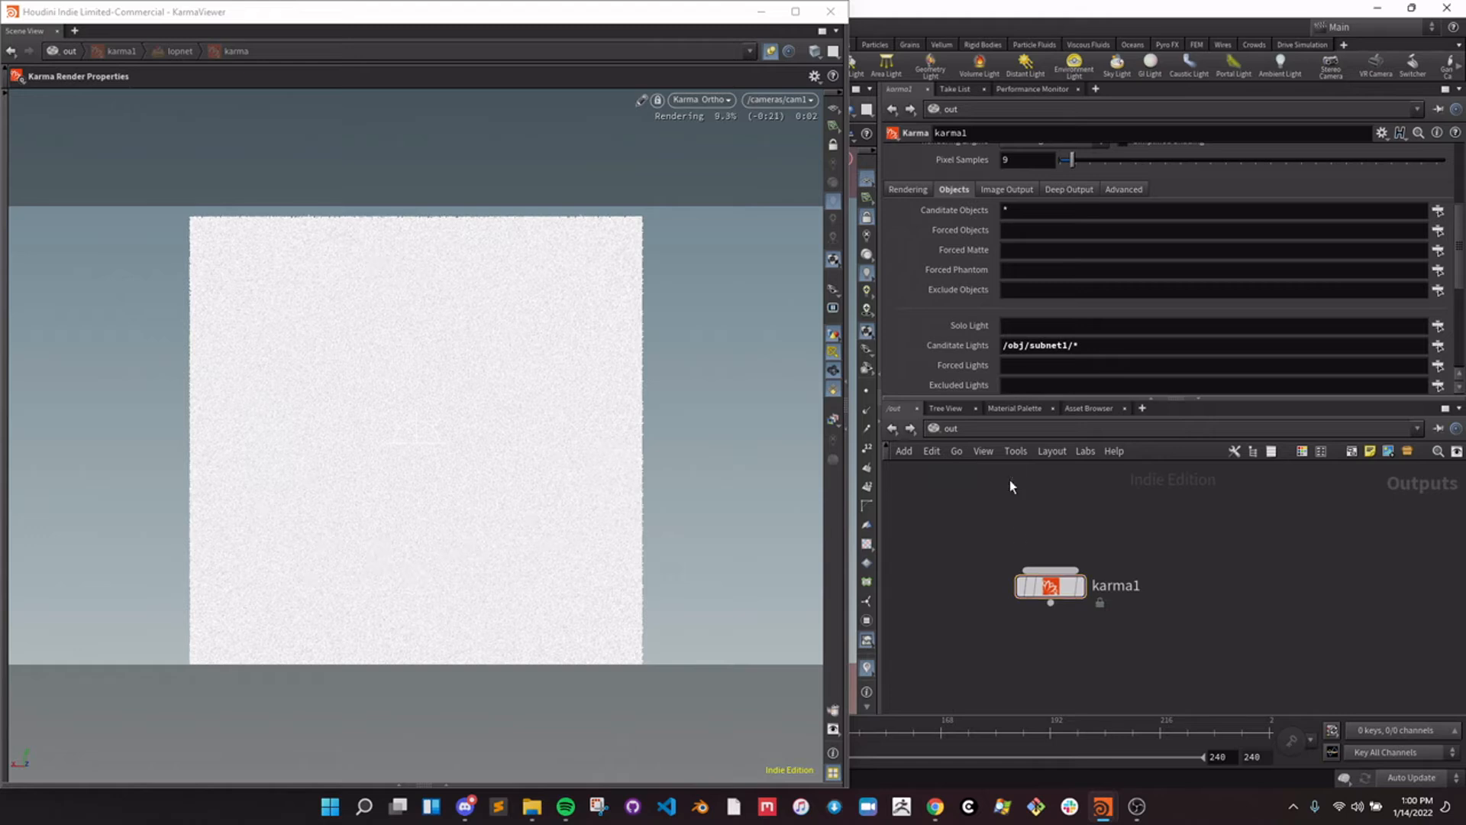
triple_click(1092, 345)
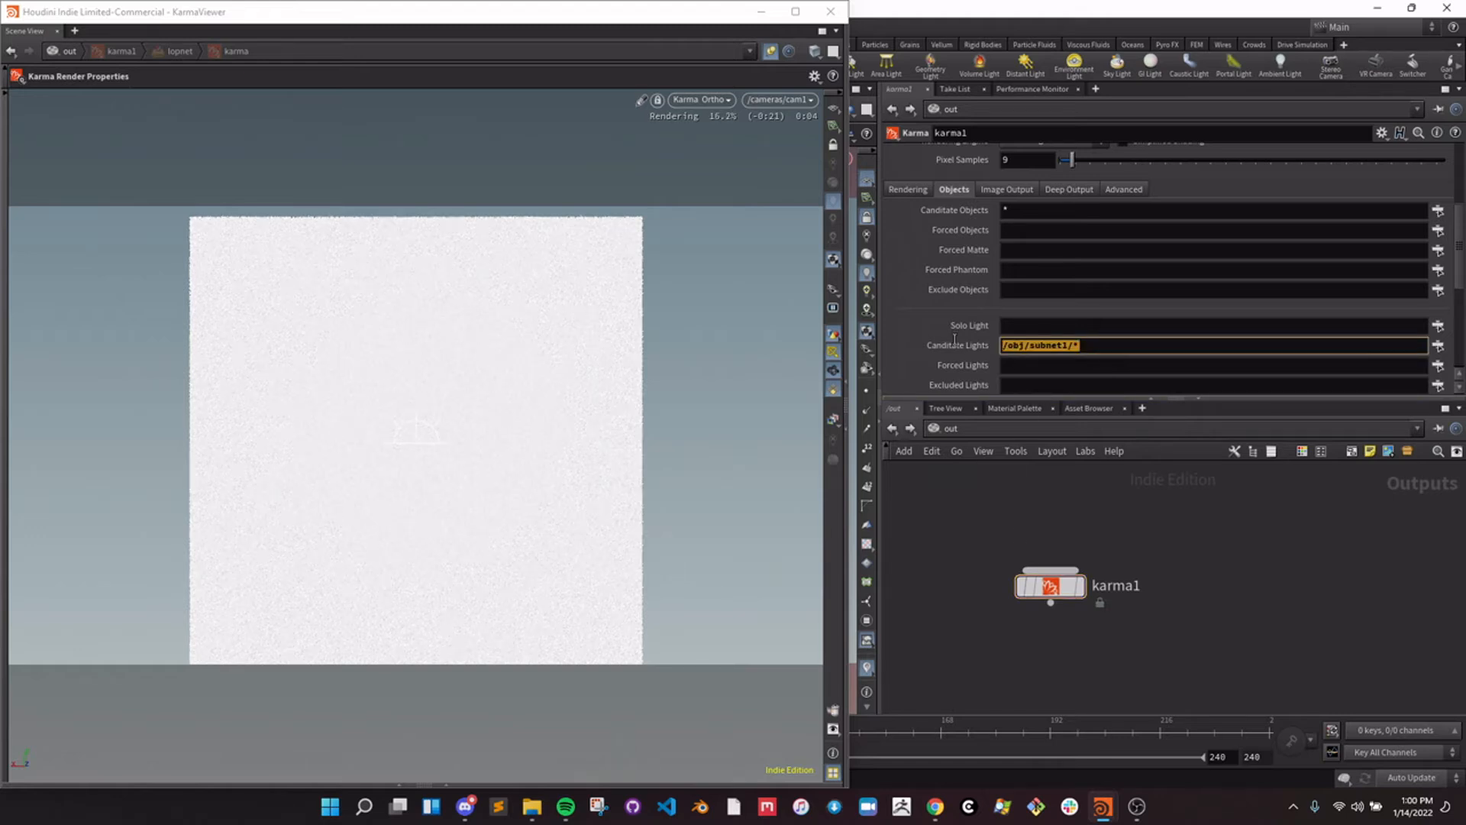
click(1063, 532)
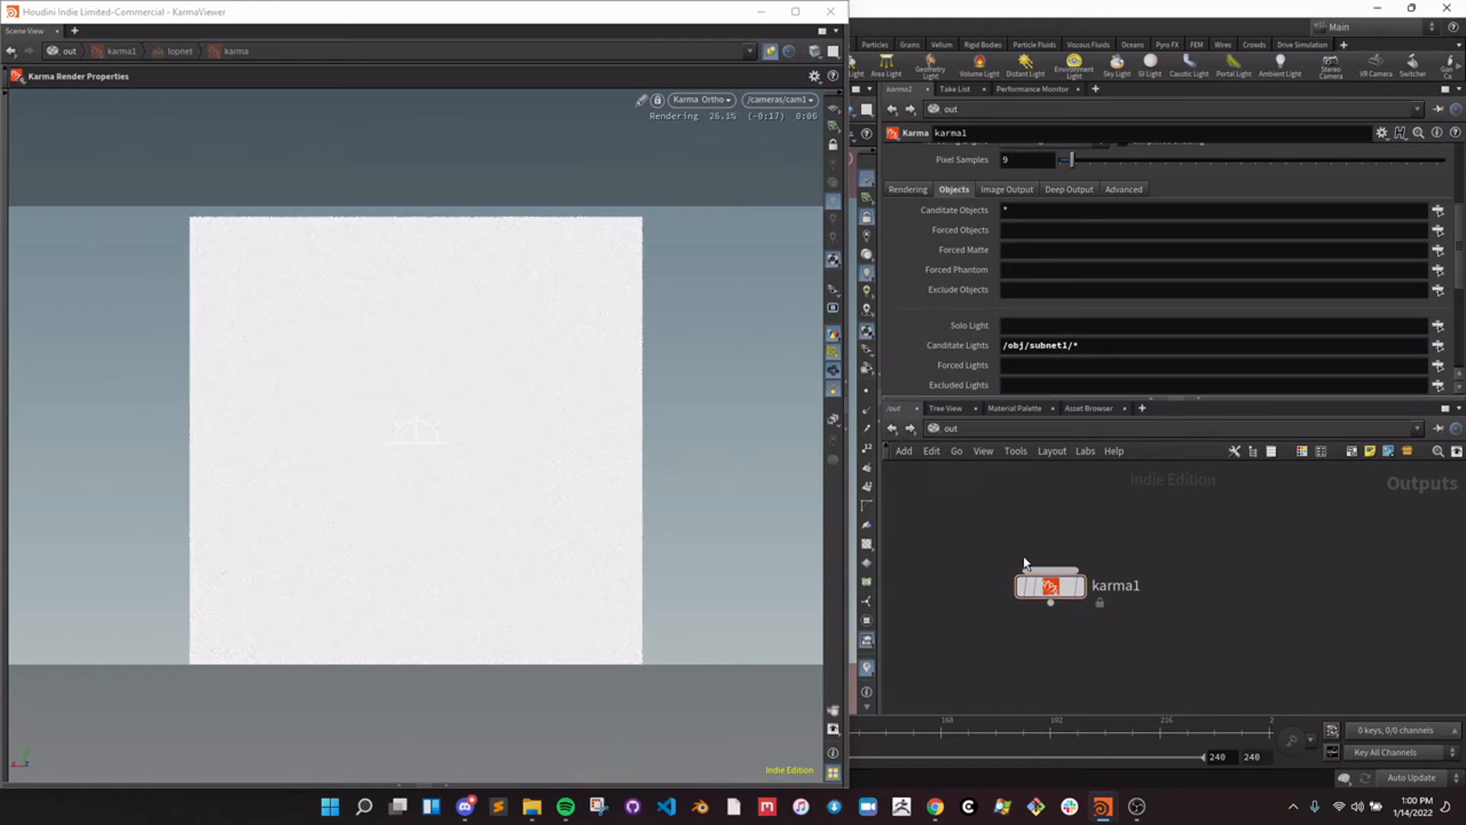
middle_drag(1001, 553, 1040, 565)
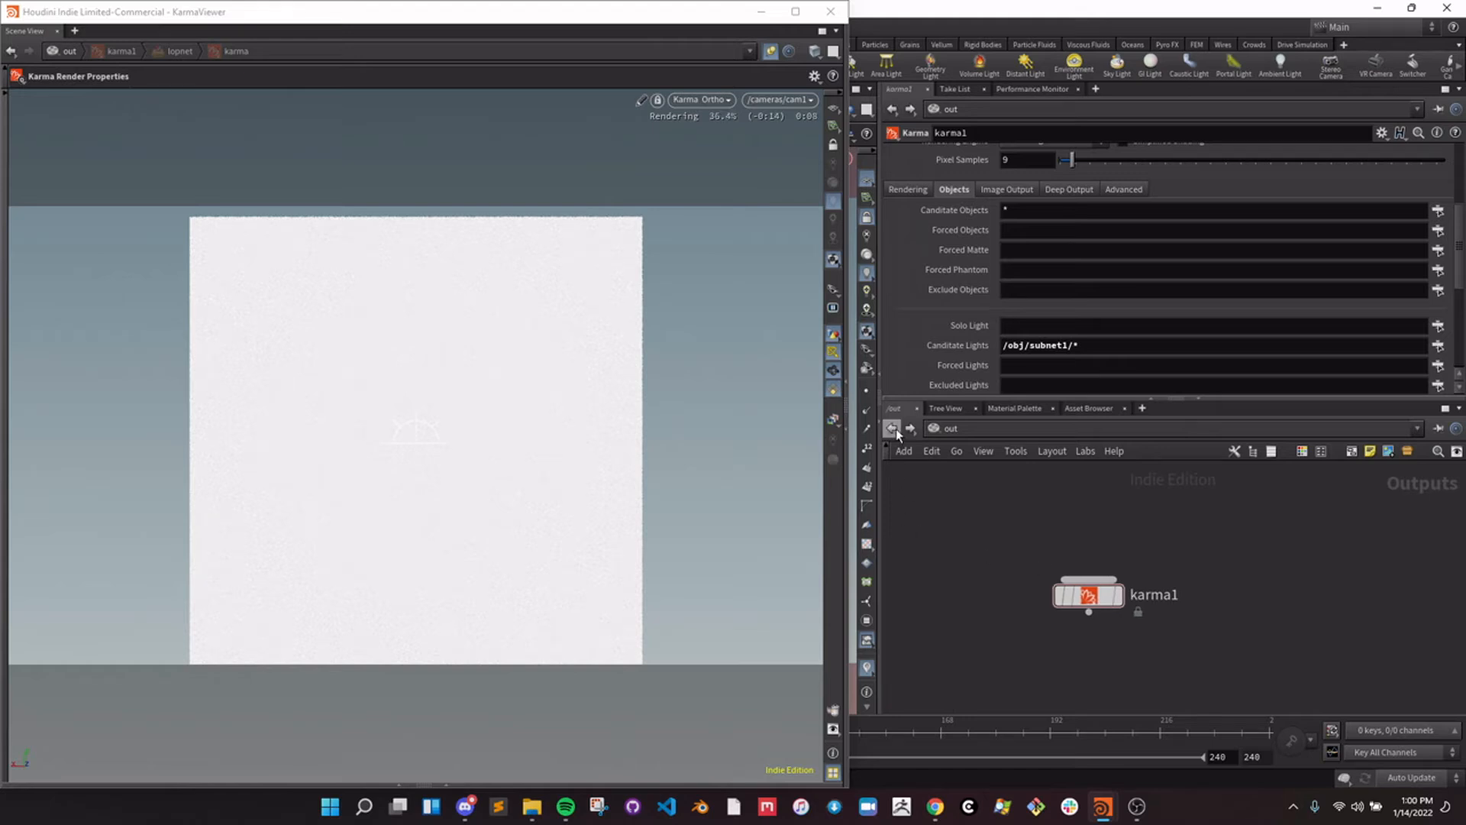
drag(985, 521, 1102, 584)
Snap the Karma viewer window to the screen edge and widen it to cover the main scene viewport.
drag(611, 15, 874, 104)
key(super+Left)
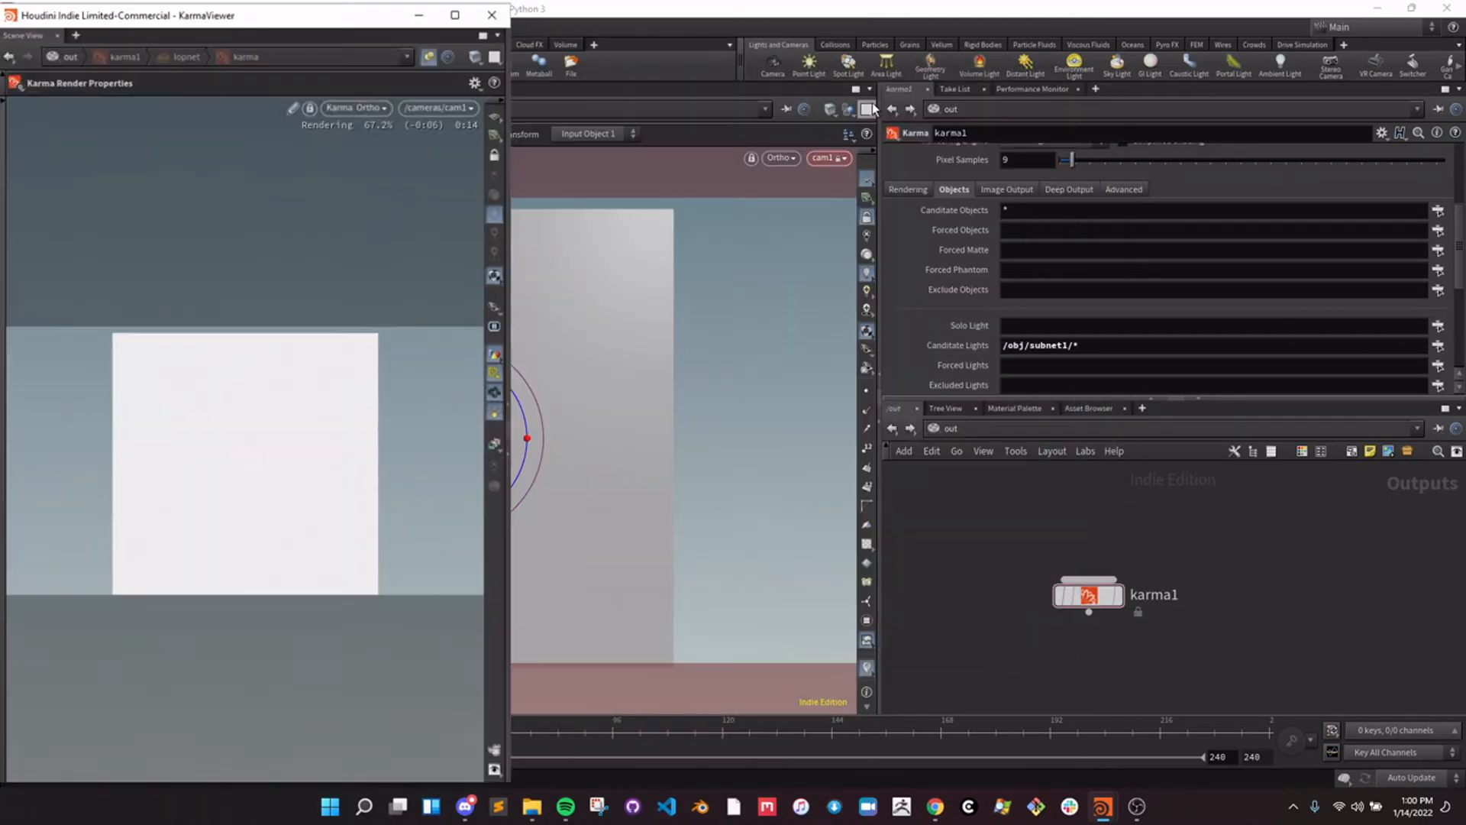
drag(489, 124, 845, 125)
Delete the karma1 render node from the output network.
middle_drag(976, 561, 1016, 563)
click(950, 427)
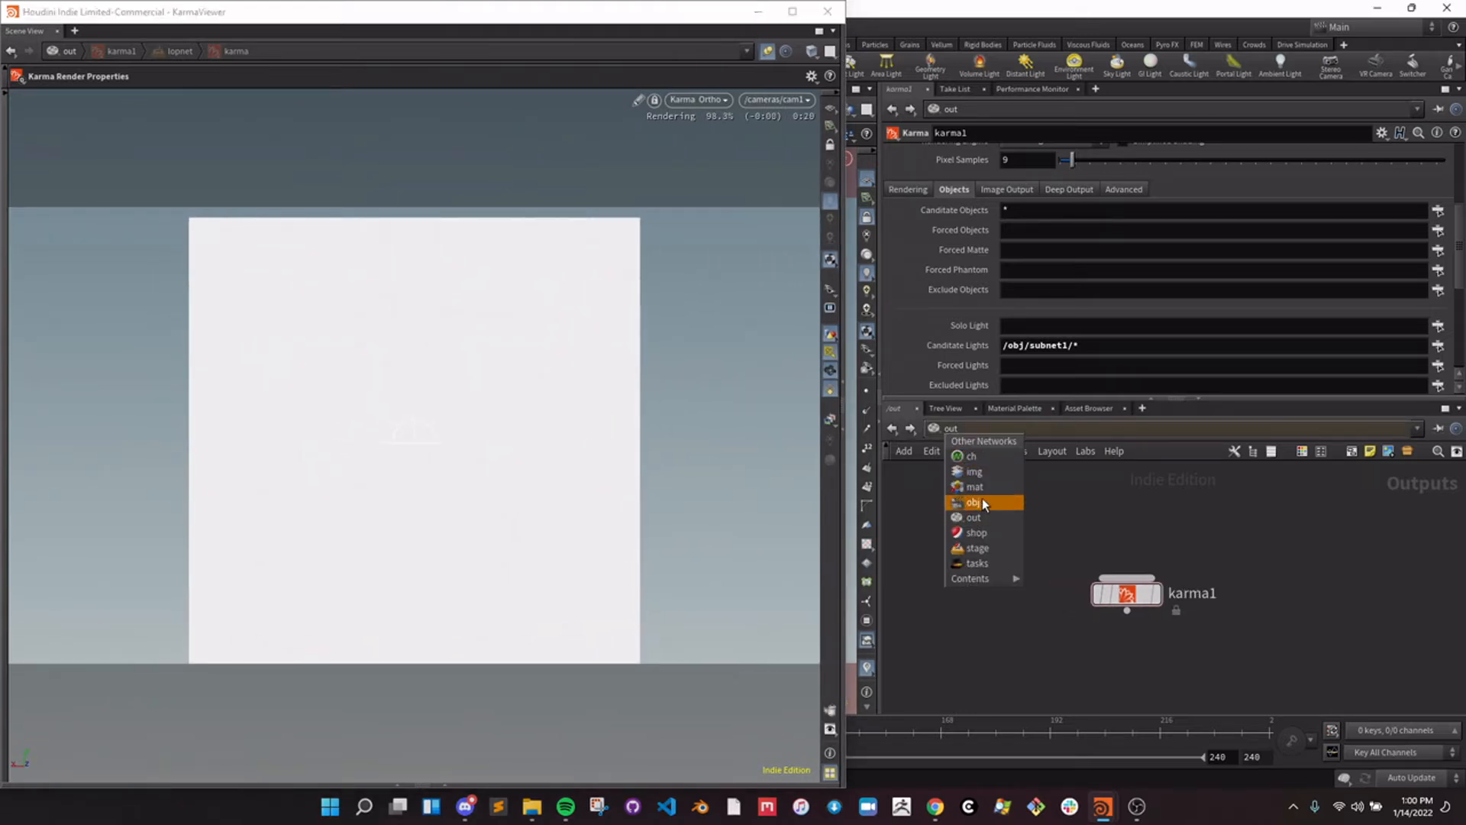
click(1080, 511)
drag(1080, 511, 1234, 636)
key(Delete)
Add a Material Library node in the lopnet1 network inside subnet1 and reposition it in the network.
click(968, 427)
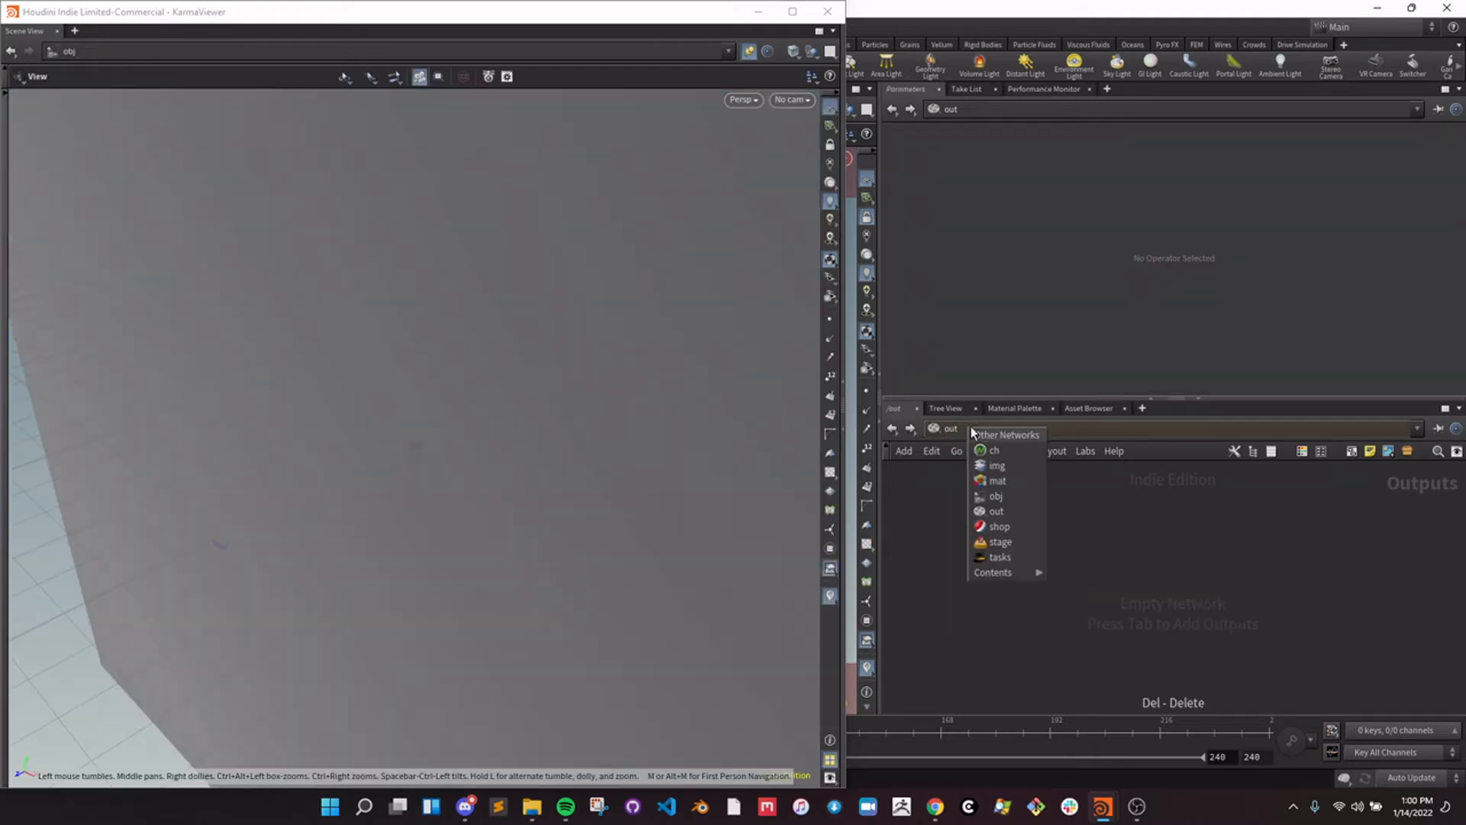
click(997, 480)
double_click(1182, 588)
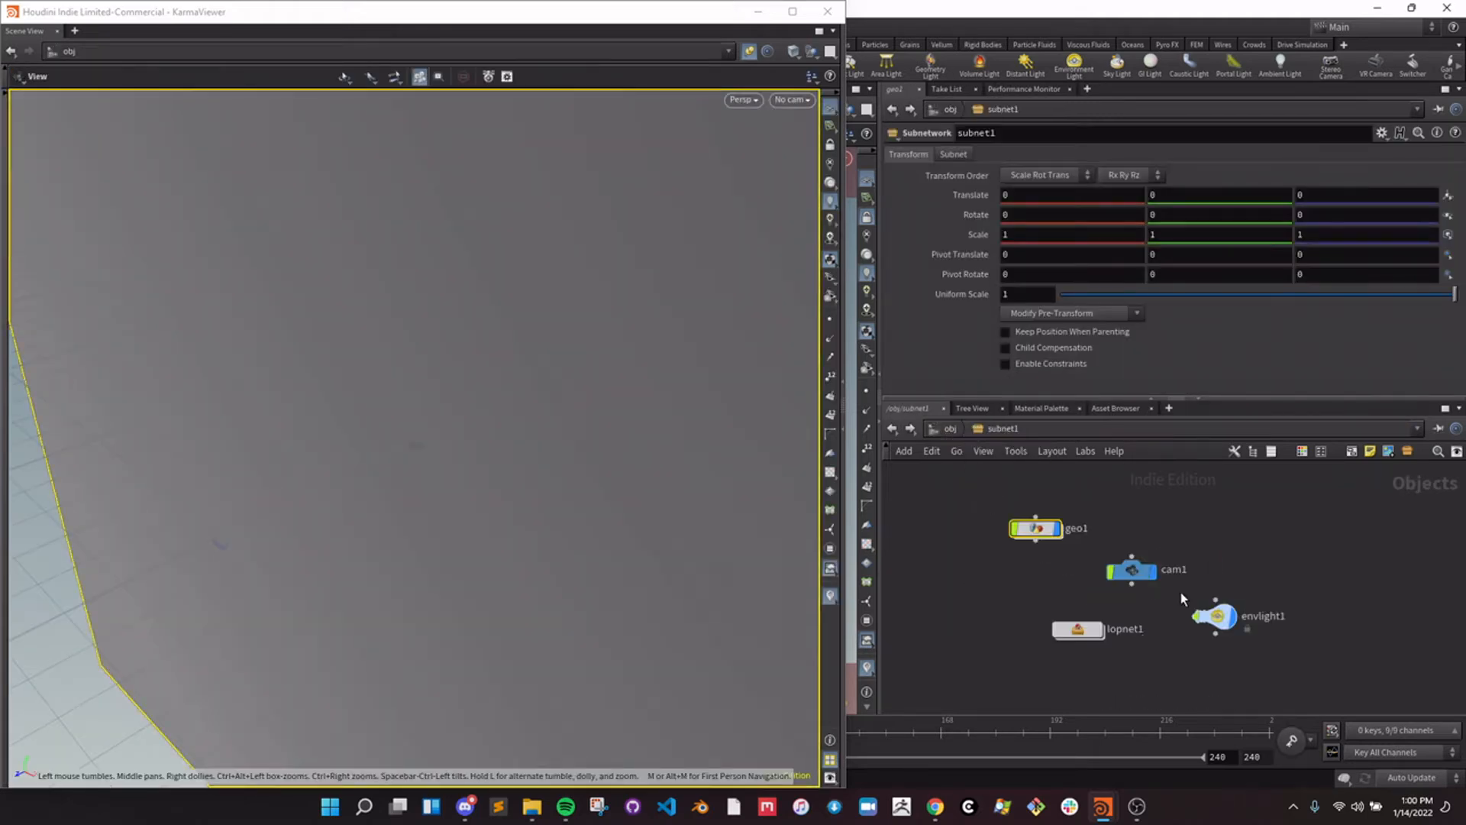
click(1080, 628)
double_click(1080, 630)
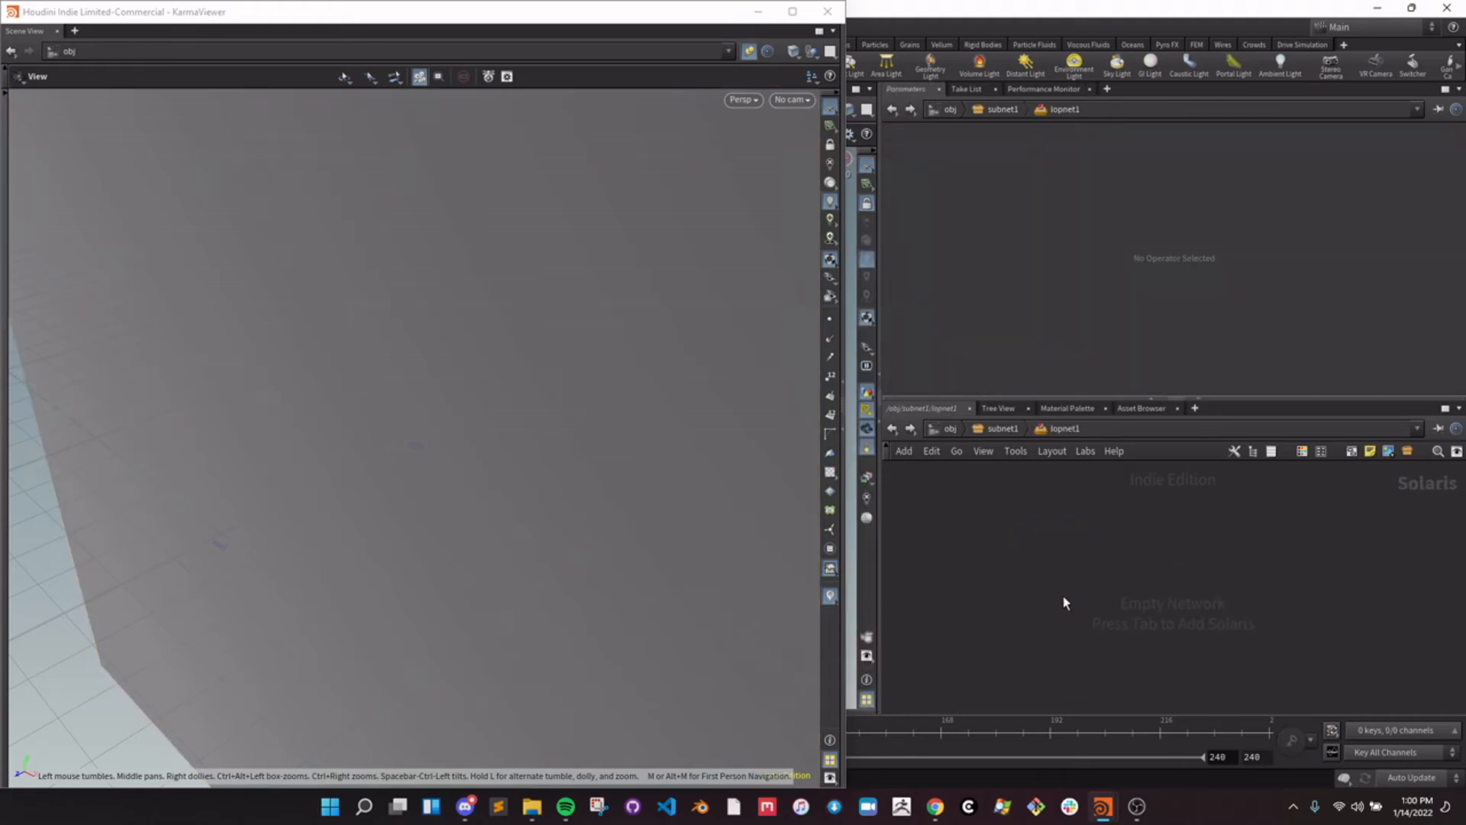
key(Tab)
text(material li)
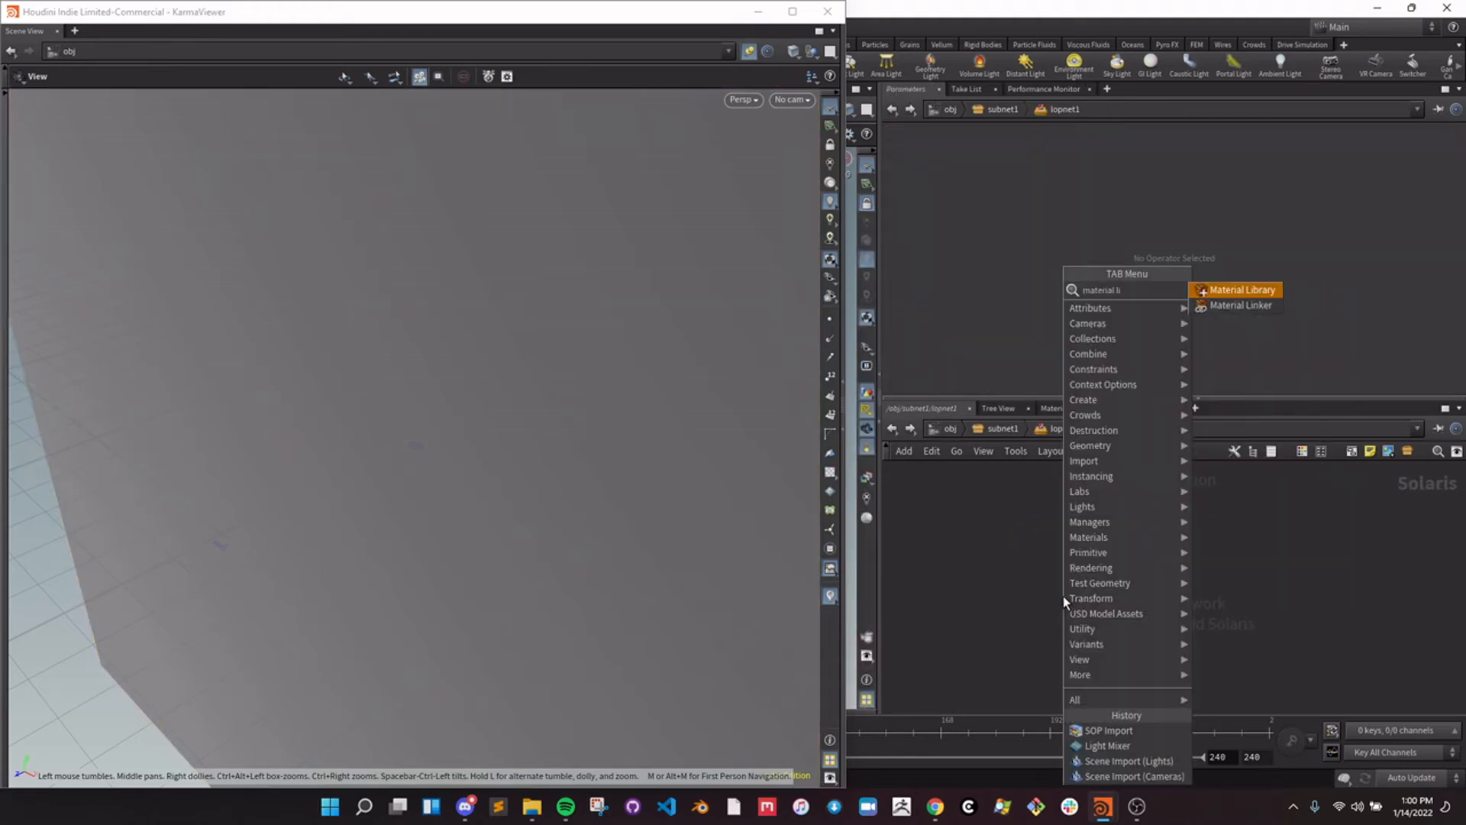
key(Return)
click(1065, 586)
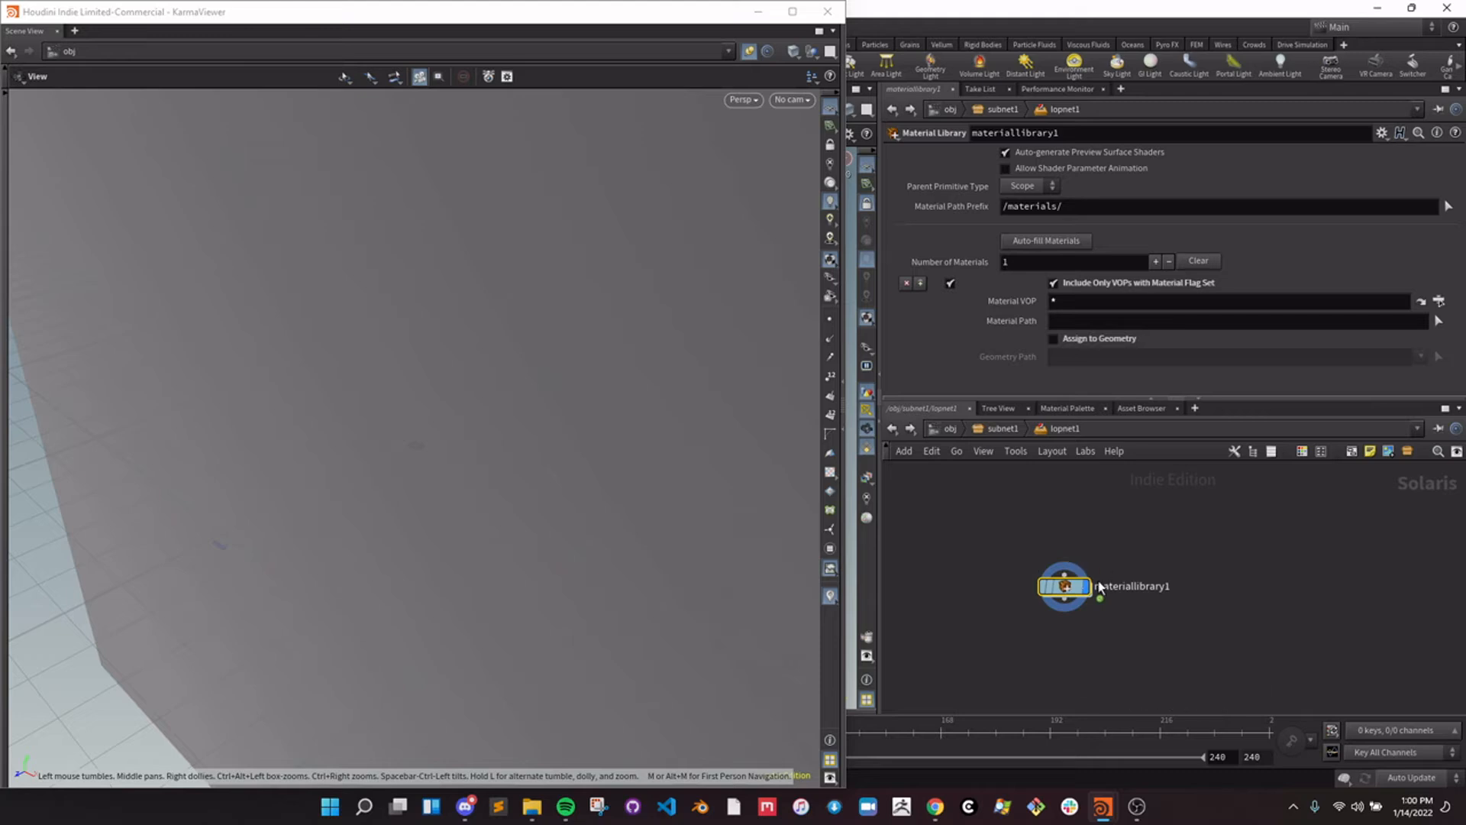
drag(1055, 584, 1061, 554)
click(995, 550)
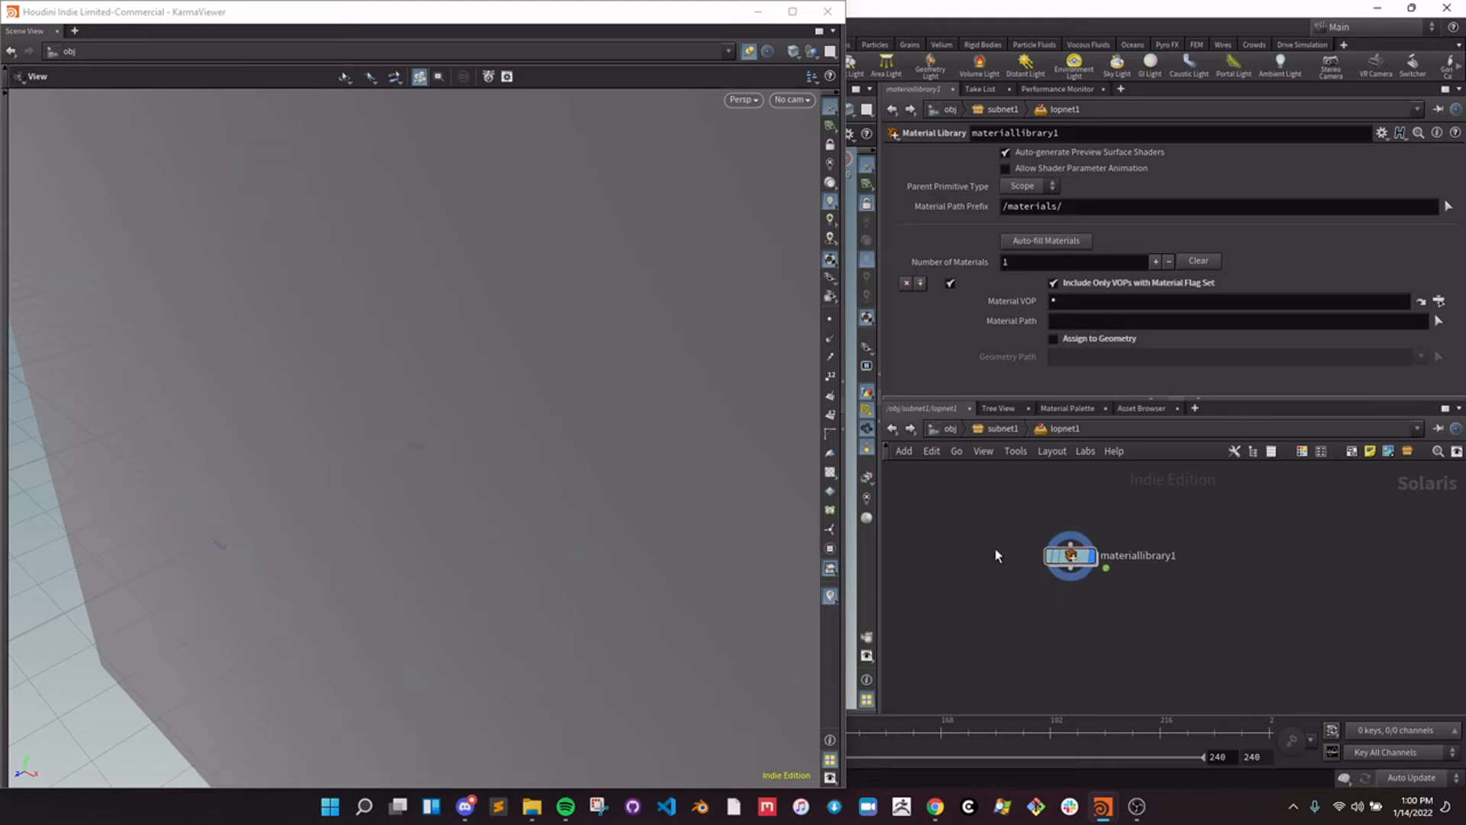
key(h)
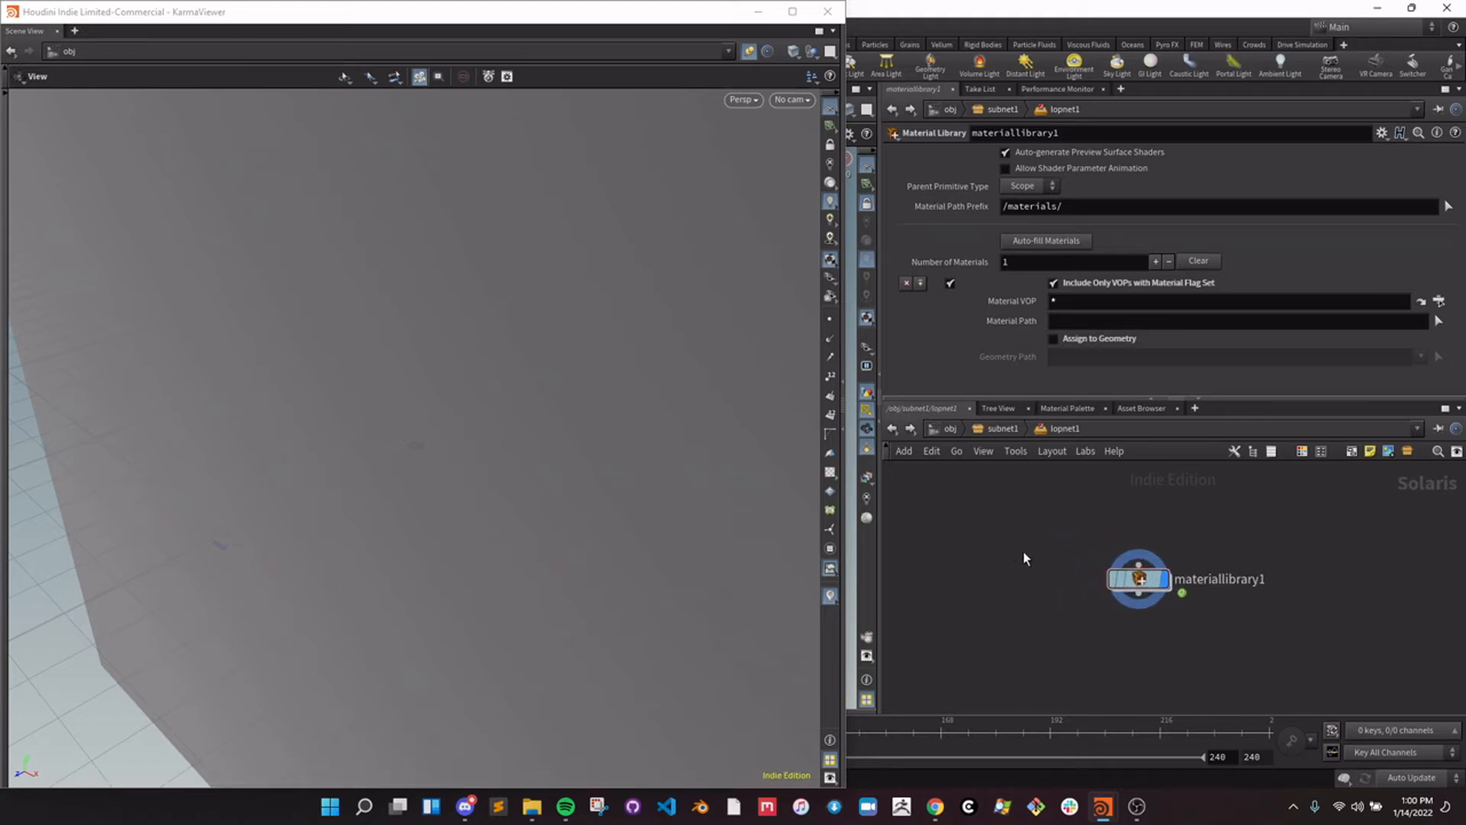
drag(1168, 555, 1145, 552)
drag(1088, 508, 1177, 571)
drag(1274, 608, 1129, 545)
drag(1078, 497, 1234, 574)
mouse_move(1325, 597)
mouse_down()
mouse_move(1118, 533)
mouse_move(1242, 598)
mouse_move(1078, 538)
mouse_up()
drag(1054, 519, 1296, 597)
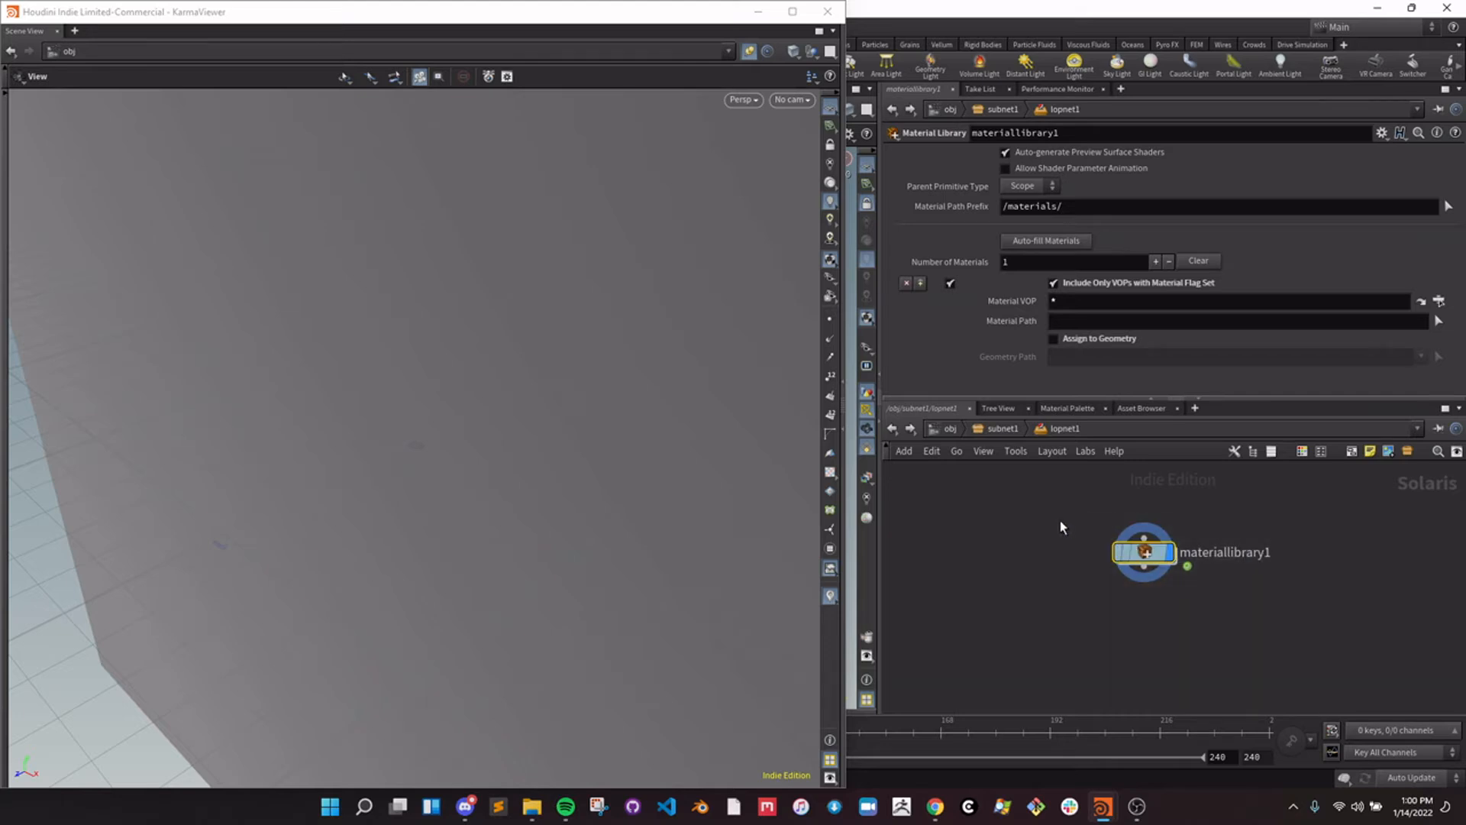
Delete the Material Library node from the lopnet1 network.
drag(1116, 565, 1092, 565)
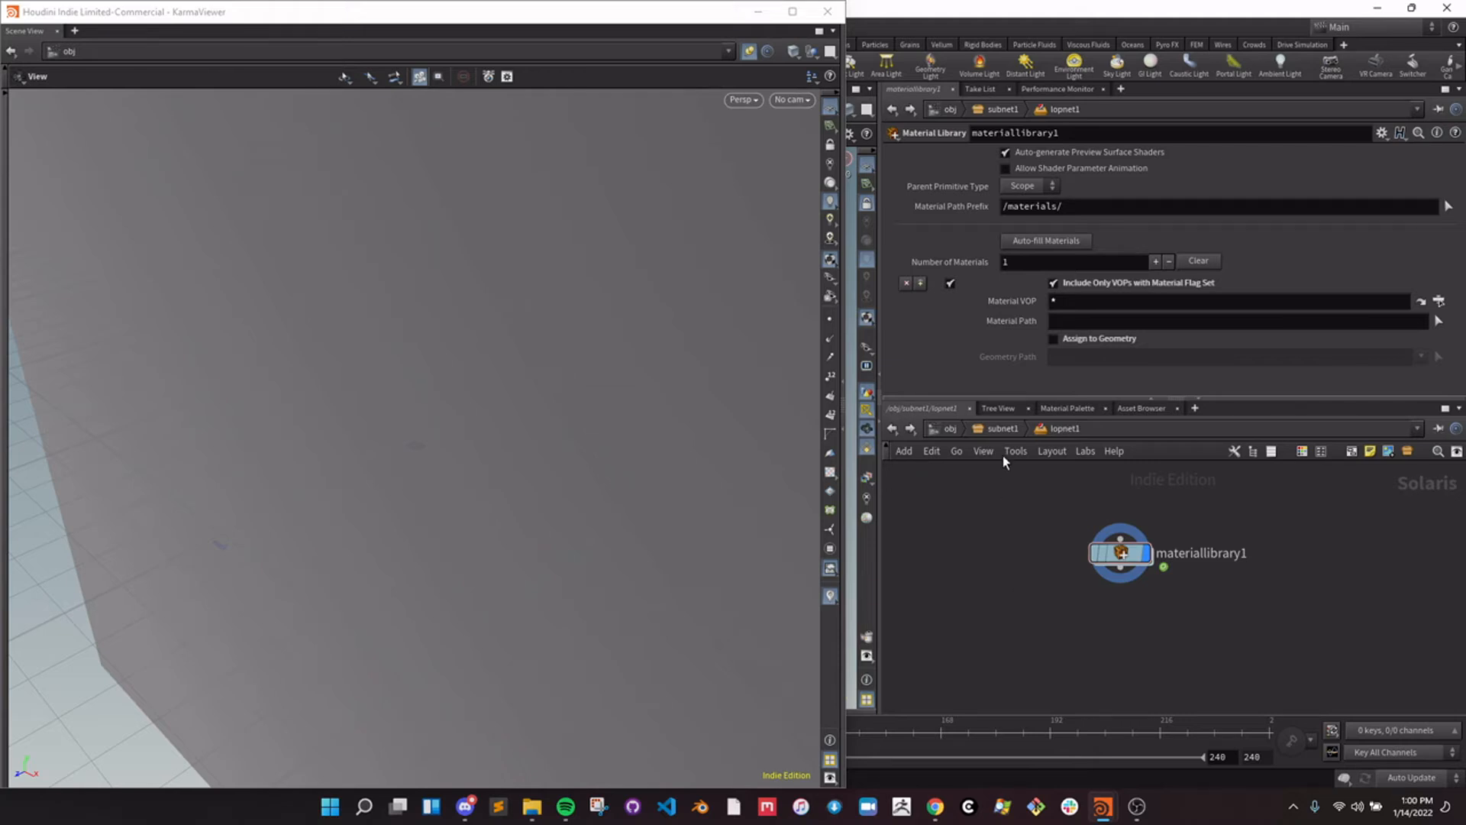
key(Delete)
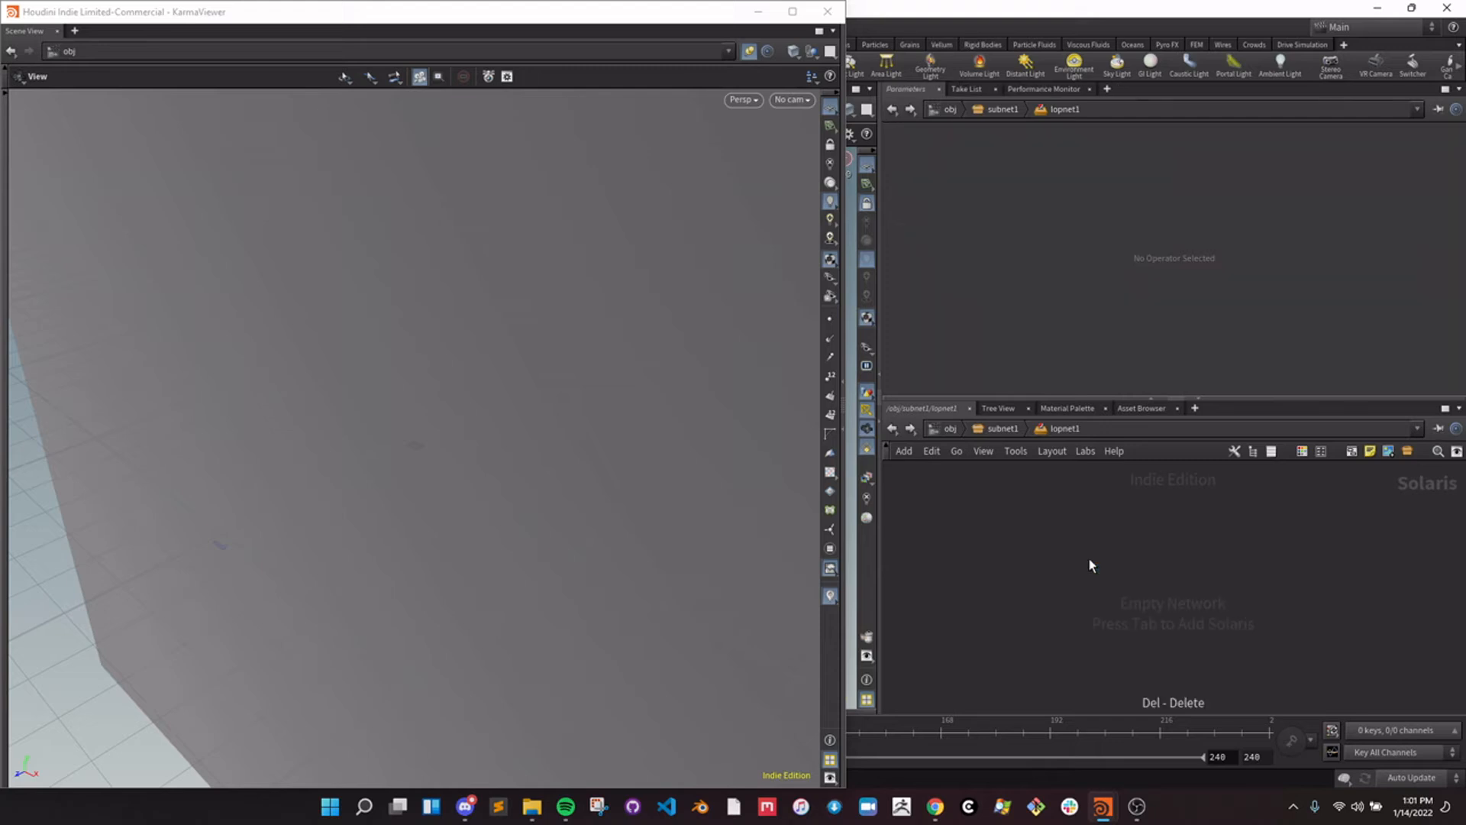
click(1006, 427)
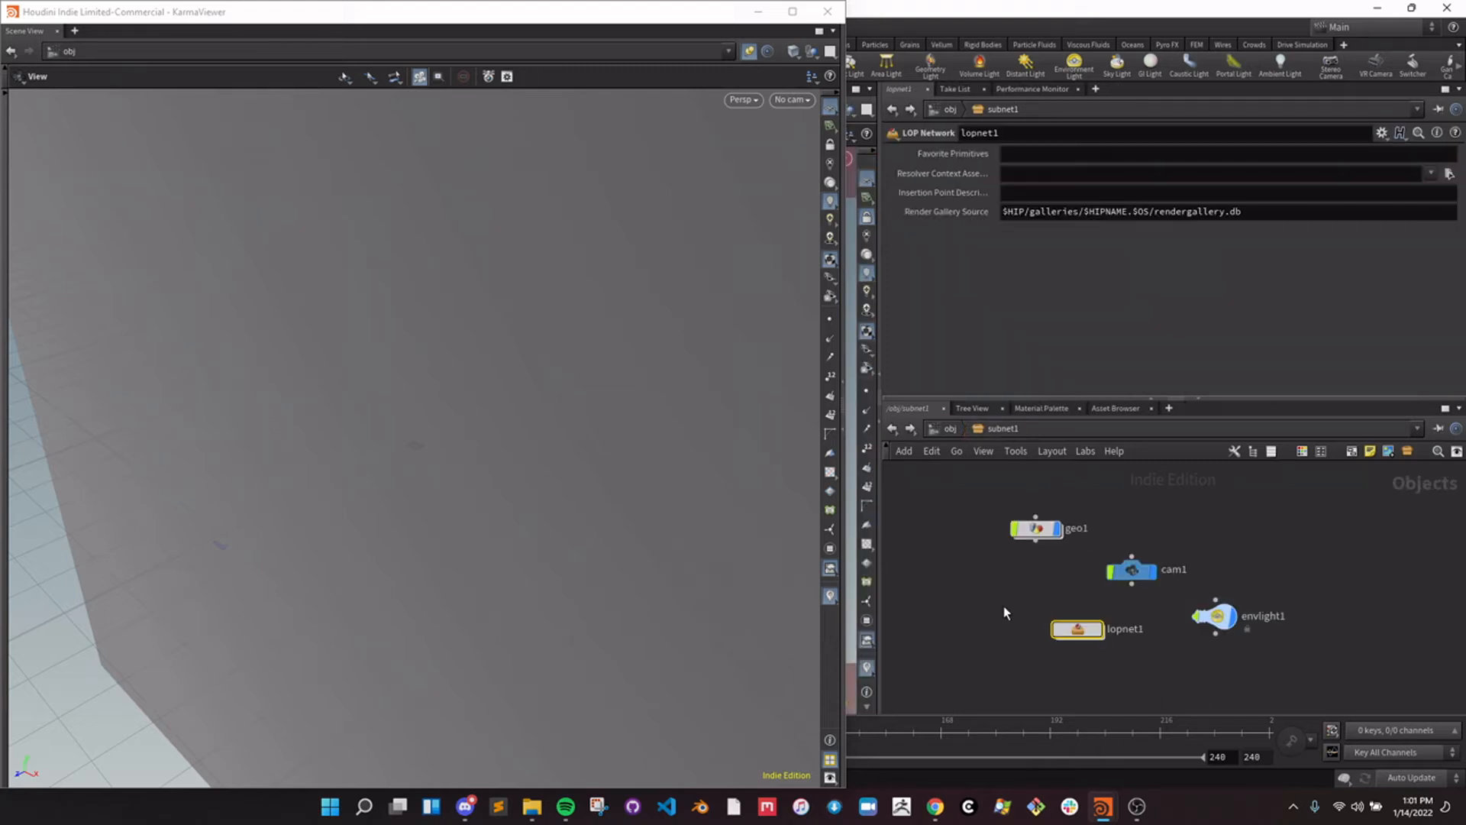
double_click(1075, 625)
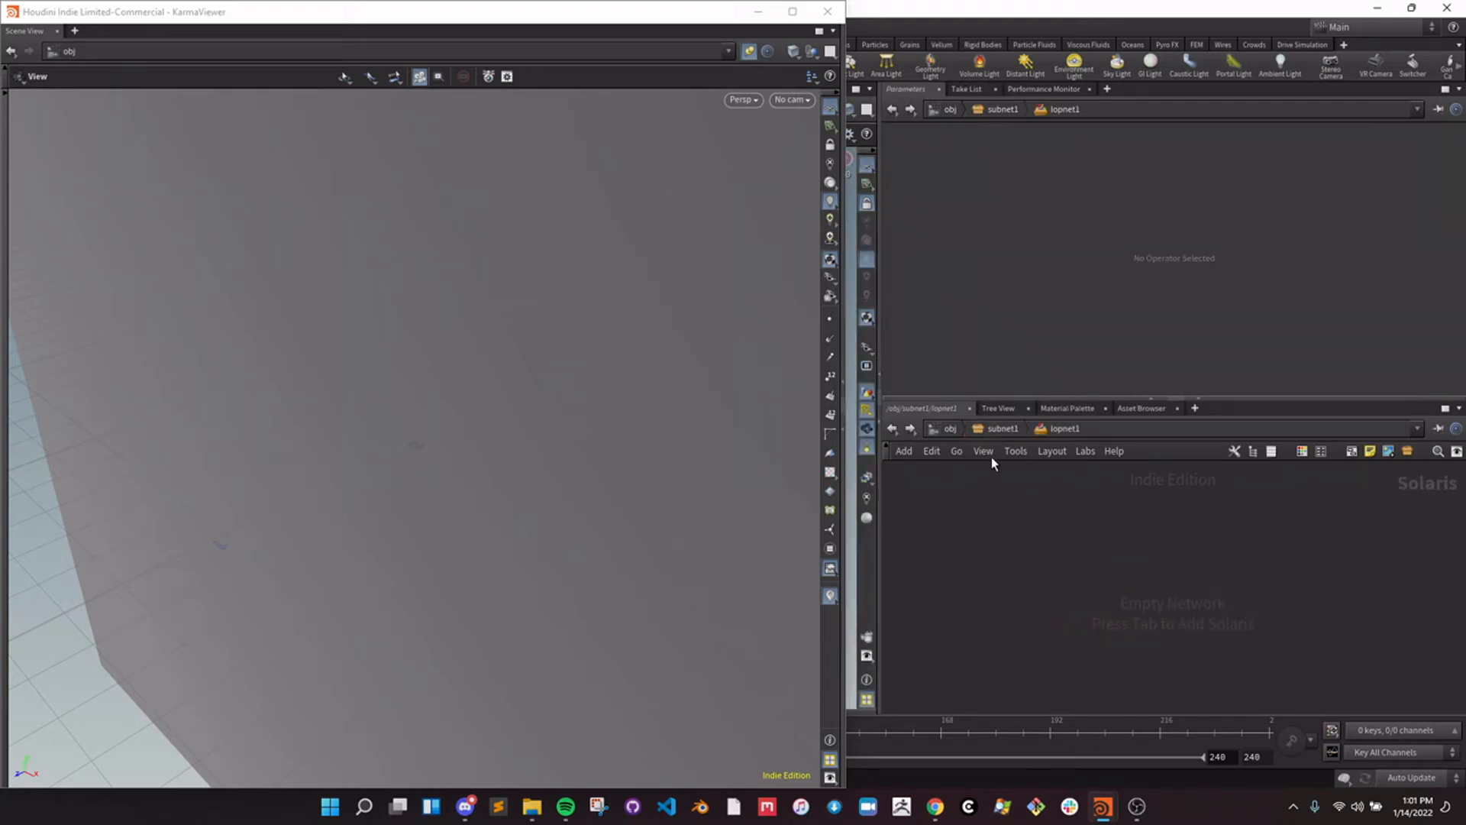
drag(771, 10, 637, 16)
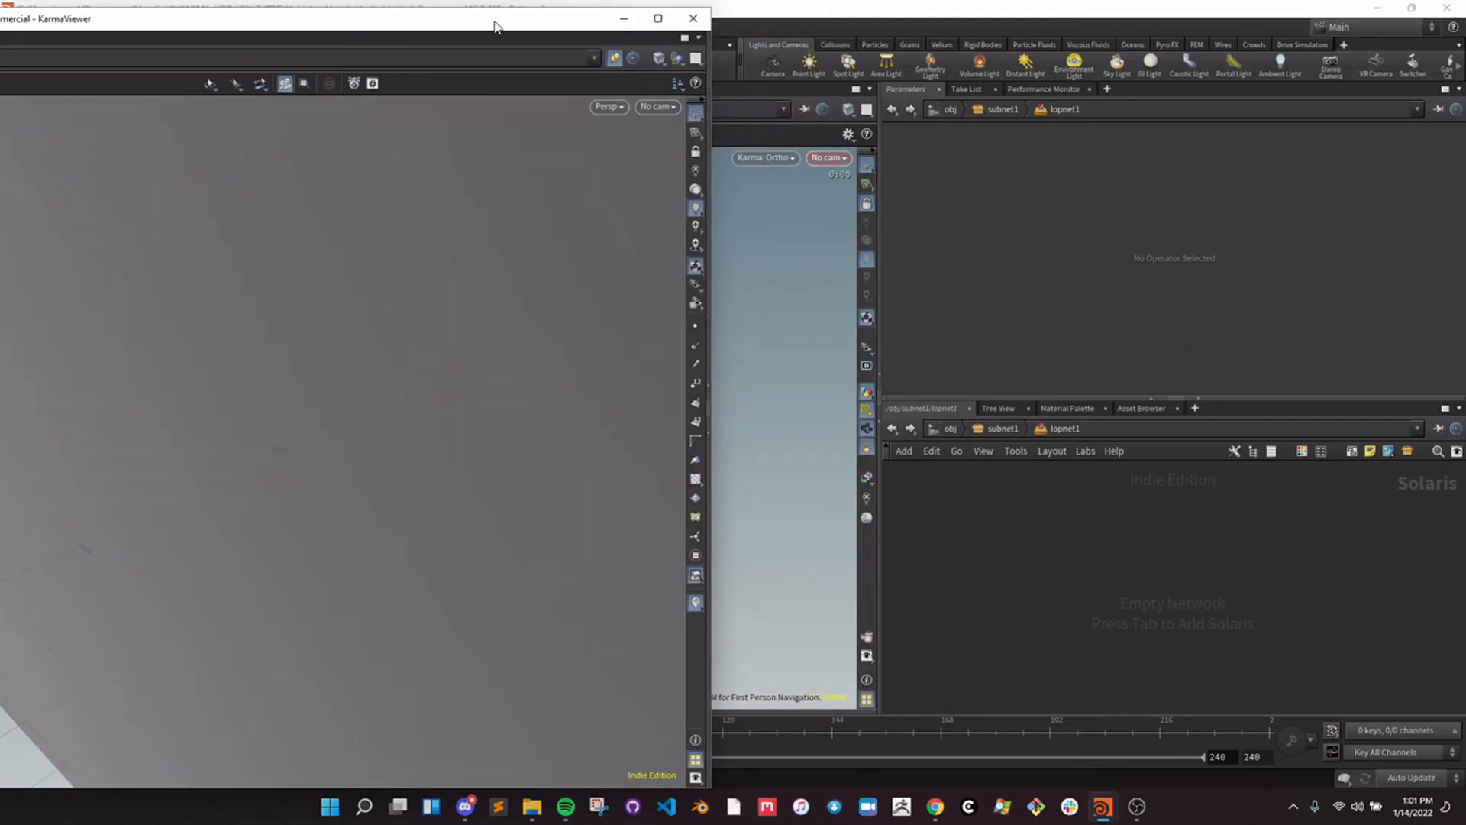
drag(496, 11, 645, 13)
click(1047, 489)
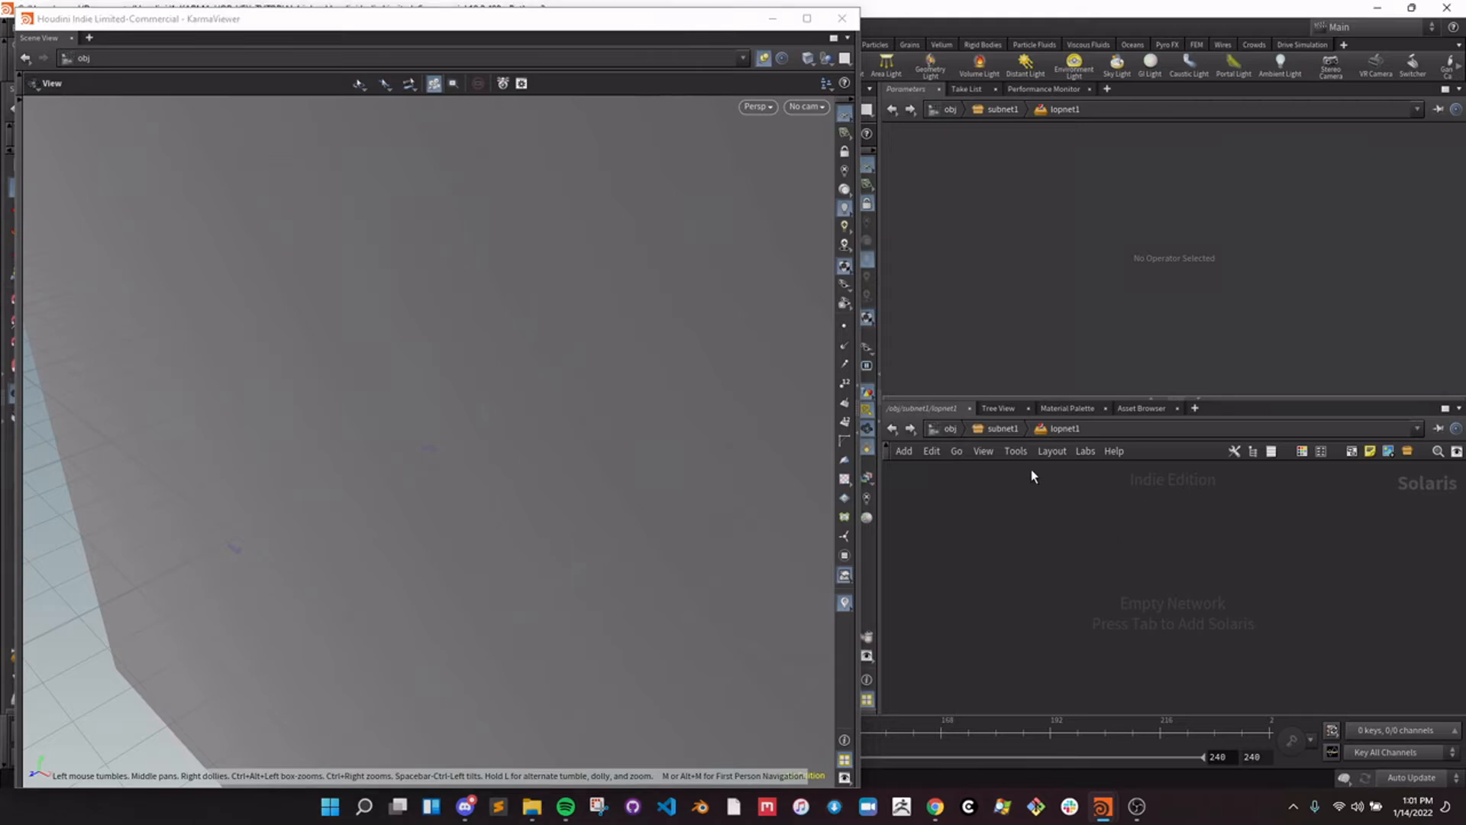
click(1002, 428)
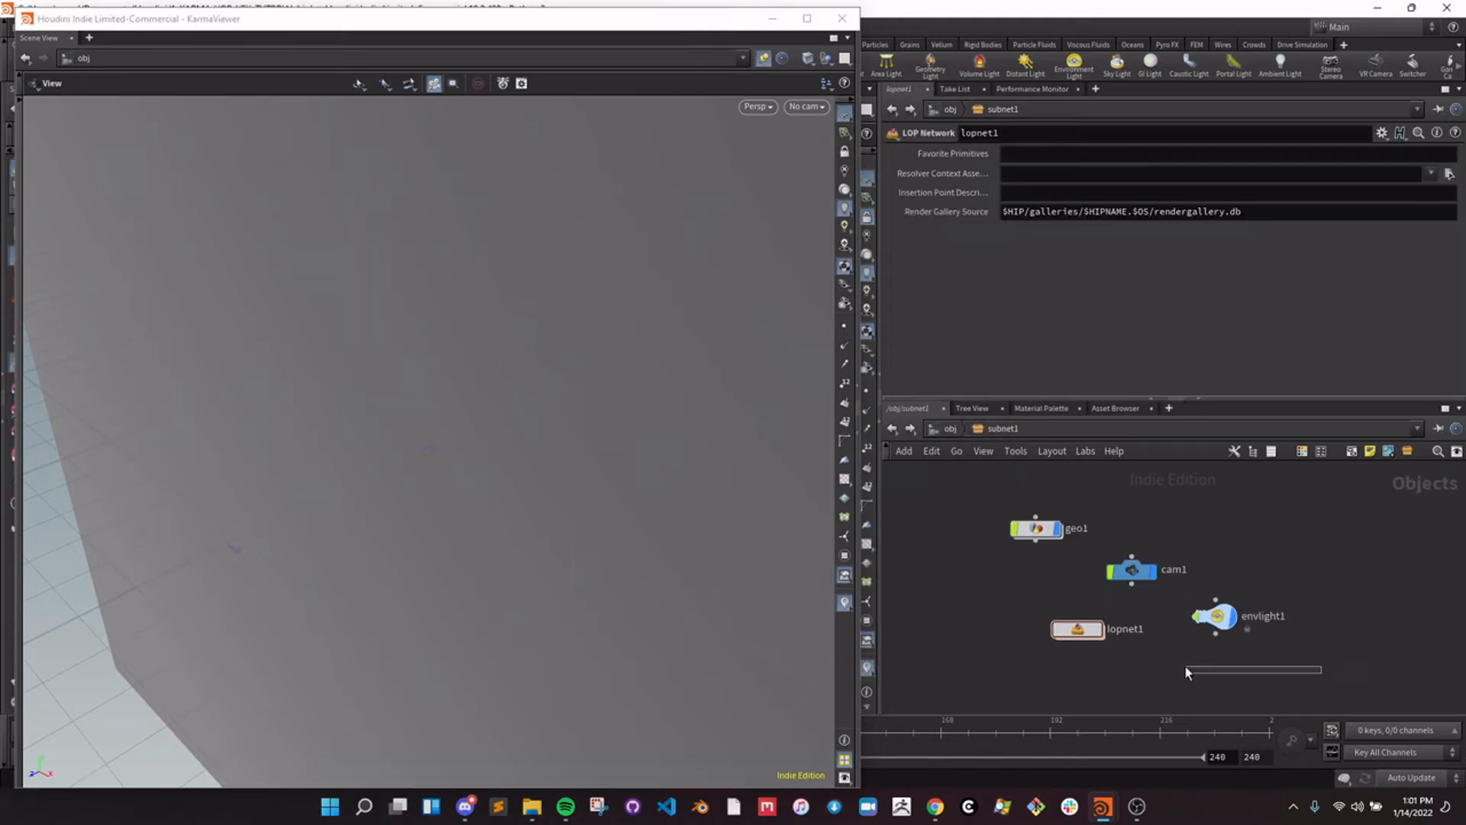
drag(1309, 677, 970, 523)
double_click(1077, 629)
Add a SOP Import node in lopnet1 and set its SOP path to /obj/subnet1/geo1/grid1.
key(Tab)
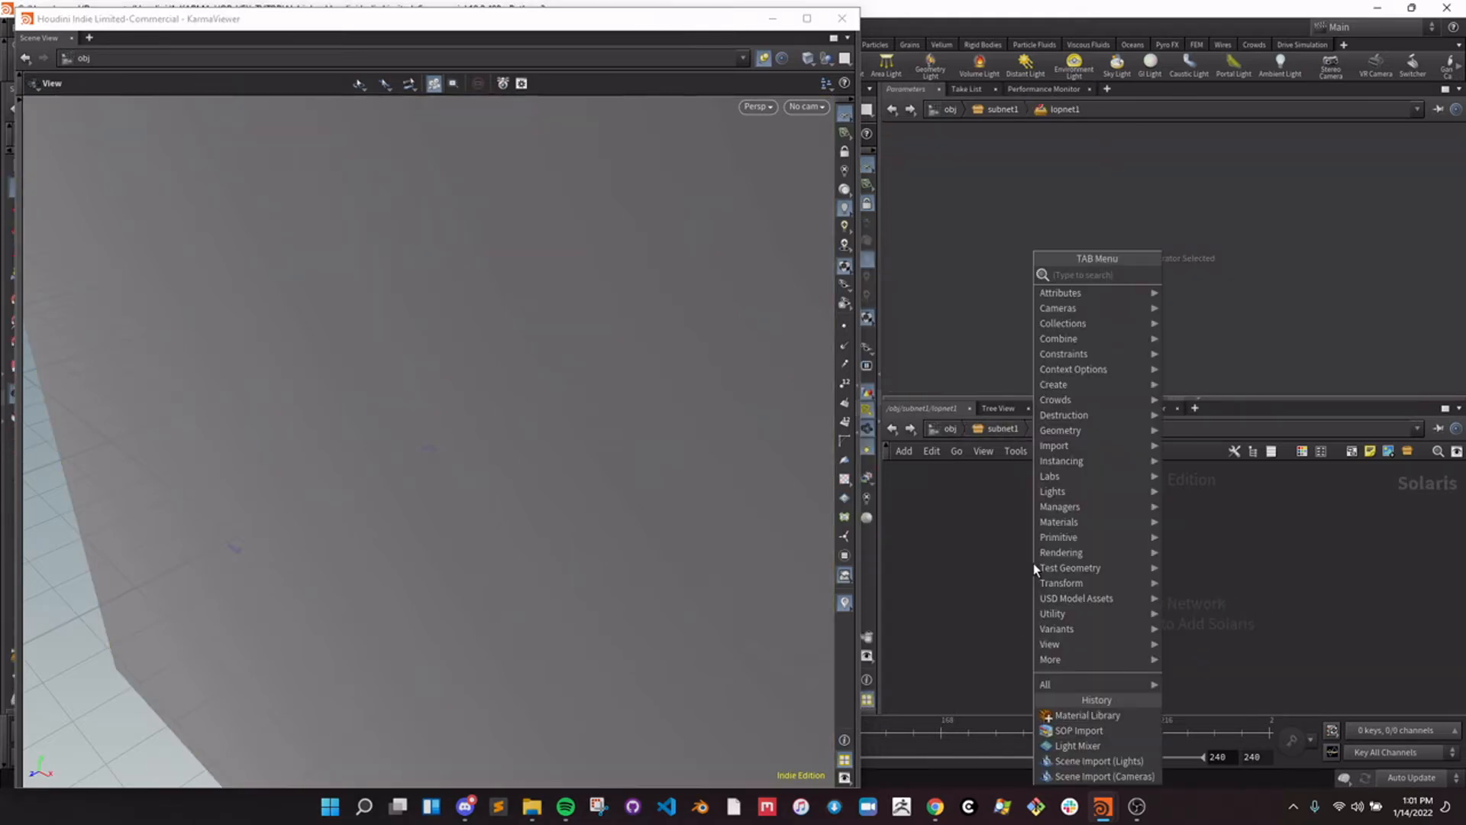
text(ss)
key(BackSpace)
text(op i)
key(Return)
click(1015, 553)
click(1449, 155)
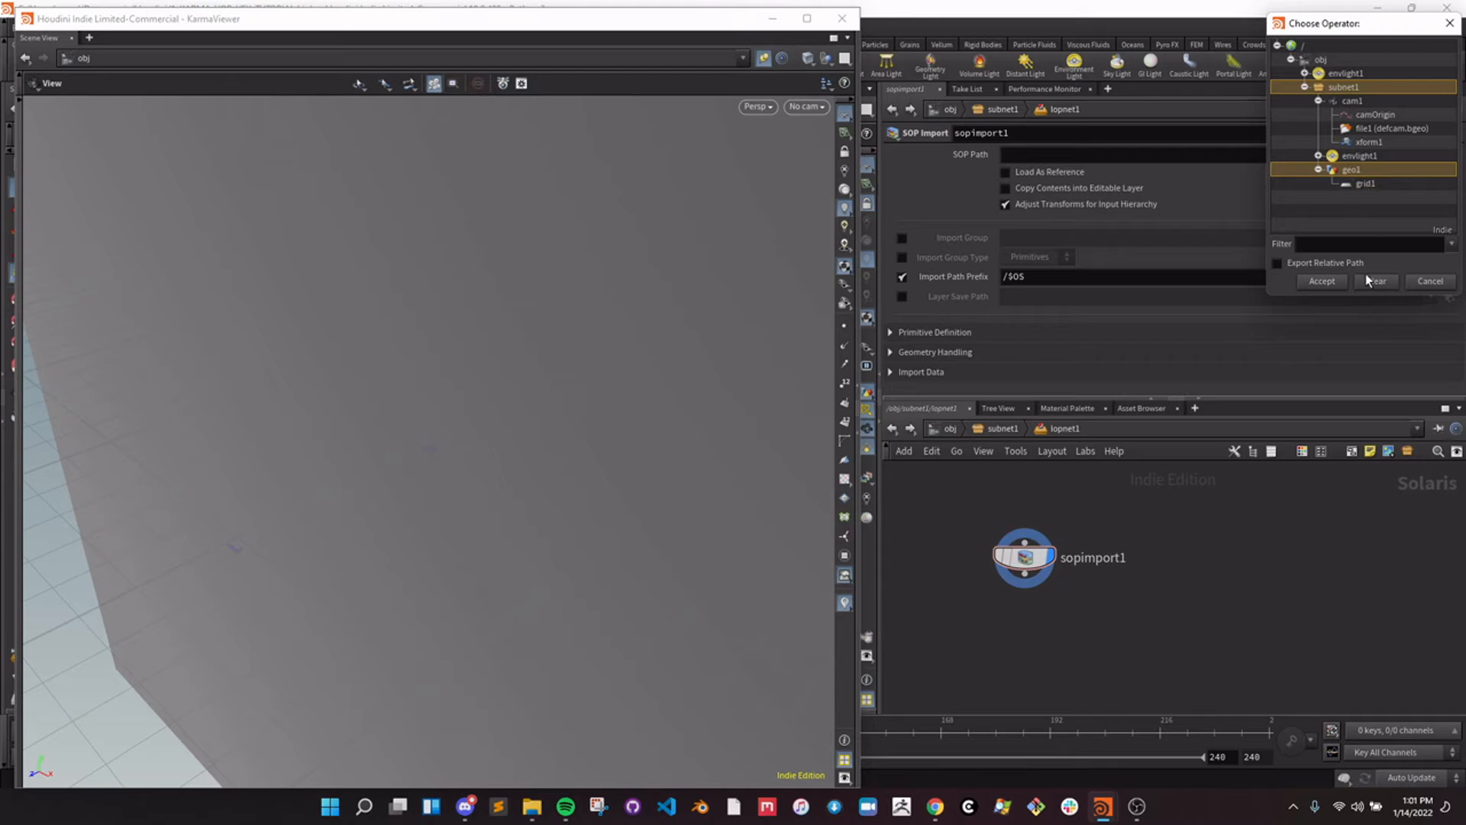
click(1327, 281)
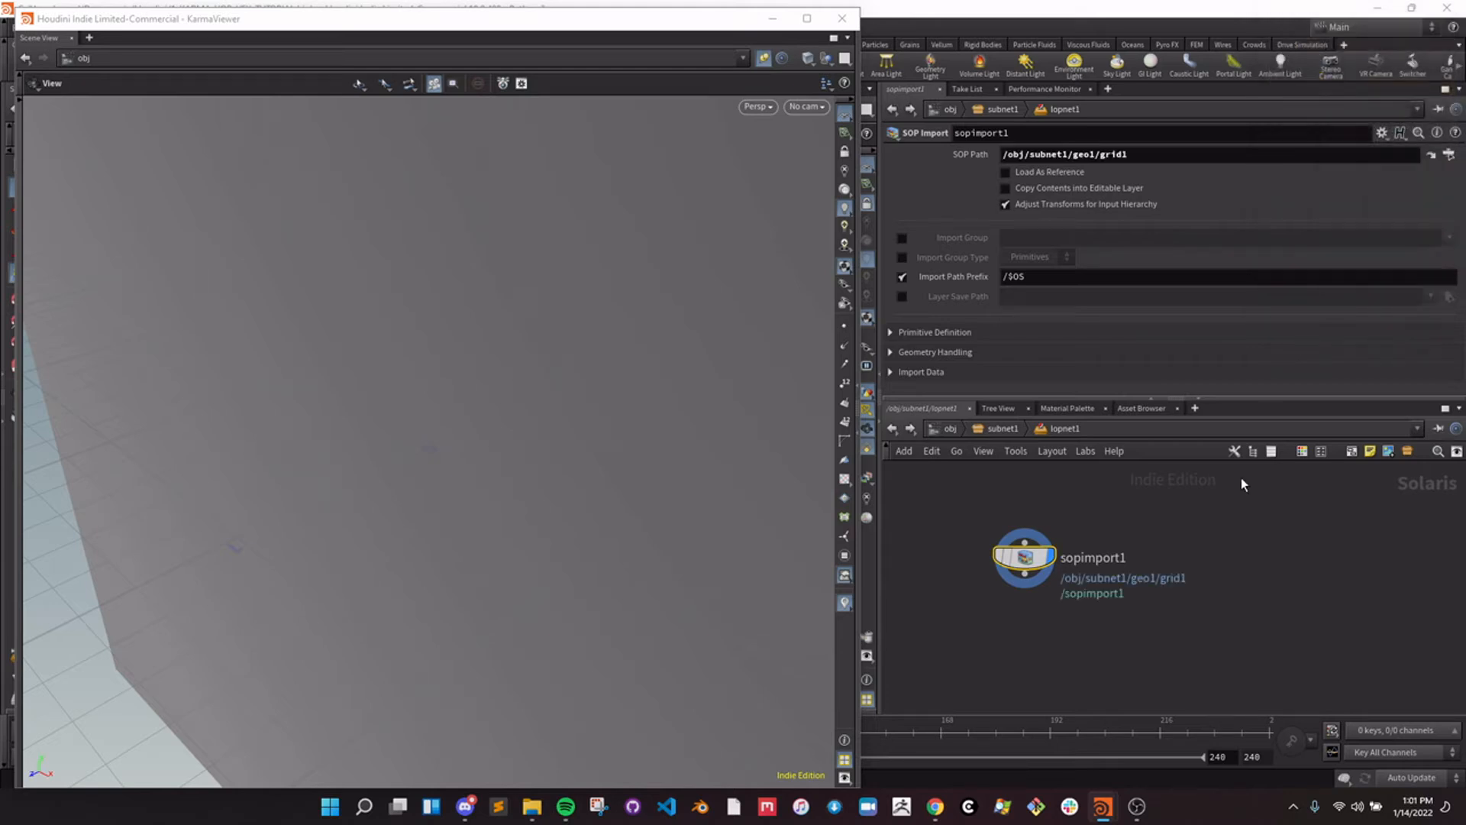
Add a Scene Import (Cameras) node in lopnet1 beside the SOP Import node.
key(Tab)
text(cam)
key(Down)
key(Down)
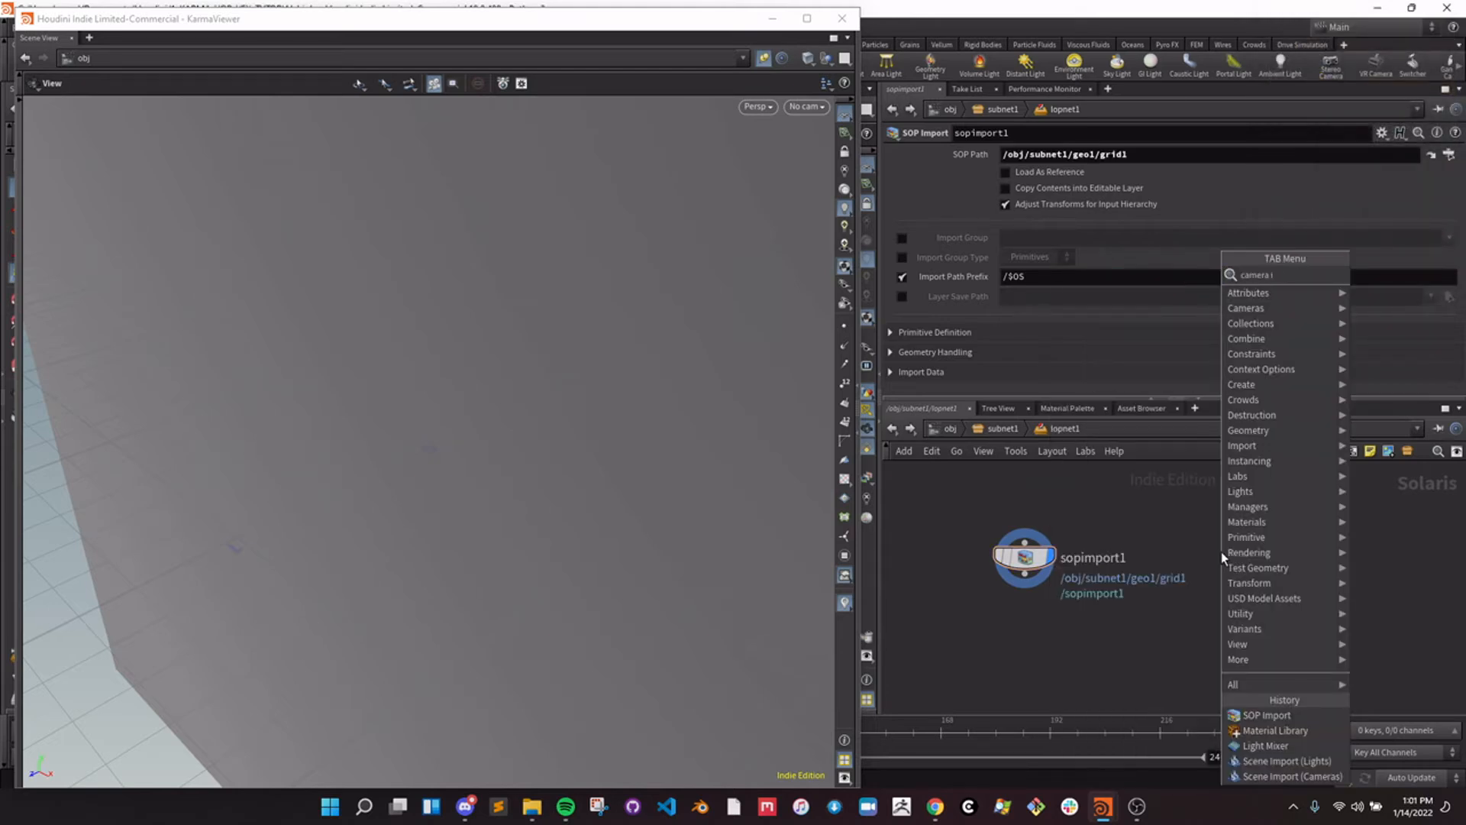
key(Return)
click(1221, 551)
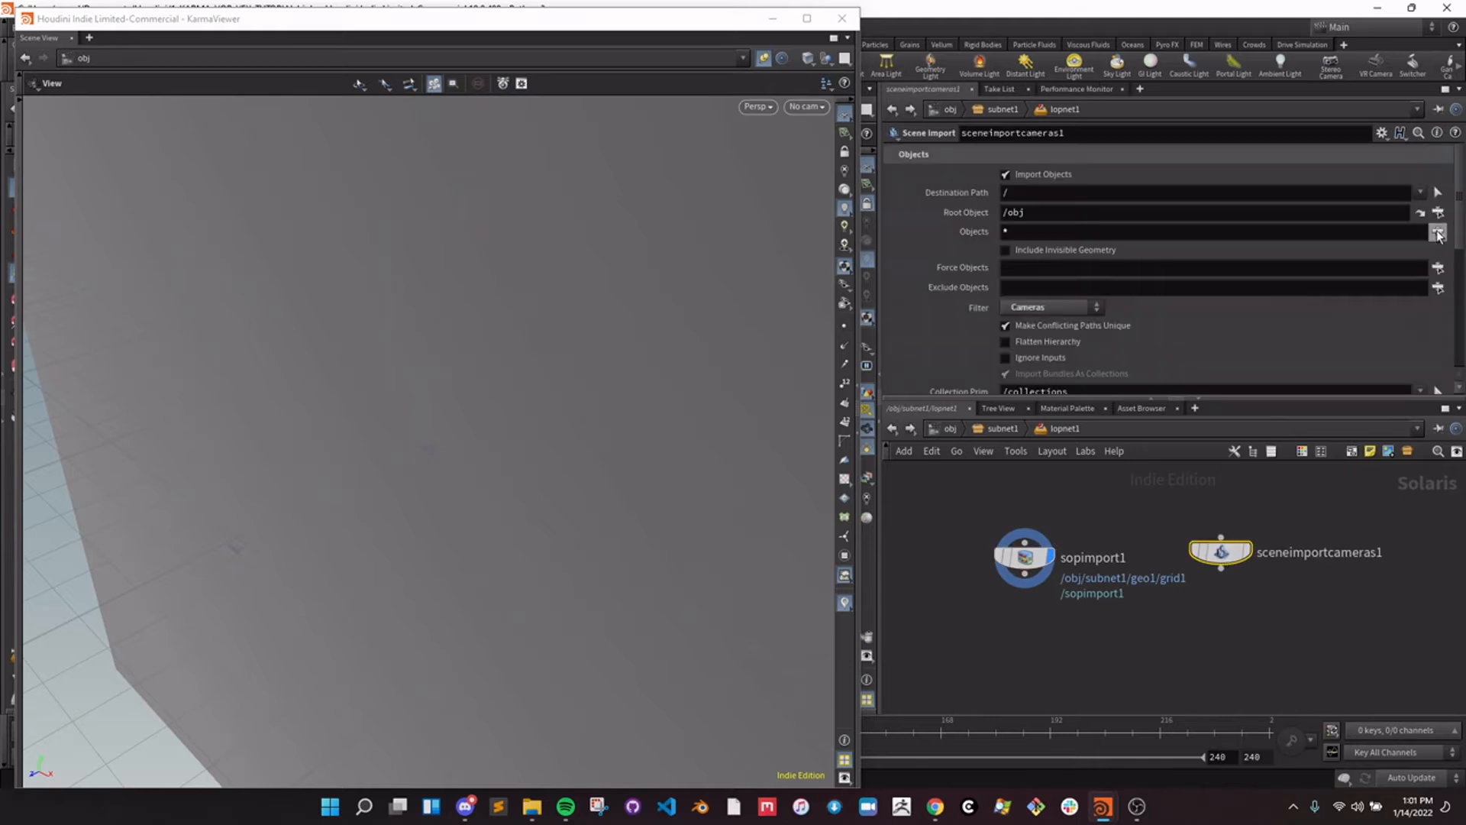
Set the camera import's Objects pattern to ../../cam1, the camera inside subnet1.
click(1438, 232)
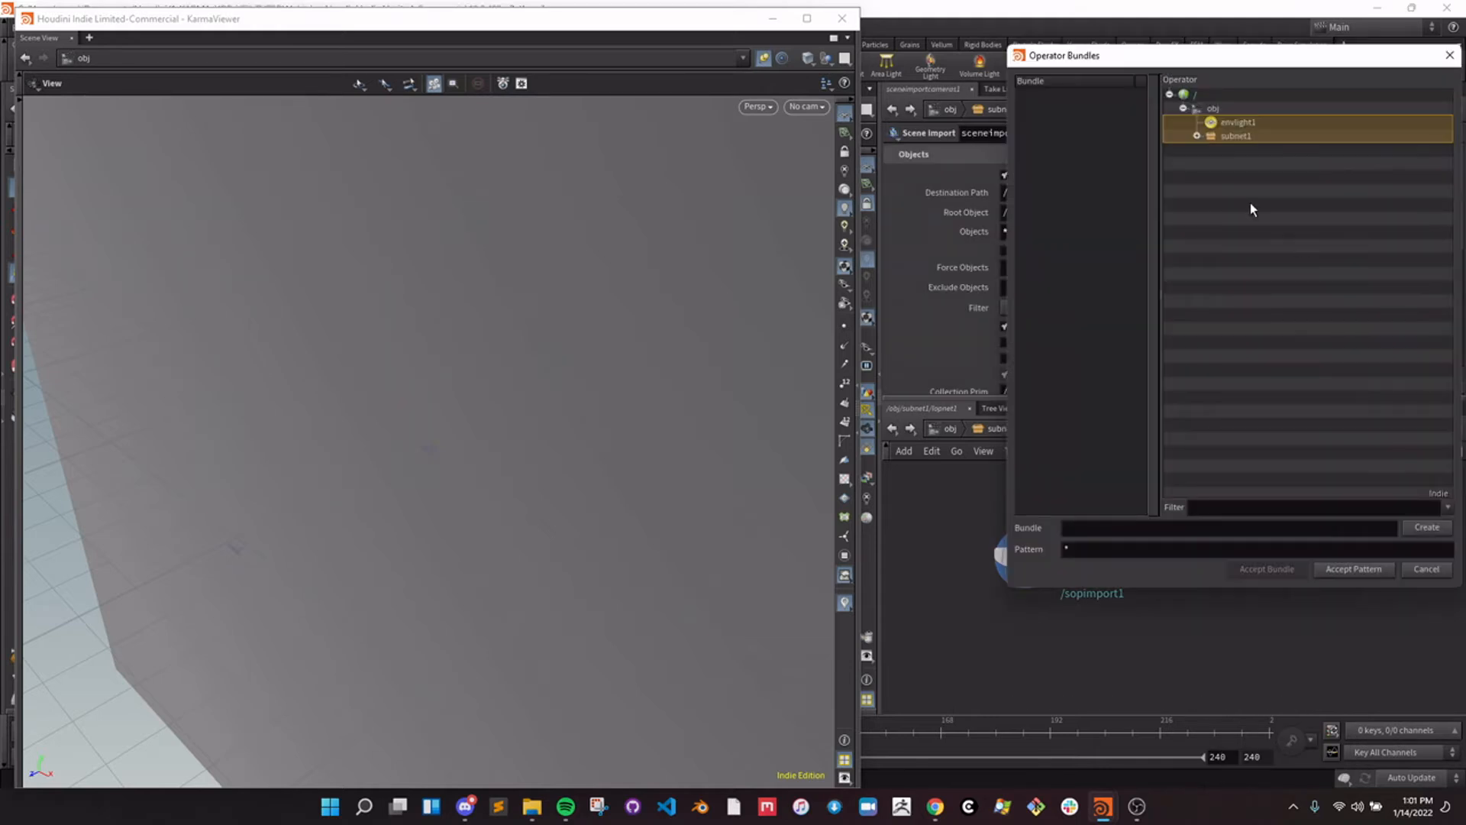
click(1196, 136)
click(1243, 153)
click(1324, 568)
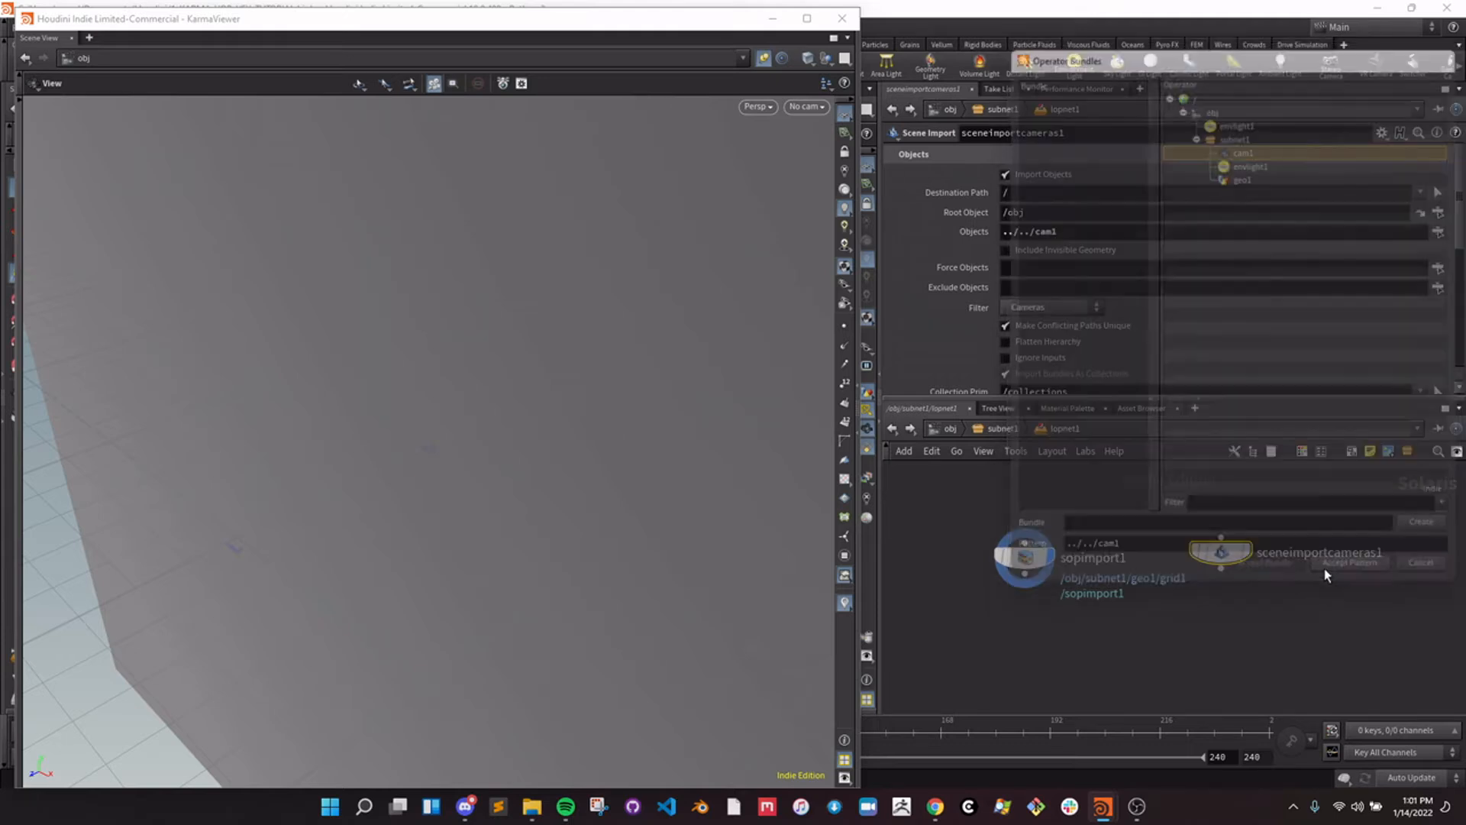
Add a Scene Import (Lights) node in lopnet1 beside the camera import node.
key(Tab)
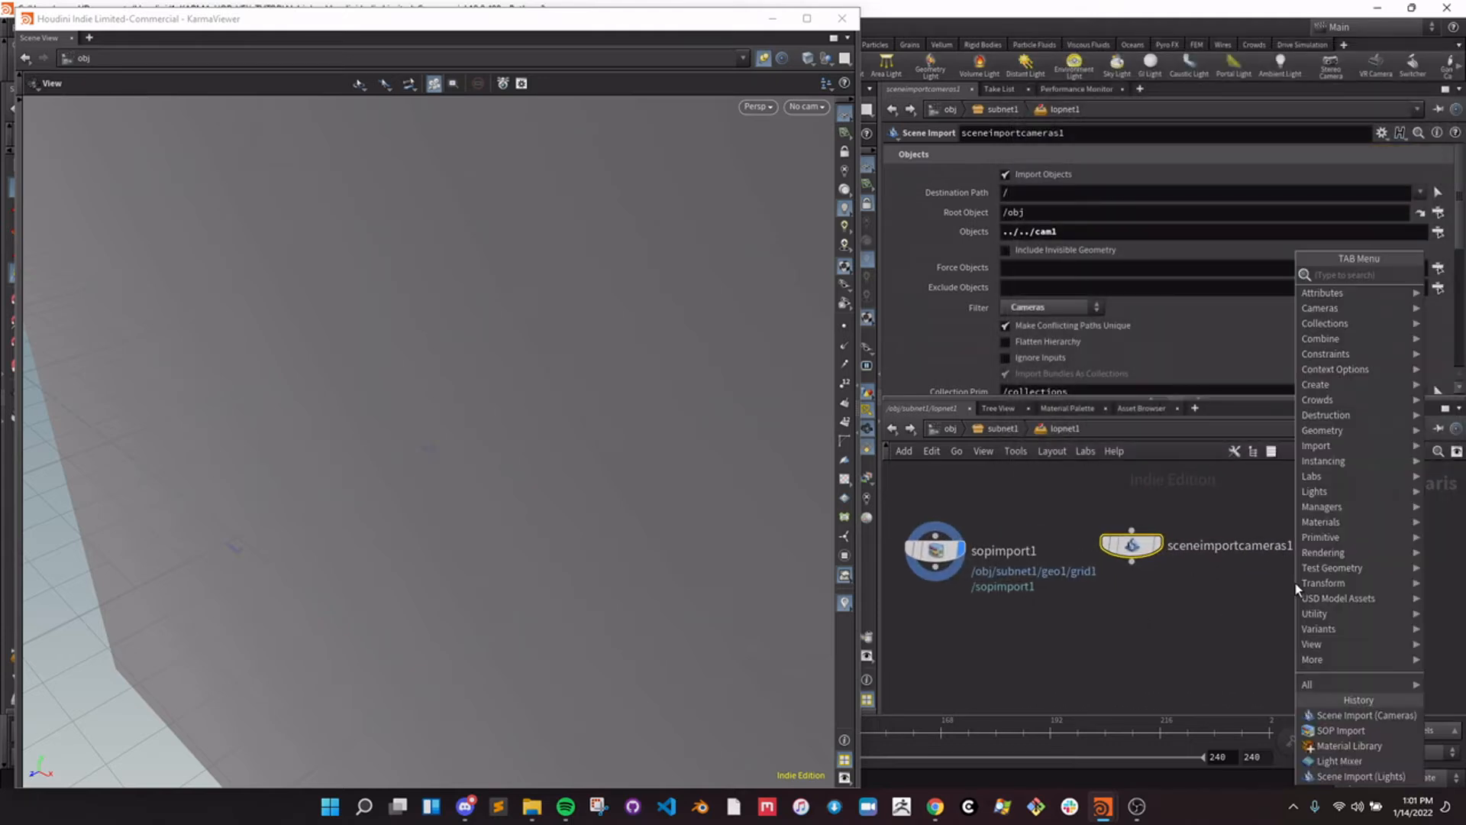
text(import l)
key(Return)
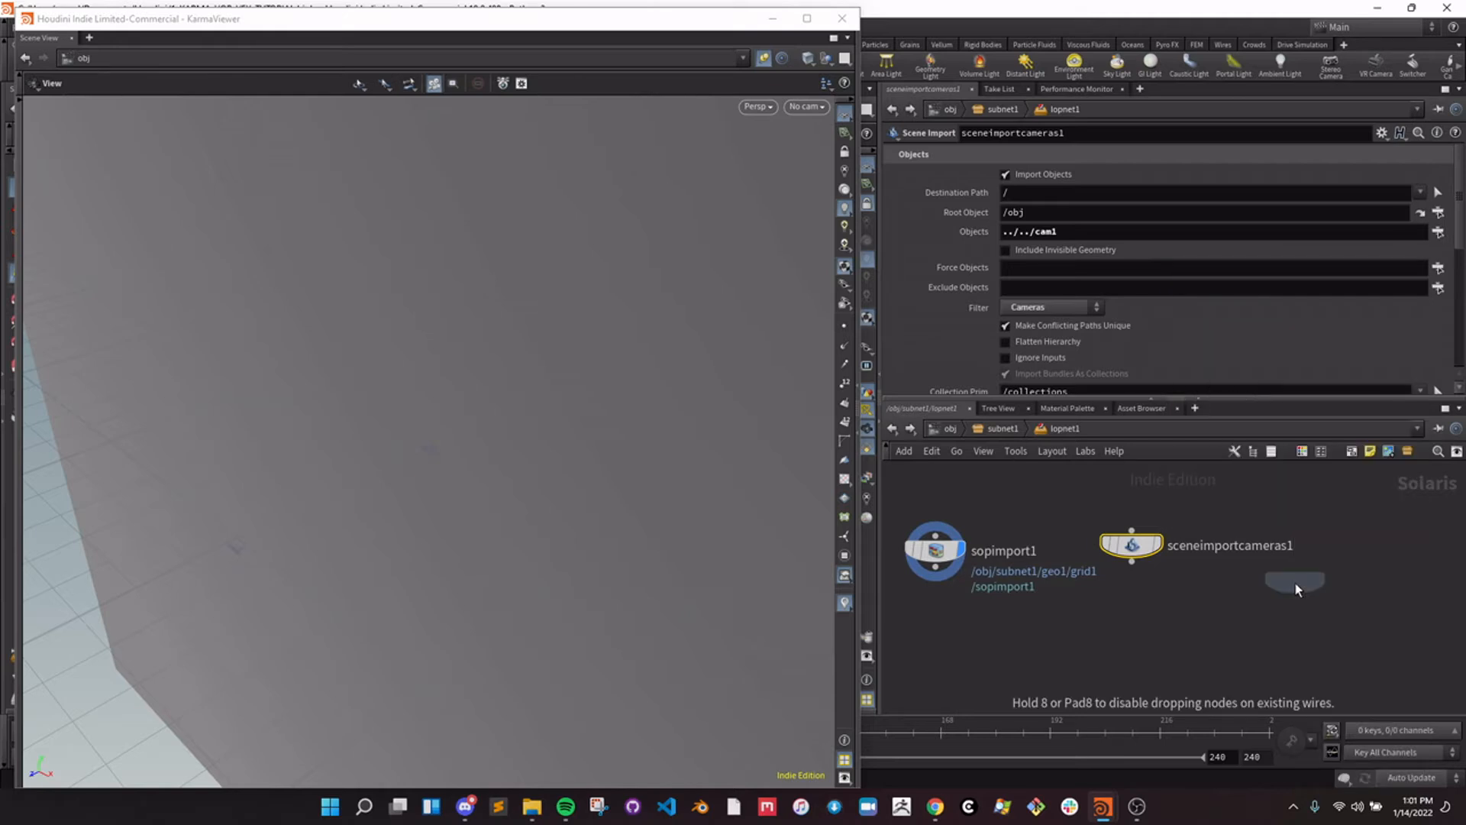
click(1295, 583)
Set the light import's Objects pattern to ../../envlight1, the environment light inside subnet1.
click(1437, 232)
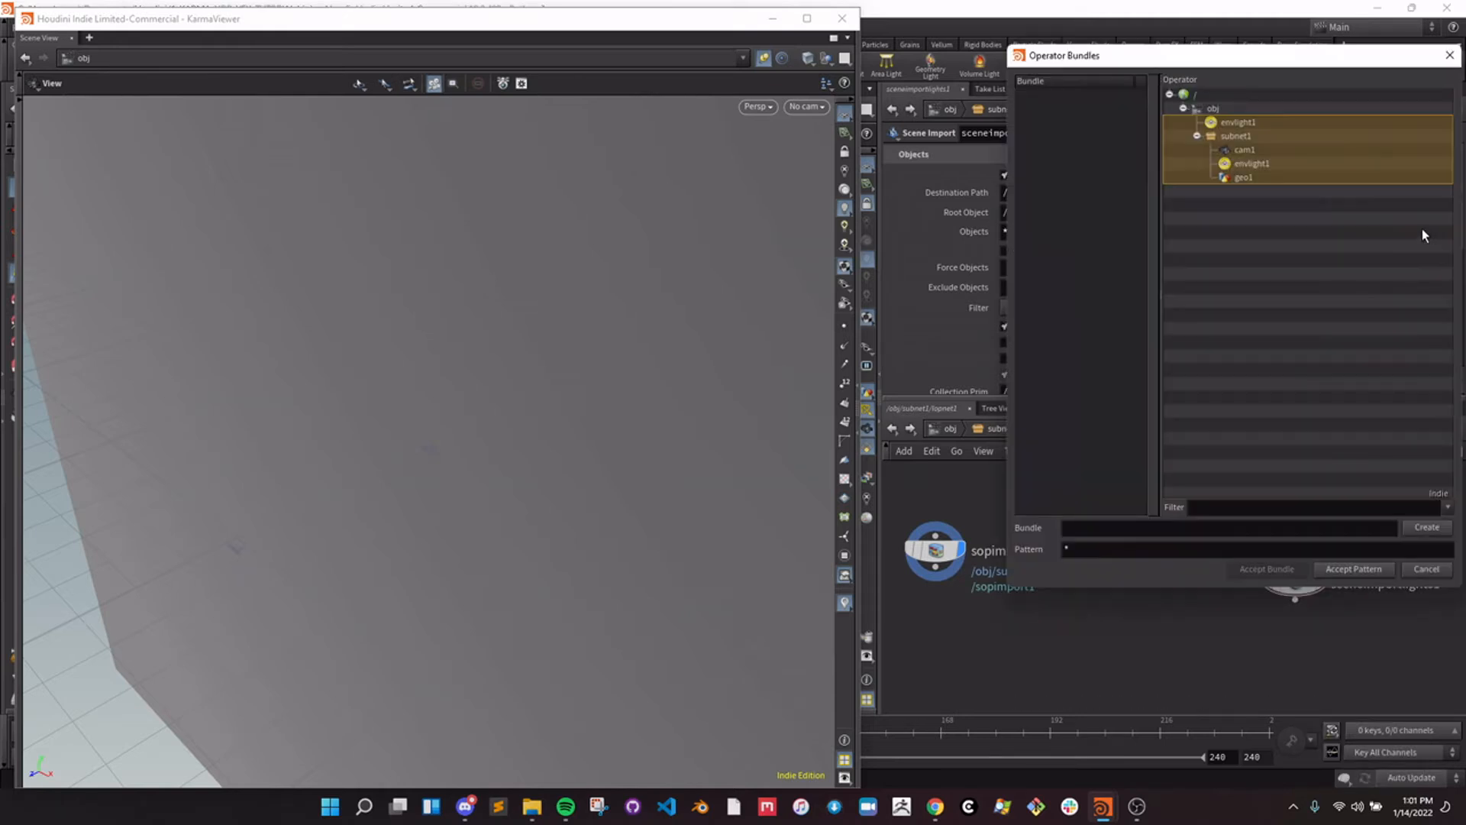
click(1290, 325)
click(1251, 163)
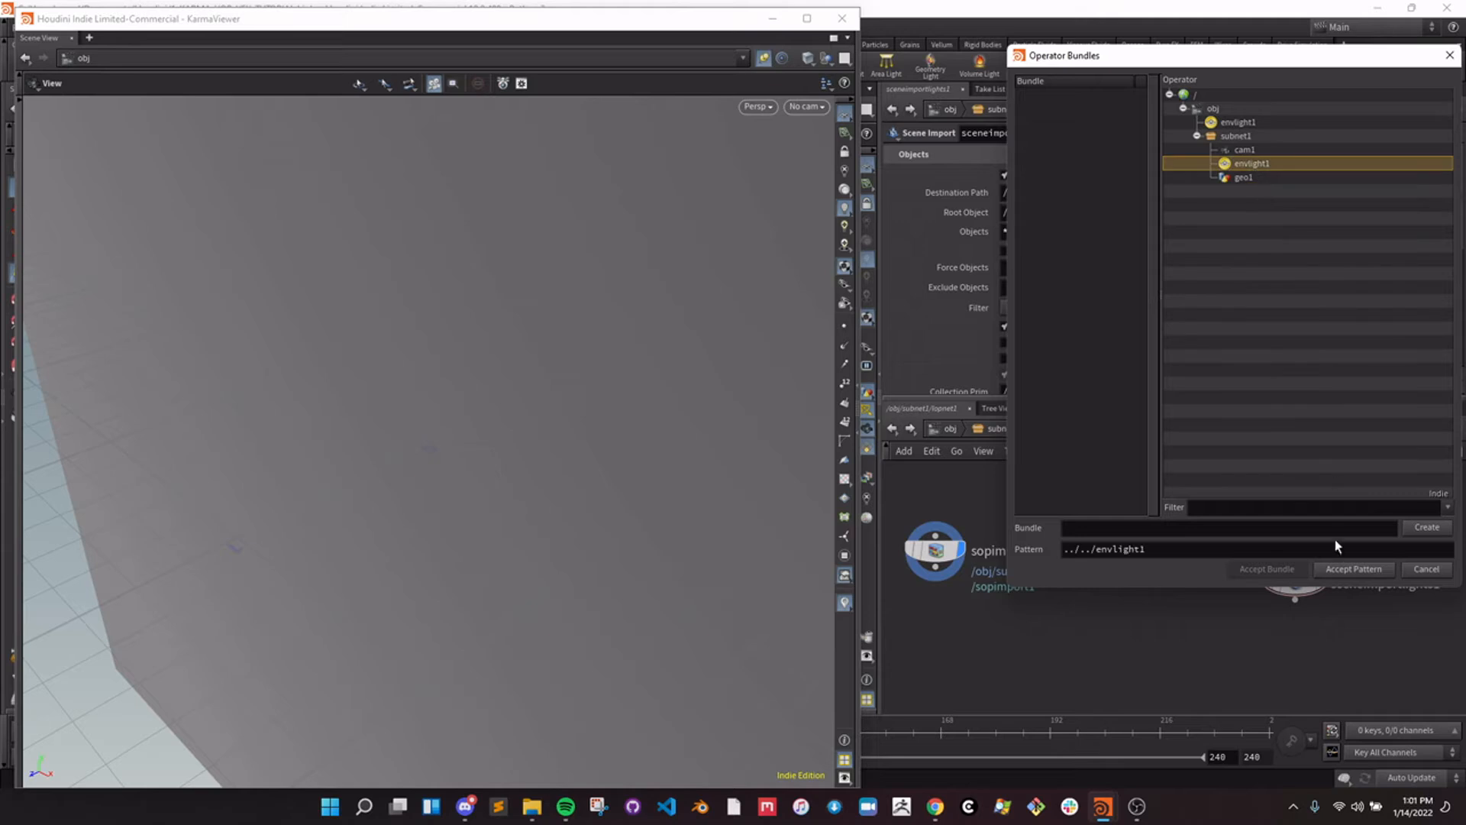
click(1342, 566)
Wire the SOP, camera and light import nodes together into a new Merge node below them and display it.
drag(933, 495, 1353, 603)
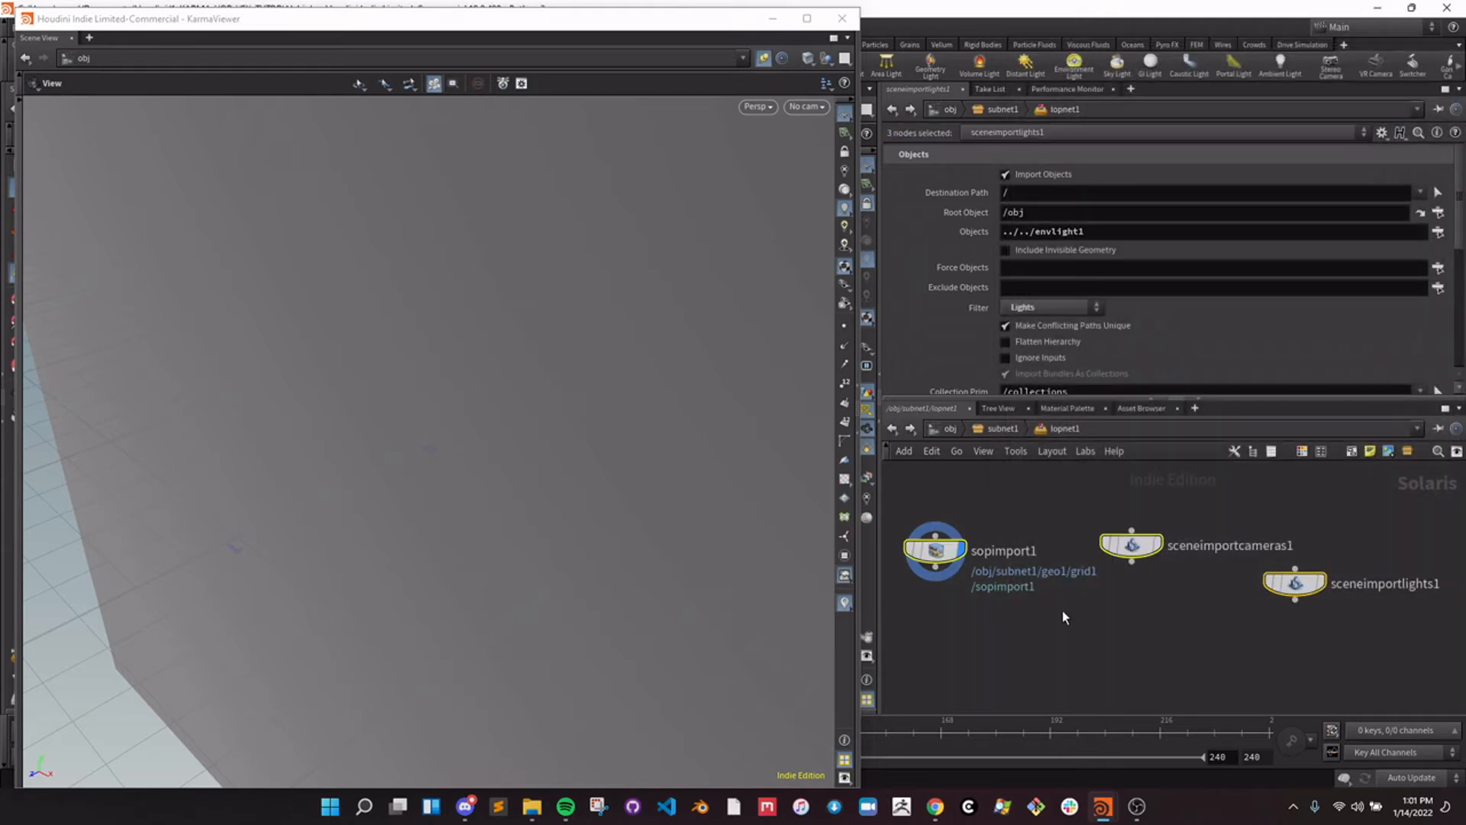
click(935, 567)
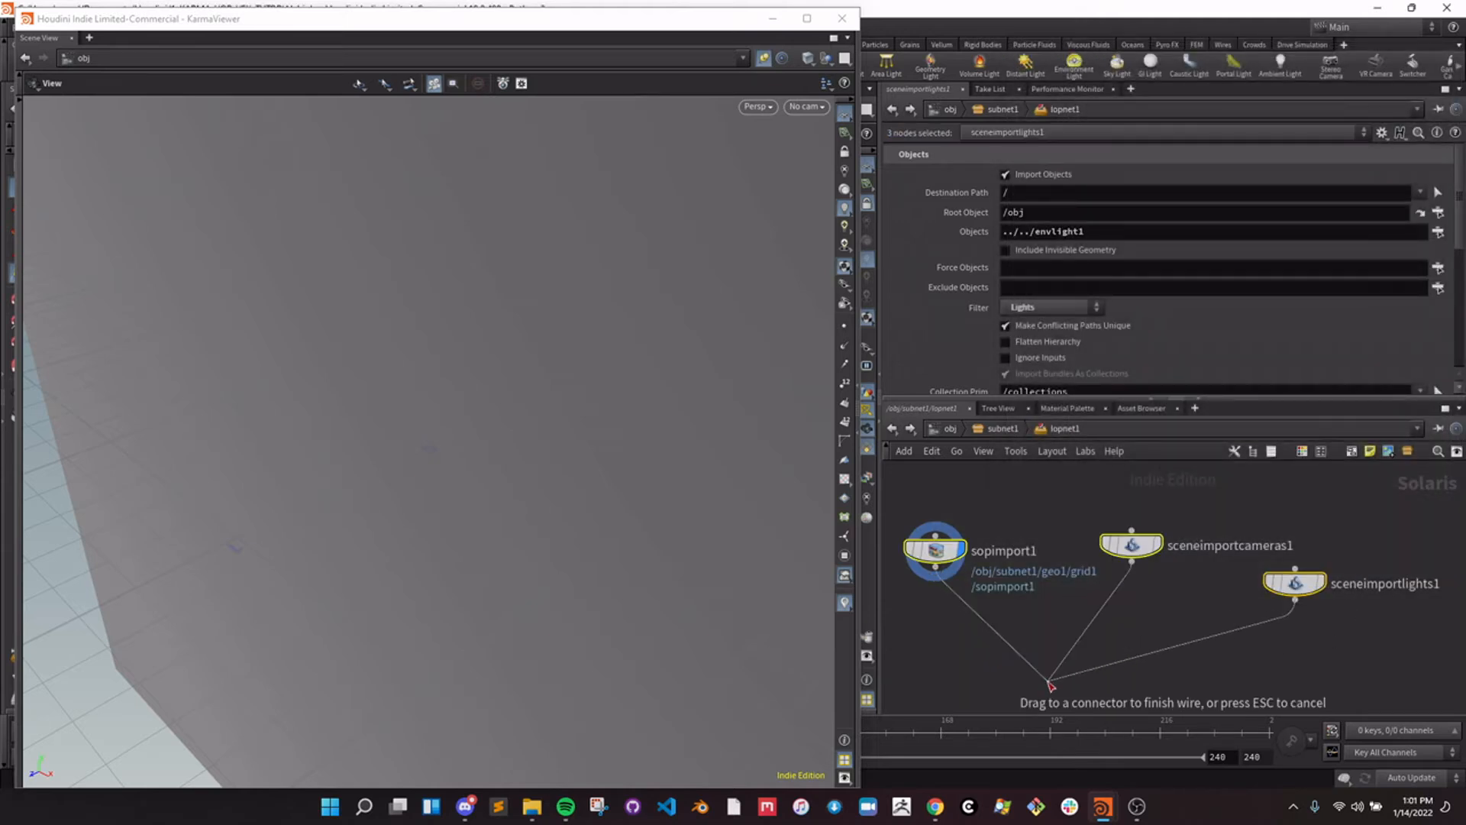
click(1054, 681)
click(1079, 684)
middle_drag(1165, 681, 1211, 654)
click(1234, 686)
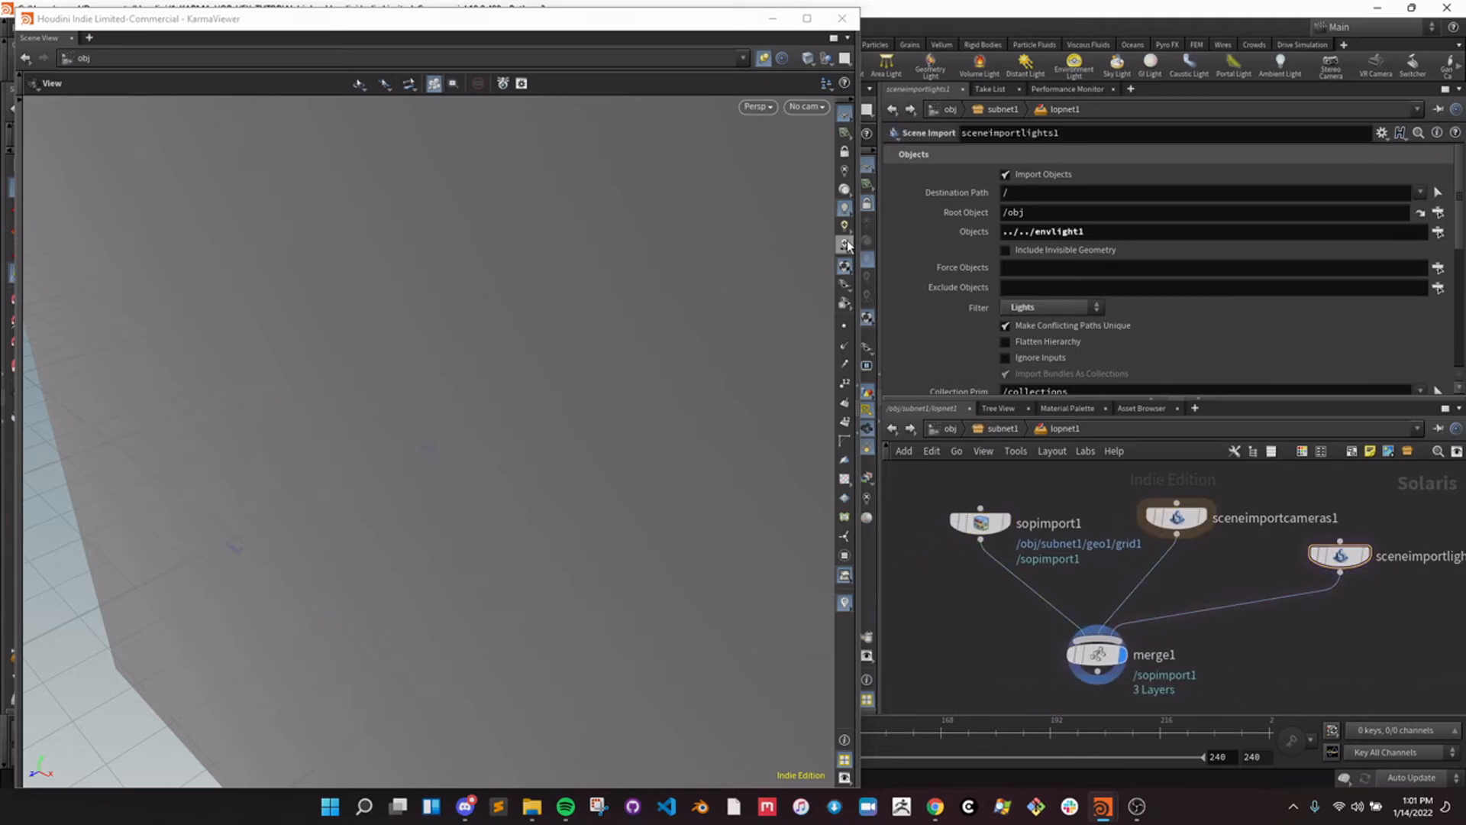
Close the floating KarmaViewer window to work in the main scene view.
click(841, 18)
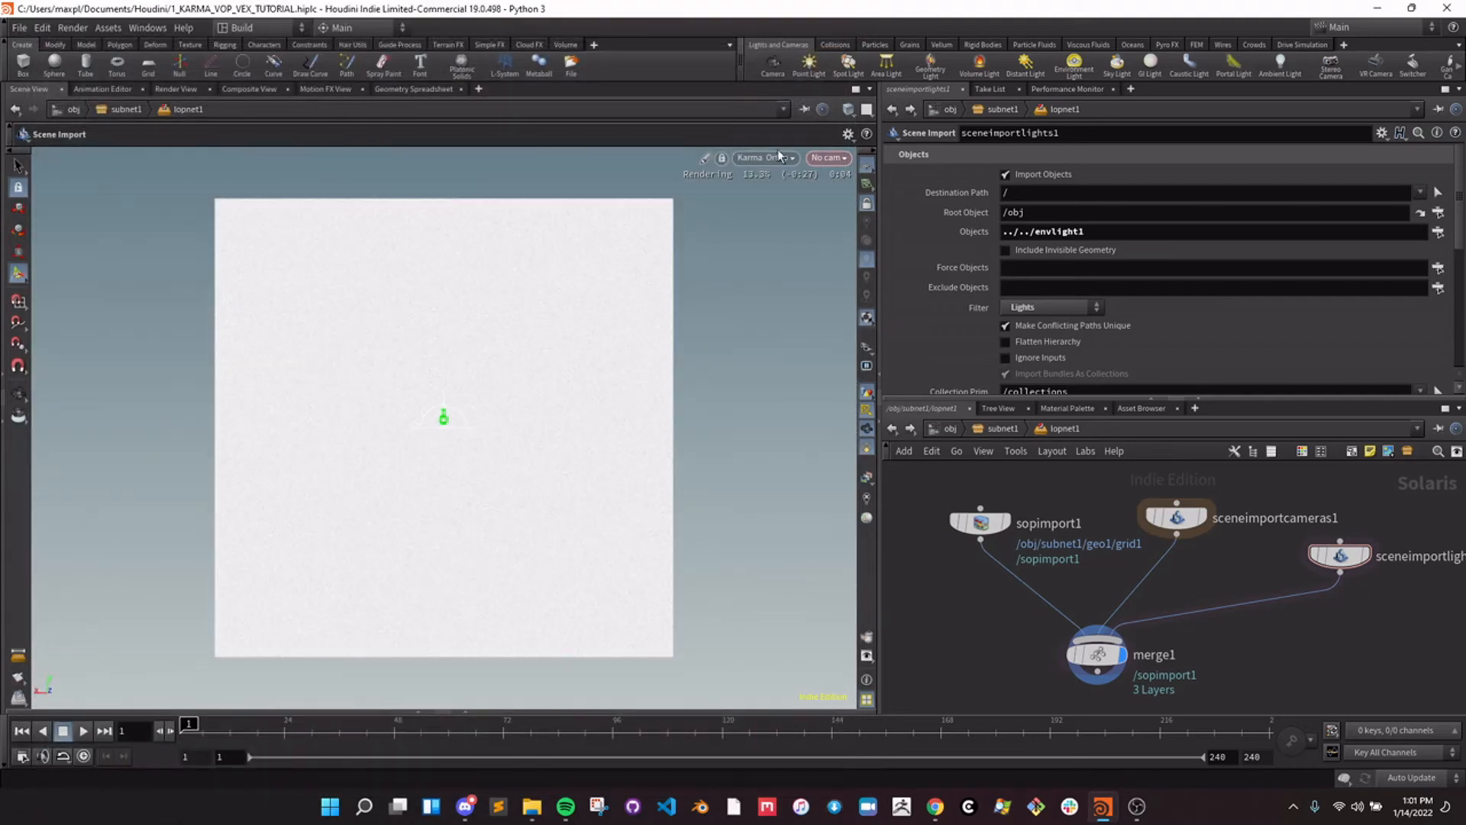
click(745, 158)
click(756, 229)
mouse_move(1326, 553)
middle_drag(1107, 565, 1050, 547)
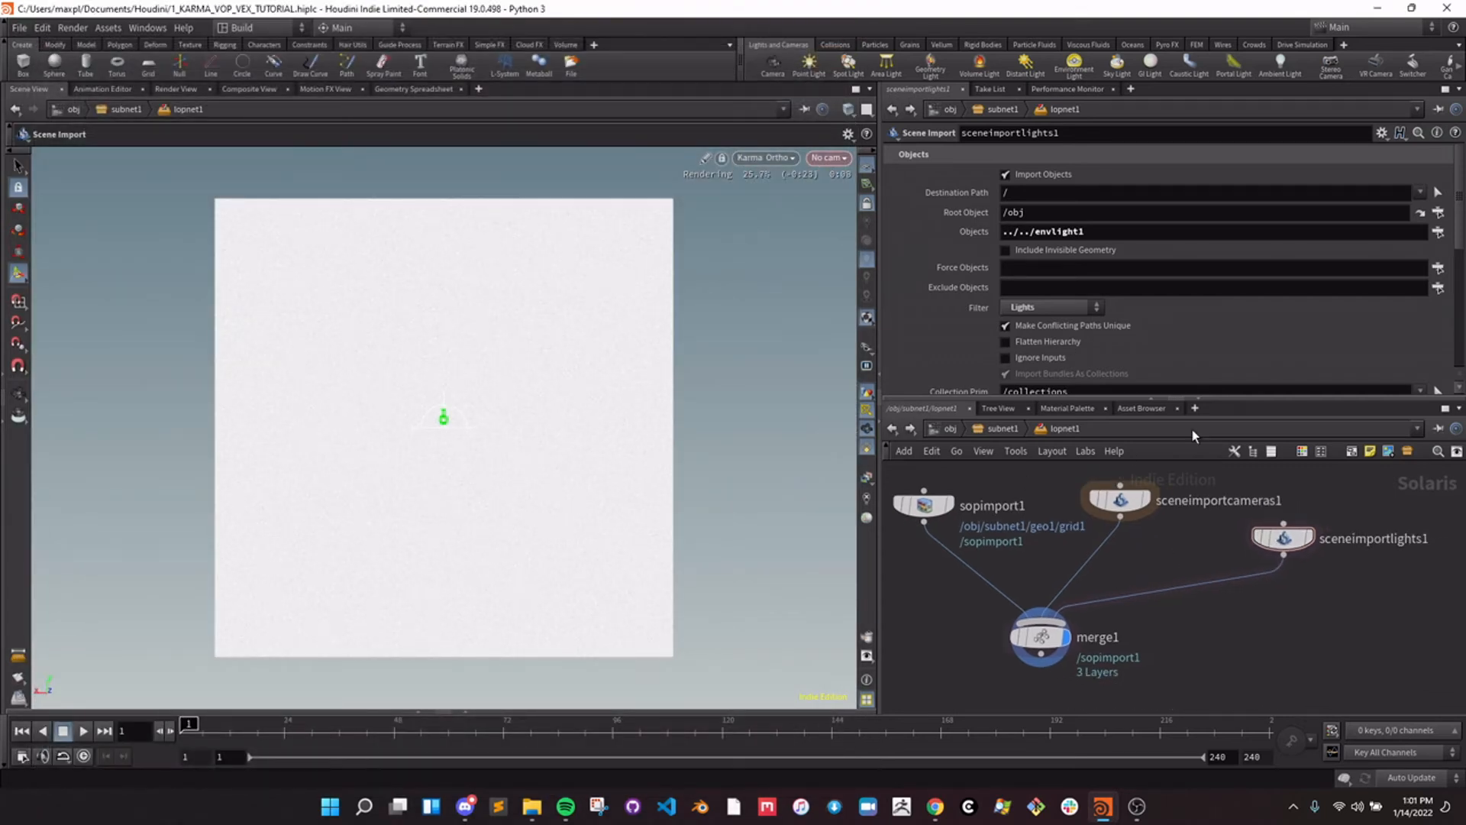
Check the environment light's settings in subnet1, then return to lopnet1 and pin the scene view to that network.
click(998, 429)
click(1214, 616)
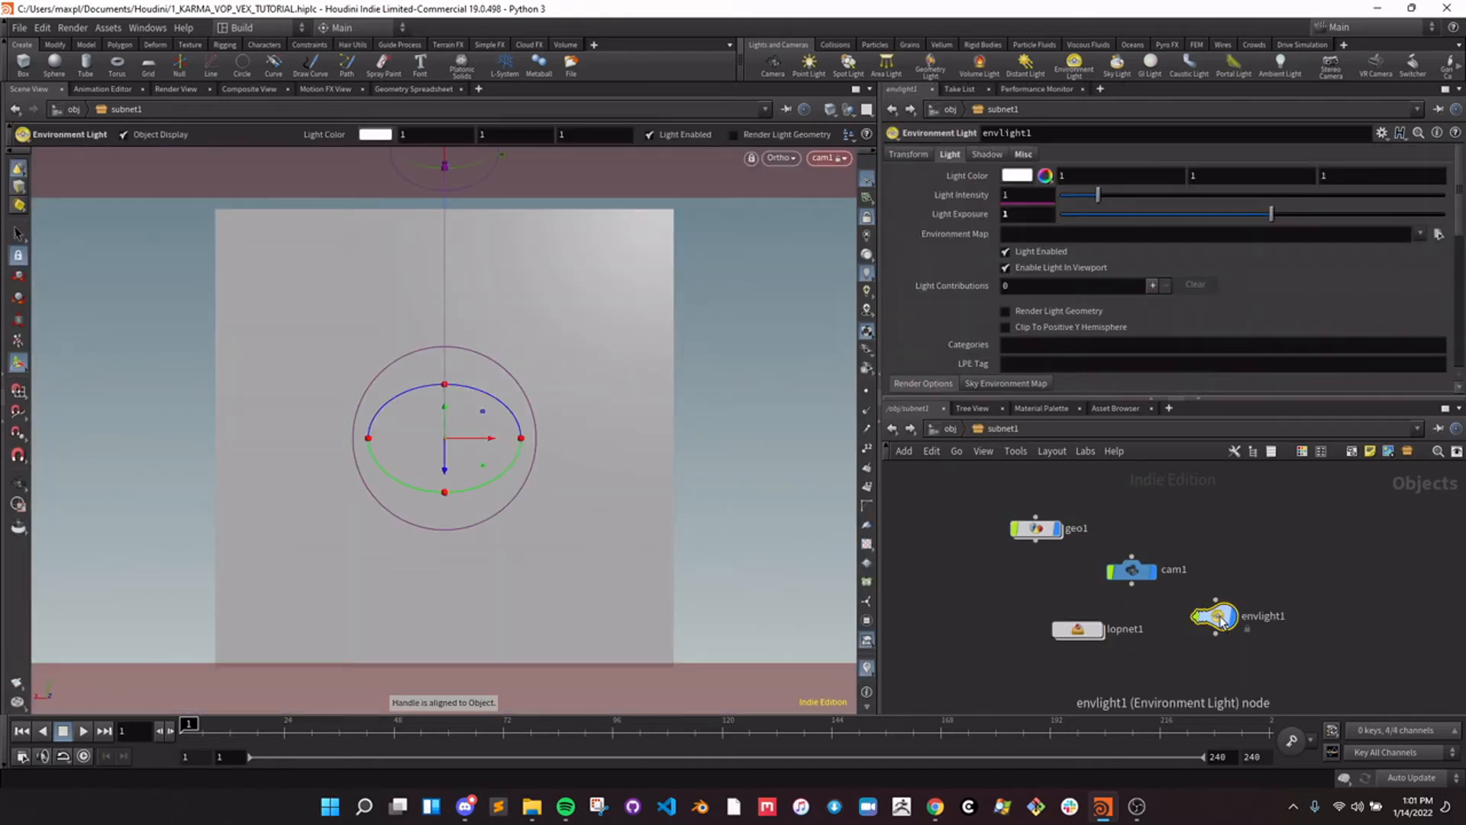
double_click(1077, 628)
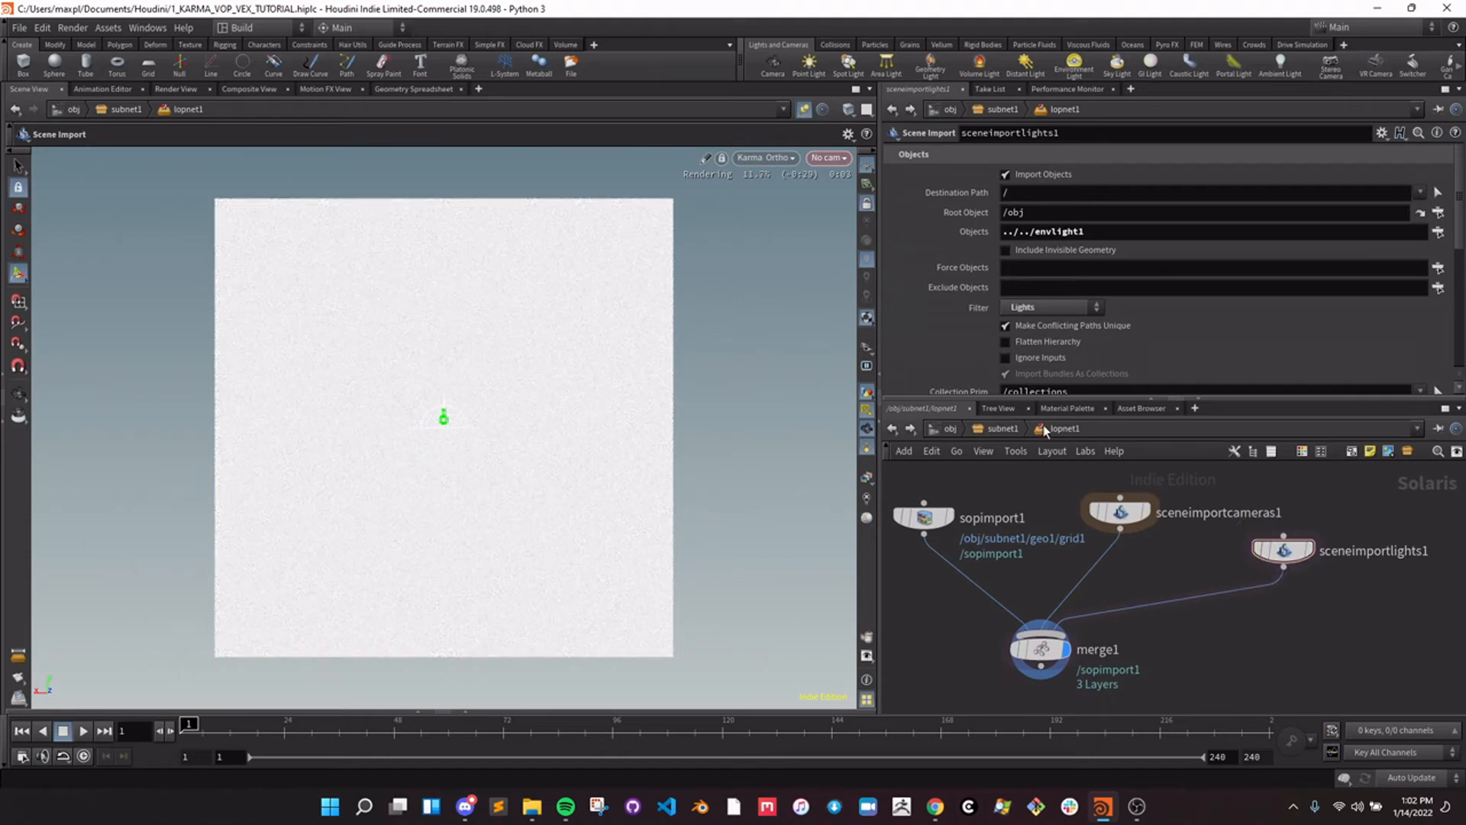
Try adjusting the light exposure of envlight1 in subnet1, ending at 1.
click(1004, 428)
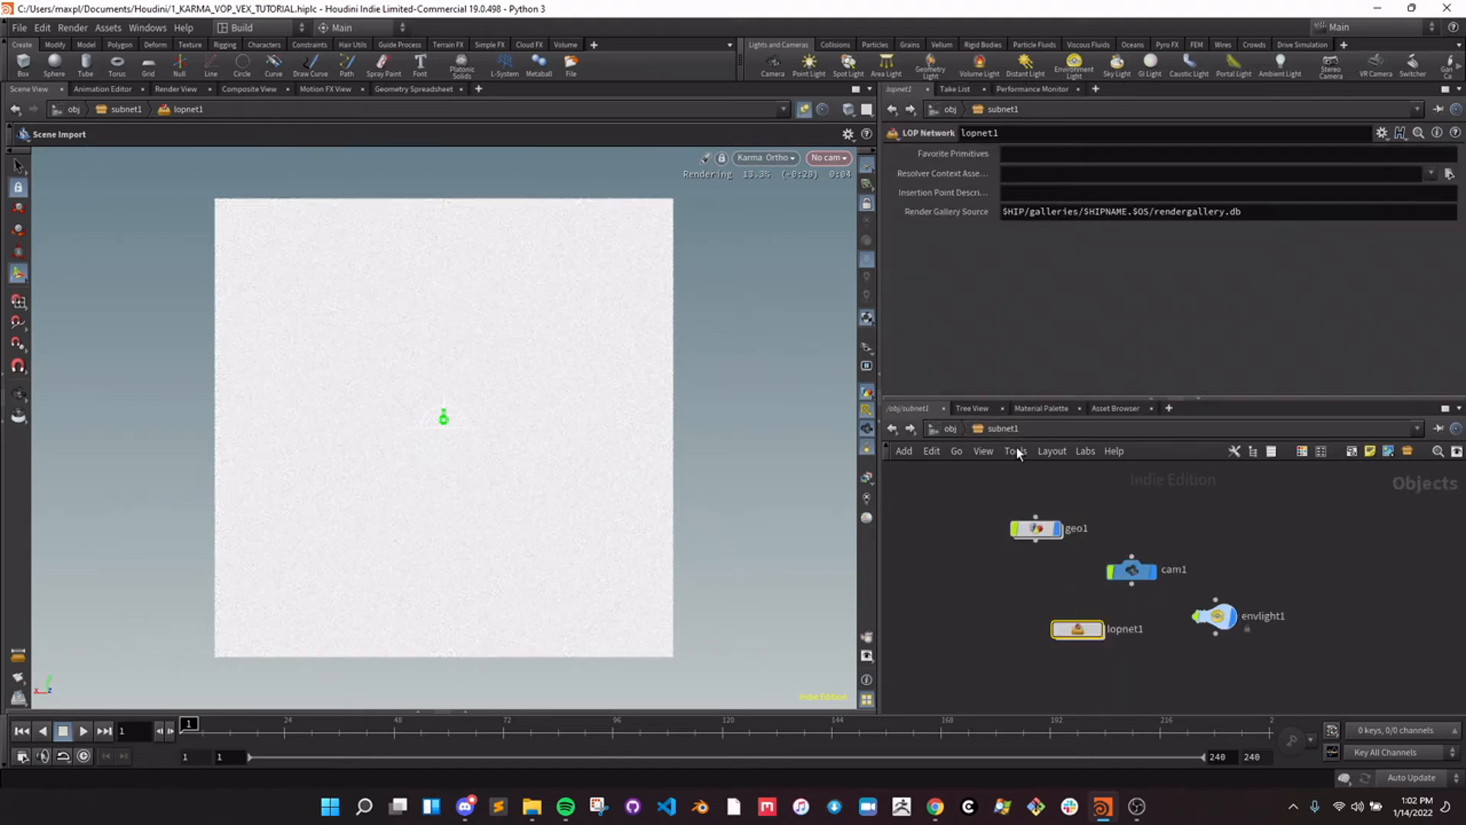
click(1214, 615)
drag(1312, 215, 1274, 216)
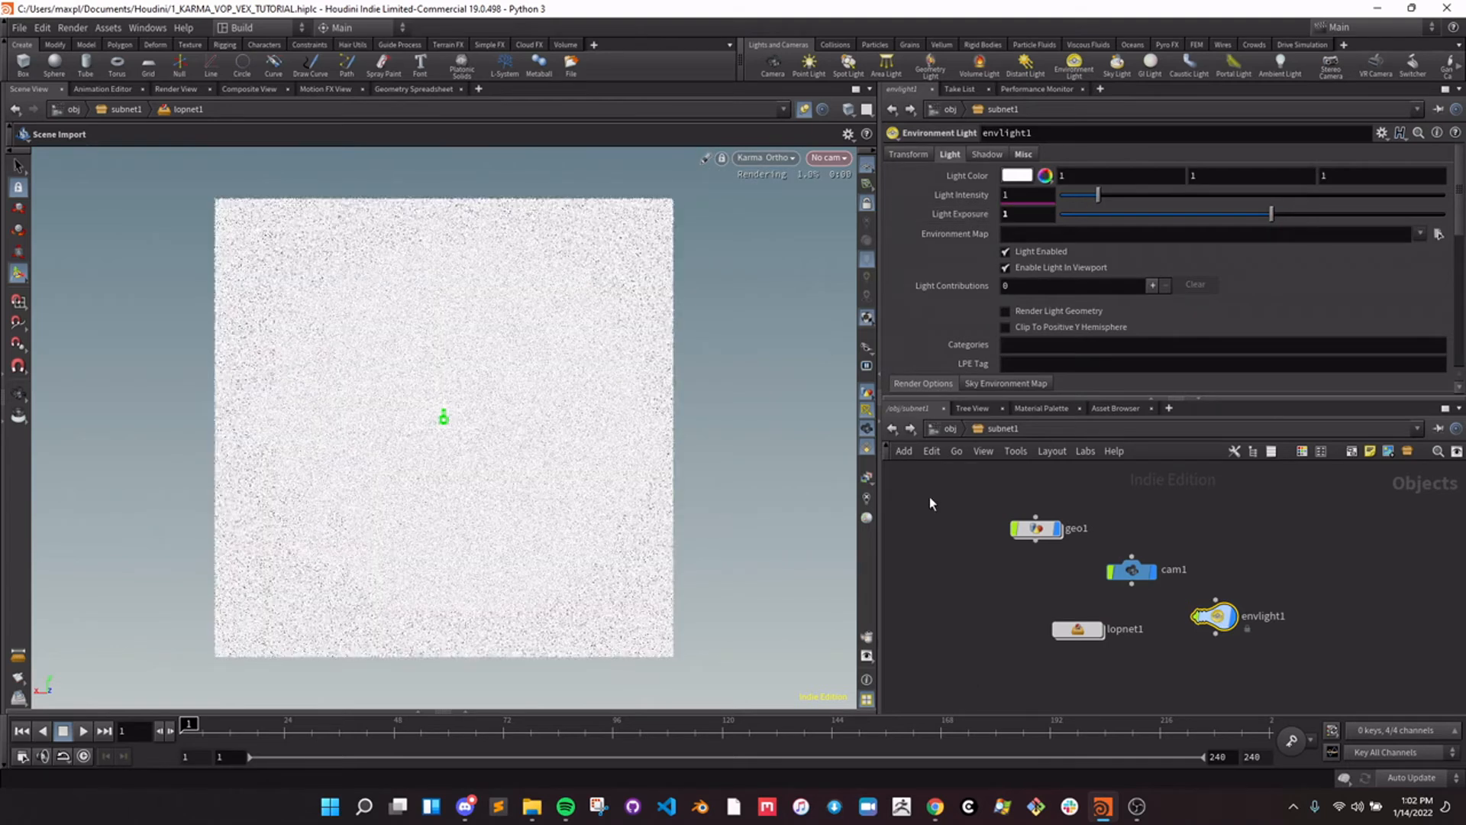
Insert a Light Mixer node in lopnet1 between sceneimportlights1 and merge1, aligning it vertically under the light import.
double_click(1080, 629)
key(Tab)
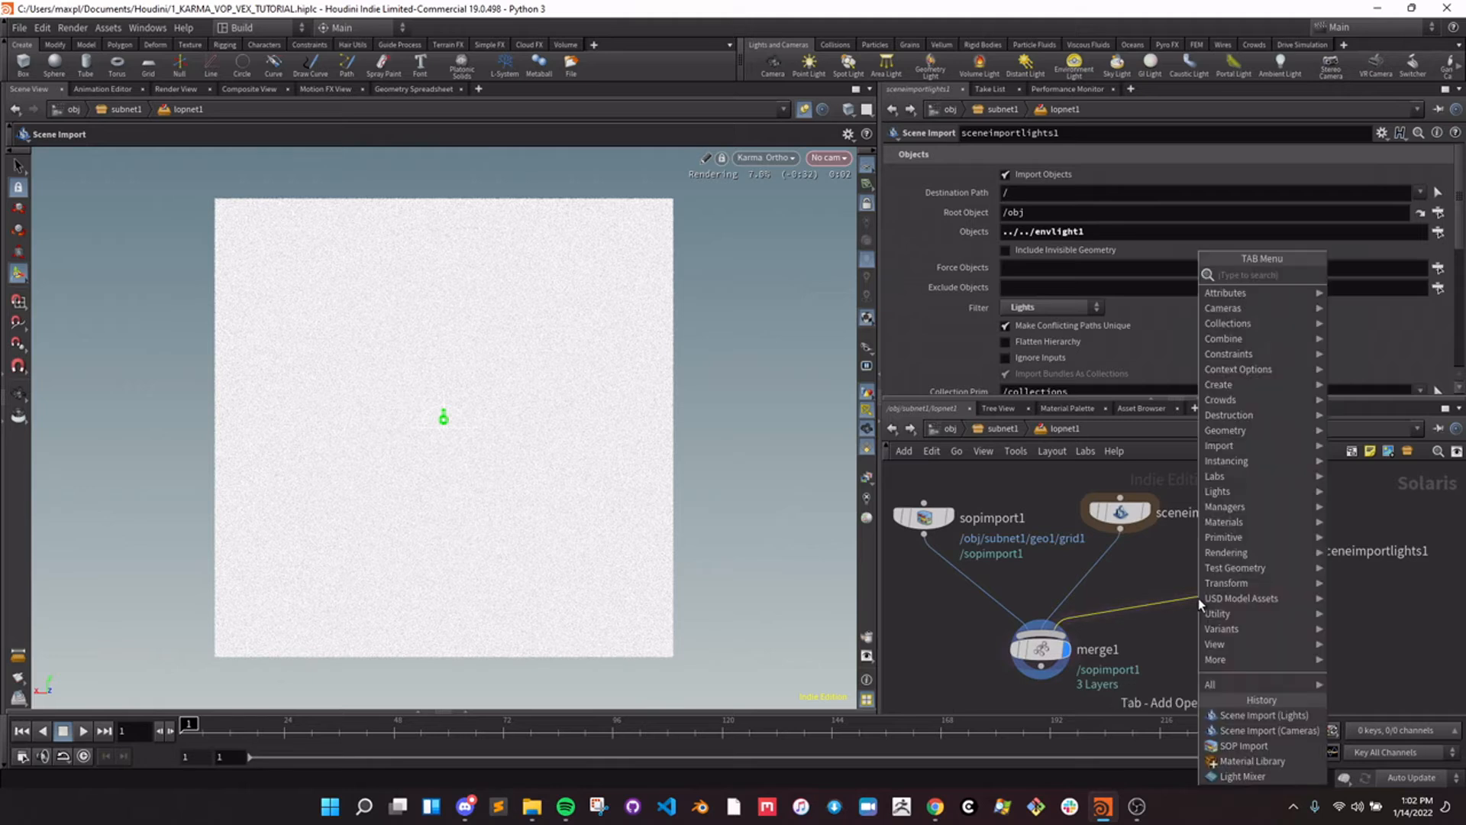
text(k)
key(BackSpace)
text(ligh)
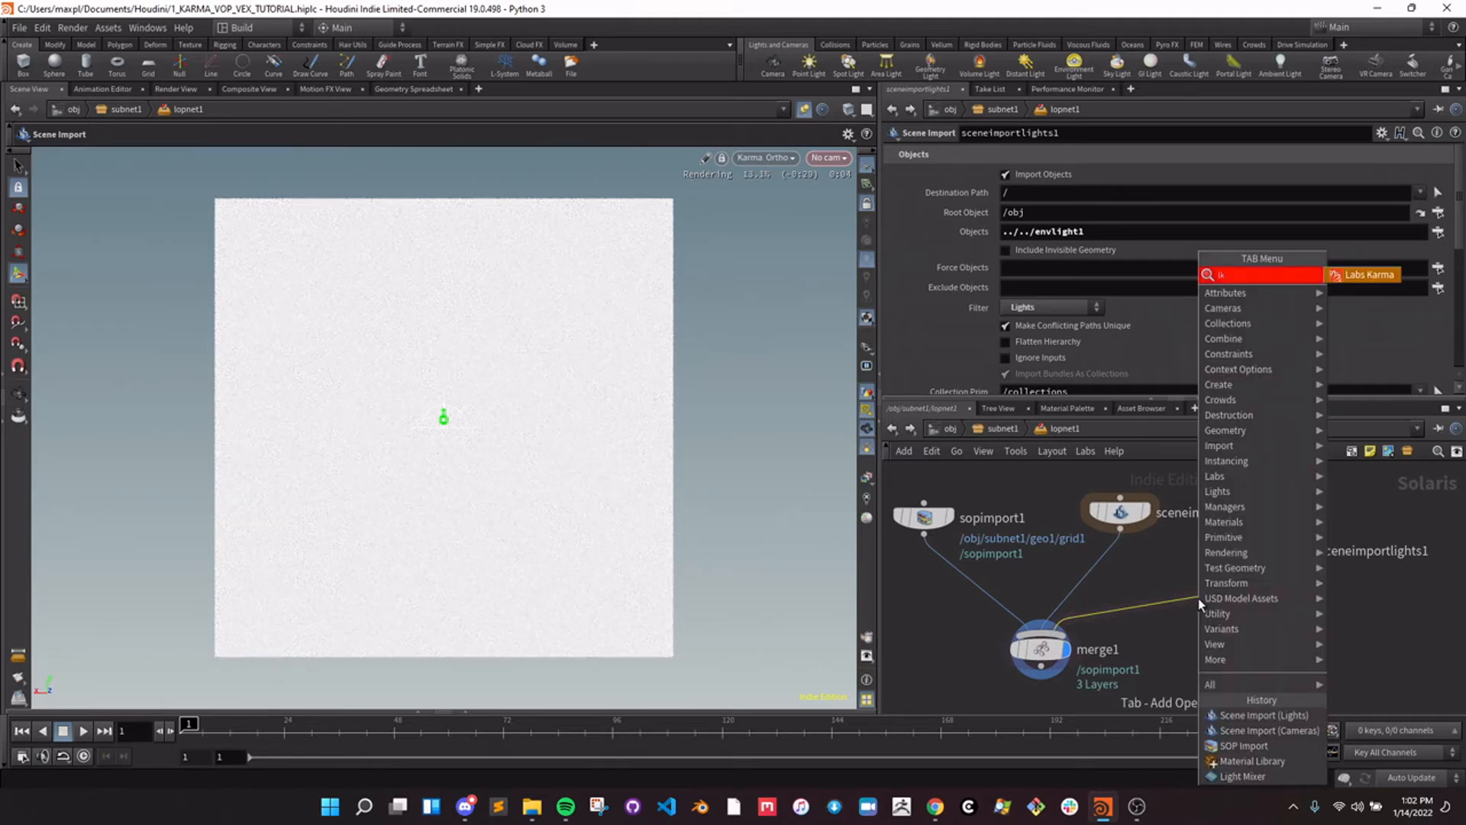
text(t mi)
key(Return)
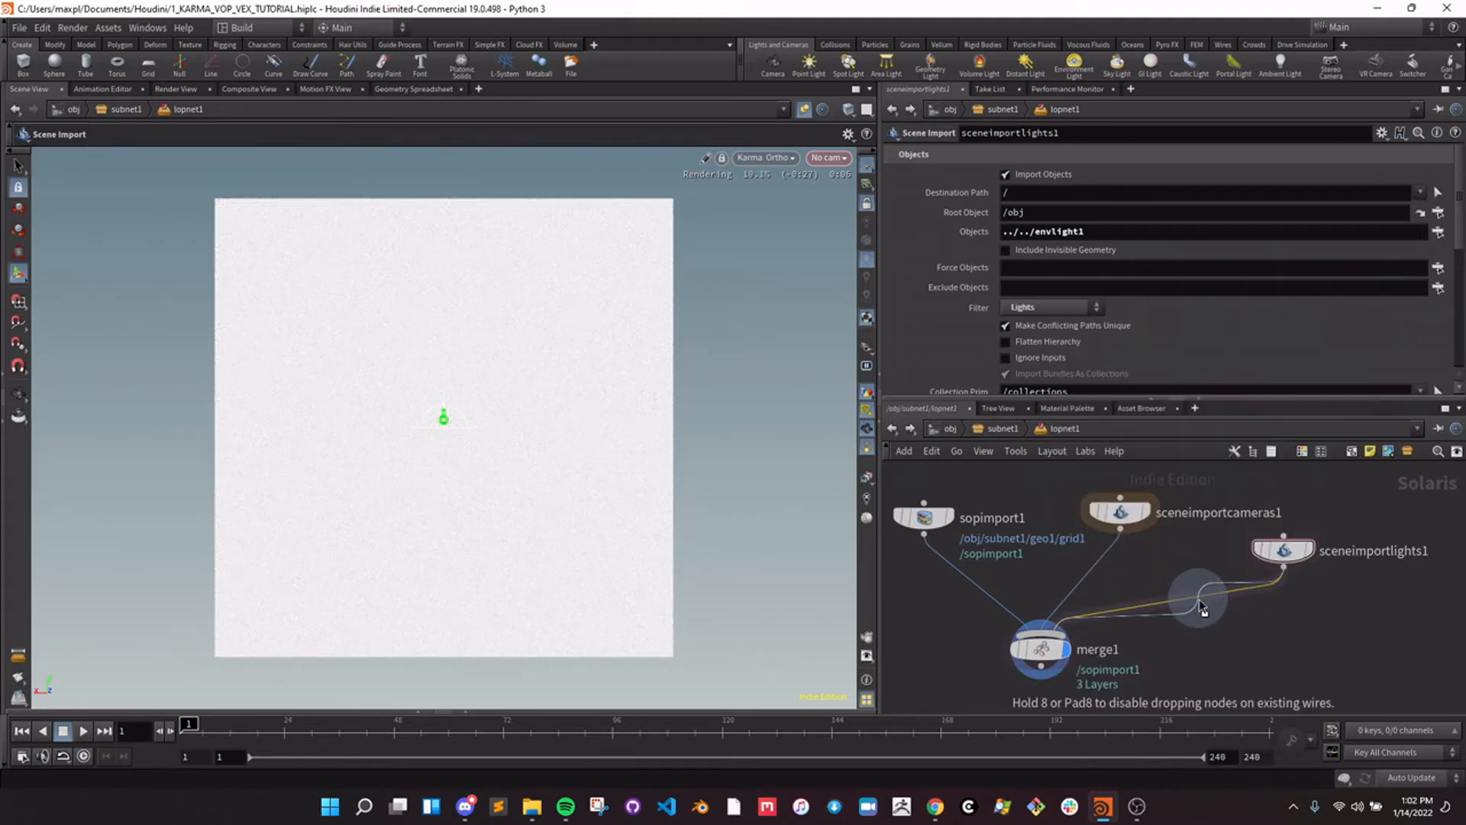
click(1199, 615)
drag(1287, 561, 1269, 555)
drag(1202, 625, 1272, 620)
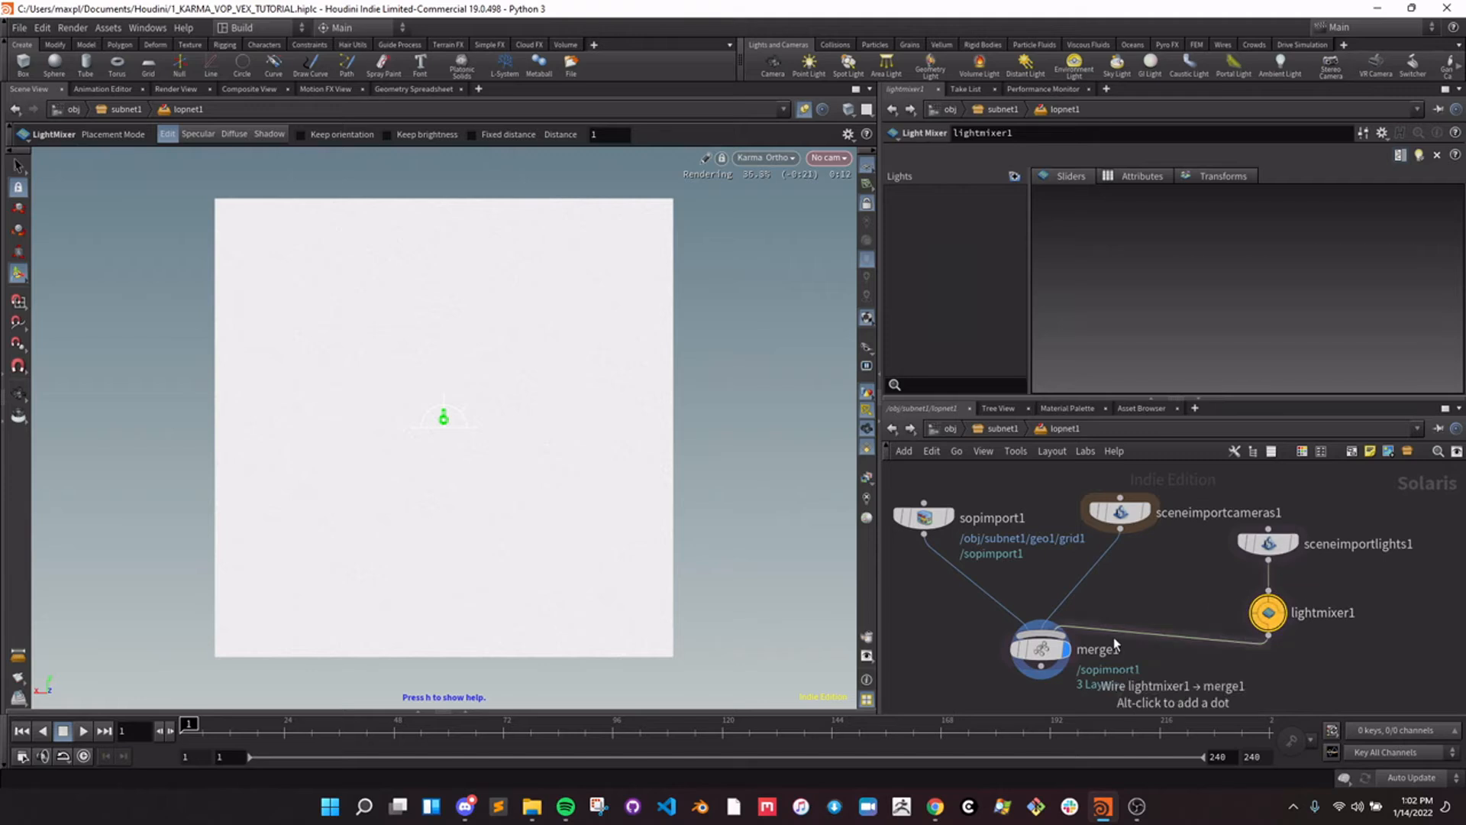
mouse_move(1283, 609)
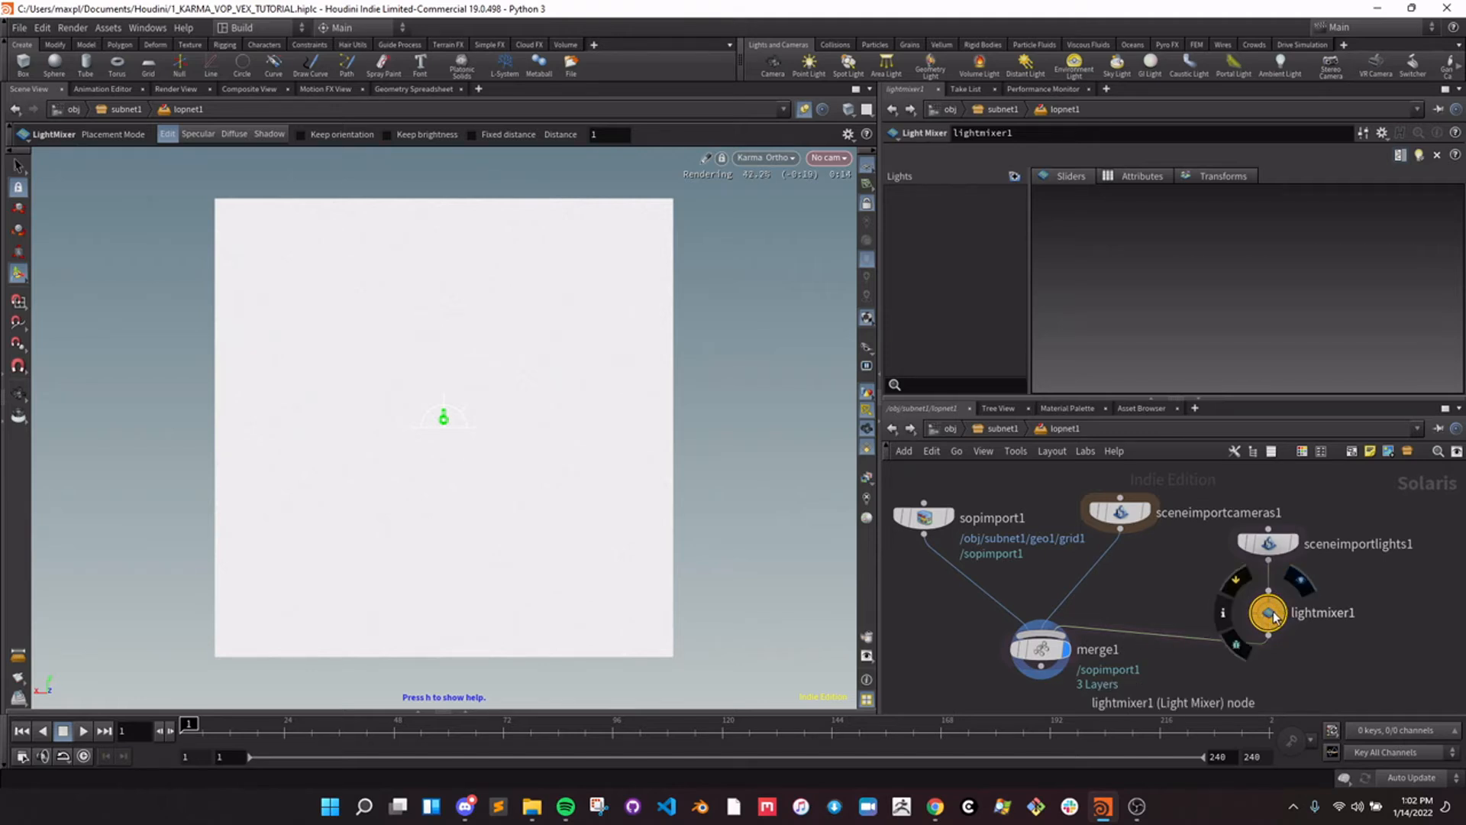
click(1277, 547)
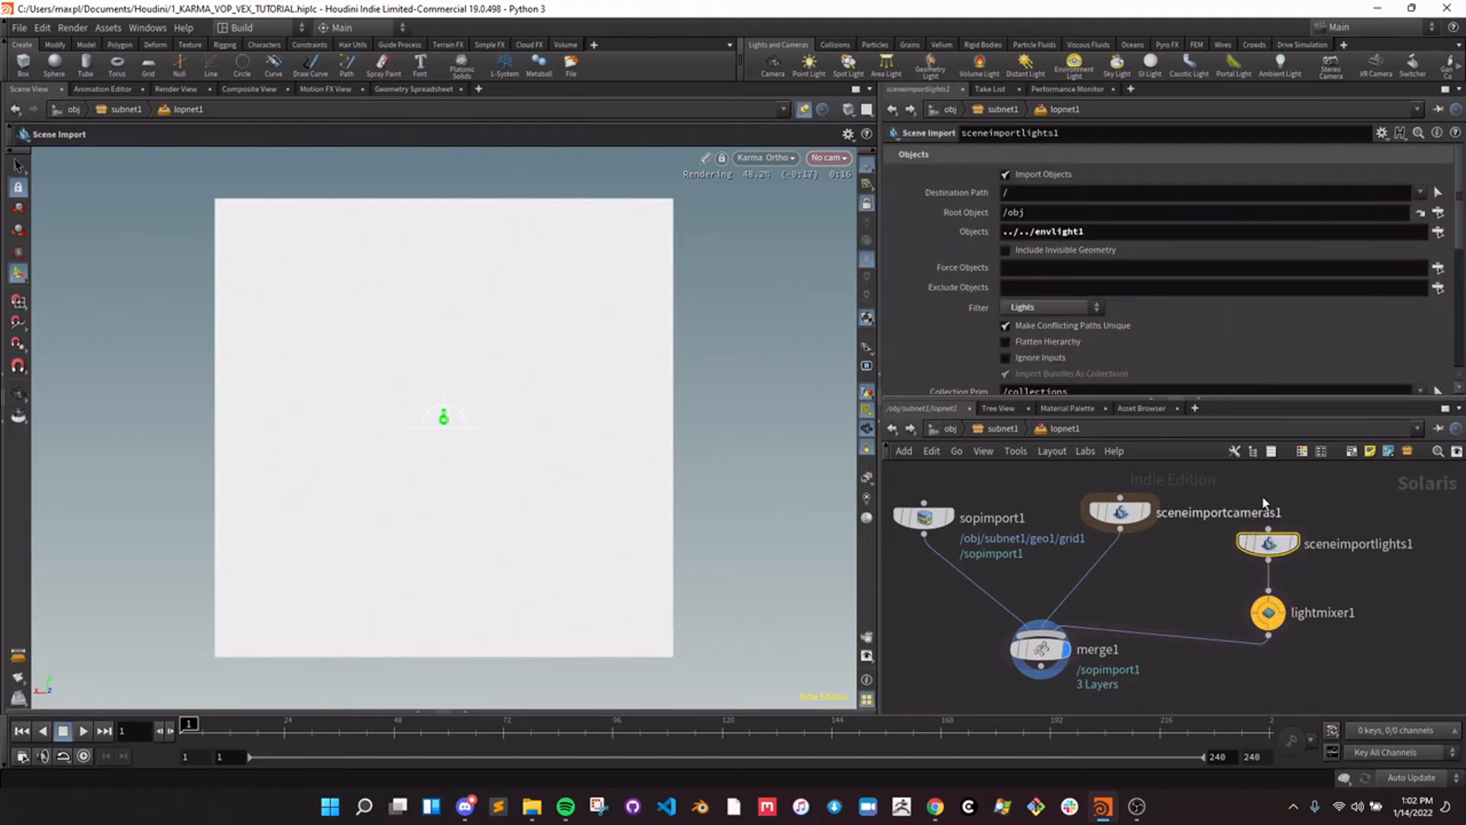
click(1268, 612)
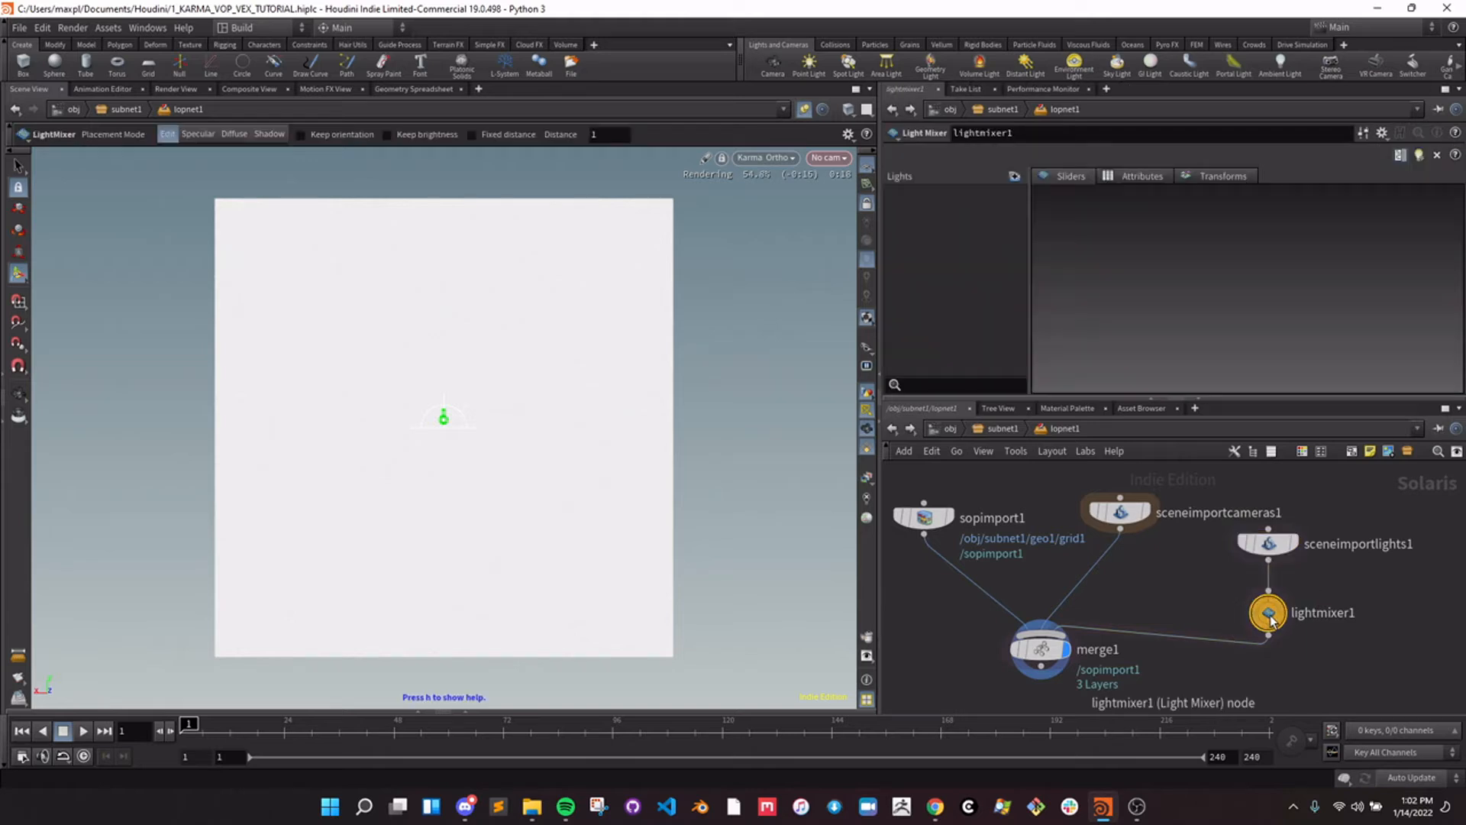
click(1014, 177)
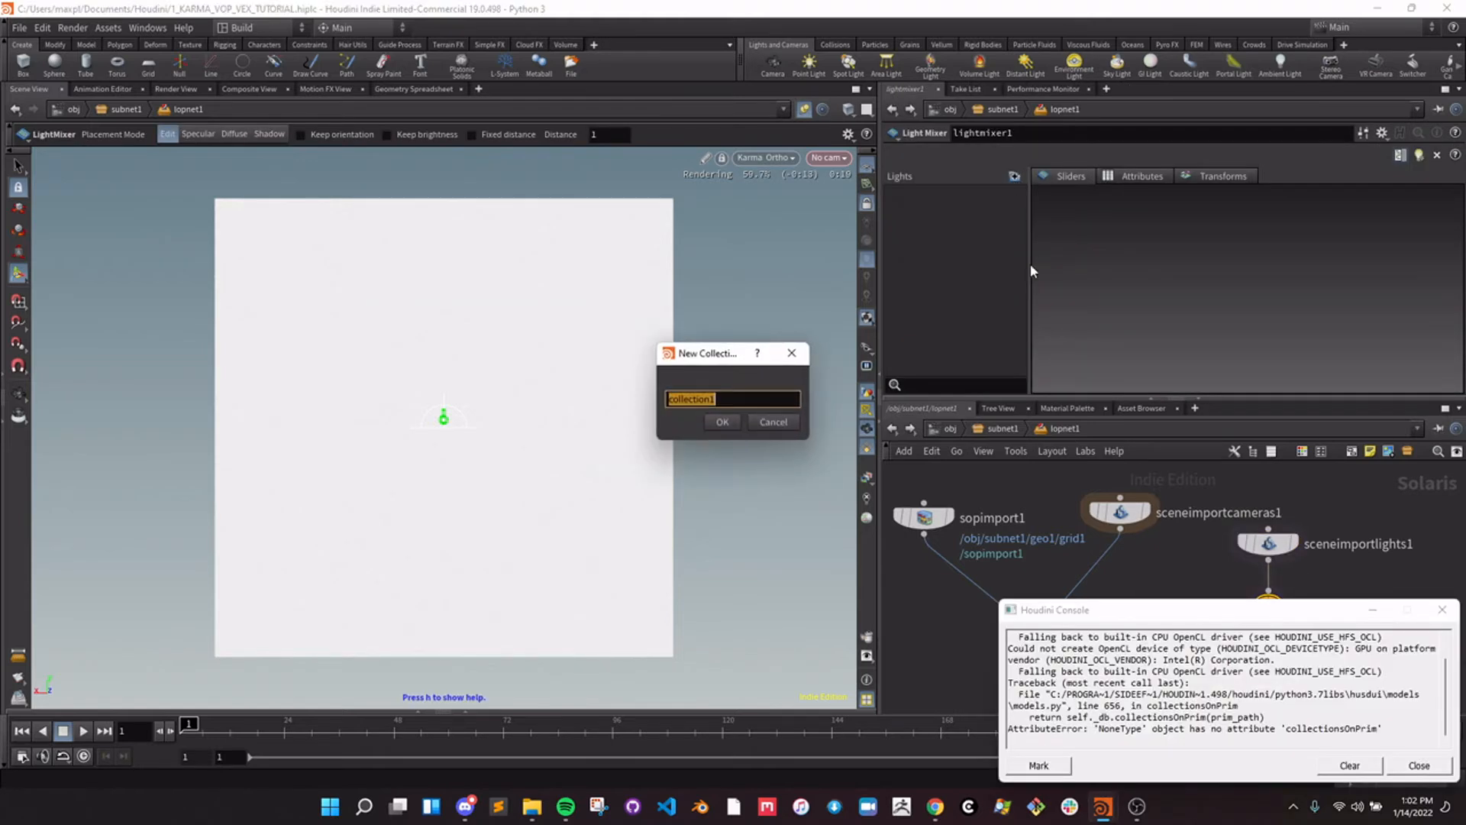
click(773, 421)
click(1419, 765)
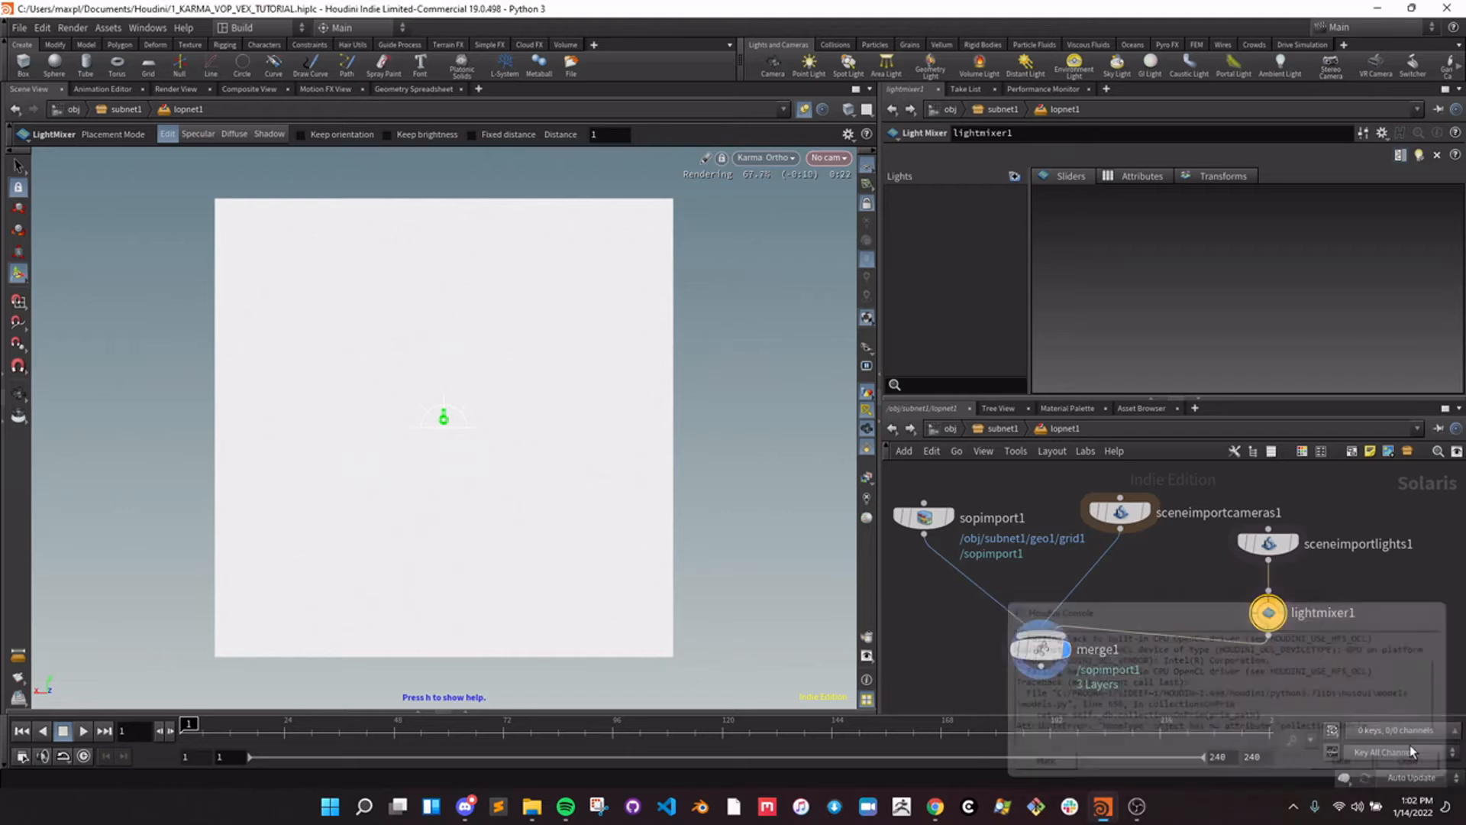
Recheck the ../../envlight1 object pattern of sceneimportlights1, the Light Mixer and the nodes in subnet1, and return to lopnet1.
click(1269, 544)
click(1438, 232)
click(1342, 570)
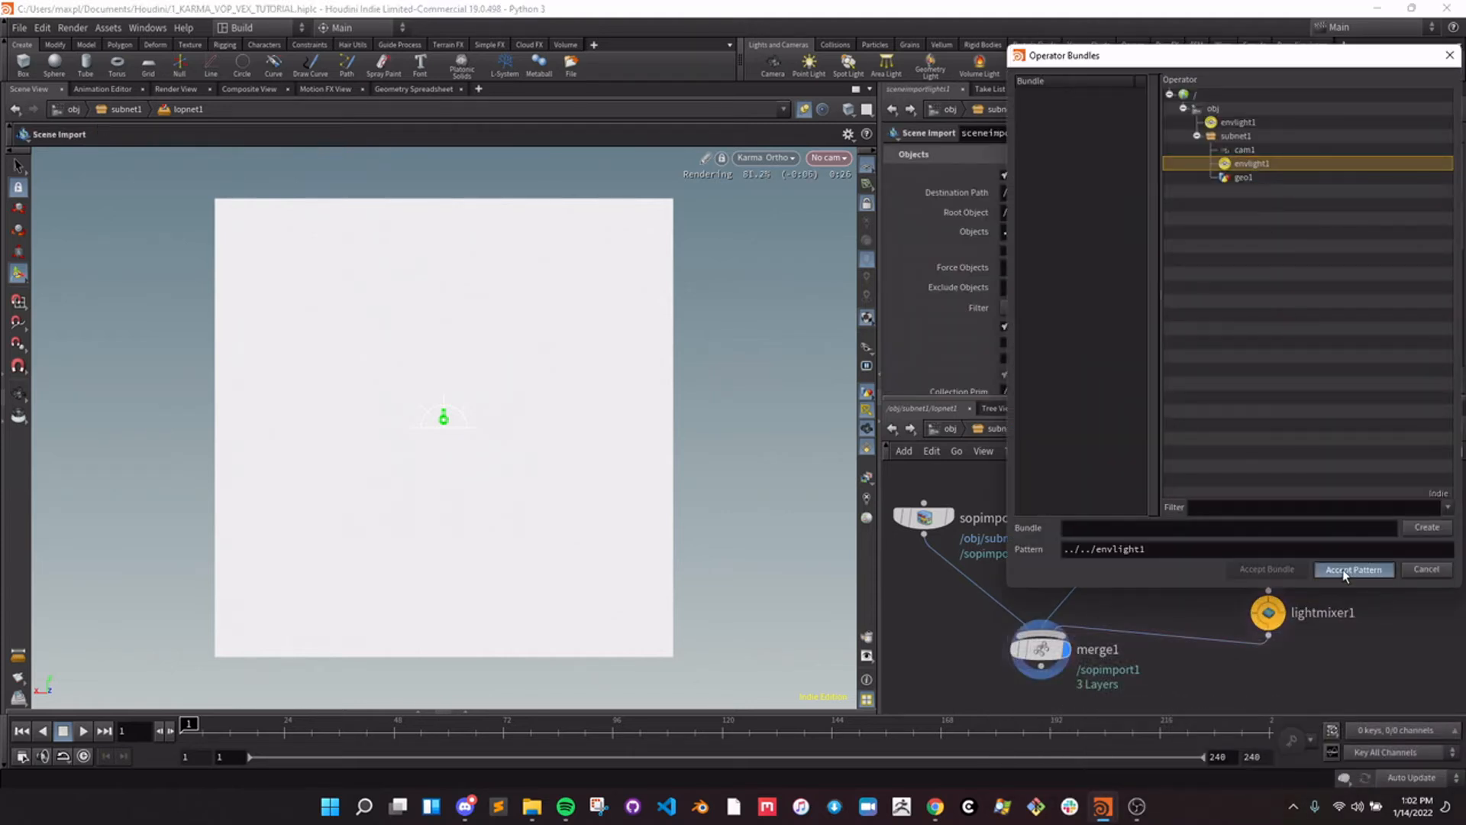
click(1268, 611)
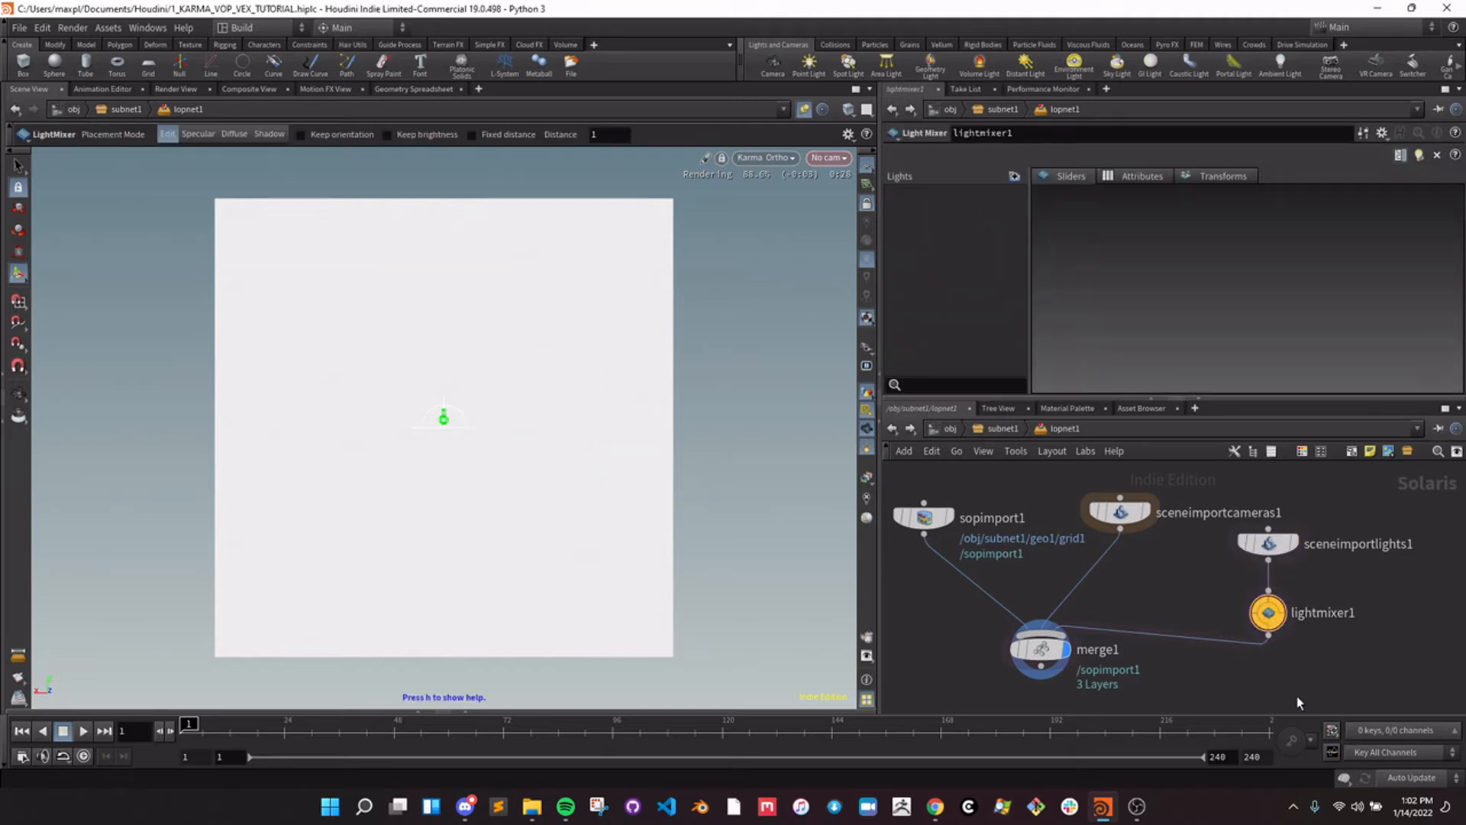
click(1003, 428)
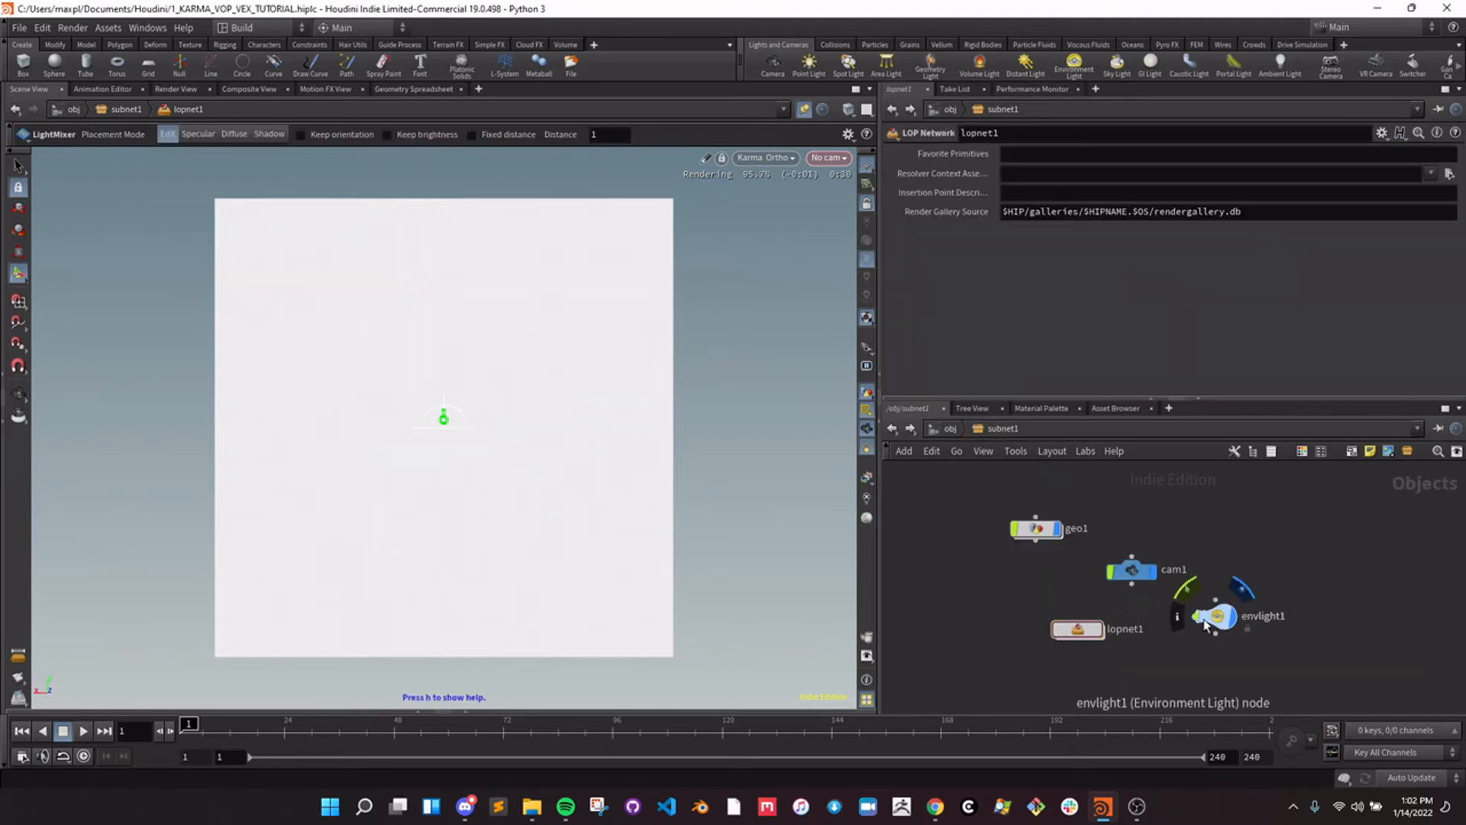
double_click(1078, 628)
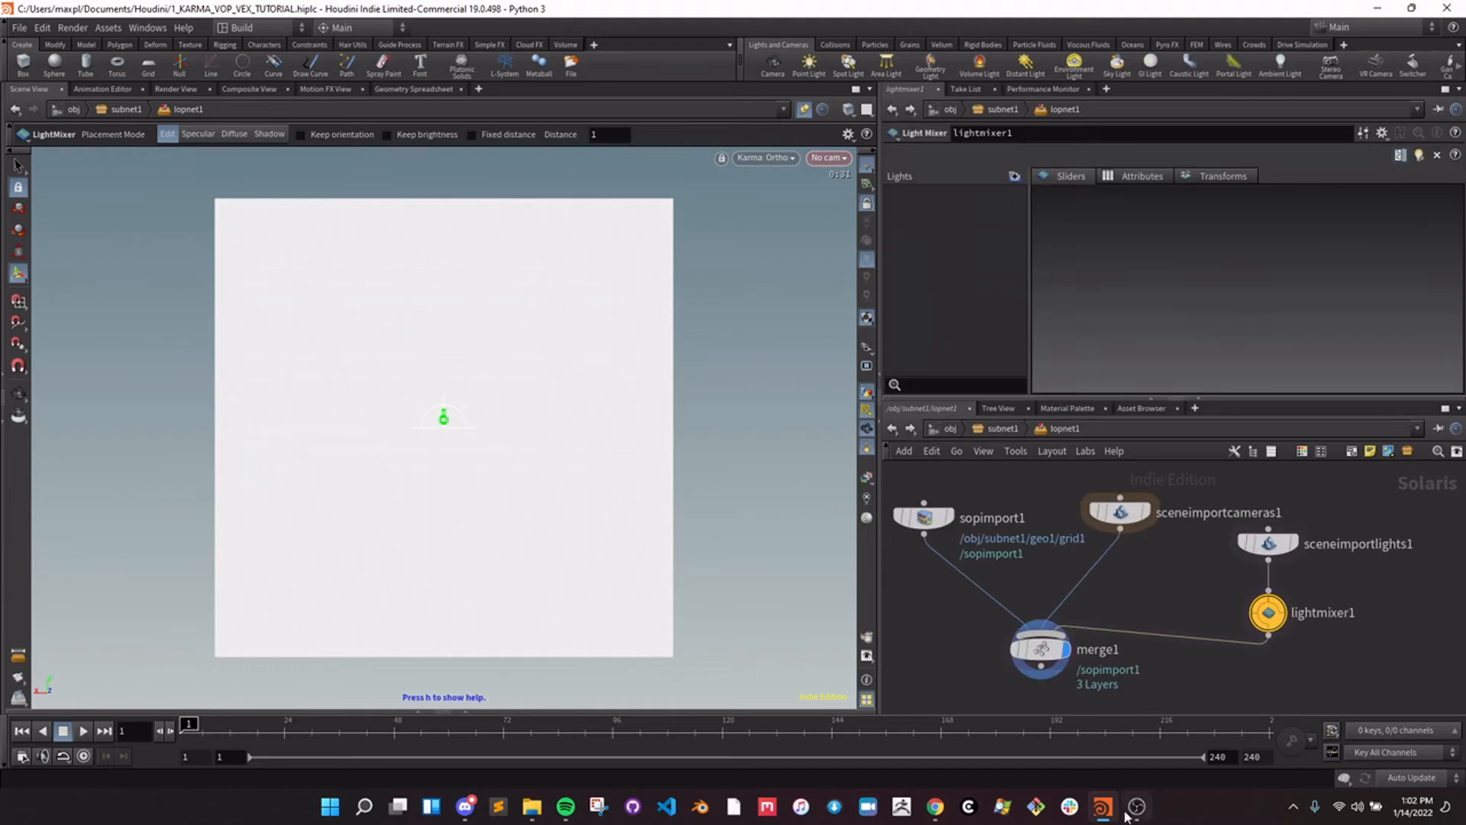
click(1137, 807)
click(1455, 689)
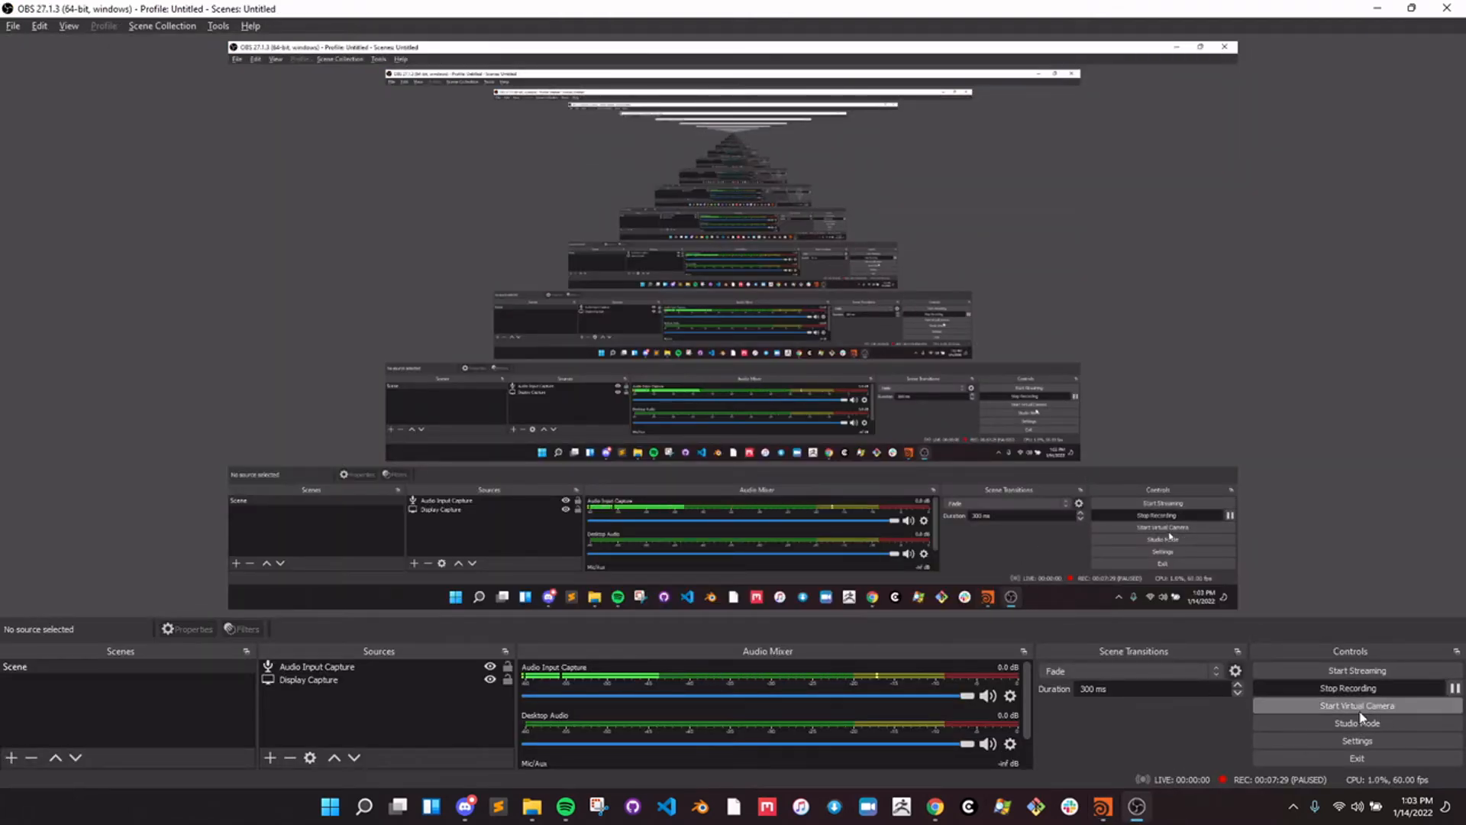
click(1455, 688)
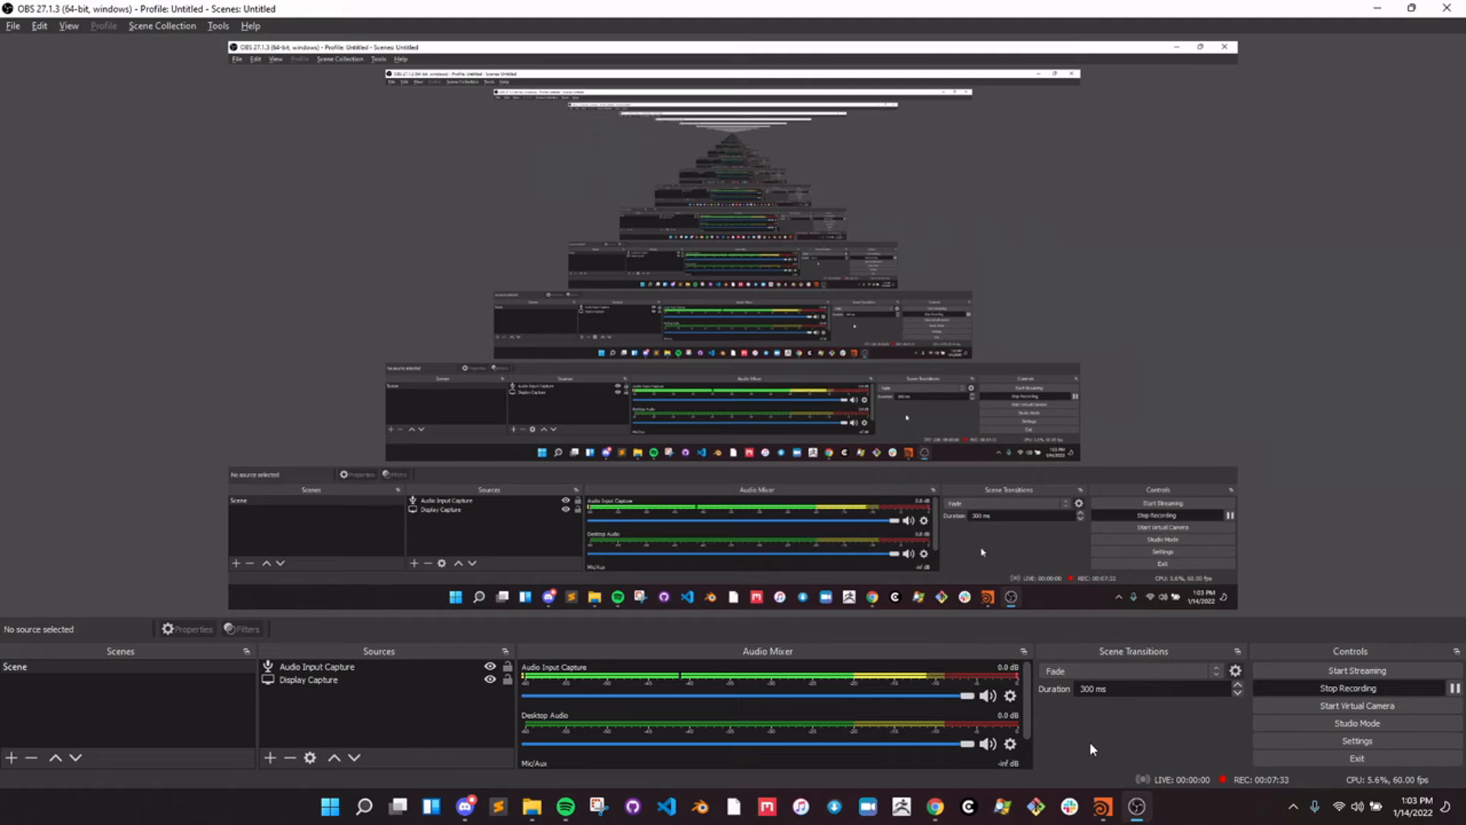
click(1103, 806)
Replace lightmixer1 with a new Light Mixer node on the wire between sceneimportlights1 and merge1, placed just below the light import.
mouse_move(1237, 619)
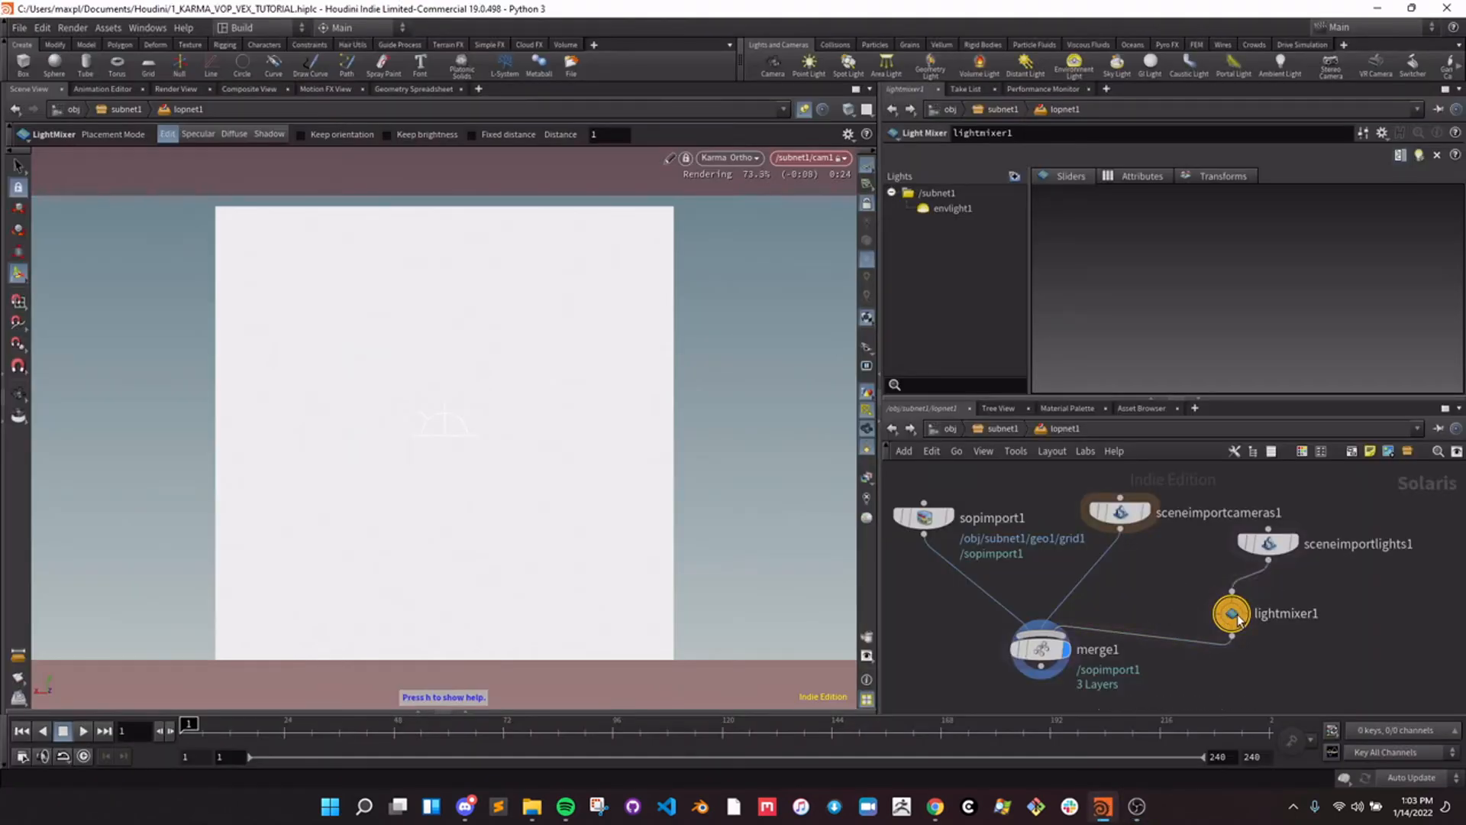
key(Delete)
key(Tab)
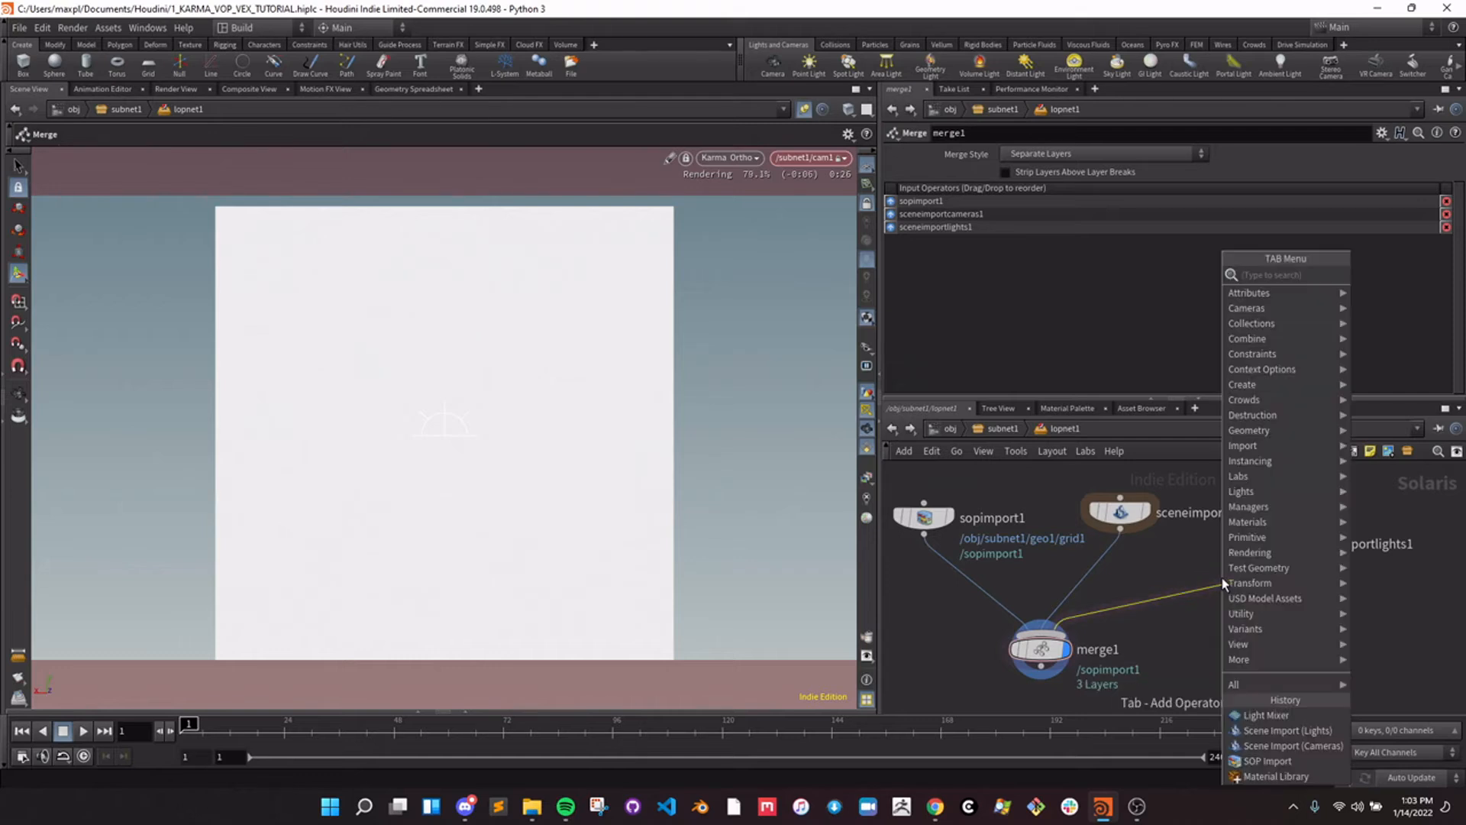
text(lightmi)
key(Return)
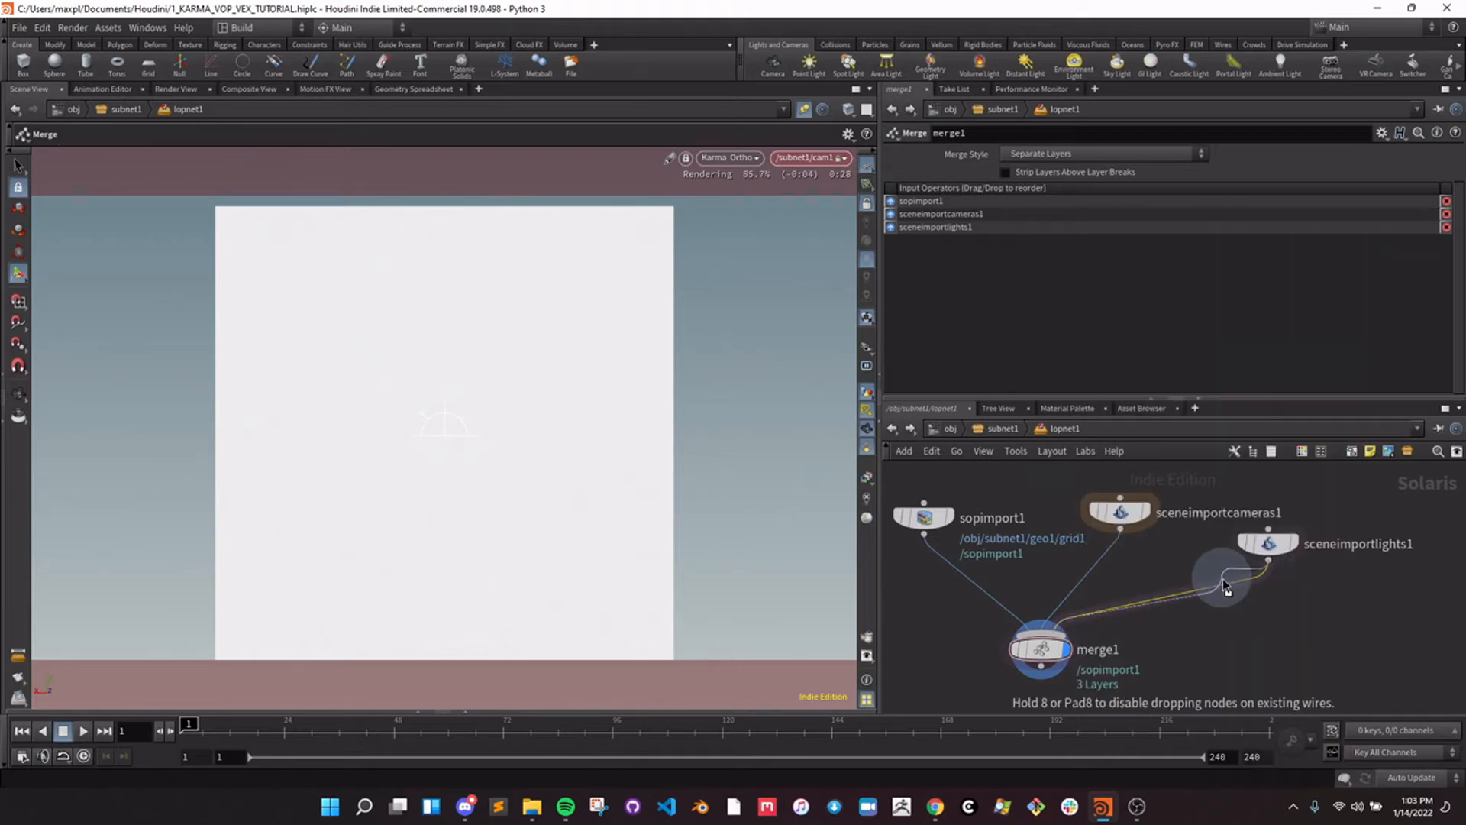
click(1222, 582)
drag(1221, 615, 1241, 615)
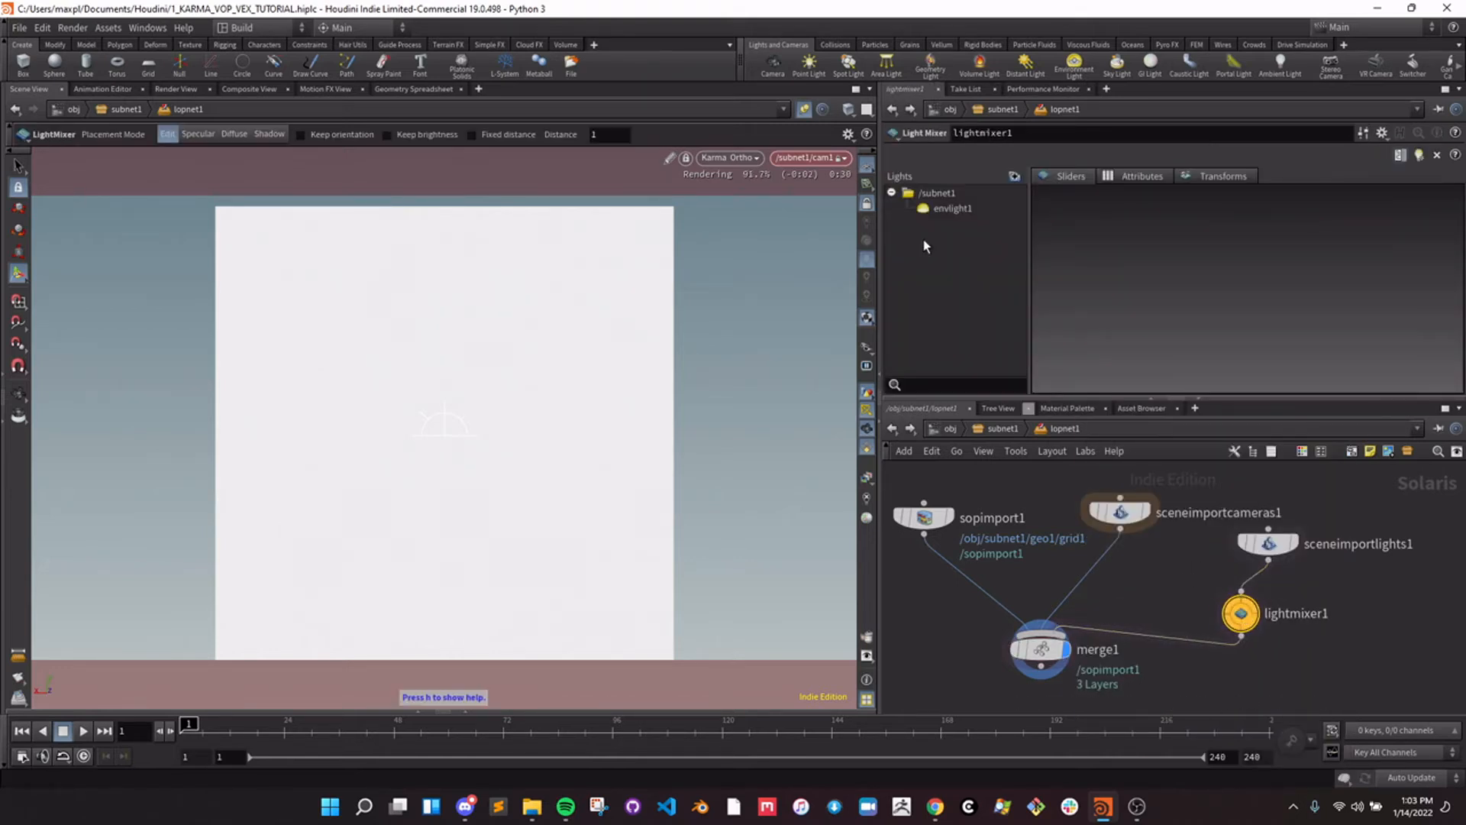
Add envlight1 from the lights list to the Light Mixer's sliders and dismiss the Python callback error.
drag(944, 215, 1122, 226)
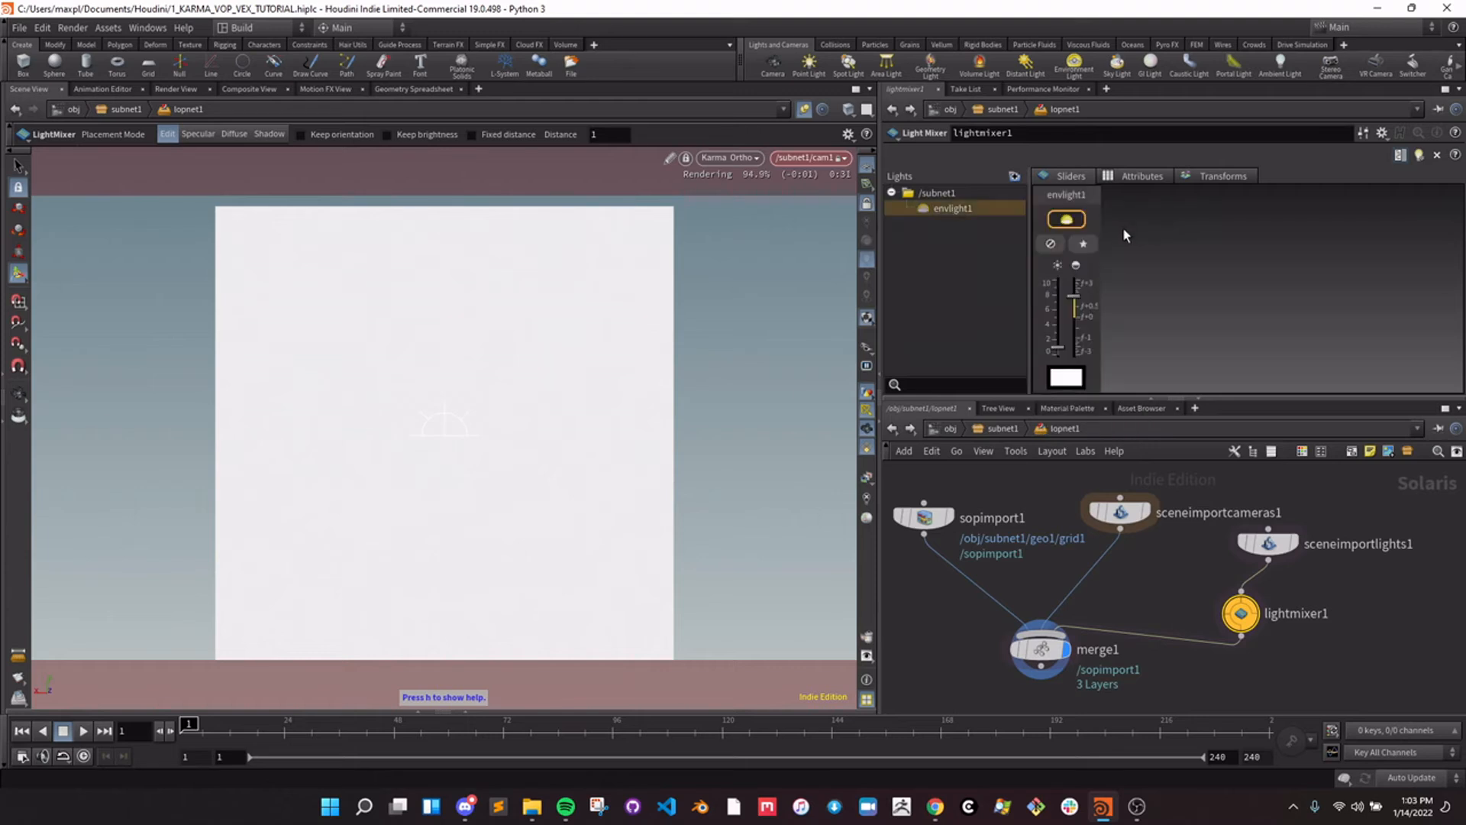
click(1066, 252)
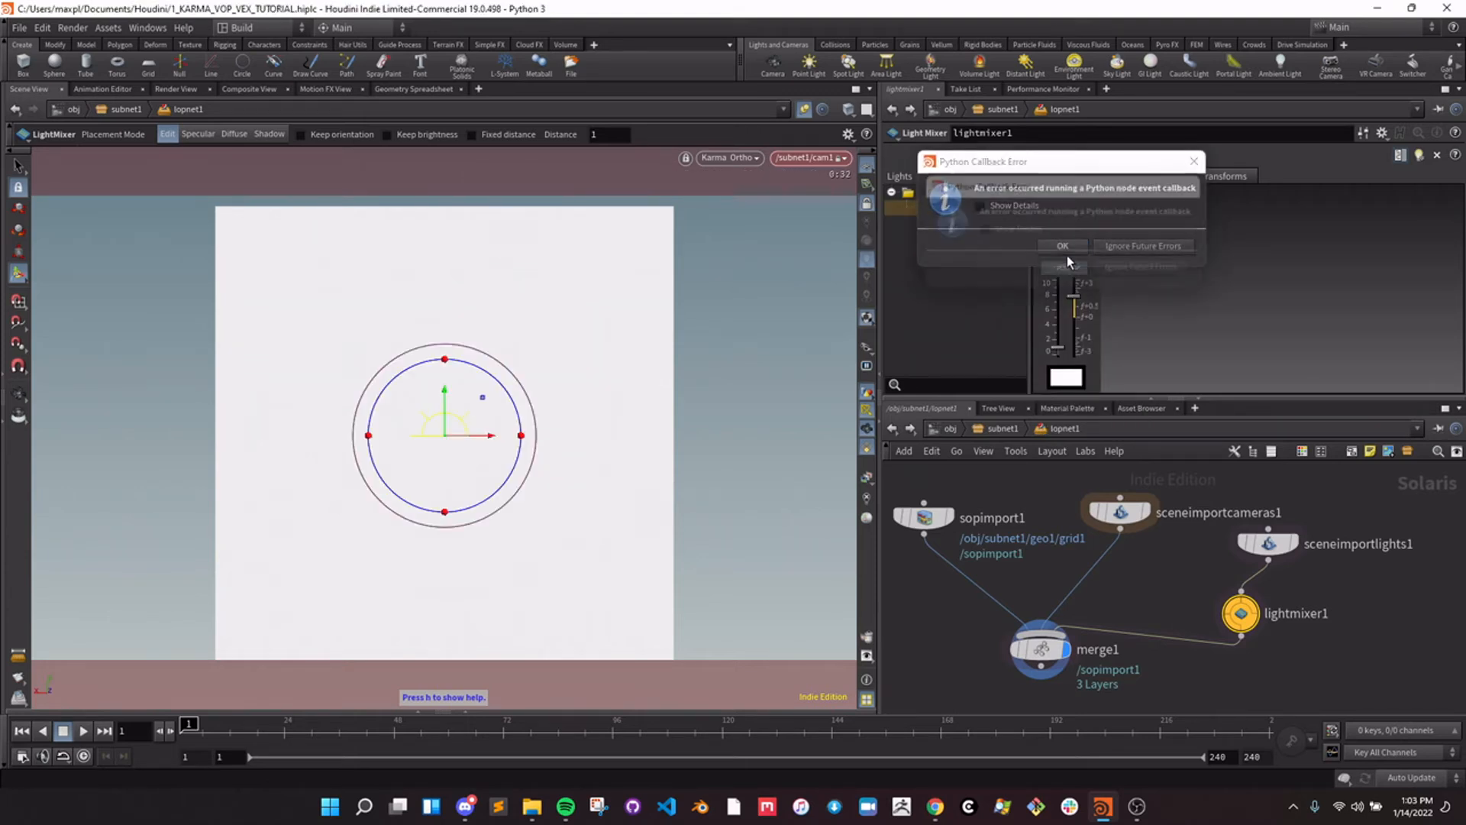
click(1061, 247)
key(ctrl+s)
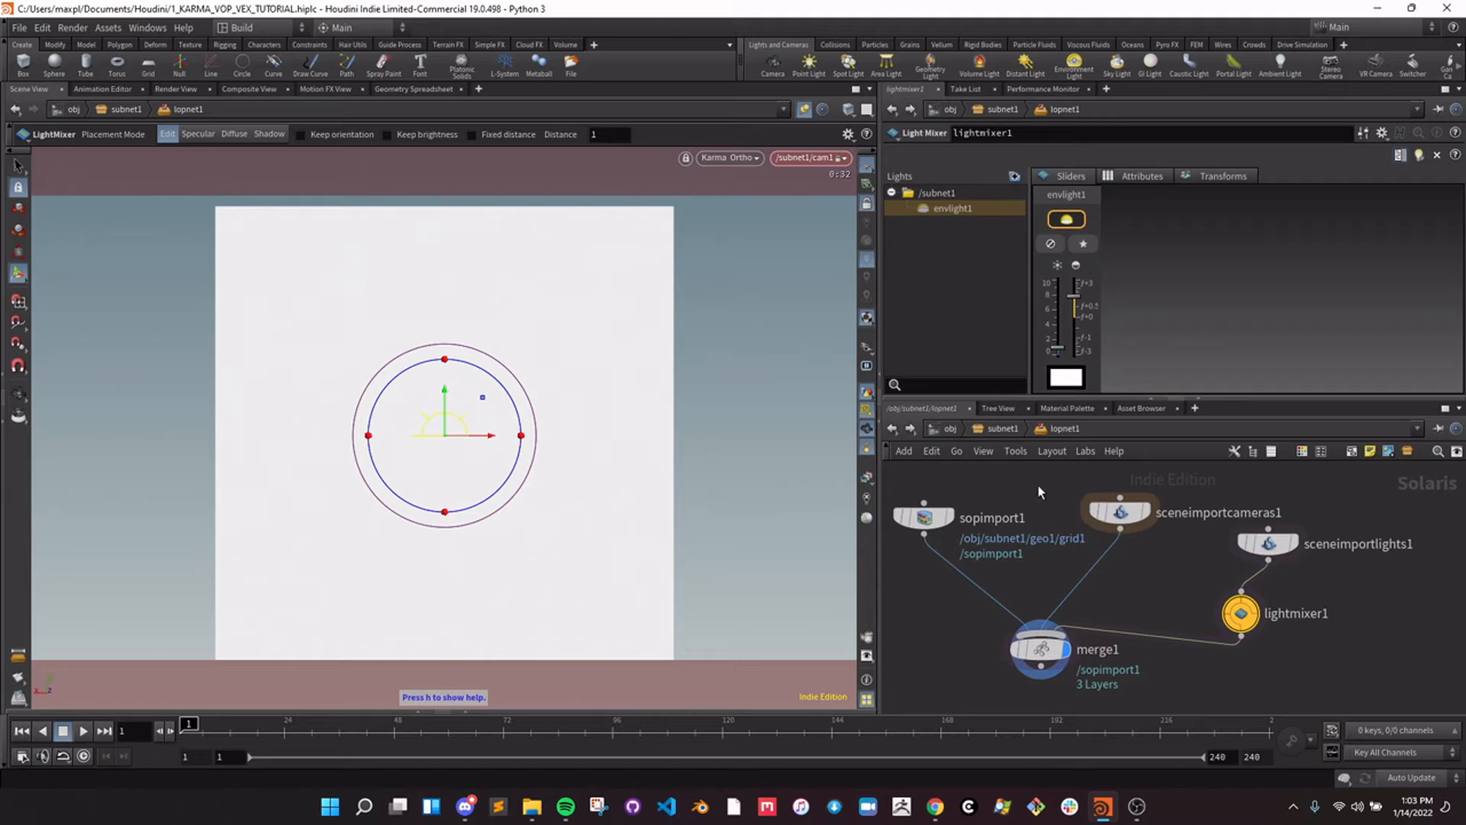
Slightly lower envlight1's exposure in the Light Mixer, and test a pure green light colour before setting it back to white.
mouse_move(1239, 621)
mouse_move(1077, 308)
mouse_down()
mouse_move(1077, 295)
mouse_move(1074, 307)
mouse_up()
click(1067, 378)
click(1055, 77)
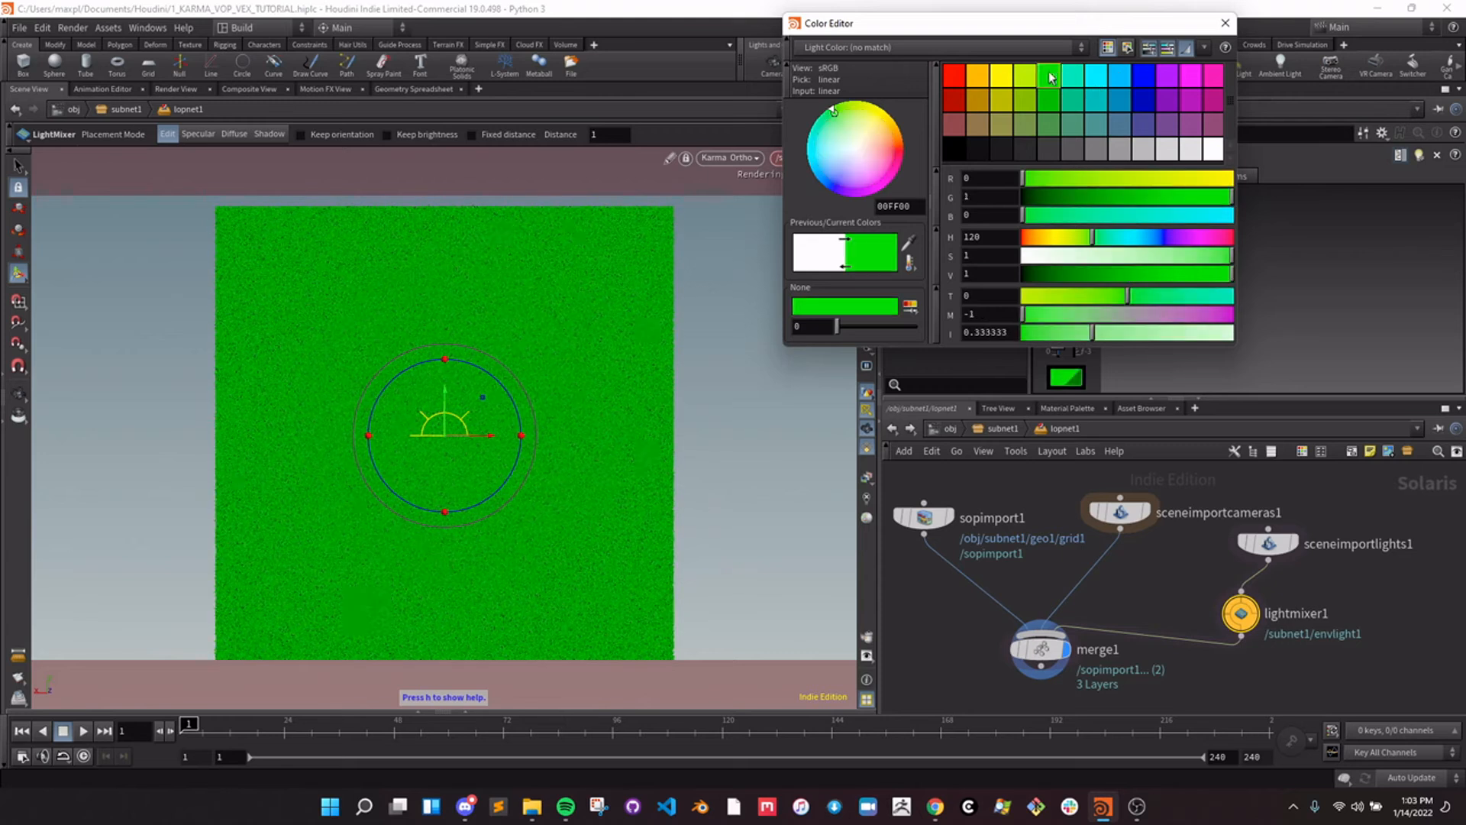
click(1214, 148)
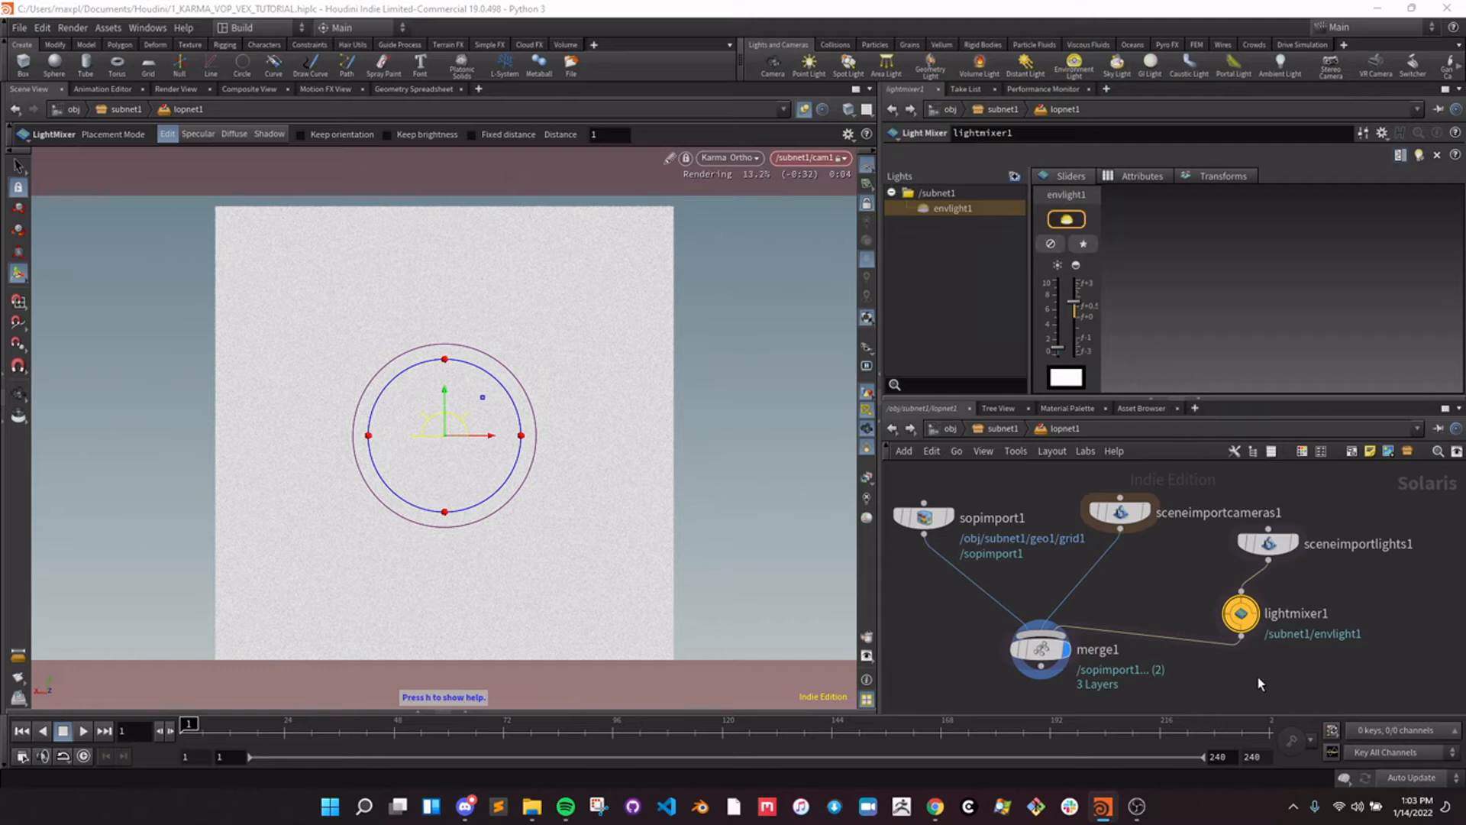
Save the scene file and move merge1 farther below the import nodes to make room in the network.
key(ctrl+s)
scroll(1108, 664, down, 3)
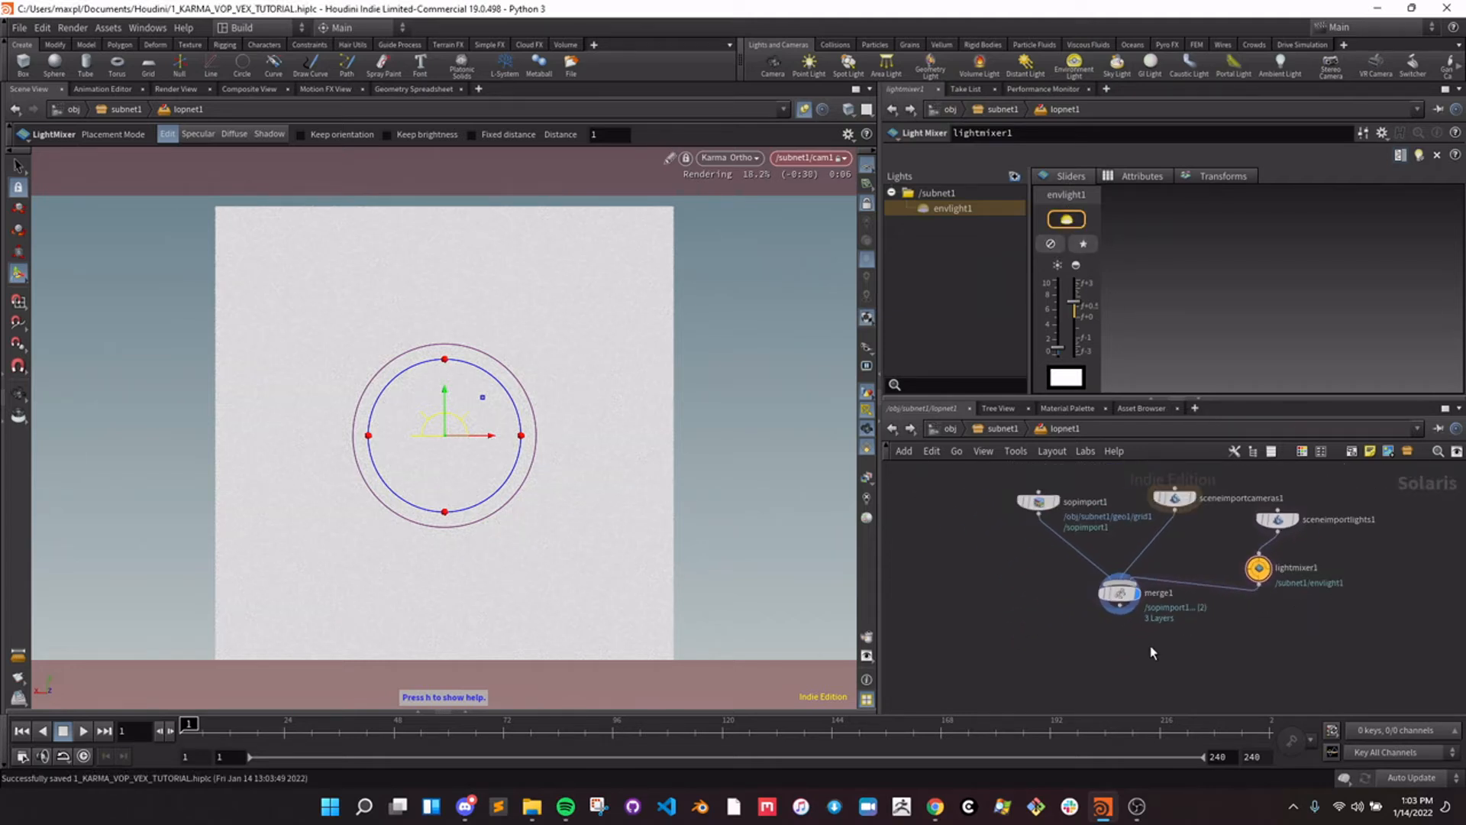
middle_drag(1068, 662, 1080, 675)
drag(1127, 609, 1131, 658)
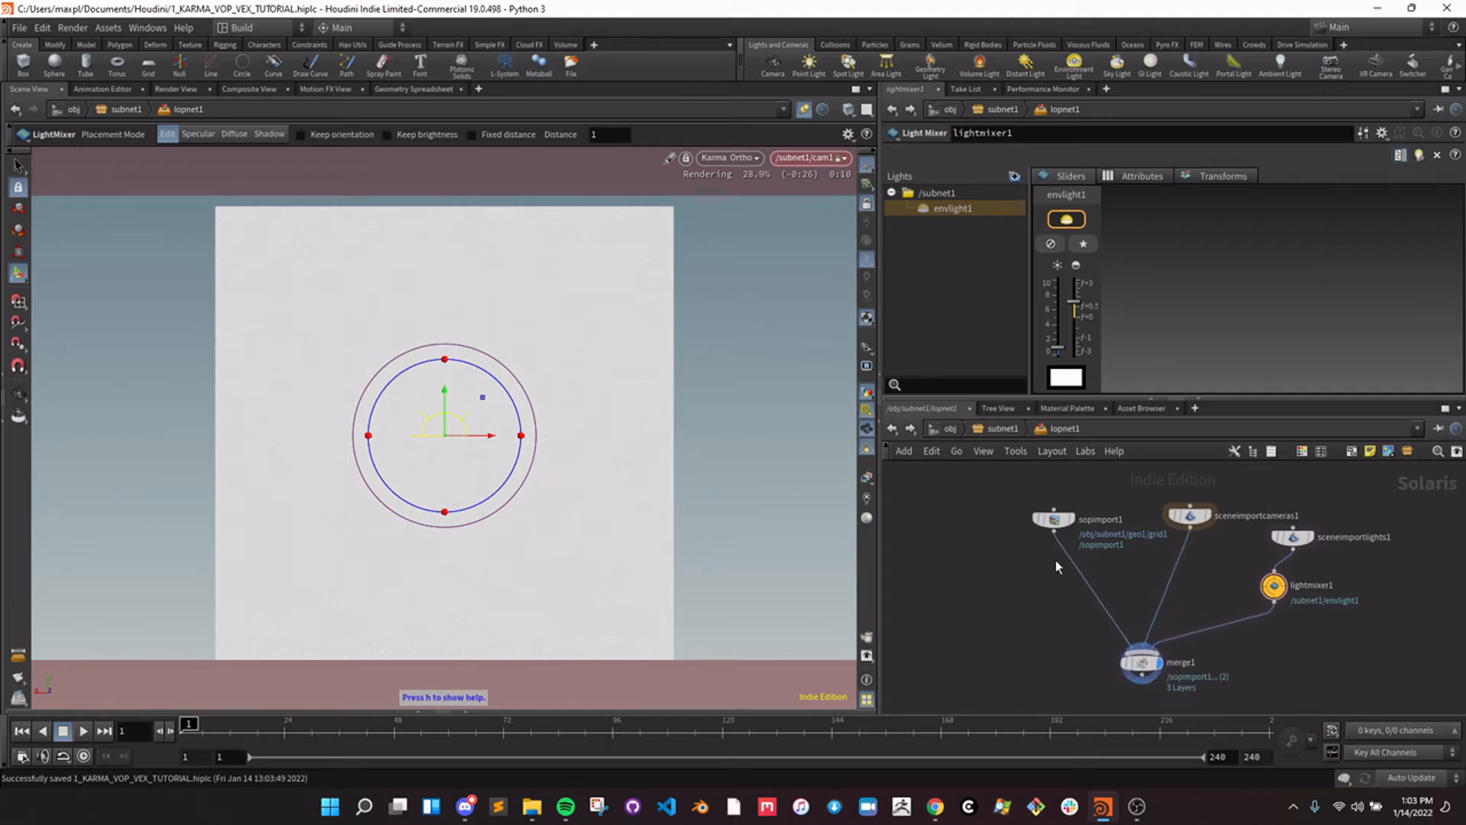
drag(1002, 491, 1310, 681)
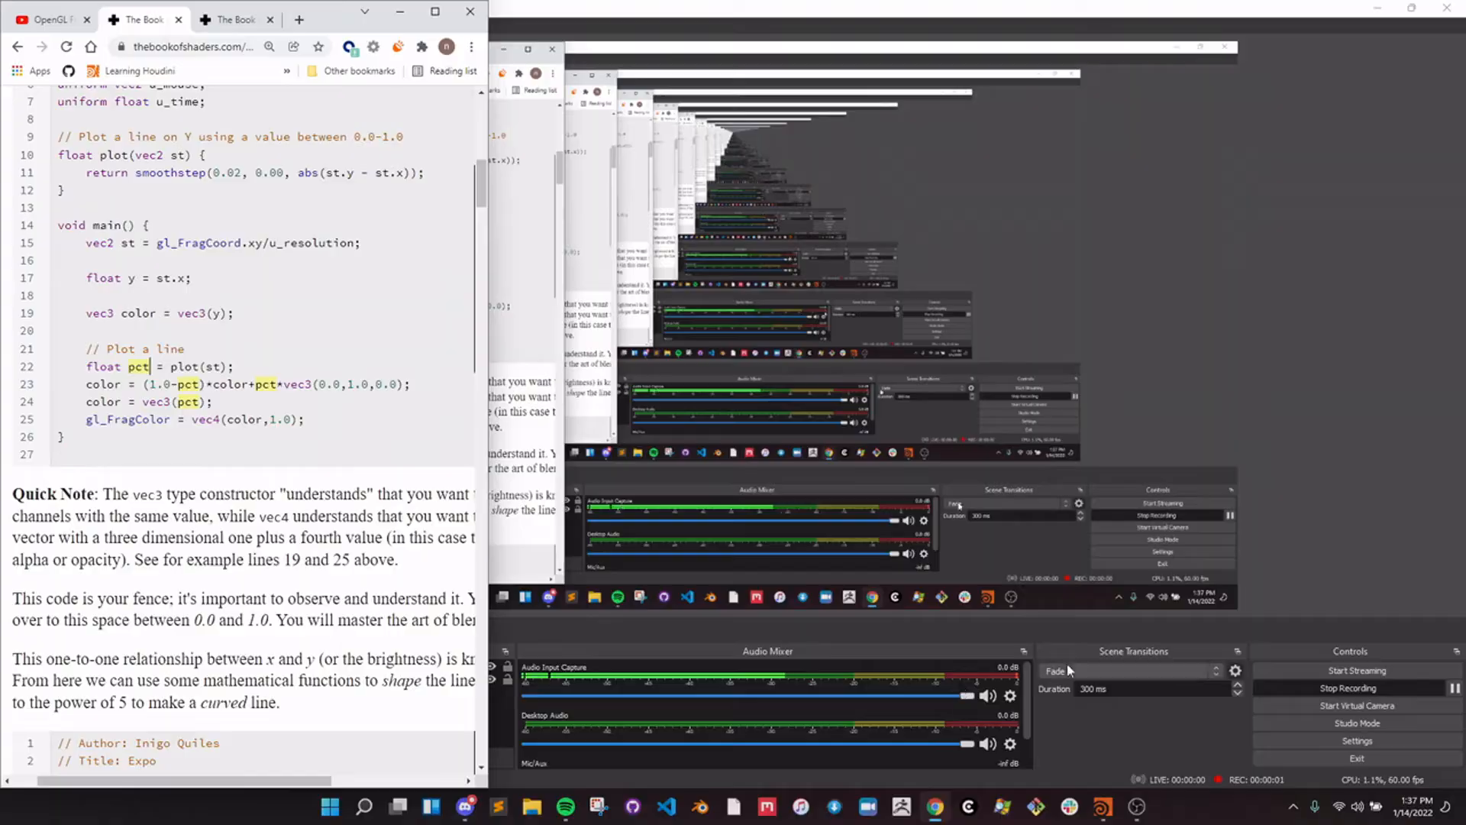
Switch back to Houdini and insert a Material Library node on the wire between sopimport1 and merge1.
key(super+Tab)
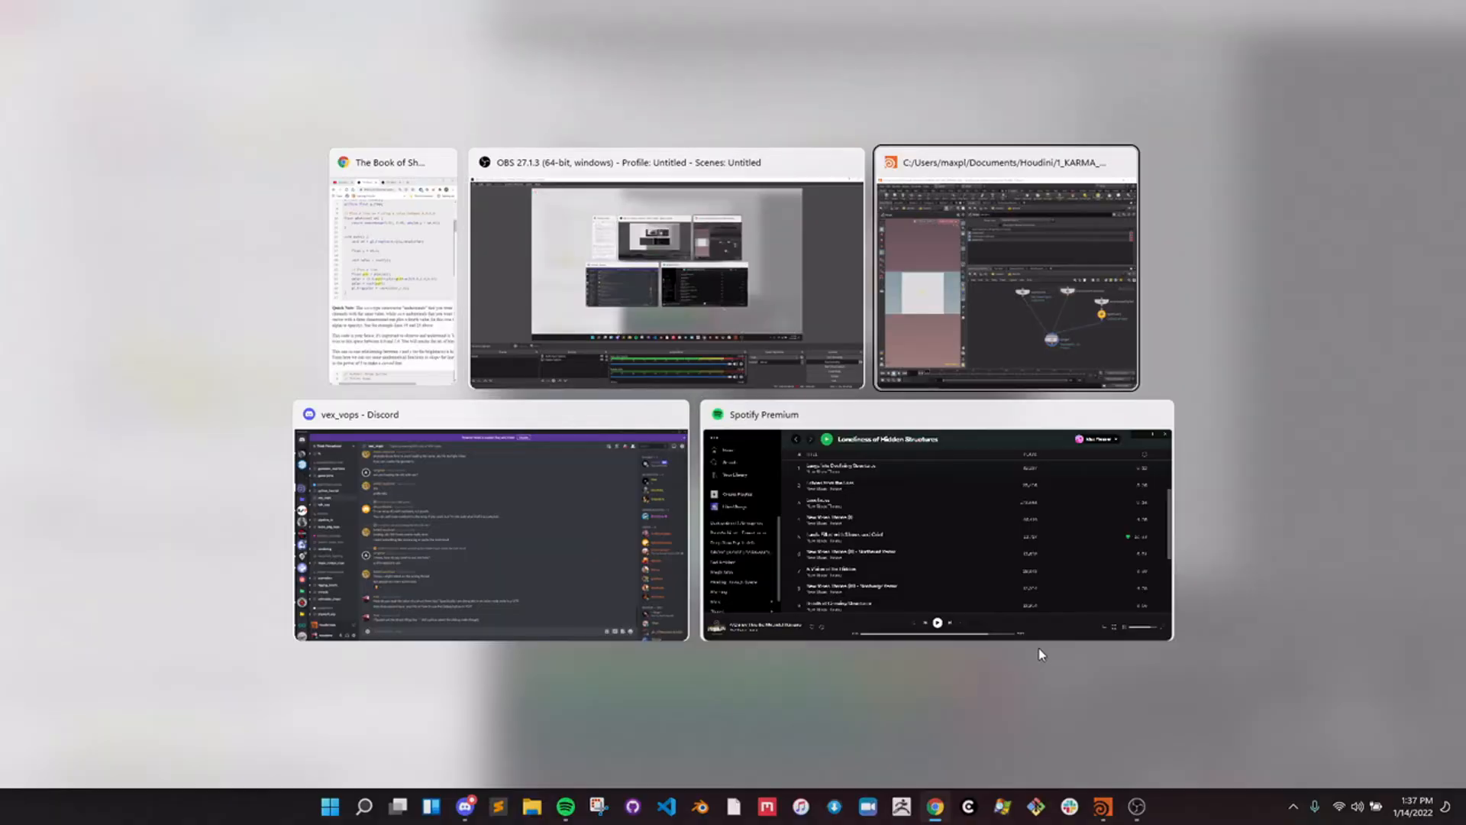
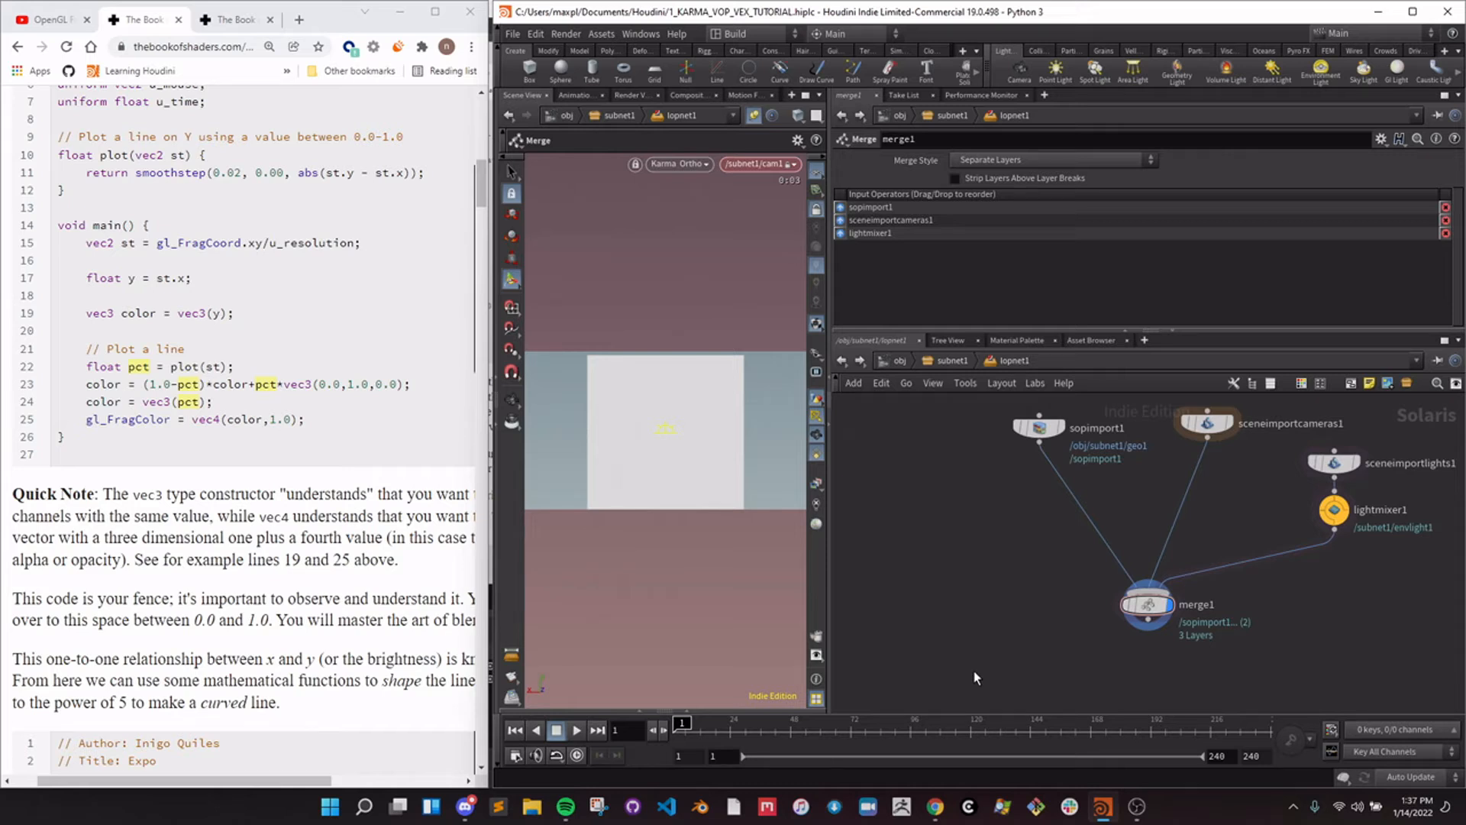
key(Tab)
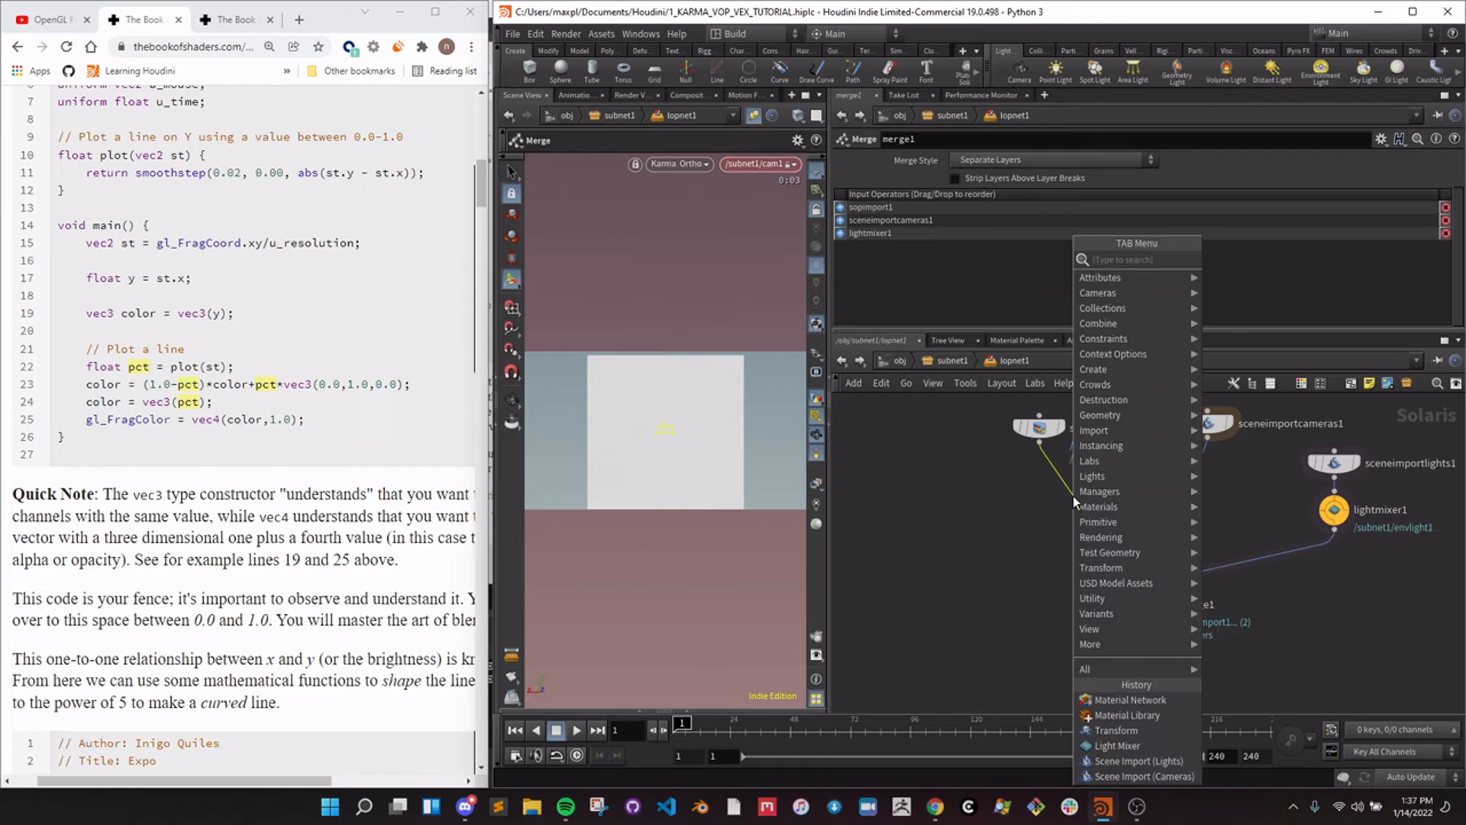
text(materia)
key(Return)
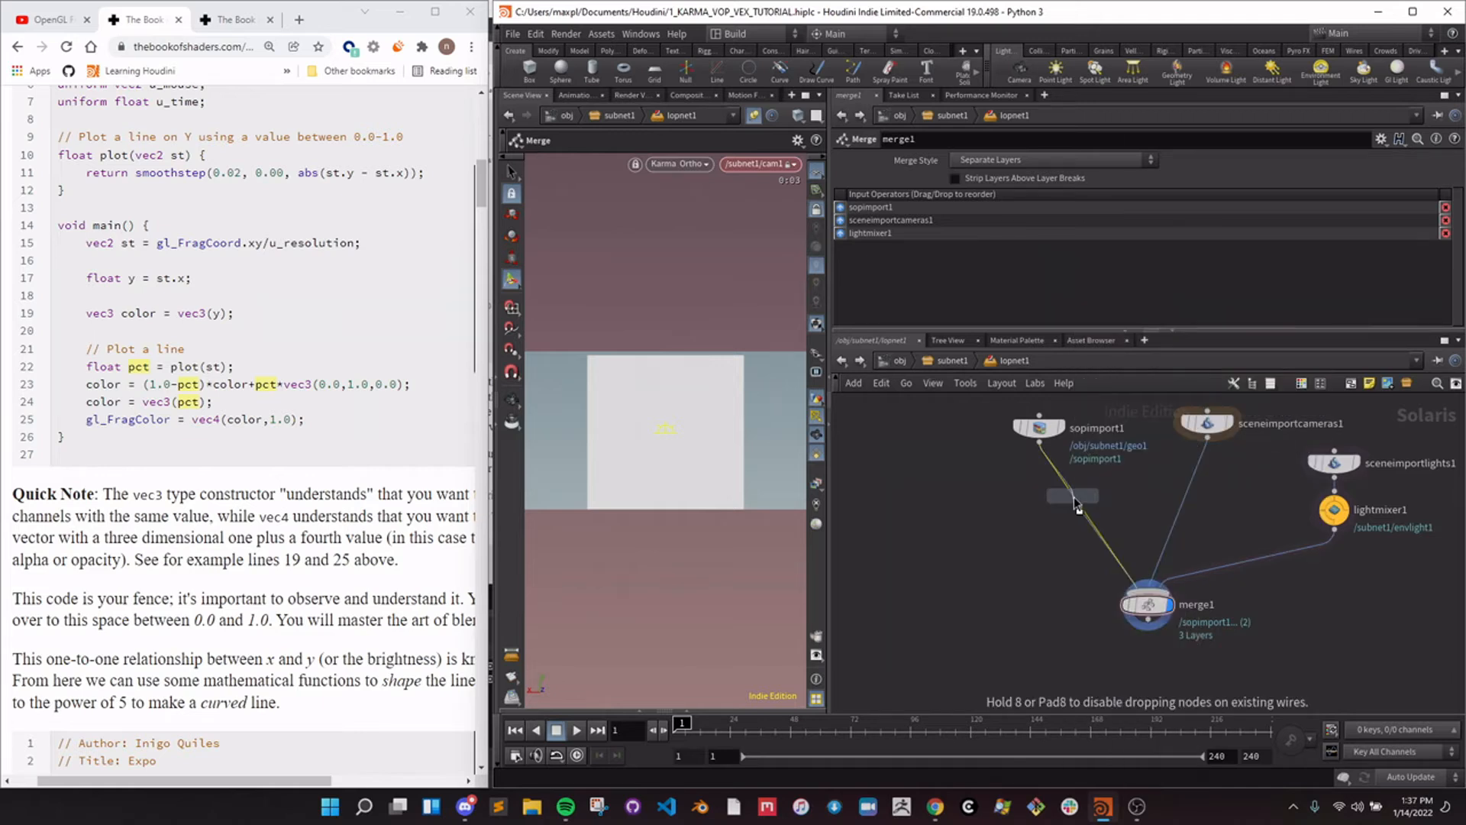
click(1072, 503)
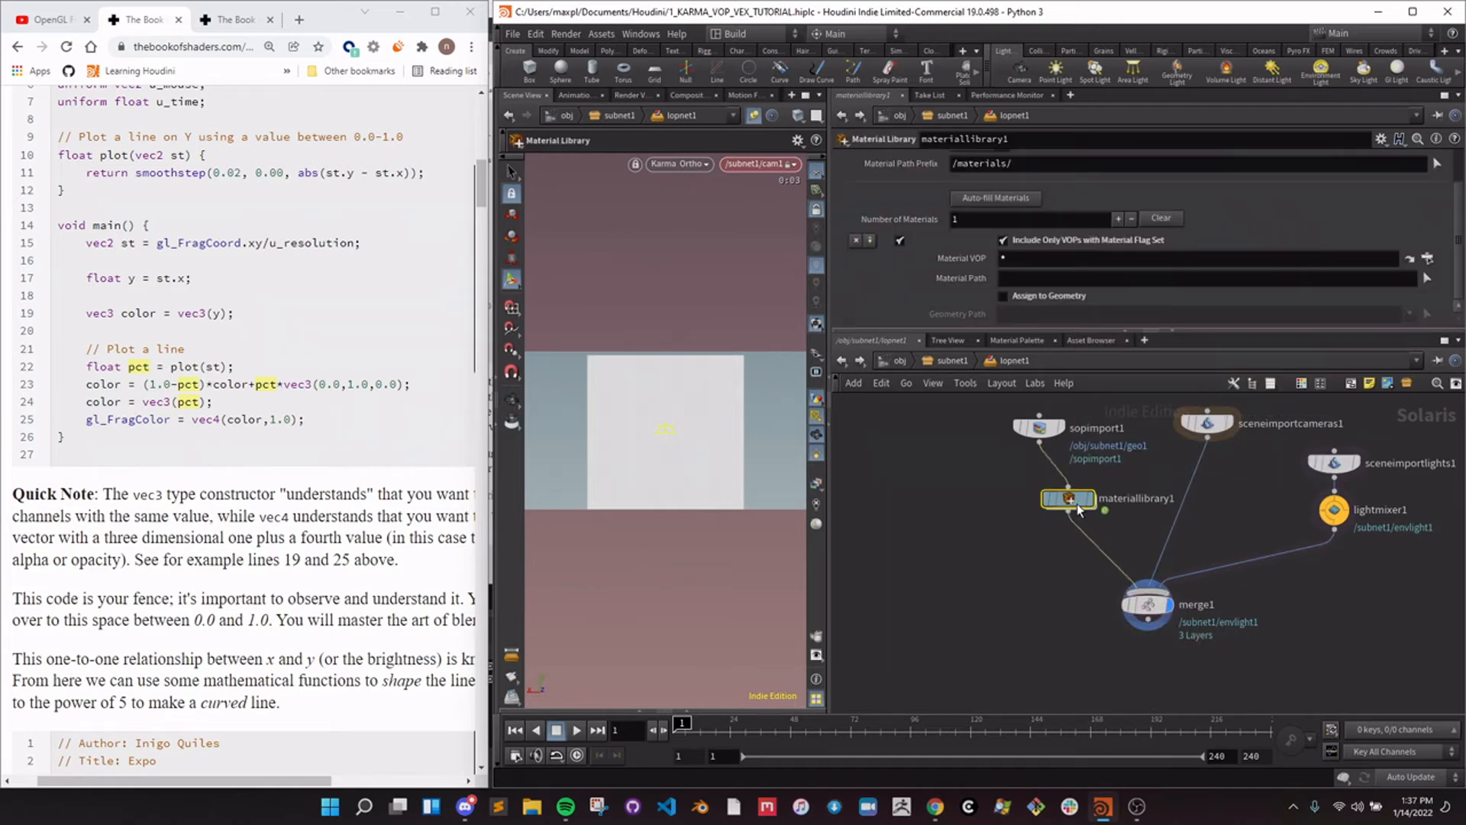
mouse_move(1069, 507)
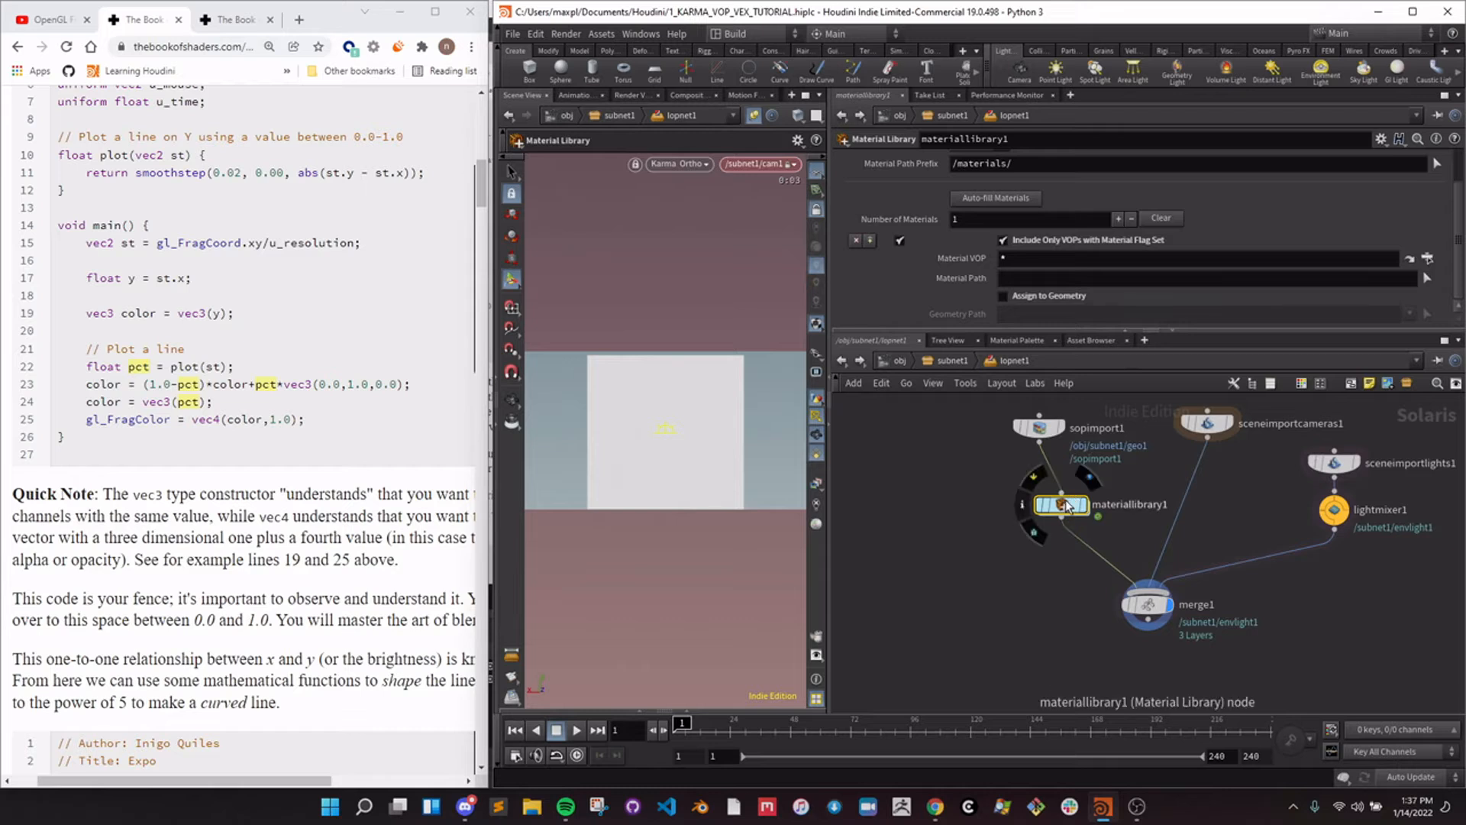
key(Tab)
text(material net)
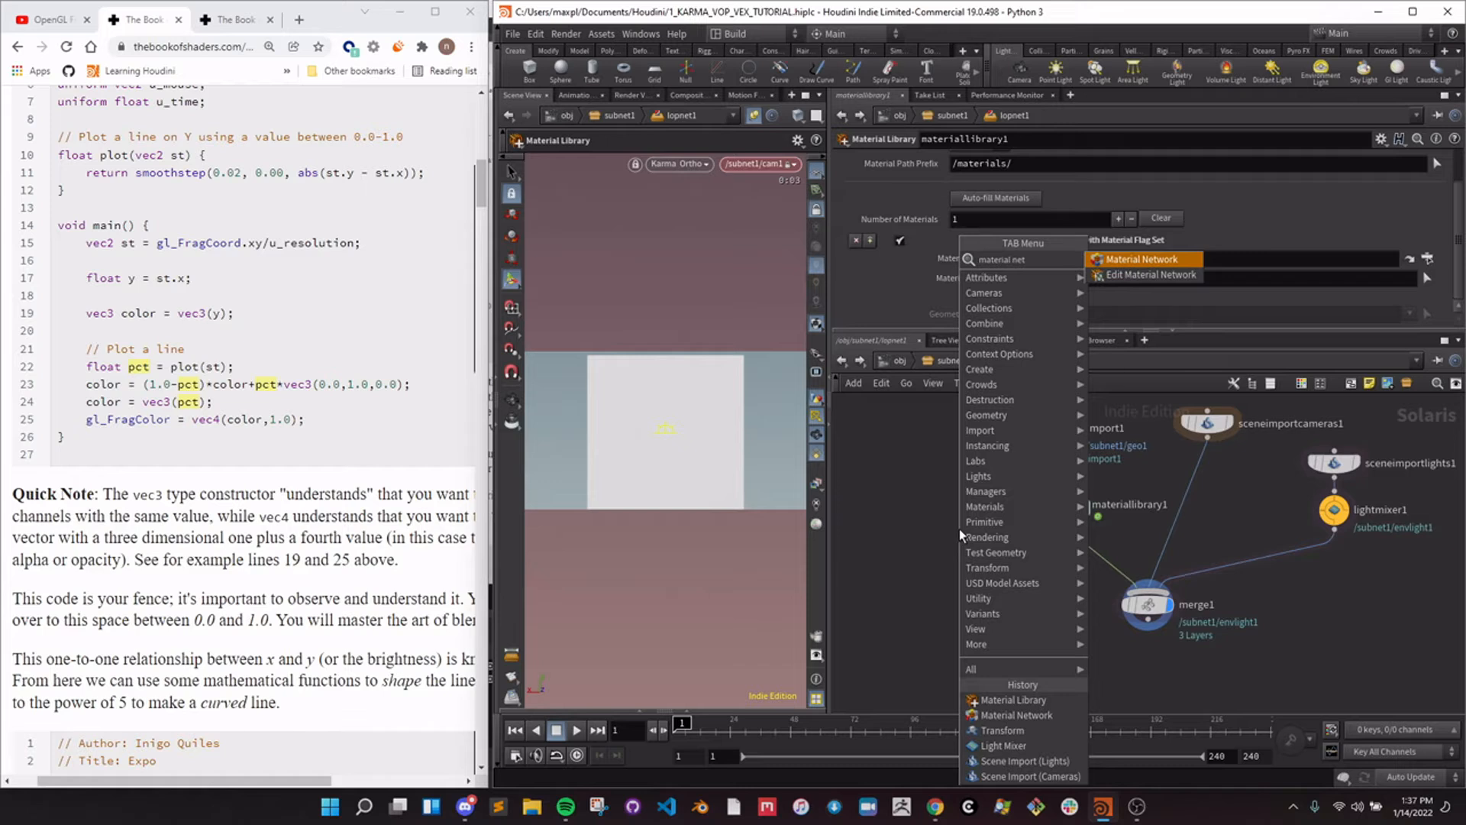
key(Return)
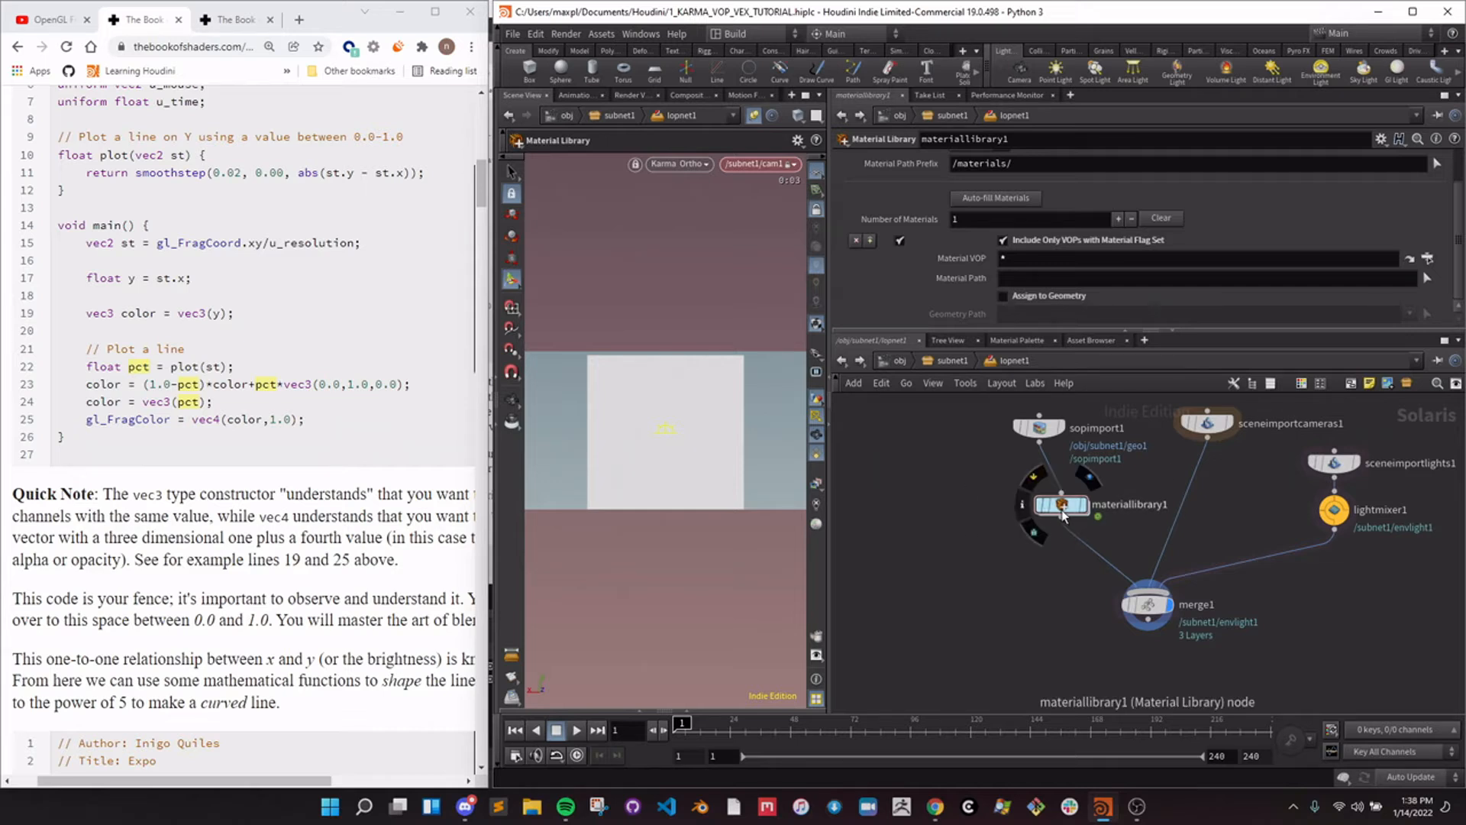
Go to the /mat network and add a Material Palette pane tab beside the parameter editor.
key(n)
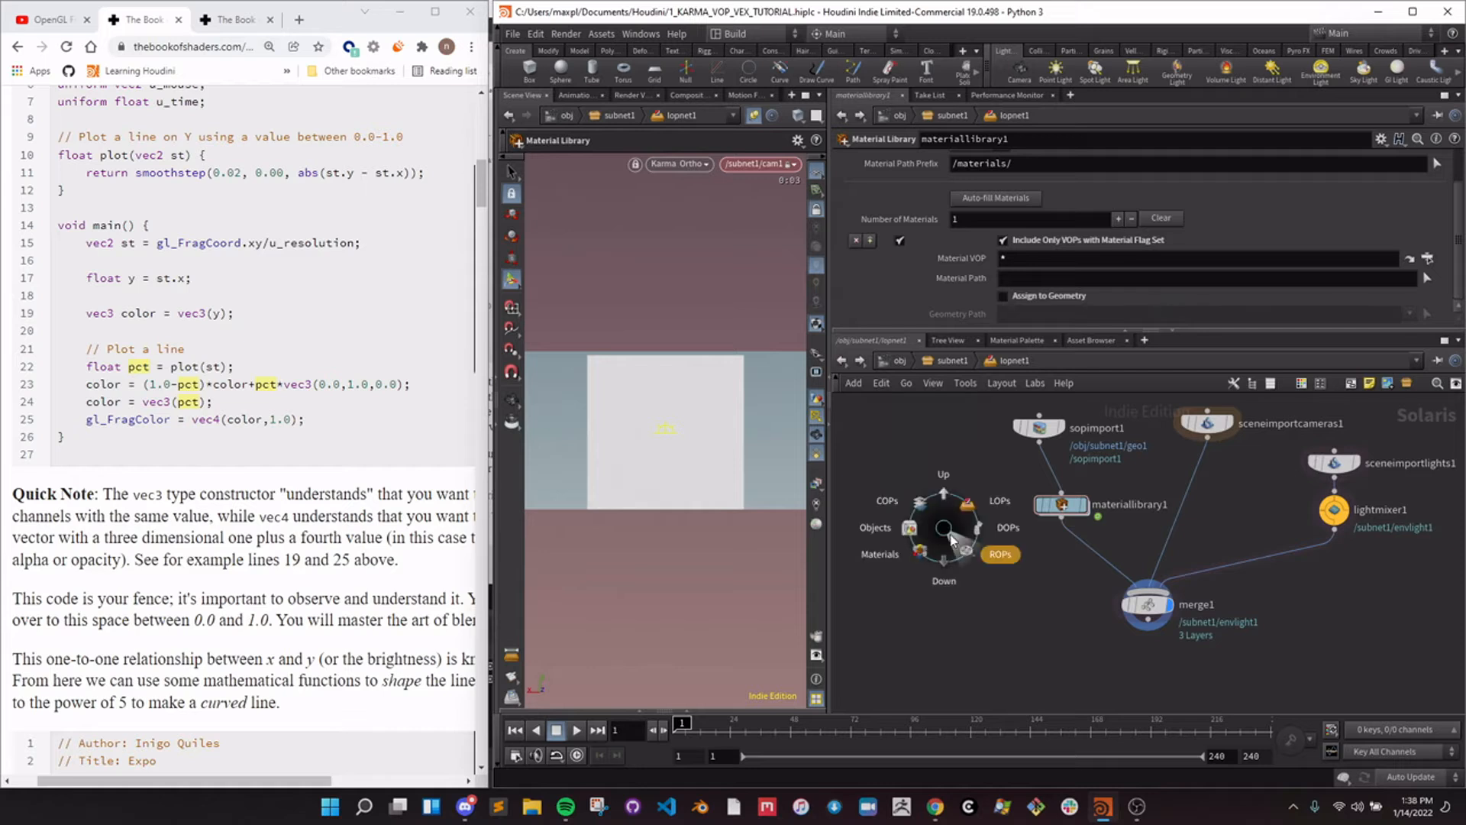
click(895, 569)
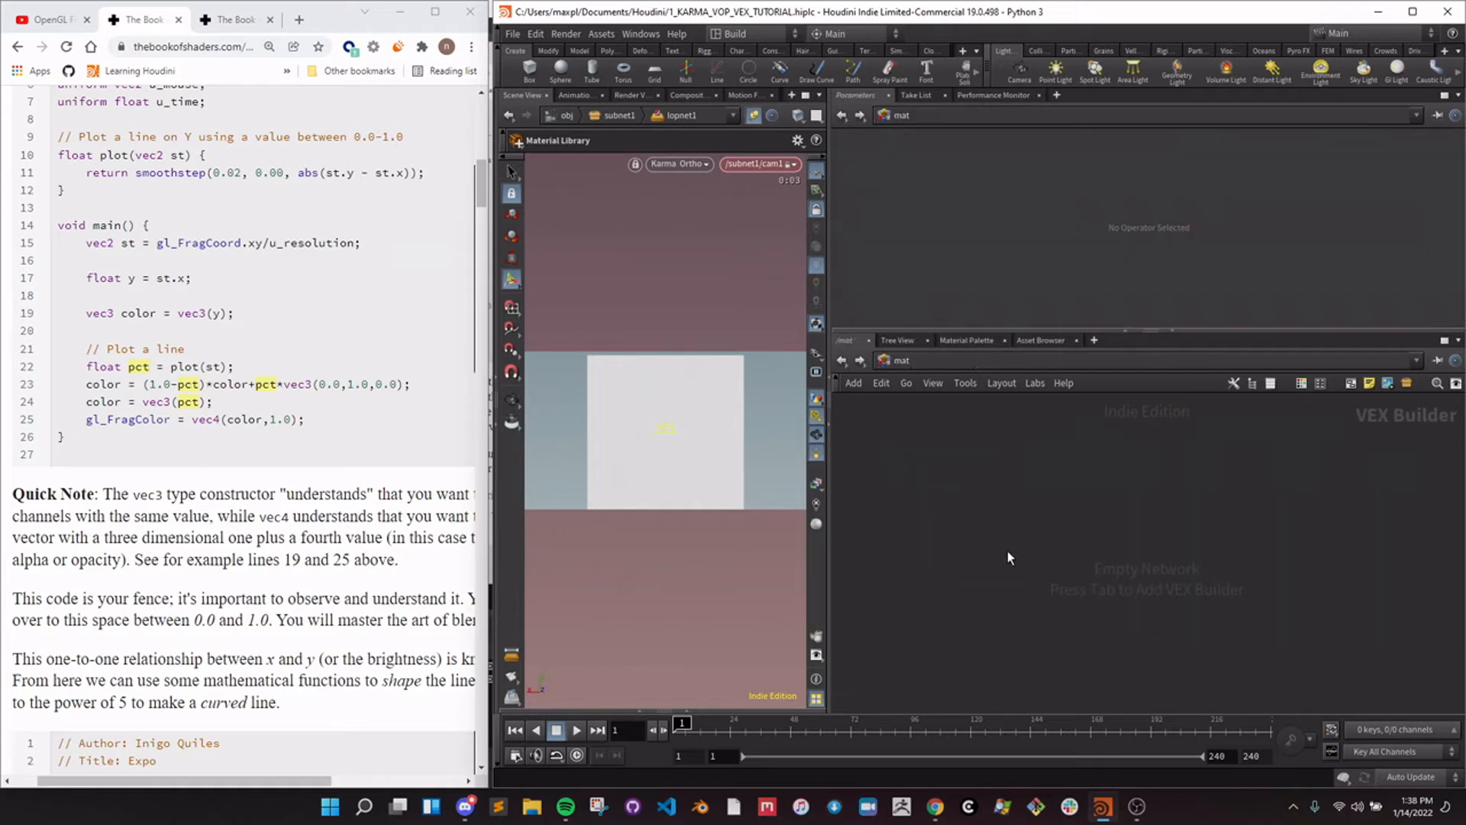
click(1057, 96)
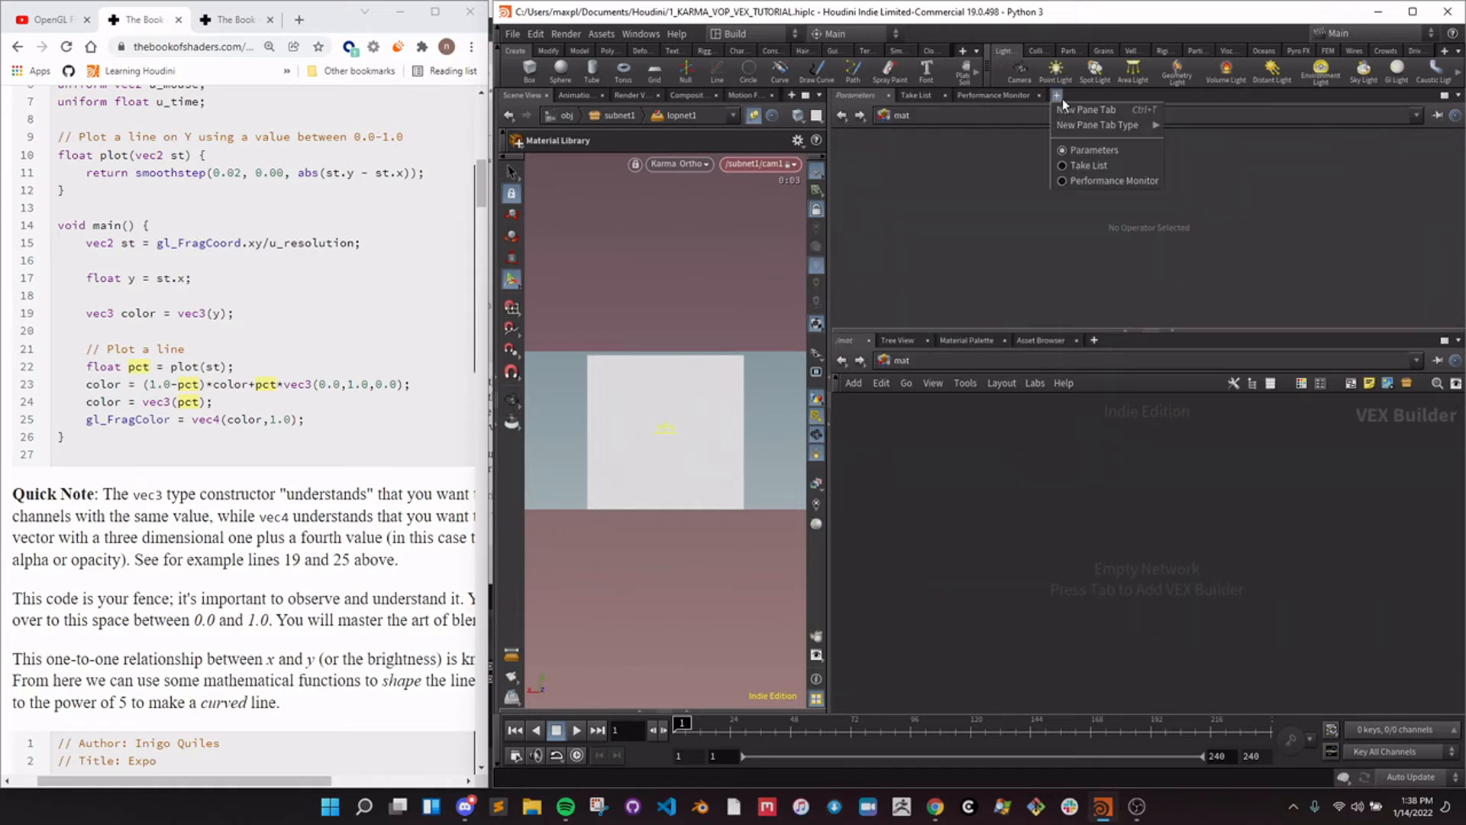
mouse_move(1130, 126)
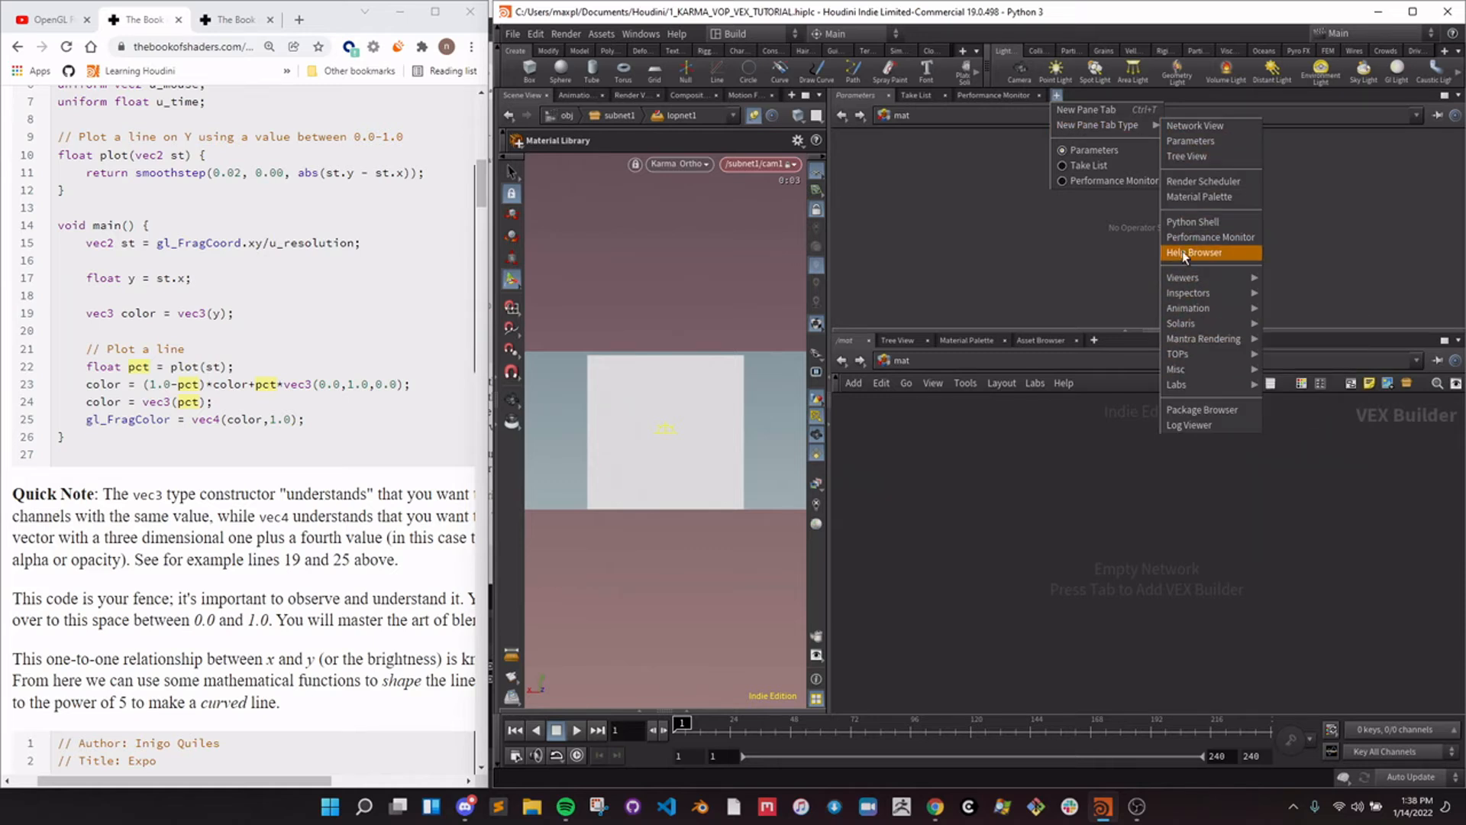
mouse_move(1086, 125)
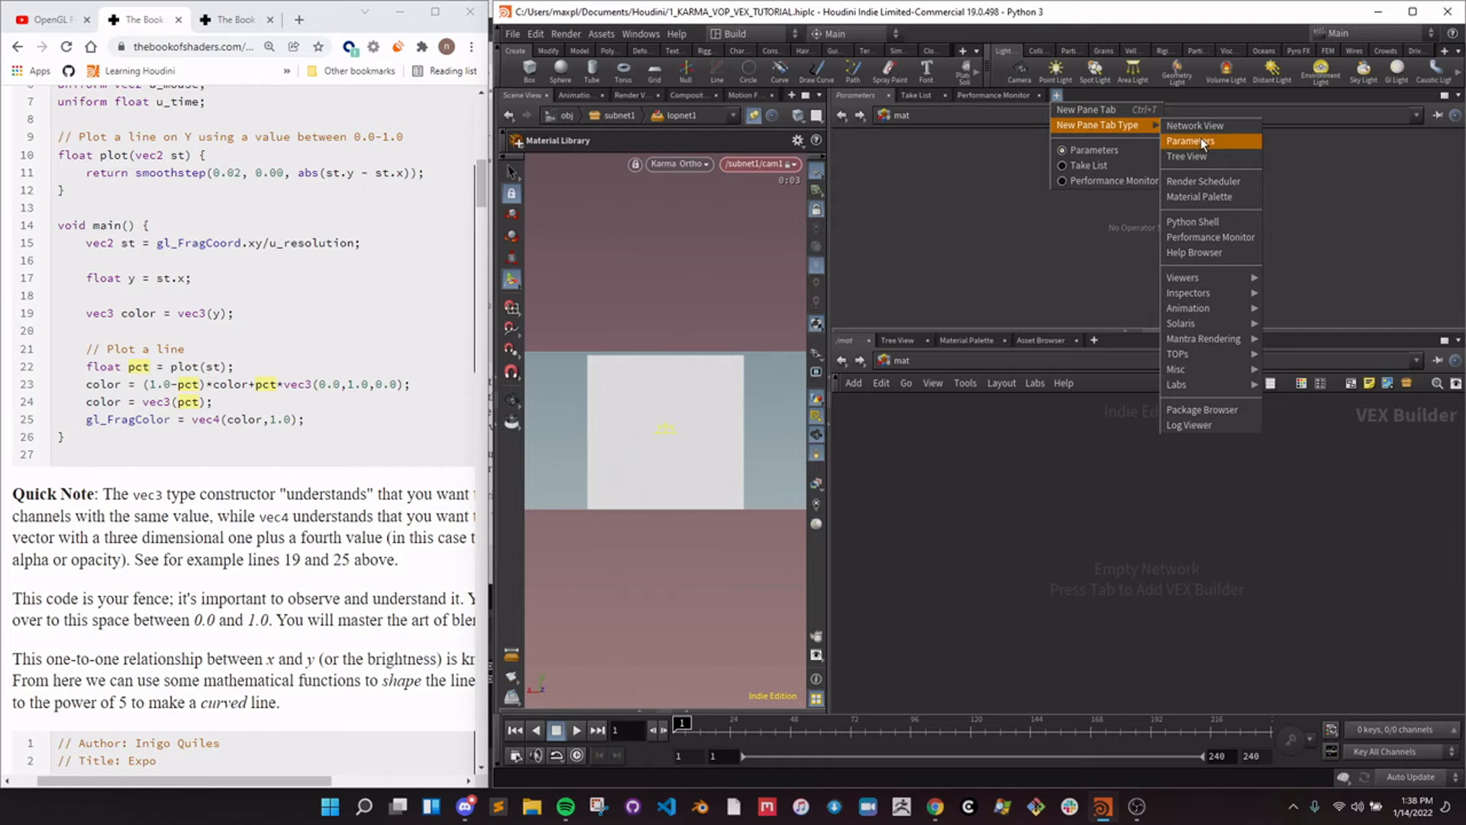
click(1201, 198)
Add the Piano Lacquer and Plastic materials from the palette to the /mat network.
scroll(935, 214, down, 4)
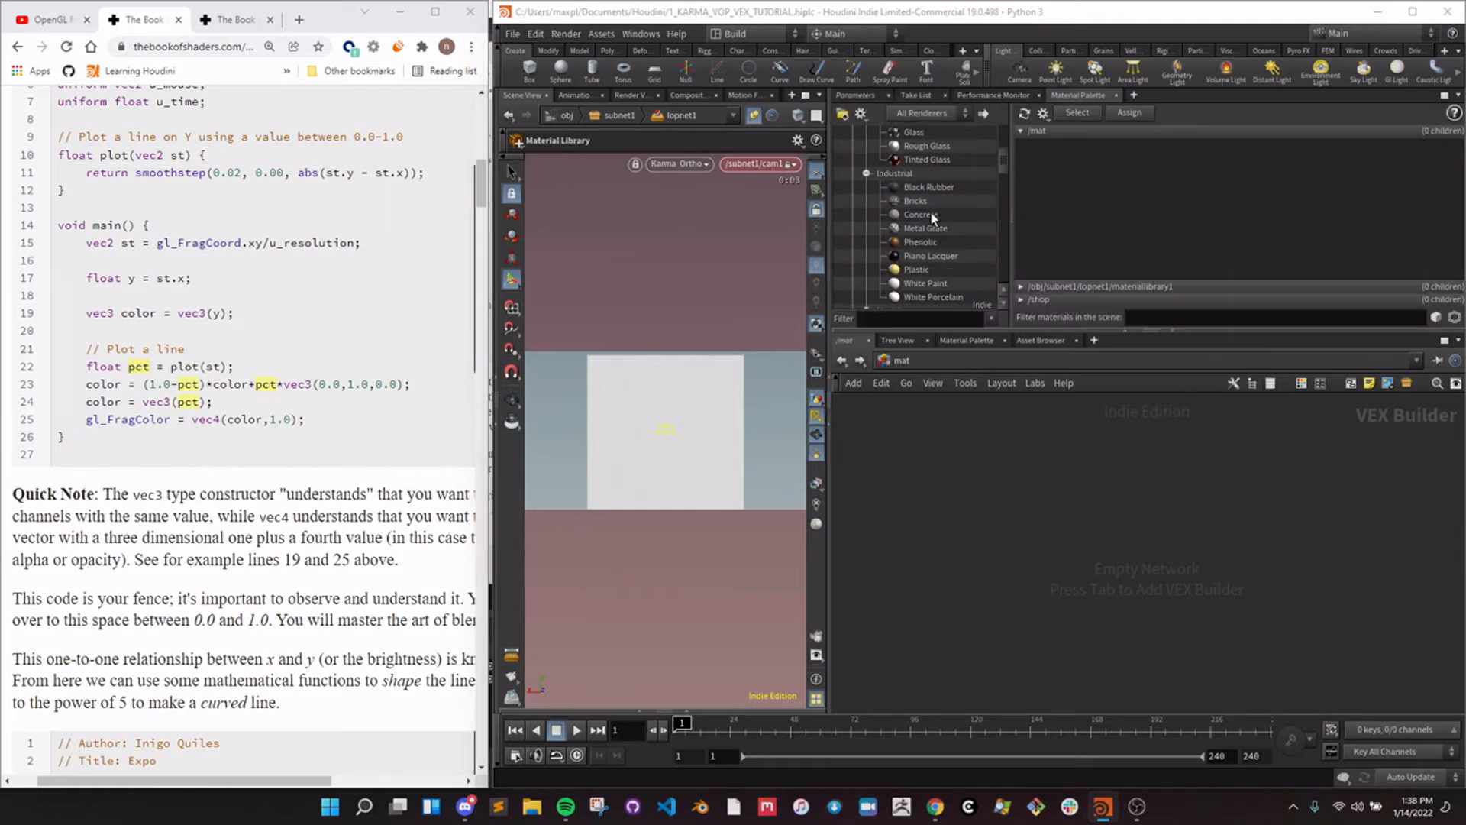
drag(935, 265, 1094, 218)
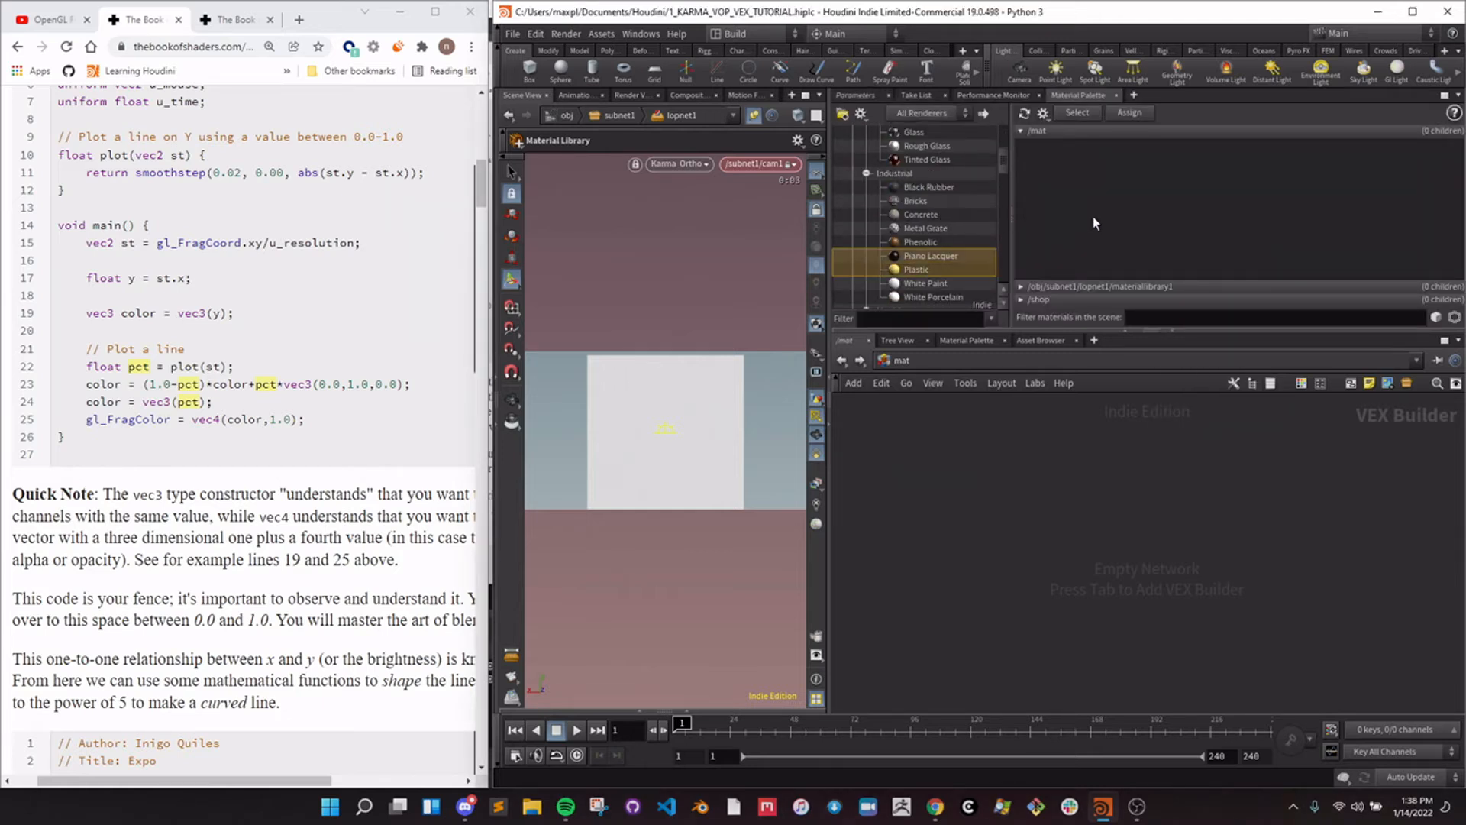
double_click(941, 276)
middle_drag(1049, 505, 1009, 413)
scroll(1052, 595, up, 1)
middle_drag(1034, 686, 1029, 651)
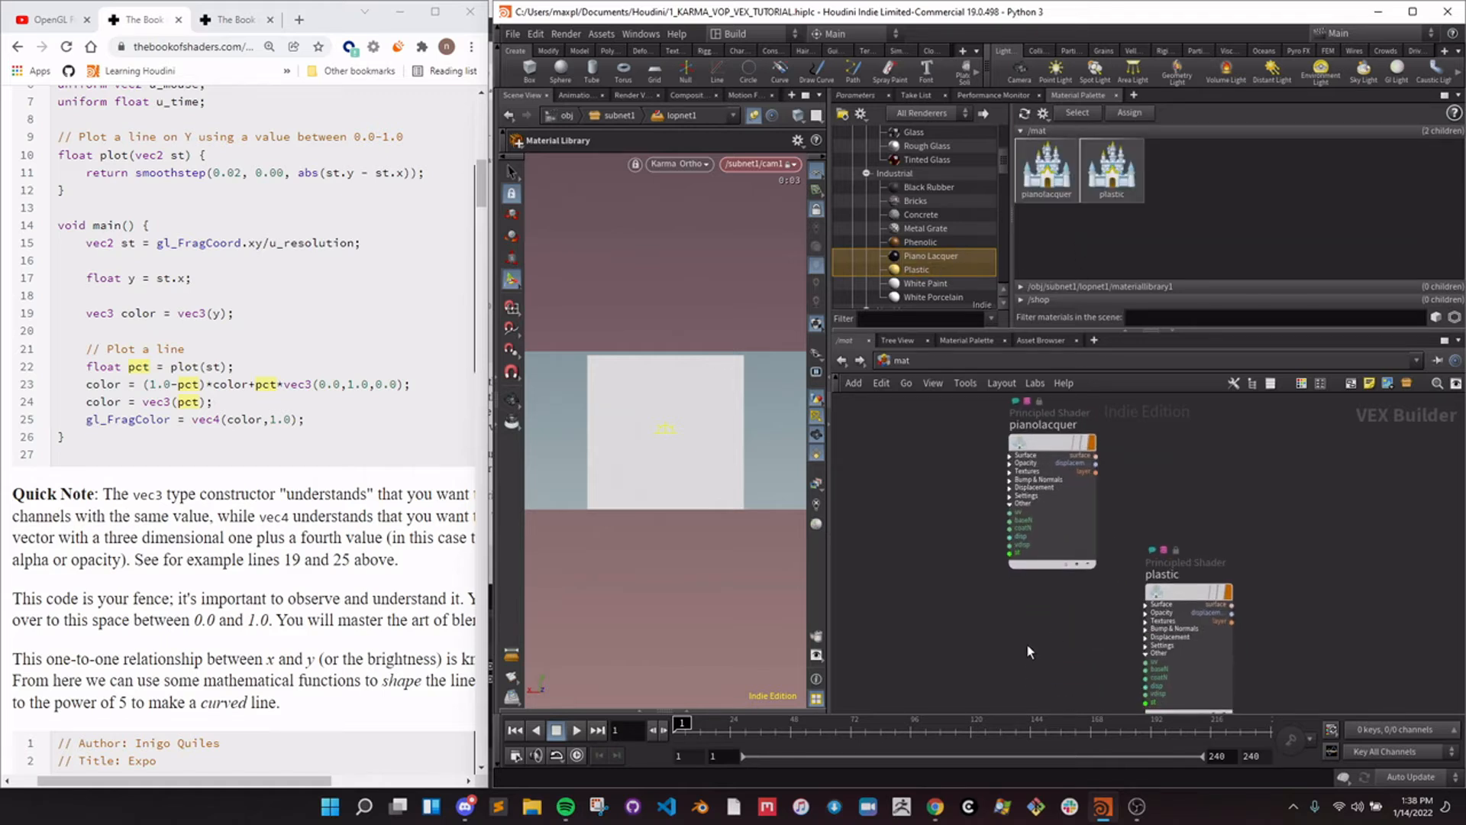
scroll(1027, 643, down, 1)
Leave the /mat network and return to the lopnet1 network inside subnet1.
key(u)
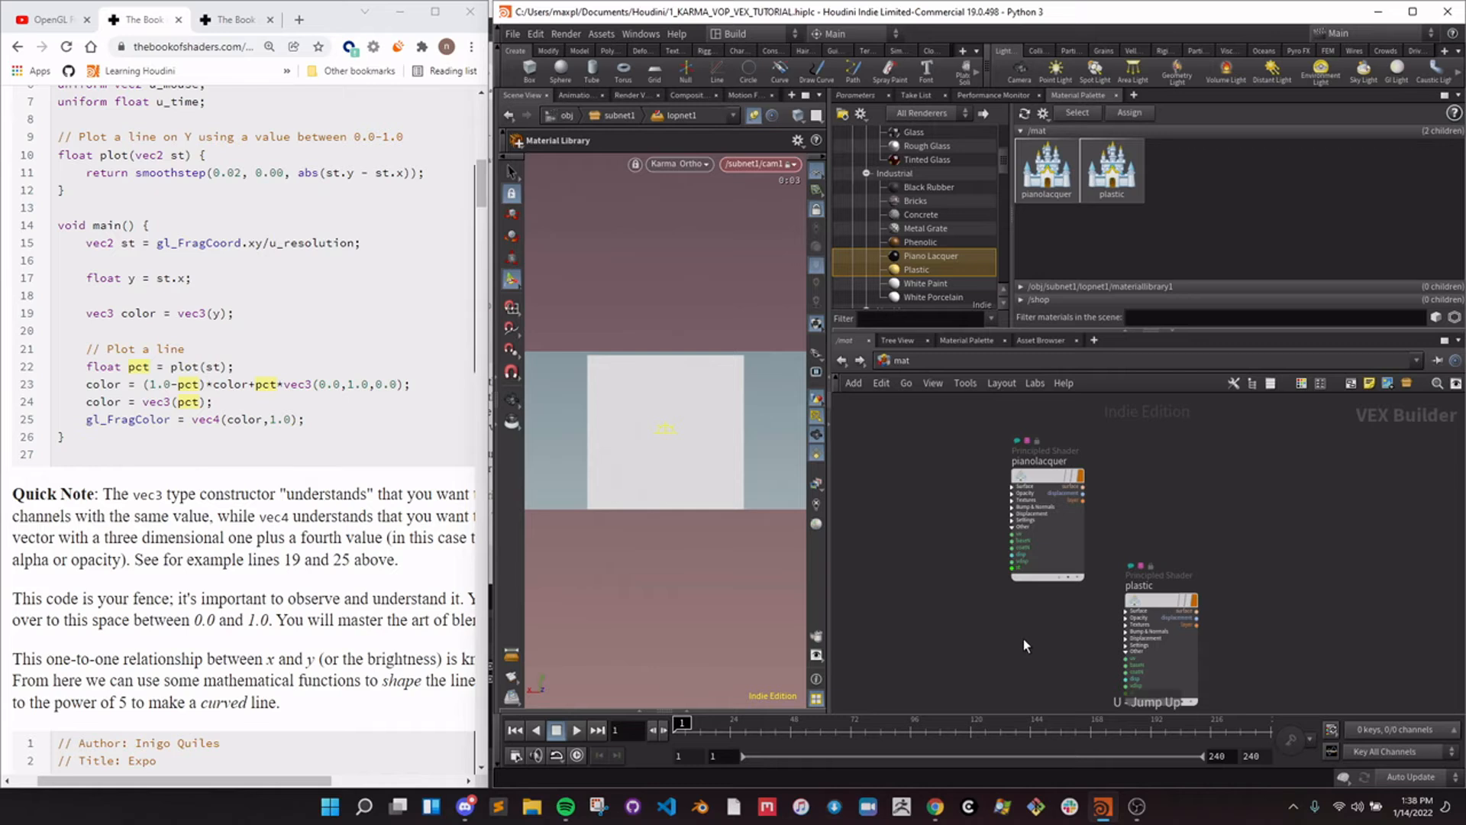
key(n)
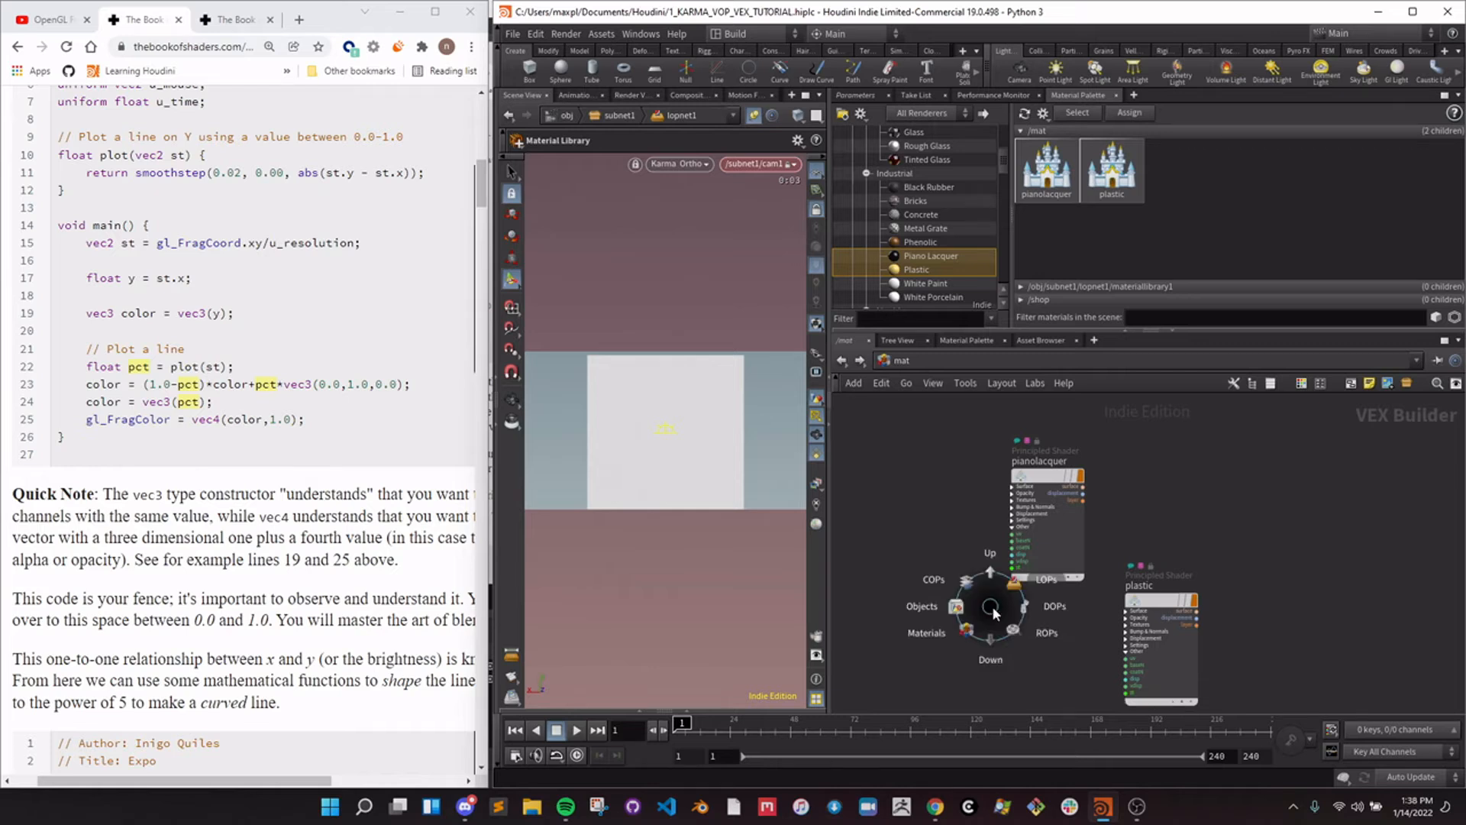
click(937, 615)
double_click(1158, 553)
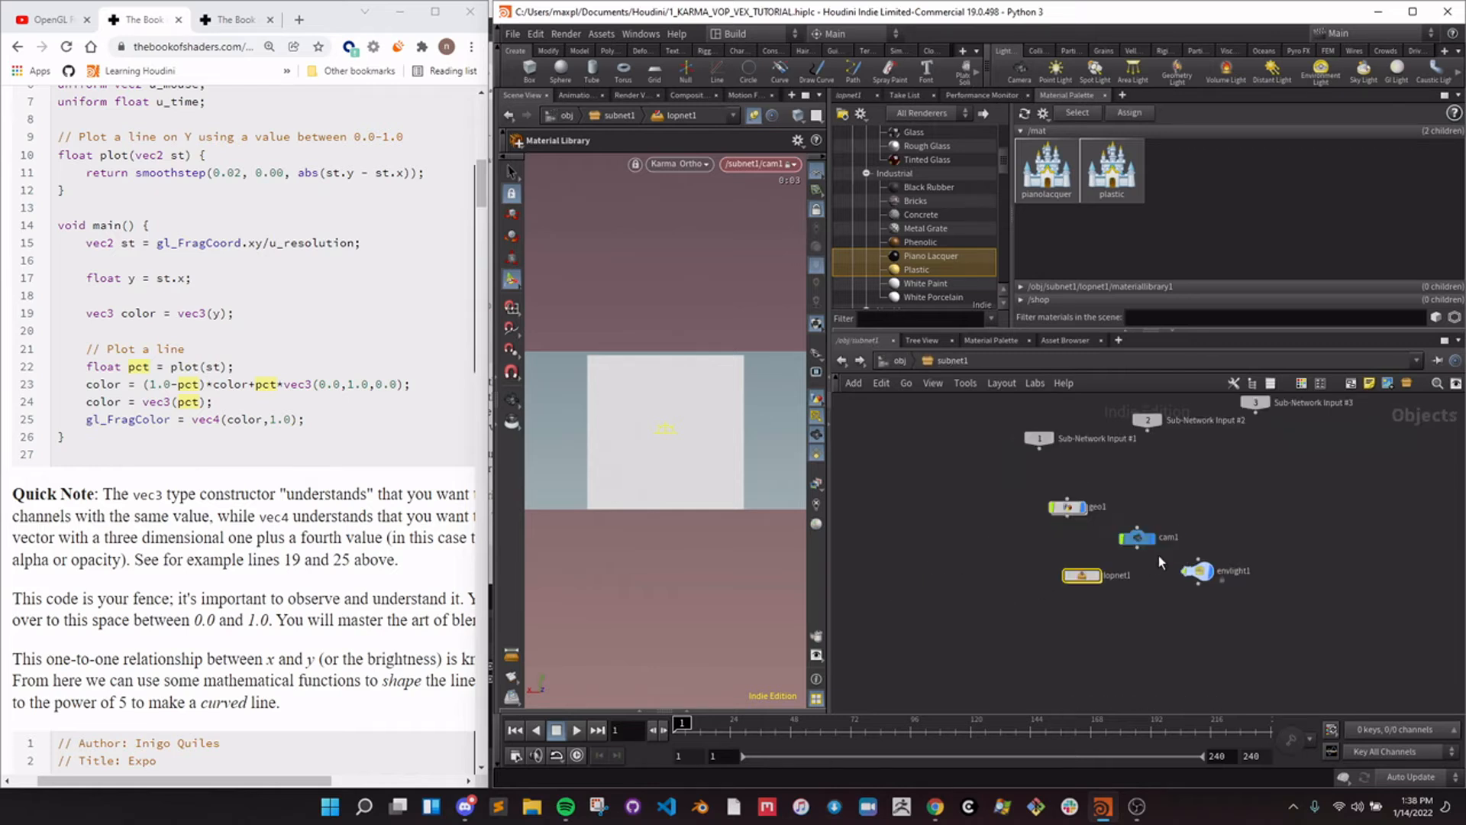
double_click(1075, 576)
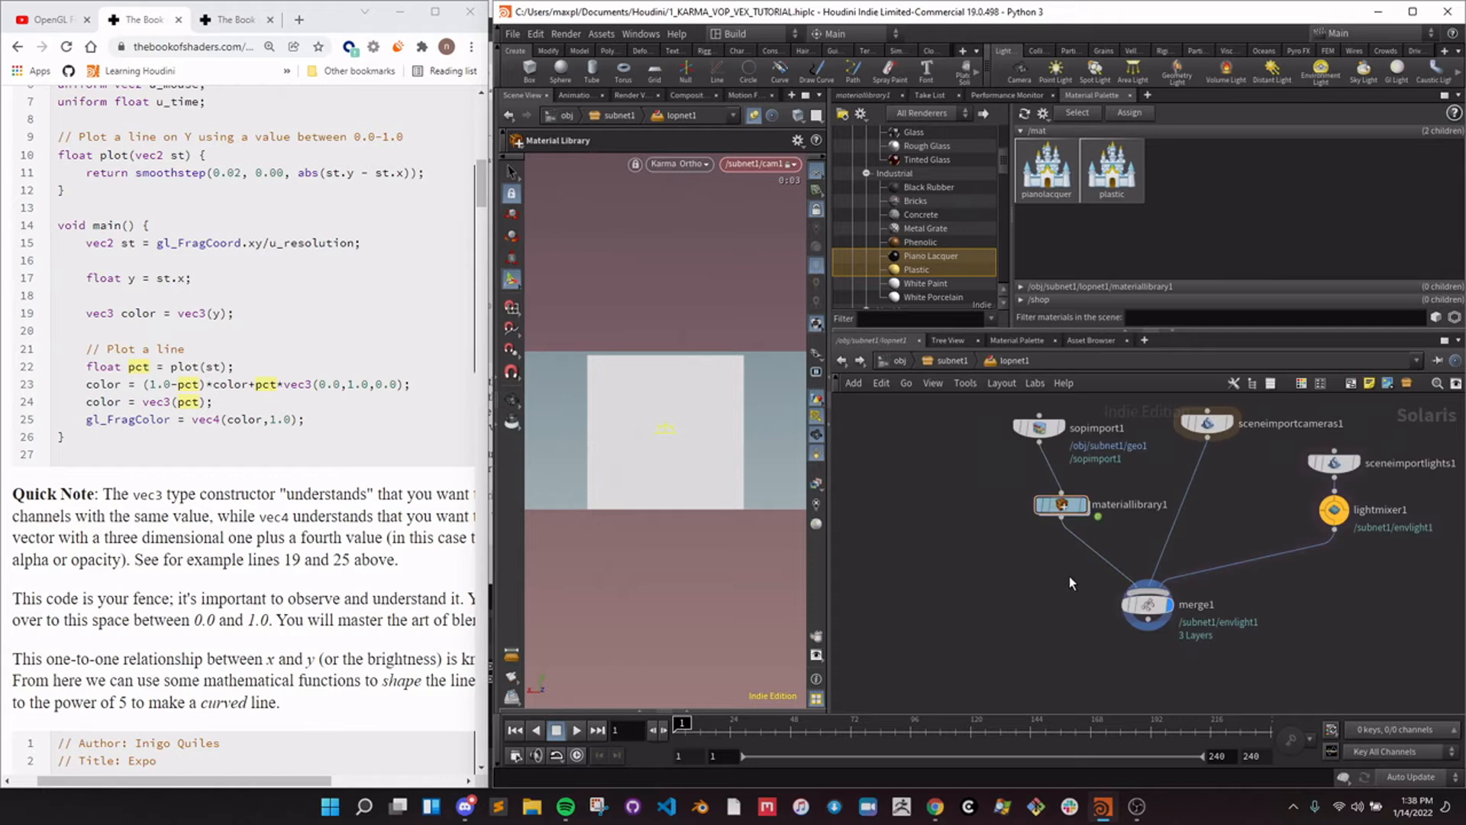
Store lopnet1 as quick mark 2 and subnet1 as quick mark 1, and finish back in lopnet1.
key(ctrl+2)
key(1)
key(2)
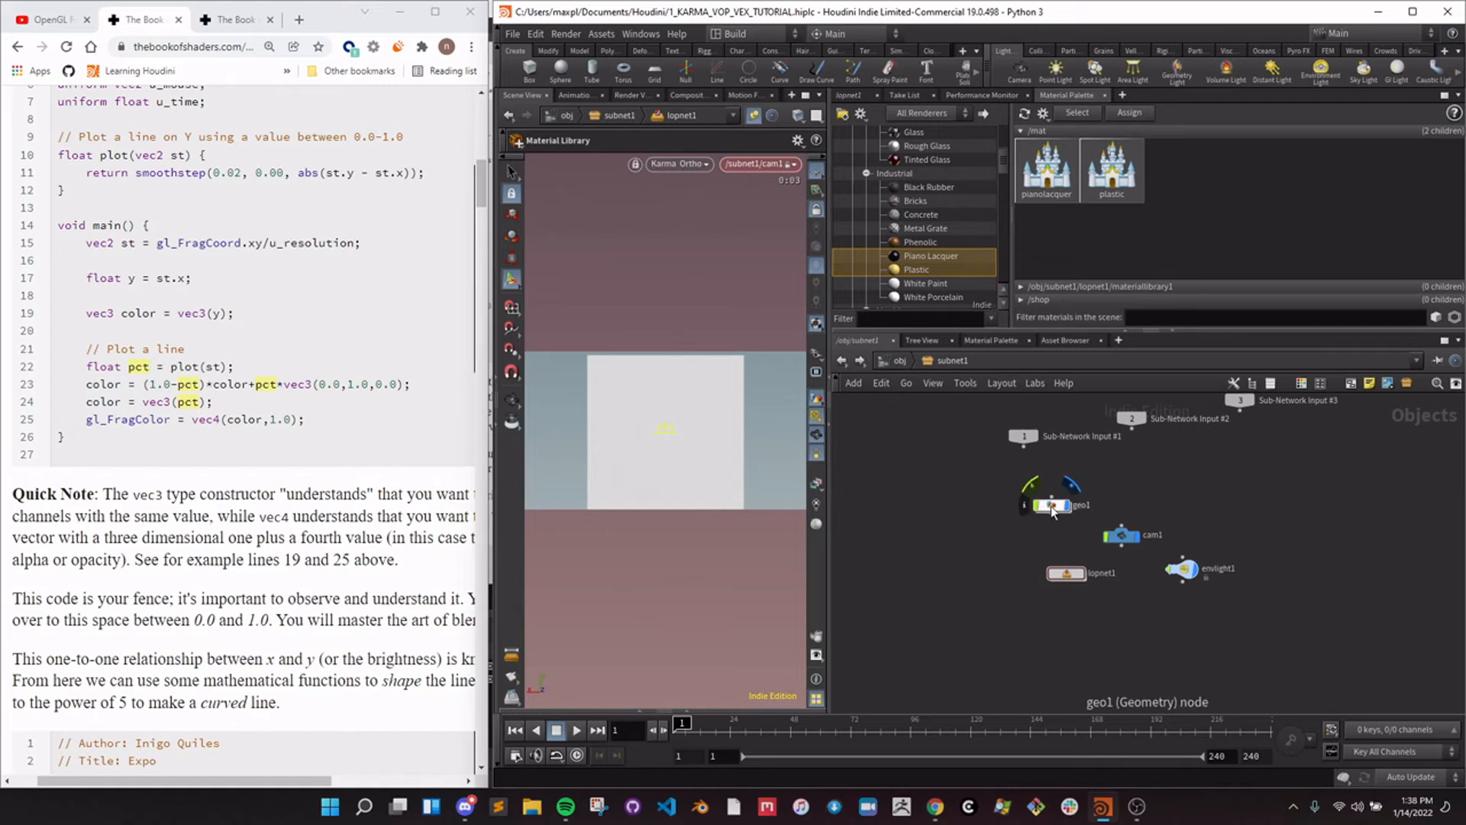
key(ctrl+1)
key(2)
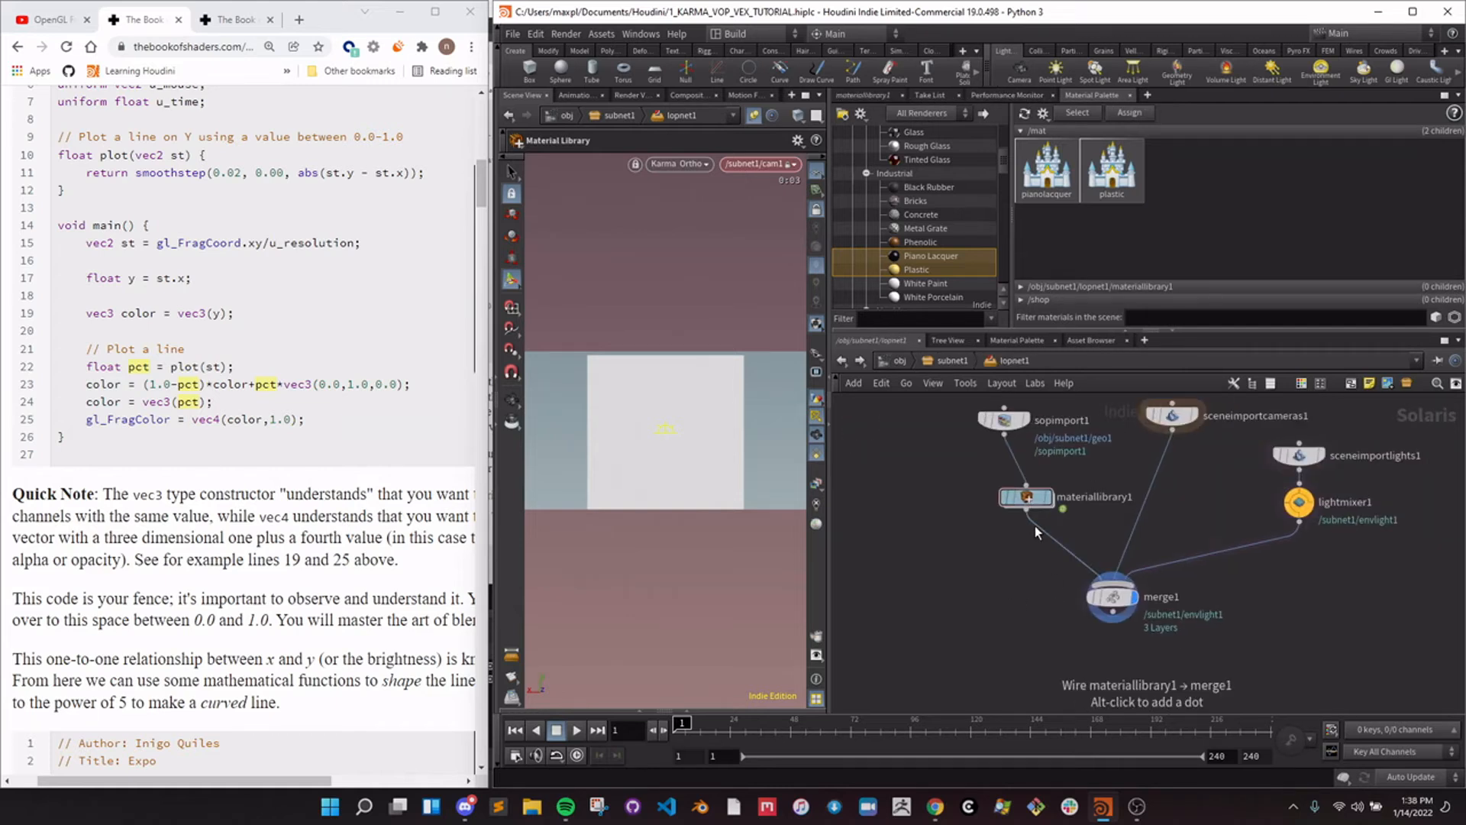
Show materiallibrary1's parameters and look through its Material VOP and Material Path choosers without picking anything.
click(1027, 497)
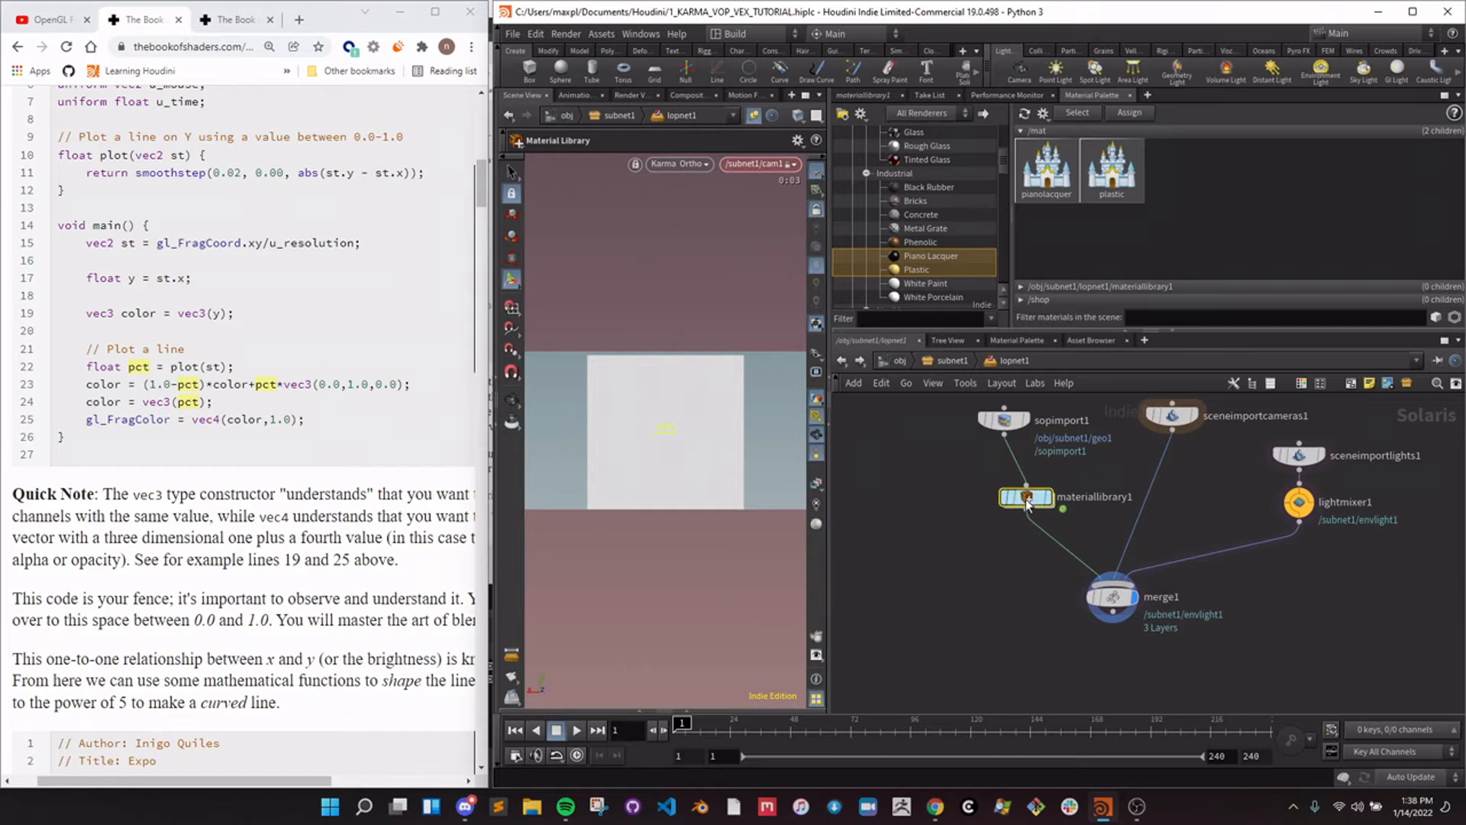
click(862, 94)
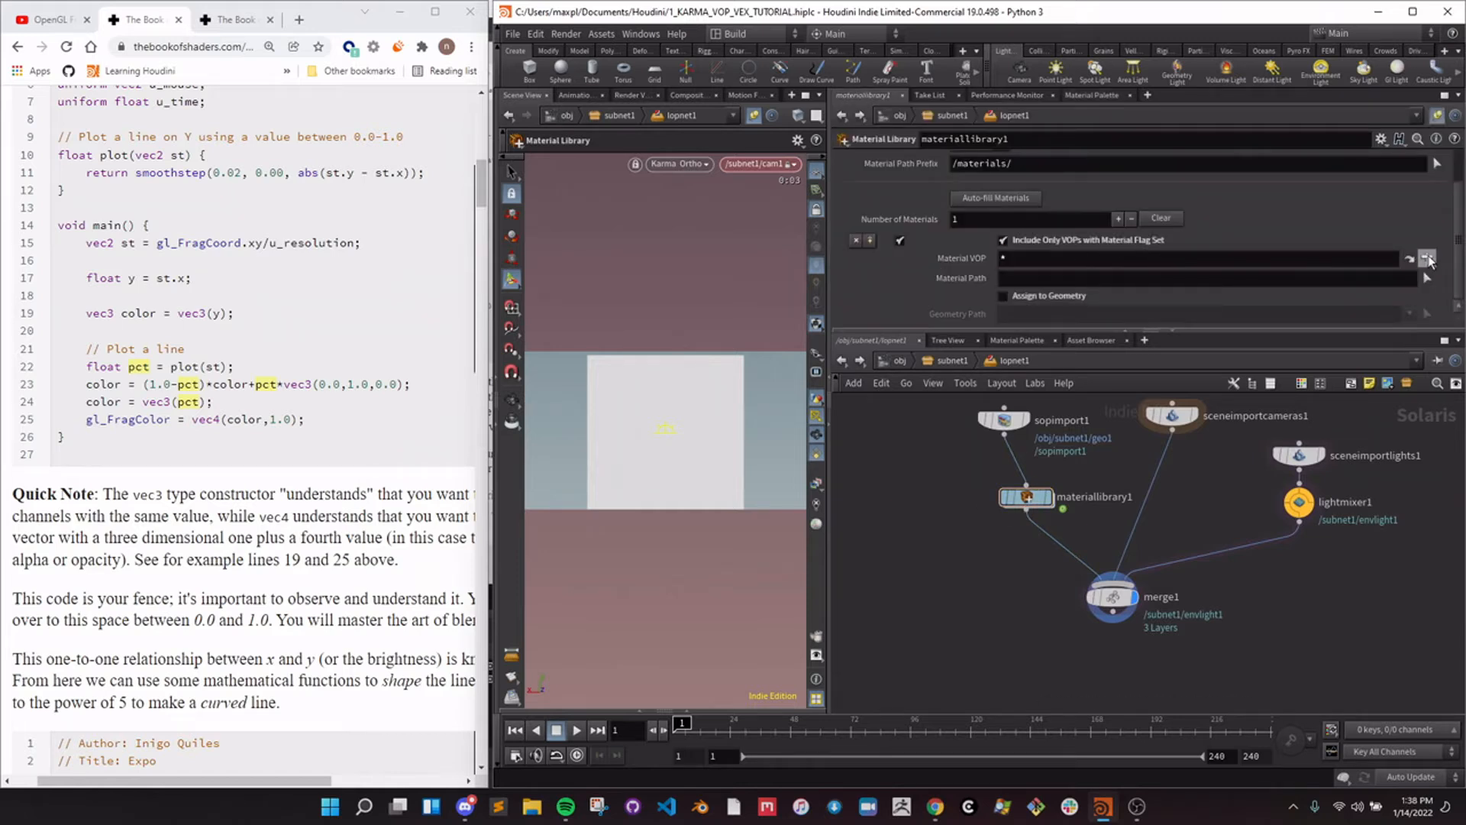
click(1427, 259)
click(1290, 162)
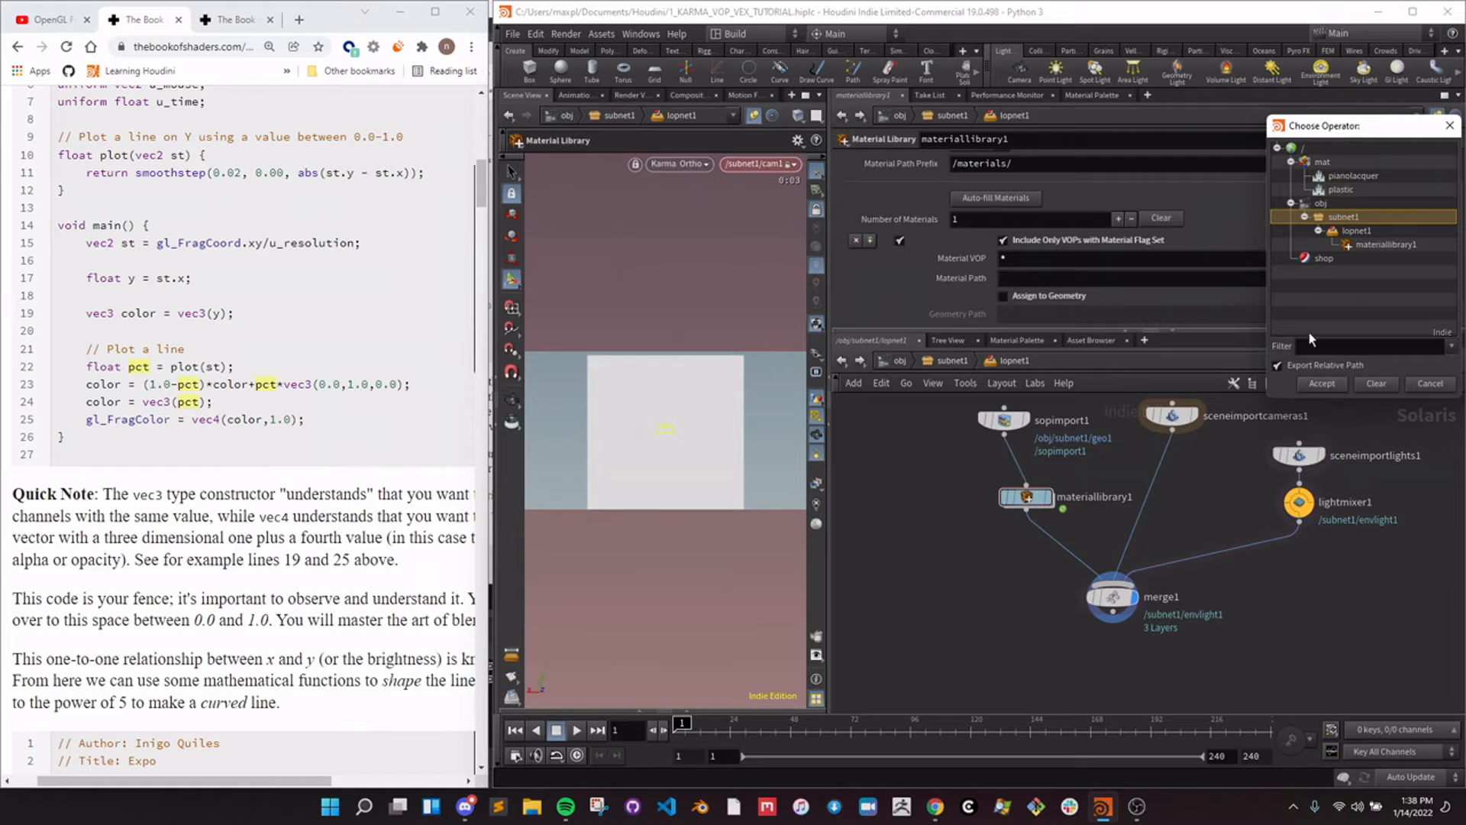
click(1418, 382)
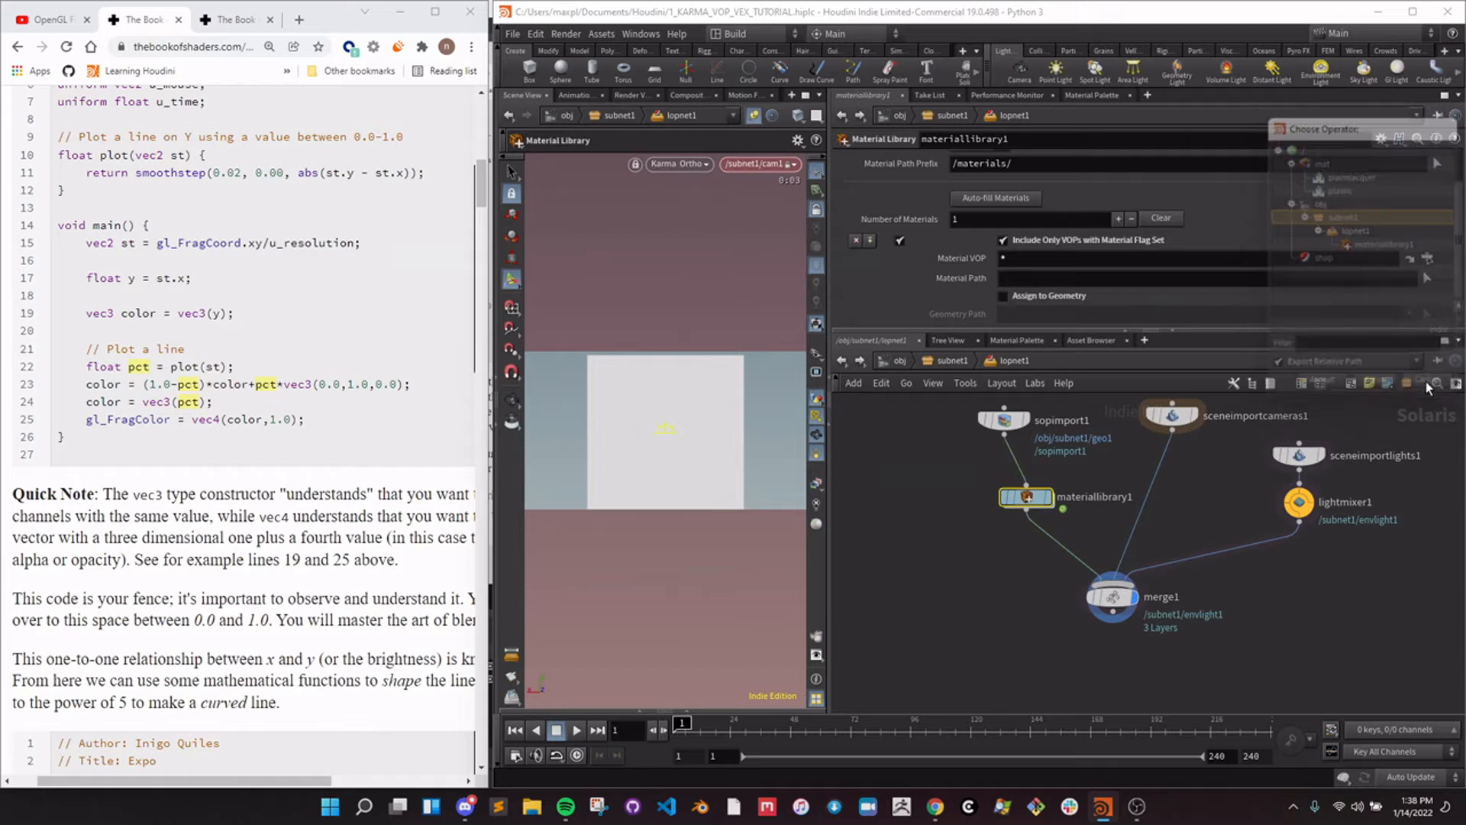
click(1430, 281)
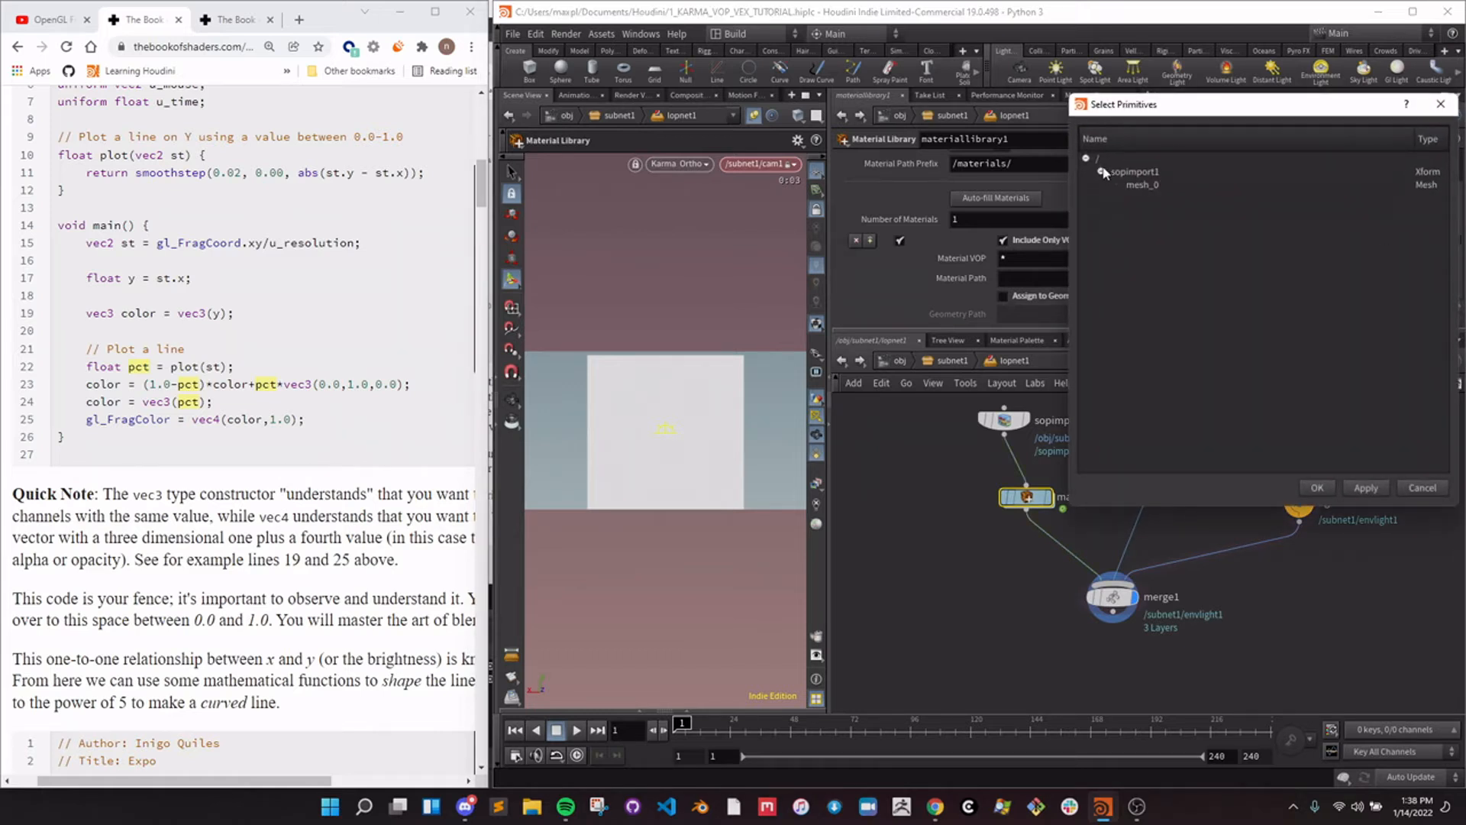
click(1411, 486)
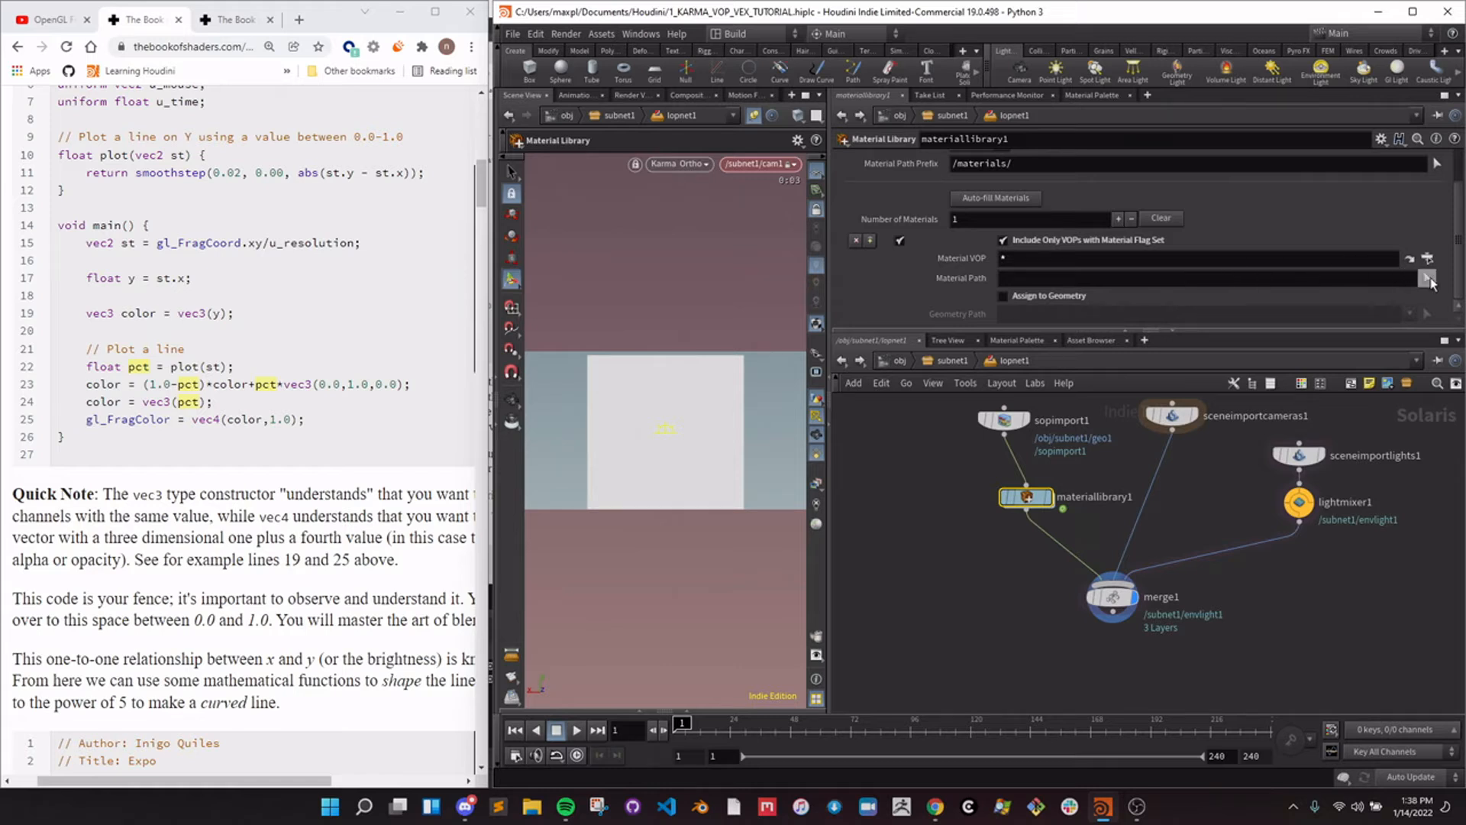
Try /mat/pianolacquer as materiallibrary1's Material VOP, with only VOPs that have the material flag set included.
click(1103, 240)
click(1107, 240)
click(1124, 237)
click(1426, 259)
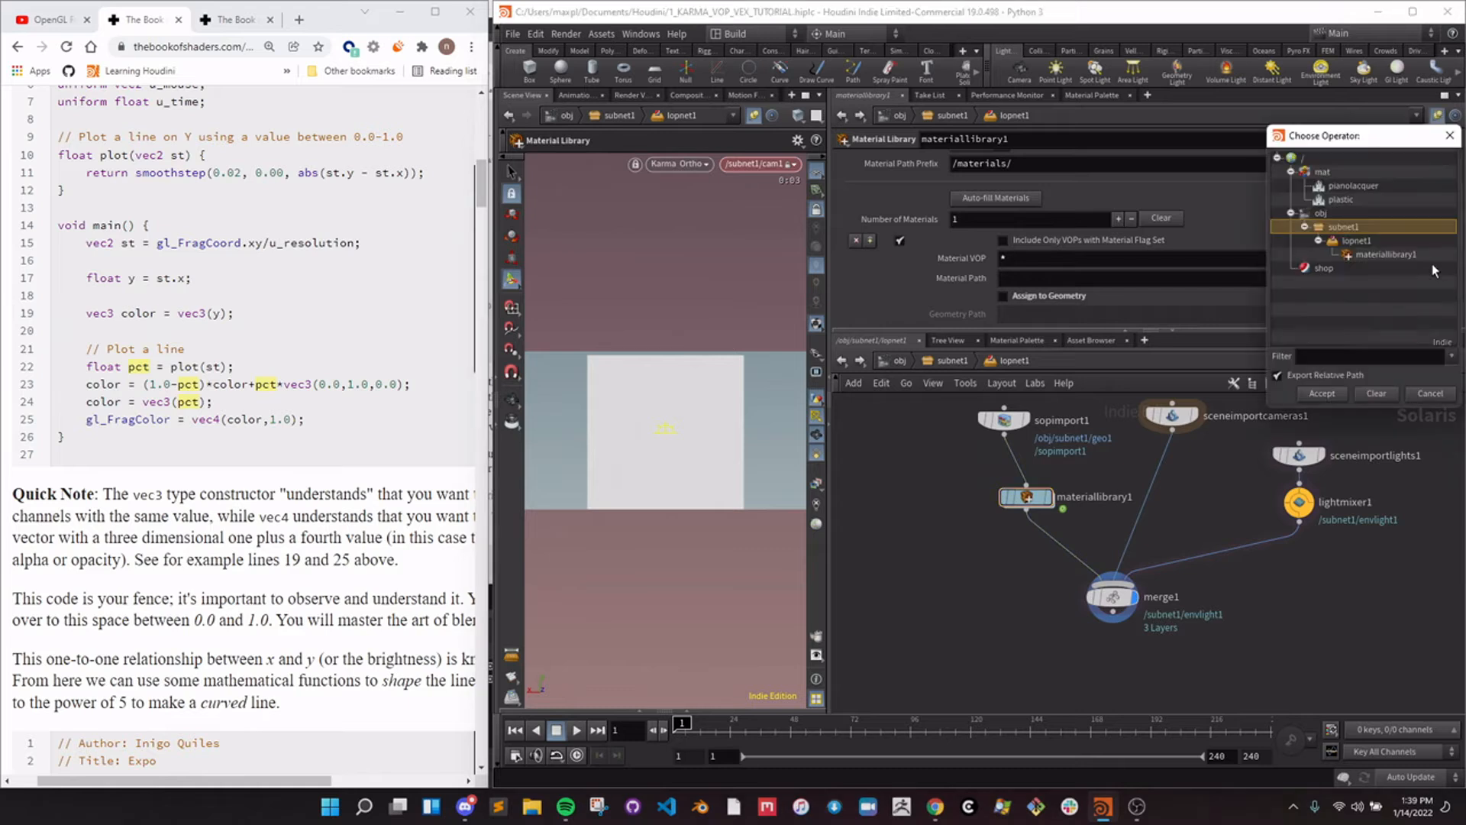
double_click(1329, 186)
click(1040, 242)
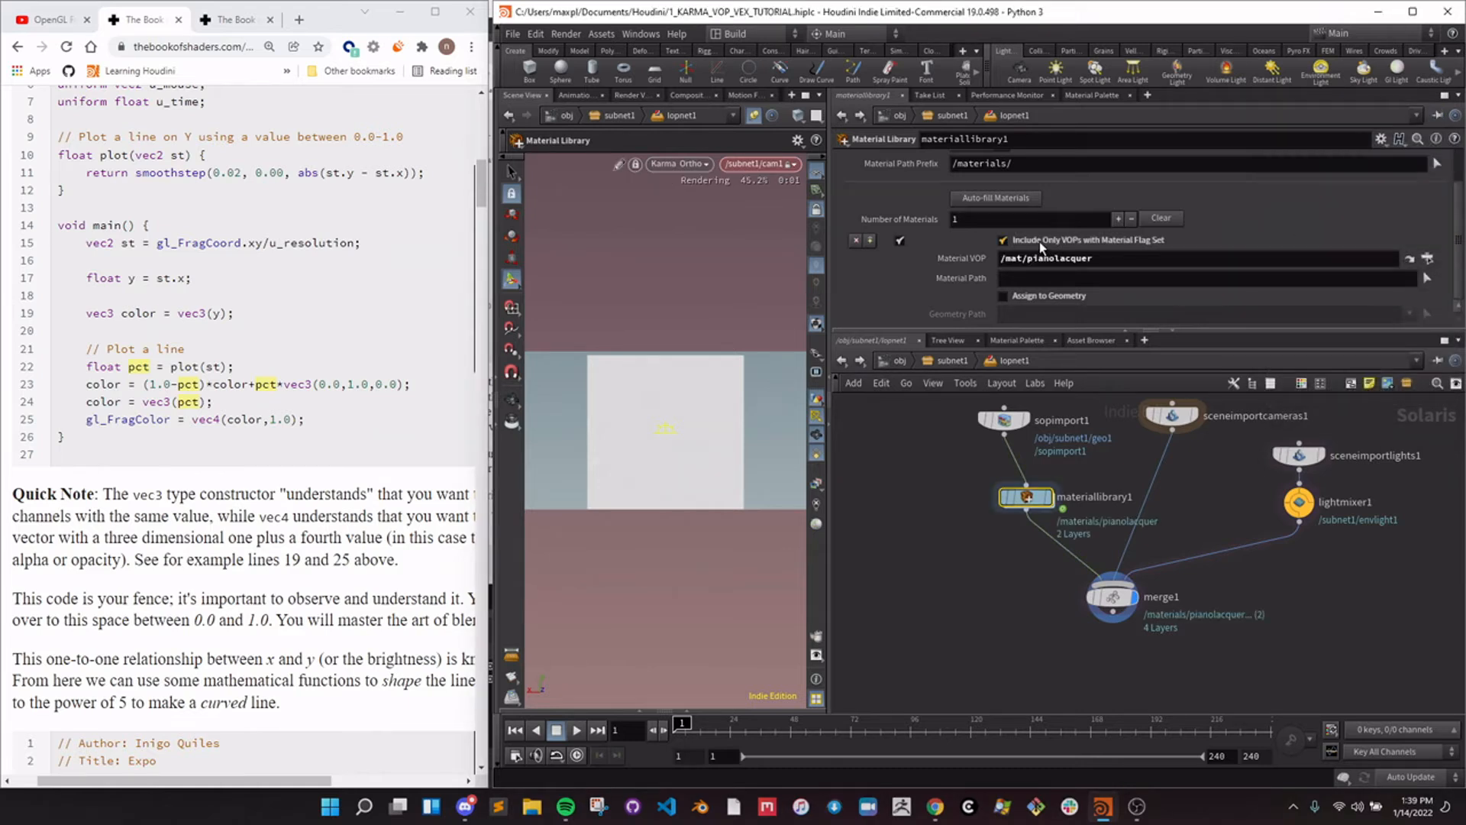
Set materiallibrary1's Material VOP to /mat/plastic and assign it to All Geometry Primitives.
click(1409, 259)
double_click(1328, 196)
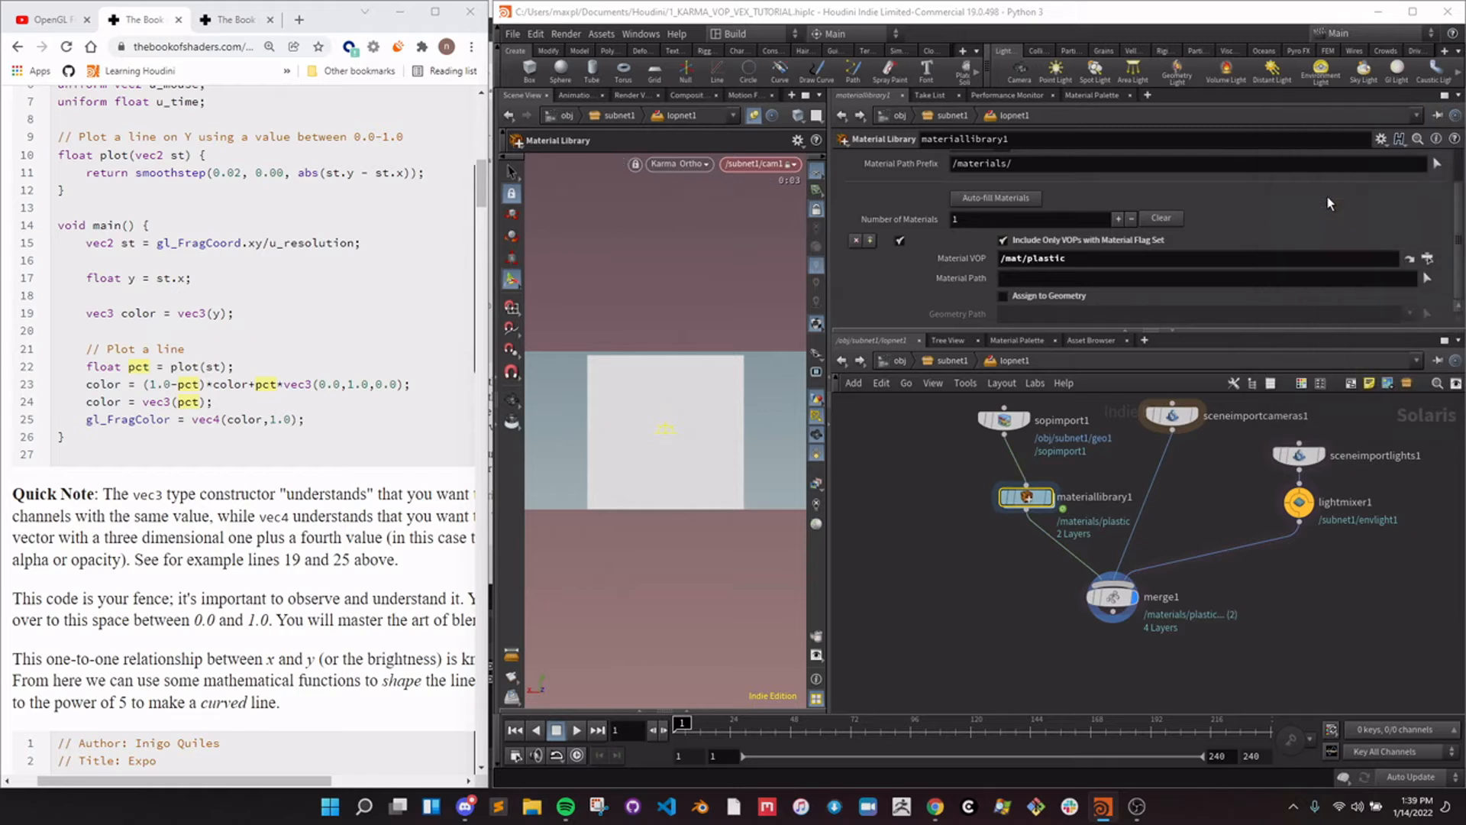
middle_drag(954, 427, 974, 429)
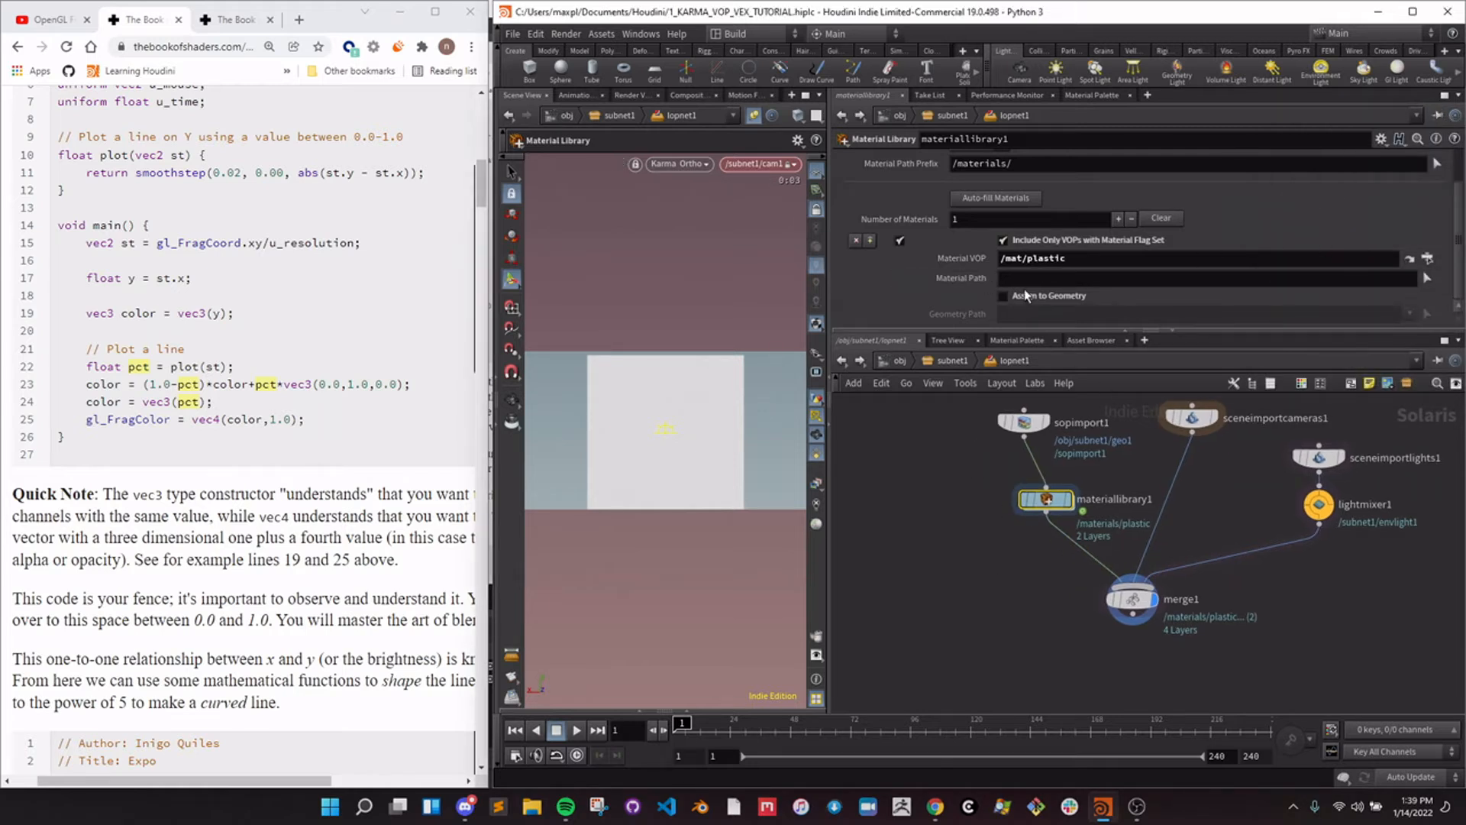
click(1003, 296)
click(1409, 313)
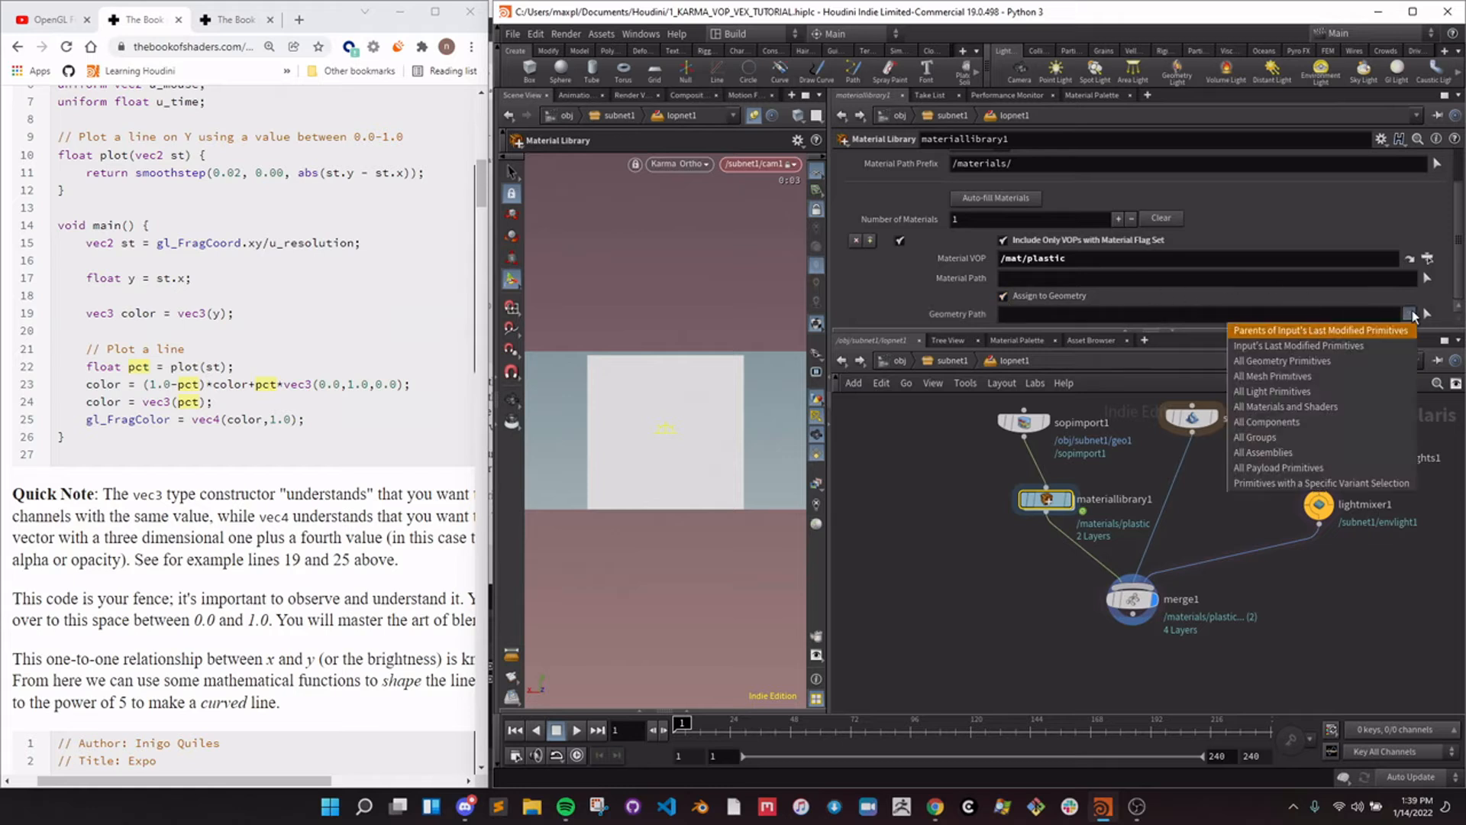
click(1277, 361)
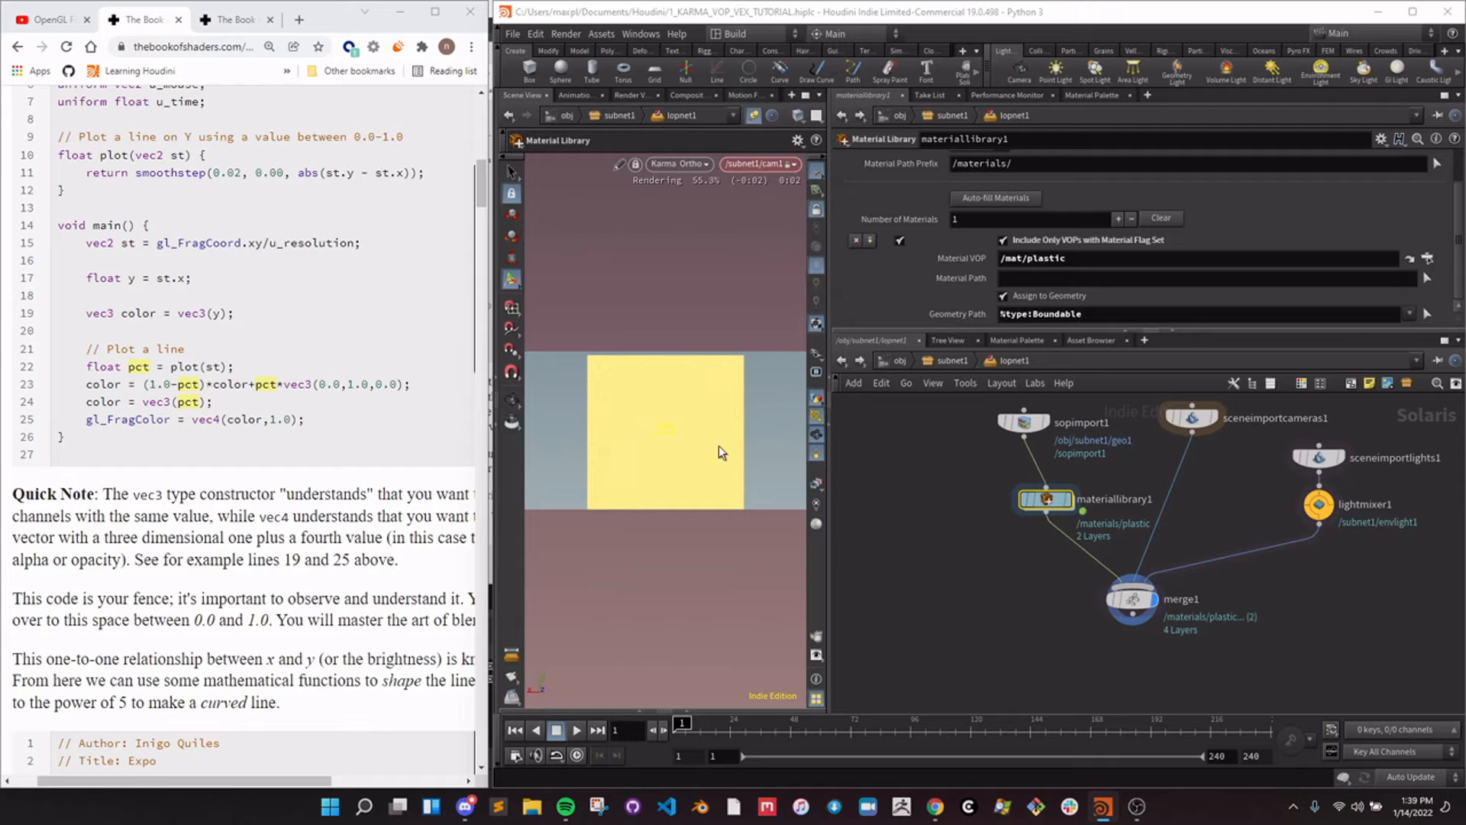
Clear materiallibrary1's material list and create a Principled Shader node inside it.
drag(1051, 501, 1034, 501)
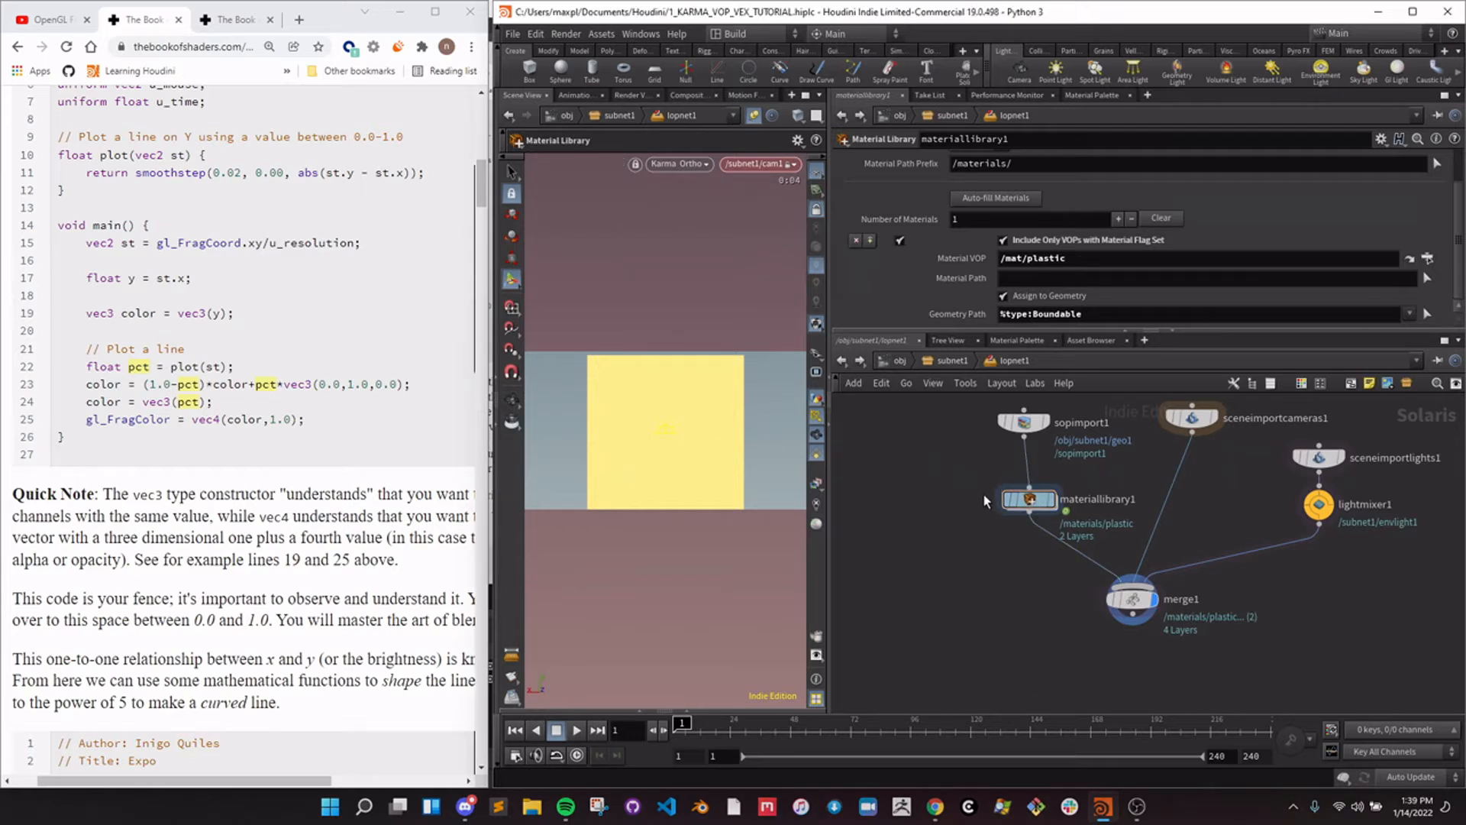
click(1162, 218)
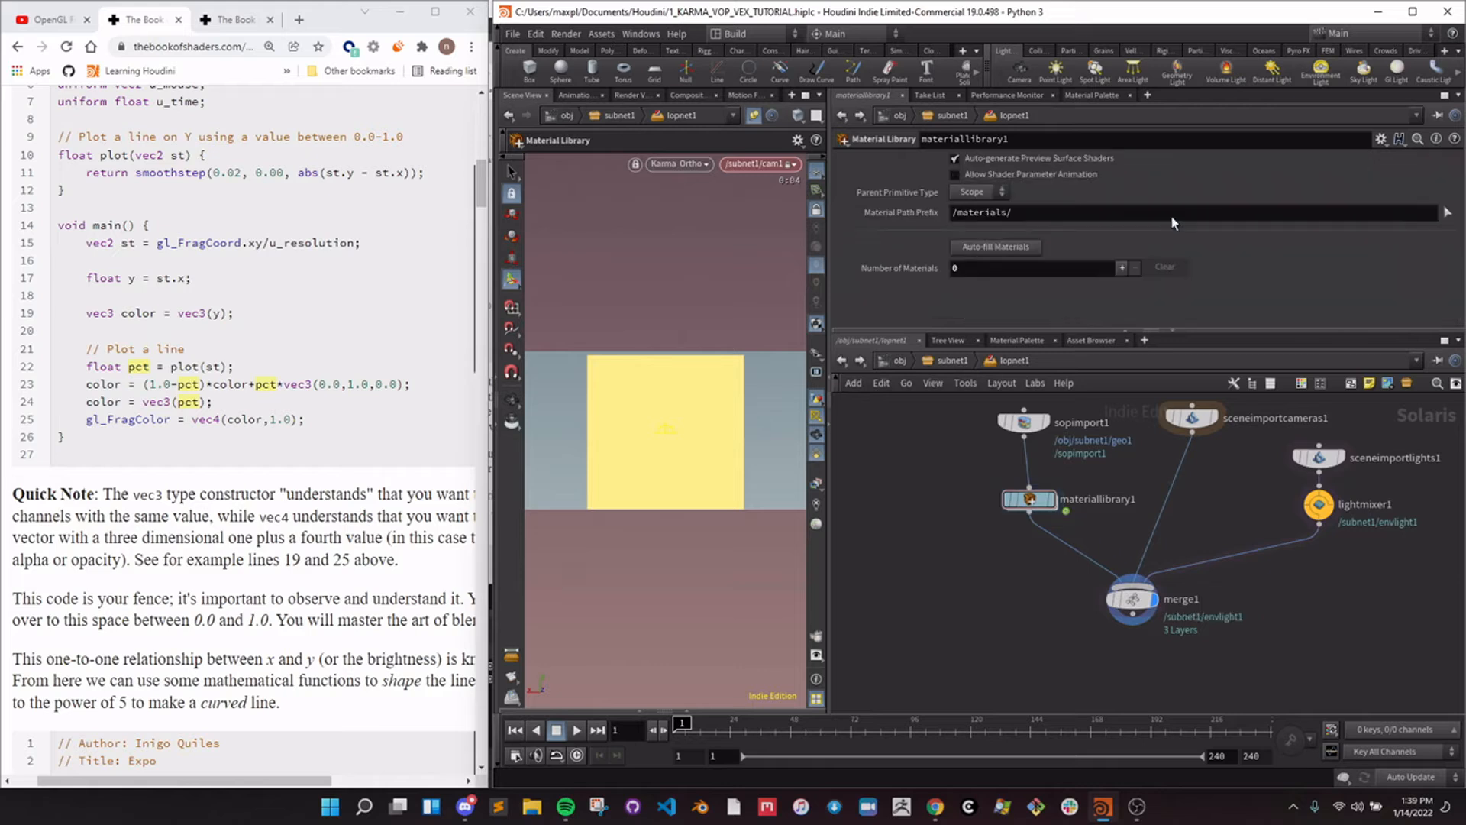
double_click(1040, 506)
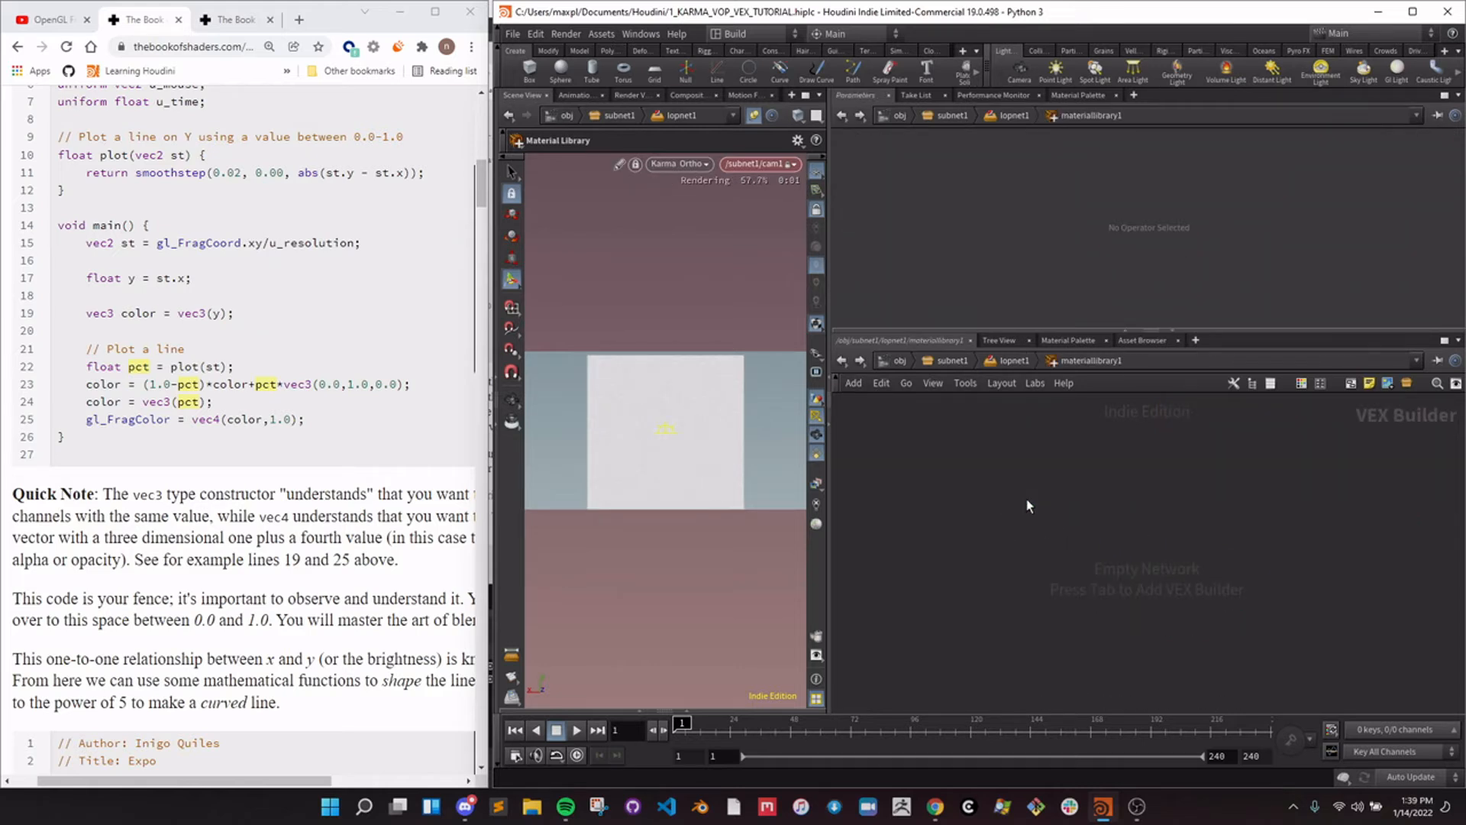
key(Tab)
text(principled)
key(Return)
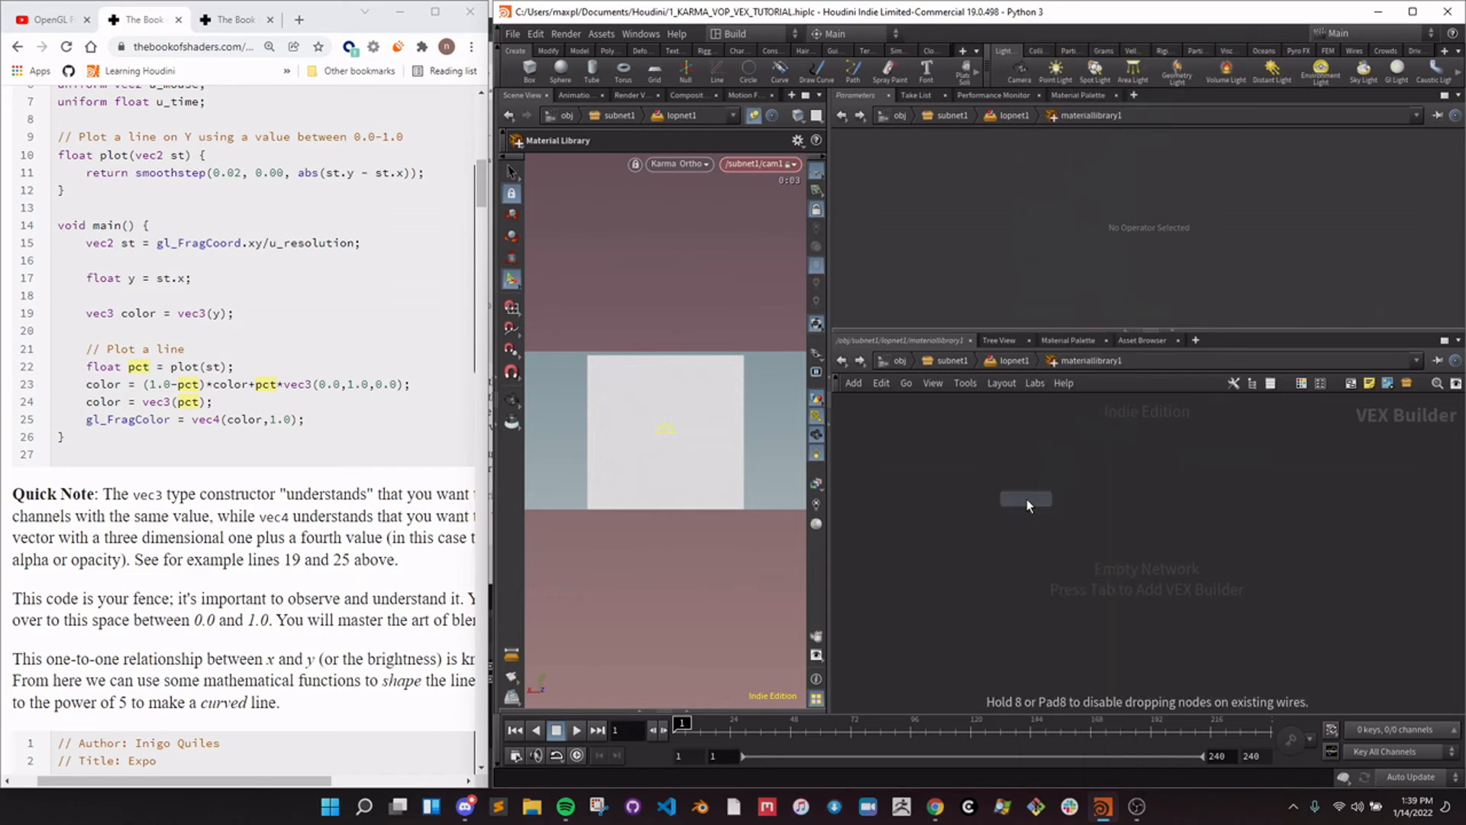
click(1063, 497)
double_click(1062, 497)
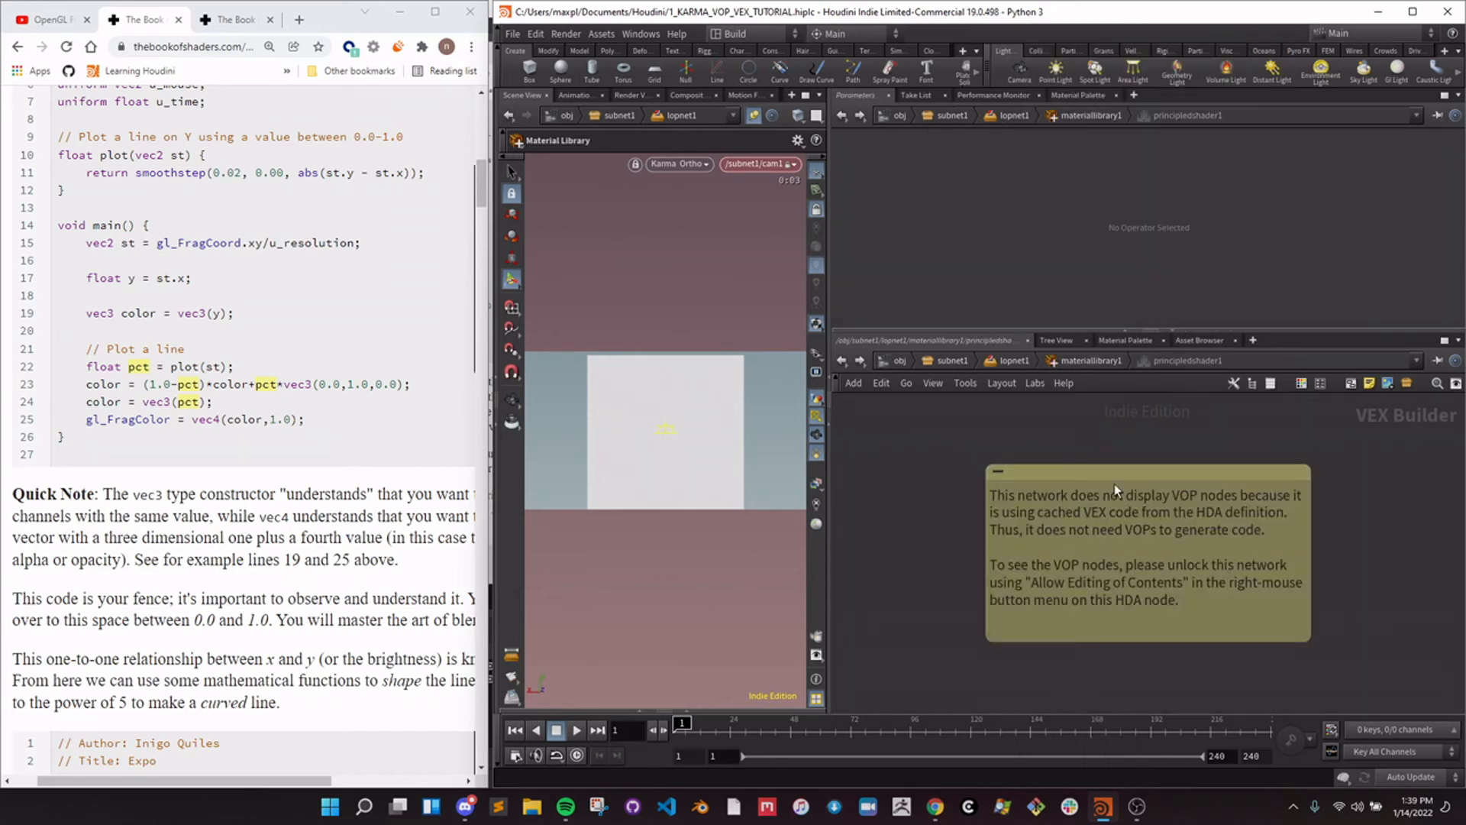
click(1042, 359)
drag(1063, 495, 1146, 493)
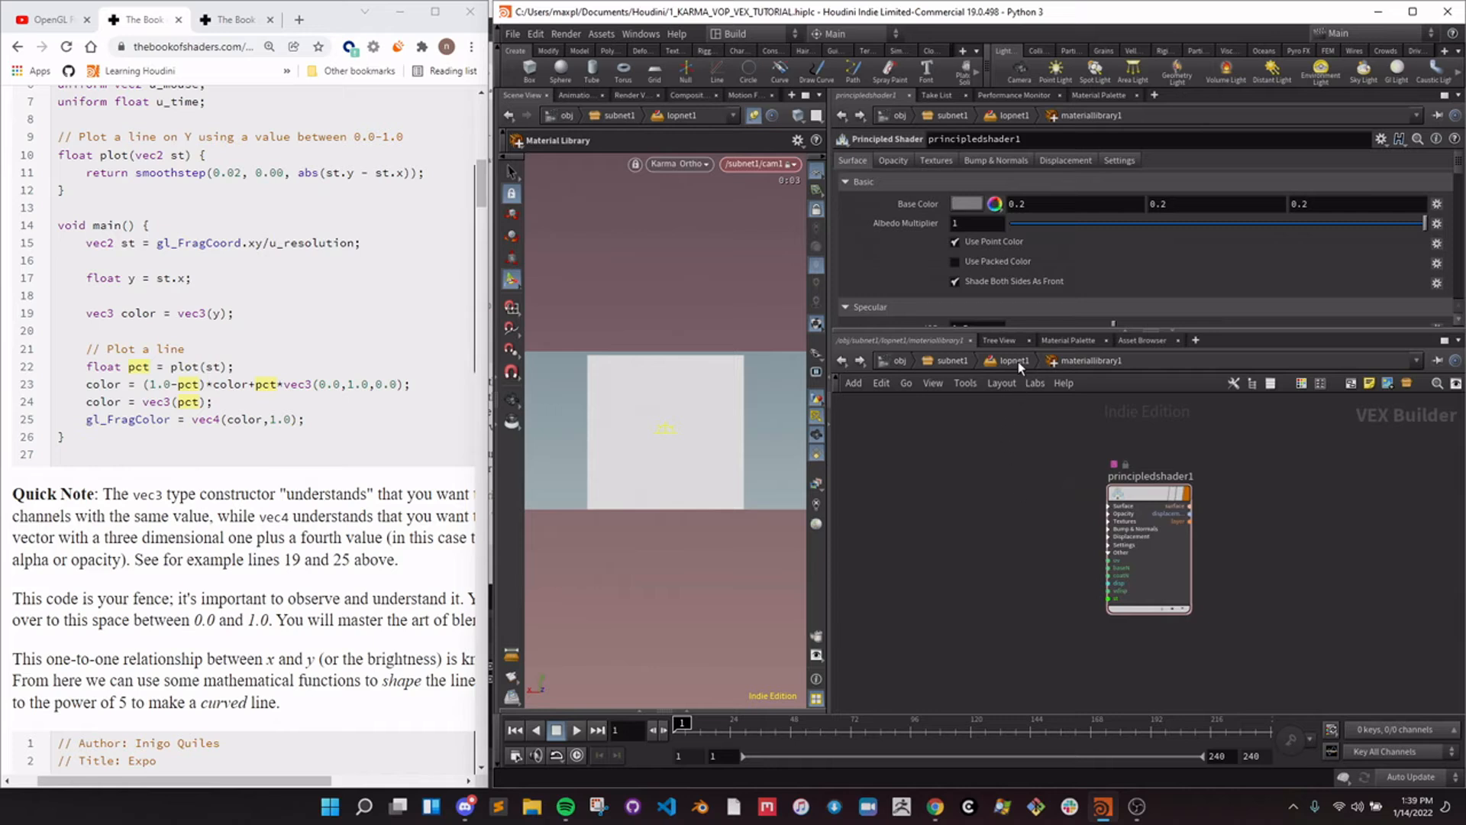
Set principledshader1's base color to pure green (0, 1, 0) and return to the lopnet1 network.
click(963, 204)
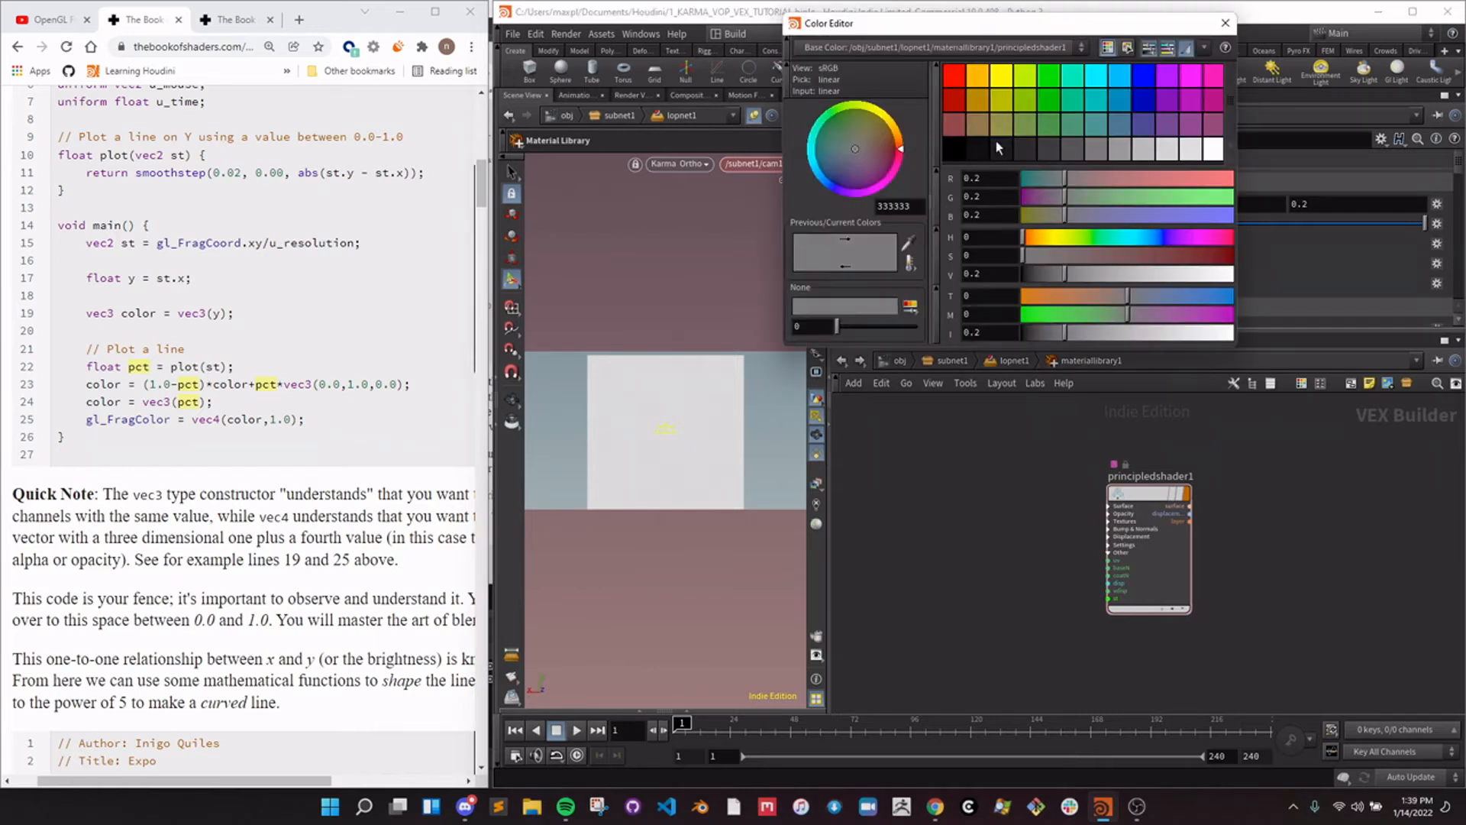
click(1048, 75)
click(1224, 24)
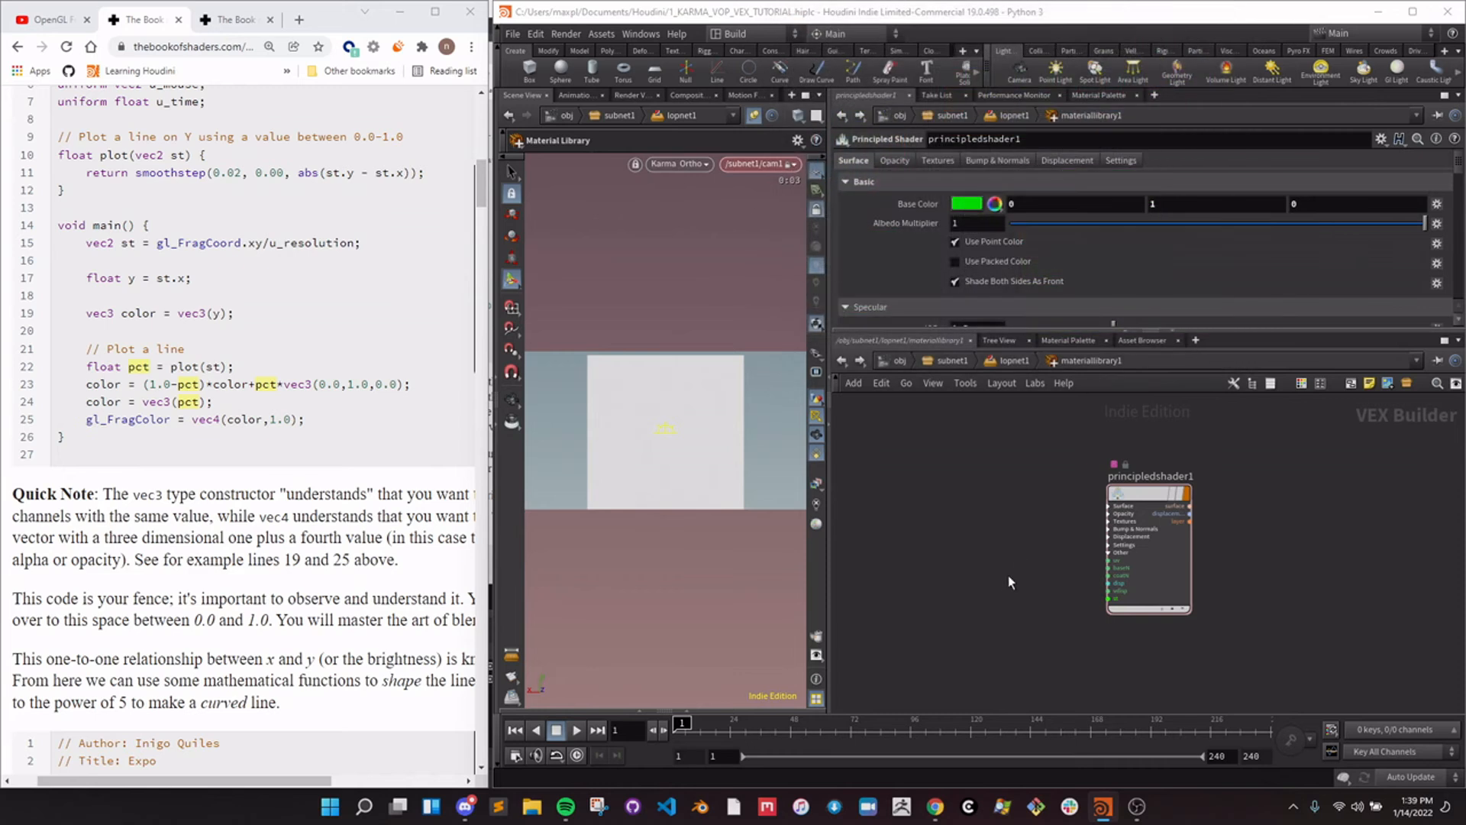
click(1007, 360)
click(1024, 570)
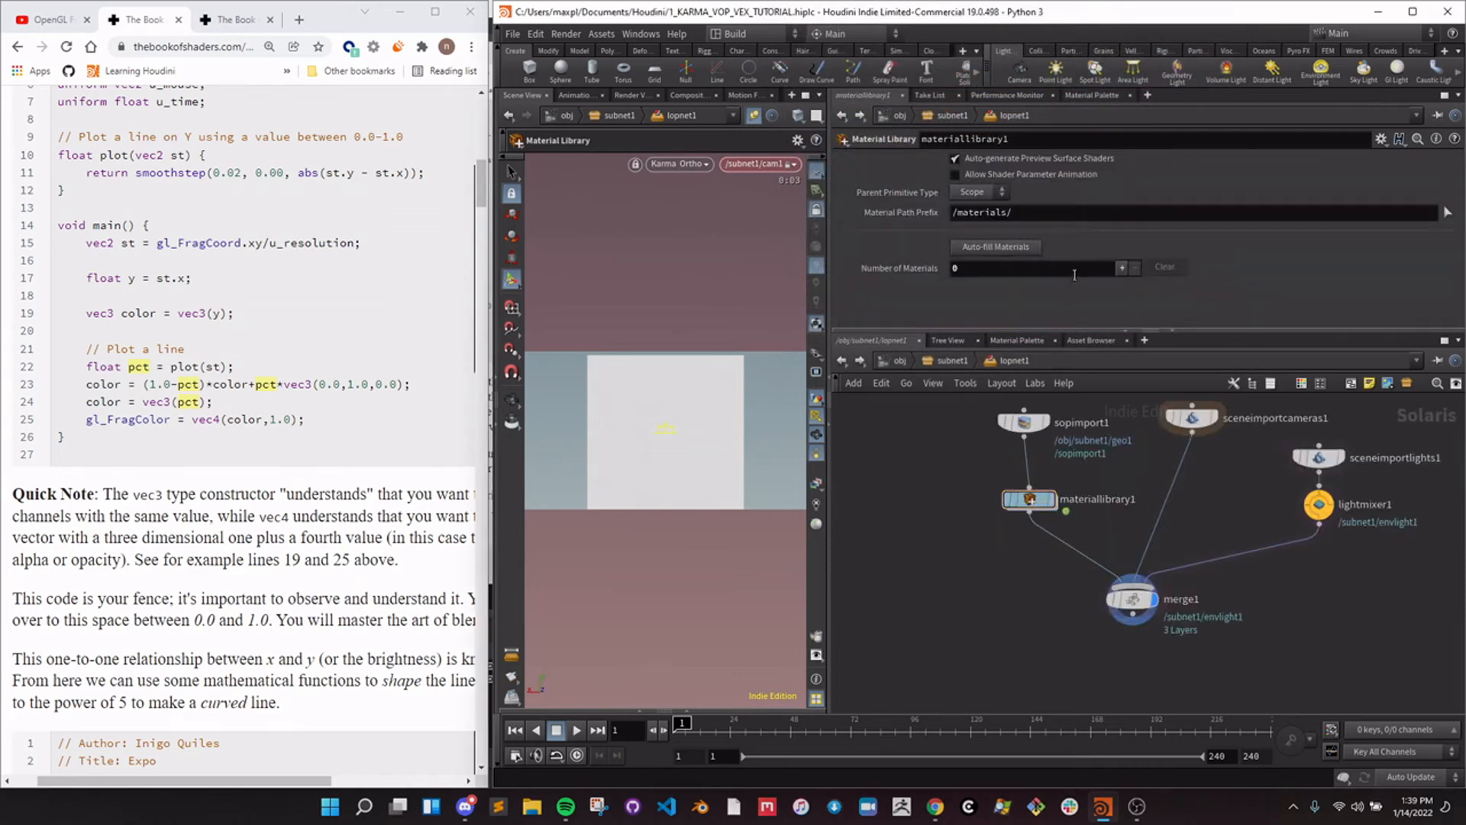
Auto-fill materiallibrary1 with principledshader1 and set its geometry path to All Geometry Primitives.
click(995, 245)
click(1068, 287)
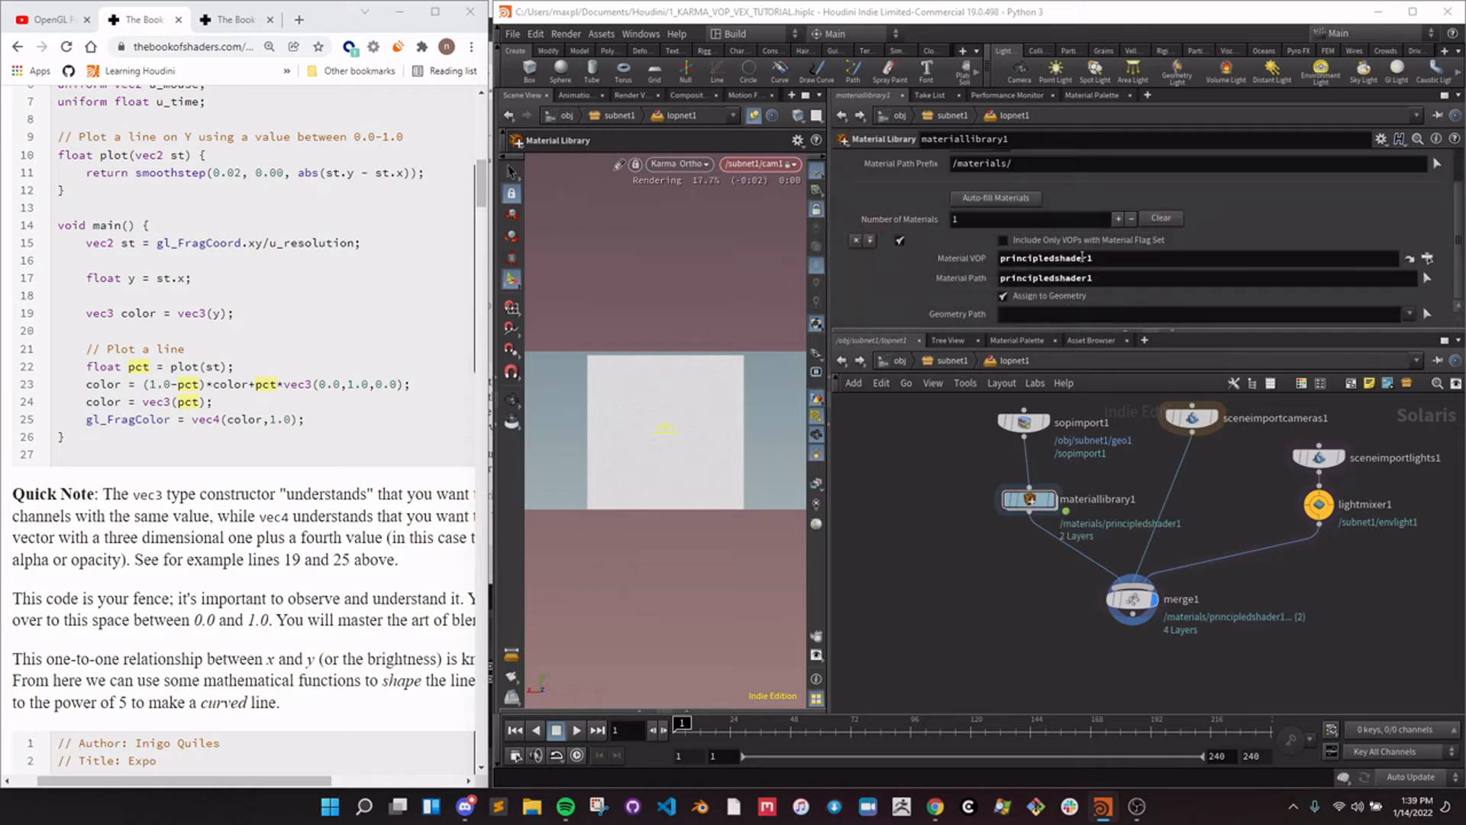
click(1424, 314)
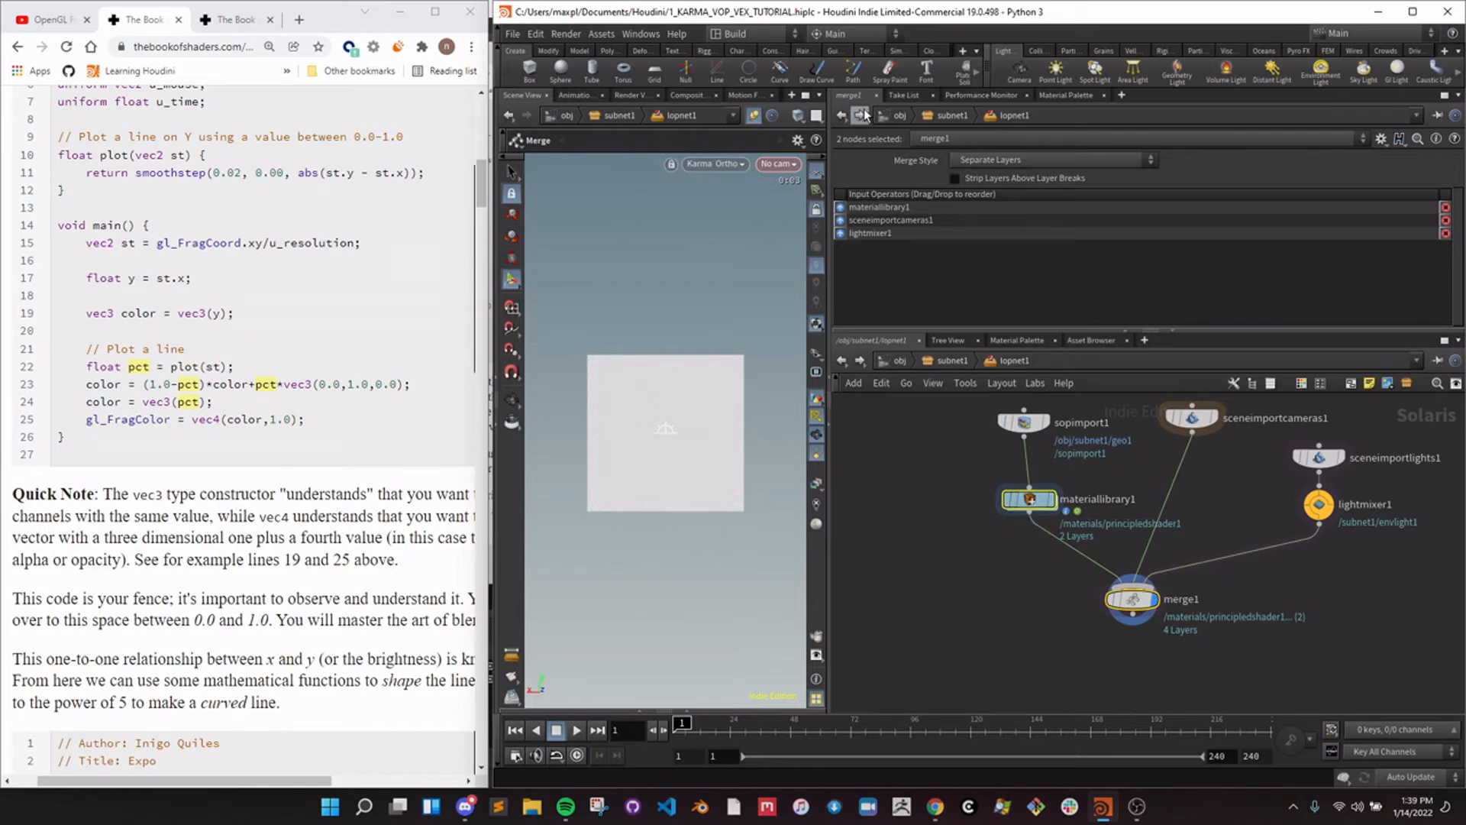
click(1029, 500)
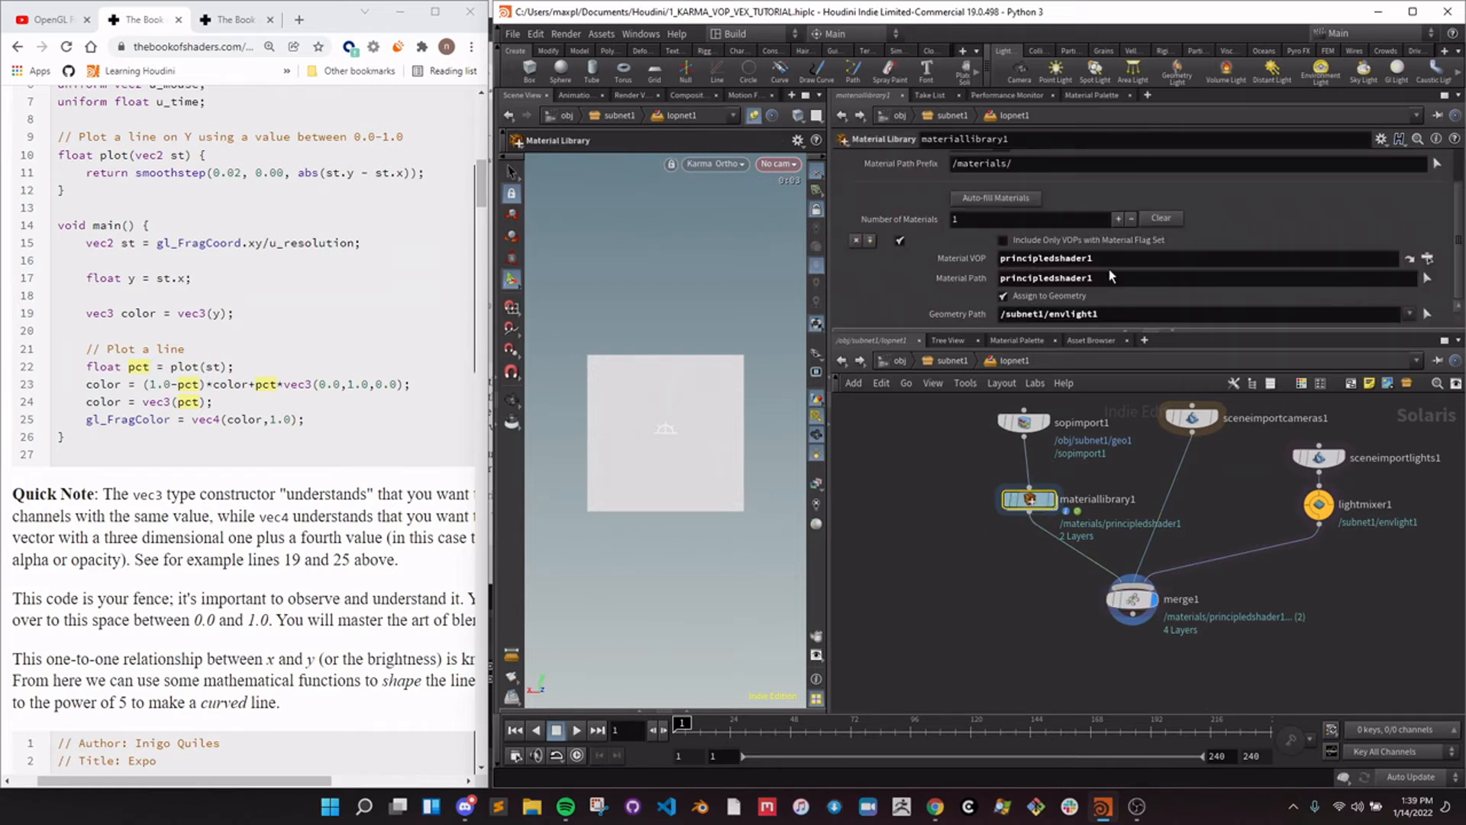
triple_click(1347, 312)
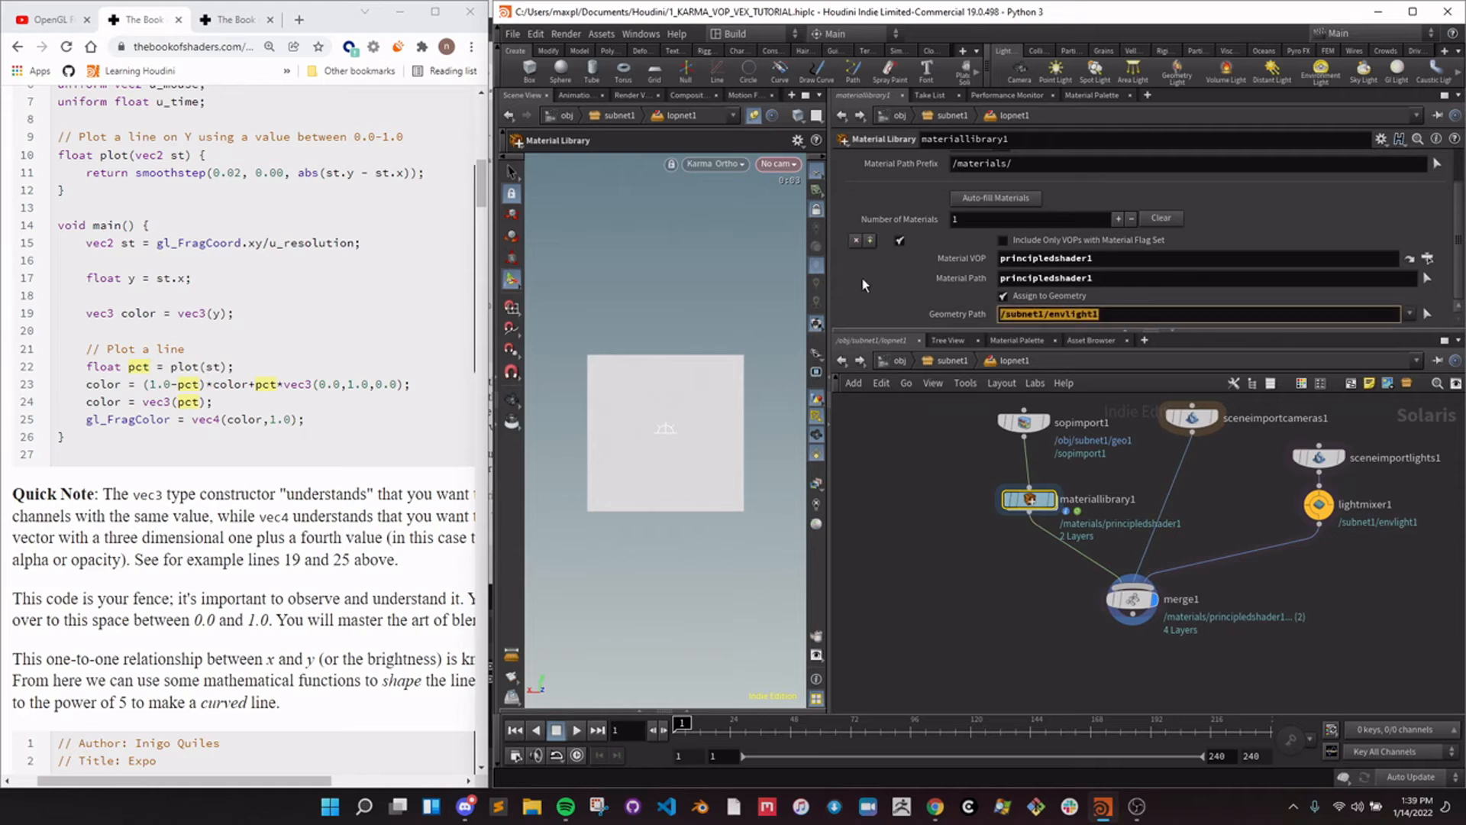
key(BackSpace)
click(1410, 314)
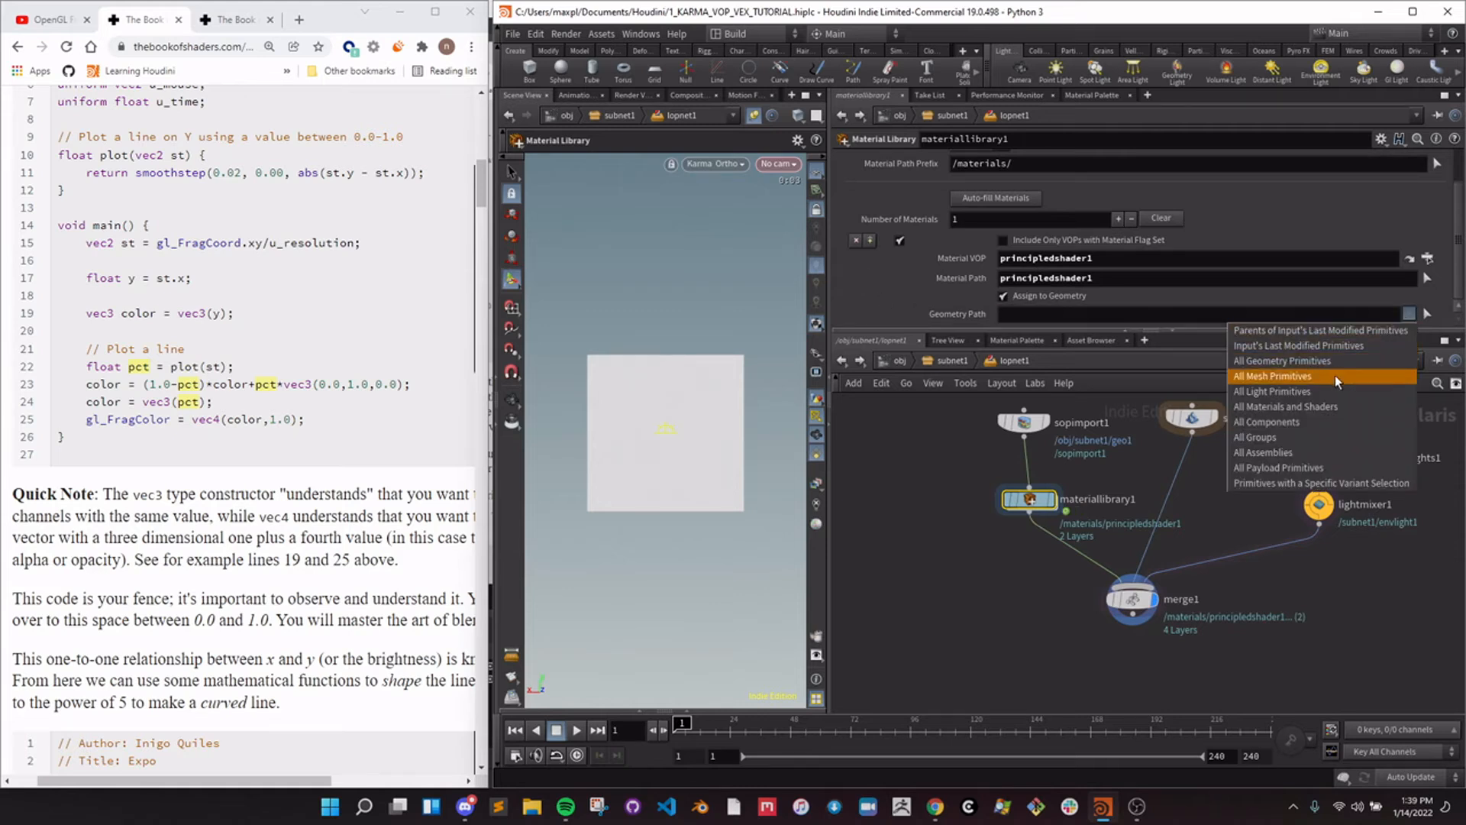
click(1314, 360)
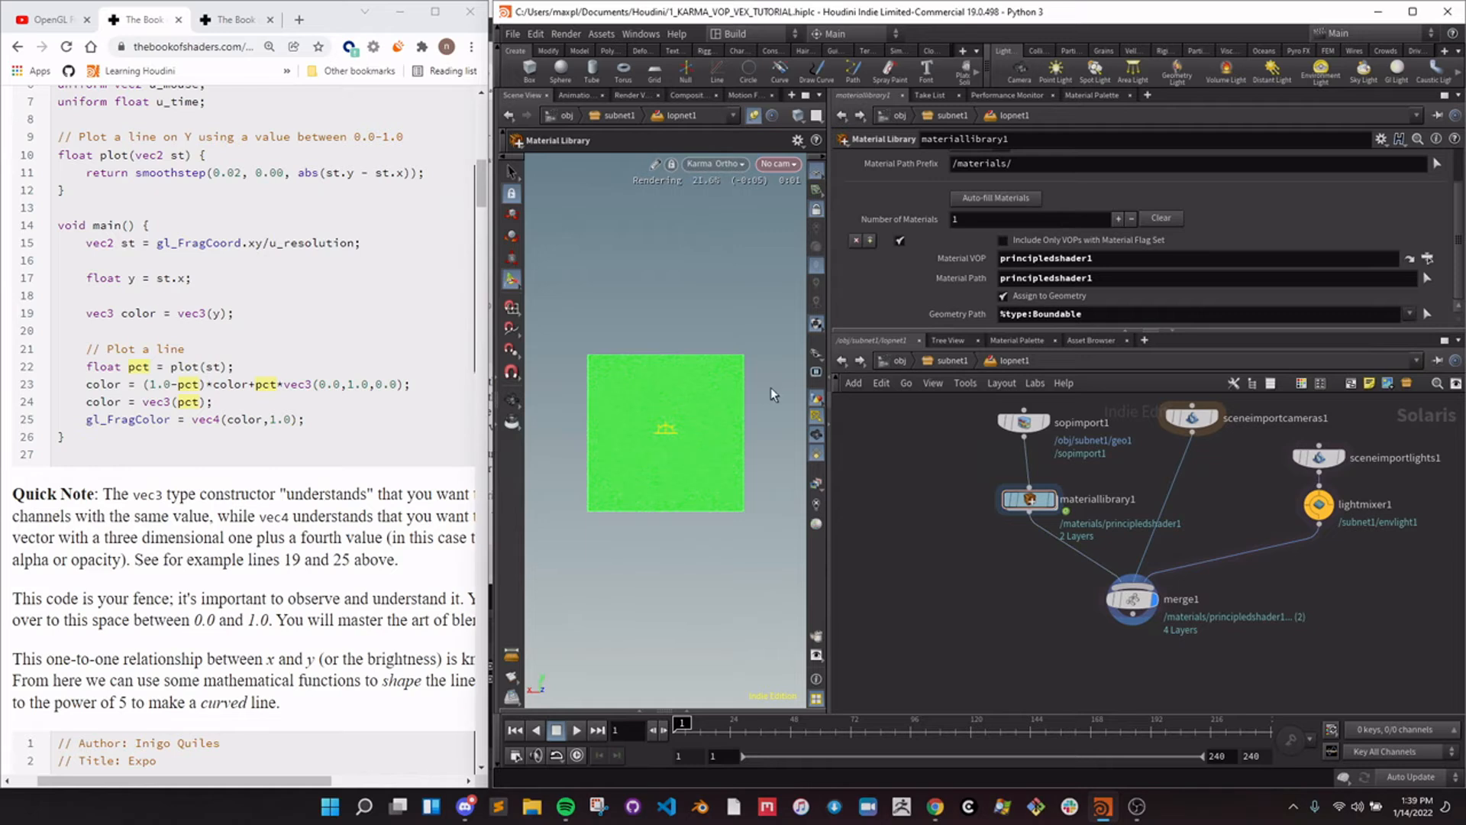
Create a second Principled Shader node inside materiallibrary1 and return to the lopnet1 network.
mouse_move(1037, 502)
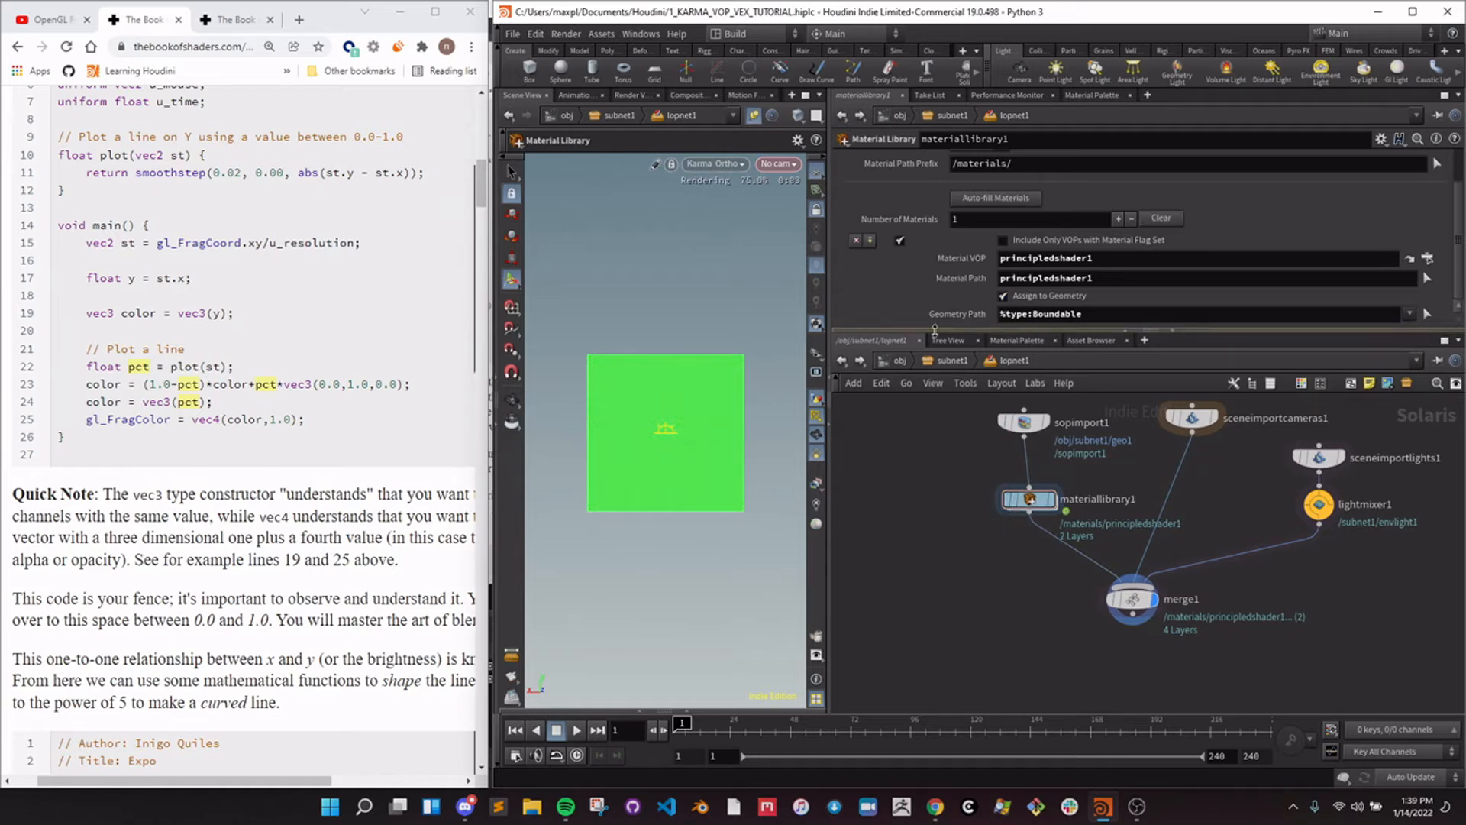
double_click(1029, 499)
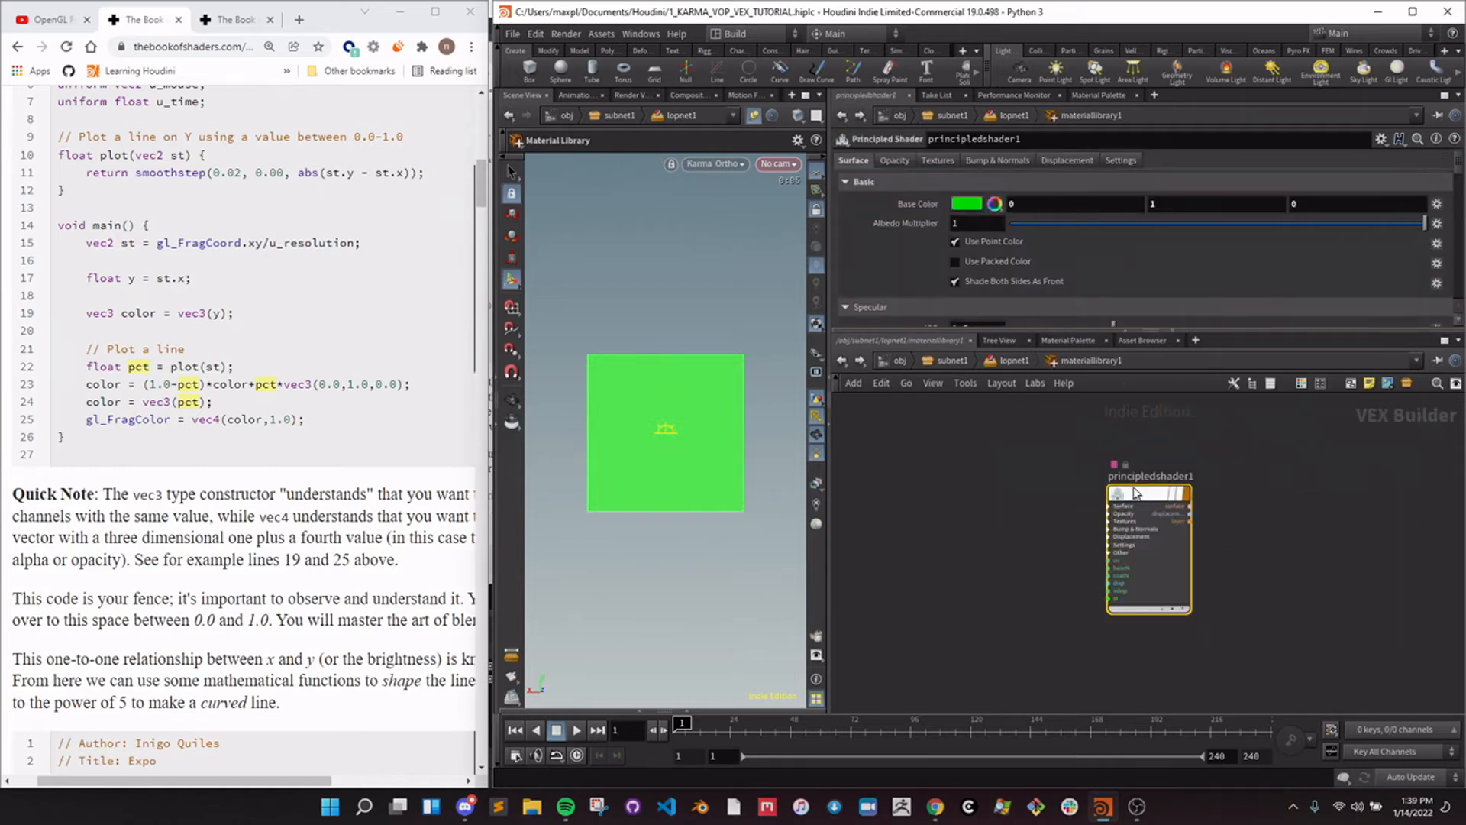
key(Tab)
text(princ)
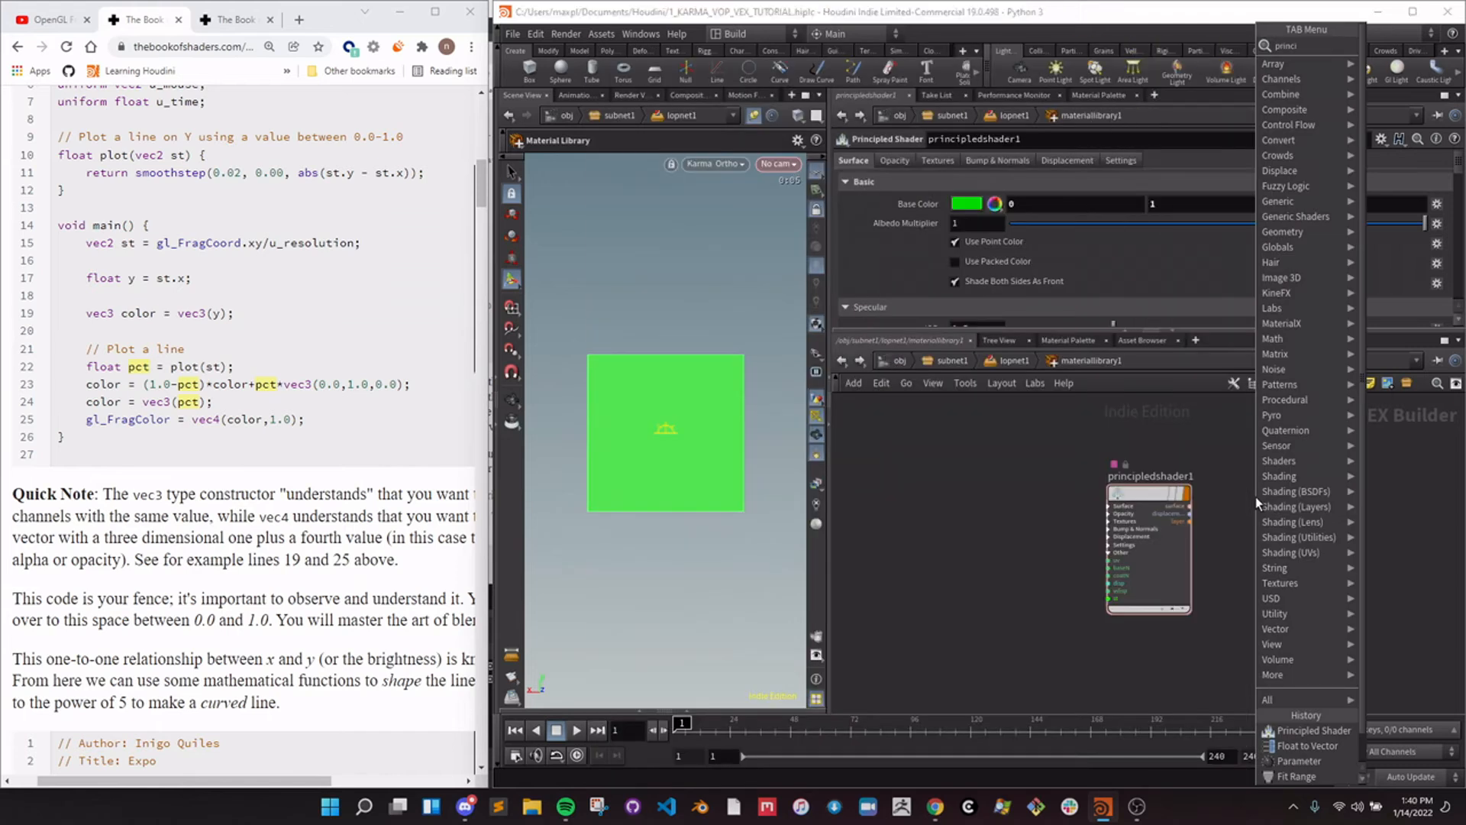
key(Return)
click(1255, 496)
click(1016, 360)
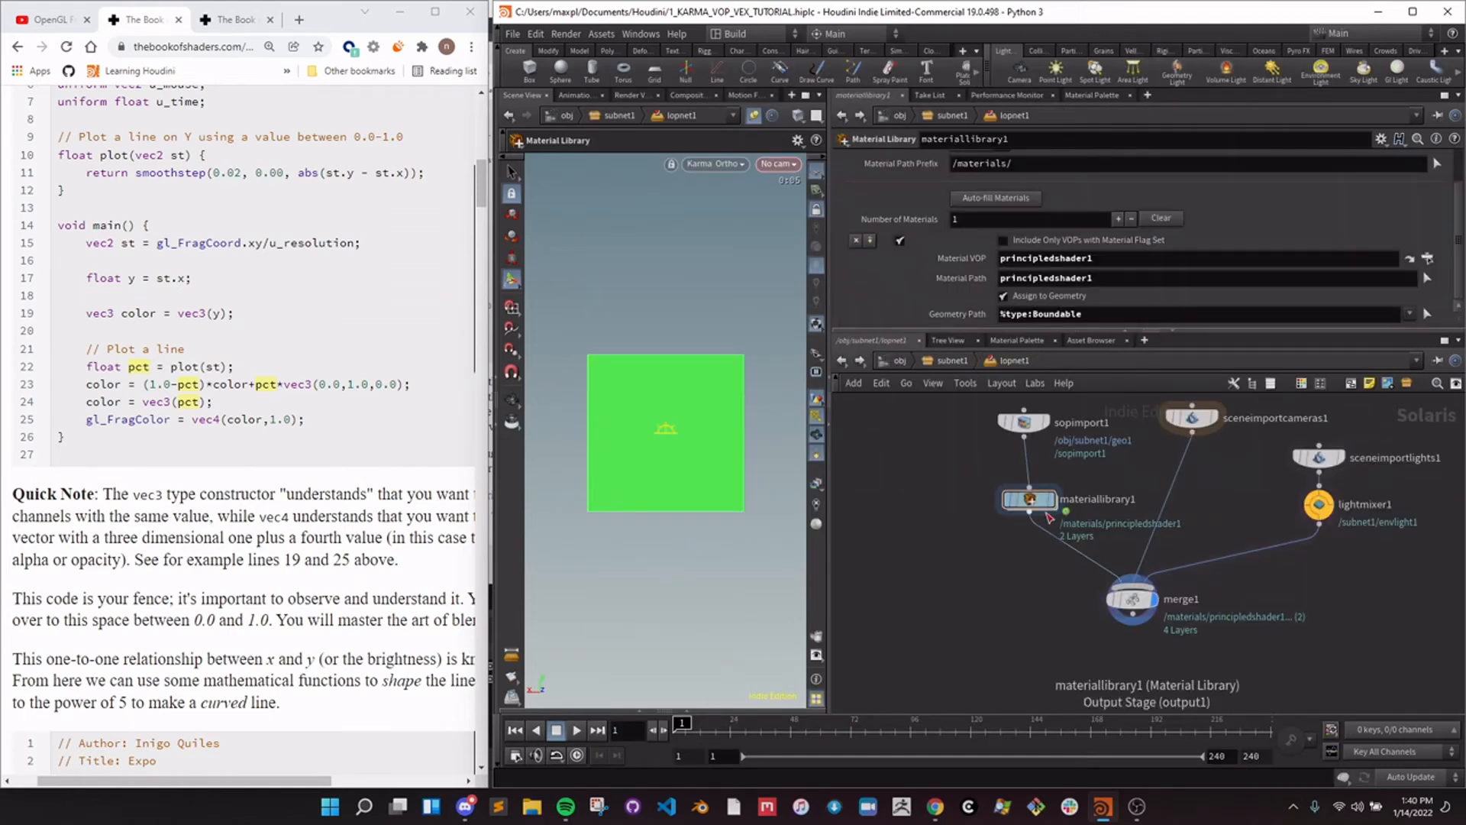
Try principledshader2 as materiallibrary1's Material VOP, then set it back to principledshader1.
click(1427, 258)
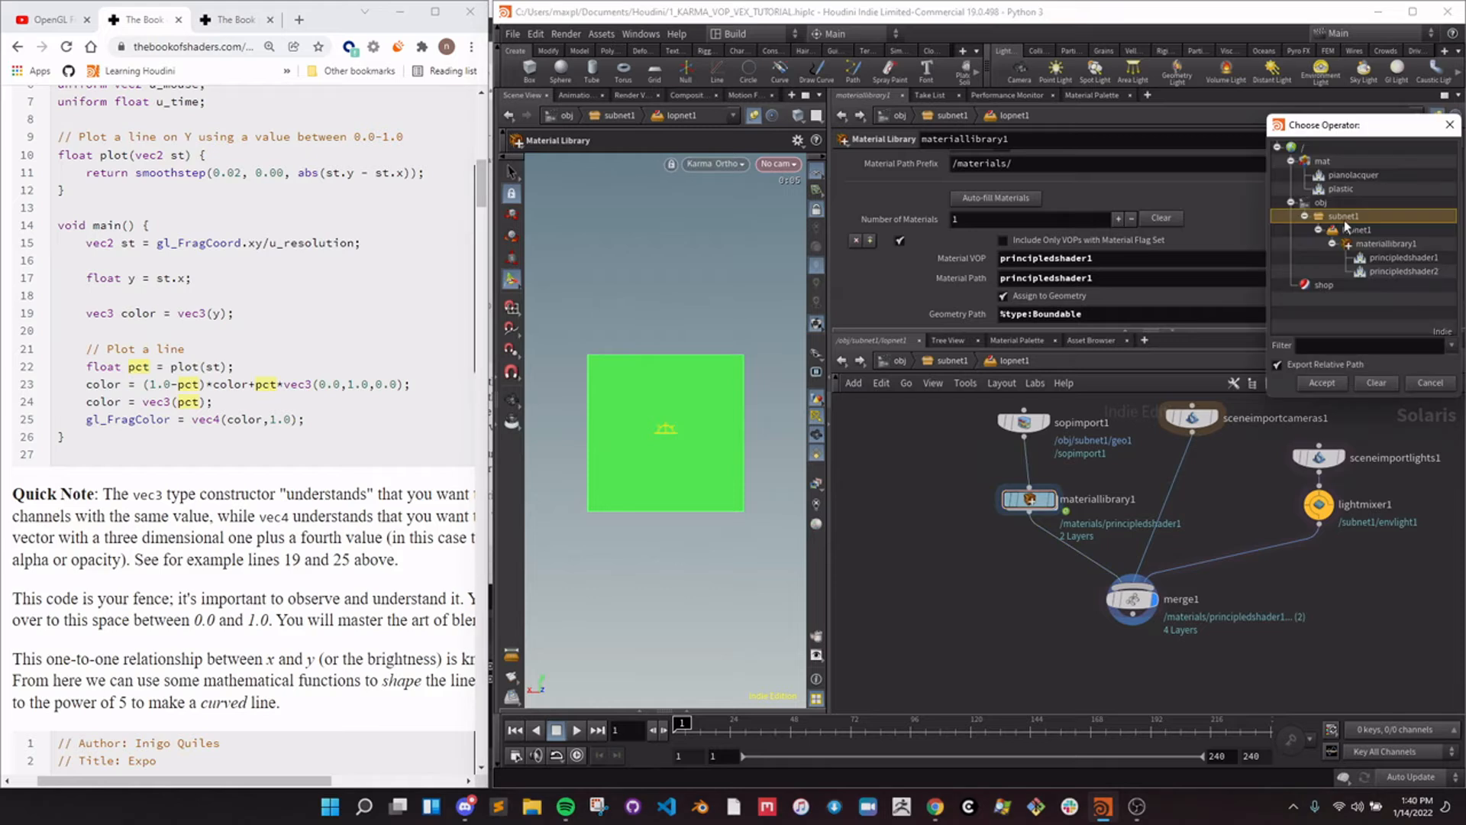
click(1381, 269)
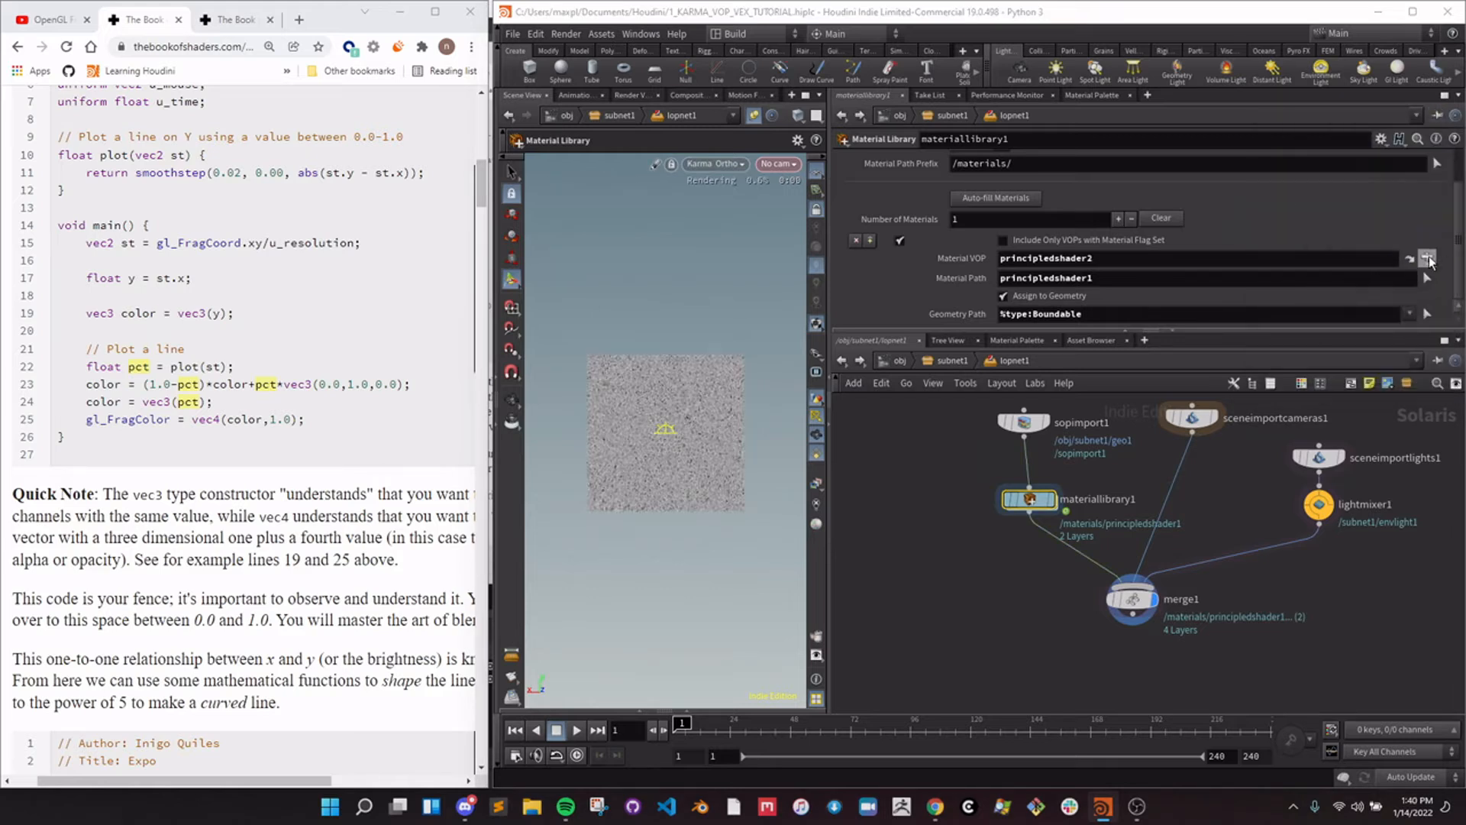
double_click(1390, 259)
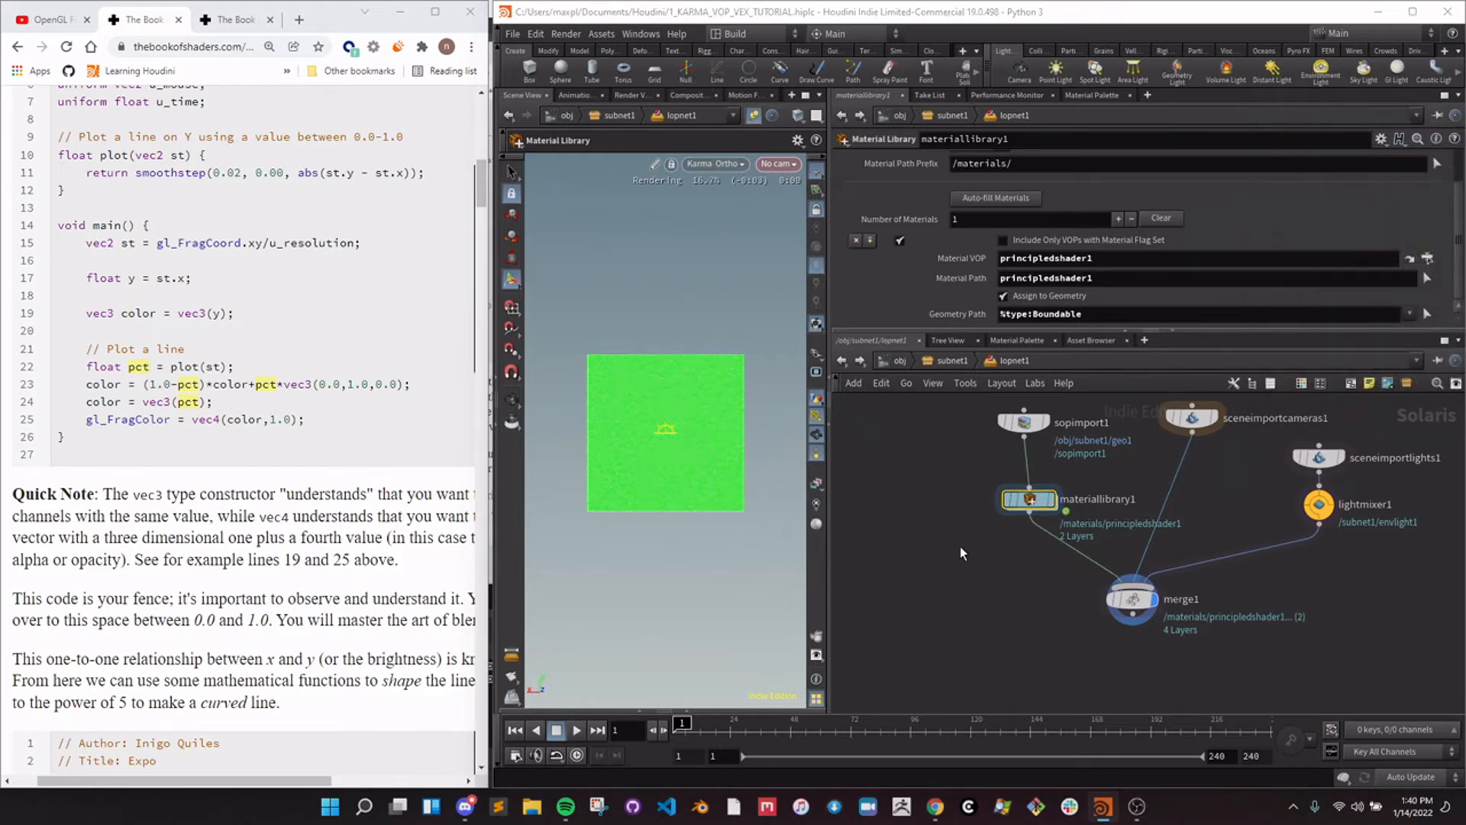
Delete materiallibrary1 and insert a new Material Library node between sopimport1 and merge1.
drag(959, 472, 1032, 509)
click(975, 577)
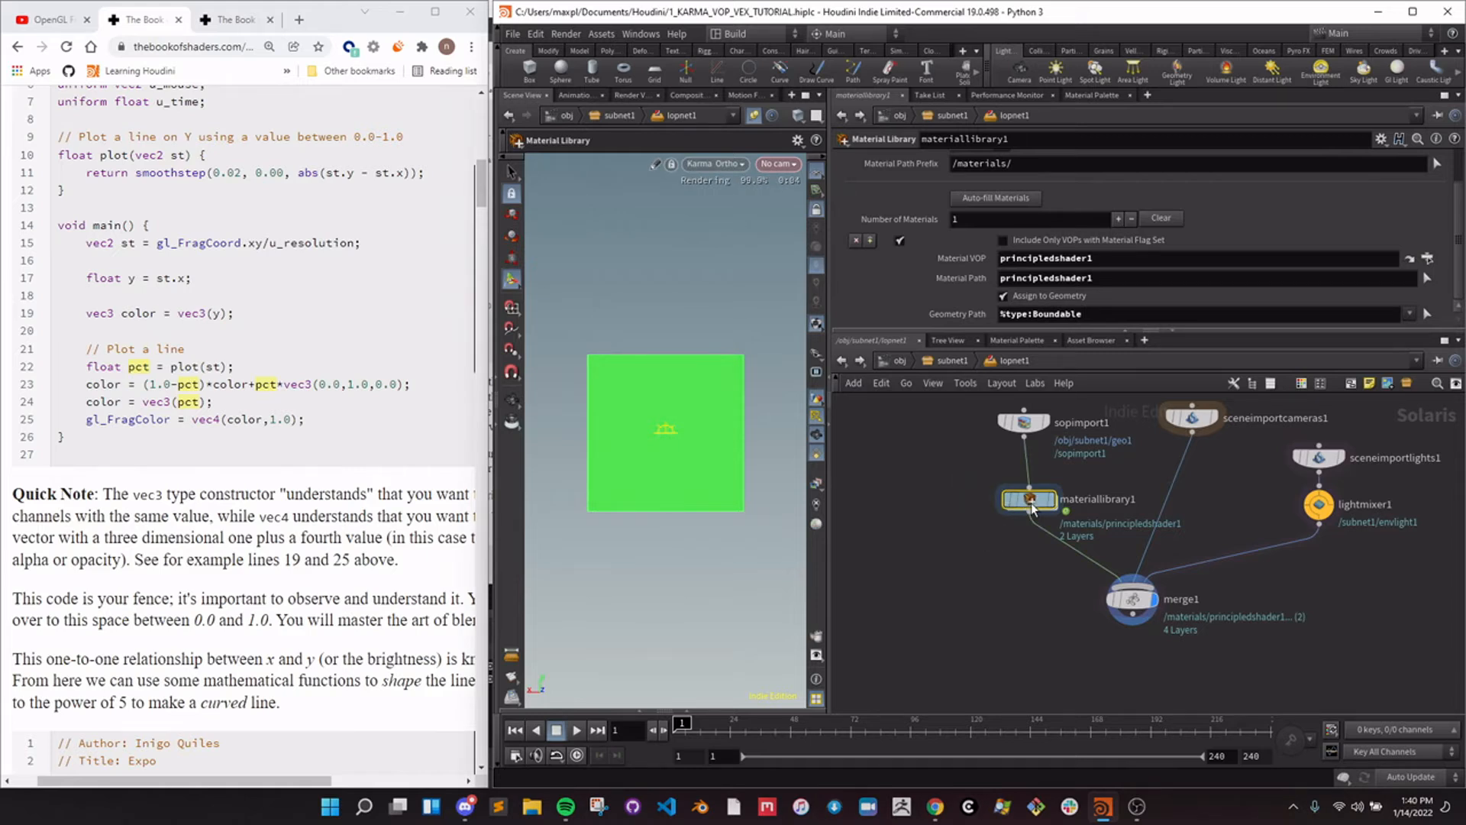
key(Delete)
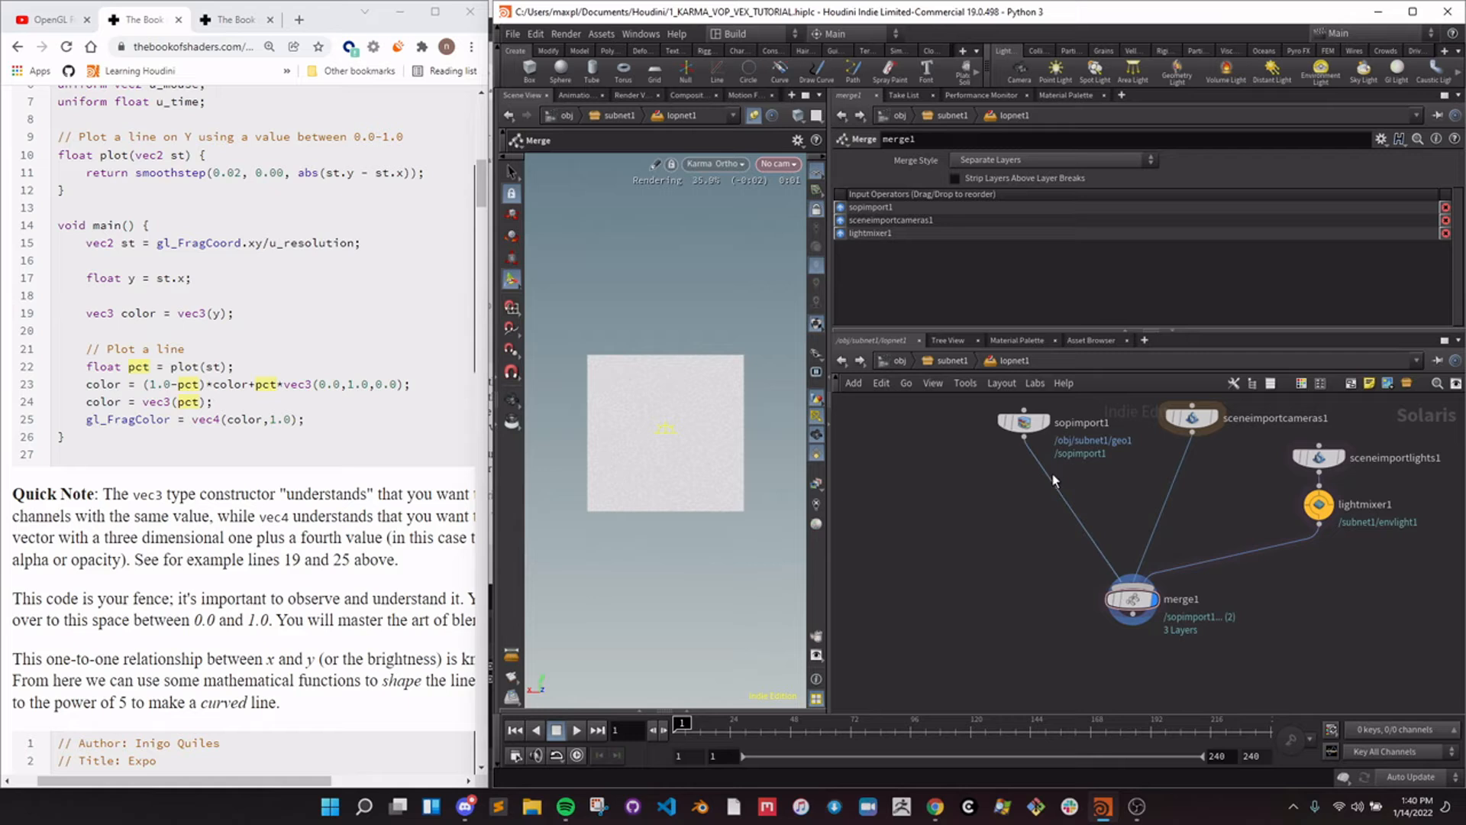
key(Tab)
text(material net)
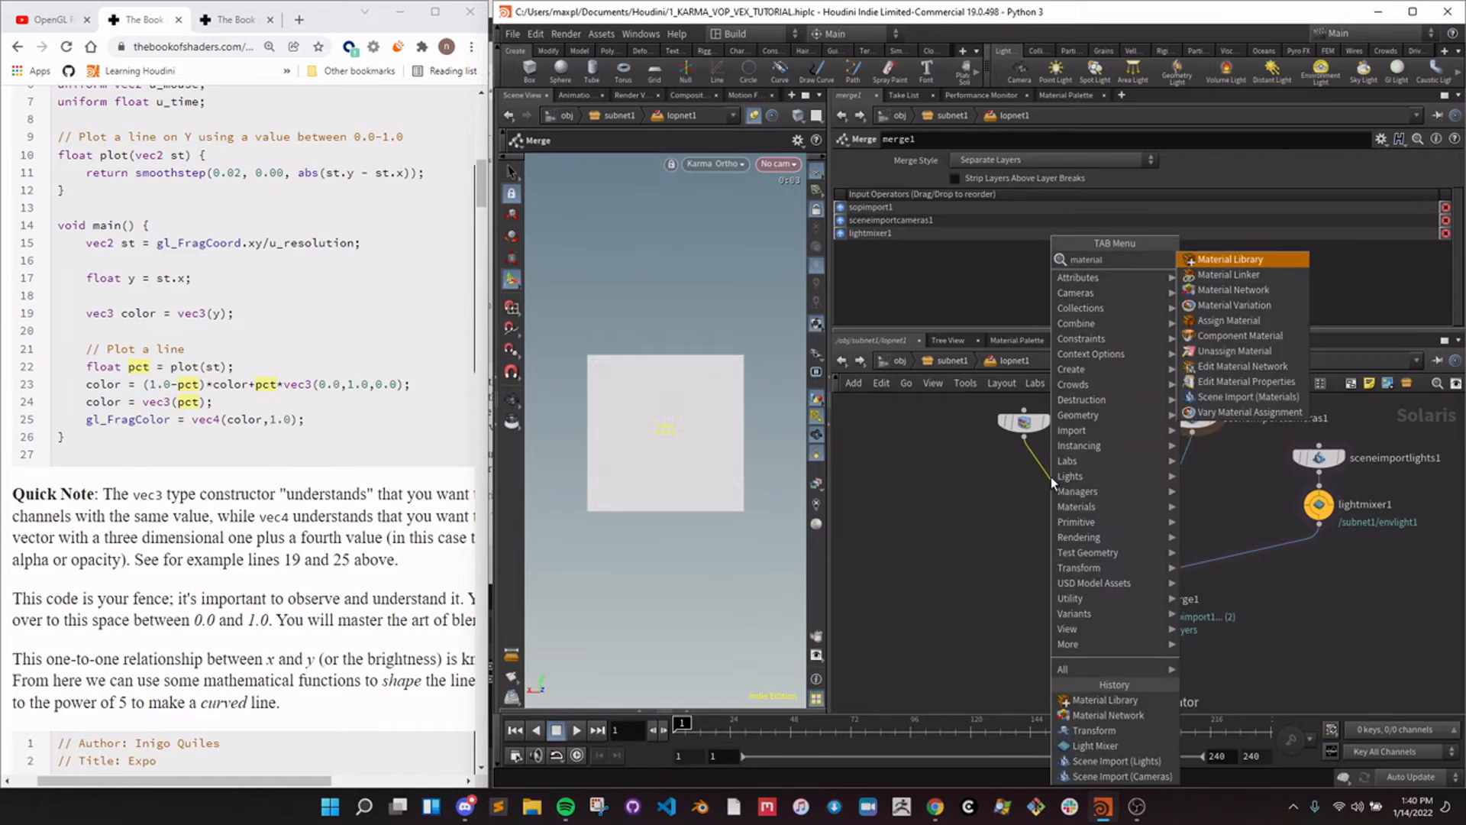
key(Return)
click(1053, 480)
drag(1052, 479, 1045, 517)
Create a Principled Shader node inside the new material library and return to the lopnet1 network.
double_click(1045, 517)
key(Tab)
text(pi)
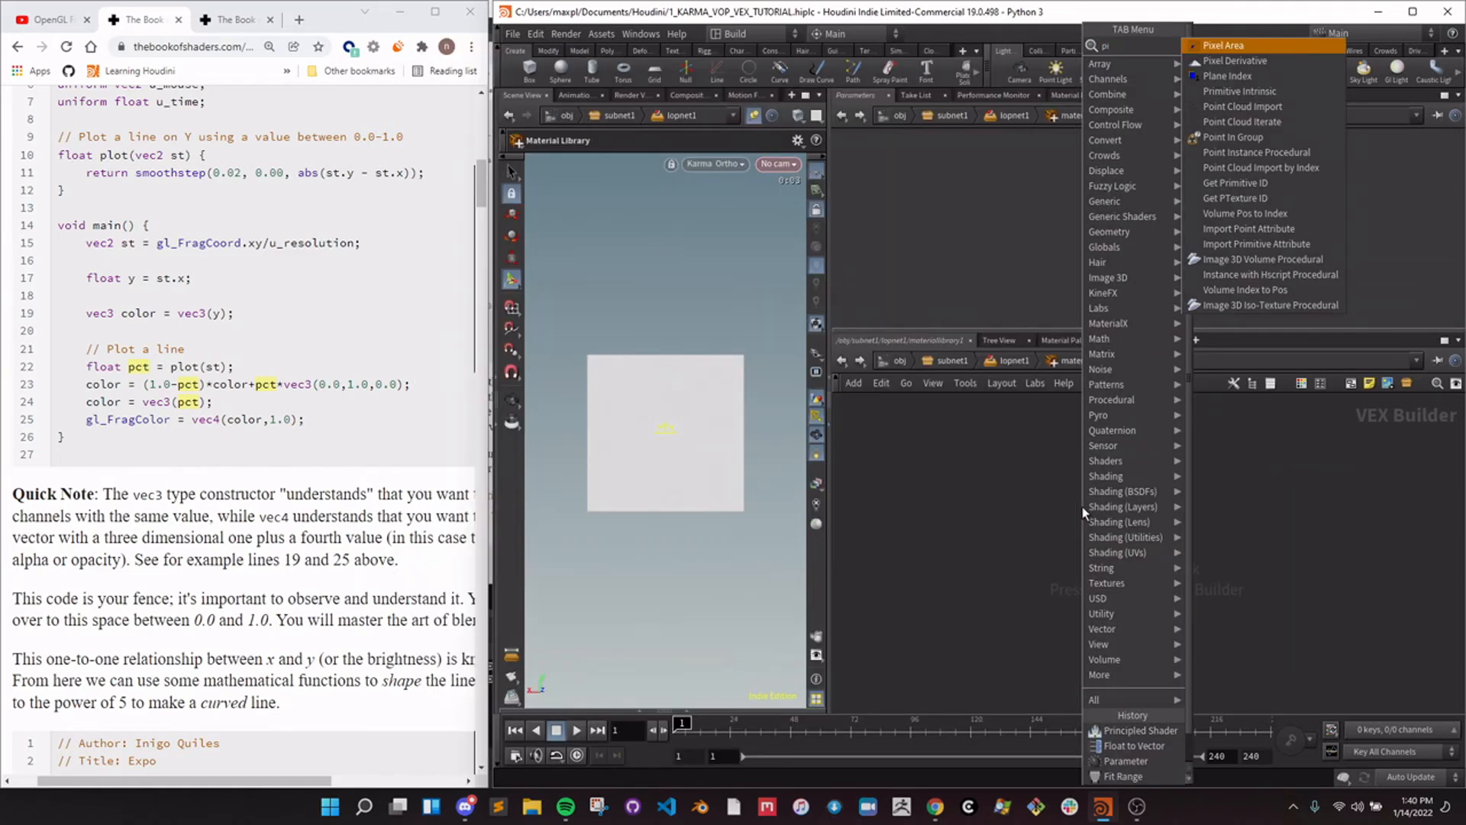
key(BackSpace)
text(rinc)
key(Return)
click(1082, 507)
click(1014, 361)
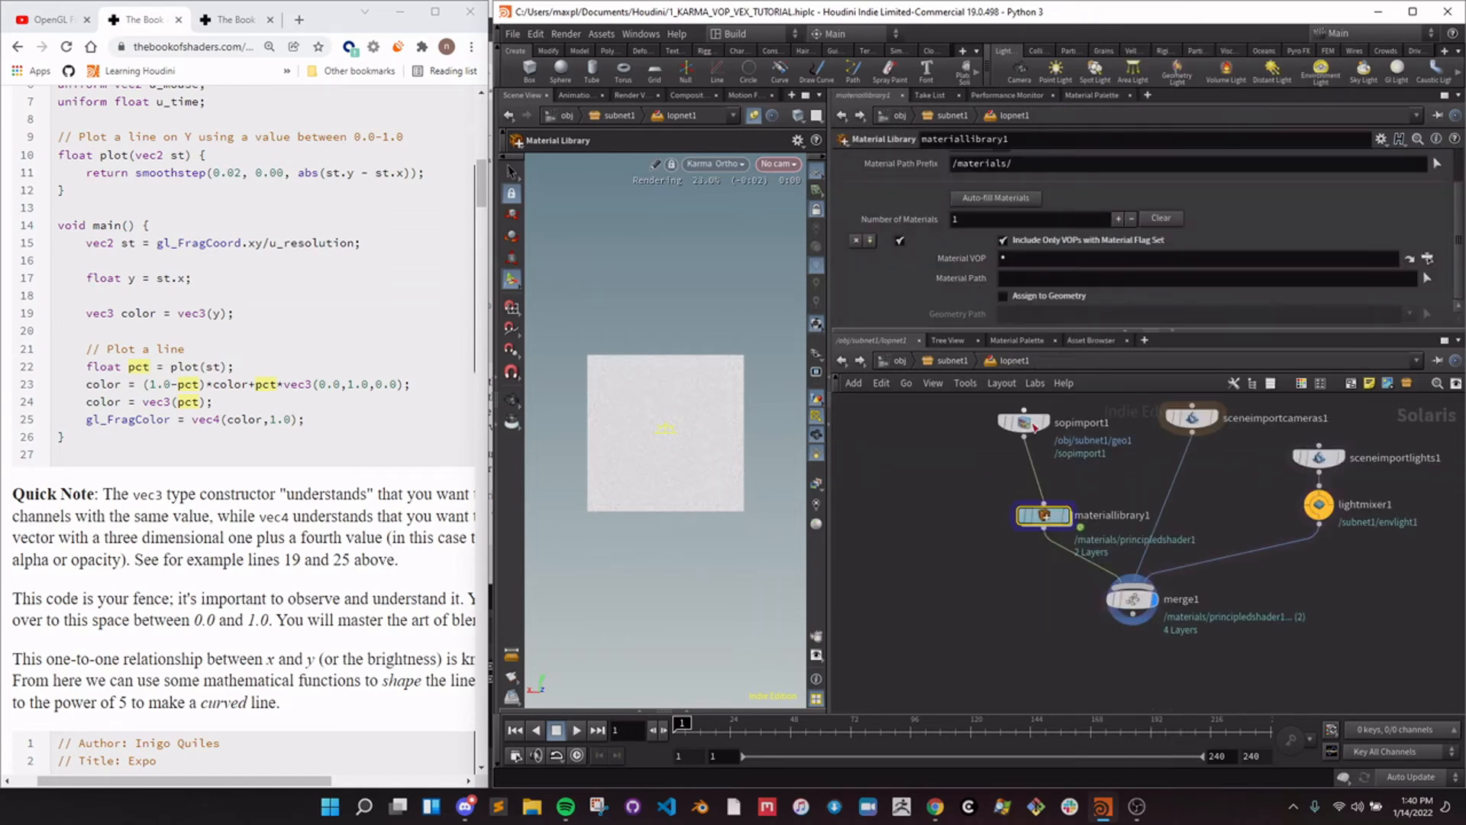
Assign principledshader1 from inside materiallibrary1 to the sopimport1 component of the grid in the viewport.
double_click(1046, 517)
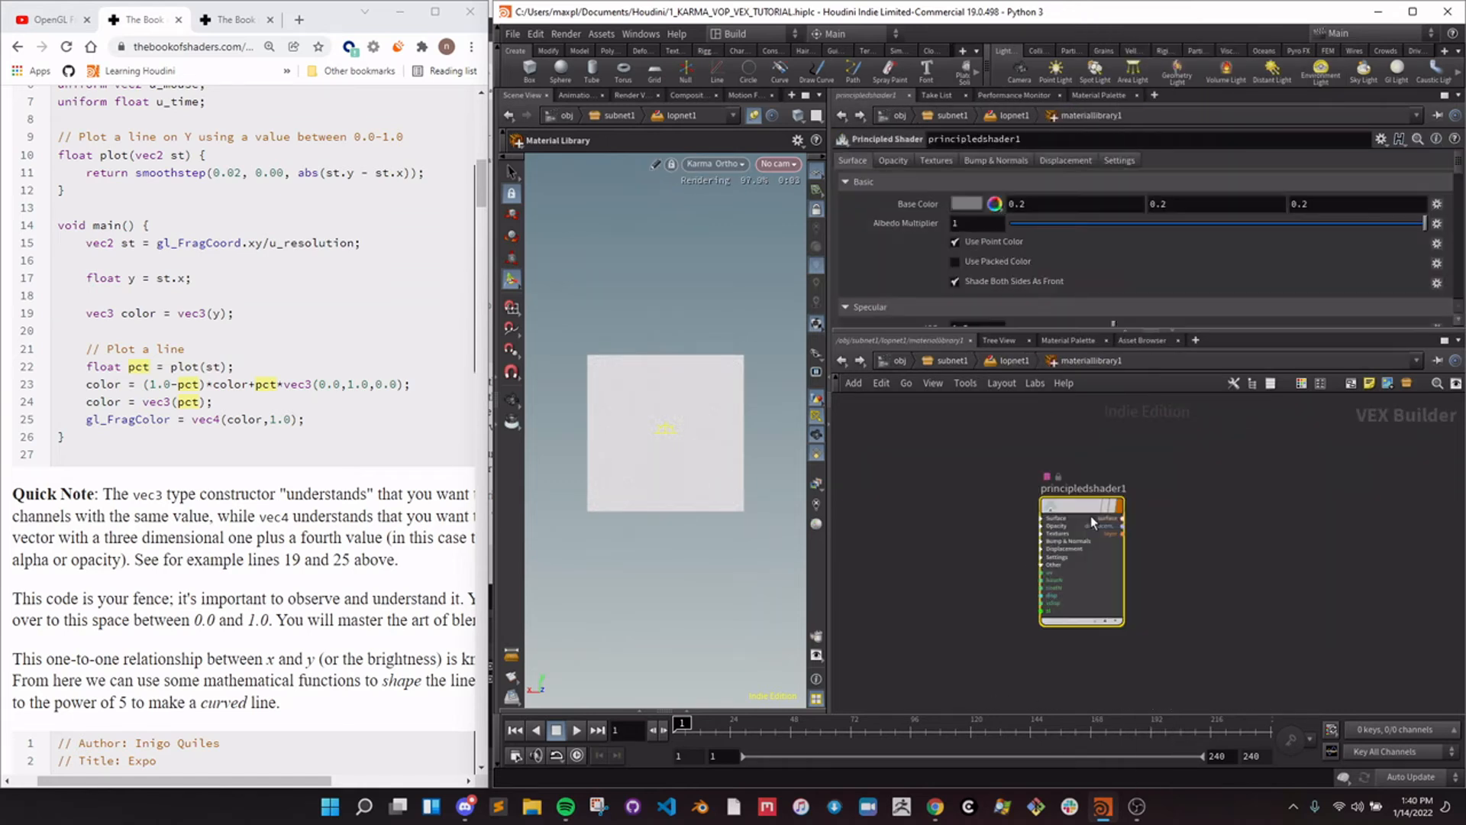
drag(1091, 516, 657, 435)
click(681, 472)
Set principledshader1's base color to magenta (1, 0, 1) and return to the lopnet1 network.
click(964, 203)
click(1051, 77)
click(1184, 93)
click(1190, 77)
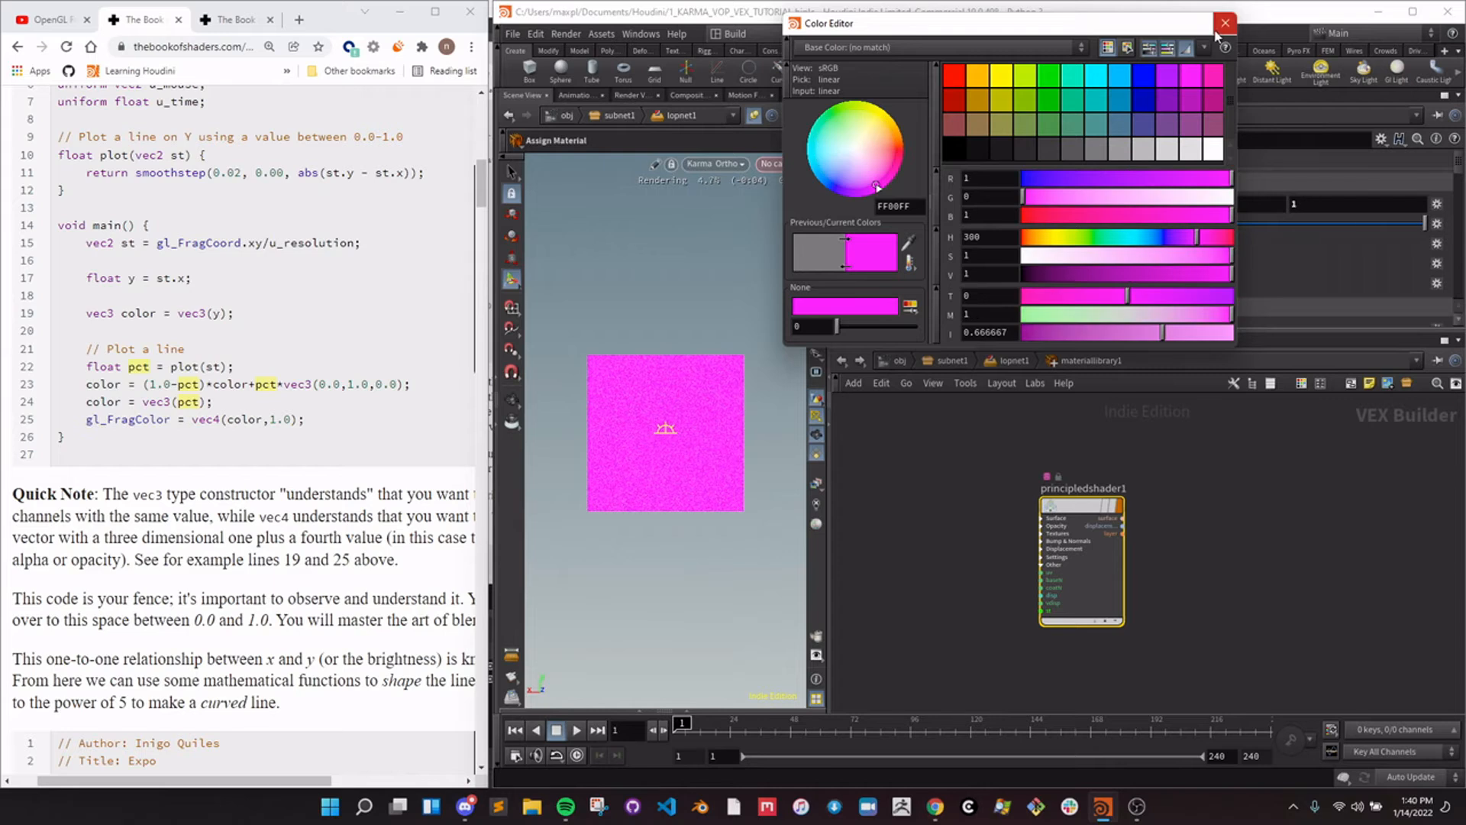
click(1226, 23)
click(1007, 360)
Select the assignmaterial1 node to show its settings and move it slightly further below merge1.
click(980, 606)
middle_drag(998, 582, 986, 554)
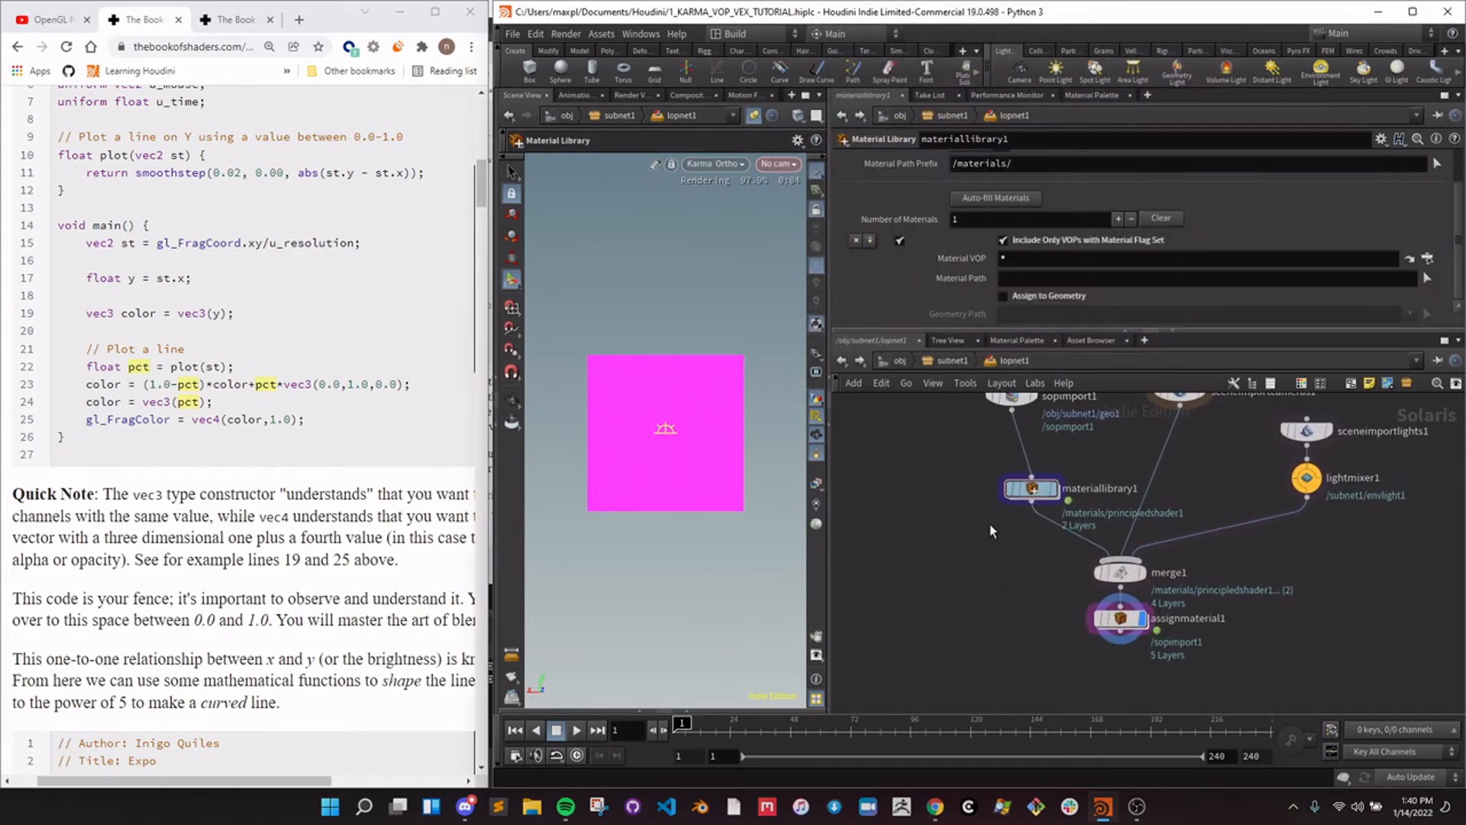
mouse_move(1117, 624)
drag(1117, 624, 1119, 652)
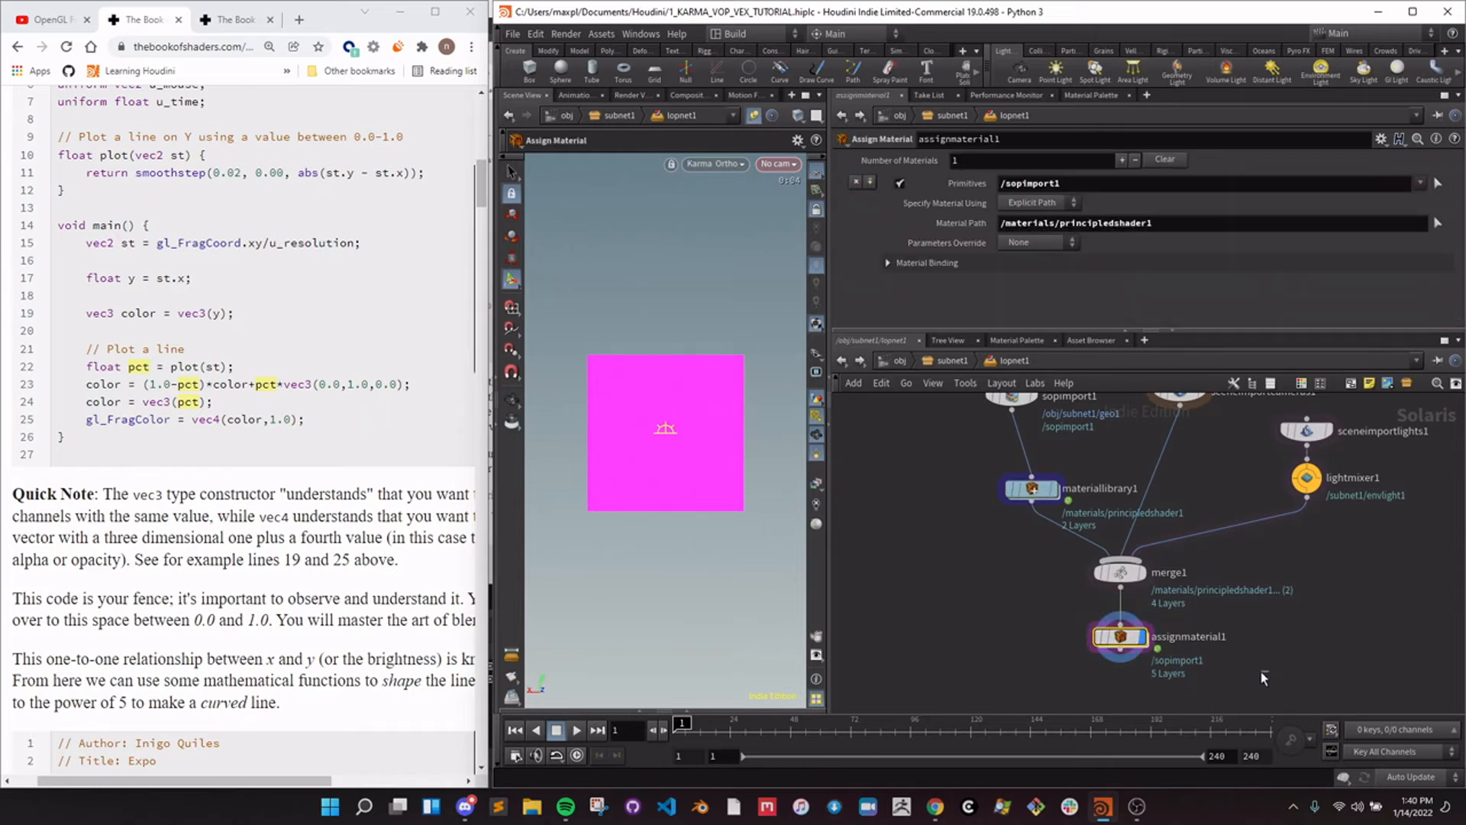
Go inside materiallibrary1 and move principledshader1 to the right to make room for input nodes.
double_click(1033, 489)
click(958, 557)
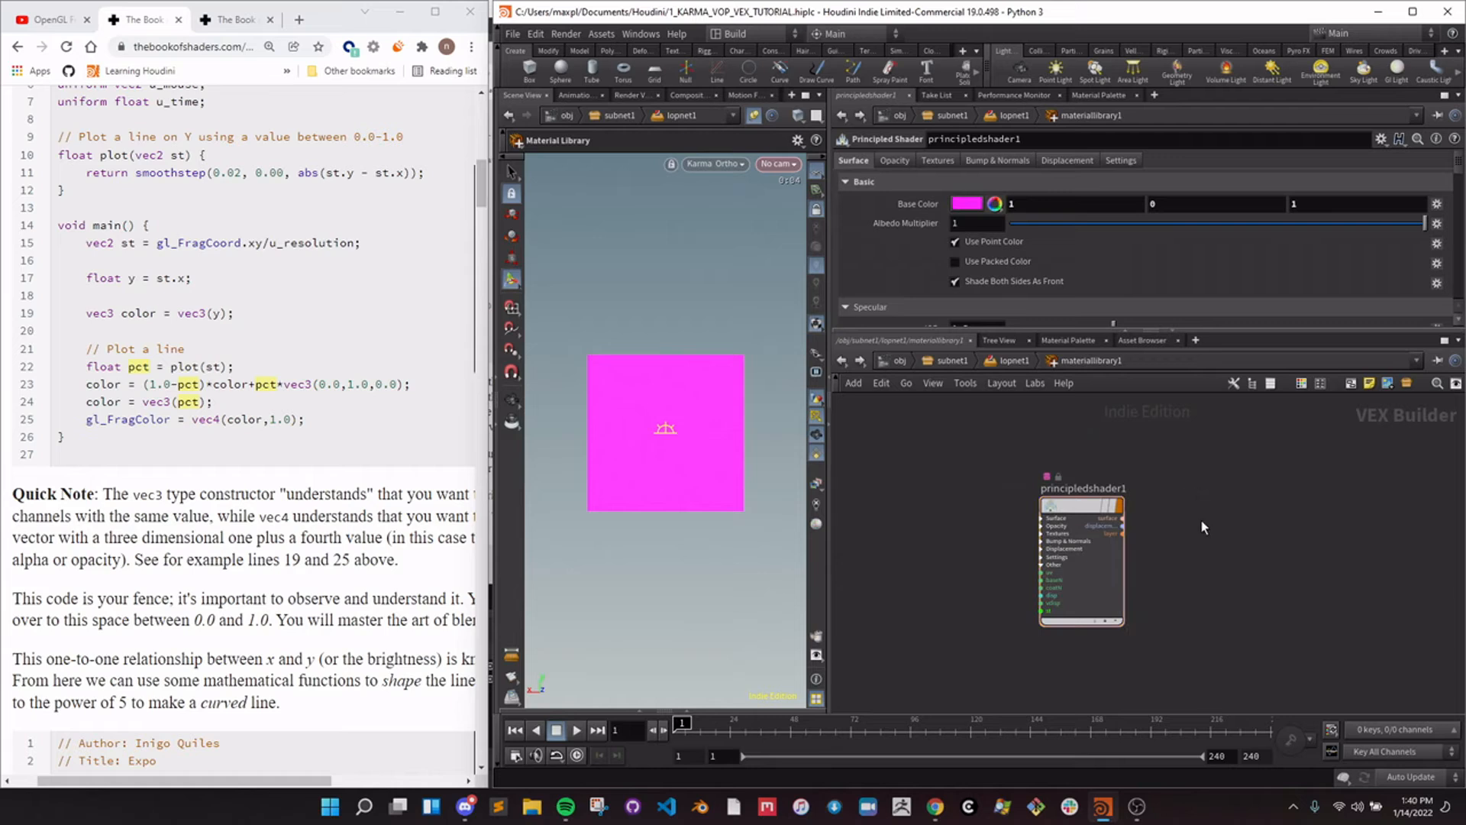
key(Tab)
key(Escape)
drag(1079, 514, 1261, 512)
key(Tab)
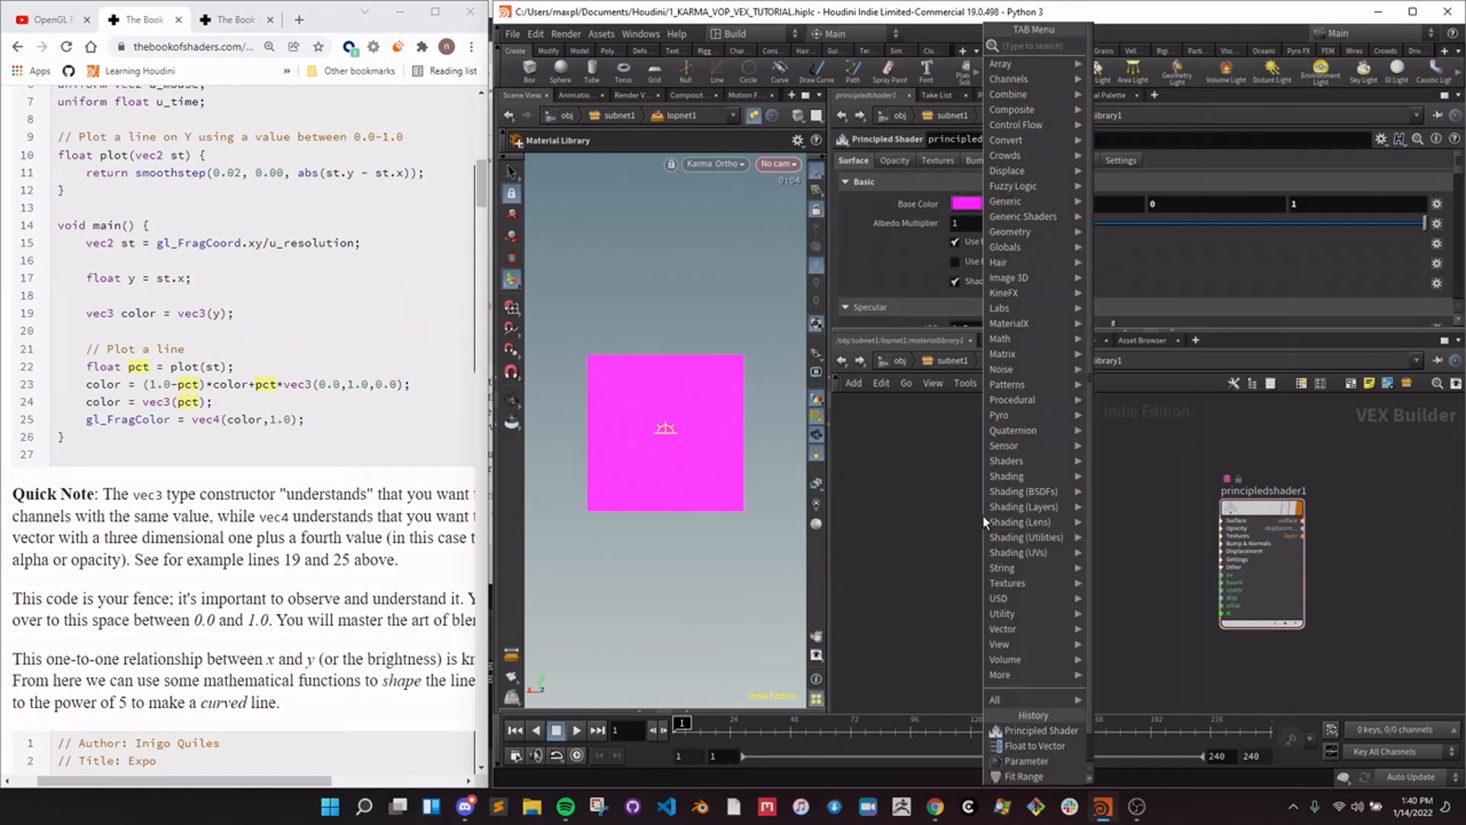
key(Escape)
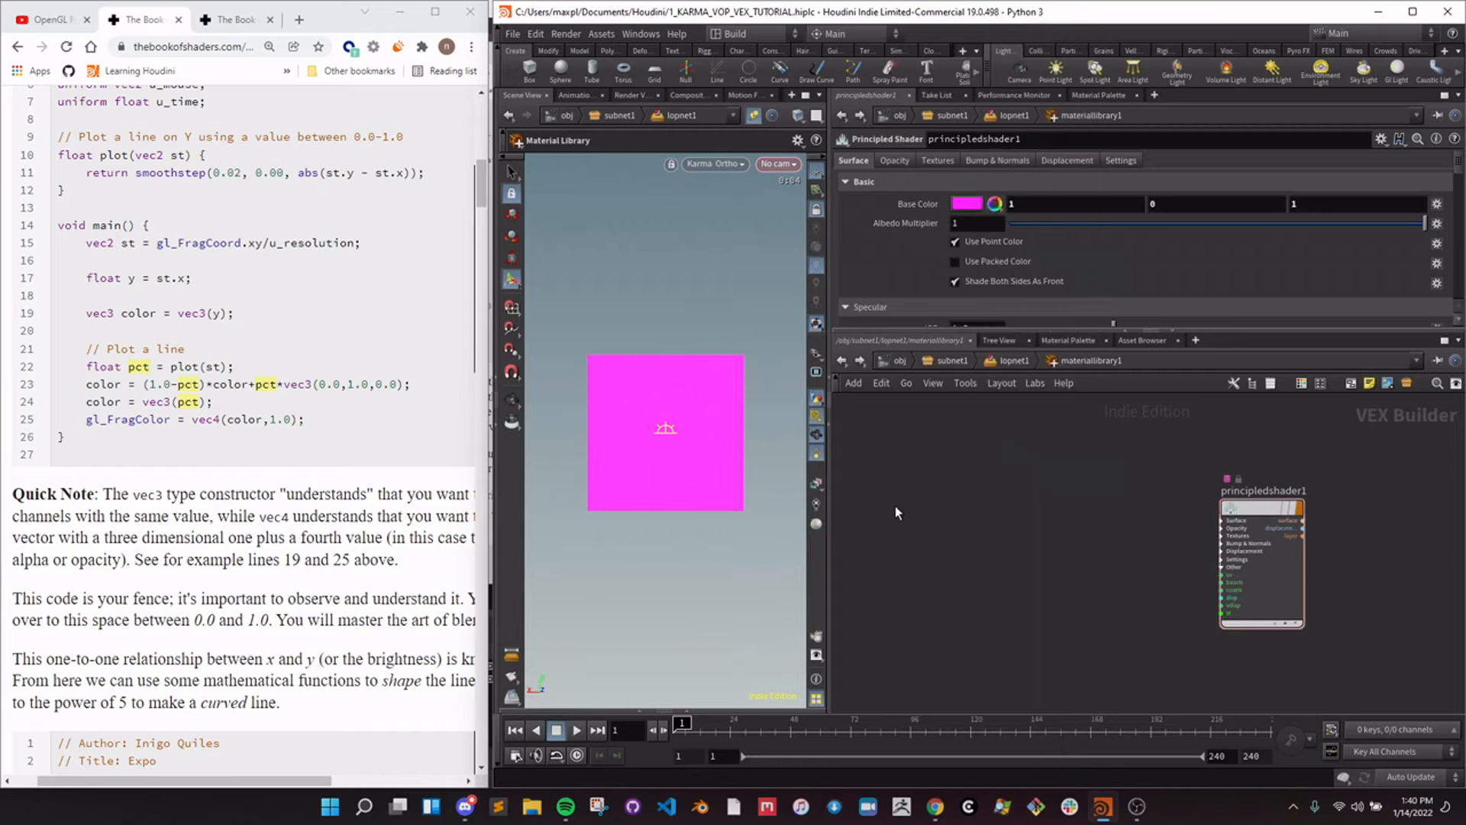
Add a Parameter node and place it to the left of principledshader1.
key(Tab)
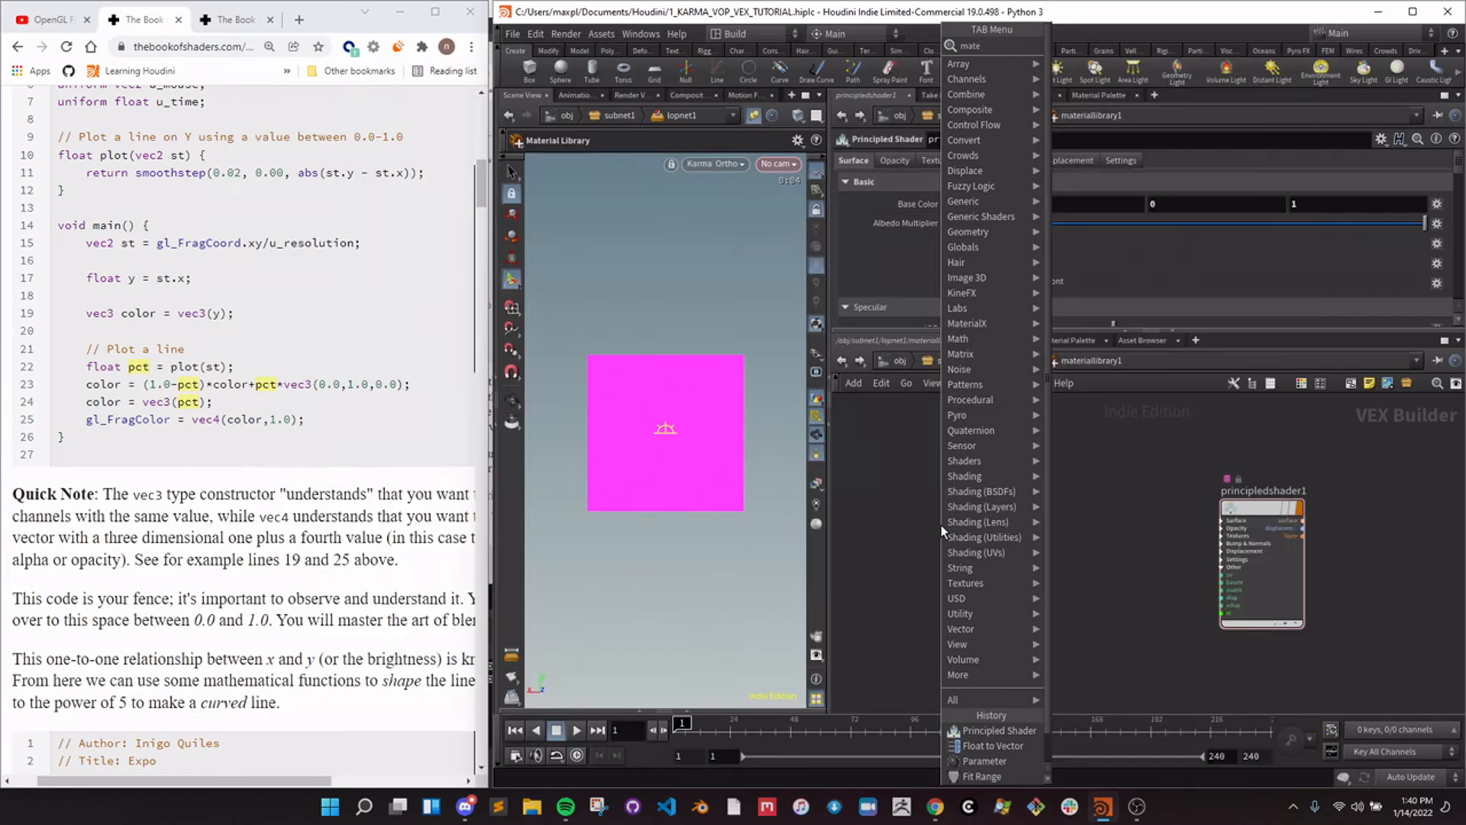
text(mate)
key(BackSpace)
key(BackSpace)
key(BackSpace)
key(BackSpace)
text(param)
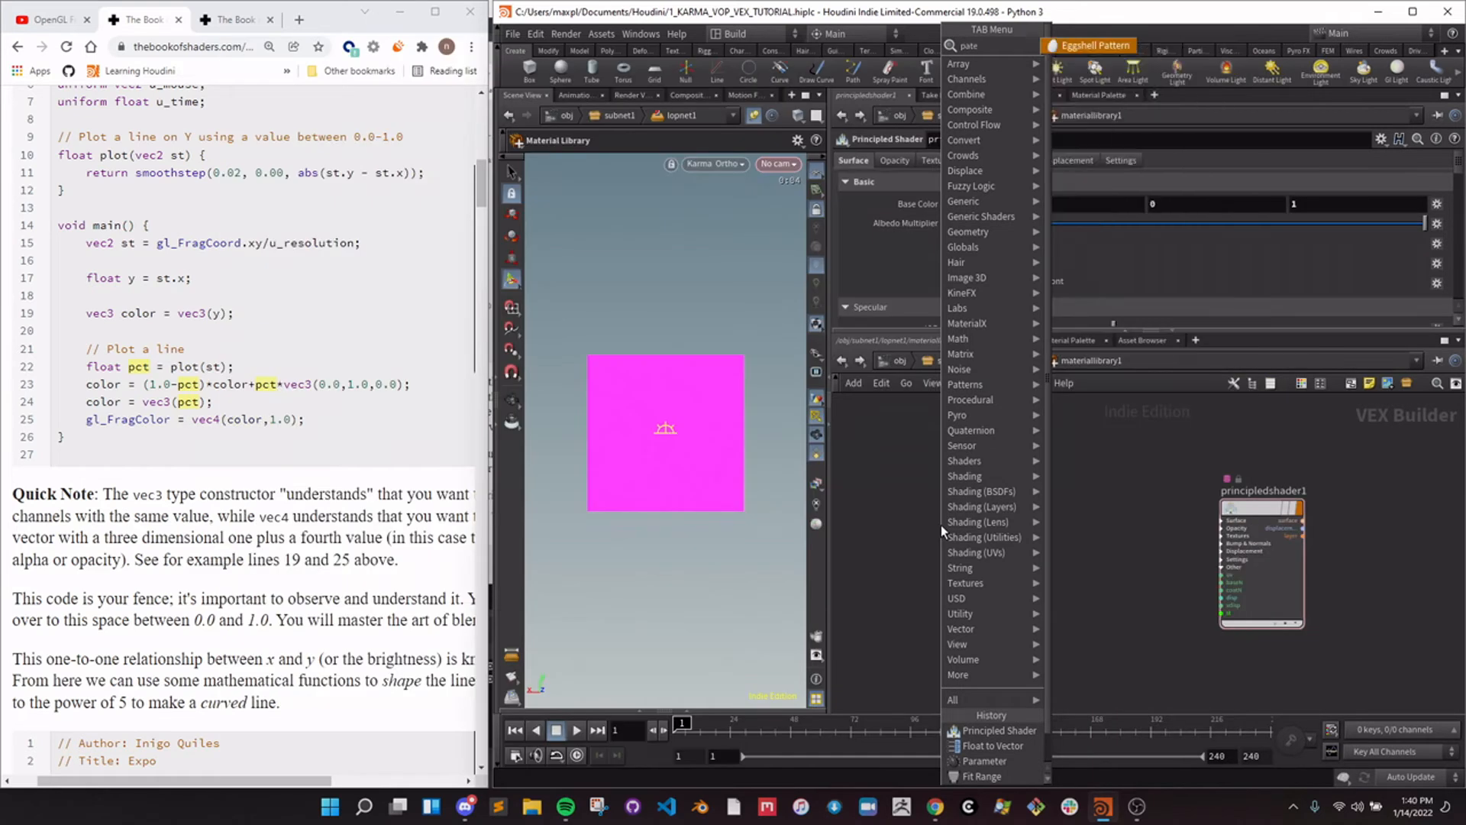
key(Return)
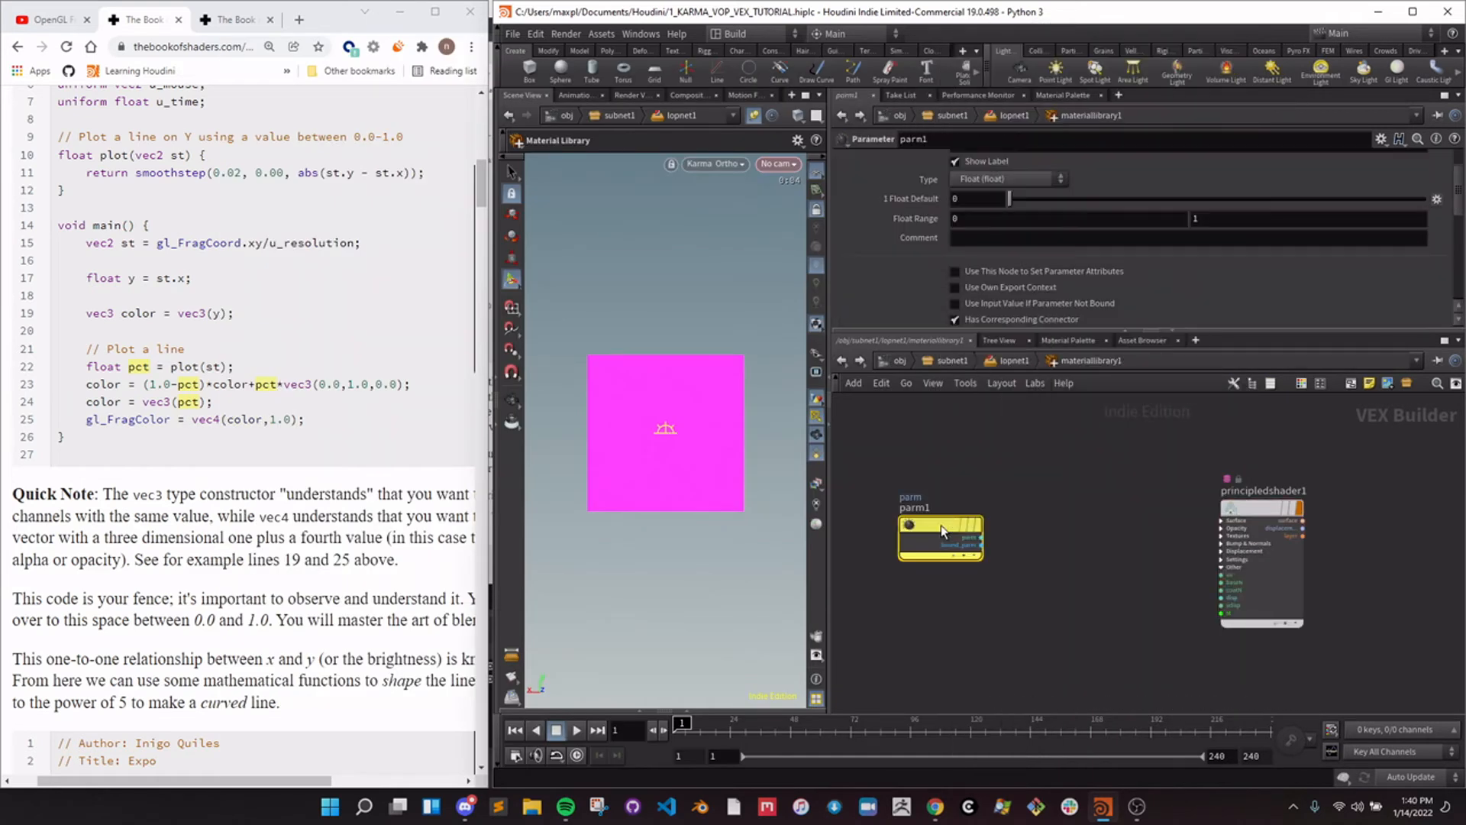
click(977, 498)
Set the parm1 node's parameter type to Color (color).
scroll(993, 206, up, 2)
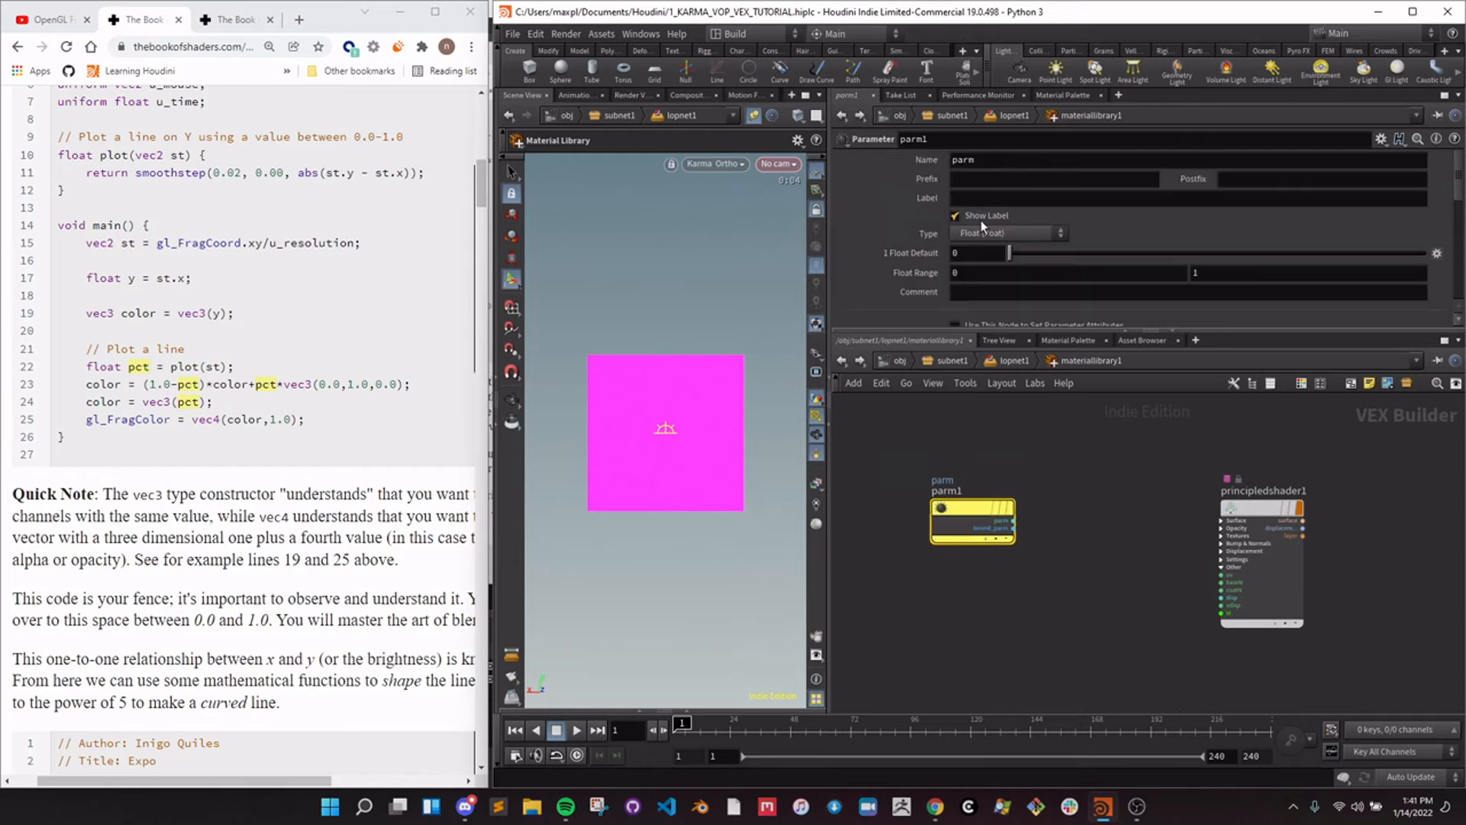
click(984, 231)
click(988, 537)
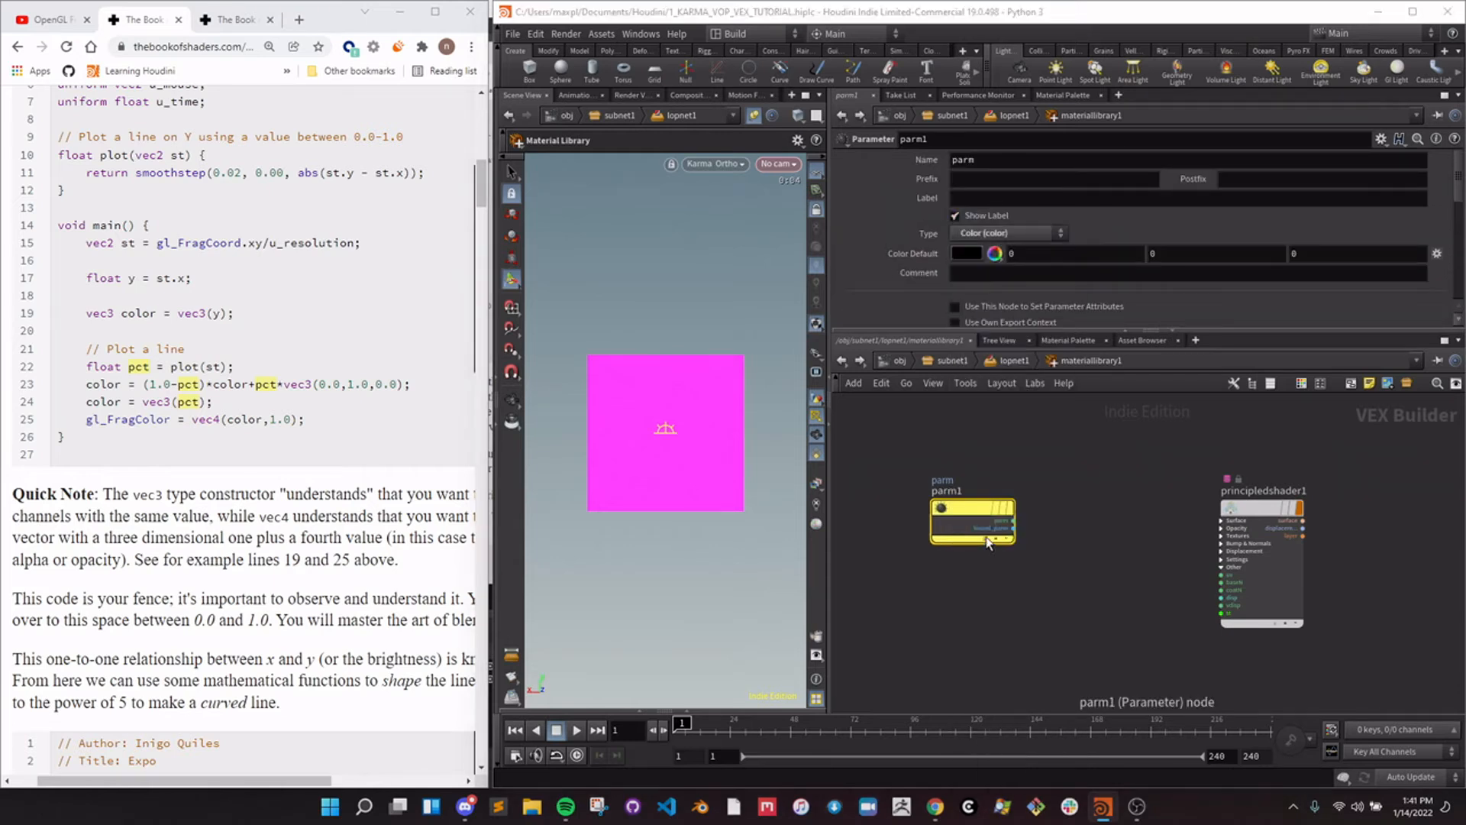
Connect parm1's parm output to the basecolor input of principledshader1.
click(1013, 522)
drag(1189, 526, 1107, 601)
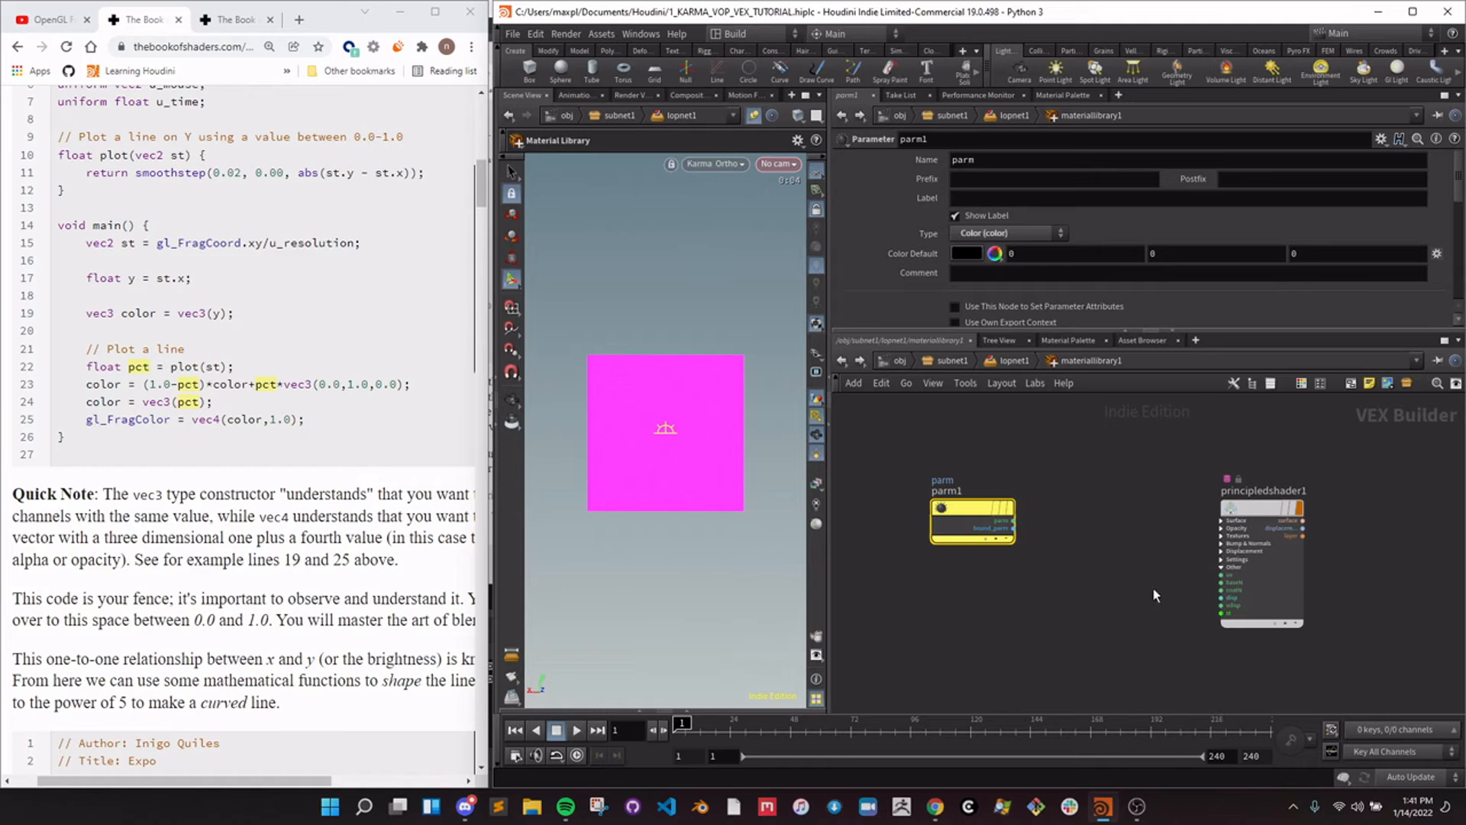
click(1221, 521)
click(1013, 522)
click(1222, 528)
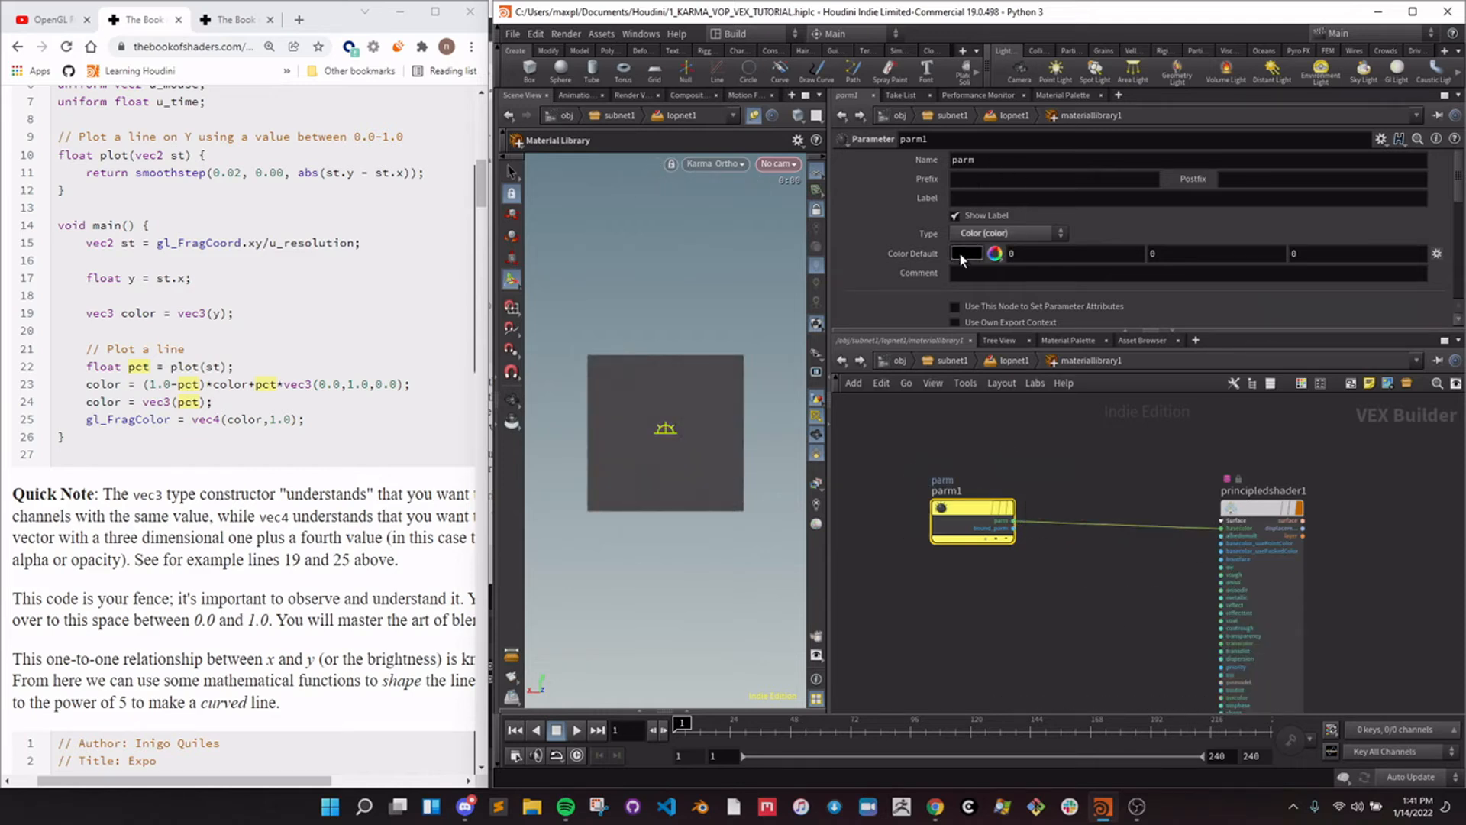
Set parm1's default color to pink (1, 0, 0.5).
click(962, 256)
click(1049, 103)
click(1073, 98)
click(1144, 79)
click(1214, 76)
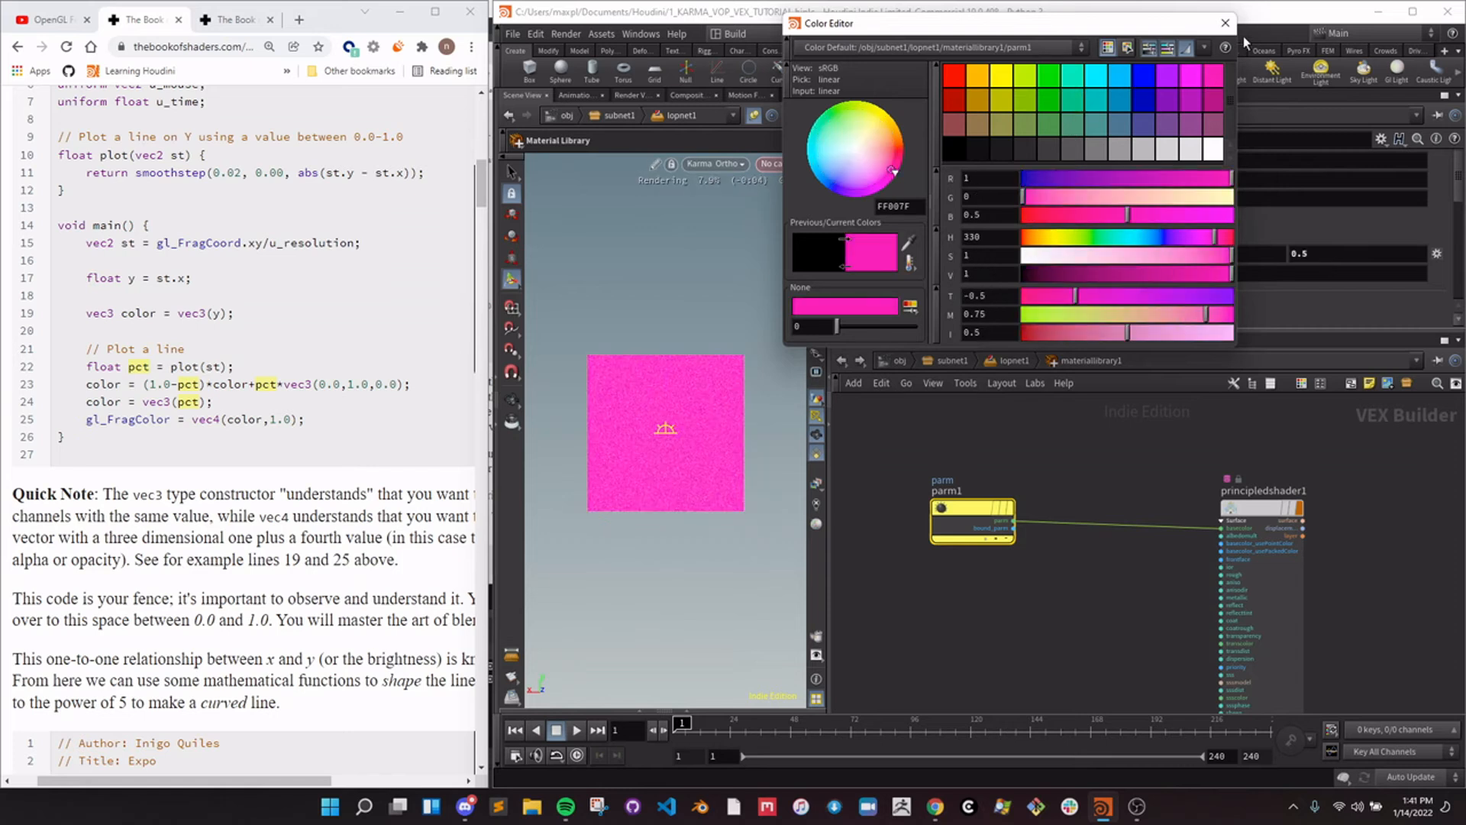
click(1225, 22)
Assign the parm1 node directly as the material on ../sopimport1 (component).
mouse_move(966, 510)
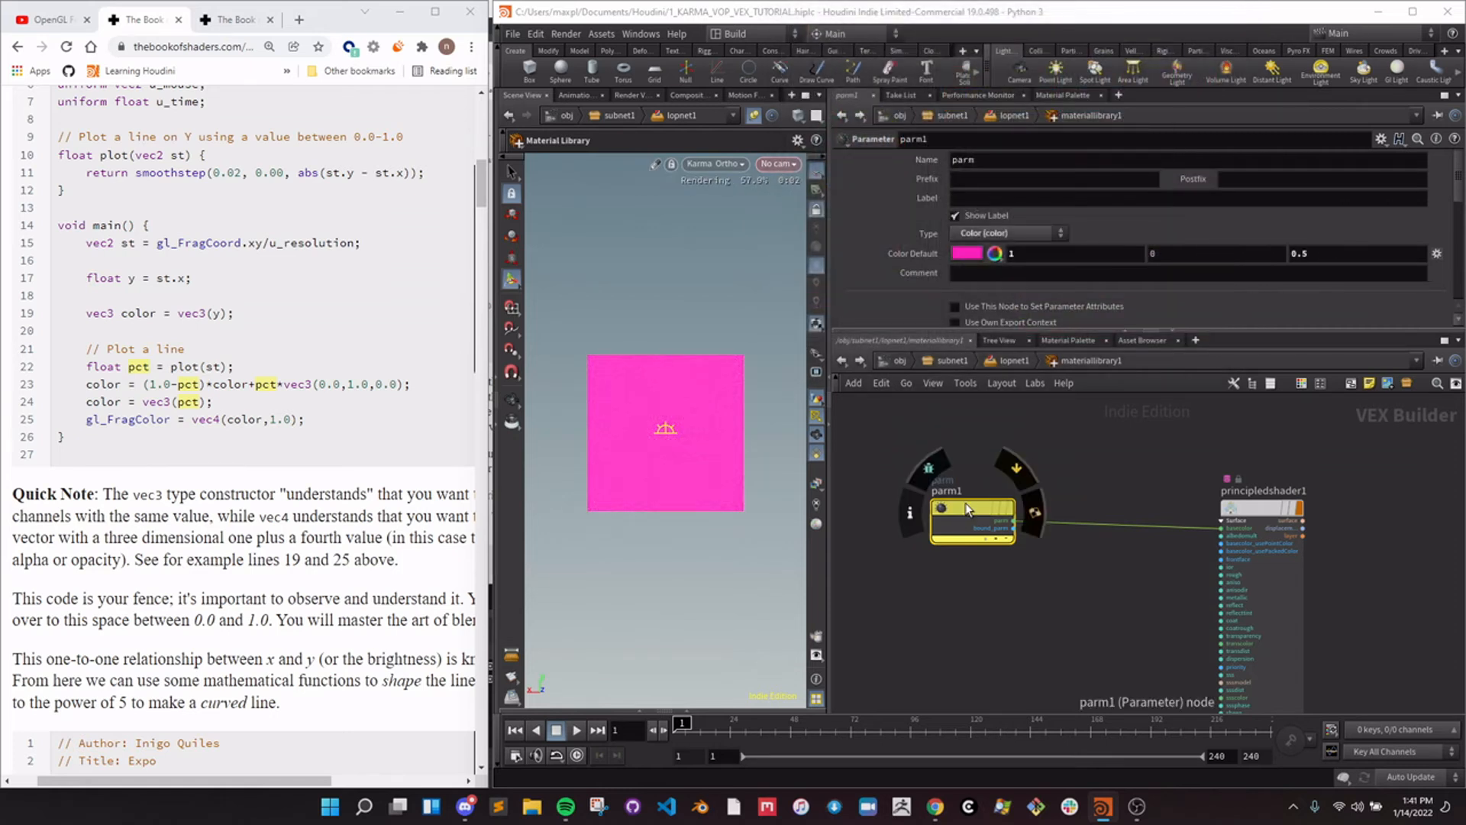
drag(966, 505, 683, 452)
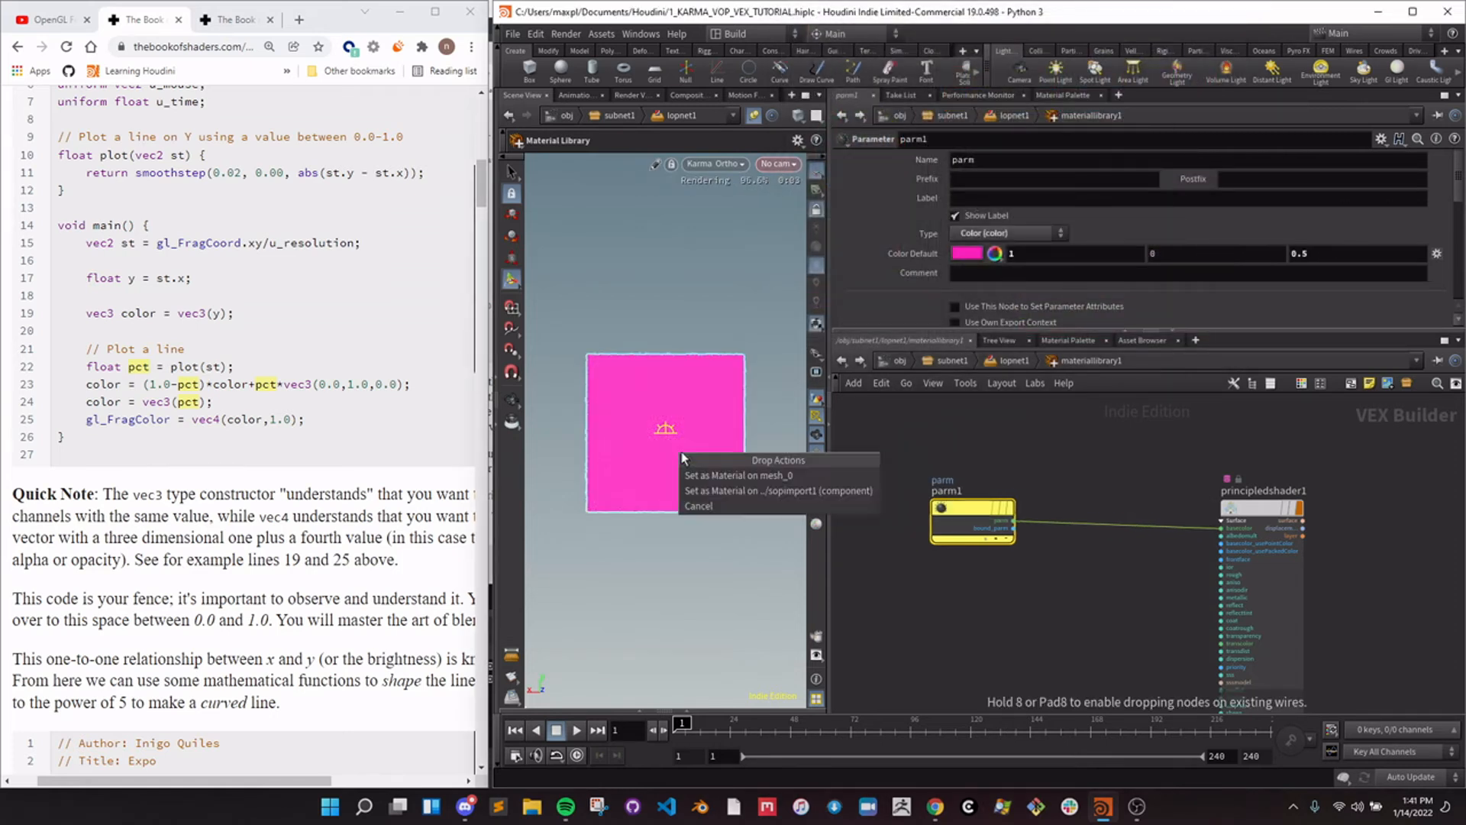
click(716, 488)
Insert a Null node between parm1 and principledshader1 and set it as the material on ../sopimport1 (component).
mouse_move(956, 510)
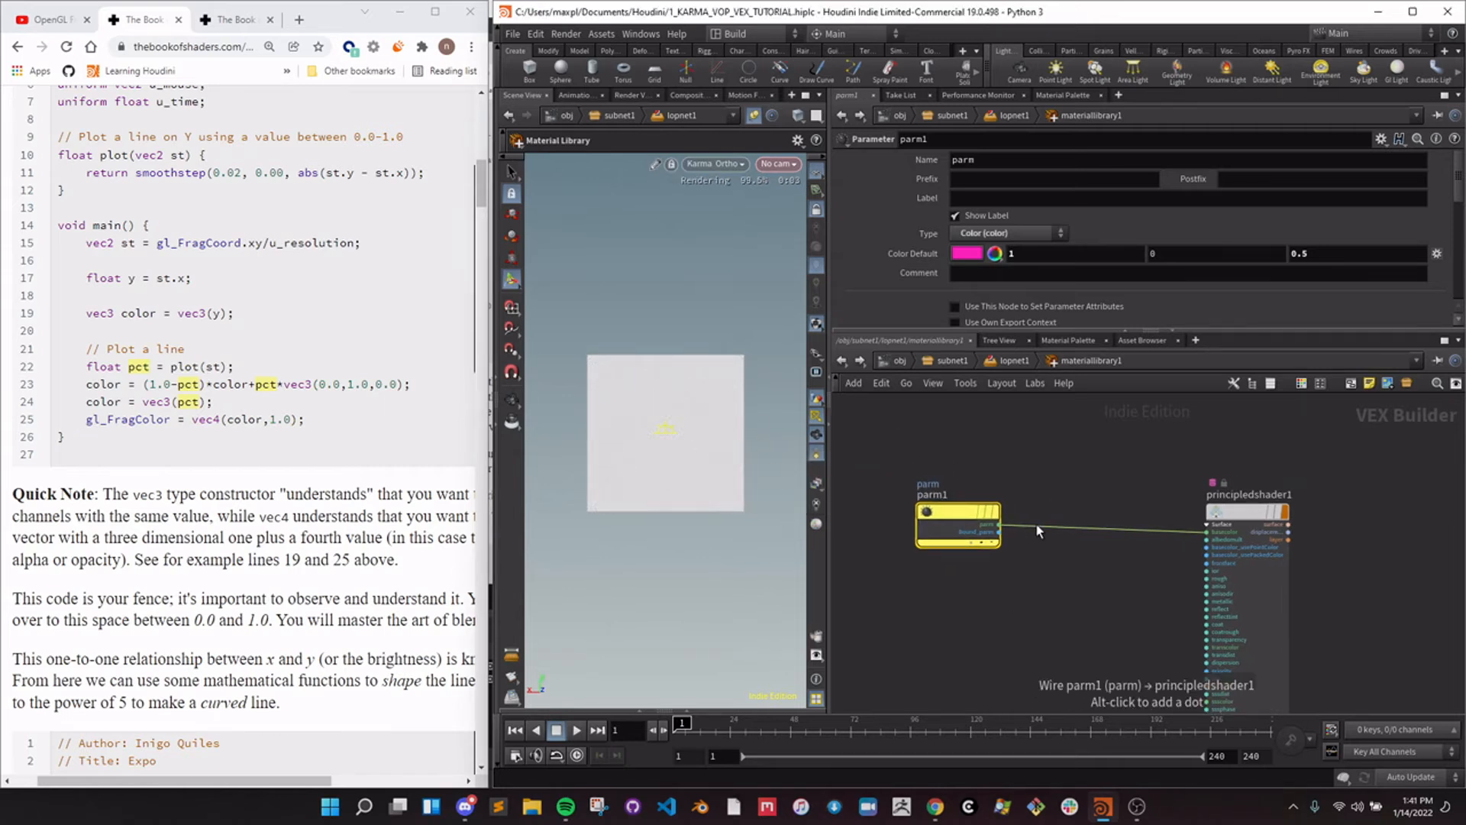
key(Tab)
text(null)
key(Return)
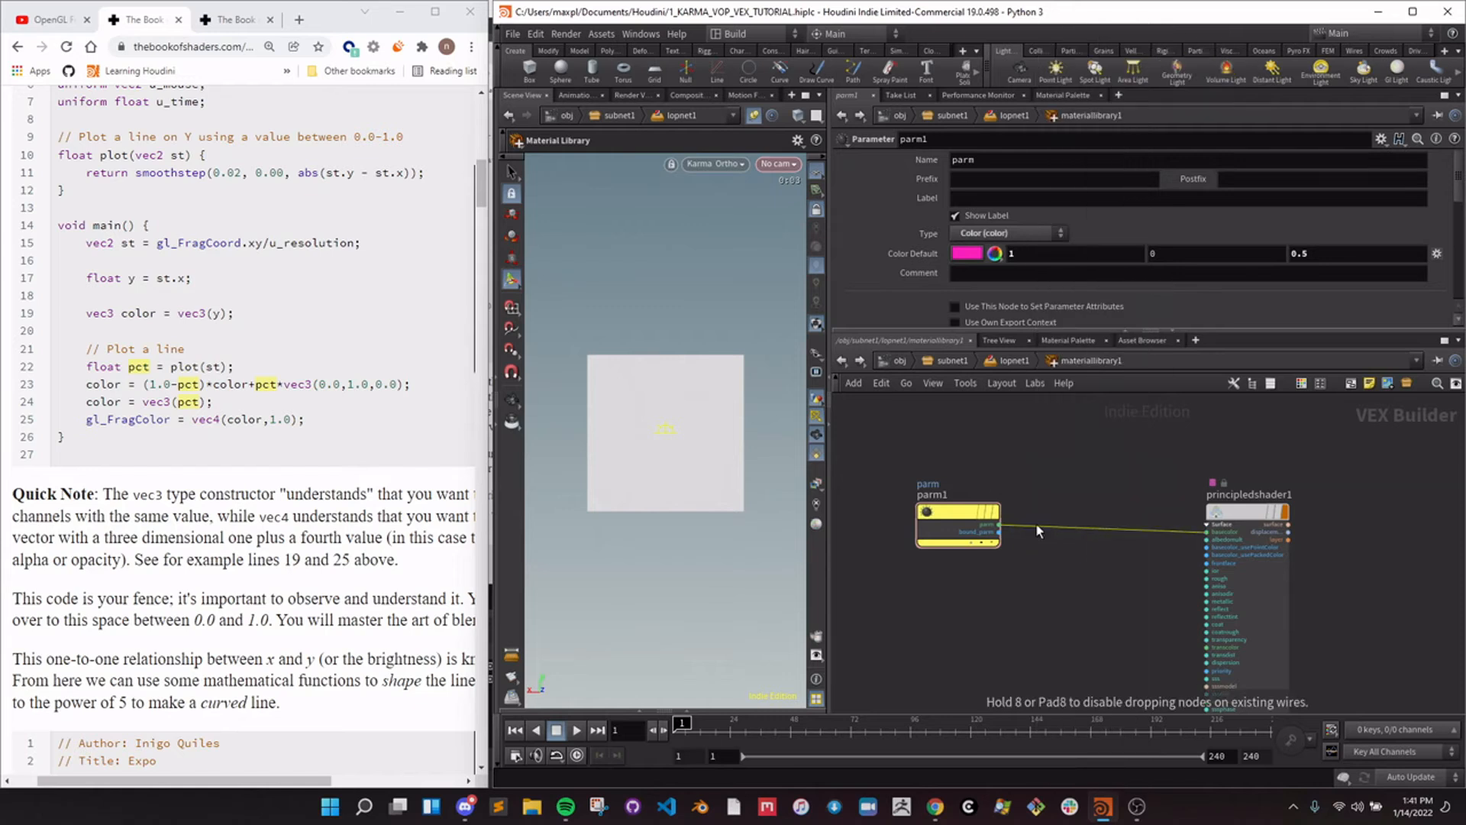
click(1038, 525)
drag(1092, 524, 625, 398)
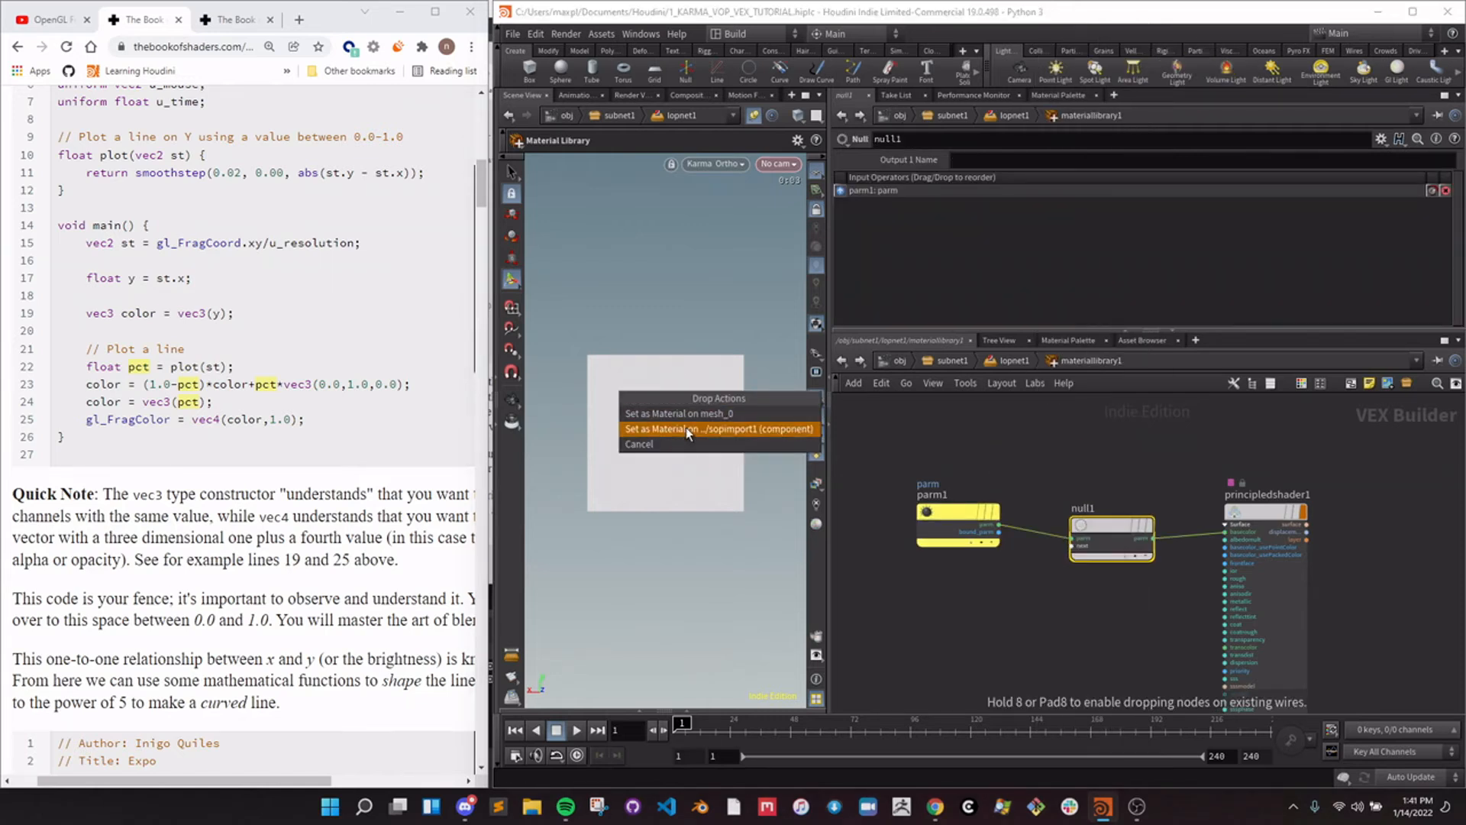
click(686, 428)
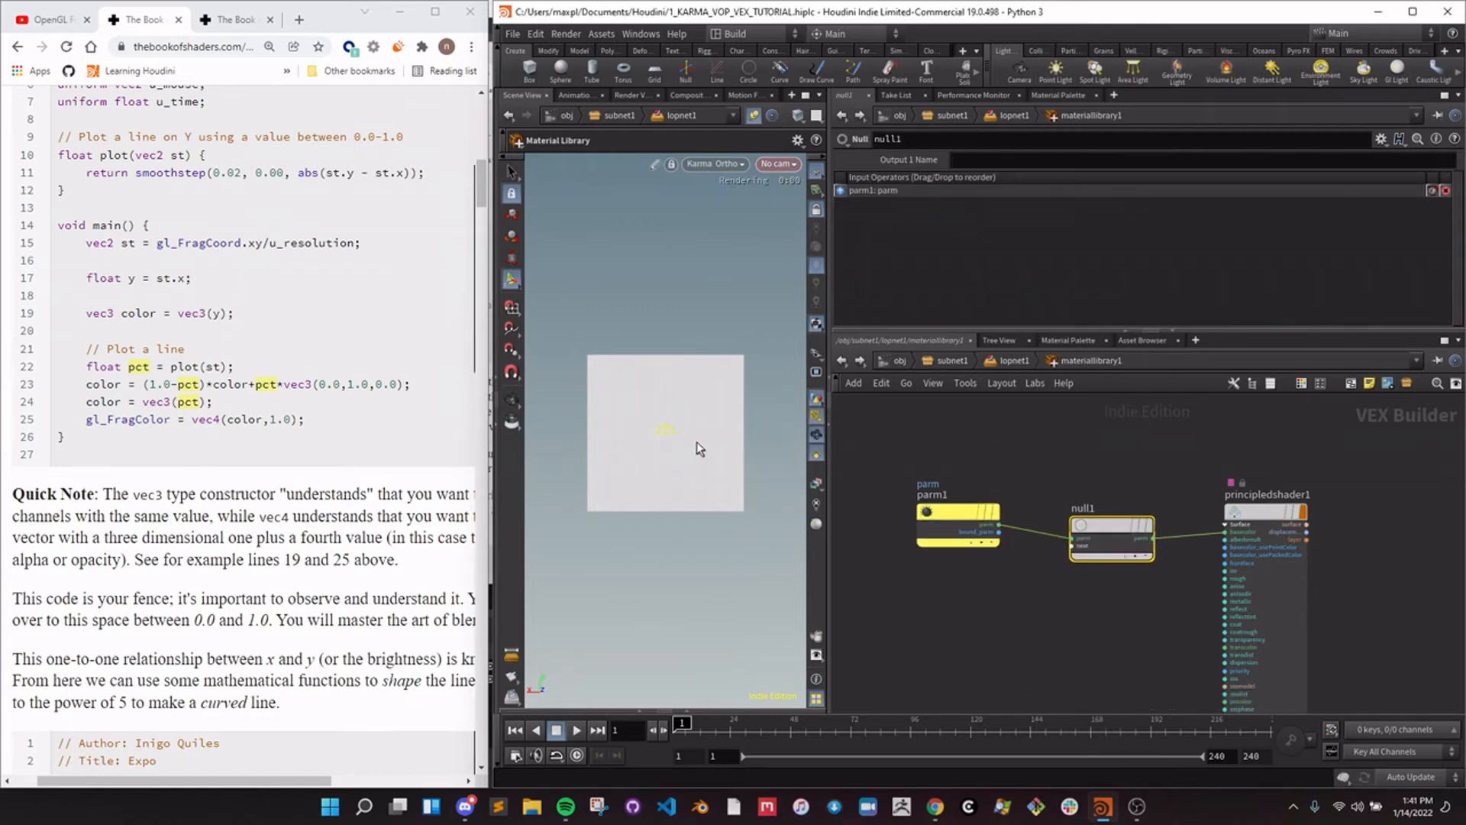
View the VEX code generated by the null1 node, then close the code window.
drag(929, 463, 1120, 581)
right_click(1110, 522)
mouse_move(1151, 586)
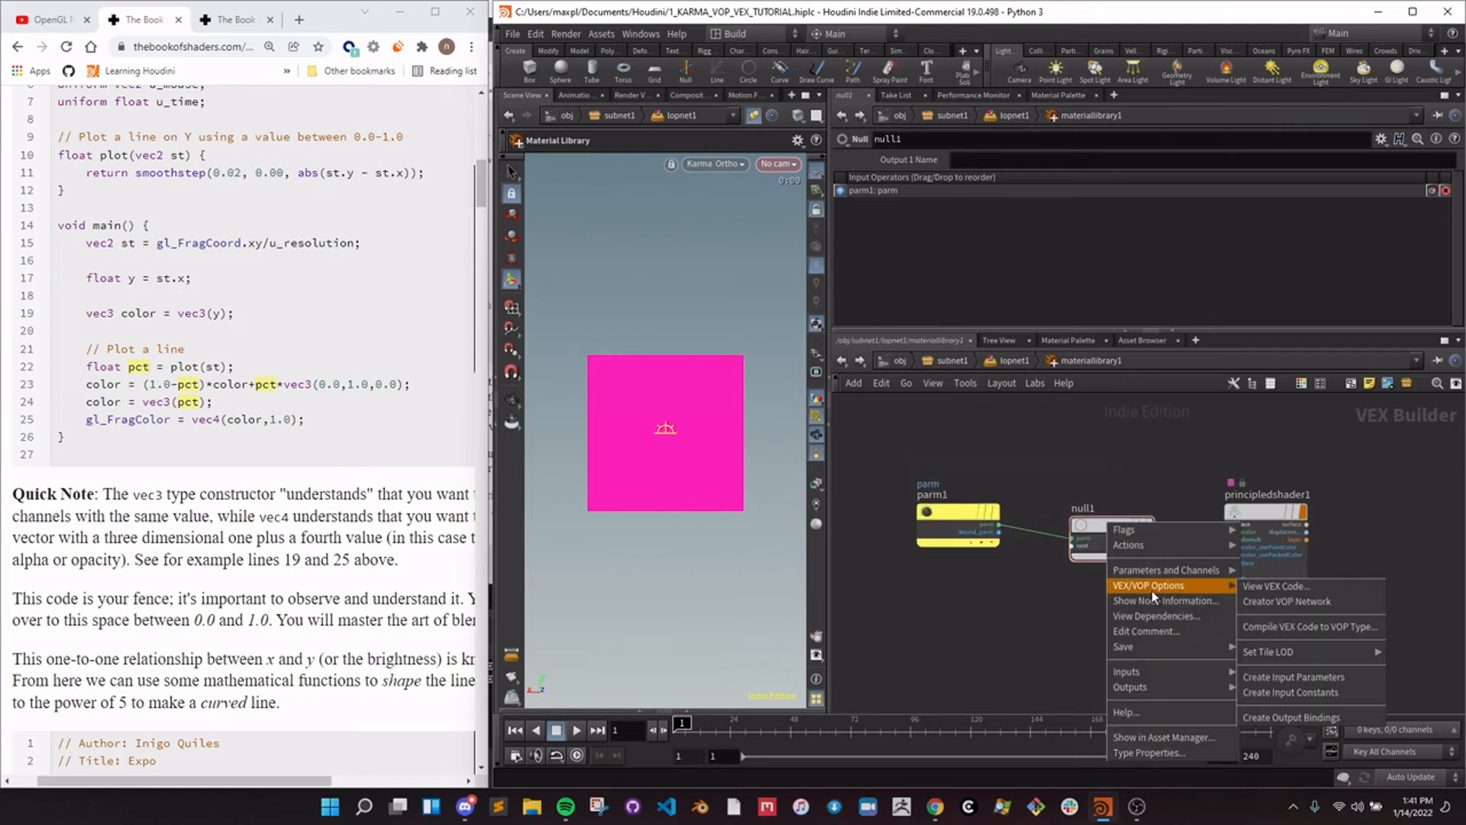
click(1293, 587)
drag(658, 715, 675, 273)
click(687, 436)
click(938, 129)
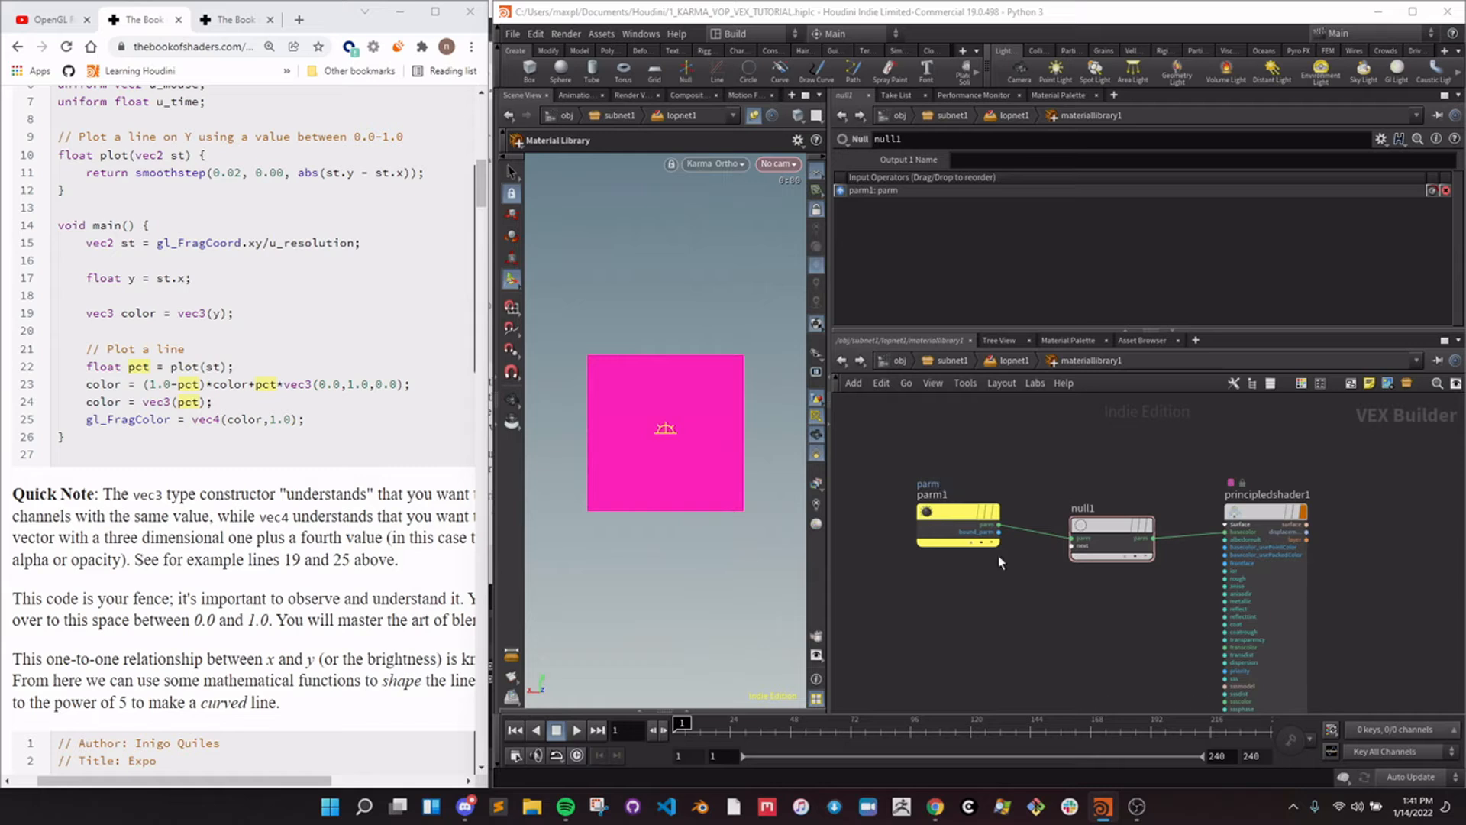
Delete the parm1 and null1 nodes and add a UV Coords node to the left of principledshader1.
drag(939, 461, 1130, 558)
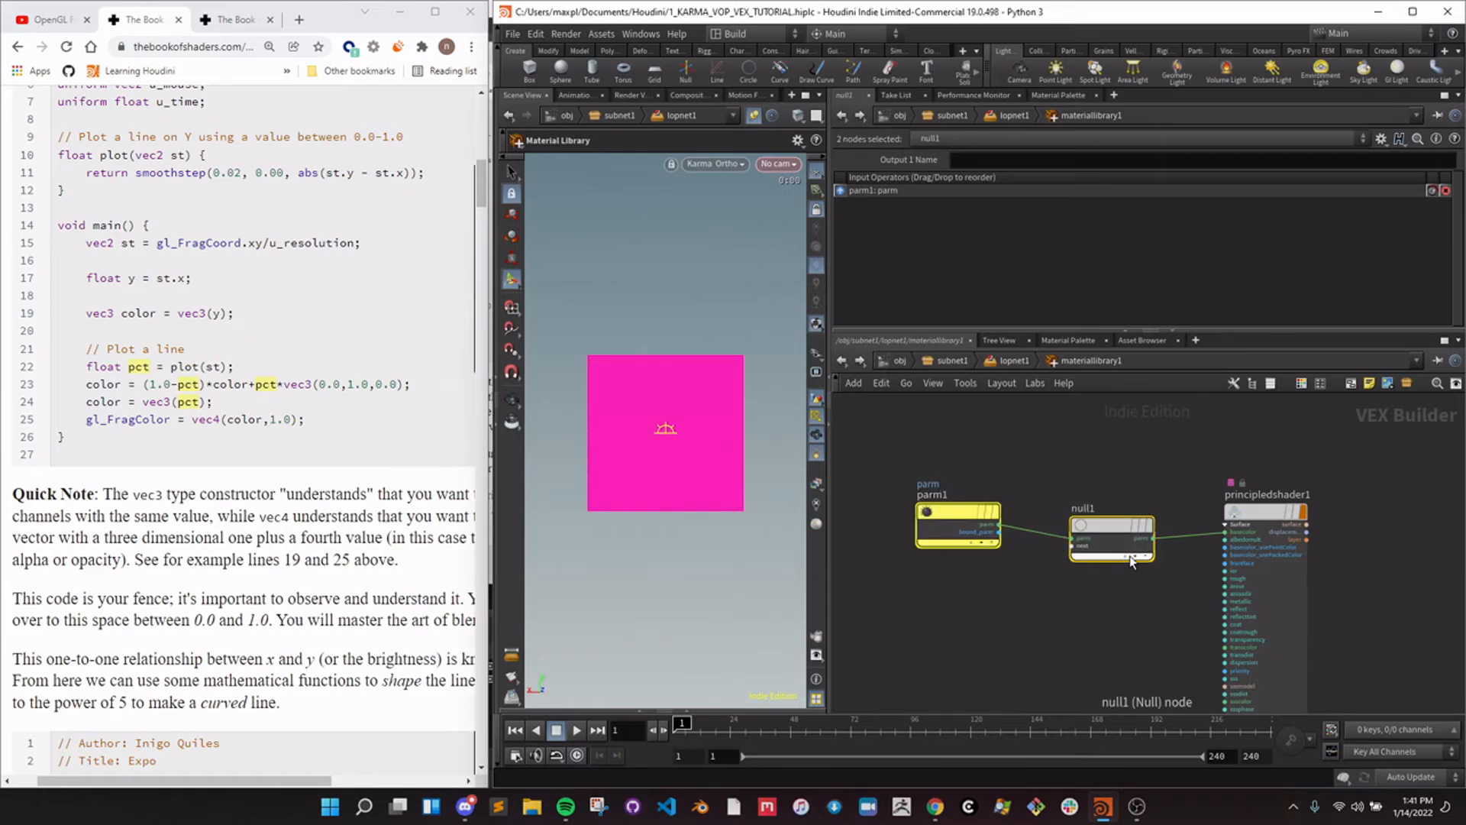
key(Delete)
key(Tab)
text(uv coo)
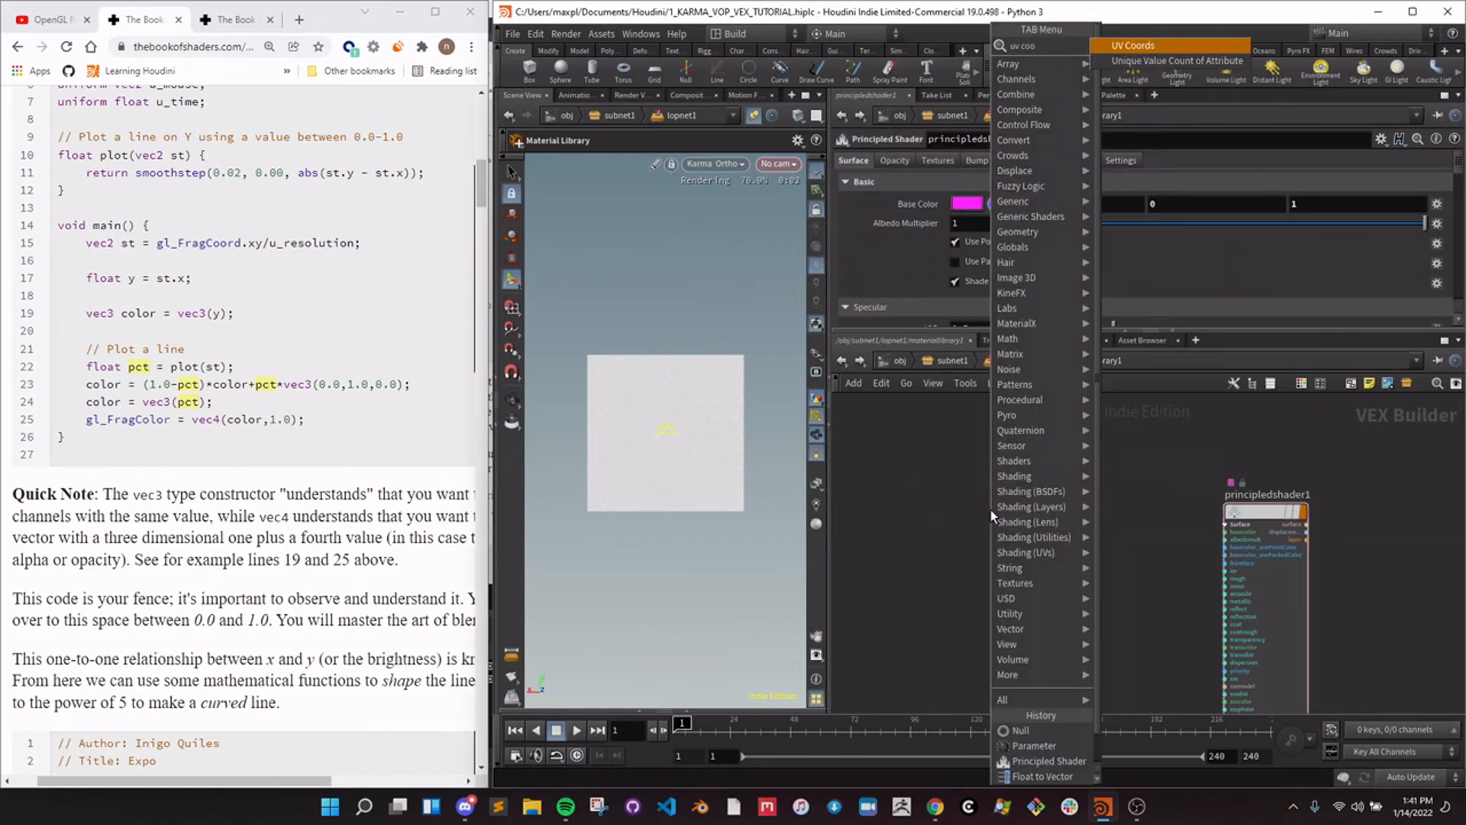
key(Return)
click(989, 507)
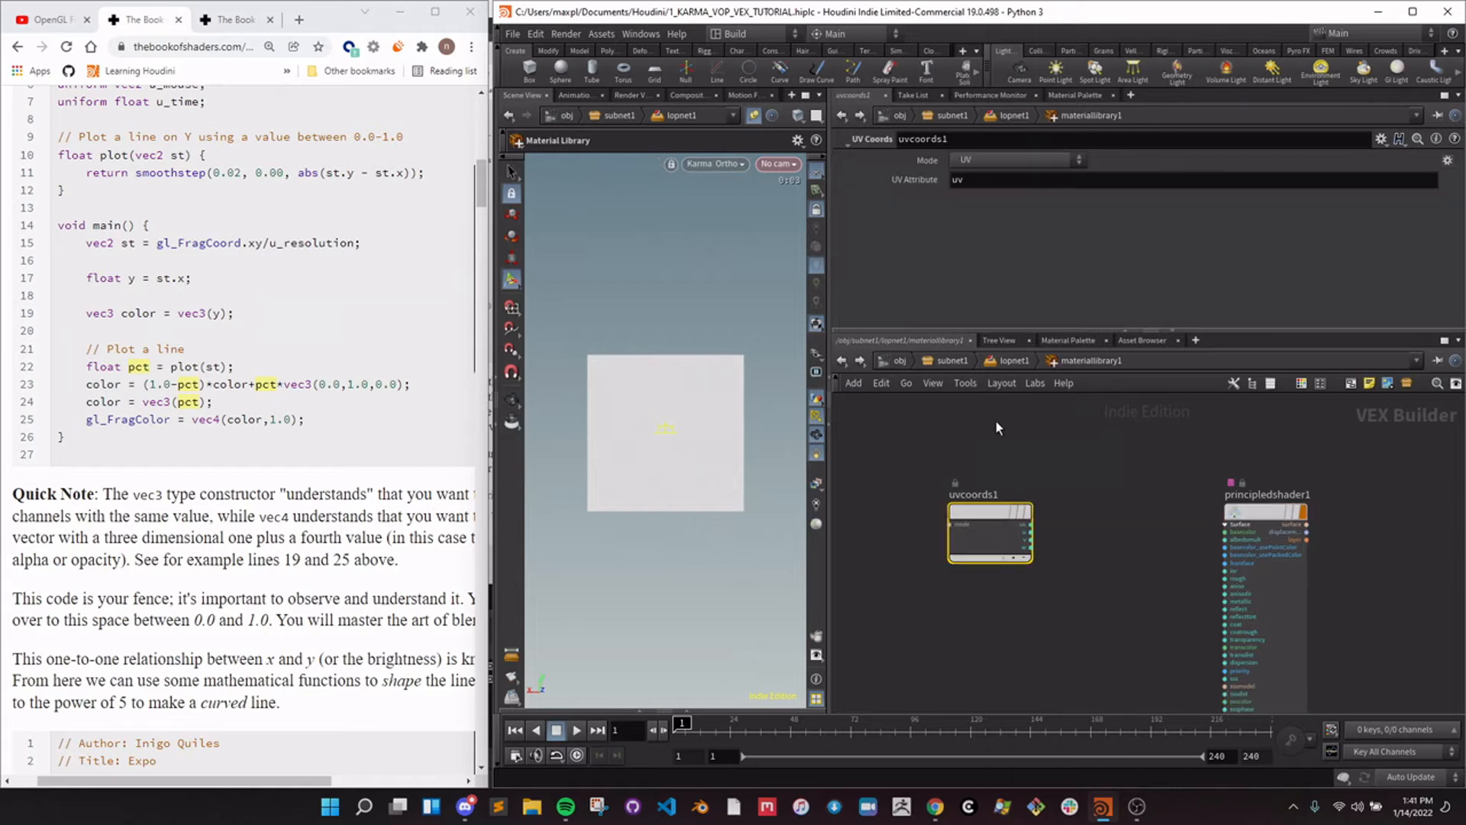
Assign the uvcoords1 node directly as the grid's material.
click(1253, 517)
click(1020, 521)
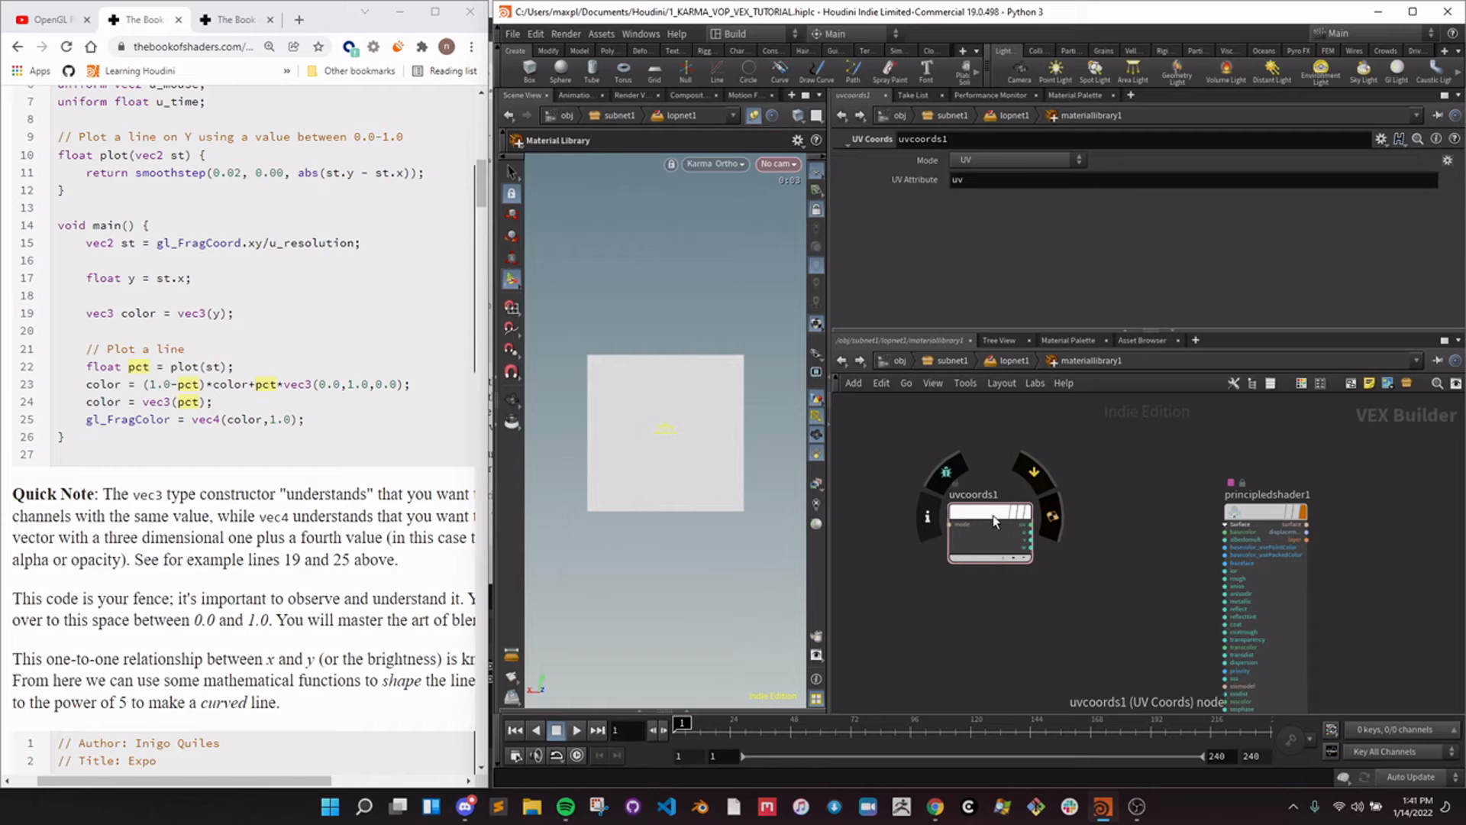
drag(991, 517, 668, 450)
click(701, 475)
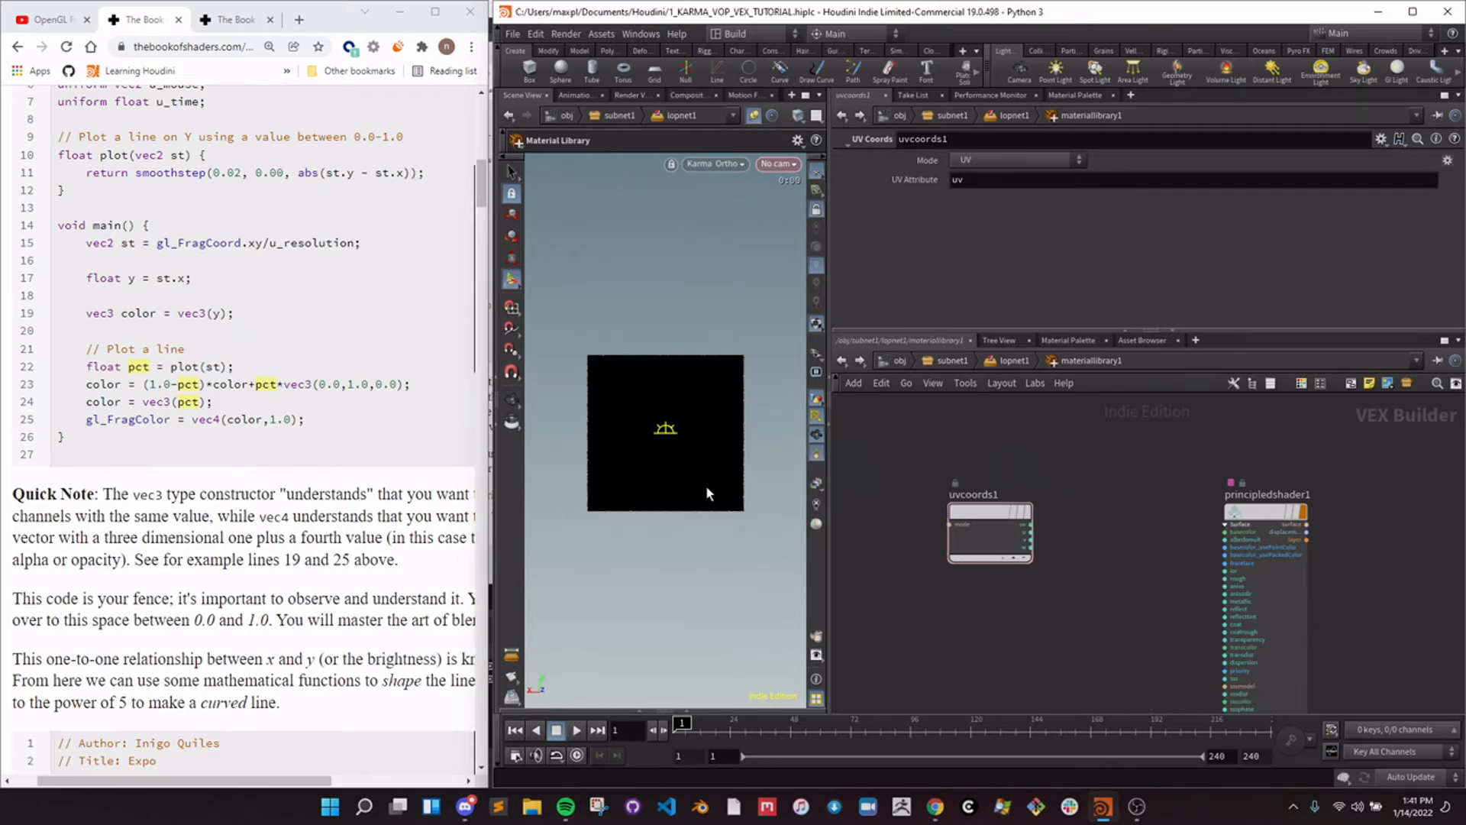
Wire the u output of uvcoords1 into a new Null node and assign that Null as the grid's material.
scroll(997, 533, up, 2)
scroll(1069, 504, down, 2)
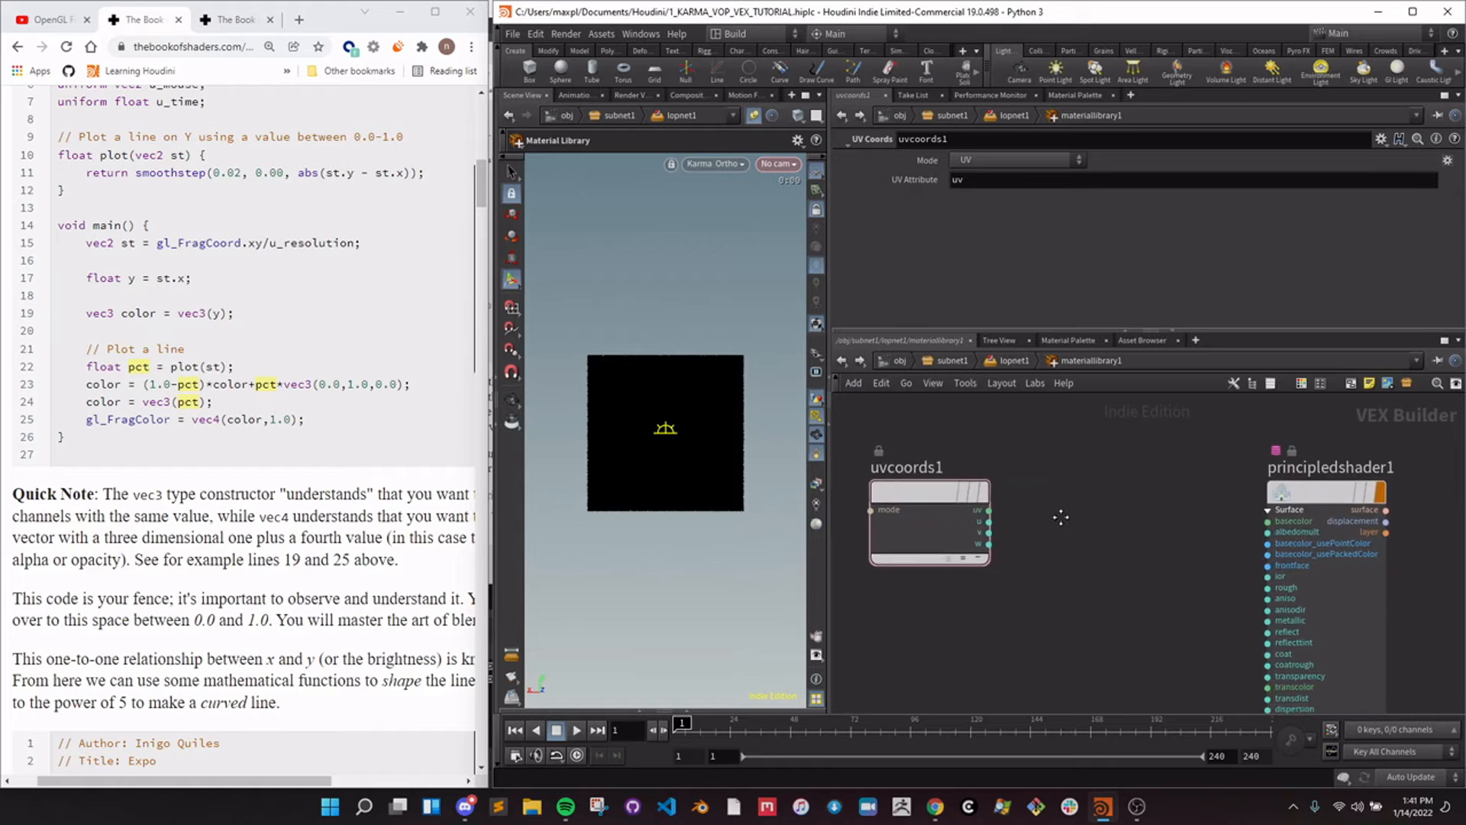
drag(949, 475, 919, 475)
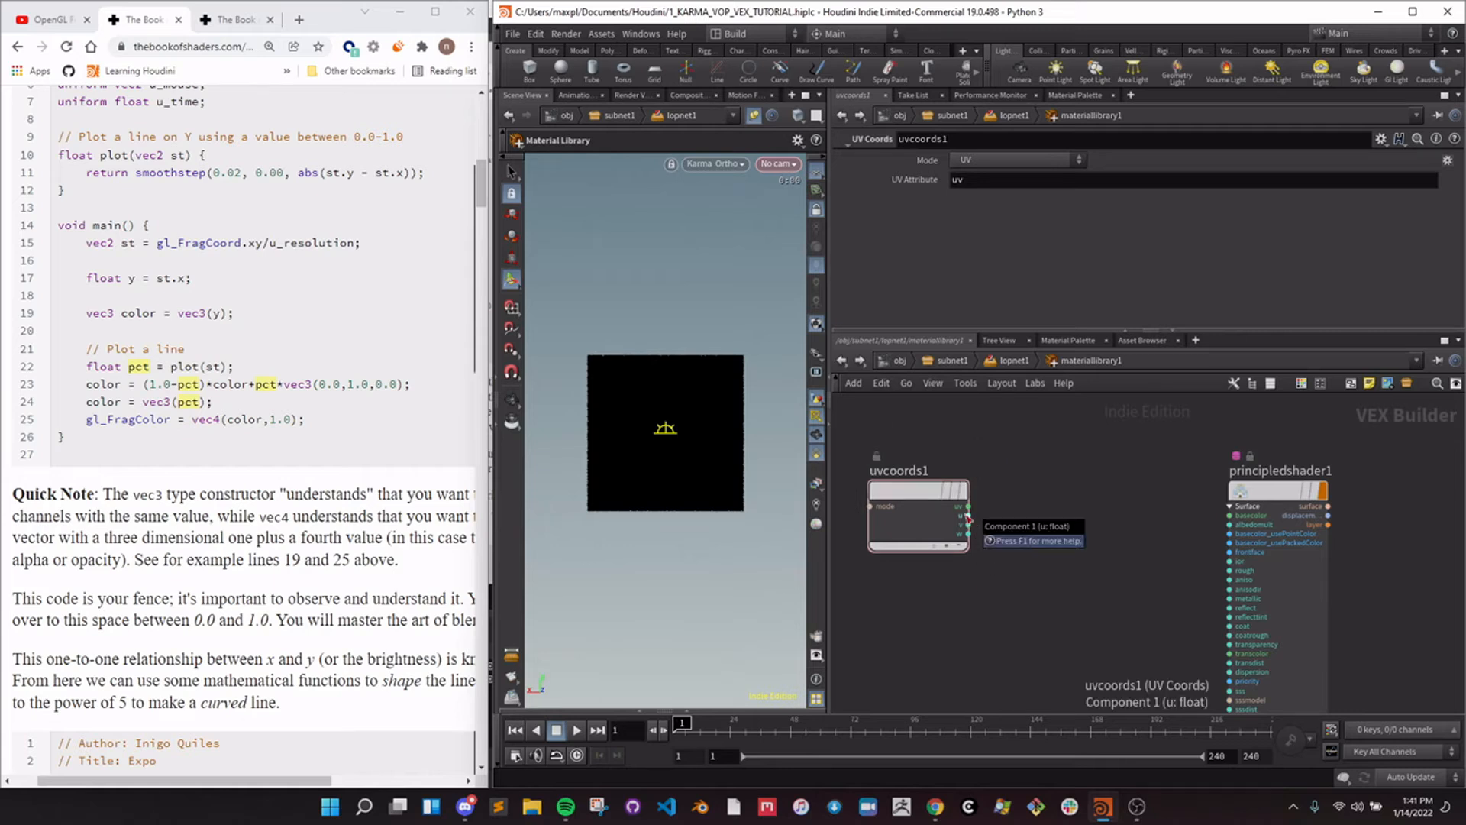
drag(970, 517, 1031, 527)
text(null)
key(Return)
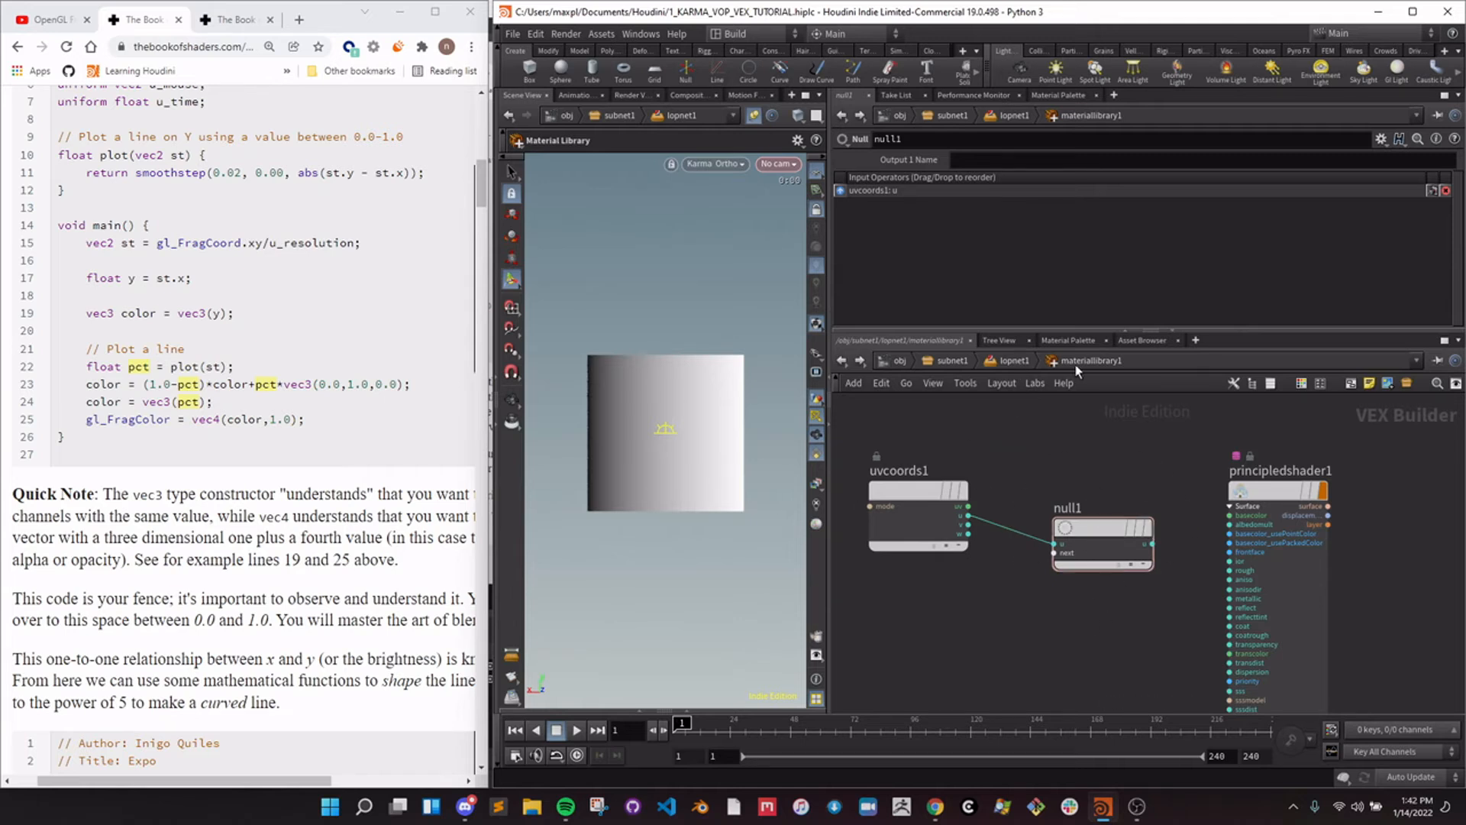
Add a Material Network node to the LOP network and go inside it.
key(u)
key(Tab)
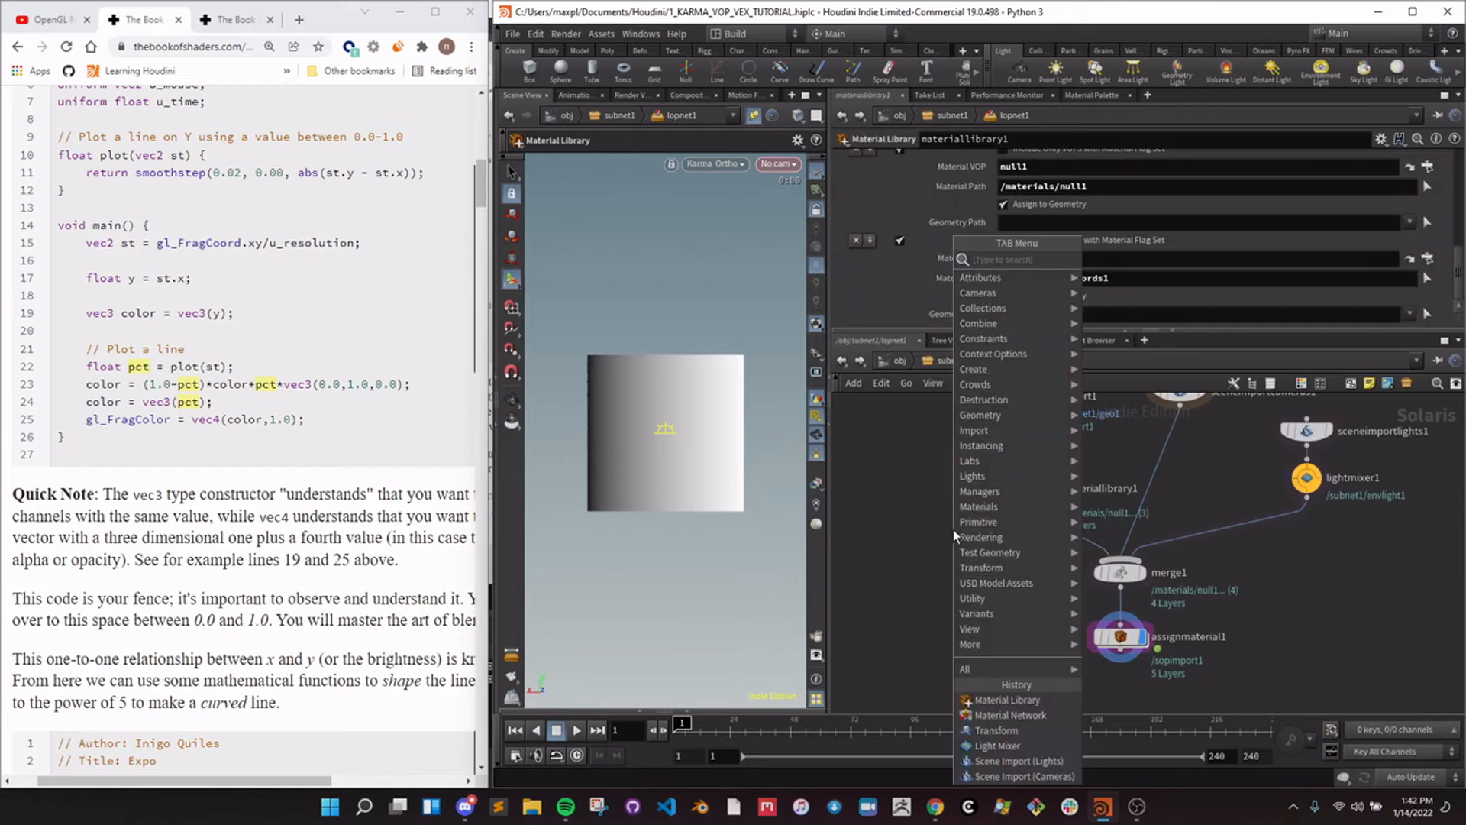
text(matera)
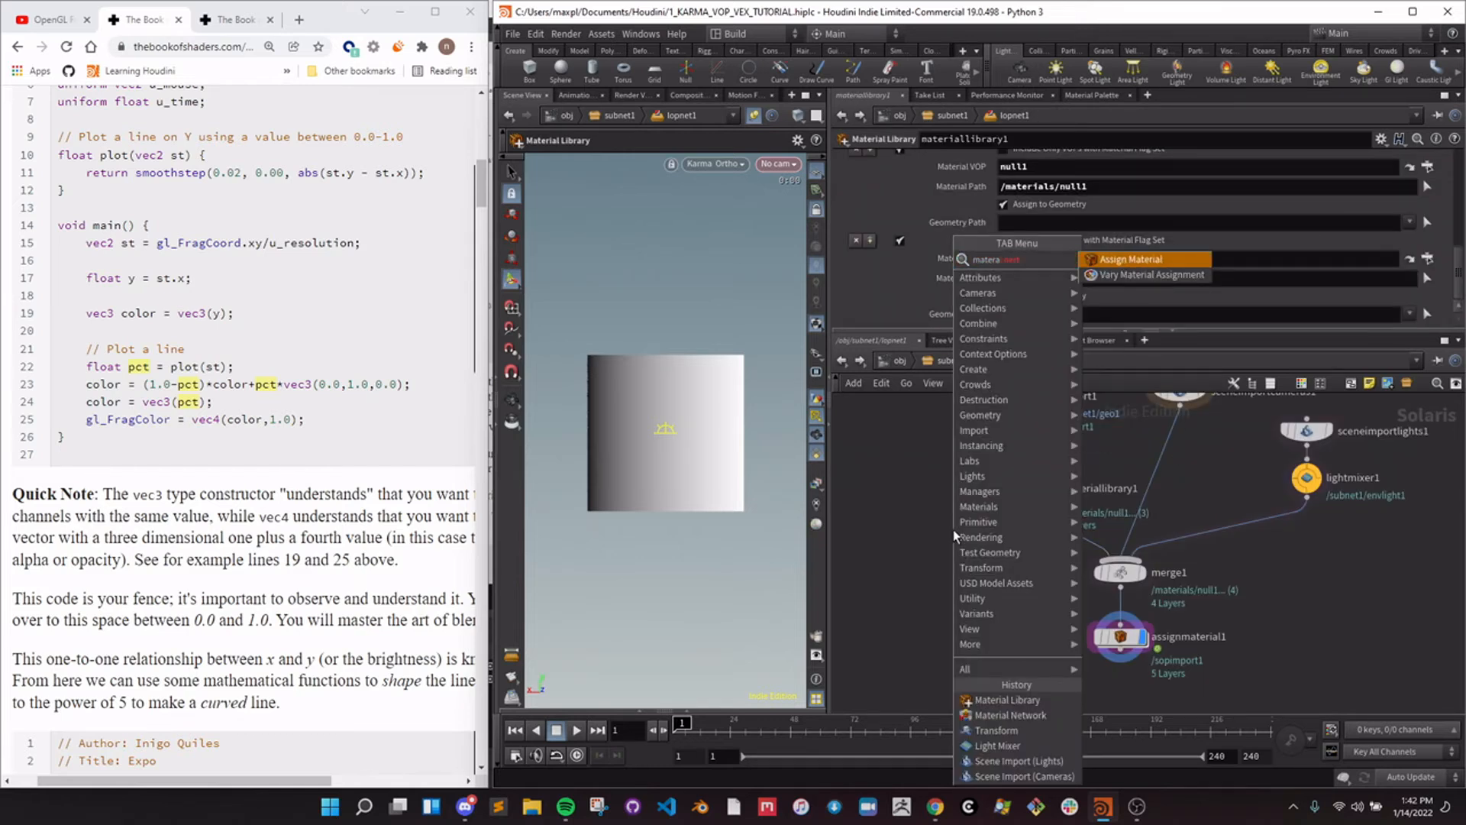
key(BackSpace)
text(ialn)
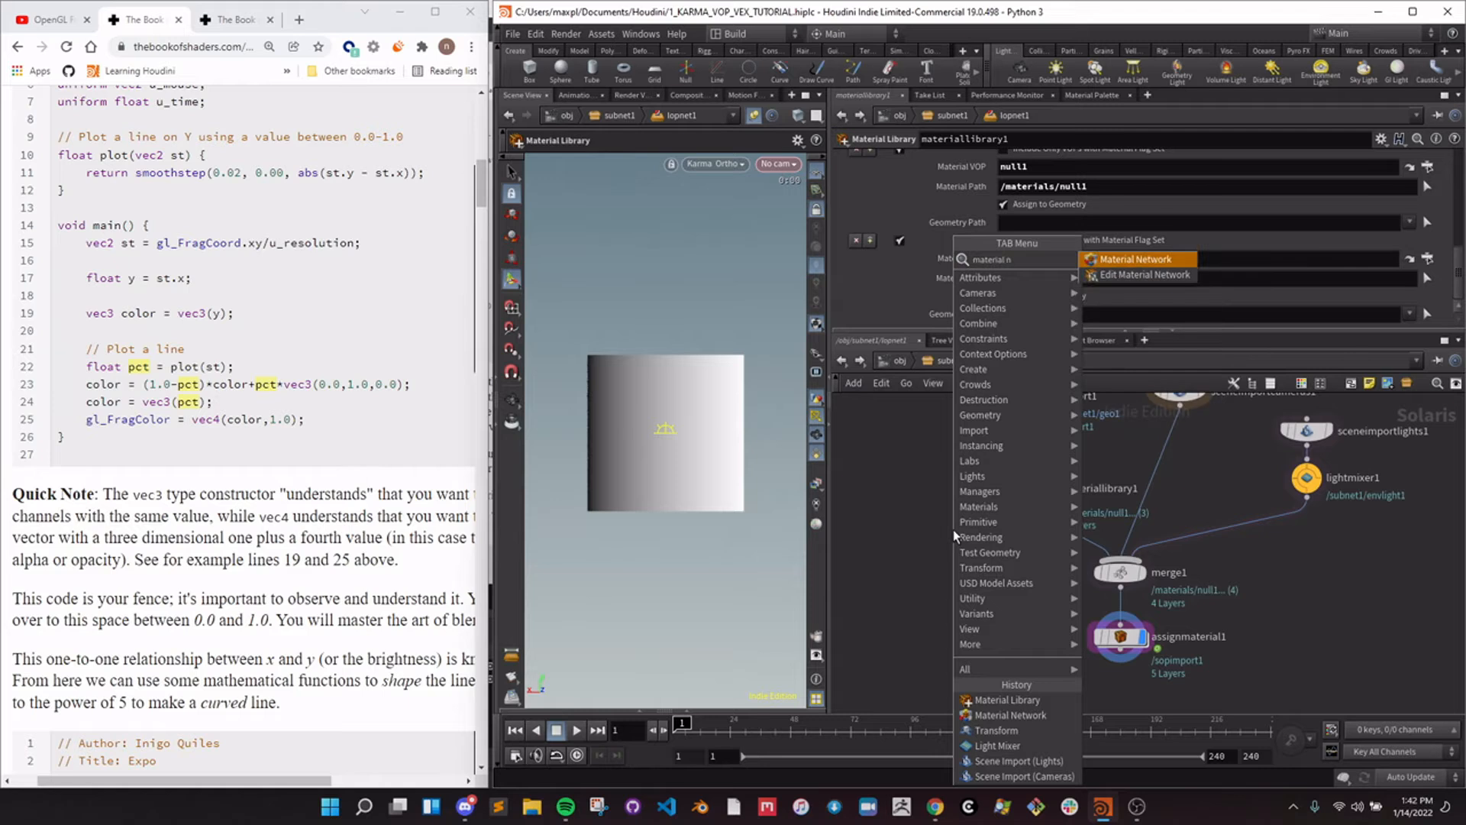
key(Return)
double_click(953, 530)
Add a Principled Shader node inside the Material Network.
key(Tab)
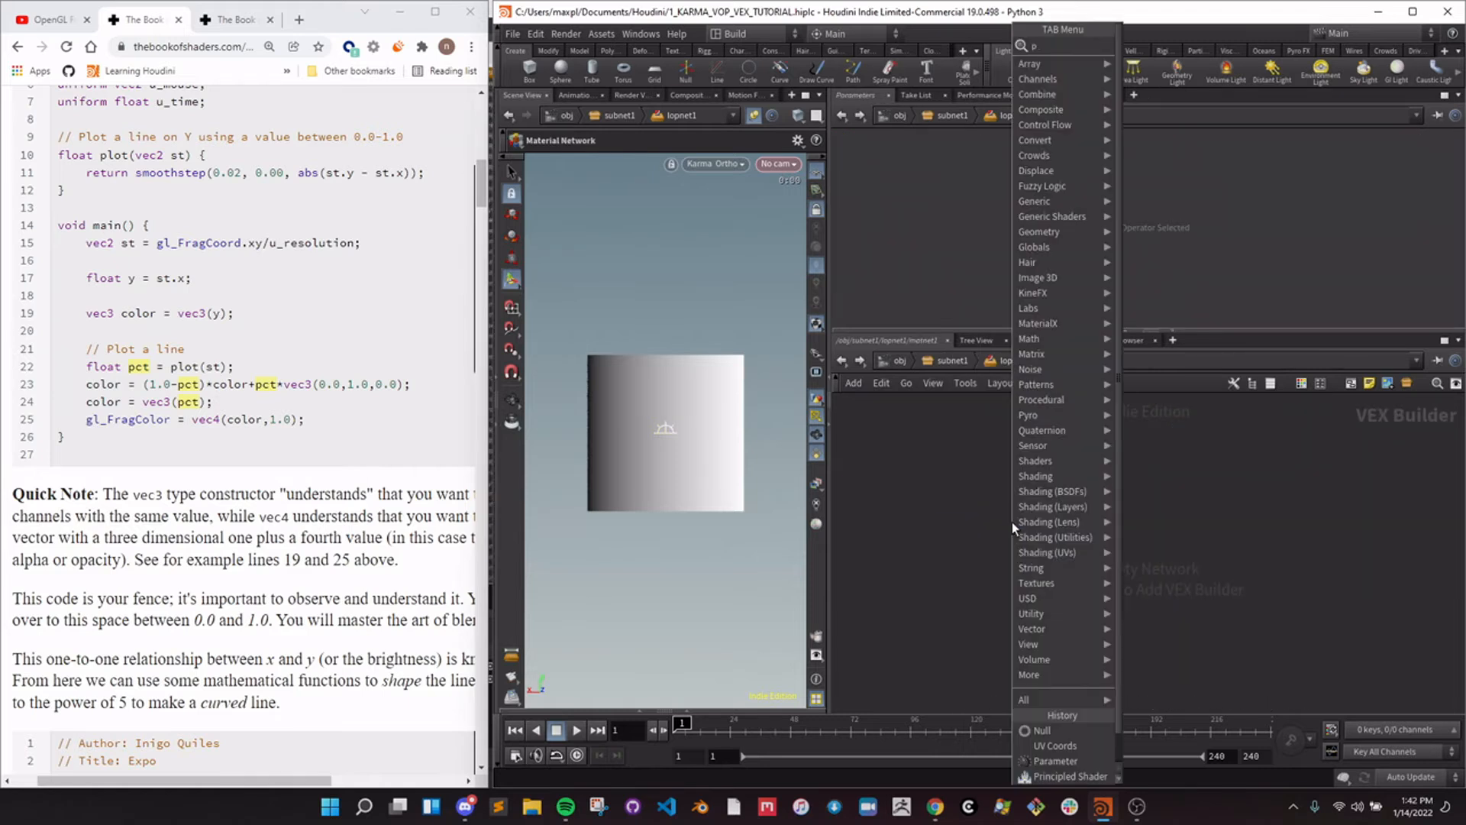
text(por)
key(Escape)
key(Tab)
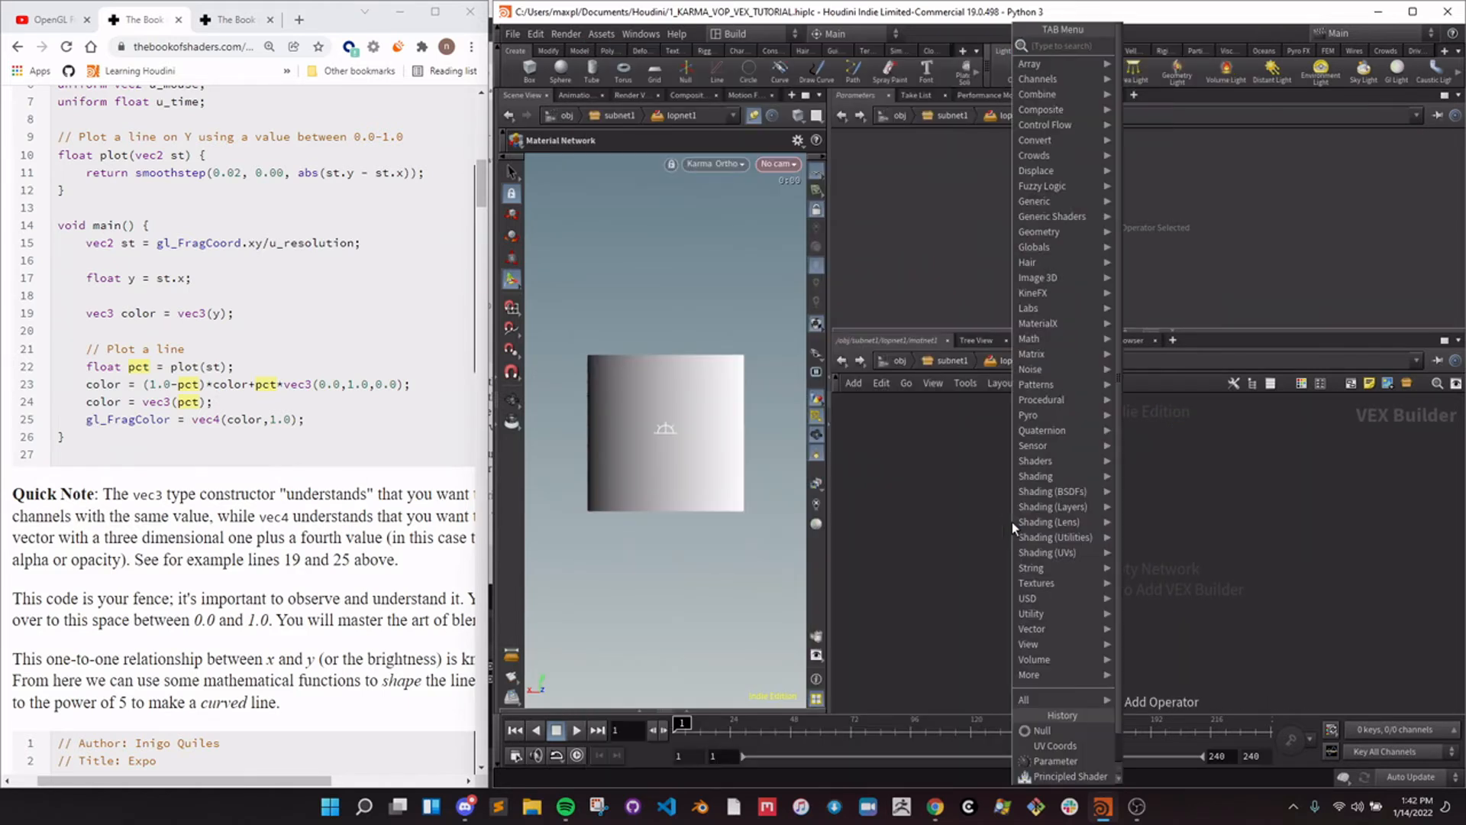
text(princ)
key(Return)
click(1013, 525)
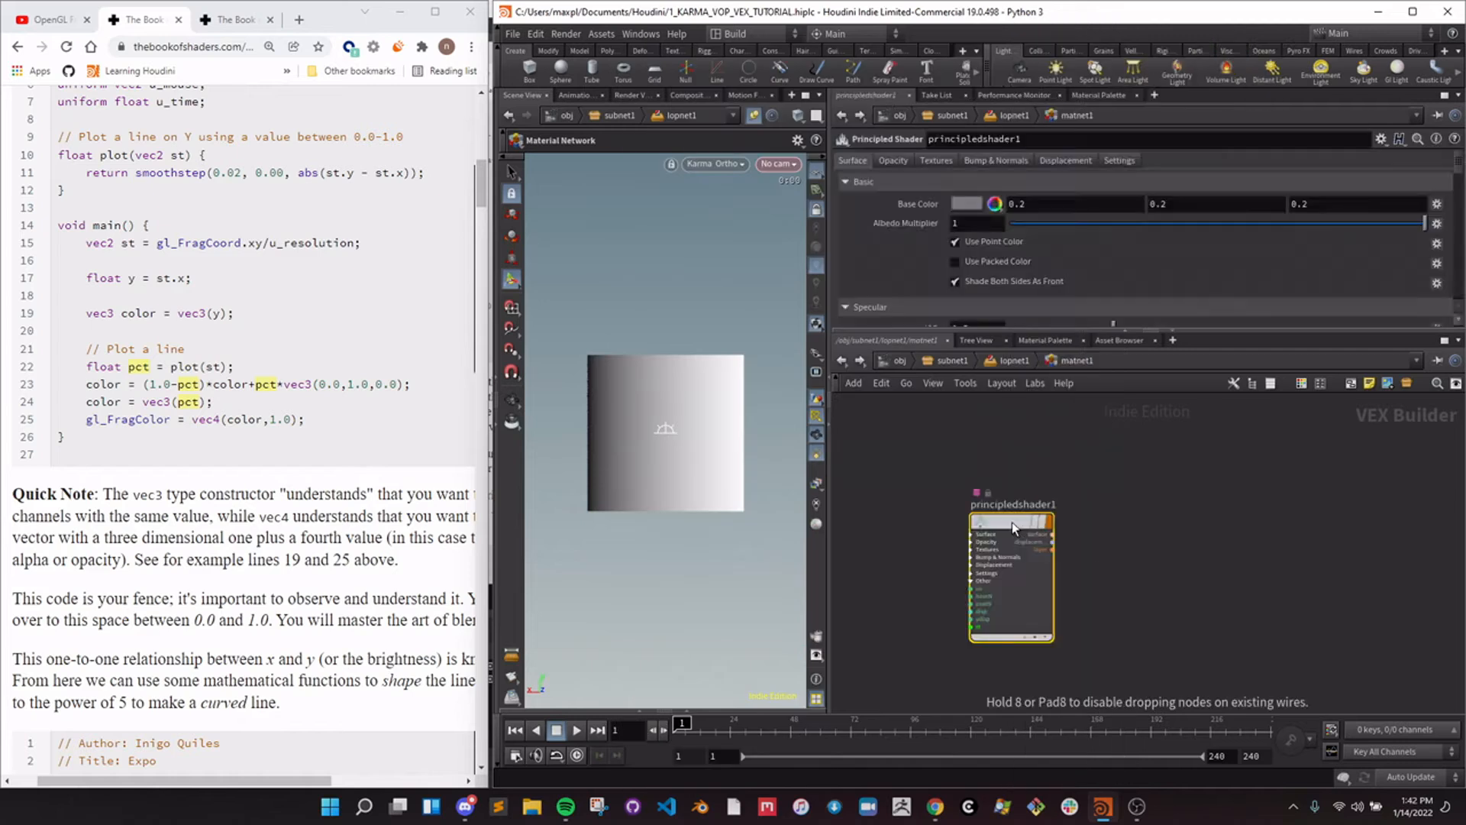
double_click(1012, 525)
click(846, 360)
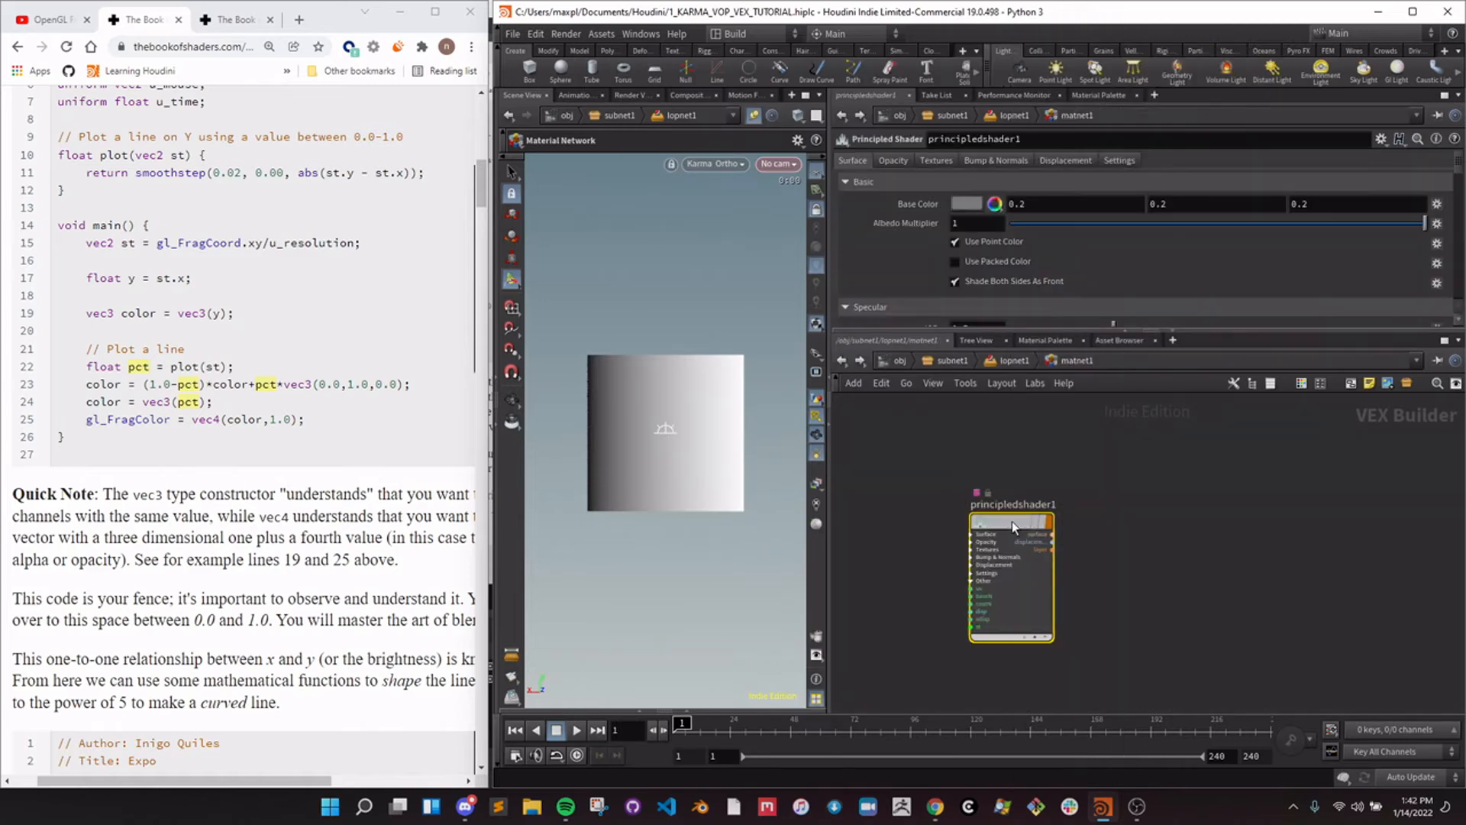
Try to assign the Material Network's principled shader to the grid, then delete the matnet1 node.
drag(1011, 521, 698, 456)
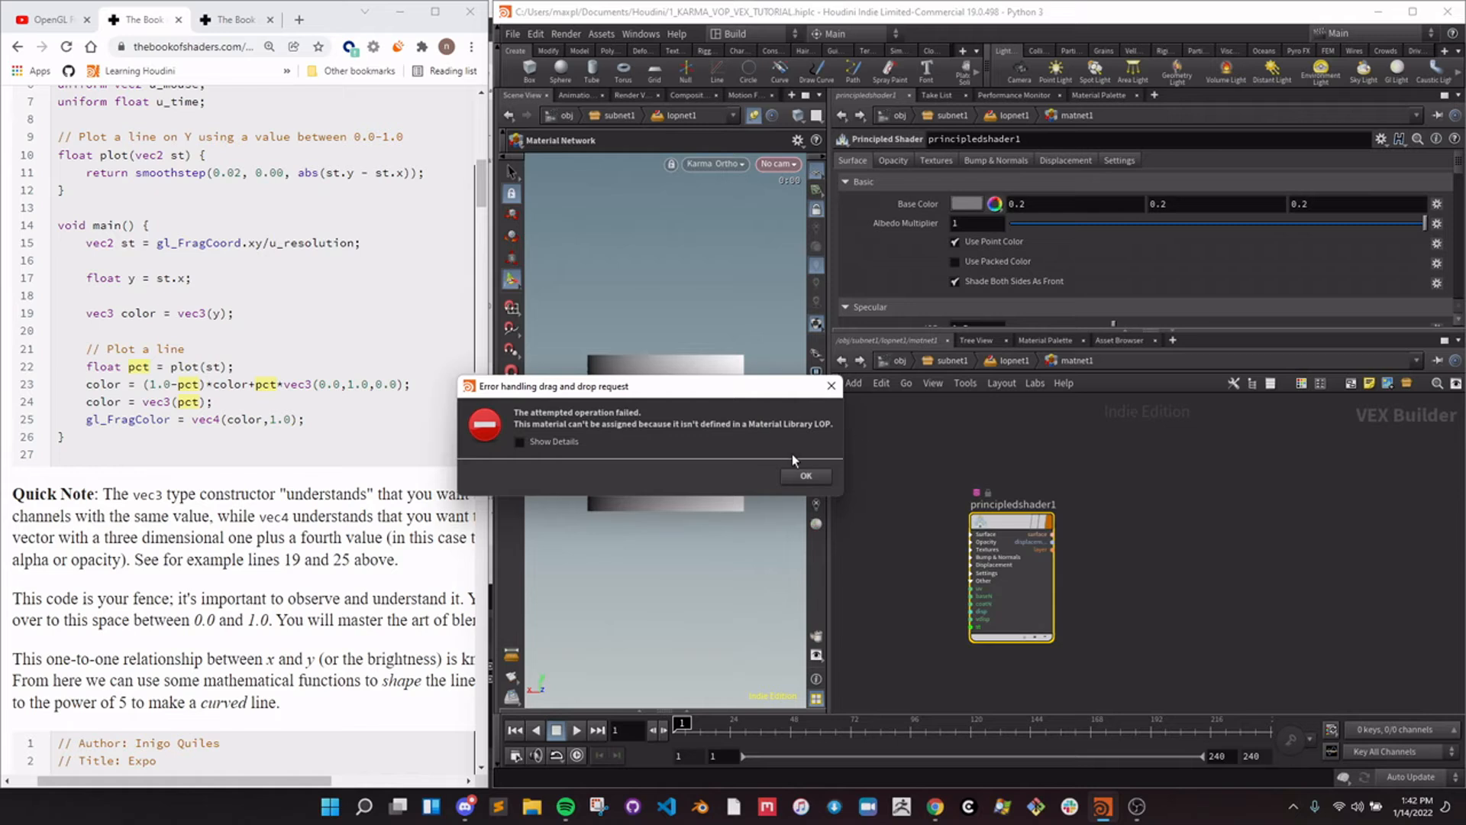
click(806, 475)
click(1012, 359)
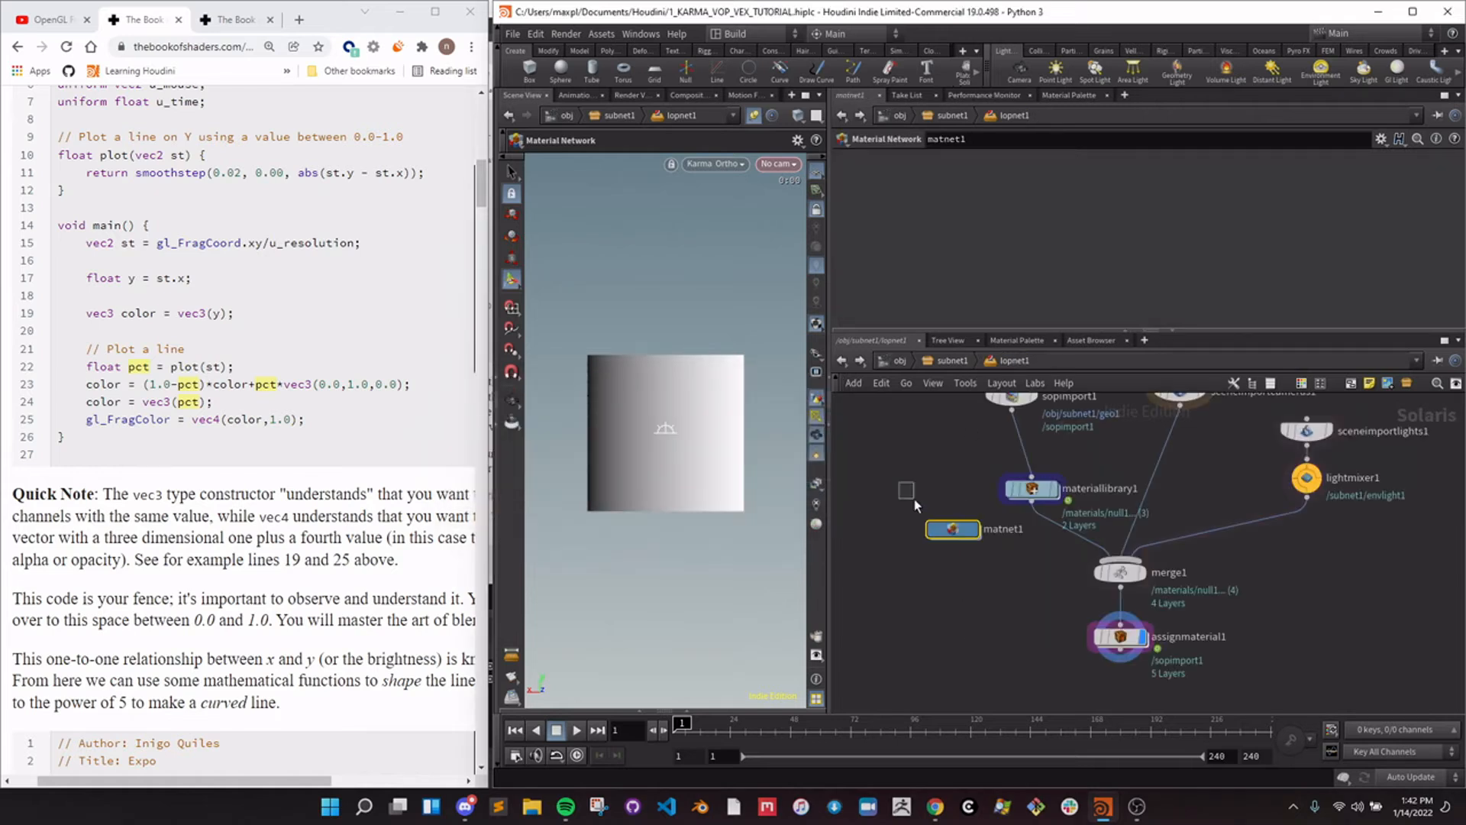
key(Delete)
Go back into materiallibrary1 and delete the uvcoords1 and null1 nodes.
double_click(1035, 489)
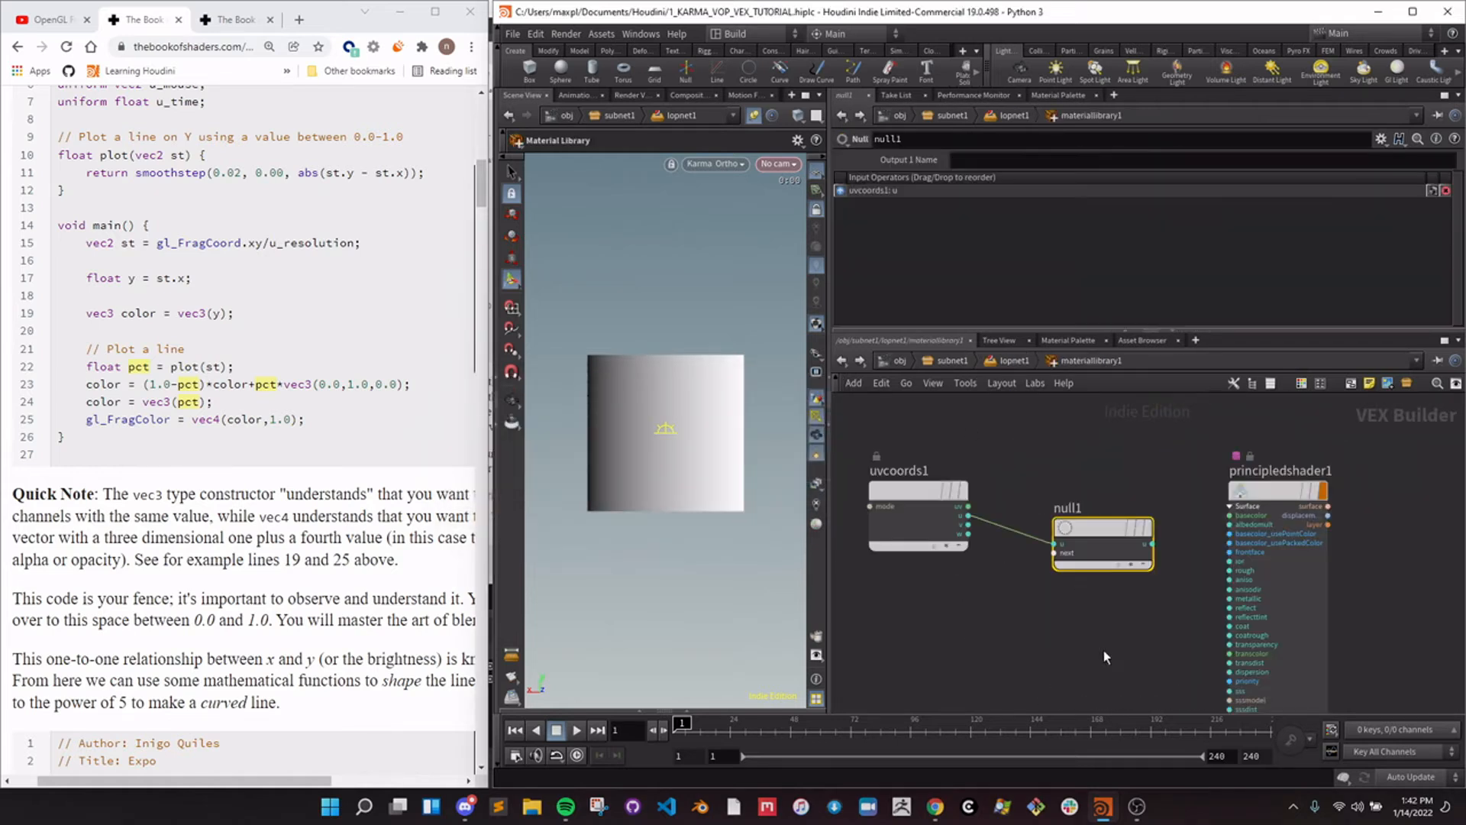
drag(910, 452, 1087, 612)
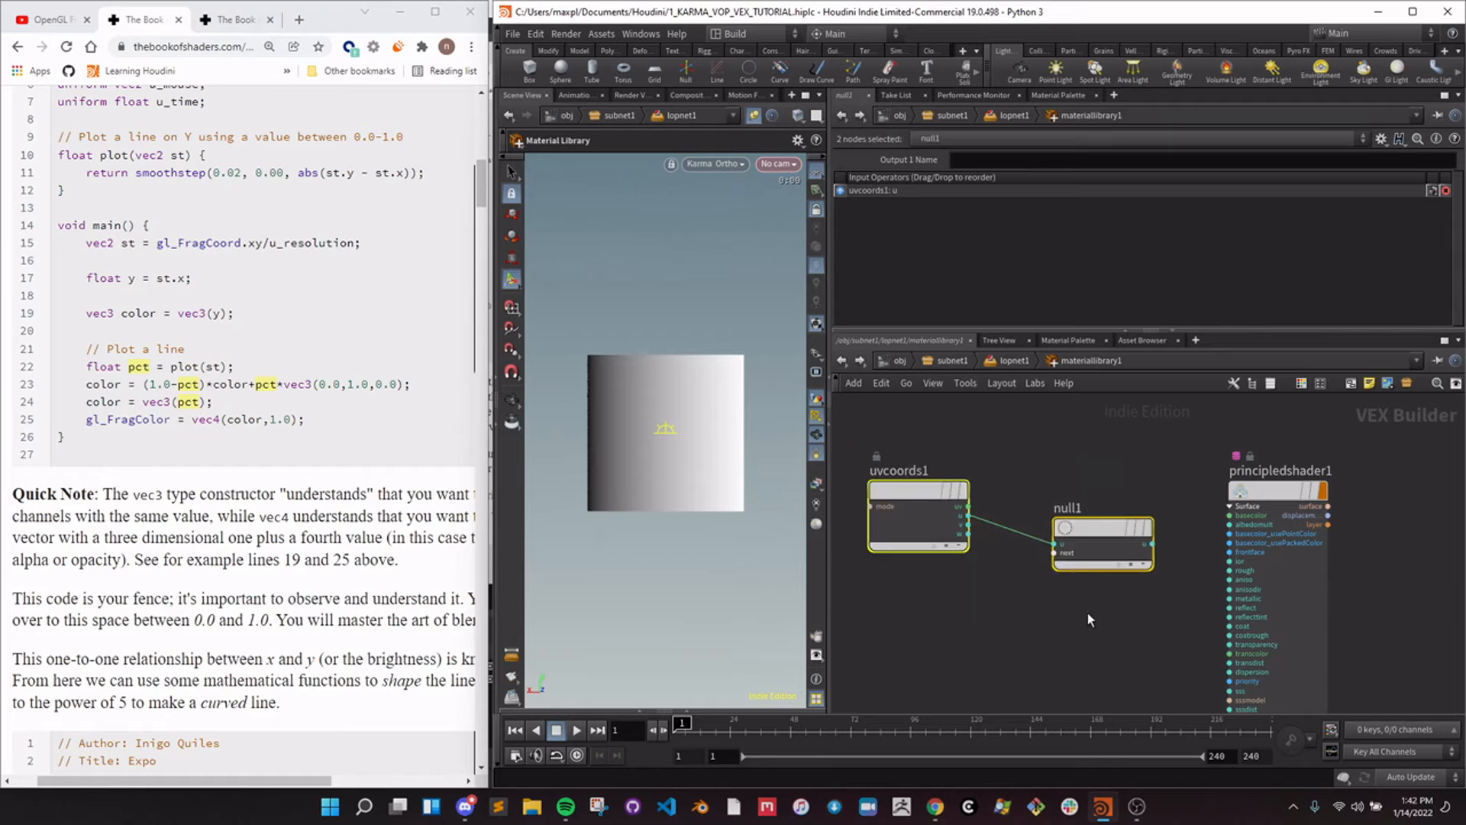
key(Delete)
Examine the line-plotting GLSL code in the browser, especially how st is computed from gl_FragCoord and u_resolution.
click(204, 338)
scroll(204, 339, up, 2)
drag(63, 202, 212, 521)
click(213, 523)
drag(203, 602, 43, 215)
click(57, 359)
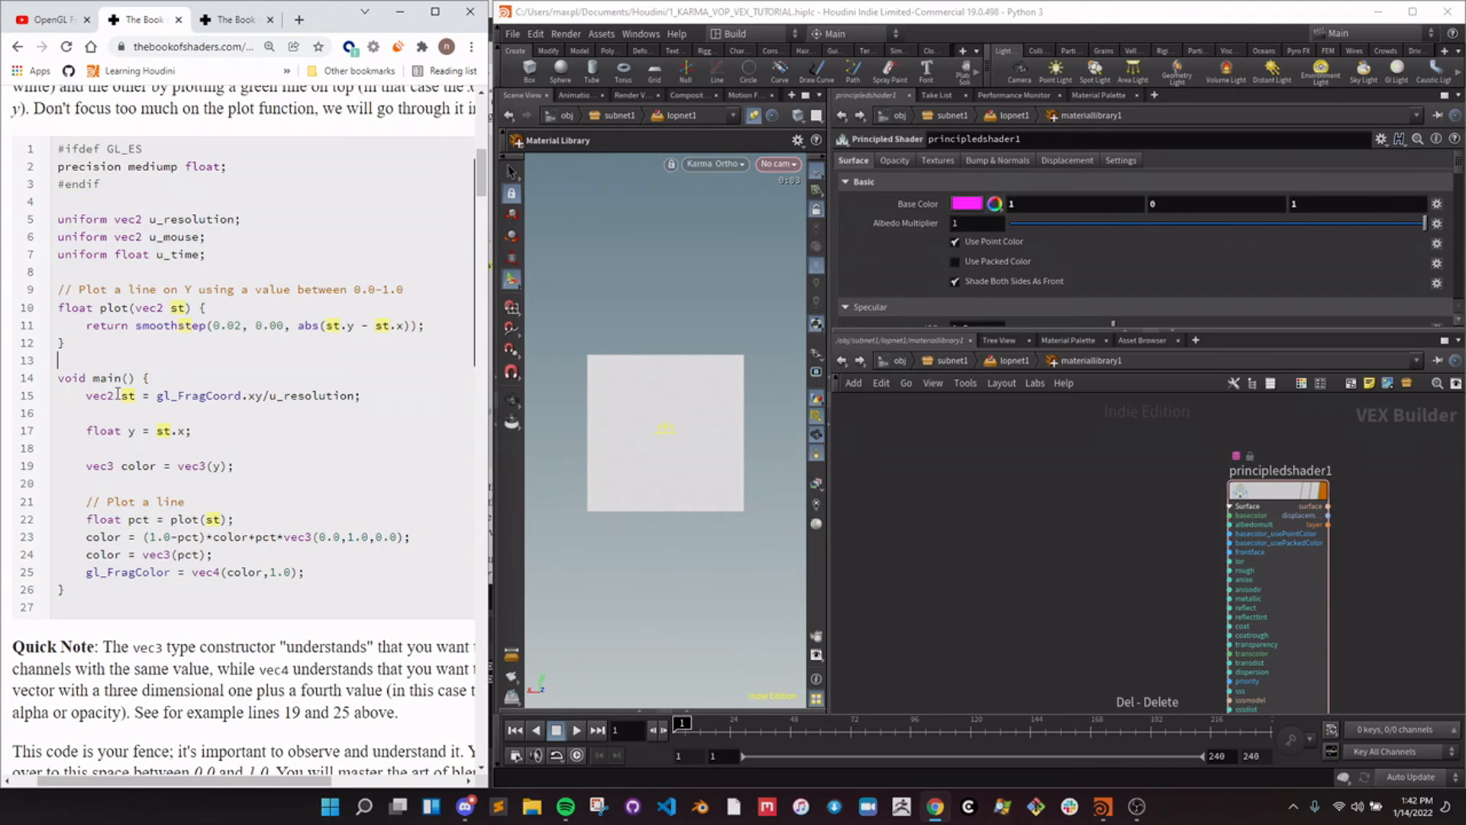
click(974, 484)
drag(86, 395, 318, 396)
click(317, 396)
Add a UV Coords node to the left of principledshader1 in the material library.
right_click(904, 491)
text(uvco)
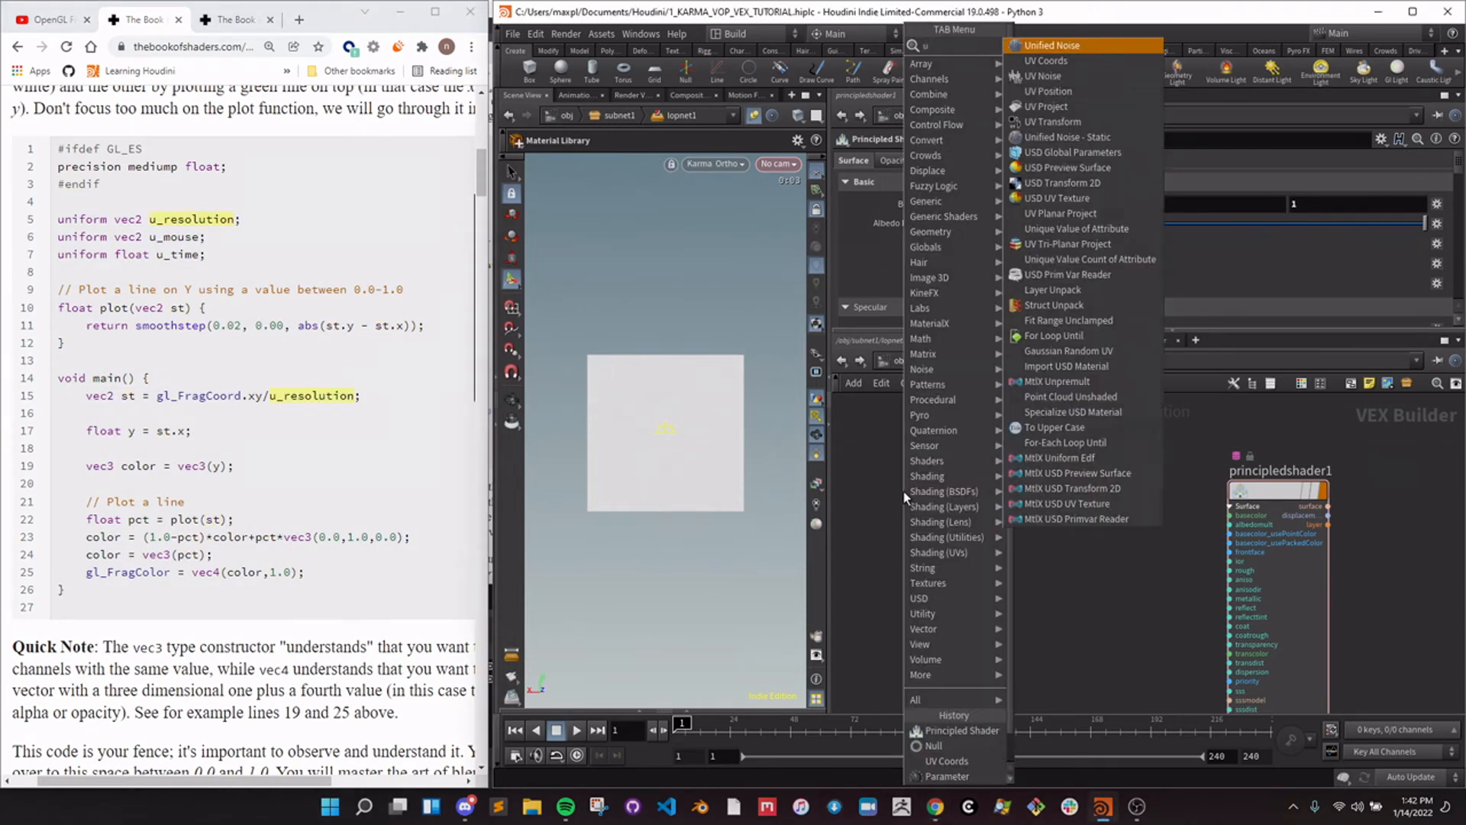
key(Return)
click(904, 491)
drag(903, 494, 933, 495)
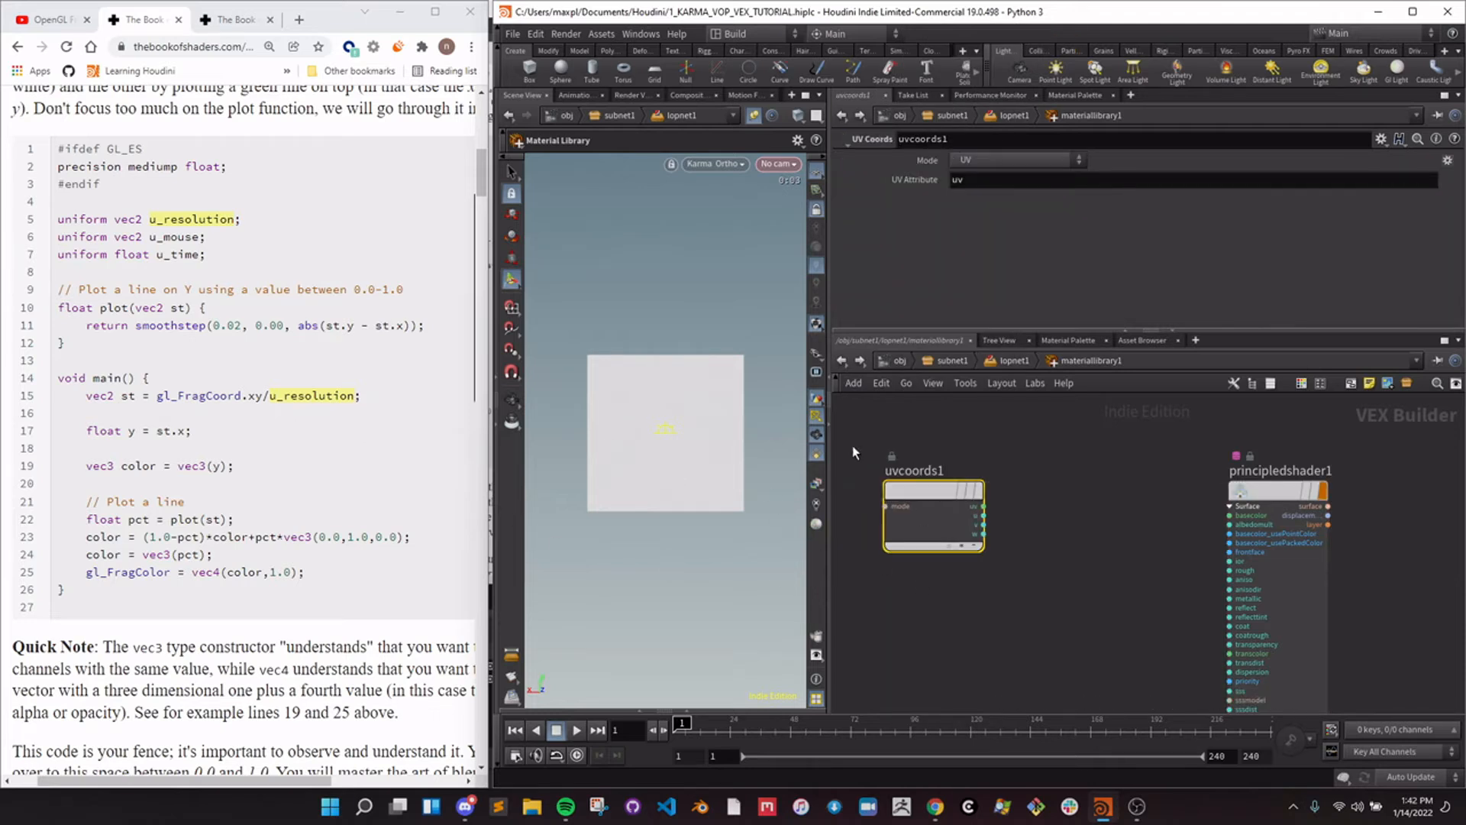
drag(917, 496, 922, 496)
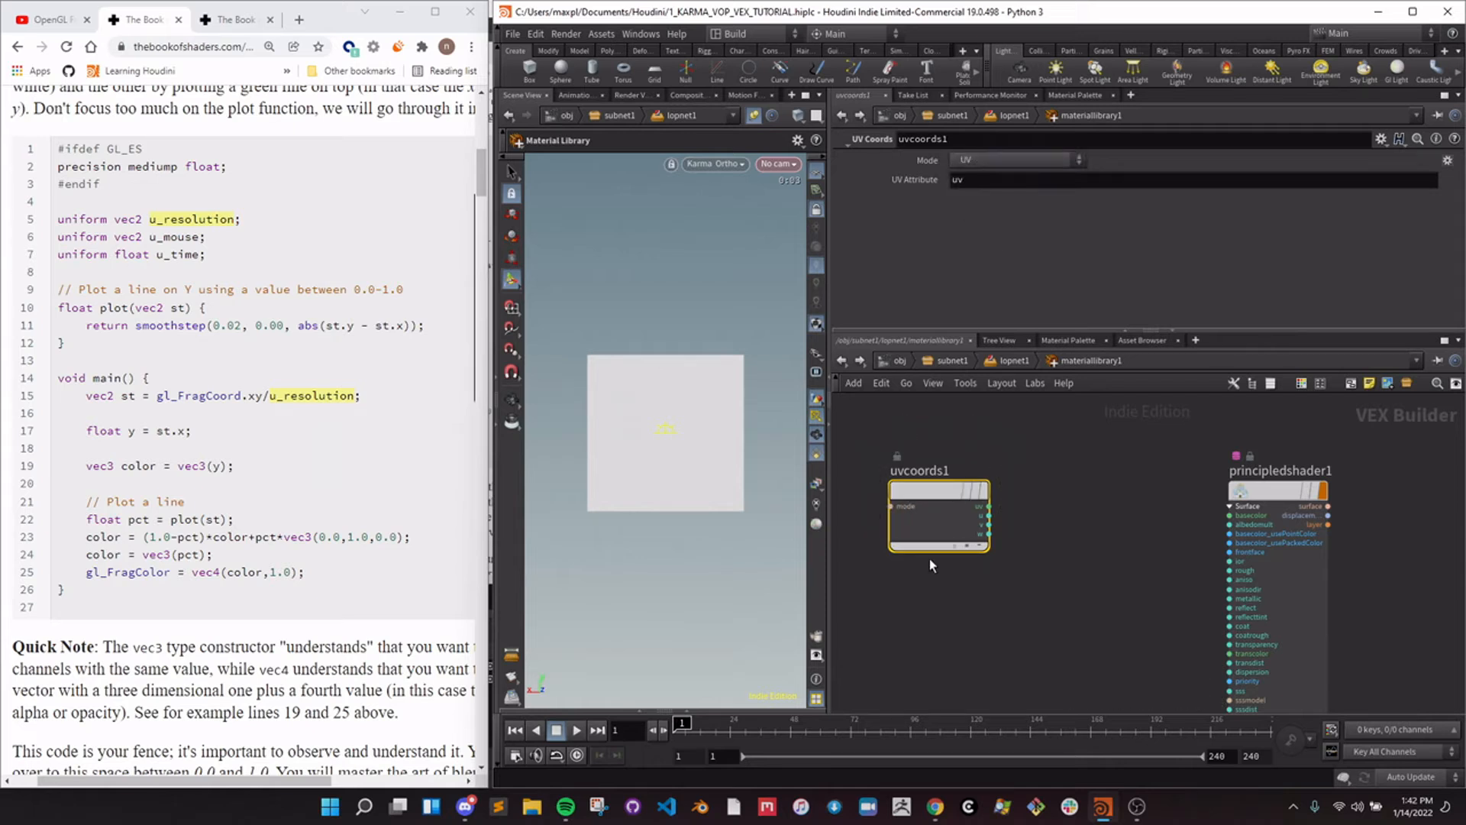
Add a Ramp Parameter node between uvcoords1 and principledshader1.
click(186, 469)
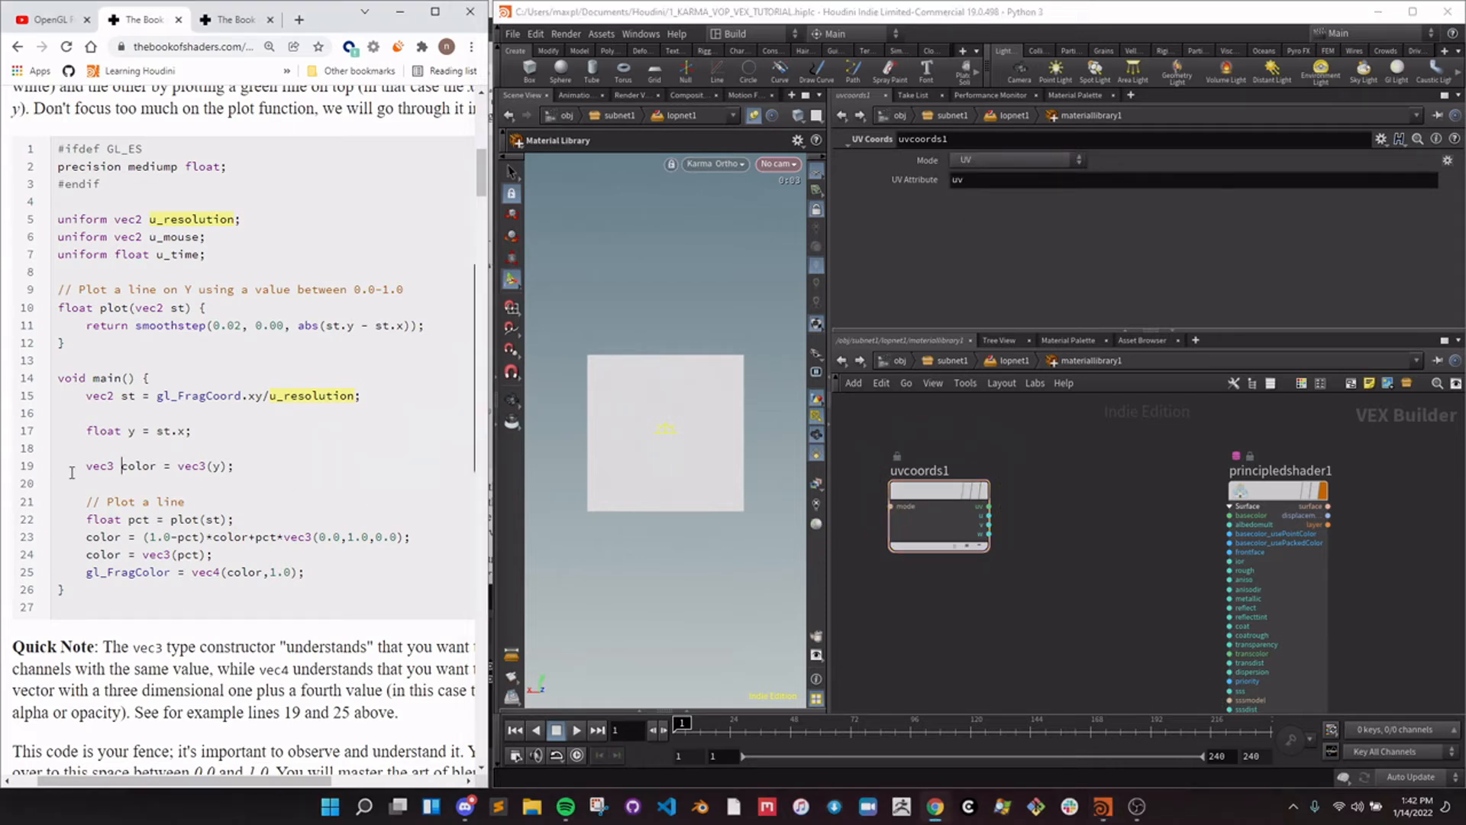
drag(924, 474, 892, 457)
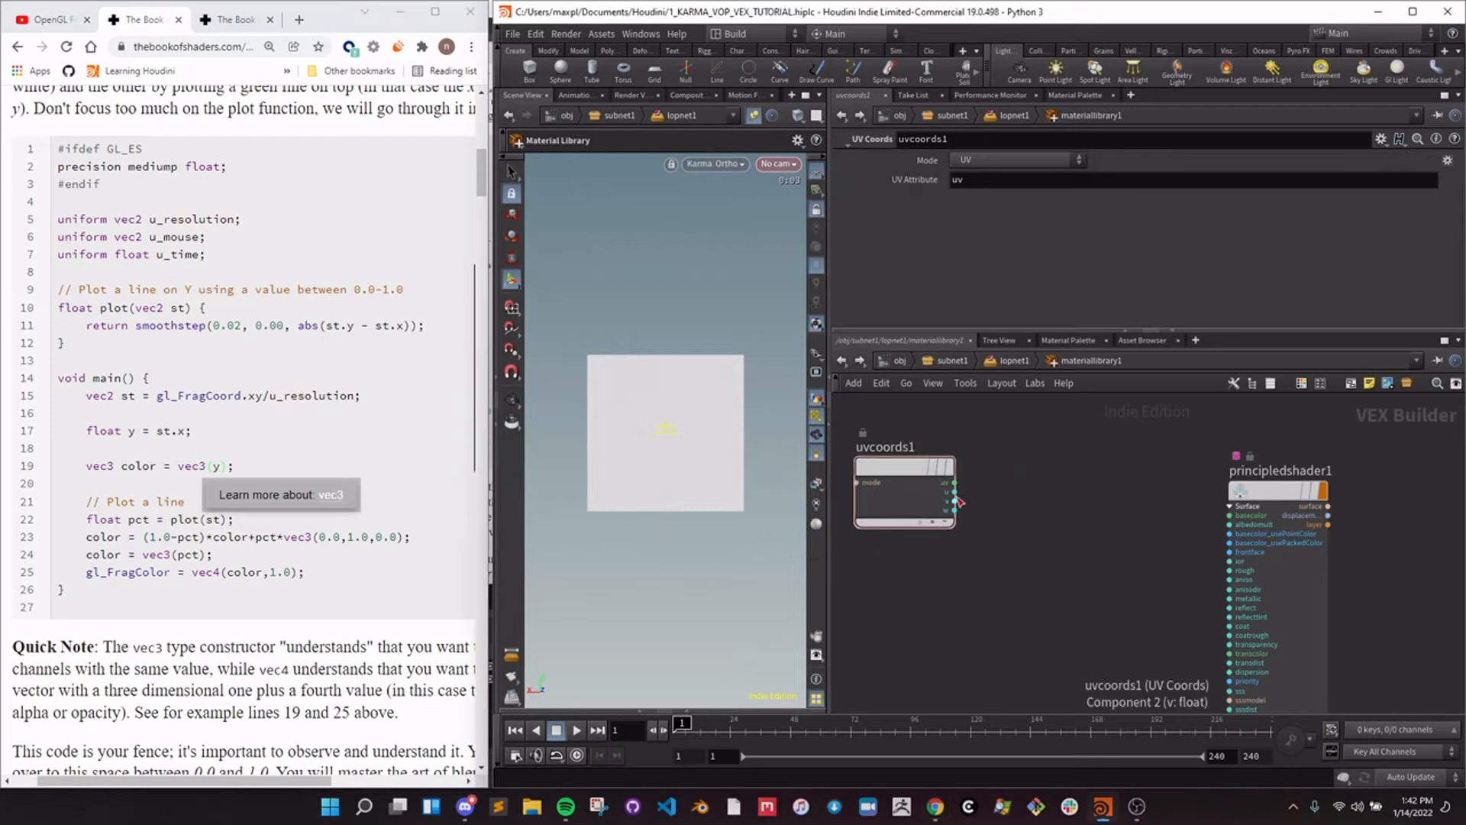
key(Tab)
text(ramp)
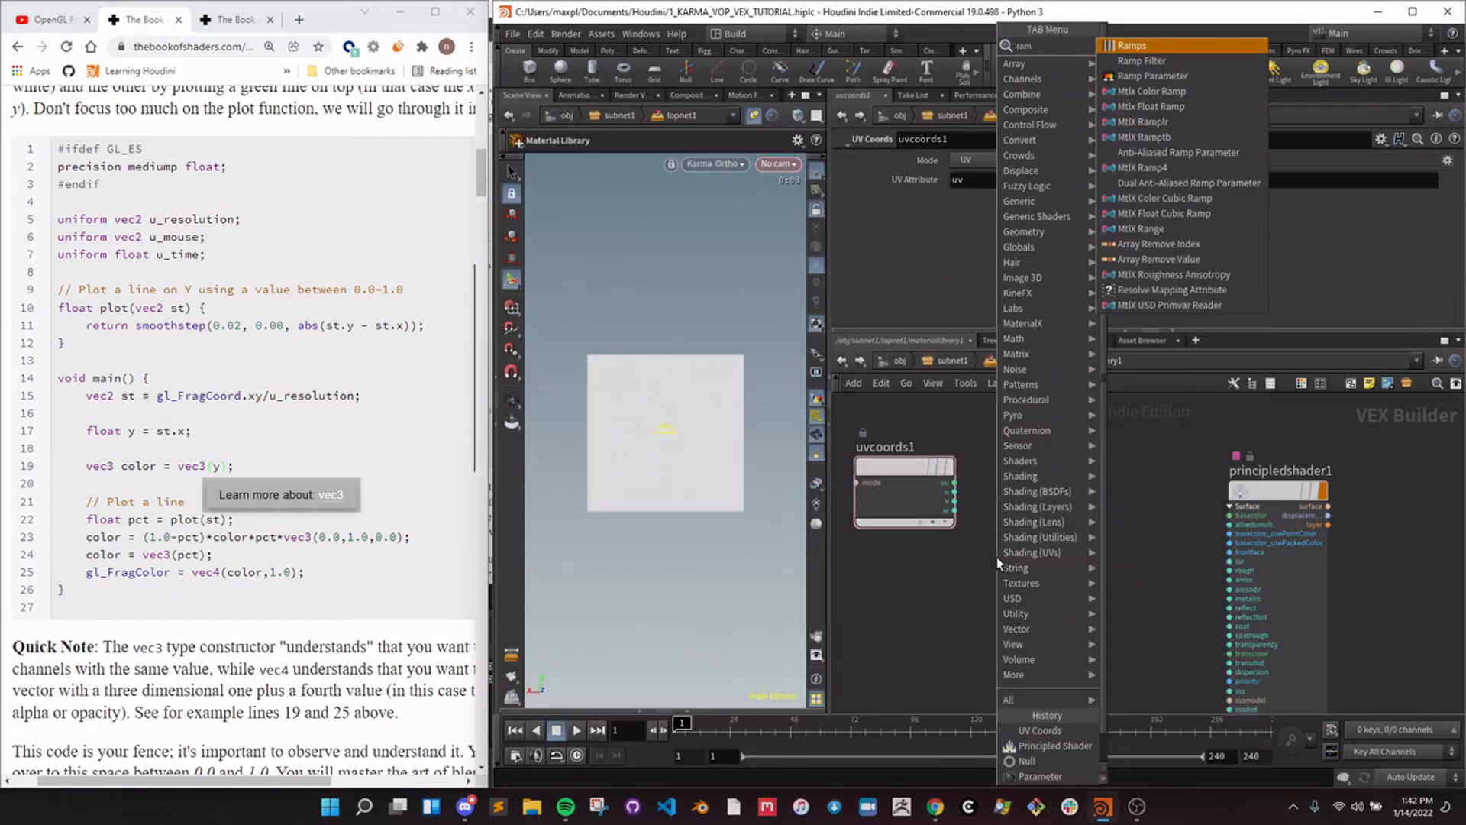
key(Return)
click(997, 560)
drag(996, 561, 1066, 556)
Connect uvcoords1's u output to the ramp's input and the ramp output to principledshader1's basecolor, then lay out the nodes.
drag(955, 492, 1018, 566)
drag(1115, 568, 1228, 515)
key(l)
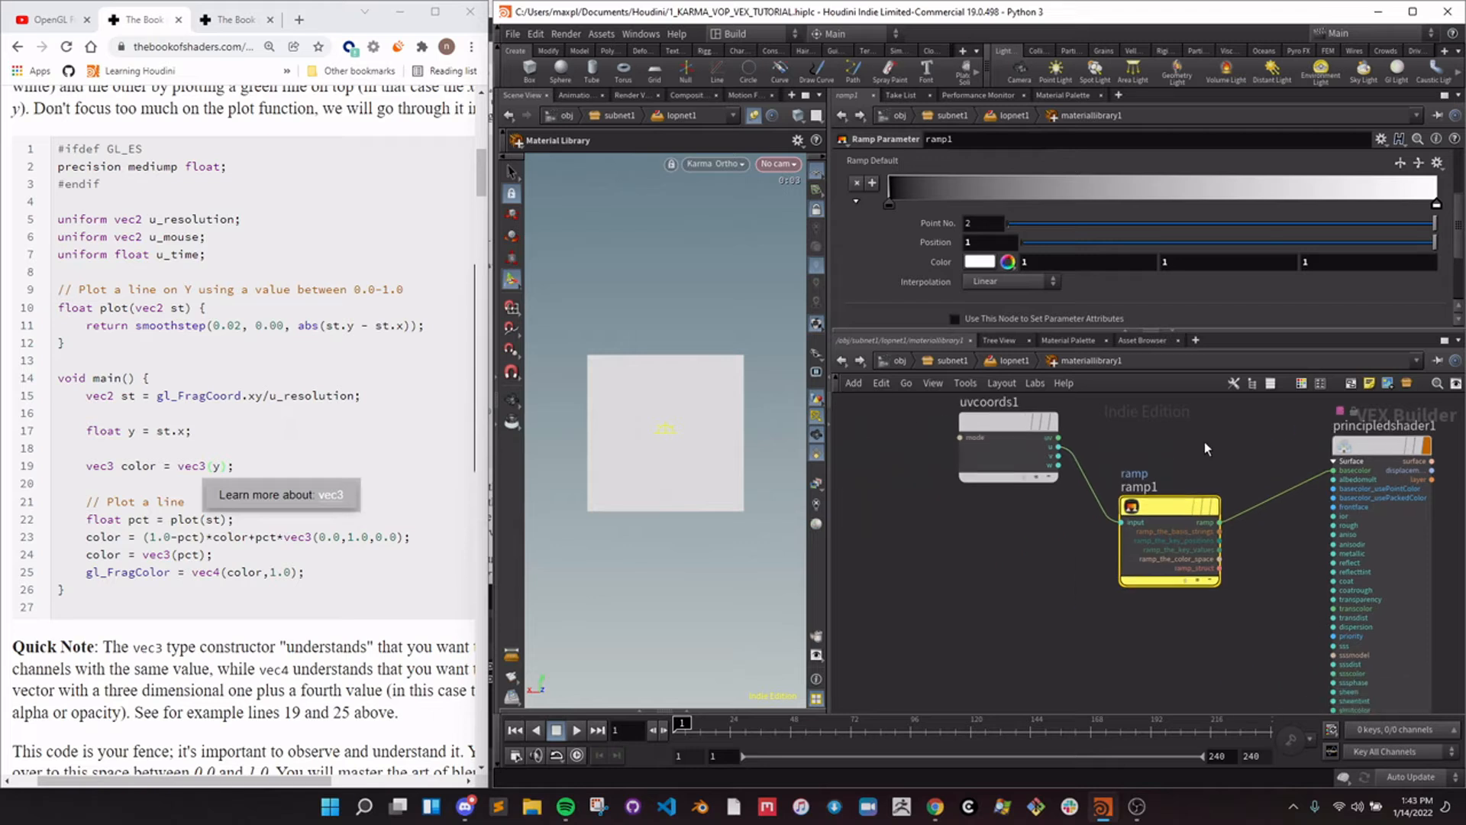
Assign principledshader1 to the square in the viewport to preview the ramp driven by u.
drag(1313, 500, 676, 441)
click(716, 480)
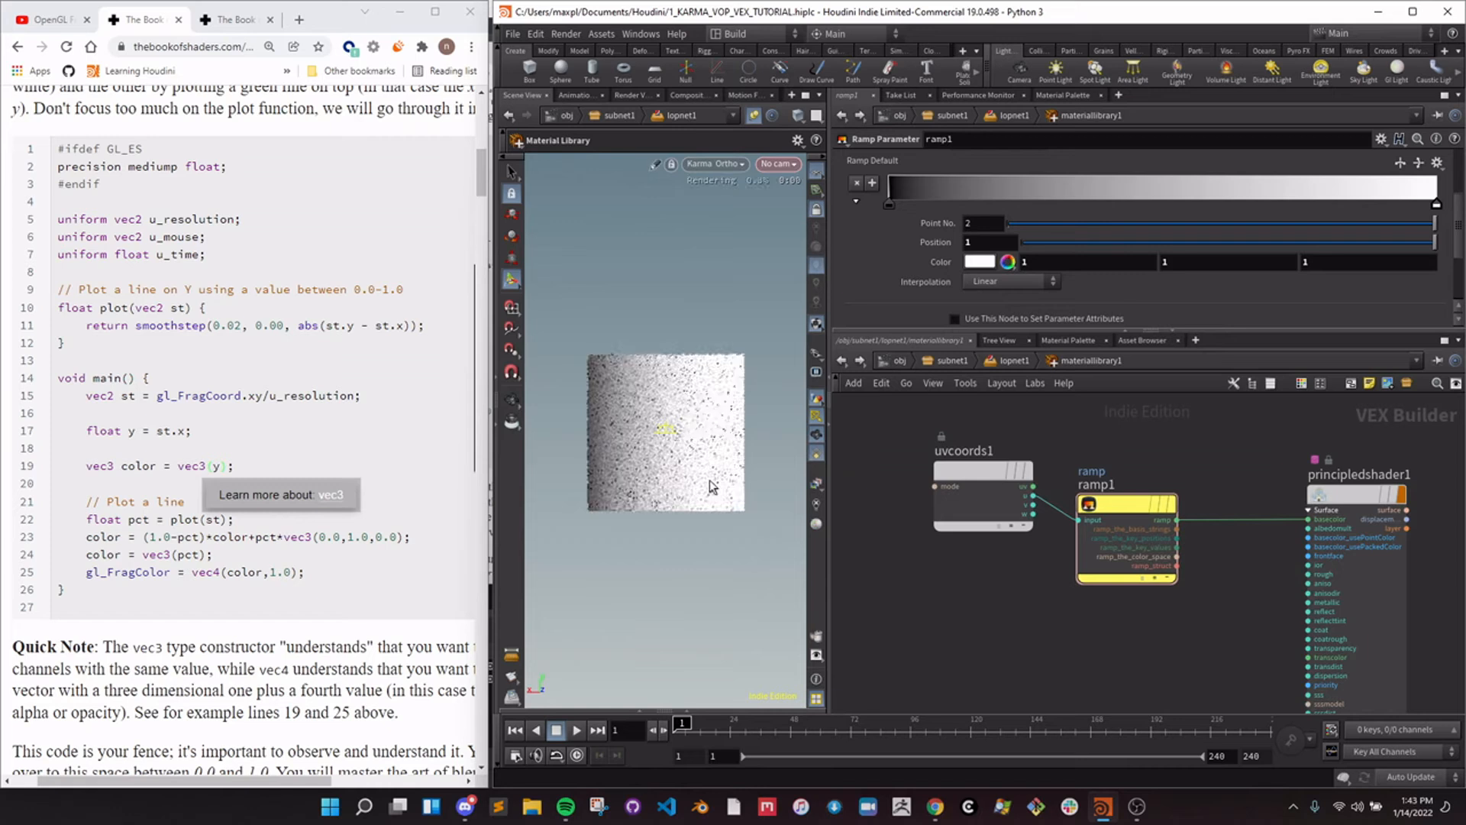
middle_drag(1124, 501, 1051, 502)
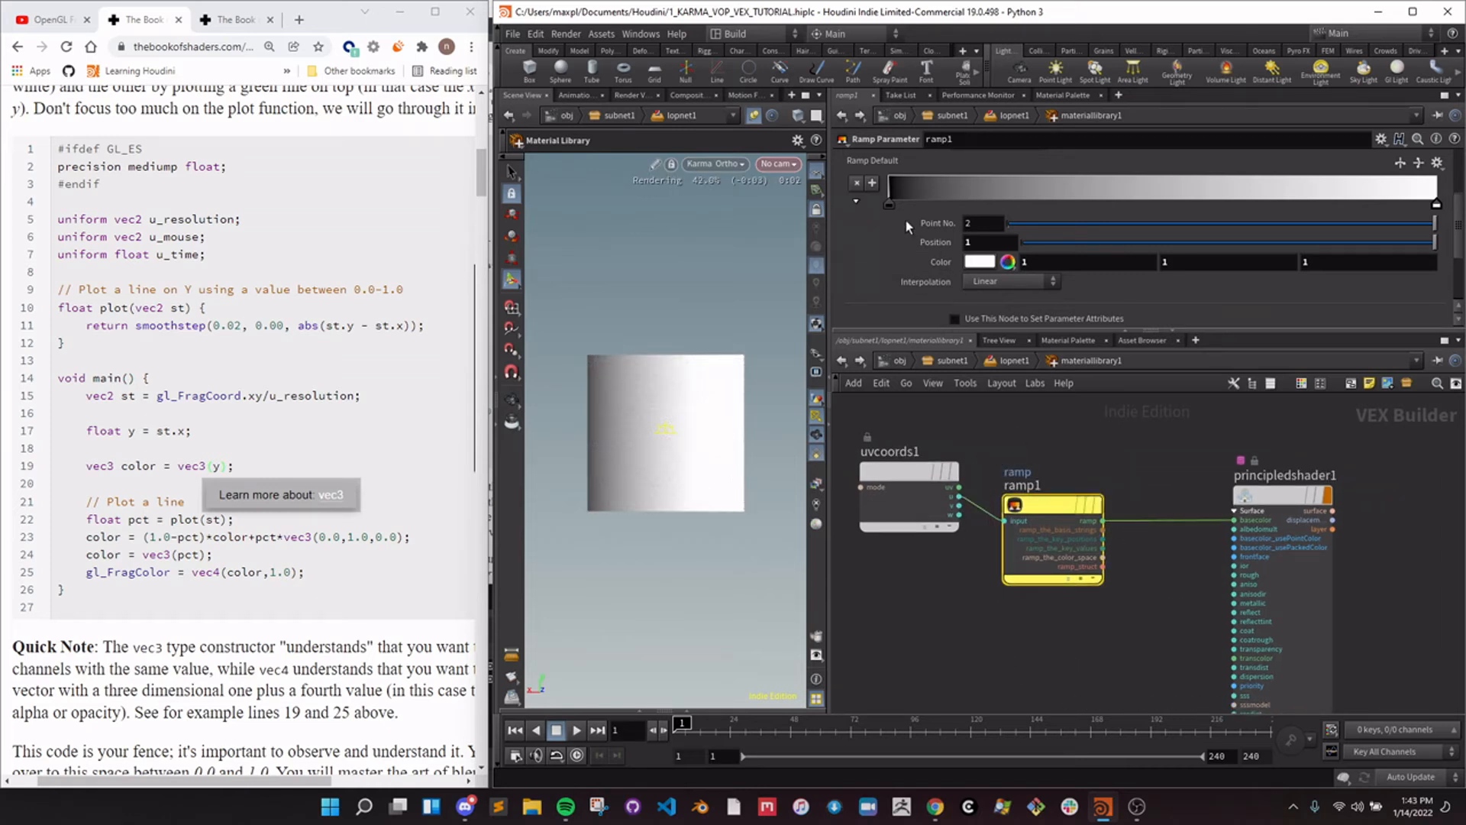
click(856, 201)
scroll(860, 206, up, 1)
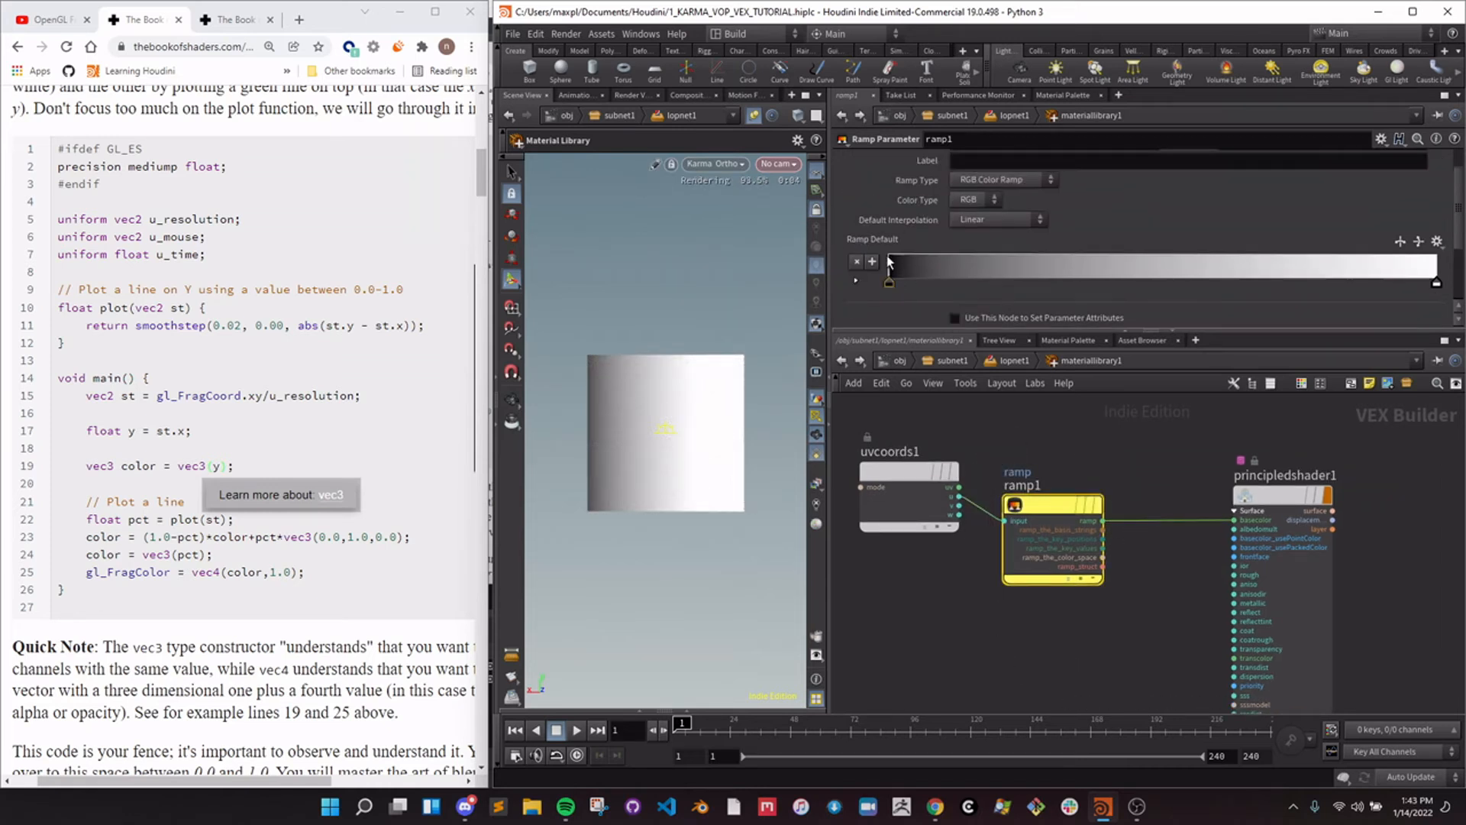
click(888, 285)
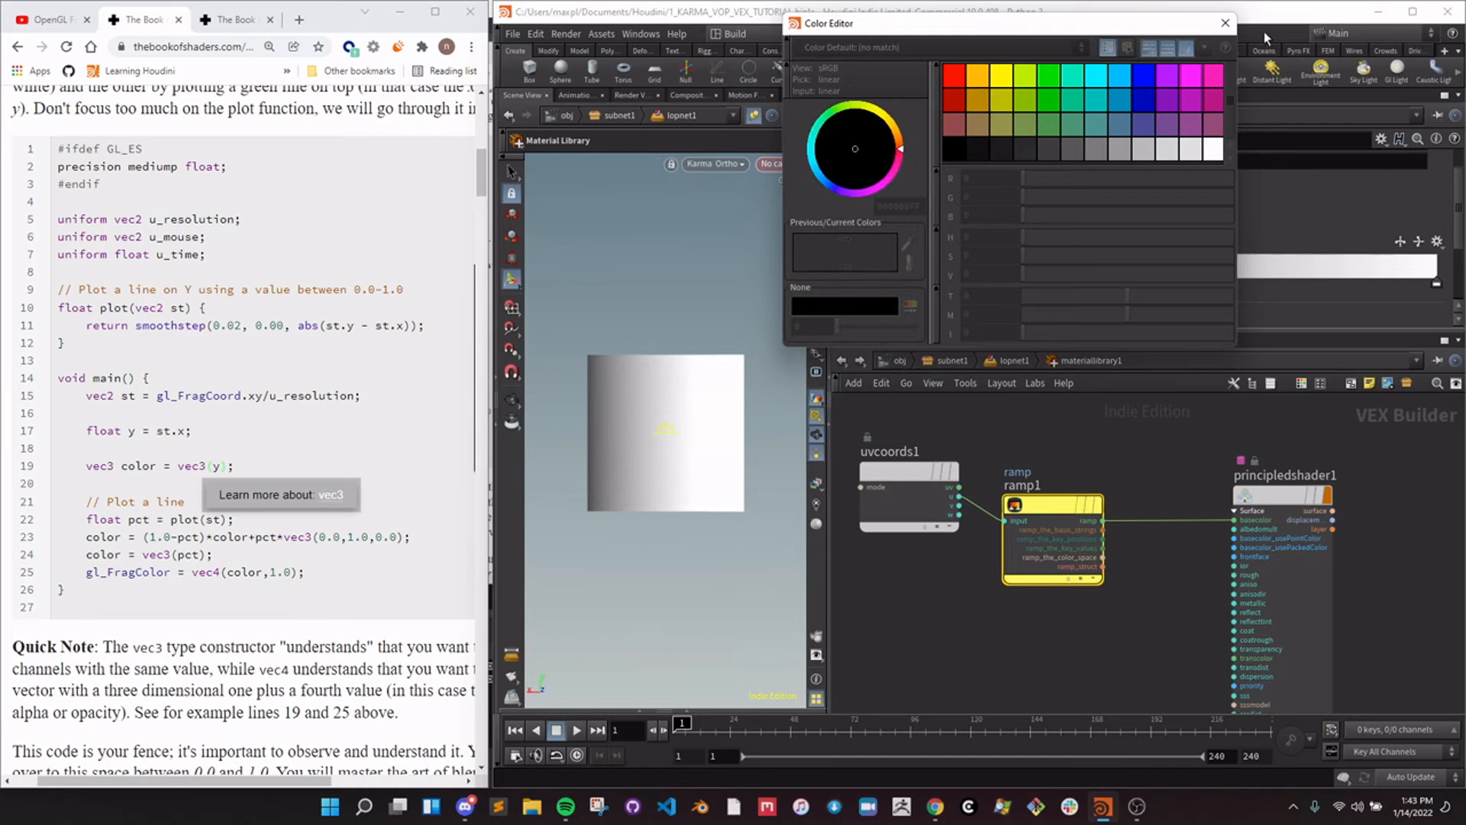
click(1226, 23)
click(1437, 283)
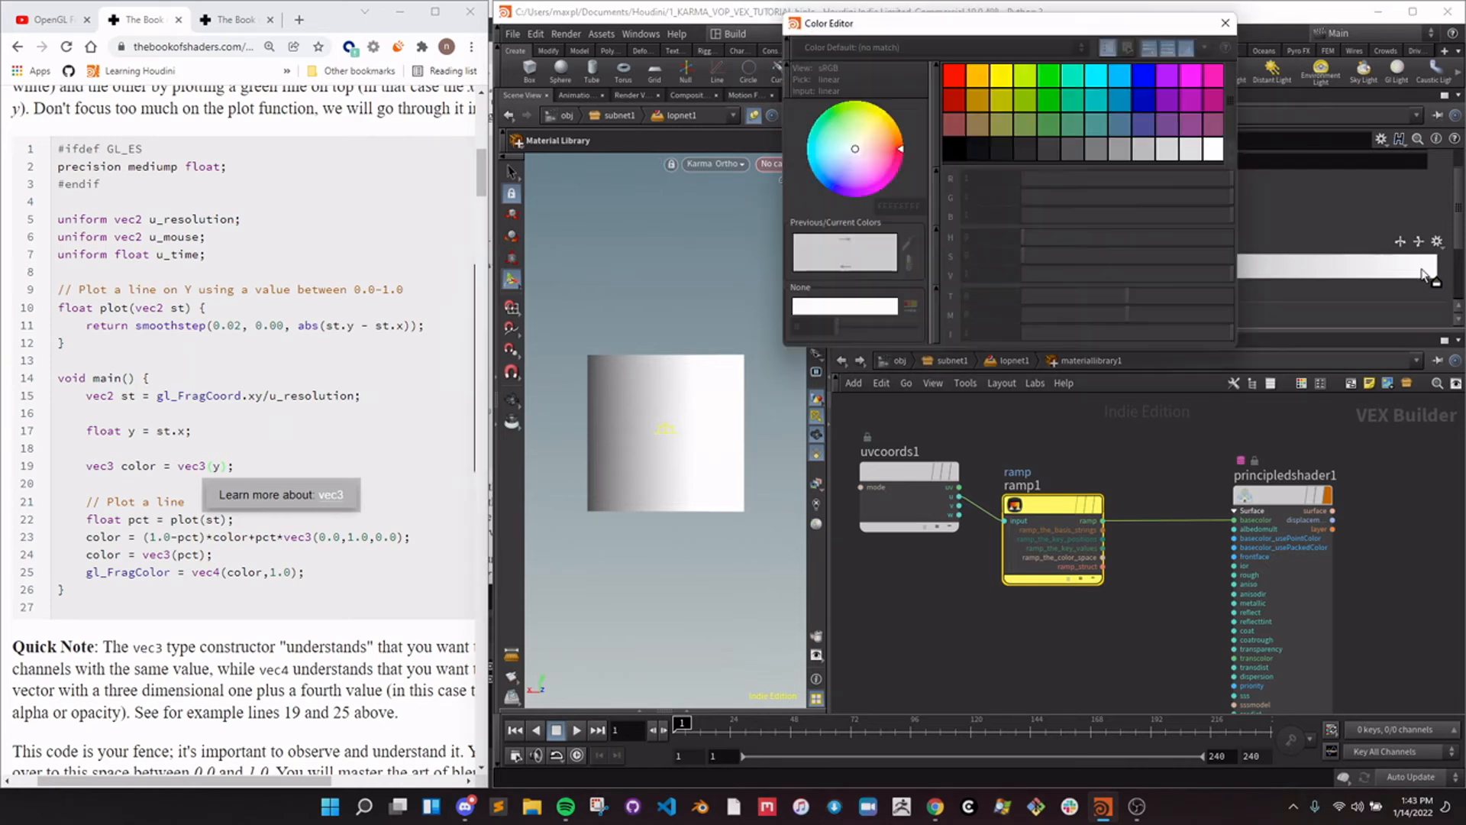
click(1225, 23)
click(855, 283)
scroll(944, 263, down, 2)
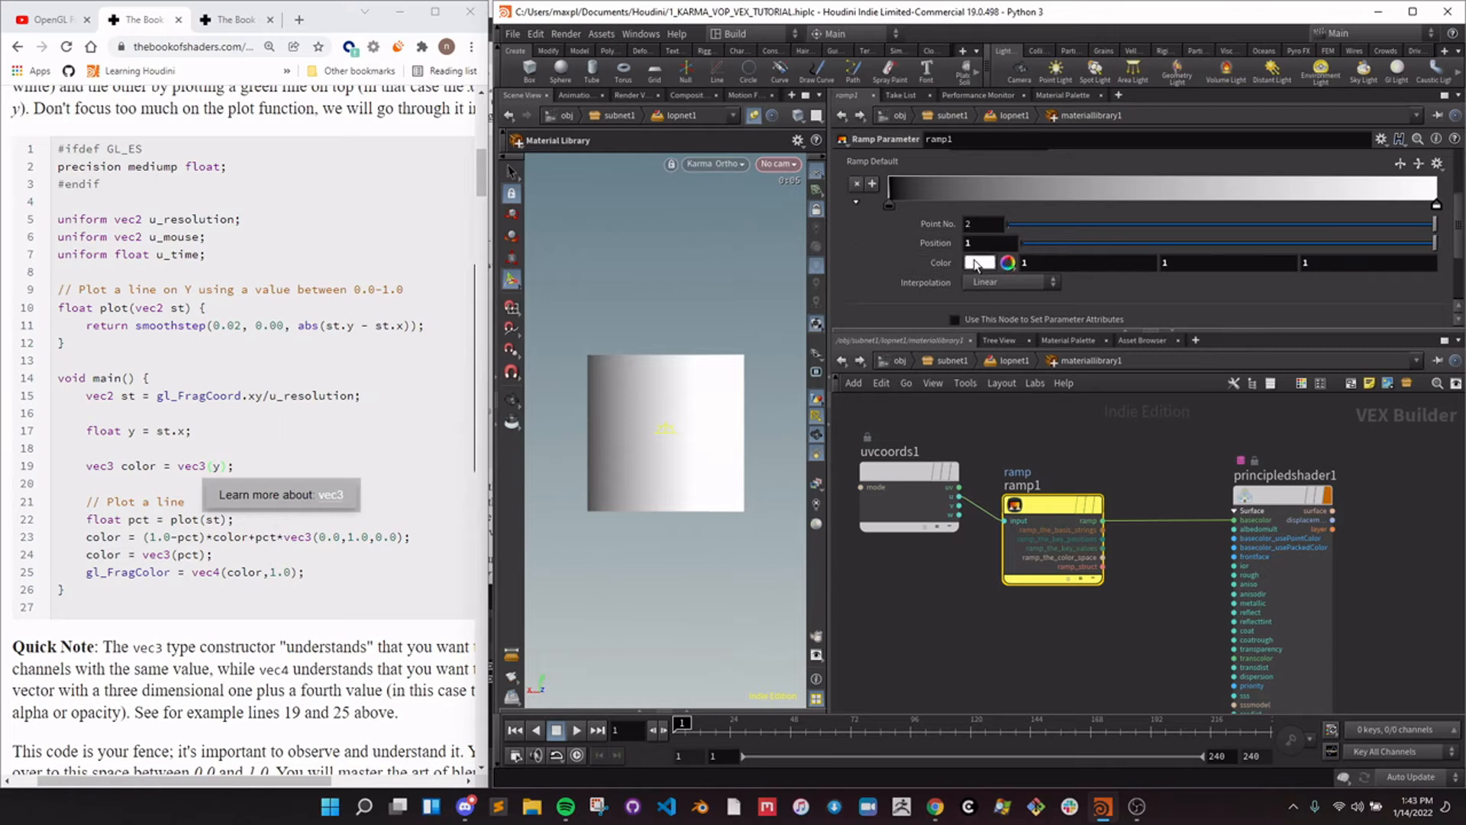
Set the color of ramp1's end point to lime green (0.5, 1, 0).
click(980, 262)
click(1027, 75)
click(1226, 23)
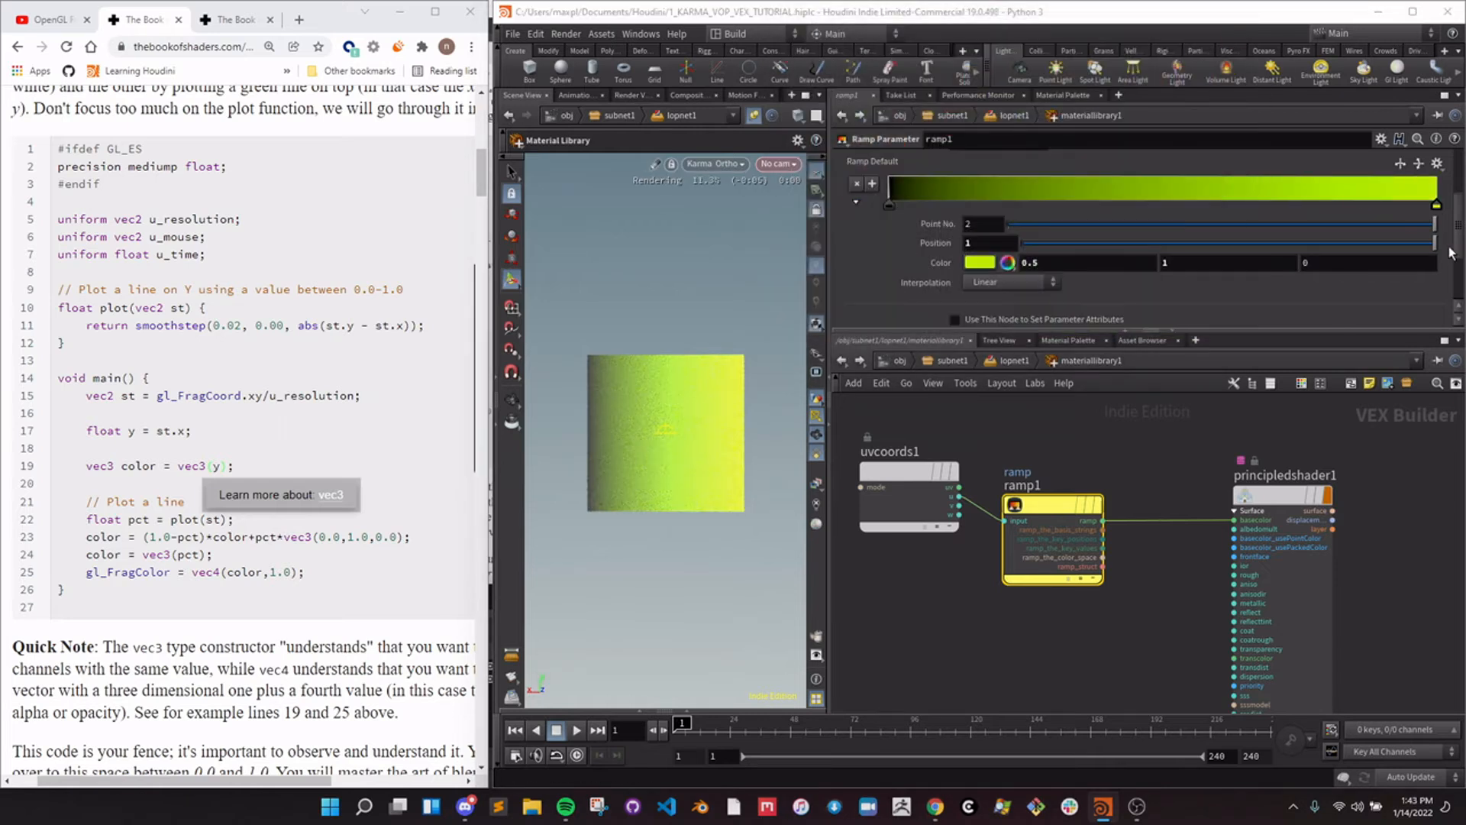
Set ramp1's end point to hot pink and its start point to lime green (0.5, 1, 0).
click(980, 262)
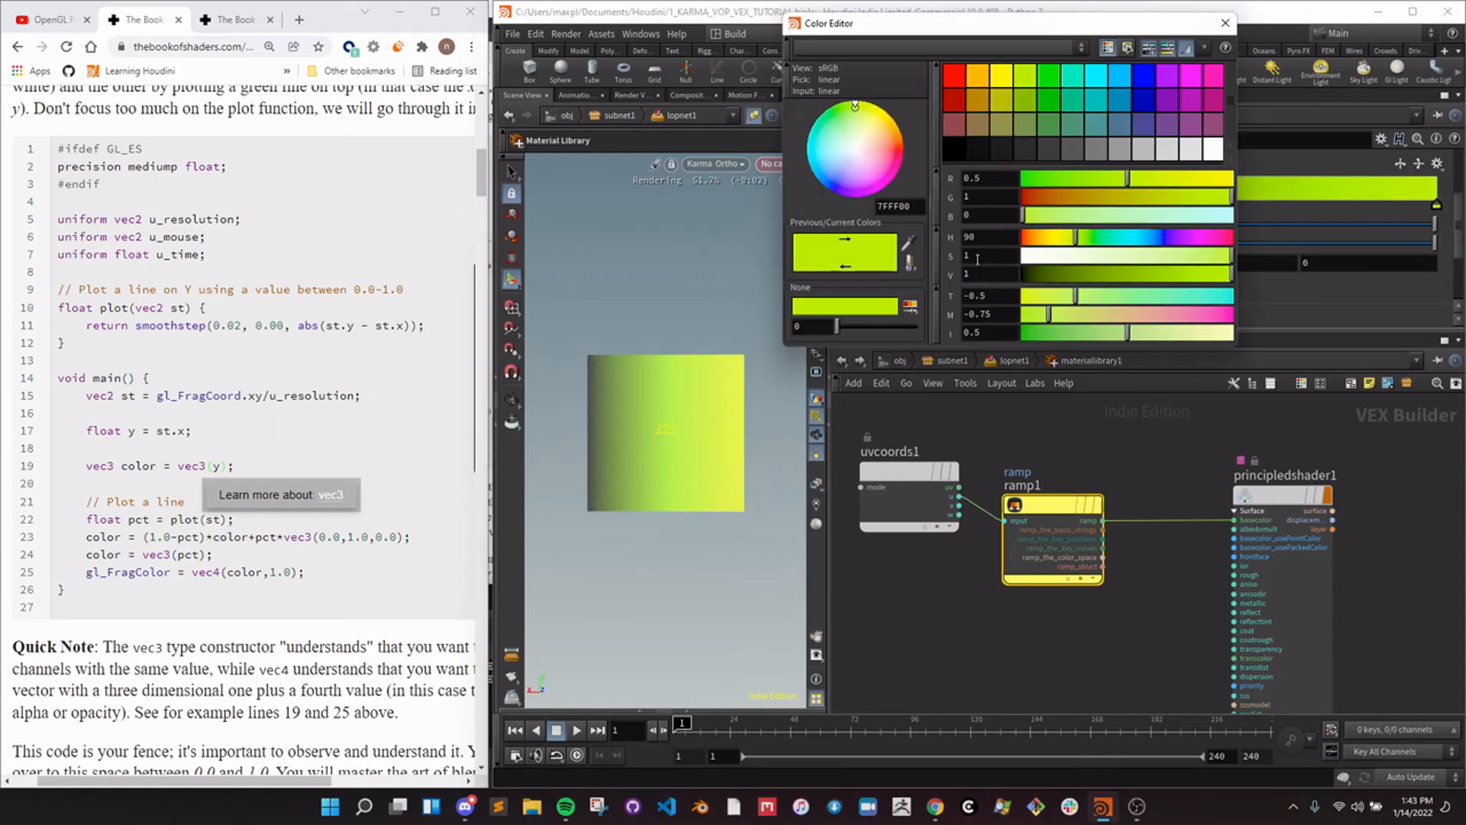
click(1212, 81)
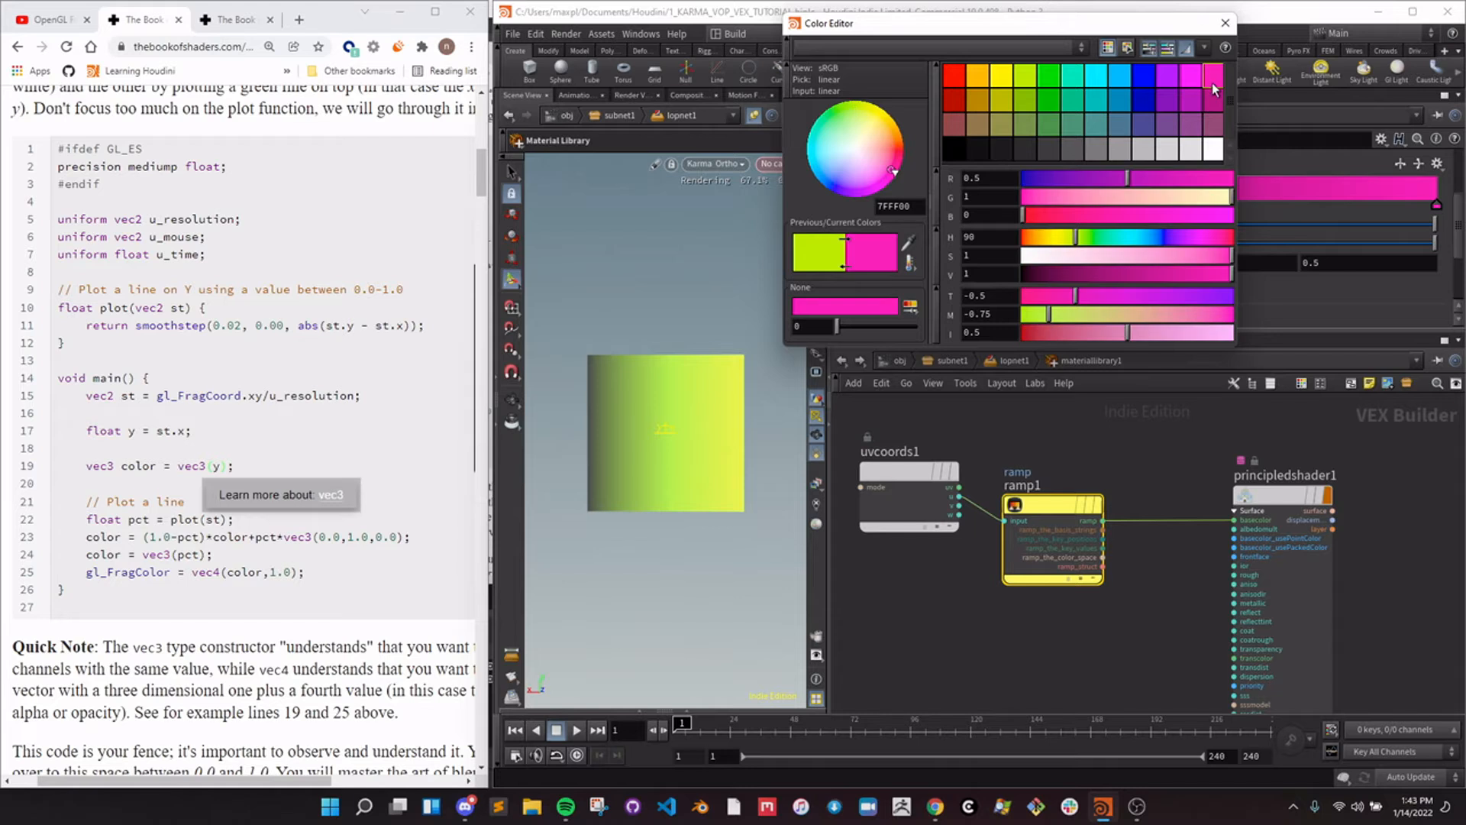
click(1225, 24)
click(888, 202)
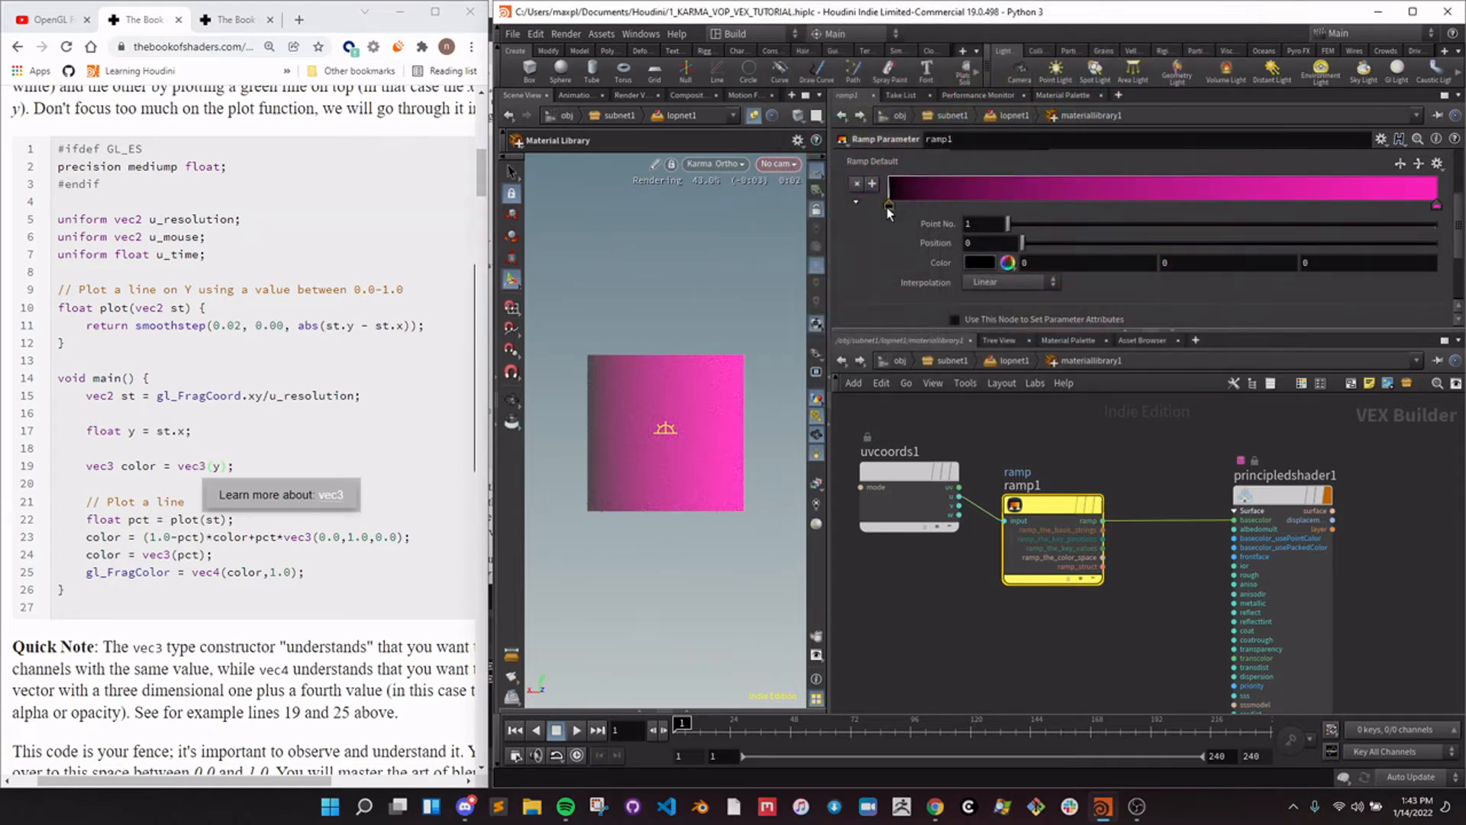
click(980, 262)
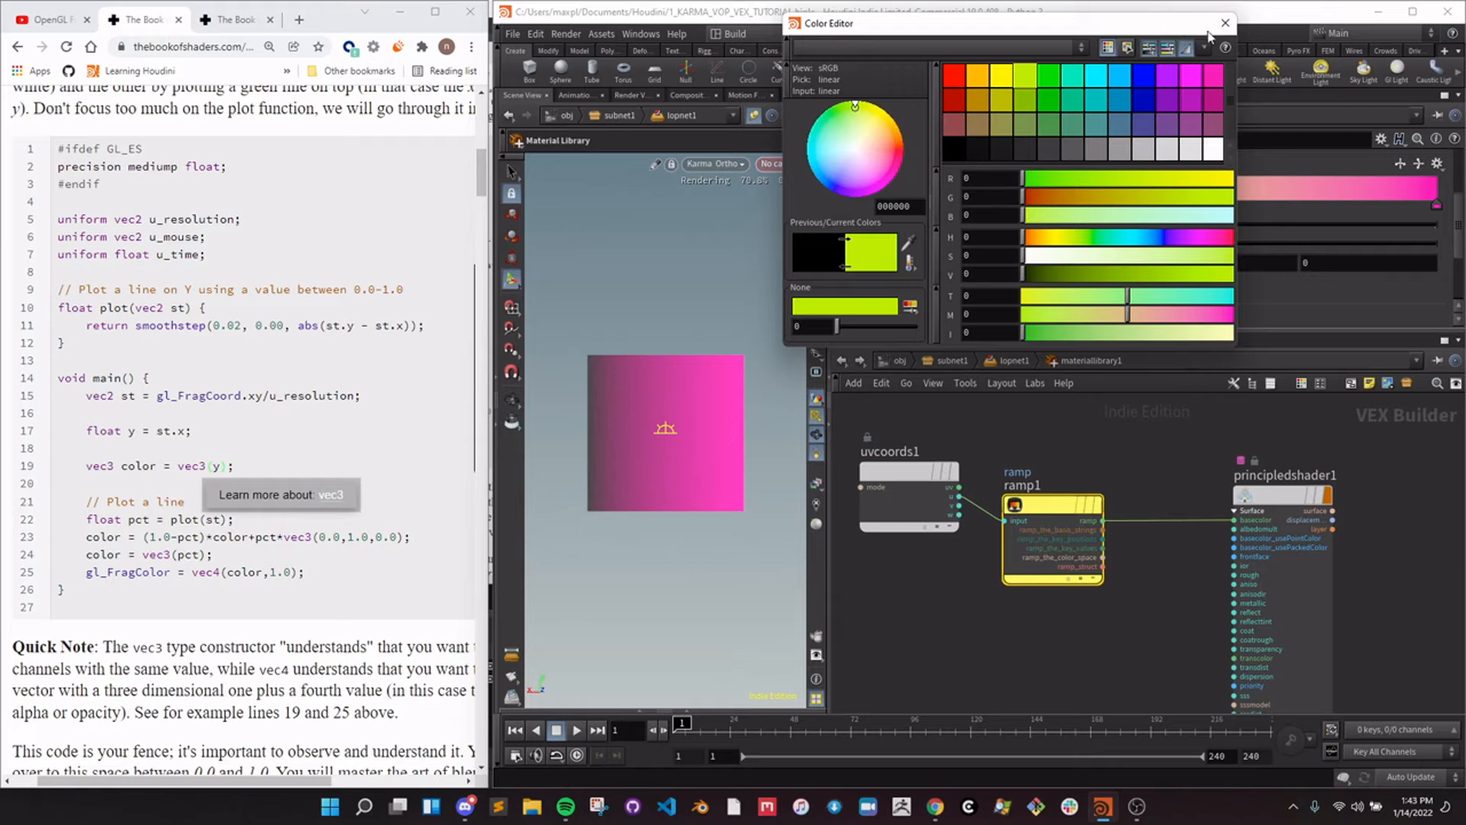
click(1225, 24)
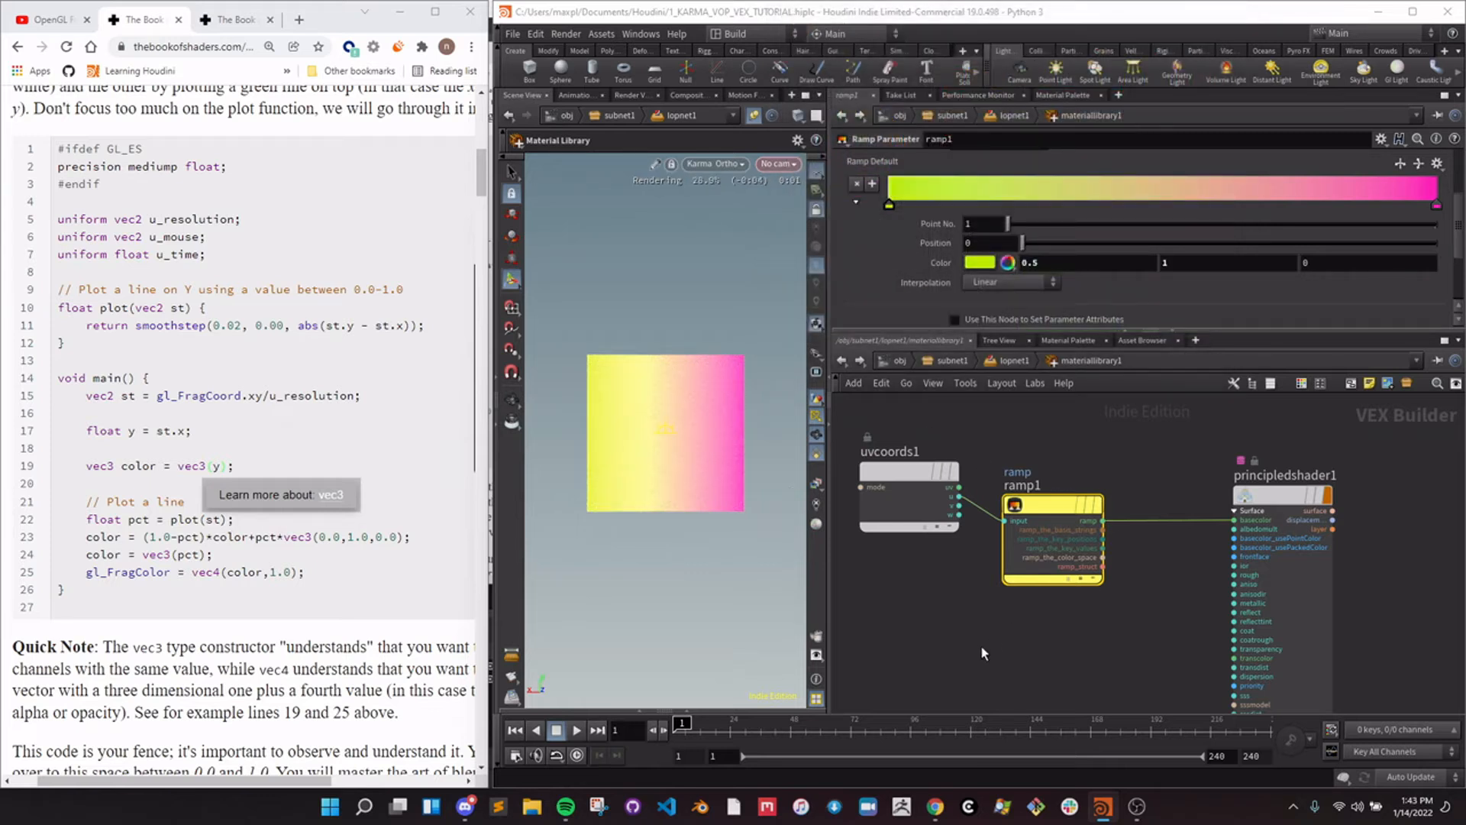
Examine the plot function in the GLSL code, especially the st.y - st.x term inside abs.
click(261, 467)
drag(261, 468, 115, 396)
click(121, 418)
scroll(192, 496, down, 4)
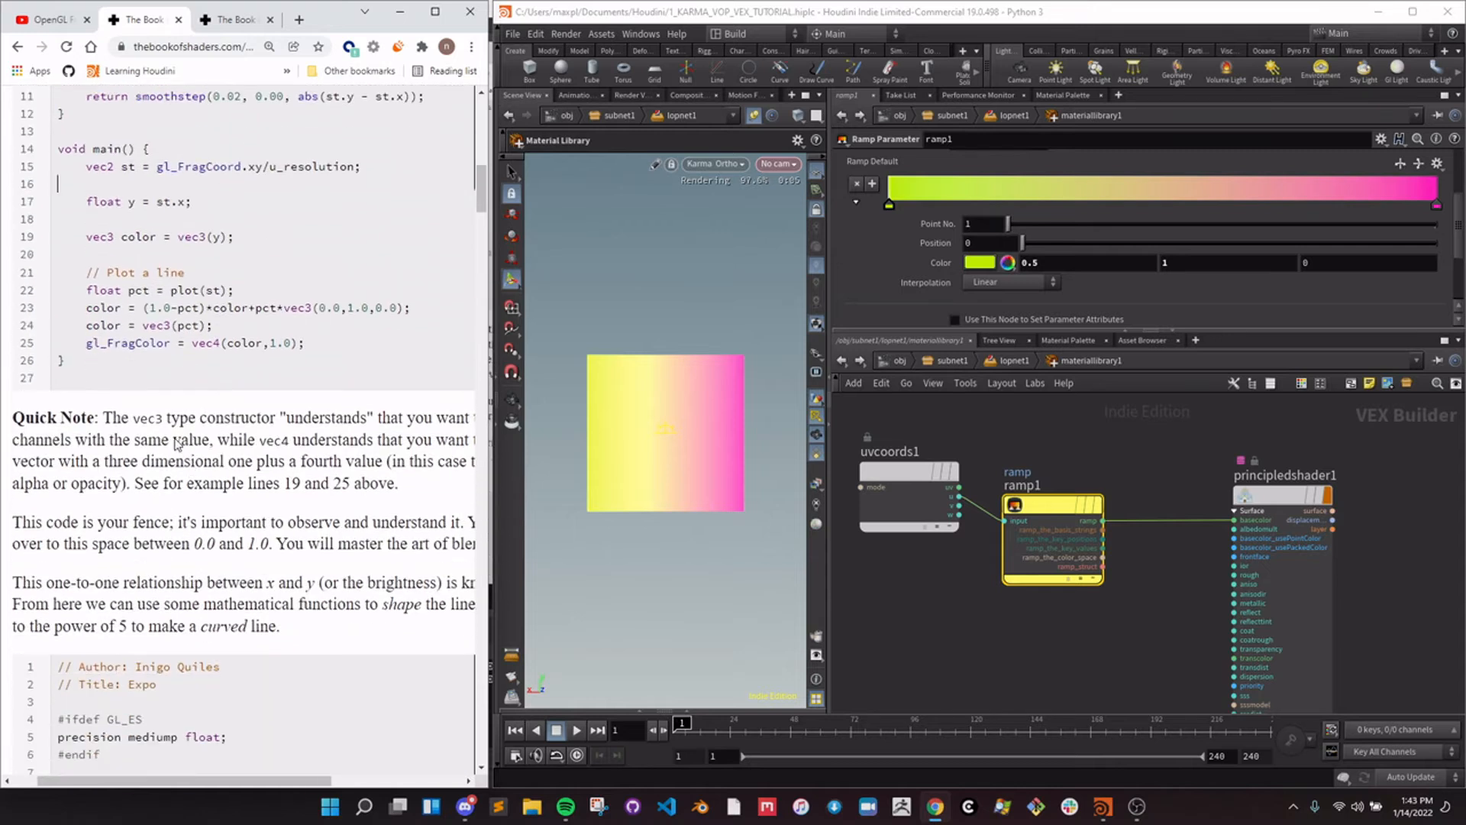
scroll(138, 255, up, 3)
click(367, 250)
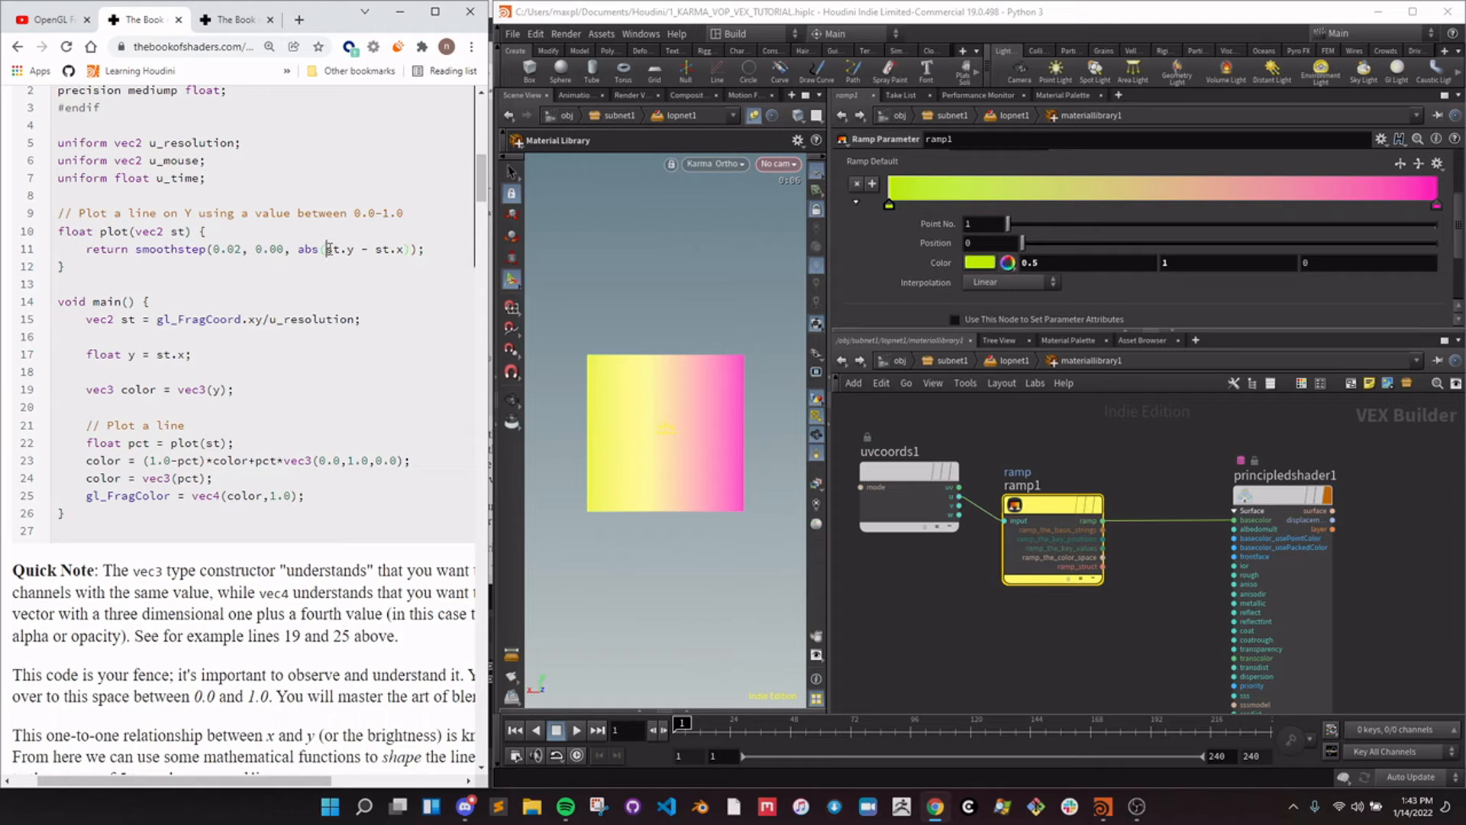
drag(327, 249, 407, 253)
click(407, 253)
Add a Subtract node that subtracts uvcoords1's u from its v, and assign it to the square in the viewport.
click(983, 654)
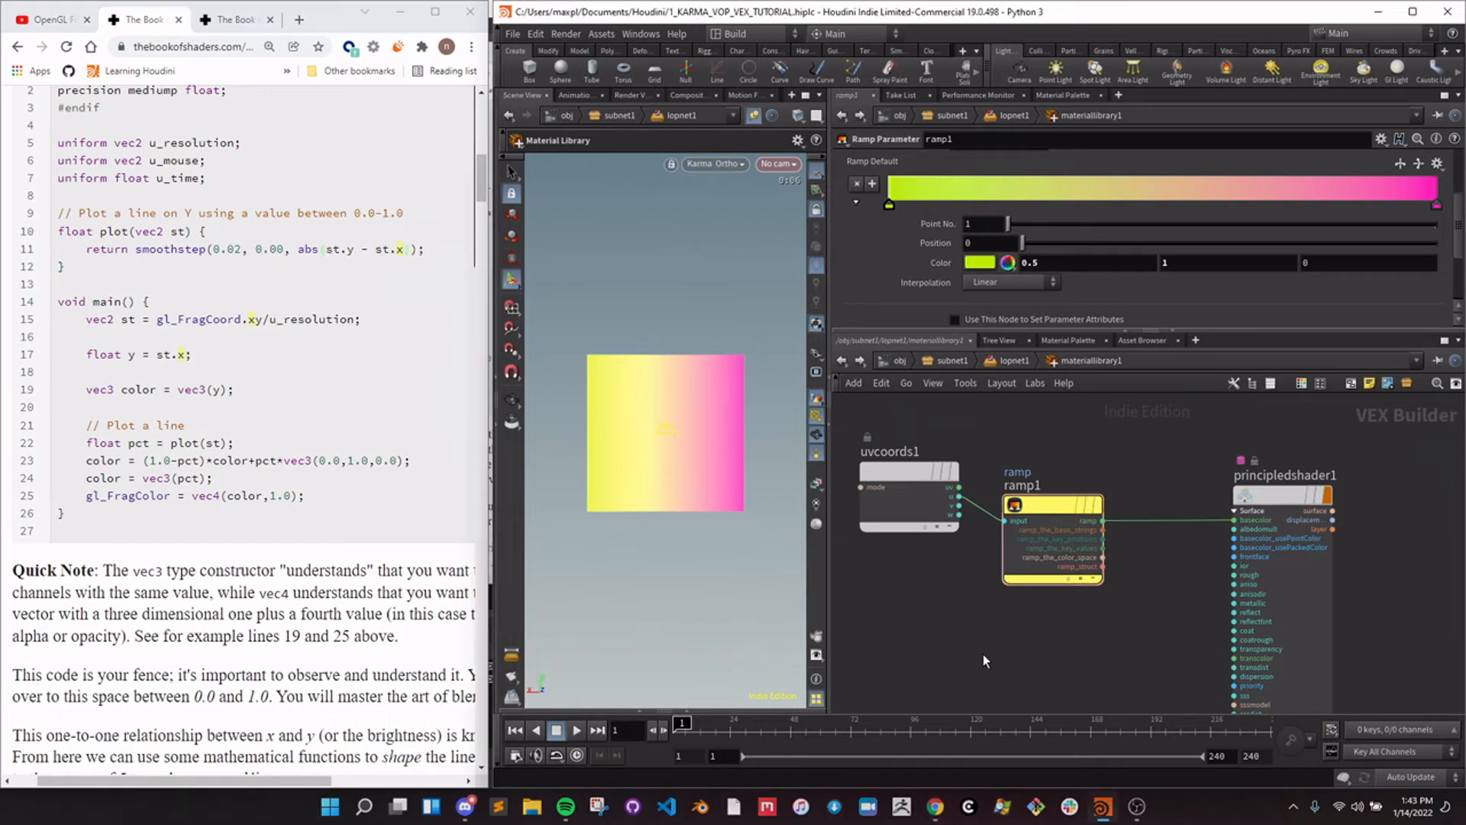
key(Tab)
text(subt)
key(Return)
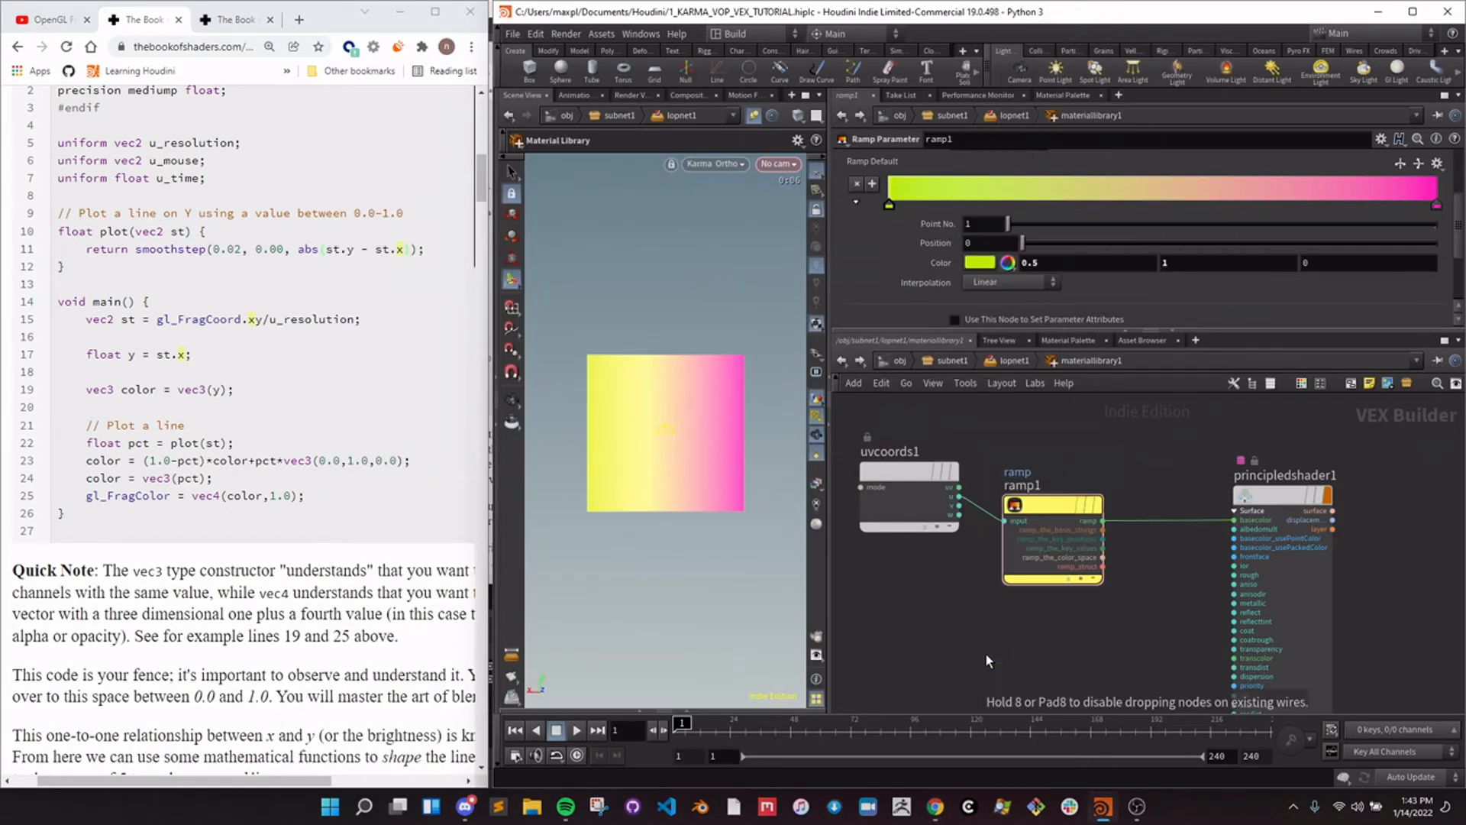
click(985, 654)
mouse_move(985, 656)
mouse_down()
mouse_move(1037, 630)
mouse_move(985, 639)
mouse_move(964, 501)
mouse_move(991, 667)
mouse_up()
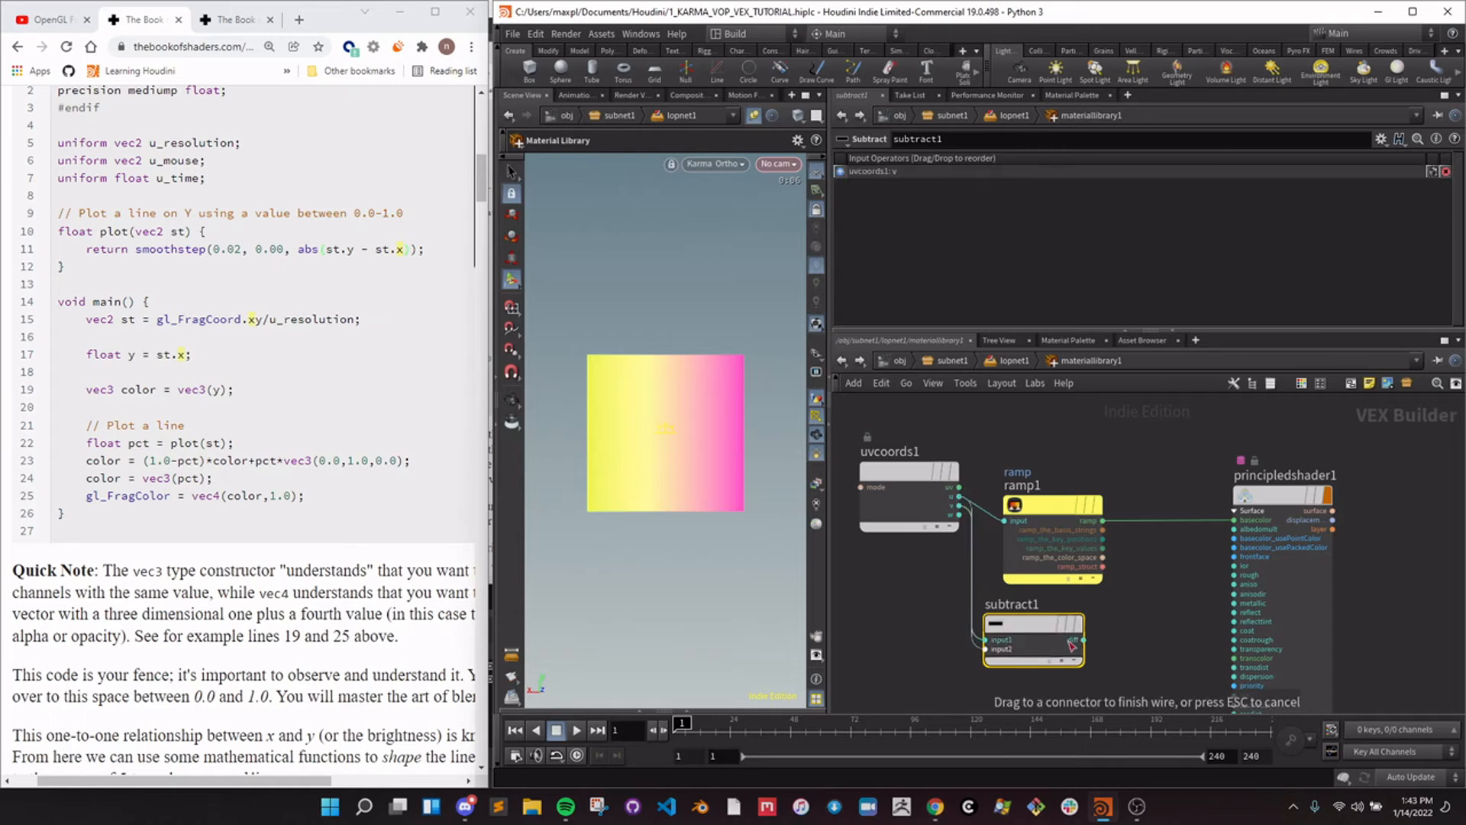
drag(1073, 645, 1073, 646)
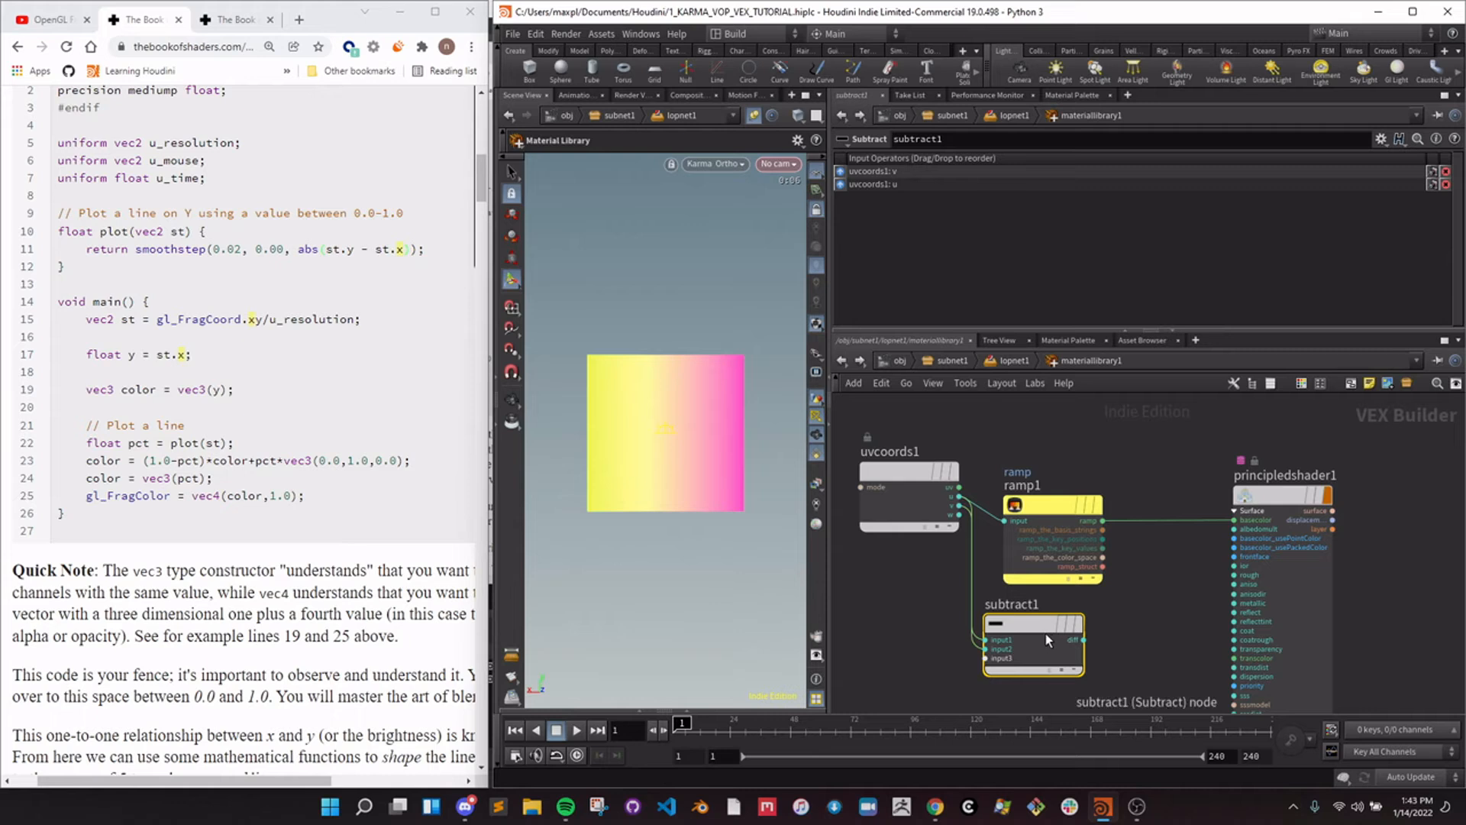
drag(1037, 620, 708, 454)
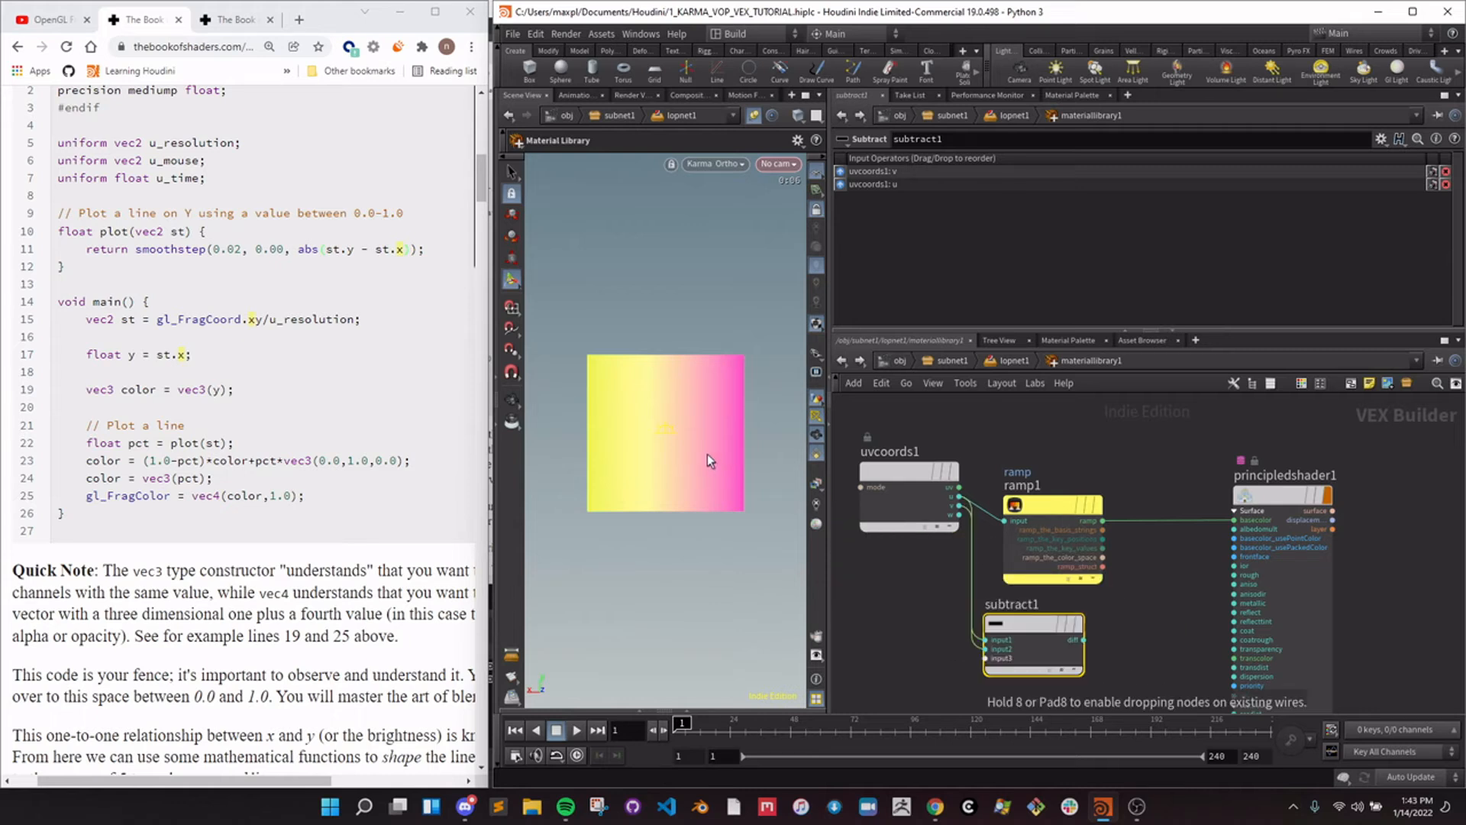
click(754, 496)
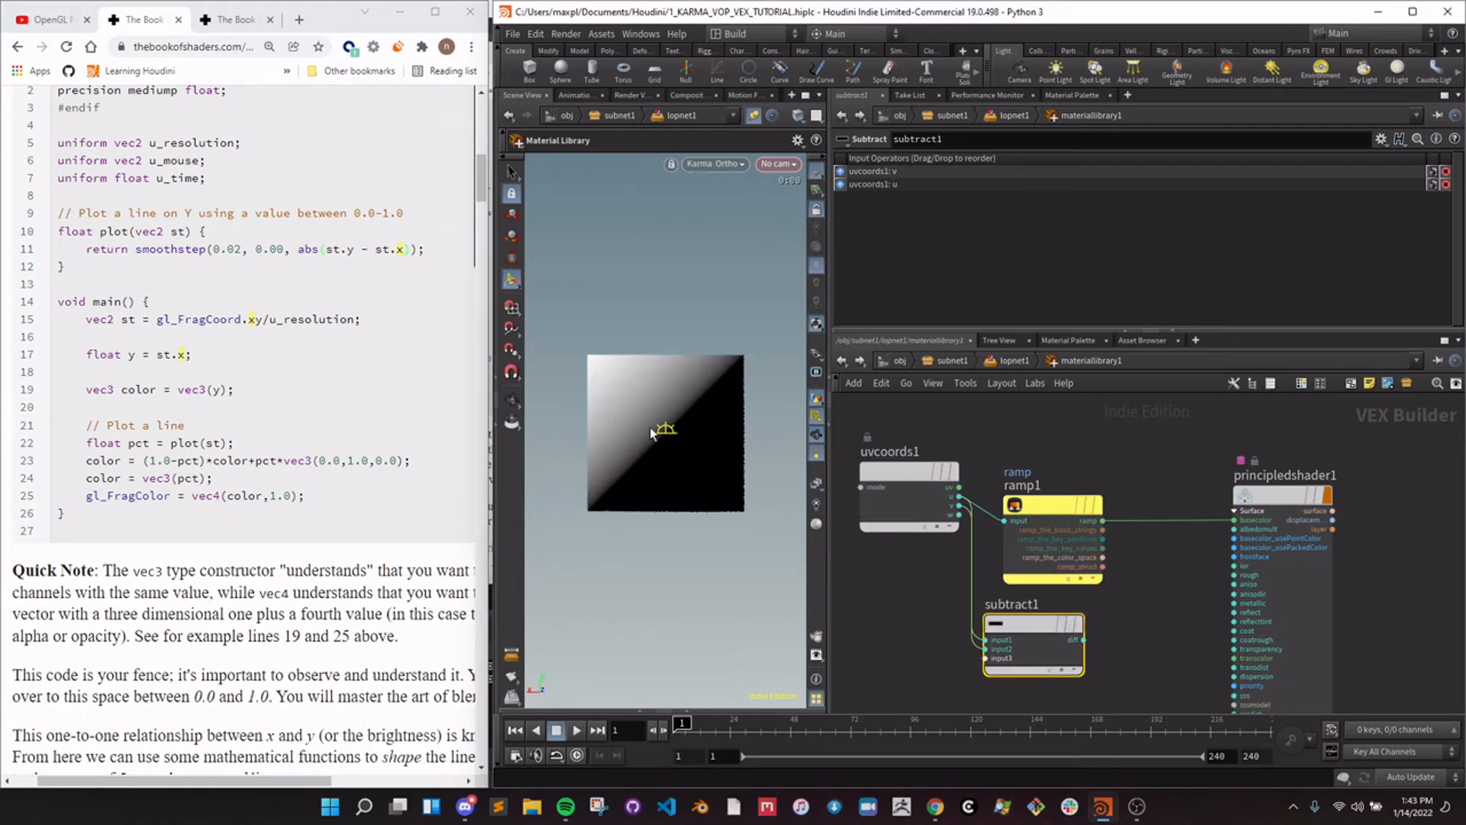
Add an Absolute node fed by subtract1's diff output and assign it to the square in the viewport.
middle_drag(940, 623, 1051, 584)
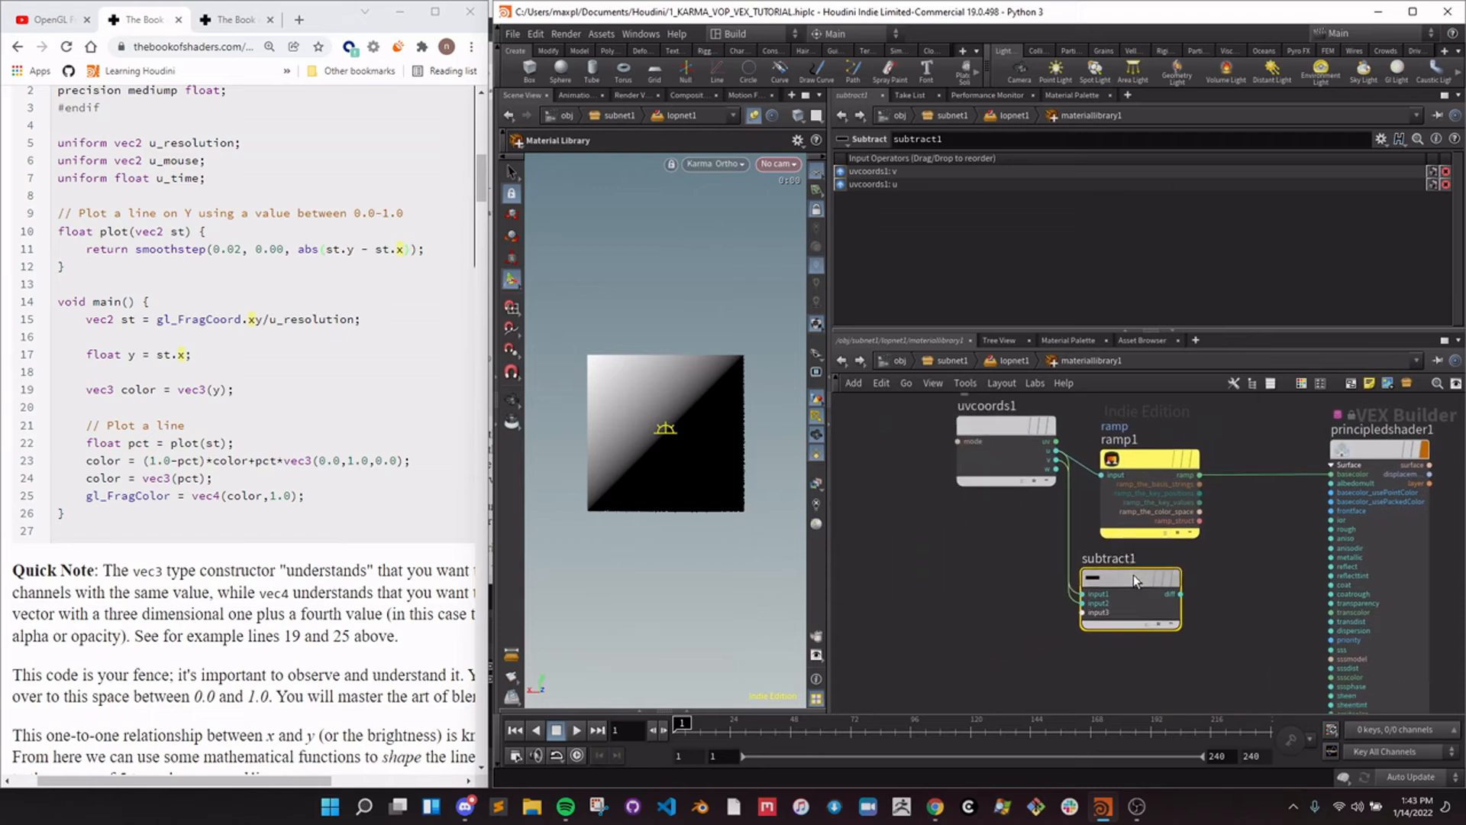
drag(1133, 574, 955, 598)
click(1069, 597)
key(Tab)
text(abs)
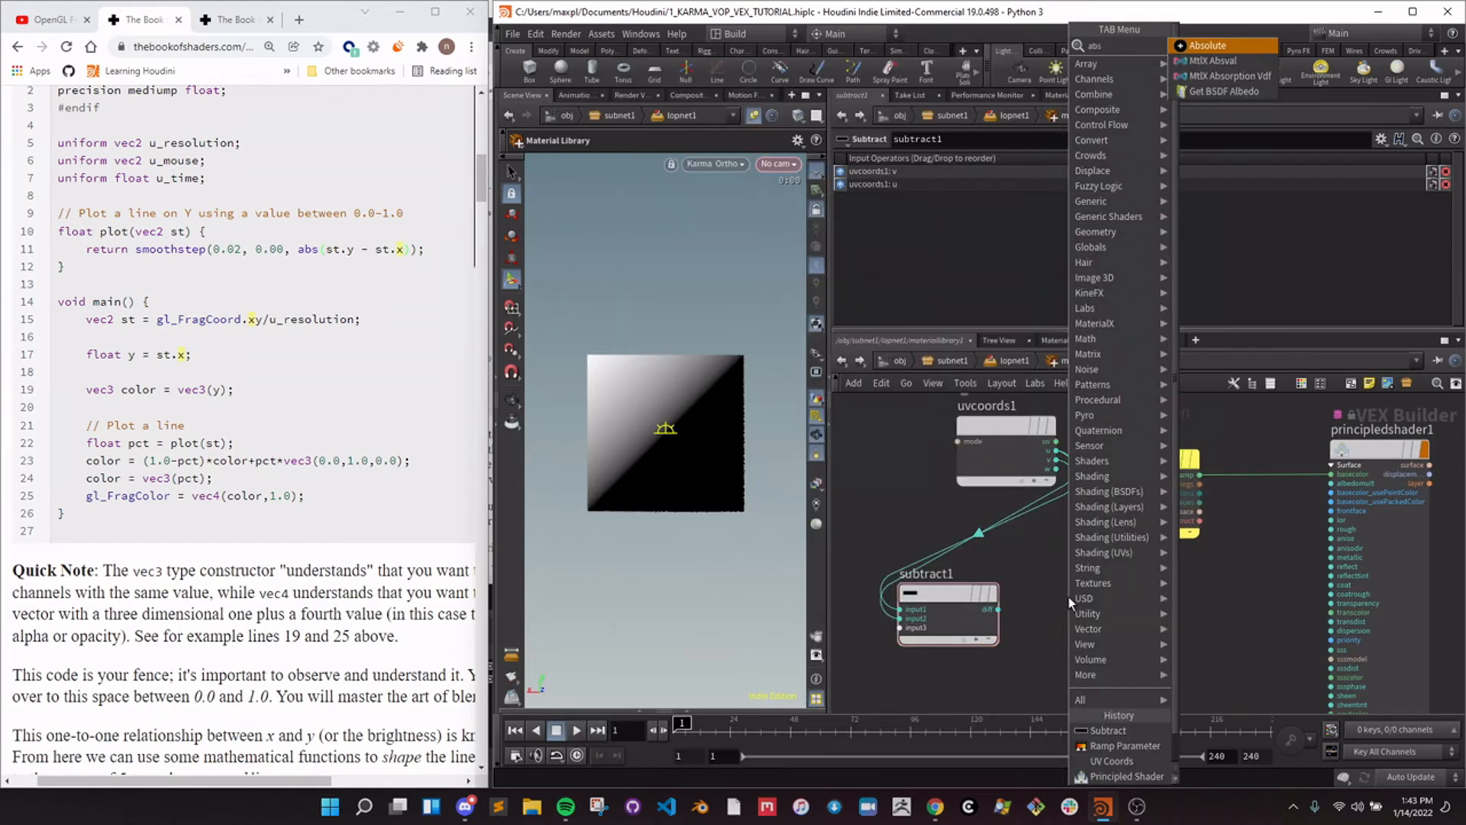
key(Return)
click(1069, 598)
drag(998, 611, 1021, 609)
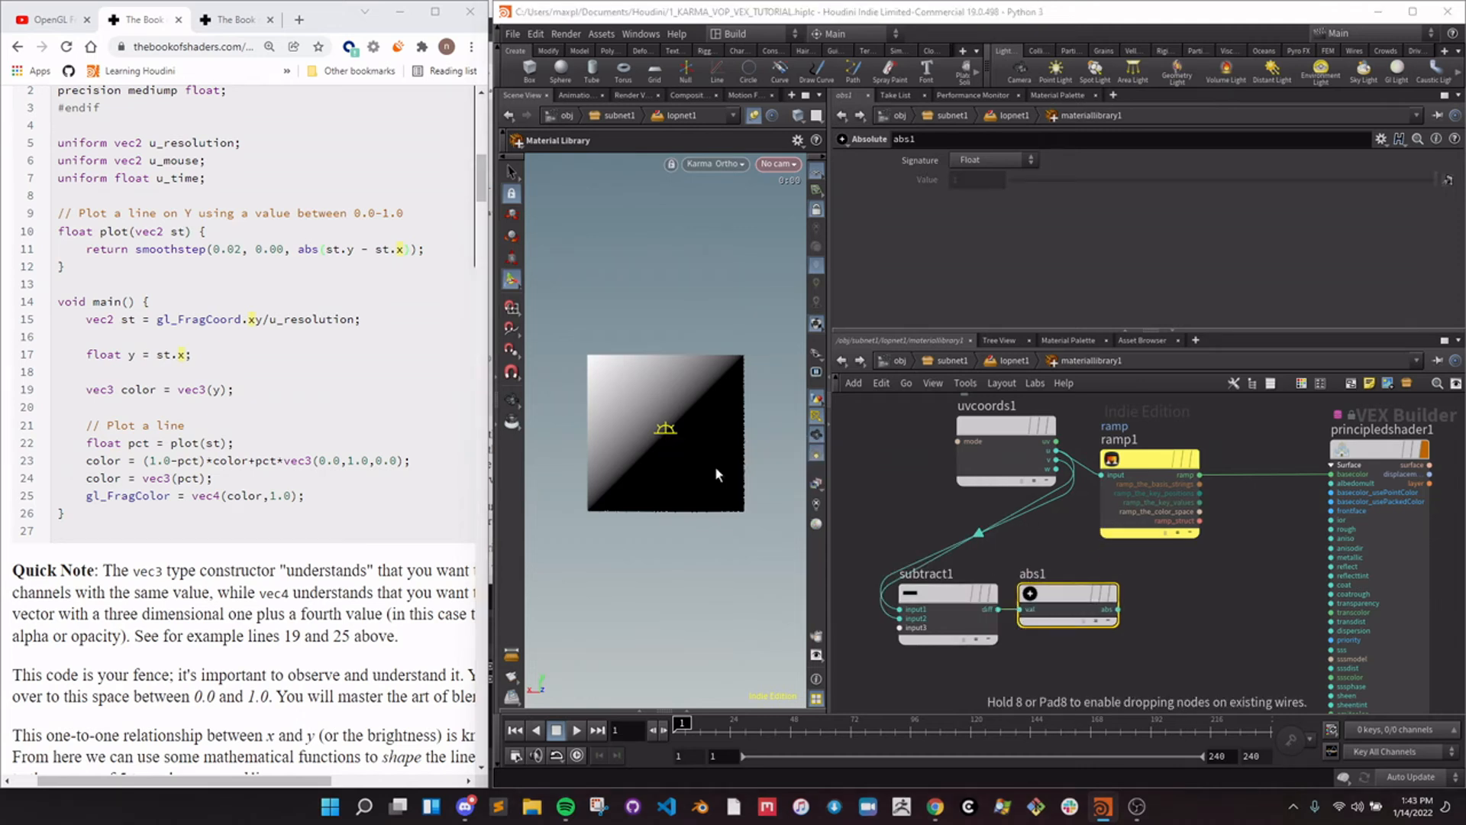
drag(1066, 602, 1094, 603)
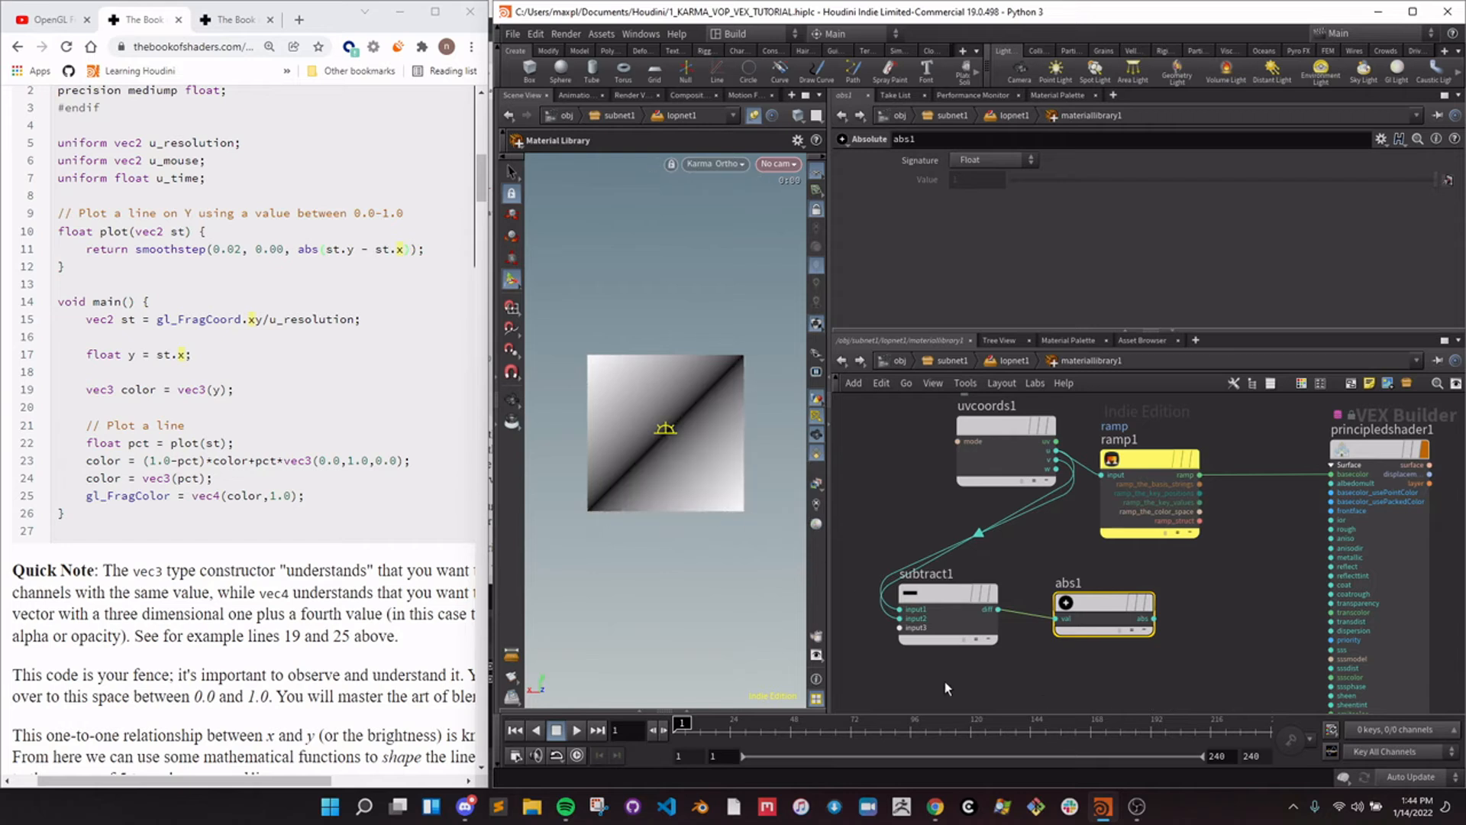
click(1014, 669)
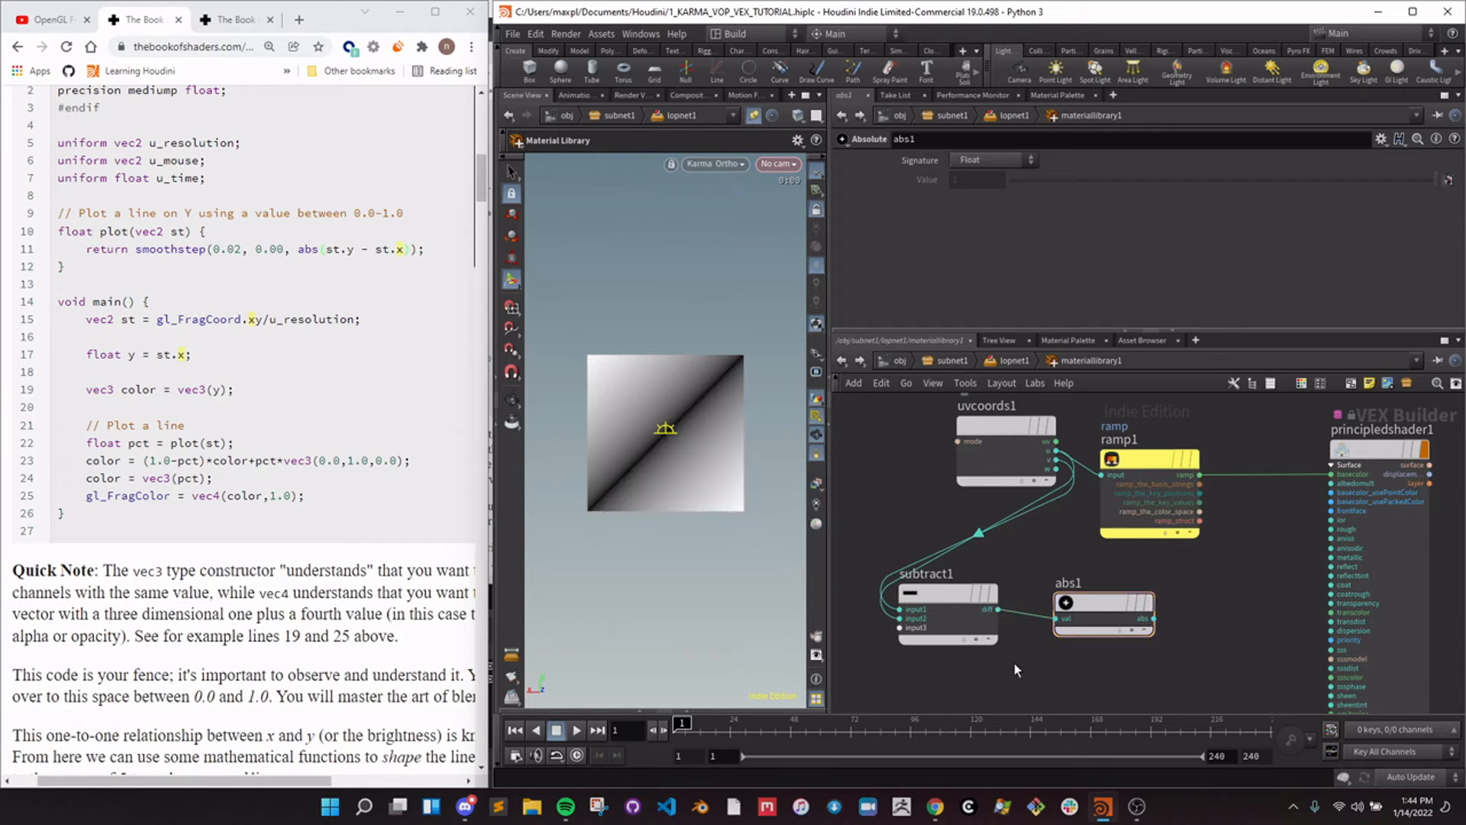
Move the uvcoords1, ramp1, subtract1 and abs1 nodes together further away from principledshader1 to make room for the smoothstep part.
drag(136, 250, 264, 250)
click(264, 250)
scroll(1100, 679, down, 1)
drag(1196, 685, 965, 490)
middle_drag(884, 537, 1037, 457)
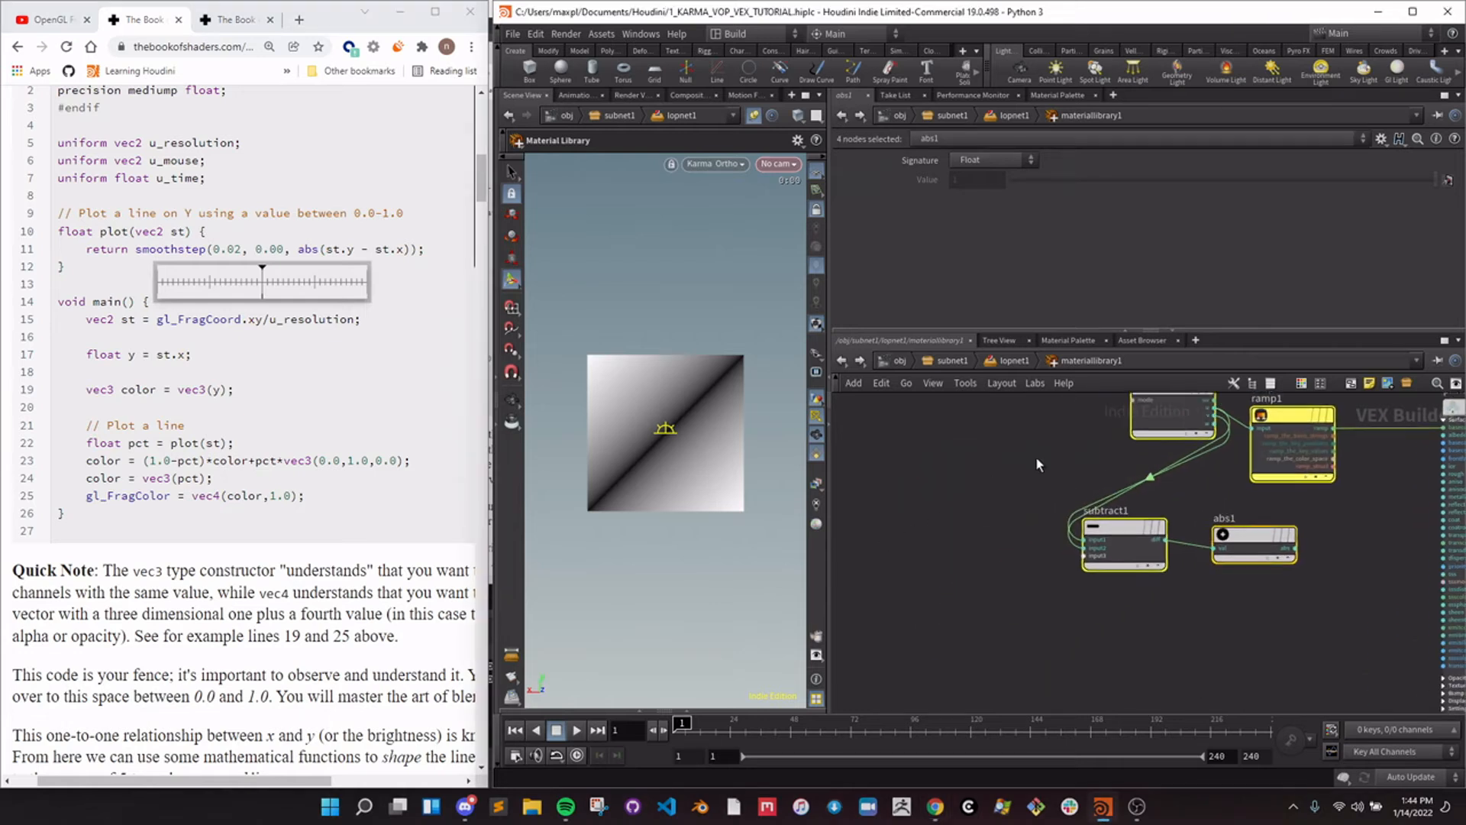
scroll(1037, 467, down, 3)
drag(1092, 537, 939, 544)
click(993, 568)
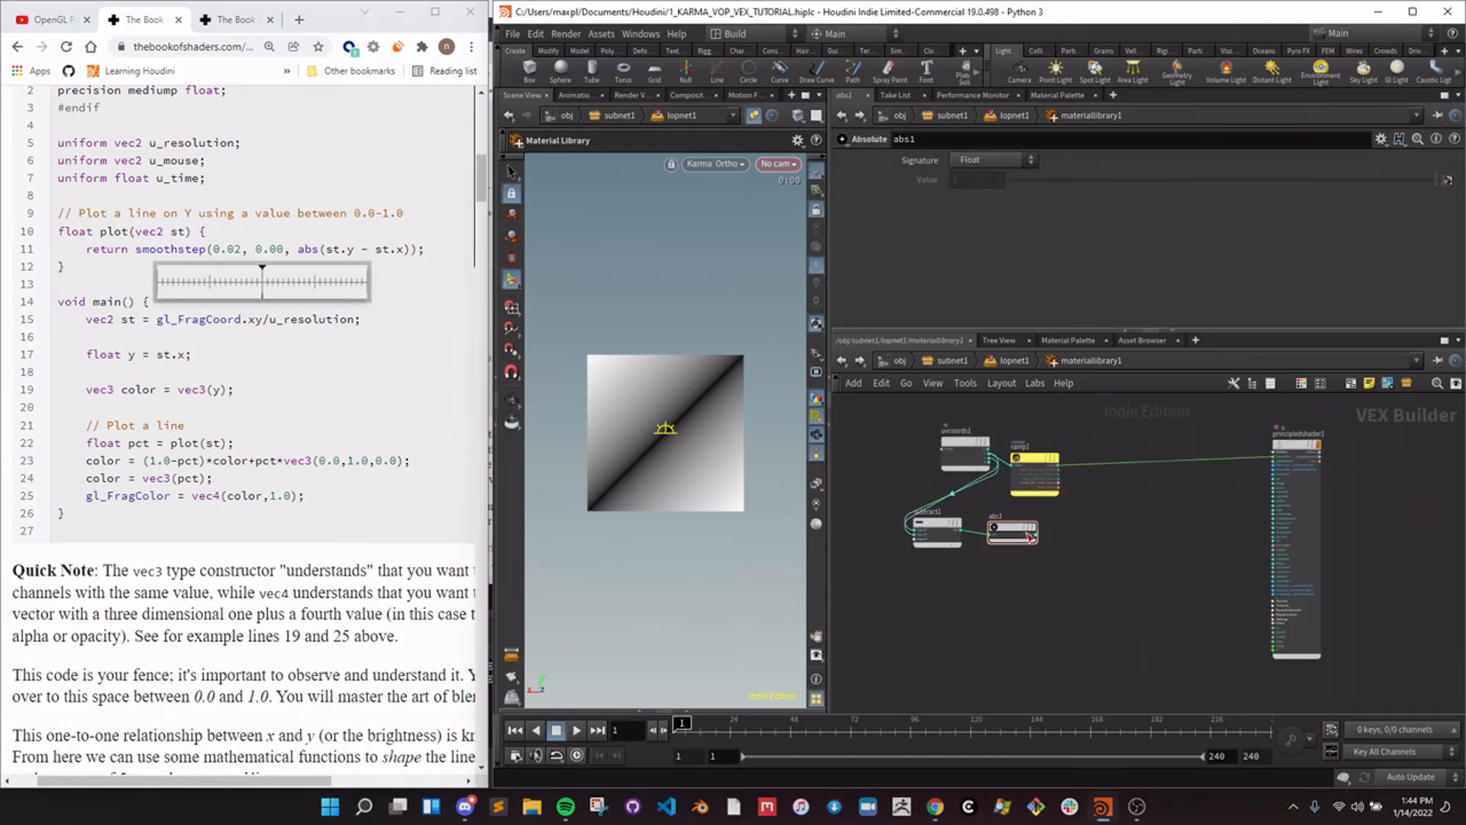
Check the smoothstep call in the plot function and add a Smooth node beside abs1.
scroll(1016, 535, up, 2)
click(143, 214)
drag(102, 230, 447, 412)
click(450, 431)
click(131, 249)
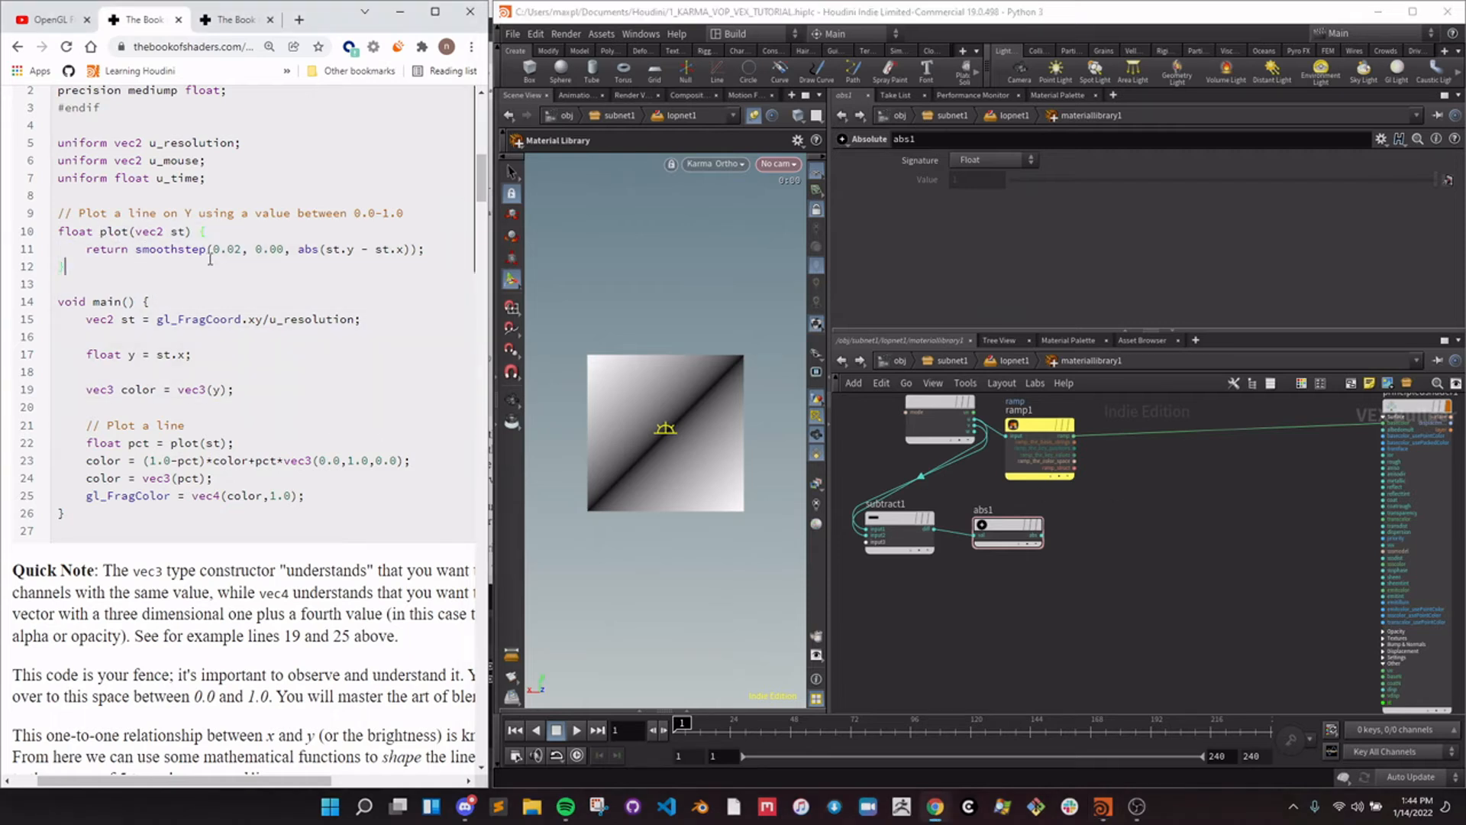
scroll(1146, 565, up, 2)
key(Tab)
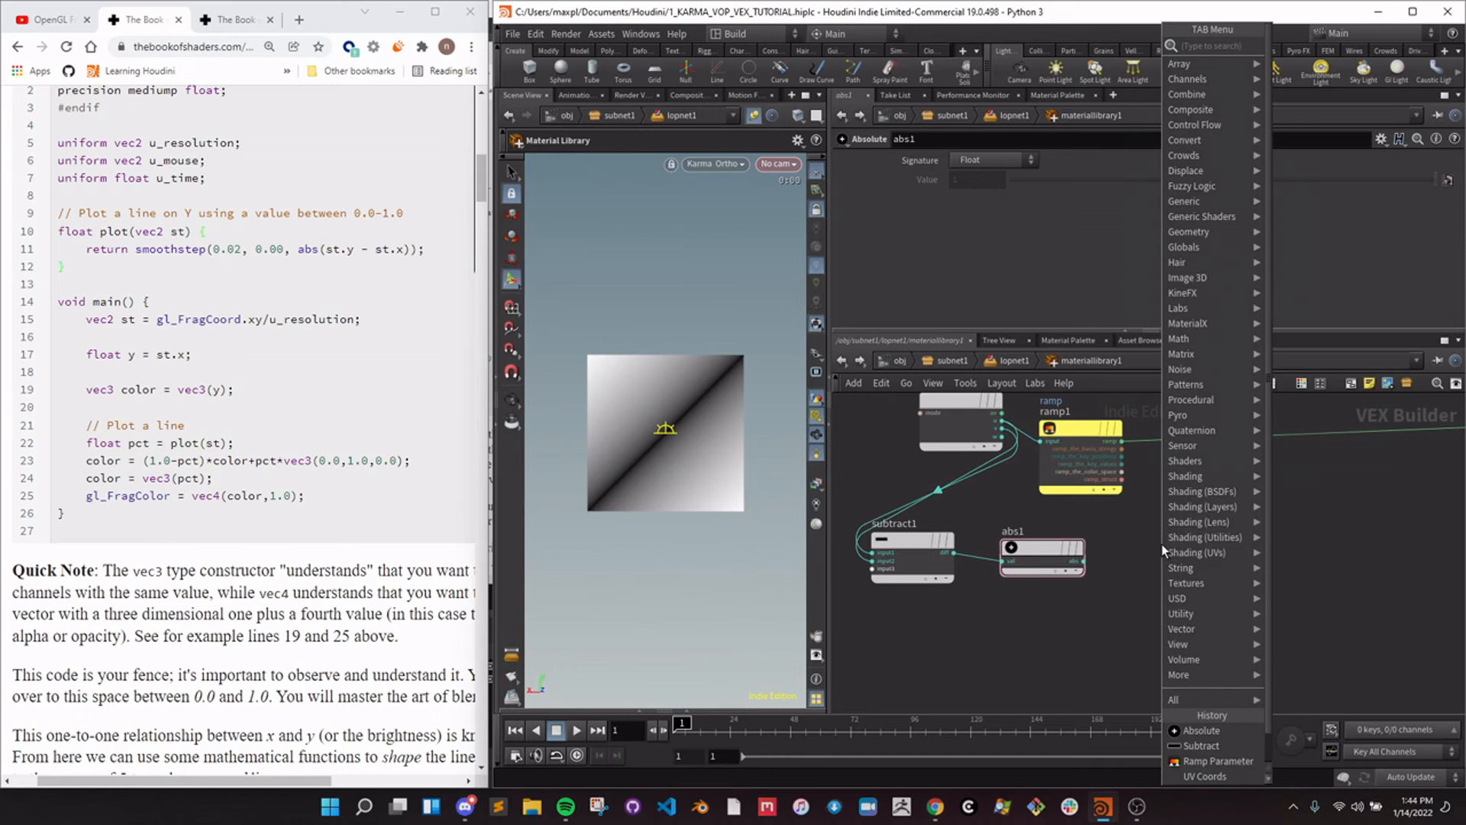
click(1161, 544)
click(1162, 543)
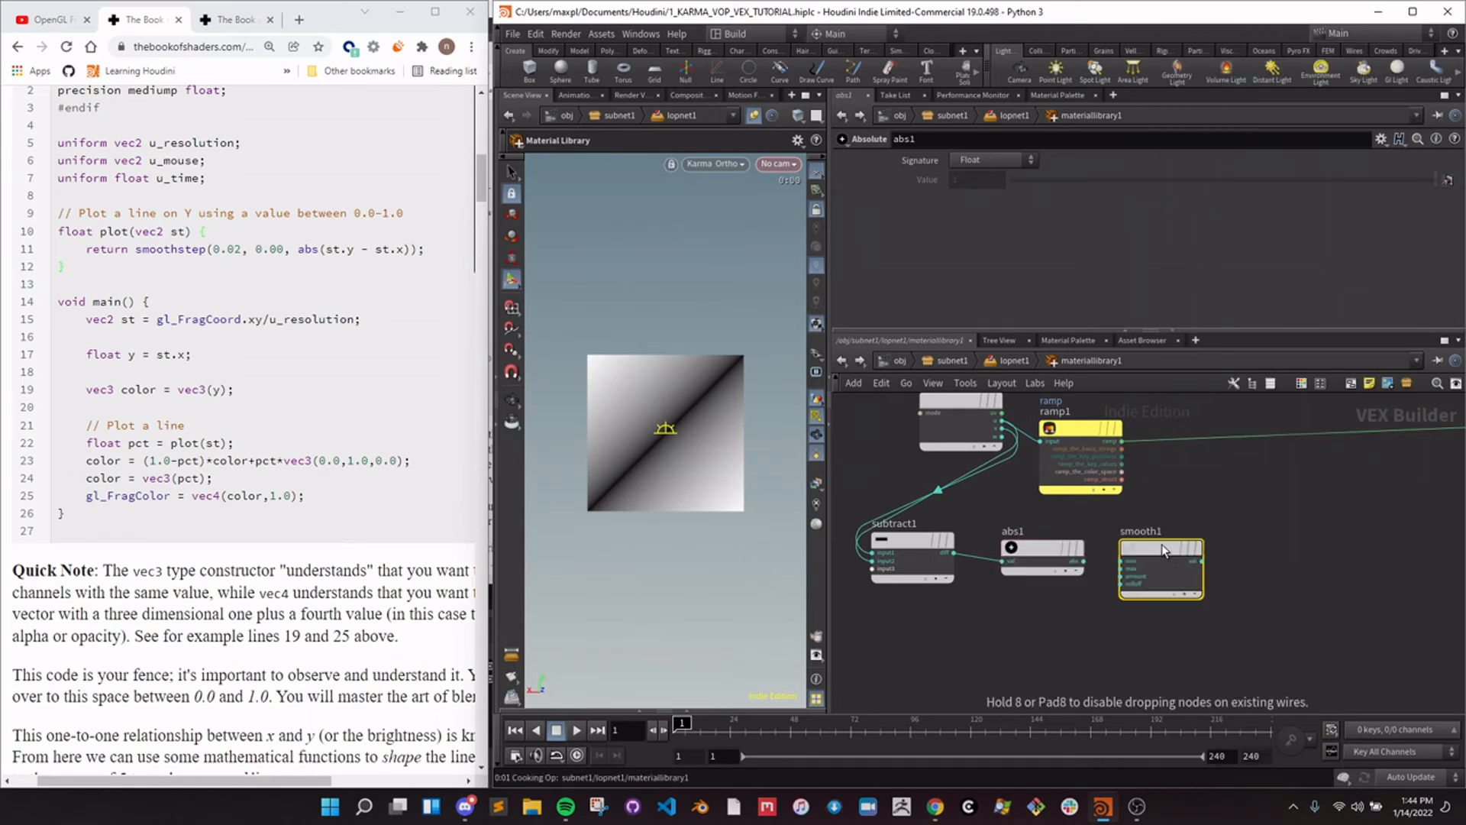
click(214, 248)
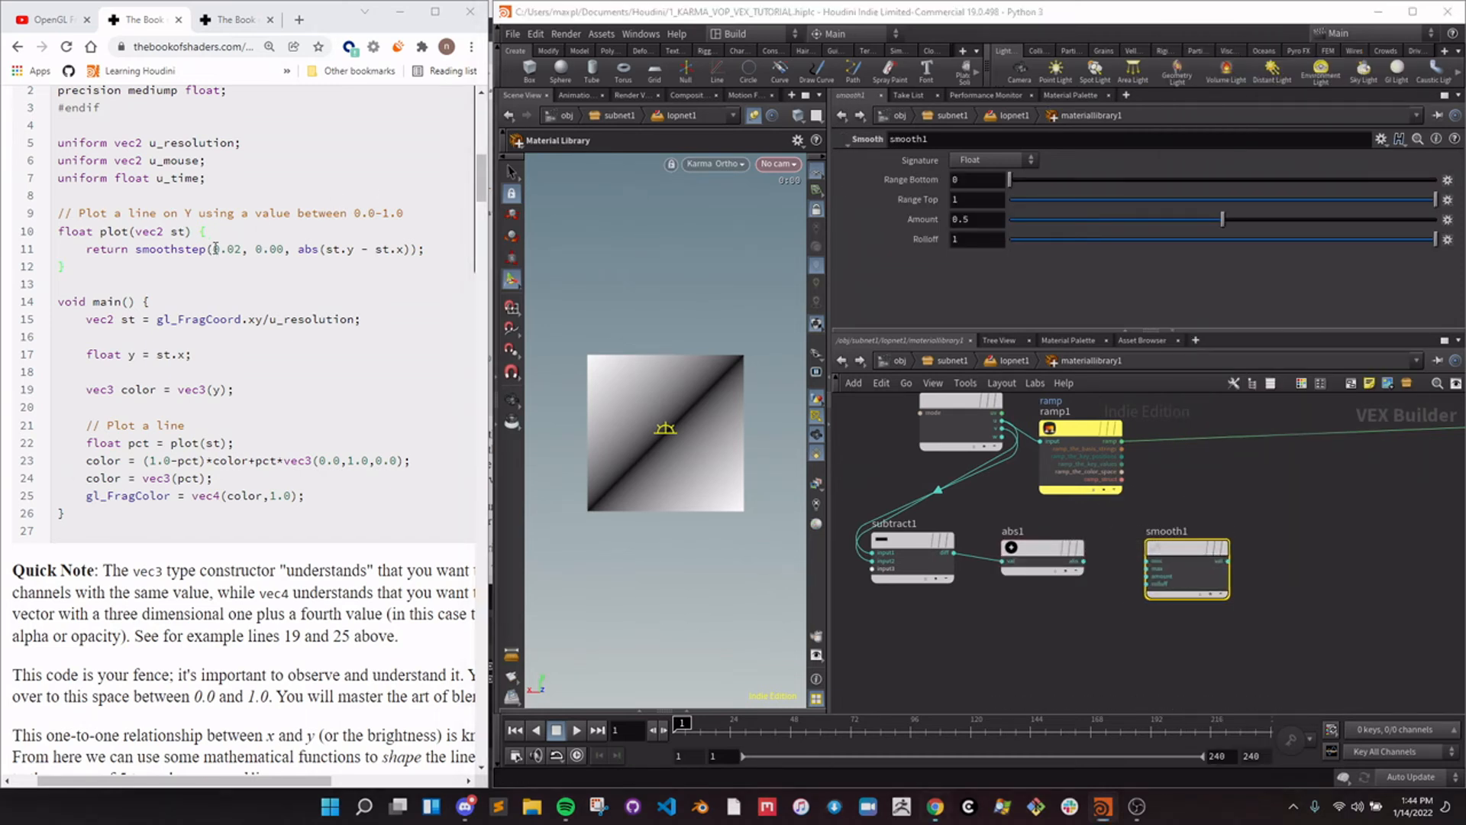
Set the smooth1 node's Range Bottom to 0.02 and Range Top to 0.
click(955, 179)
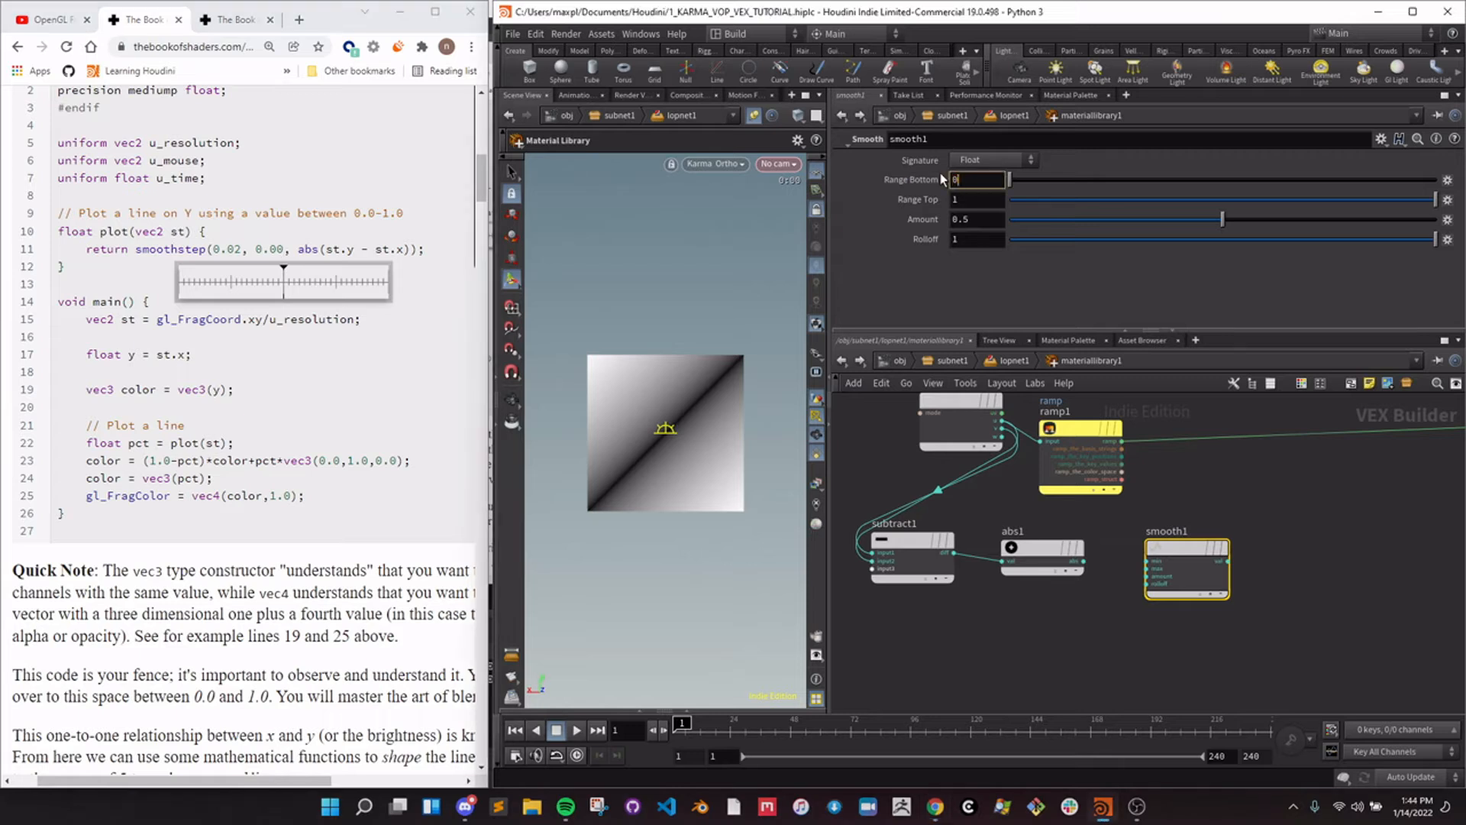
key(Tab)
text(0)
key(Return)
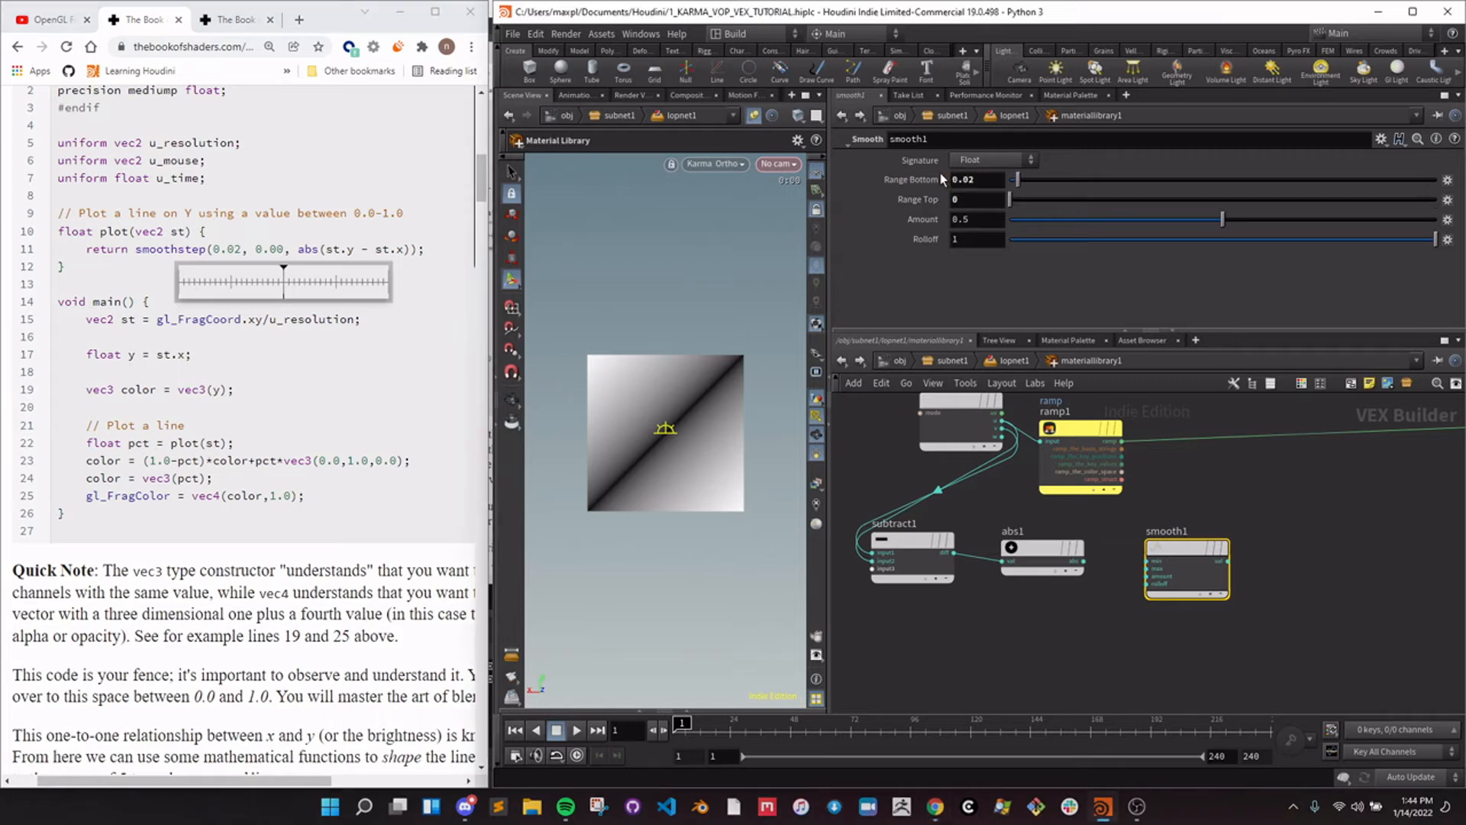
Connect the abs1 output to the amount input of smooth1 and preview smooth1 on the viewport plane.
scroll(1127, 579, up, 3)
mouse_move(1042, 533)
drag(1049, 545, 1159, 572)
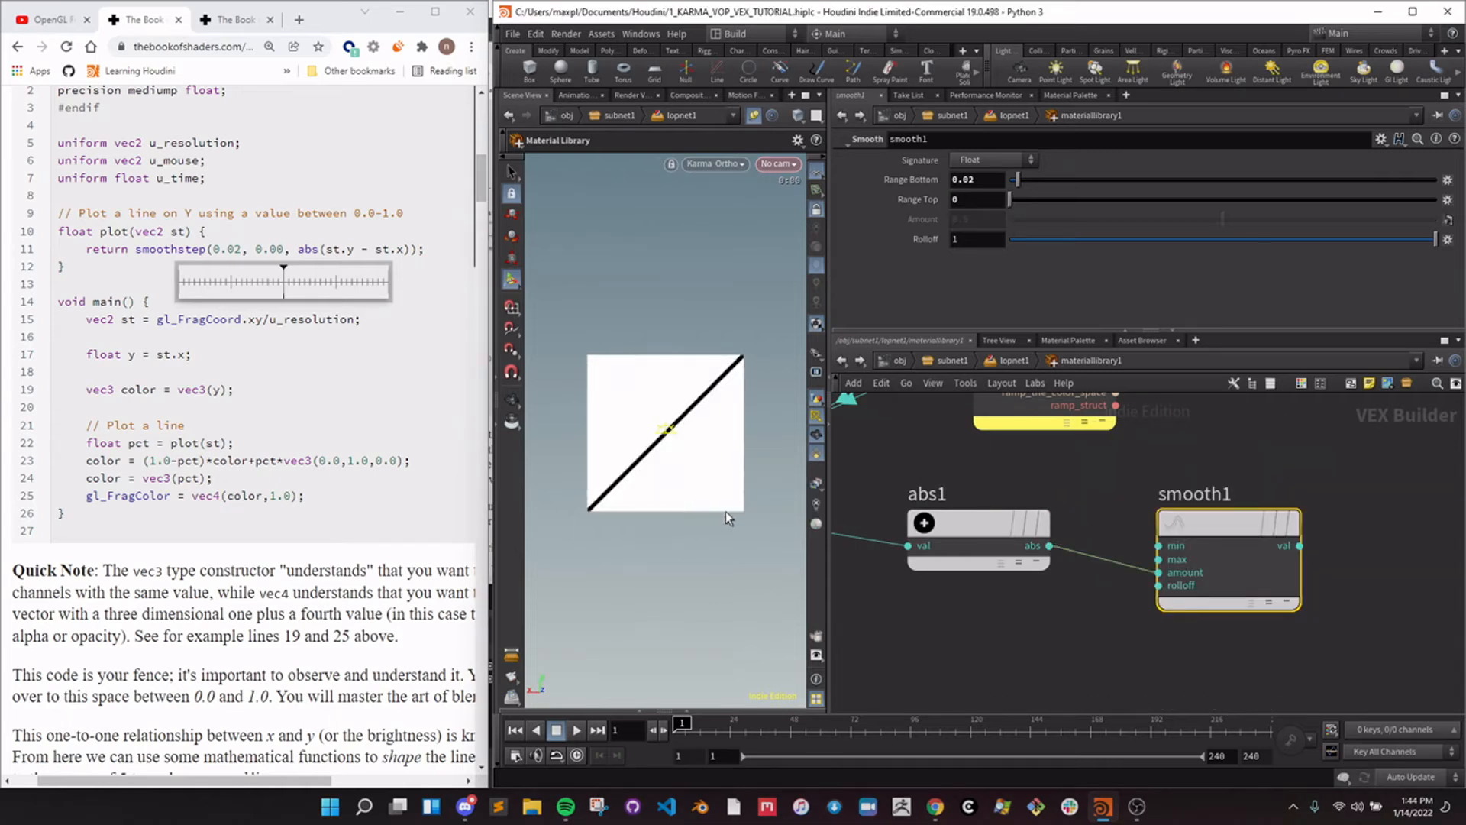
Compare the reference shader's rendered diagonal line and its smoothstep(0.02, 0.00, ...) arguments with the viewport result.
drag(276, 783, 364, 783)
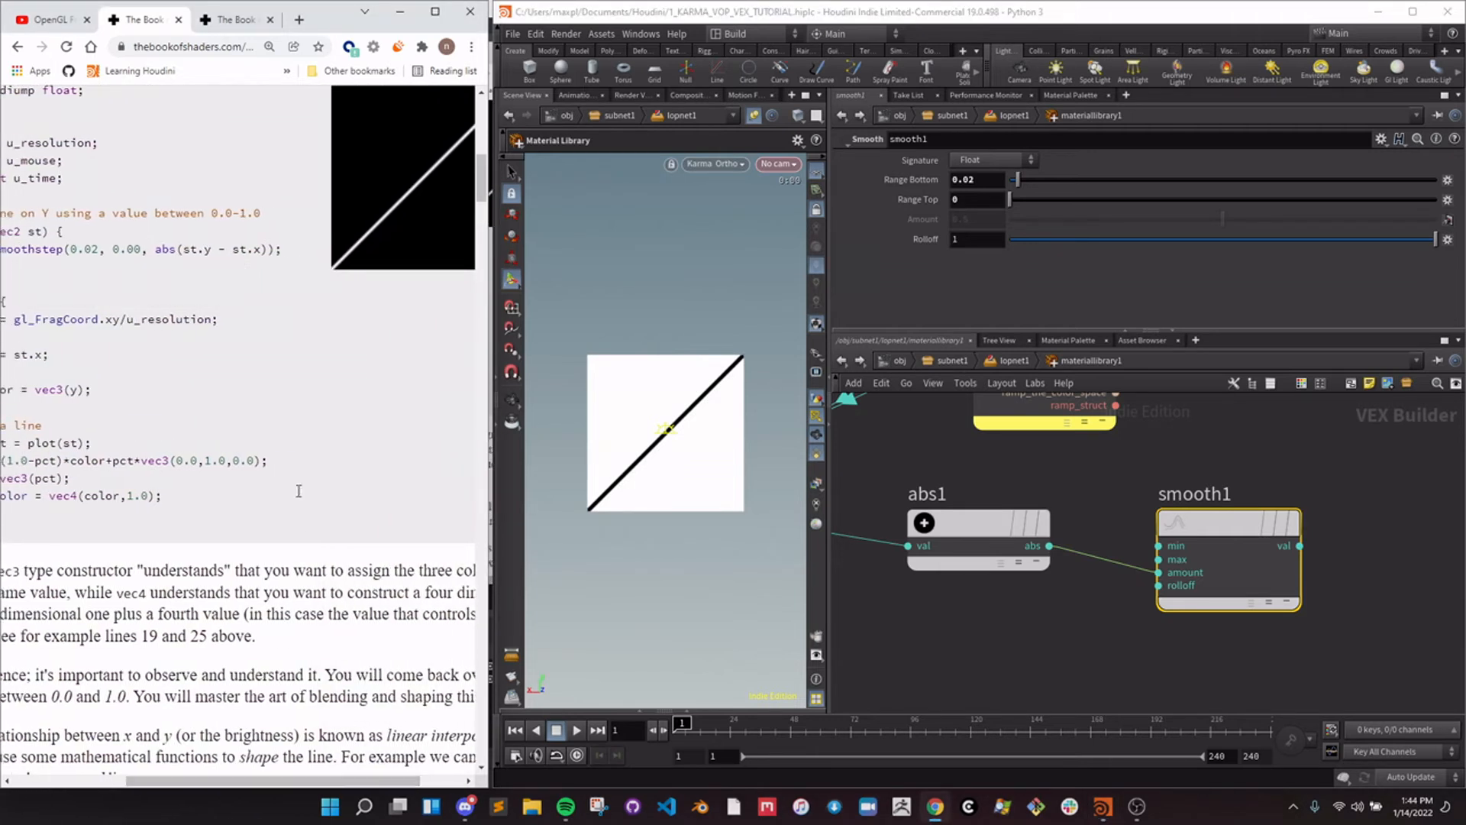
scroll(363, 417, up, 3)
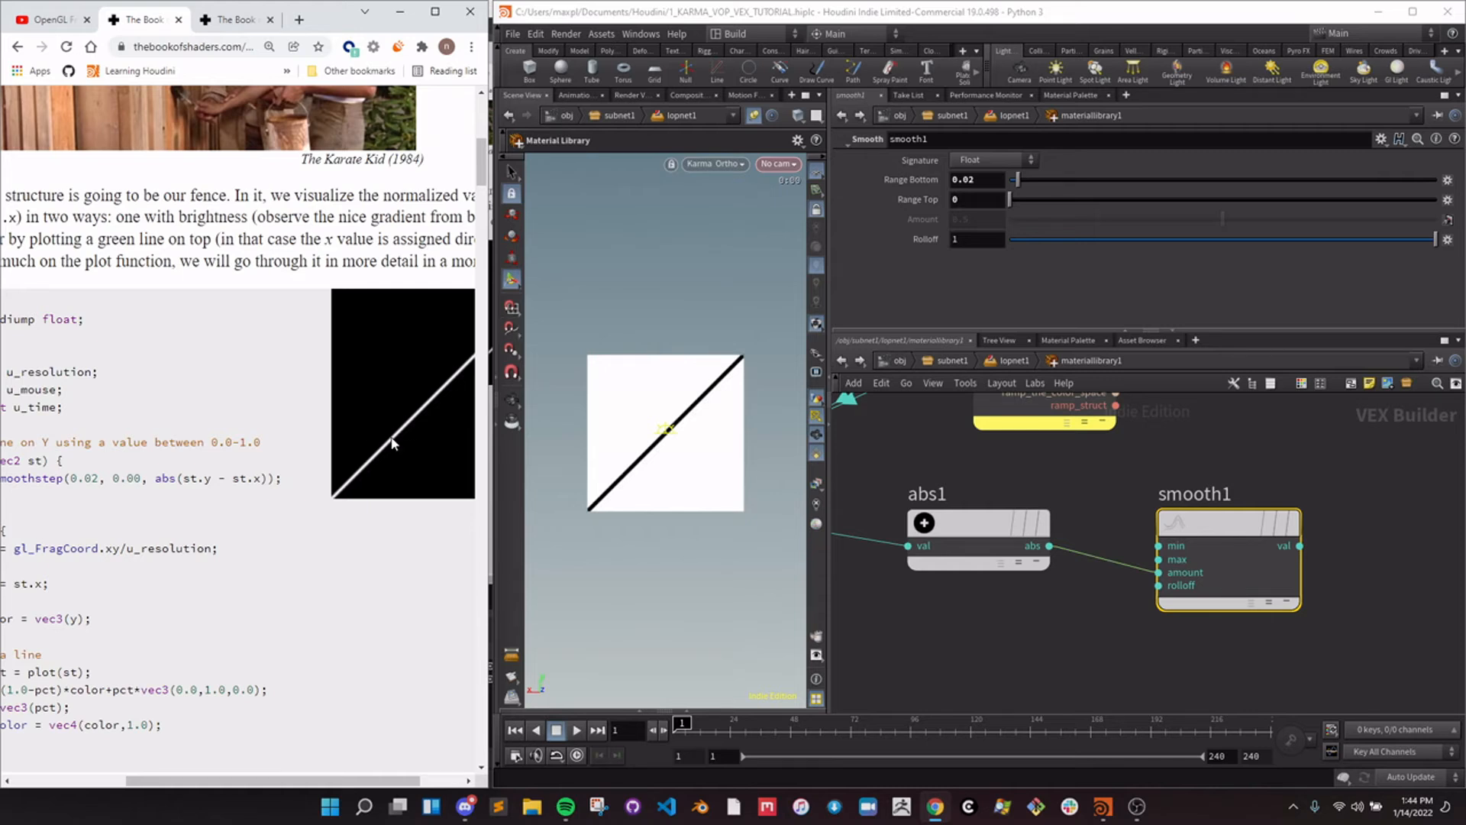
click(1040, 600)
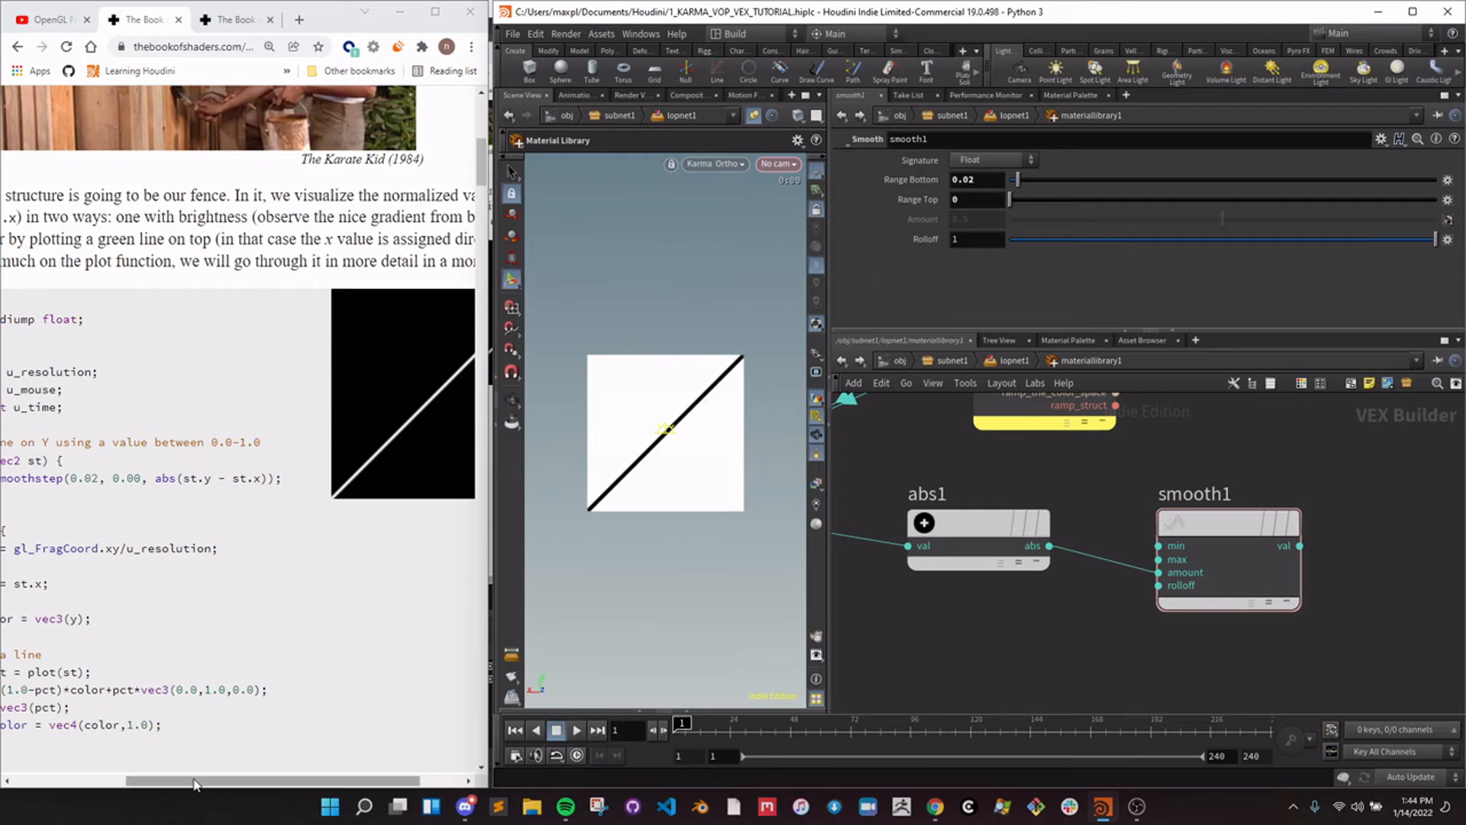
drag(195, 780, 126, 781)
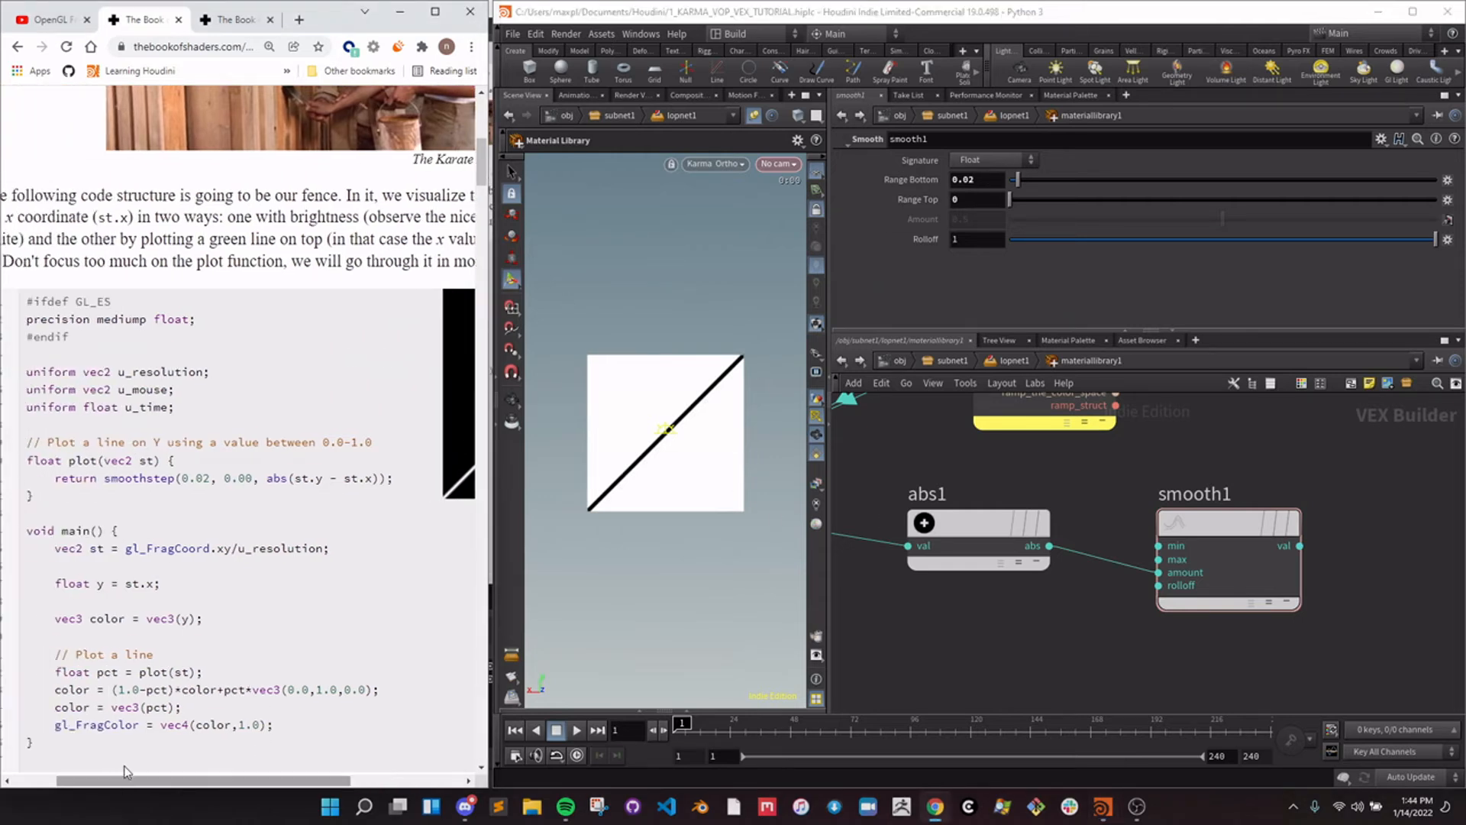
click(211, 478)
click(252, 479)
drag(210, 782, 287, 789)
Test smooth1 with Range Bottom 0 and Range Top 0.02, and restore them to 0.02 and 0.
drag(981, 180, 923, 183)
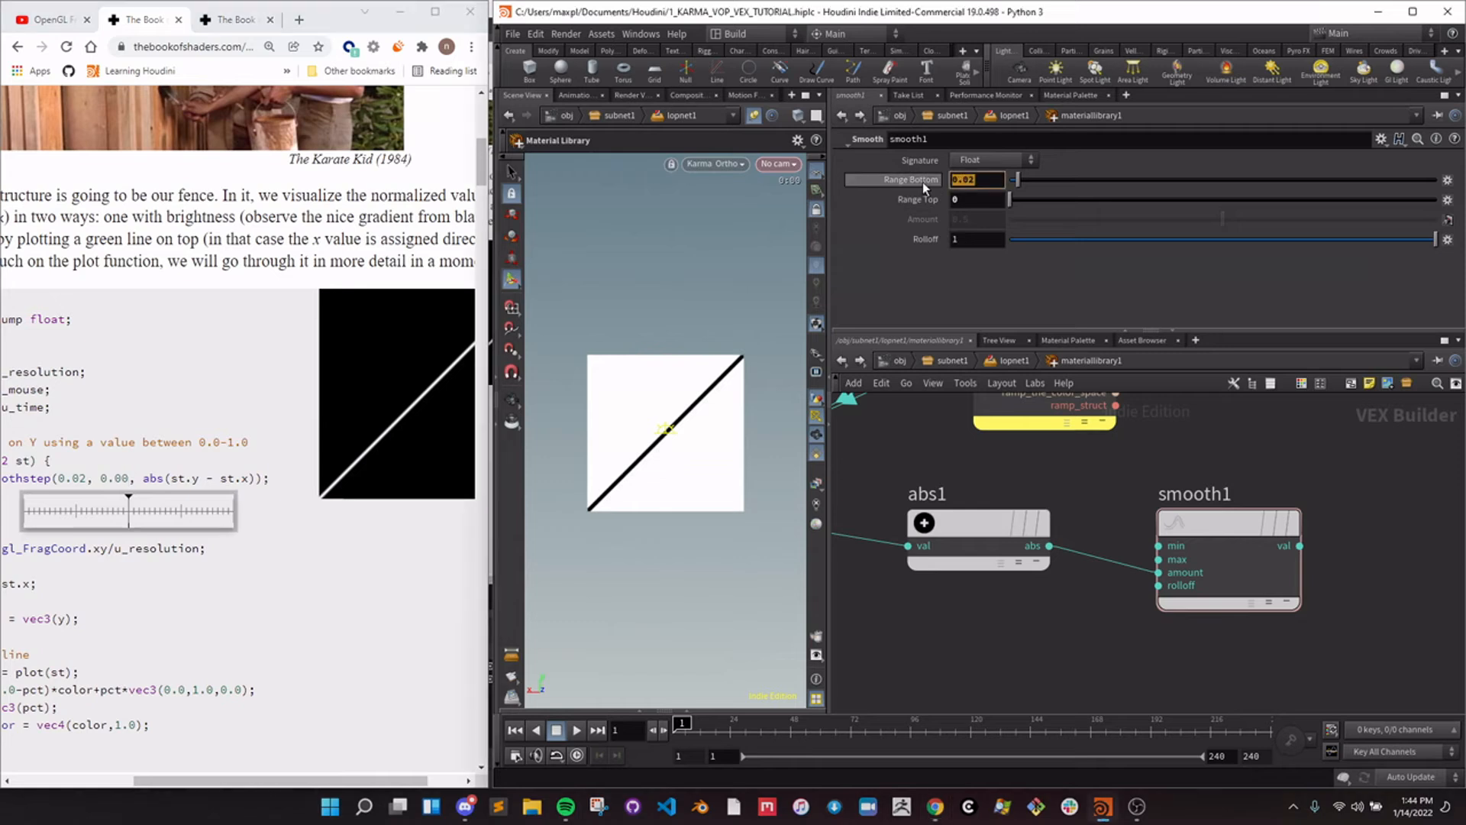
text(0)
key(Return)
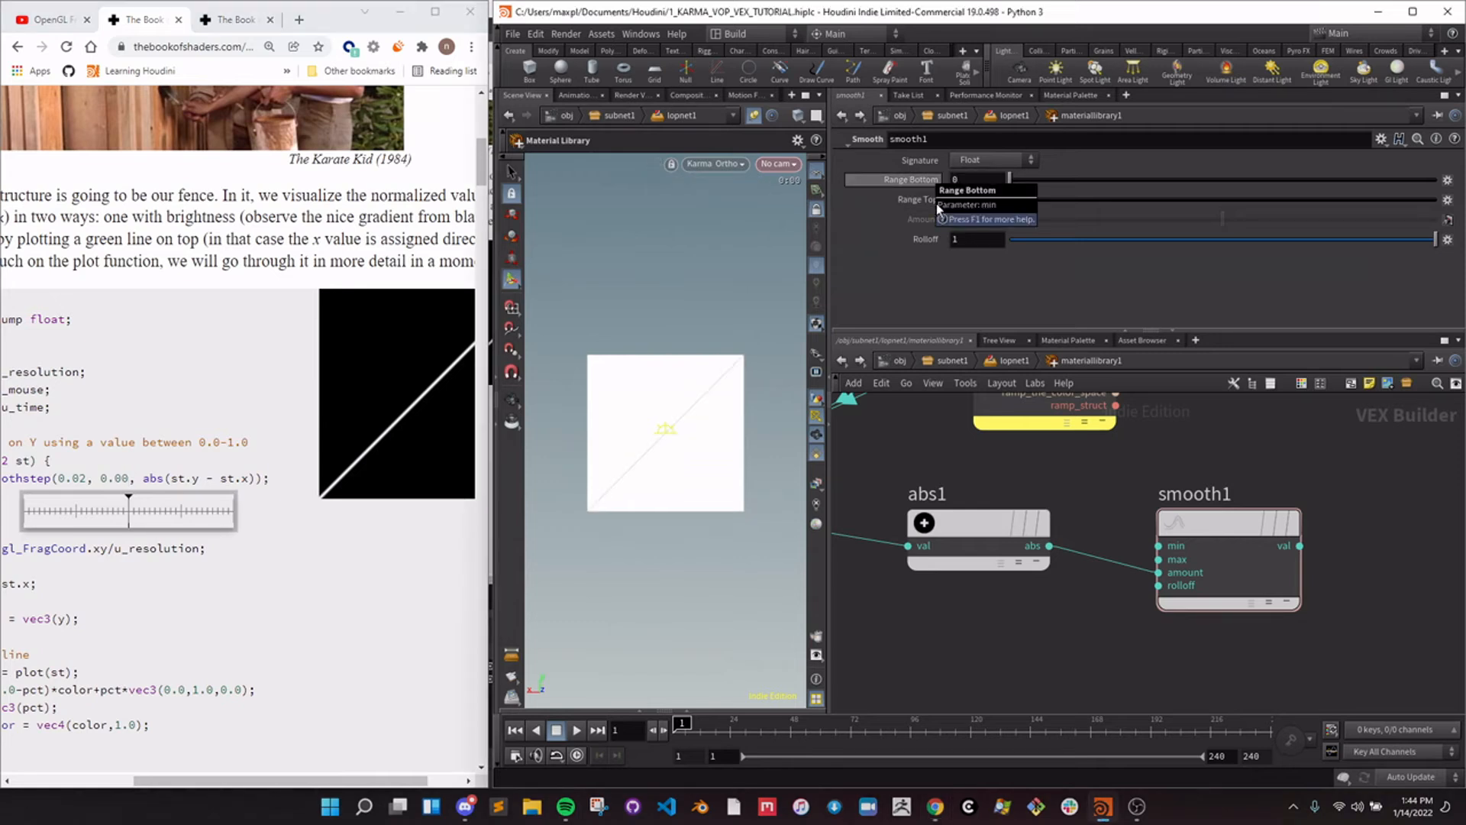
key(BackSpace)
key(BackSpace)
text(2)
key(Return)
drag(967, 181, 928, 183)
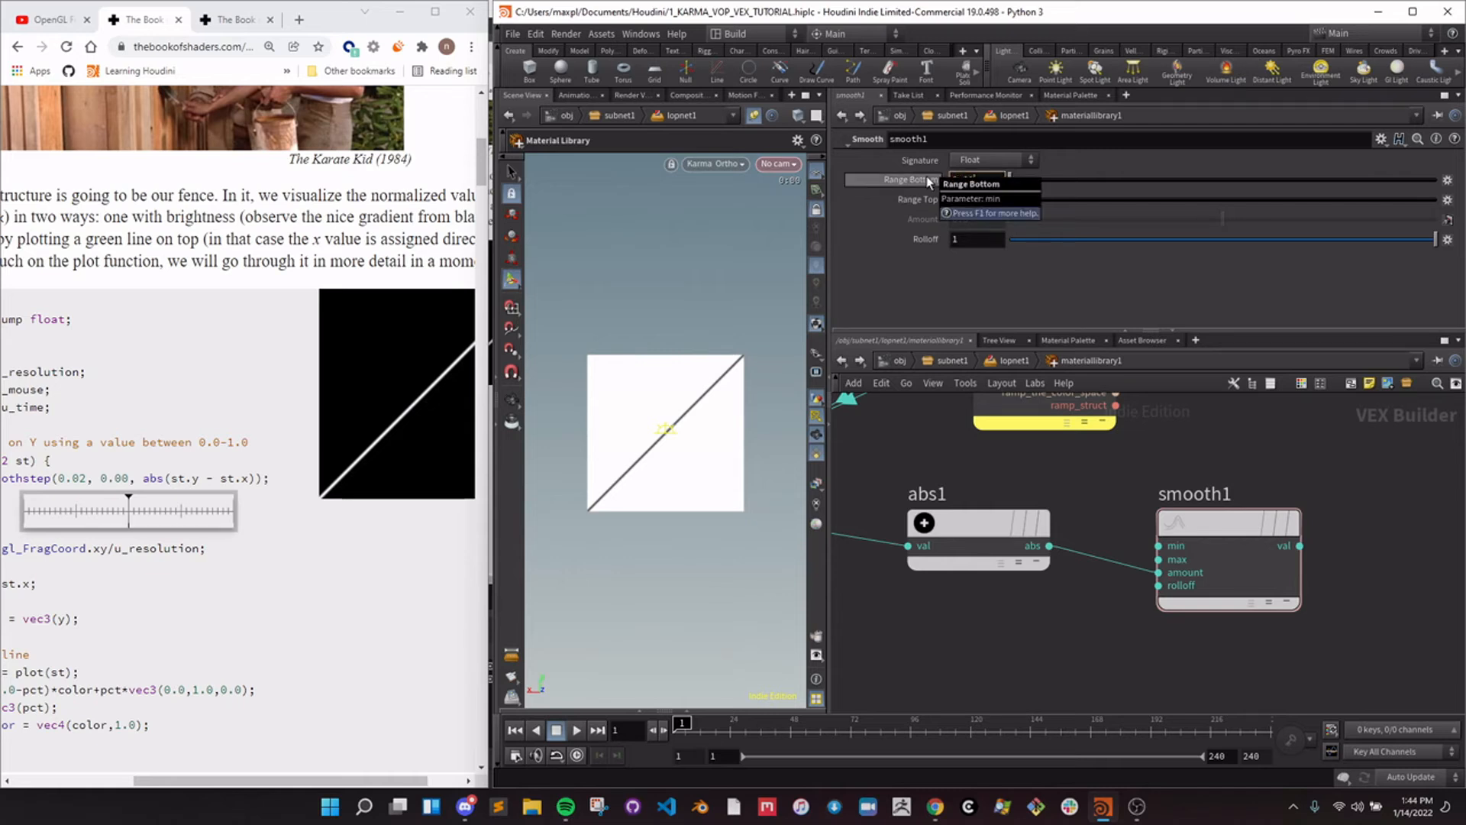
key(Return)
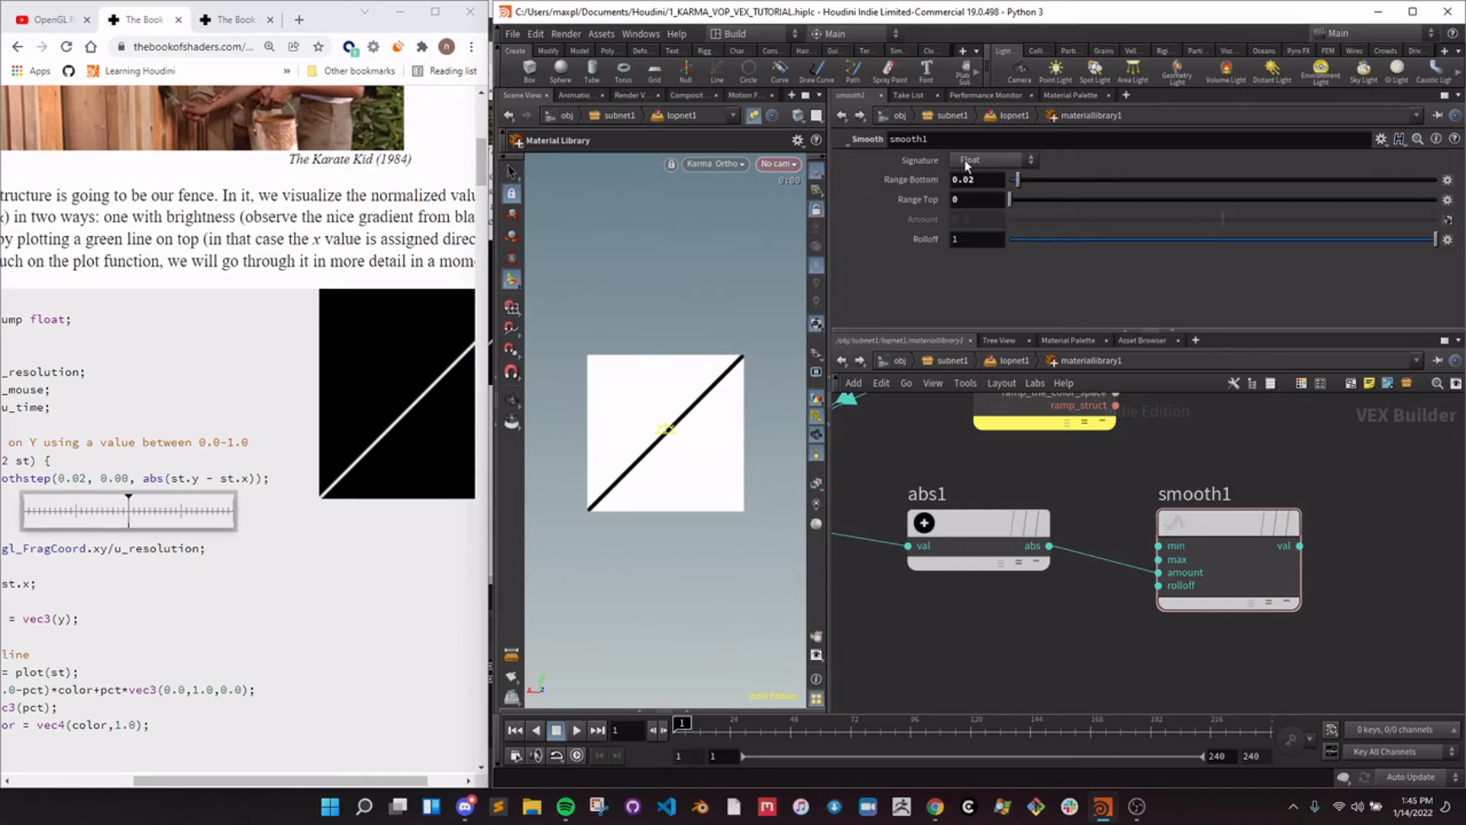
drag(988, 181, 933, 181)
text(0)
key(Return)
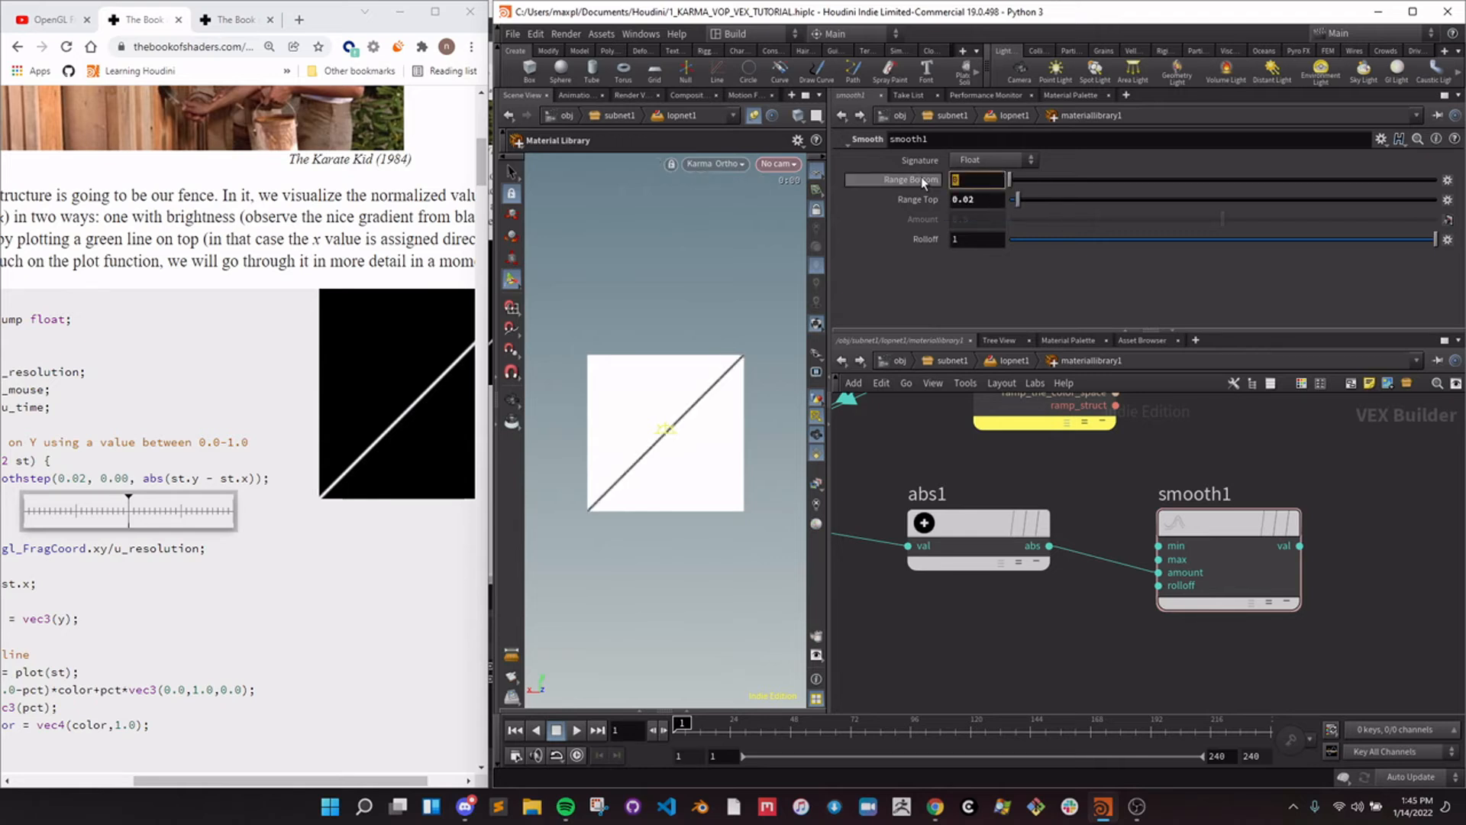
key(Return)
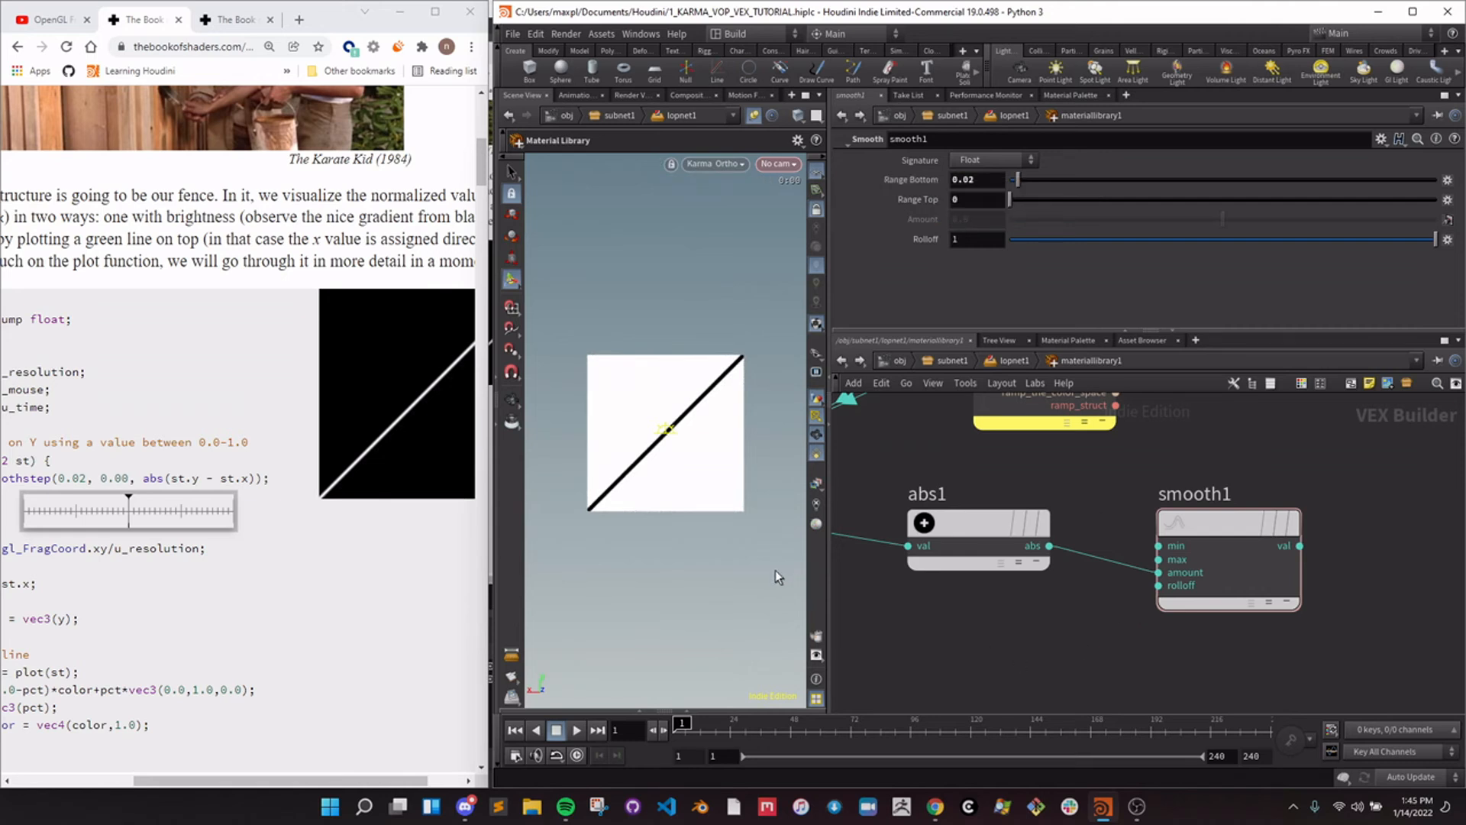
Add a Fit Range node beside smooth1 and connect smooth1's output to its val input.
scroll(944, 635, down, 3)
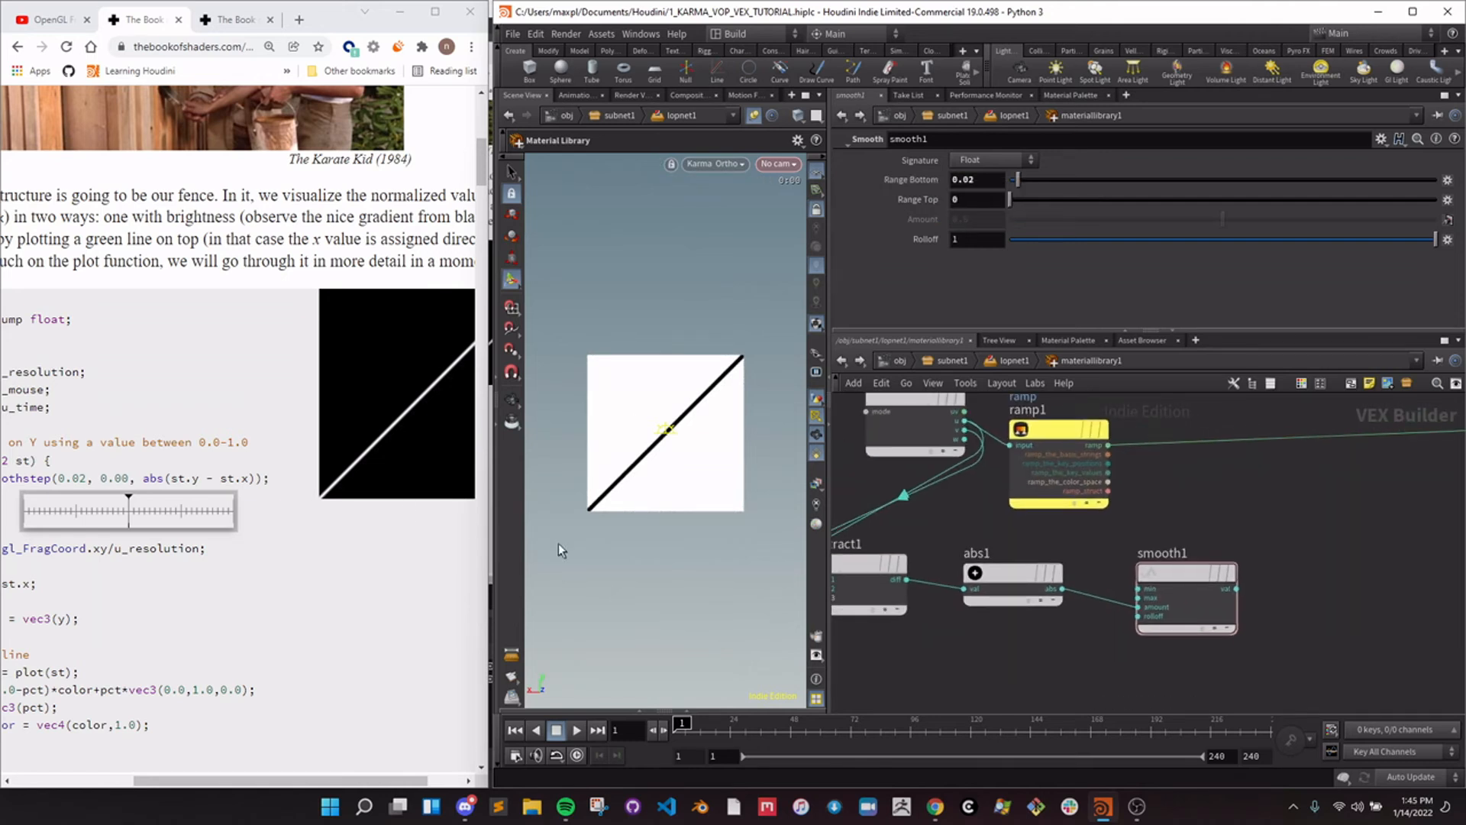
drag(228, 781, 163, 781)
scroll(230, 458, down, 2)
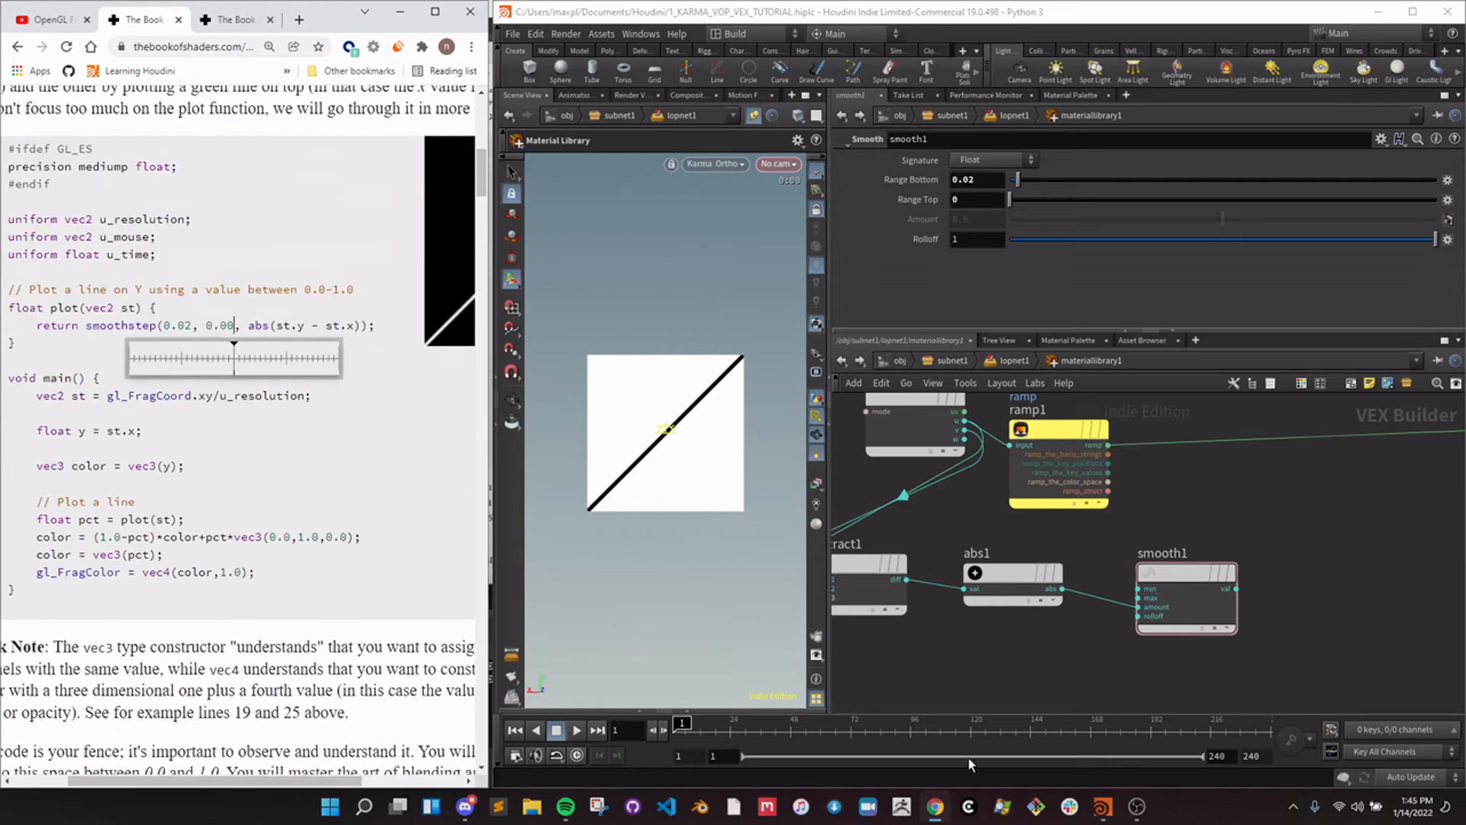
click(1019, 689)
middle_drag(1024, 684, 994, 662)
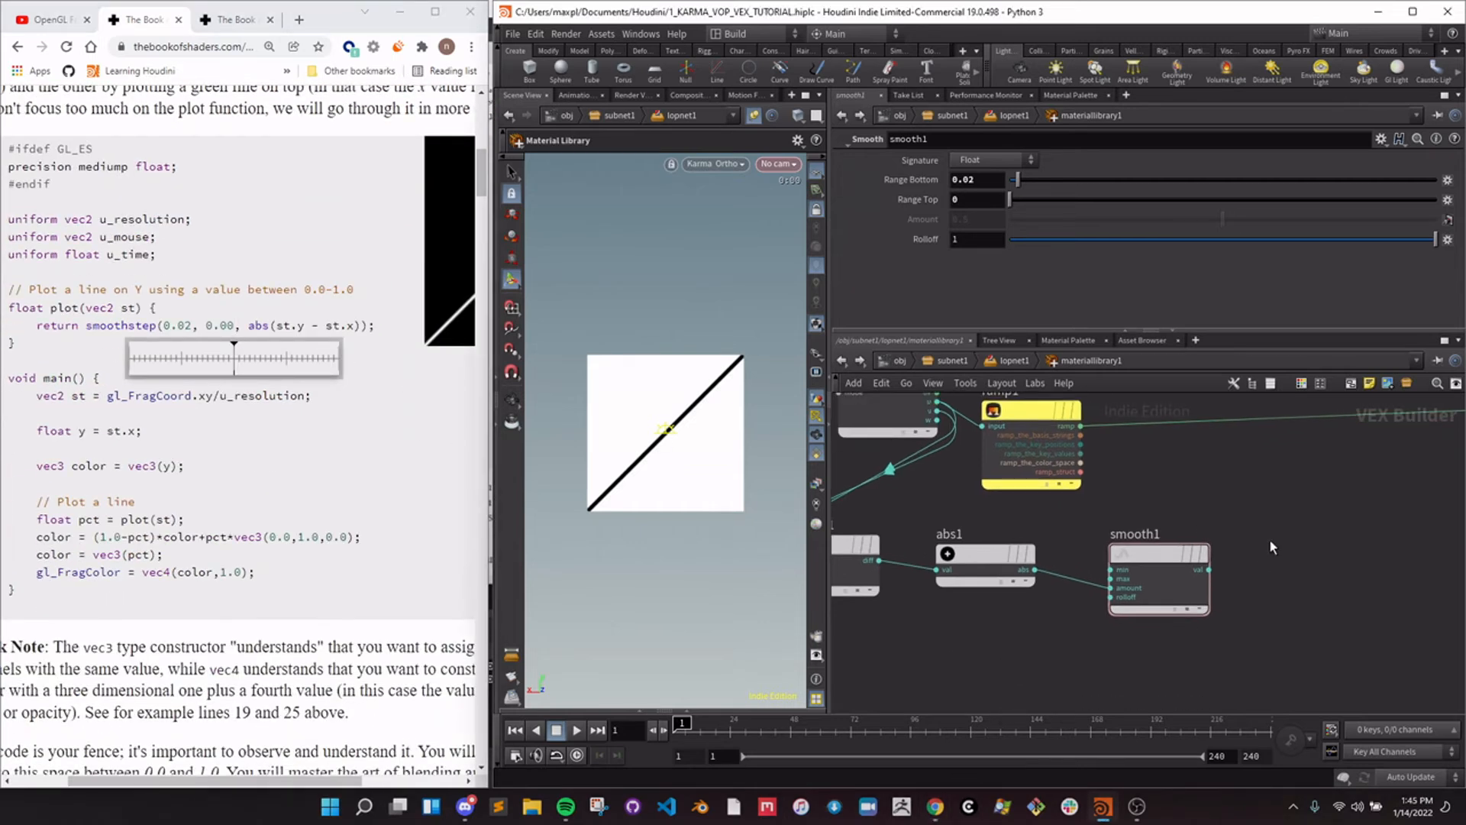
key(Tab)
key(Return)
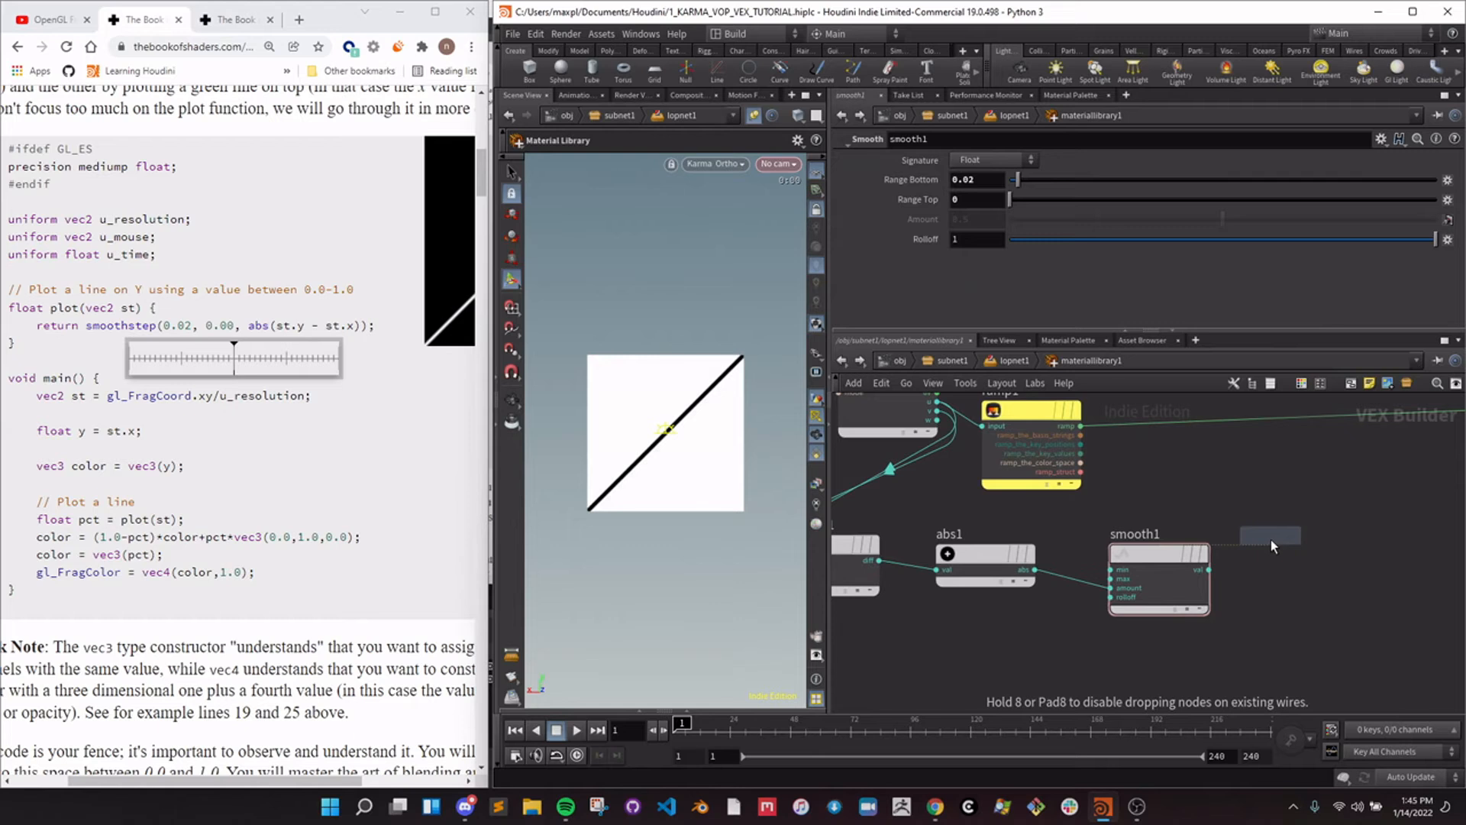
click(1271, 539)
drag(1209, 570, 1260, 570)
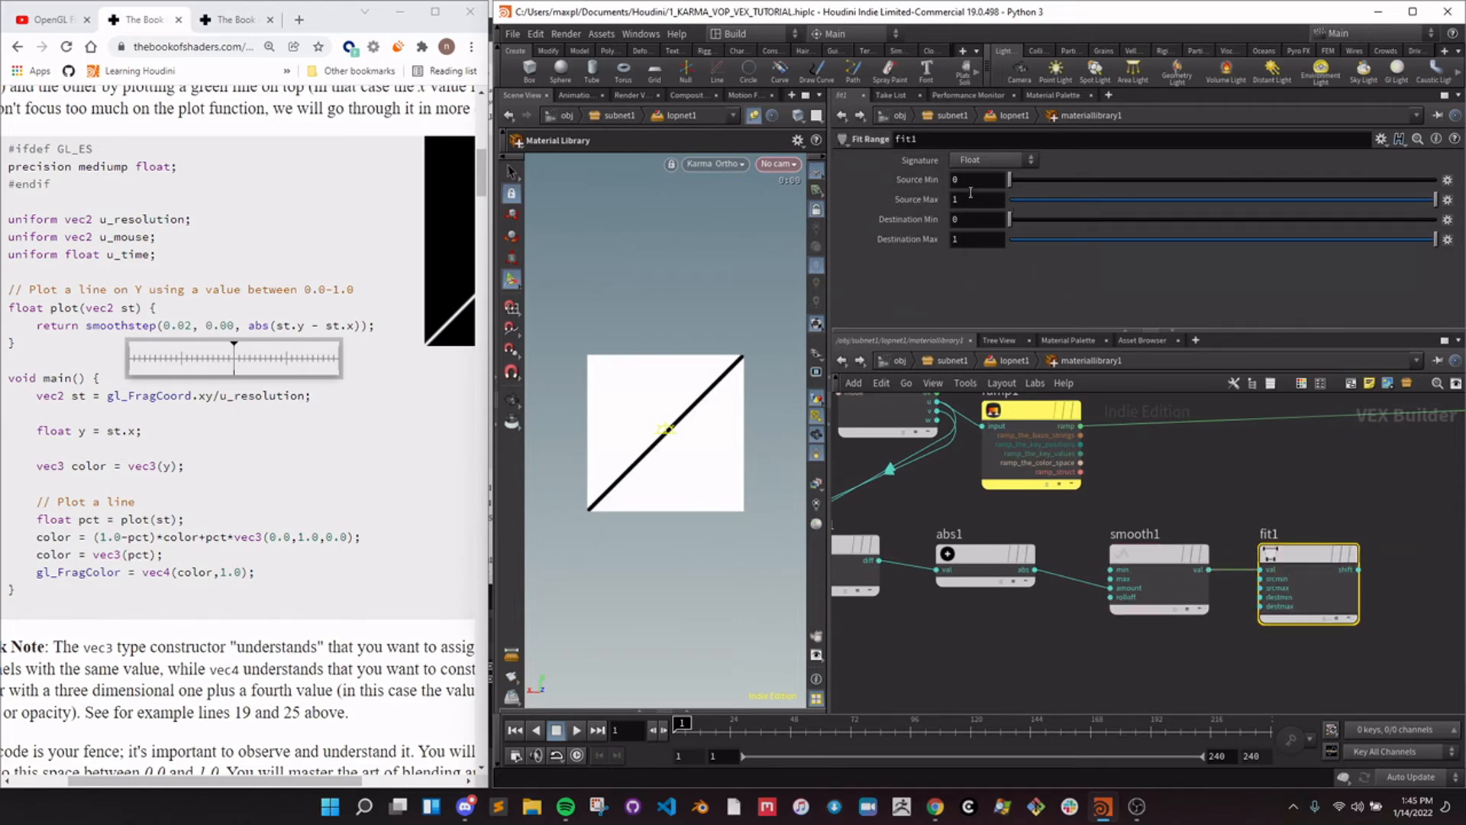
Set fit1's Destination Min to 1 and Destination Max to 0, and set it as the material on mesh_0.
key(Tab)
text(0)
key(Return)
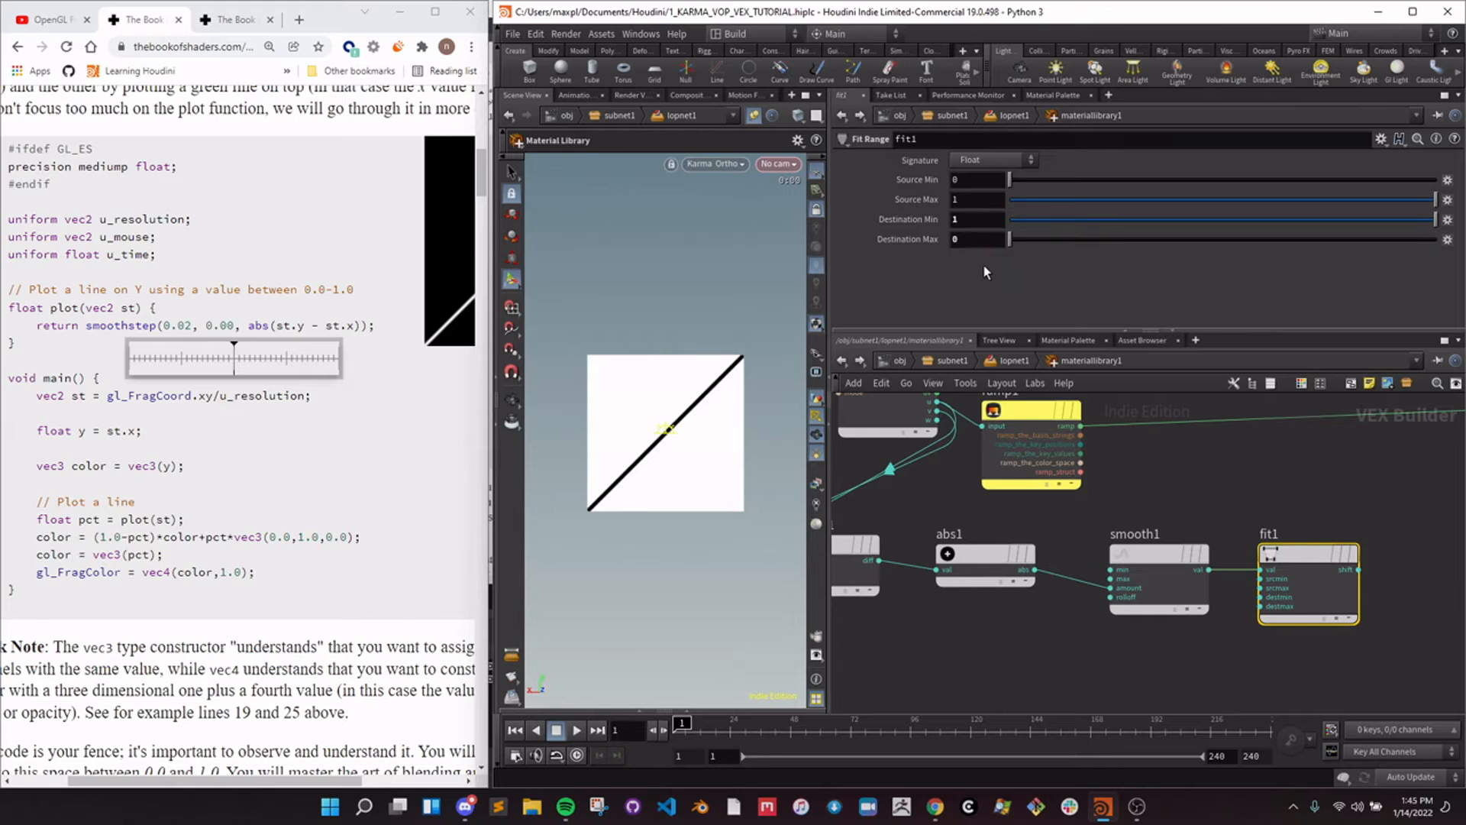
middle_drag(1293, 478, 1233, 457)
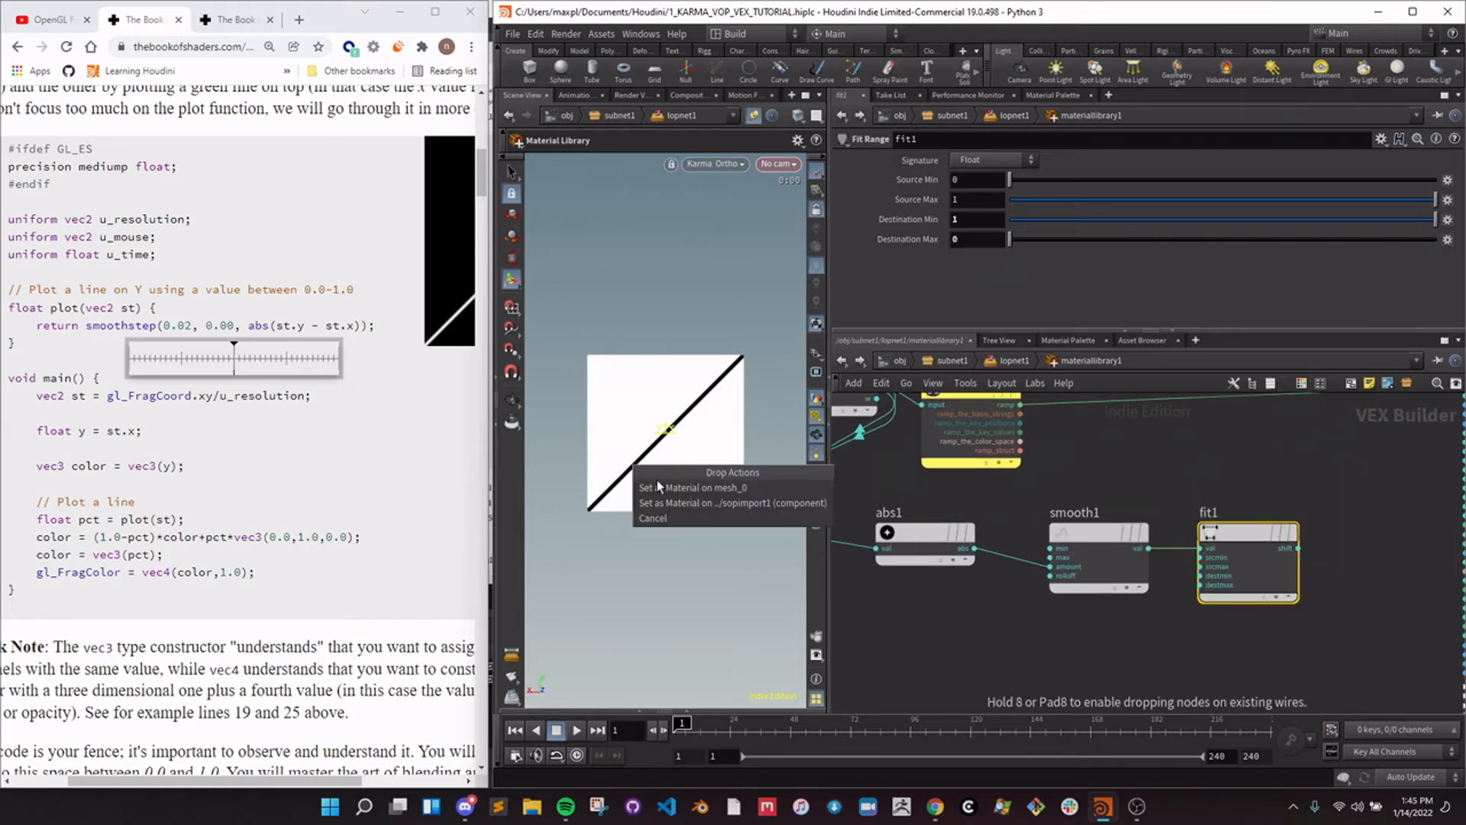
scroll(919, 644, down, 6)
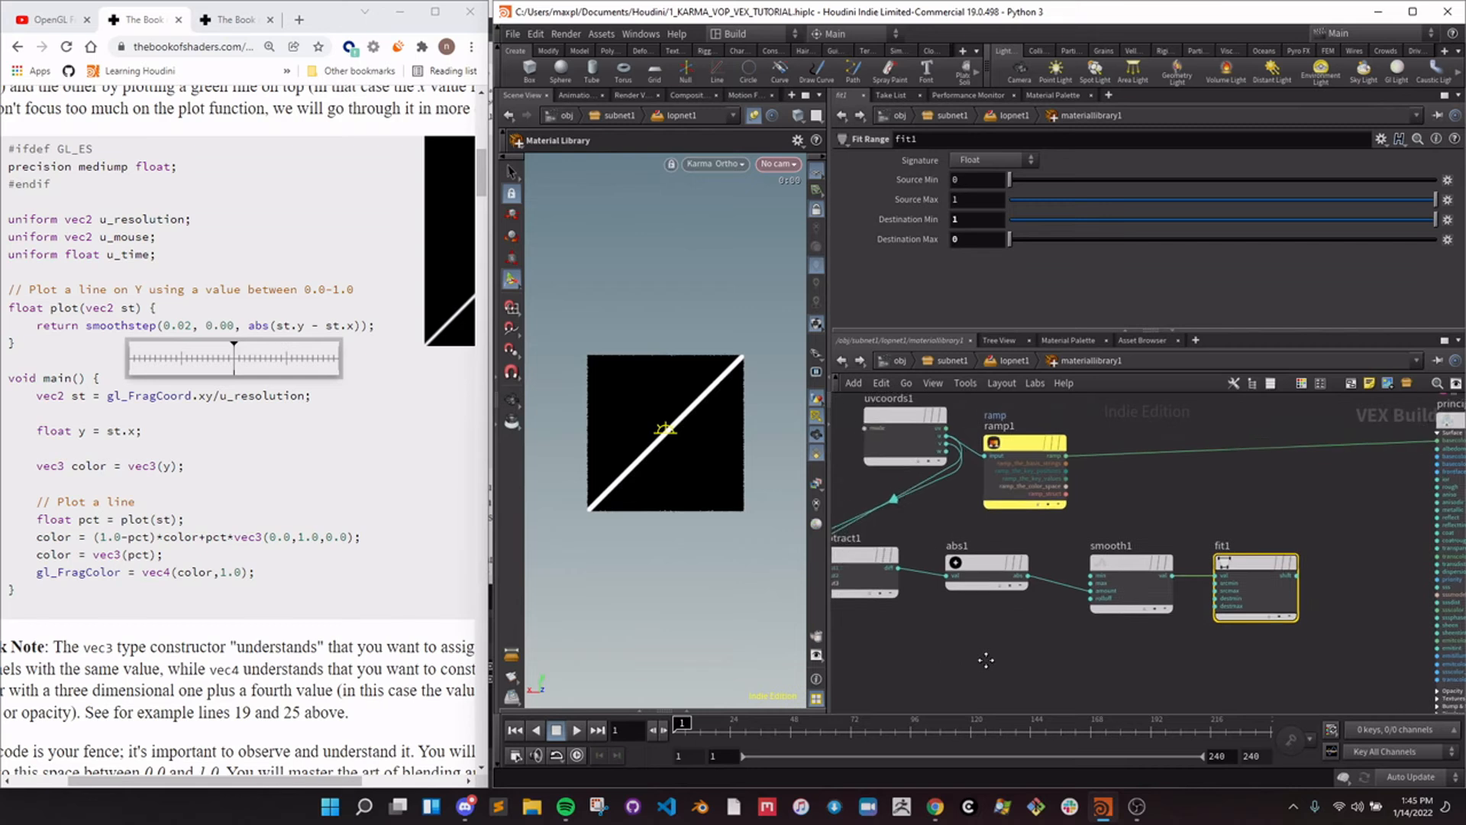
Examine the plot function and the color = (1.0-pct)*color+pct*vec3(0.0,1.0,0.0) line in the reference code, tracing pct.
drag(1256, 656, 867, 504)
click(903, 640)
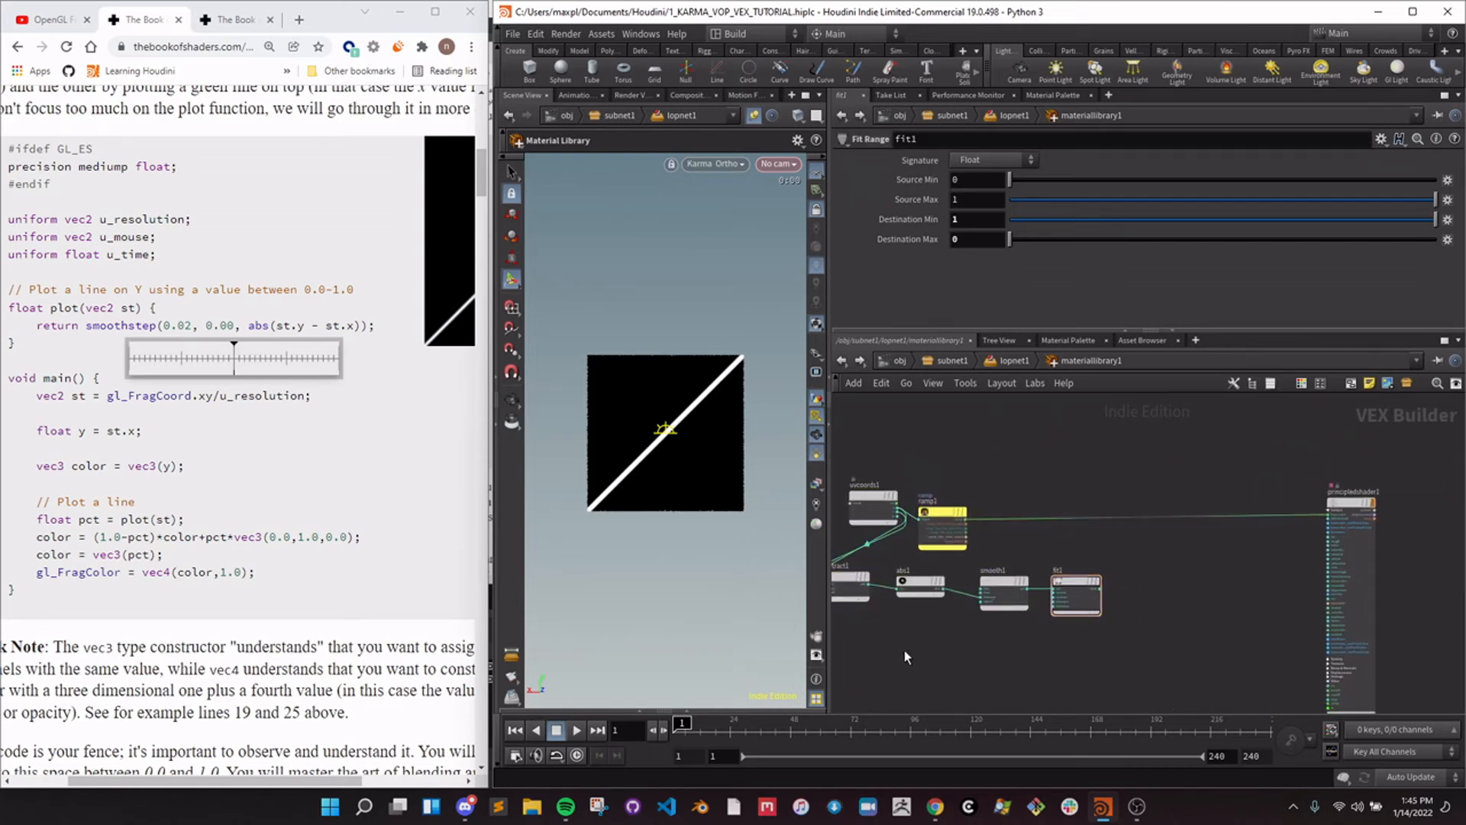
middle_drag(929, 658, 1096, 647)
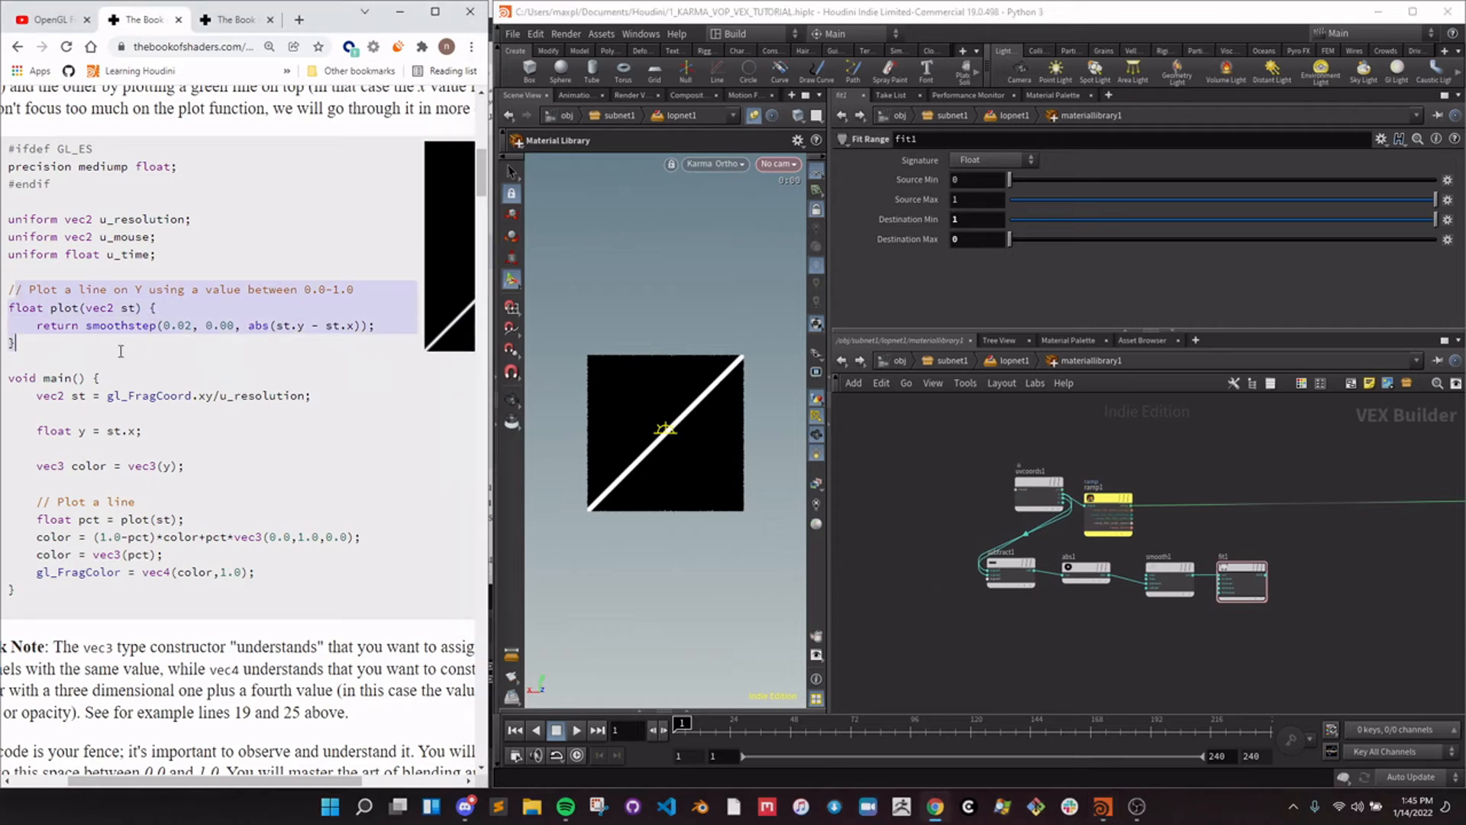
scroll(191, 486, down, 2)
drag(36, 384, 363, 384)
click(363, 384)
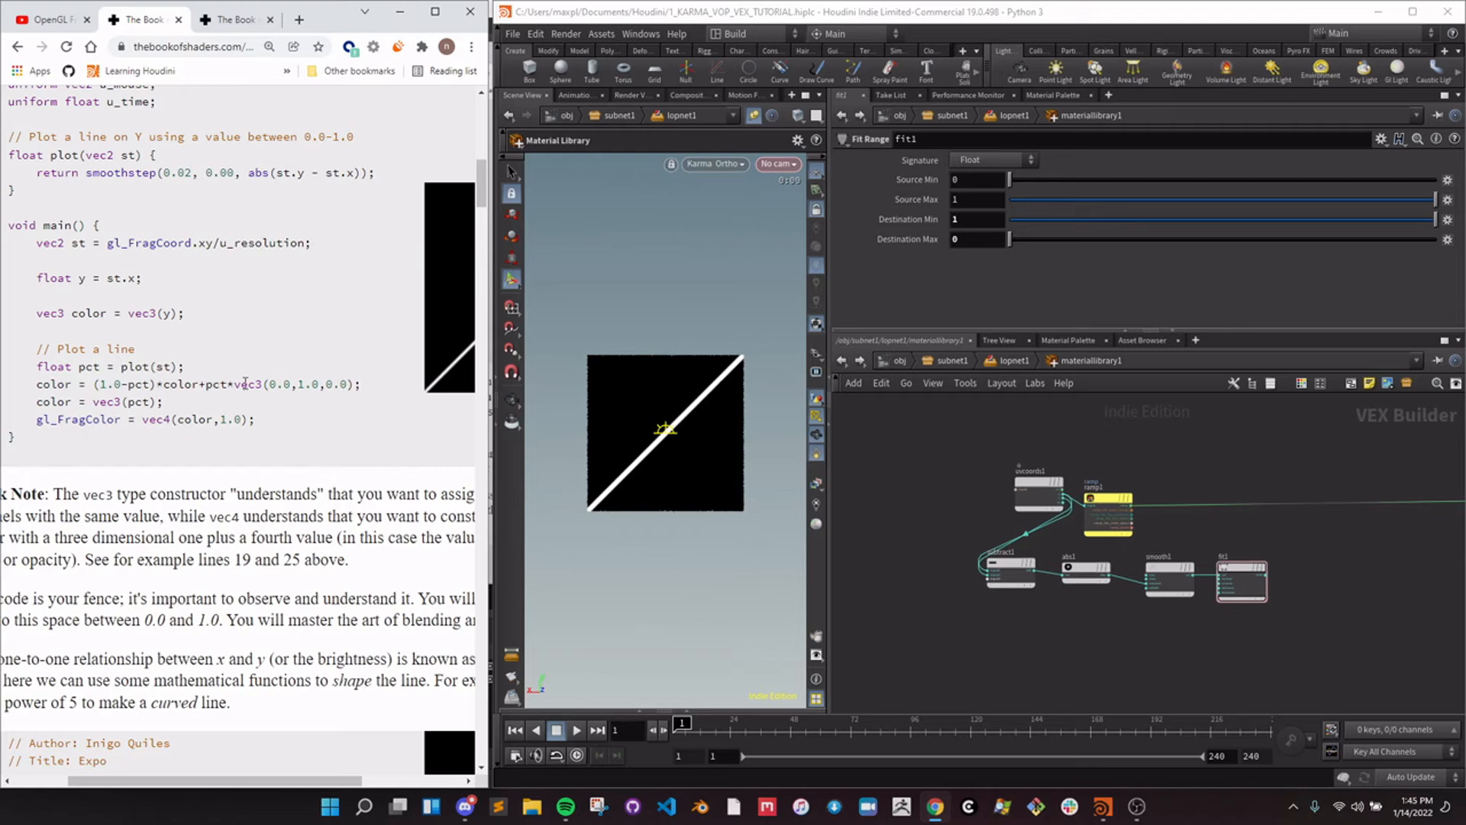
drag(100, 384, 140, 385)
click(150, 385)
drag(97, 384, 143, 384)
click(144, 385)
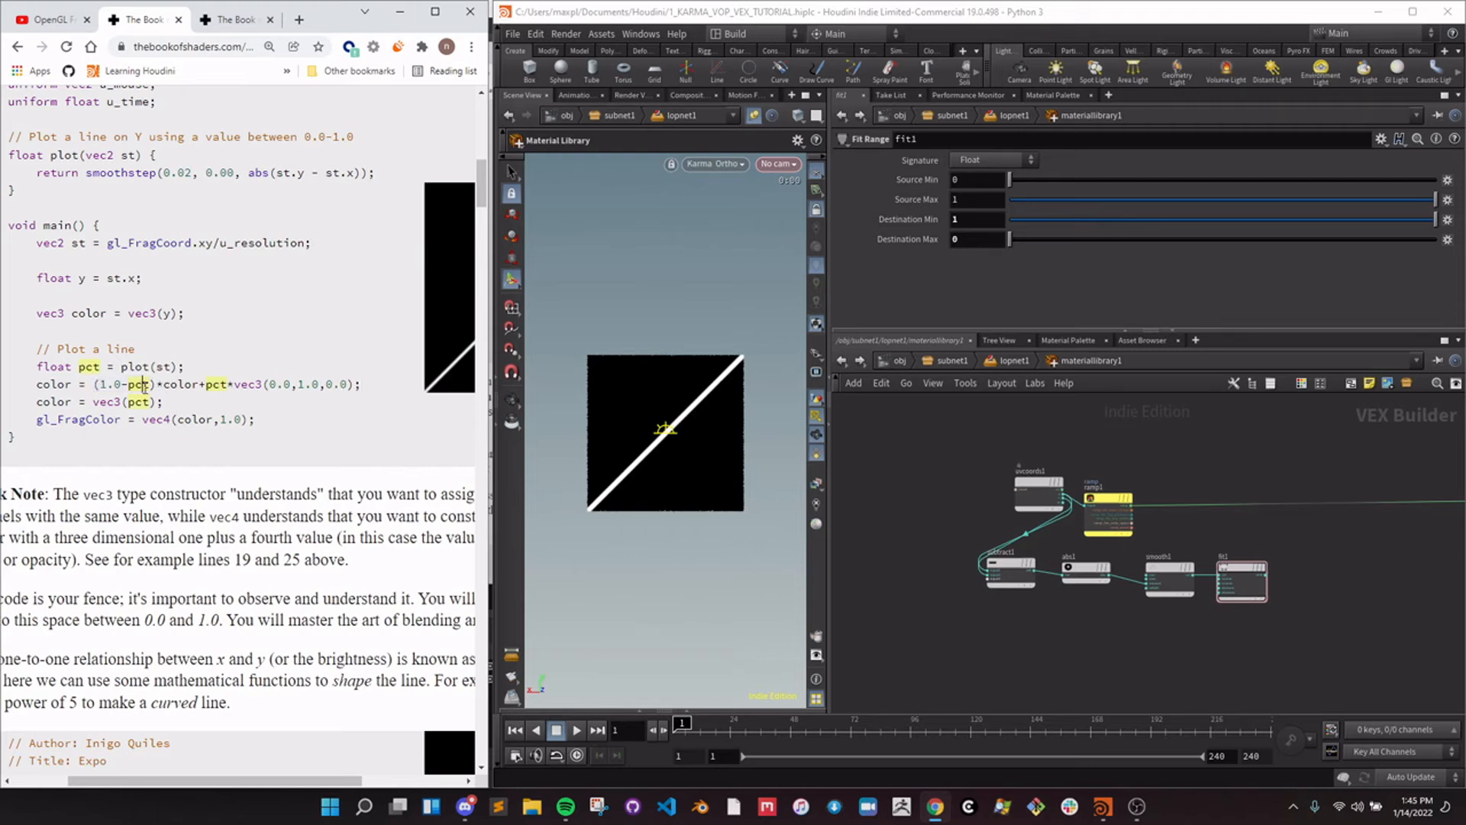
click(101, 385)
scroll(1182, 555, up, 3)
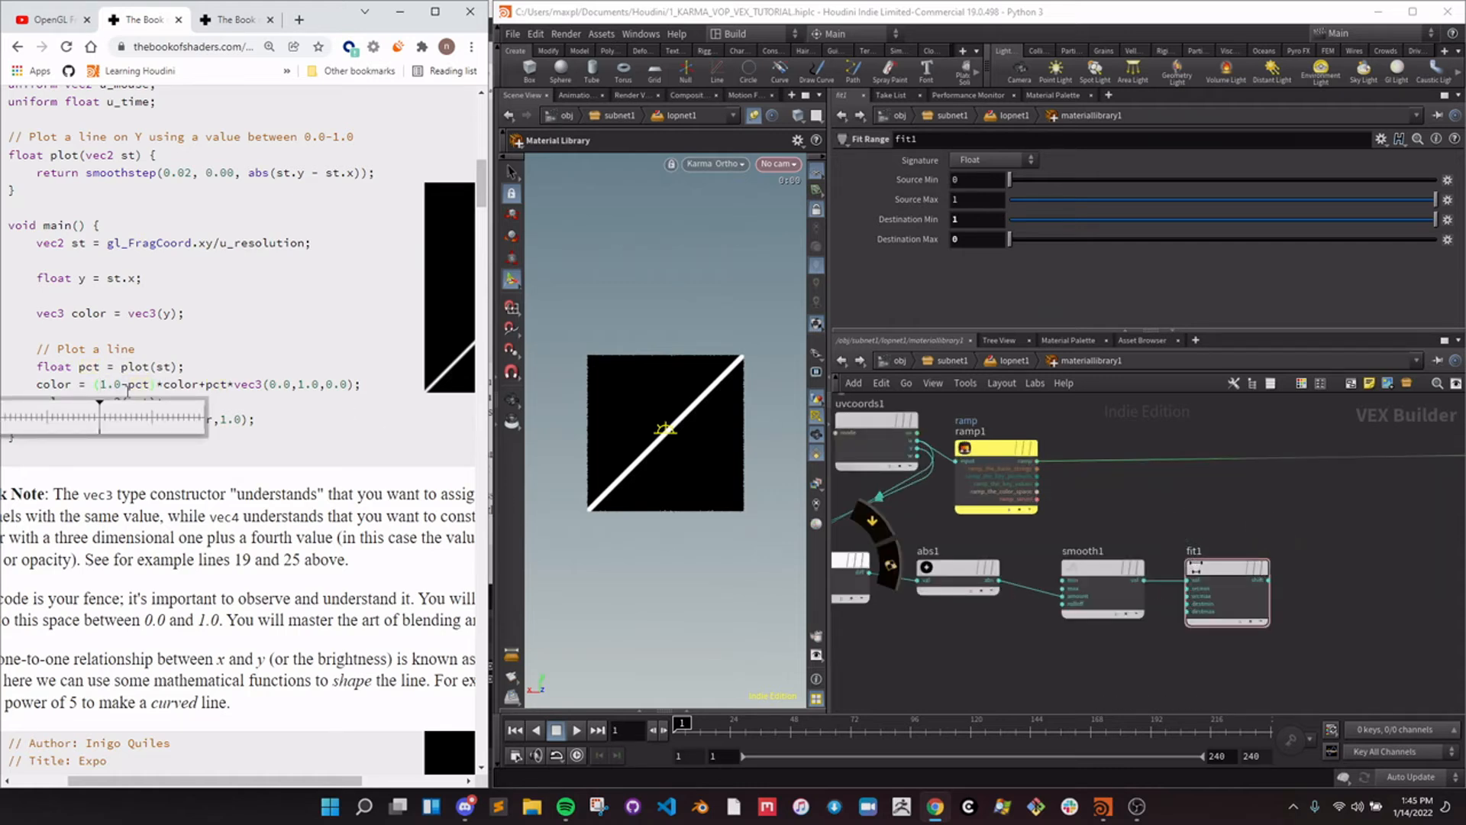
double_click(88, 366)
Add a Constant node below fit1 in the material network.
click(1188, 672)
scroll(1188, 674, down, 3)
middle_drag(1188, 673, 1113, 643)
drag(1257, 668, 891, 516)
click(1184, 588)
scroll(1184, 588, up, 5)
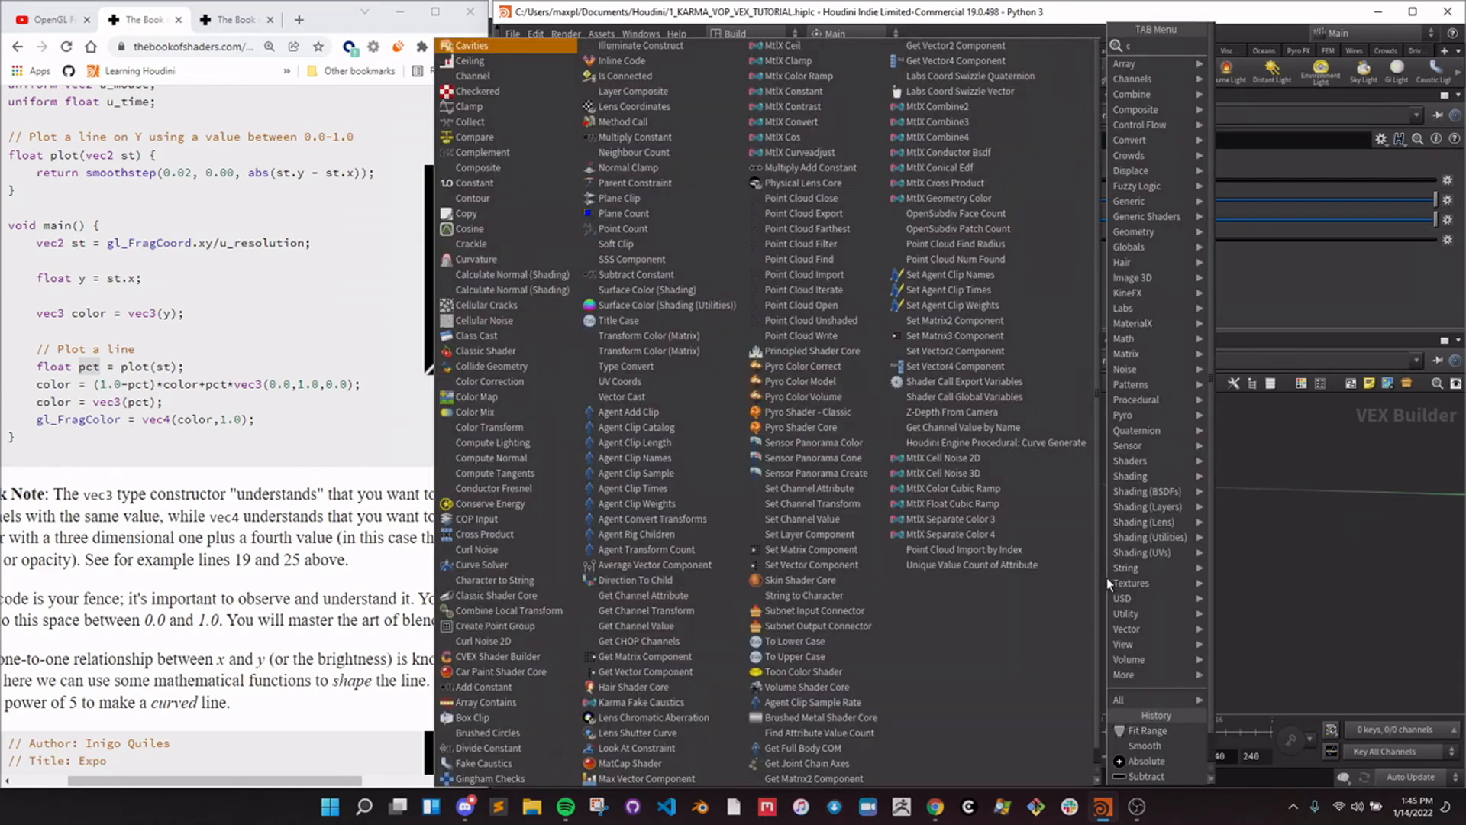
click(1108, 579)
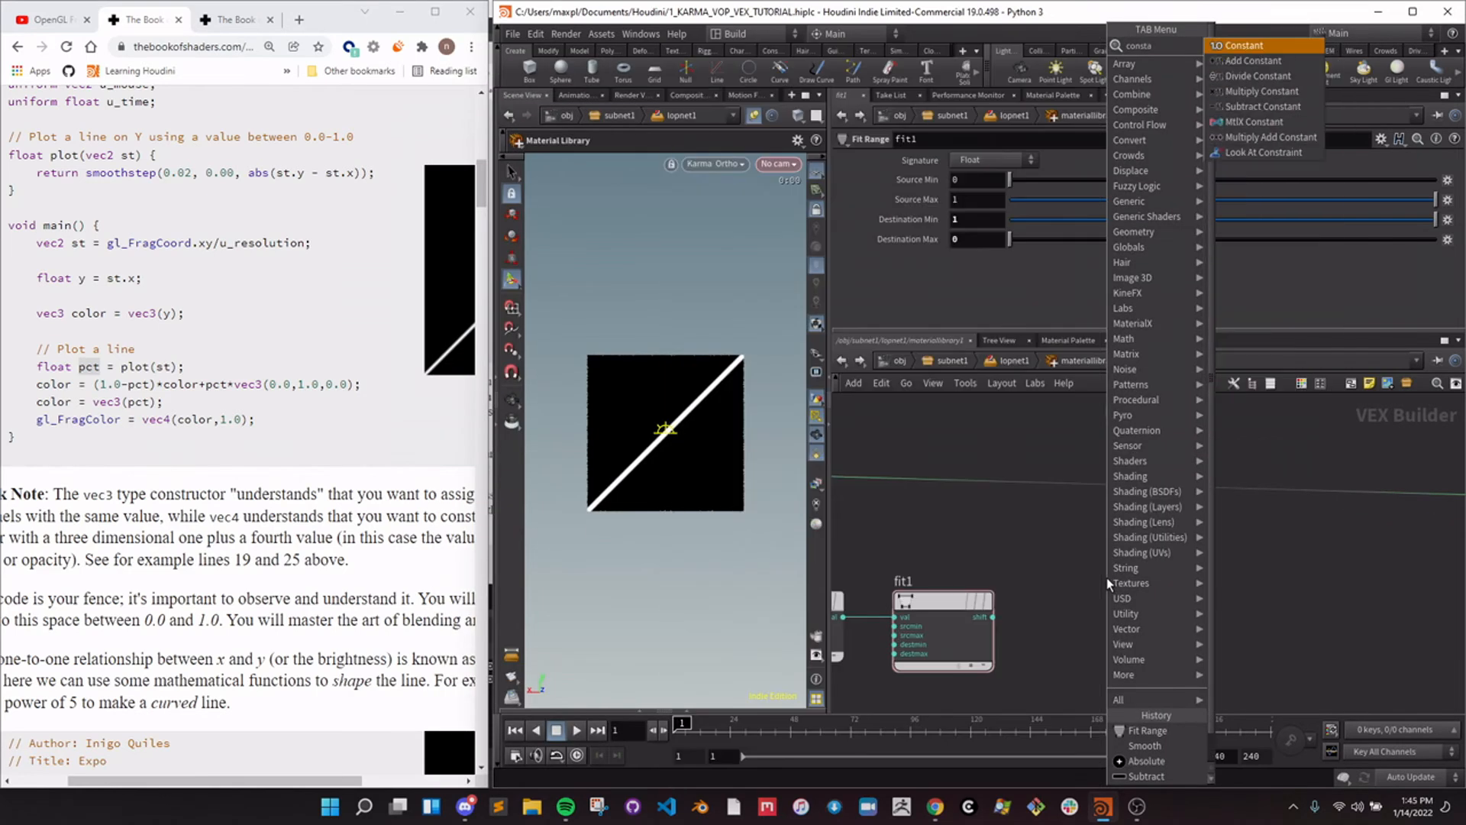
click(1037, 658)
Add a Subtract node beside the fit1 and const1 nodes.
click(1102, 533)
key(Tab)
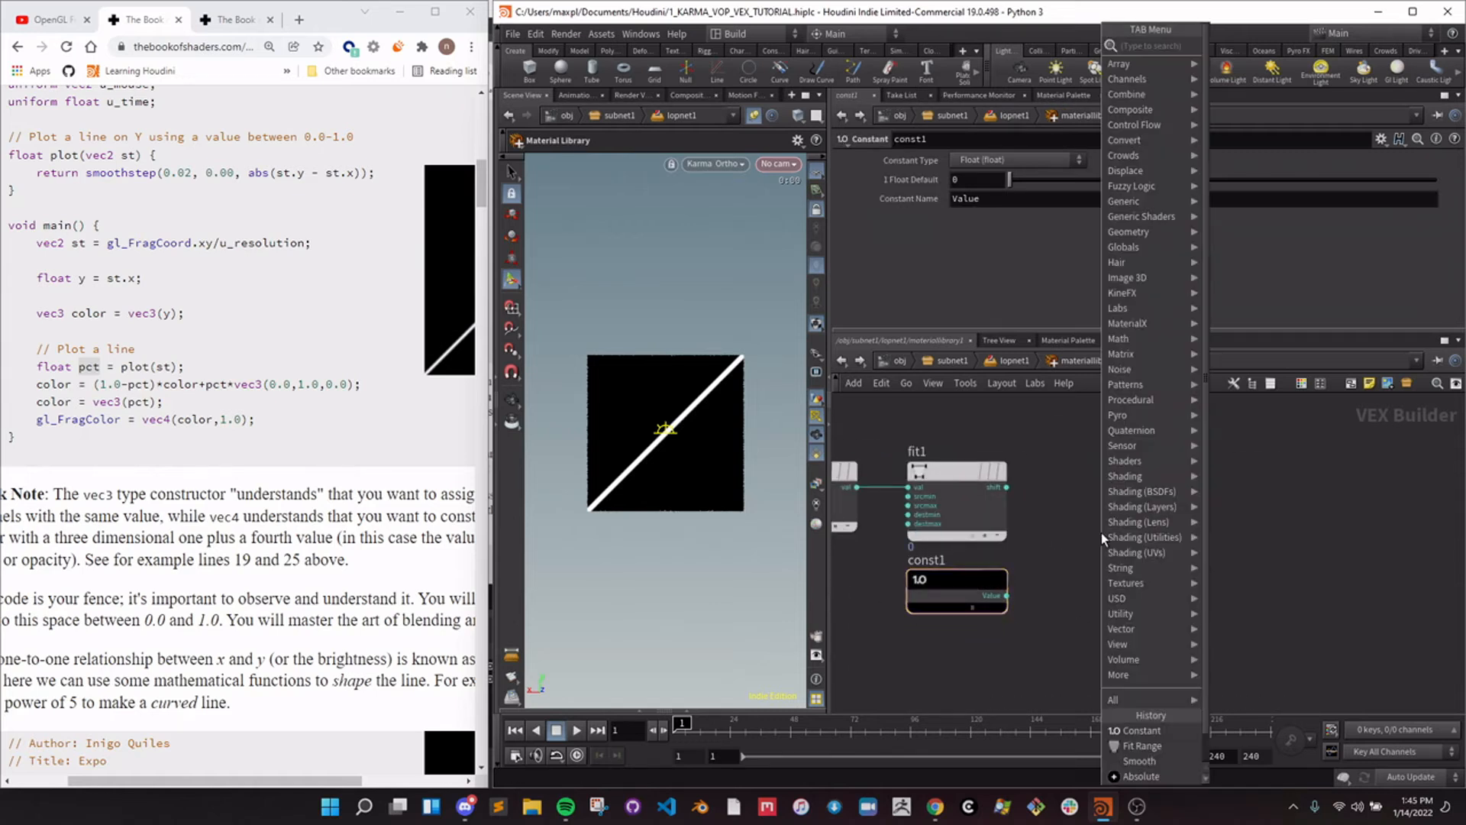
text(subtr)
key(Return)
click(1101, 533)
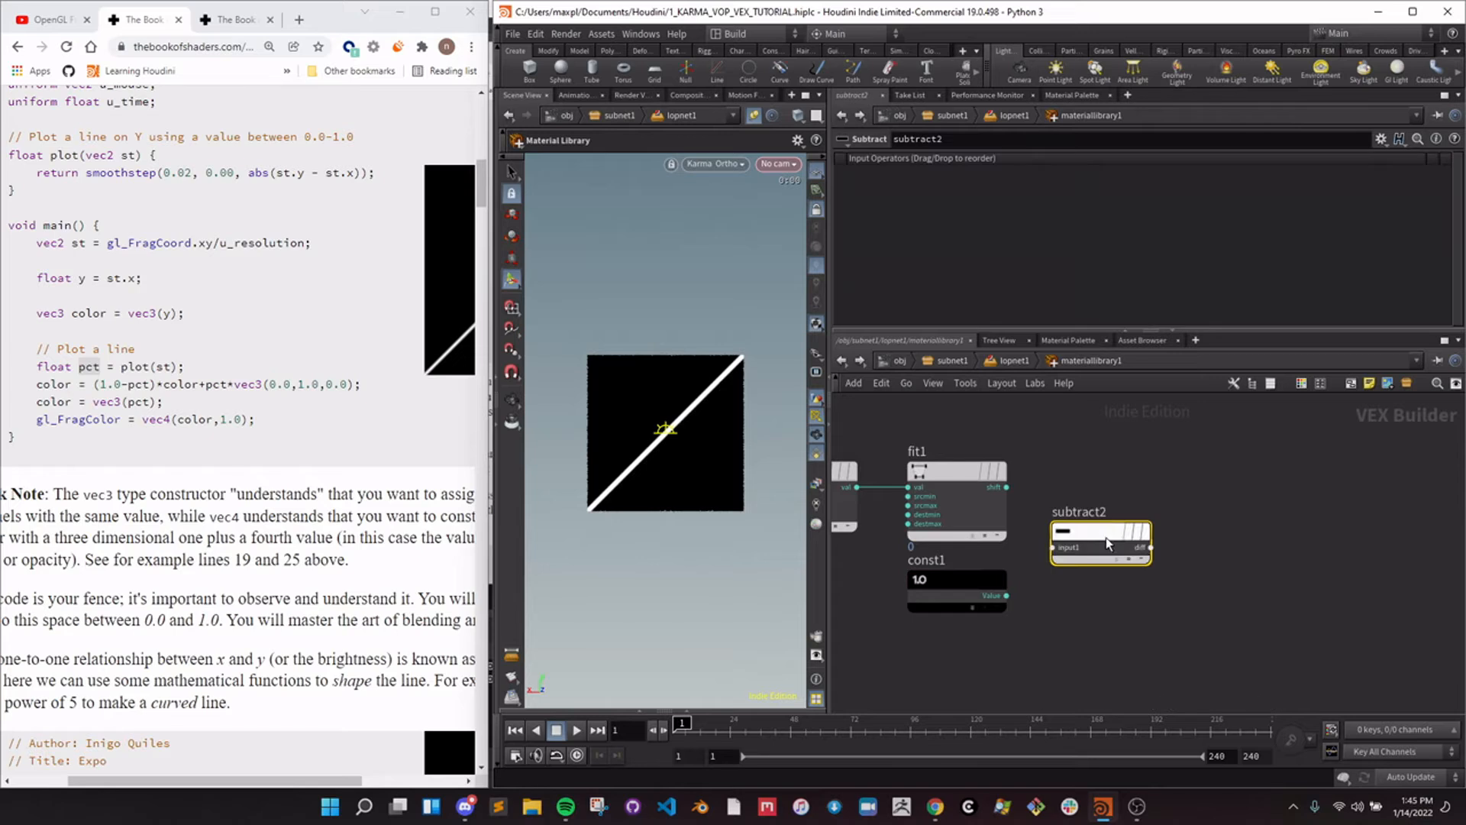
Wire const1 into subtract2's first input and fit1's shift into its second, and preview subtract2 on the viewport plane.
drag(1001, 602, 1073, 537)
drag(1006, 487, 709, 475)
click(759, 513)
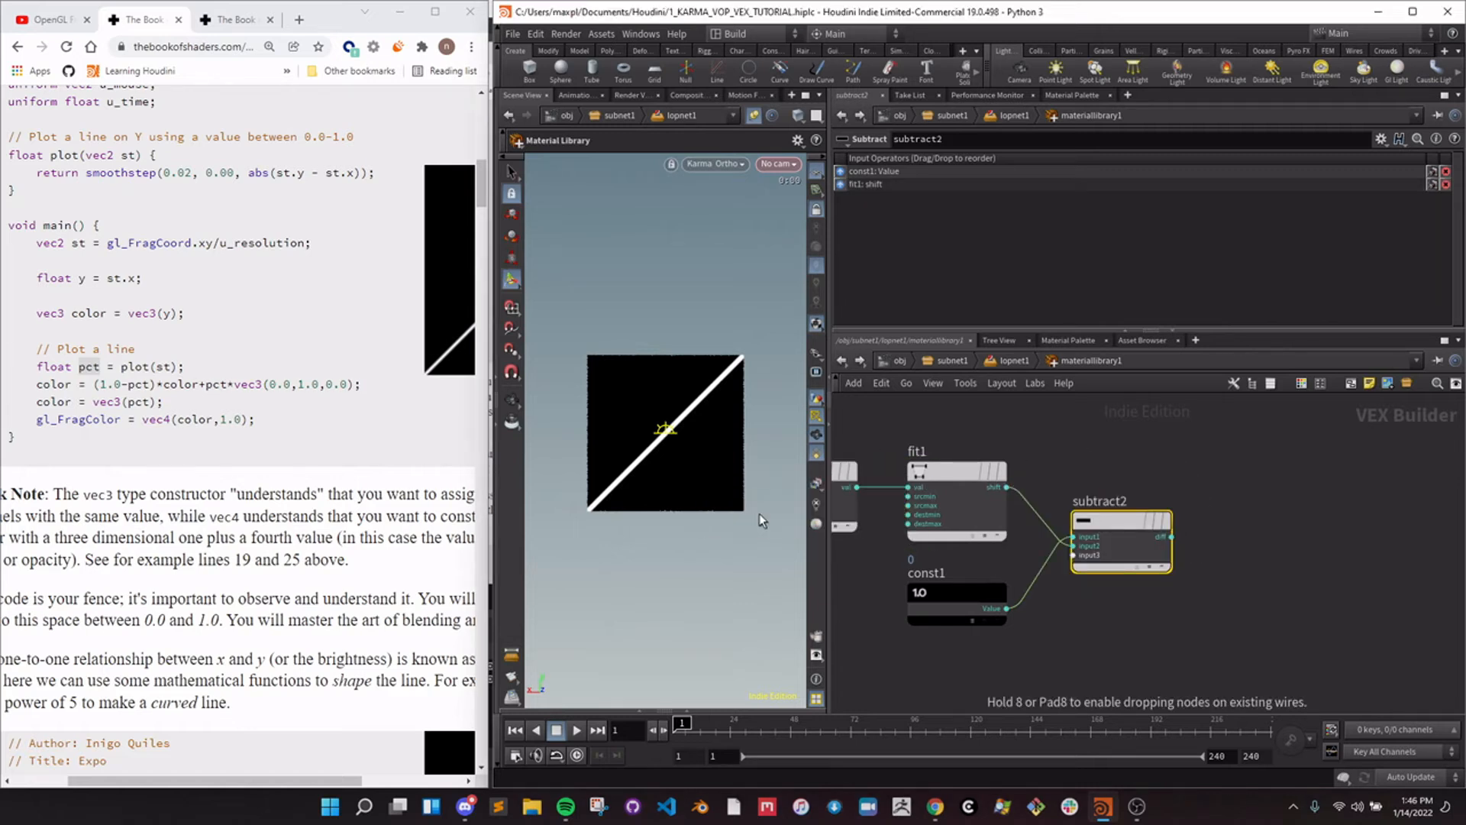
mouse_move(1102, 522)
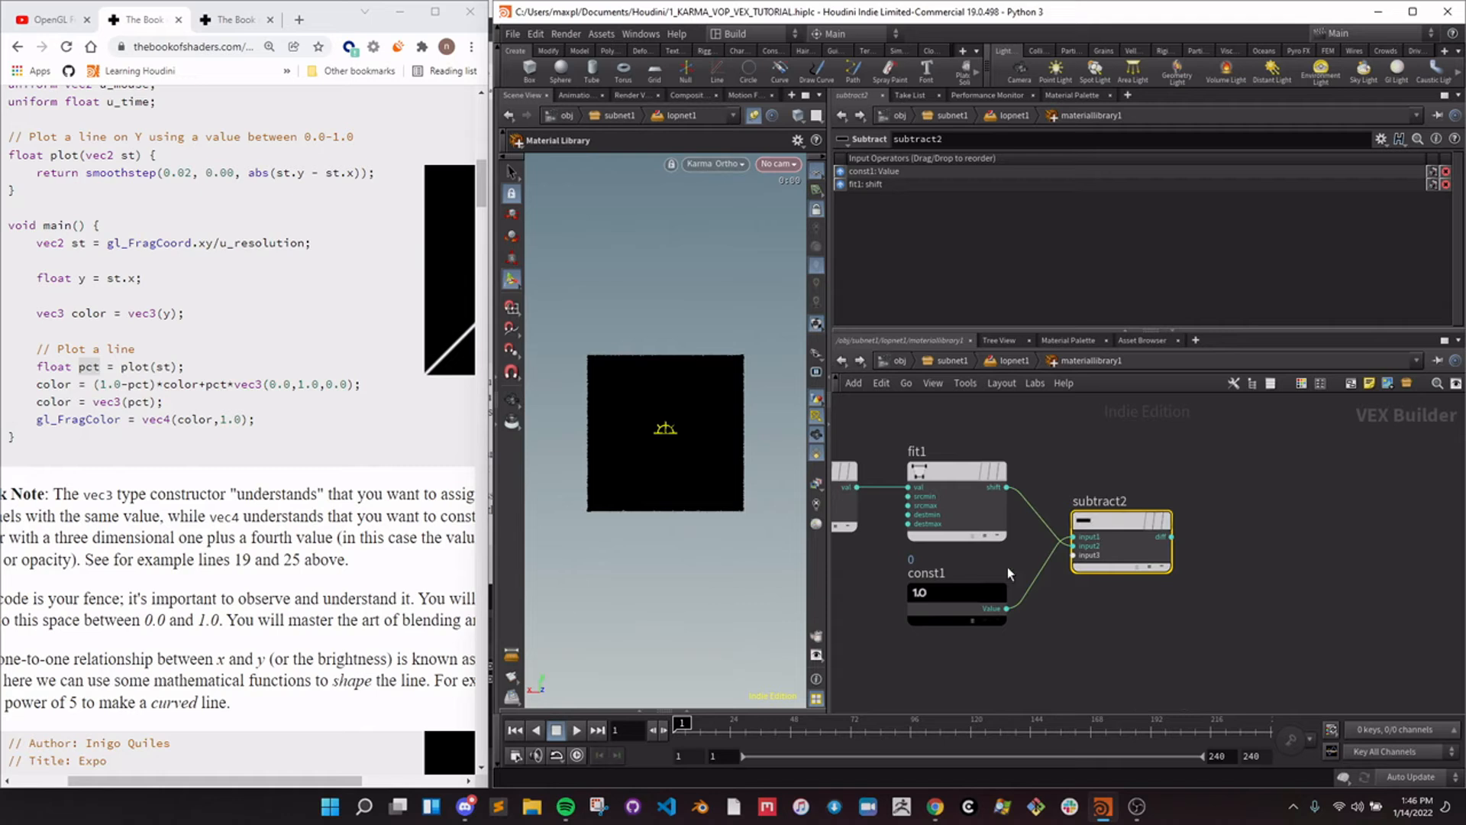
Add a Multiply node and wire subtract2's diff output and ramp1's ramp output into it, following (1.0-pct)*color.
drag(131, 382, 171, 383)
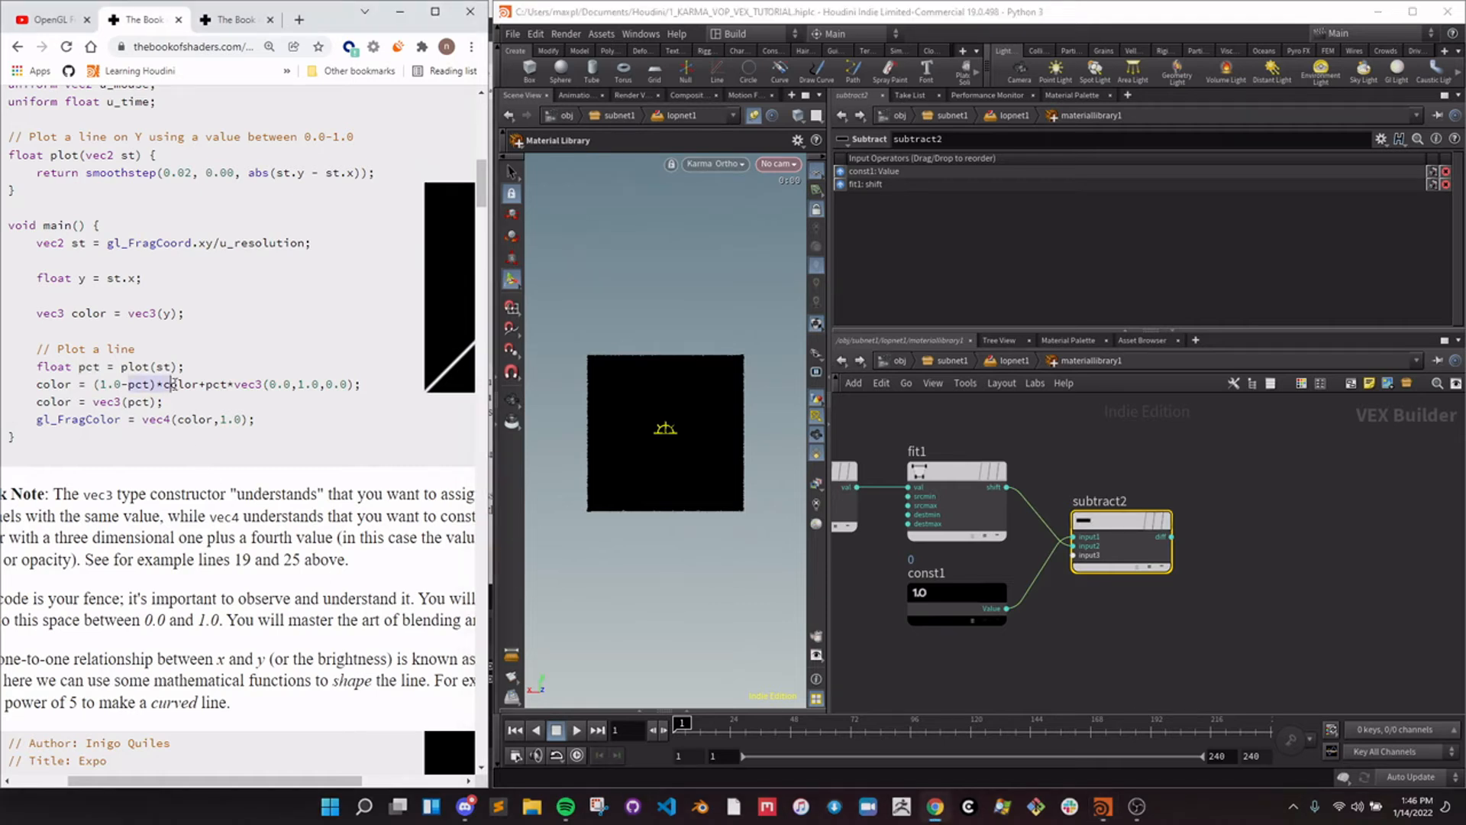
scroll(1021, 532, down, 5)
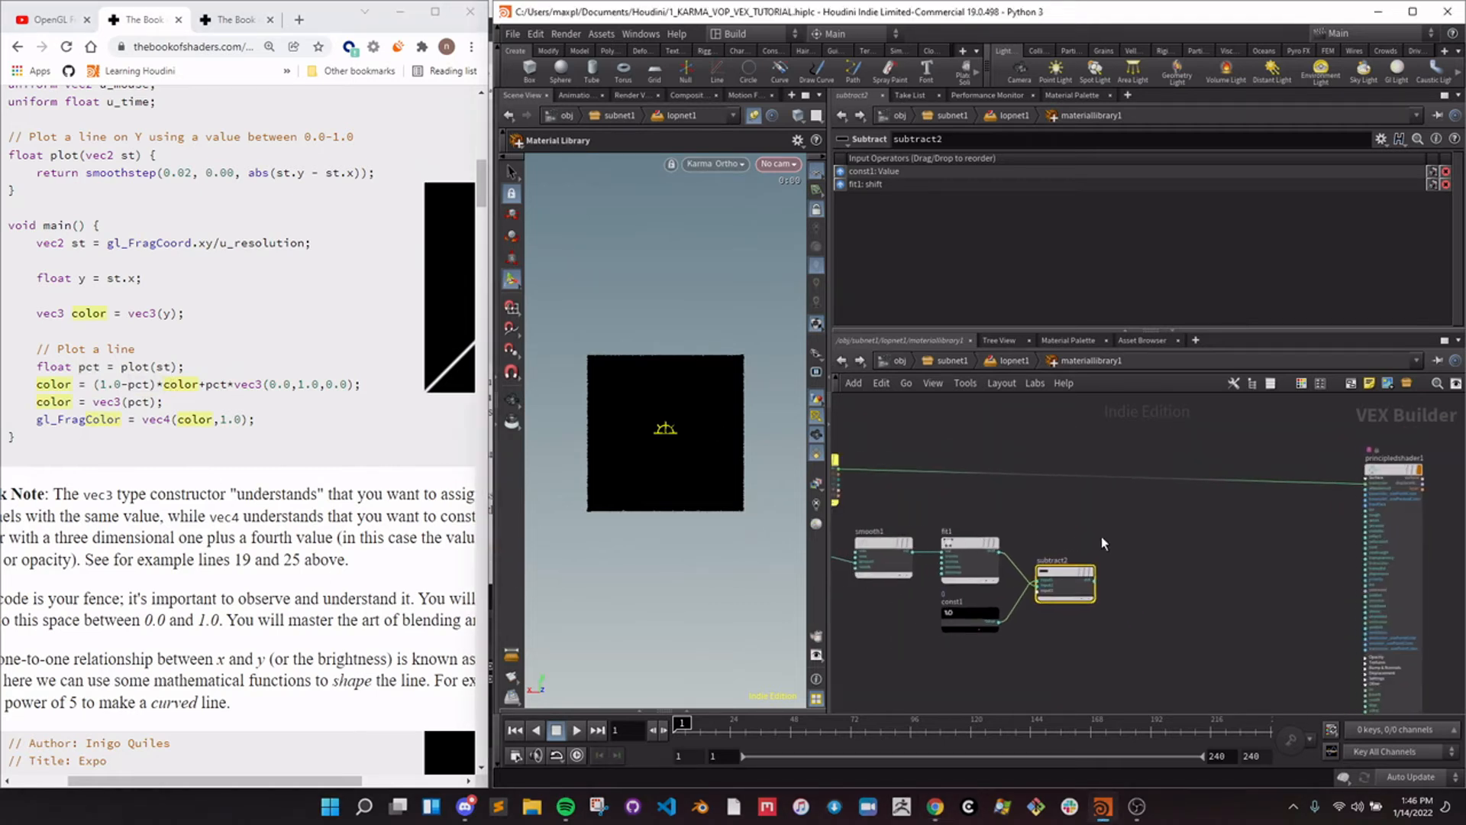
key(Tab)
key(Return)
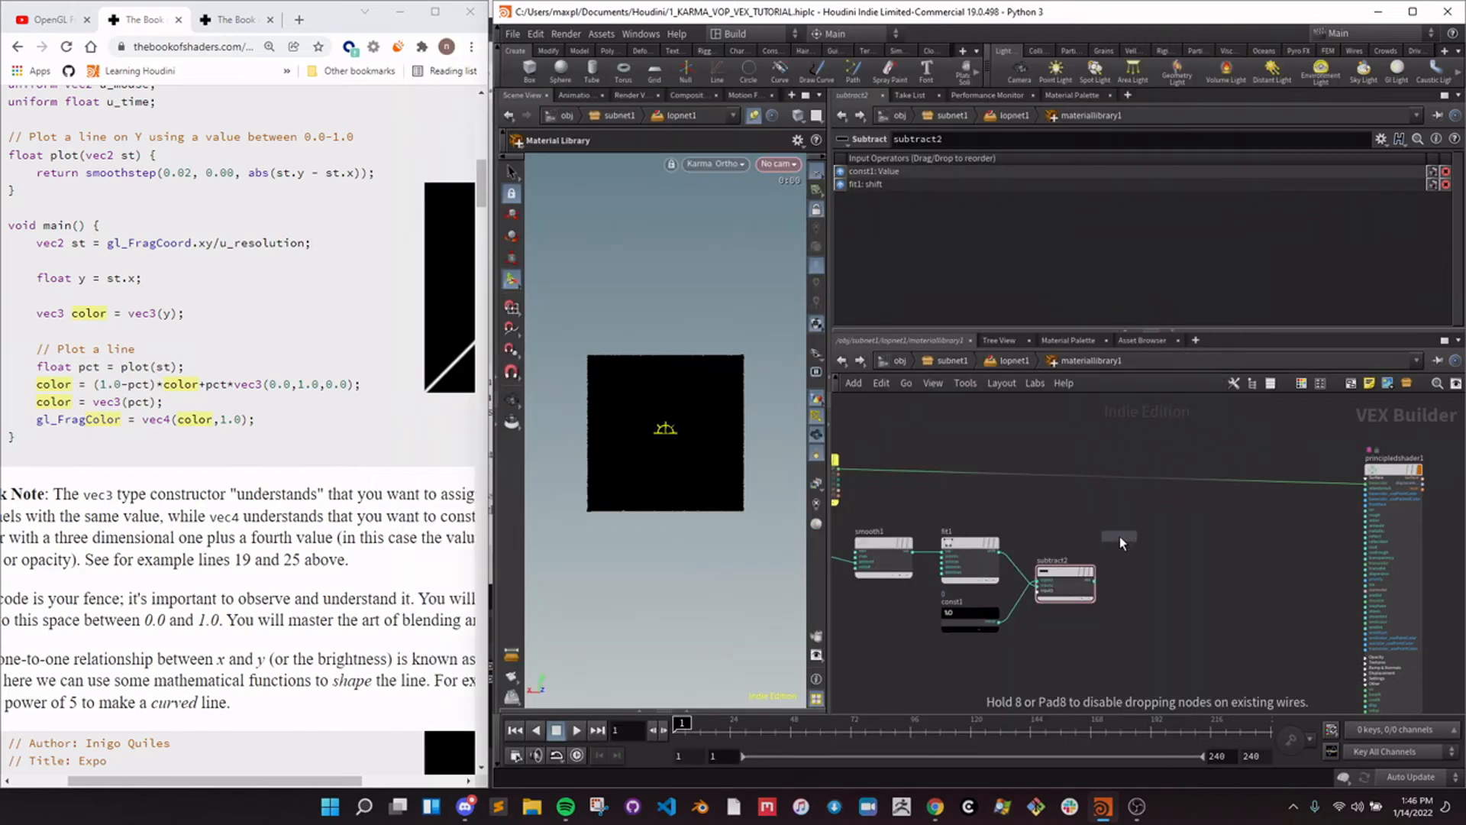
click(1132, 539)
drag(1095, 581, 1106, 542)
middle_drag(1017, 533, 1109, 571)
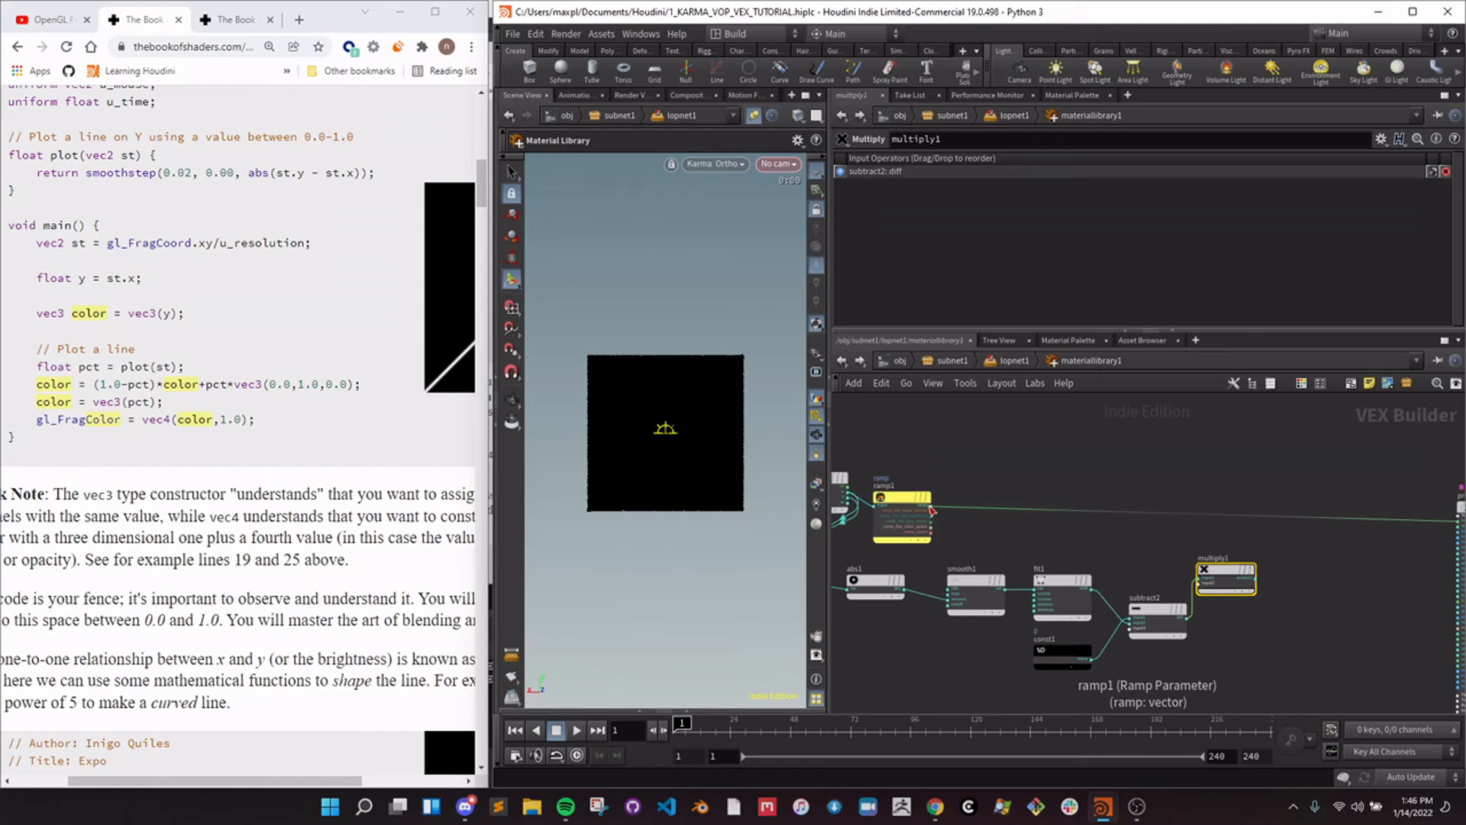
click(933, 506)
click(1202, 586)
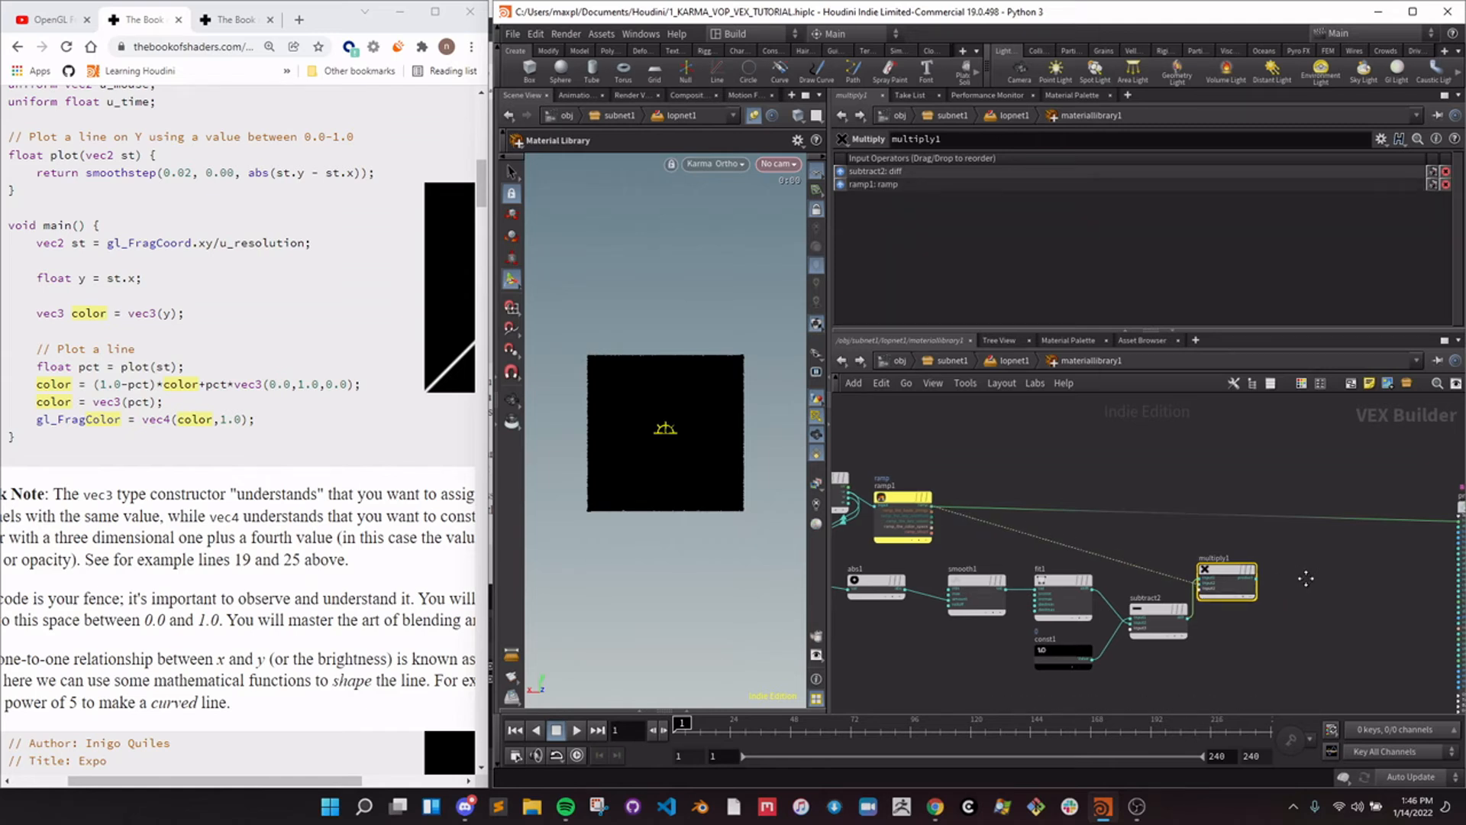
Preview multiply1 on the viewport plane by setting it as the material on the sopimport1 component.
scroll(1138, 569, up, 2)
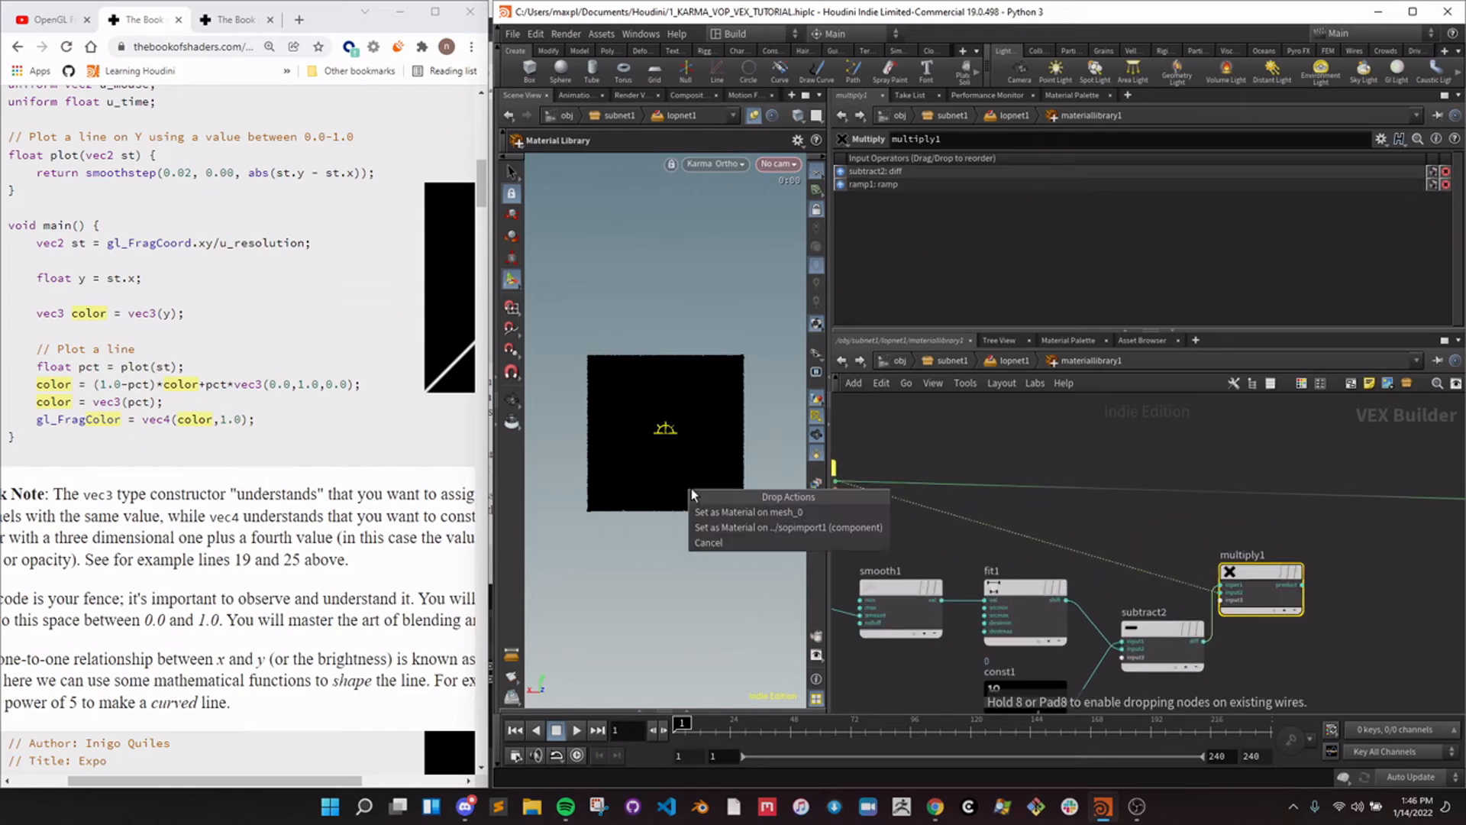
middle_drag(1133, 527, 1058, 503)
drag(1174, 546, 1240, 537)
middle_drag(1105, 521, 1234, 520)
scroll(1214, 539, down, 1)
scroll(1203, 564, up, 1)
drag(1353, 533, 691, 456)
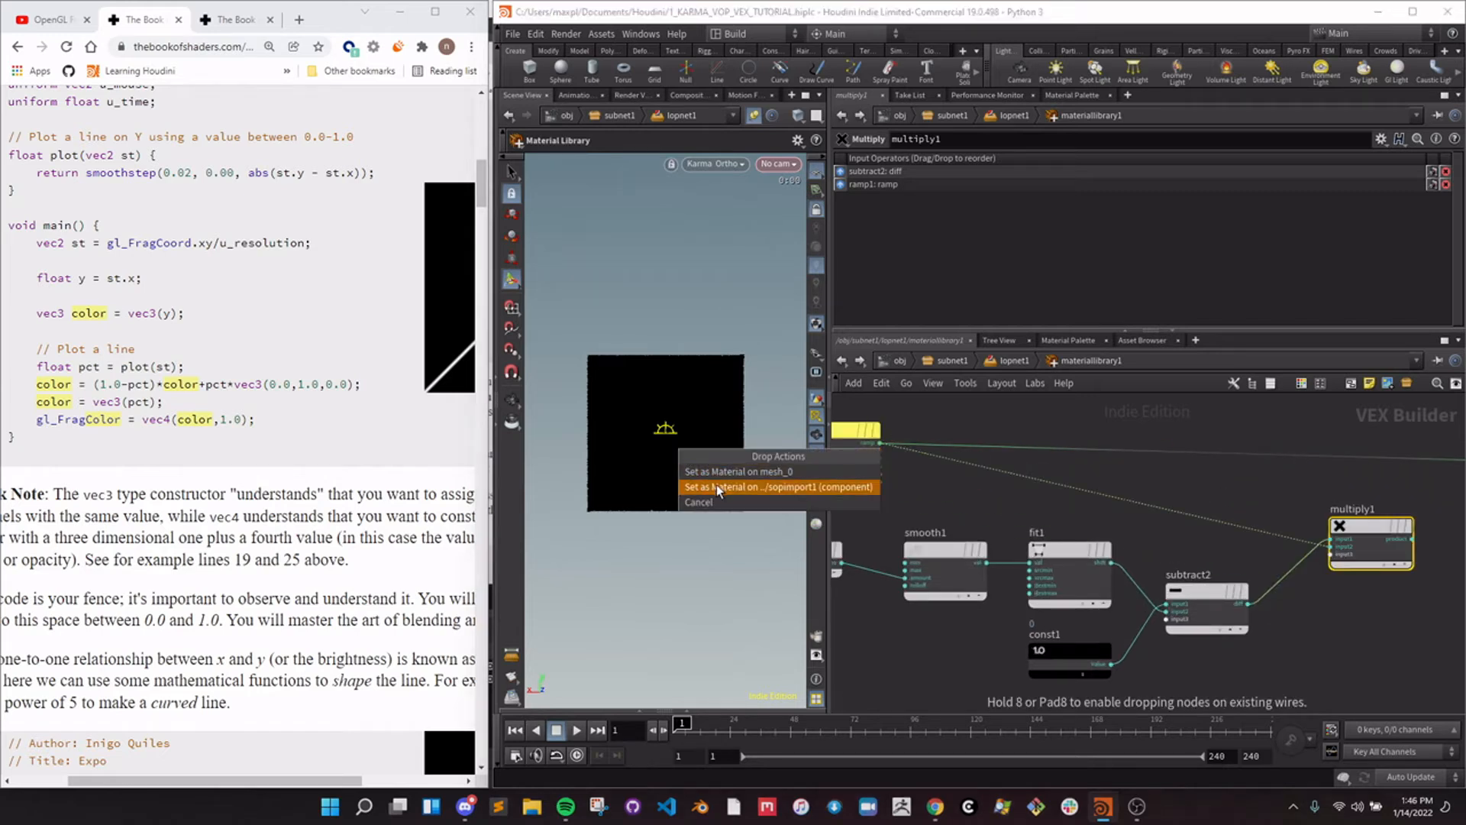
click(718, 488)
middle_drag(1149, 500, 1076, 498)
scroll(1130, 494, up, 1)
scroll(1134, 495, down, 1)
middle_drag(1218, 510, 1314, 511)
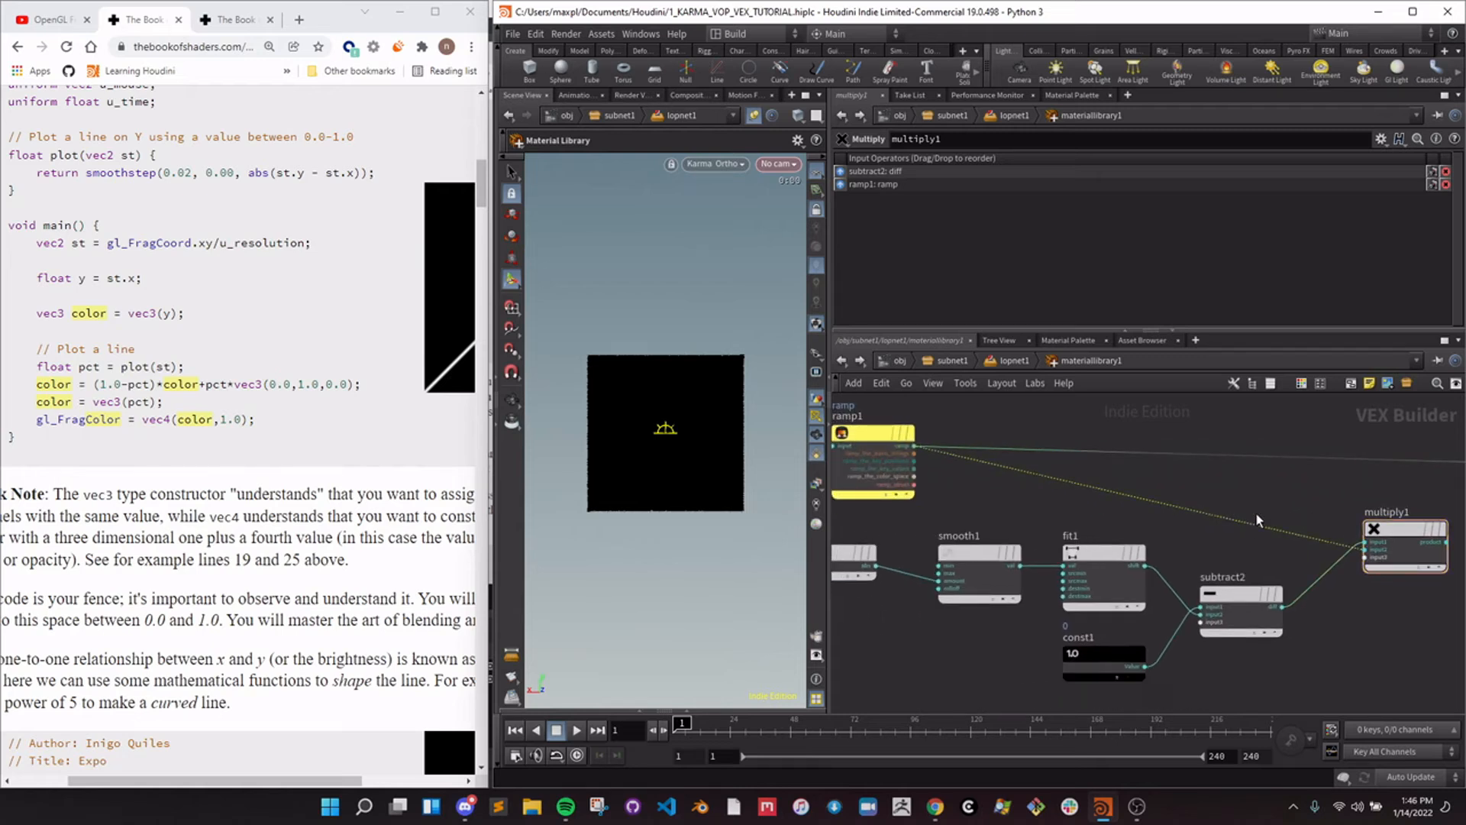
Save the scene file.
key(ctrl+s)
middle_drag(1212, 511, 1228, 507)
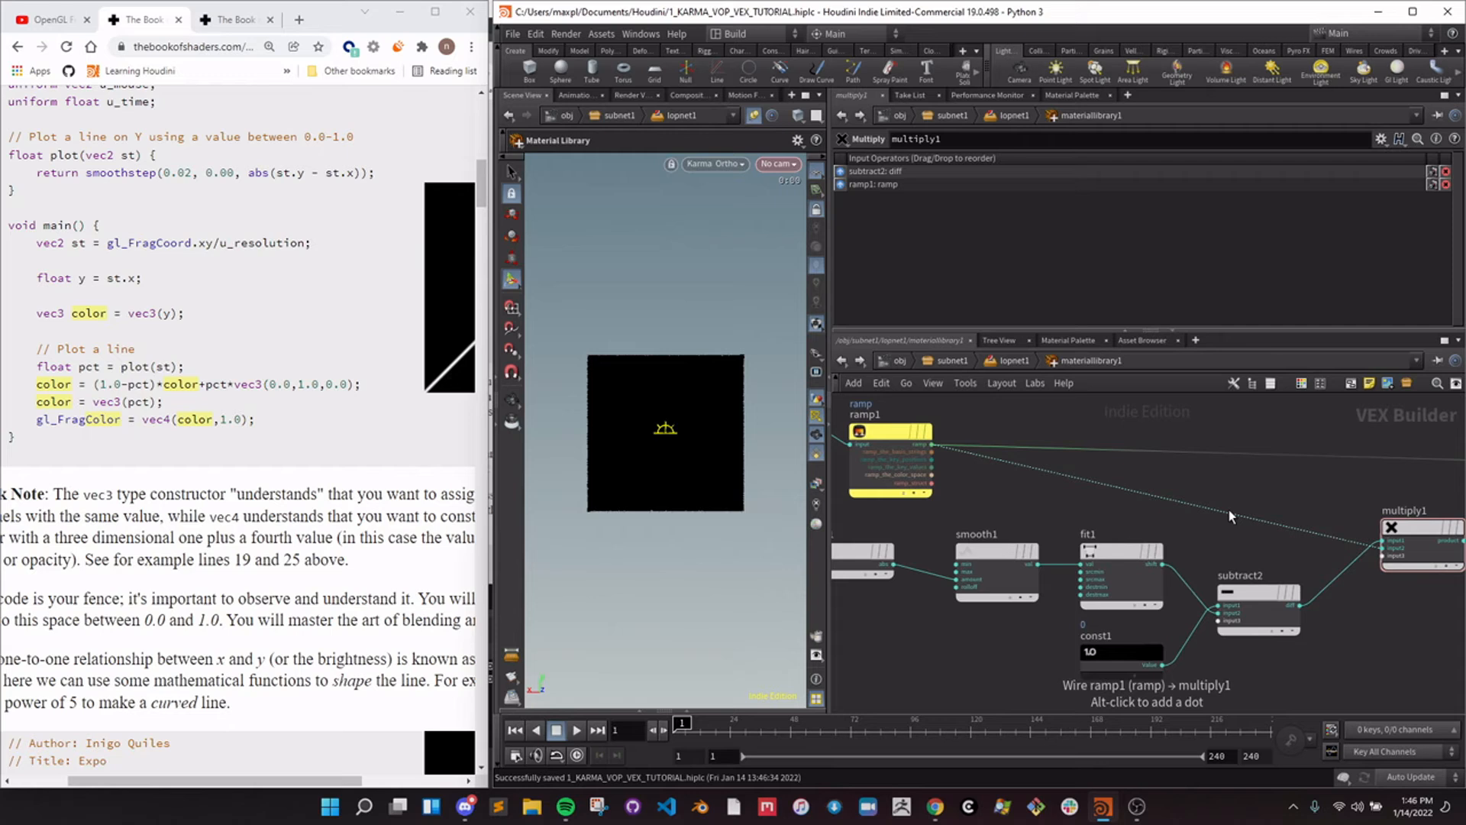
click(1180, 502)
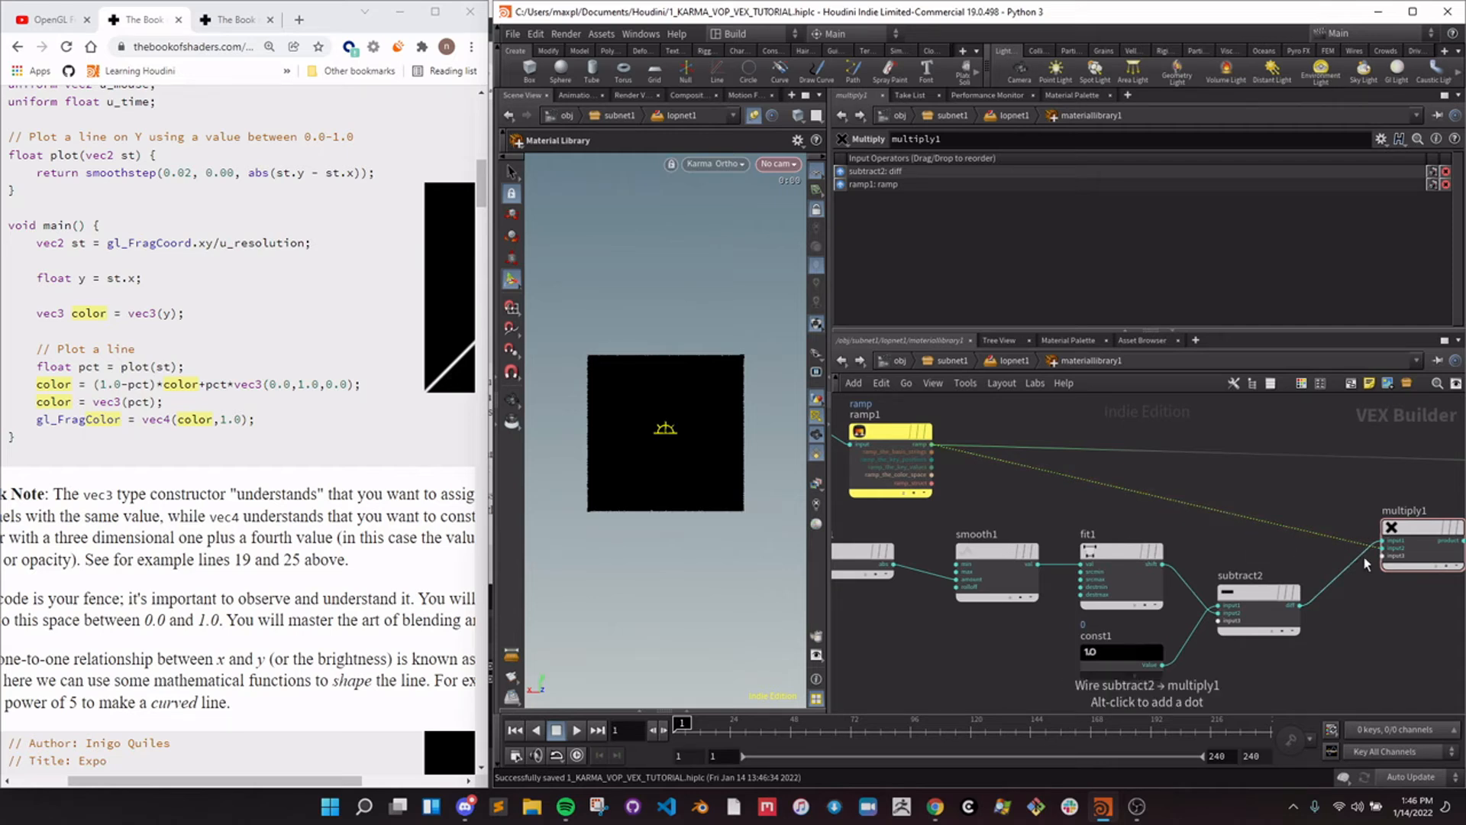
Insert a Float to Vector node on the wire between subtract2 and multiply1, and save the scene.
middle_drag(1338, 591, 1138, 582)
drag(1220, 524, 1306, 520)
click(1177, 568)
key(Tab)
text(float to ve)
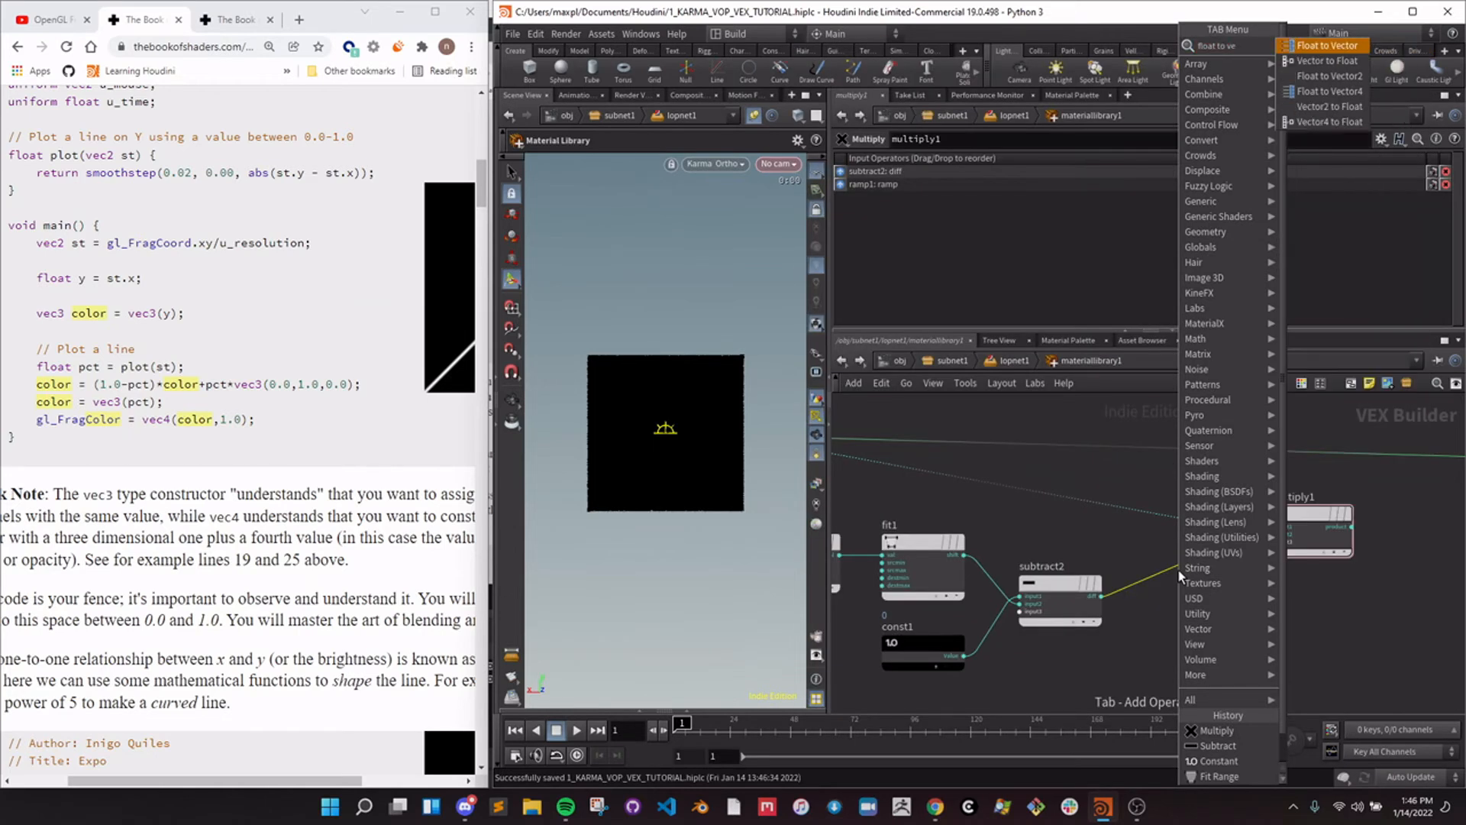
key(Return)
click(1177, 568)
click(1177, 583)
key(ctrl+s)
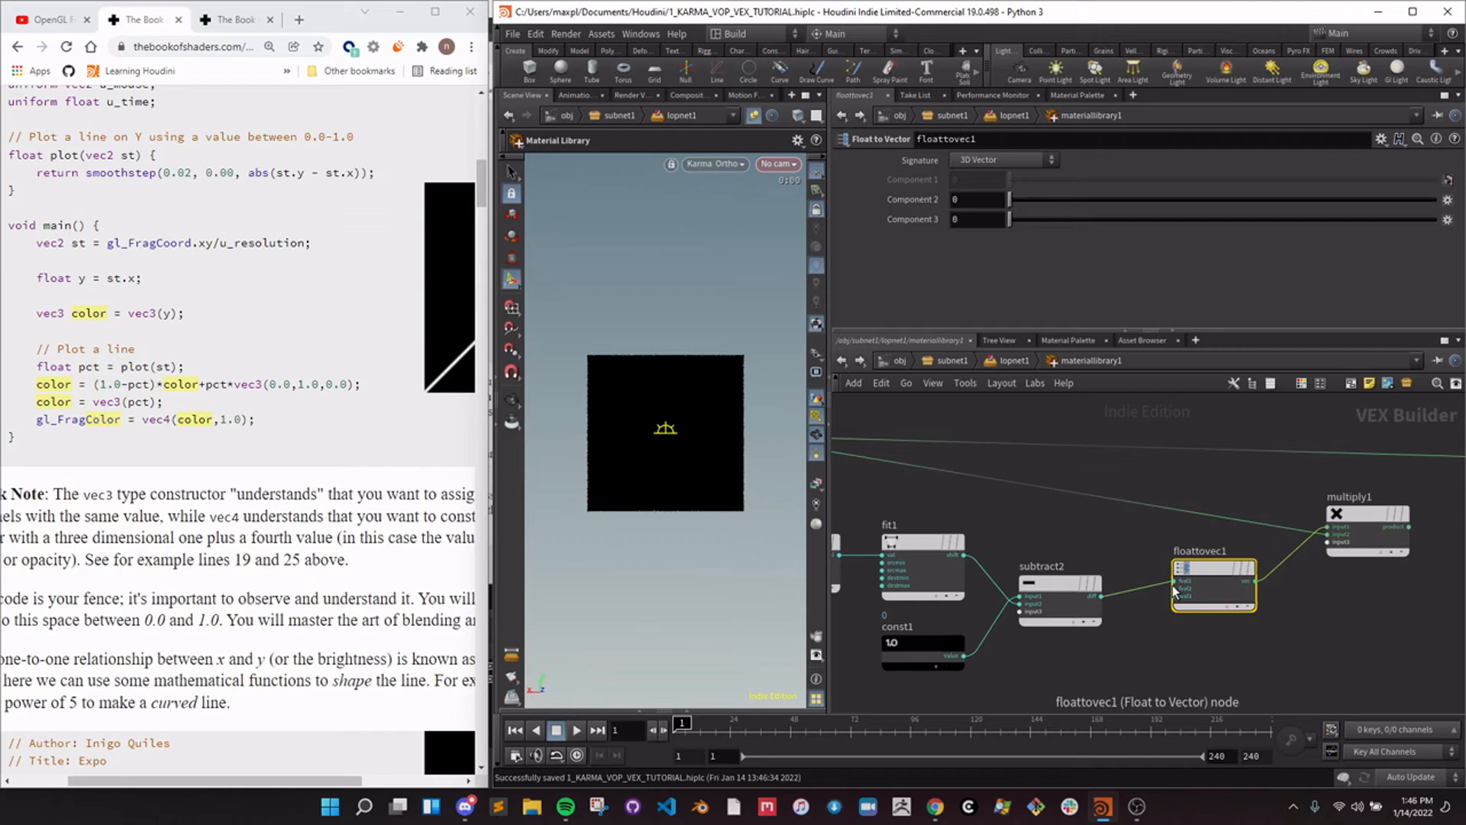
Wire subtract2's diff into floattovec1's fval2 and fval3 inputs as well, and preview multiply1 on the viewport plane.
click(1102, 596)
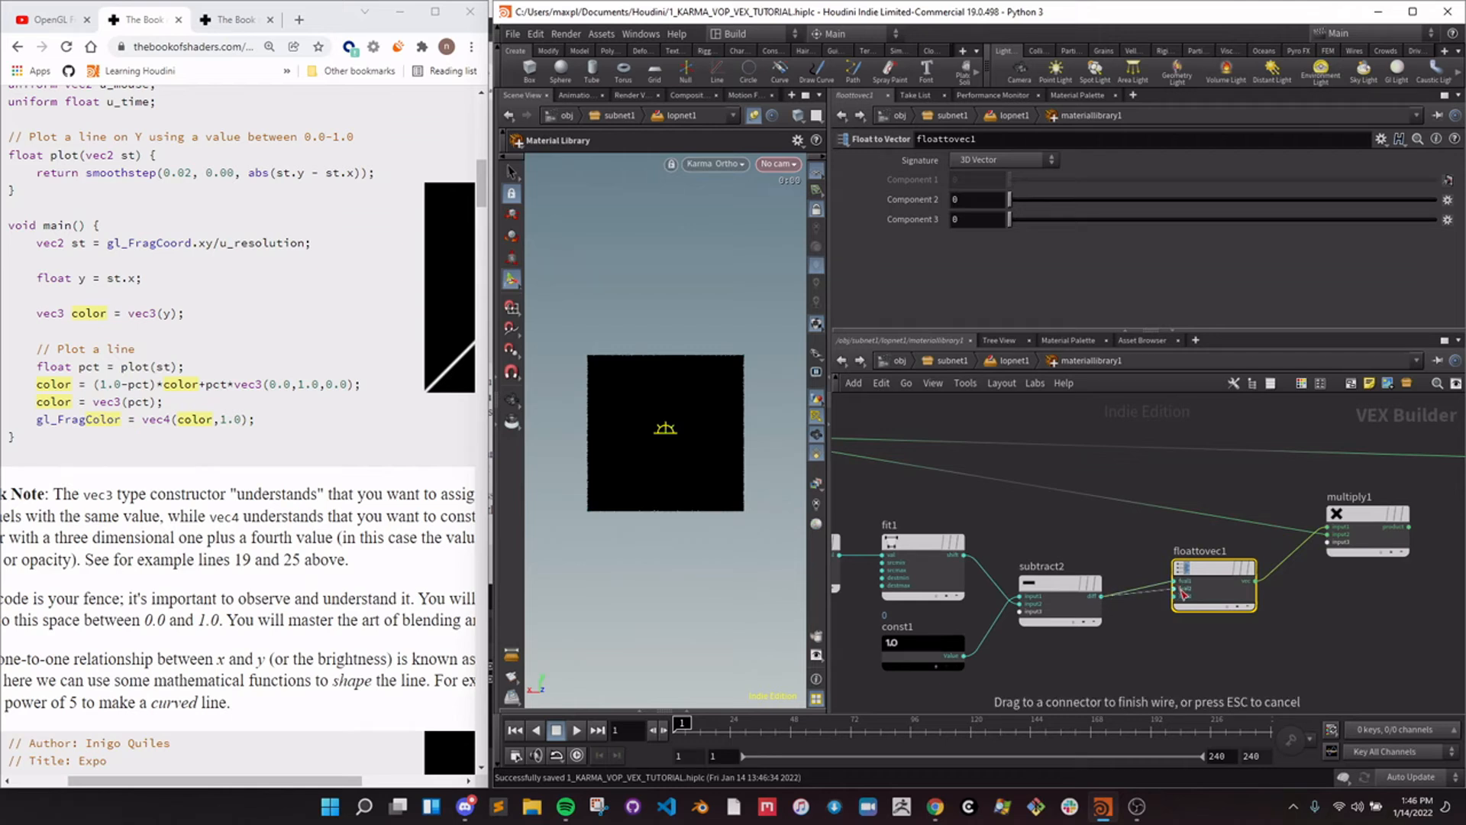
click(1176, 607)
drag(1177, 604, 1112, 598)
click(1102, 597)
drag(1363, 527, 702, 483)
click(718, 500)
Preview ramp1 on the viewport plane as the component's material.
middle_drag(965, 490, 1173, 527)
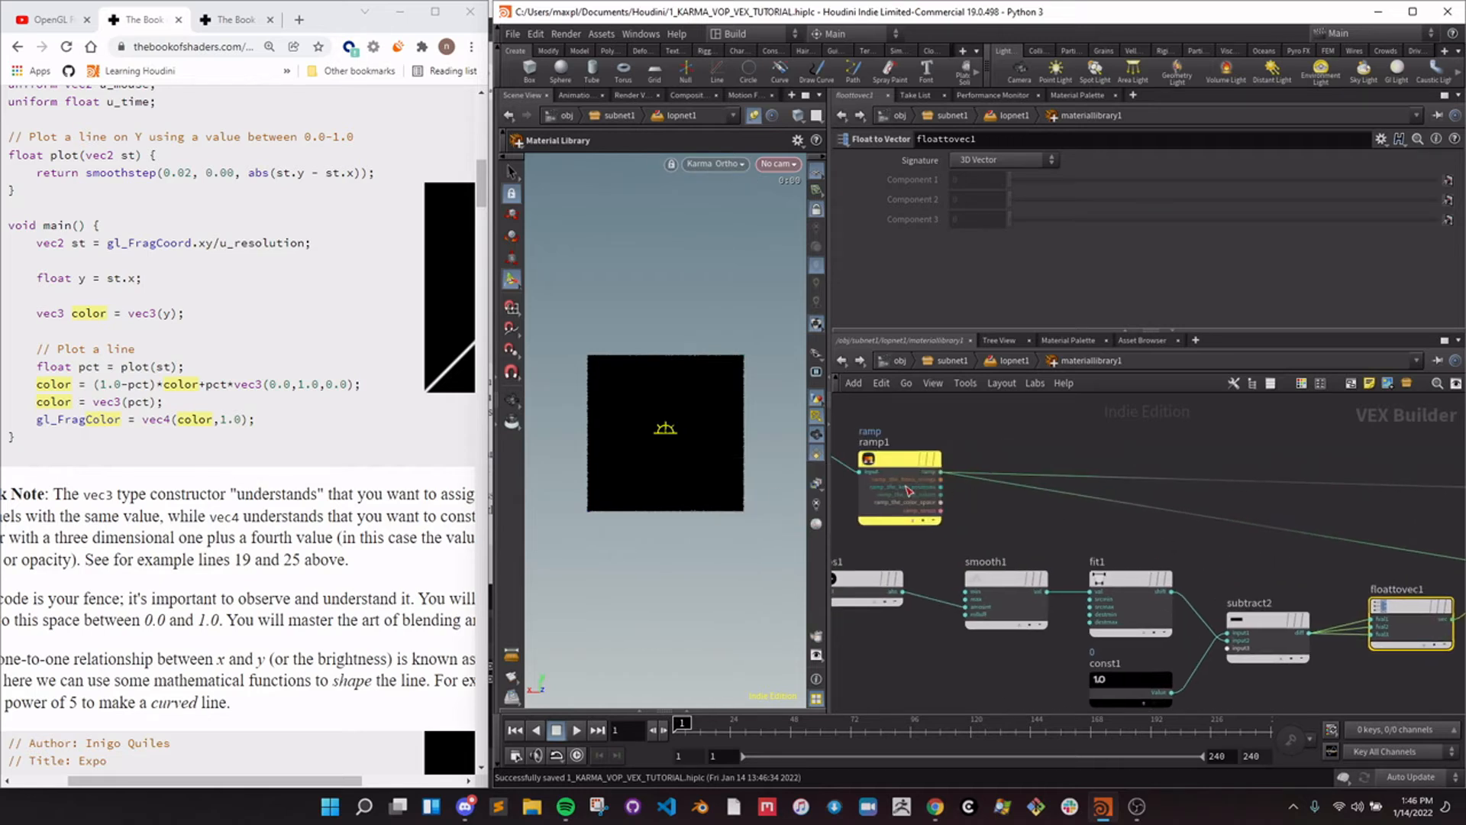
drag(895, 465, 670, 458)
click(704, 493)
Insert a Null node on the wire between ramp1 and multiply1, and preview it on the viewport plane.
click(1170, 515)
key(Tab)
text(null)
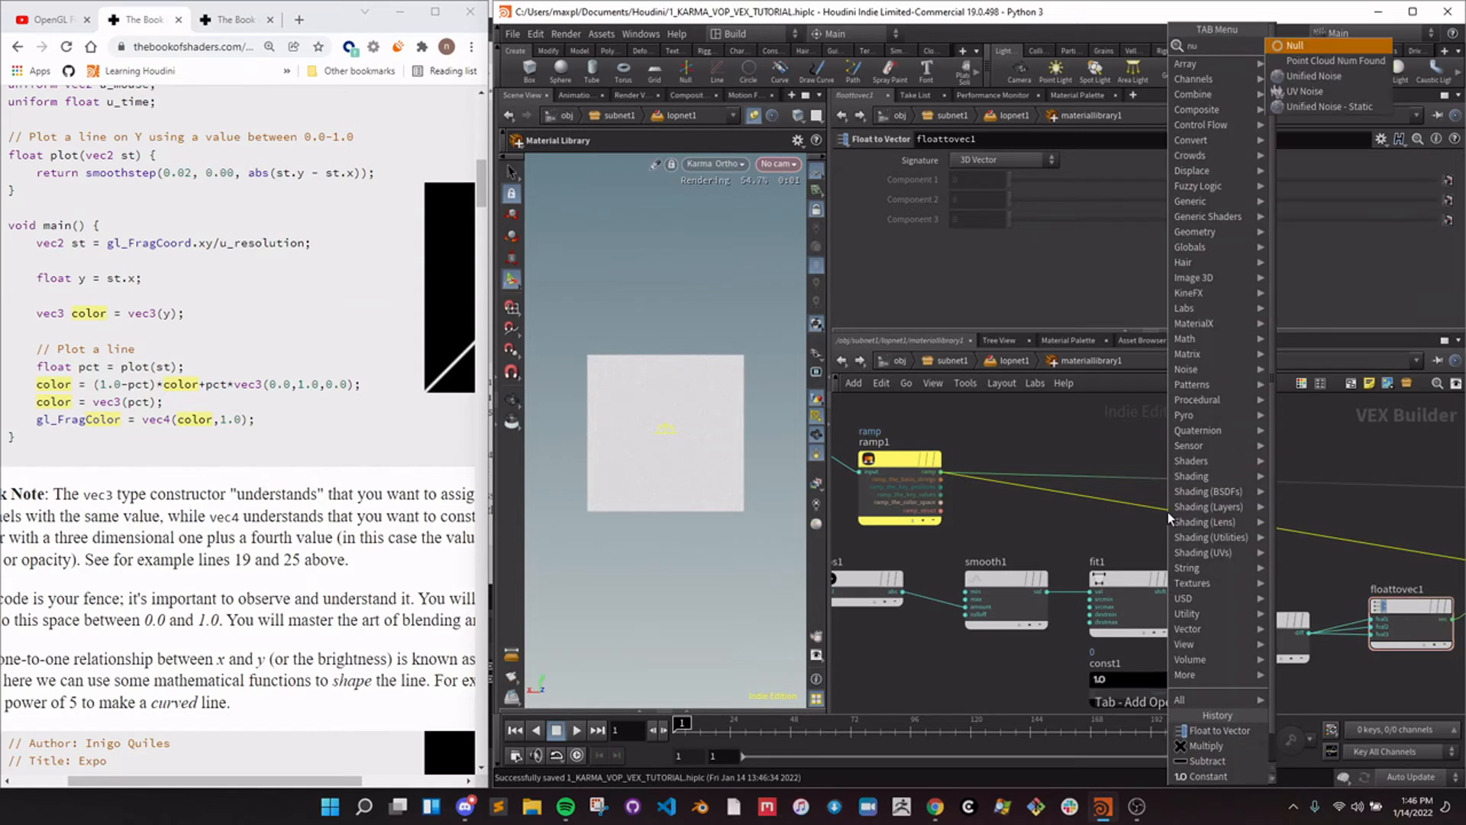
key(Return)
click(1178, 516)
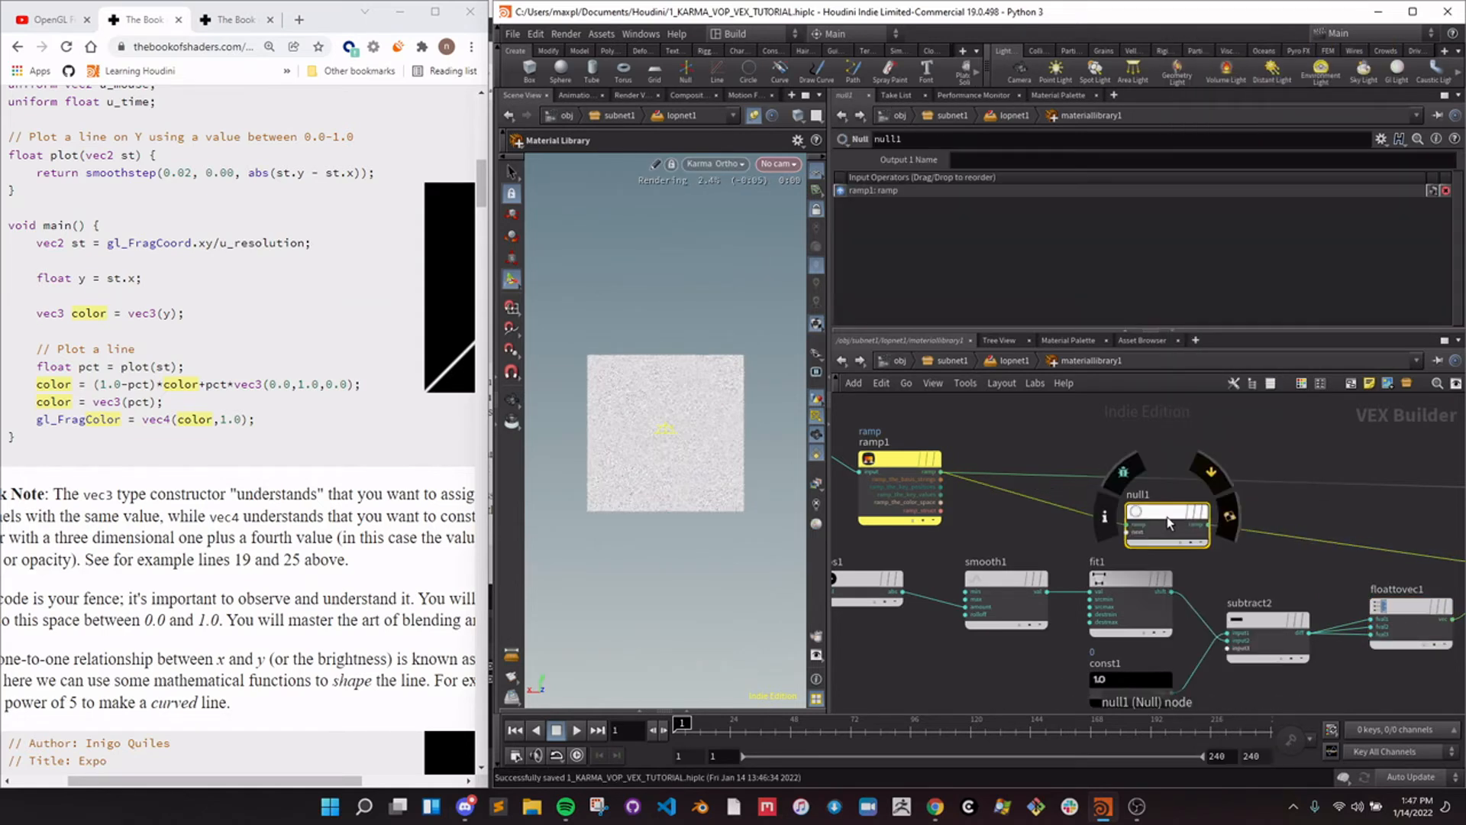
drag(1134, 501, 654, 467)
click(681, 501)
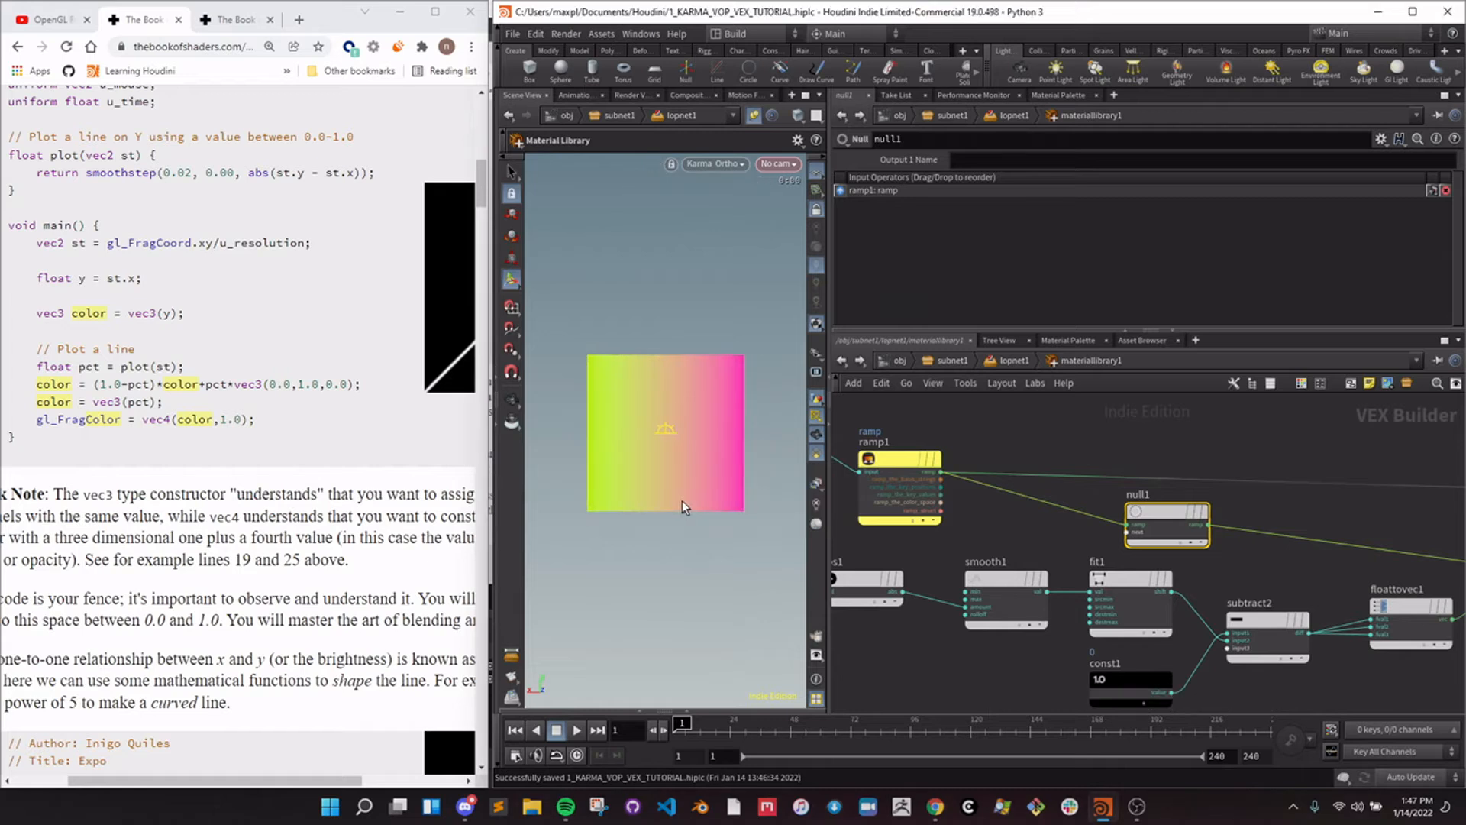
Check the pct branch by previewing floattovec1, fit1 and subtract2 in turn on the viewport plane.
middle_drag(1323, 507, 1096, 429)
middle_drag(1249, 582, 1194, 594)
mouse_move(1126, 543)
mouse_down()
mouse_move(1115, 524)
mouse_move(1133, 539)
mouse_up()
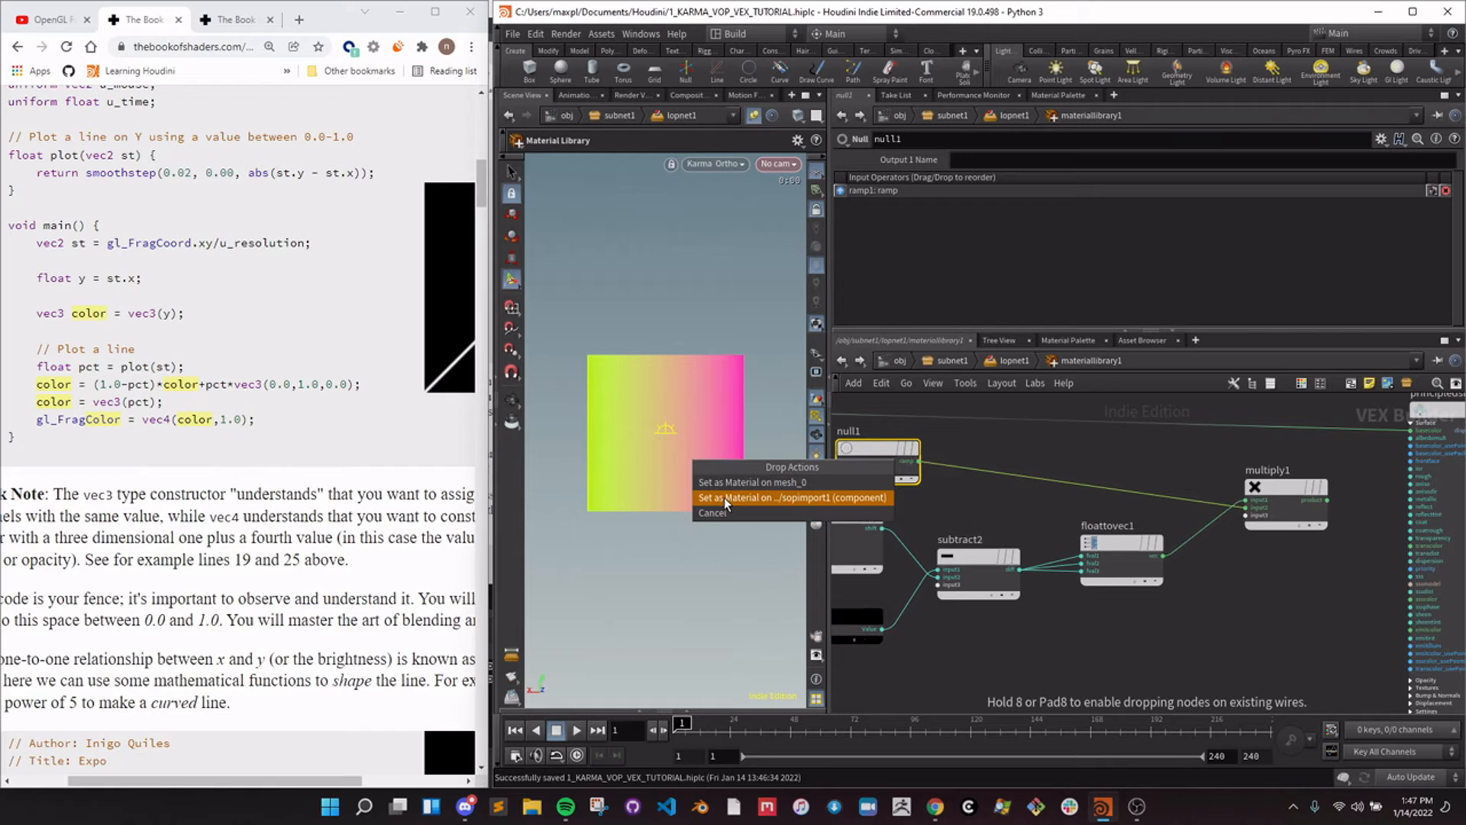
middle_drag(1006, 670, 1101, 678)
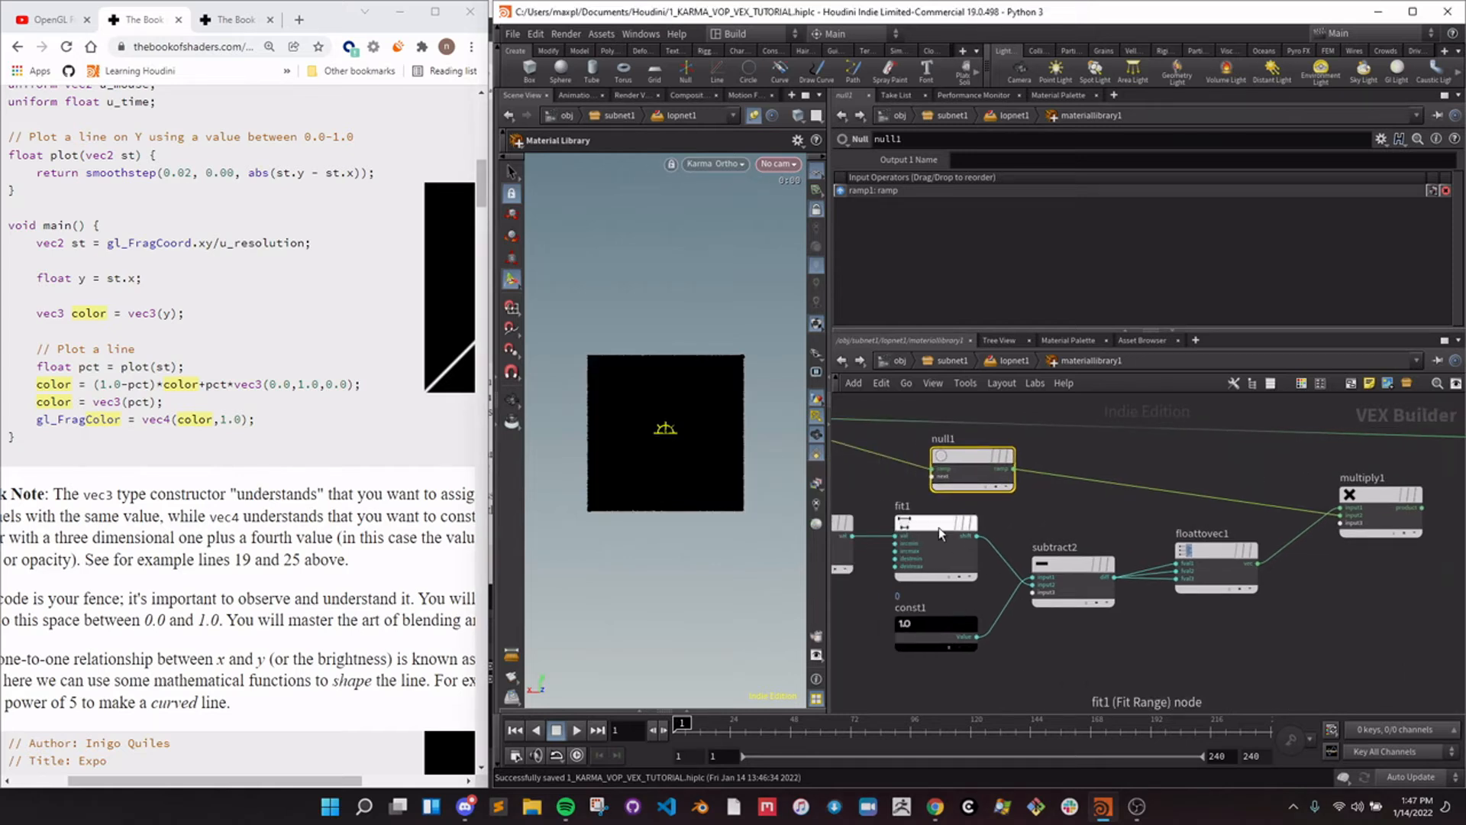
drag(889, 508, 927, 533)
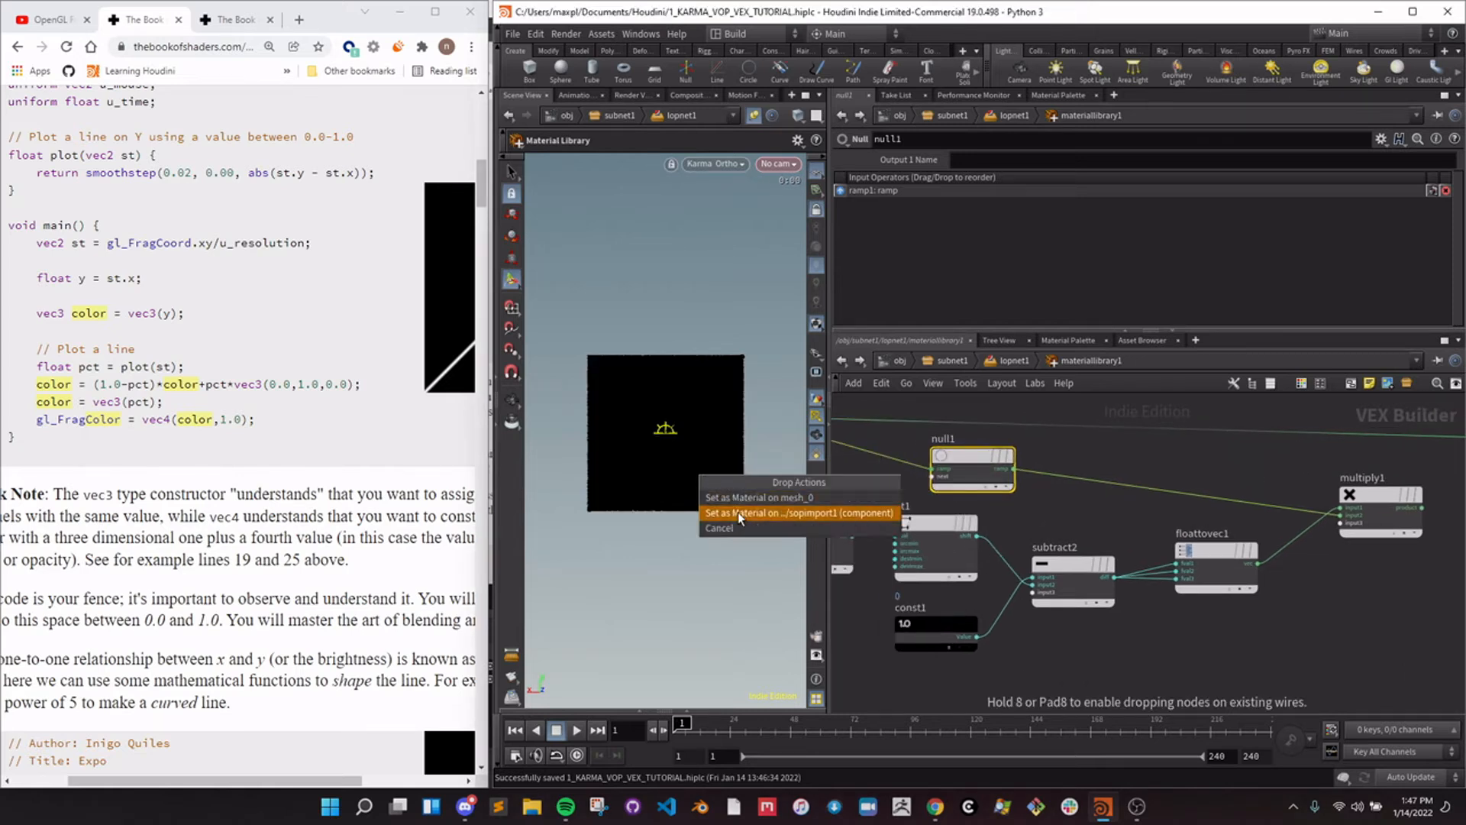
middle_drag(1074, 680, 1115, 675)
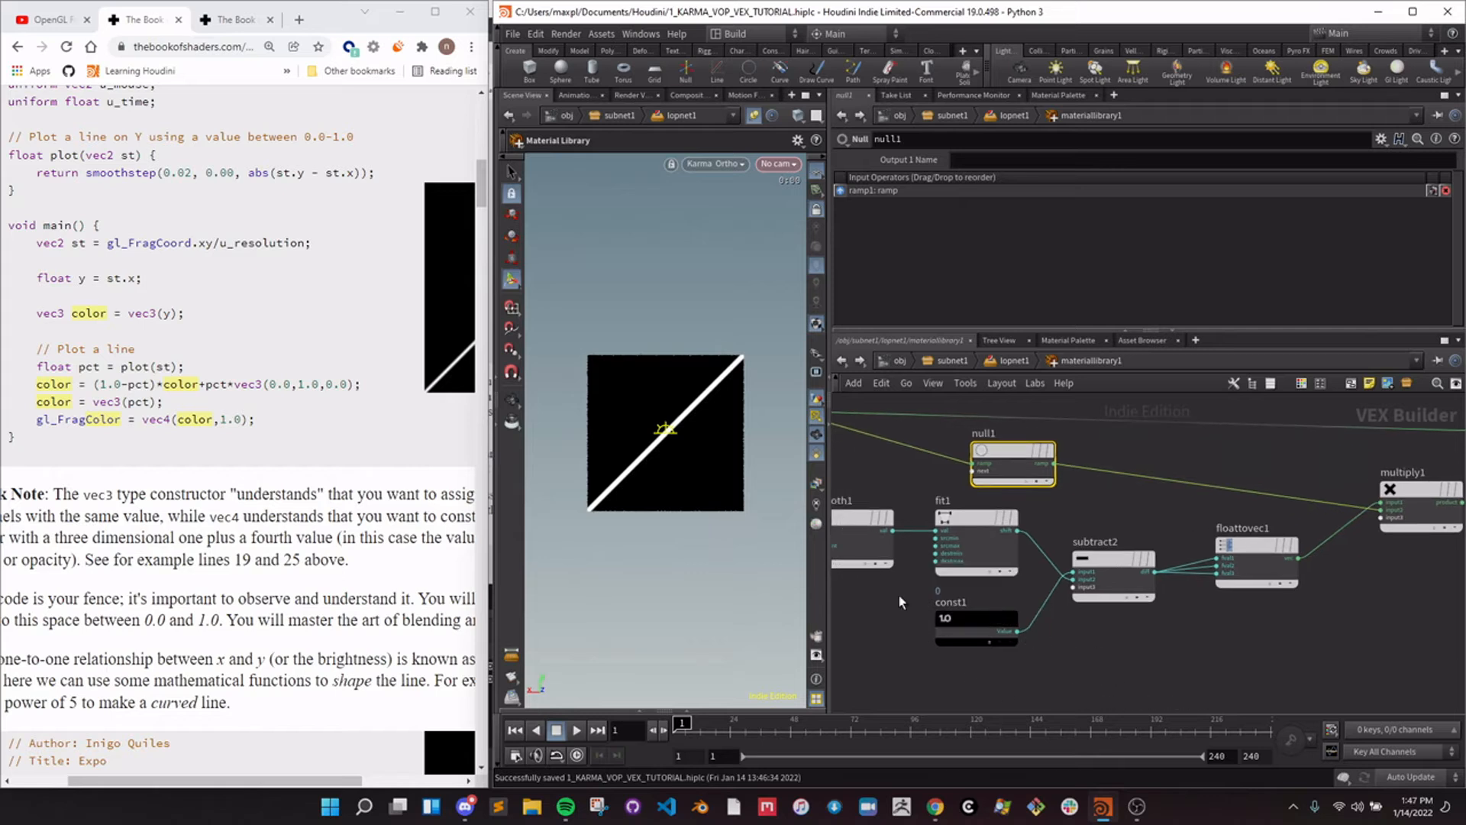
mouse_move(971, 617)
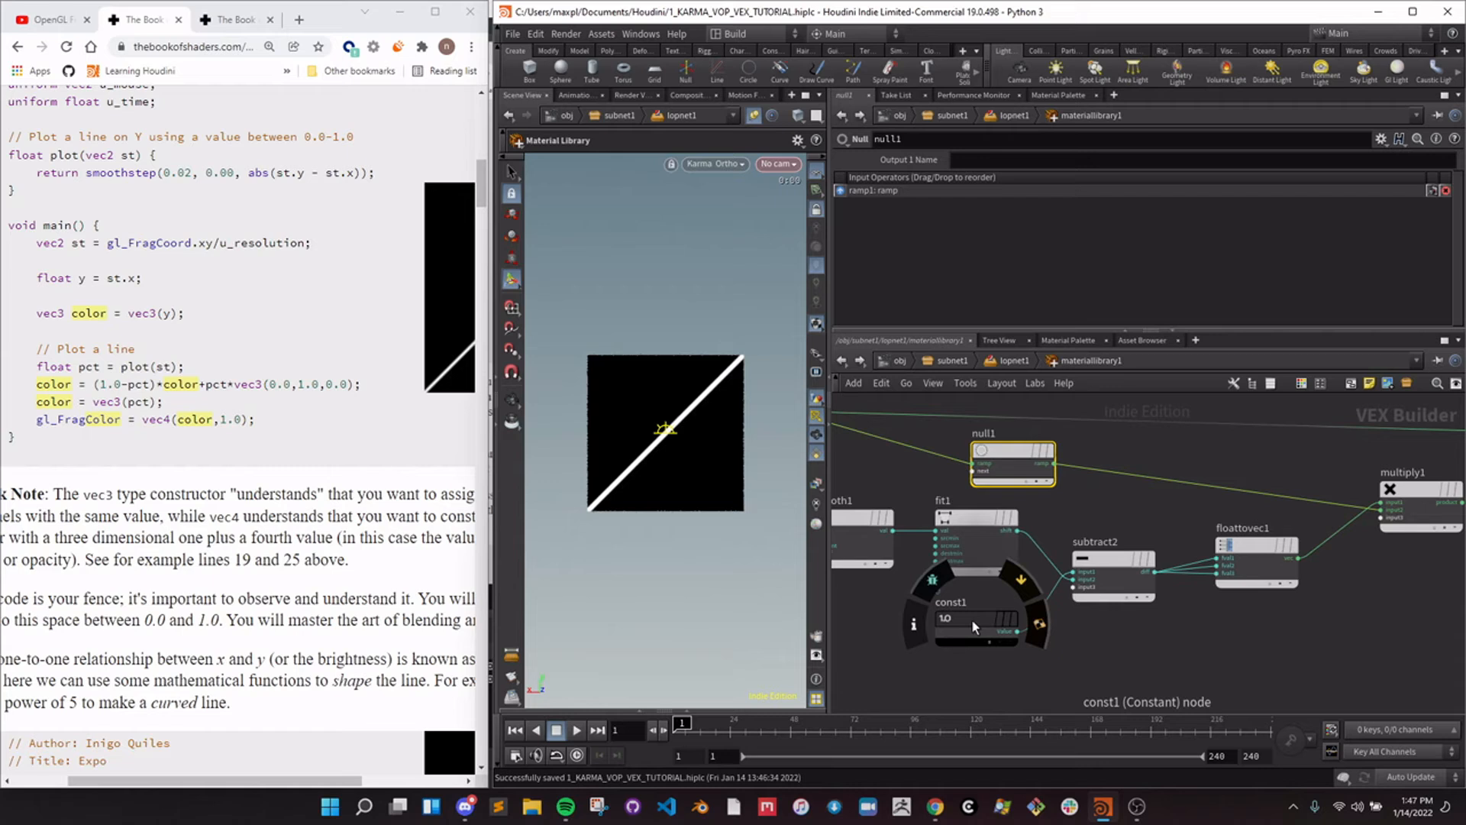
drag(1096, 557, 687, 477)
click(718, 520)
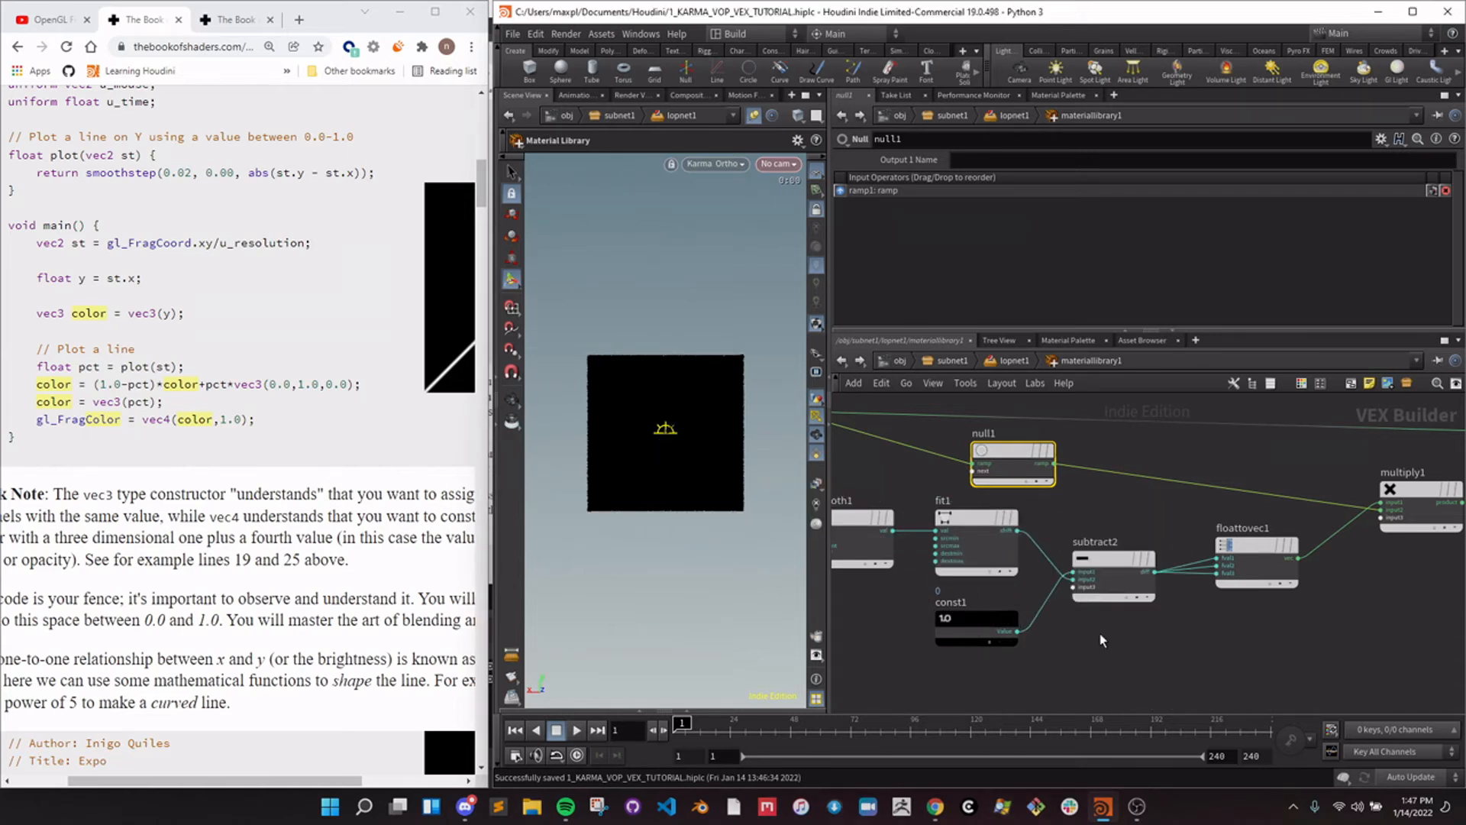
Try previewing subtract2's diff output through a new Null node, and delete that Null.
key(Tab)
text(null)
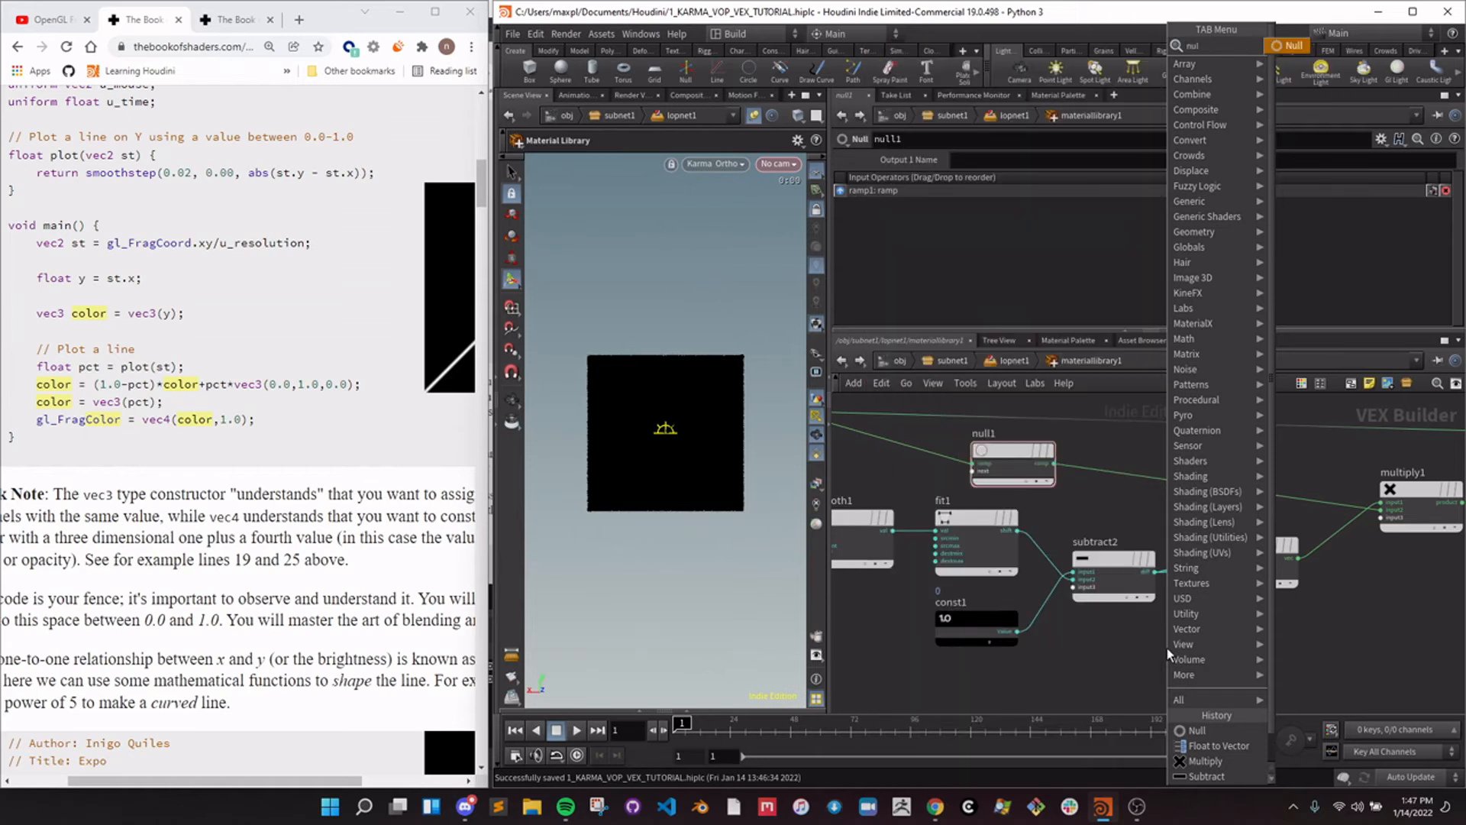
key(Return)
click(1197, 661)
drag(1155, 572, 727, 482)
click(710, 501)
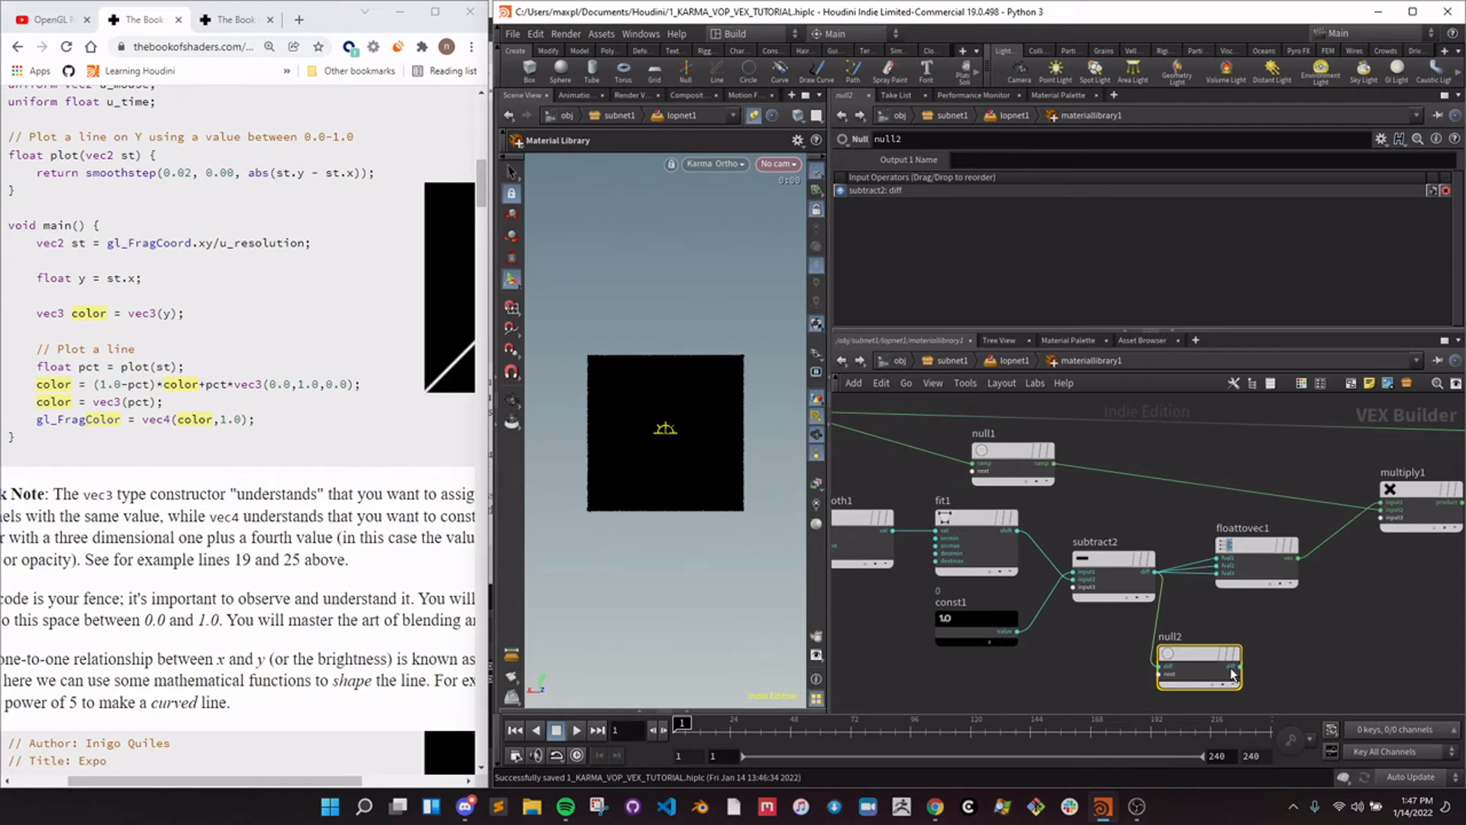
key(Delete)
Set const1's 1 Float Default to 1.
mouse_move(914, 633)
middle_down()
mouse_move(1264, 640)
mouse_move(906, 611)
middle_up()
scroll(1006, 557, up, 1)
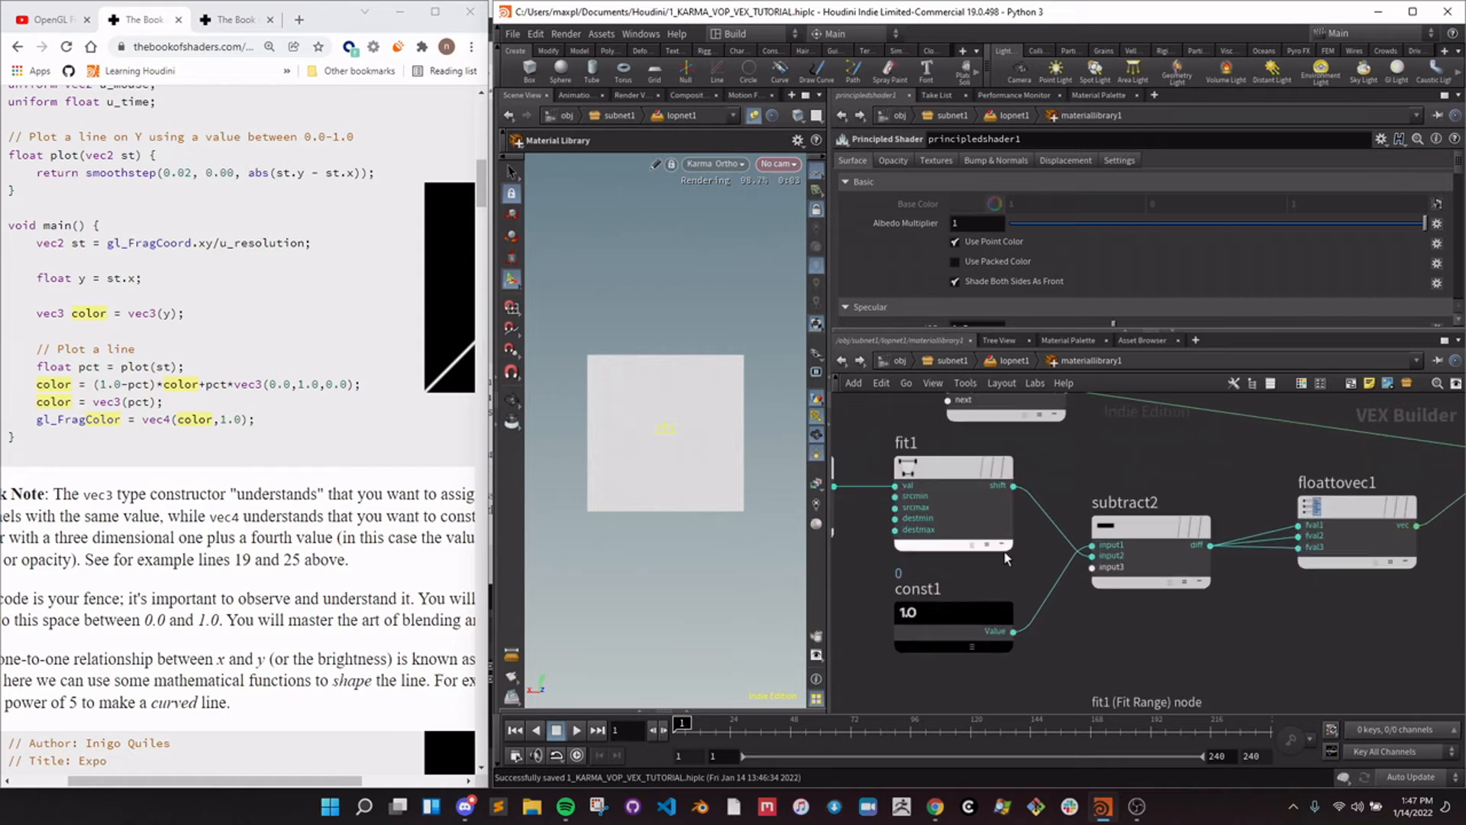
scroll(1092, 609, up, 1)
mouse_move(910, 607)
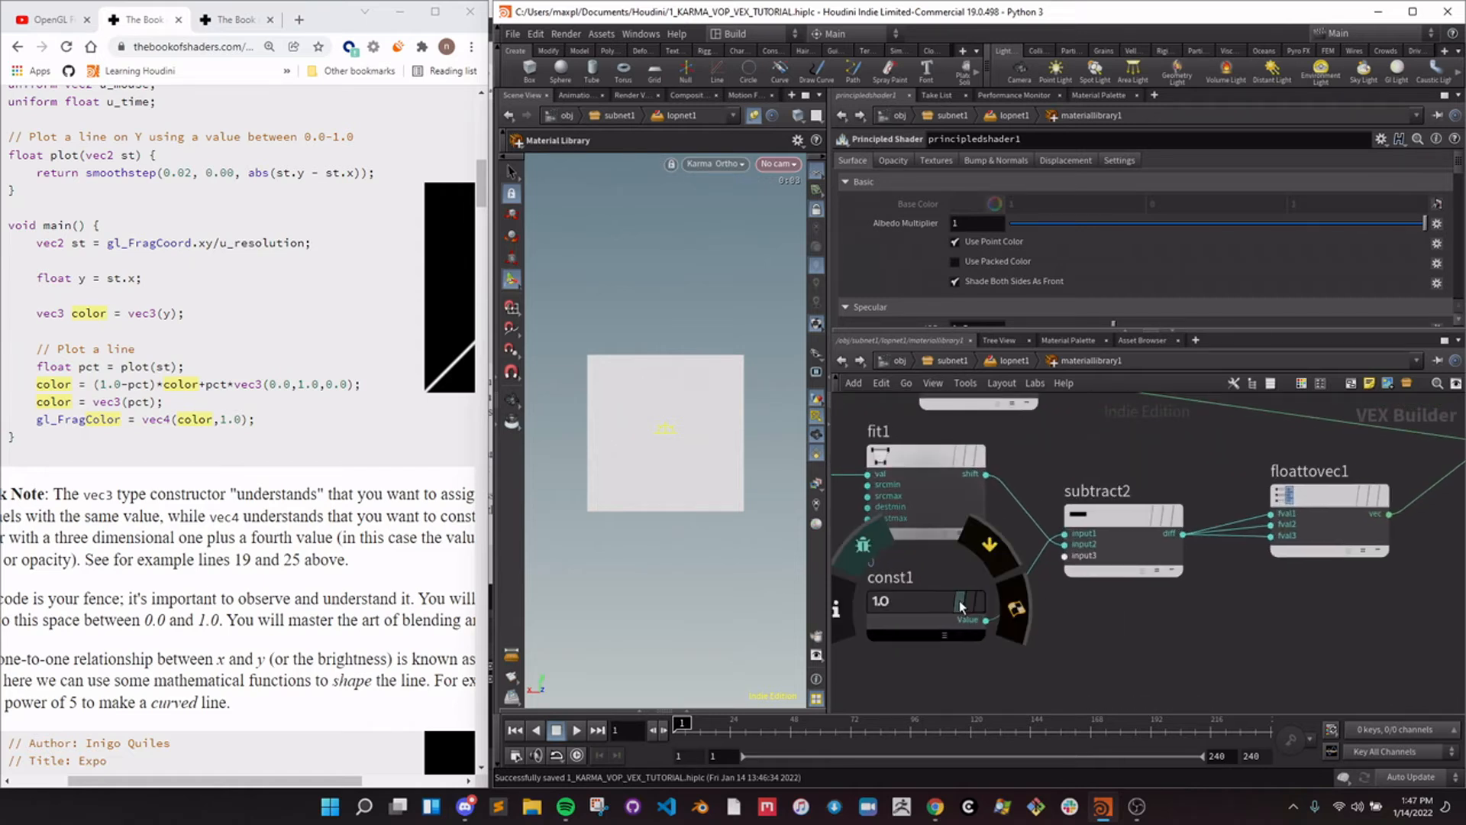
click(895, 603)
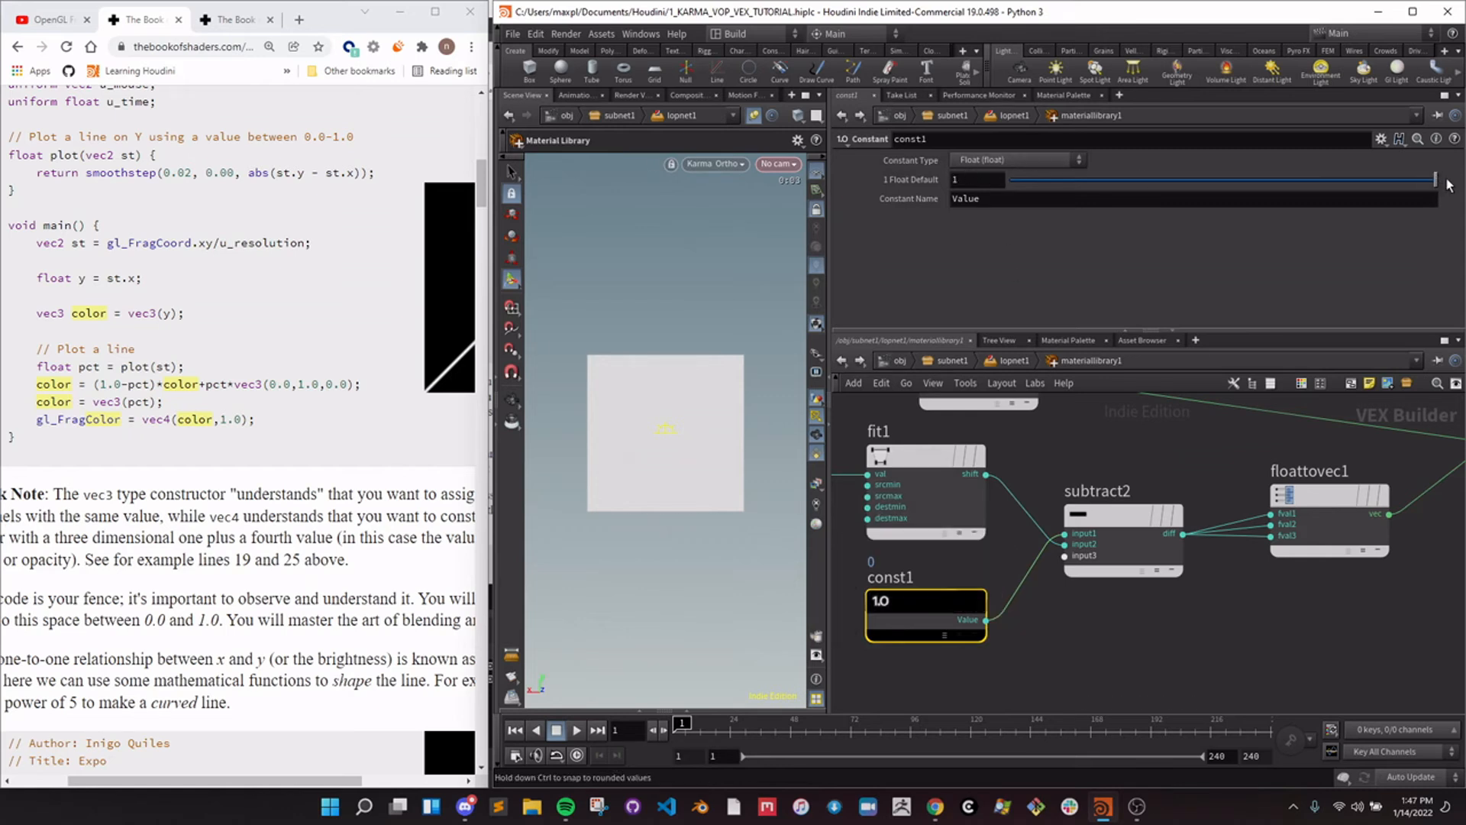
scroll(1288, 452, down, 4)
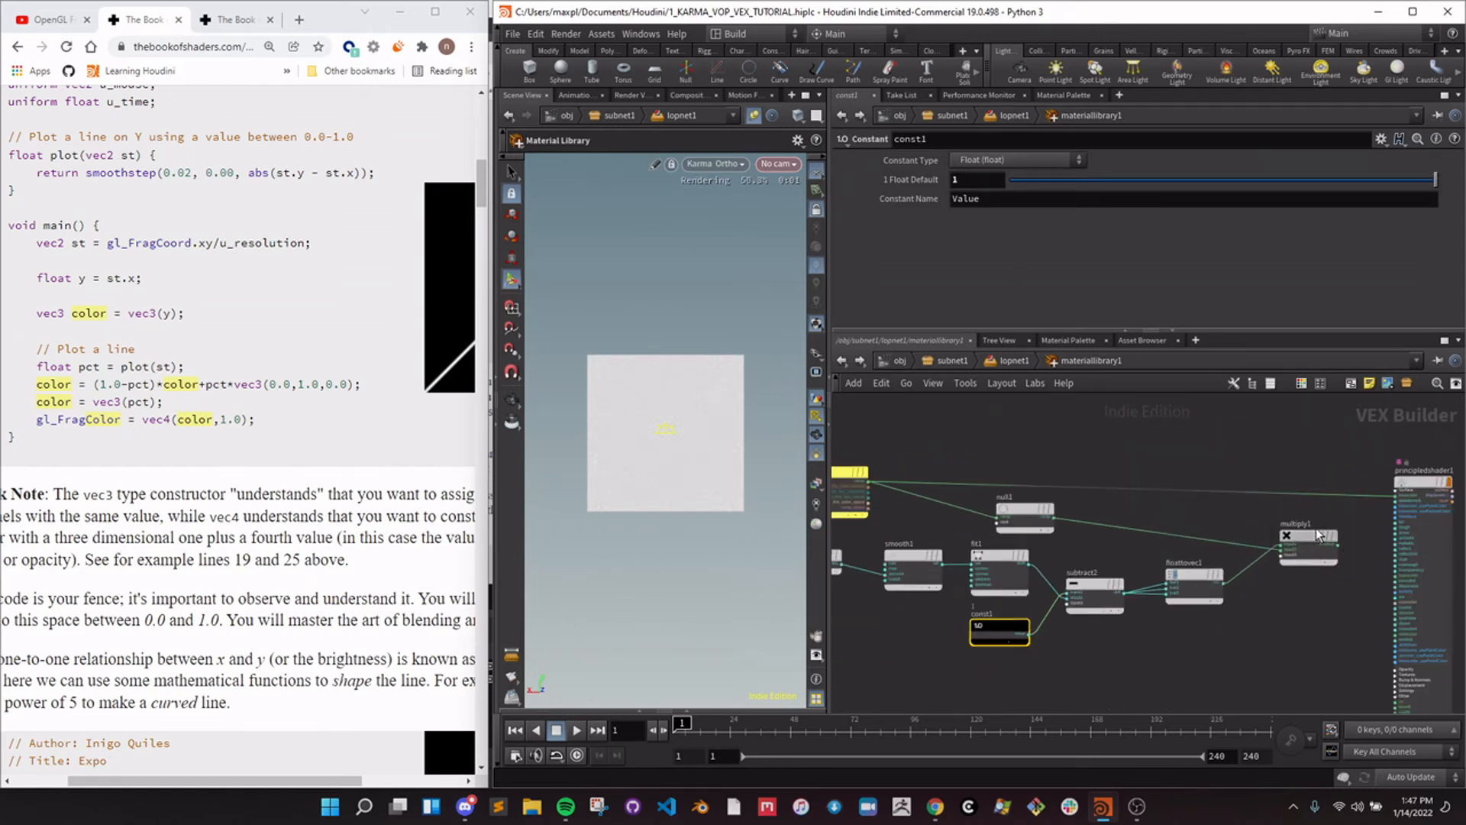
Preview multiply1 on the viewport plane with the updated constant.
scroll(1130, 539, up, 2)
mouse_move(1221, 588)
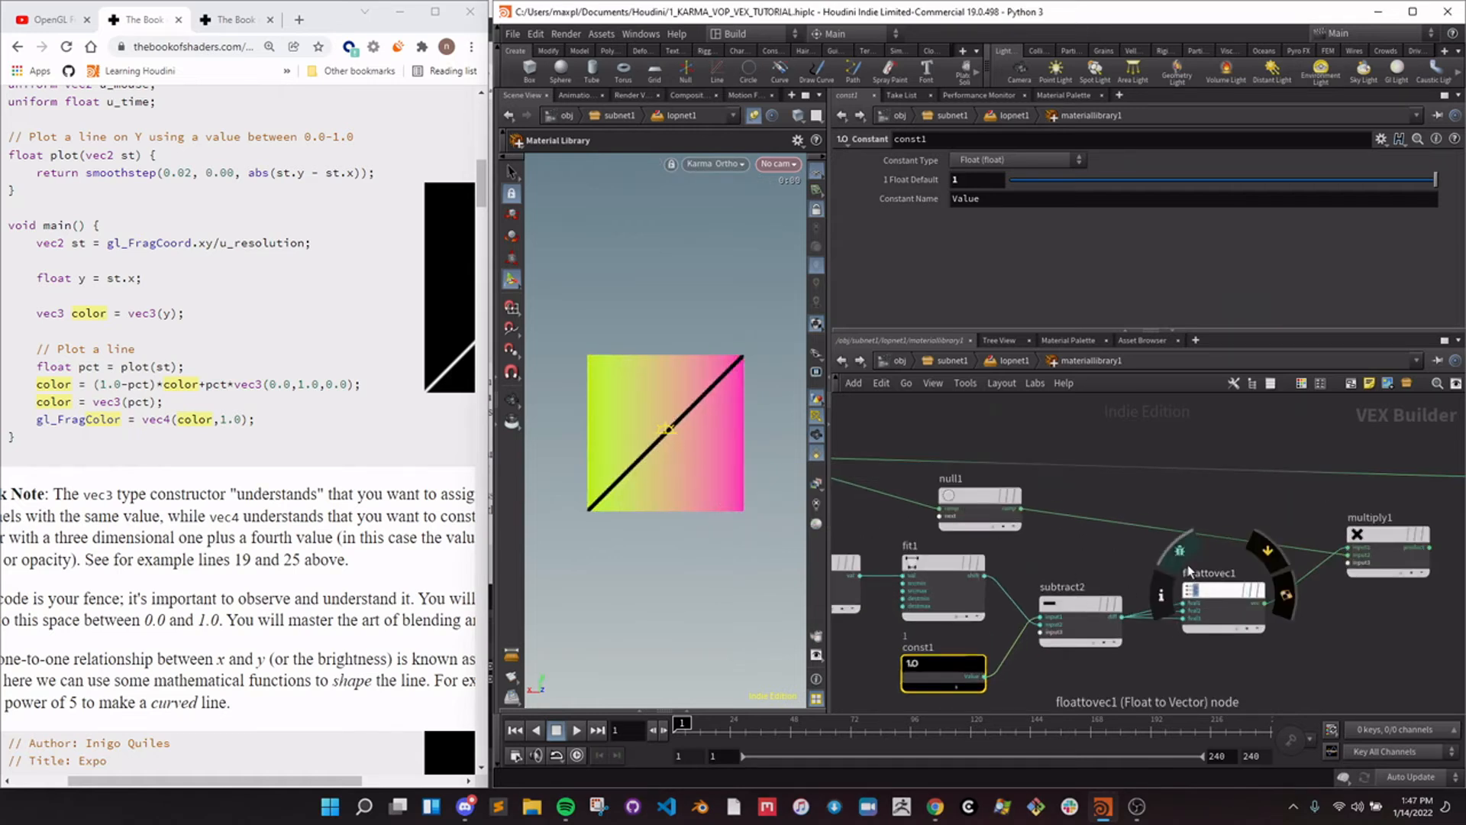
click(1268, 550)
click(1367, 549)
key(Escape)
drag(1372, 534, 701, 466)
click(700, 461)
Compare floattovec1's output with multiply1's by previewing one after the other on the viewport plane.
click(1253, 590)
mouse_move(1204, 597)
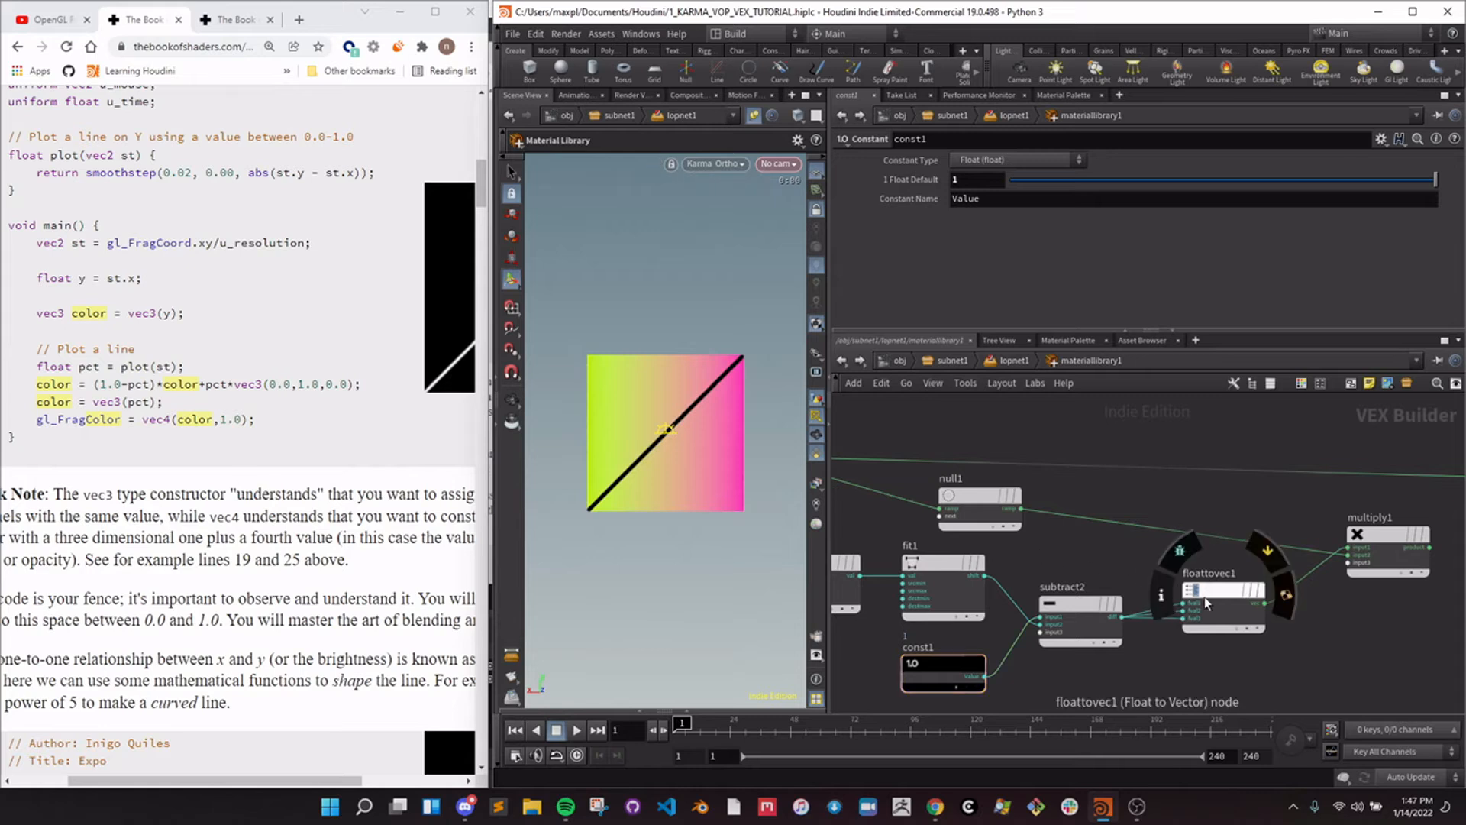
middle_drag(1335, 611, 1283, 592)
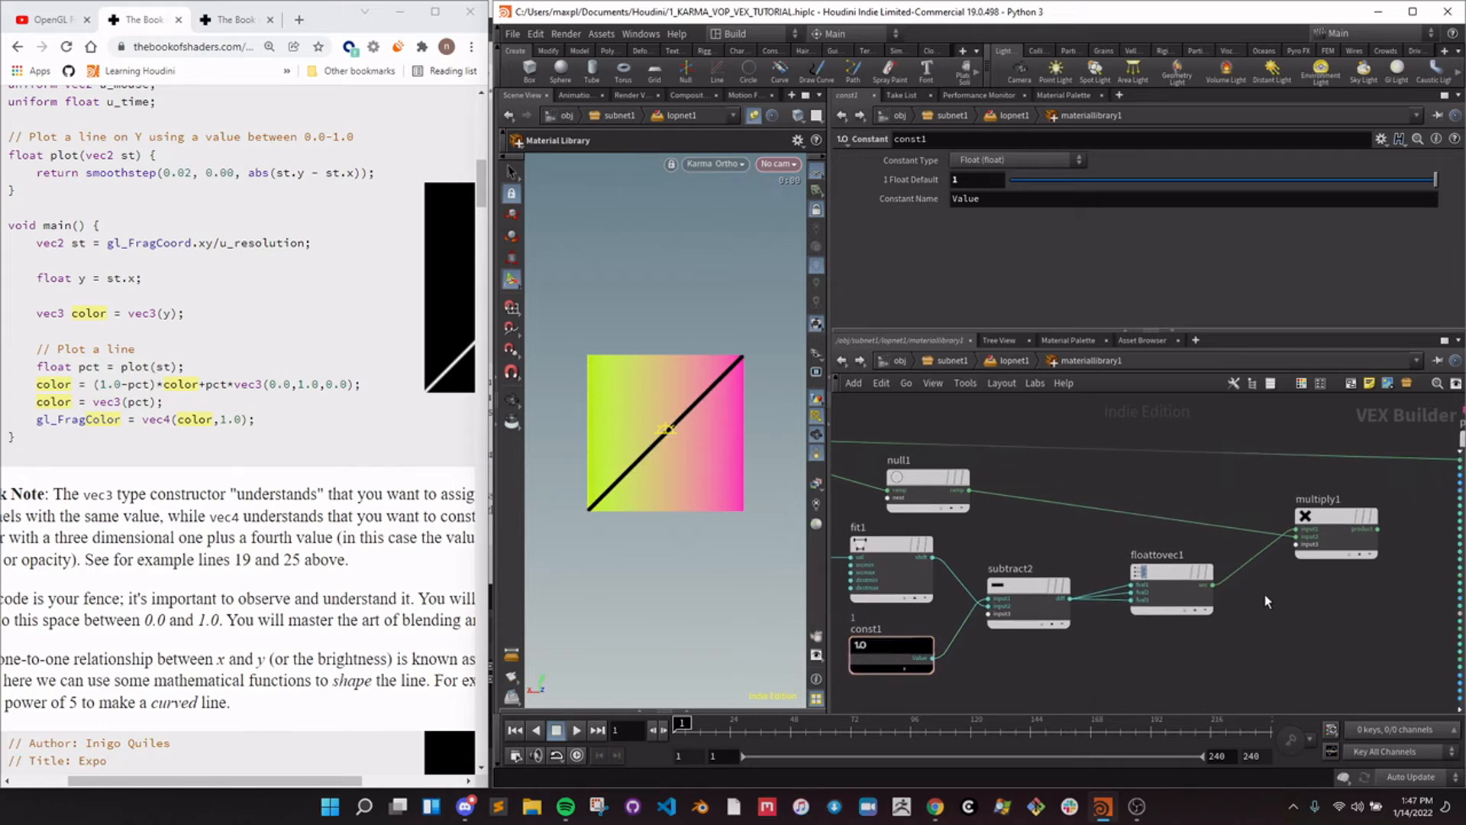
drag(1168, 569, 696, 454)
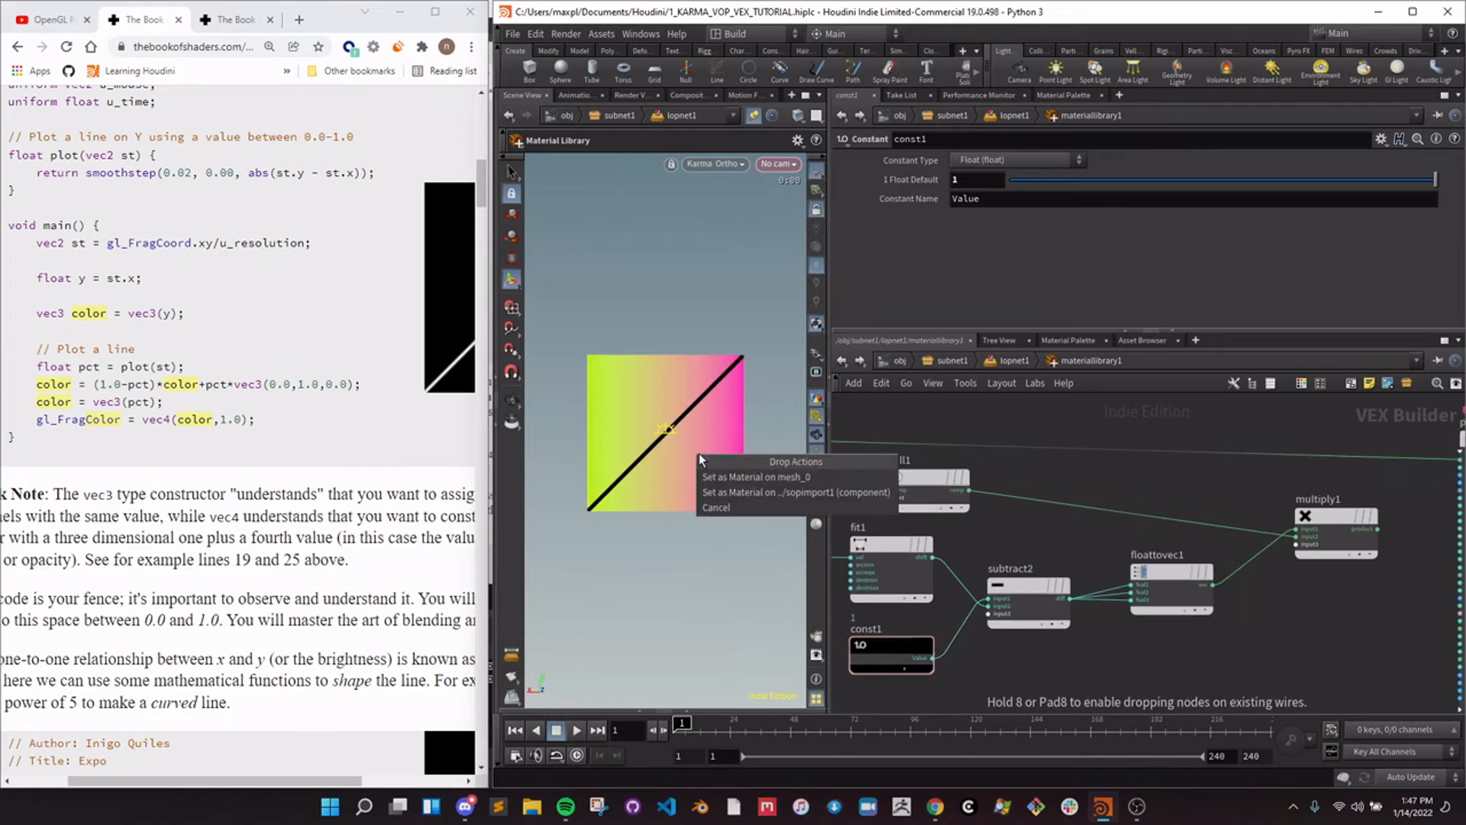
click(724, 493)
drag(1305, 516, 620, 419)
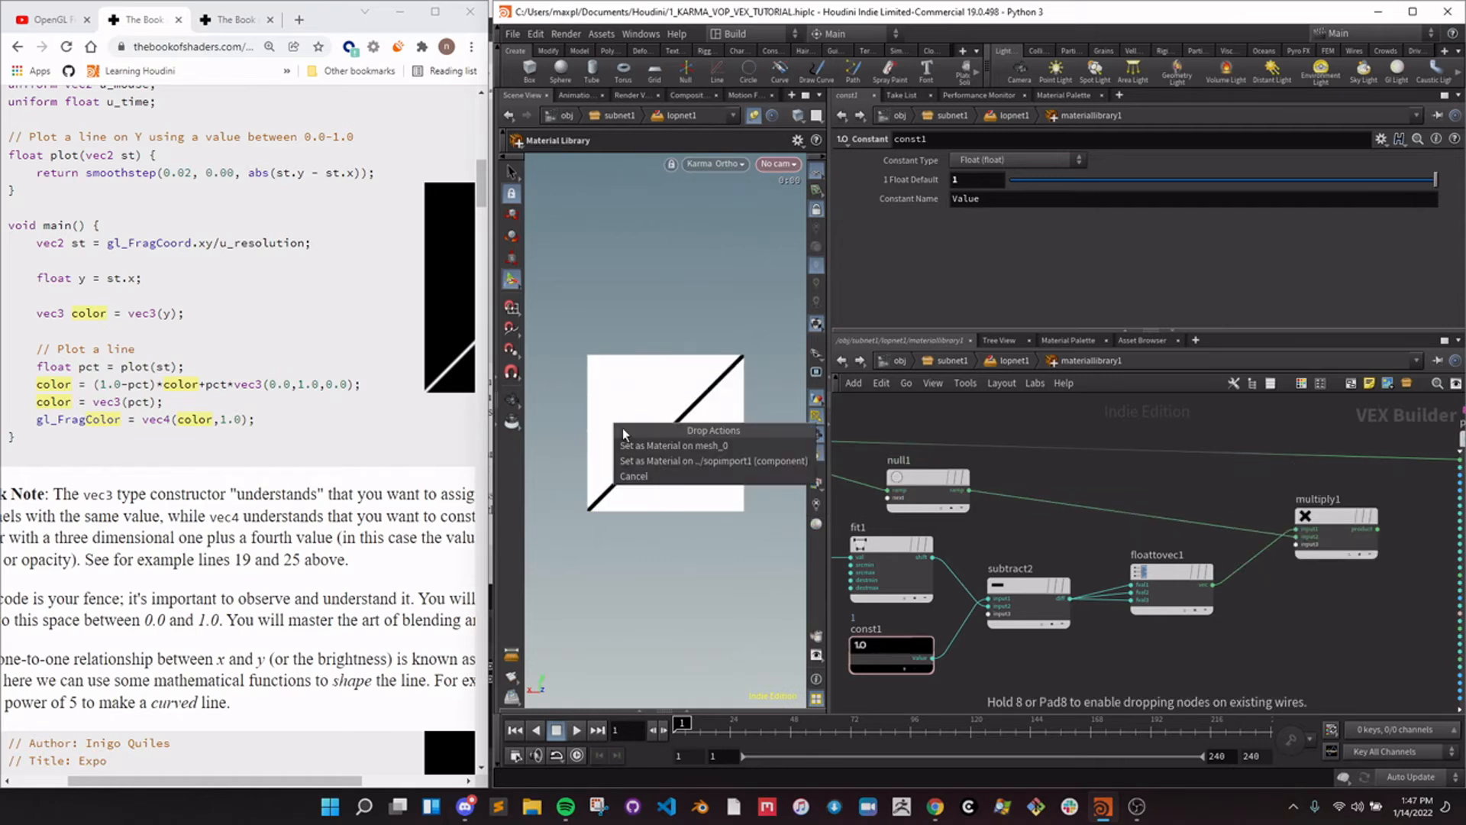
click(691, 460)
middle_drag(1427, 632, 1281, 622)
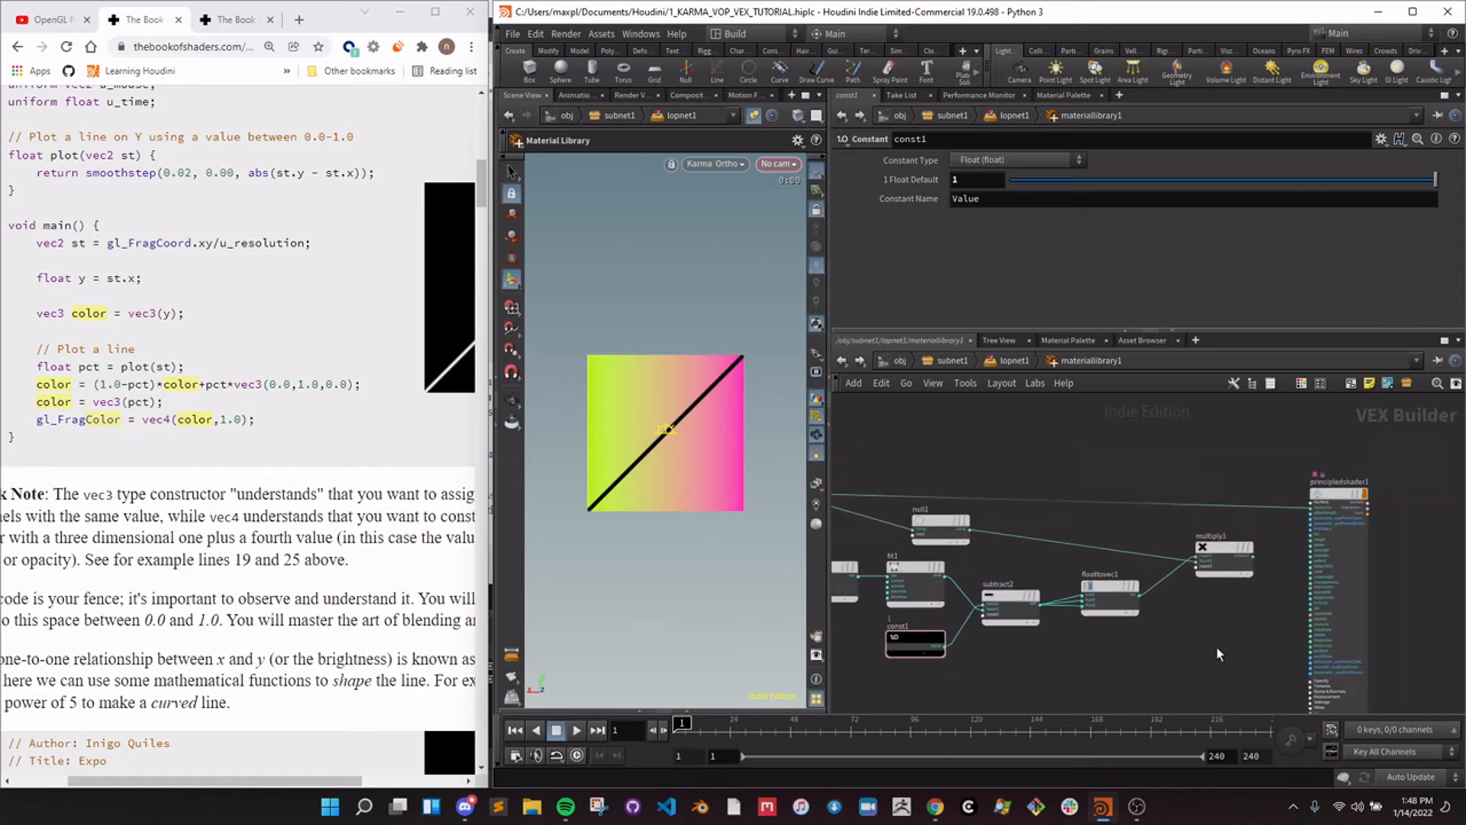
Shift the eleven pattern nodes away from principledshader1 to free up space after multiply1.
scroll(1115, 649, down, 4)
scroll(1033, 665, down, 2)
middle_drag(1046, 656, 1122, 637)
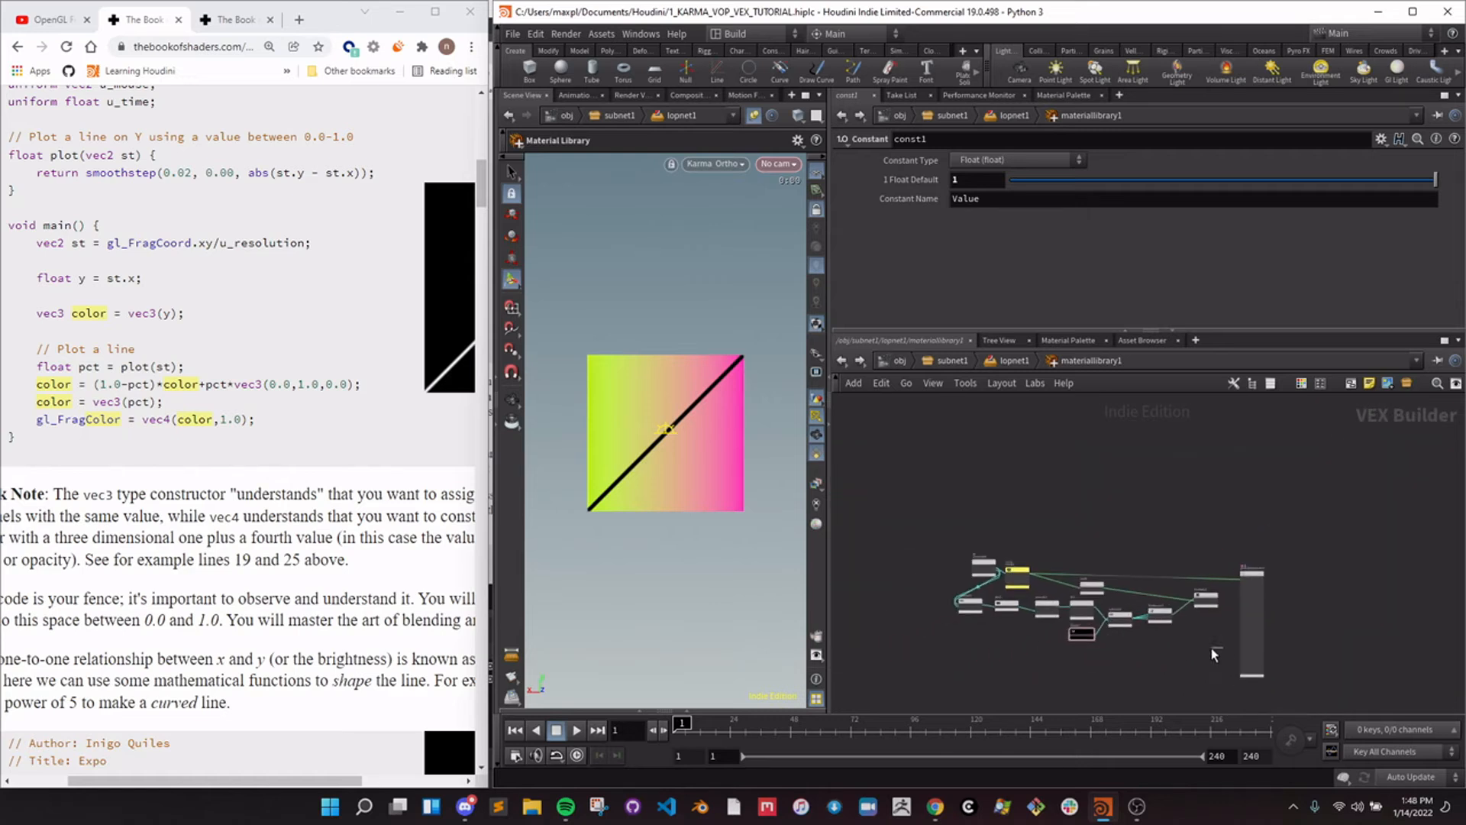
drag(1212, 649, 954, 548)
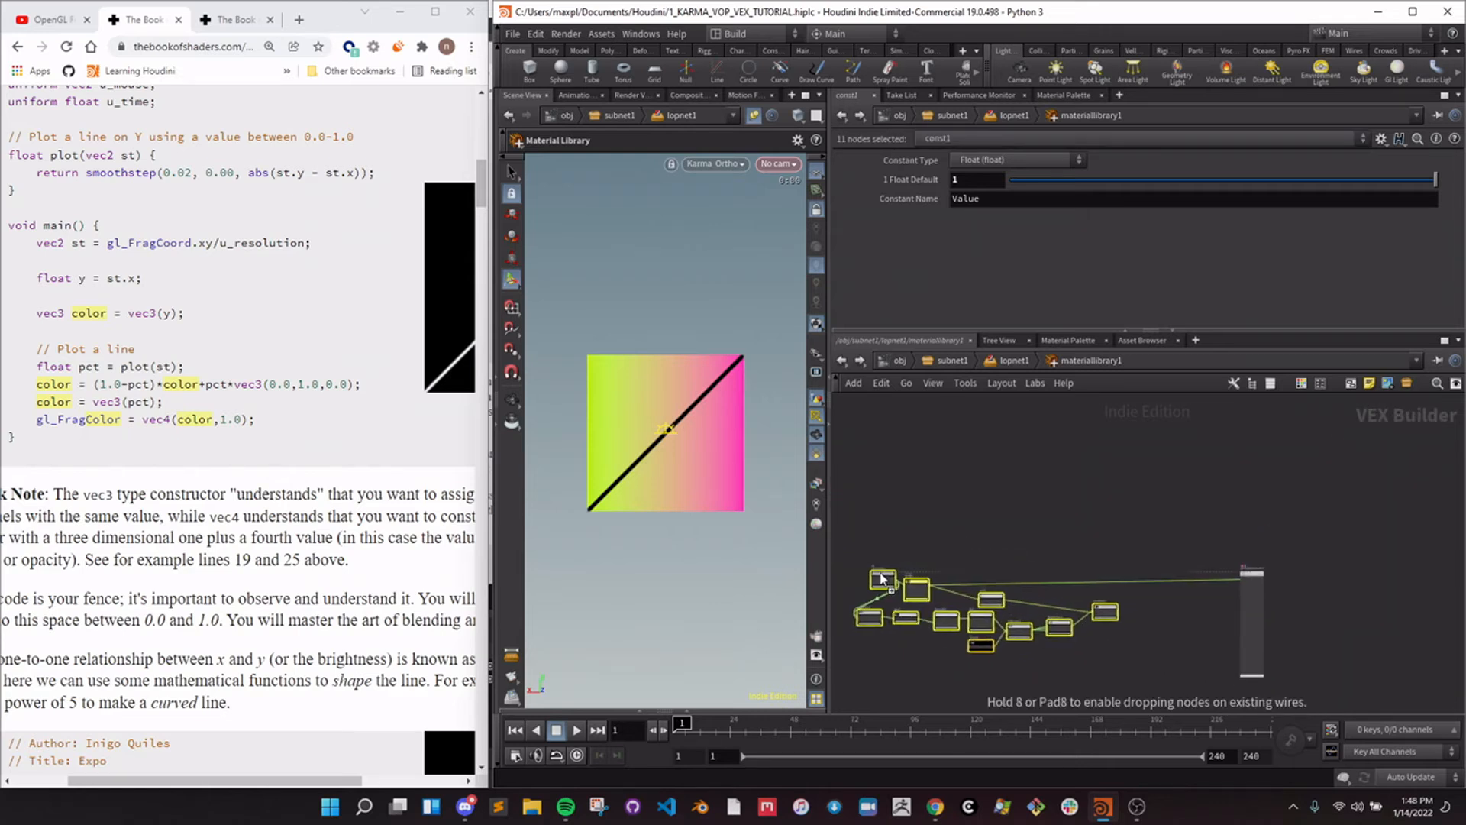
click(1098, 548)
Add an Add node between multiply1 and principledshader1 and connect multiply1's product to its first input.
scroll(1115, 581, up, 3)
key(Tab)
text(add)
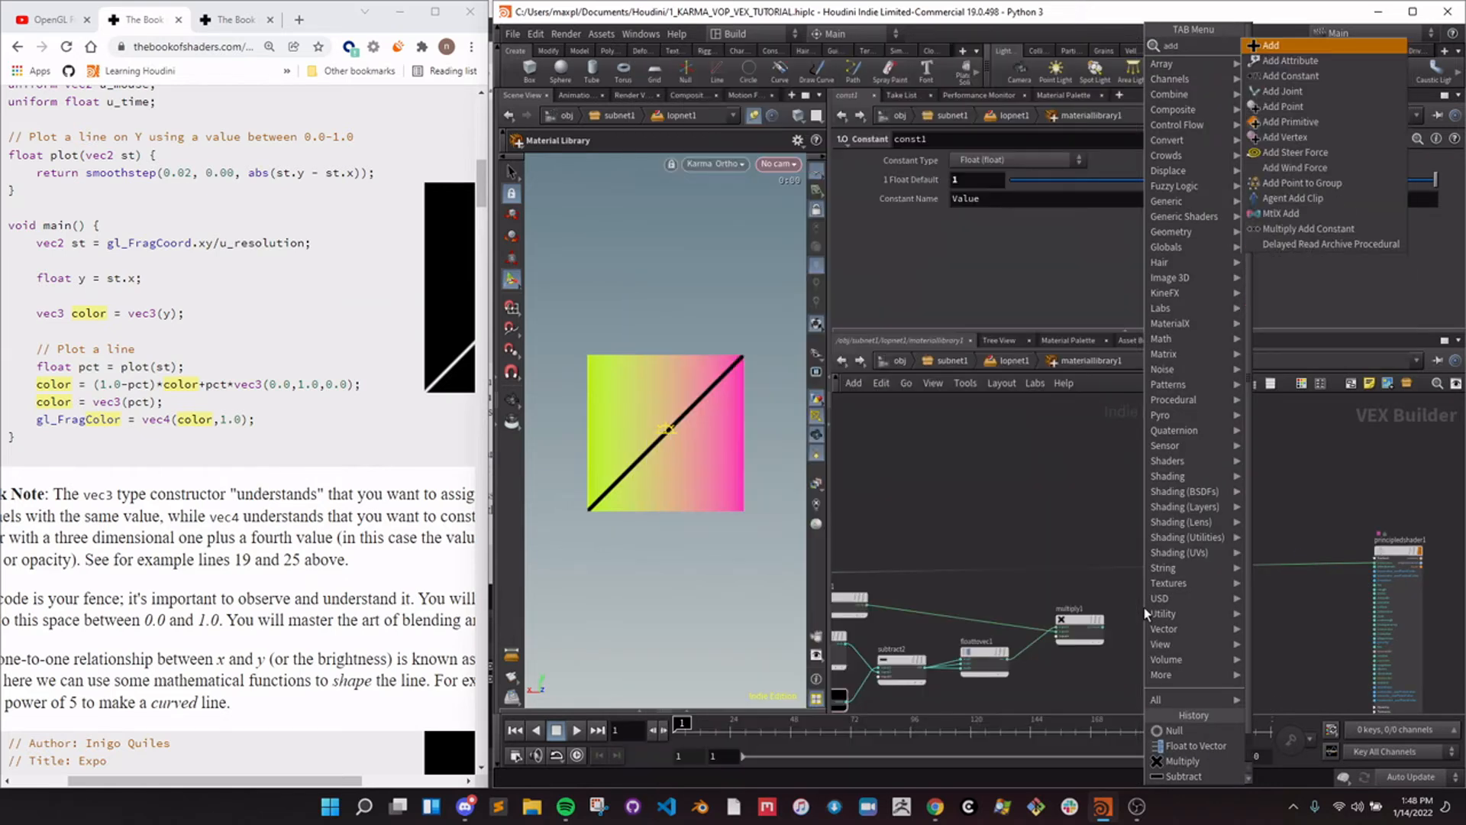
key(Return)
click(1222, 603)
scroll(1184, 632, up, 2)
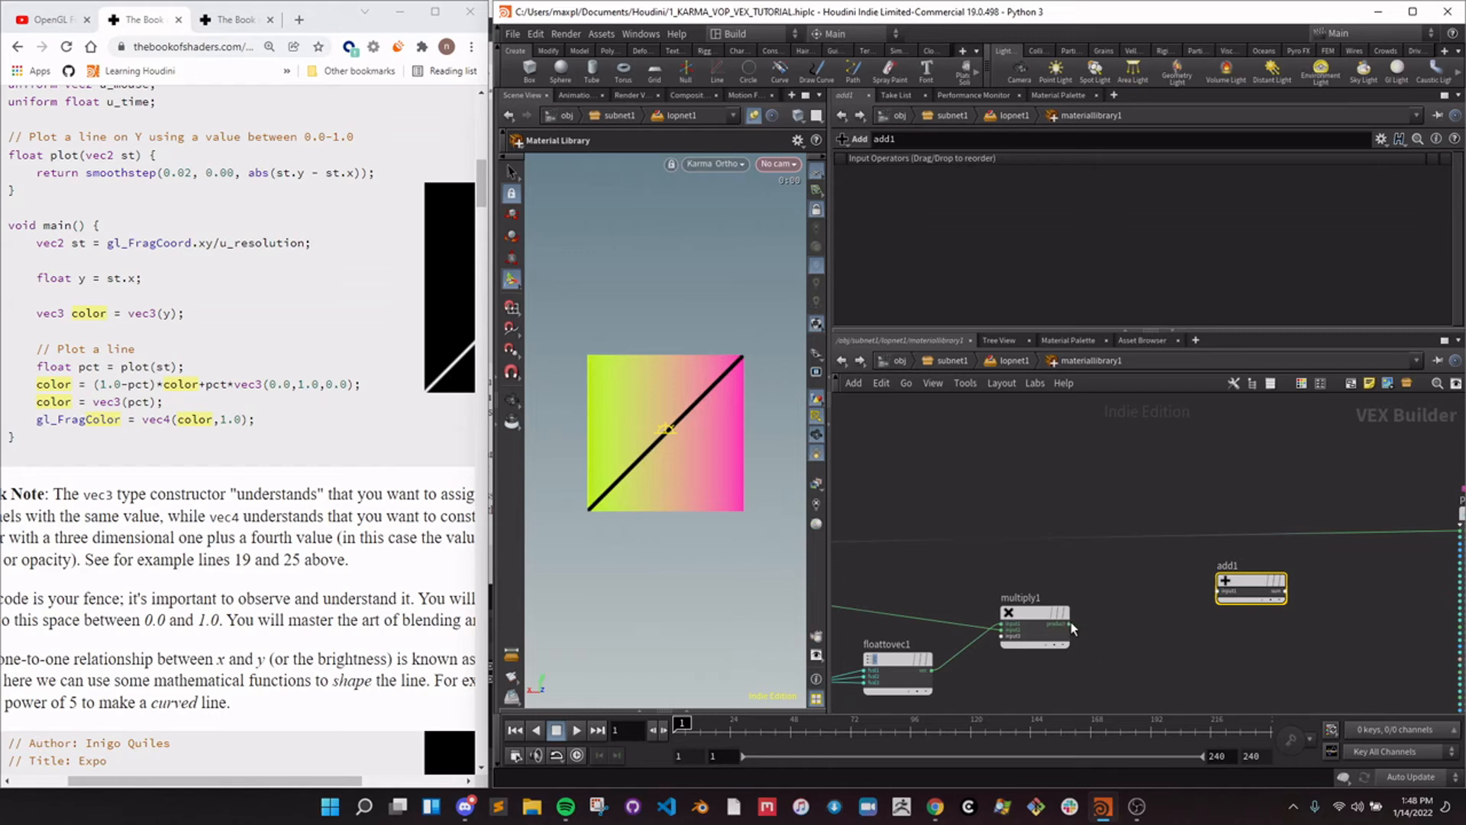
drag(1073, 628, 1214, 594)
middle_drag(1173, 678, 1237, 563)
scroll(1237, 563, down, 1)
middle_drag(1145, 635, 1138, 645)
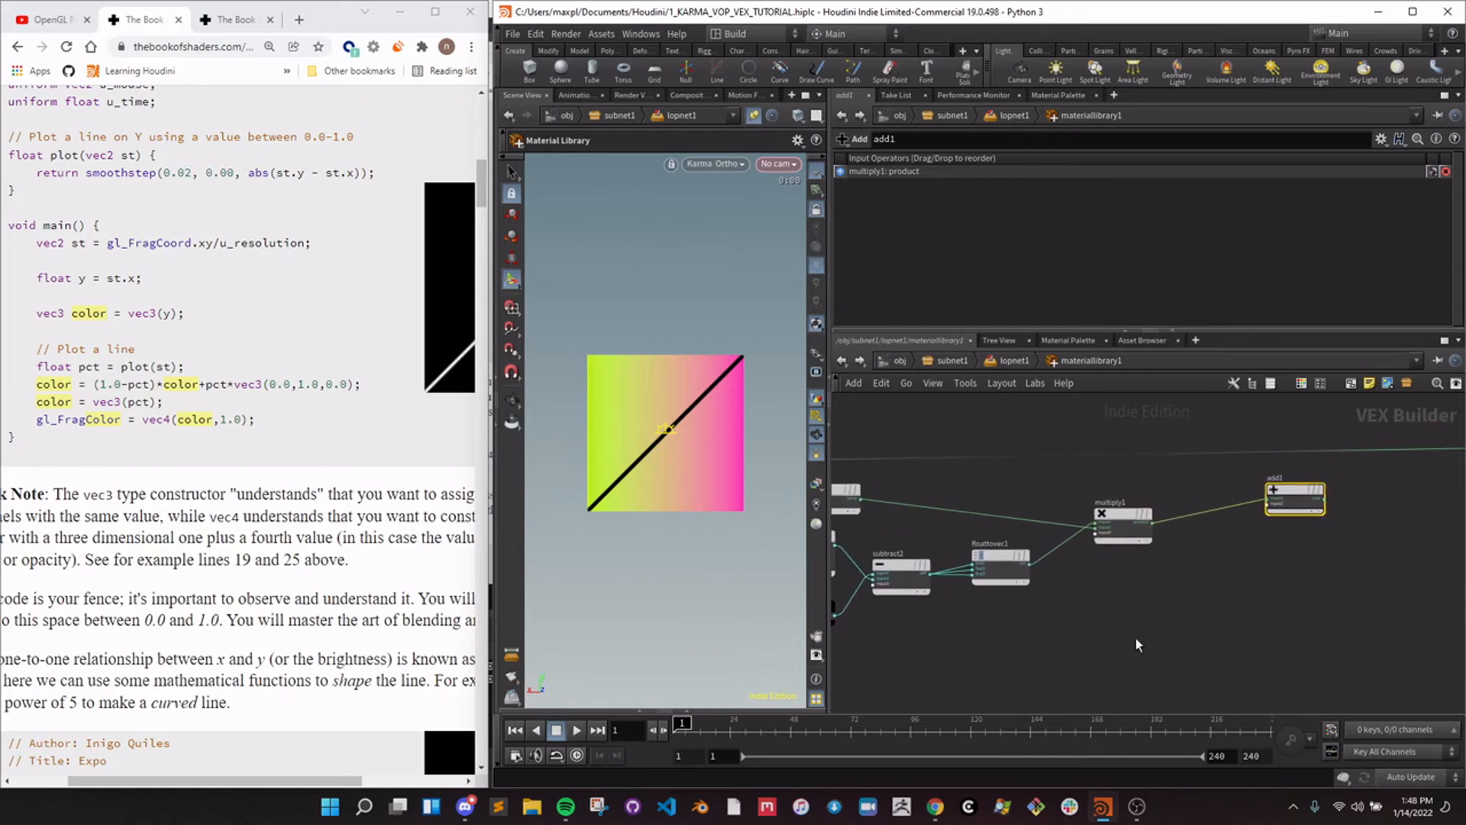
Create a Parameter node below floattovec1, with its Name set to line_color and its Type set to Color (color).
click(1041, 644)
key(Tab)
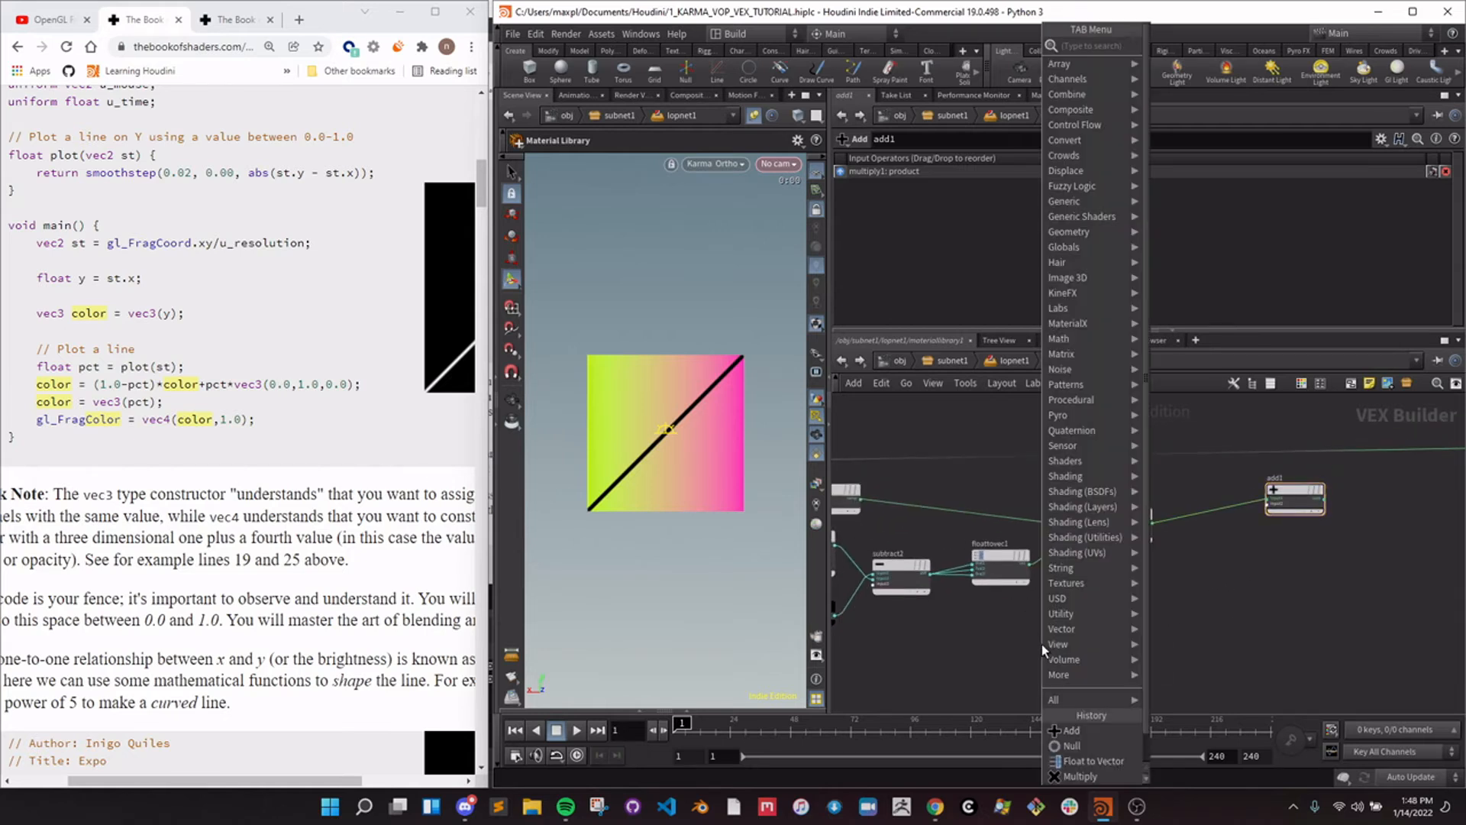
text(param)
key(Return)
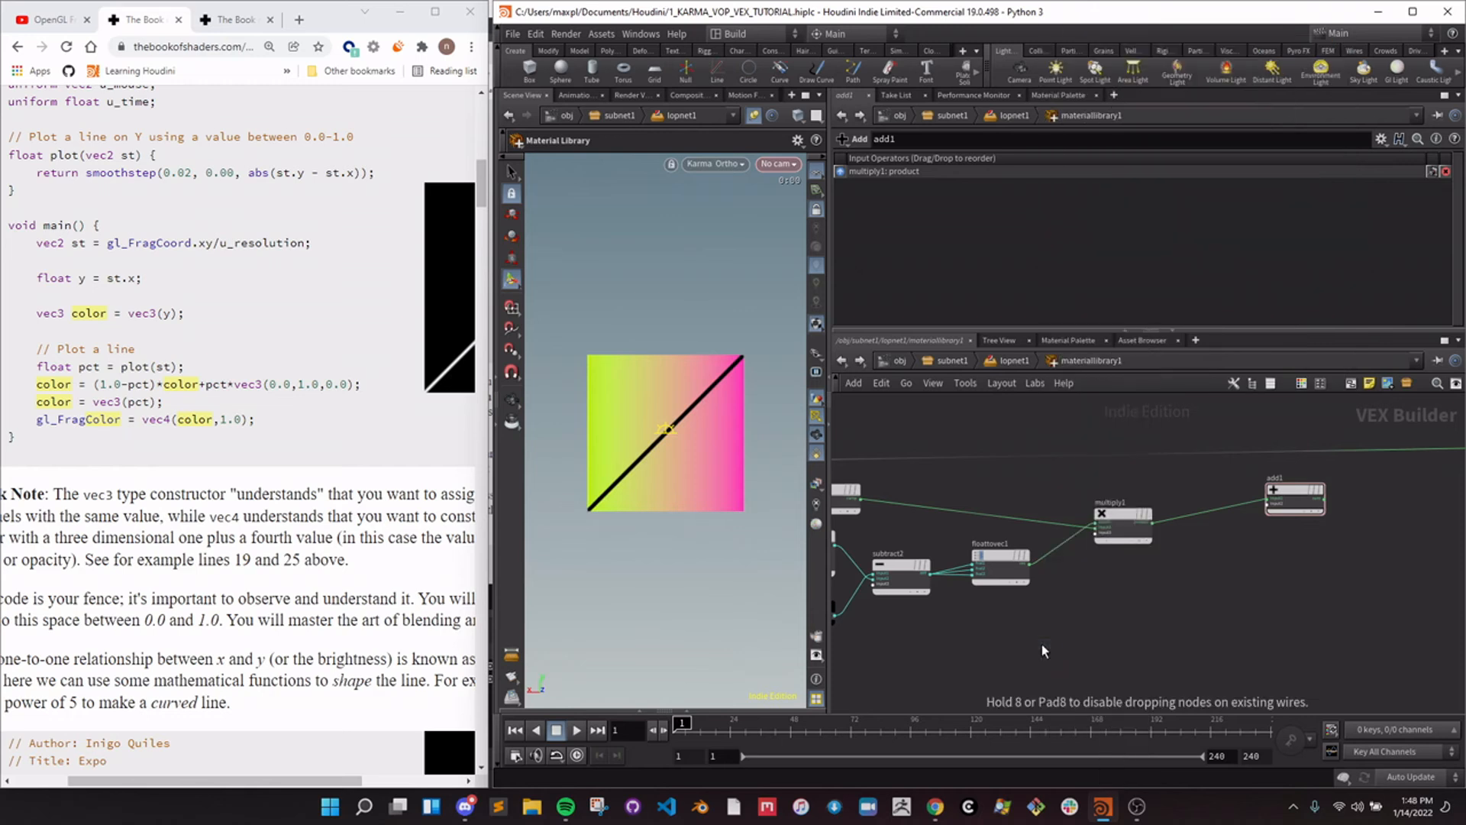
click(1042, 644)
click(997, 159)
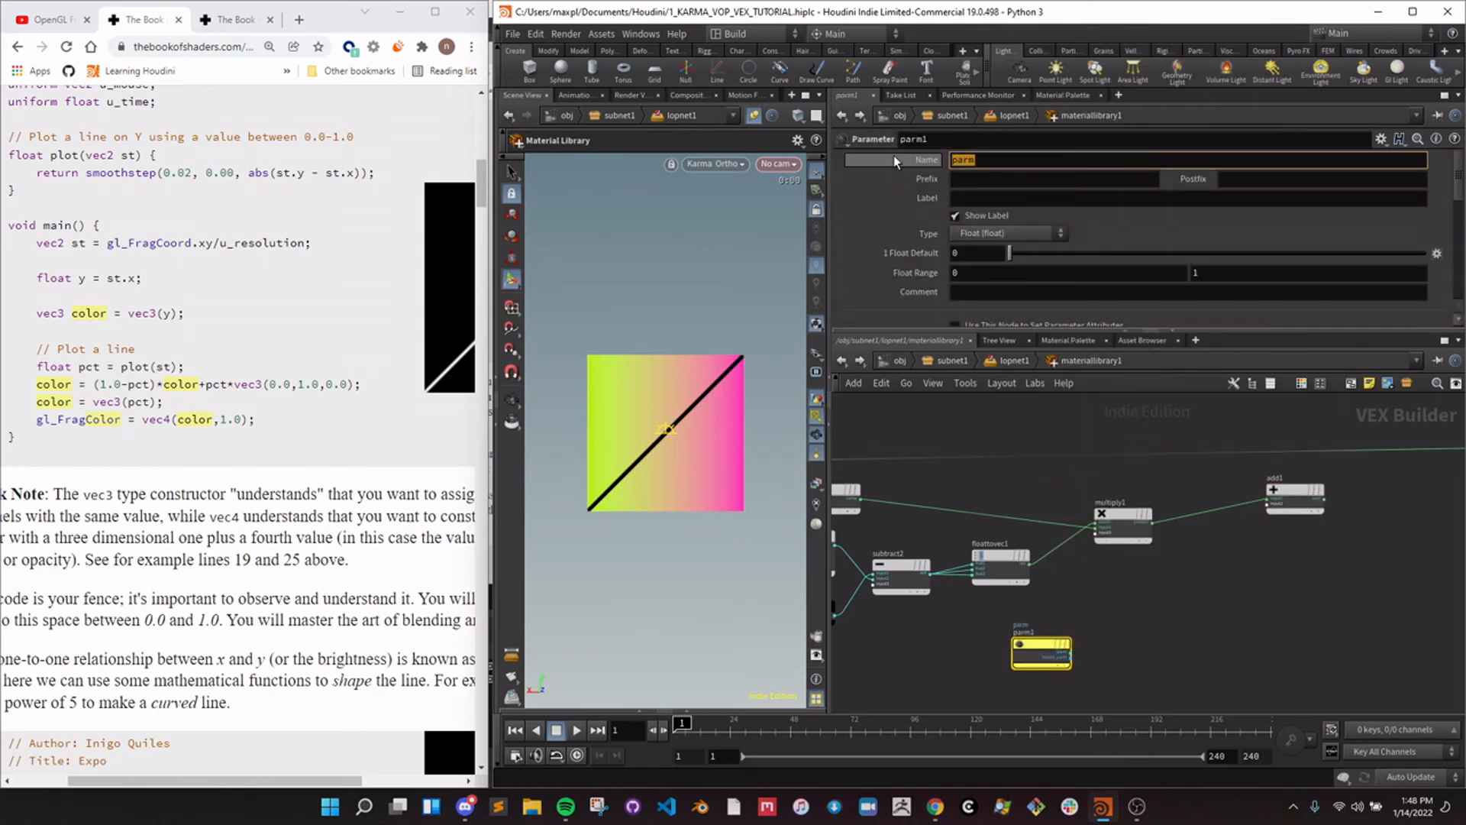
text(line_color)
key(Return)
click(982, 233)
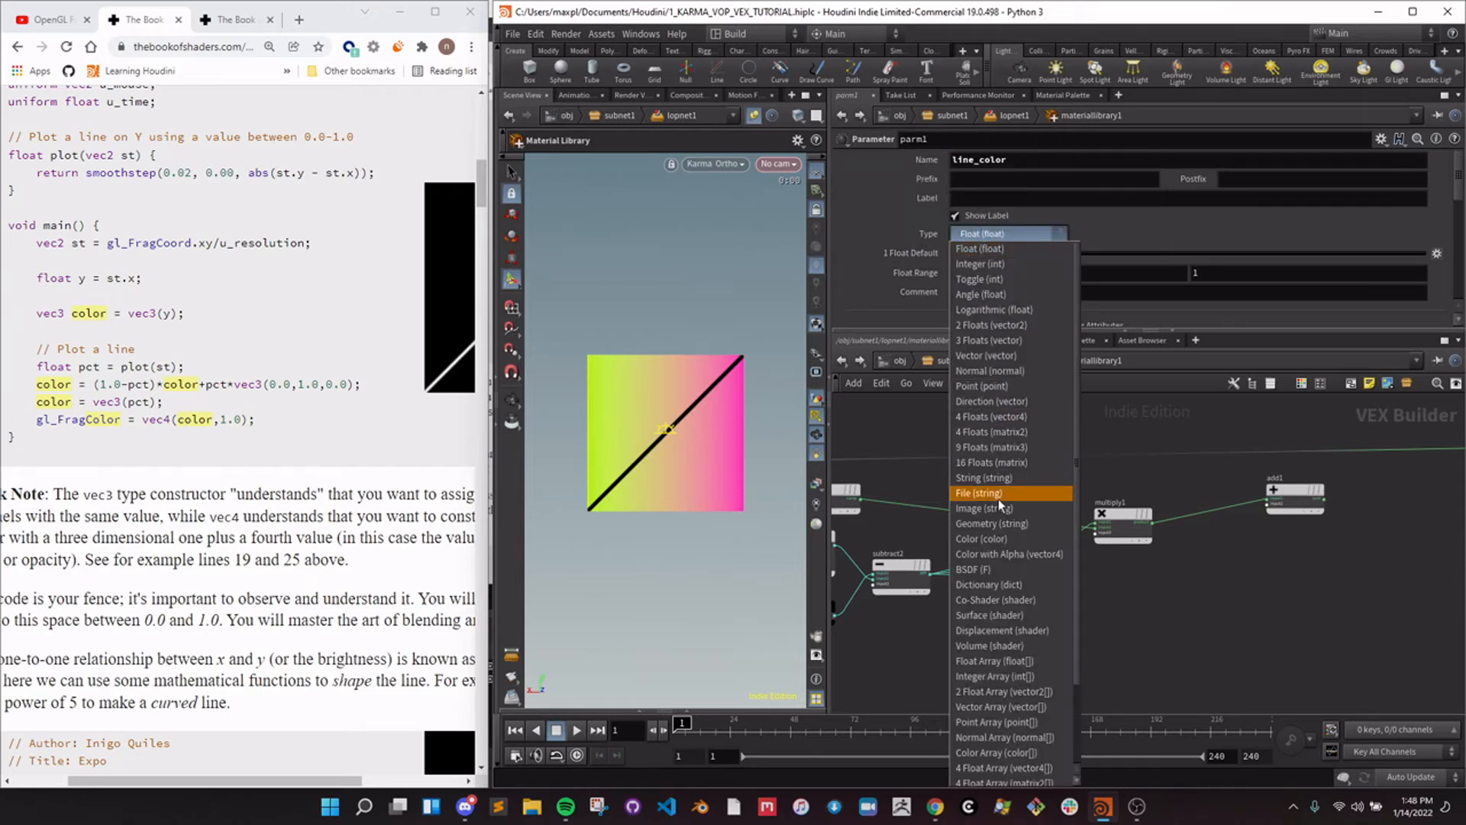
click(975, 541)
Rename the Ramp Parameter node as gradient.
middle_drag(958, 575, 1334, 599)
click(1009, 481)
double_click(938, 139)
text(gradient)
key(Return)
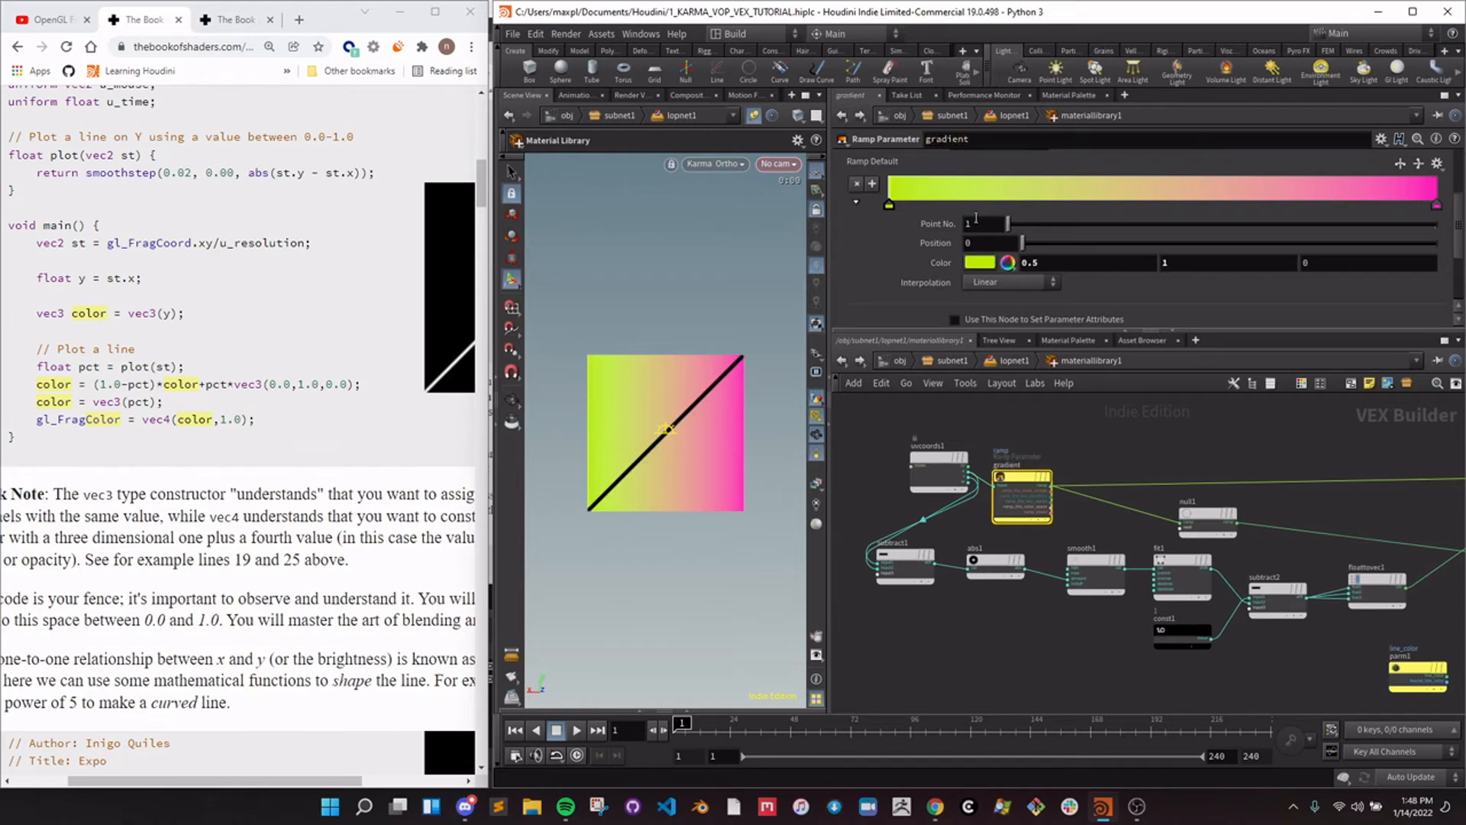
Place the line_color parameter node directly beneath floattovec1 and reposition the gradient node slightly.
middle_drag(1305, 520, 1045, 462)
middle_drag(1265, 617, 1202, 609)
scroll(1127, 600, up, 1)
drag(1093, 621, 1045, 598)
key(h)
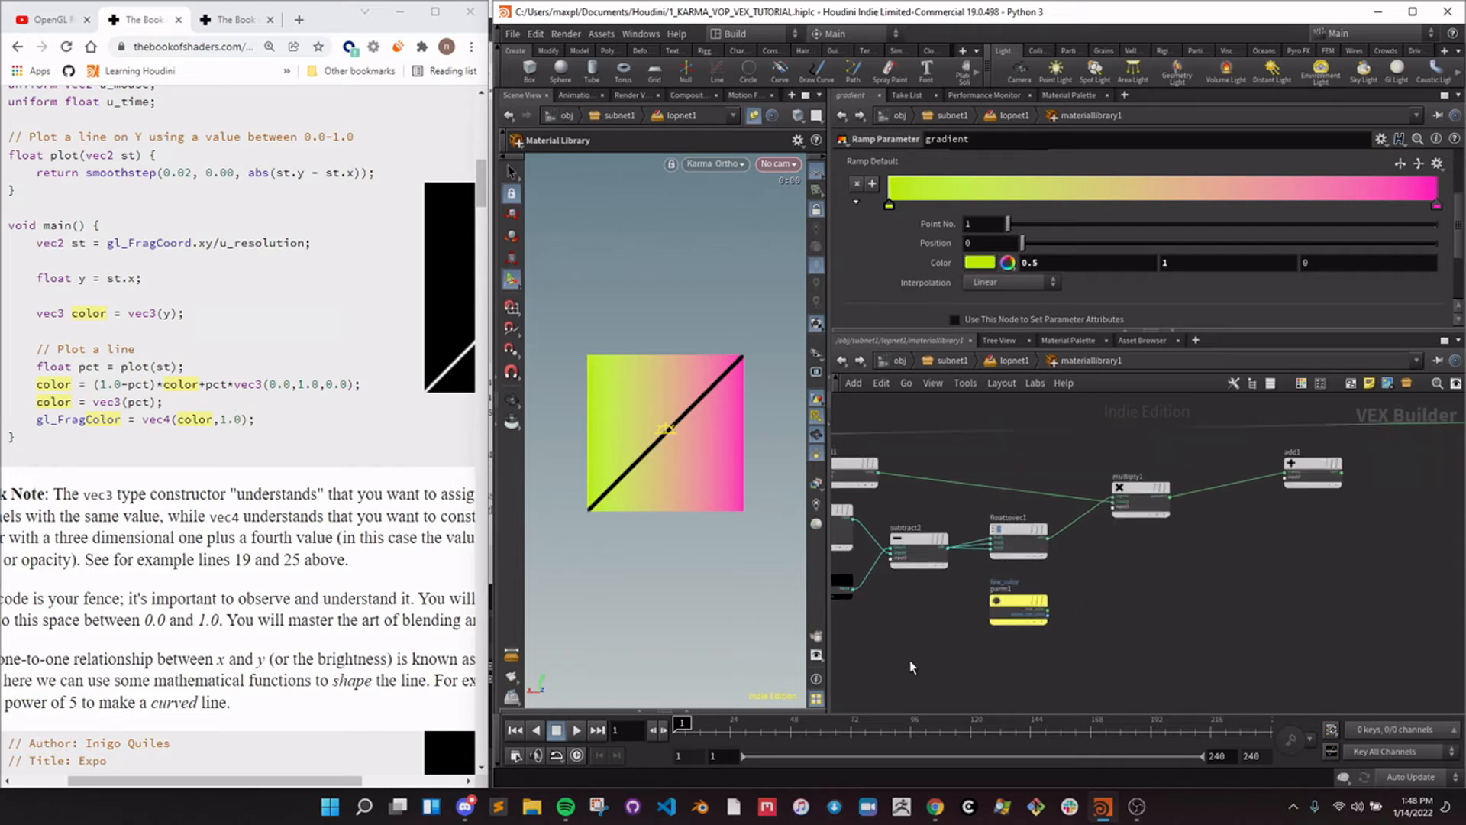
drag(1038, 515, 1051, 510)
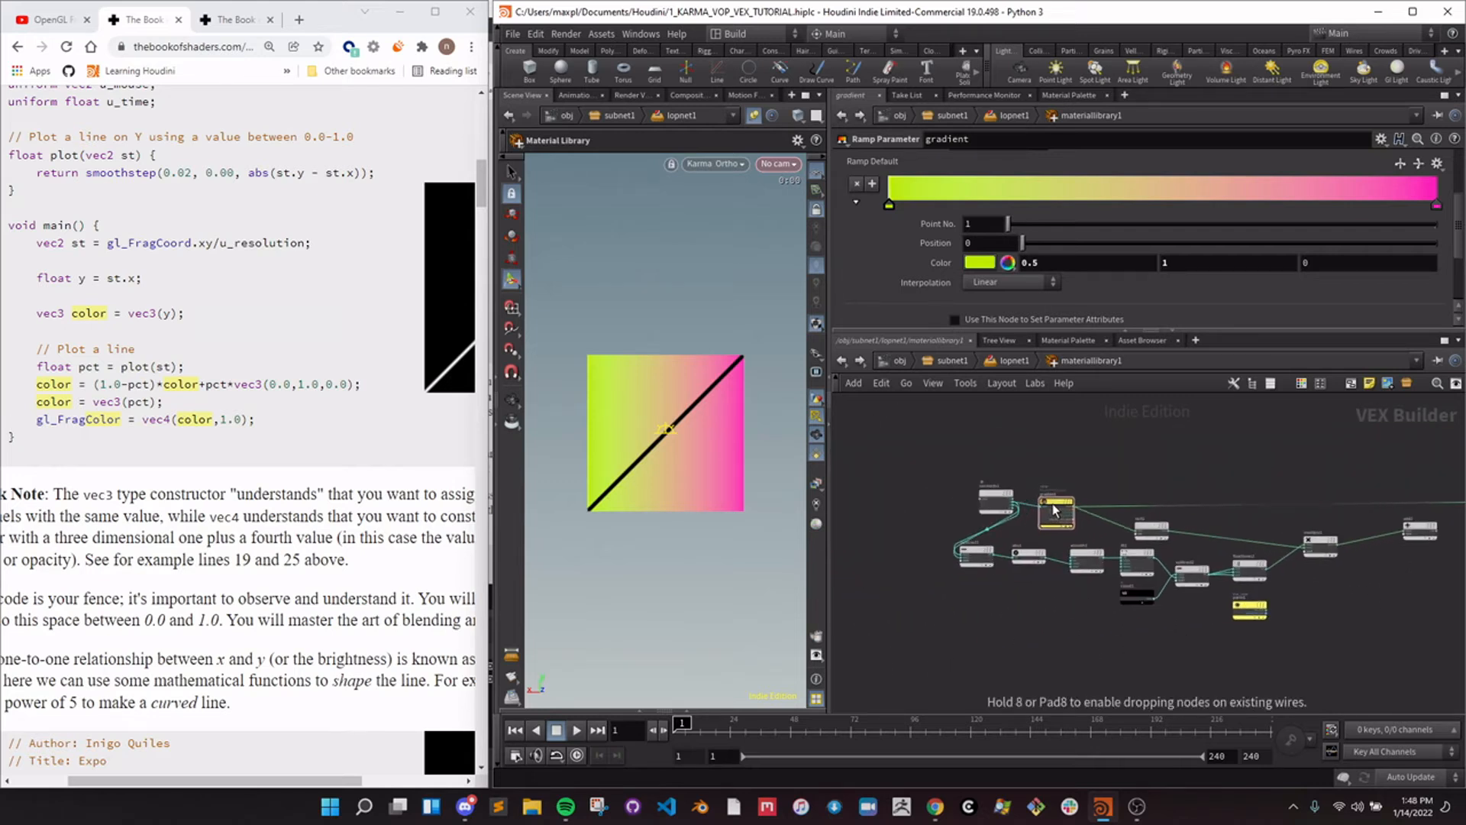
Save the scene file and move add1 level with multiply1.
middle_drag(1368, 625, 1156, 595)
scroll(1161, 588, up, 2)
scroll(1160, 582, up, 1)
key(ctrl+s)
middle_drag(1257, 590, 1193, 582)
drag(1265, 470, 1247, 489)
scroll(1106, 539, up, 1)
middle_drag(1096, 566, 1095, 543)
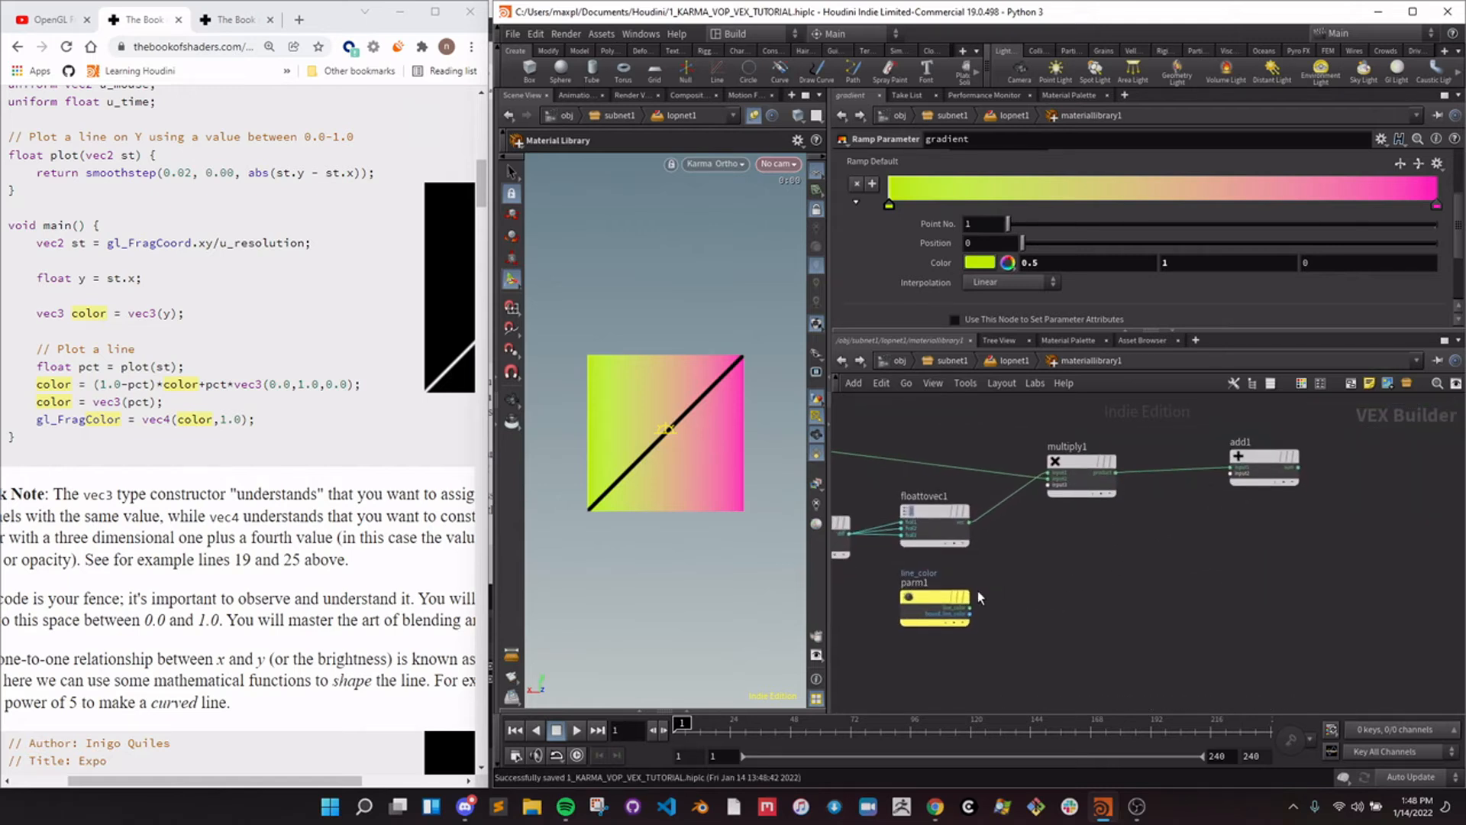
Route line_color through a new Multiply node into add1's second input, with floattovec1's vec as the Multiply's other input.
drag(971, 609, 1005, 605)
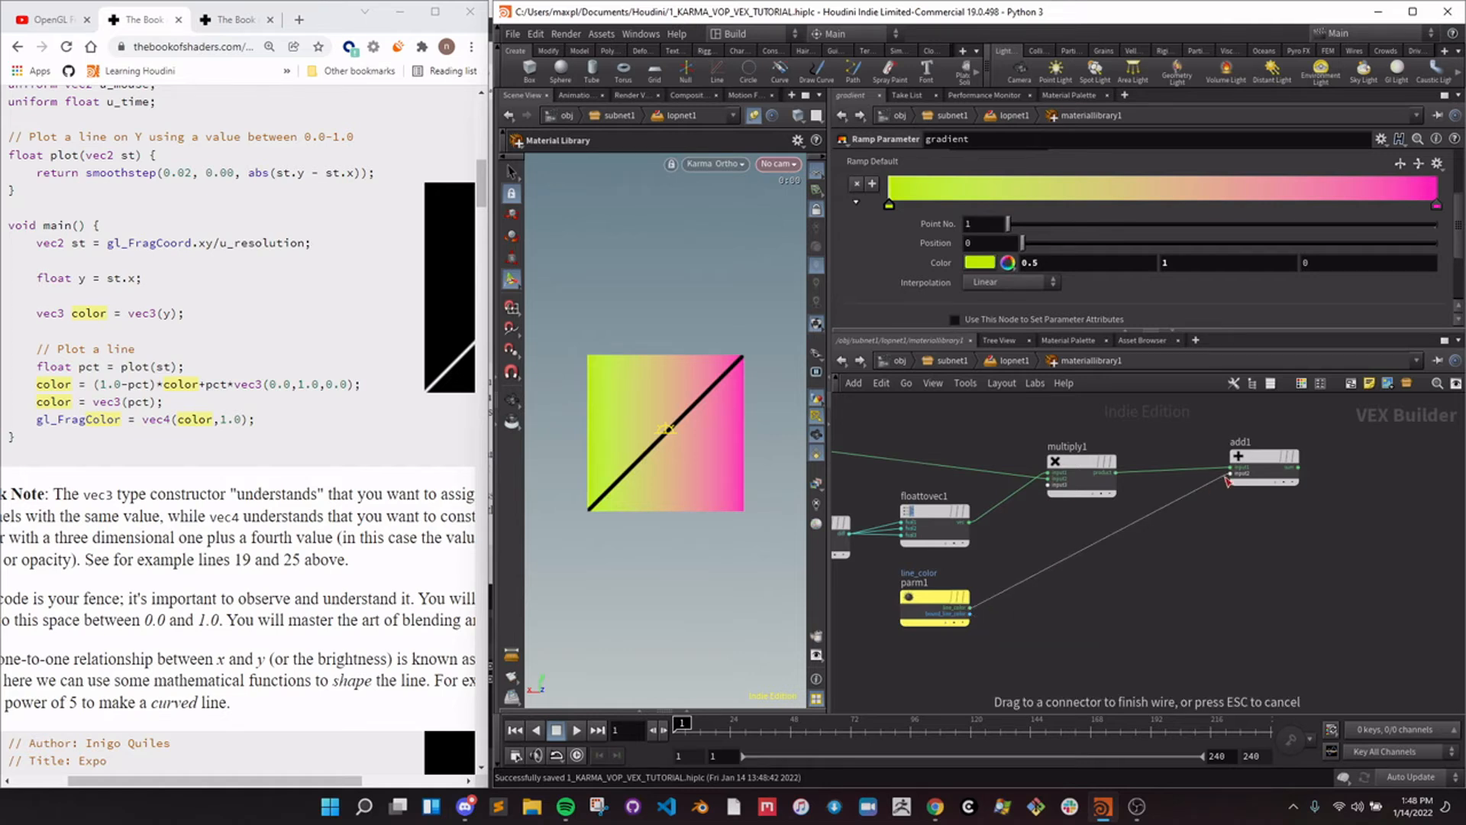
key(Tab)
text(m)
key(Escape)
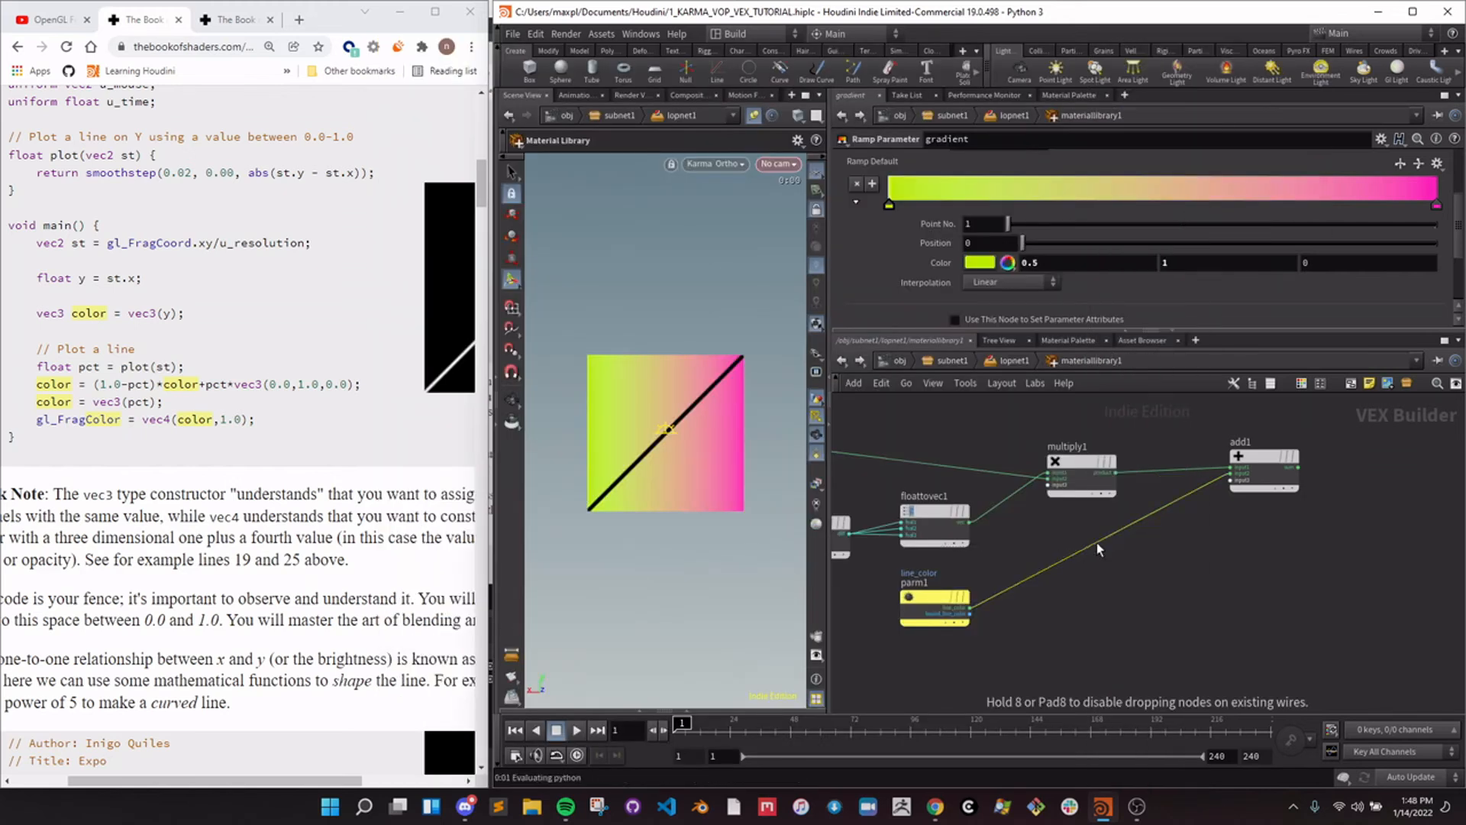
click(1097, 543)
drag(1097, 542, 1096, 562)
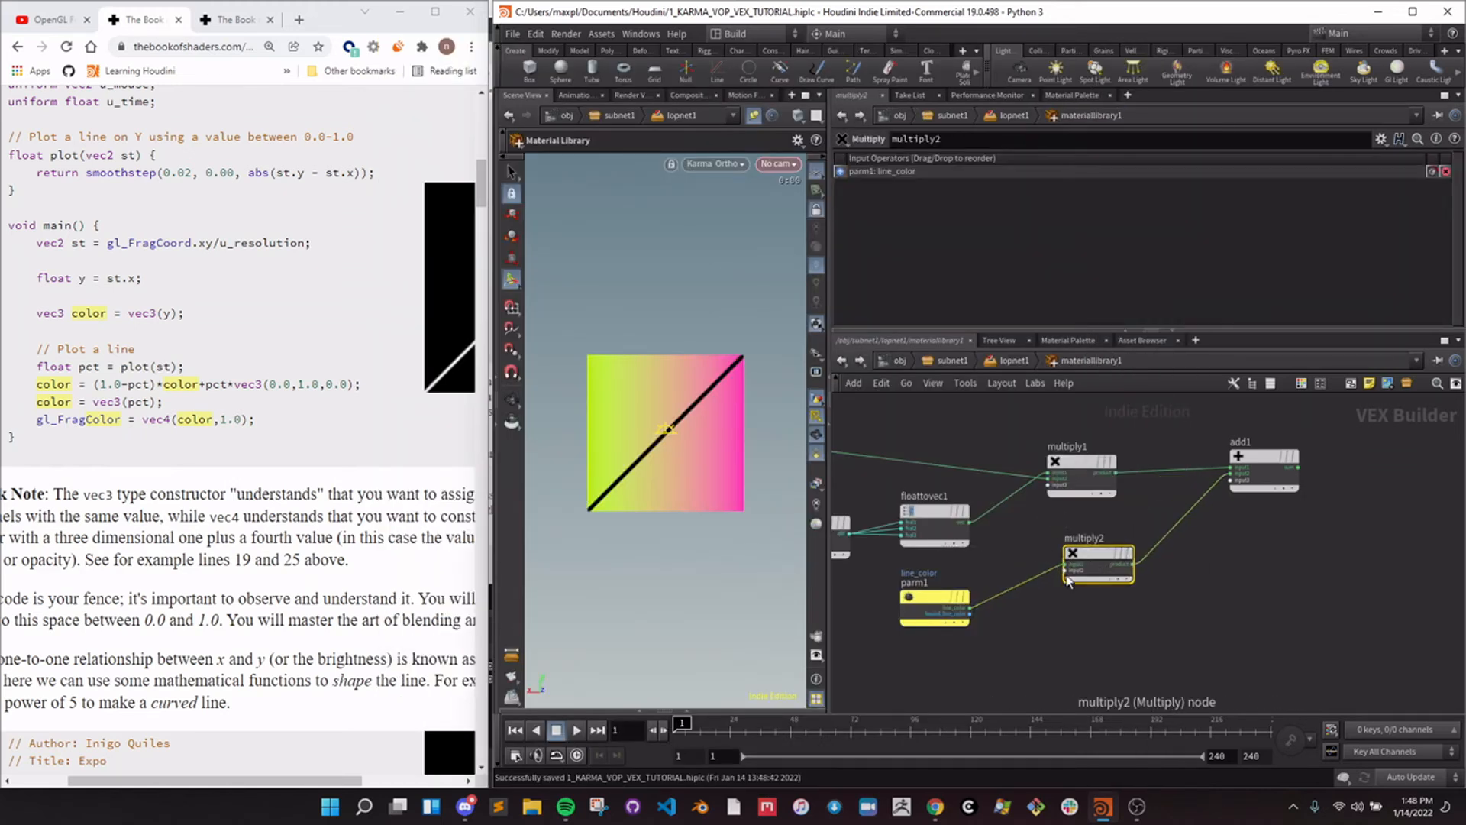
click(1065, 569)
click(971, 522)
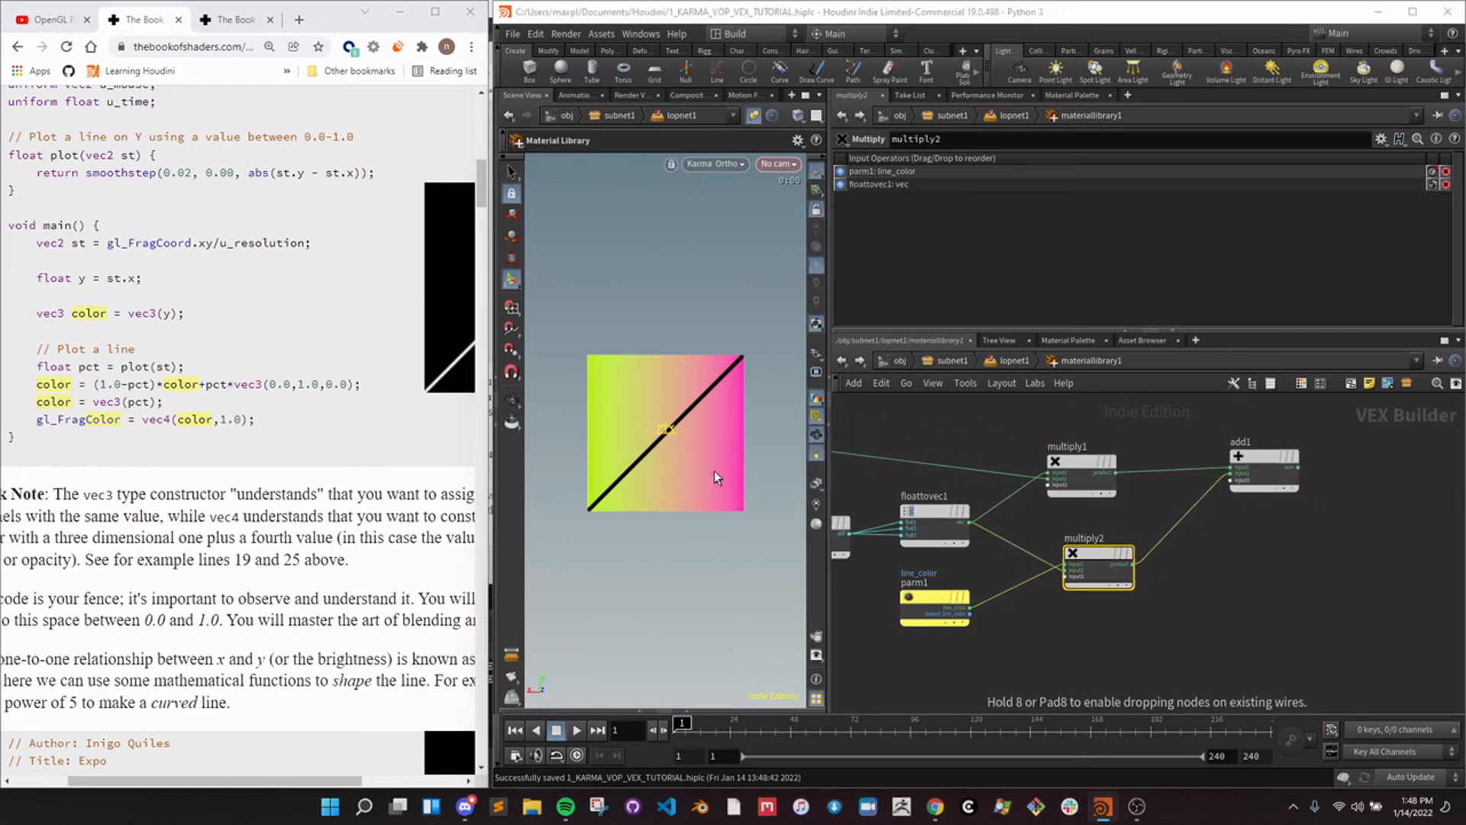
Set the line_color parameter's Color Default to the teal swatch 0, 0.5, 0.5.
click(936, 596)
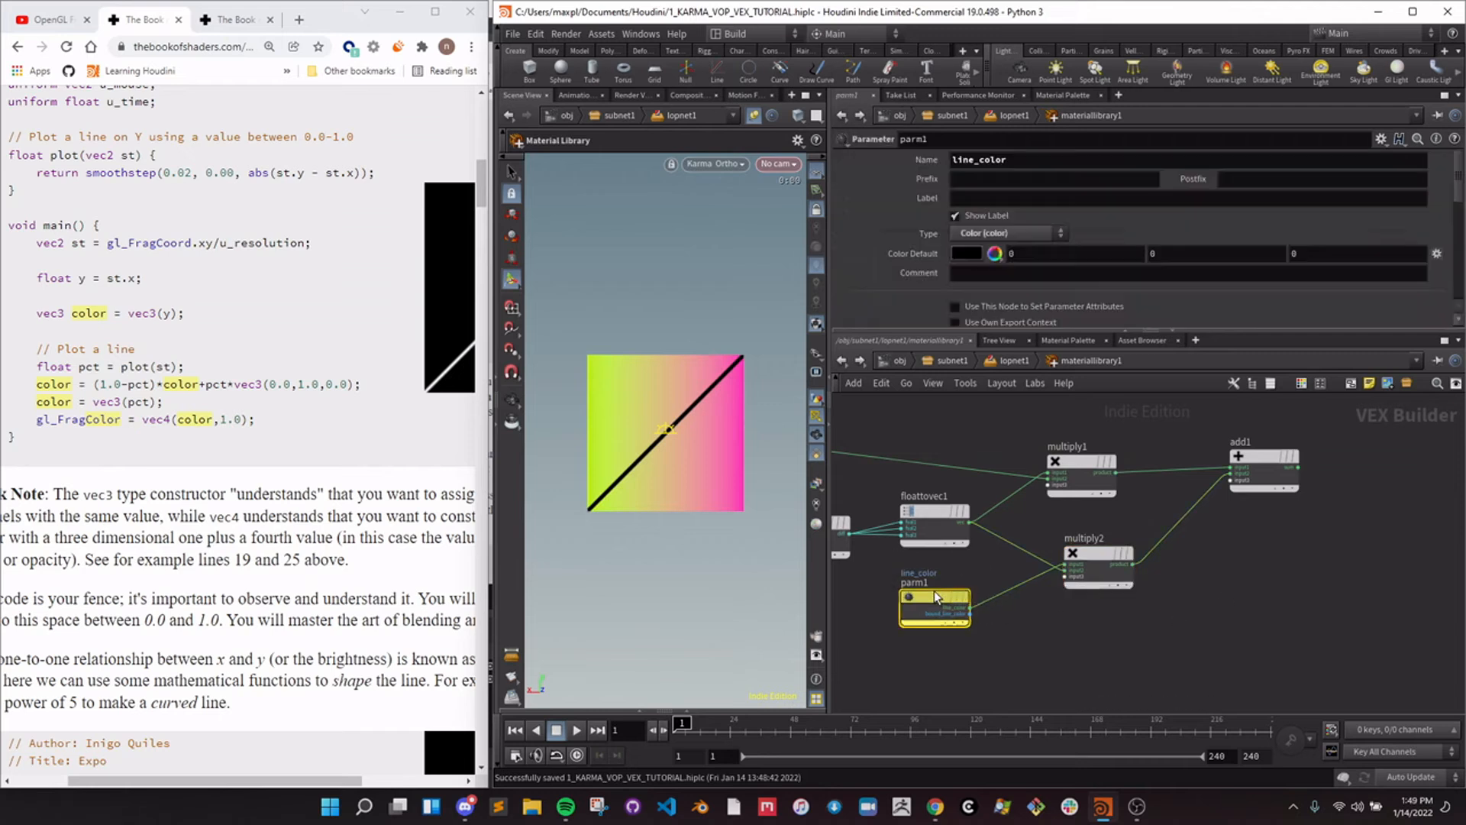
click(957, 255)
click(1087, 99)
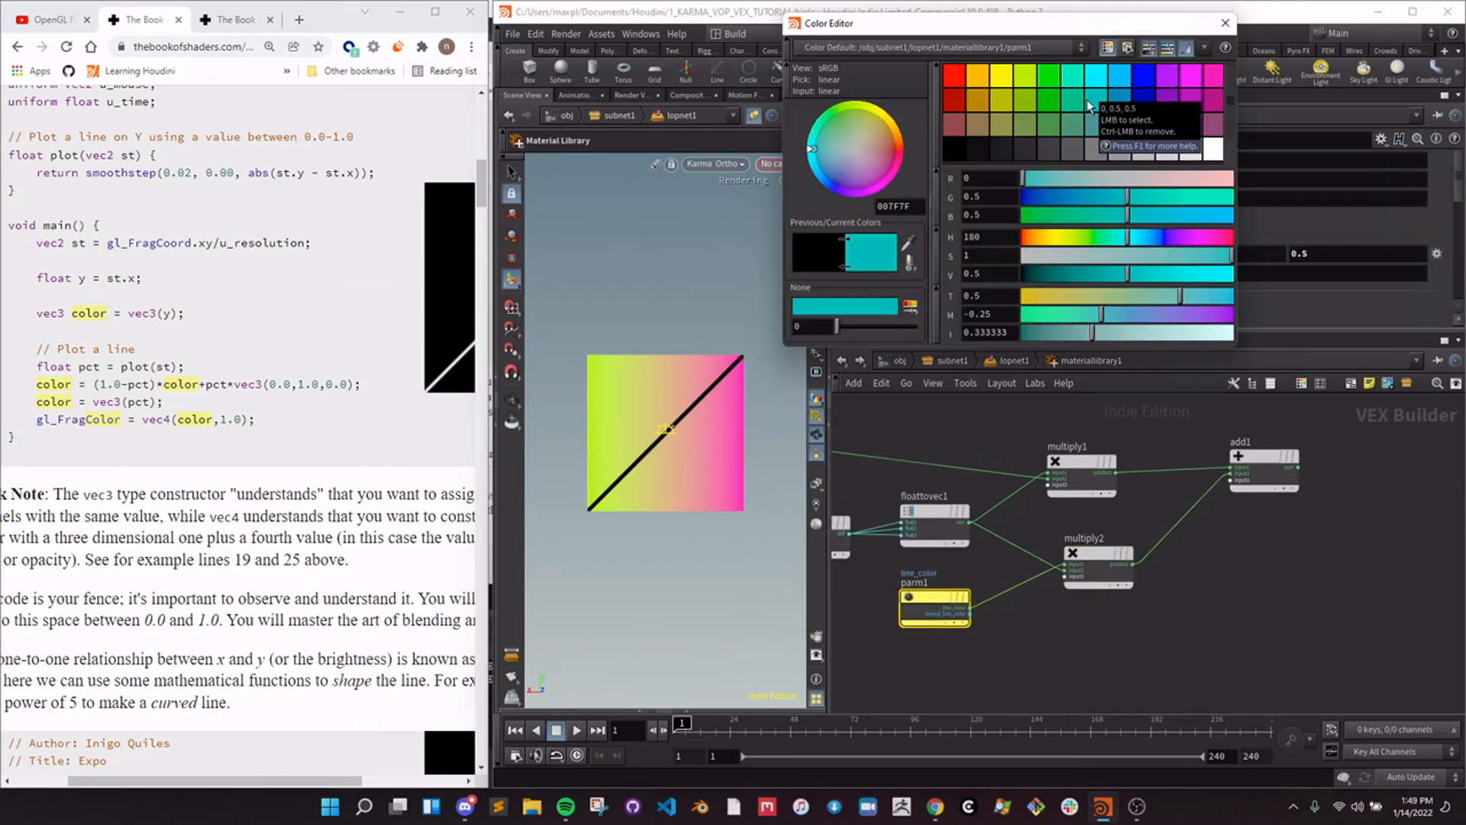
click(1182, 73)
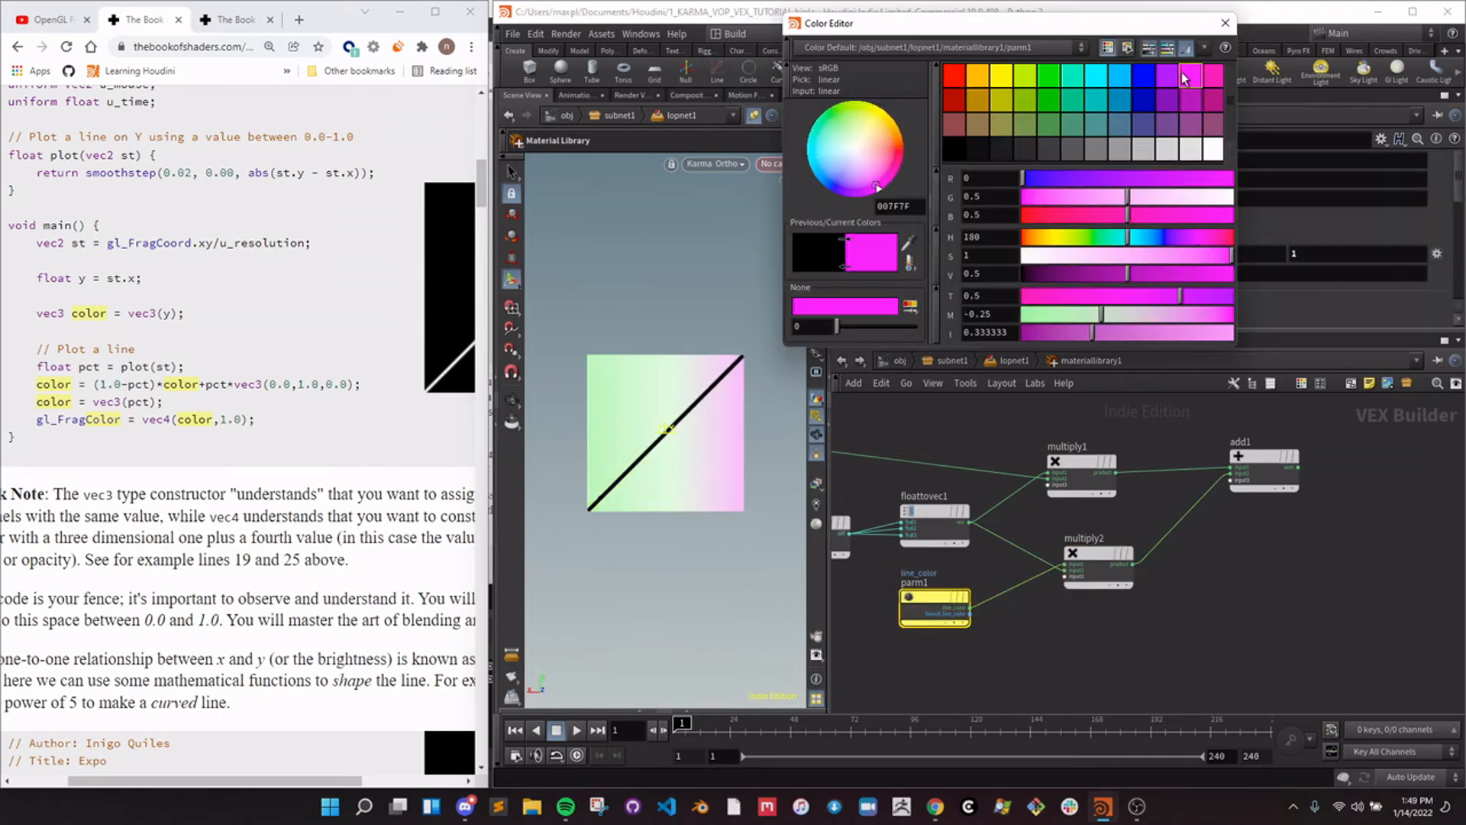
click(1010, 102)
click(1101, 95)
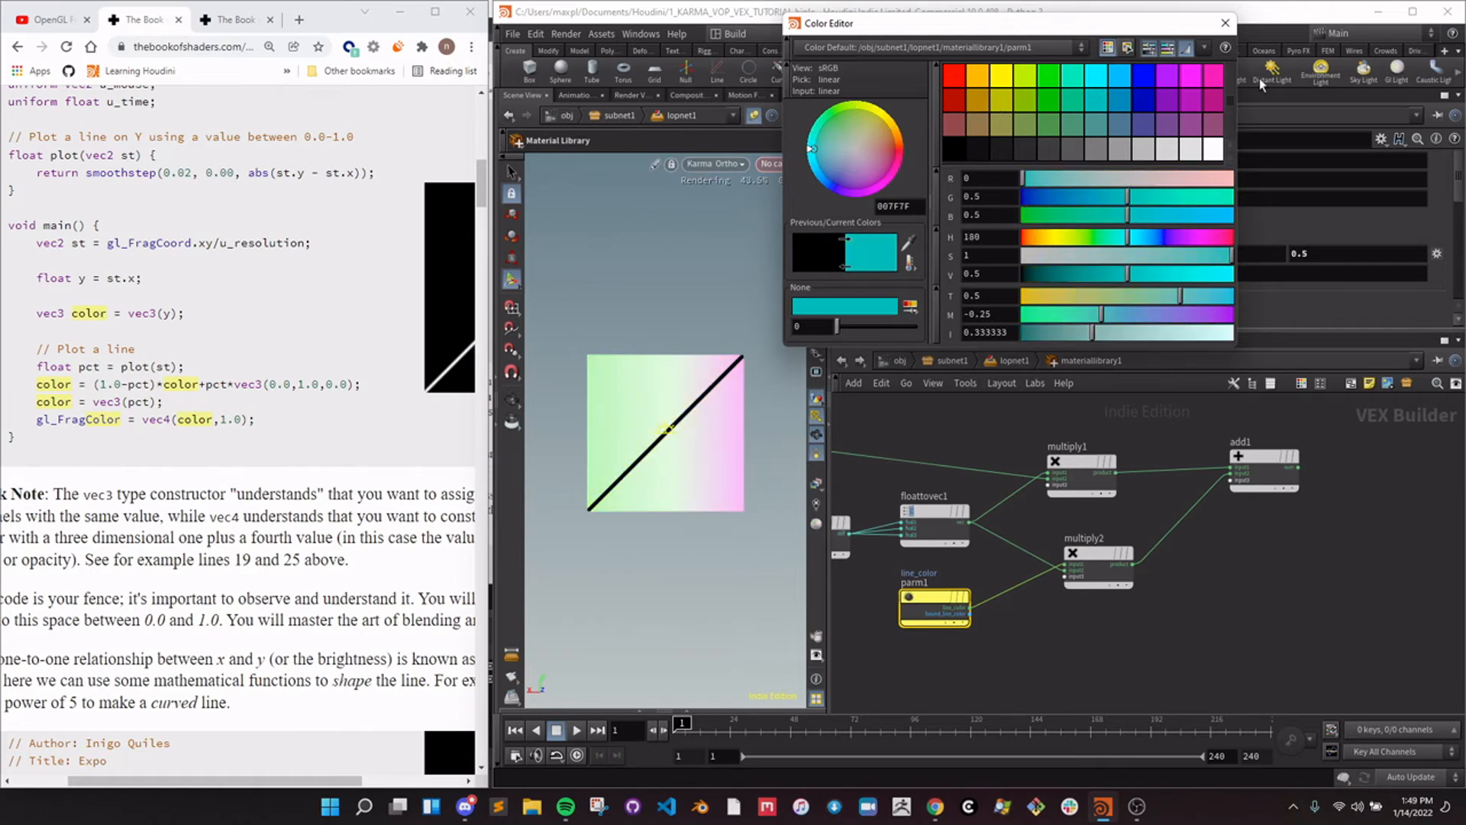
click(1225, 22)
Try inserting a Fit Range node on the wire between line_color and multiply2, and delete it.
key(Tab)
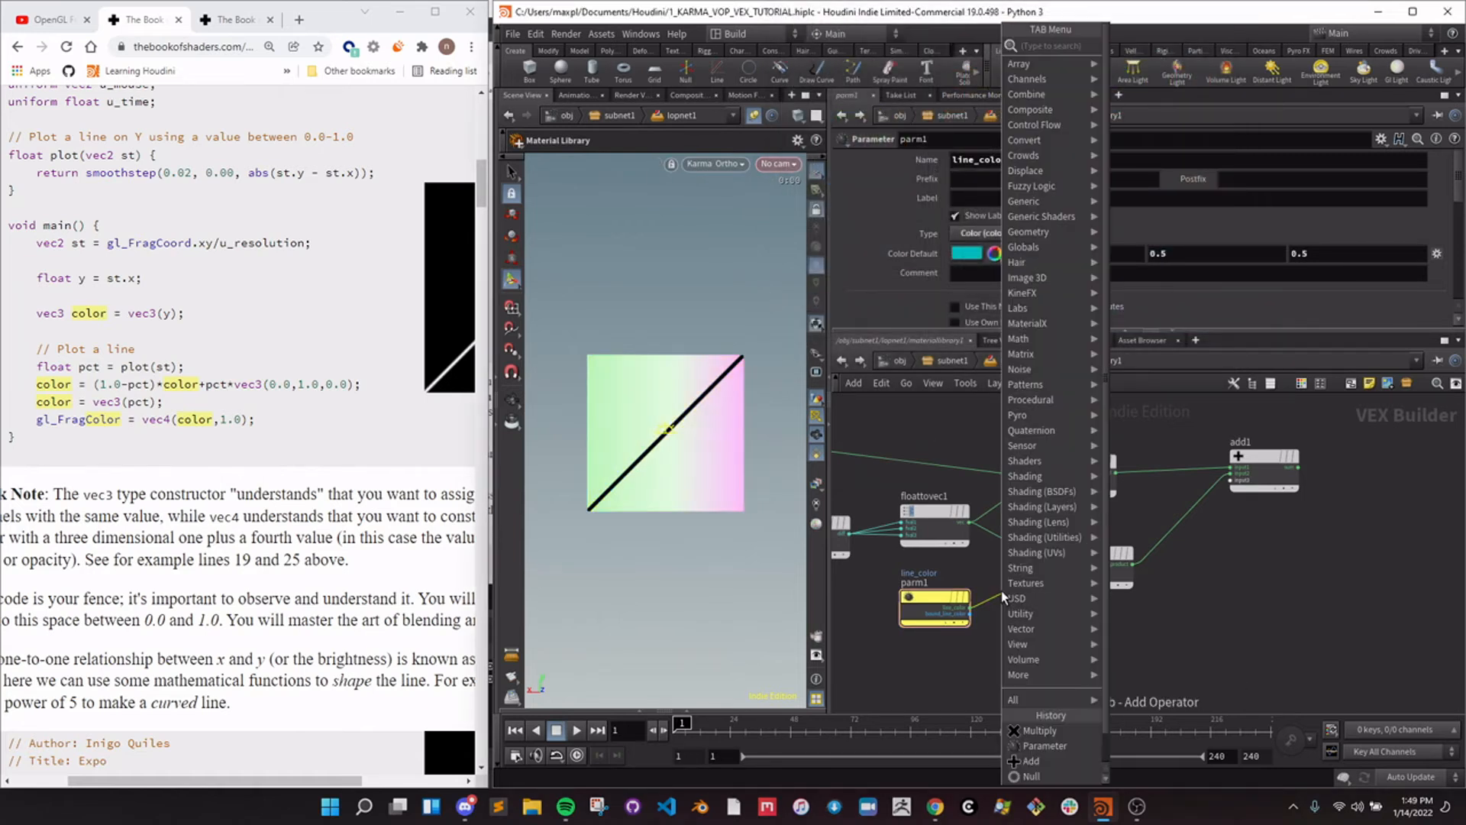
text(multiply)
key(Return)
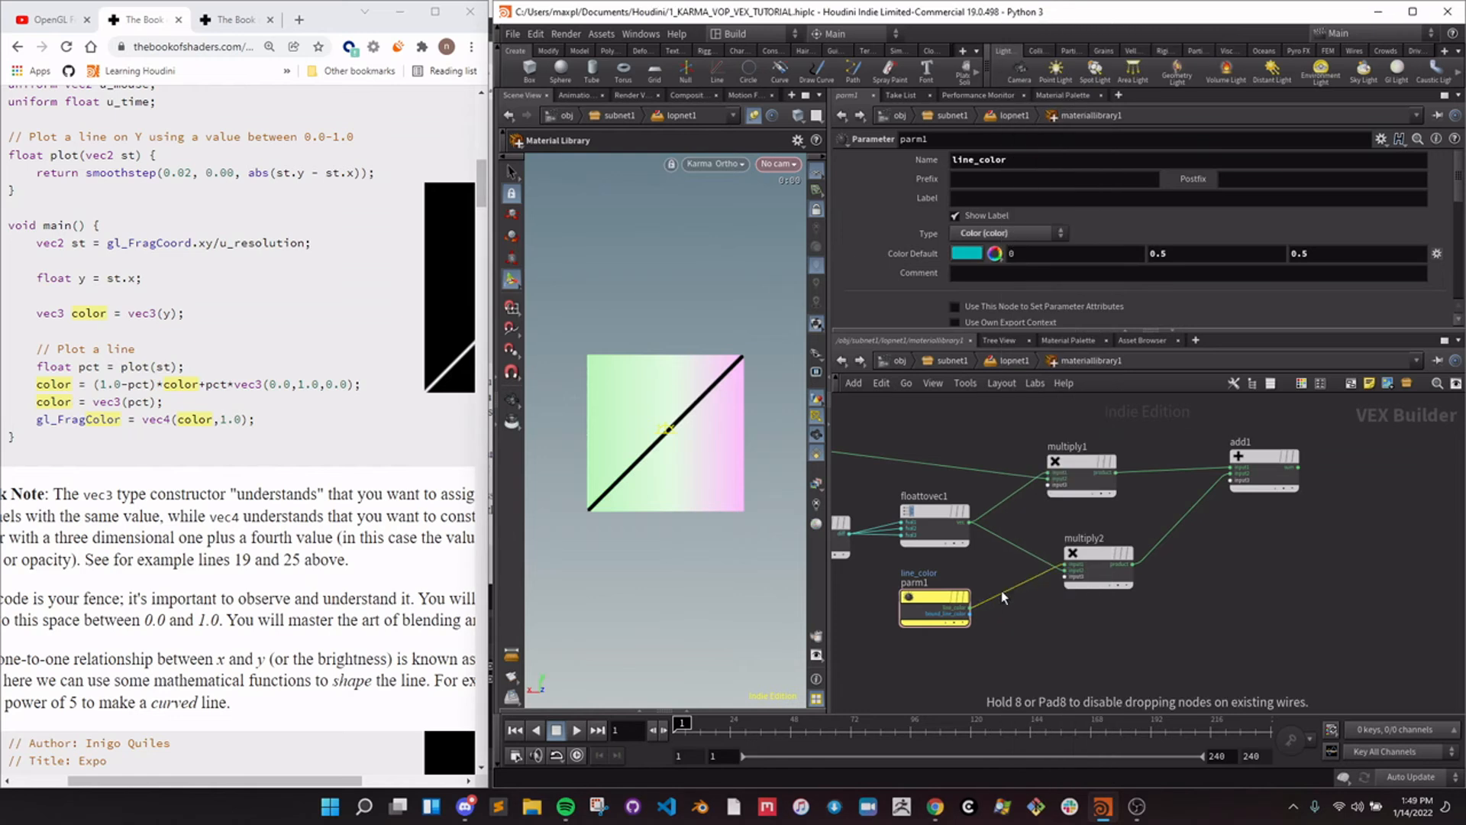
click(1001, 590)
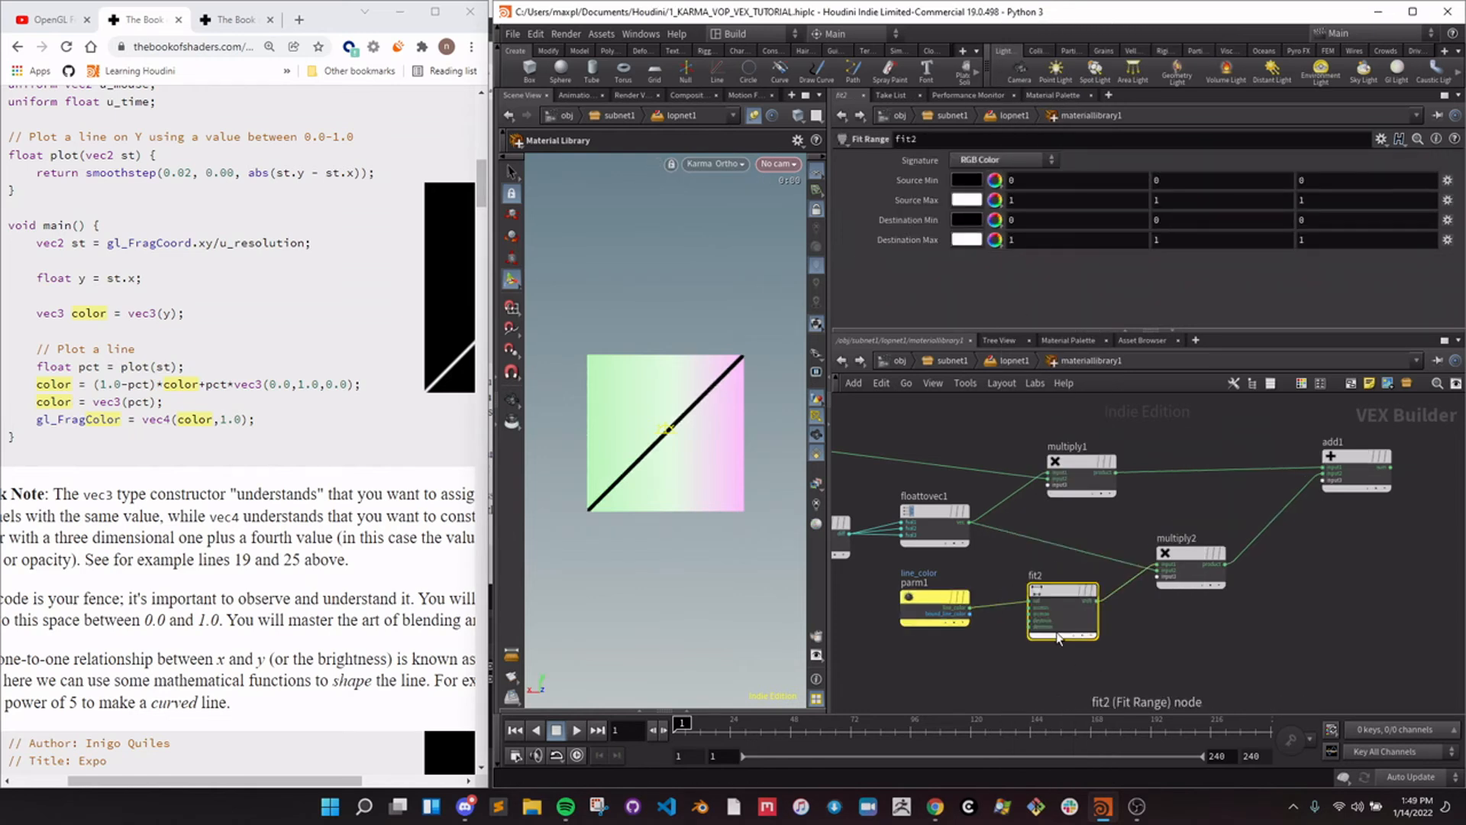
key(Delete)
key(Tab)
text(fit r)
key(Return)
click(1036, 589)
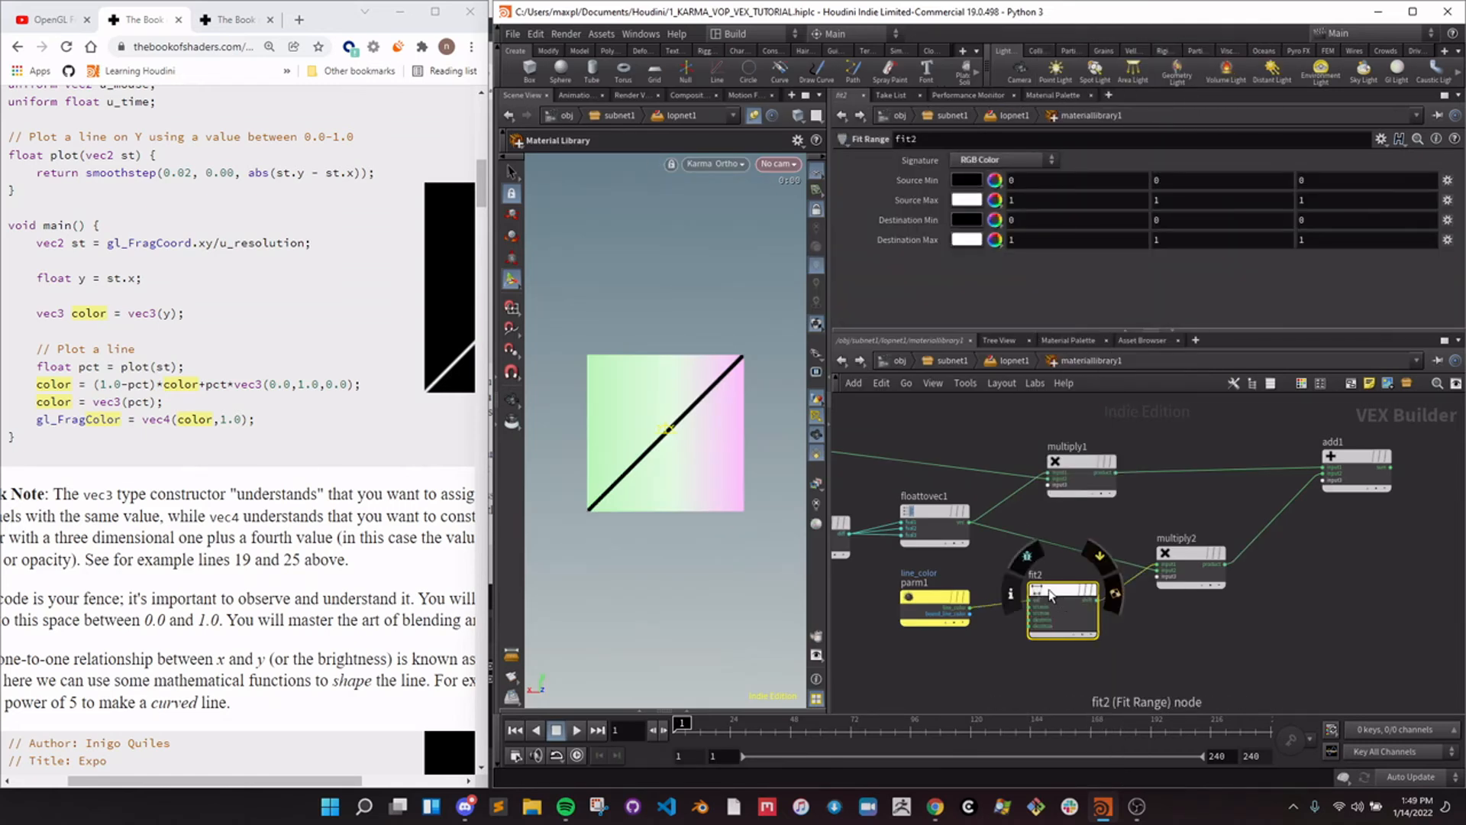
key(Delete)
key(Tab)
text(rit r)
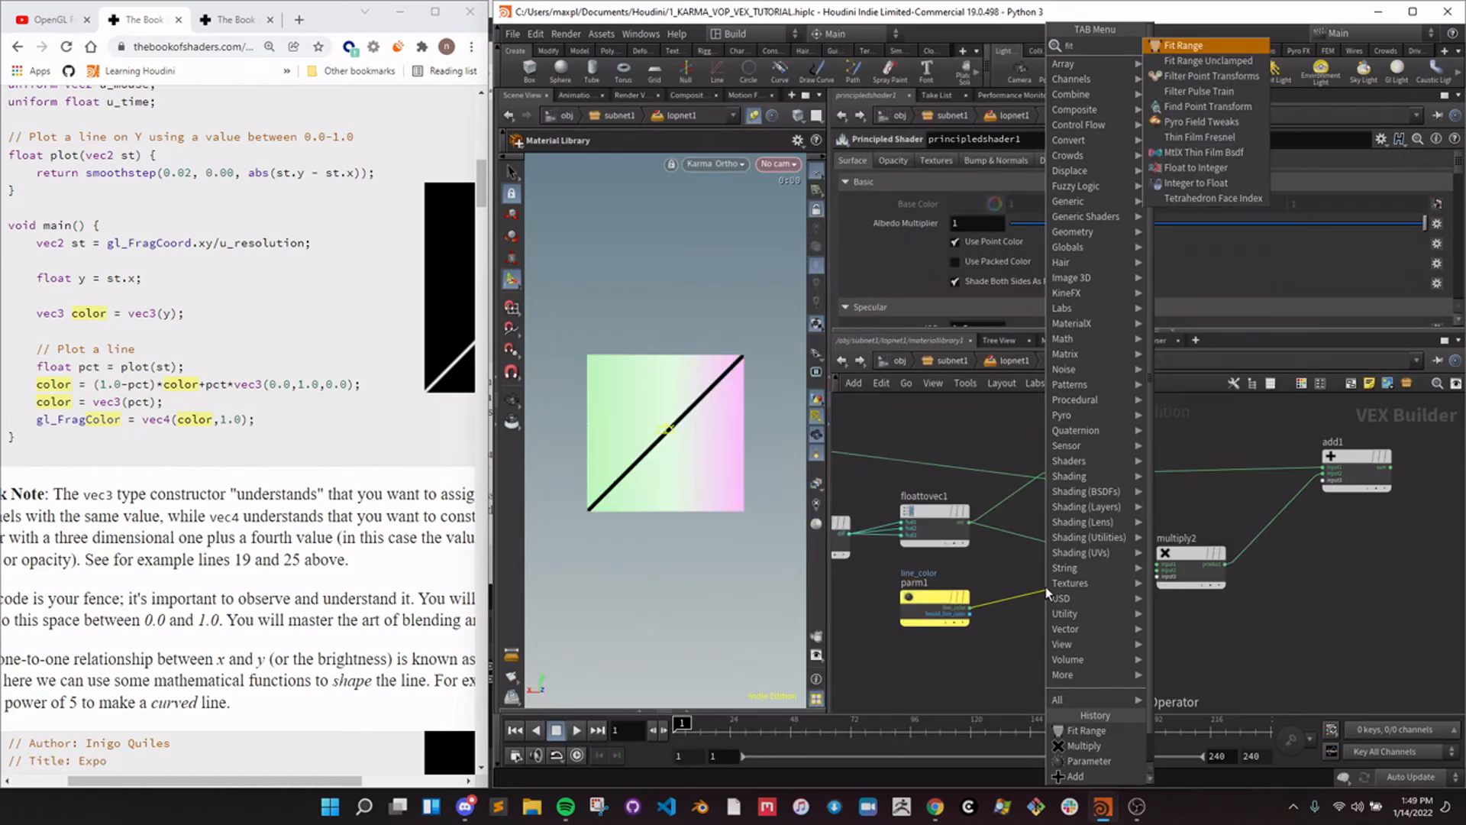
key(Return)
click(1044, 585)
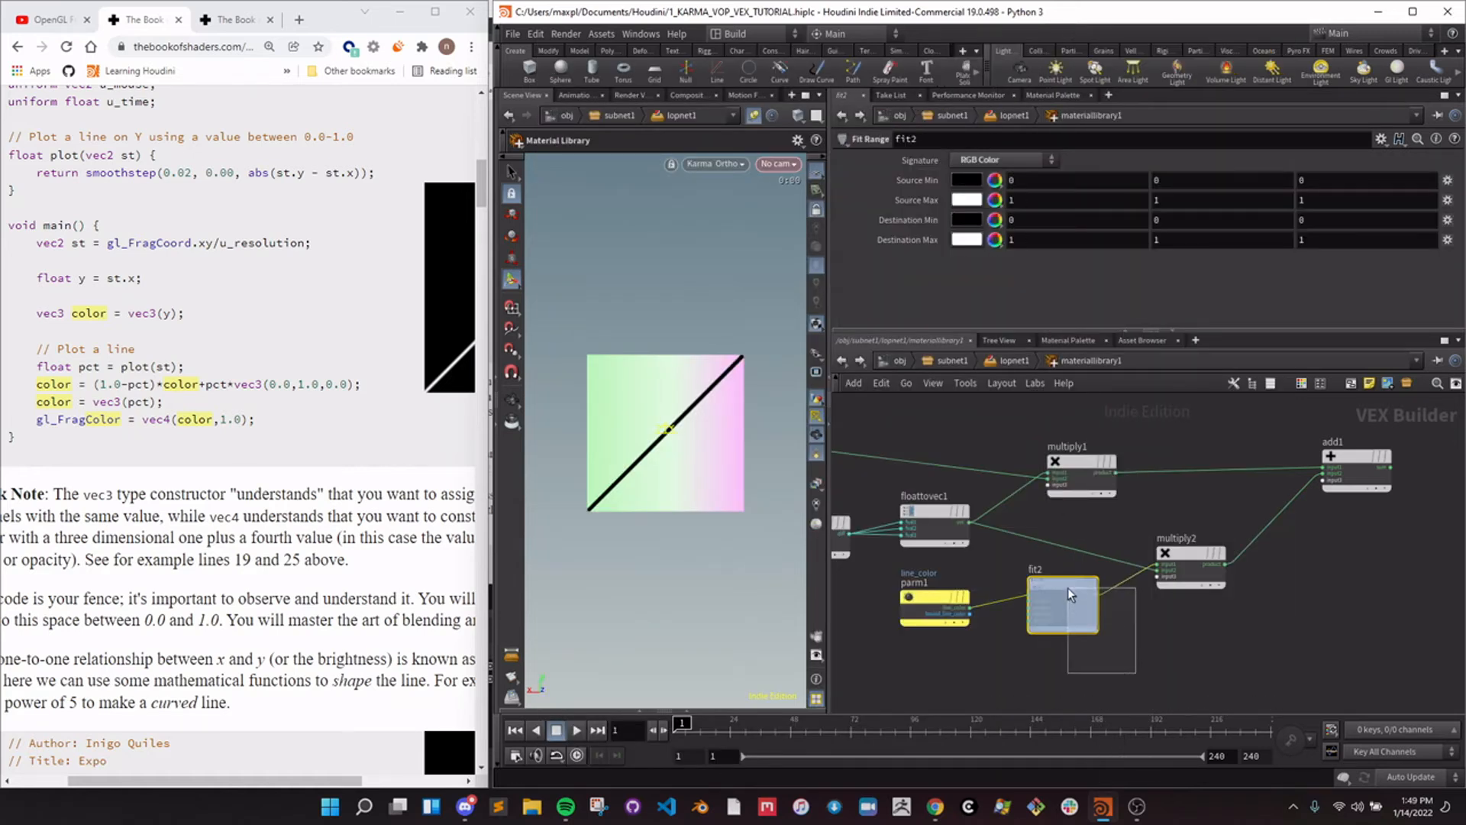
key(Delete)
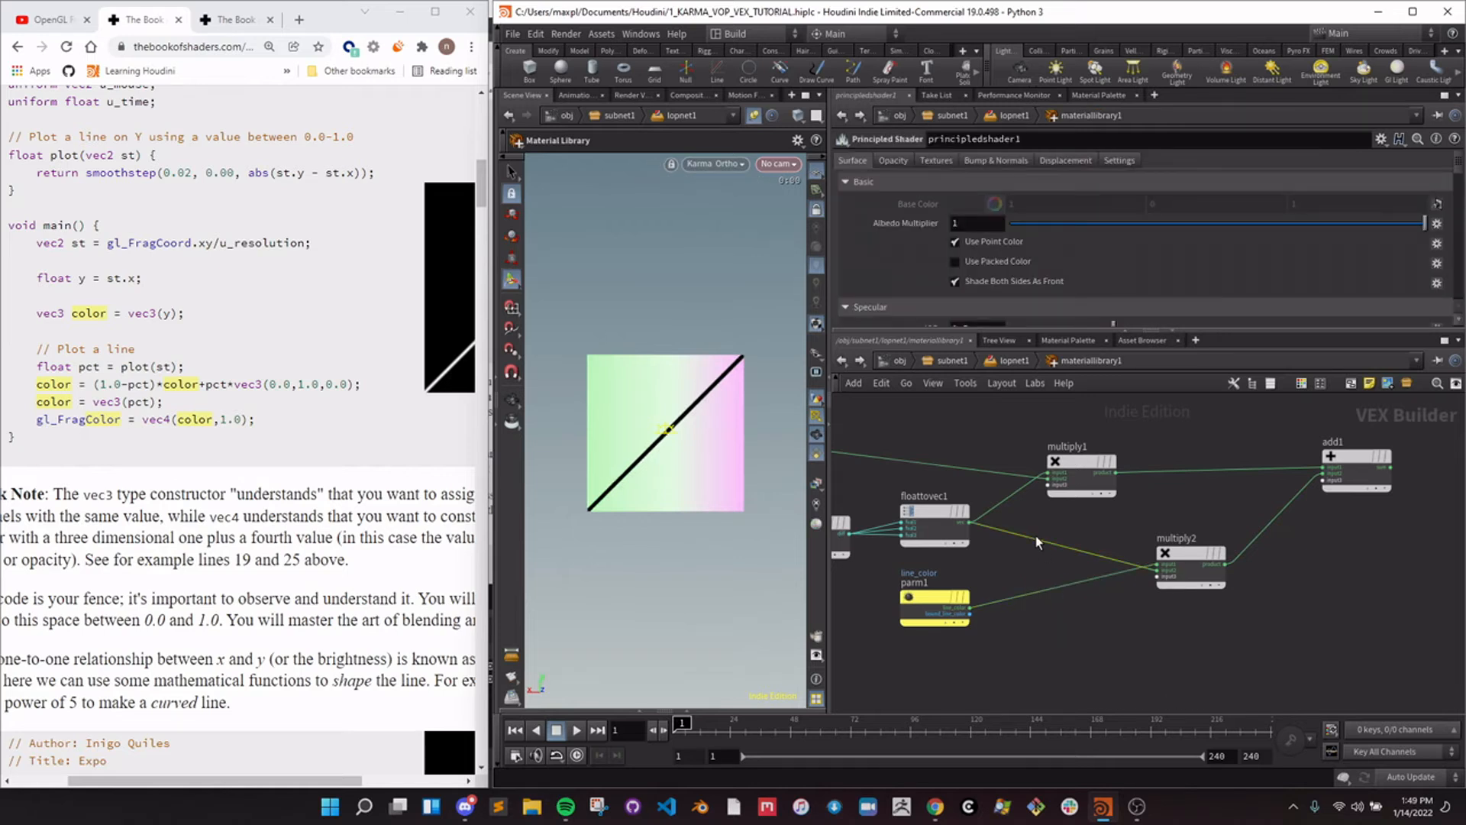
Insert a Fit Range node between floattovec1 and multiply2, with first components of Destination Min 1 and Destination Max 0.
key(Tab)
text(fit)
key(Return)
click(1038, 542)
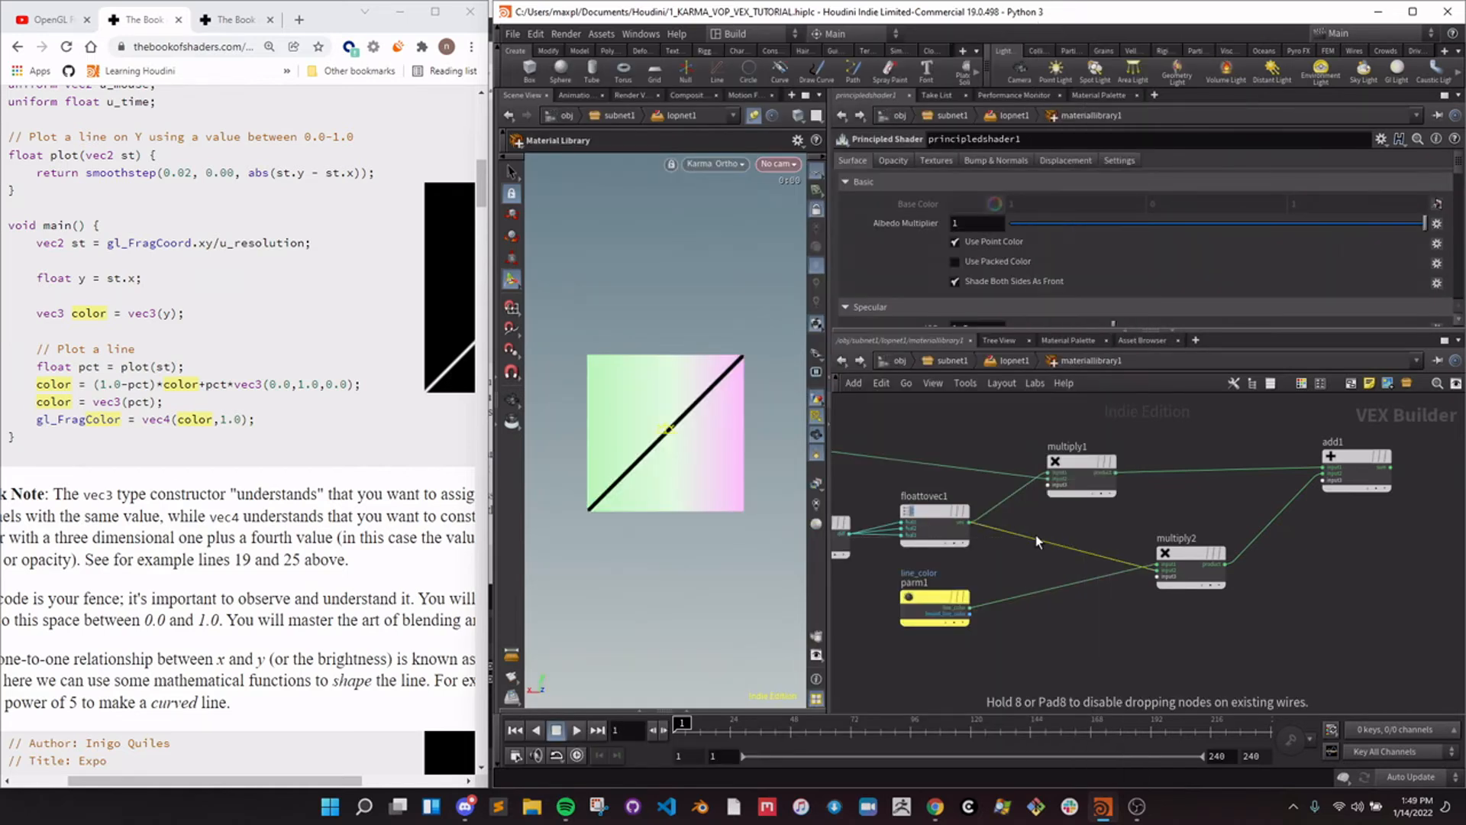
text(1)
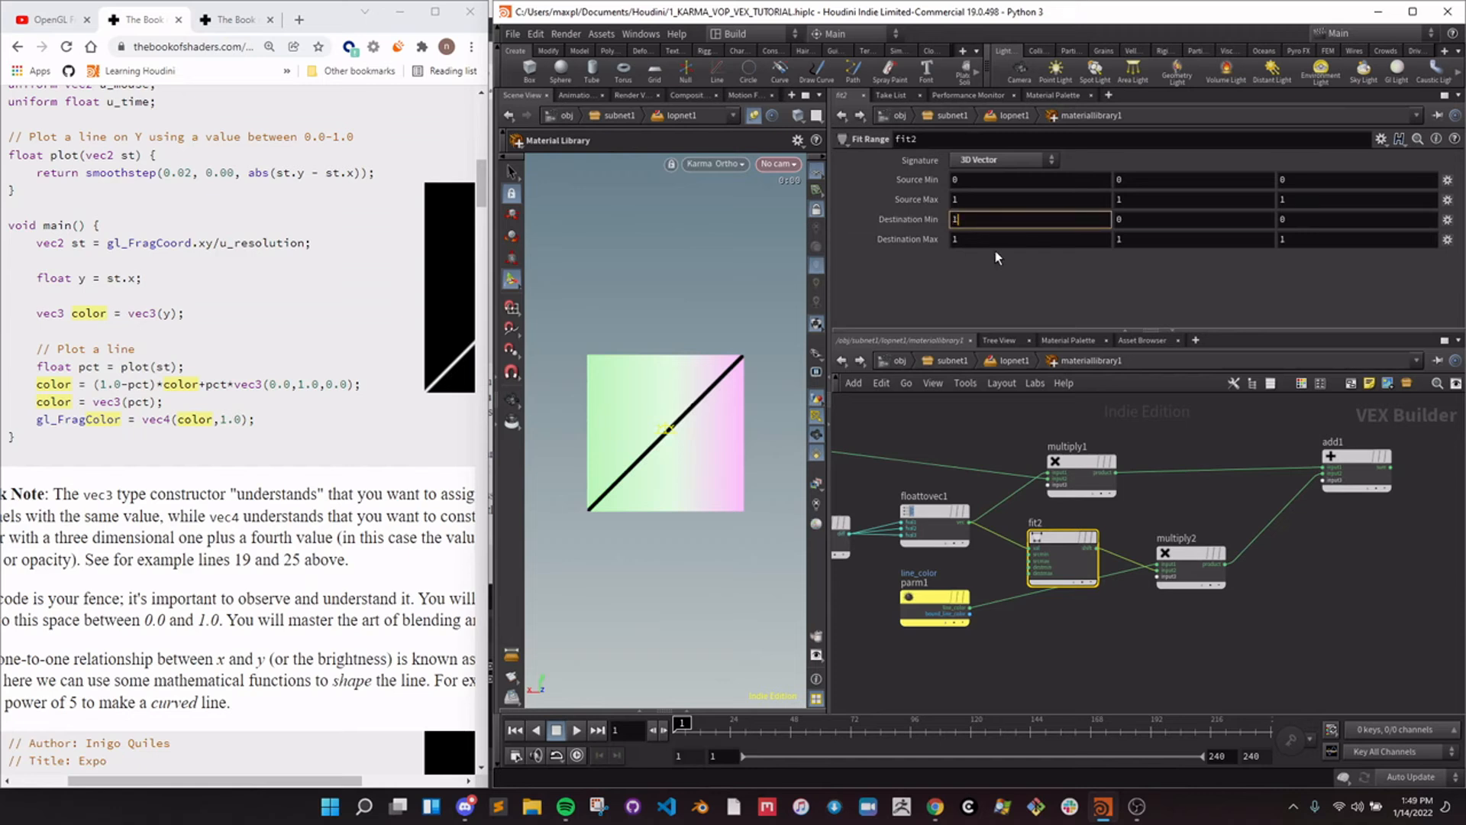
key(BackSpace)
text(0)
key(Return)
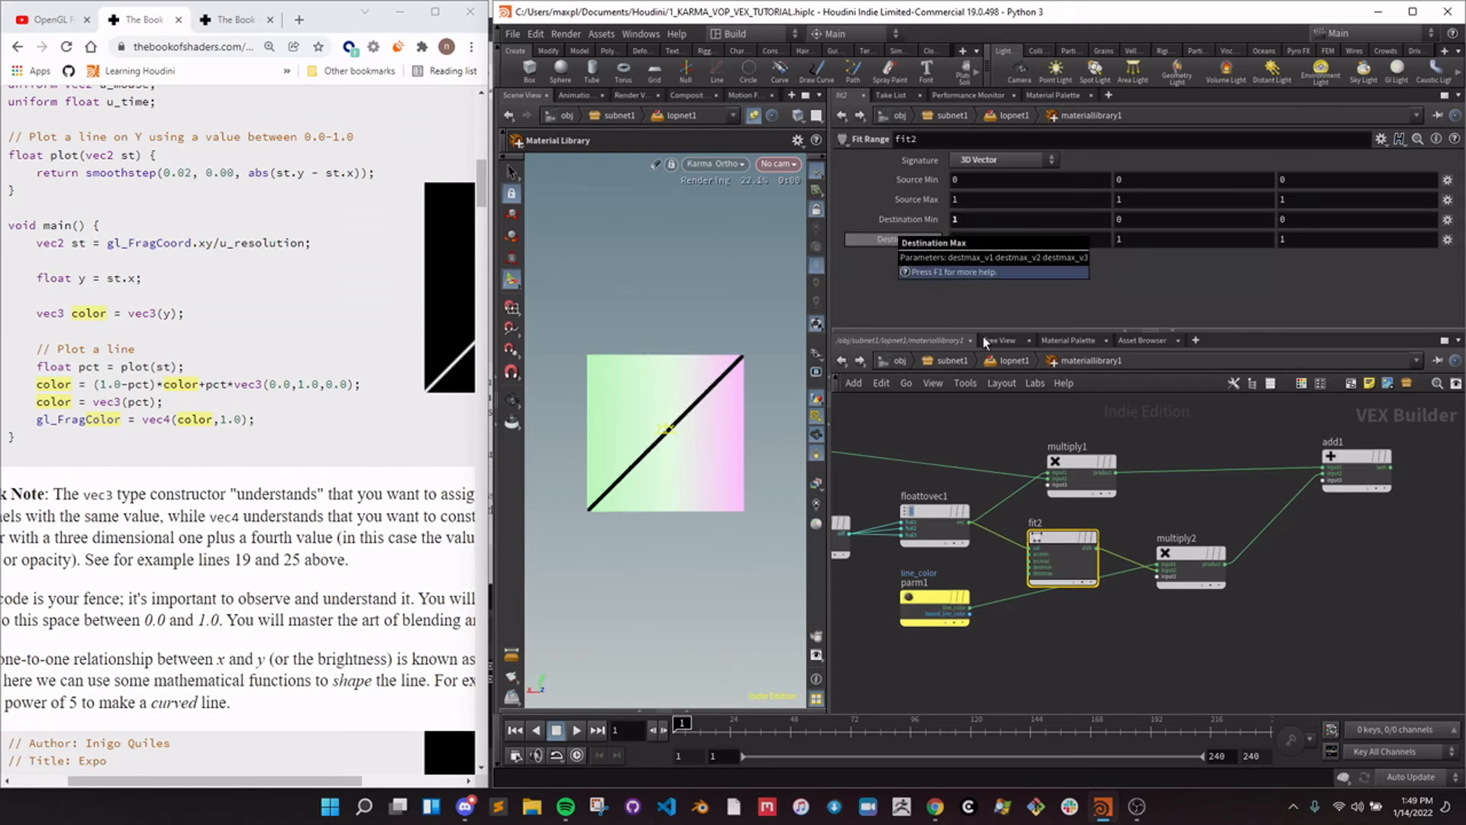
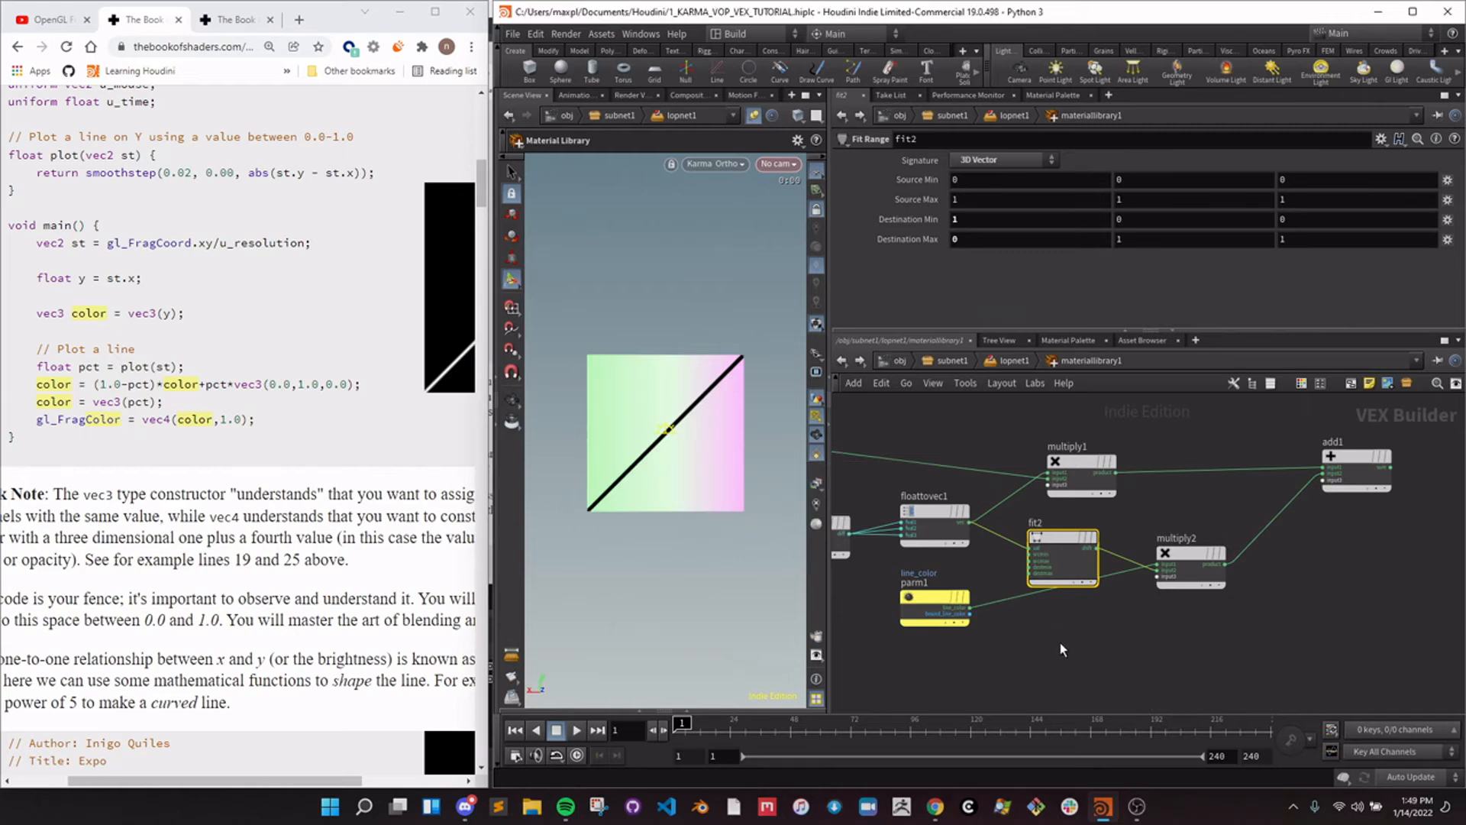
Remove the Fit Range node from the connection between floattovec1 and multiply2.
middle_drag(1060, 643, 1092, 653)
drag(1098, 545, 1089, 542)
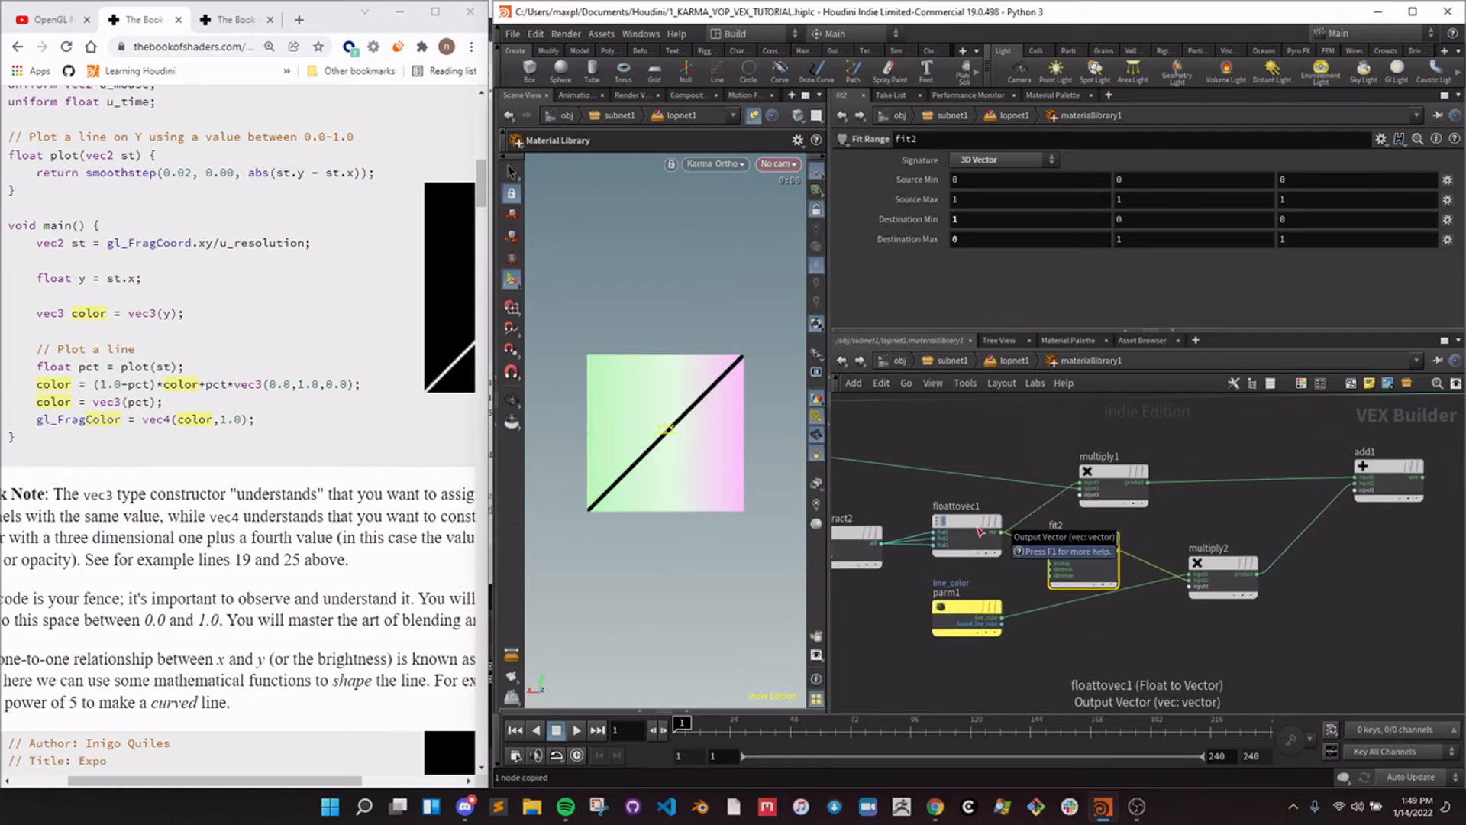
key(ctrl+x)
middle_drag(1038, 579, 1071, 568)
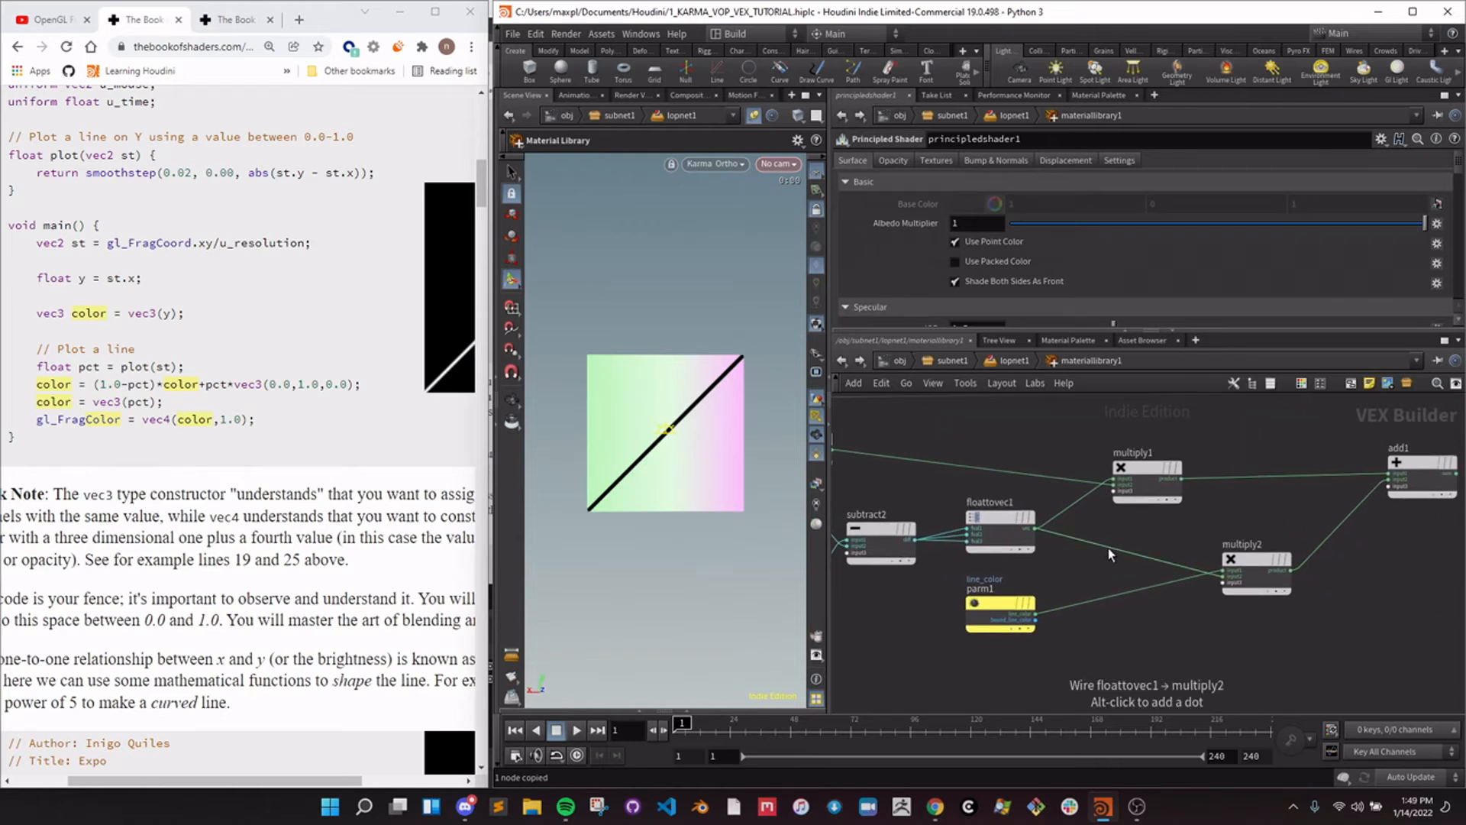
middle_drag(1093, 574, 1110, 577)
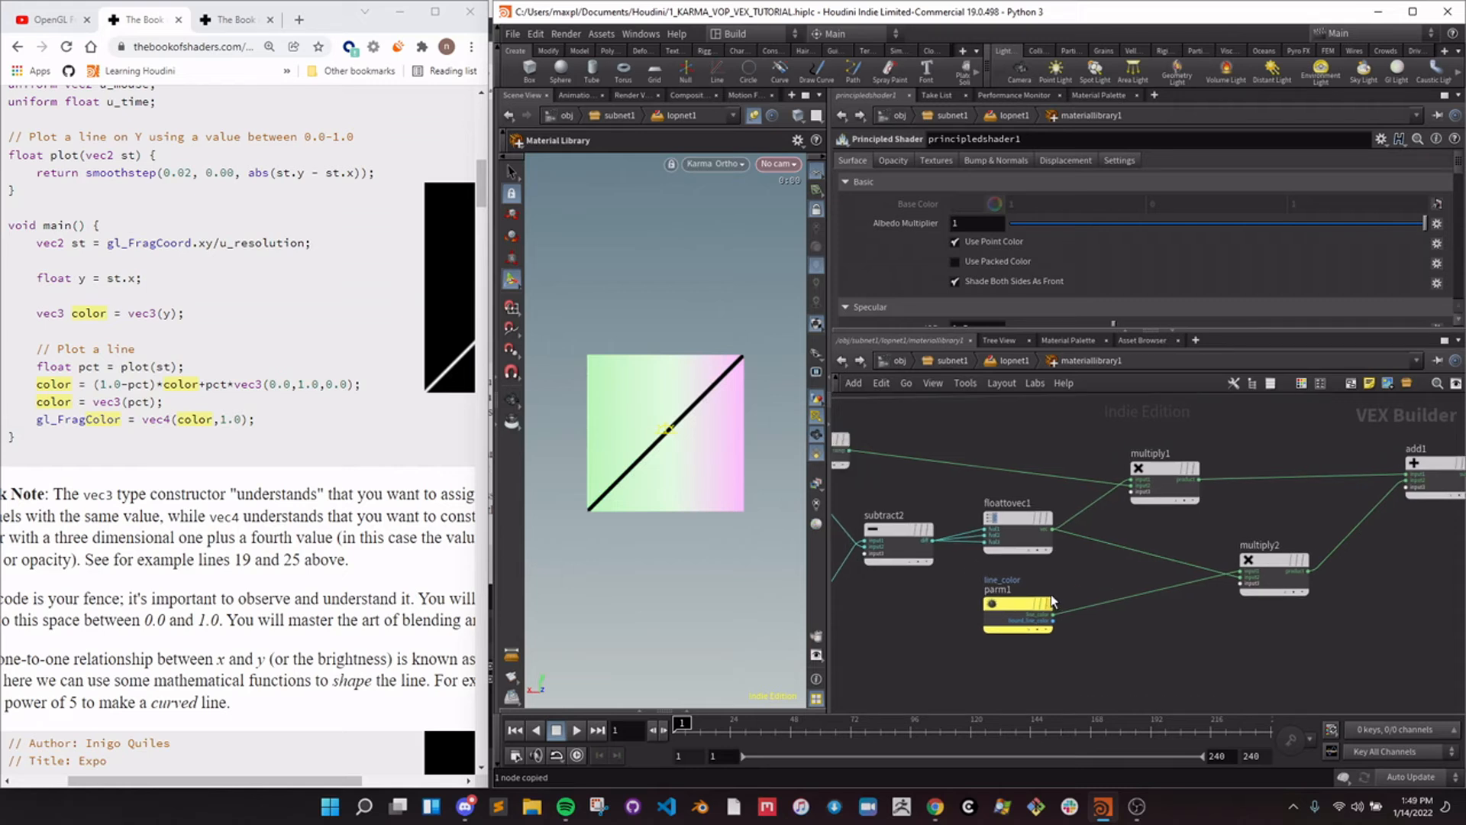
Paste the Fit Range node below floattovec1, duplicate floattovec1 as floattovec2, and chain subtract2 through fit2 and floattovec2 into multiply2.
drag(1018, 605, 992, 680)
key(ctrl+v)
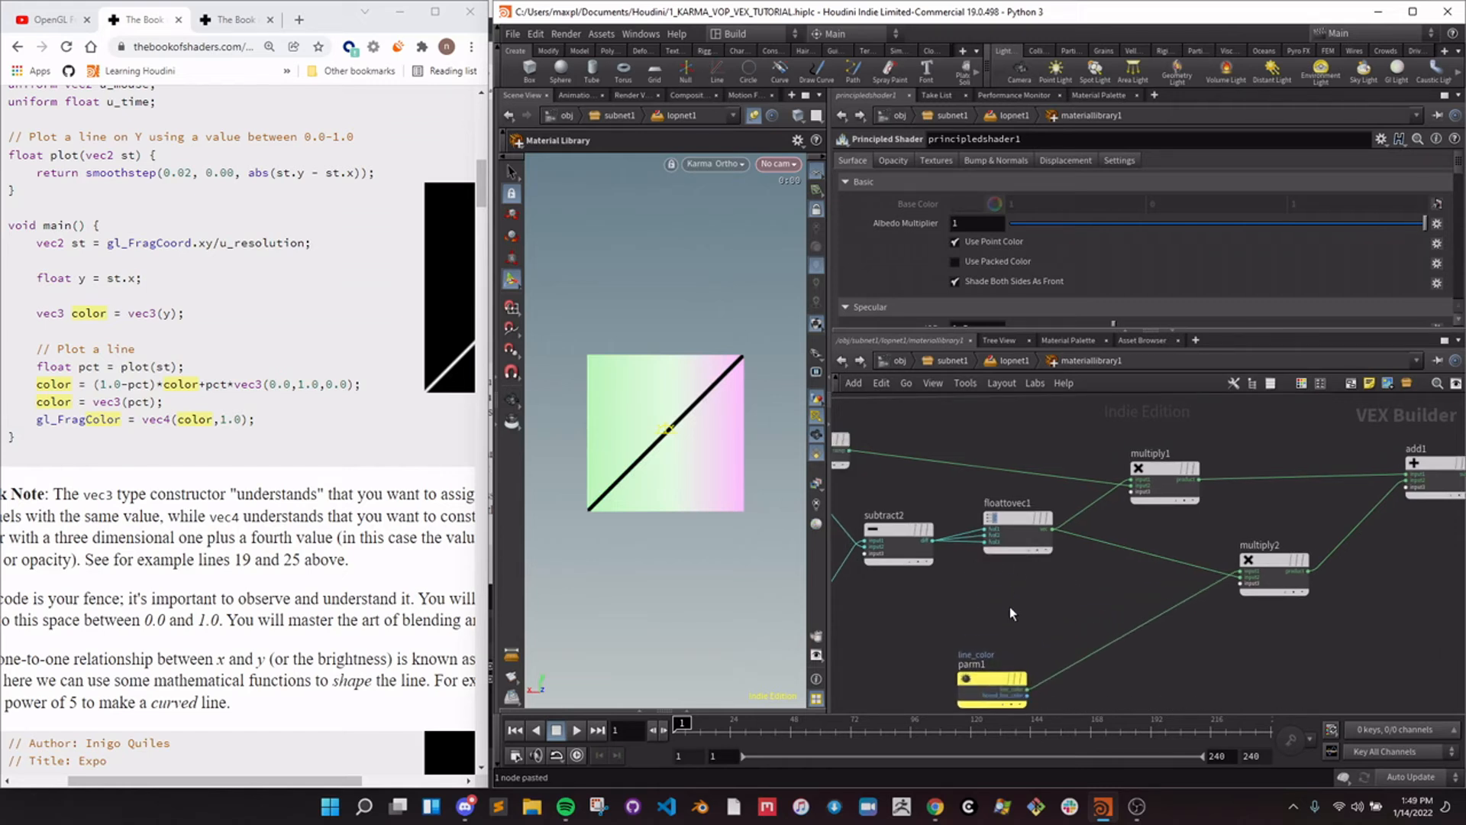
mouse_move(1012, 605)
mouse_down()
mouse_move(936, 545)
mouse_move(1017, 595)
mouse_up()
mouse_move(1022, 521)
alt+mouse_down()
mouse_move(1111, 581)
mouse_move(1132, 576)
alt+mouse_up()
drag(1046, 595, 1248, 587)
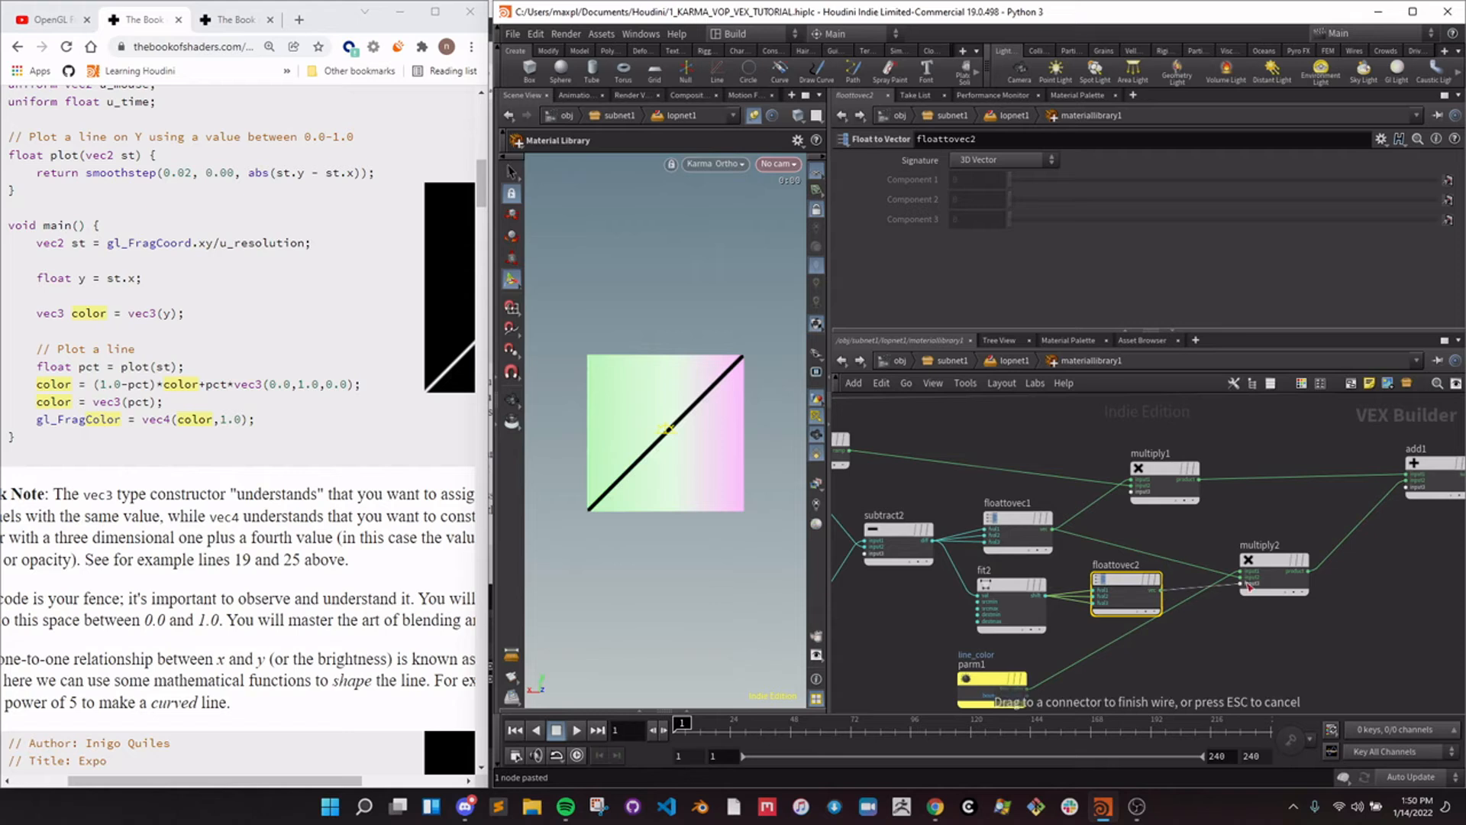
drag(1241, 578, 1241, 577)
drag(1120, 584, 1099, 576)
Assign multiply2 as the plane's material and set fit2's Destination Min to 1 and Destination Max to 0.
drag(1249, 566, 726, 491)
click(741, 513)
middle_drag(1188, 654, 1083, 588)
click(909, 524)
text(1)
key(Tab)
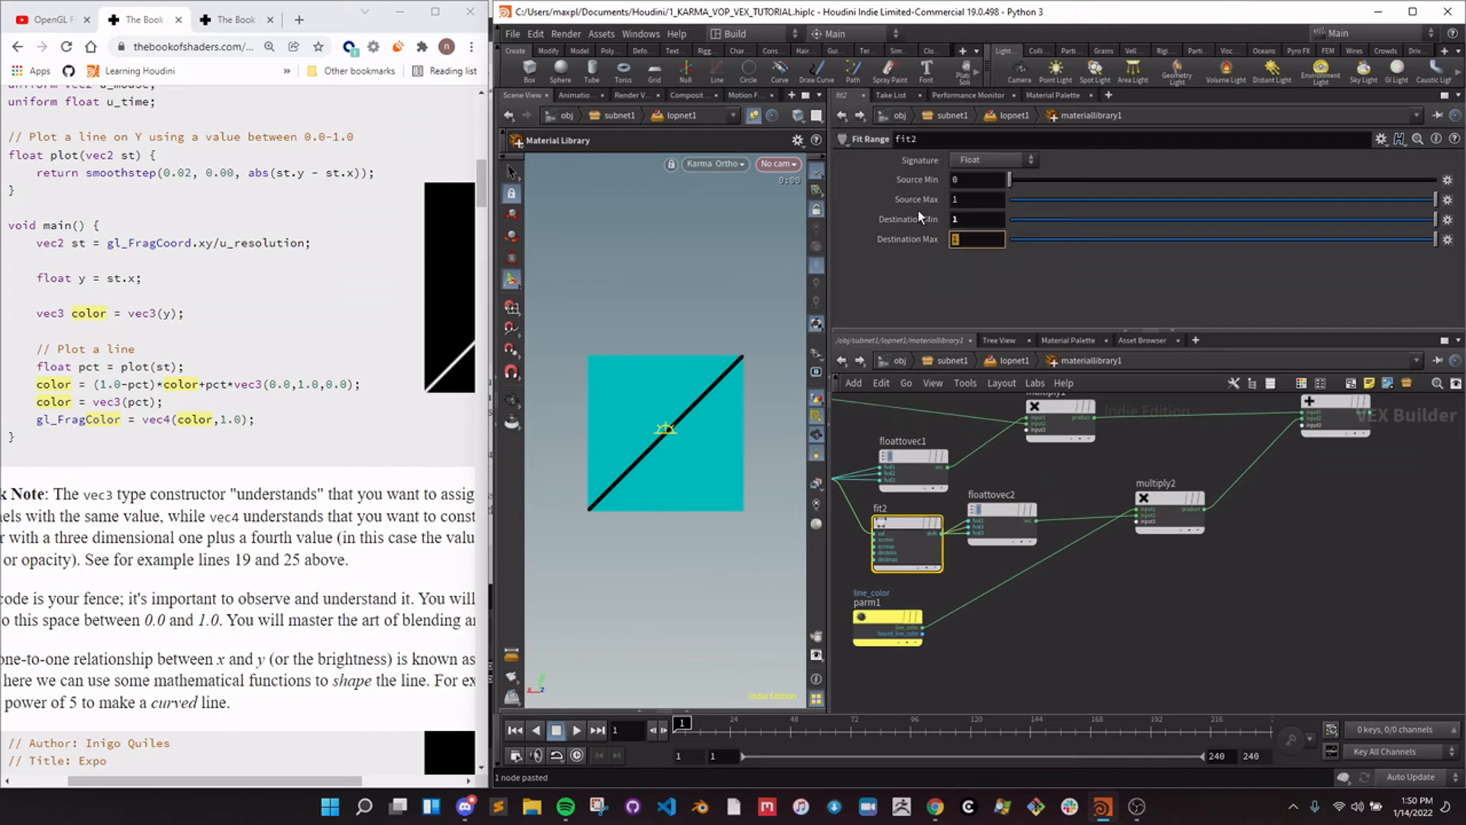
text(0)
key(Return)
click(1346, 521)
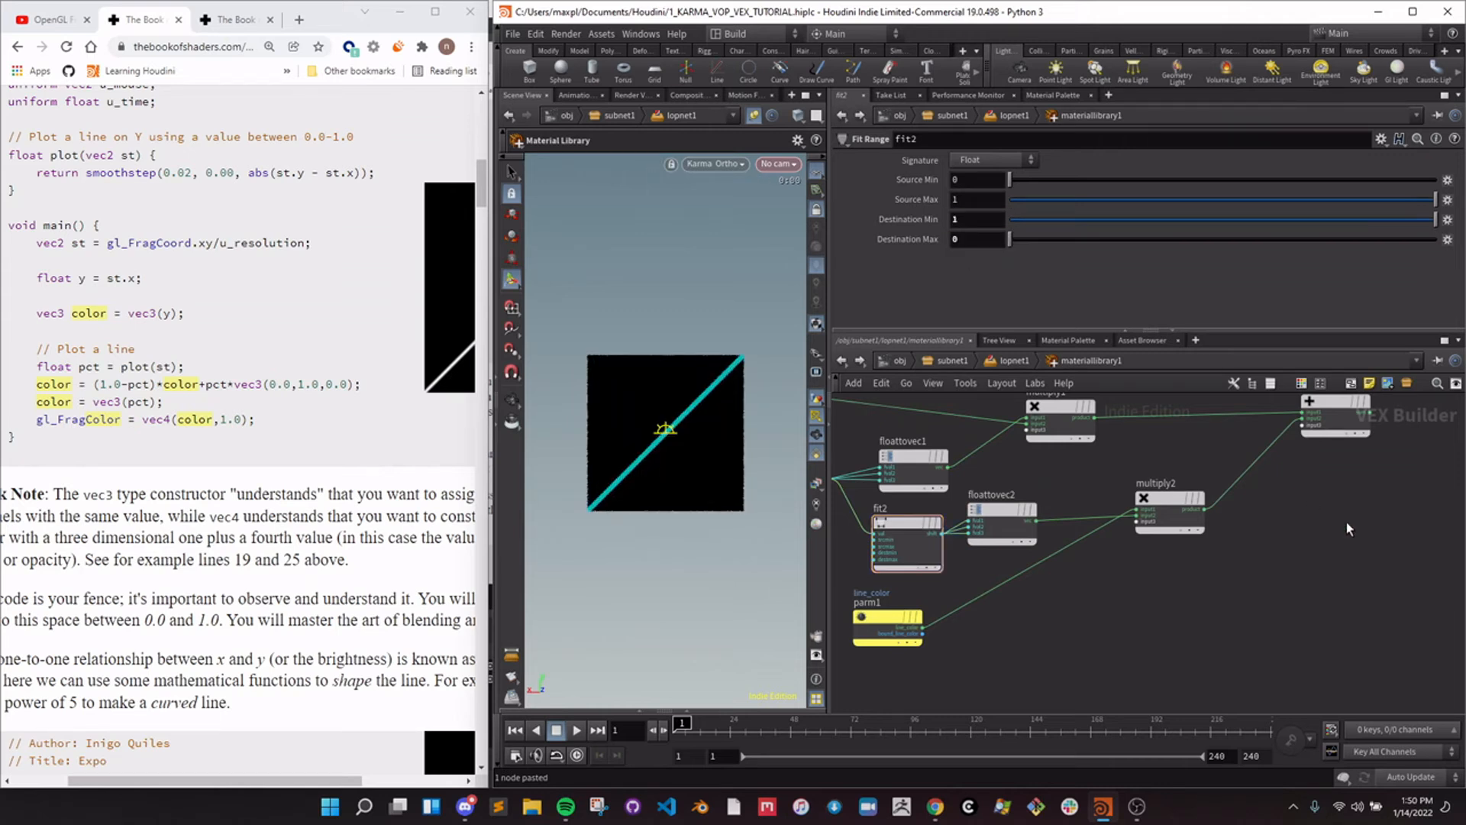
Assign add1 as the material on mesh_0 and save the scene.
middle_drag(1345, 520, 1314, 560)
mouse_move(1276, 442)
mouse_down()
mouse_move(1216, 442)
mouse_move(1274, 441)
mouse_up()
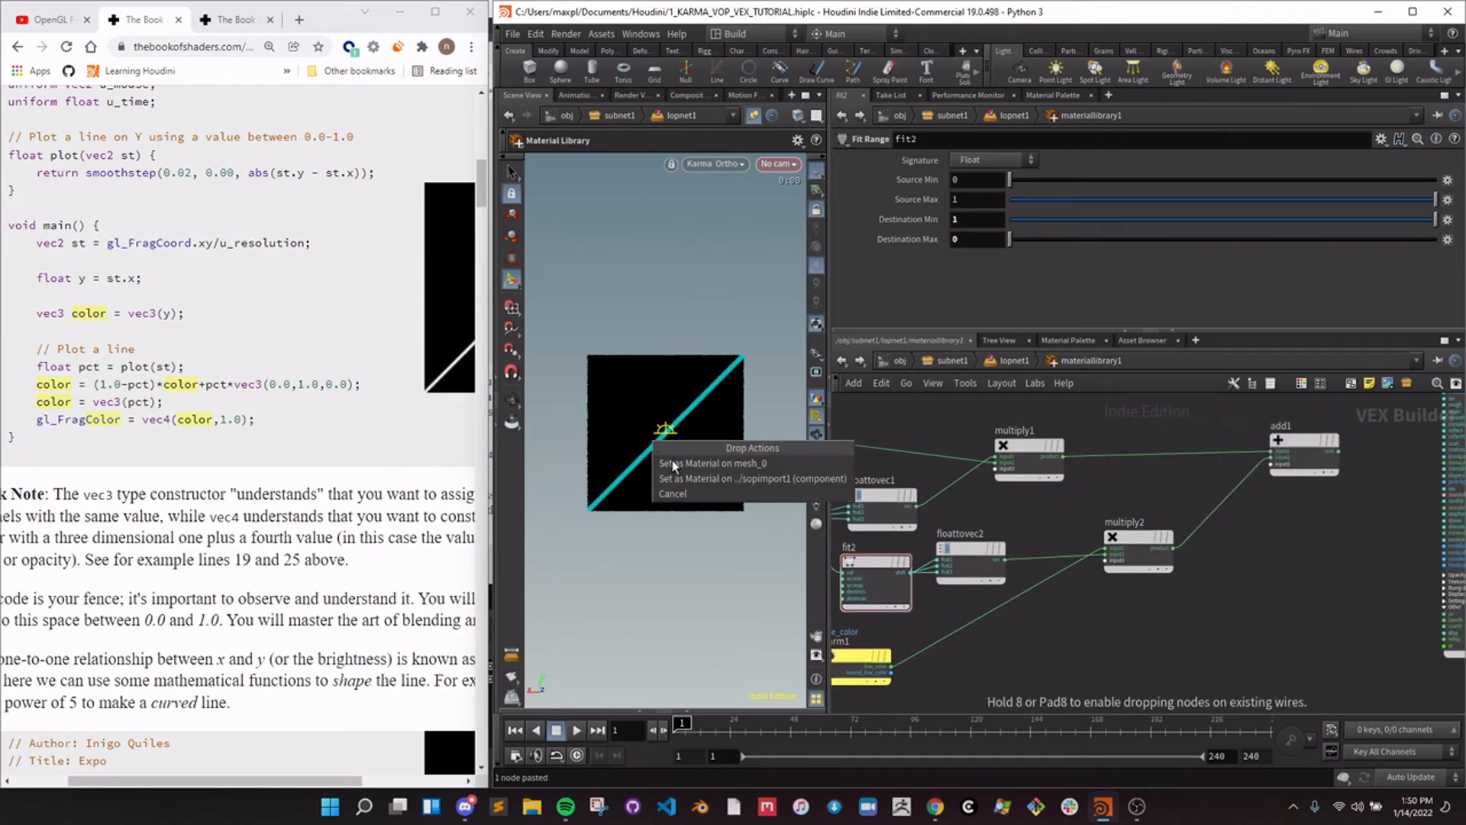
middle_drag(1239, 637, 1191, 628)
scroll(1191, 628, down, 1)
key(ctrl+s)
Connect add1's output to the base color input of principledshader1 and save the scene.
scroll(1304, 515, down, 1)
middle_drag(1323, 477, 1151, 549)
scroll(1248, 516, up, 4)
drag(1080, 566, 1228, 450)
key(ctrl+s)
scroll(1090, 659, down, 3)
middle_drag(1090, 659, 1304, 545)
scroll(1065, 649, down, 3)
middle_drag(1048, 665, 1191, 609)
scroll(1092, 619, down, 1)
middle_drag(1006, 628, 1044, 632)
scroll(1008, 600, up, 1)
scroll(1010, 604, down, 2)
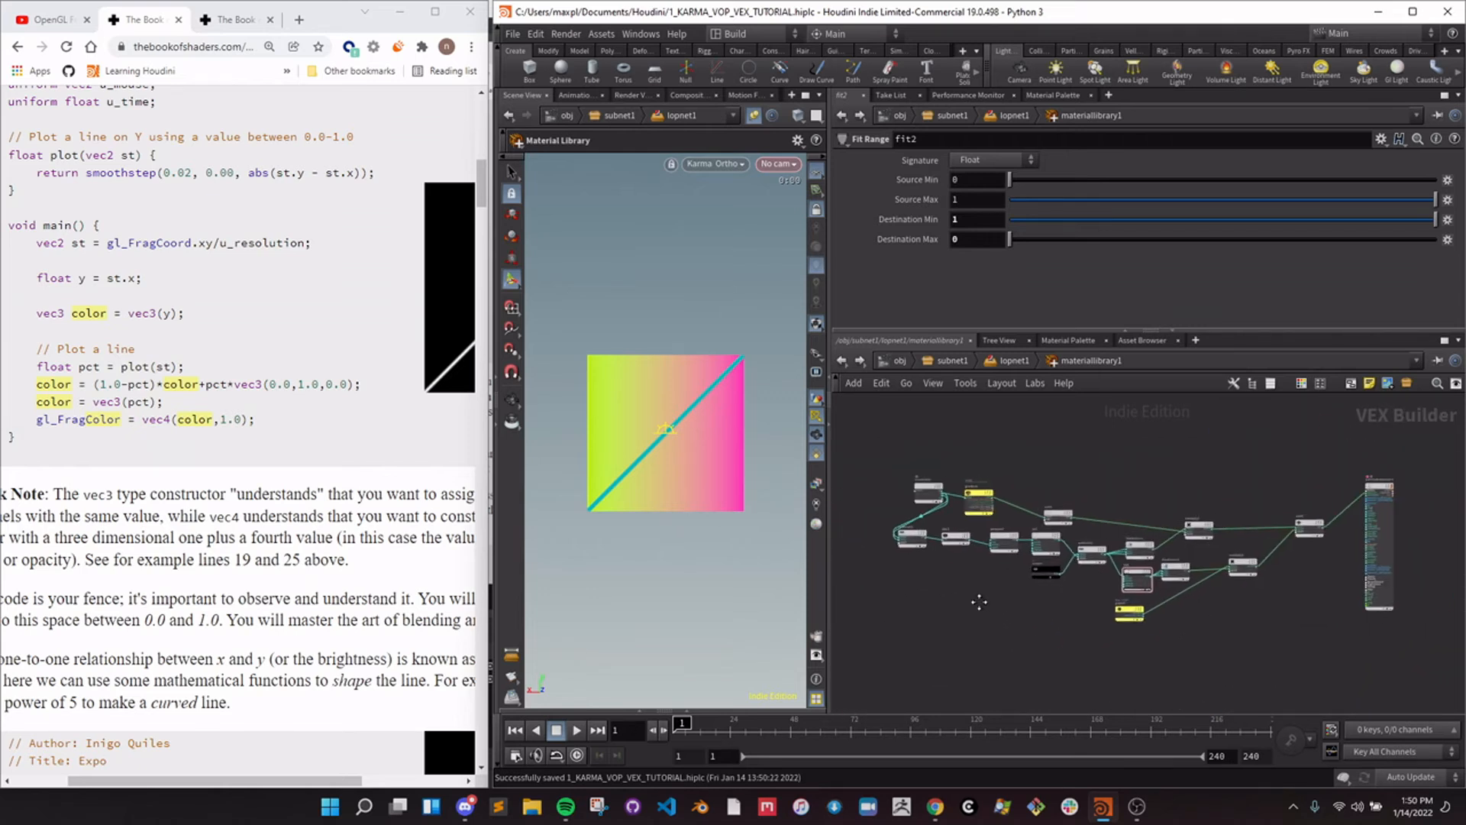
key(ctrl+s)
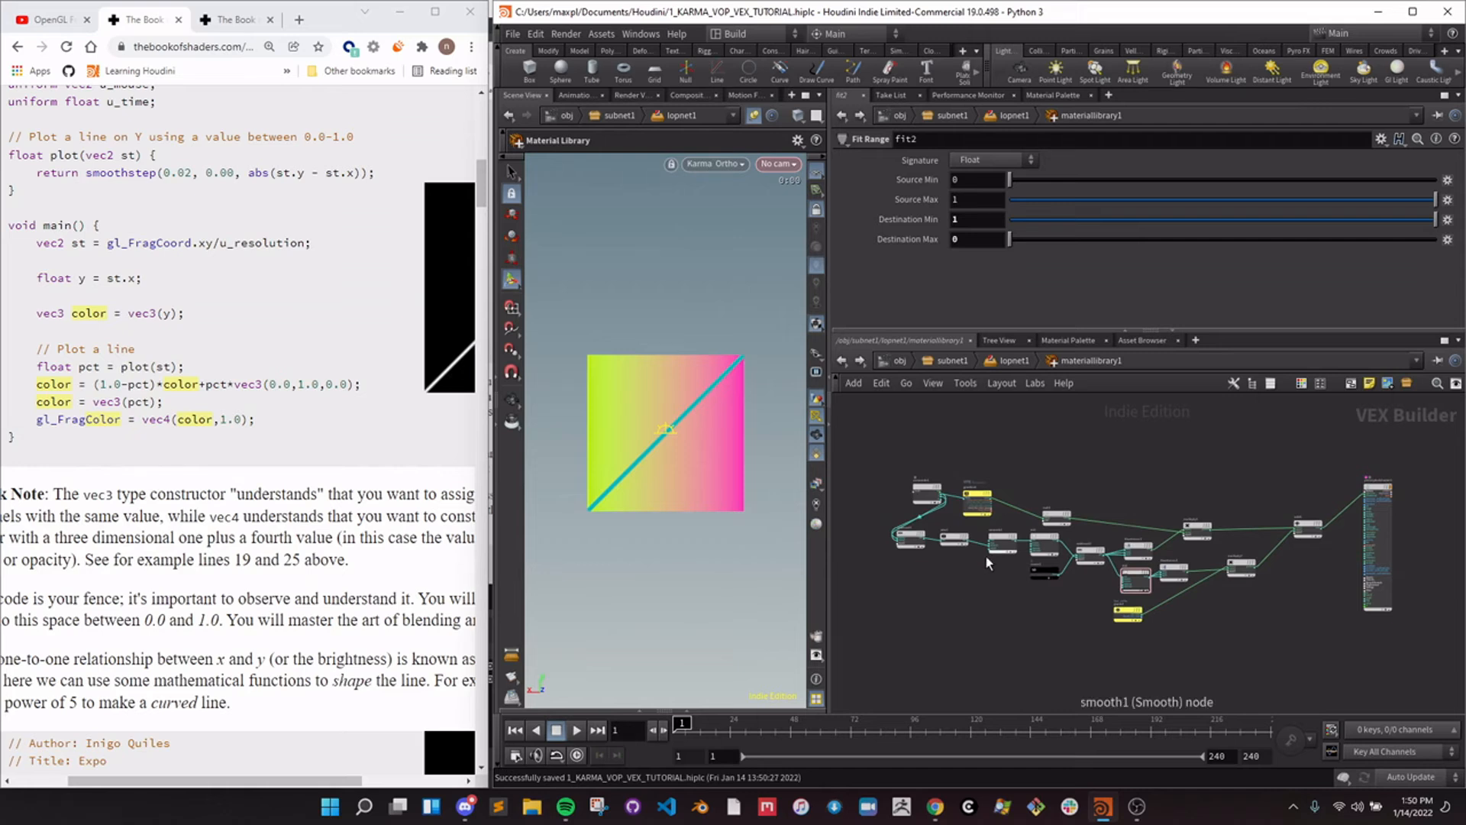
Create a Material Network node in lopnet1 and go inside it.
click(1013, 360)
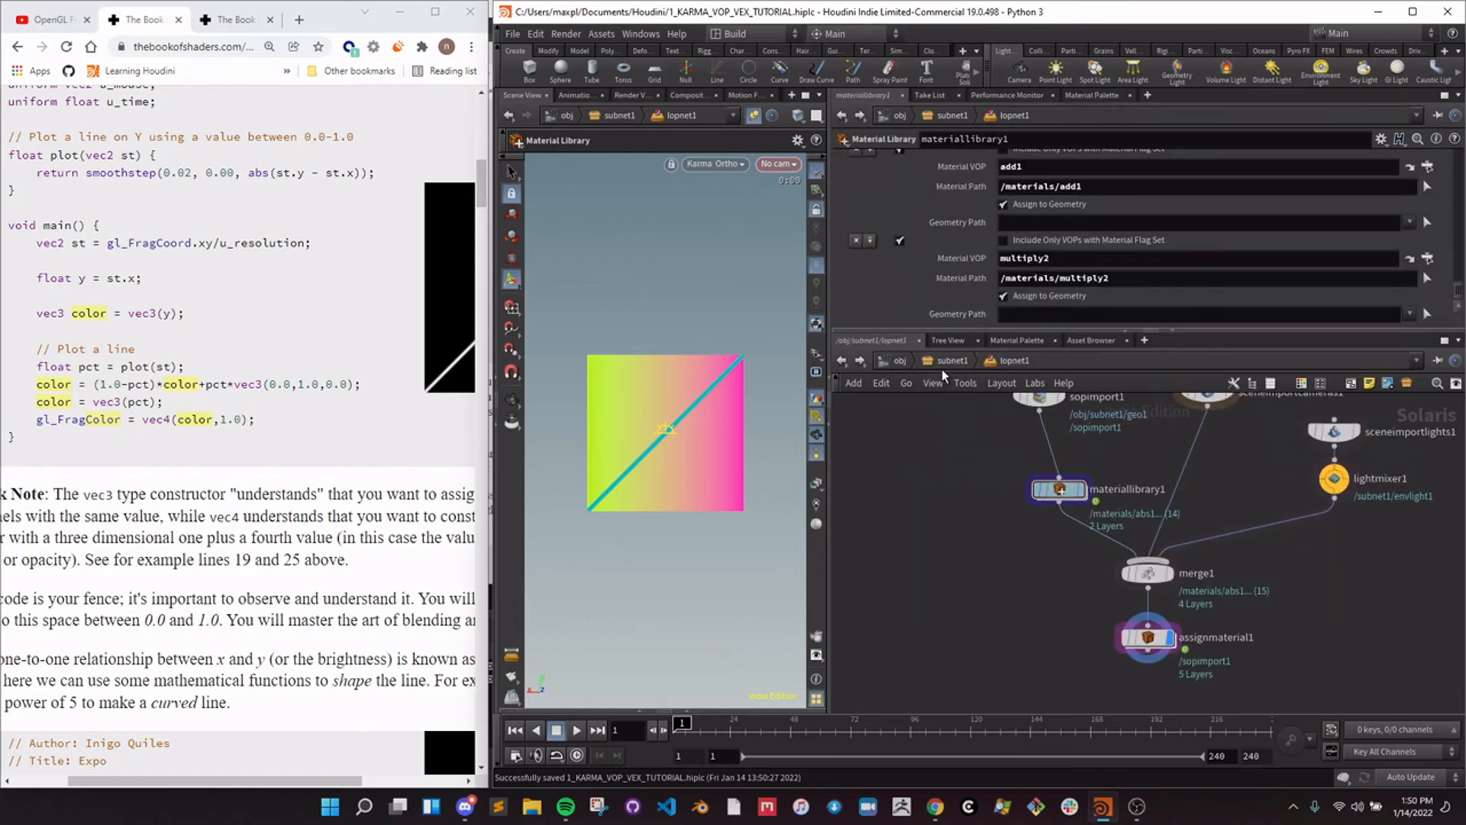
key(Tab)
text(material n)
key(Return)
click(948, 516)
double_click(952, 517)
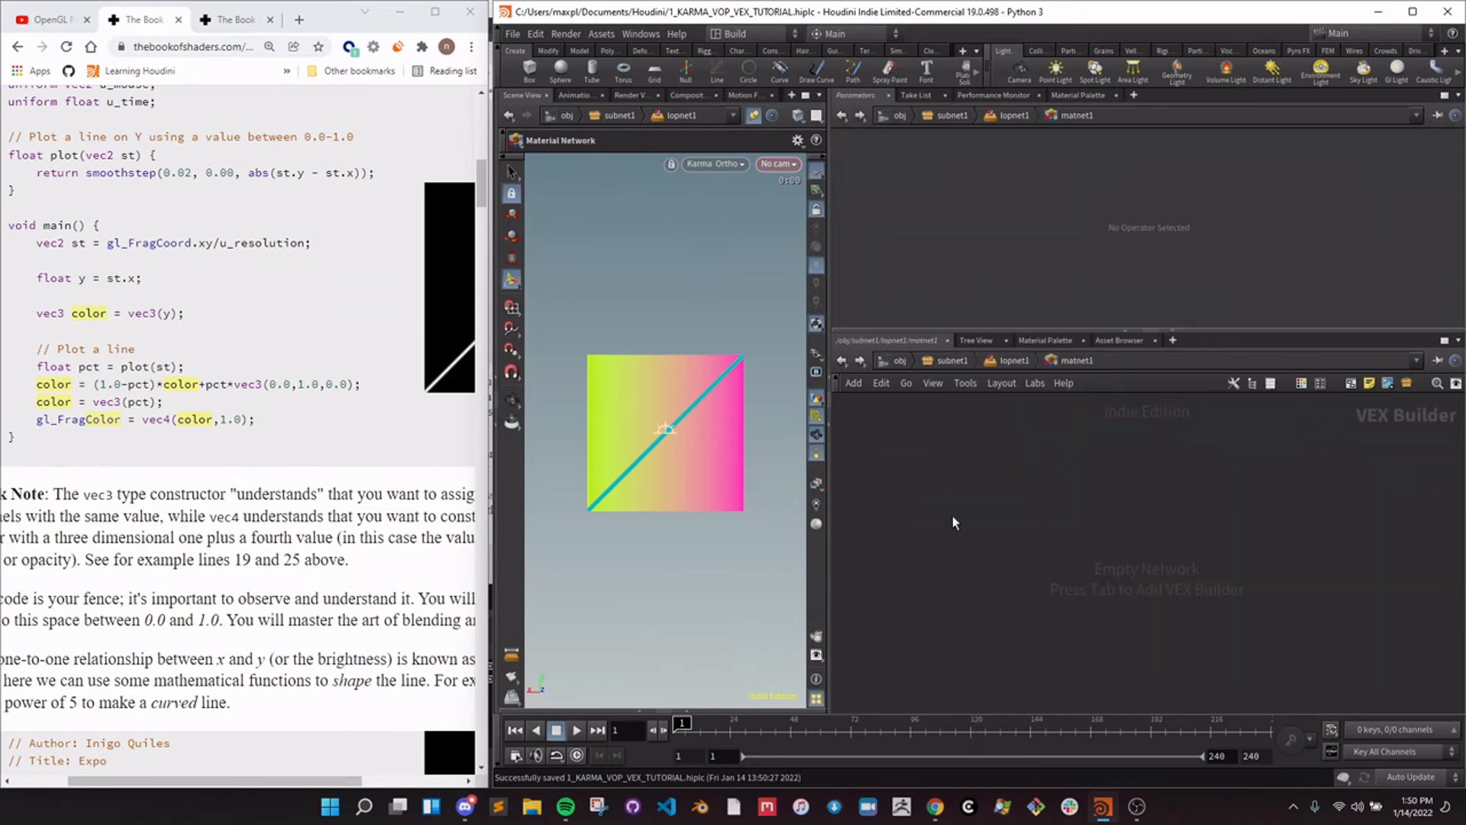
Add a Principled Shader node to the empty material network.
key(Tab)
key(Tab)
text(princ)
key(Return)
click(1102, 528)
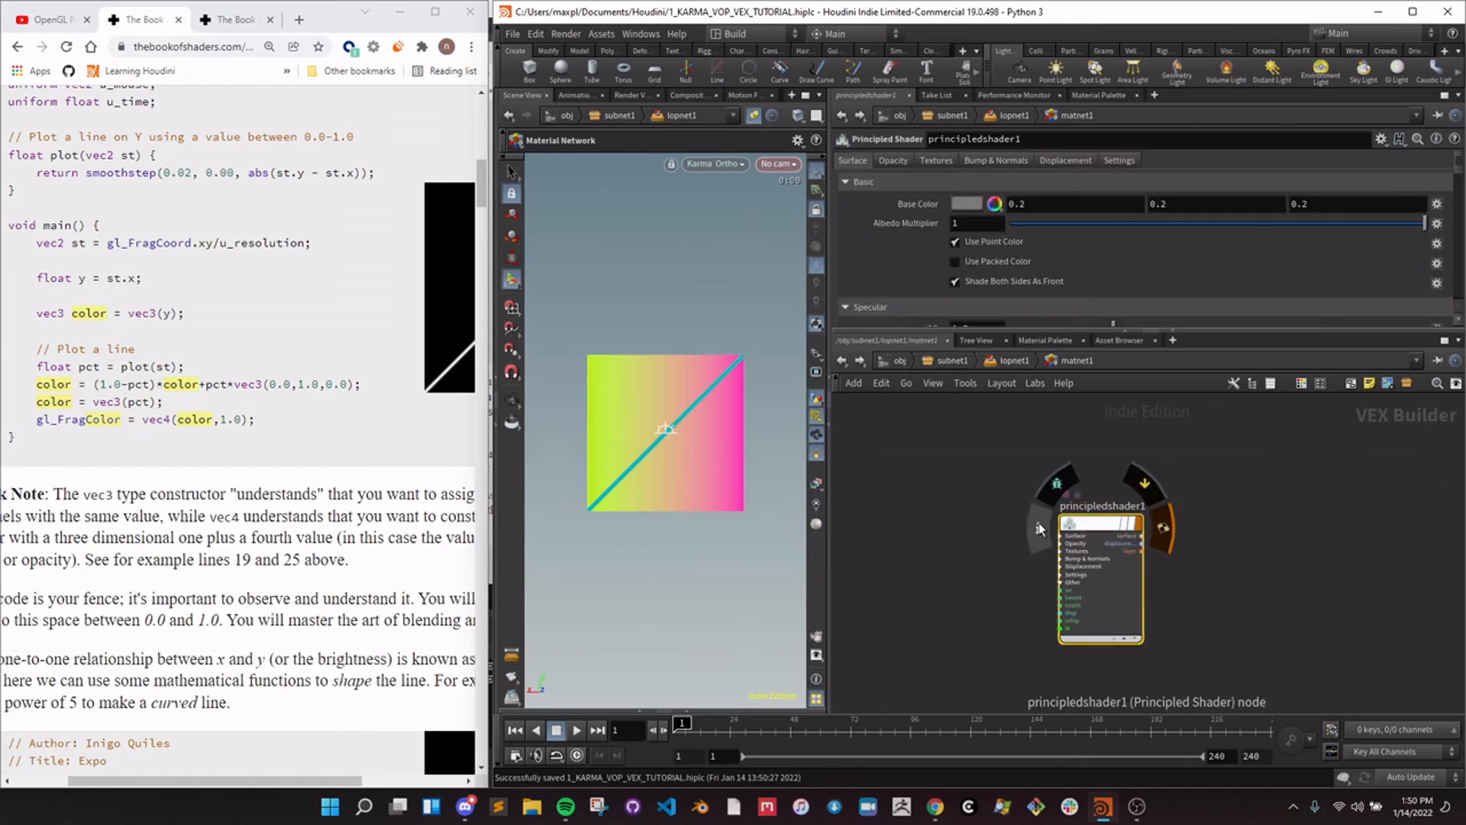
drag(1000, 528, 1283, 672)
Add a Bump Noise node beside the Principled Shader.
key(Tab)
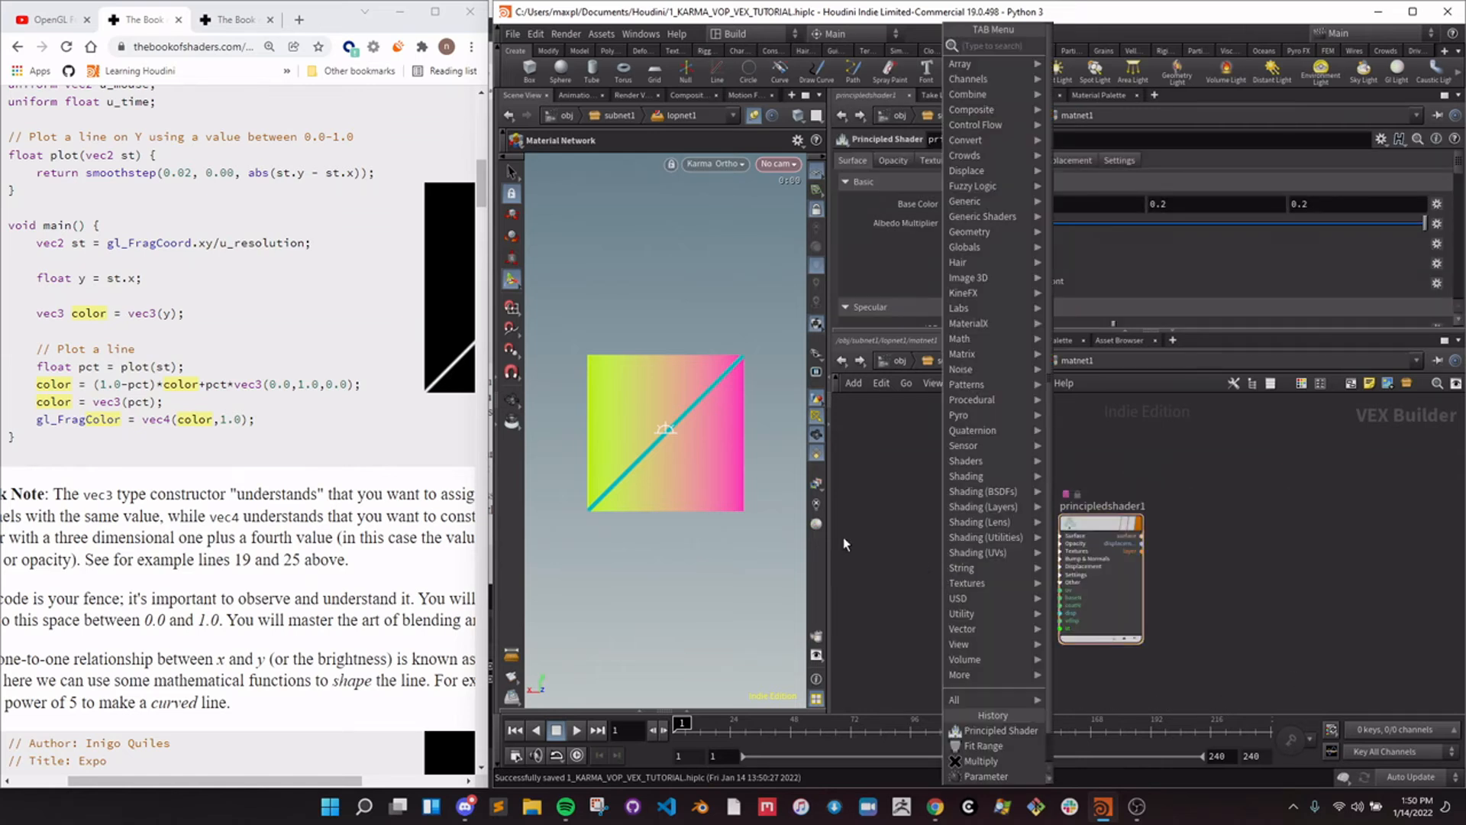
key(Tab)
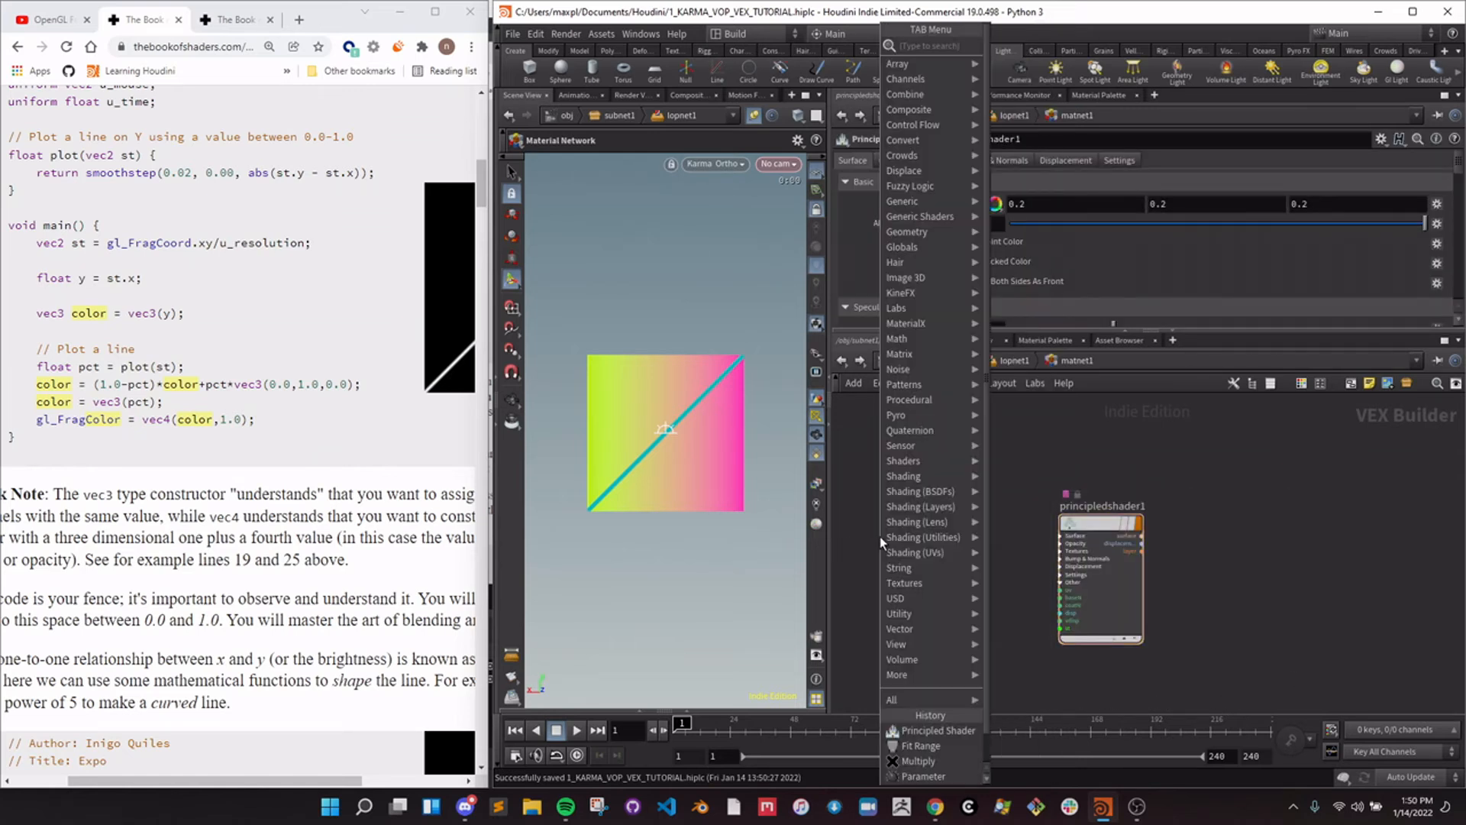
text(mno)
key(BackSpace)
key(BackSpace)
key(BackSpace)
text(noise)
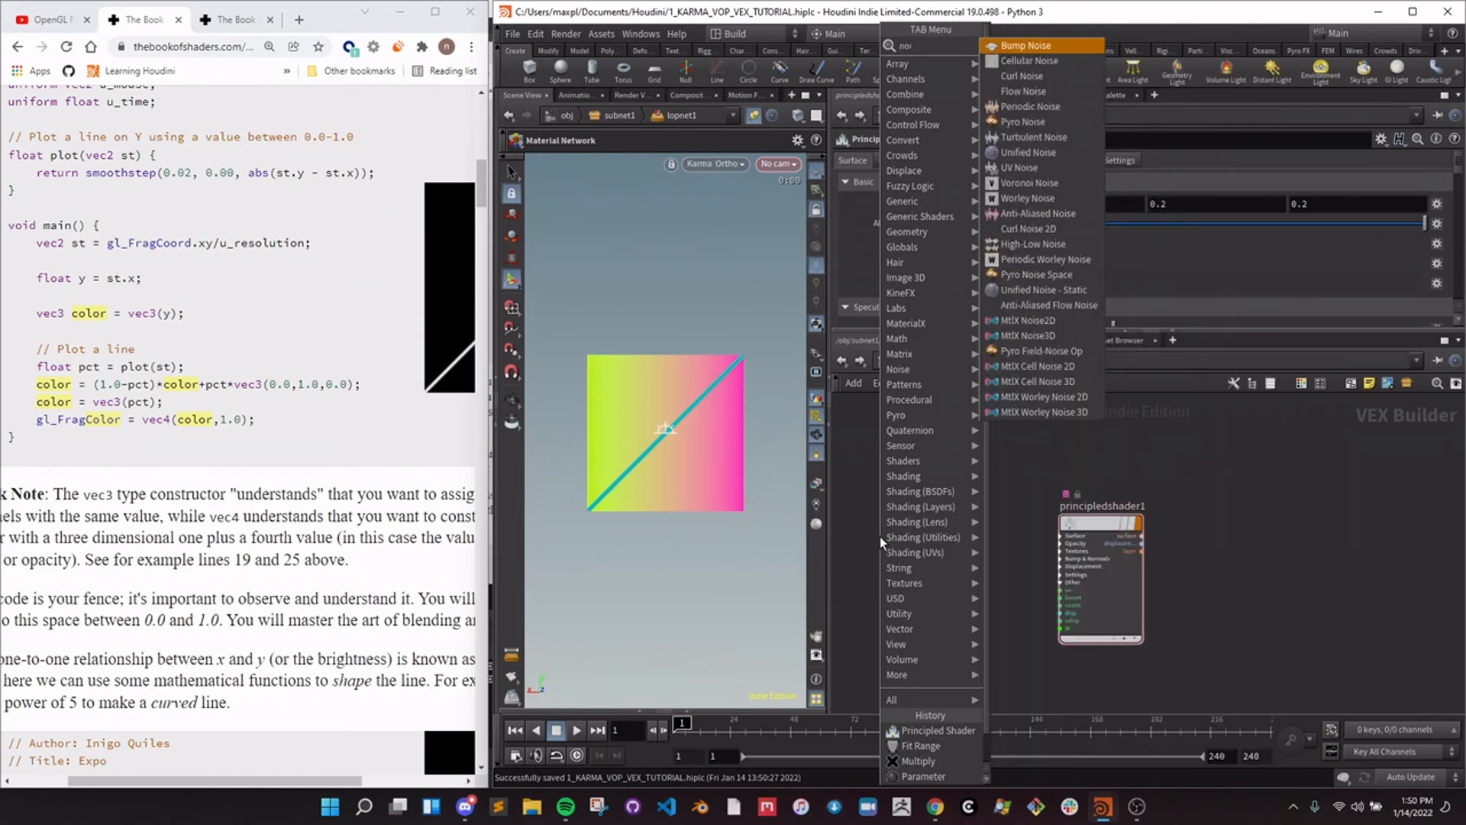
key(Return)
click(880, 536)
Expand the Principled Shader's Surface inputs and connect the first output of bumpnoise1 to its base color input.
click(920, 550)
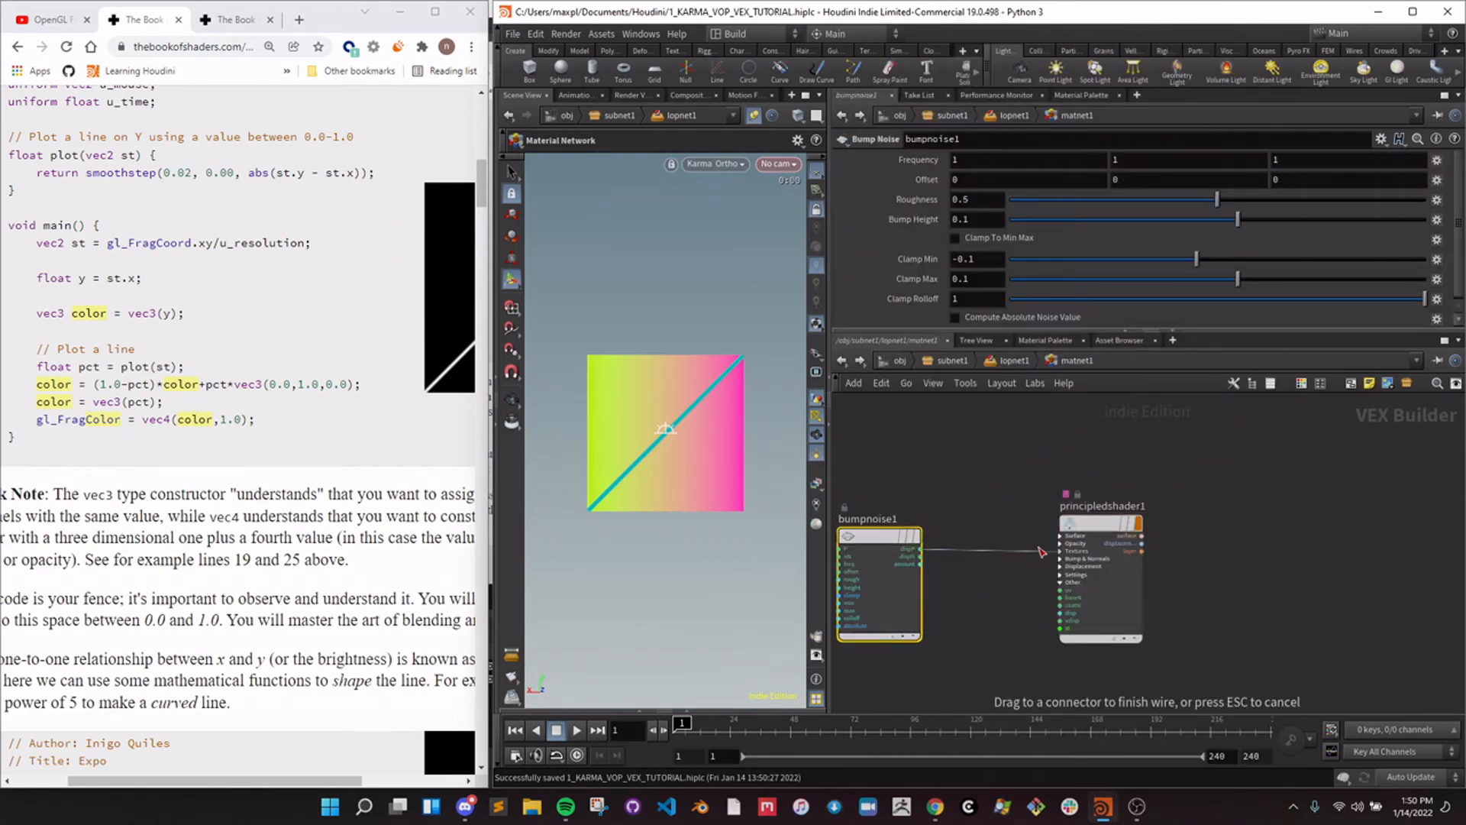
key(Escape)
click(1059, 536)
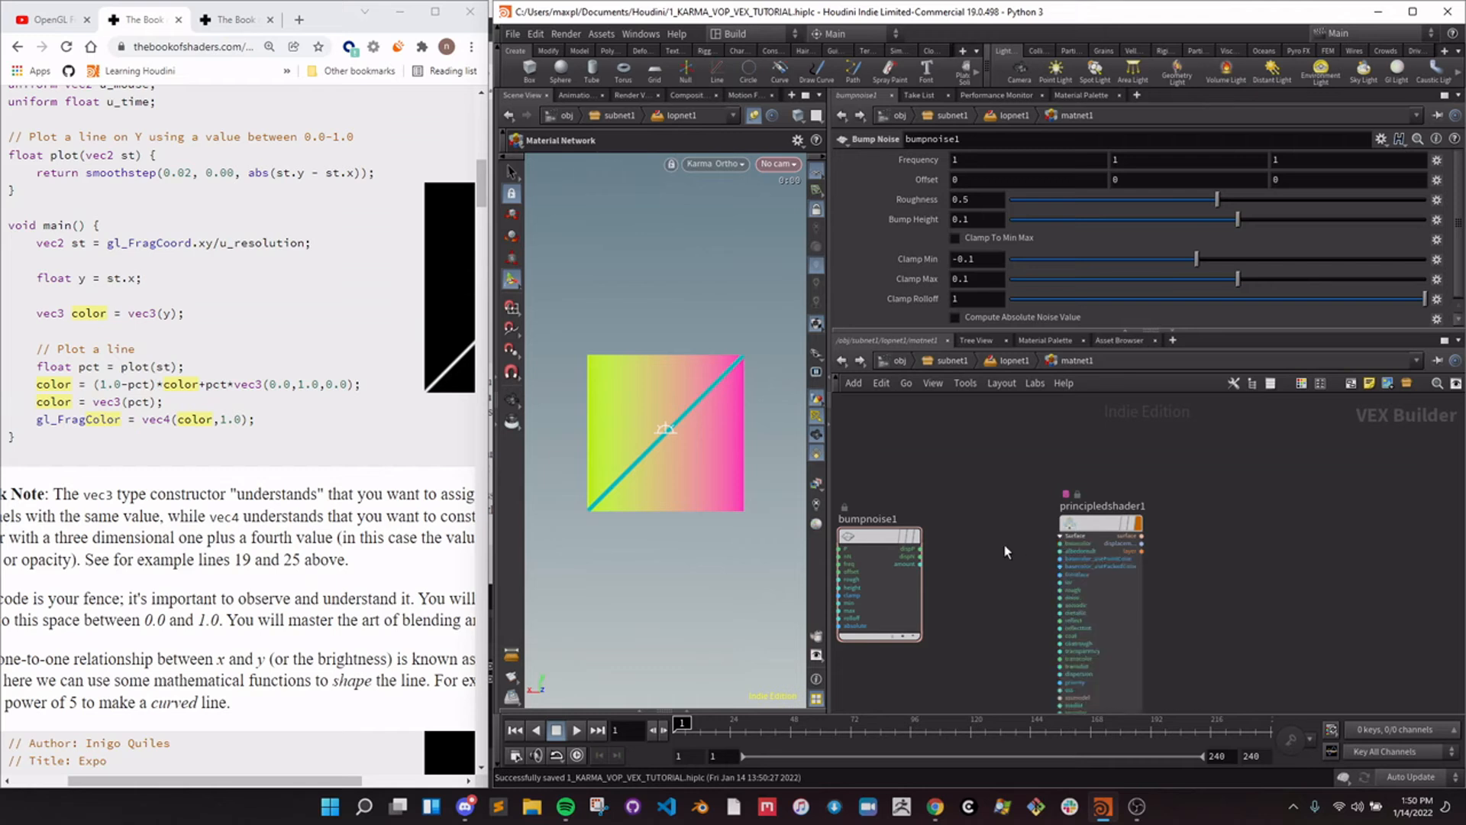
drag(916, 546, 979, 544)
click(983, 547)
click(1060, 543)
middle_drag(1049, 604, 1053, 543)
Collapse bumpnoise1 and principledshader1 into a Material Builder.
drag(832, 425, 1180, 581)
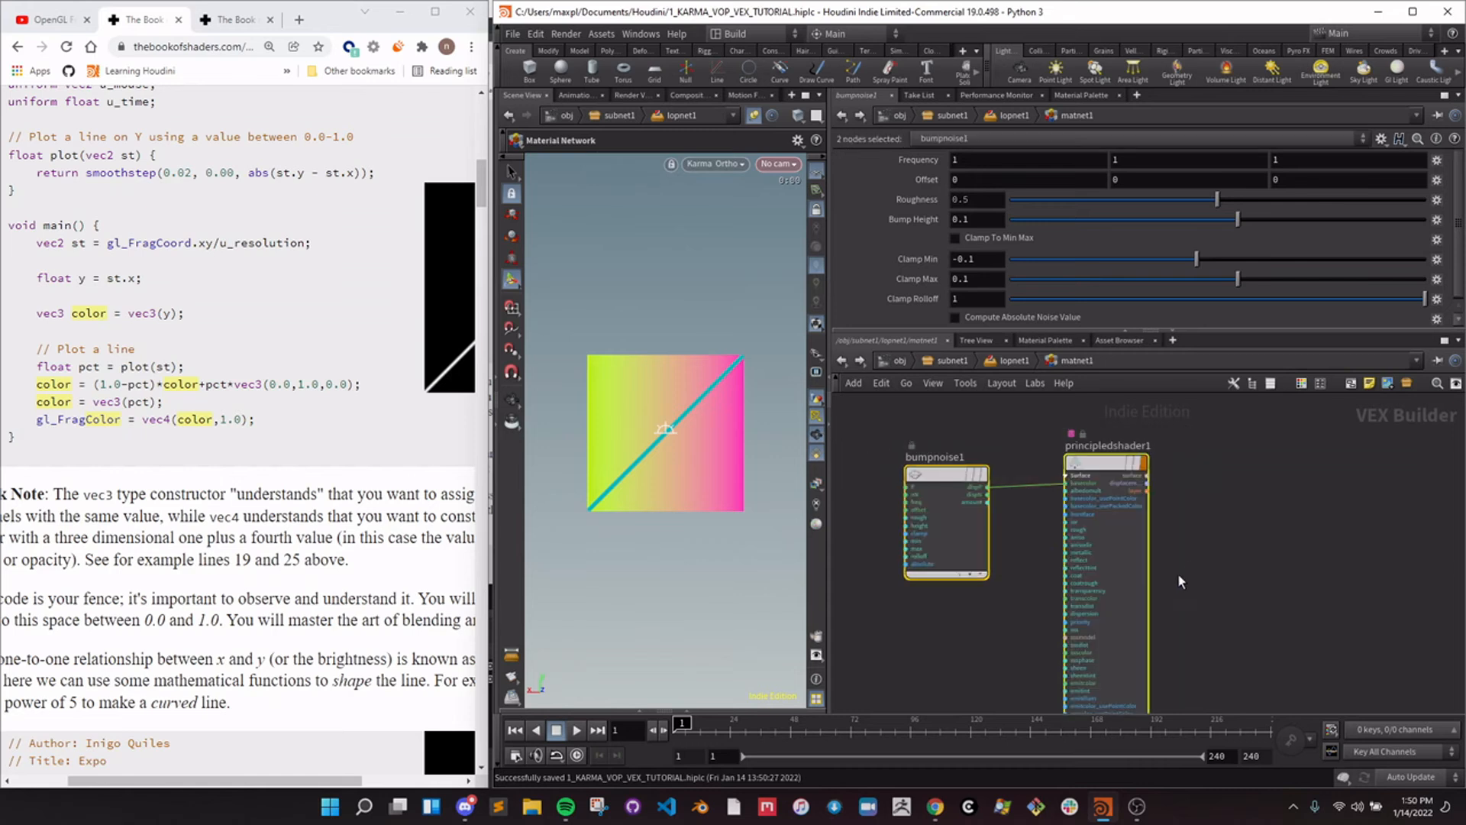
right_click(1091, 472)
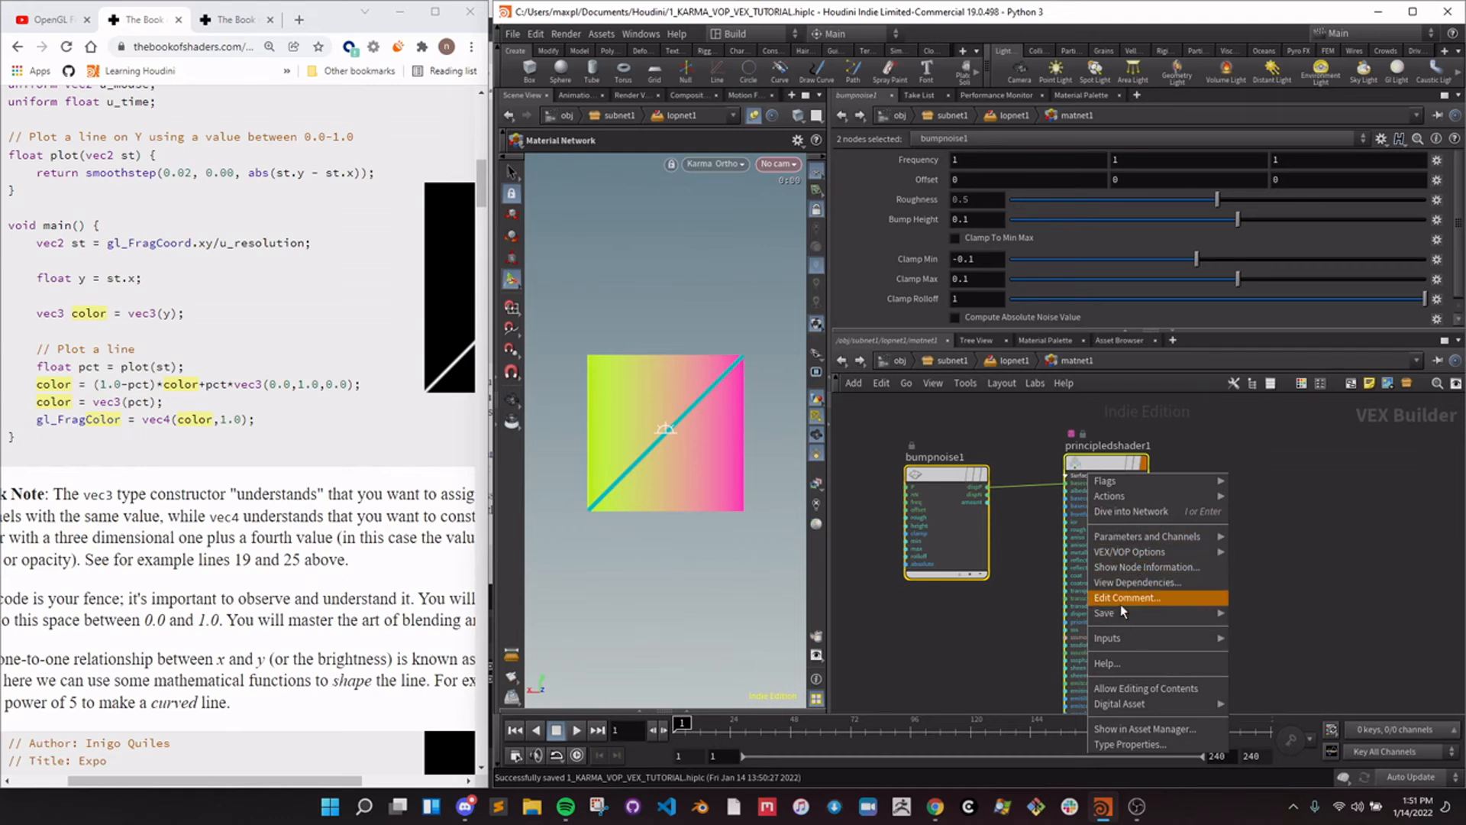
mouse_move(1128, 498)
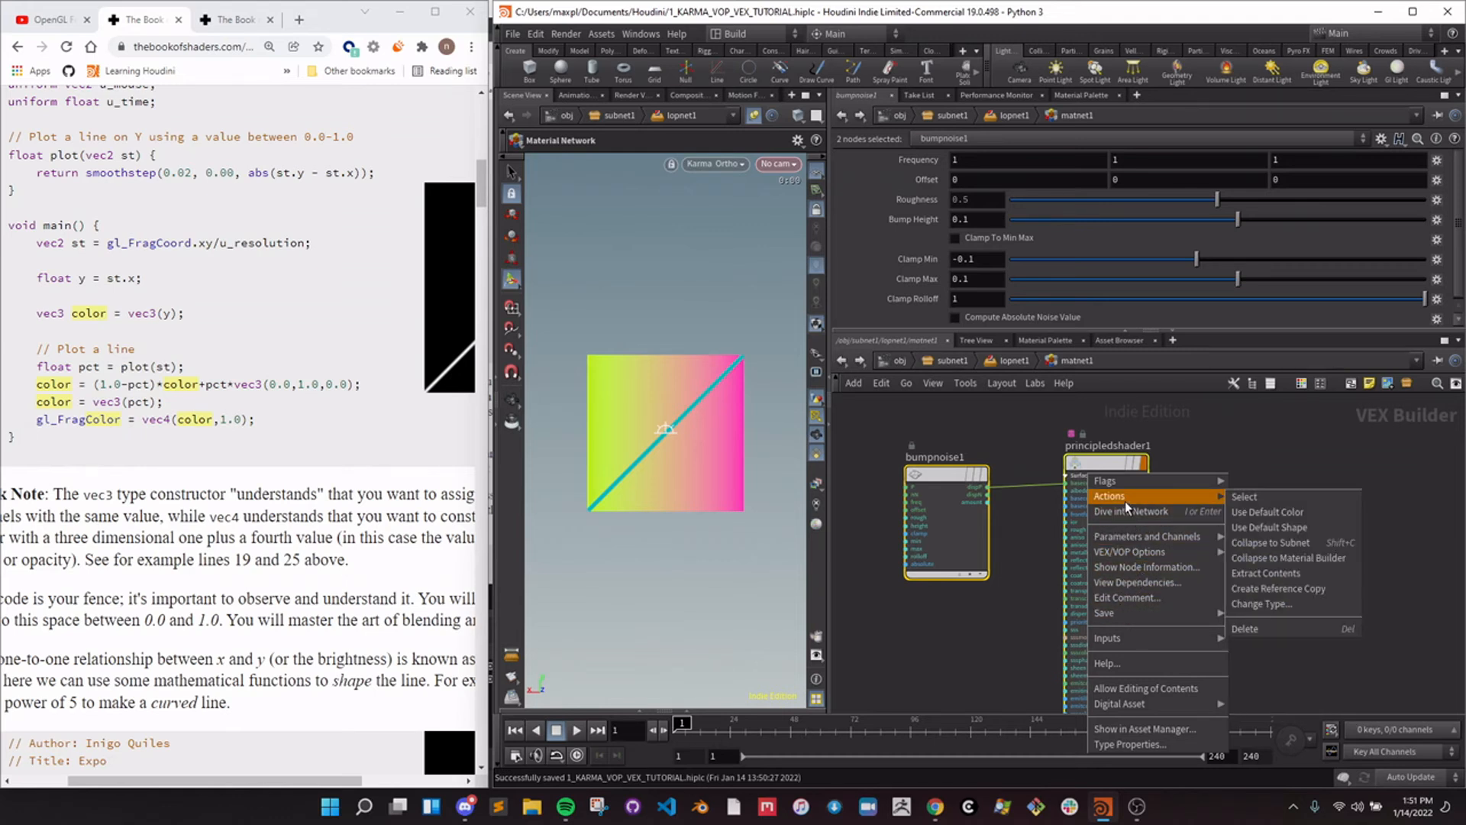
click(1272, 563)
Examine the nodes generated inside materialbuilder1, including its exports and collect node, and return to the parent network.
double_click(1102, 468)
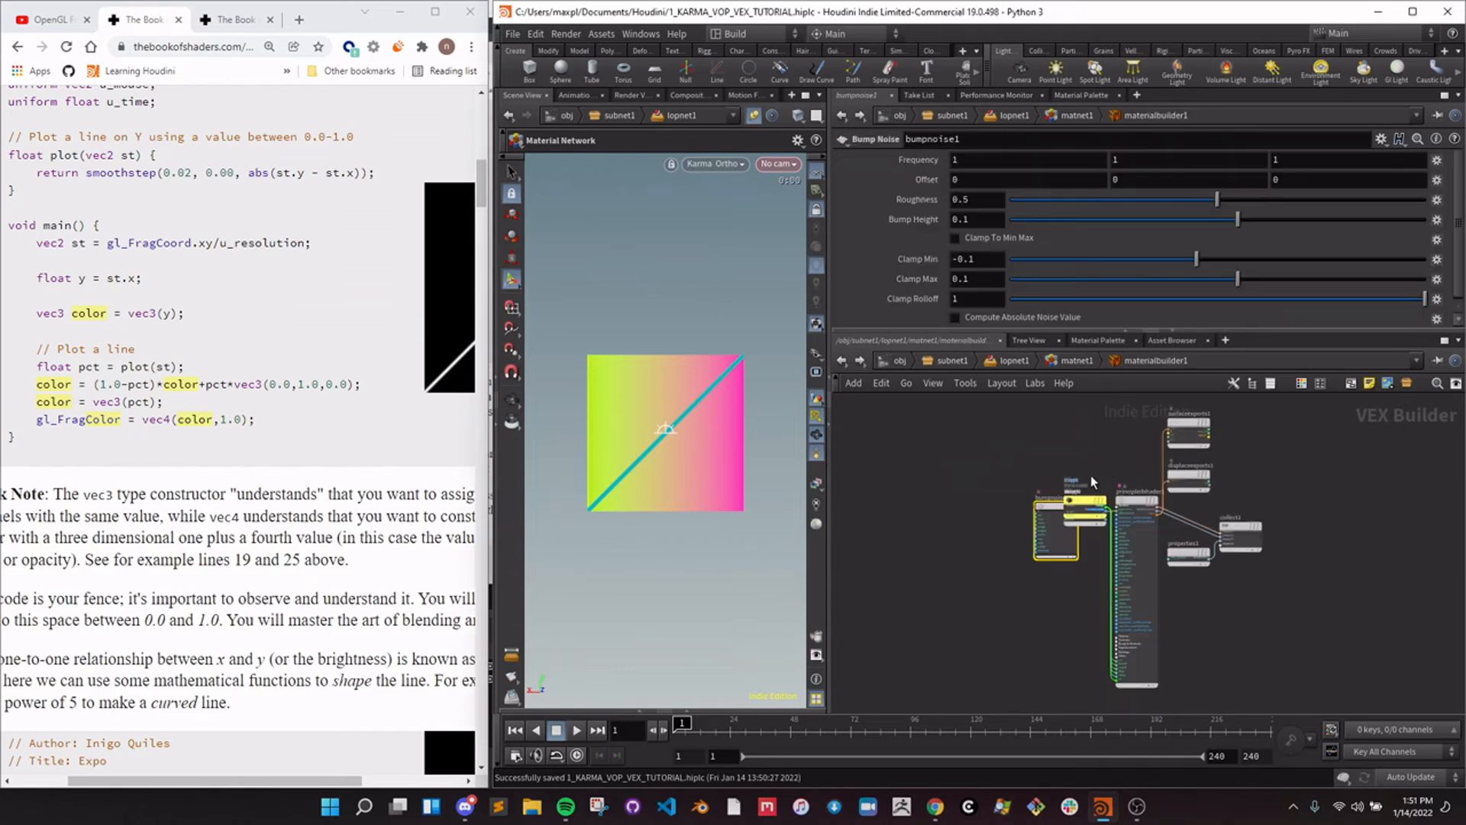
scroll(1032, 506, up, 3)
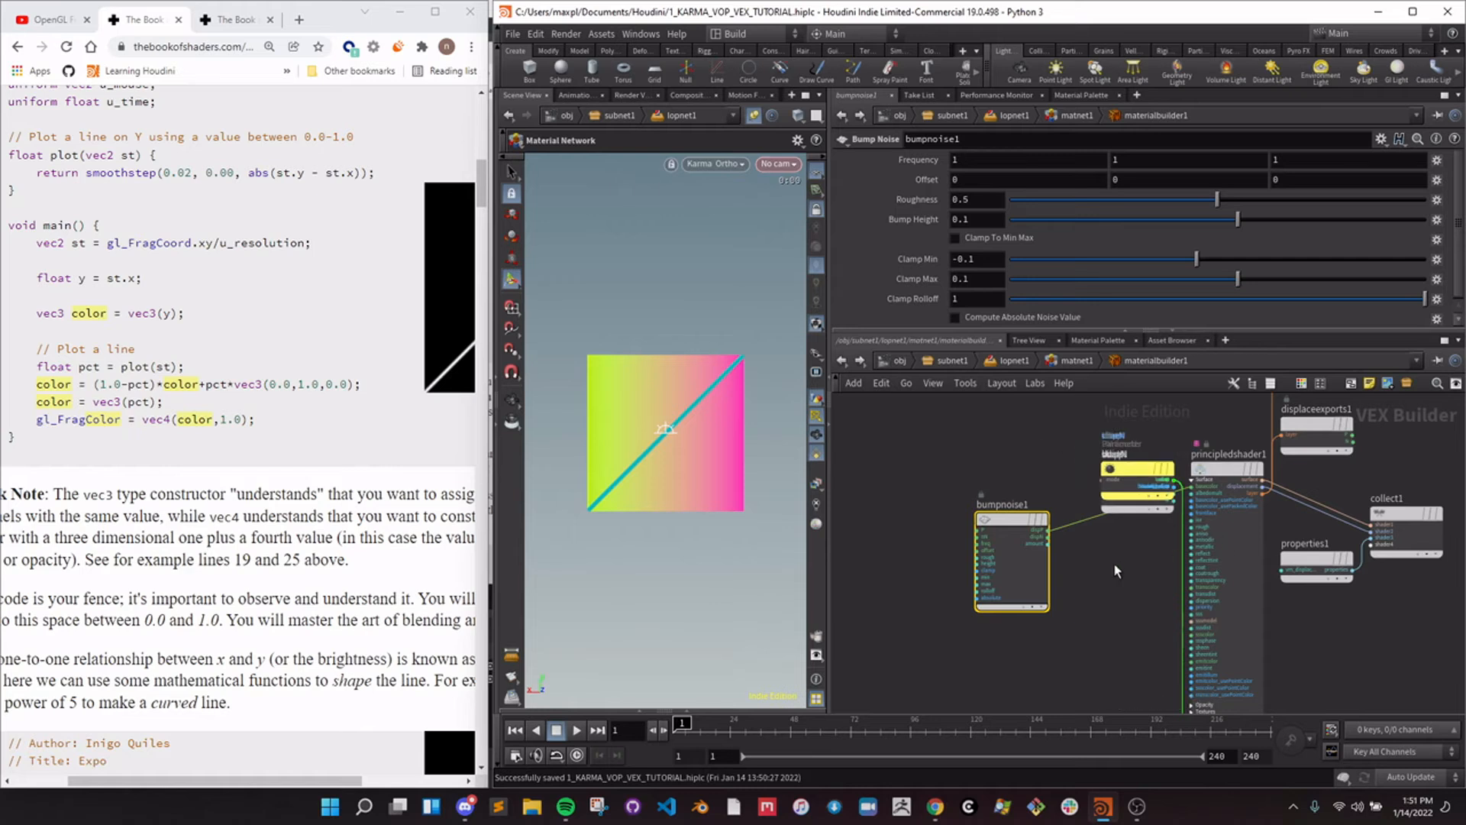
scroll(1027, 397, down, 1)
click(1065, 365)
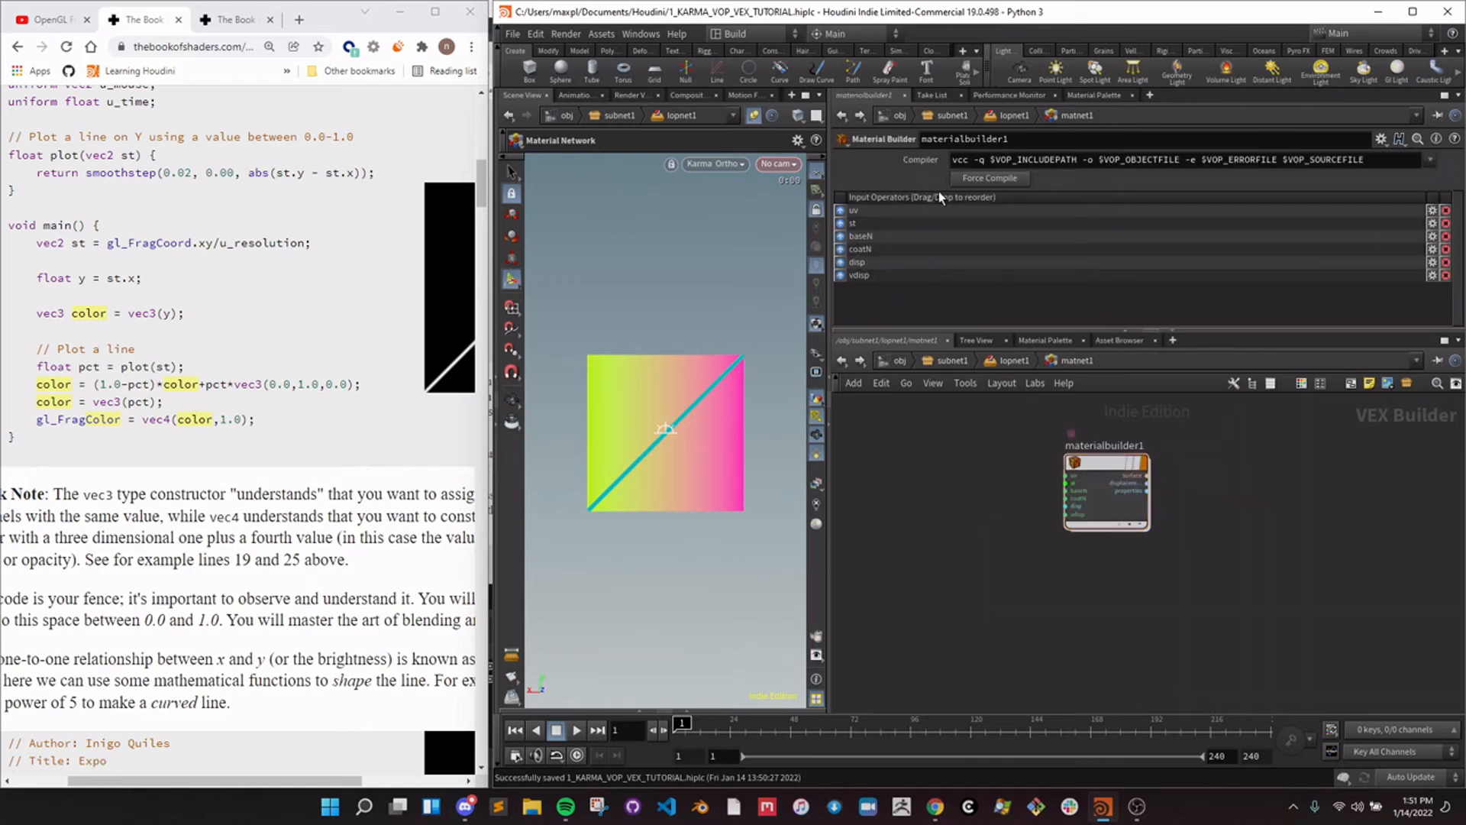
double_click(1123, 446)
middle_drag(1391, 442, 1266, 514)
scroll(1158, 519, down, 1)
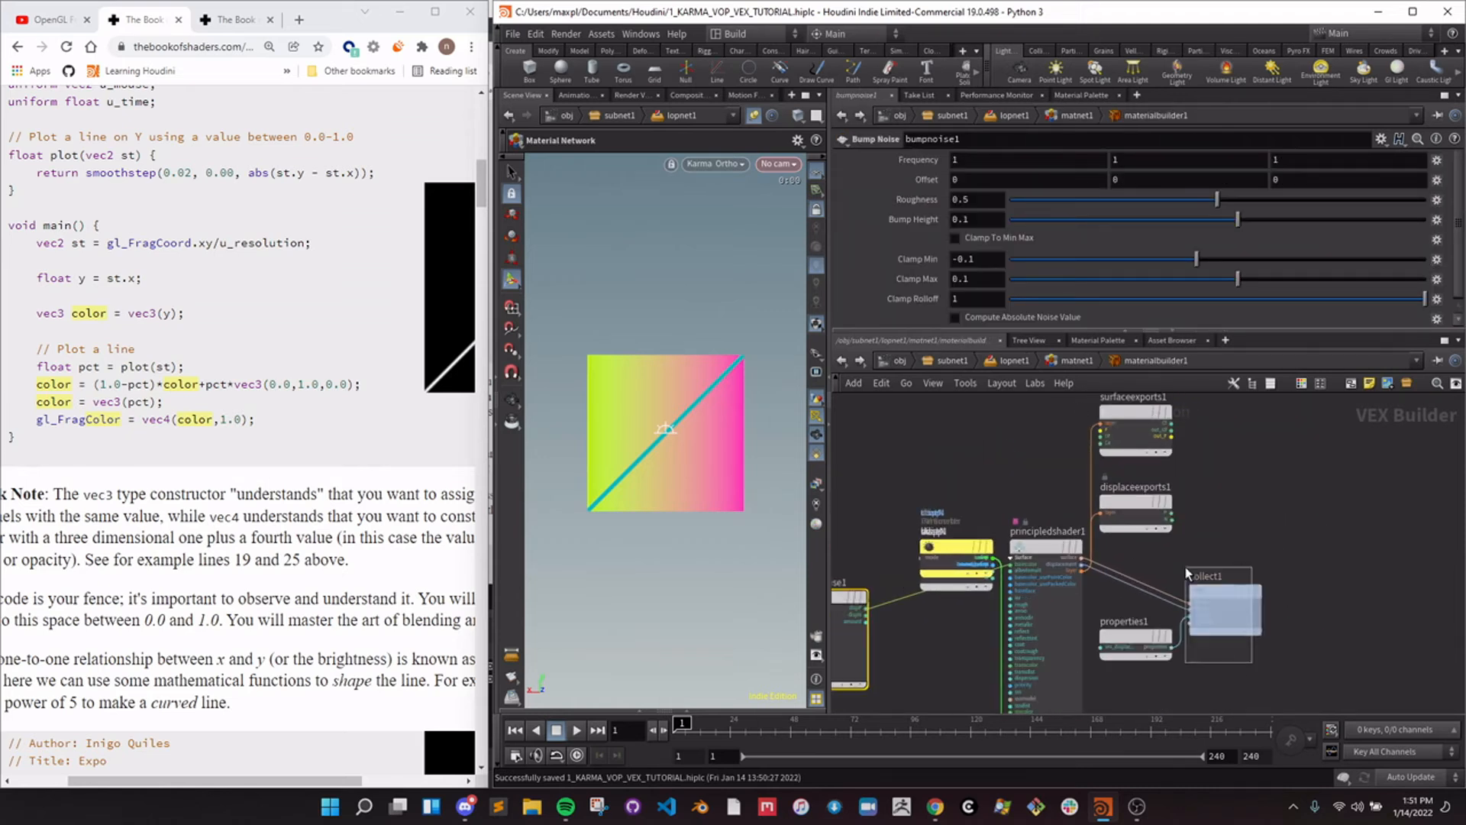
click(1069, 360)
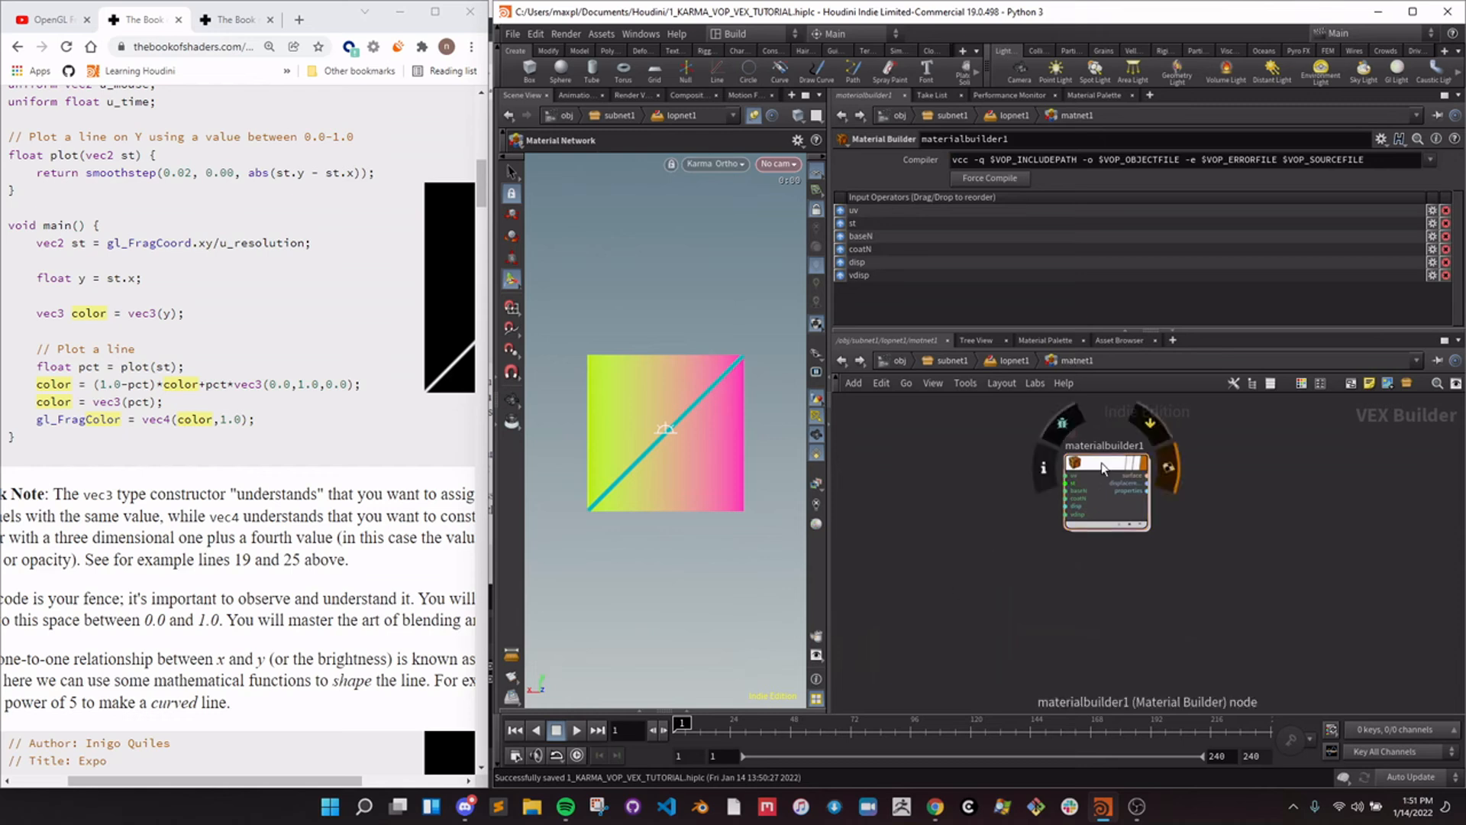
drag(1102, 467, 1059, 470)
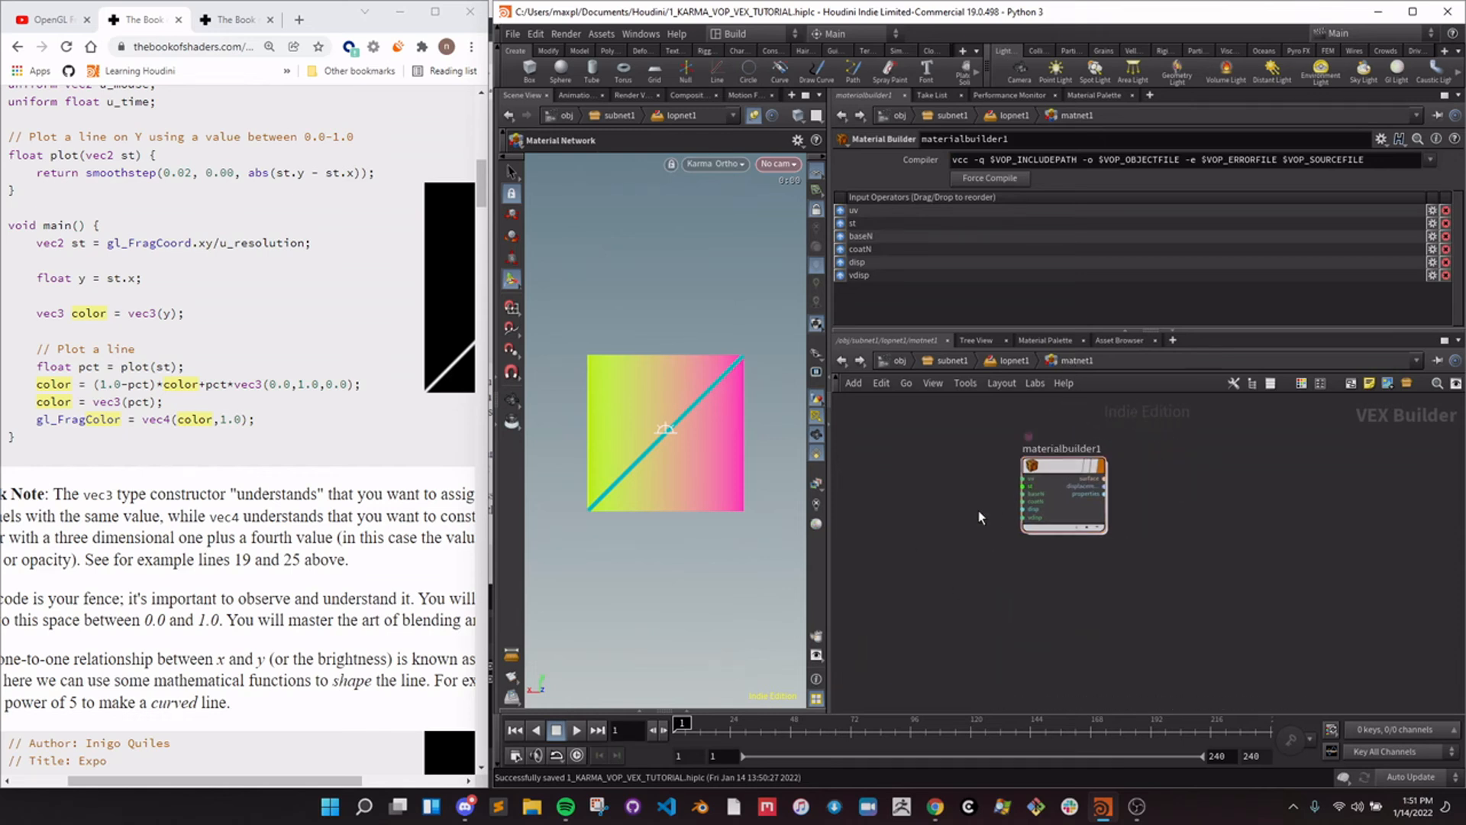
Delete the Material Network node from lopnet1, reopen materiallibrary1 and save the scene.
click(1008, 363)
double_click(1061, 490)
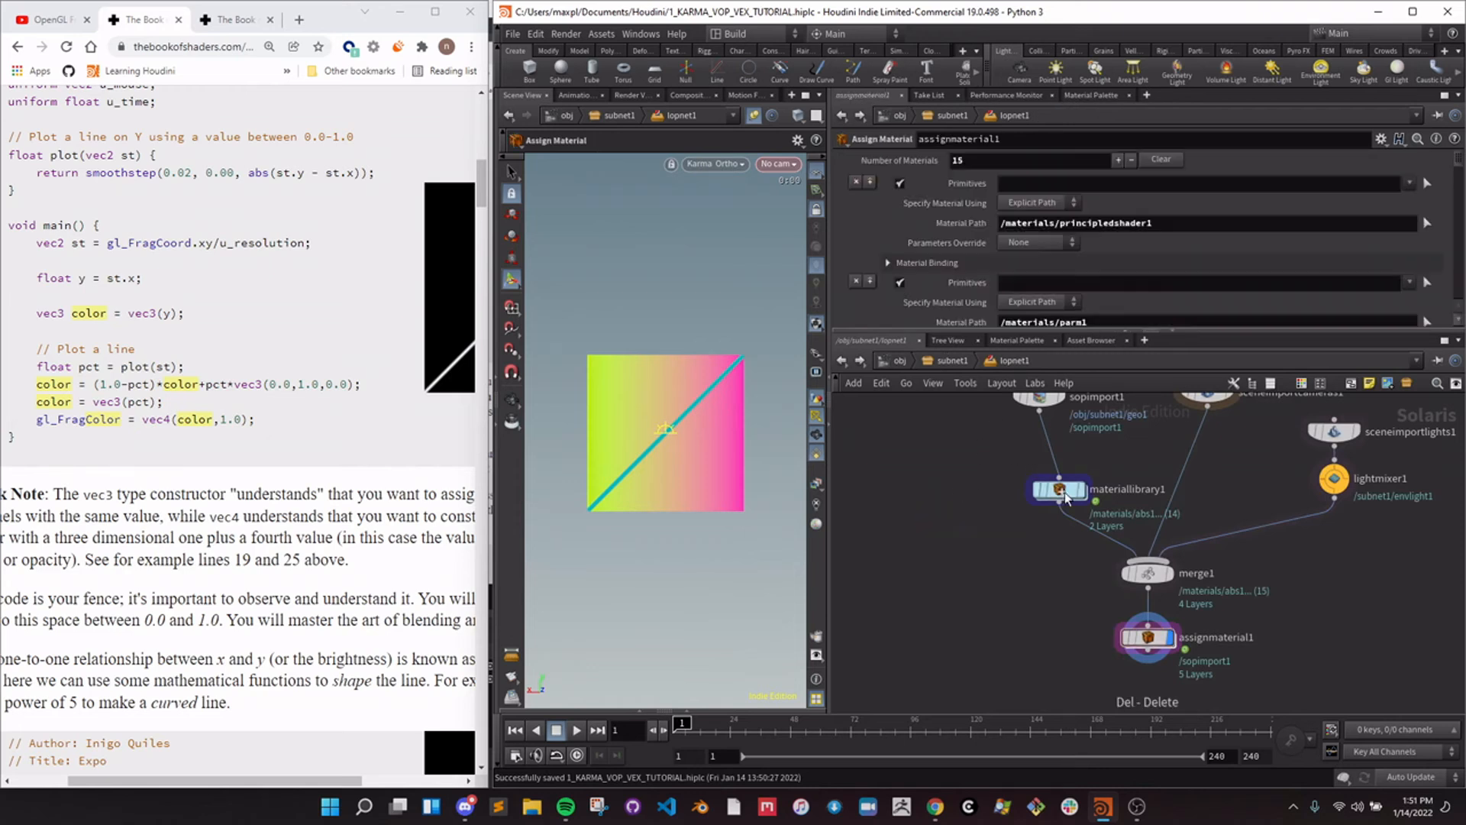
scroll(1115, 584, down, 2)
click(1125, 608)
key(ctrl+s)
Collapse all 17 shader nodes in materiallibrary1 into a subnet.
drag(912, 452, 1374, 641)
click(1216, 653)
drag(910, 470, 1387, 603)
right_click(1049, 547)
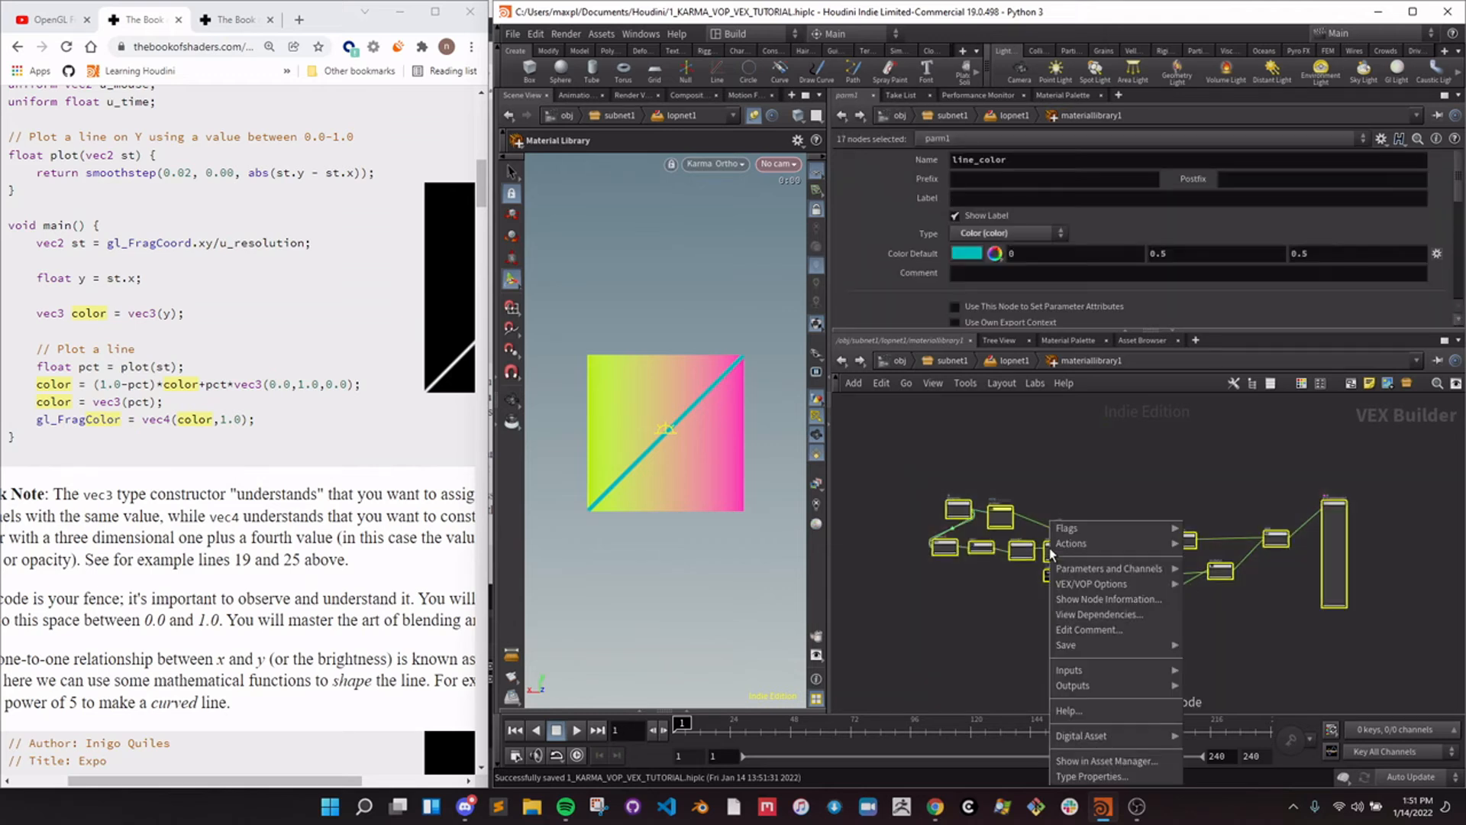
mouse_move(1081, 543)
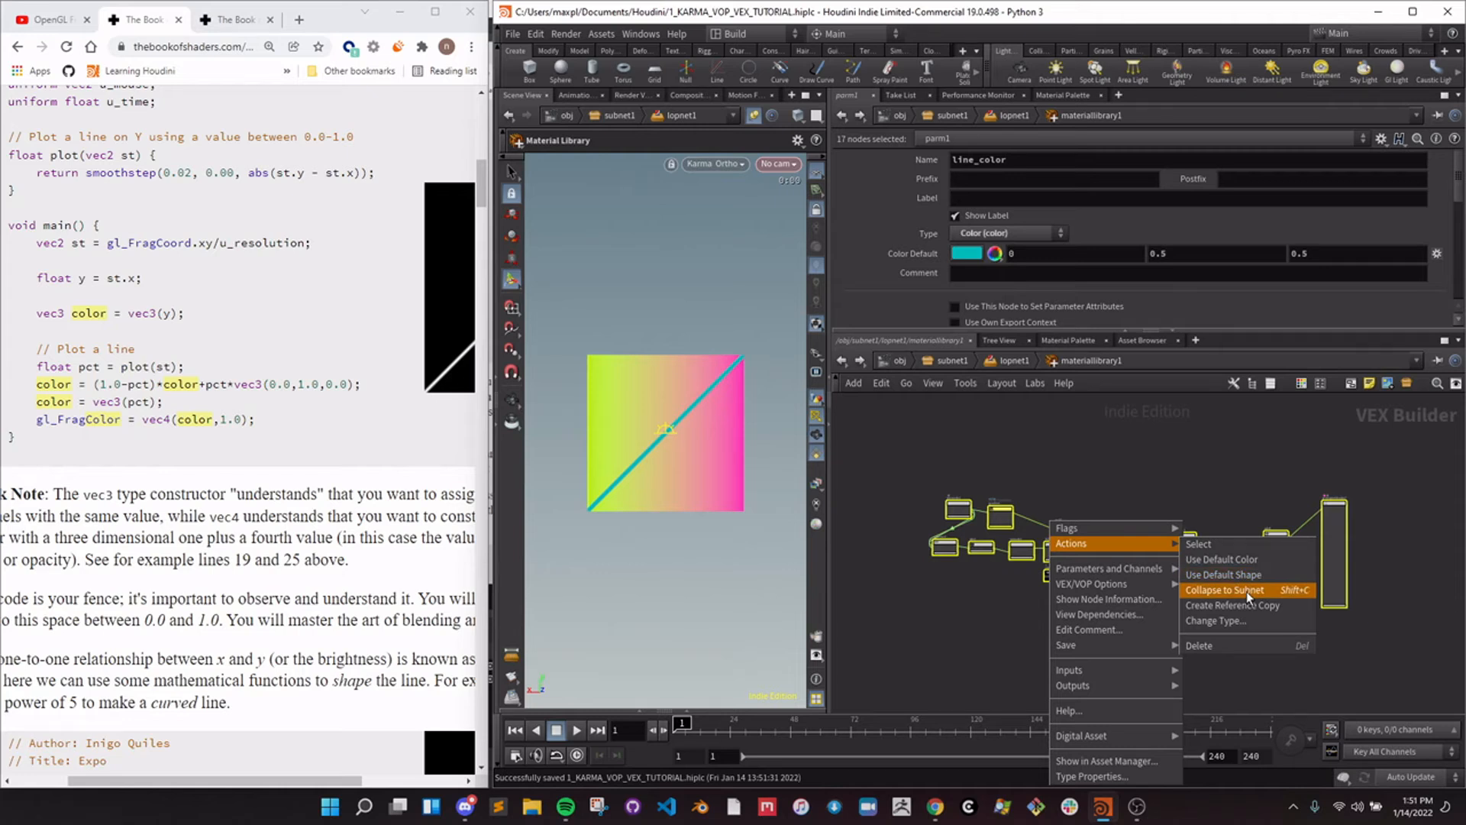
click(1246, 591)
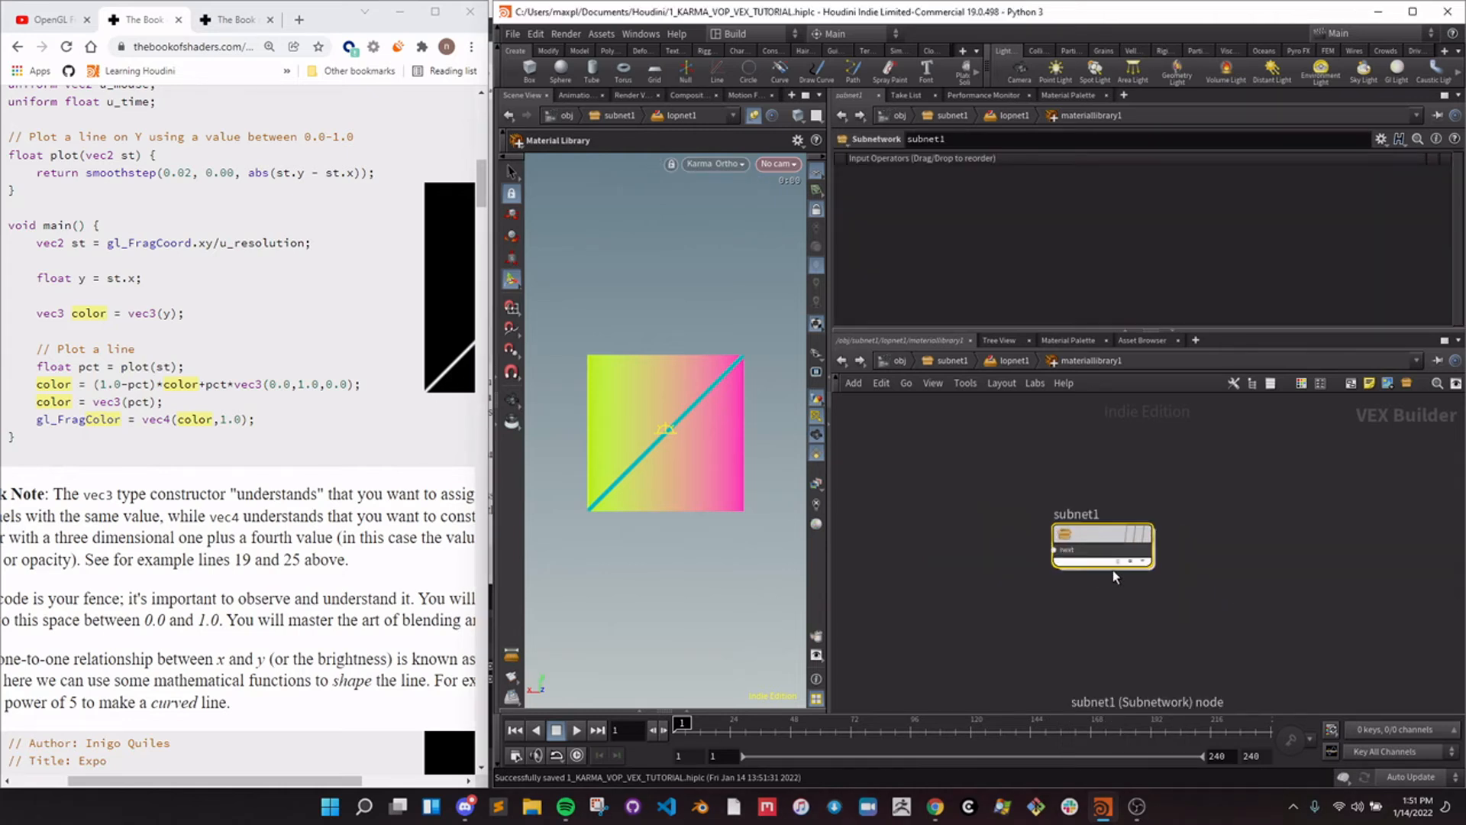
Assign subnet1 as the plane's material, and replace it with the principledshader1 found inside the subnet.
drag(1104, 534, 709, 454)
click(739, 484)
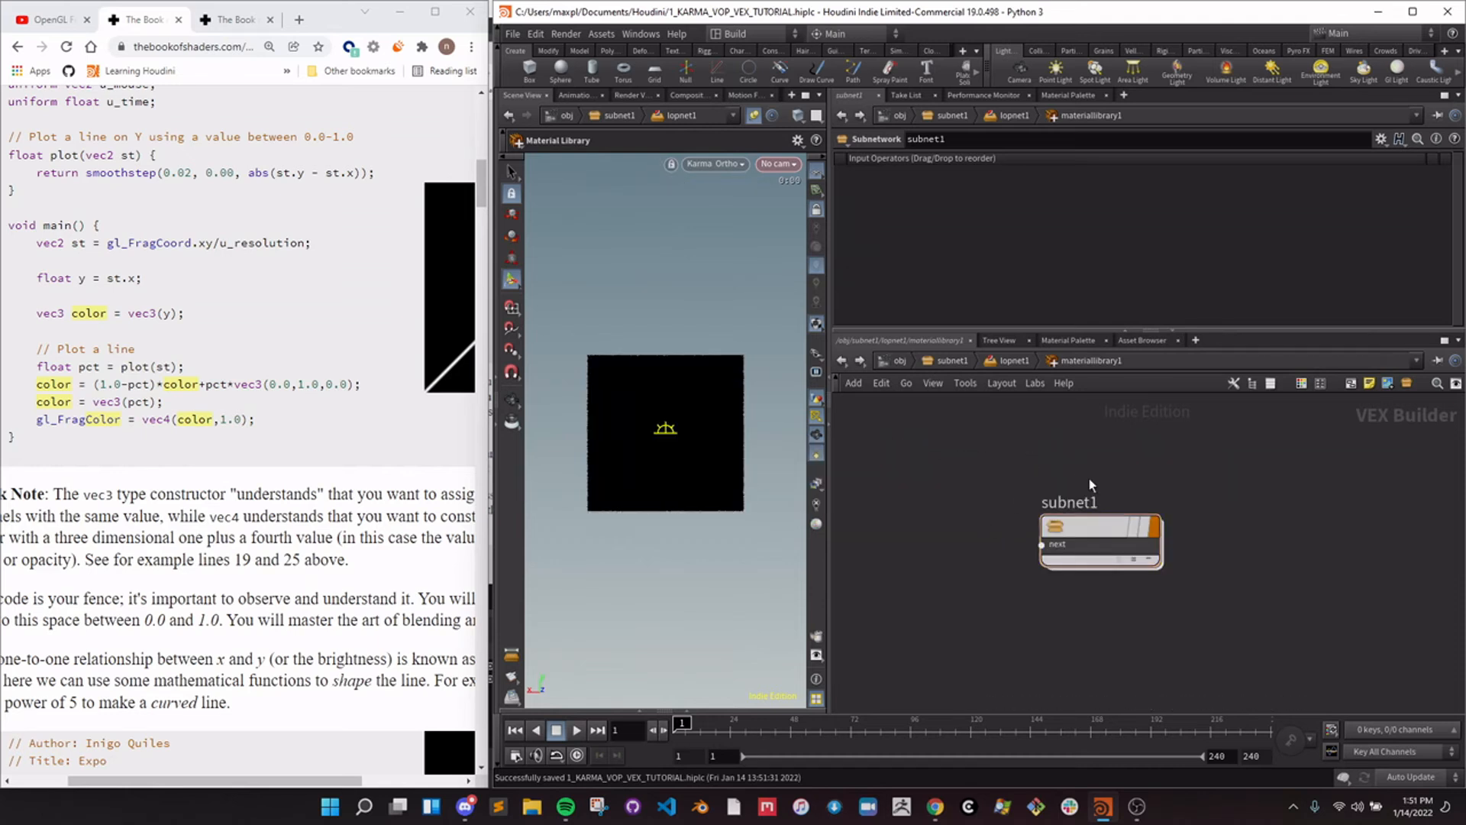
double_click(1088, 520)
drag(1302, 461, 641, 390)
click(671, 432)
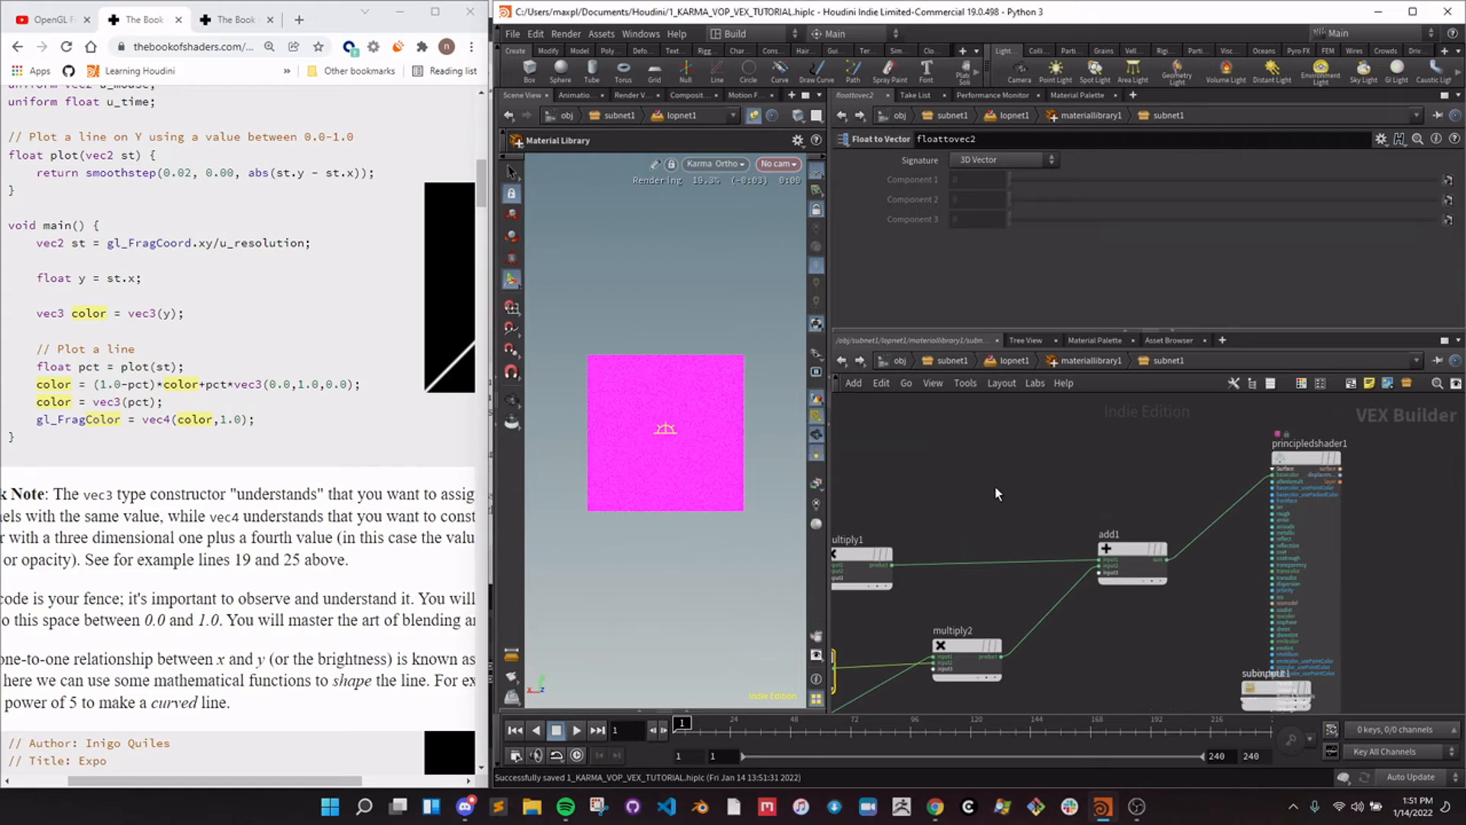
Try to copy all nodes from inside subnet1 into materiallibrary1.
middle_drag(992, 492, 1084, 444)
scroll(1046, 487, down, 1)
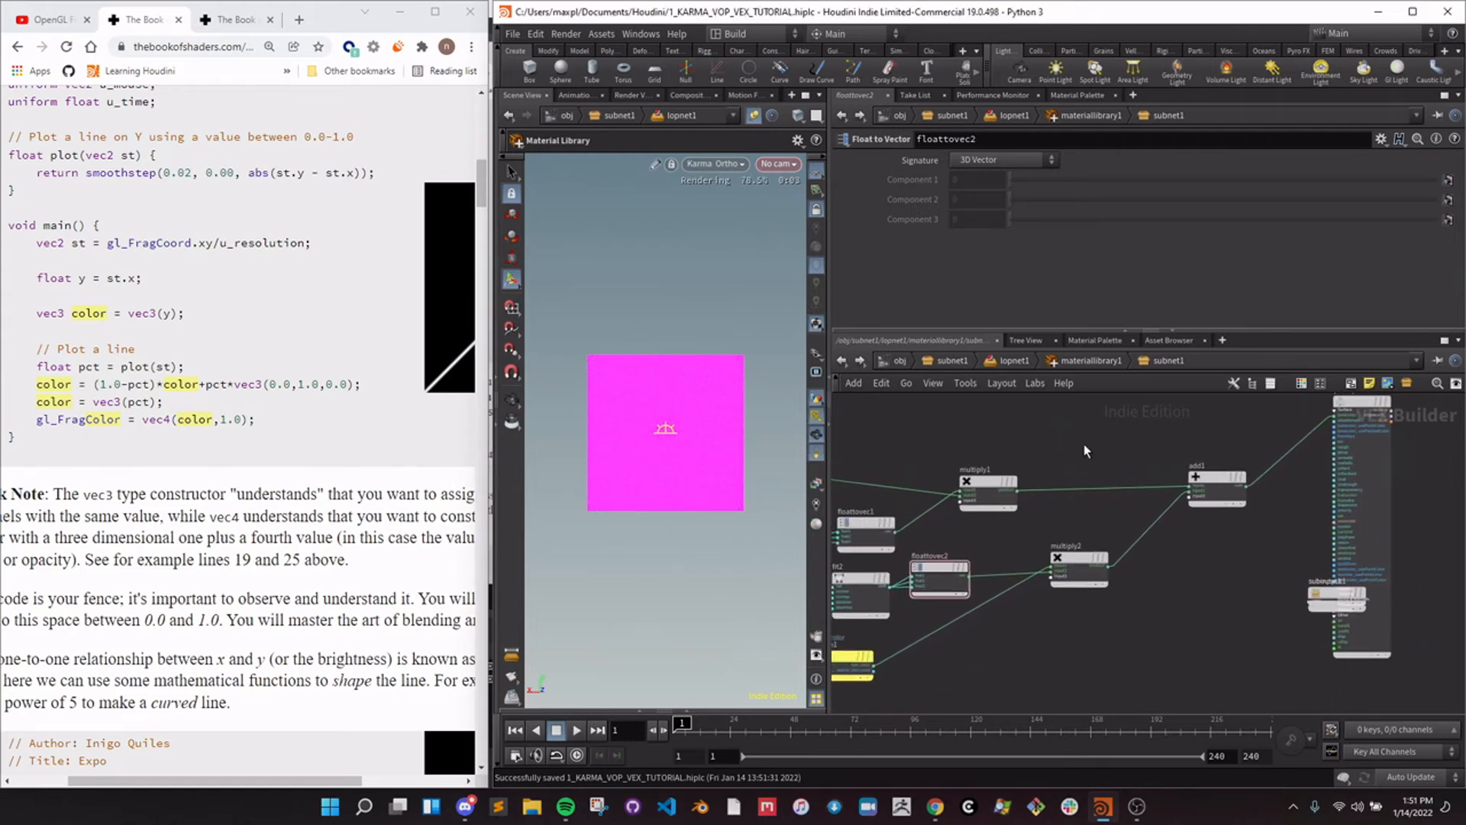
click(1315, 596)
key(ctrl+a)
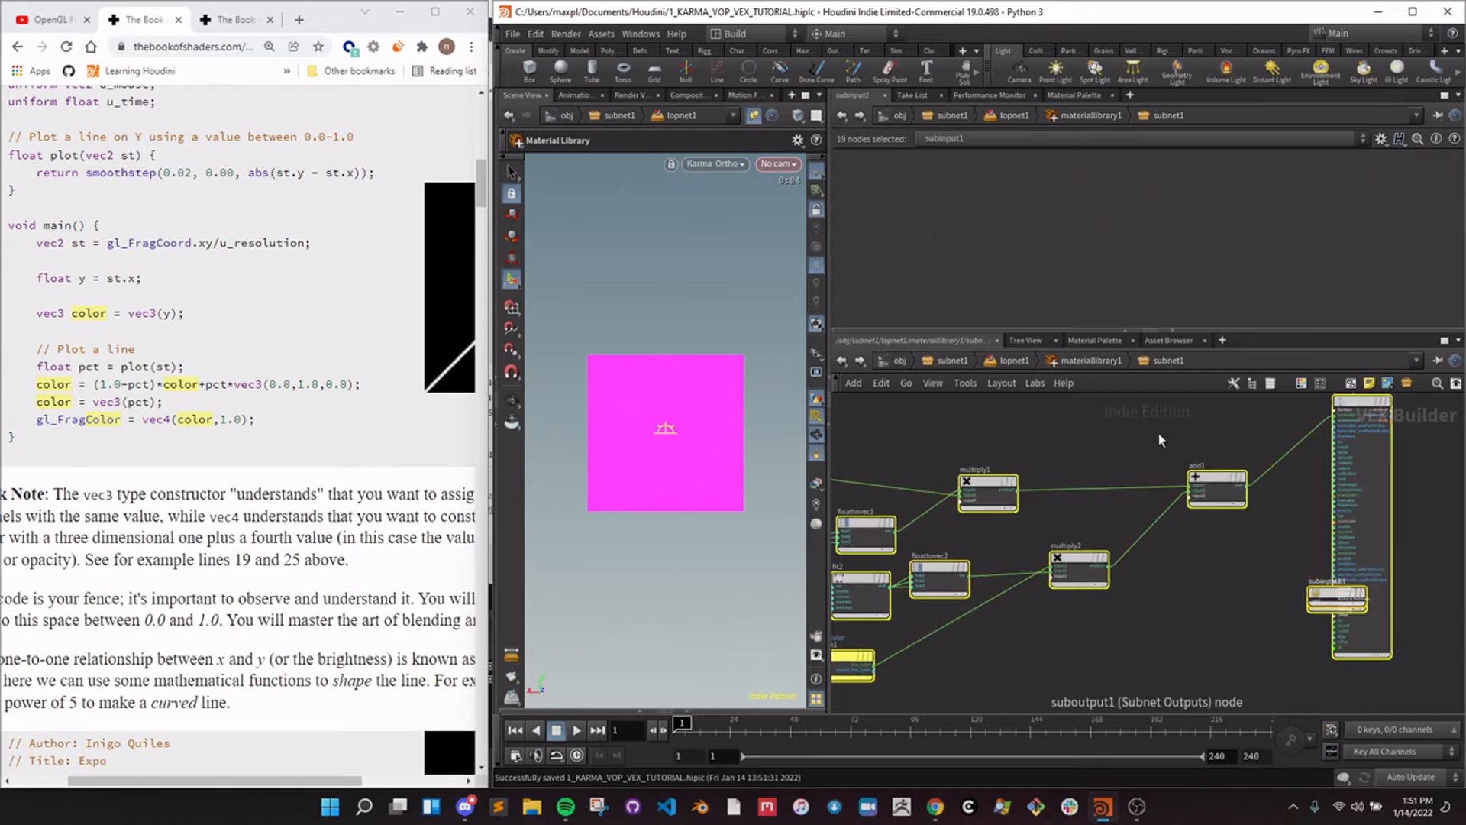
click(1102, 365)
key(ctrl+v)
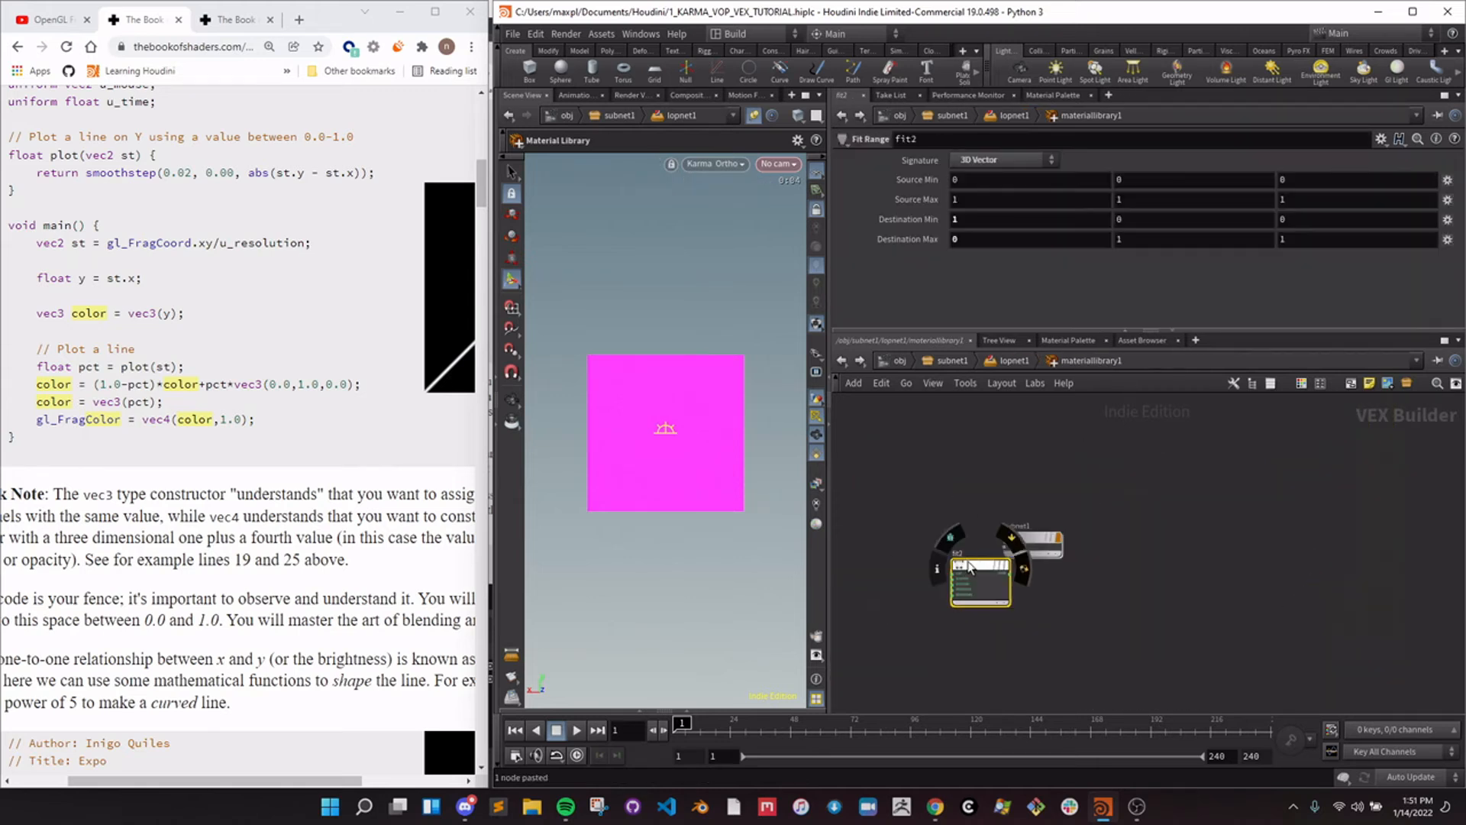
Copy all 17 shader nodes from inside subnet1 and return to materiallibrary1.
double_click(1028, 507)
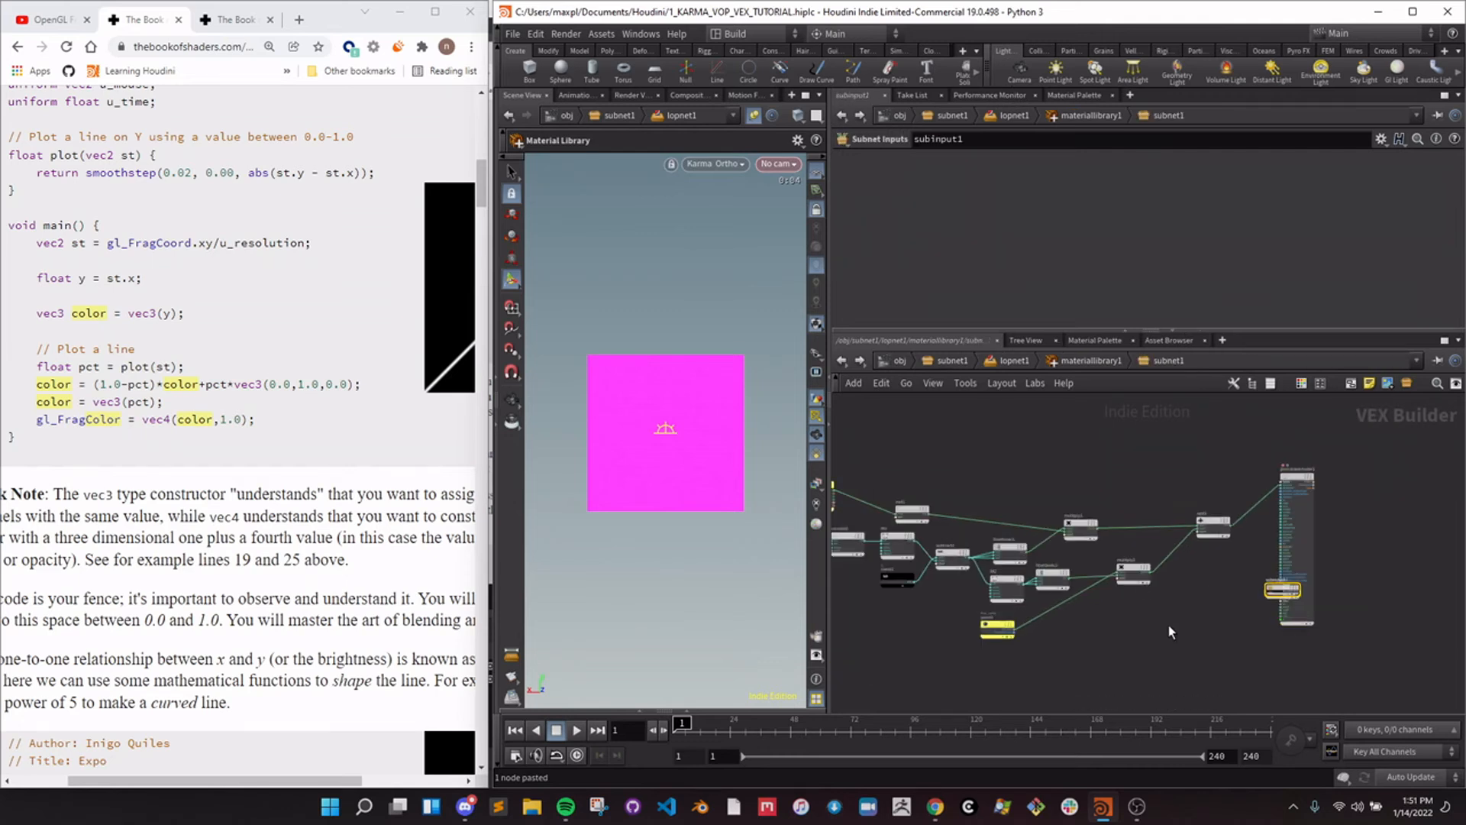
click(1270, 592)
middle_drag(1270, 592, 1328, 588)
scroll(1271, 631, down, 2)
drag(1371, 641, 956, 425)
key(ctrl+c)
click(1077, 365)
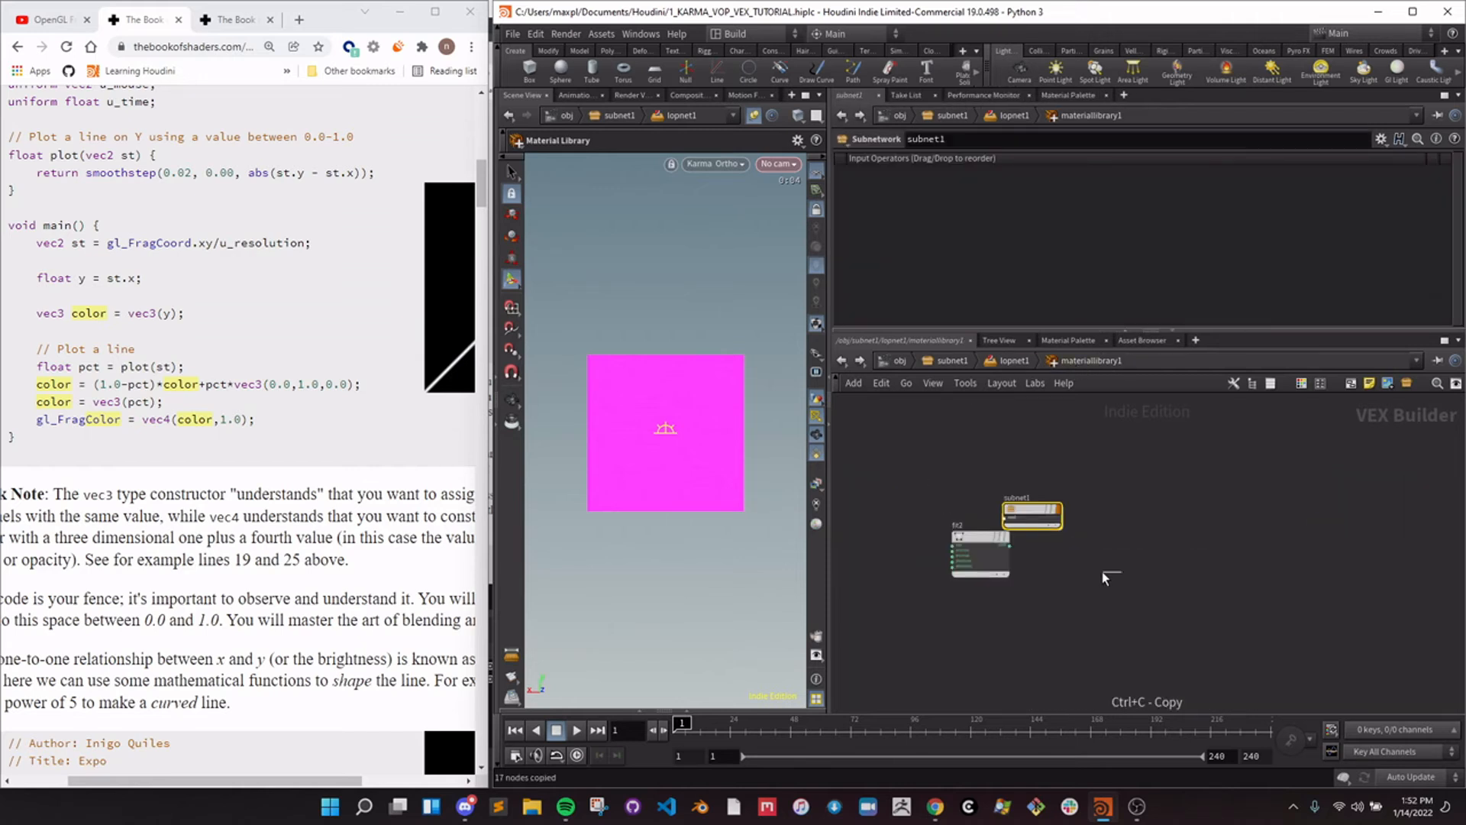
Delete fit2 and subnet1 from materiallibrary1, and paste the copied shader nodes in their place.
drag(1102, 572, 902, 501)
key(Delete)
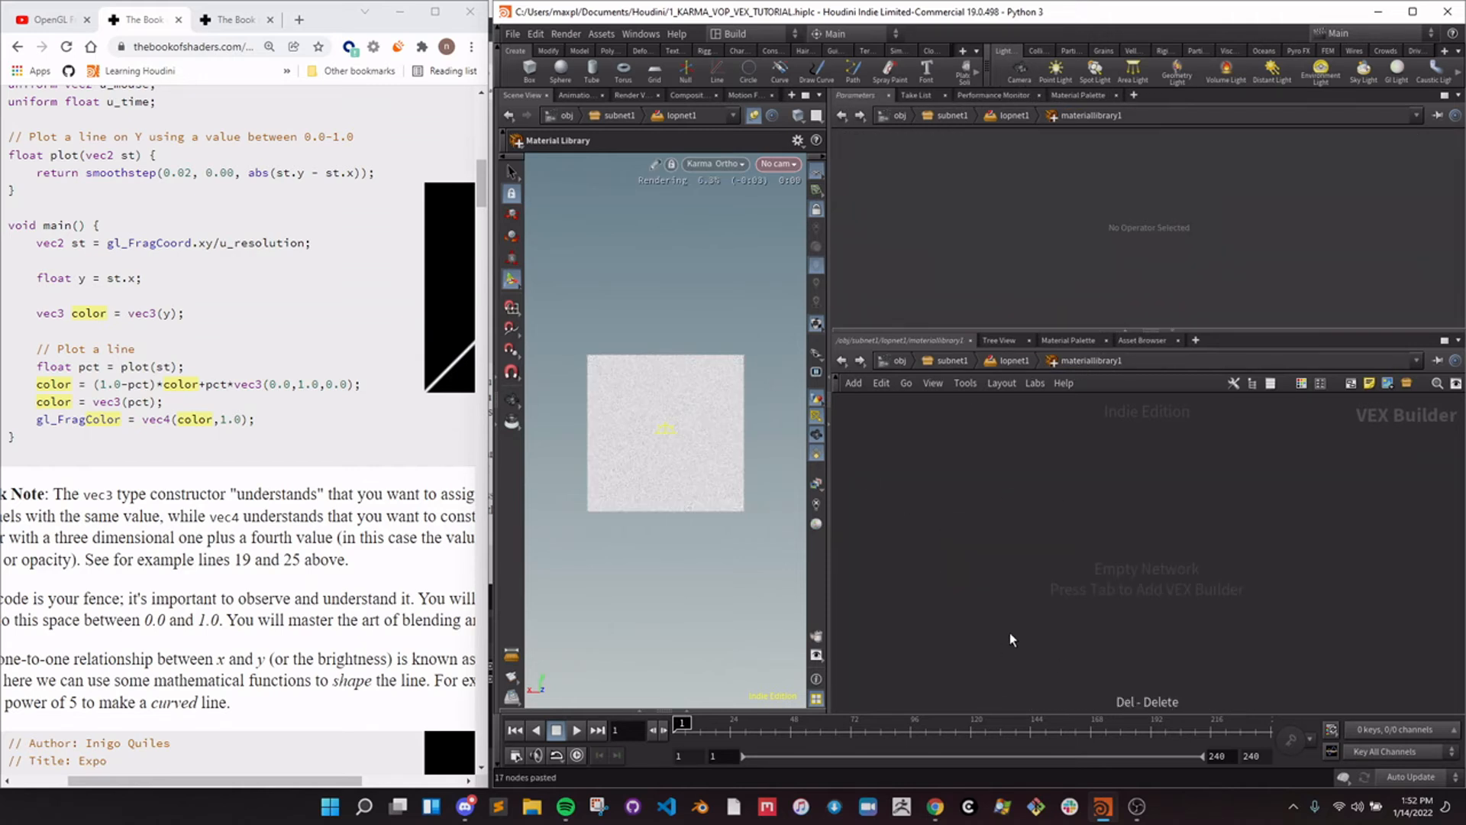
key(ctrl+v)
scroll(1157, 456, down, 3)
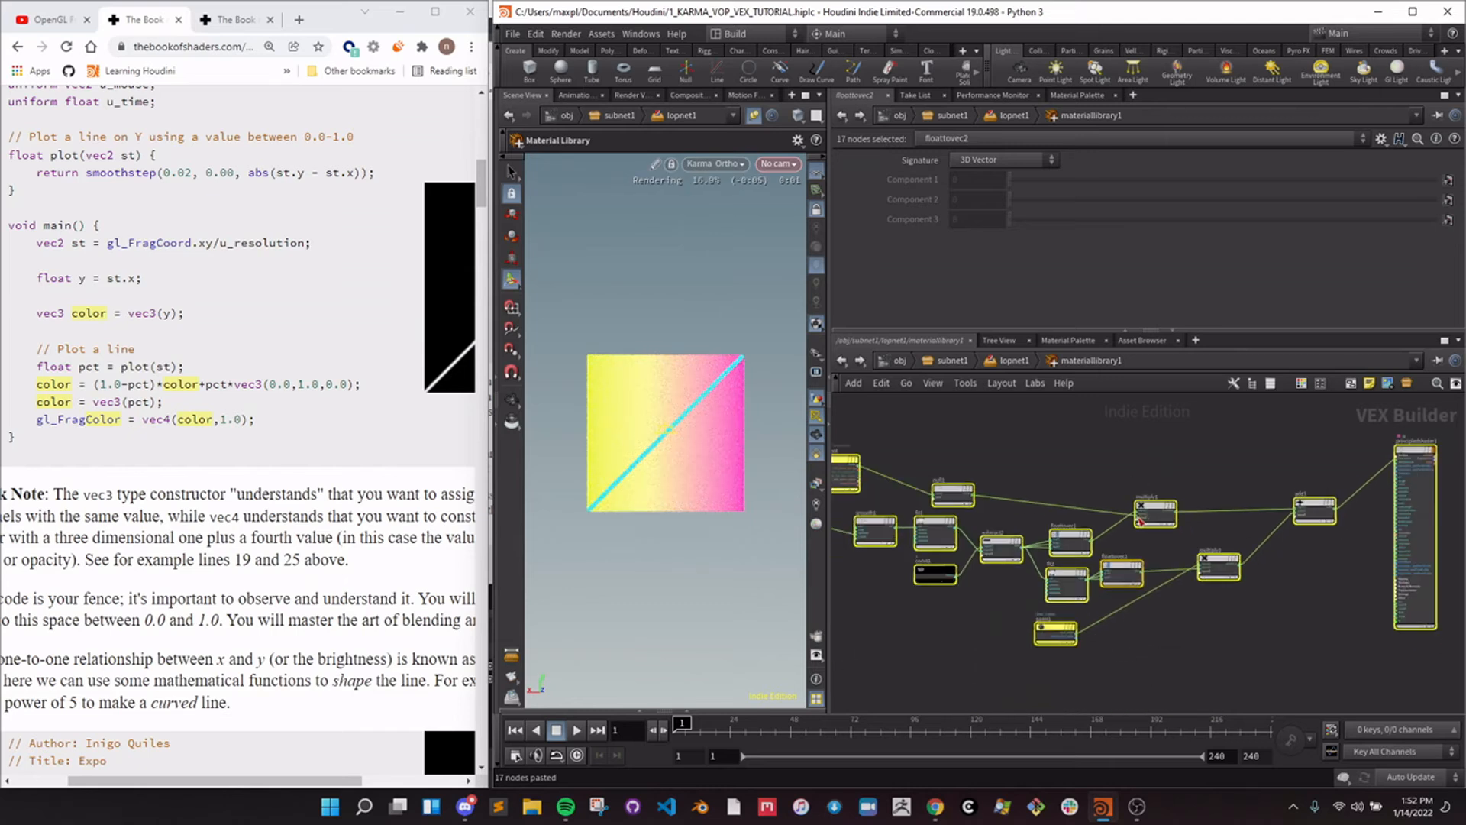
click(1278, 652)
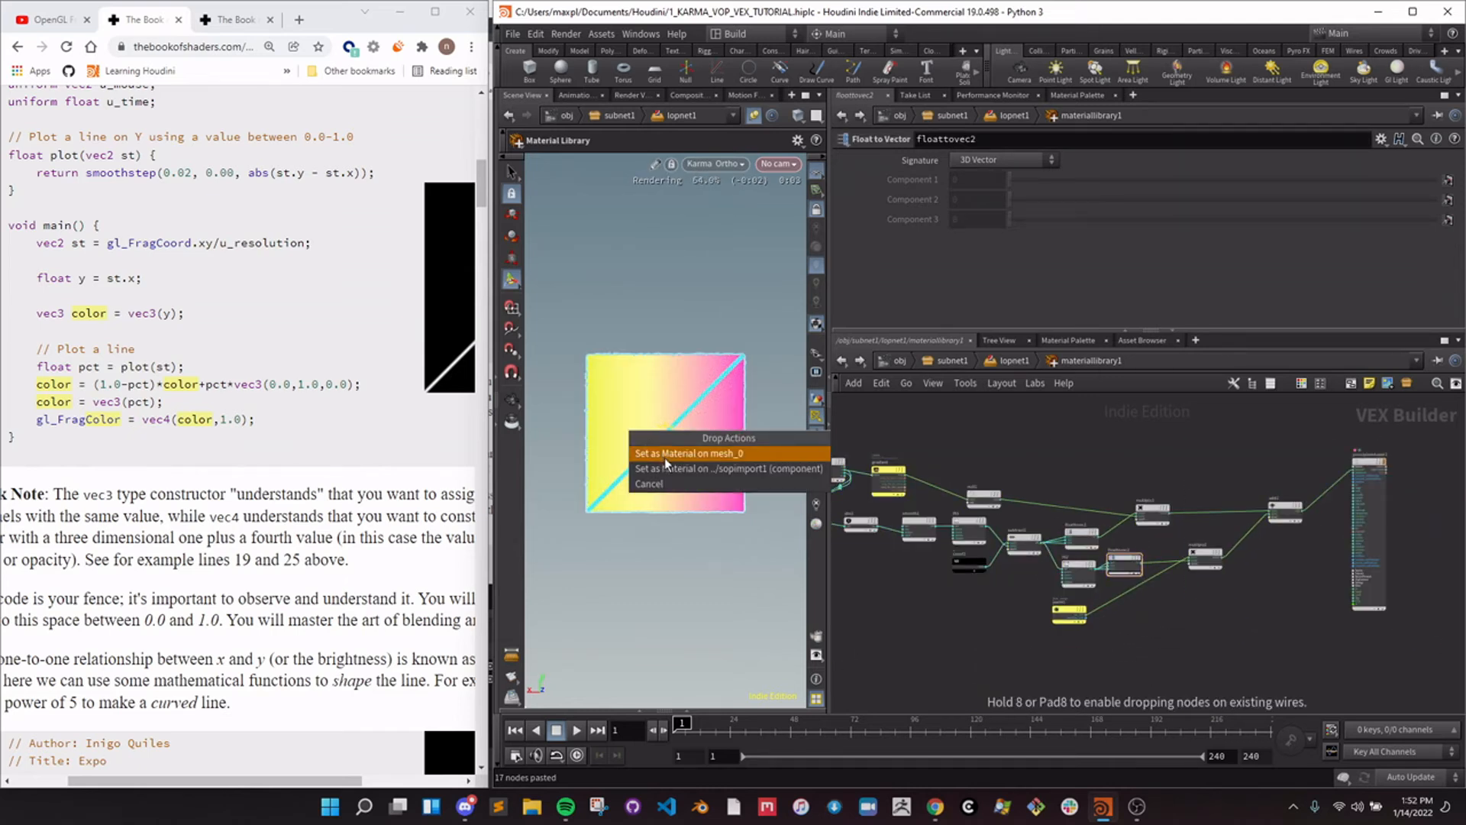
Add a Material Builder node to materiallibrary1, below the start of the shader network.
middle_drag(1206, 468, 1146, 461)
middle_drag(979, 706, 1290, 698)
key(Tab)
text(material bu)
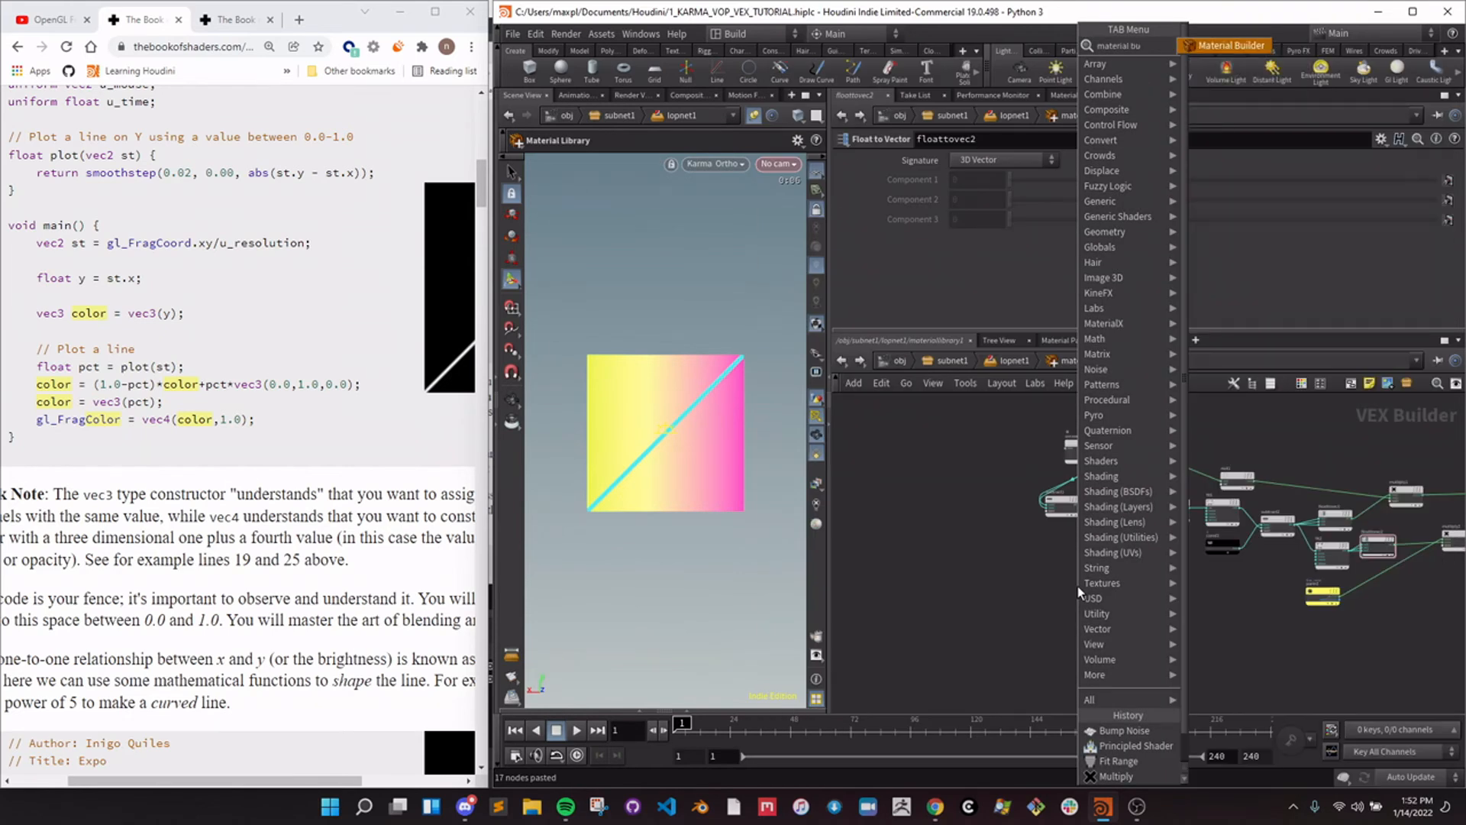
key(Return)
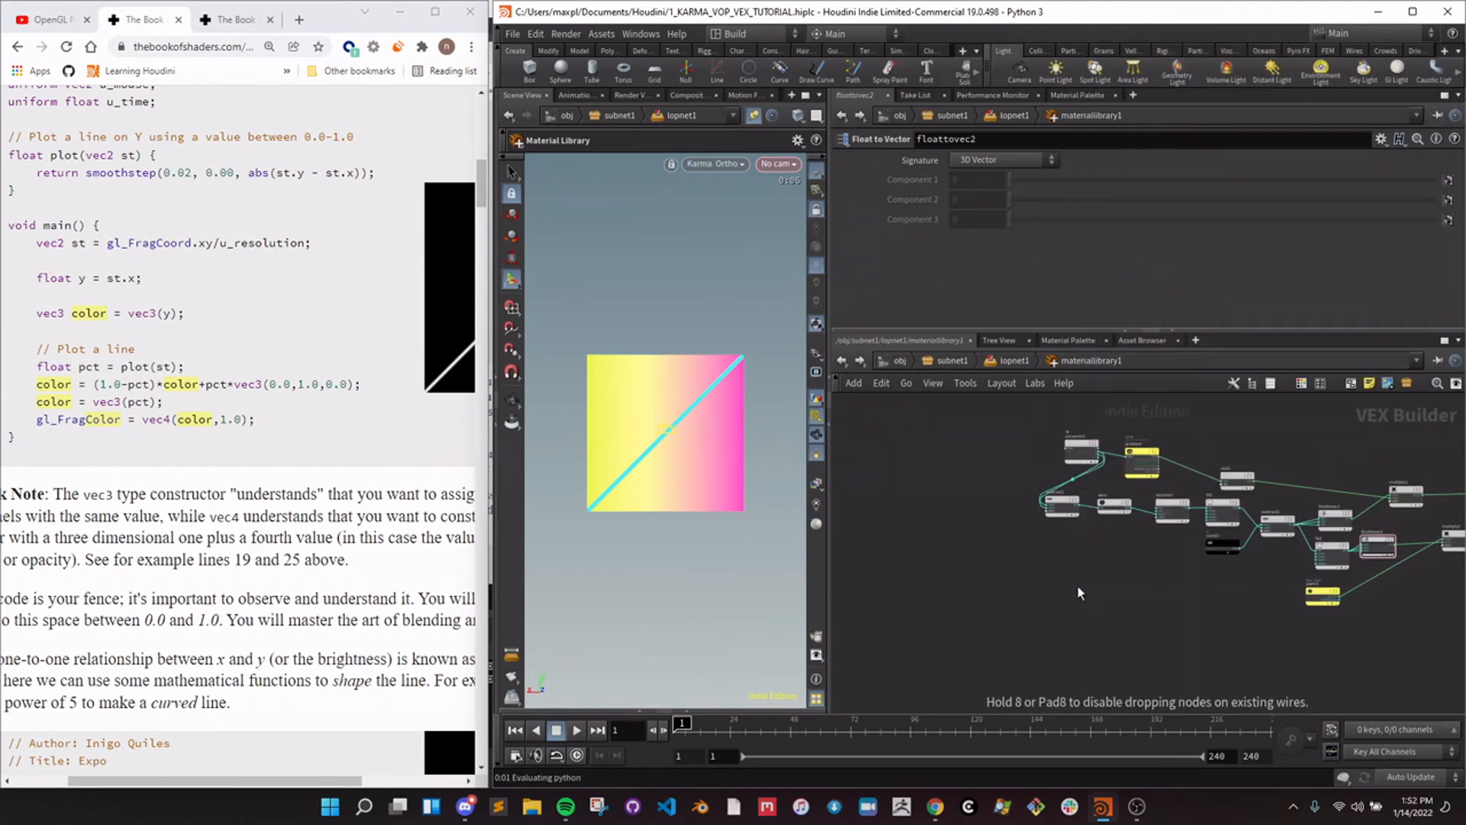
click(1071, 595)
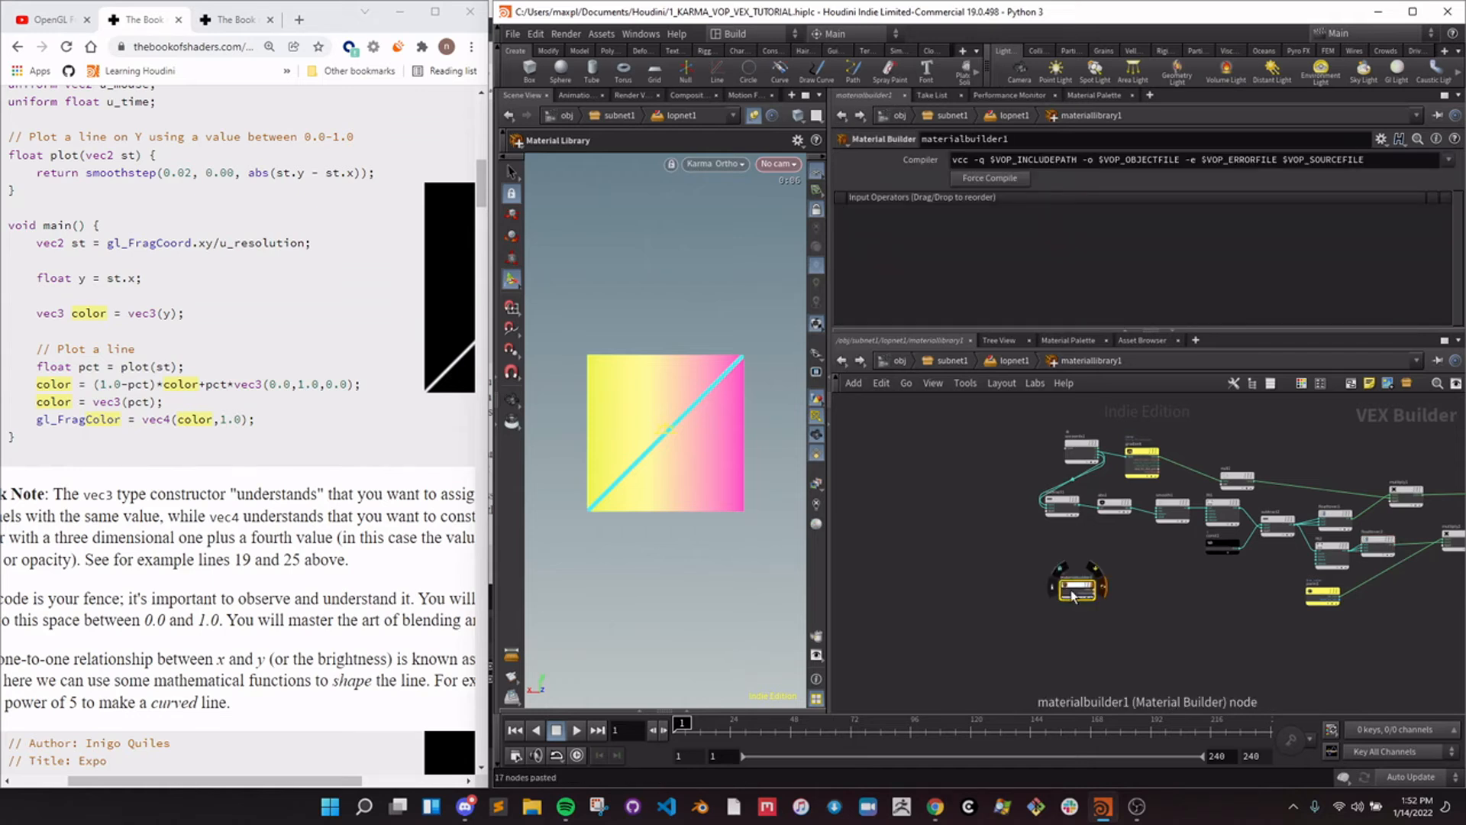
Cut the 17 shader nodes from materiallibrary1 and paste them inside materialbuilder1, clear of its default nodes.
scroll(1125, 556, down, 5)
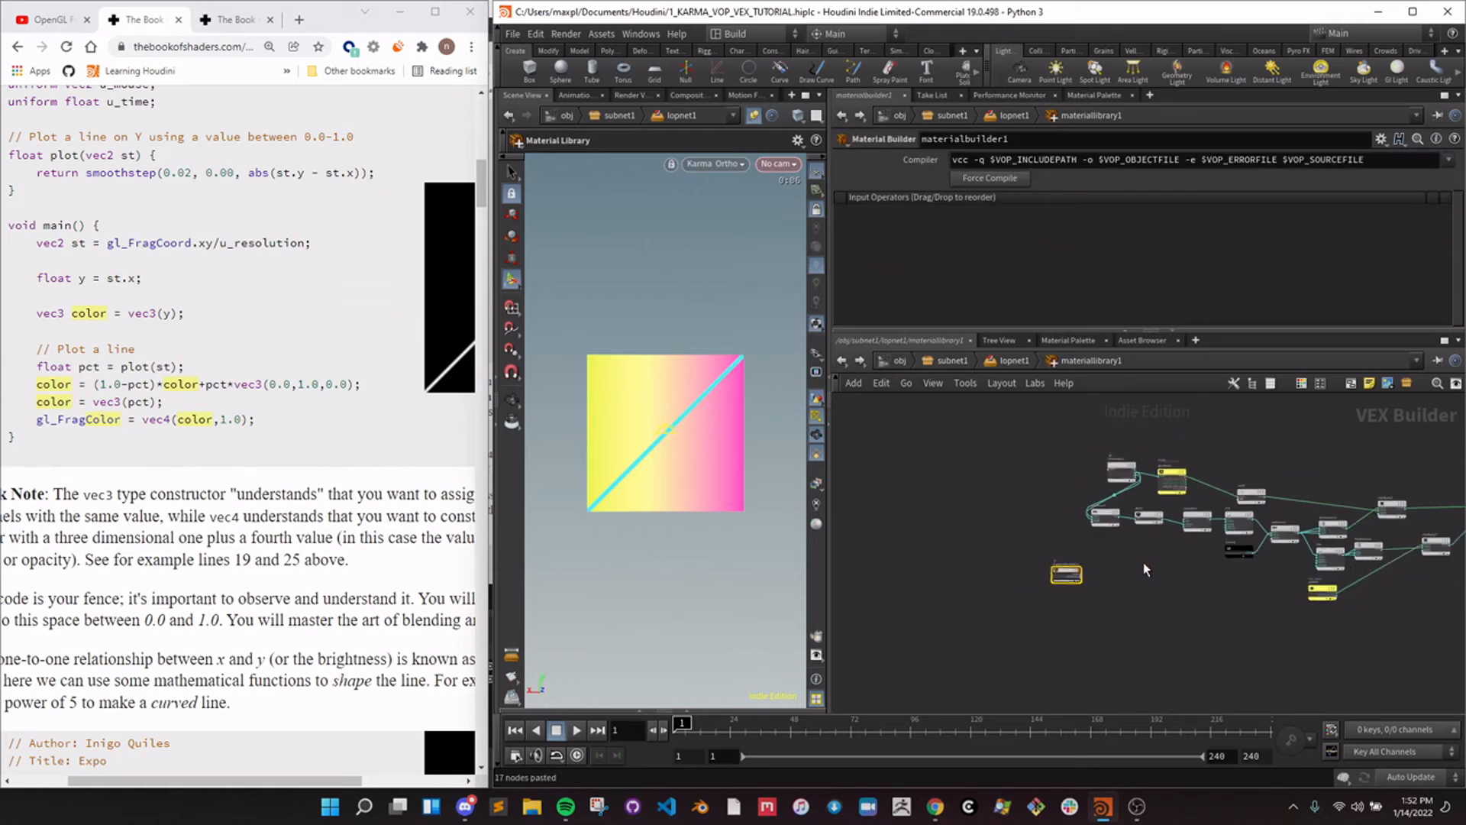
scroll(1337, 589, down, 2)
middle_drag(1392, 597, 1245, 584)
drag(1375, 562, 1335, 594)
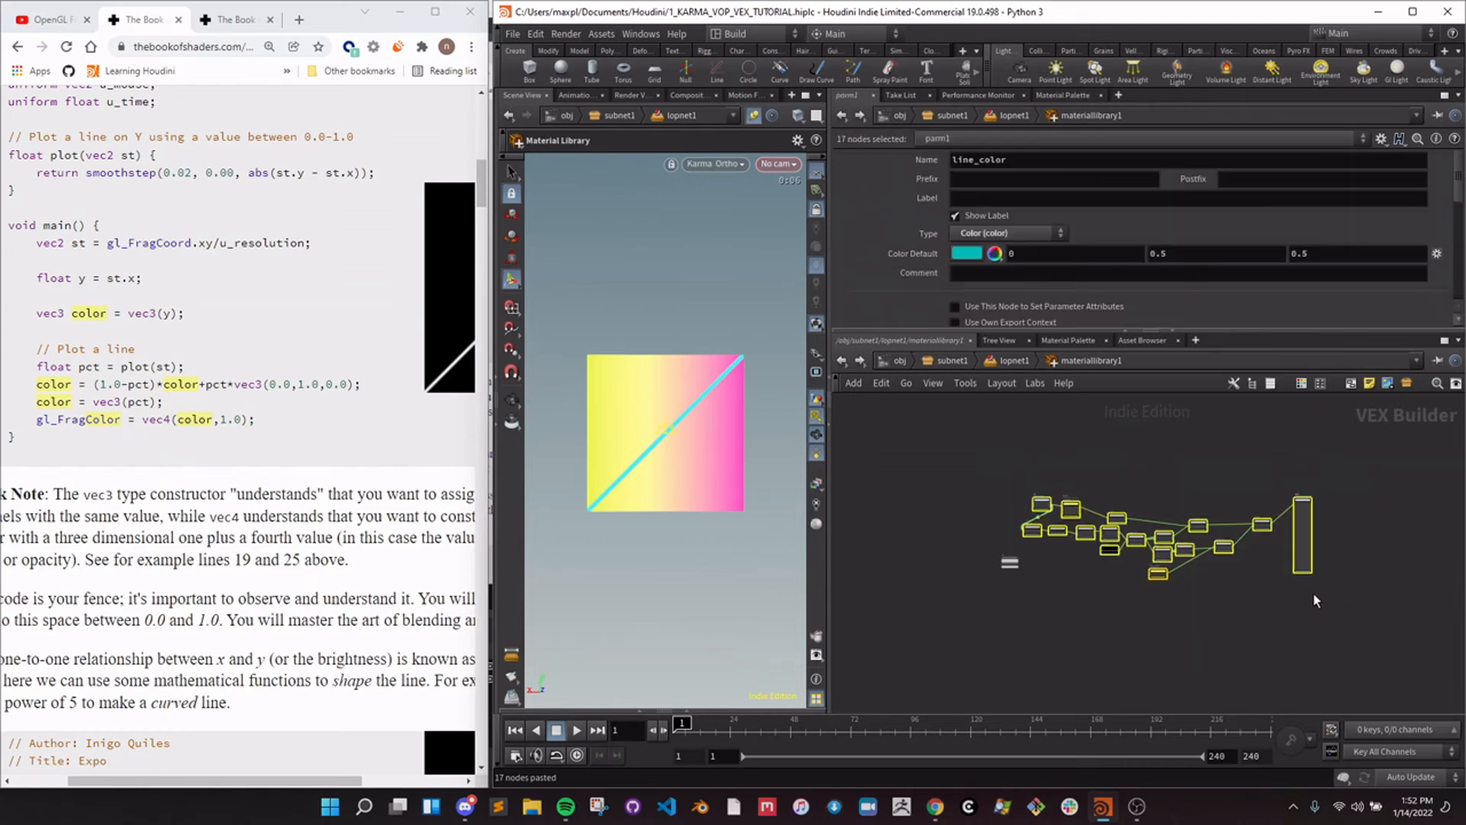
key(ctrl+x)
double_click(1011, 564)
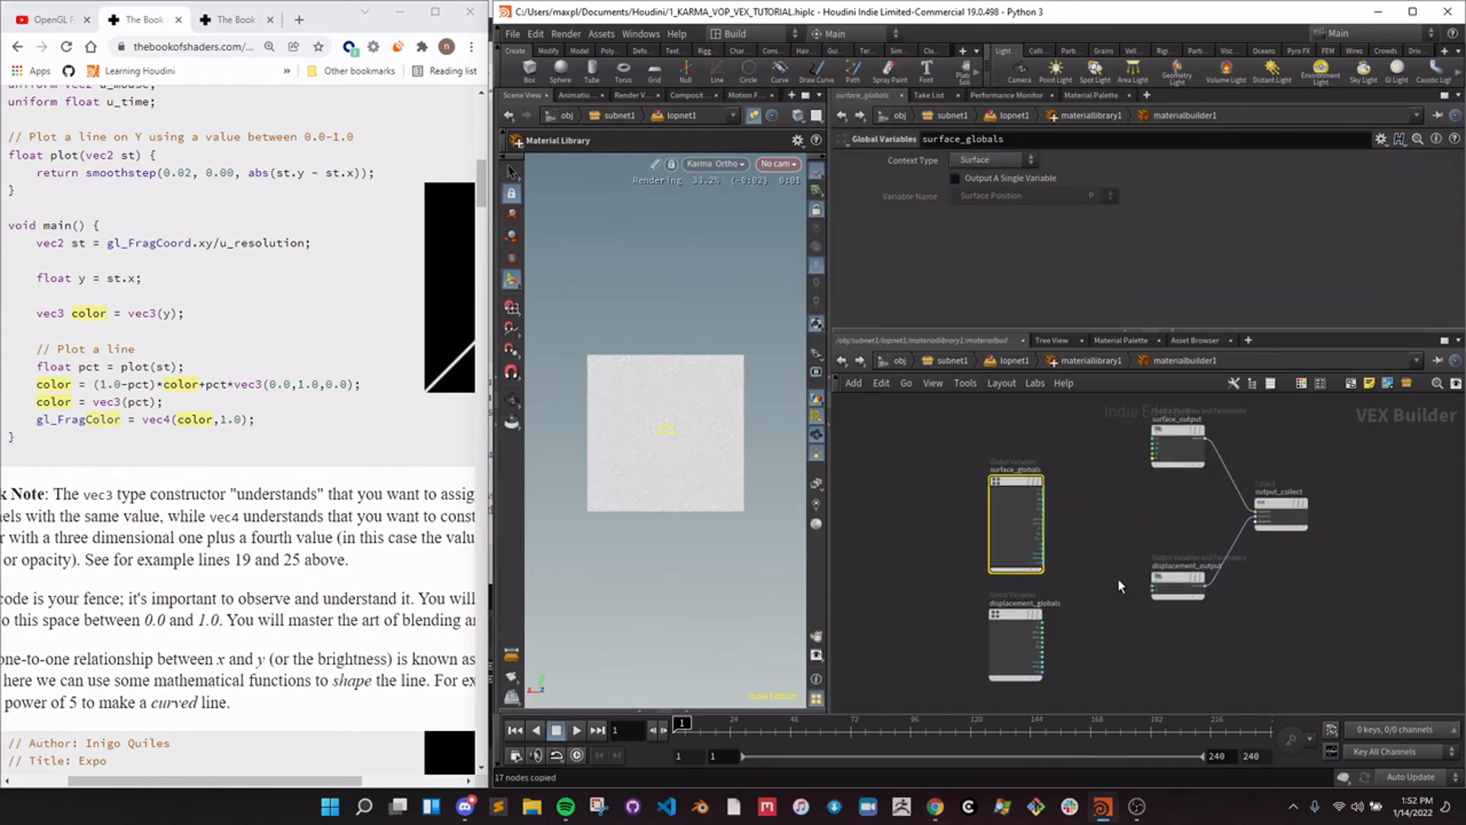
click(1120, 529)
drag(1125, 422, 1353, 630)
drag(1184, 583, 1323, 601)
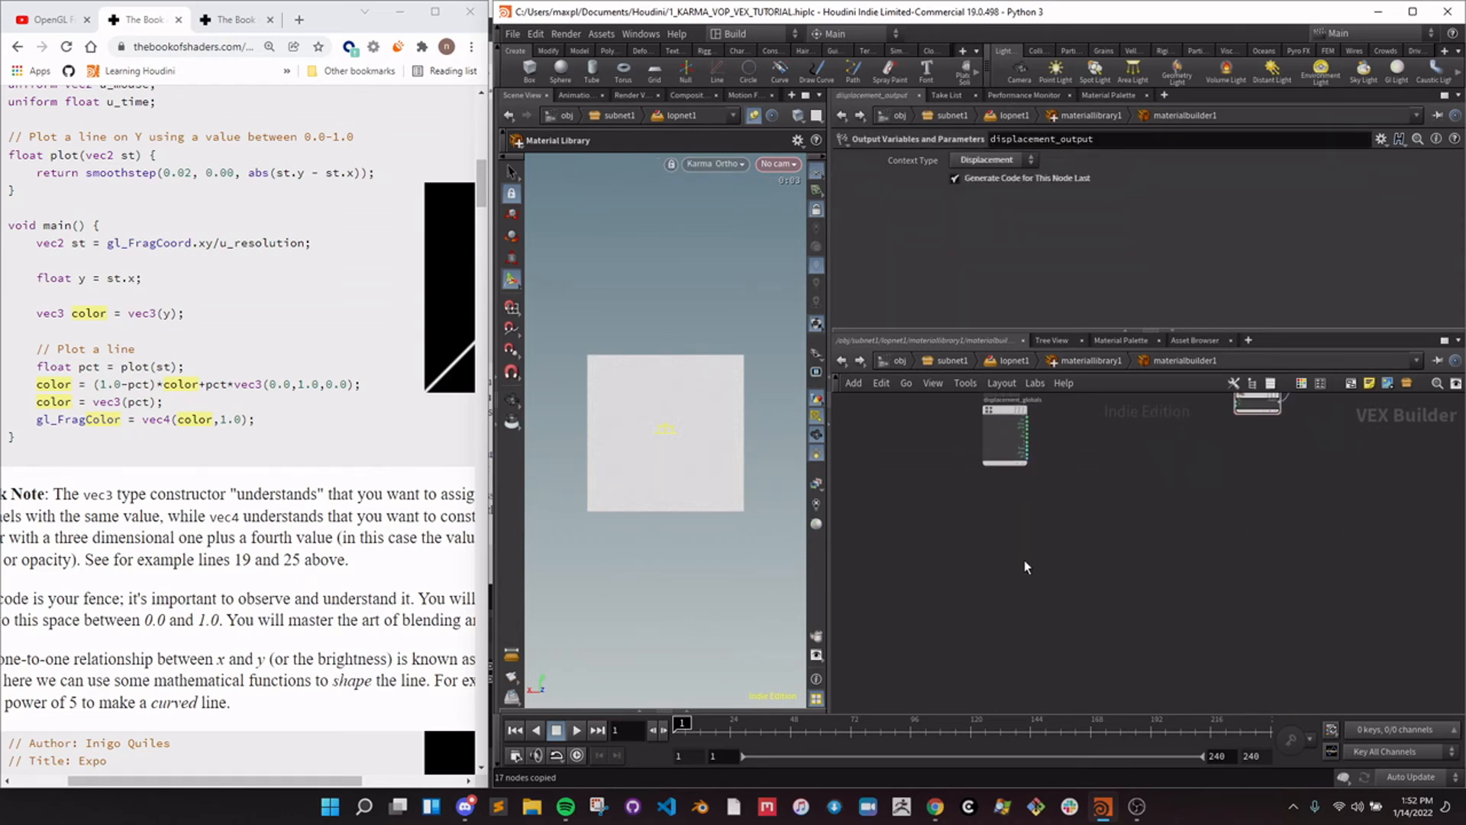
key(ctrl+v)
scroll(1136, 517, down, 1)
Move the two globals nodes ahead of the pasted network and the three output nodes just beyond principledshader1.
drag(1151, 504, 1019, 426)
middle_drag(991, 432, 1040, 480)
drag(1145, 431, 842, 433)
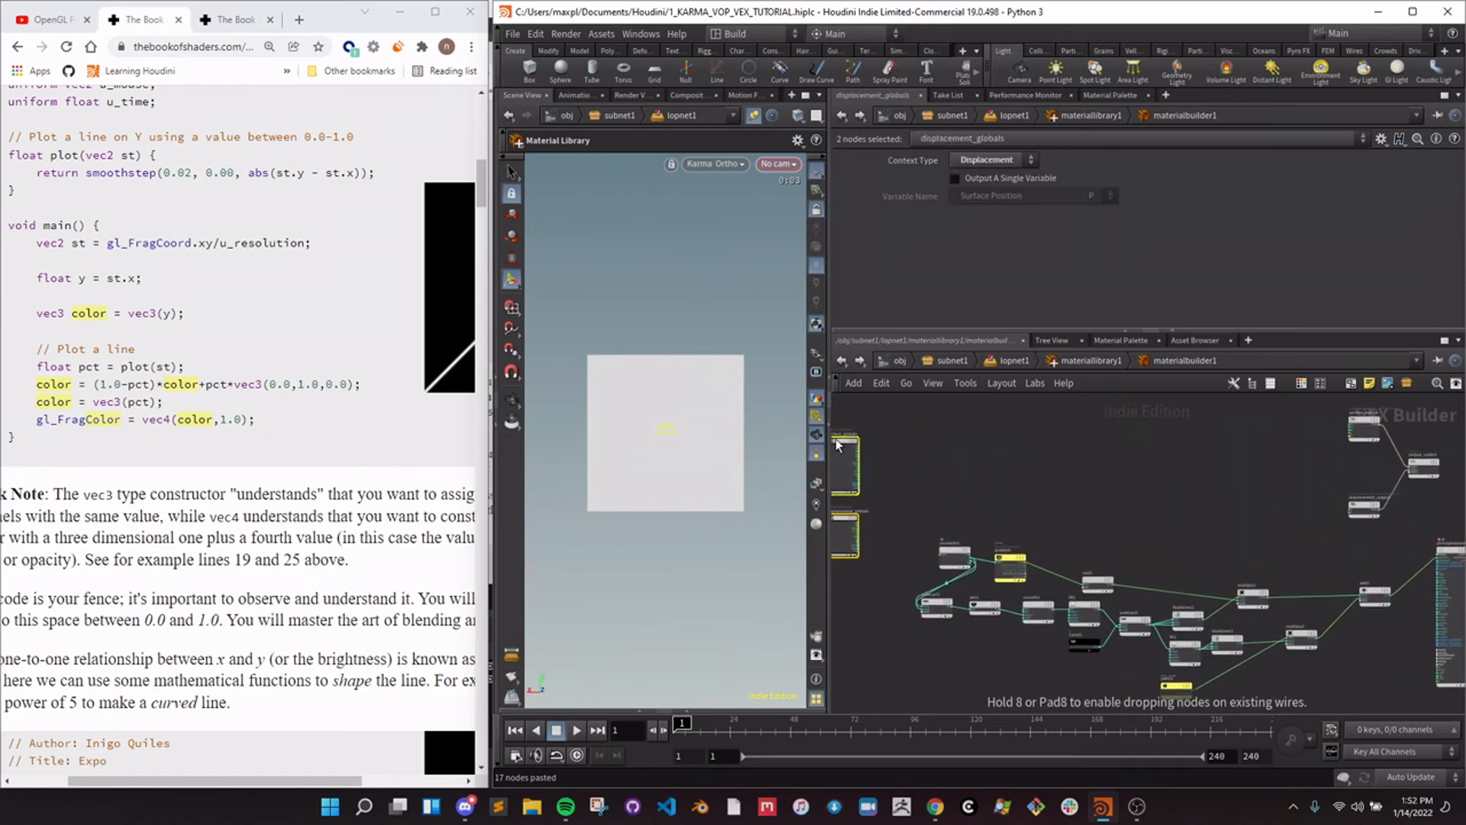
middle_drag(842, 434, 891, 436)
click(1334, 513)
middle_drag(1359, 497, 1055, 527)
drag(1179, 547, 1263, 575)
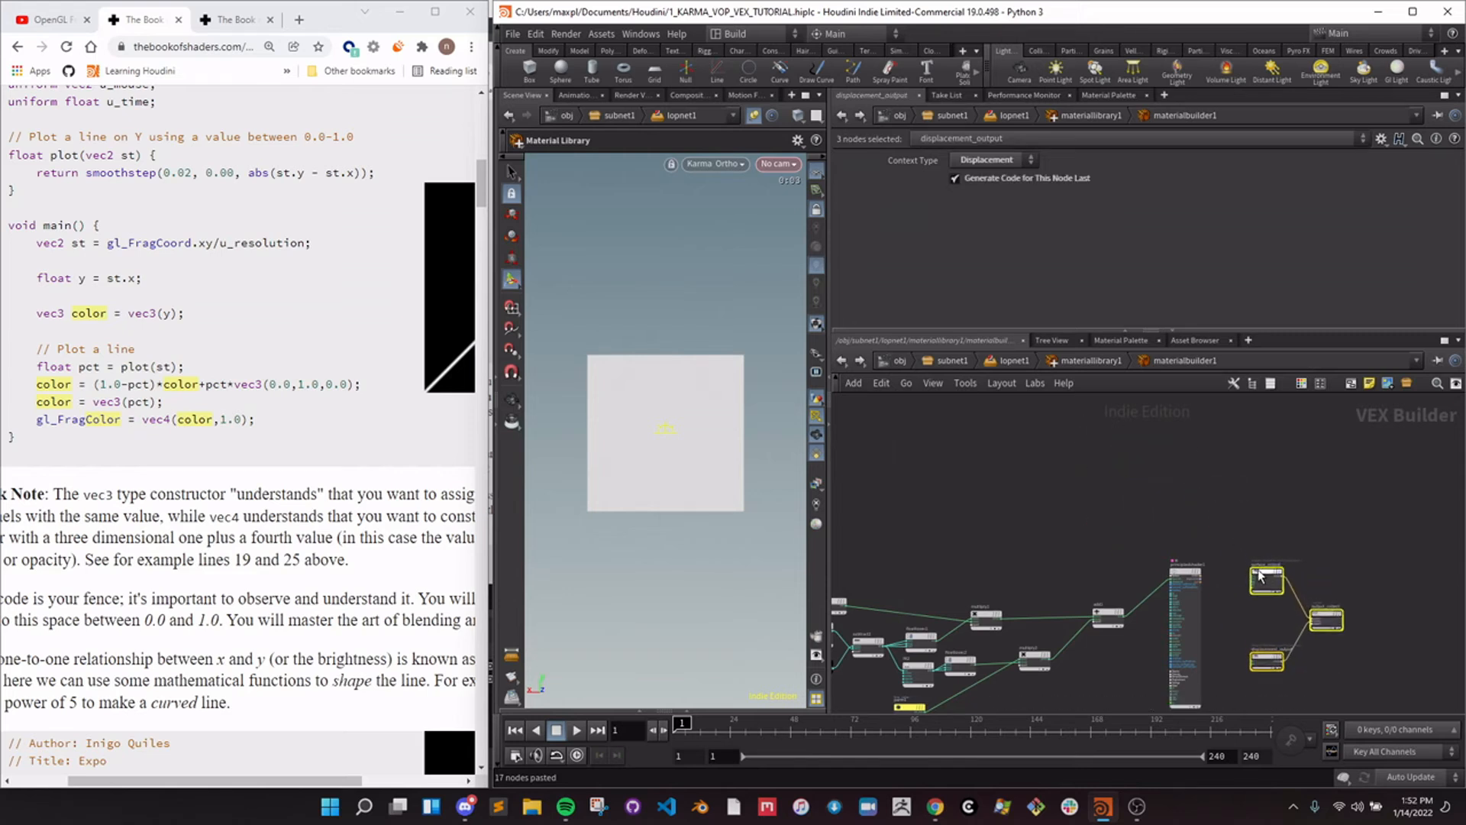
Add a Surface Exports node between principledshader1 and surface_output.
click(1237, 625)
scroll(1237, 624, up, 4)
middle_drag(1237, 624, 1217, 541)
scroll(1197, 547, up, 2)
middle_drag(1121, 490, 1111, 533)
scroll(1138, 490, up, 3)
scroll(1111, 533, down, 1)
middle_drag(1131, 481, 1095, 511)
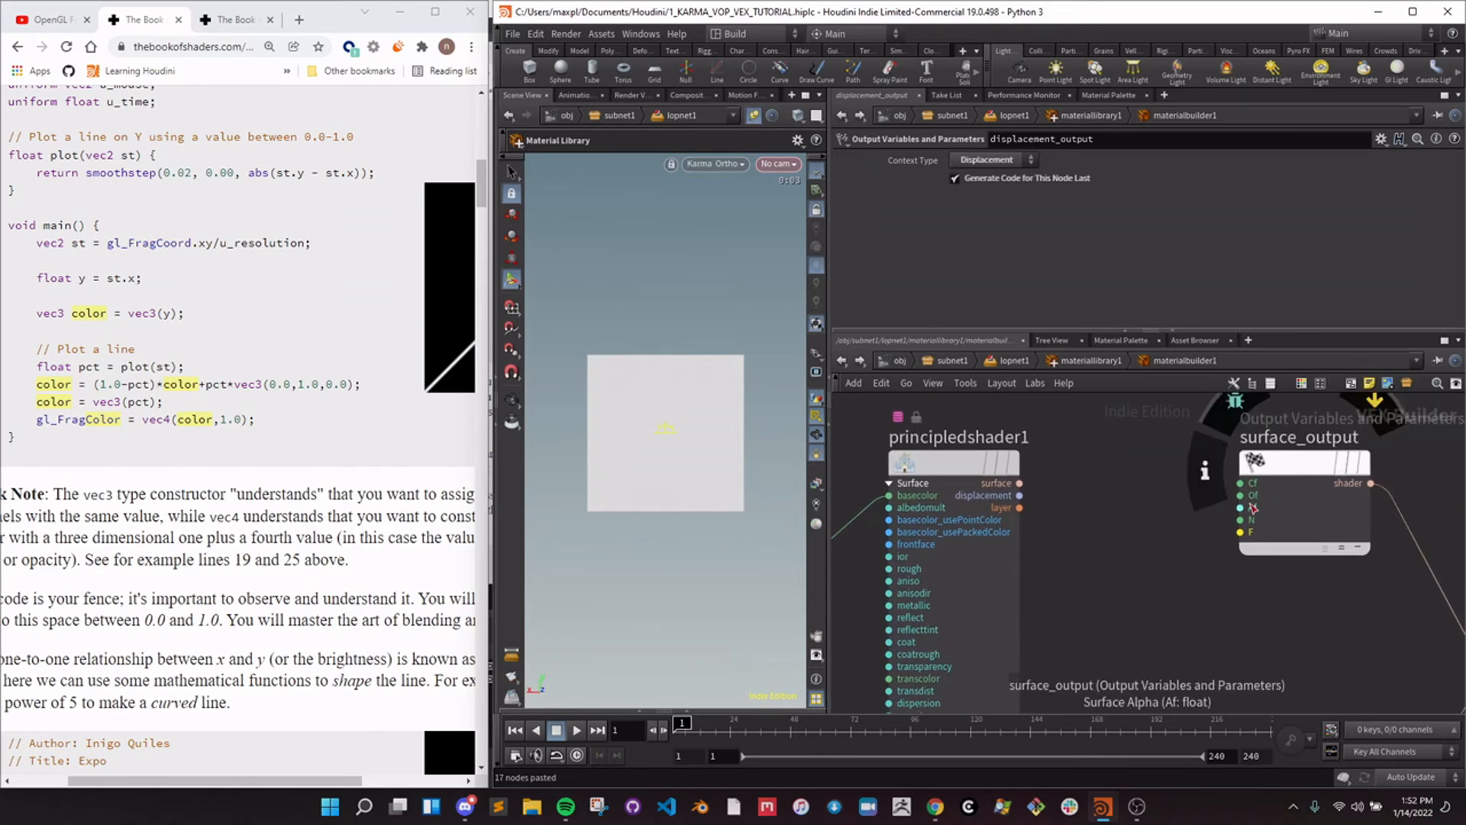
key(Tab)
text(sui)
key(Escape)
key(Tab)
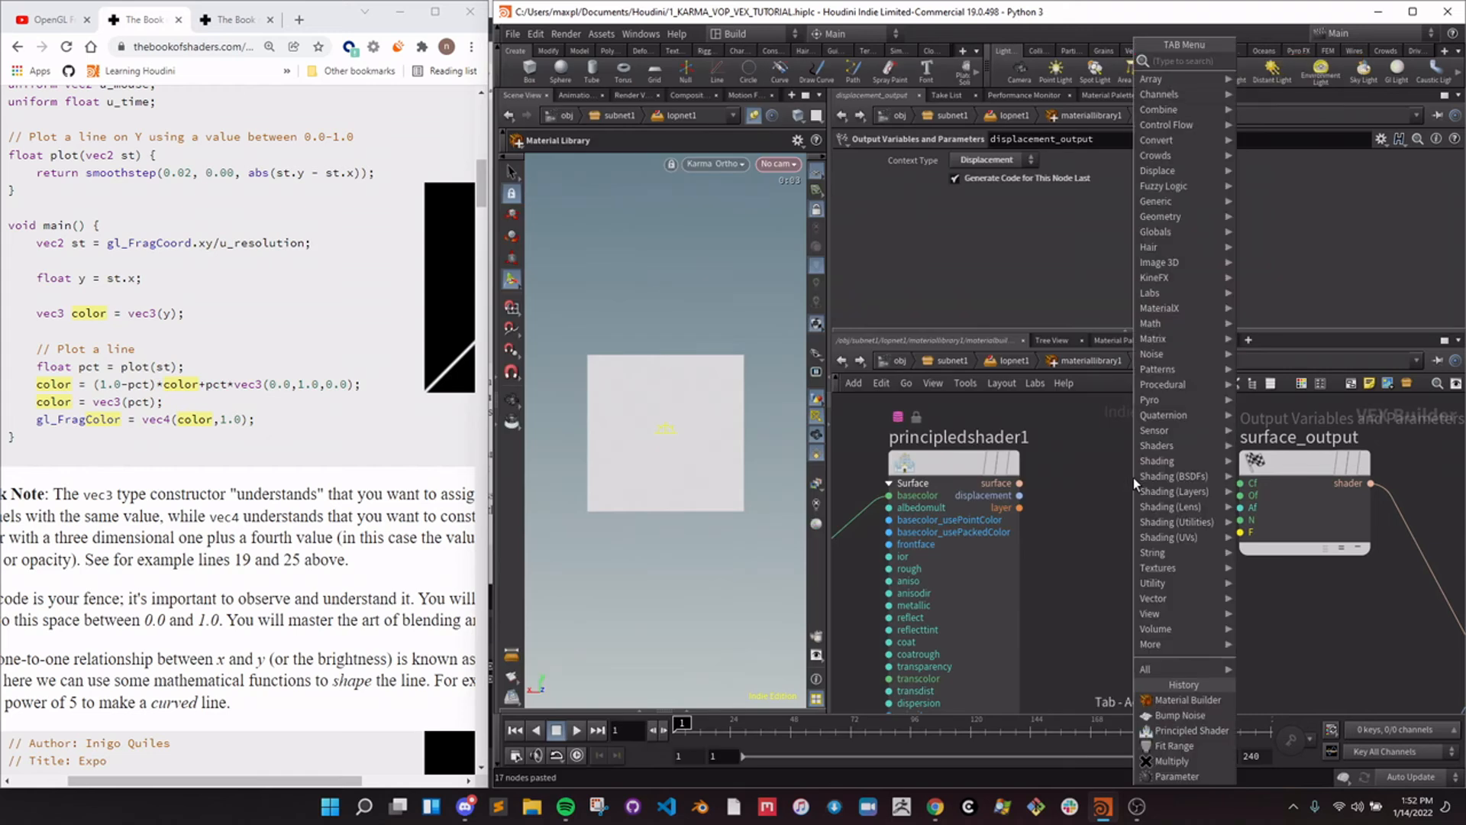
text(surface)
key(Return)
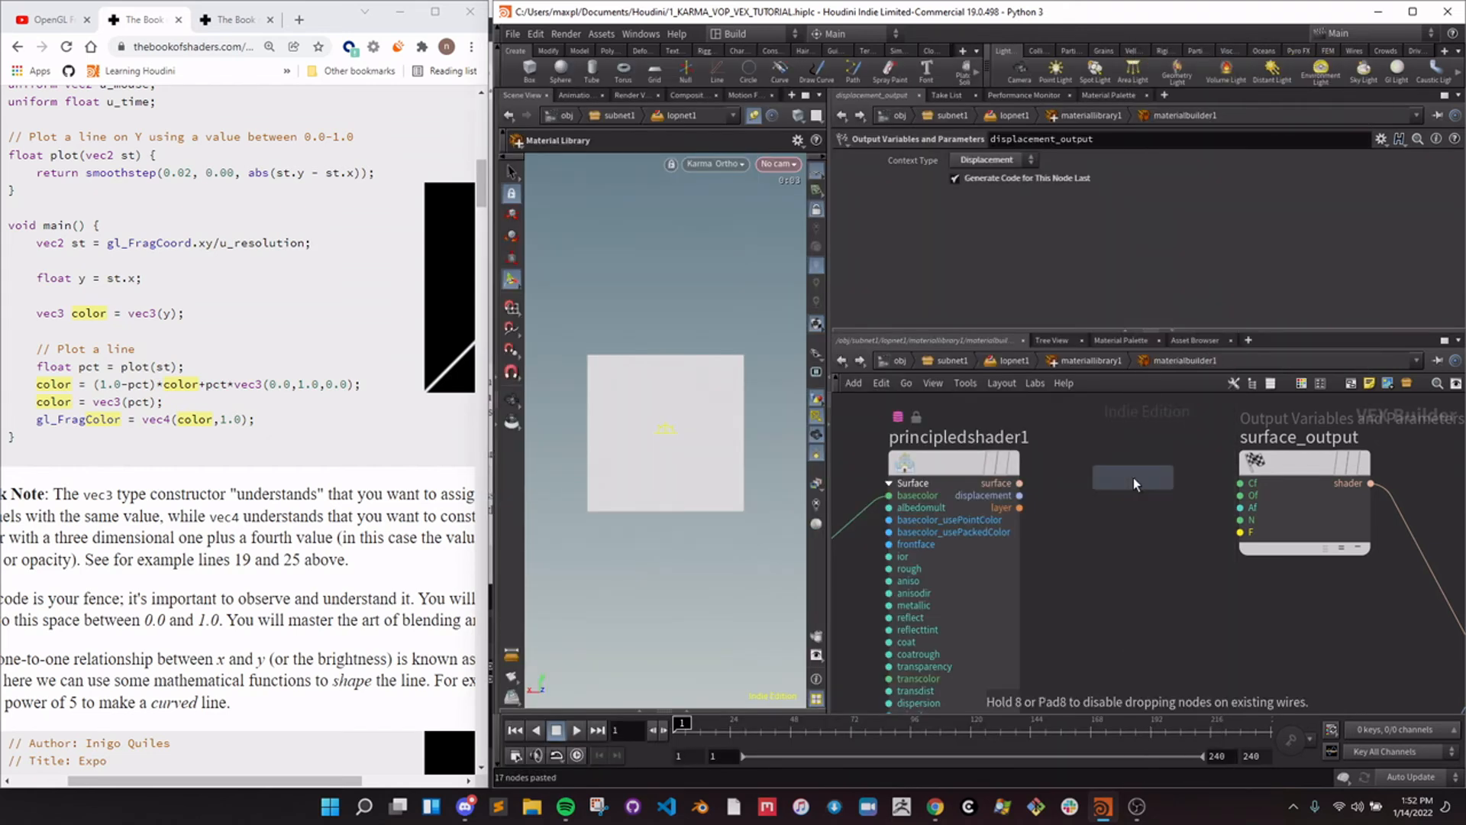
click(1133, 478)
Connect principledshader1's layer output to the Surface Exports node, and wire its outputs to the matching surface_output inputs.
click(1019, 507)
click(1068, 498)
click(1199, 497)
mouse_move(1218, 504)
mouse_down()
mouse_move(1240, 484)
mouse_move(1240, 496)
mouse_up()
click(1199, 522)
click(1240, 532)
scroll(1253, 662, down, 3)
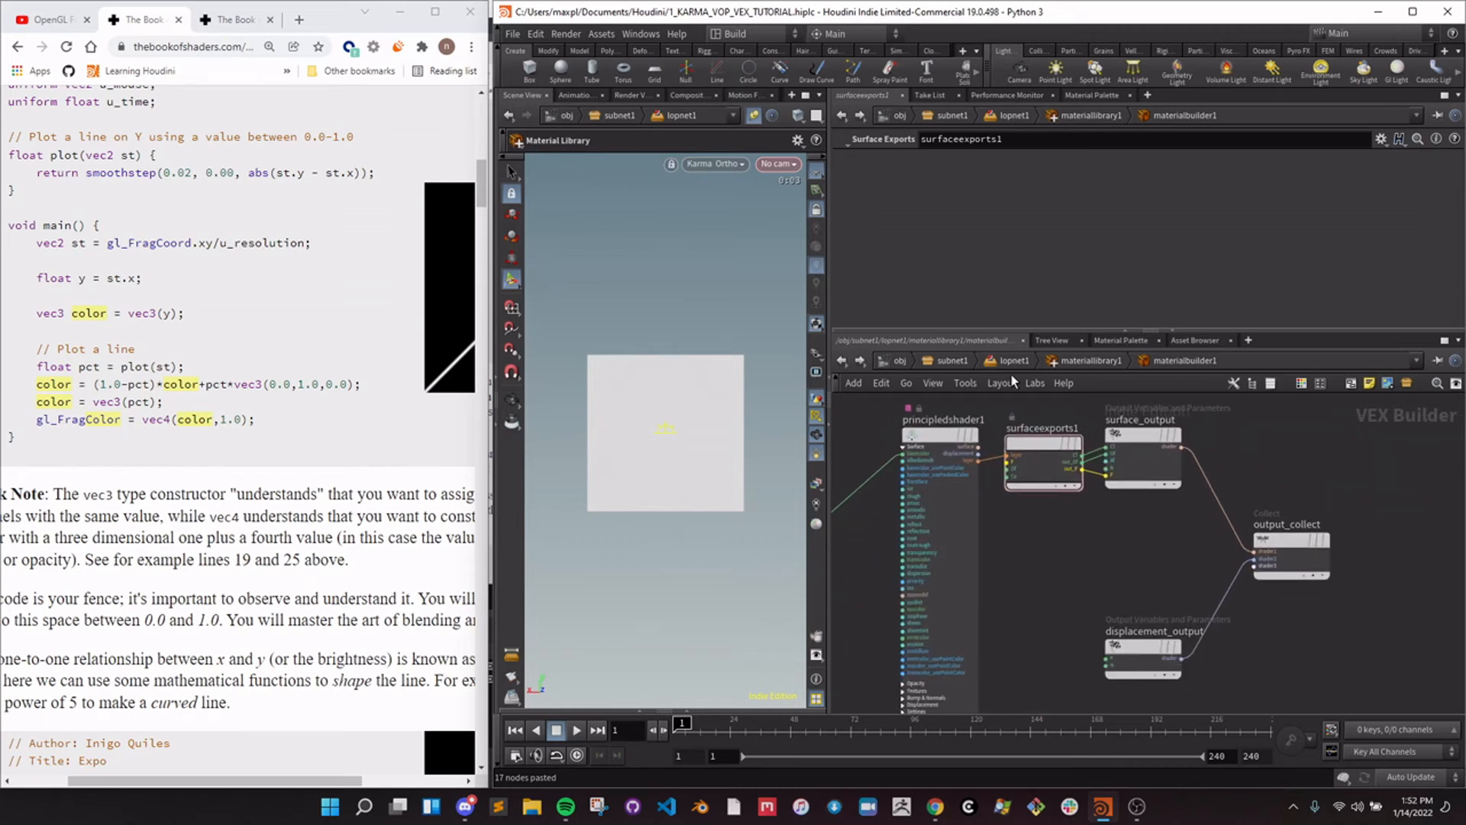
Assign materialbuilder1 as the plane's material, and look through the /subnet1/cam1 camera.
click(1080, 362)
scroll(1031, 567, up, 3)
drag(1015, 569, 681, 433)
click(723, 475)
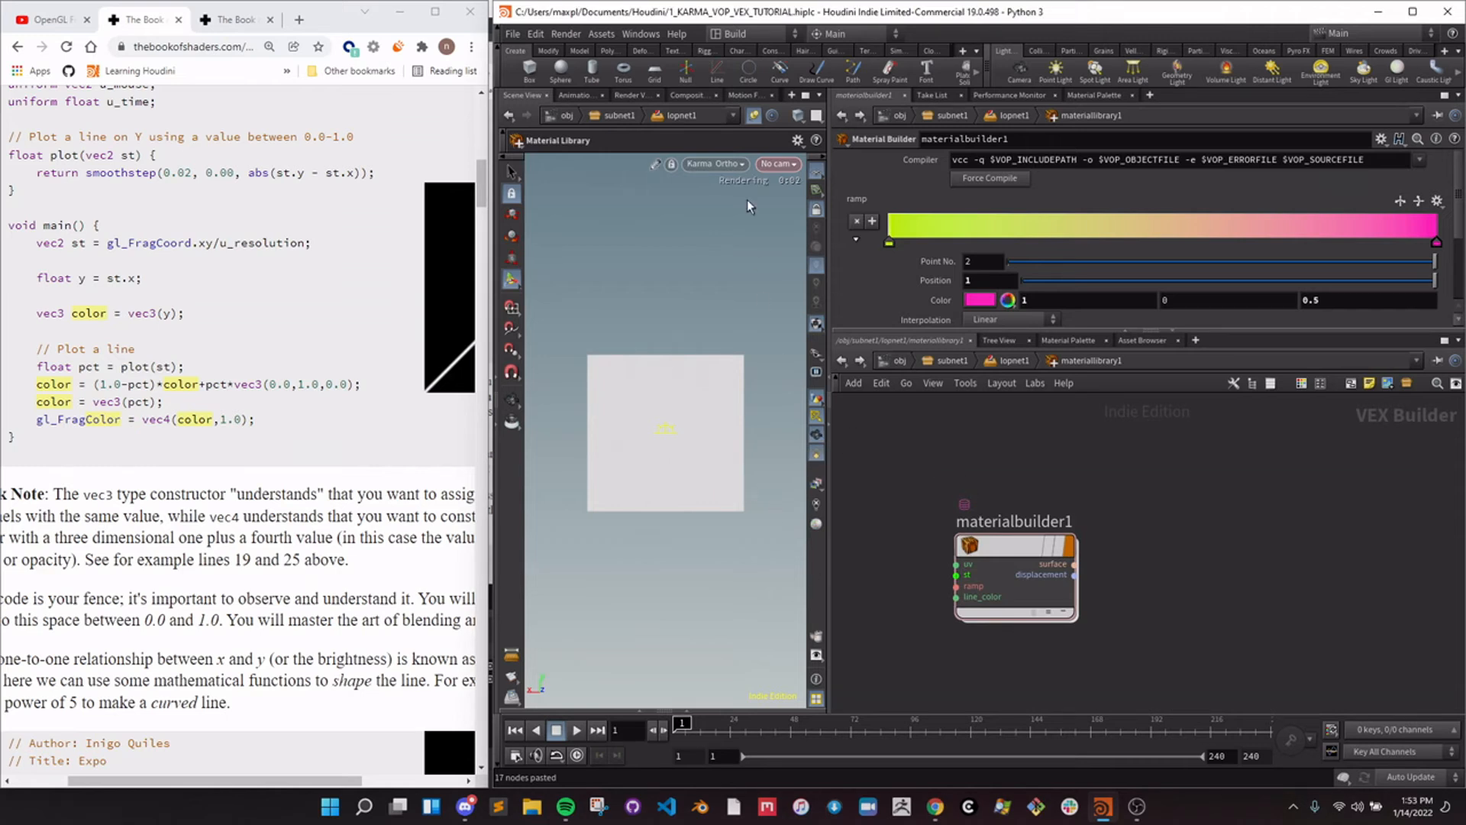
click(778, 163)
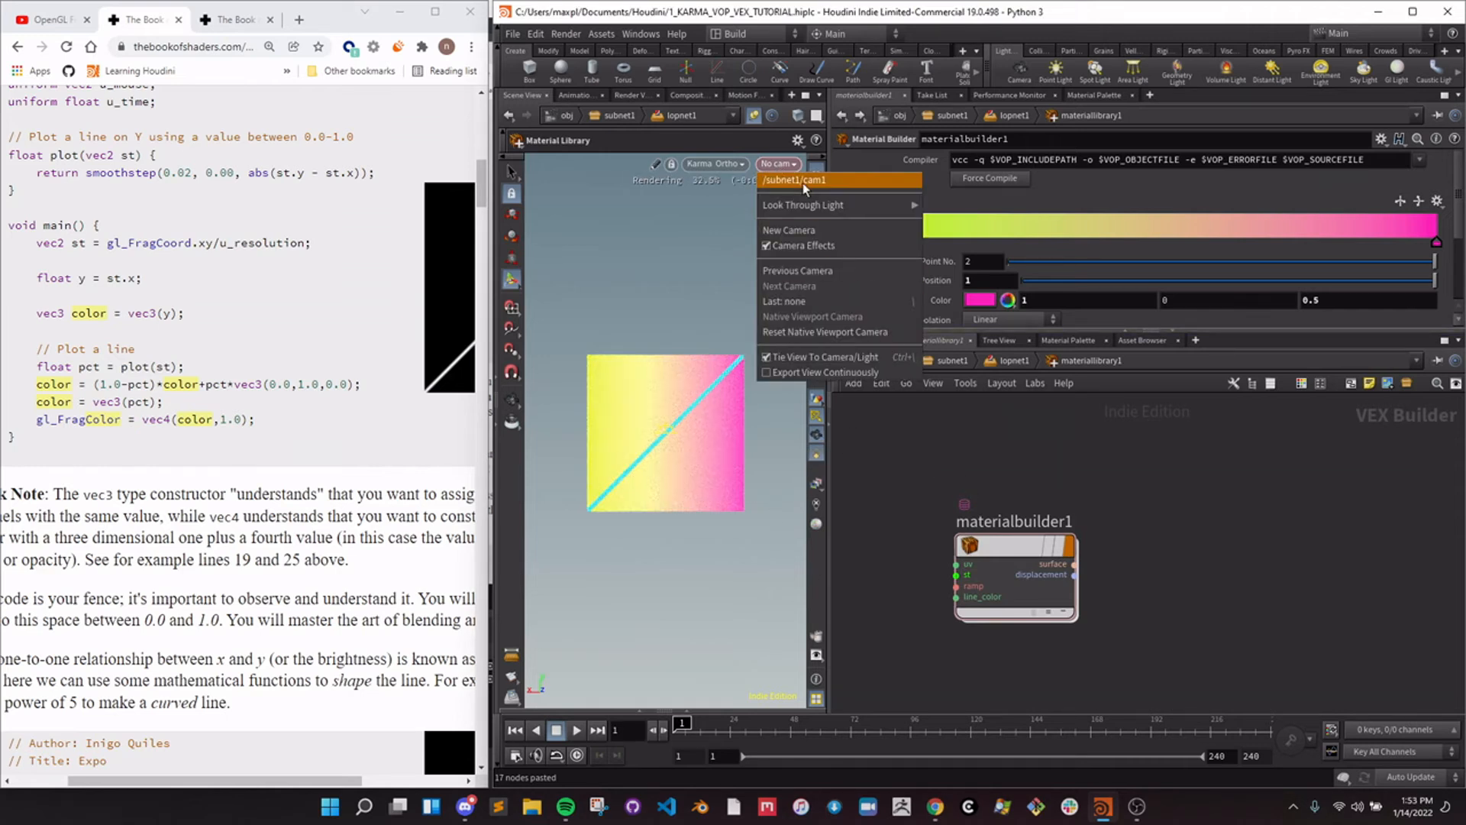
click(798, 180)
Try assigning principledshader1 from inside materialbuilder1 directly as the plane's material.
double_click(1035, 556)
middle_drag(1034, 551, 1258, 573)
middle_drag(1080, 608, 1141, 605)
drag(1237, 446, 680, 440)
click(715, 479)
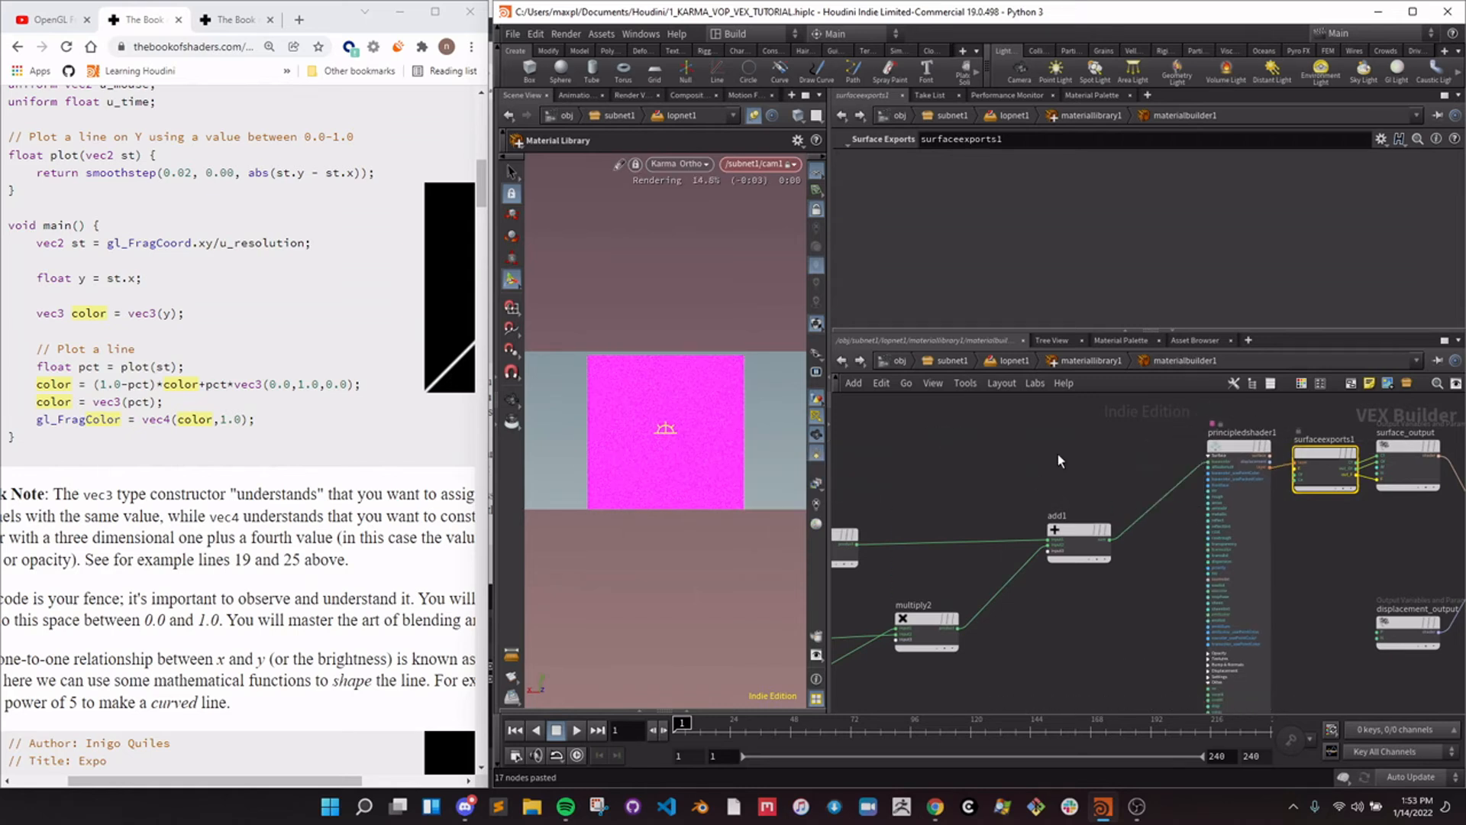
Return to materiallibrary1, reassign materialbuilder1 as the plane's material and save the scene.
click(1091, 362)
drag(1014, 547, 658, 468)
click(684, 492)
scroll(1141, 611, down, 3)
key(ctrl+s)
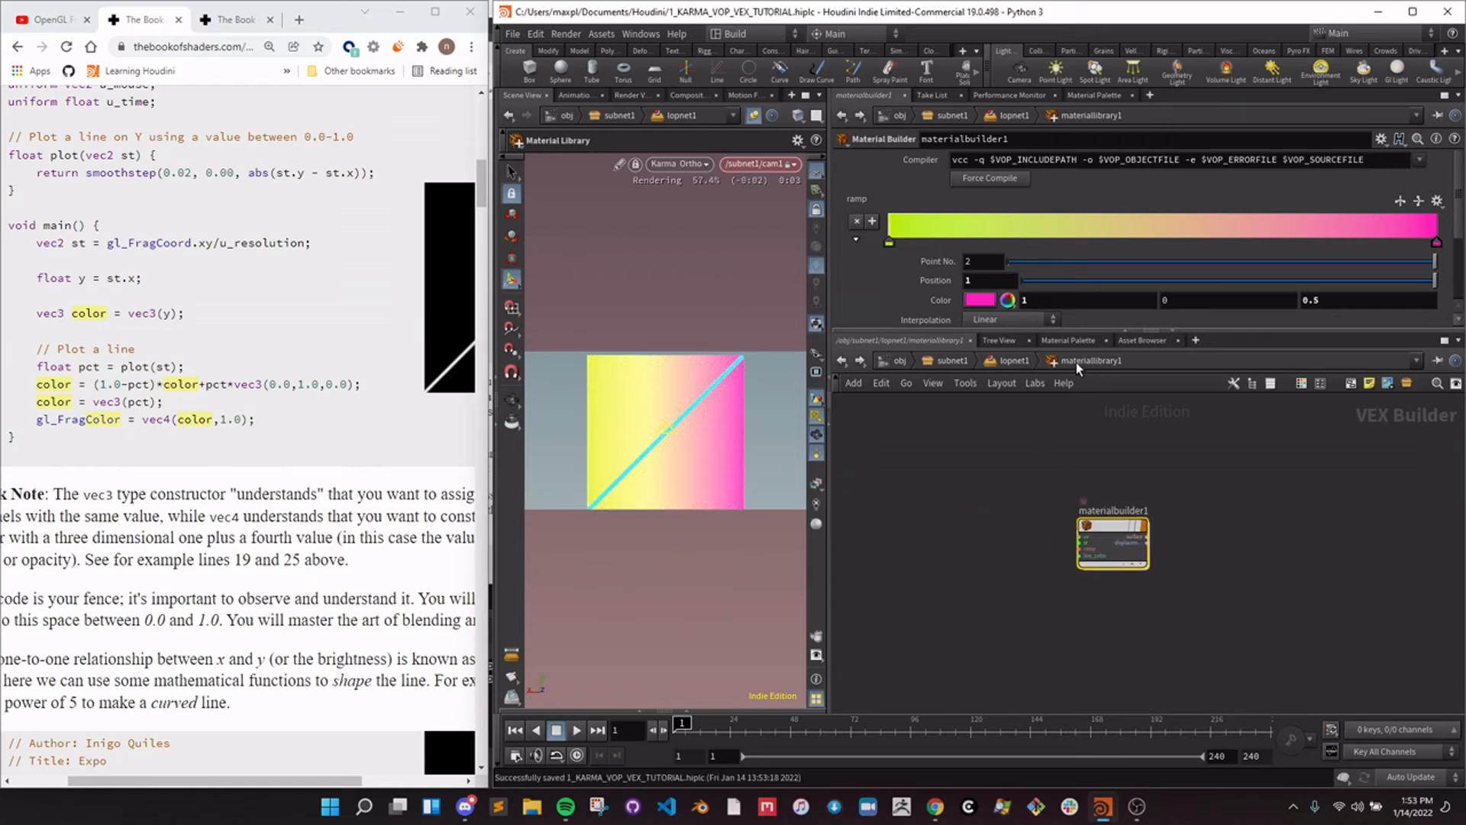
Collapse materialbuilder1's ramp point controls and set its line_color to yellow-green (0.5, 1, 0).
drag(1095, 527, 991, 516)
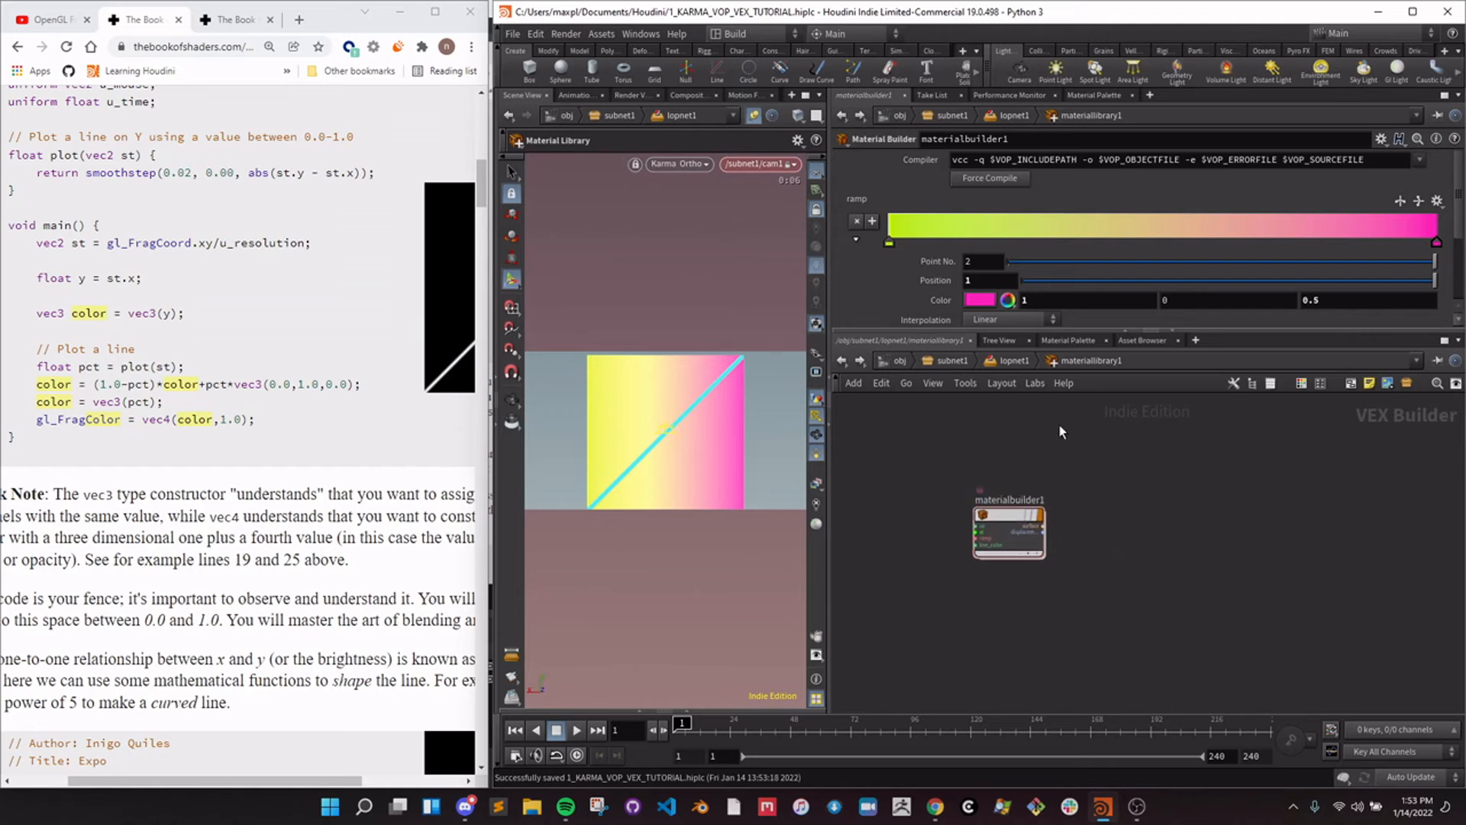
mouse_move(1003, 521)
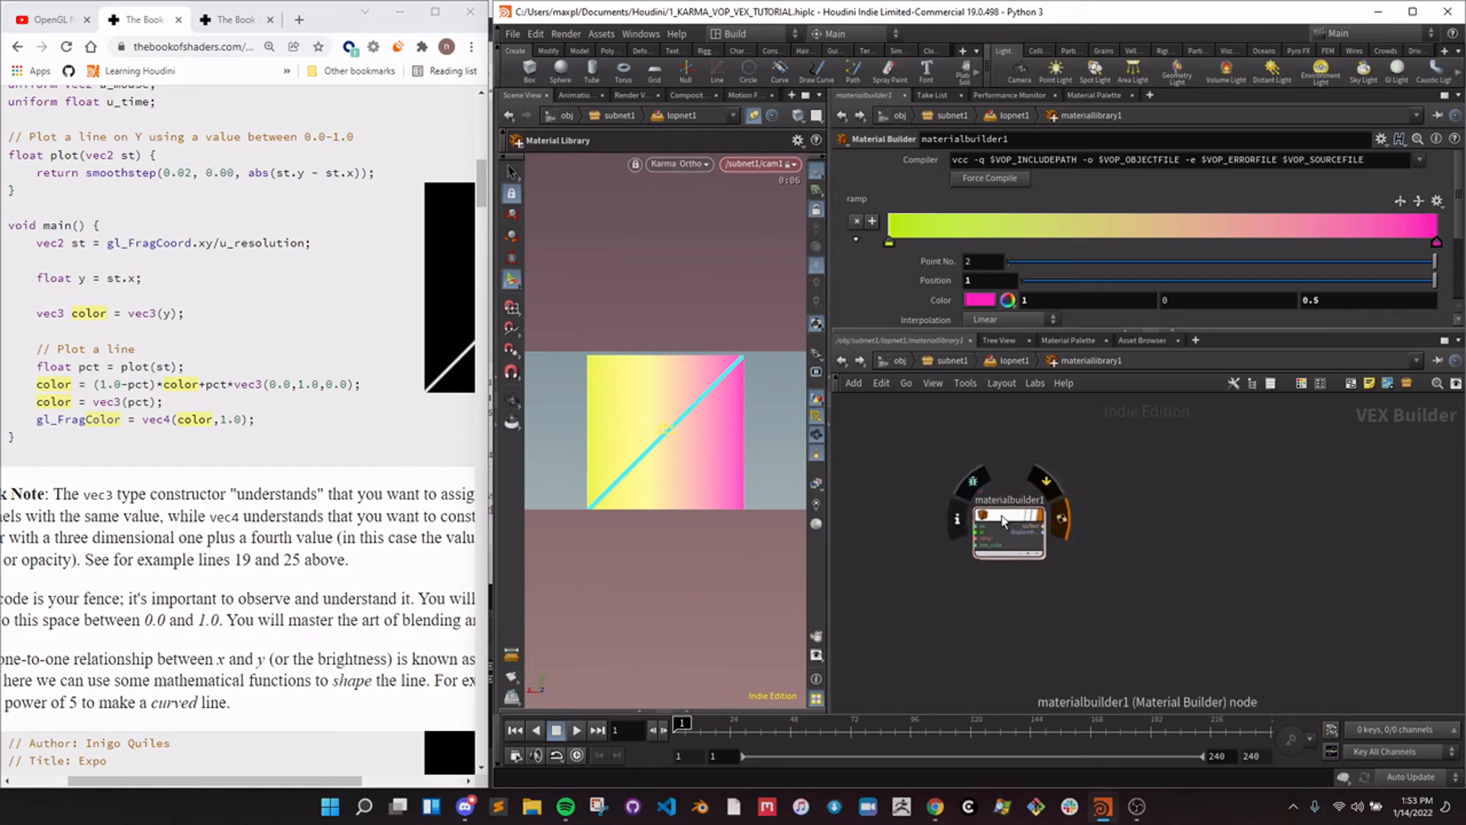
scroll(1003, 521, down, 2)
scroll(1054, 542, up, 2)
scroll(1034, 532, up, 2)
scroll(1033, 529, down, 1)
middle_drag(1055, 549, 1113, 563)
click(857, 239)
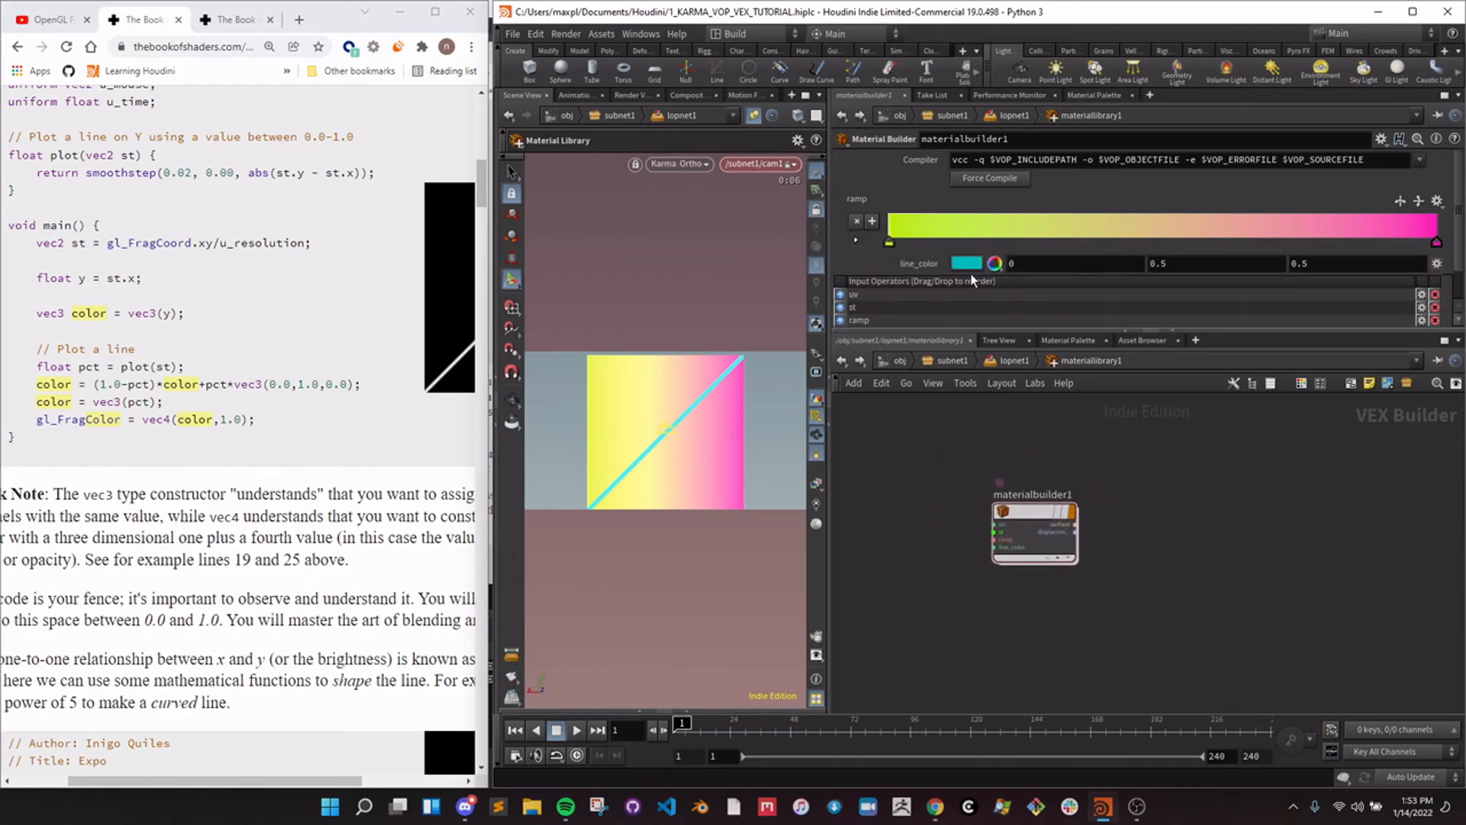
click(971, 269)
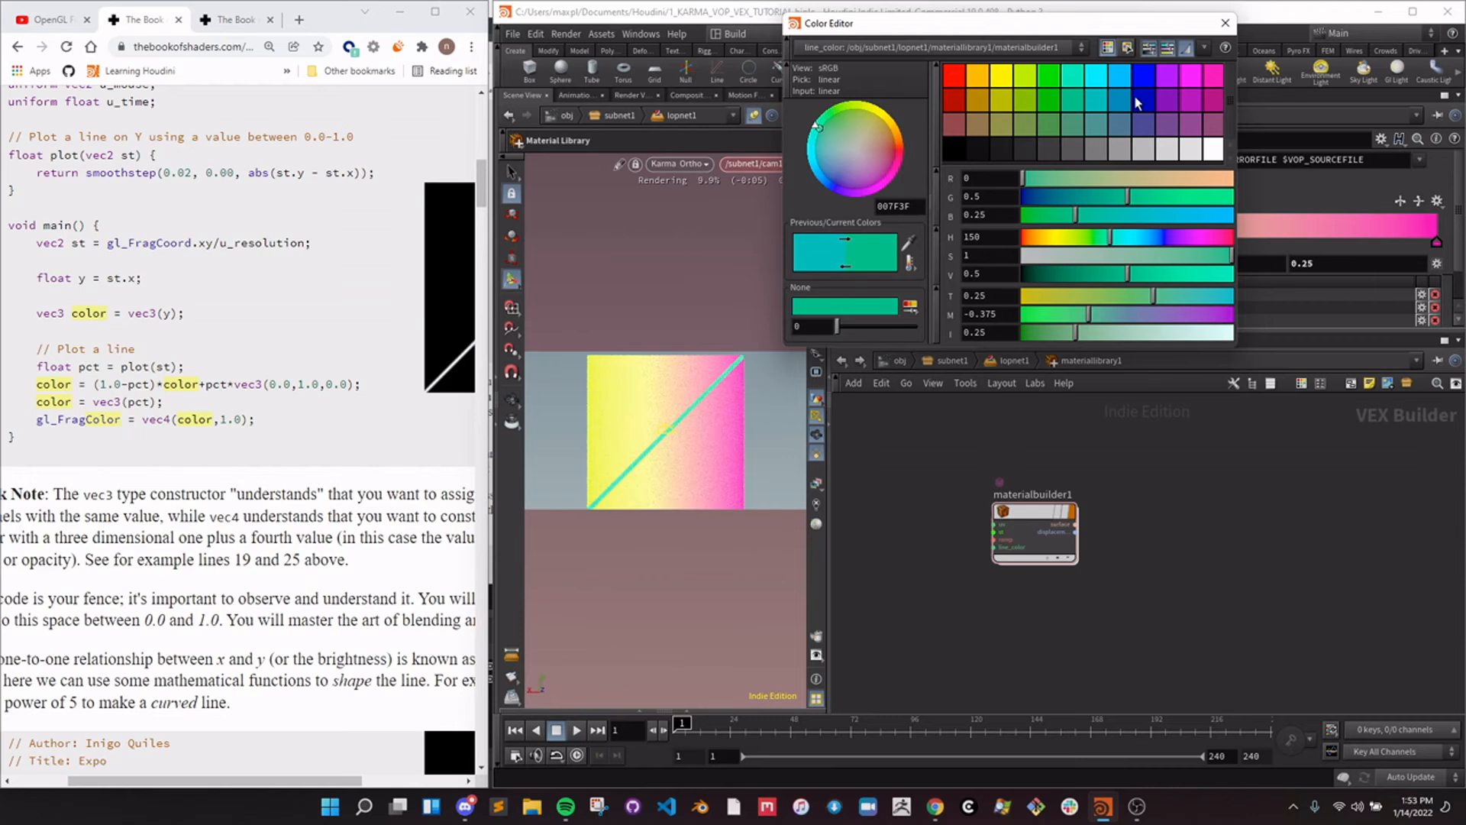
click(1134, 95)
drag(1107, 140, 1023, 79)
click(1225, 23)
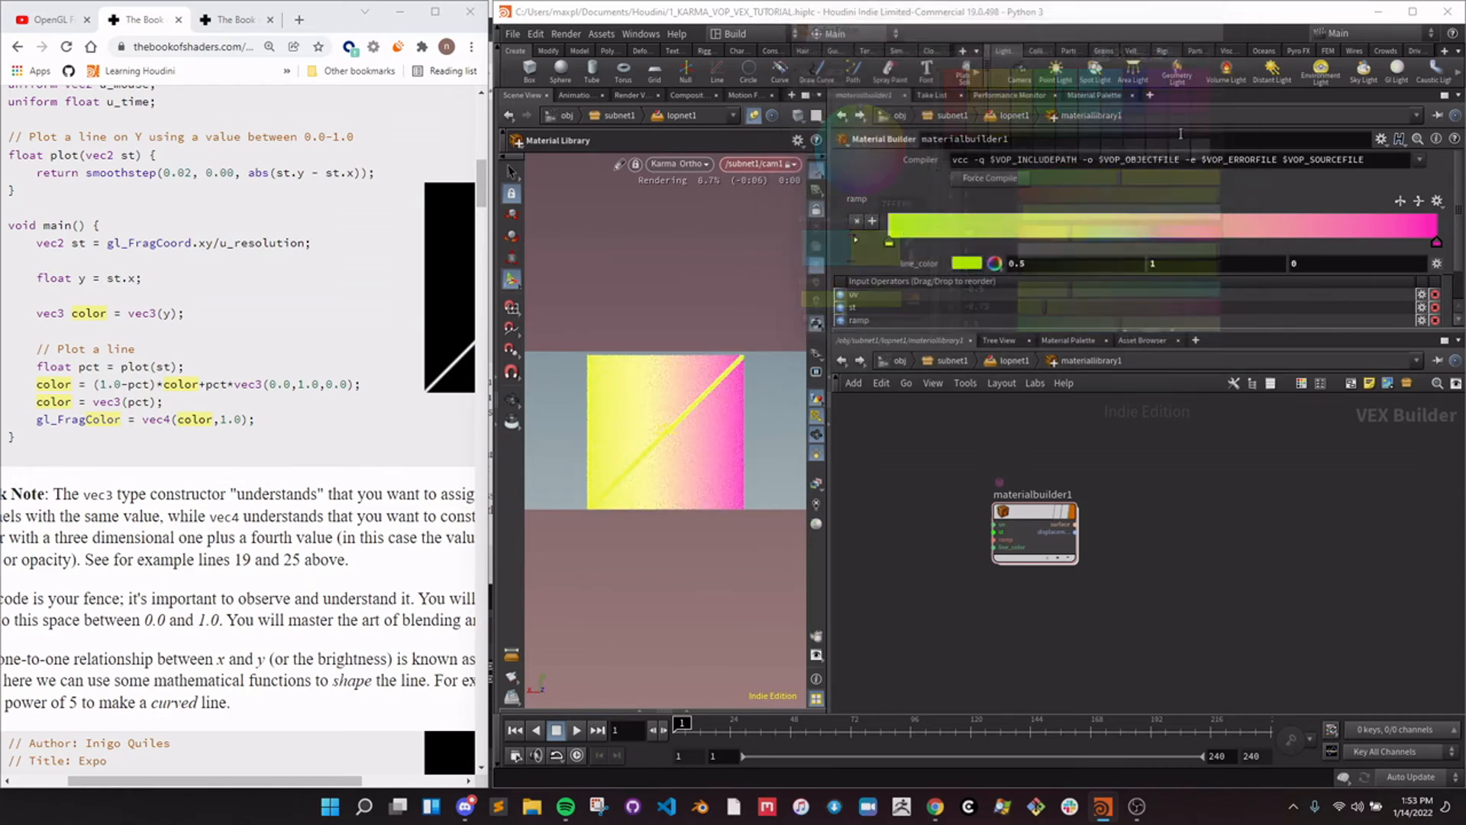
Step out to lopnet1, reopen materiallibrary1 and rename its Material Builder node LINE_VOPS.
click(1031, 360)
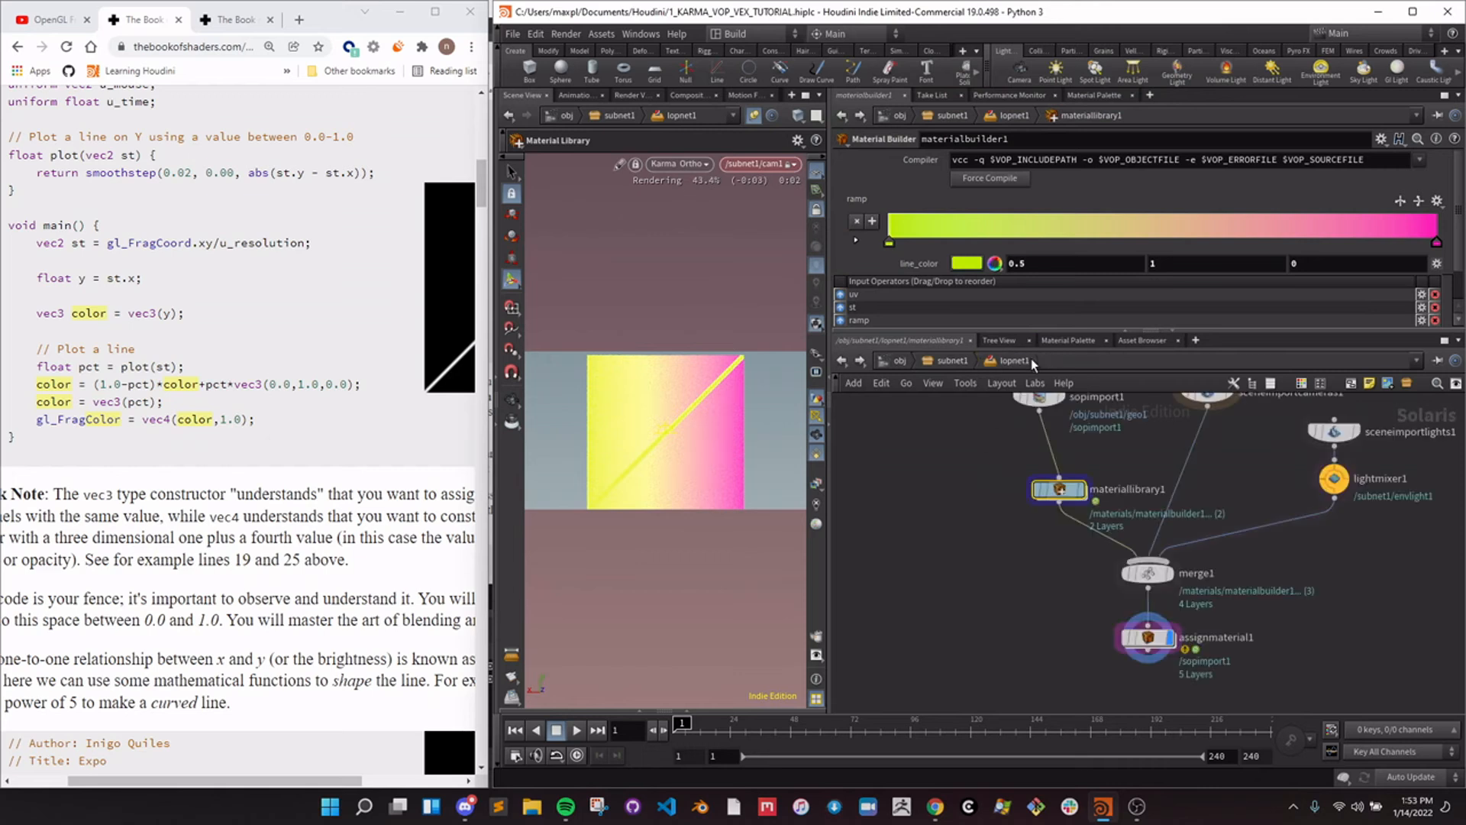
double_click(1059, 495)
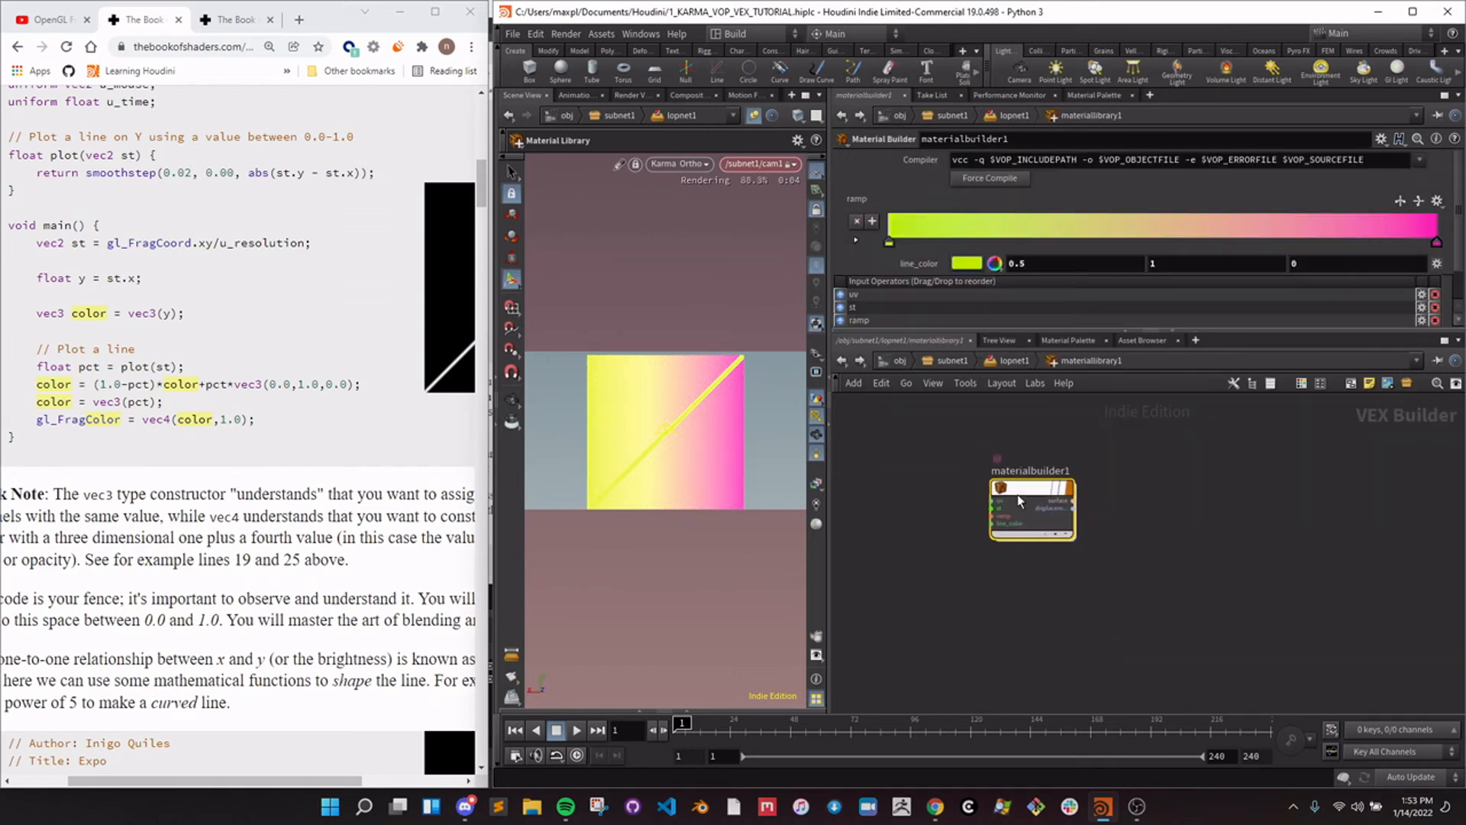
double_click(1036, 469)
text(LINE_VOPS)
key(Return)
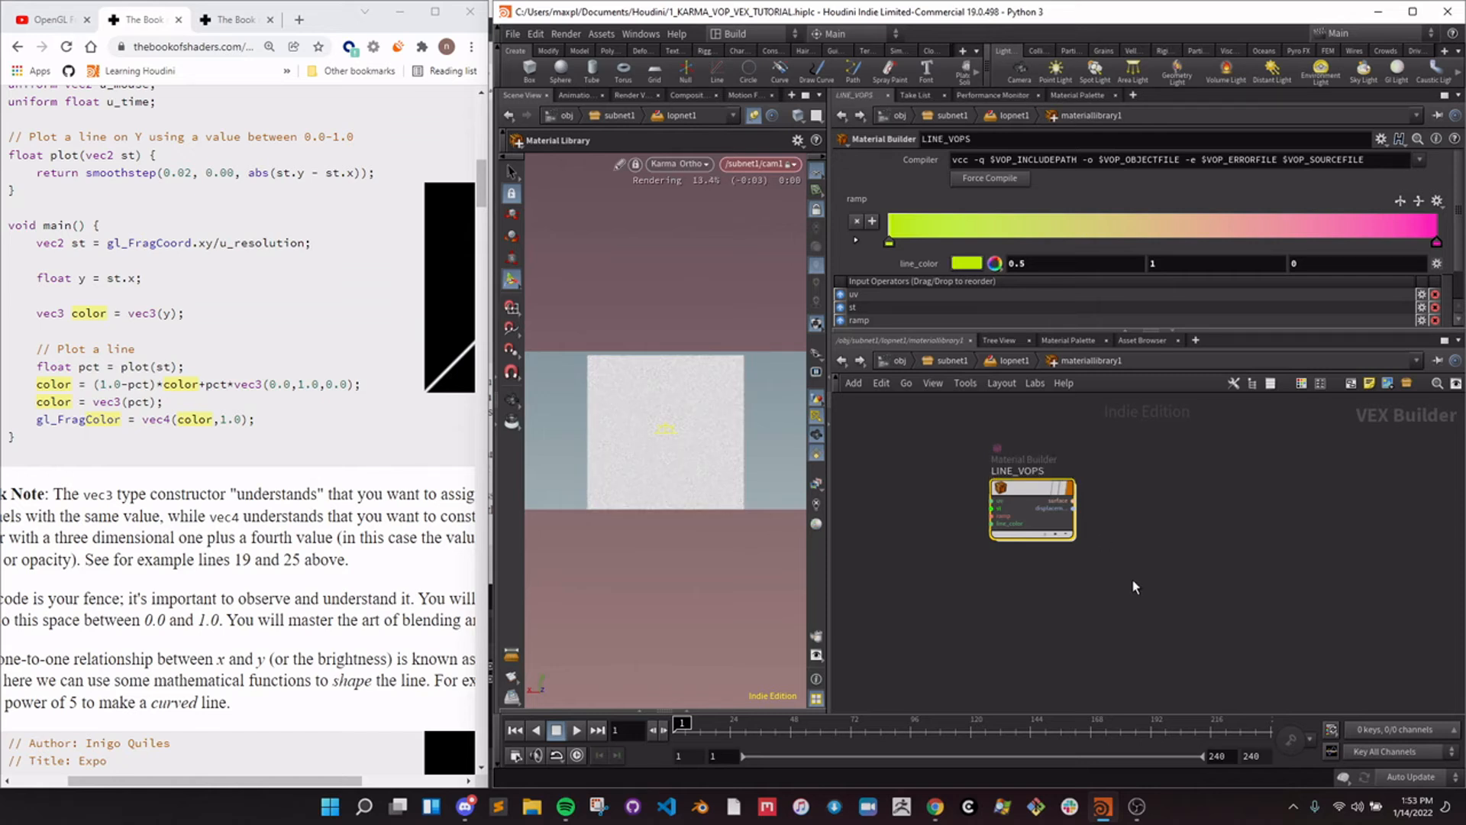
Check materiallibrary1's material entries from lopnet1, and go back inside to the LINE_VOPS node.
click(1014, 361)
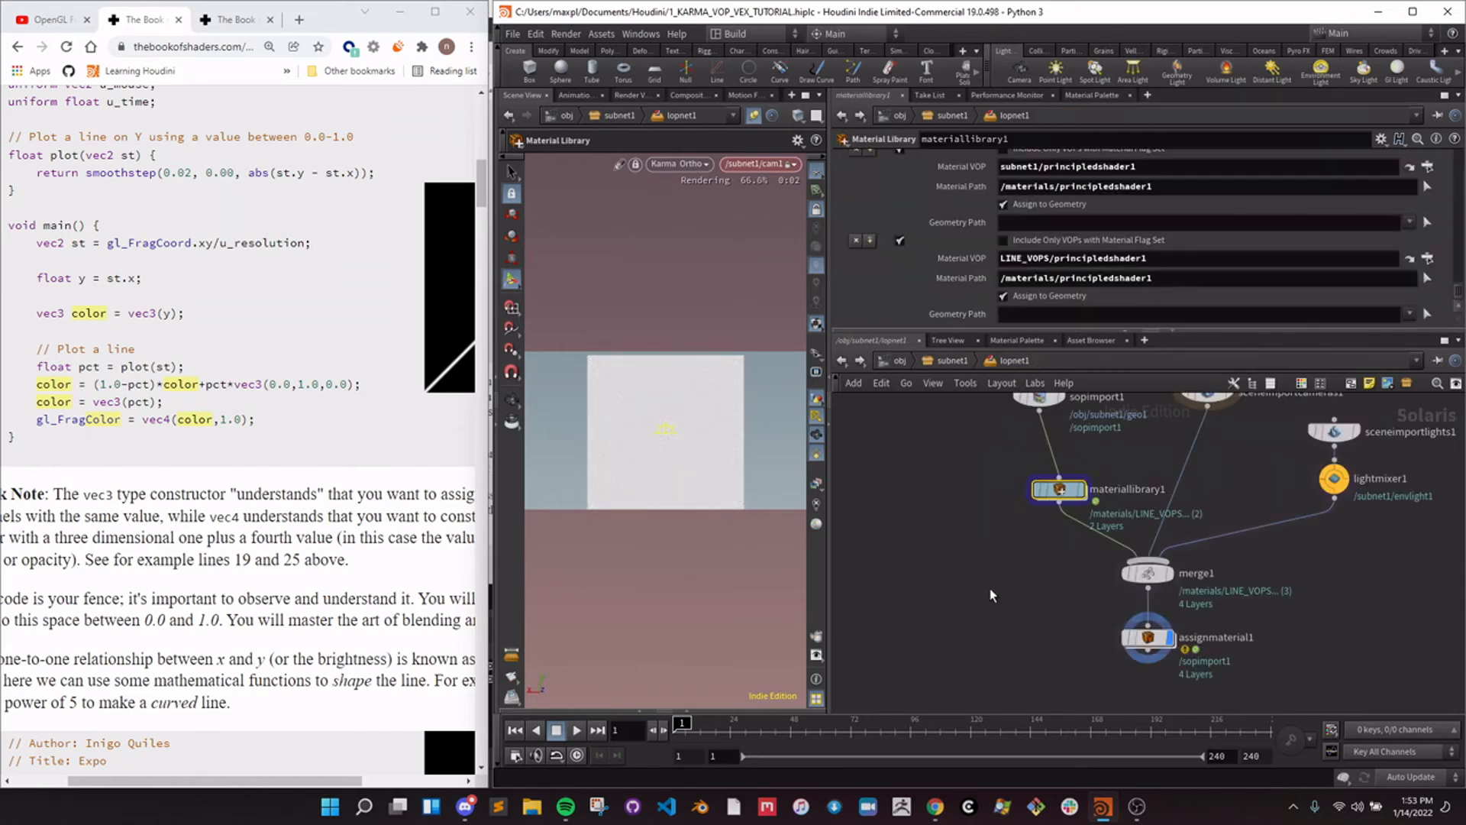
double_click(1026, 555)
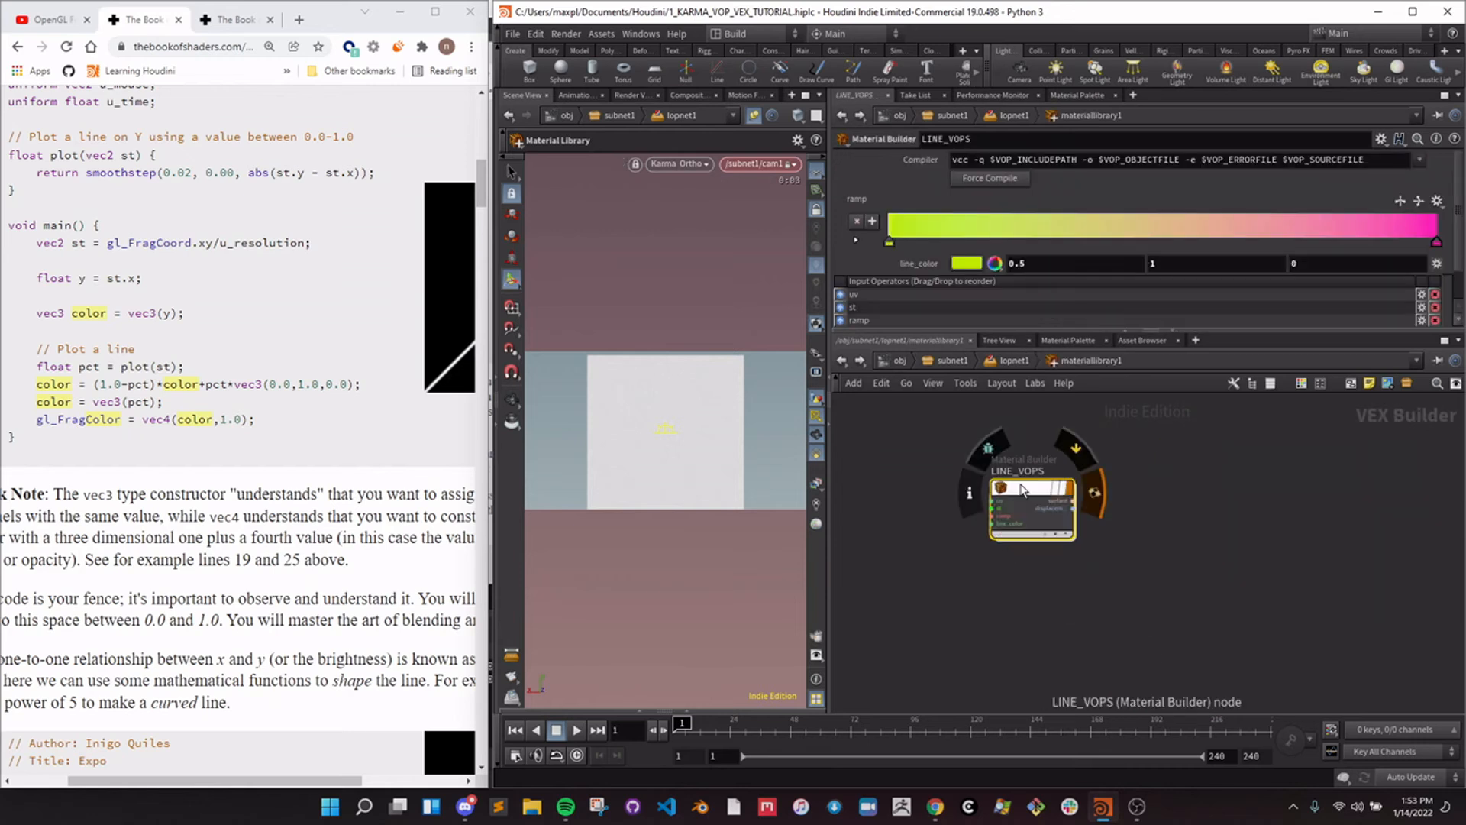
double_click(1053, 466)
key(h)
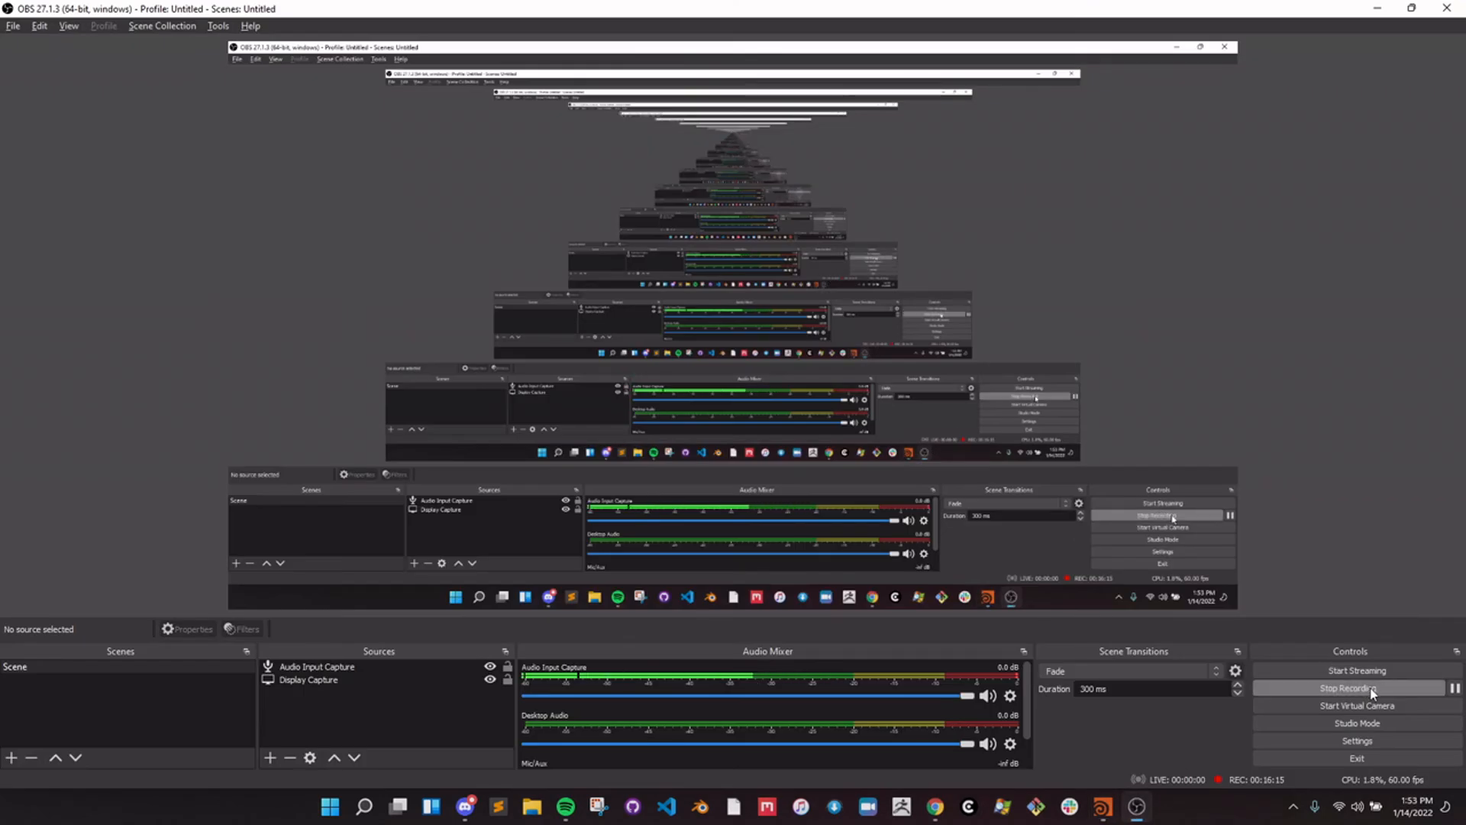
key(alt+Tab)
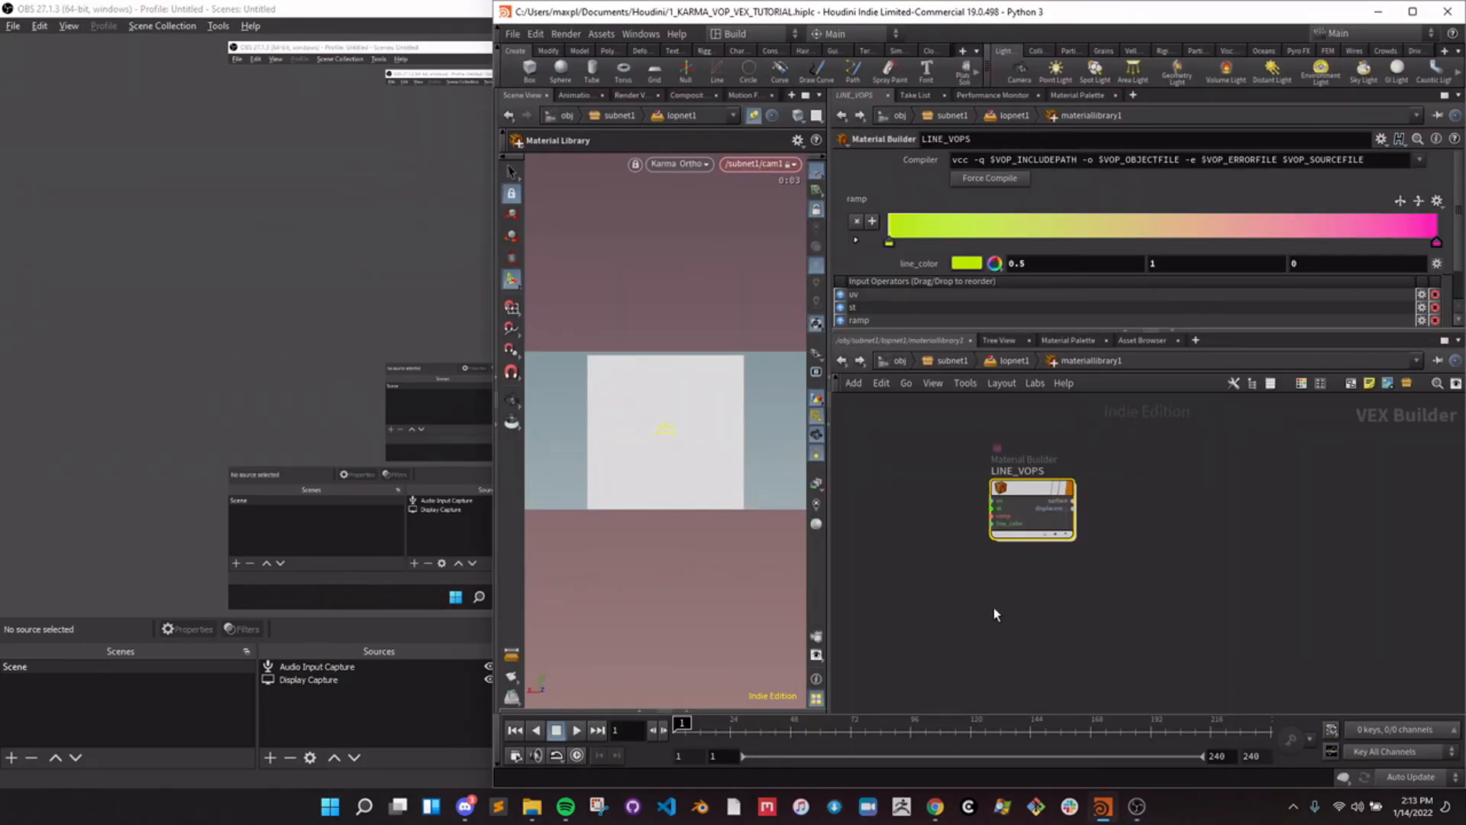
key(super+Tab)
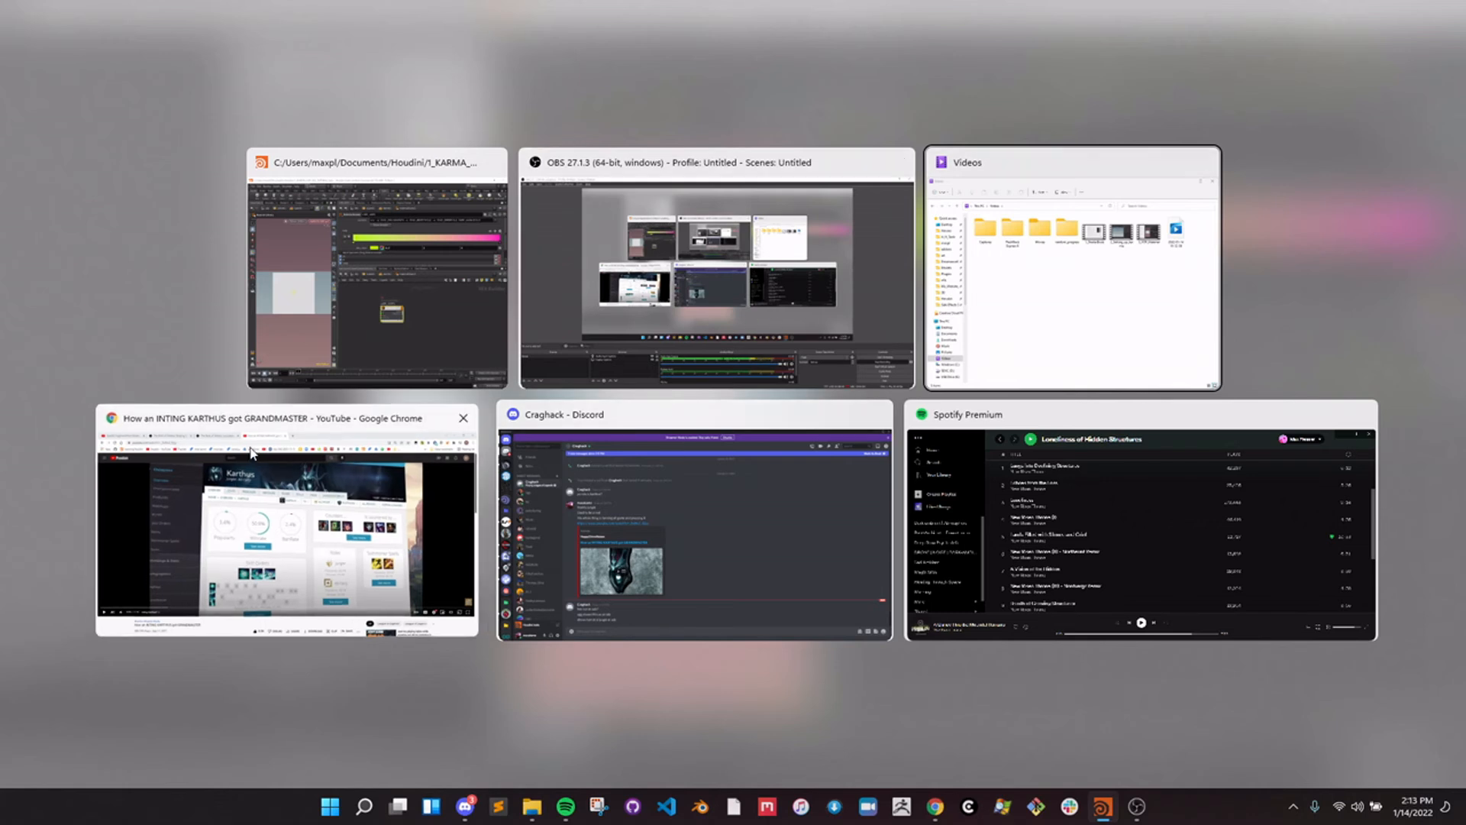
Switch to Chrome, dock it beside Houdini, and bring up The Book of Shaders chapter 05 line-plot code for reference.
click(252, 452)
key(ctrl+shift+Tab)
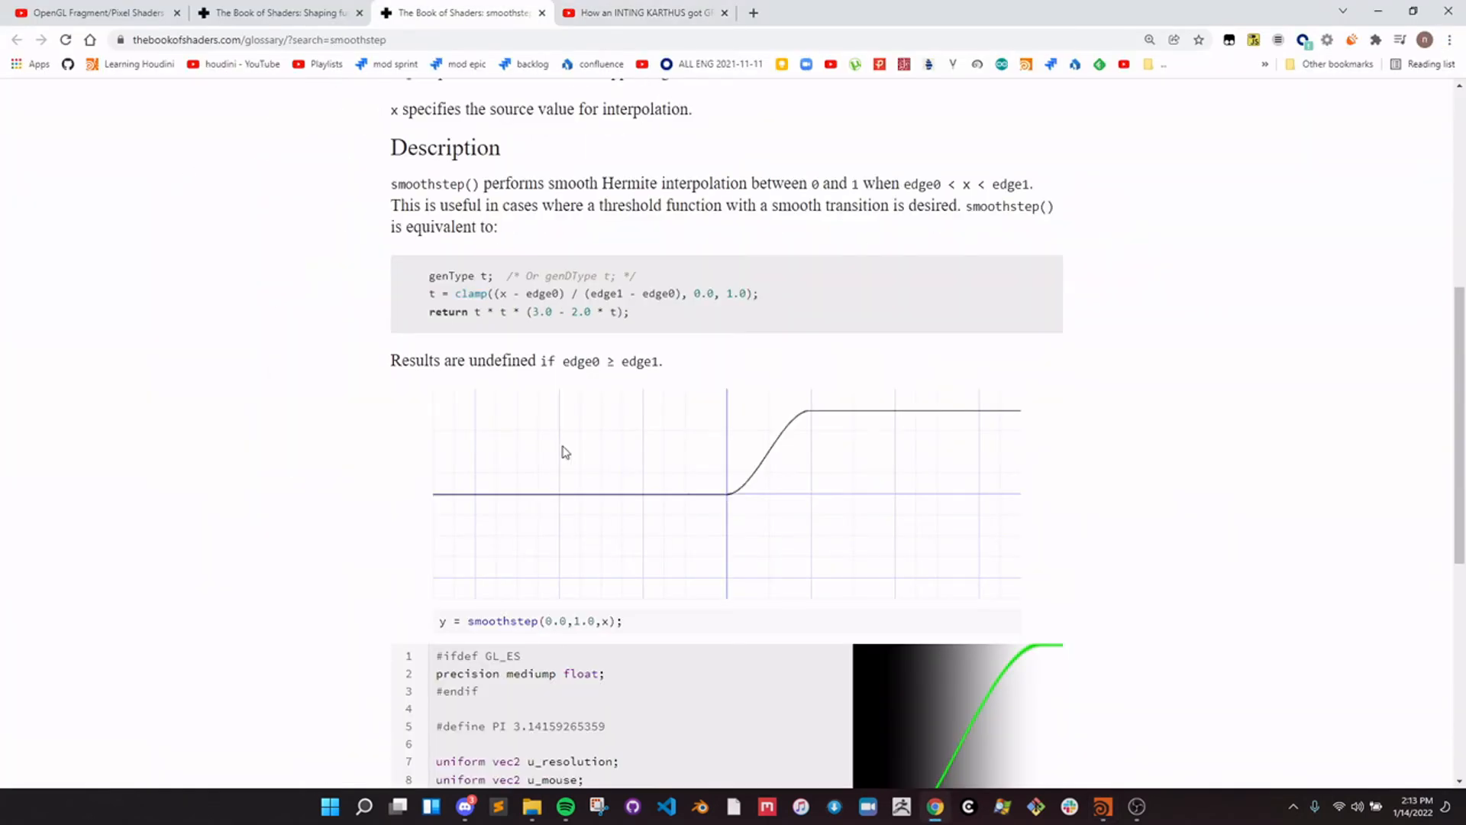
key(super+Left)
click(1187, 591)
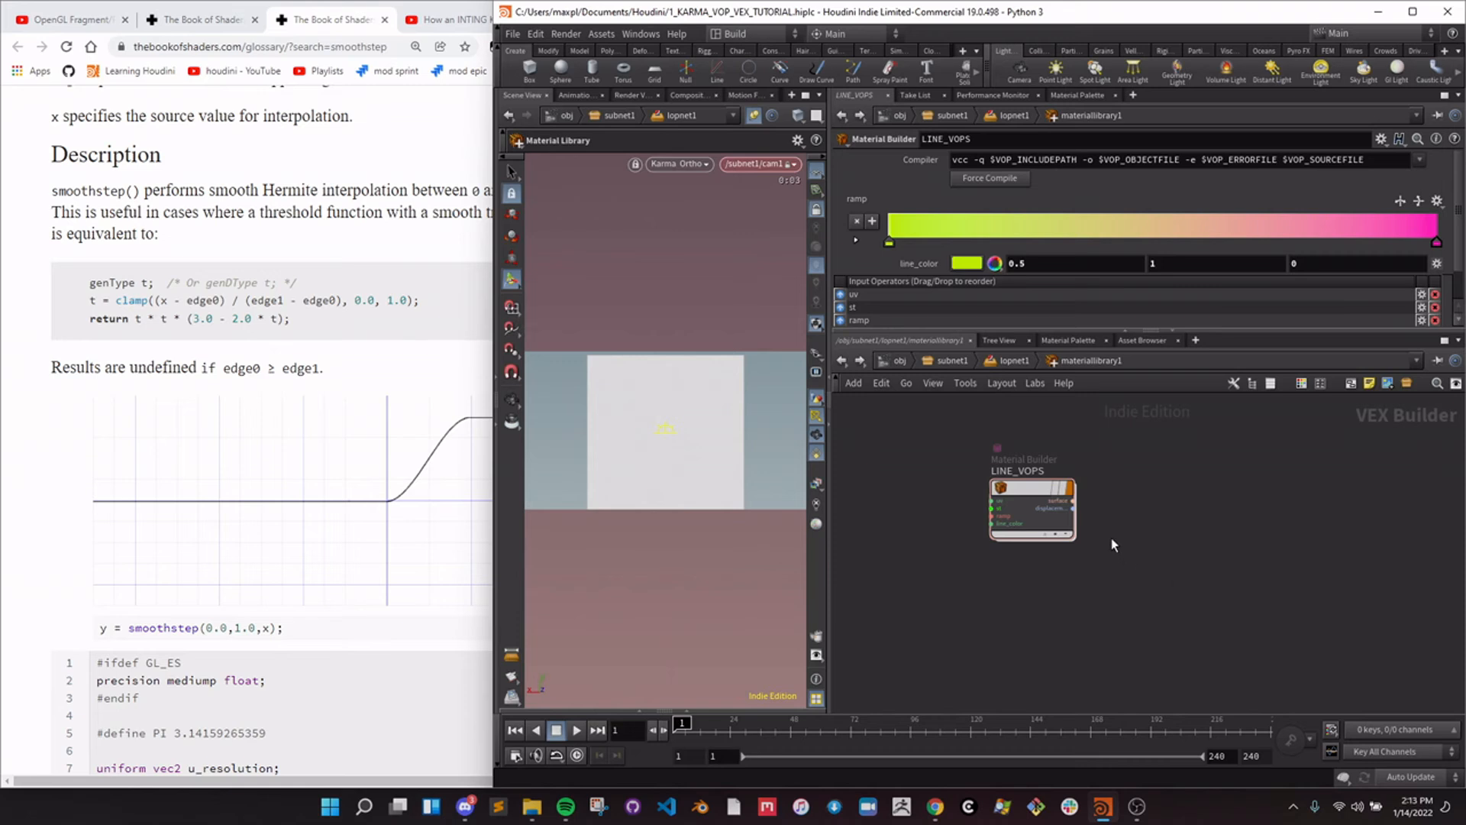
middle_drag(1131, 509, 1128, 465)
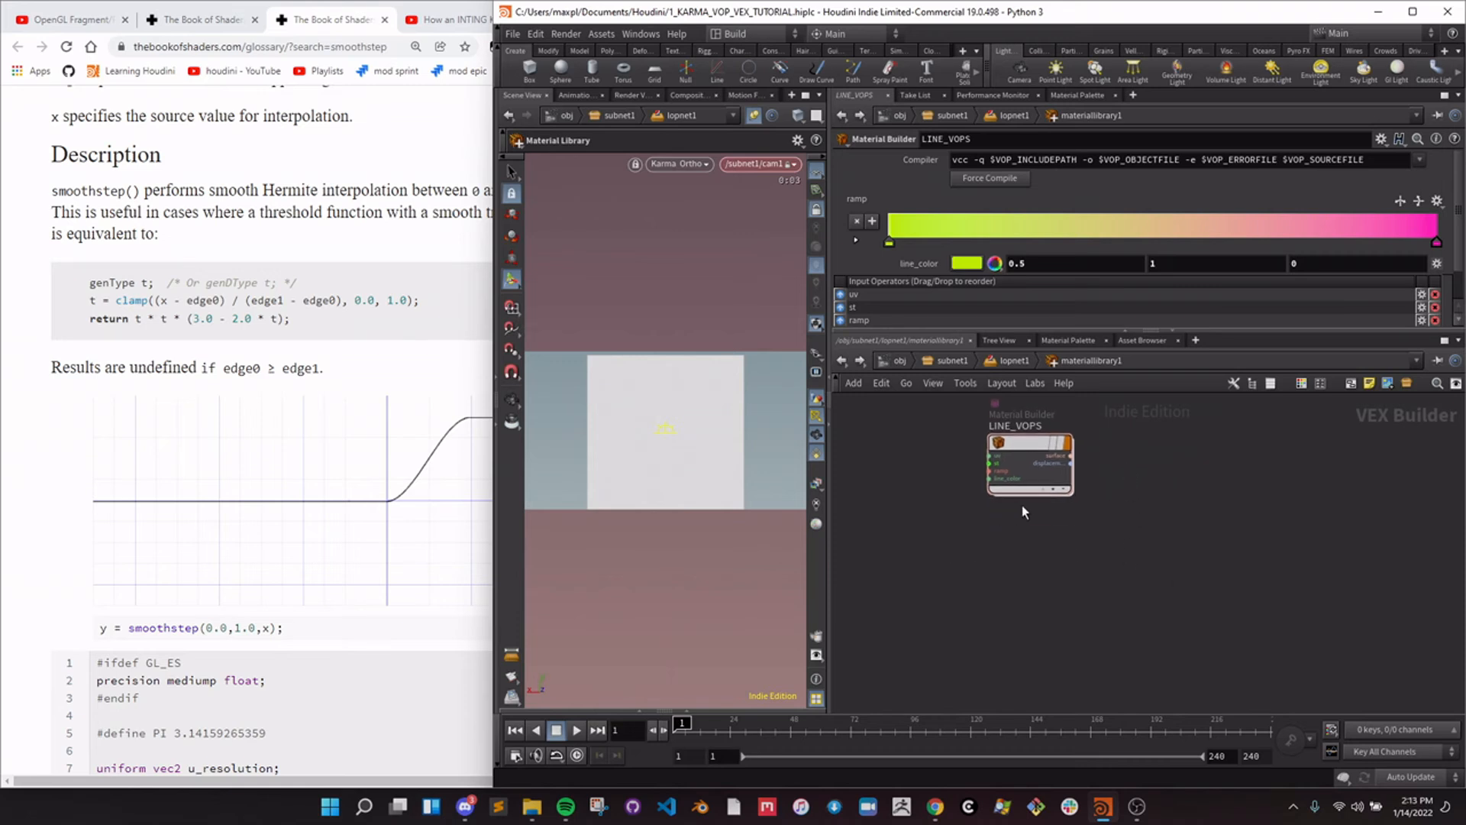
click(313, 620)
scroll(344, 661, up, 7)
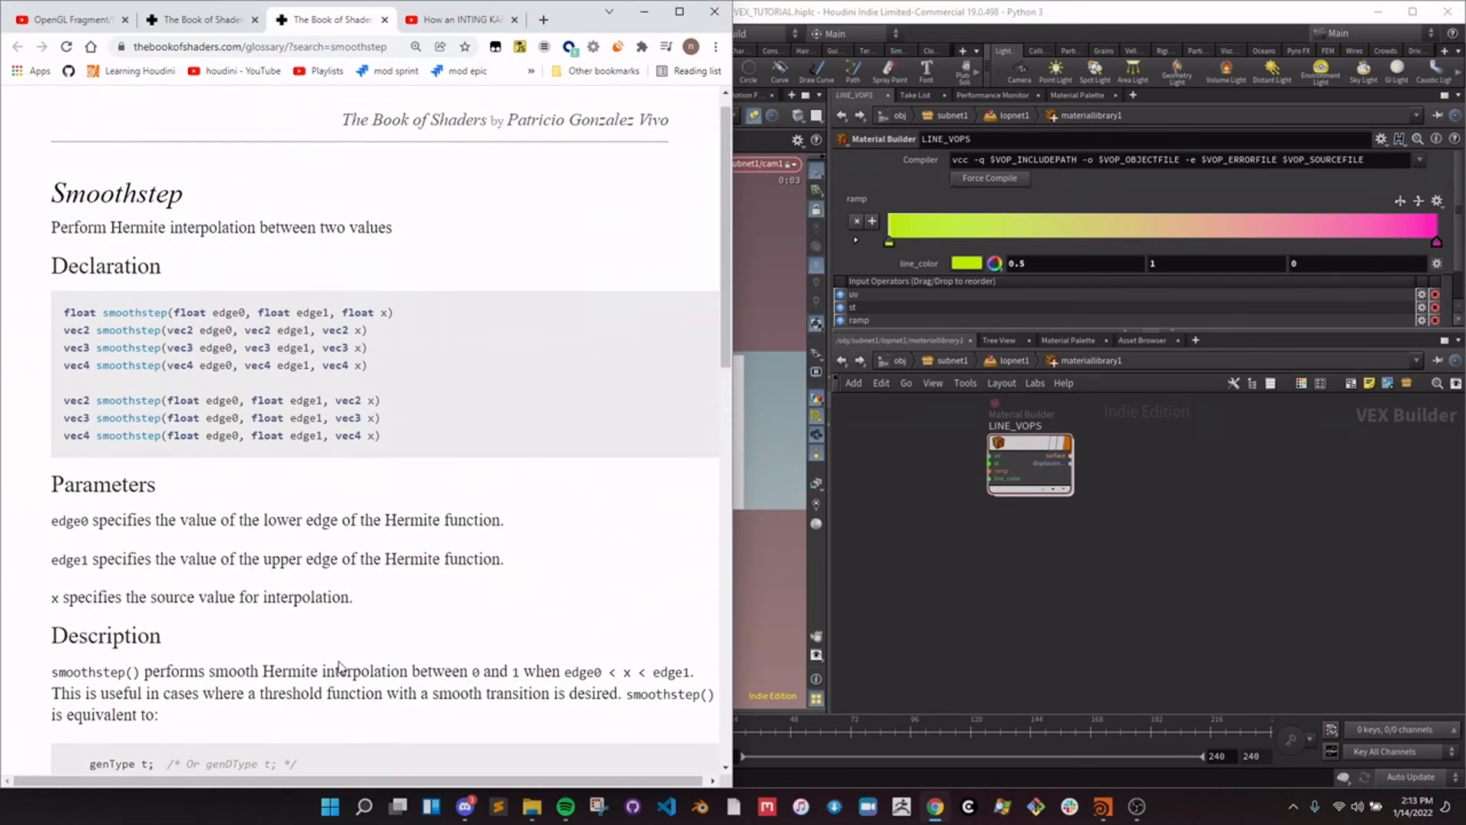
key(ctrl+shift+Tab)
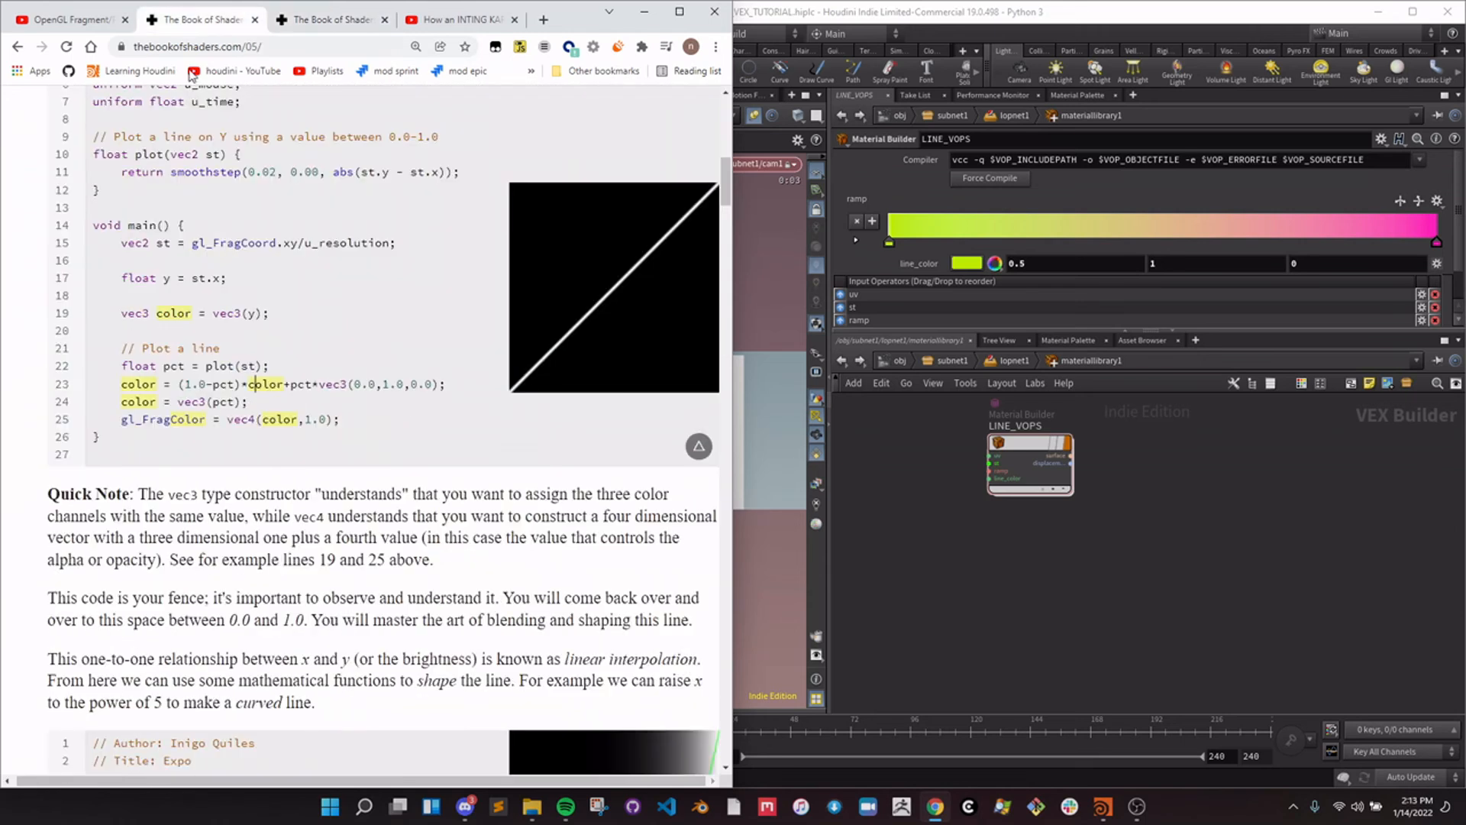
scroll(286, 583, up, 4)
scroll(286, 583, down, 2)
click(1109, 566)
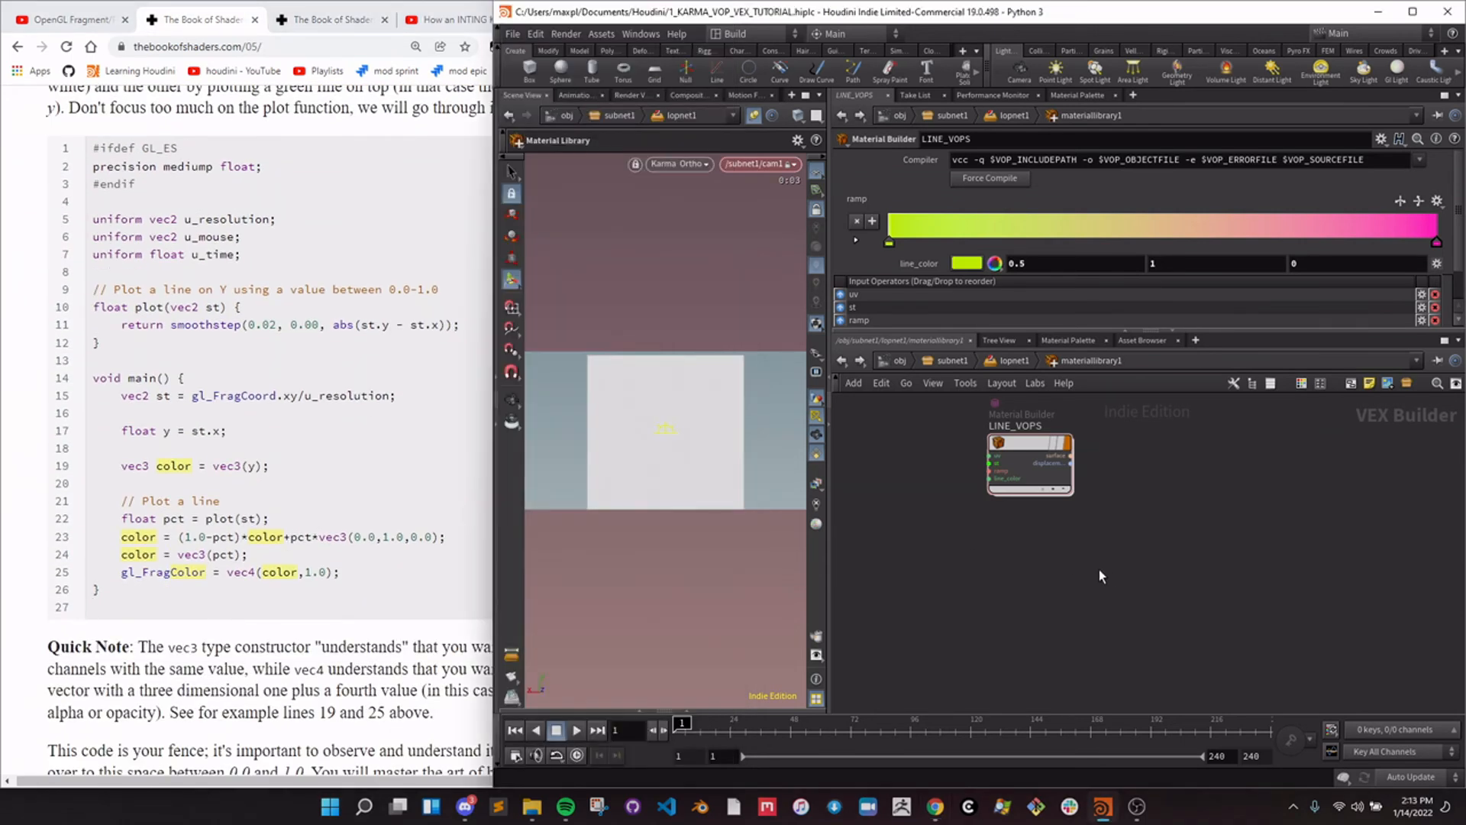
Add a Principled Shader node below LINE_VOPS in materiallibrary1.
middle_drag(1098, 570, 1077, 558)
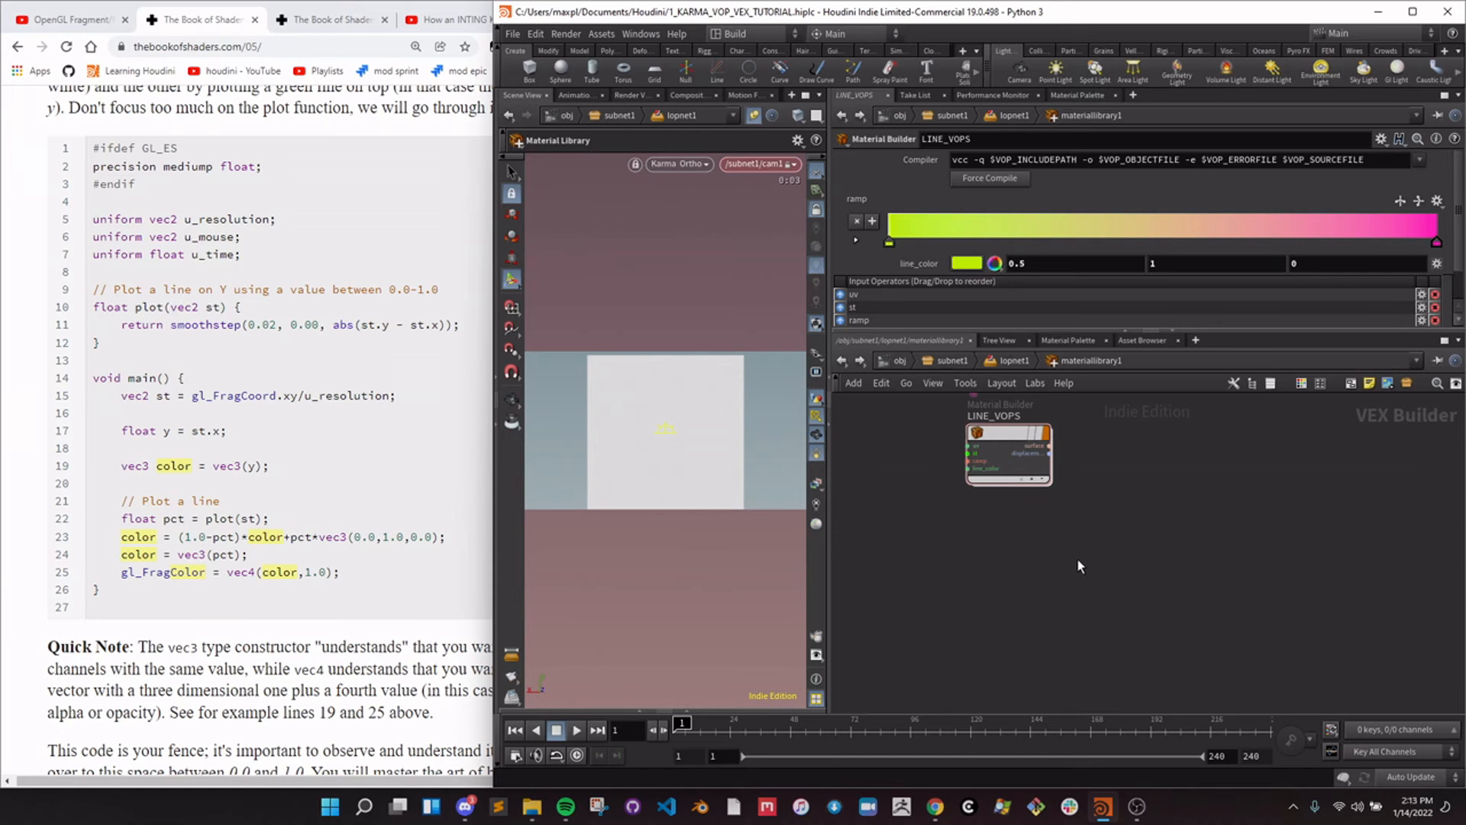
scroll(1100, 550, down, 1)
middle_drag(1078, 560, 1124, 542)
scroll(1145, 568, down, 1)
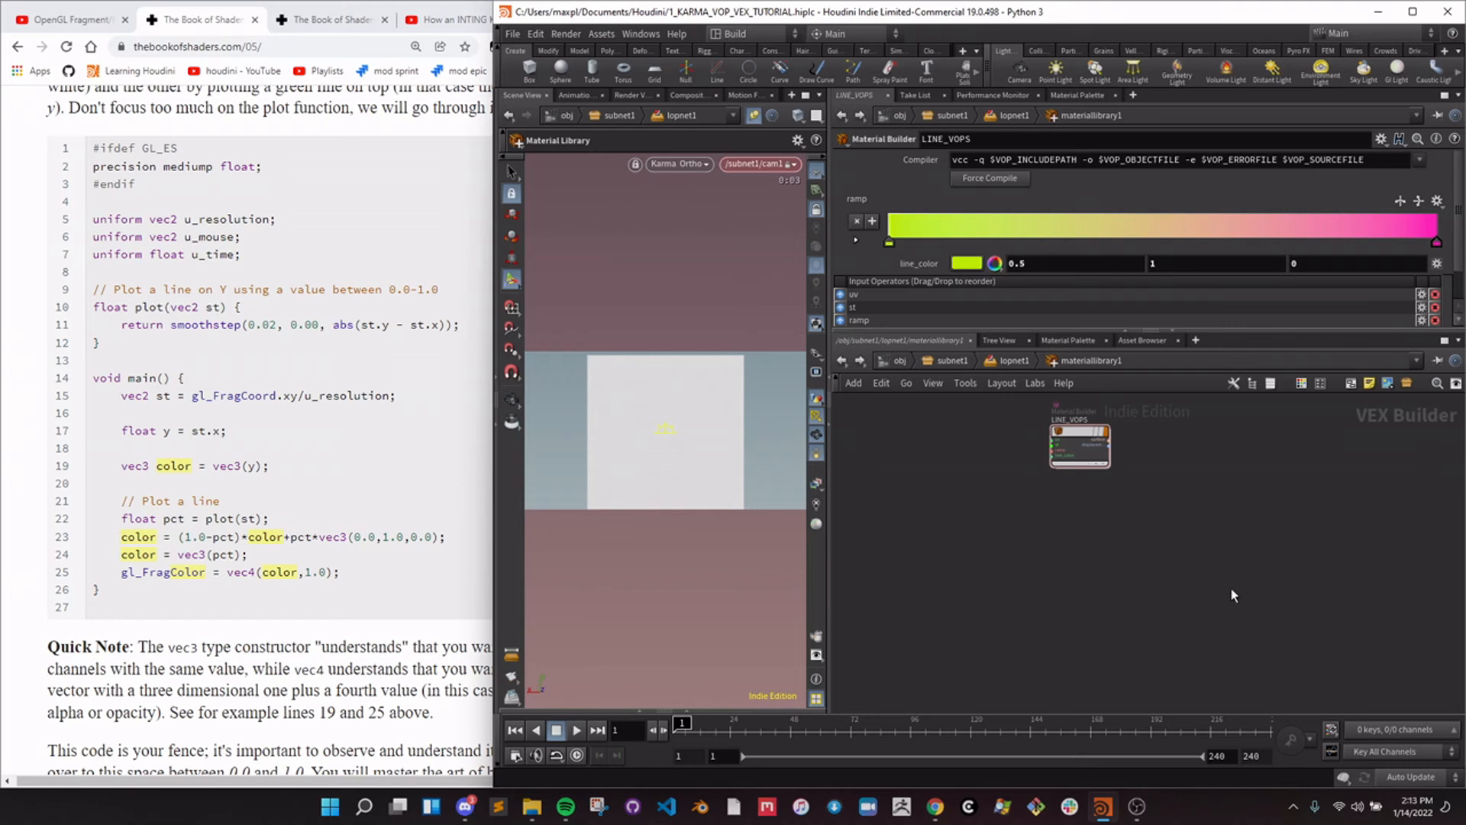
key(Tab)
text(princ)
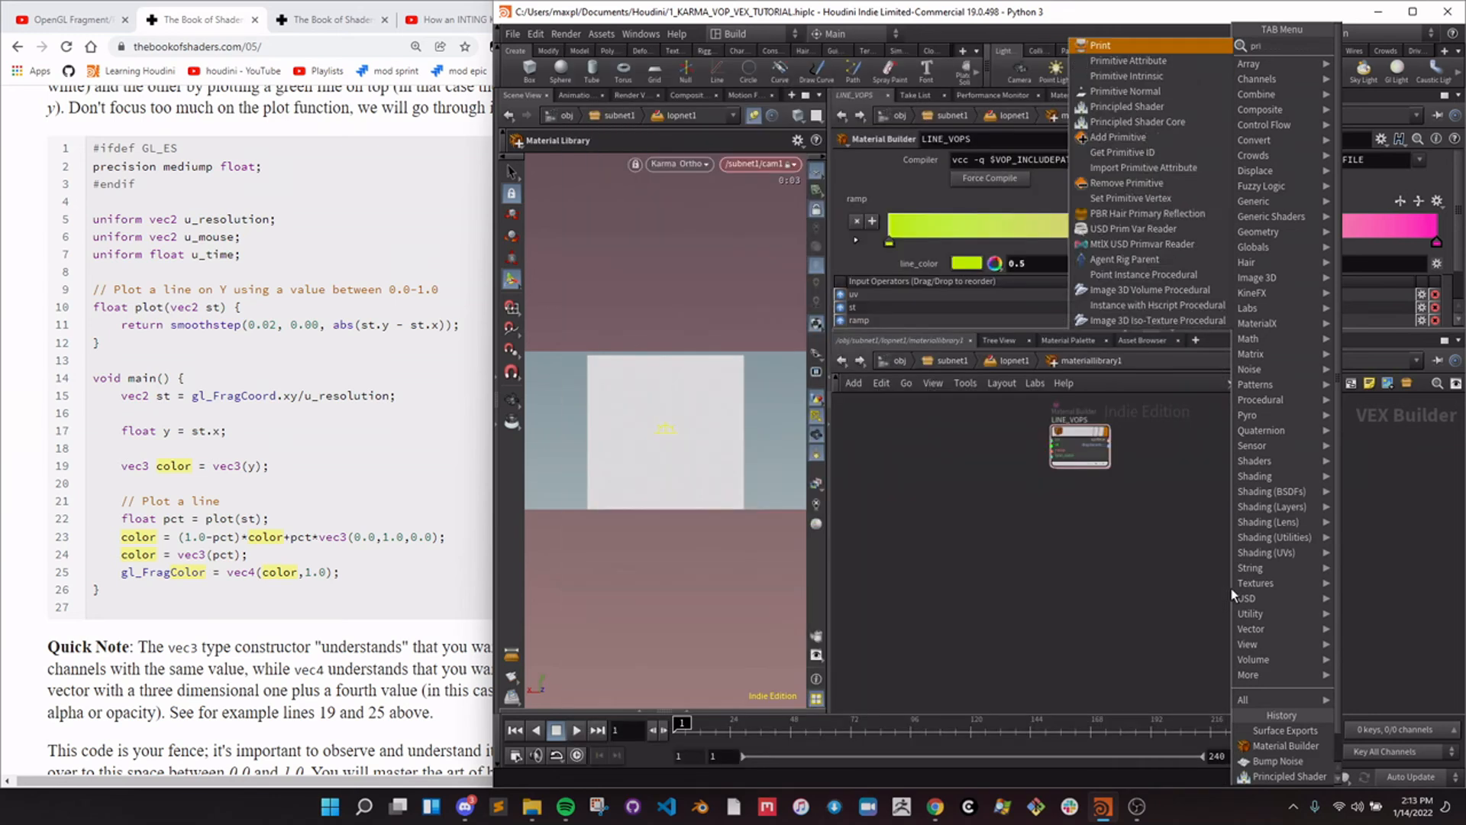
key(Return)
click(1205, 548)
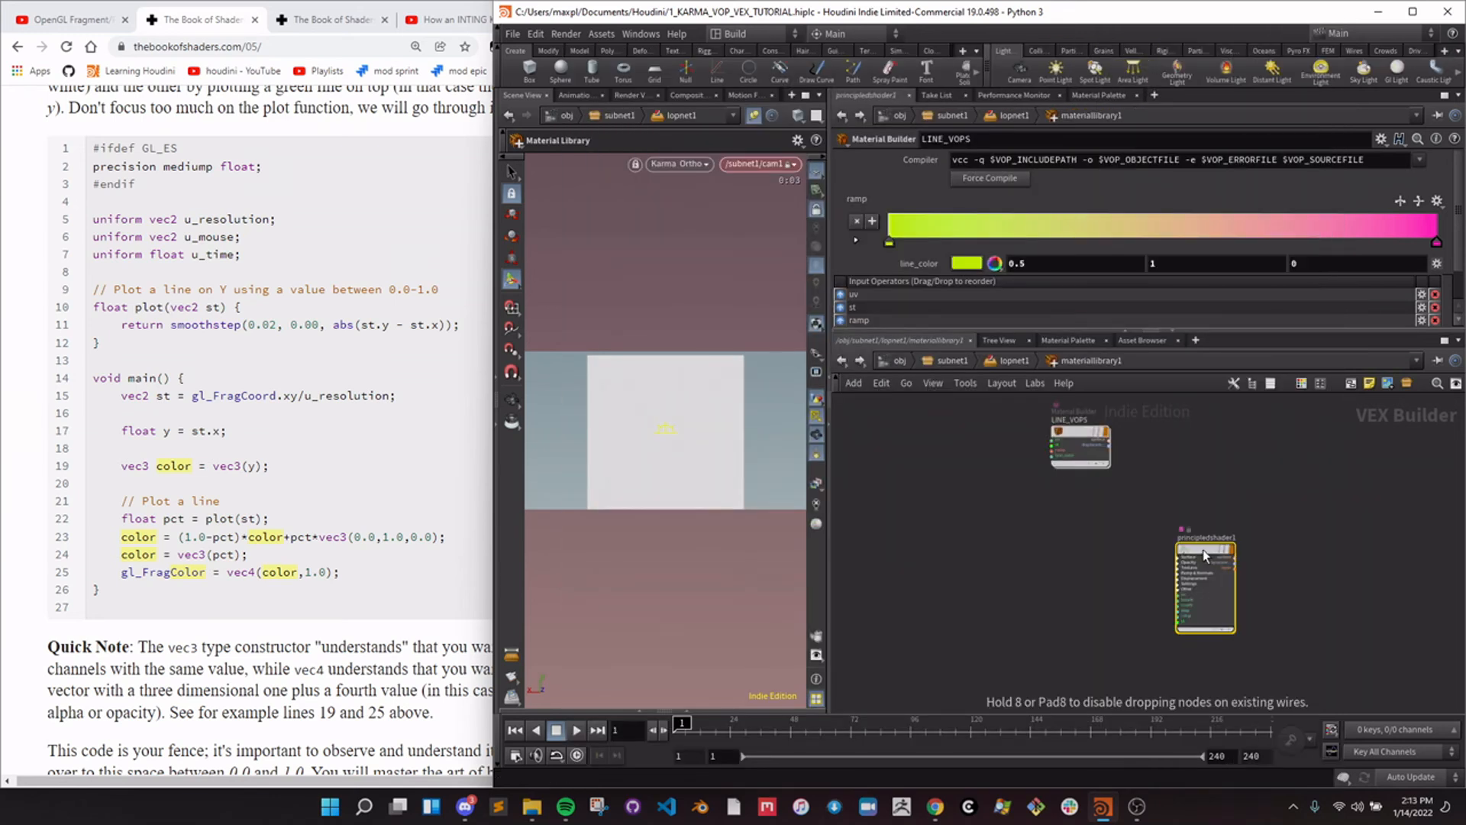
drag(719, 440, 717, 440)
click(741, 478)
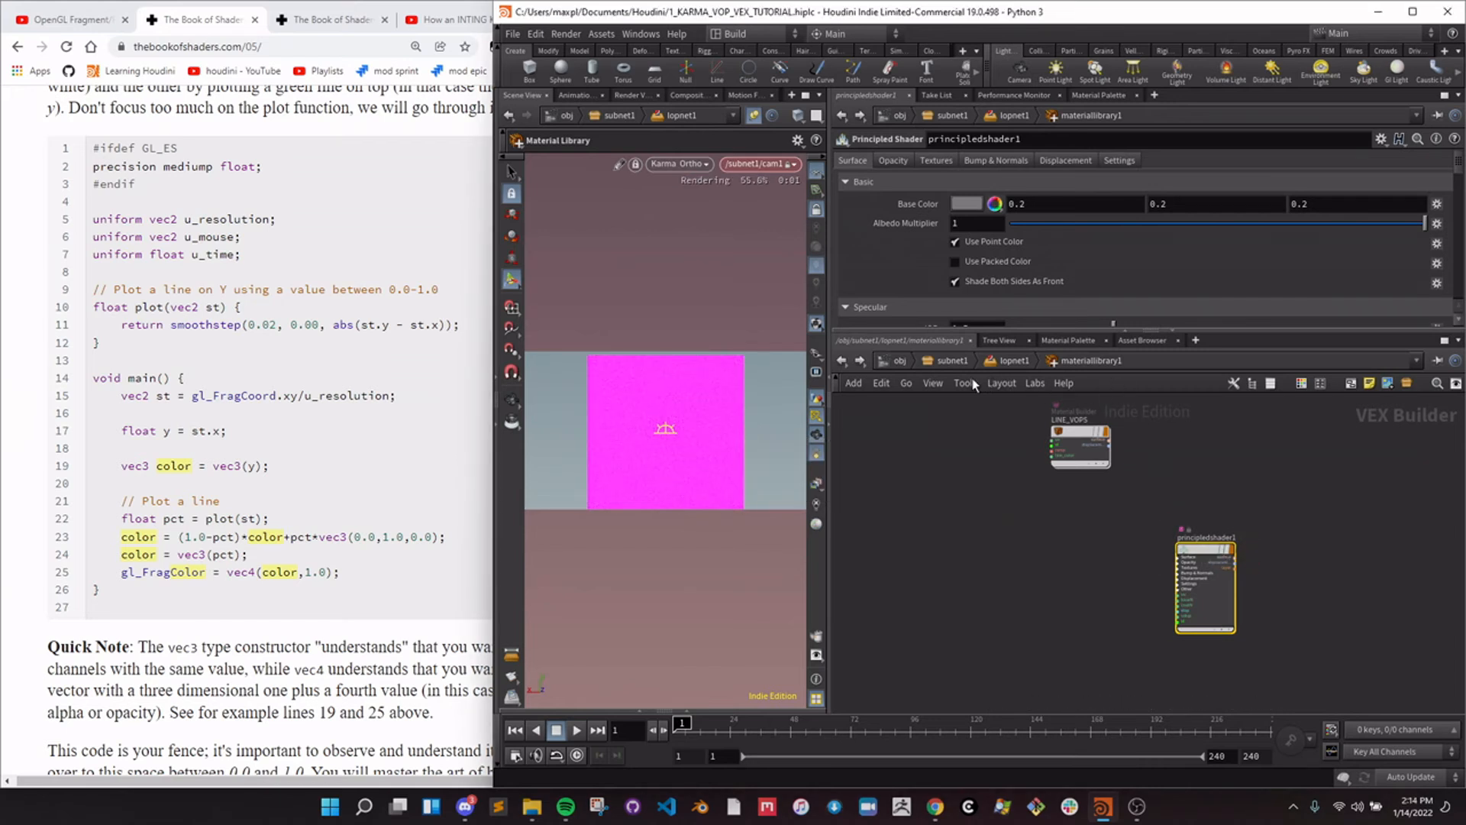
Set principledshader1's base color to white (1, 1, 1).
click(950, 203)
click(1025, 108)
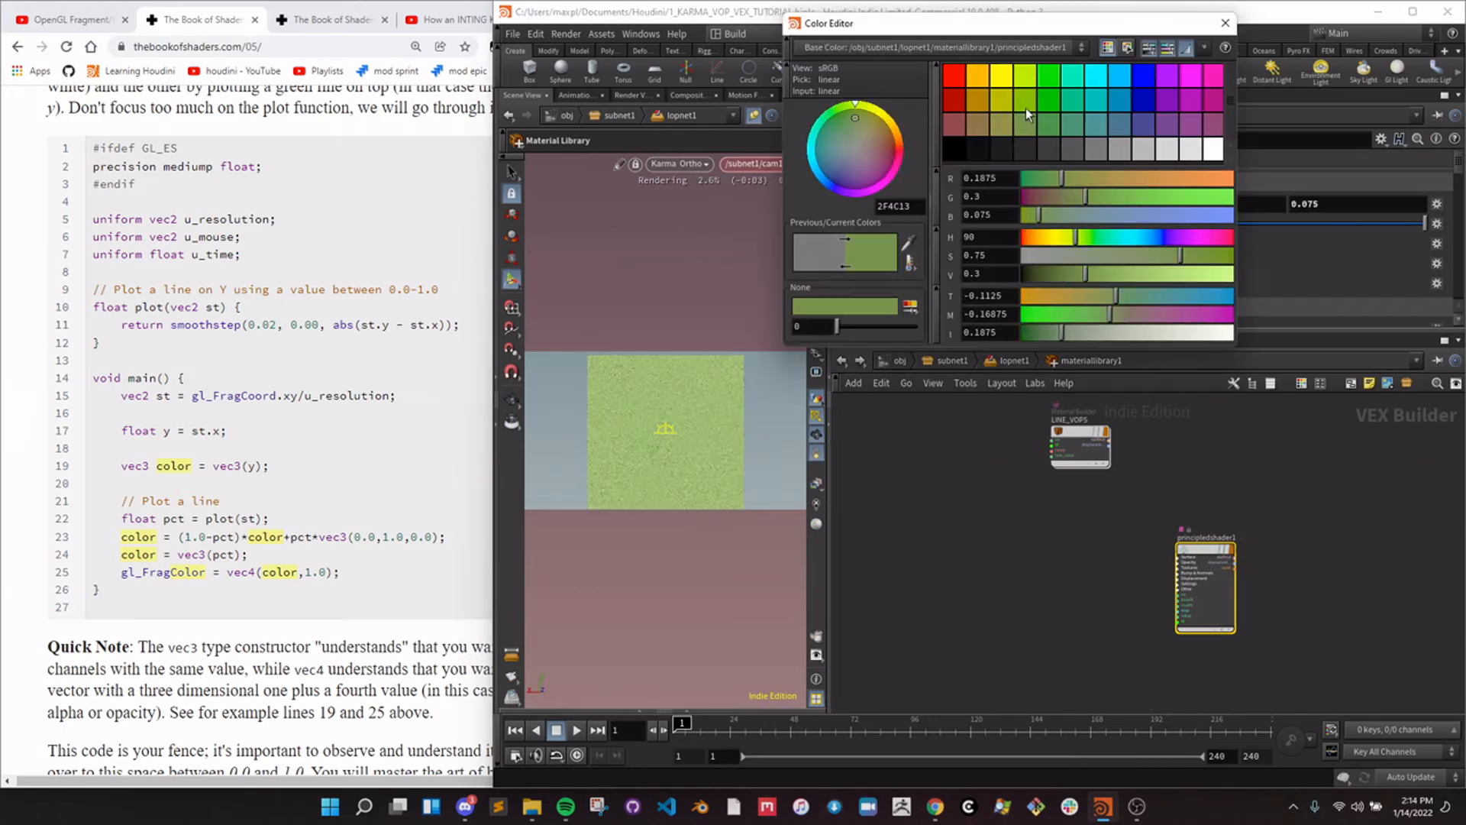
click(964, 94)
click(1190, 75)
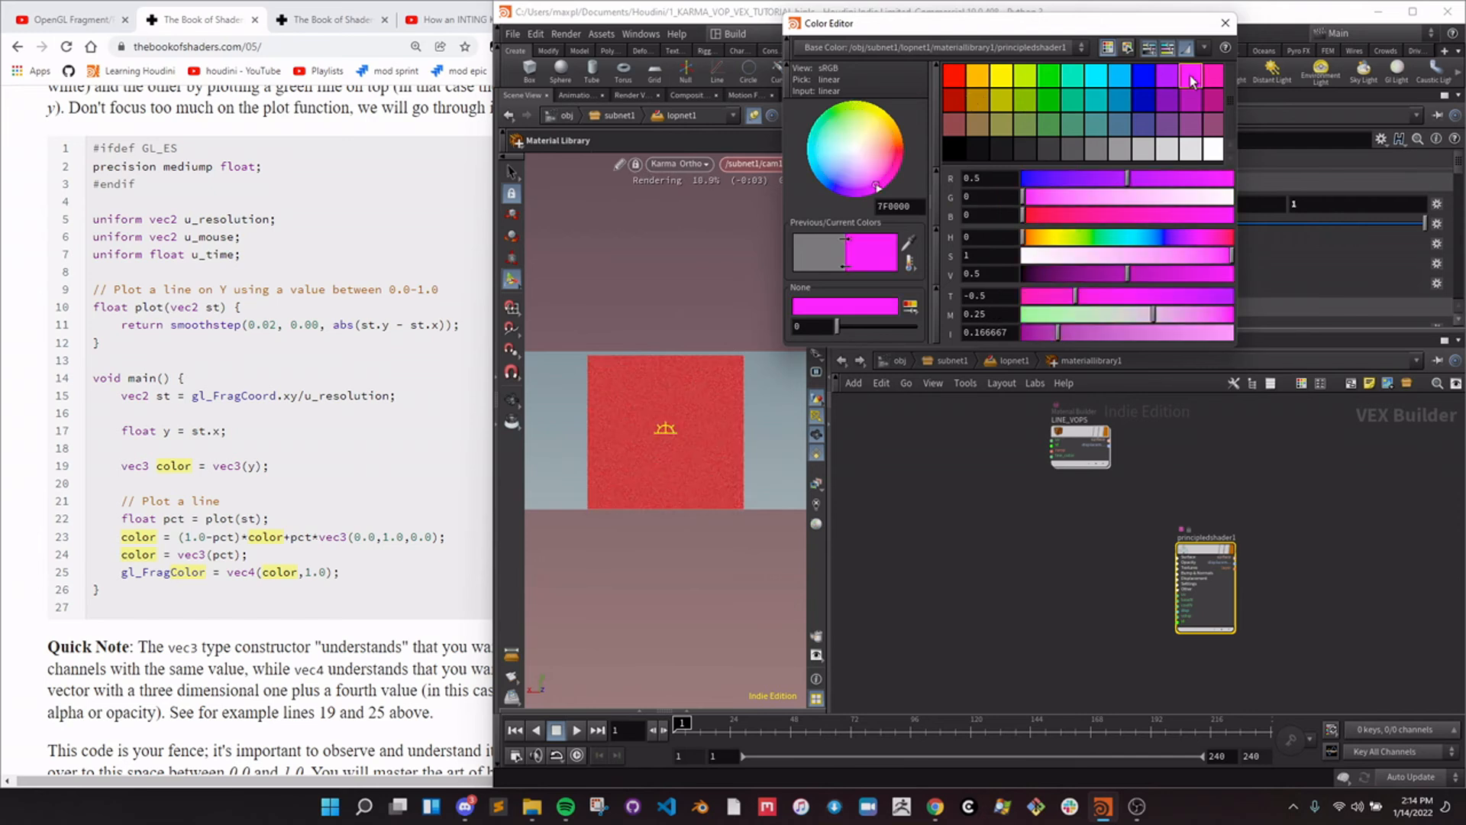
click(1210, 152)
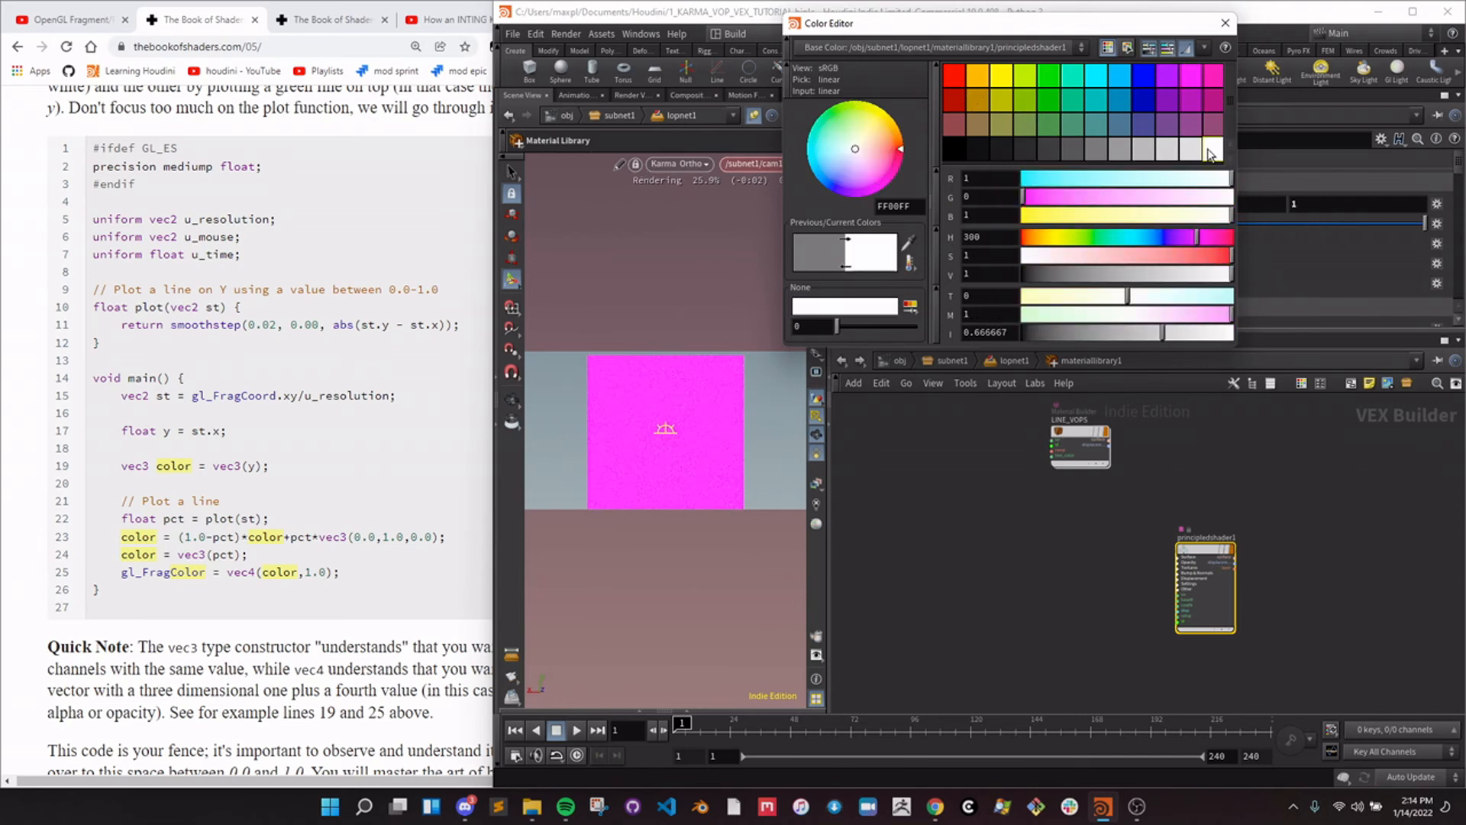
click(1226, 23)
Add an Inline Code node beside principledshader1 in materiallibrary1.
click(389, 455)
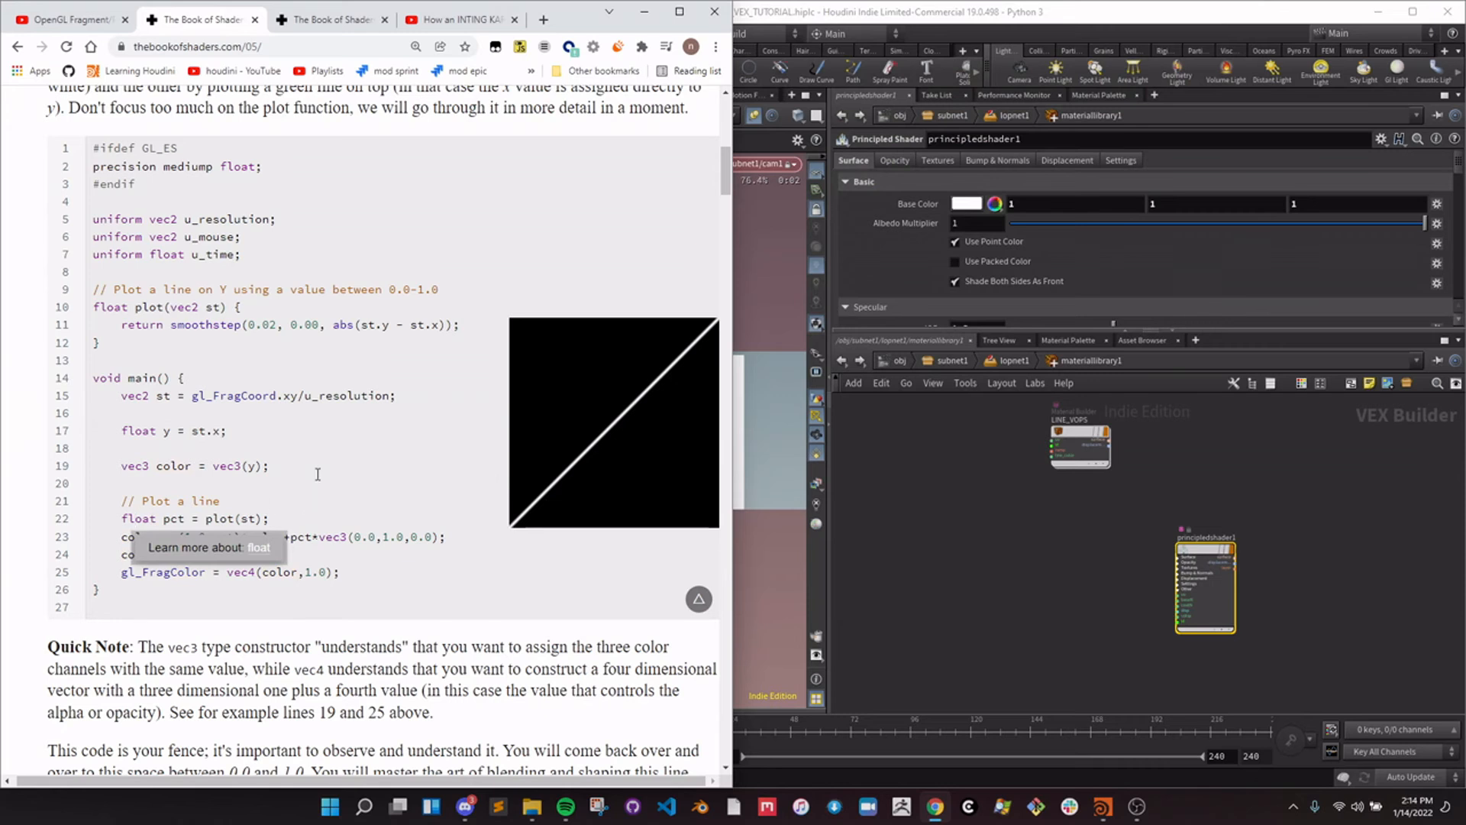
click(1015, 585)
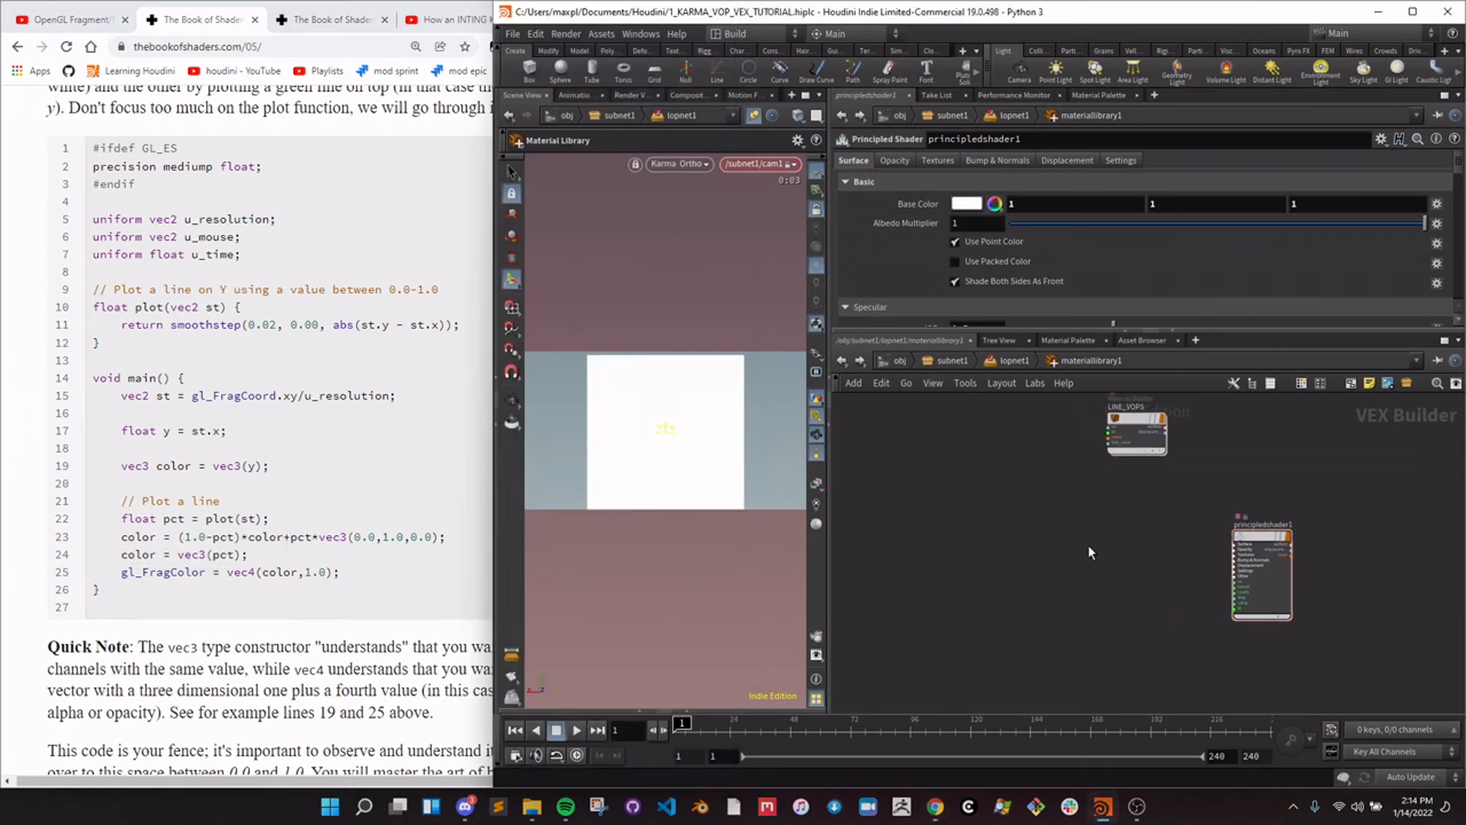
key(Tab)
text(inline)
key(Return)
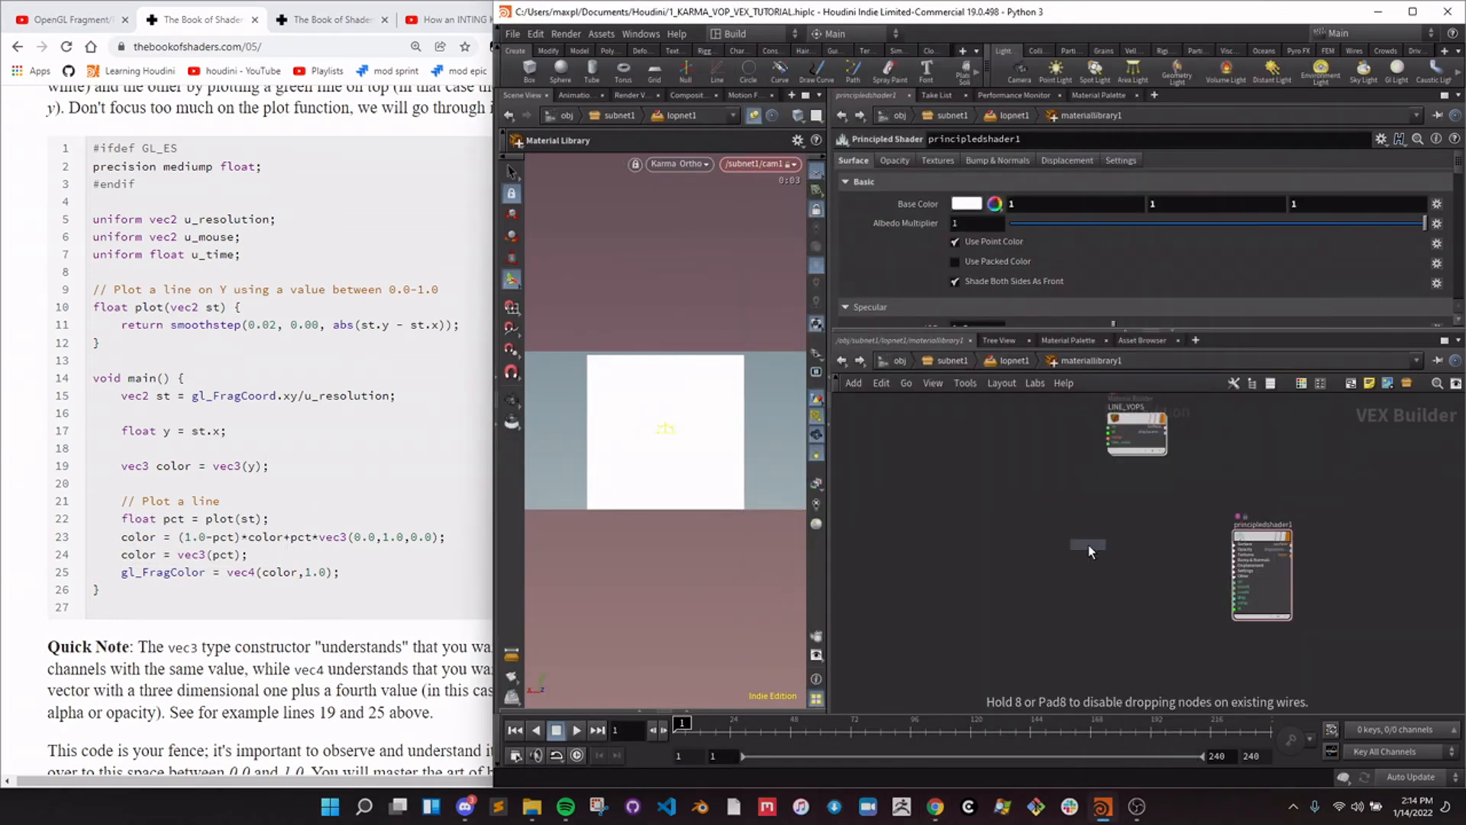
click(1090, 547)
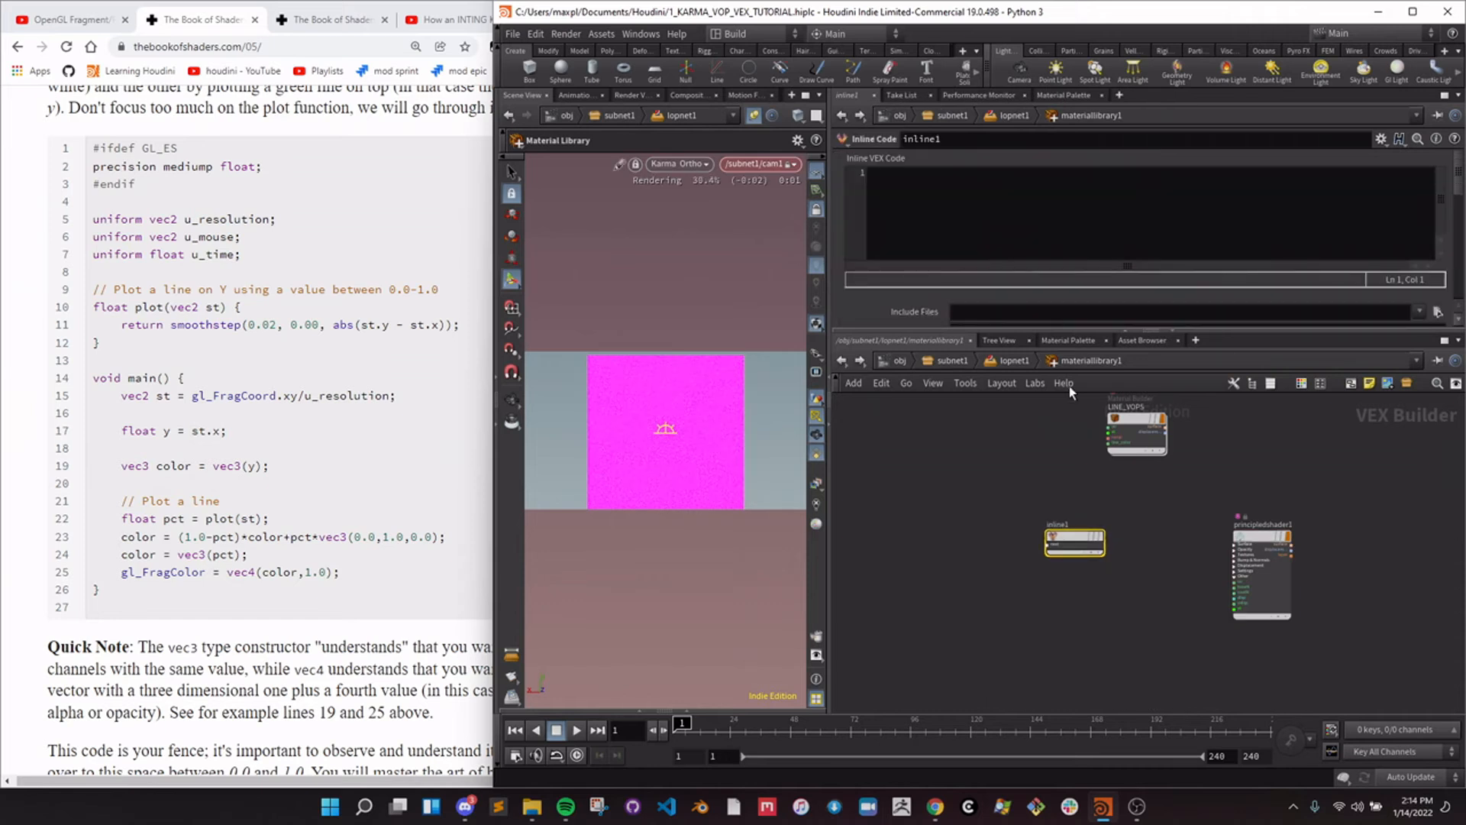
Look over inline1's parameters and read the Inline Code help page on writing VEX with inputs and outputs.
scroll(1000, 320, down, 5)
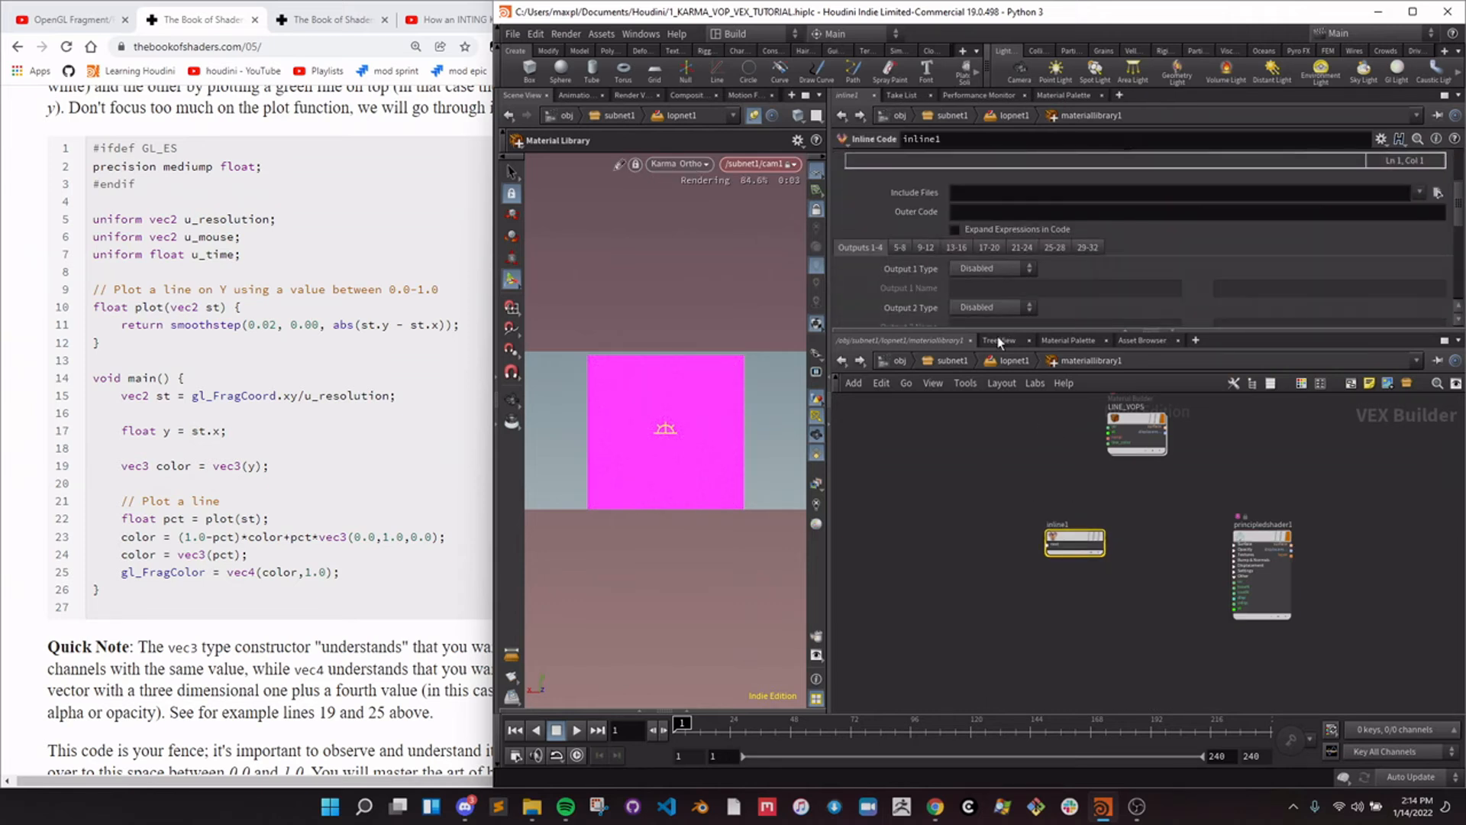
scroll(989, 316, up, 5)
scroll(1027, 507, up, 4)
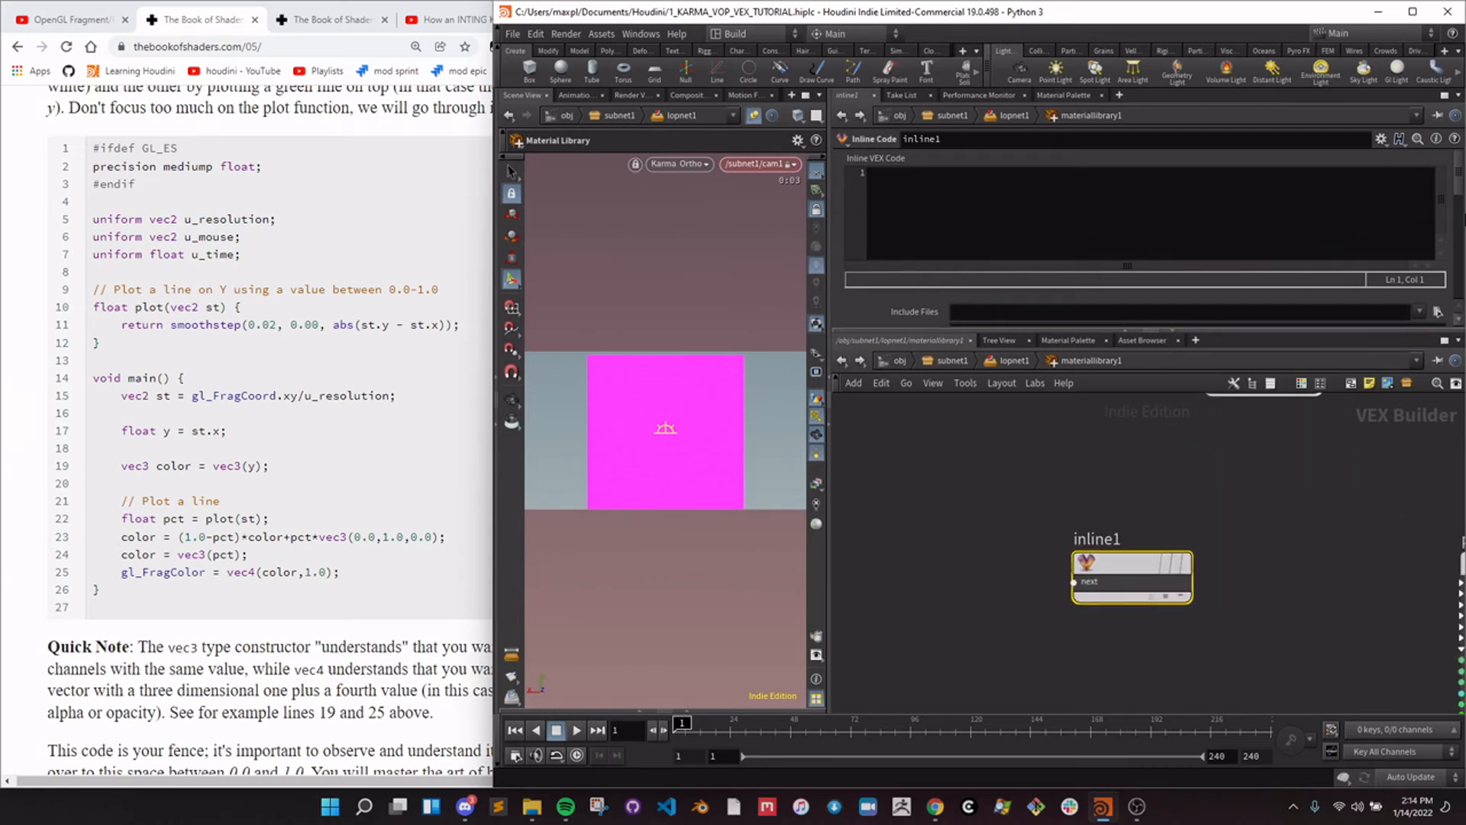
click(1454, 138)
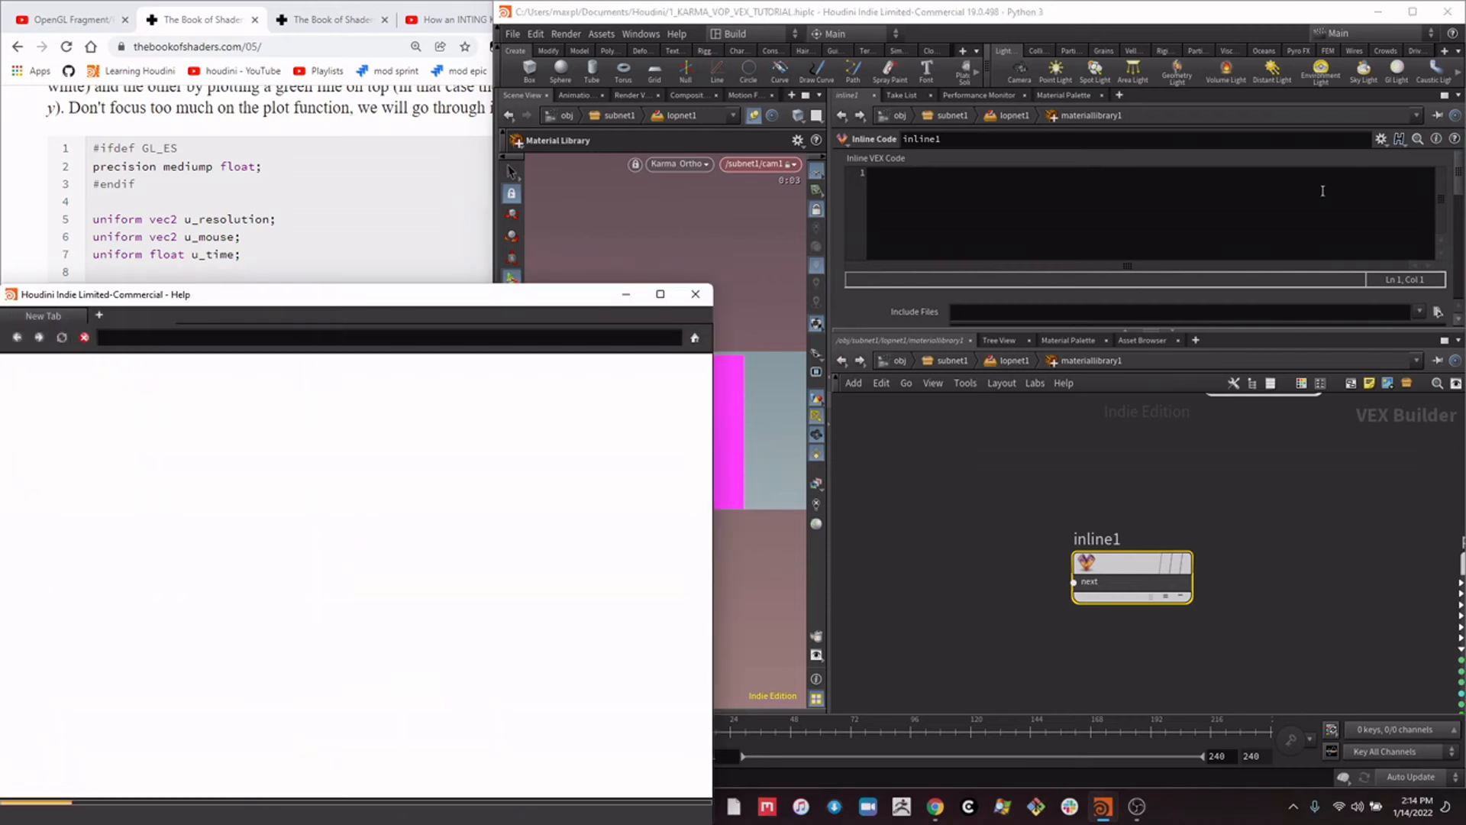
drag(455, 284, 473, 89)
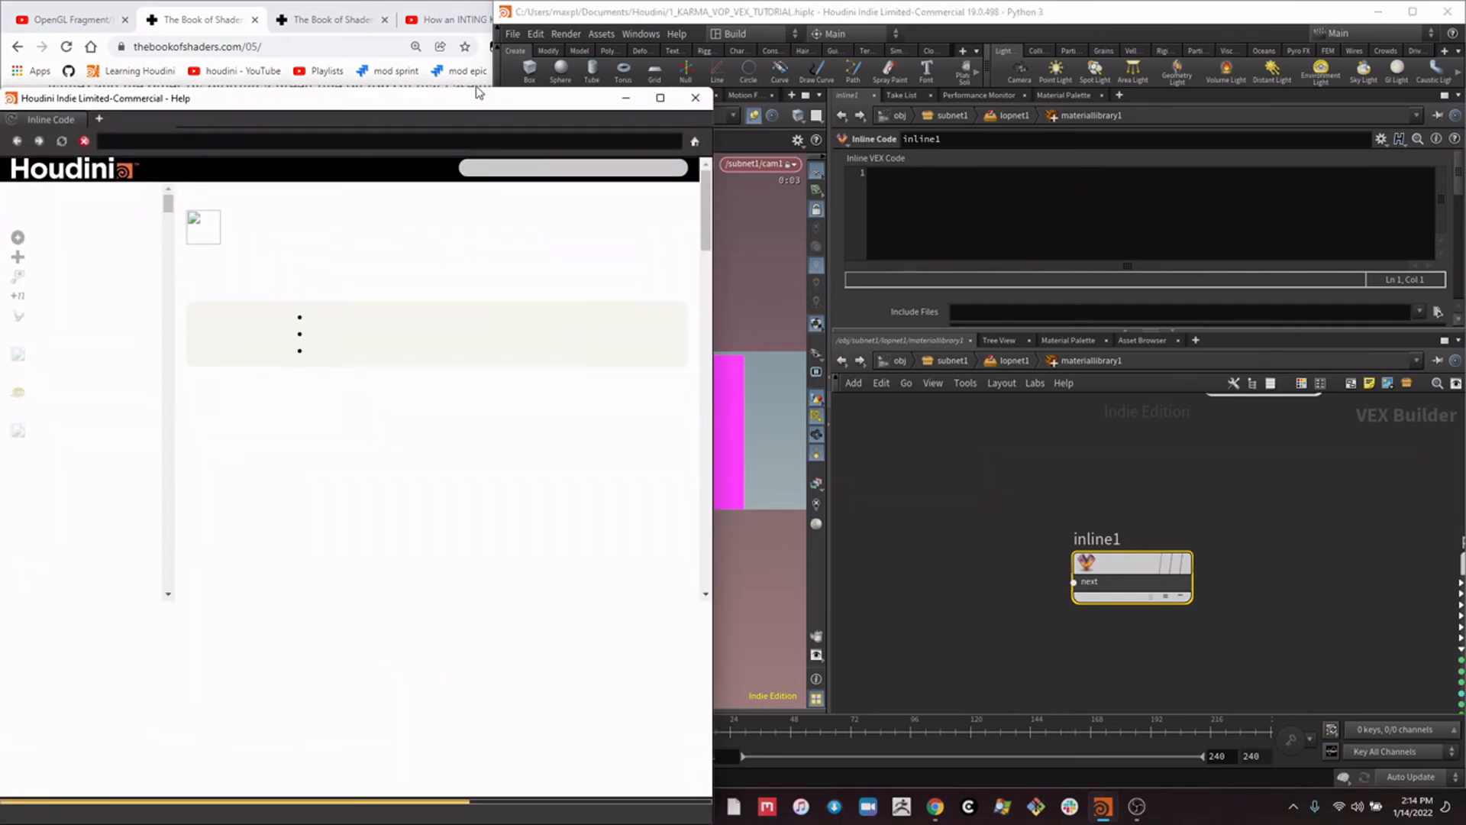
drag(713, 229, 1045, 255)
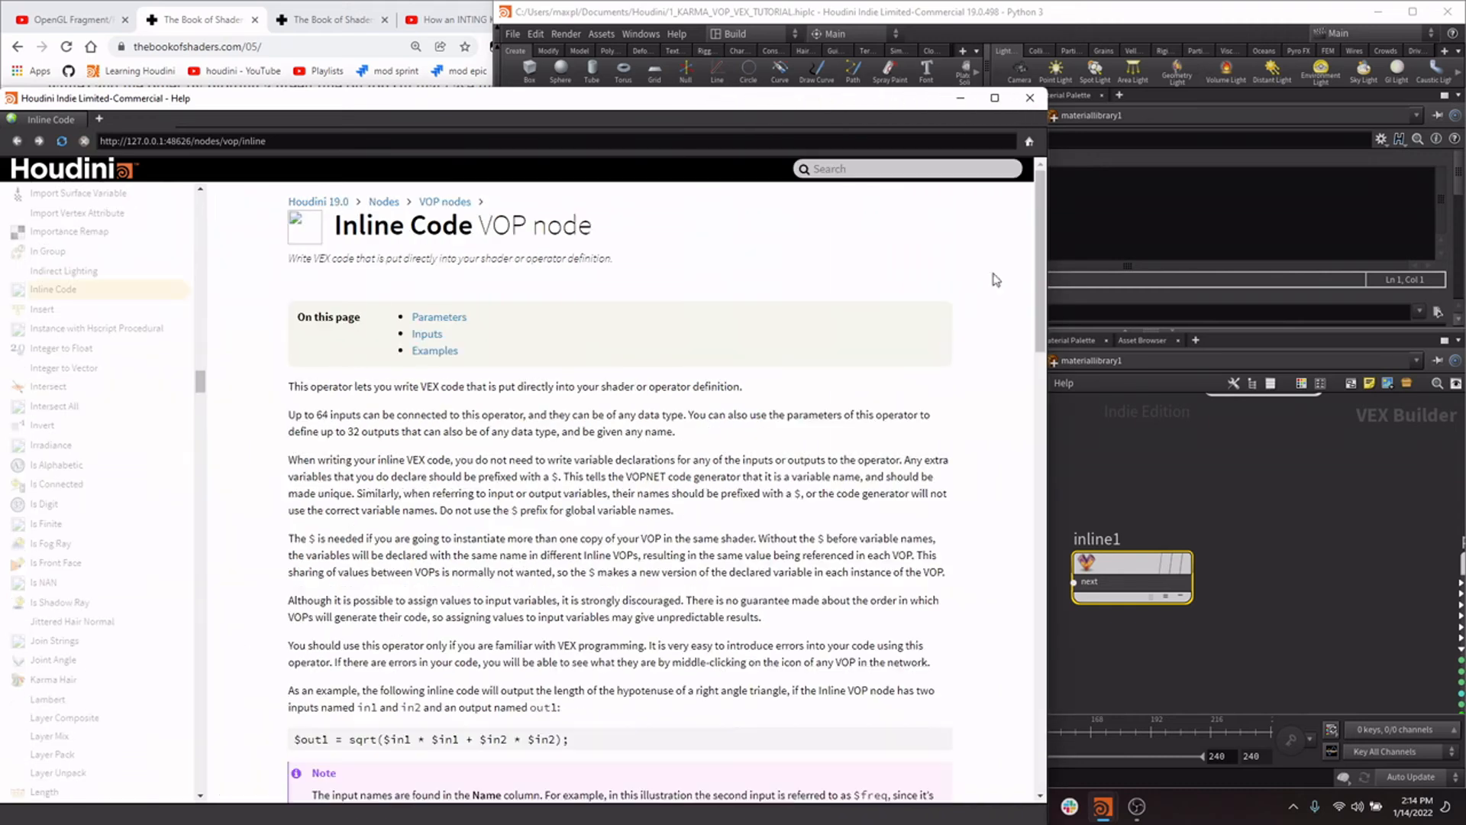
scroll(471, 458, down, 1)
scroll(483, 450, up, 1)
scroll(550, 396, down, 5)
scroll(592, 477, up, 5)
scroll(592, 477, up, 1)
scroll(668, 500, down, 12)
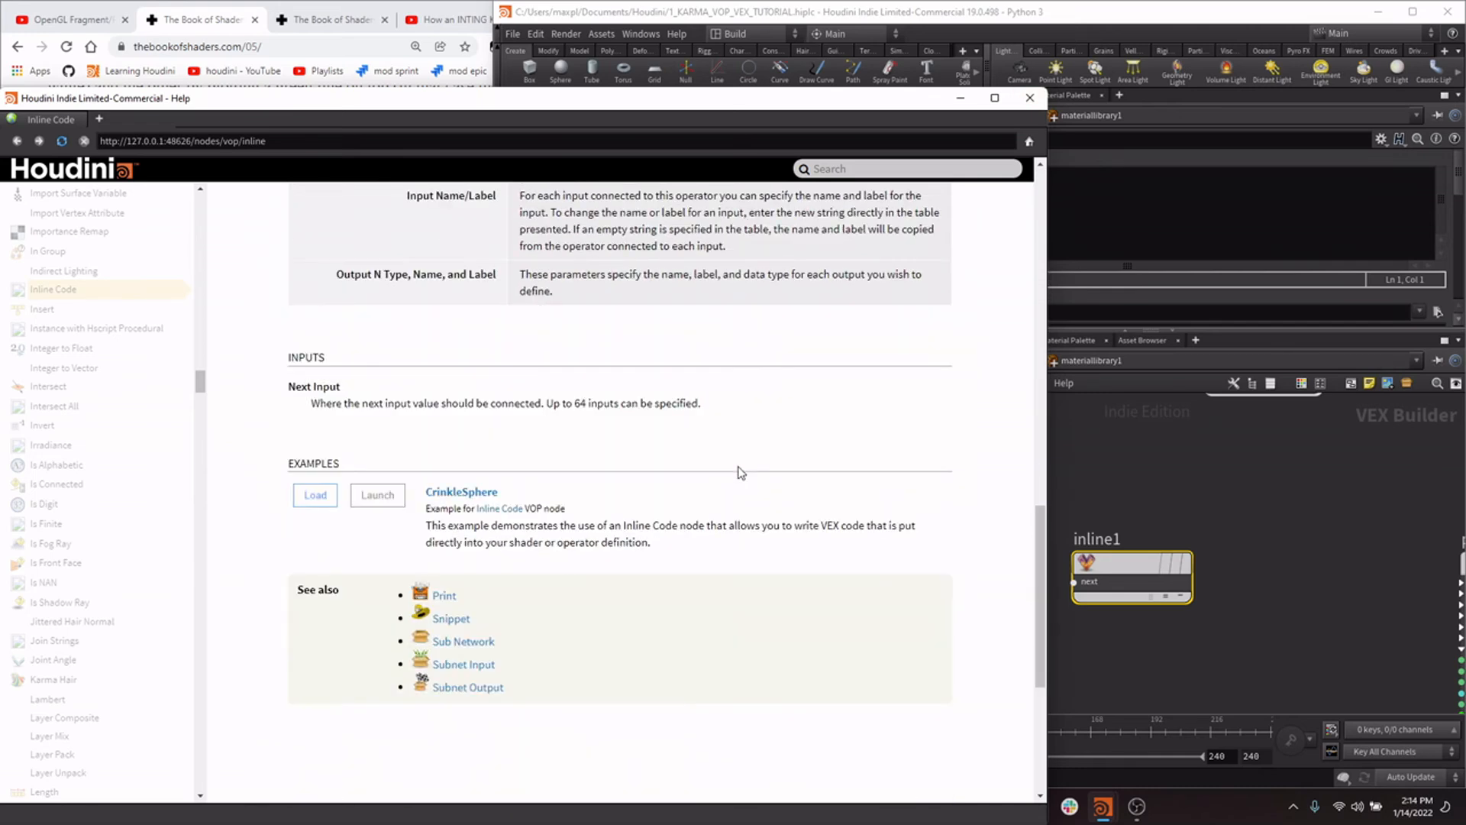
scroll(740, 472, up, 10)
click(1029, 98)
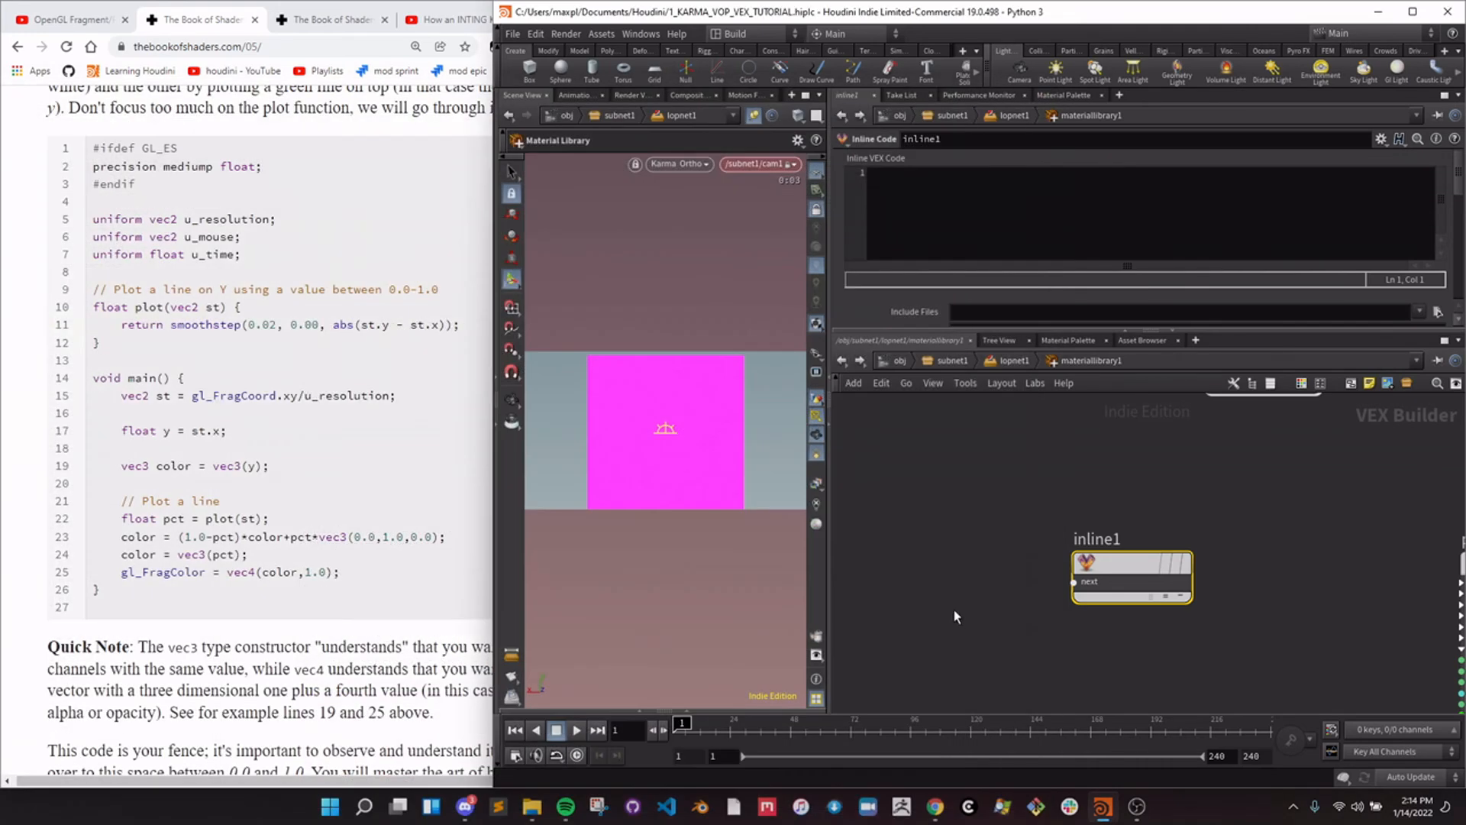
Declare a red color vector in inline1's VEX code with "vector color = set(1,0,0);".
mouse_move(1180, 584)
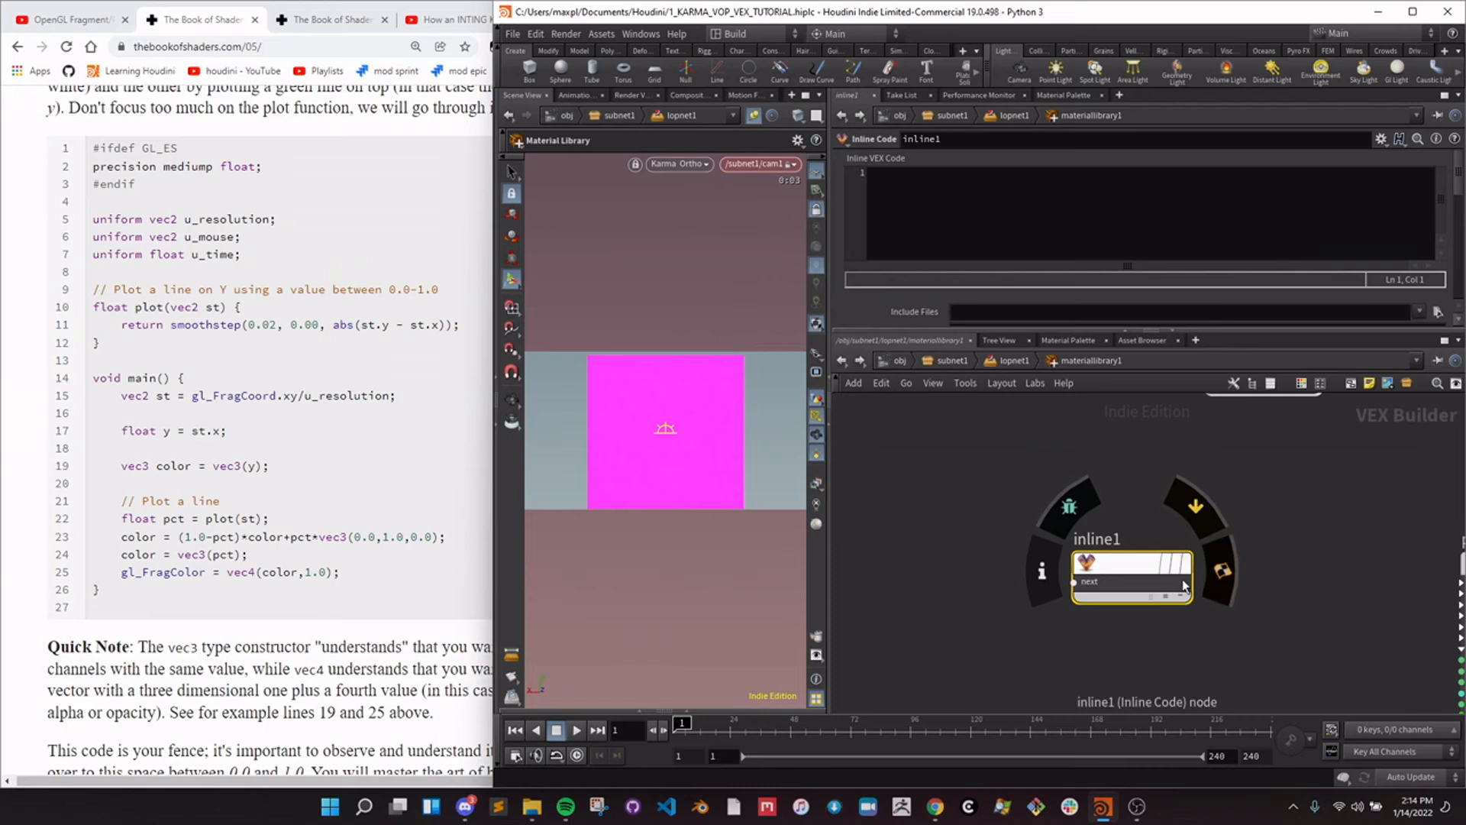
middle_drag(1346, 606, 1259, 552)
scroll(1276, 574, down, 1)
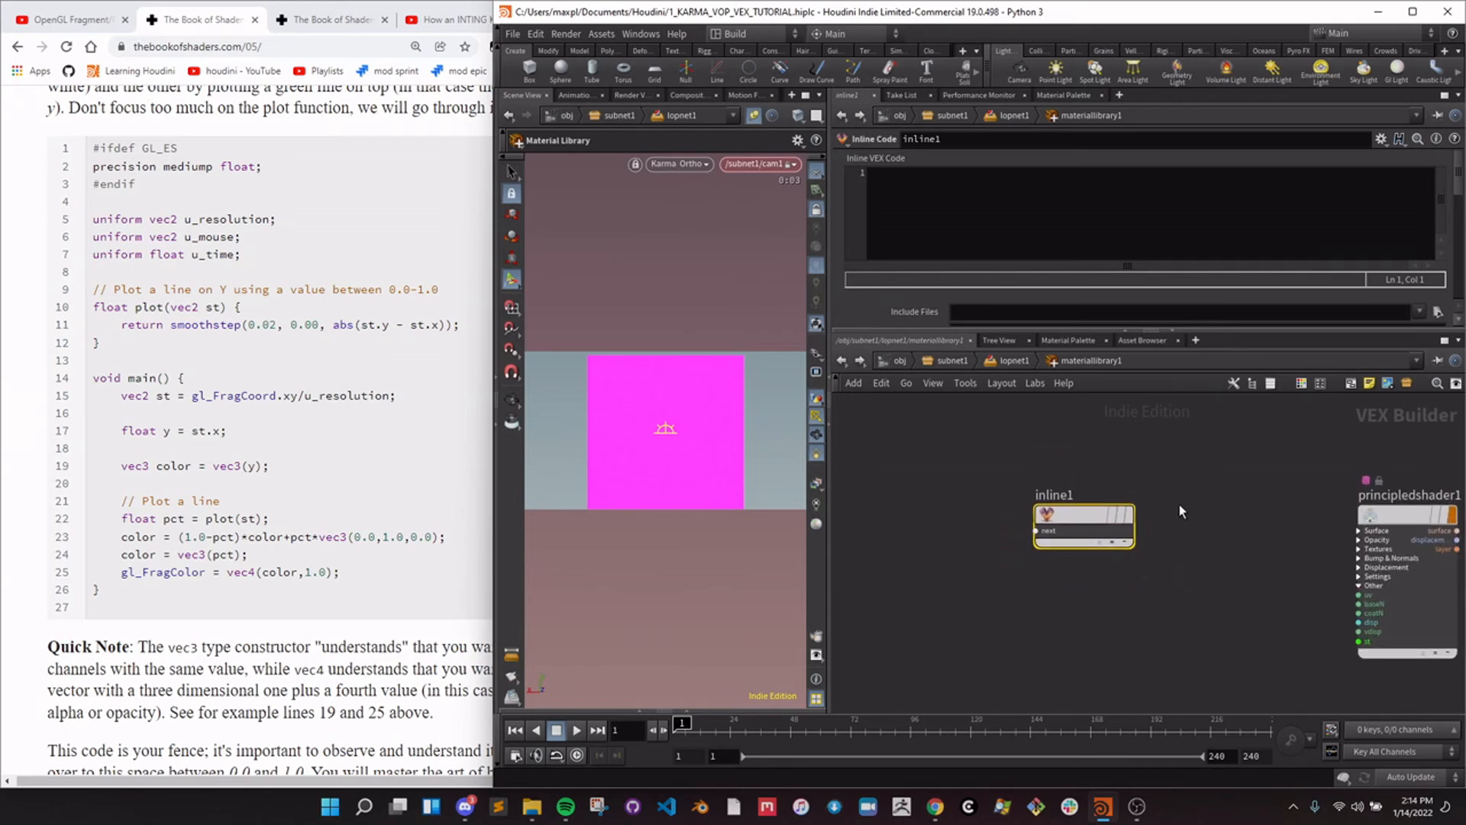
click(954, 212)
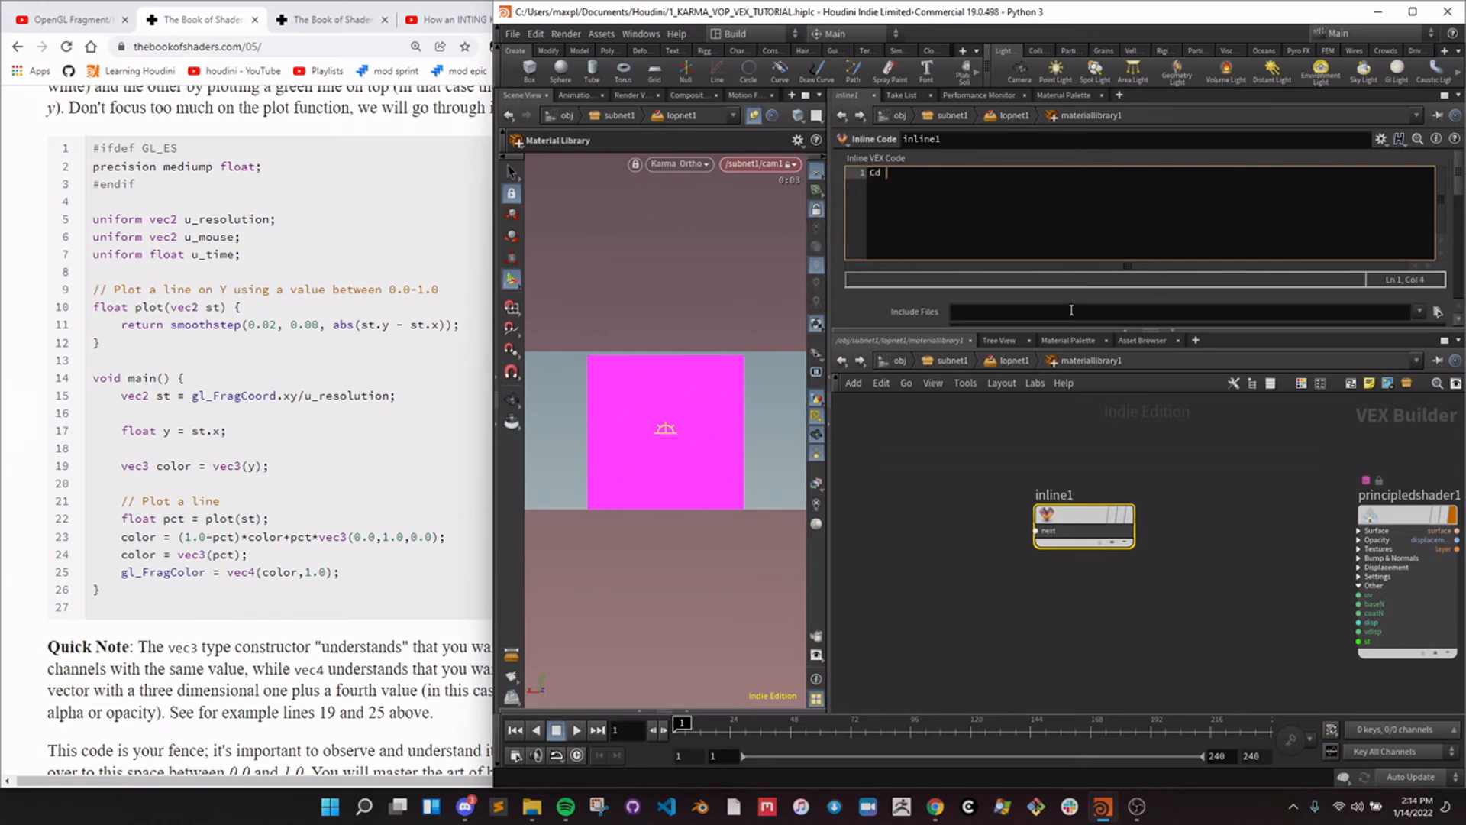
text(vector color = set())
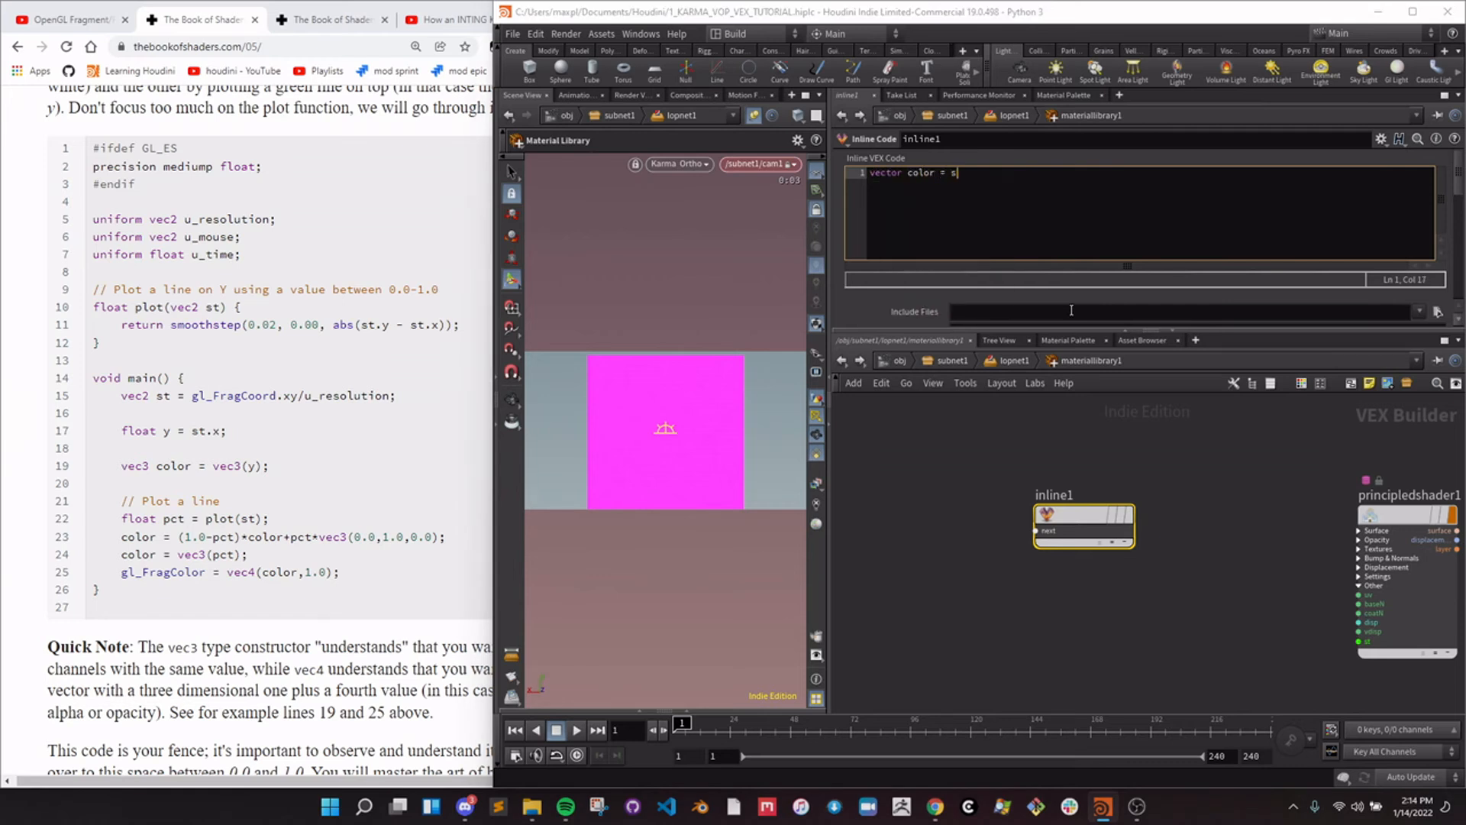
key(BackSpace)
text(1,0,0);)
key(Return)
key(Return)
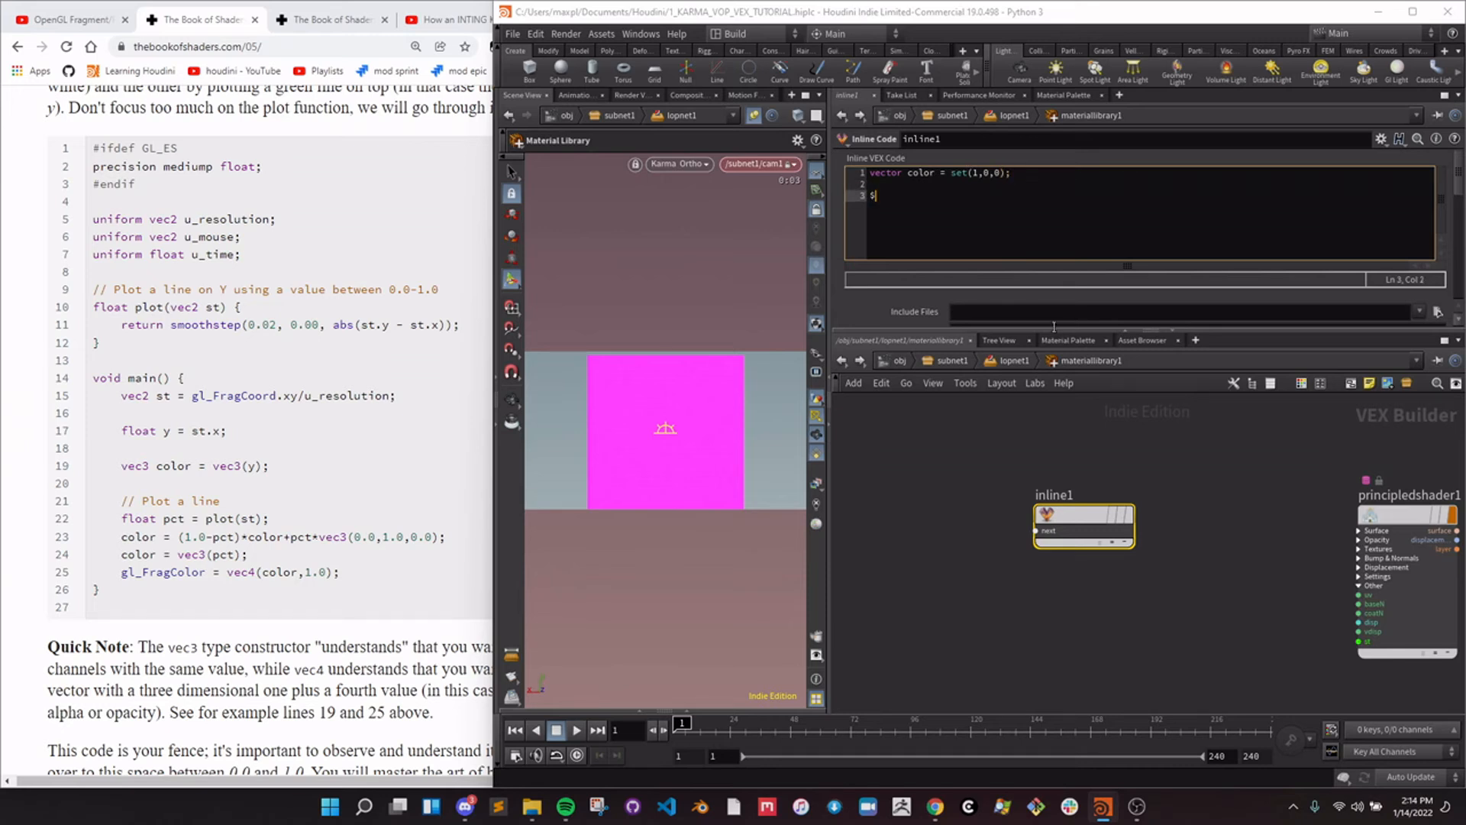
Complete line 3 of inline1's VEX code as "$outColor = color;".
click(1082, 515)
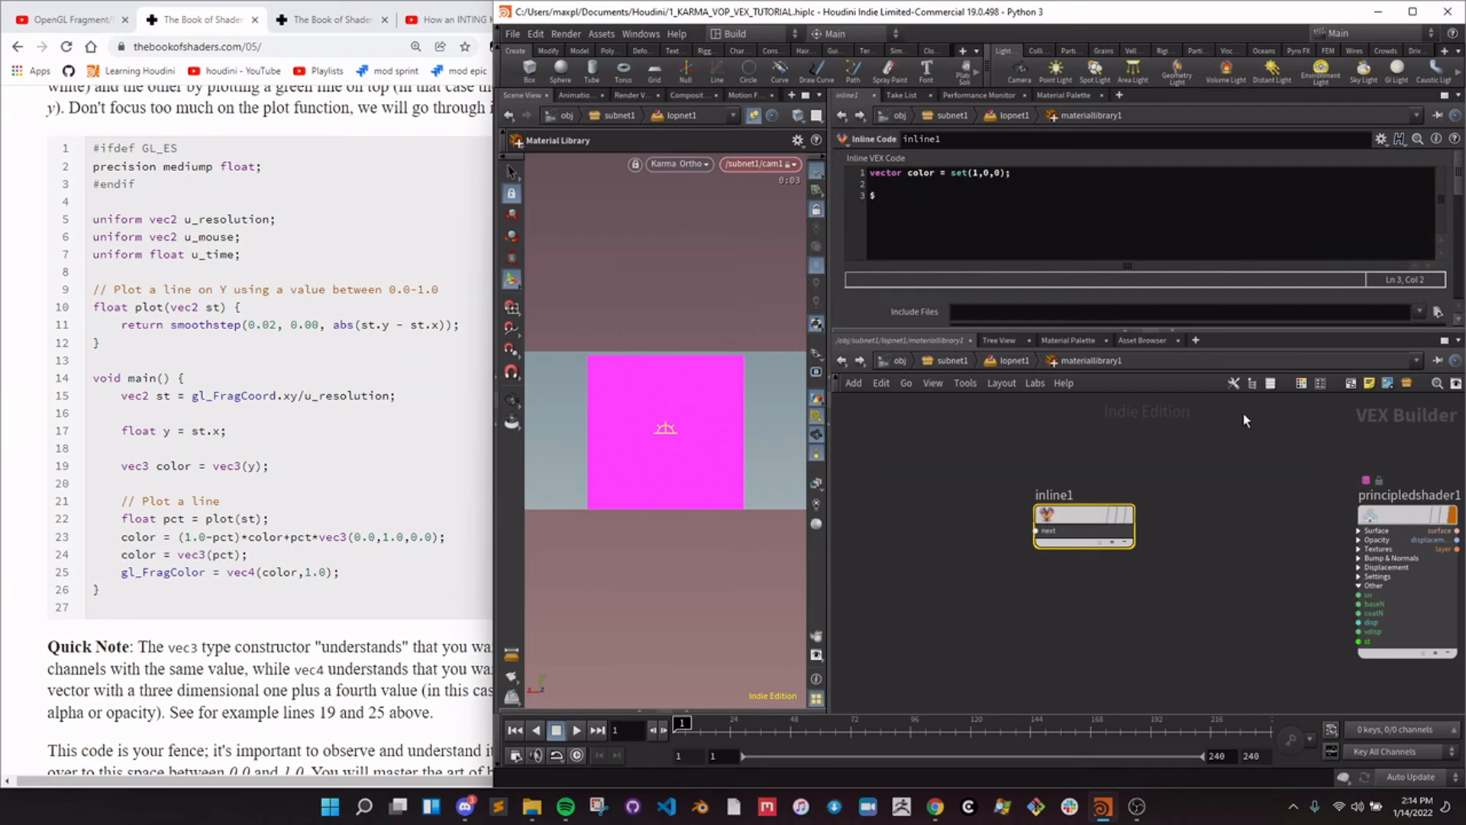
click(1028, 213)
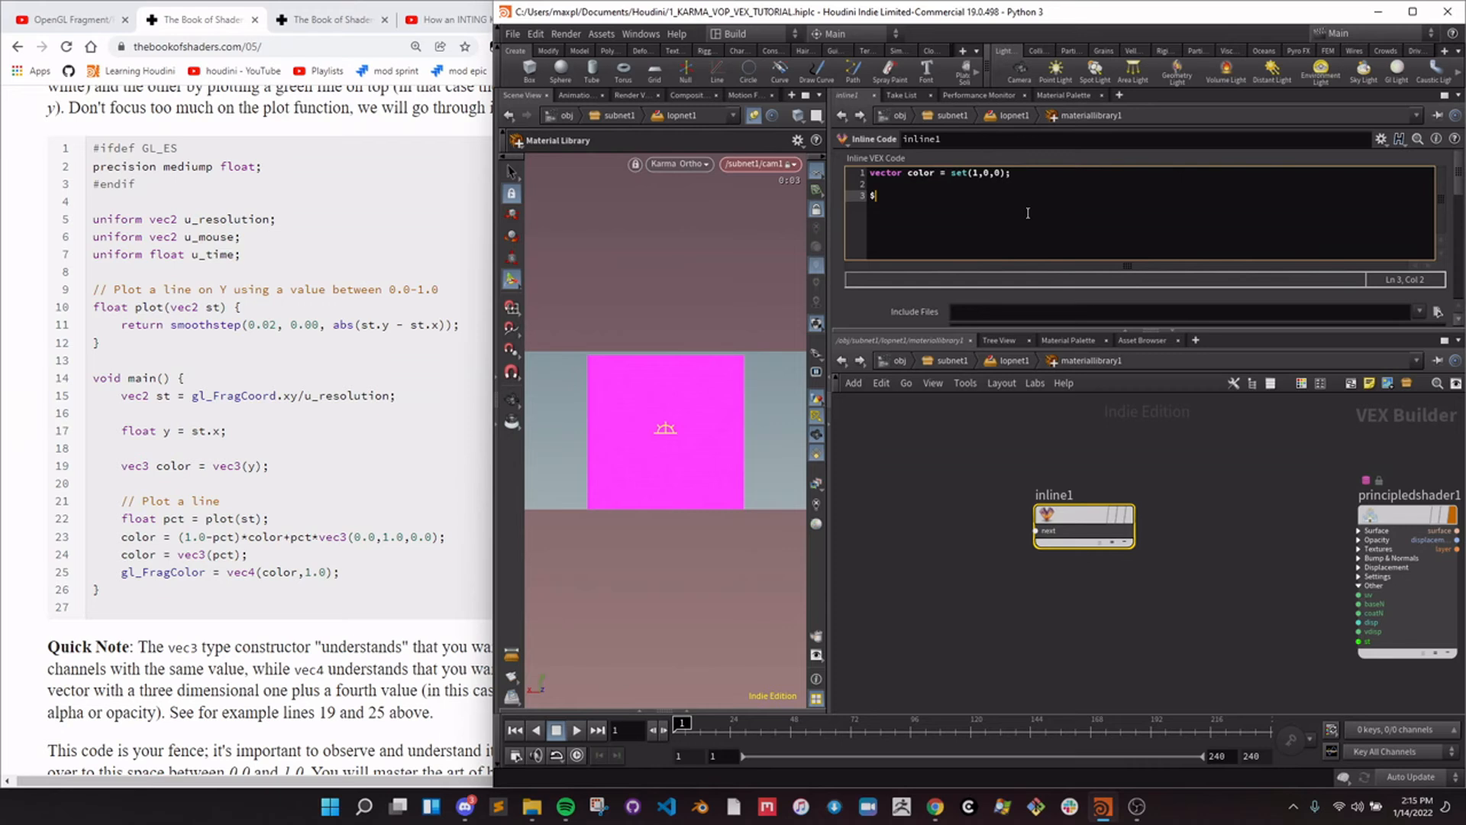
text(outColor =)
key(Left)
key(Left)
key(Left)
key(ctrl+shift+Left)
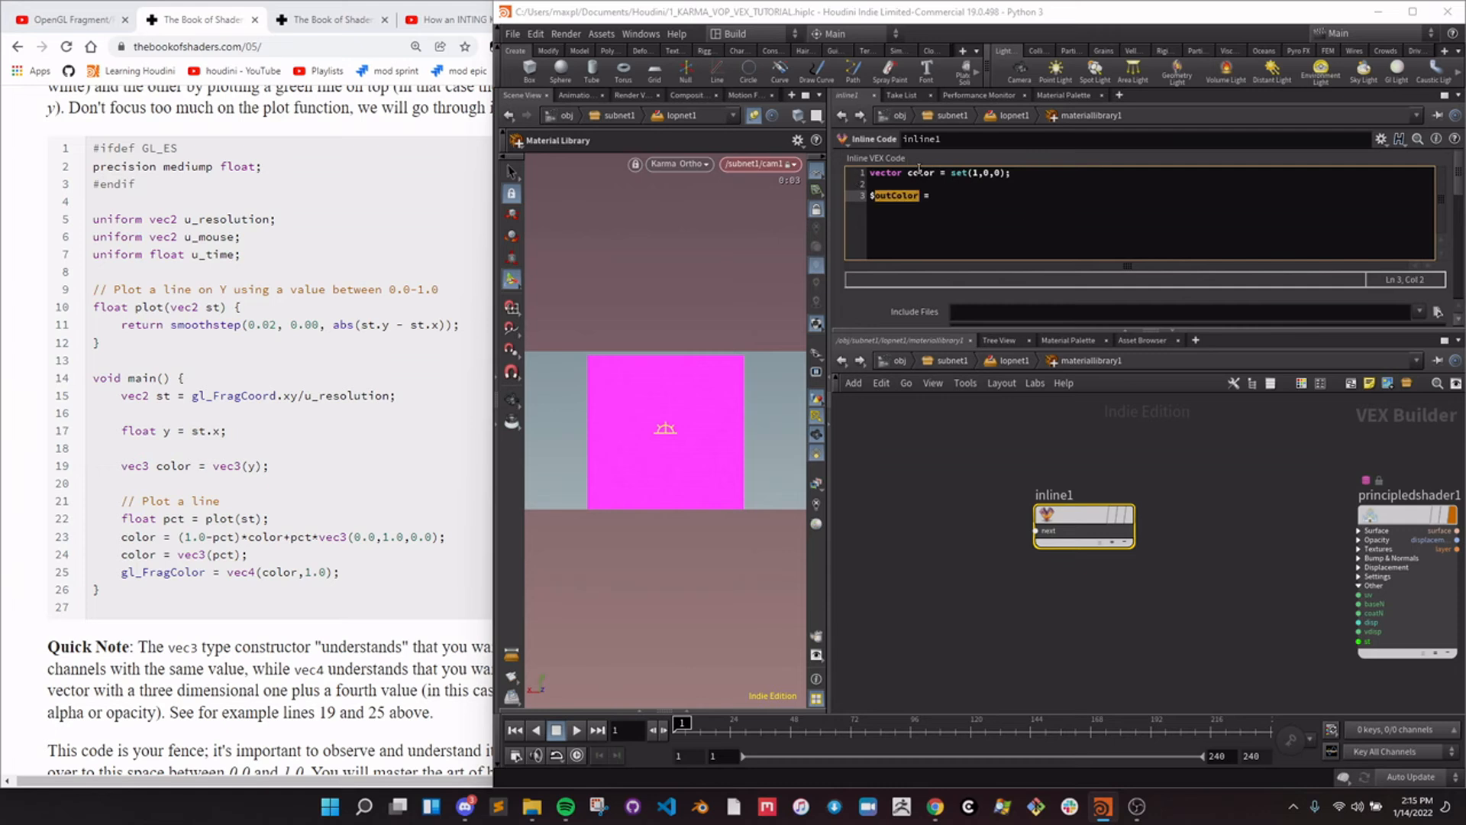
click(975, 211)
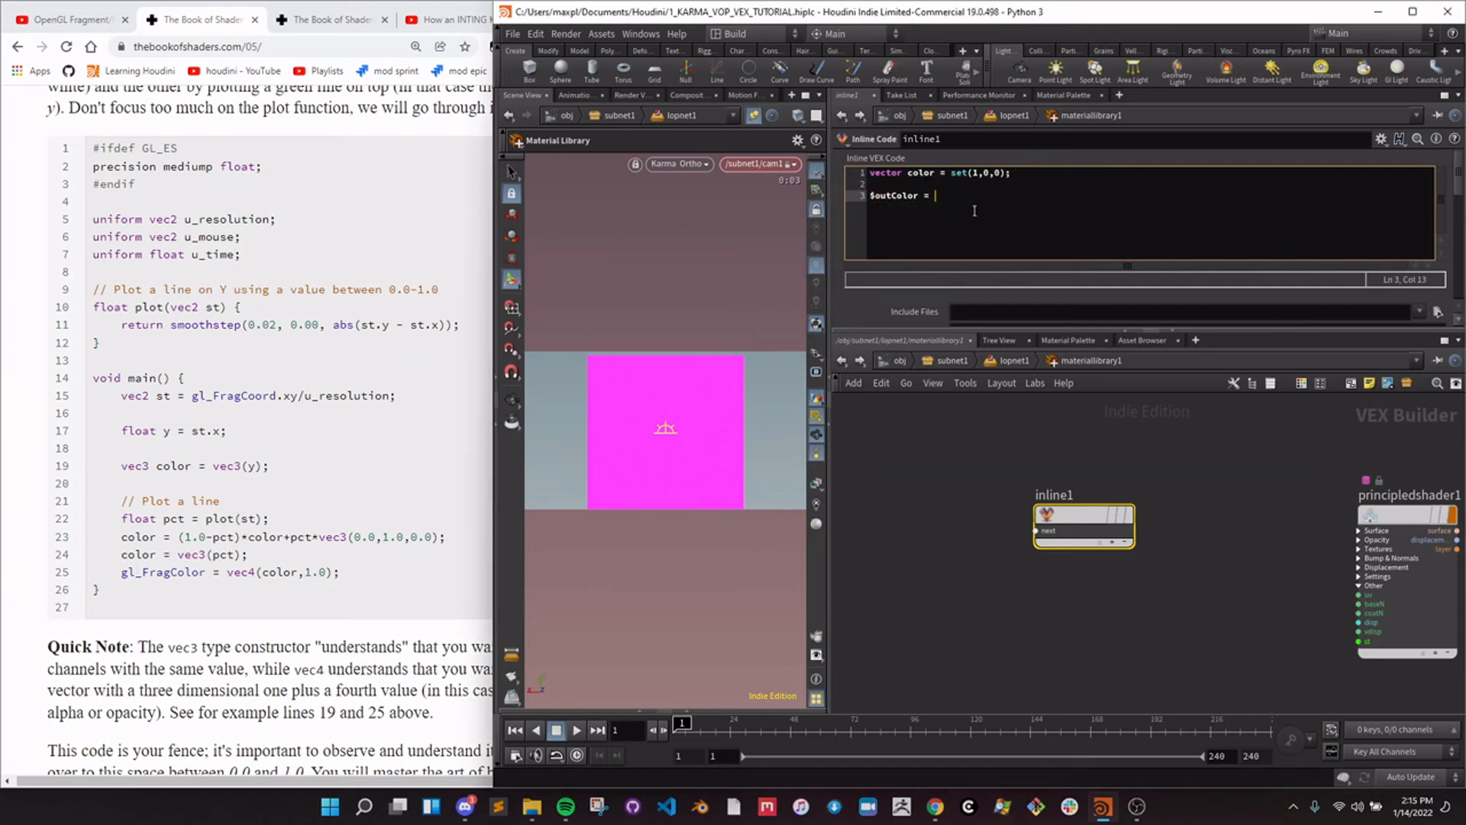
text(color;)
scroll(992, 293, down, 3)
scroll(1001, 481, down, 2)
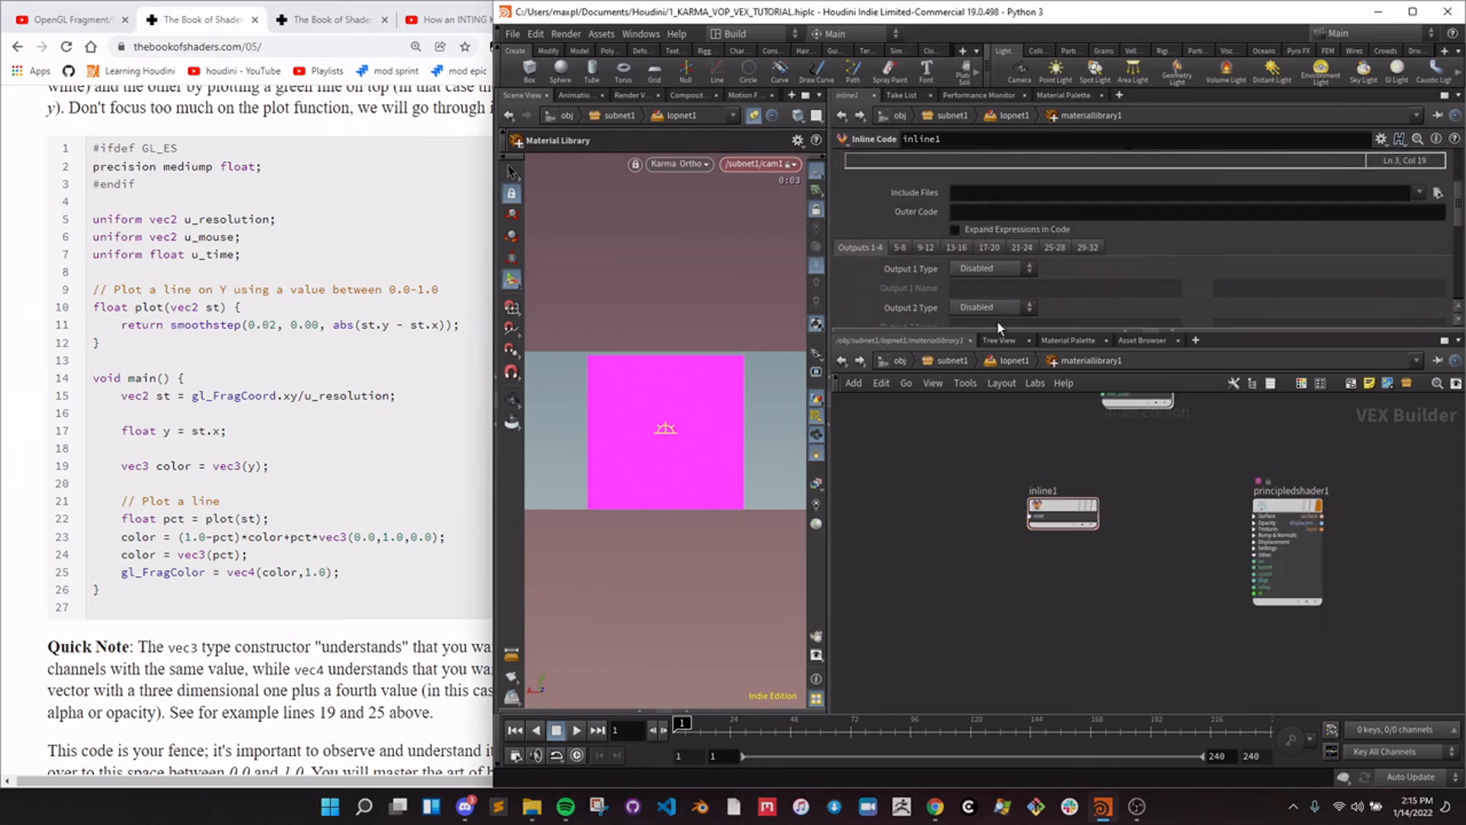
Set inline1's first output type to Vector and name it outColor.
scroll(993, 309, down, 1)
click(991, 249)
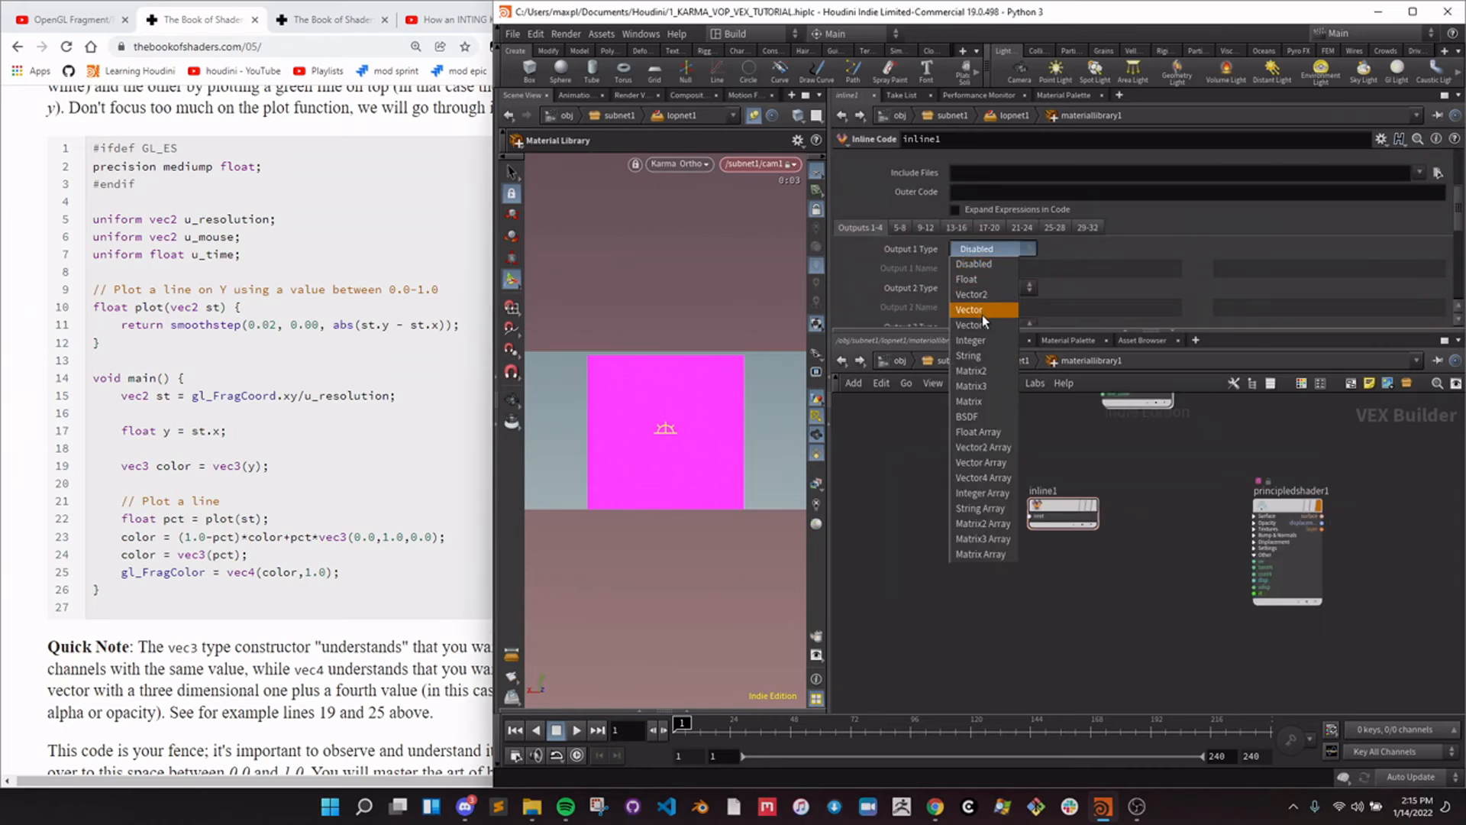
click(982, 312)
click(978, 267)
text(outColor)
key(Return)
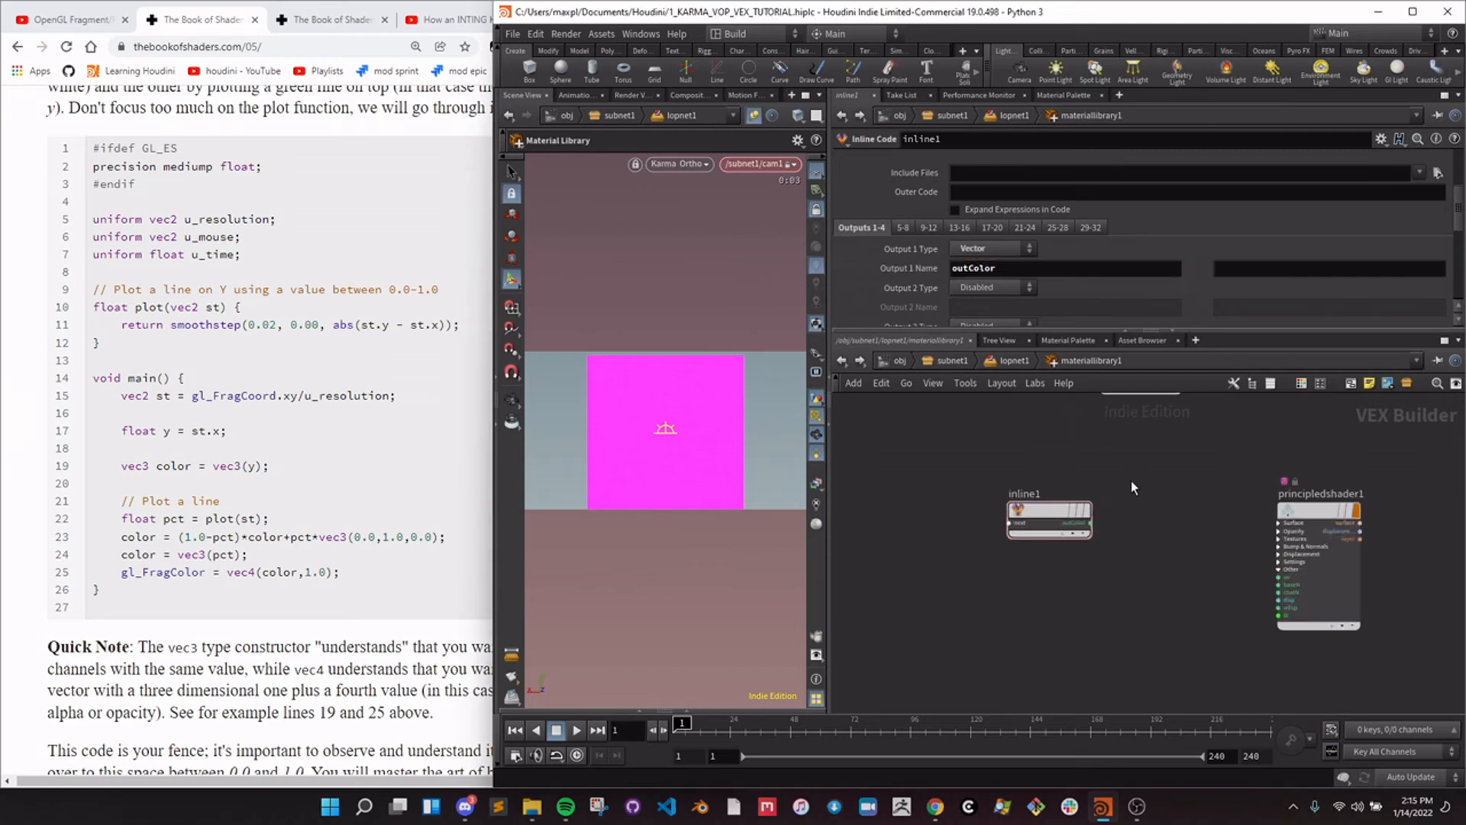
Connect inline1's outColor output to the basecolor input of principledshader1.
scroll(1129, 482, up, 3)
drag(1032, 527, 1326, 533)
click(1354, 525)
drag(1030, 526, 1353, 539)
scroll(1073, 577, down, 1)
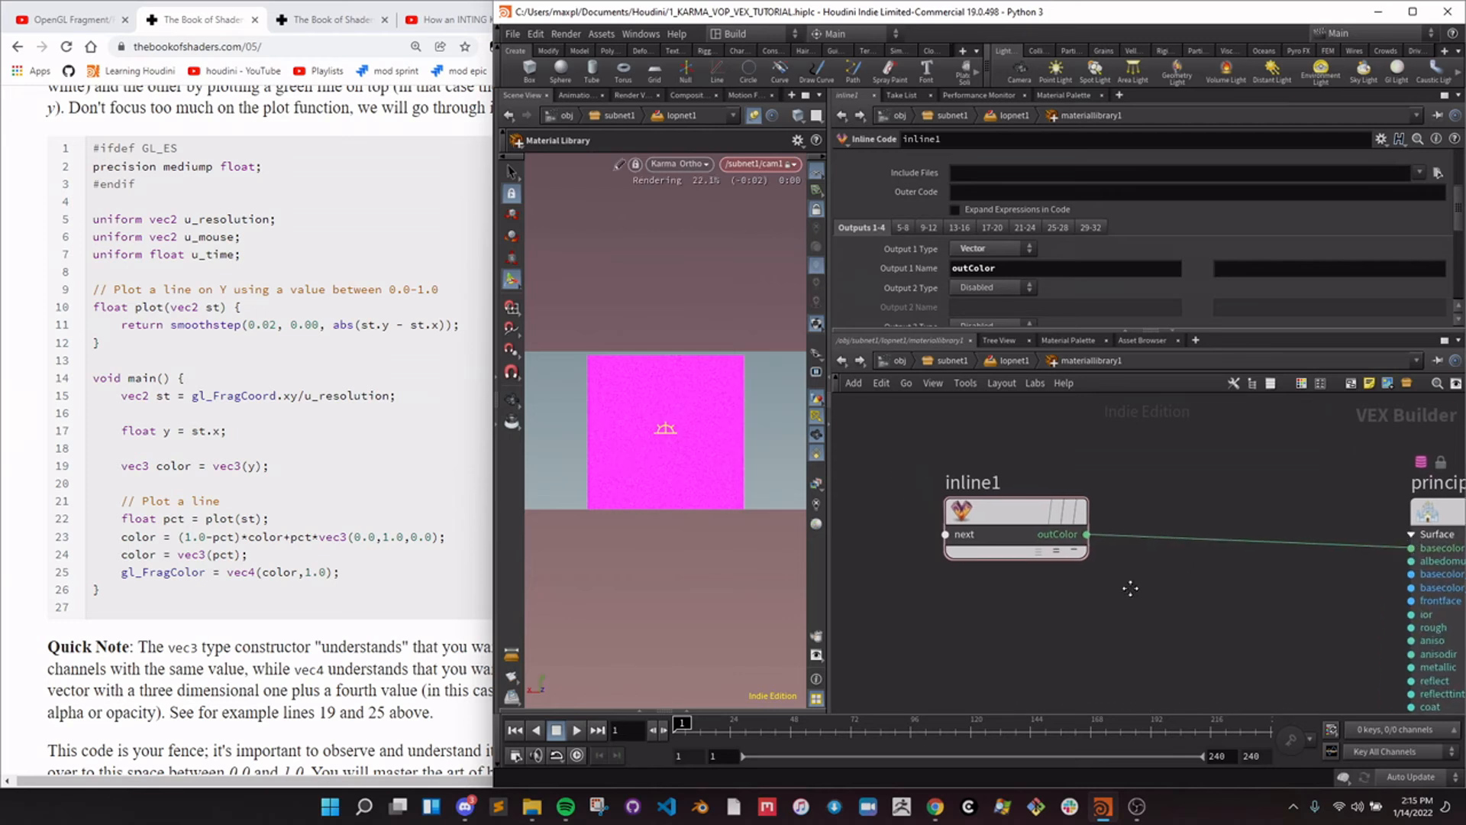
scroll(1081, 594, down, 1)
scroll(989, 279, up, 5)
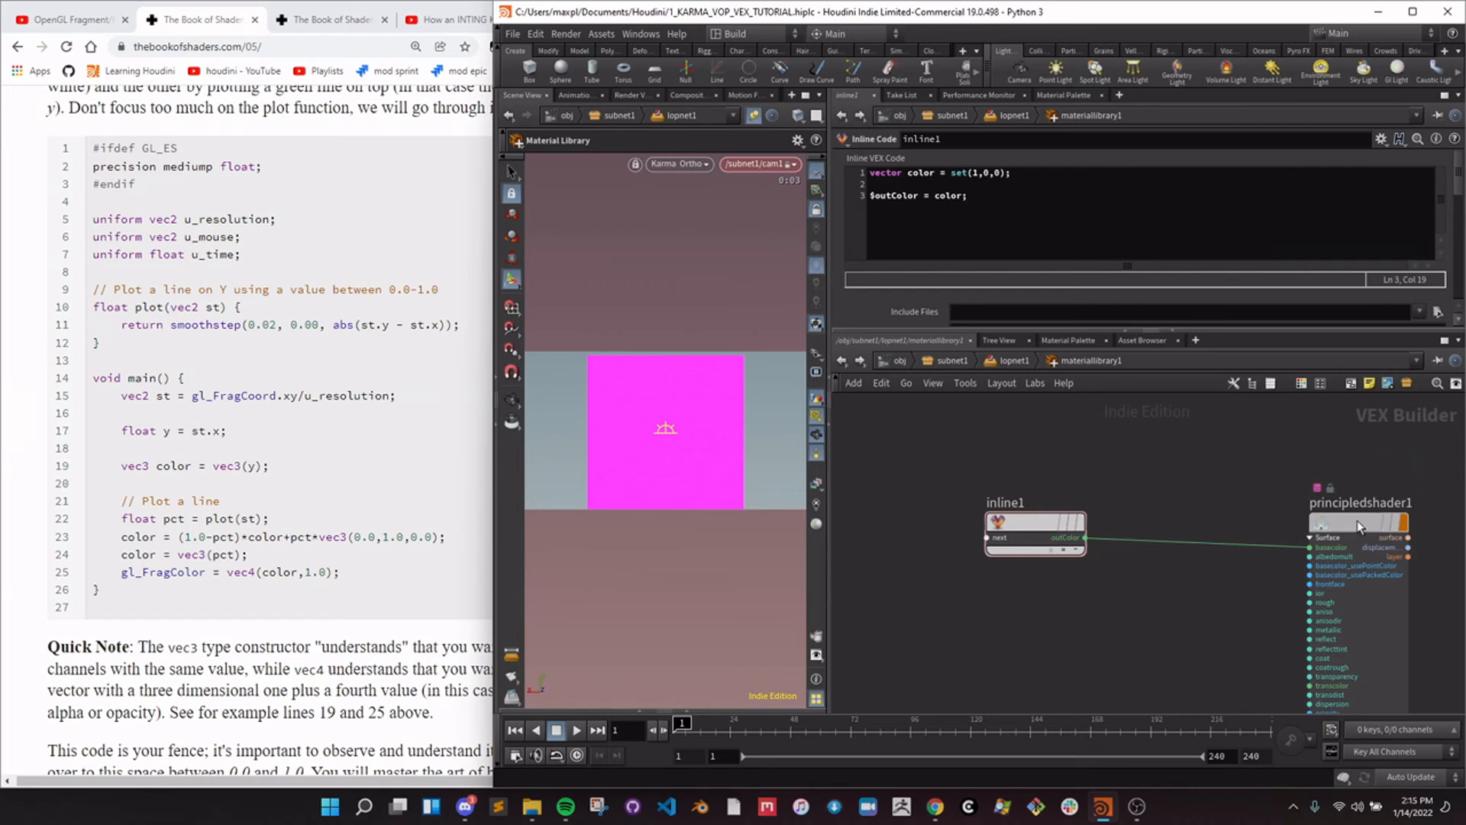
Try to assign principledshader1 to the square in the viewport, and shift inline1 slightly toward the shader.
drag(1352, 523, 694, 445)
click(738, 484)
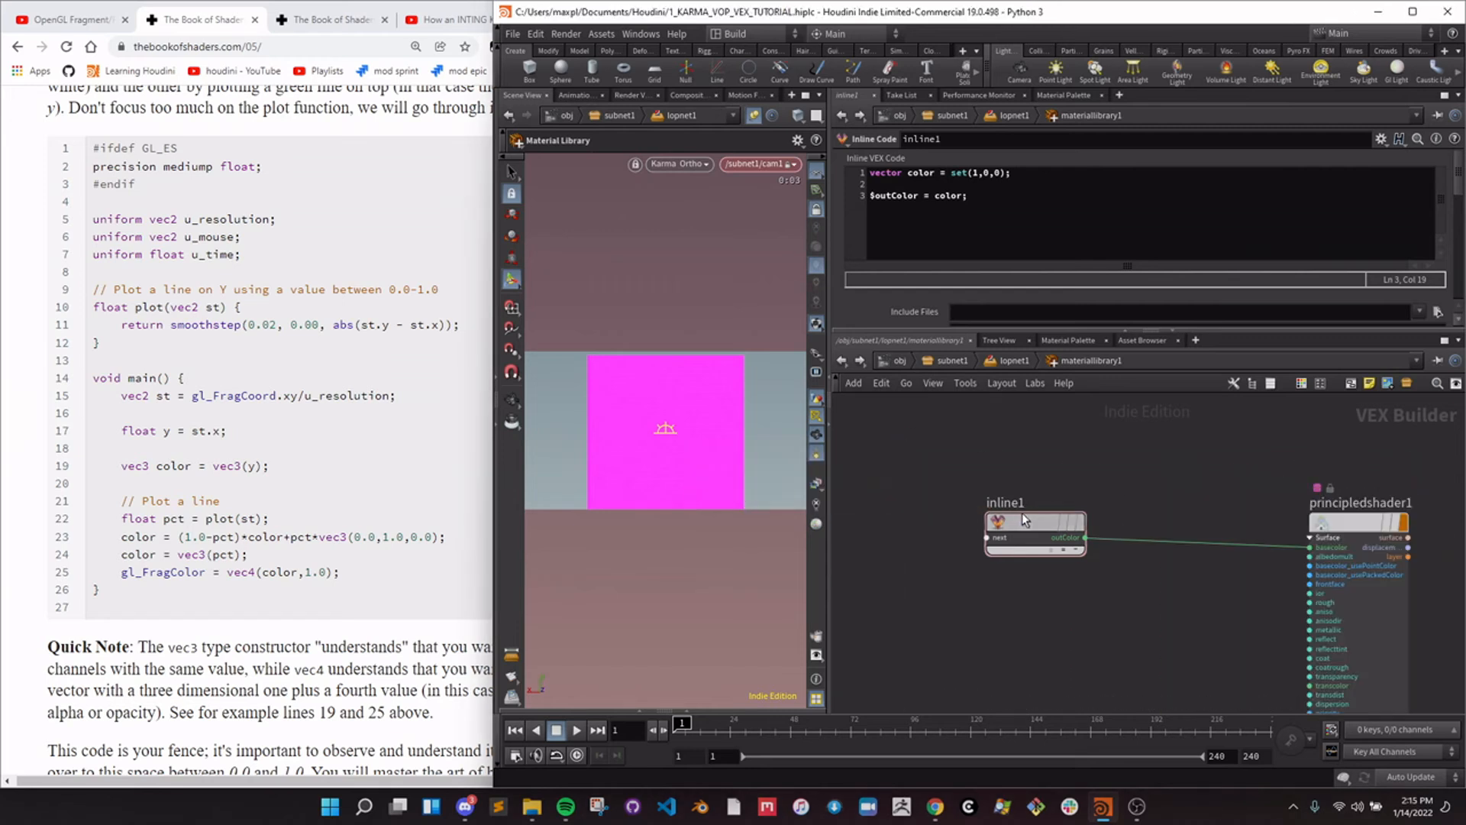
drag(1022, 519, 1056, 519)
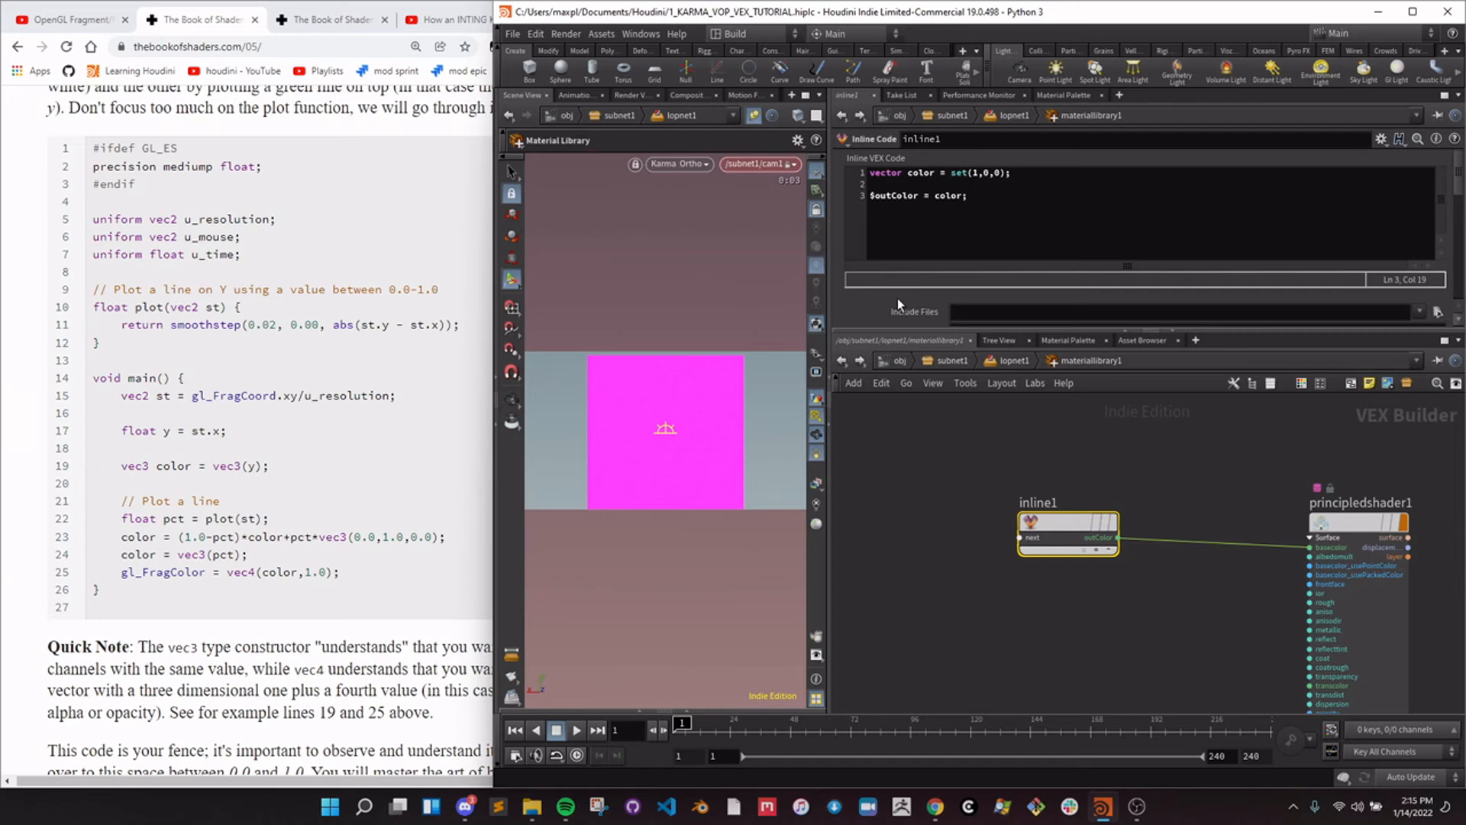
Give inline1's first output the label outColor and save the scene.
scroll(896, 297, down, 4)
click(1283, 268)
text(outColor)
key(ctrl+s)
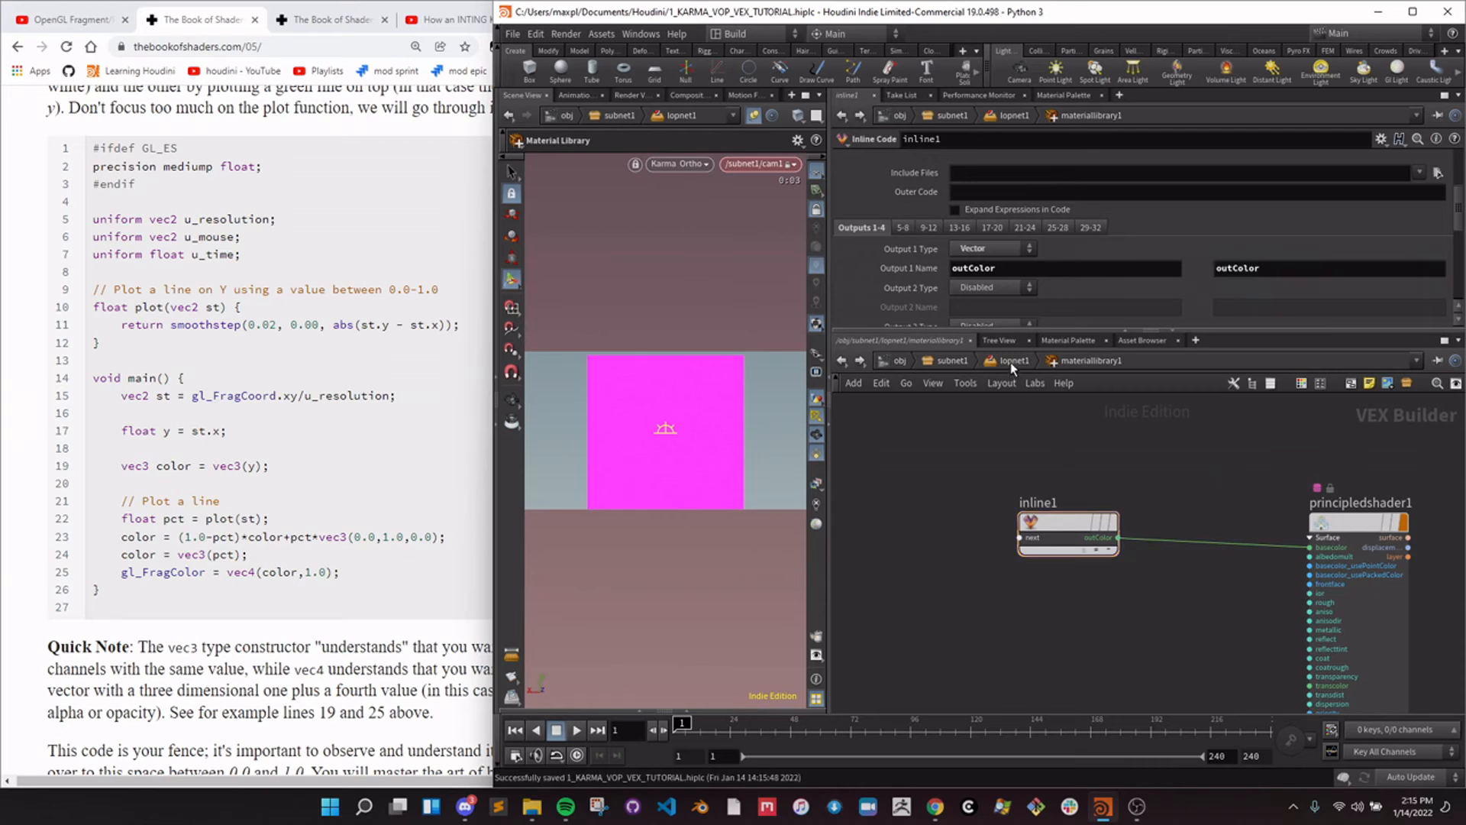
Clear all material entries from both materiallibrary1 and assignmaterial1 in lopnet1.
click(1014, 360)
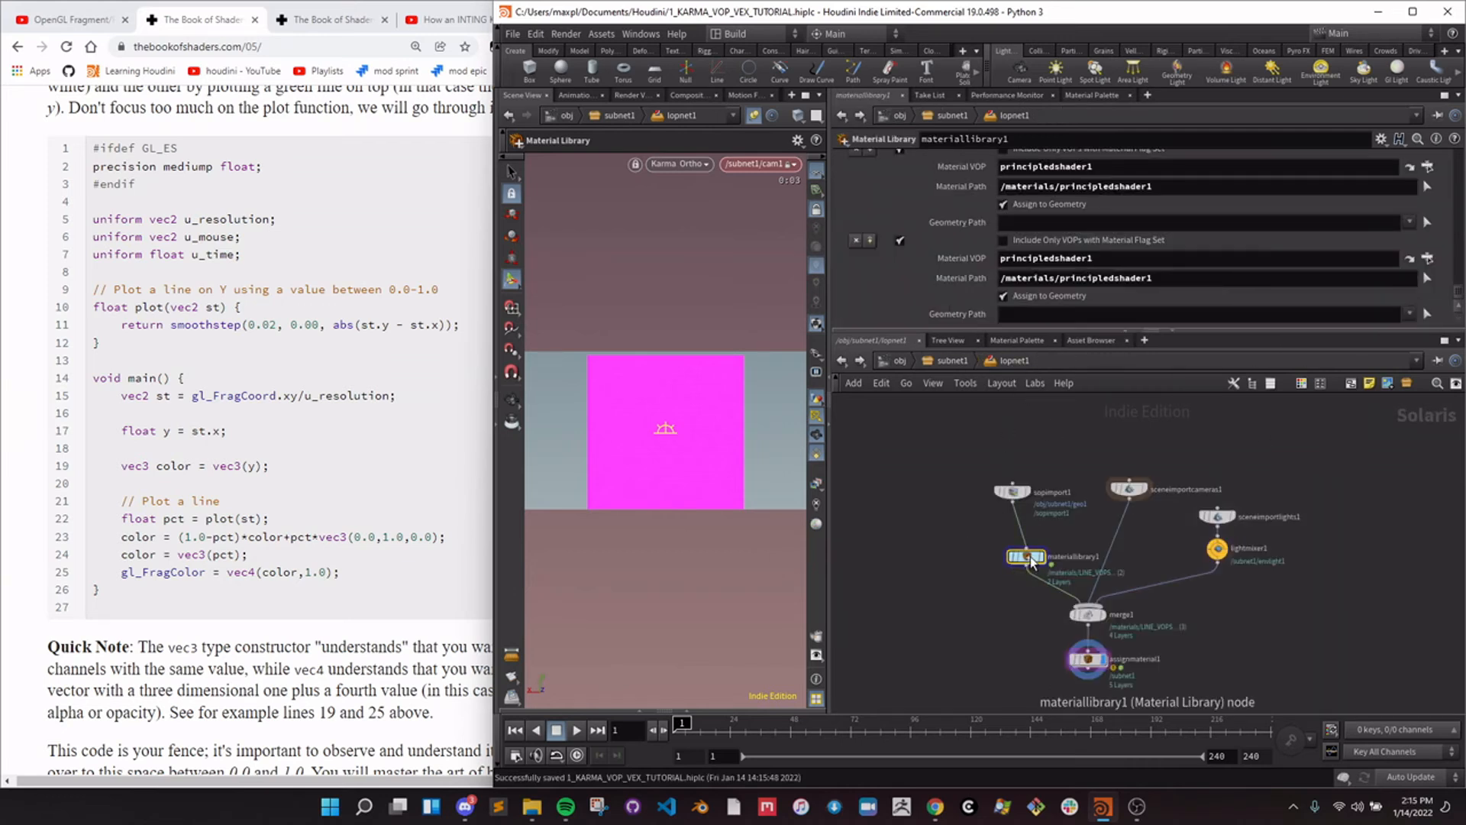
scroll(1130, 229, up, 3)
scroll(1130, 227, down, 8)
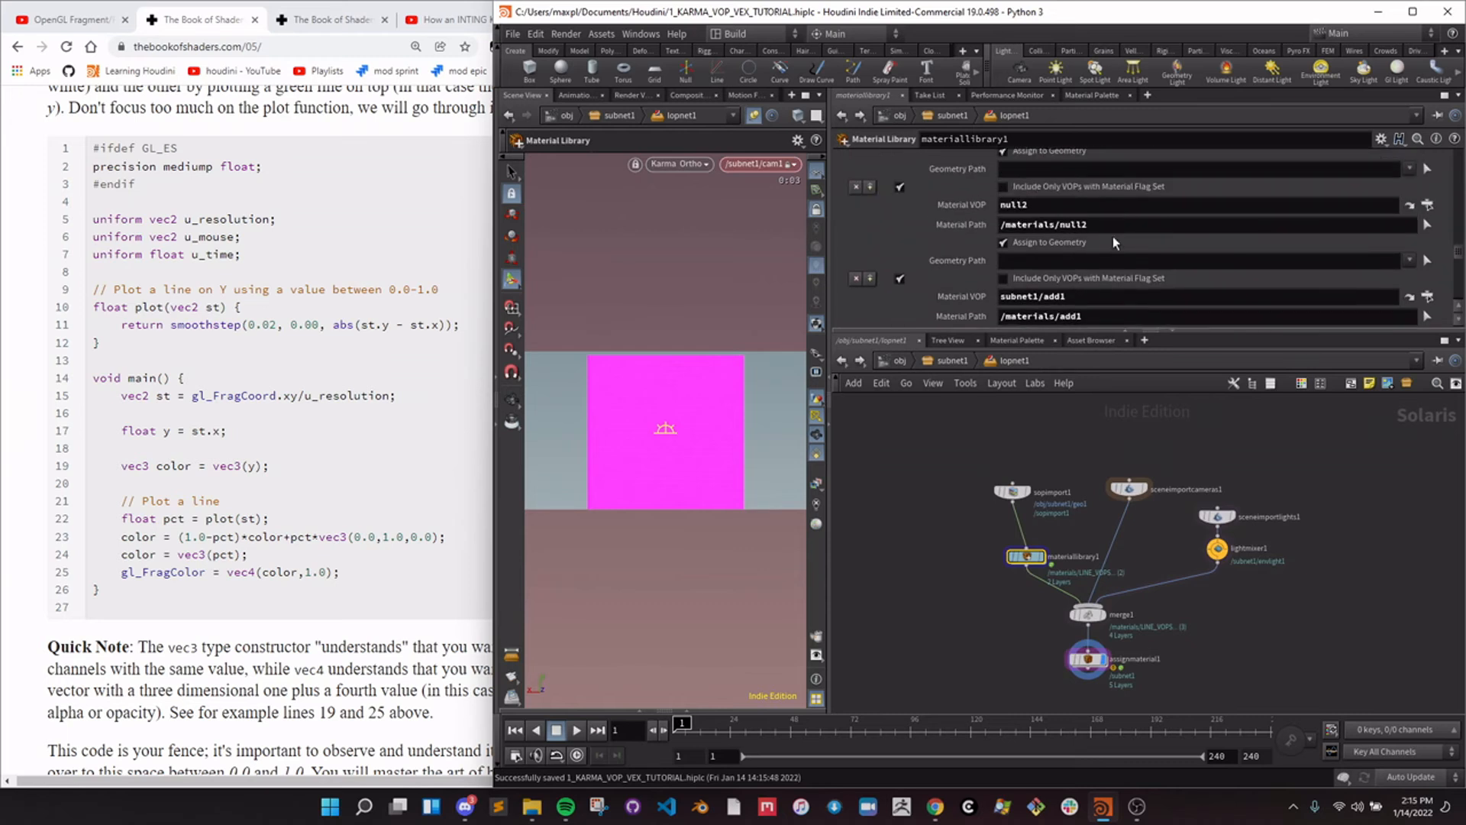
scroll(1099, 235, down, 5)
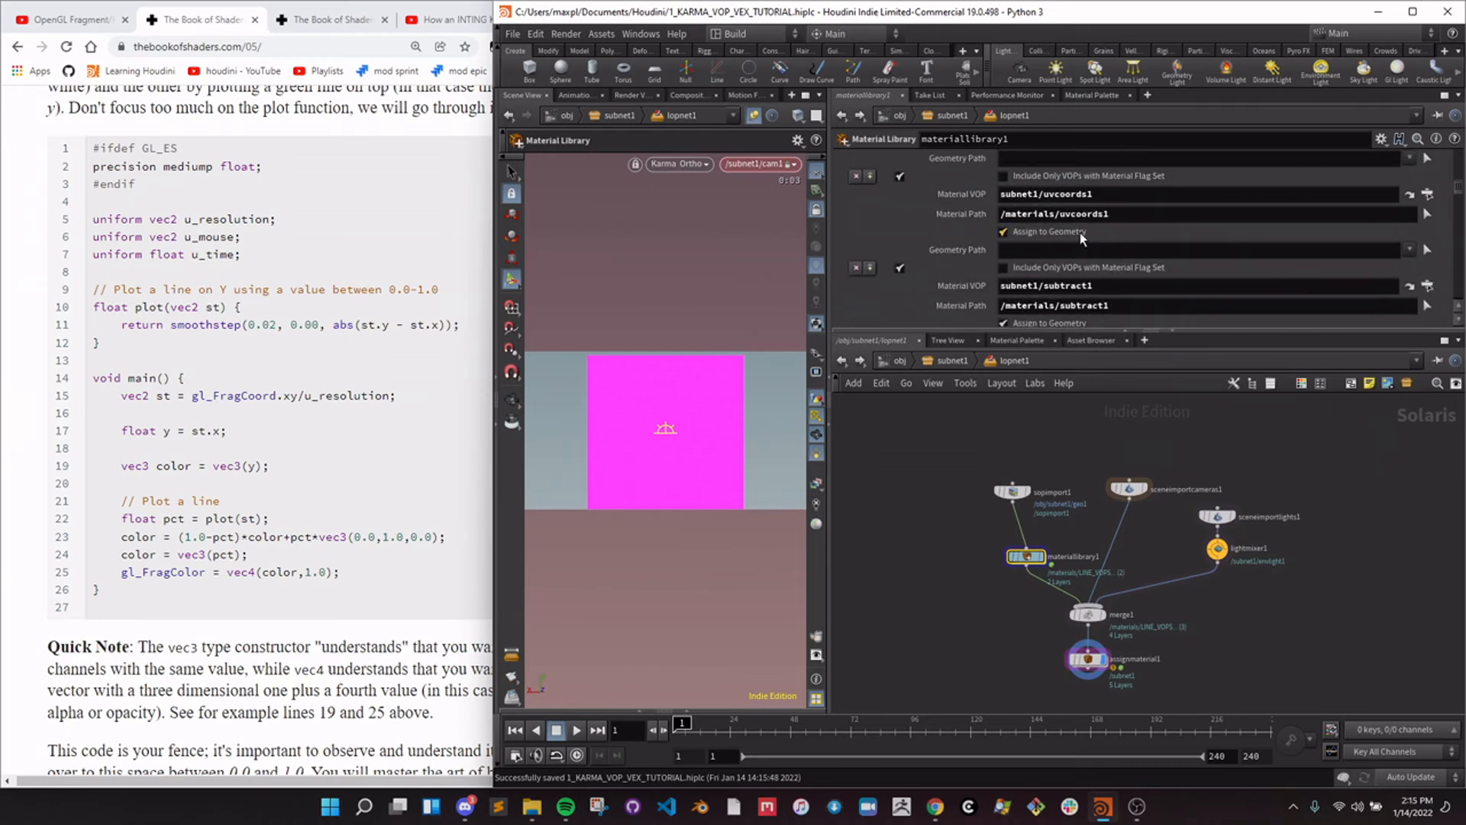
drag(1459, 183, 1458, 155)
click(938, 585)
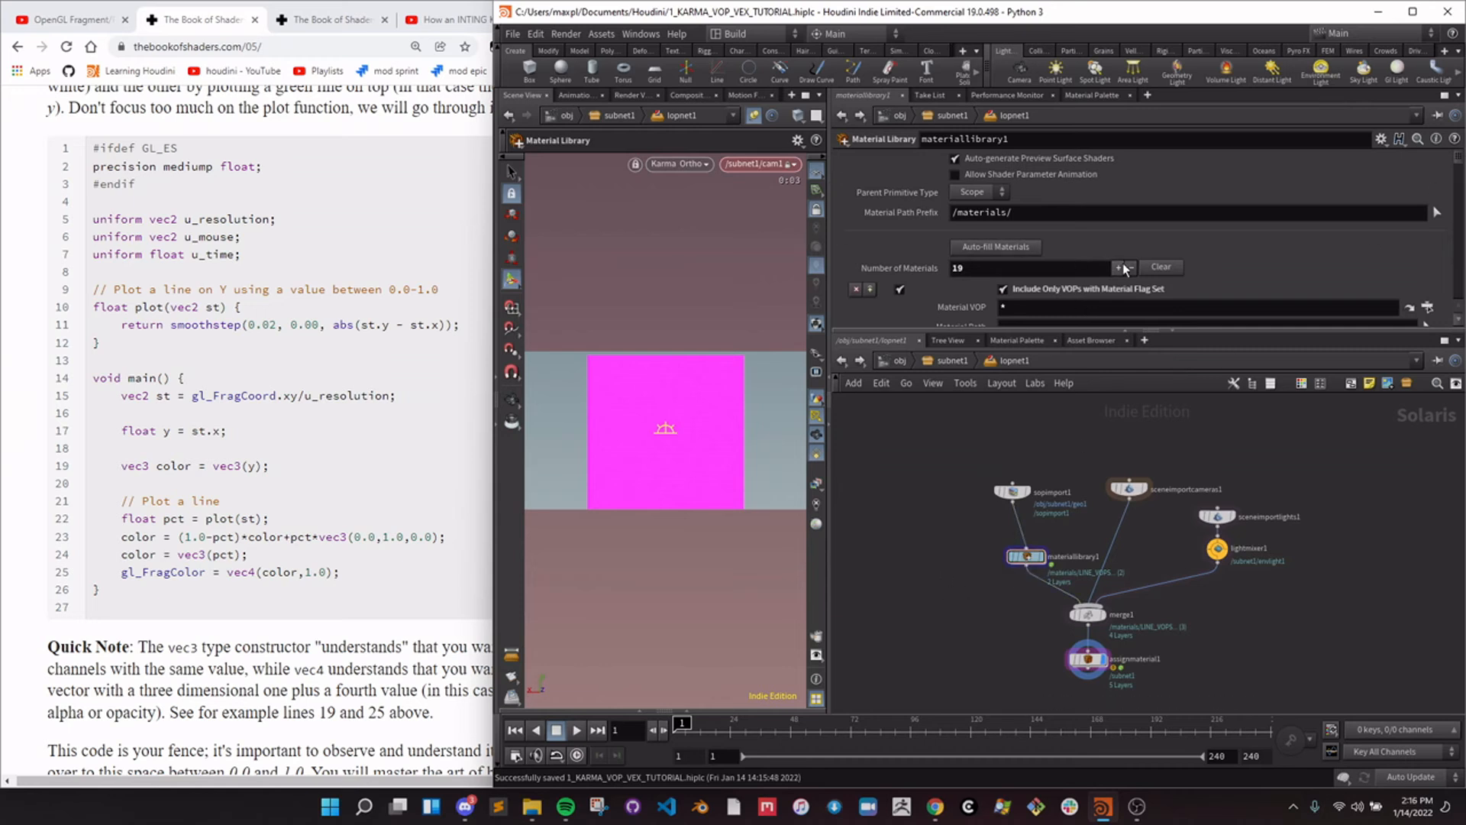
click(1150, 268)
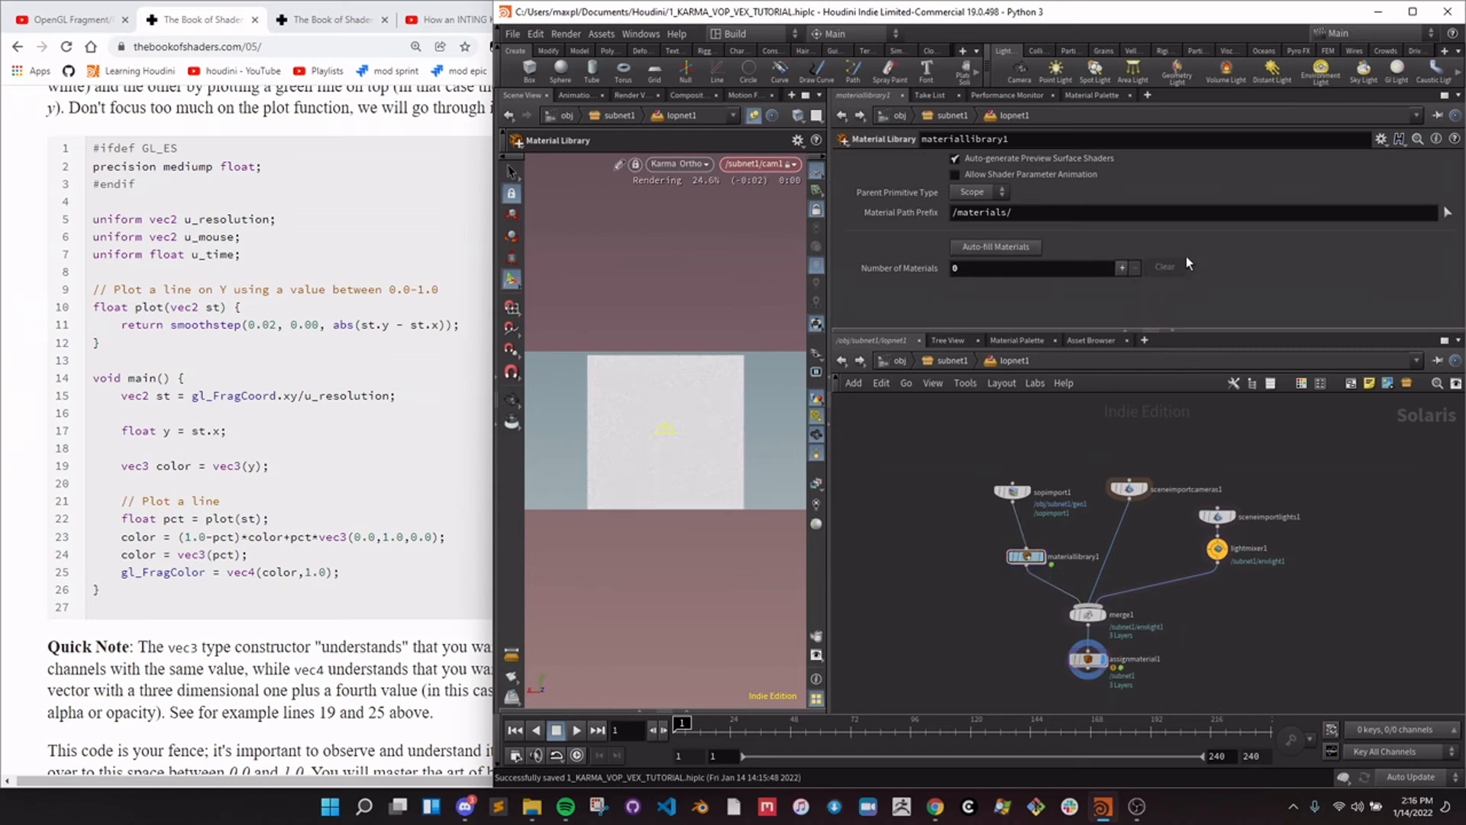
click(1088, 659)
click(1176, 157)
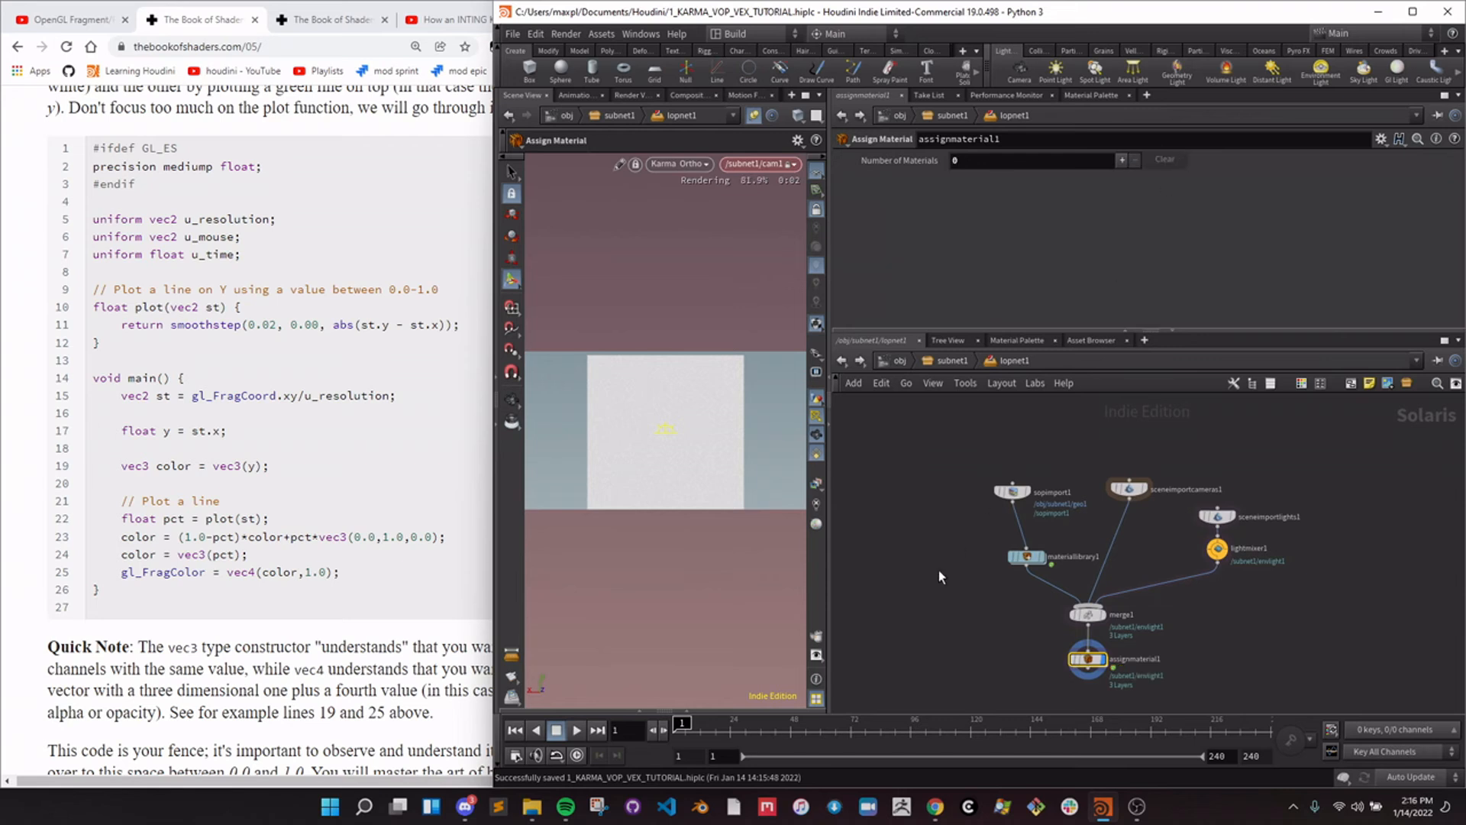
Assign principledshader1 from inside materiallibrary1 to the square in the viewport, and restart the Karma render.
double_click(1026, 557)
drag(743, 437, 686, 438)
click(686, 438)
scroll(1011, 508, up, 3)
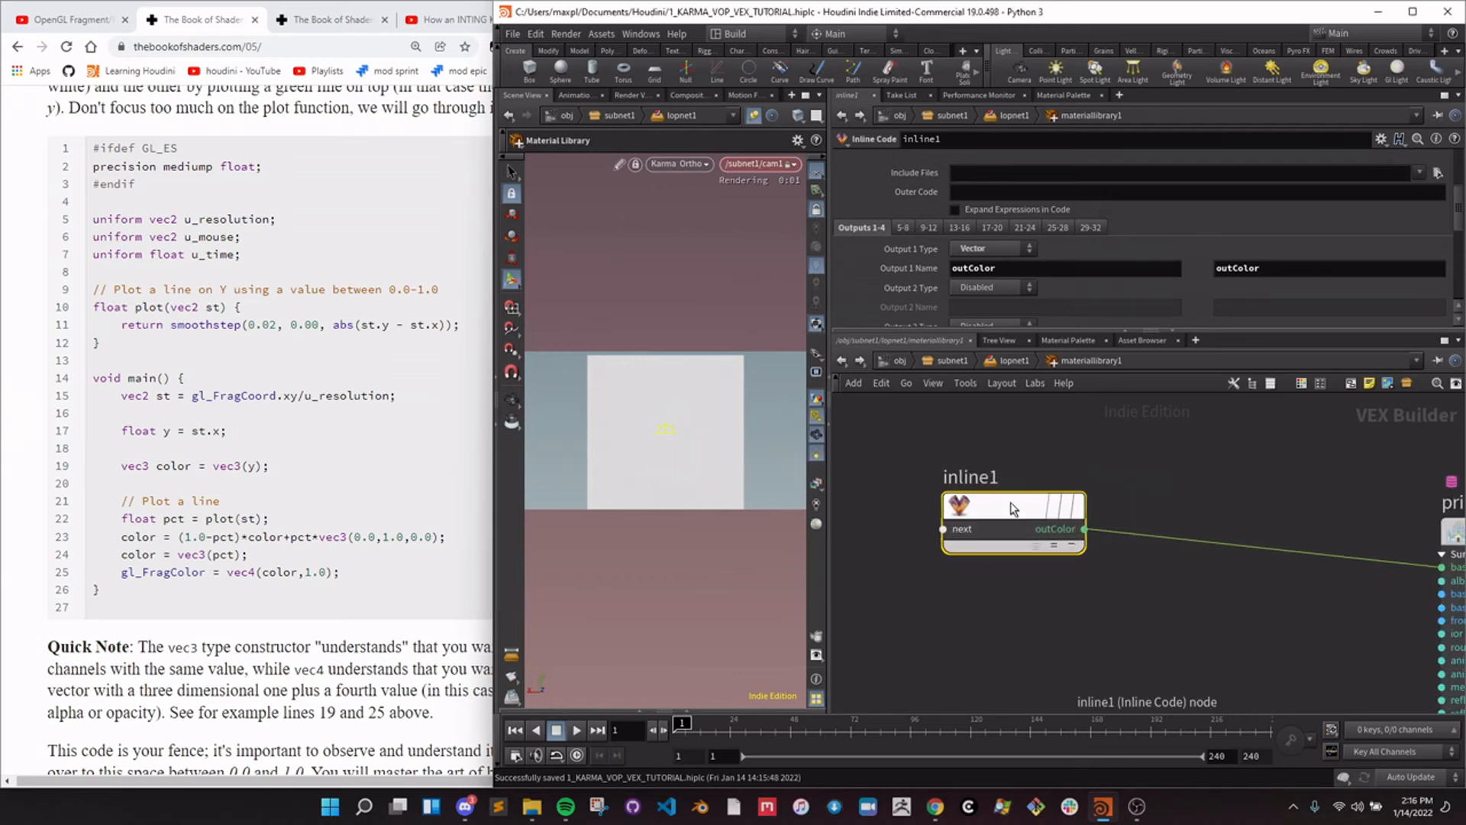
middle_drag(1292, 502, 1170, 461)
scroll(1170, 461, down, 2)
middle_drag(1180, 571, 1224, 582)
drag(954, 454, 979, 457)
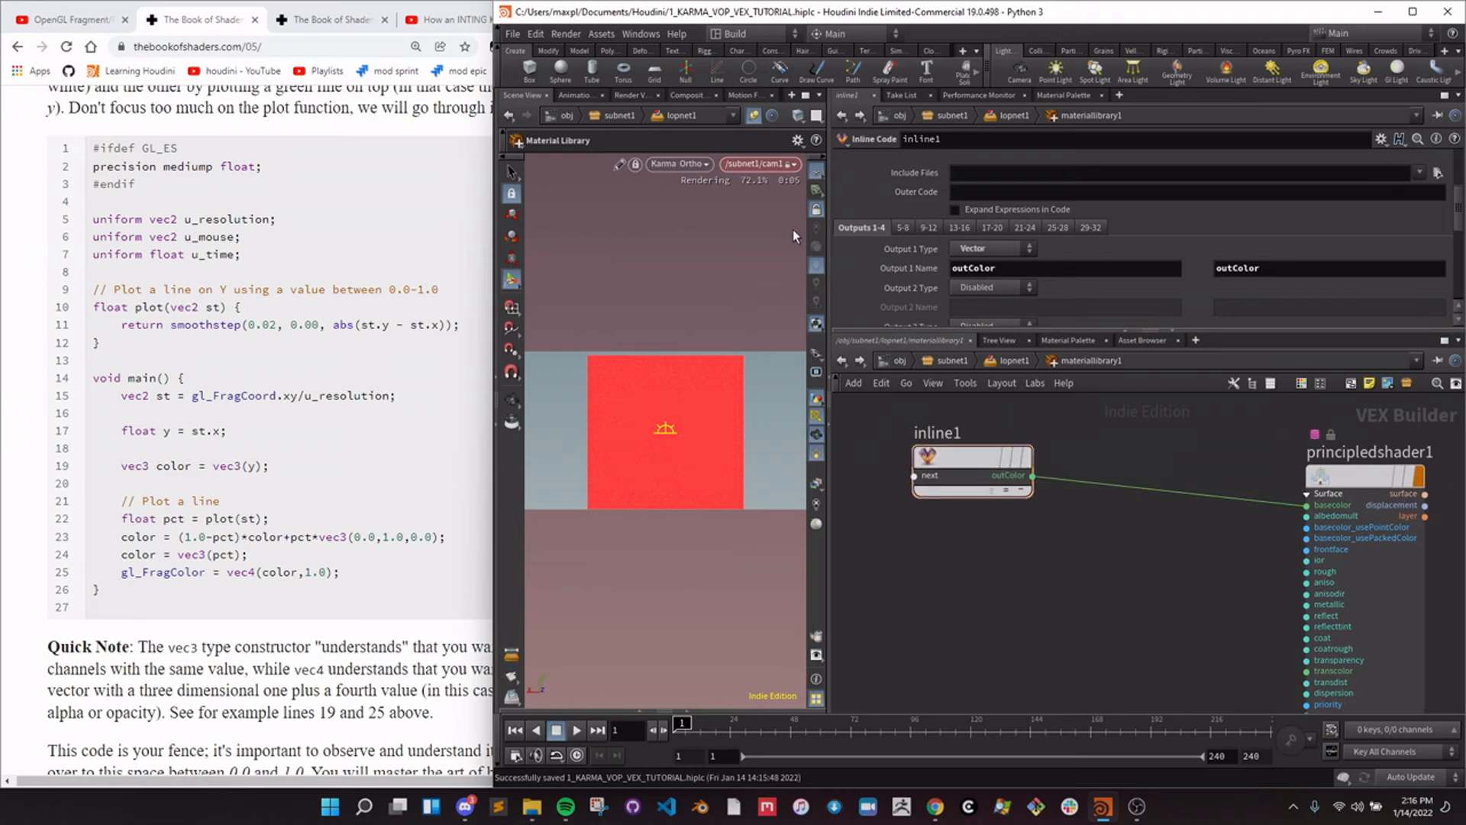
click(703, 165)
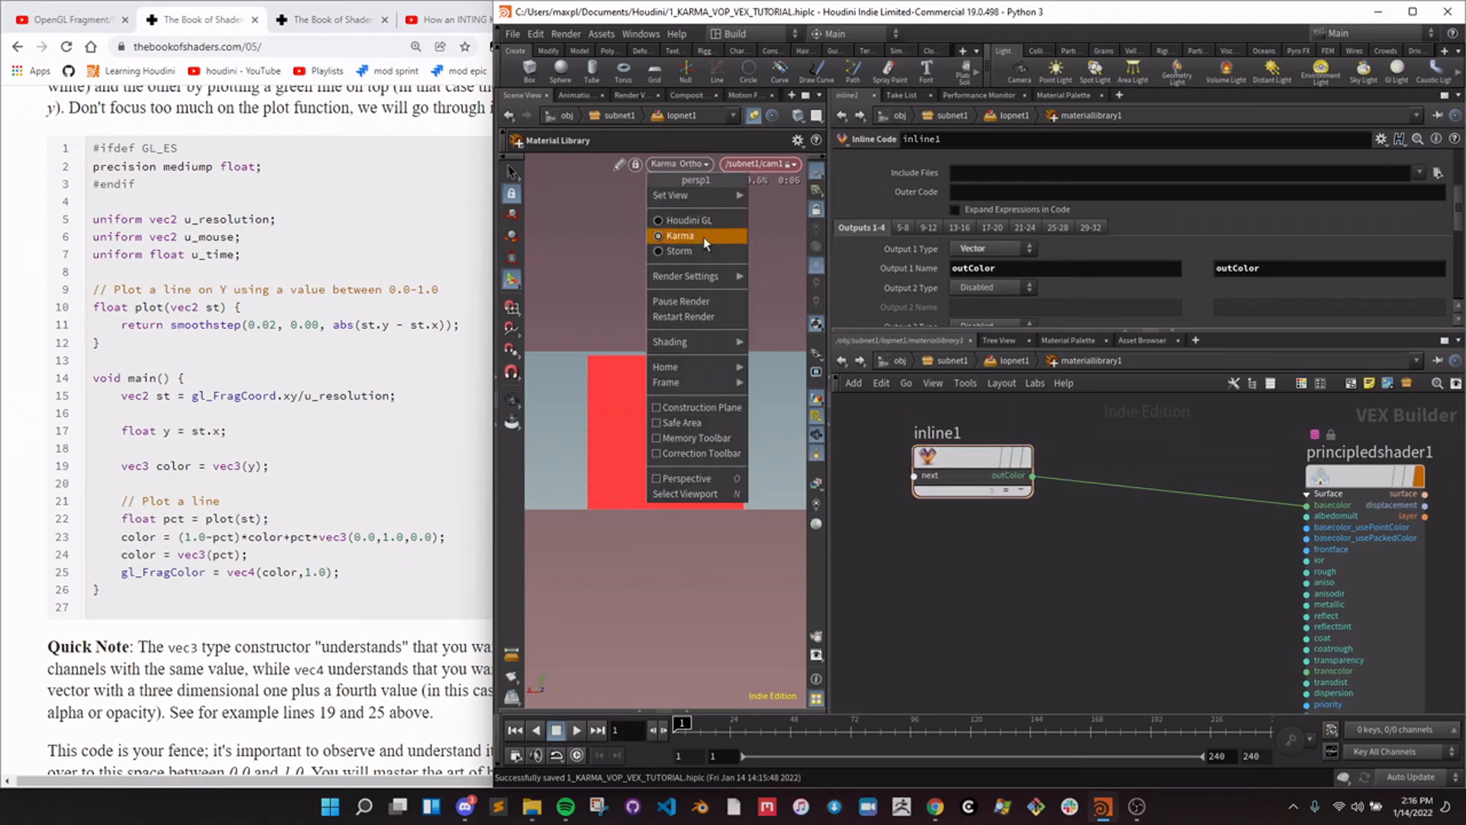
click(700, 318)
Test inline1's color vector with set(1,1,0), and return it to set(1,0,0).
scroll(960, 181, up, 4)
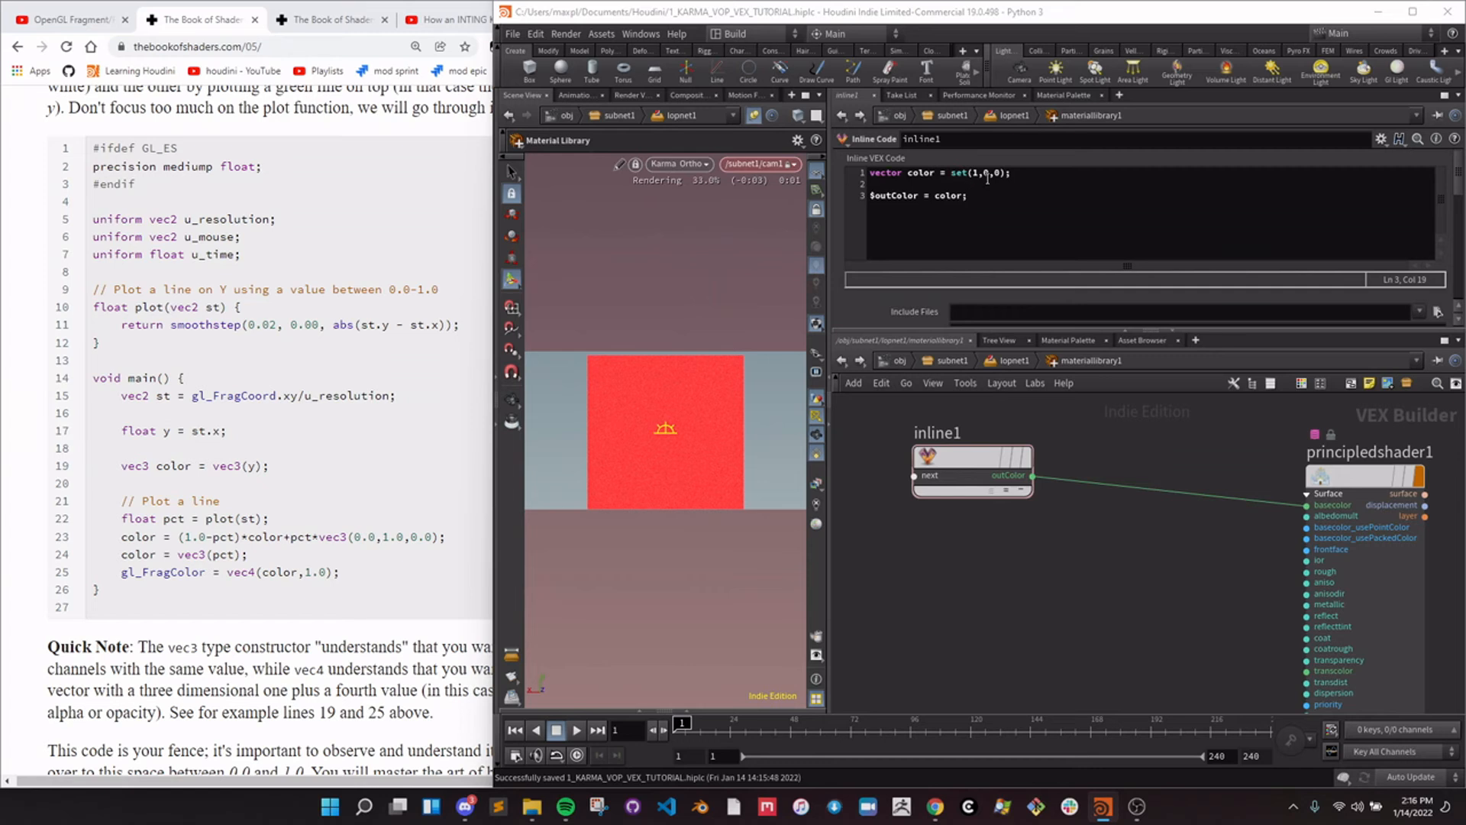
click(989, 175)
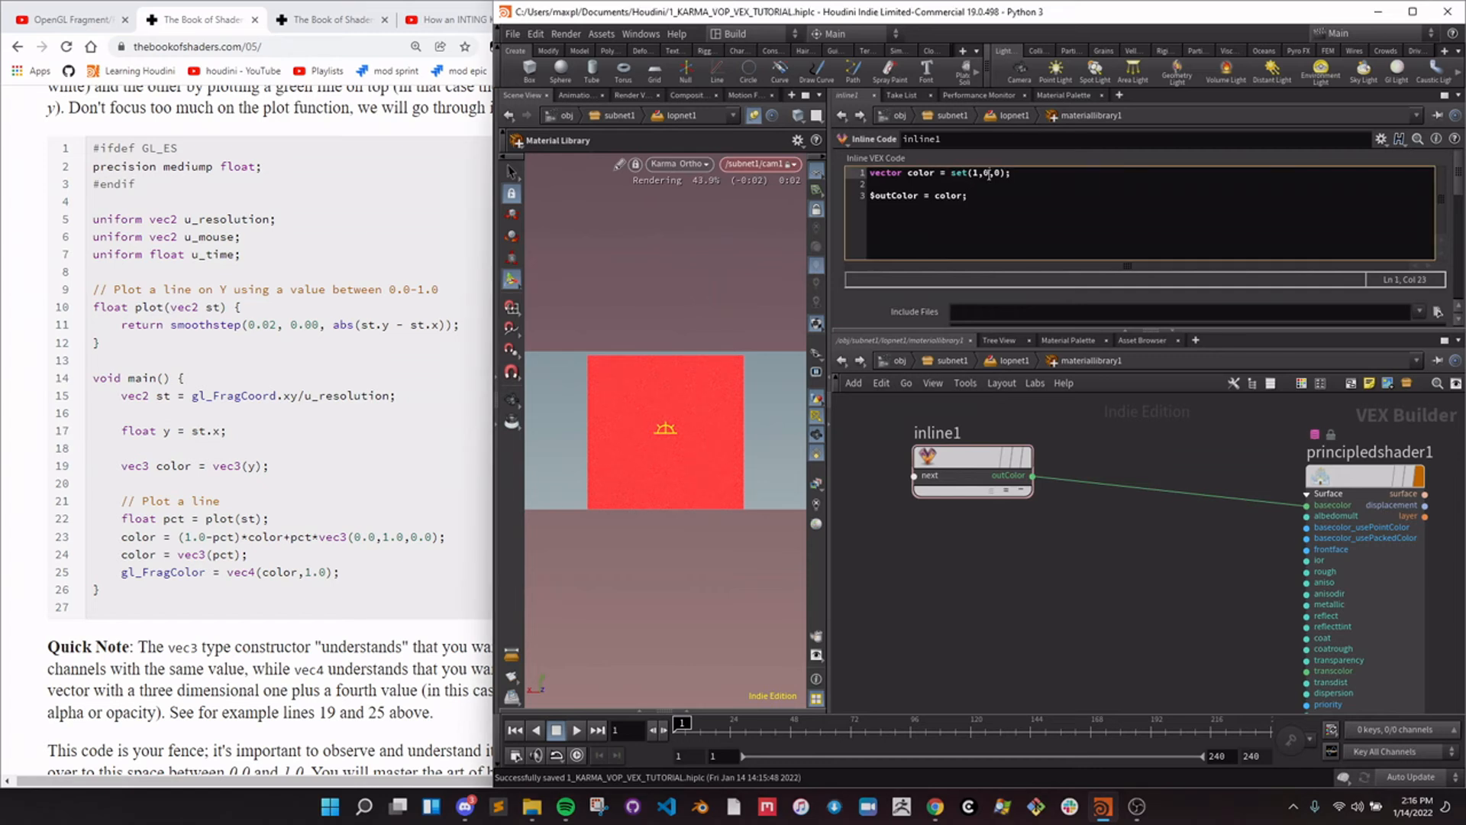
click(1041, 634)
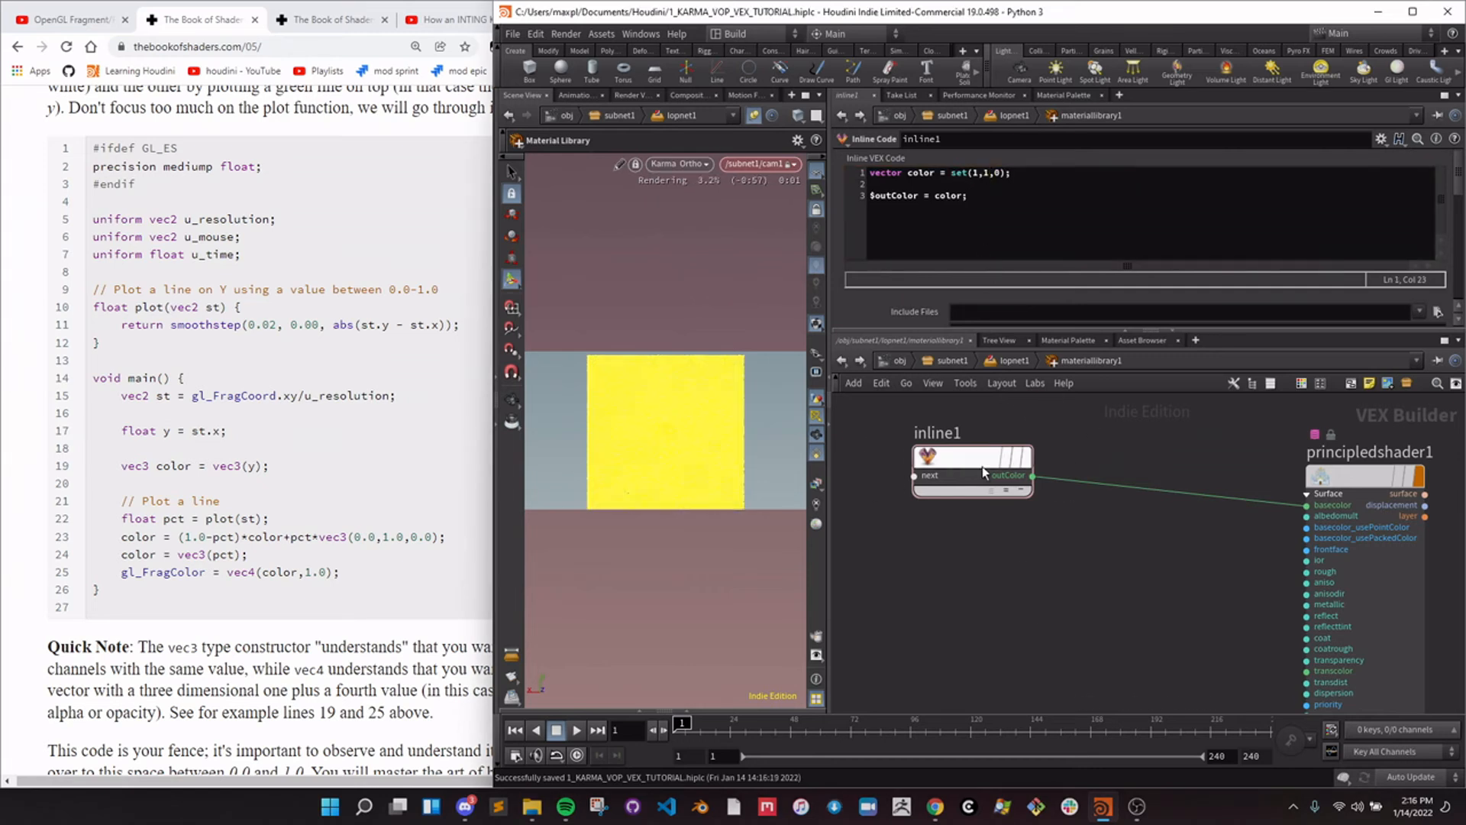
click(990, 175)
key(BackSpace)
text(0)
click(976, 599)
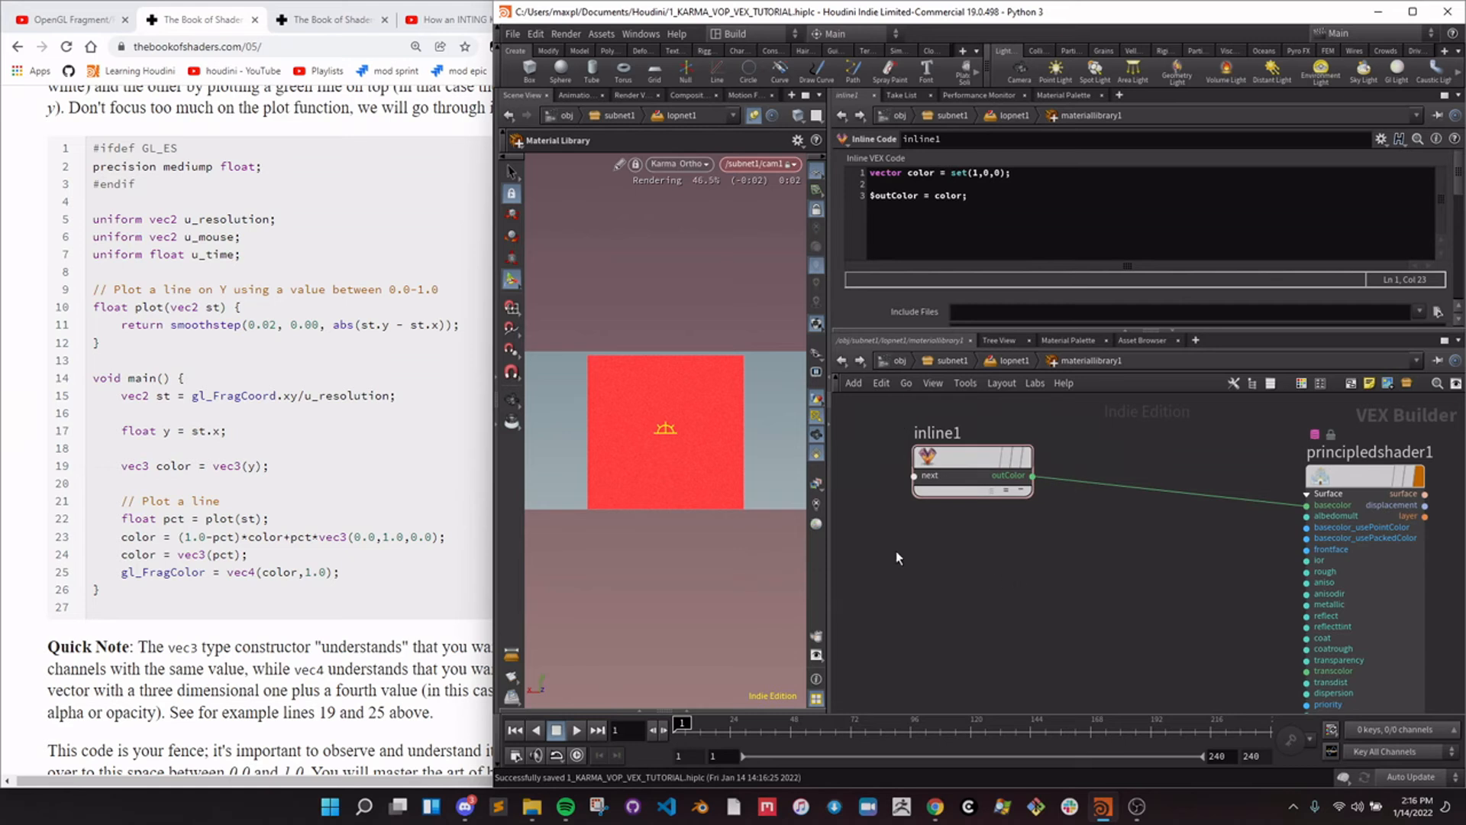
Review the $outColor assignment in inline1's code and move the node closer to principledshader1.
double_click(959, 433)
drag(972, 196, 878, 195)
click(907, 219)
click(1203, 630)
drag(964, 452, 1144, 471)
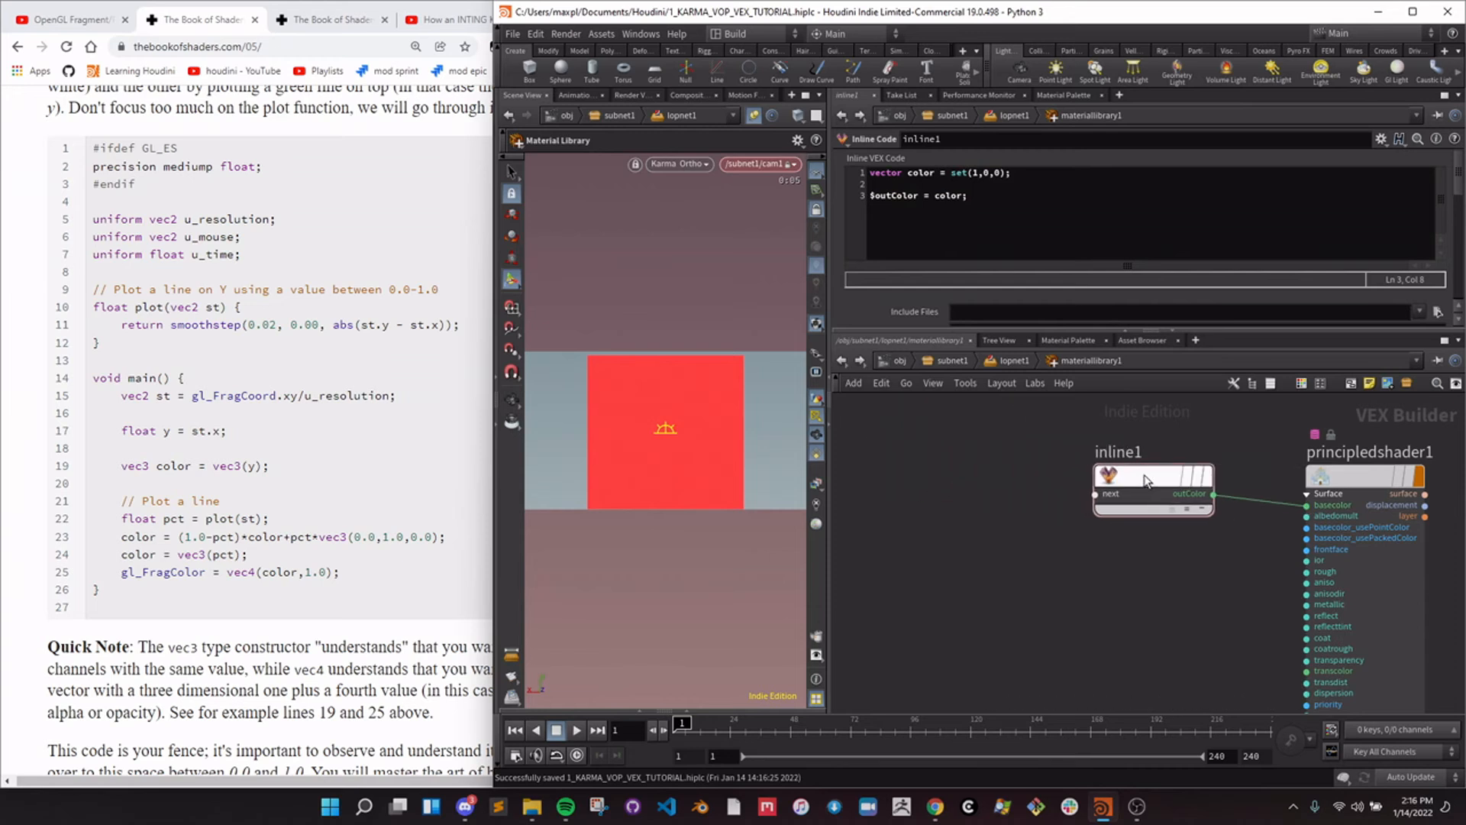
Add a UV Coords node before inline1 and connect its uv output to inline1's next input.
scroll(1001, 562, up, 2)
scroll(1002, 561, up, 1)
middle_drag(1002, 561, 978, 577)
scroll(1003, 566, down, 1)
scroll(977, 576, down, 1)
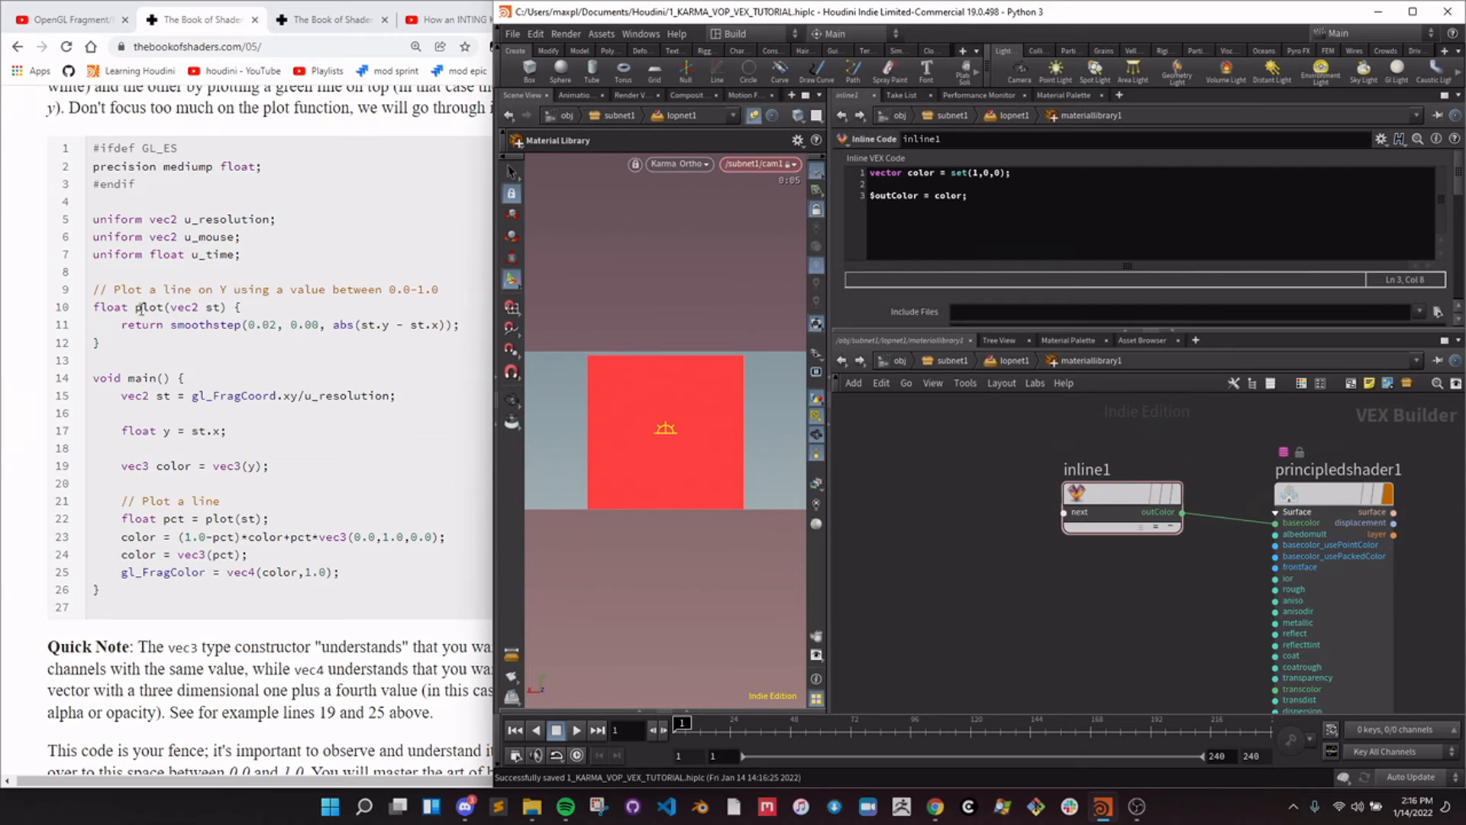
middle_drag(876, 492, 889, 500)
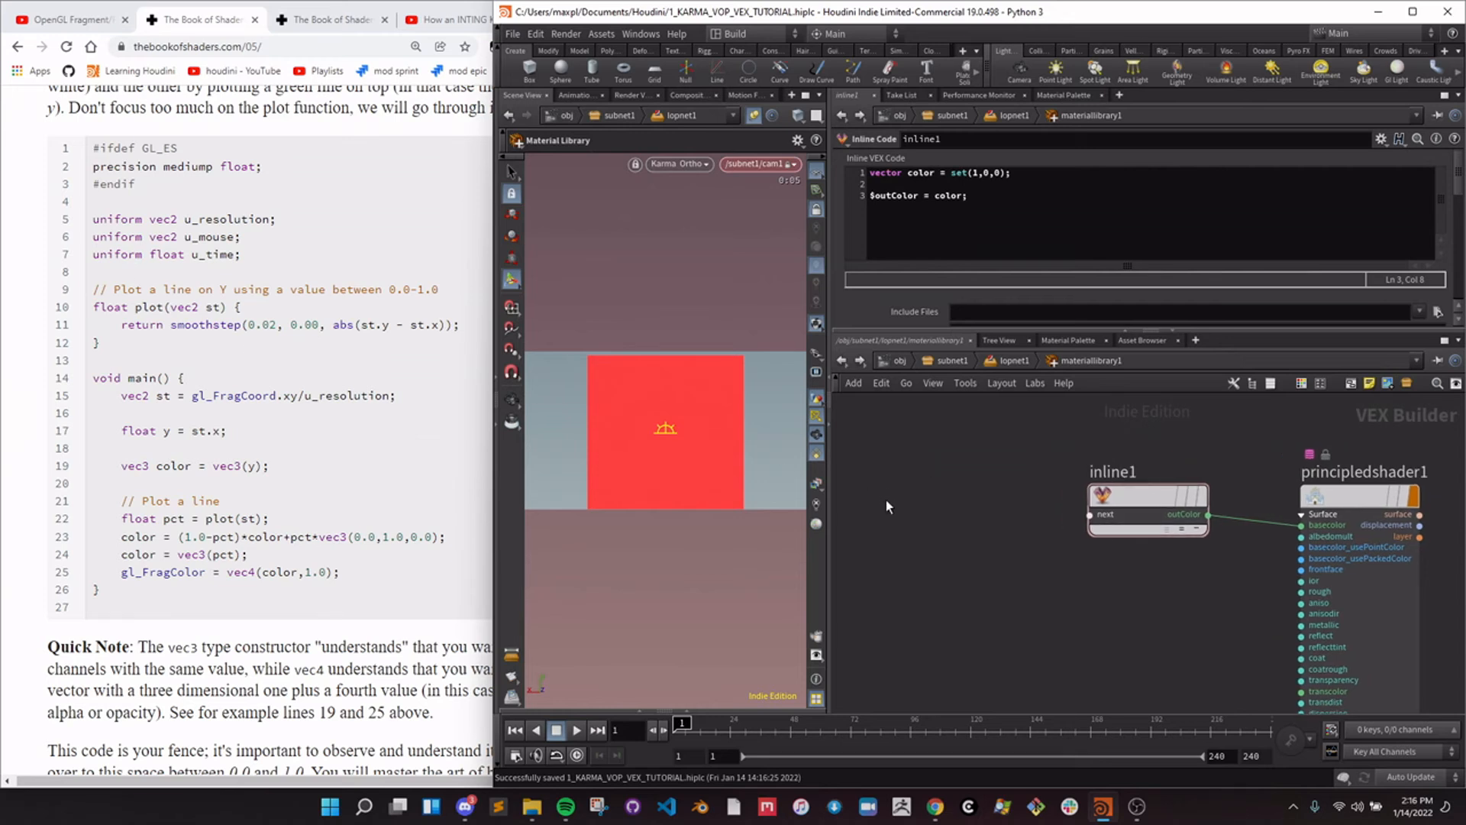
key(Tab)
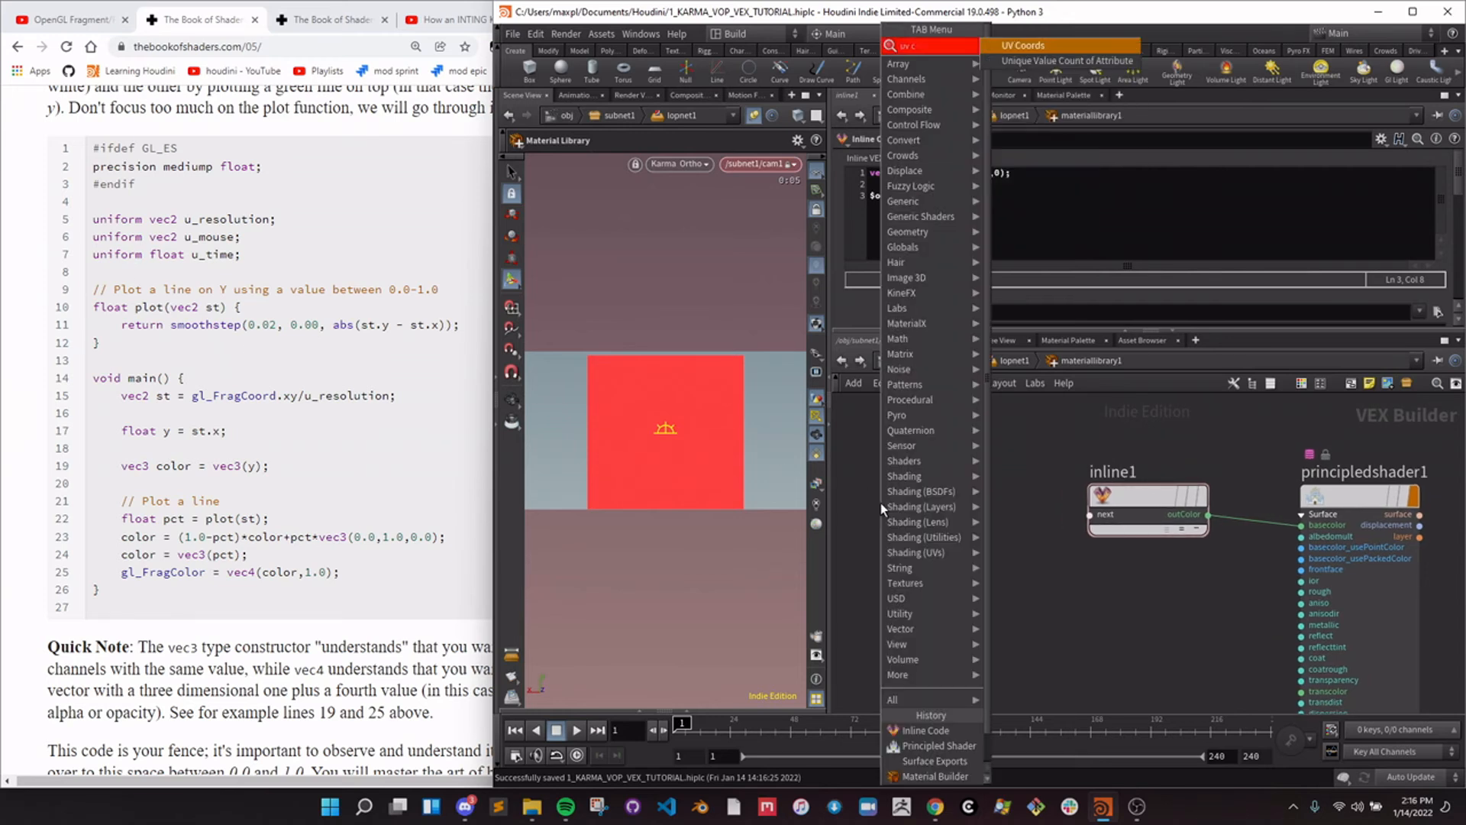
key(Escape)
click(881, 504)
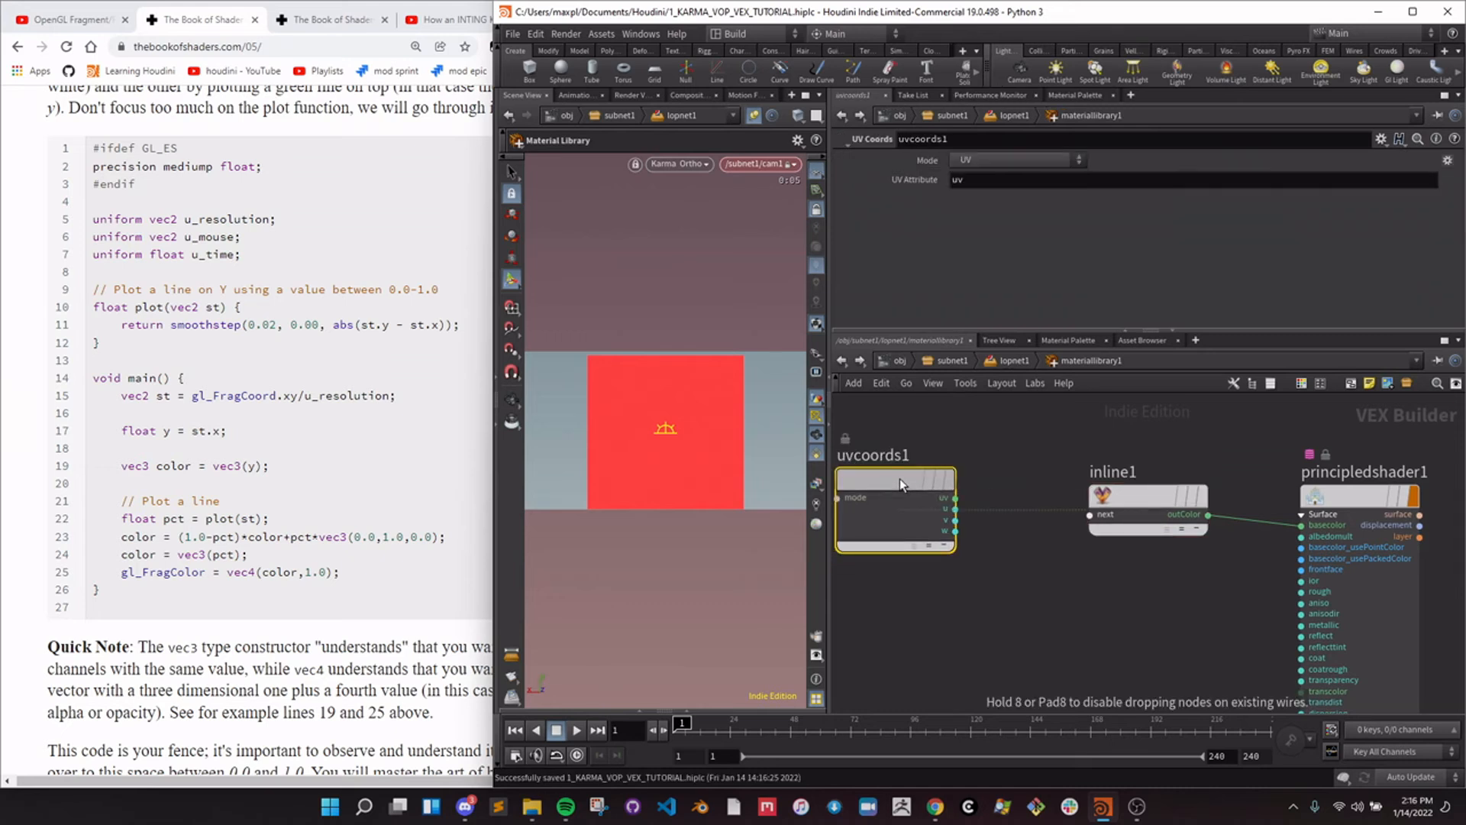
drag(954, 498, 1090, 515)
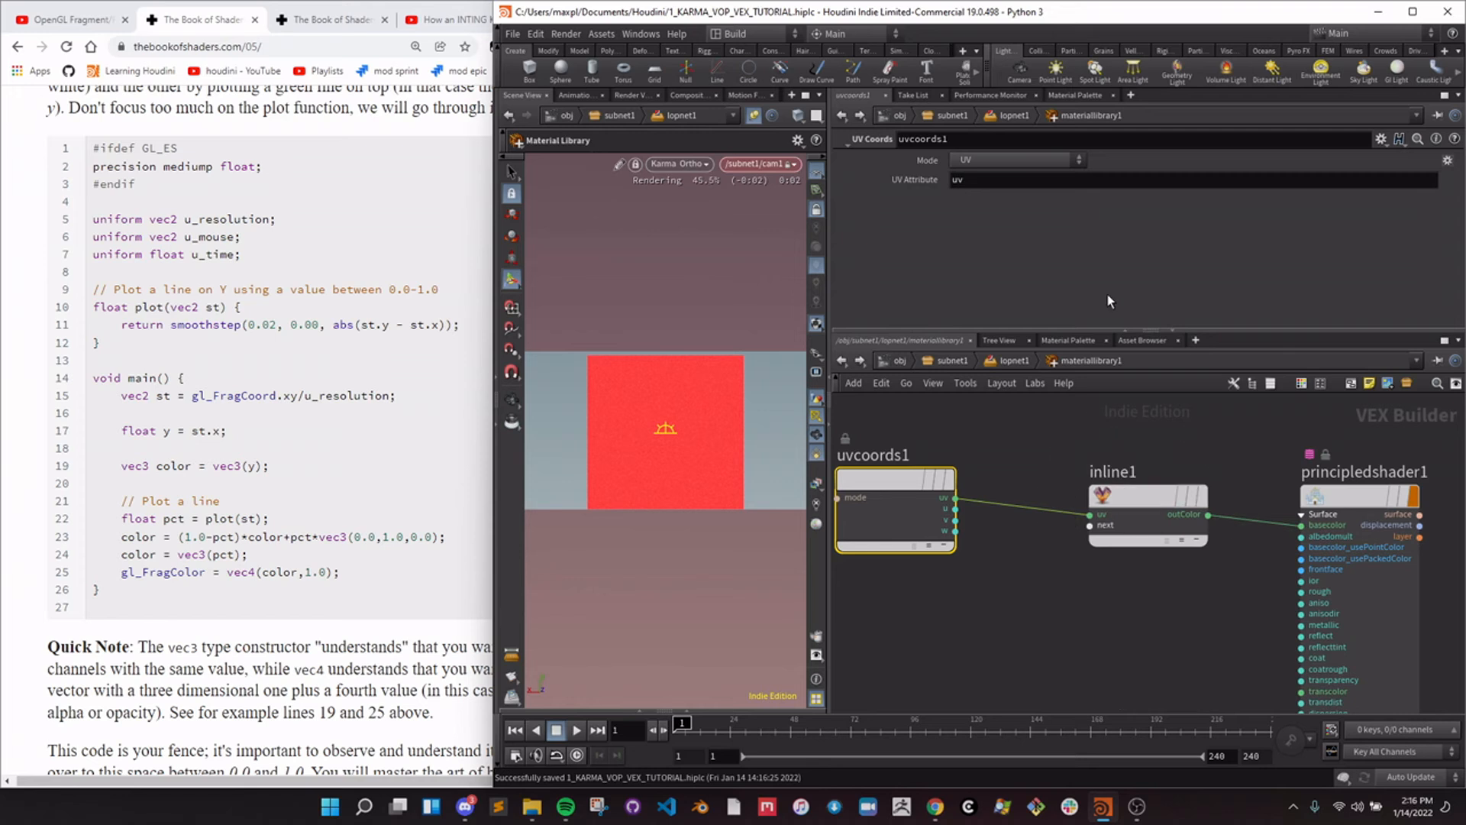
Write the trial reference "uv $uv" on line 3 of inline1's VEX code.
click(1146, 502)
click(1069, 175)
key(Return)
key(Return)
text(uv)
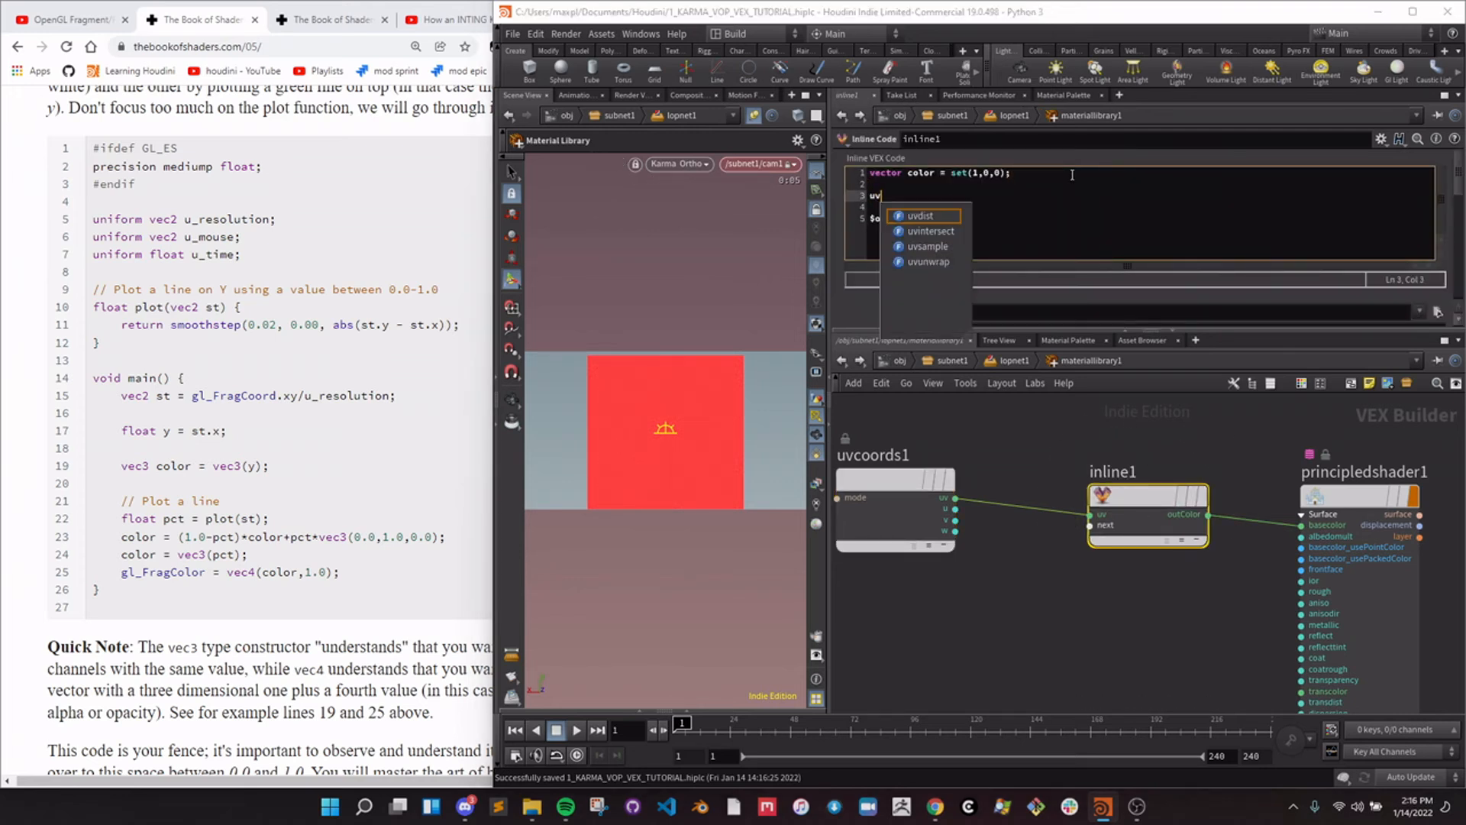
key(BackSpace)
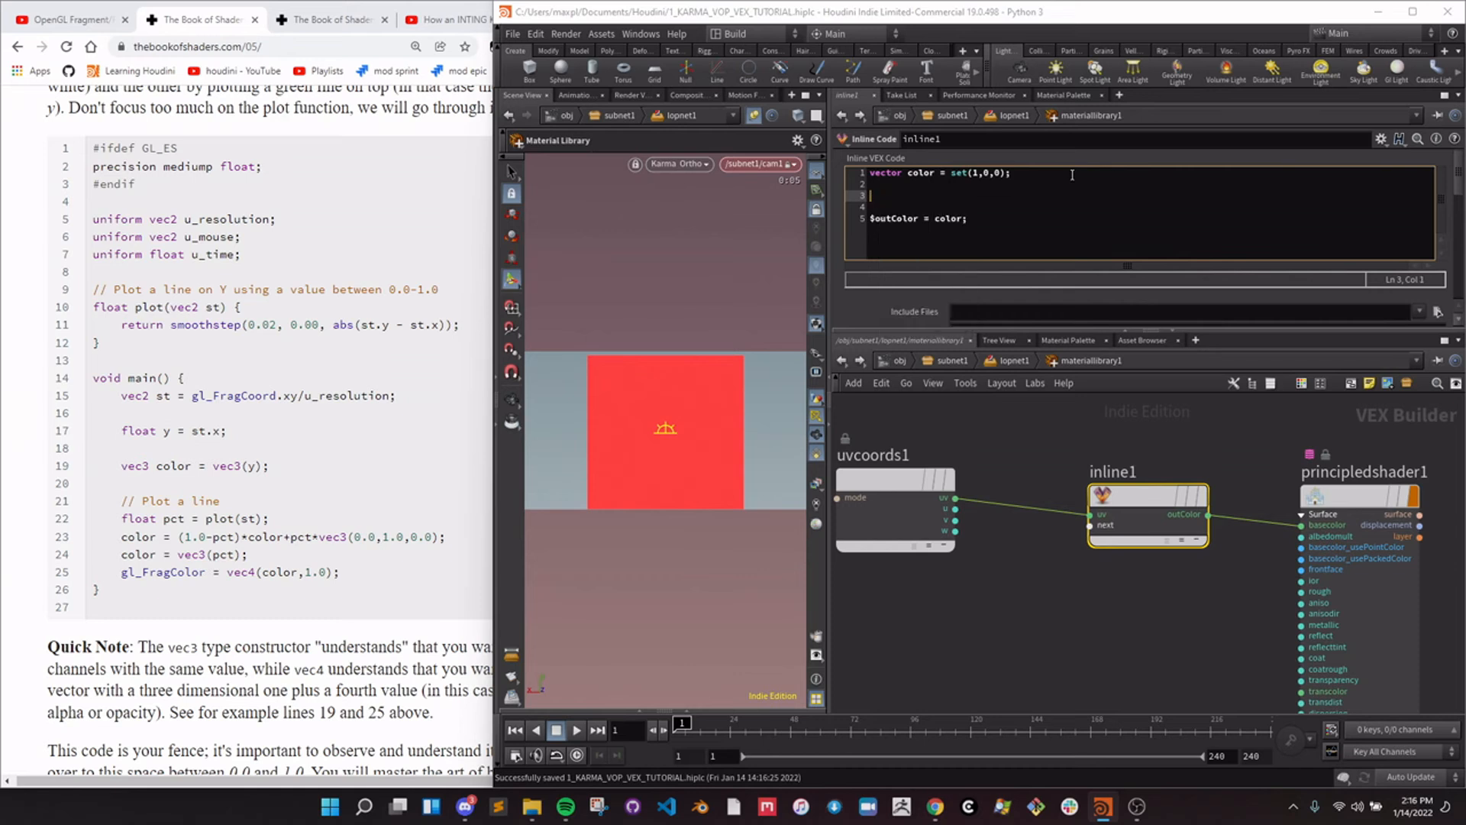
text(v)
key(BackSpace)
key(BackSpace)
key(BackSpace)
text(uv $uv)
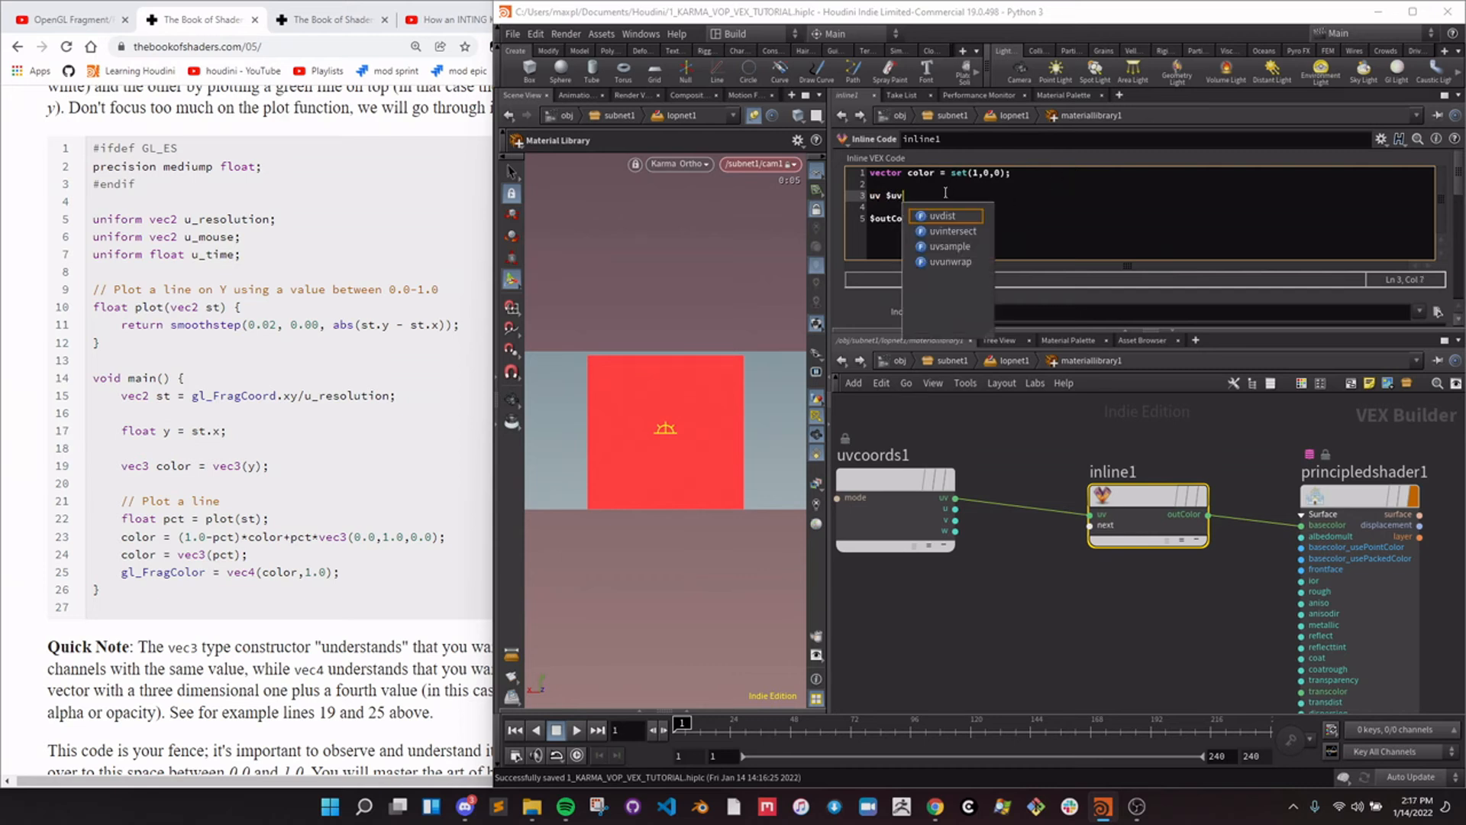
key(BackSpace)
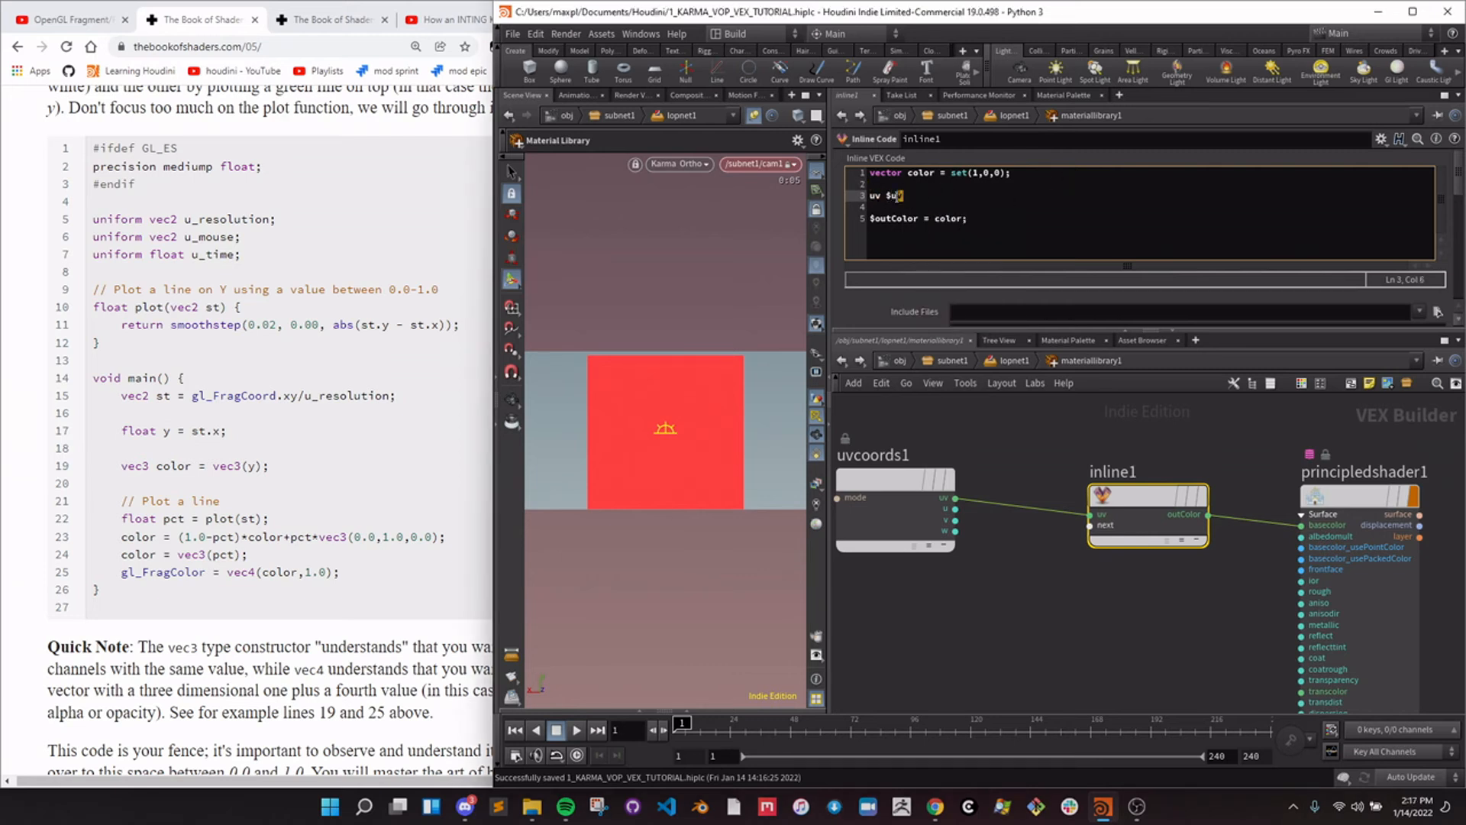
drag(897, 197, 867, 197)
click(889, 197)
click(892, 197)
click(919, 198)
click(882, 197)
Try a "uv.x =" assignment on line 5 of inline1's VEX code.
key(Return)
key(Return)
text(uv)
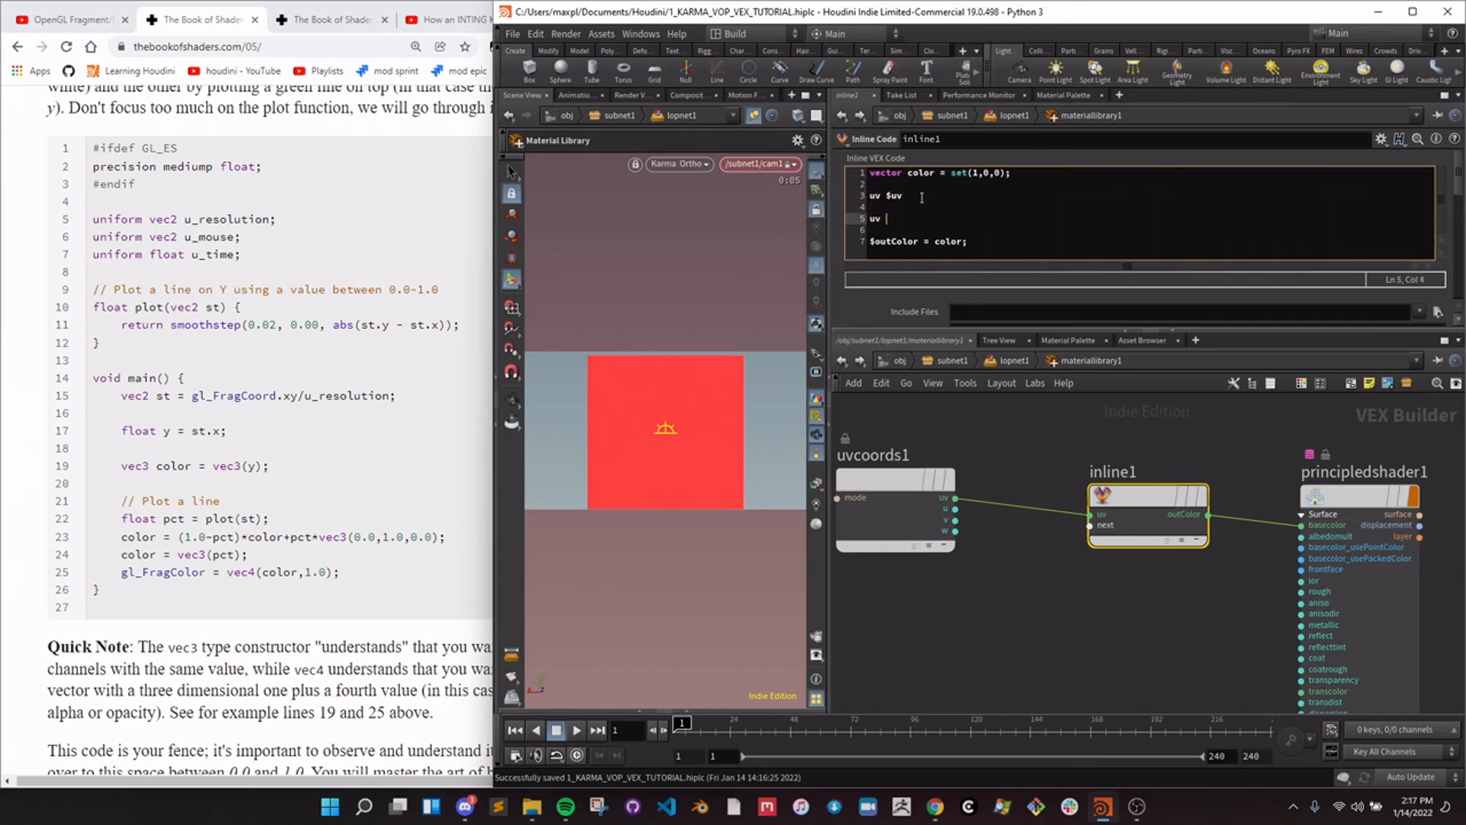
text(.x )
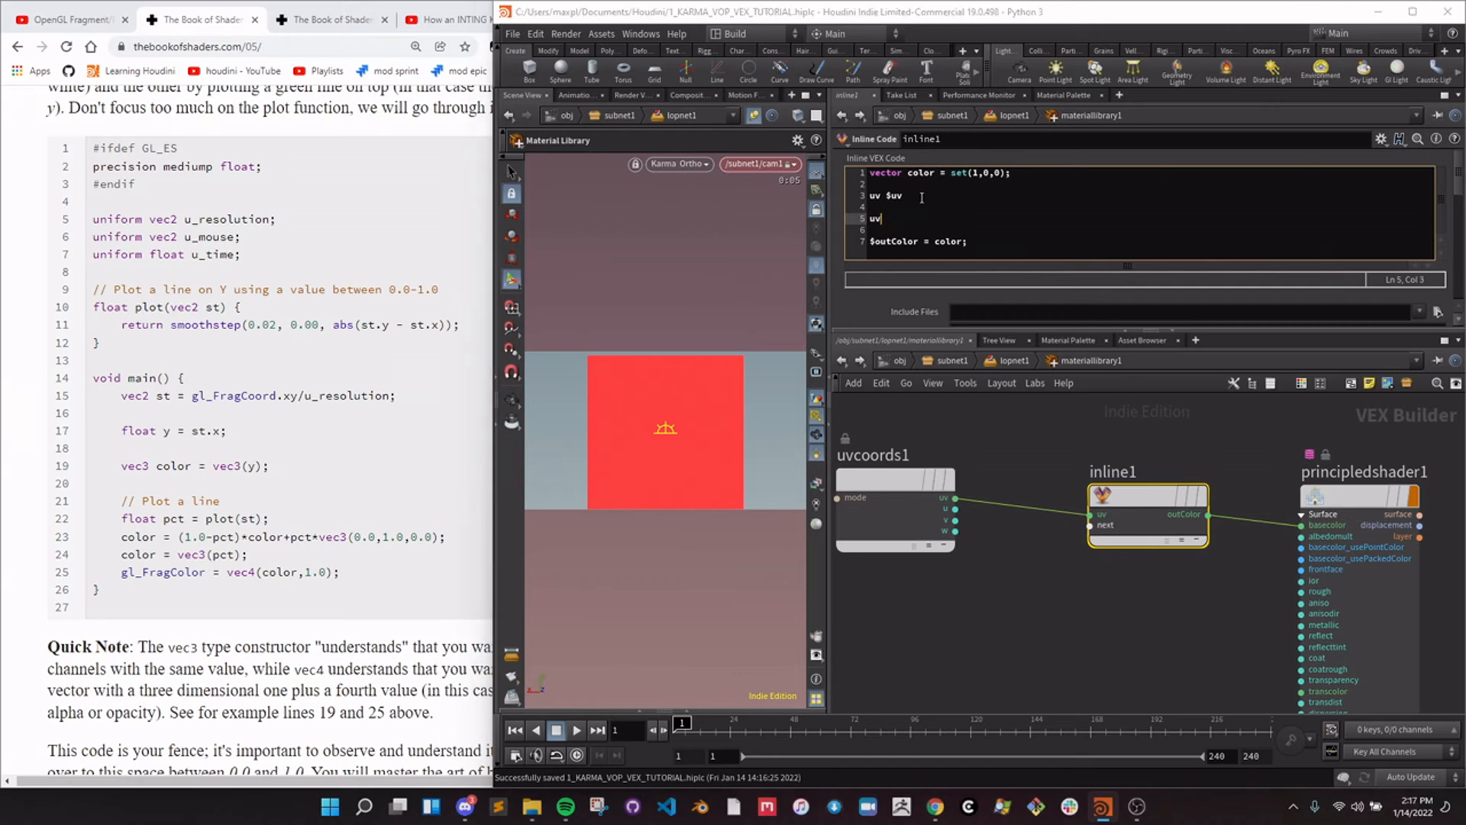
text( =)
key(BackSpace)
key(BackSpace)
key(BackSpace)
key(BackSpace)
key(BackSpace)
key(BackSpace)
Try "$uv =[0" in inline1's VEX code, and delete all the trial uv text.
key(Return)
text($uv =[0)
key(BackSpace)
key(BackSpace)
key(BackSpace)
key(BackSpace)
key(BackSpace)
key(BackSpace)
key(BackSpace)
key(BackSpace)
key(BackSpace)
key(BackSpace)
key(BackSpace)
key(BackSpace)
key(BackSpace)
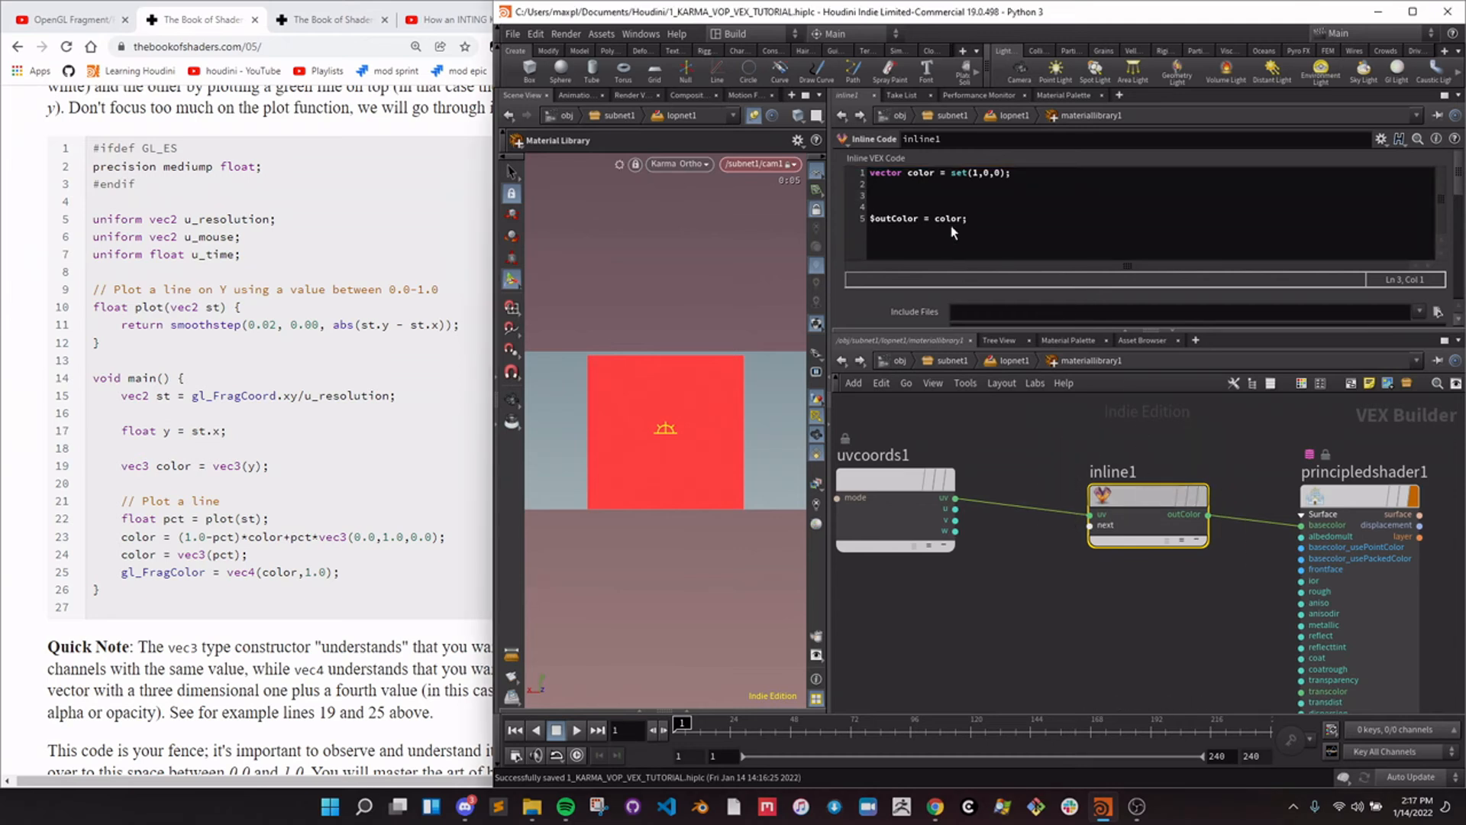
Try a "$var += 1" line on line 3 of inline1's VEX code, and delete it with the spare blank lines.
text(var += 1)
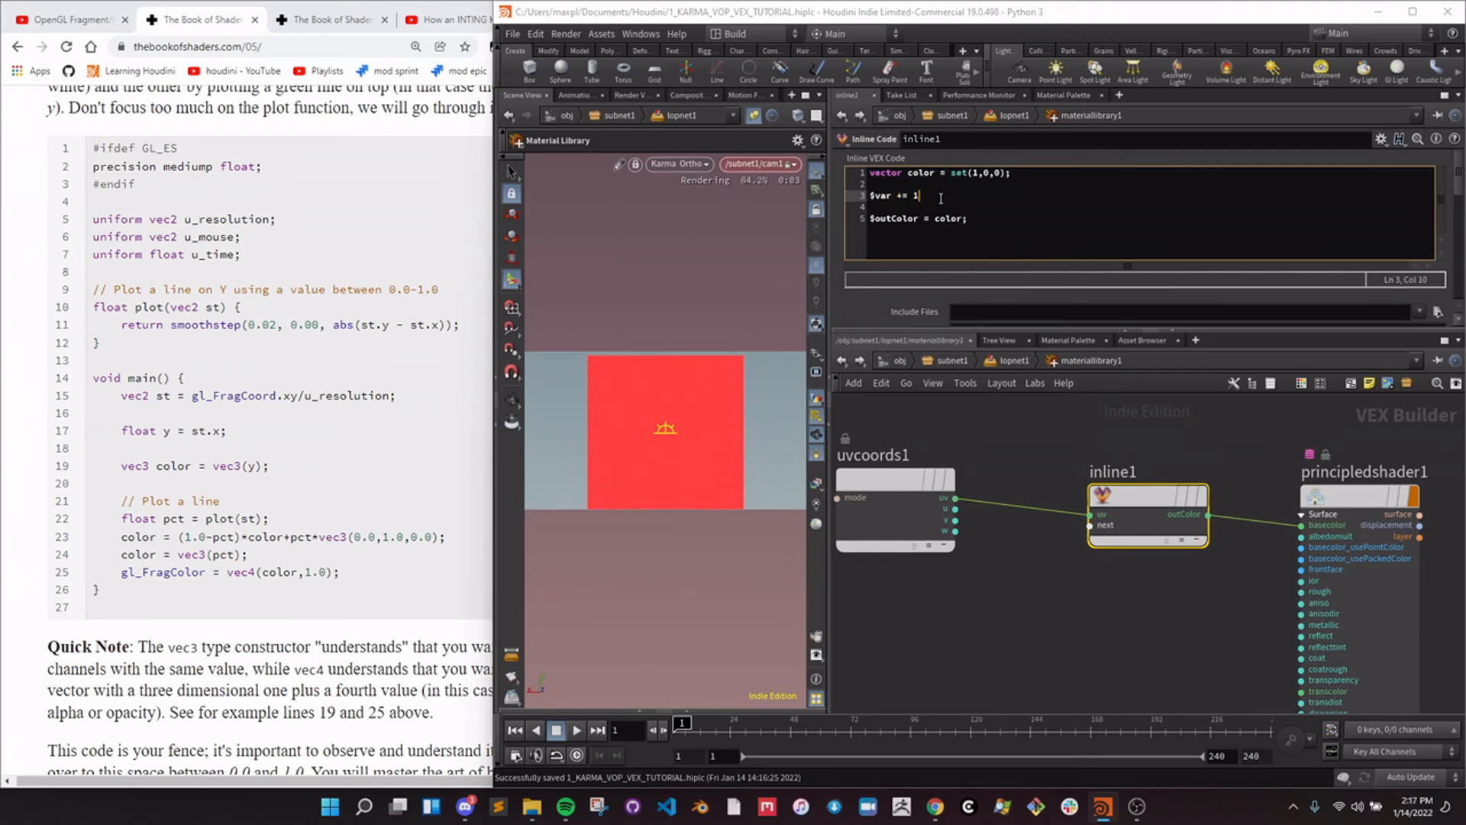
drag(921, 196, 855, 196)
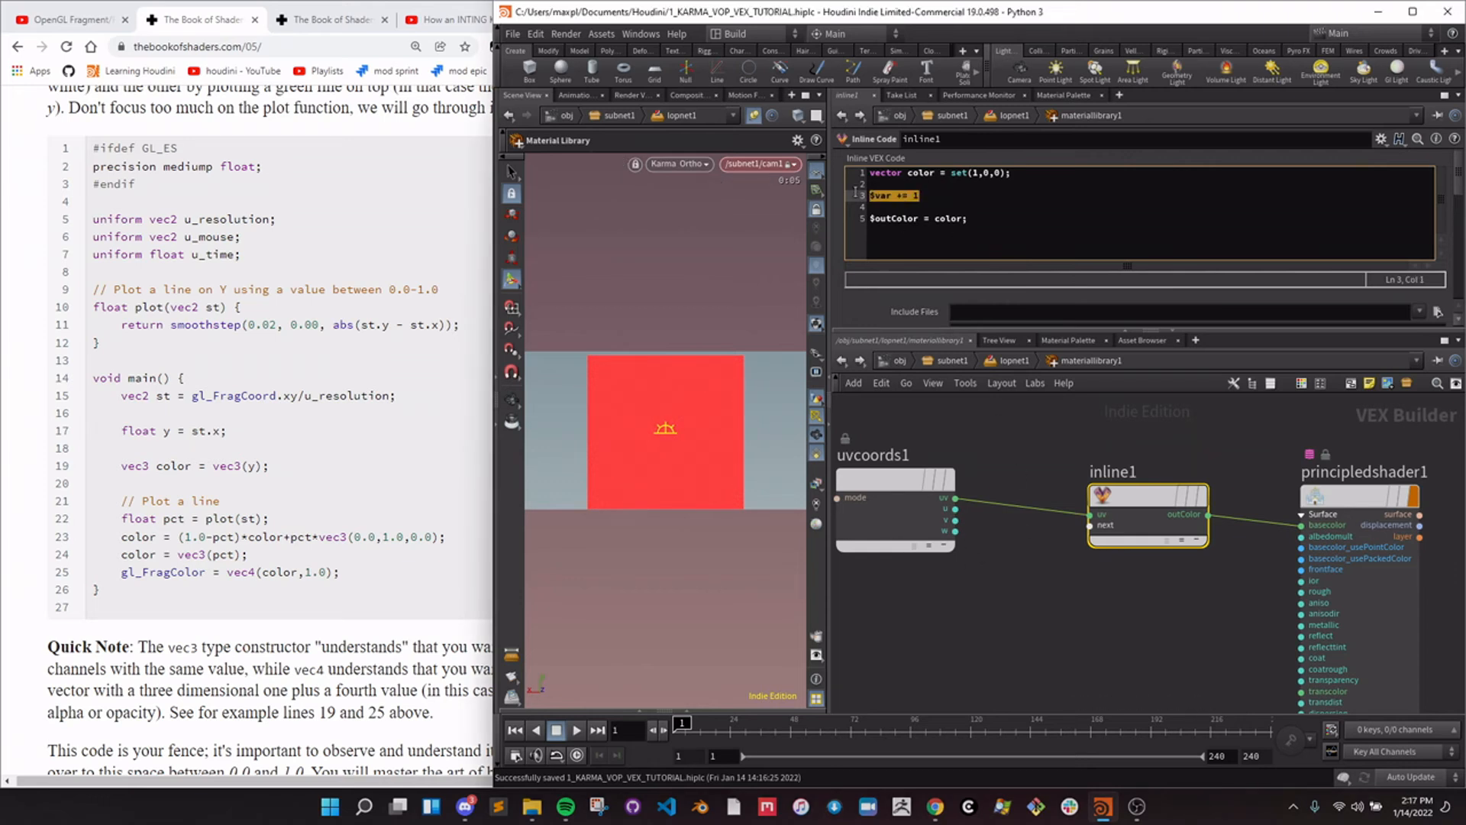
key(BackSpace)
key(BackSpace)
key(BackSpace)
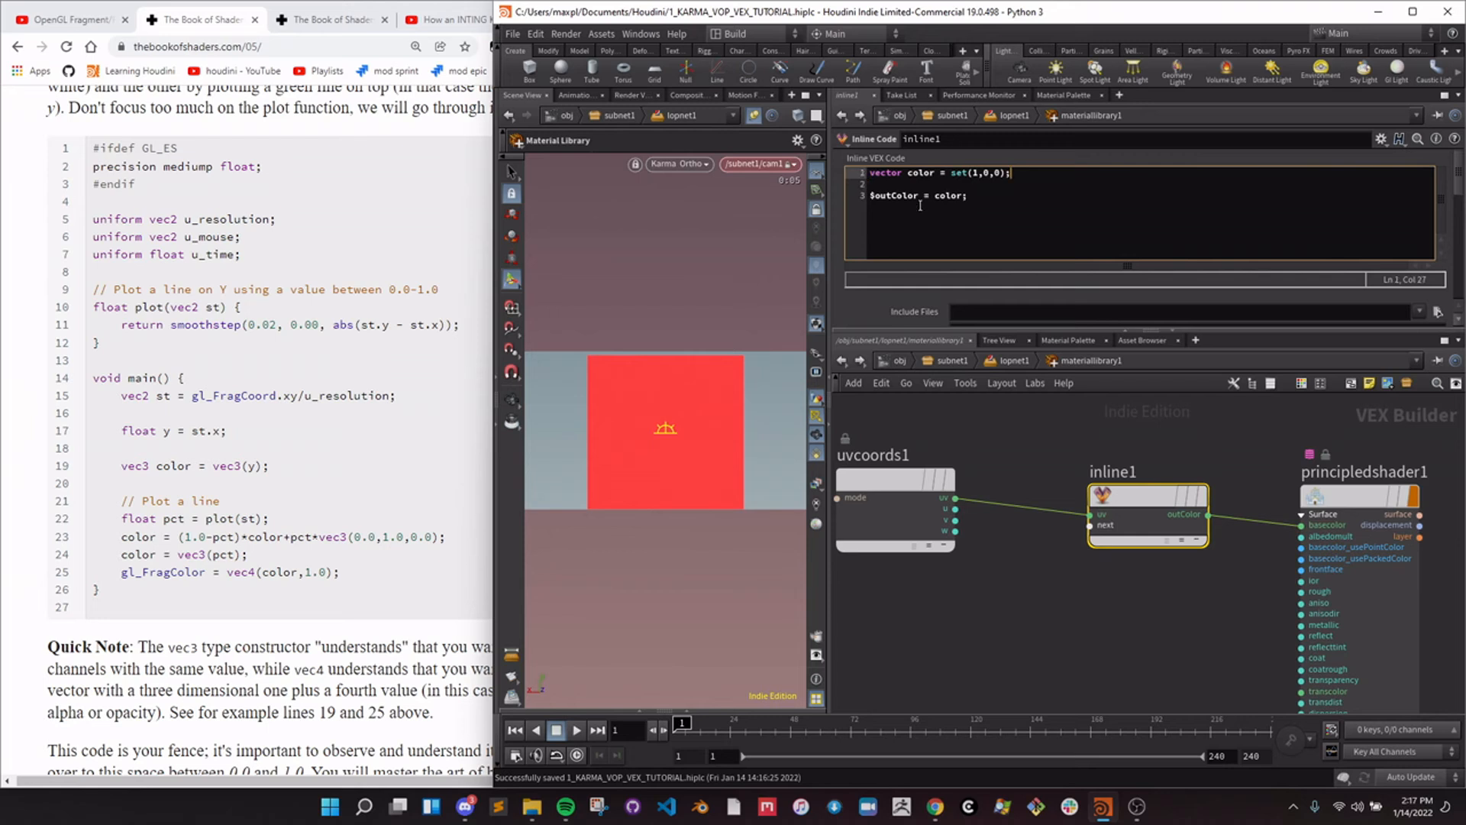
click(1020, 581)
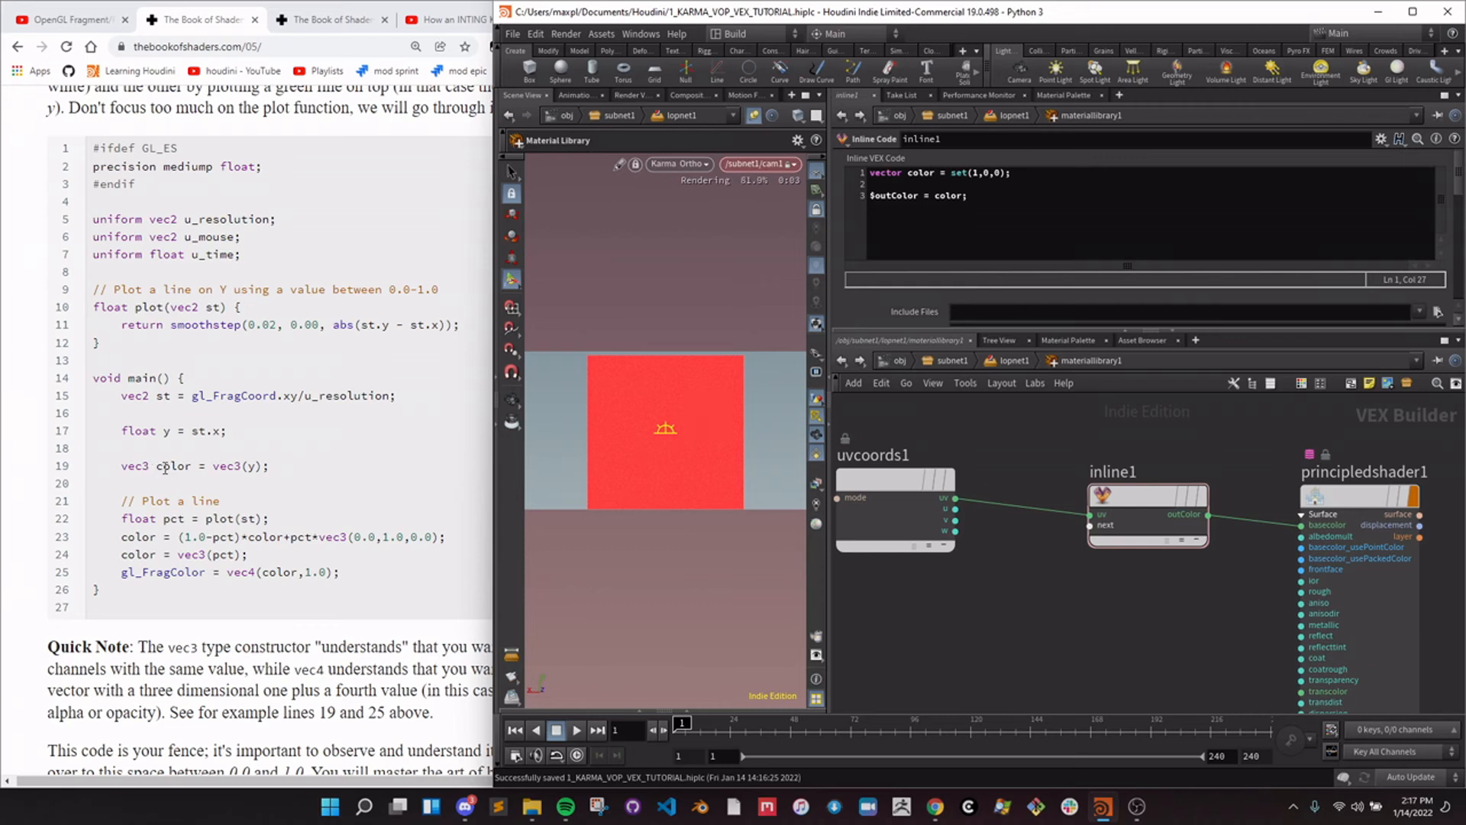
Look over inline1's parameter interface editor and close it without making changes.
scroll(950, 604, down, 3)
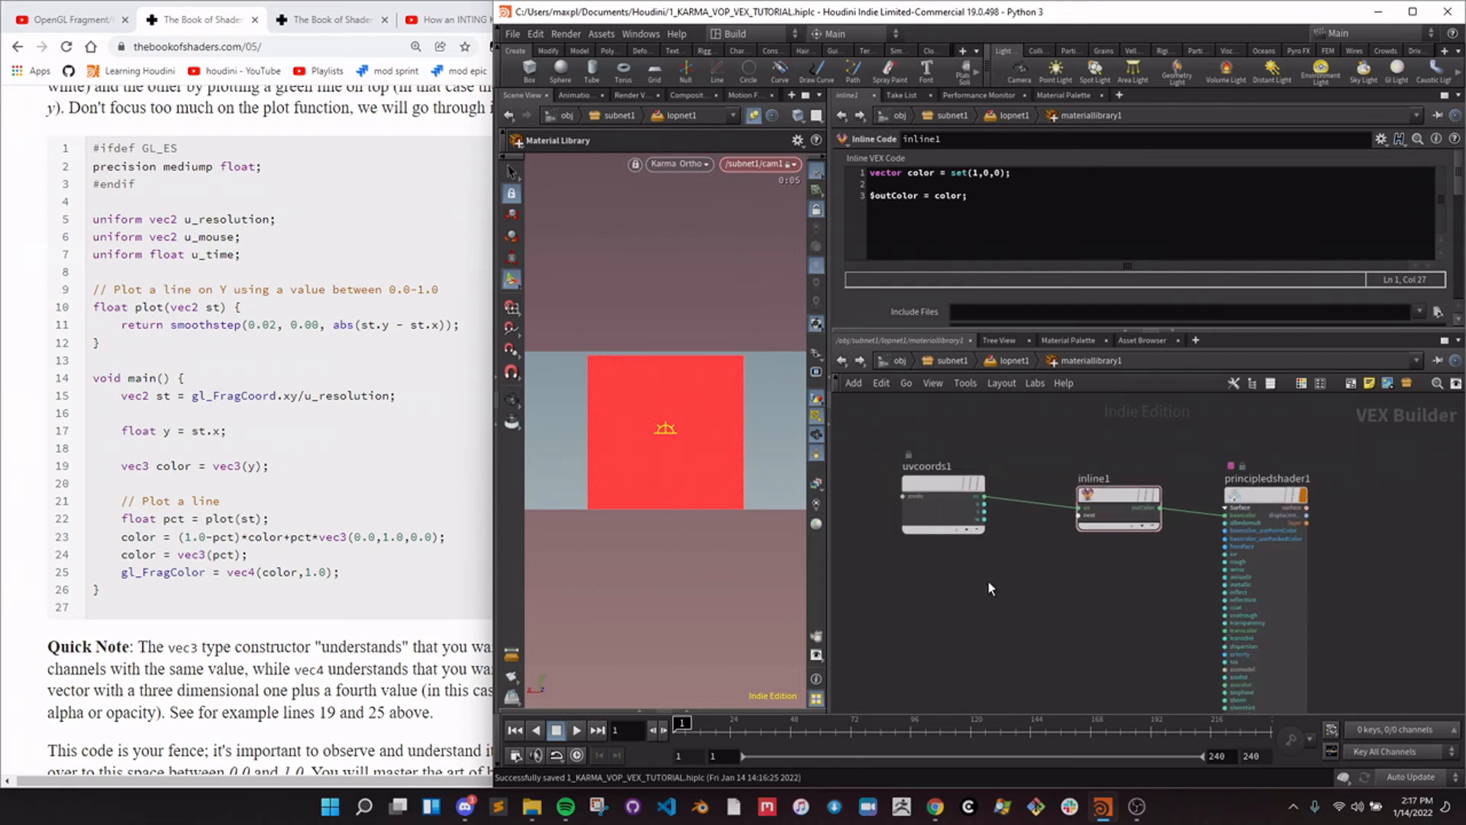
click(1129, 454)
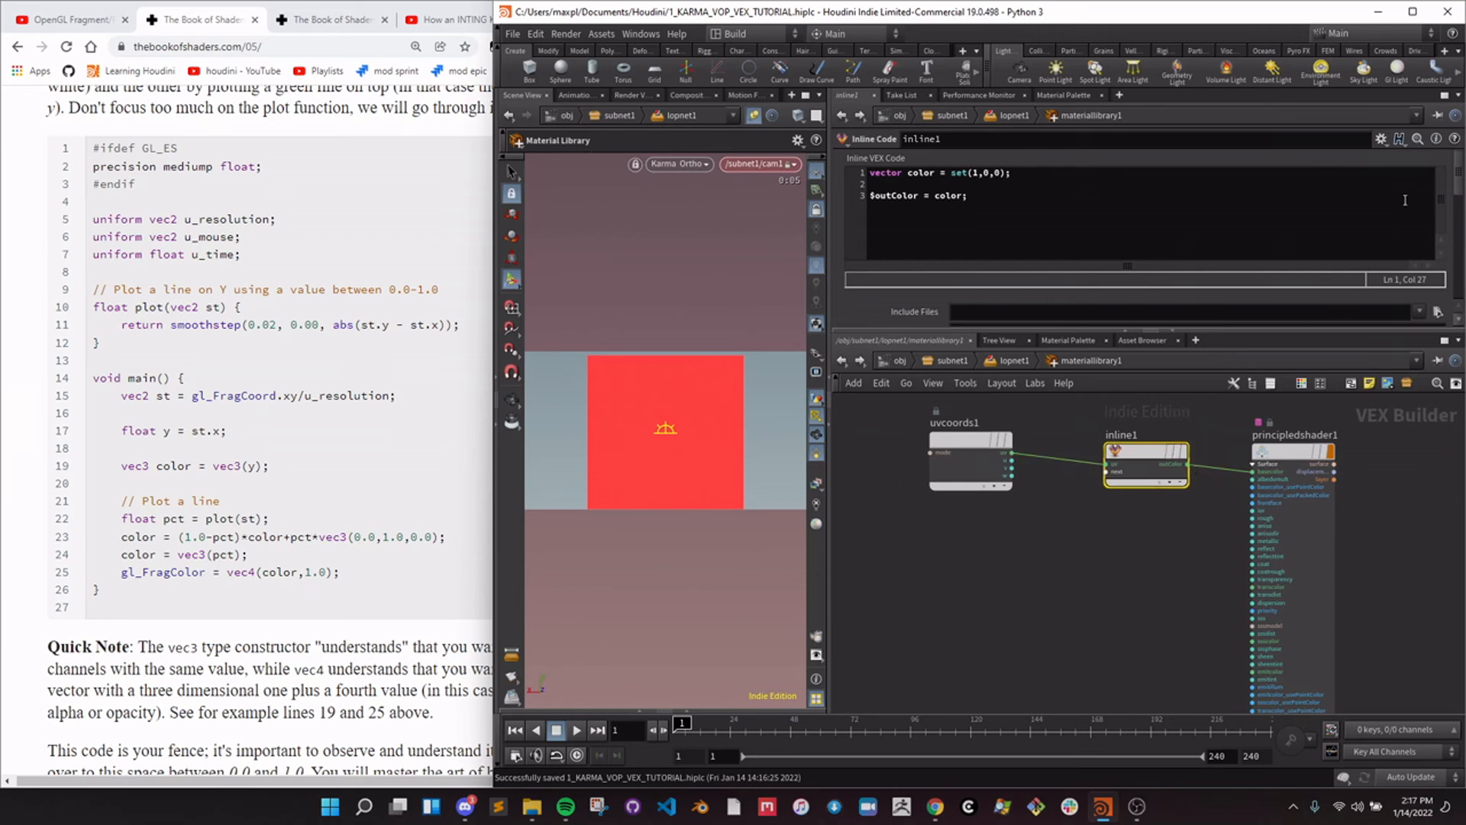
drag(1127, 455, 1104, 455)
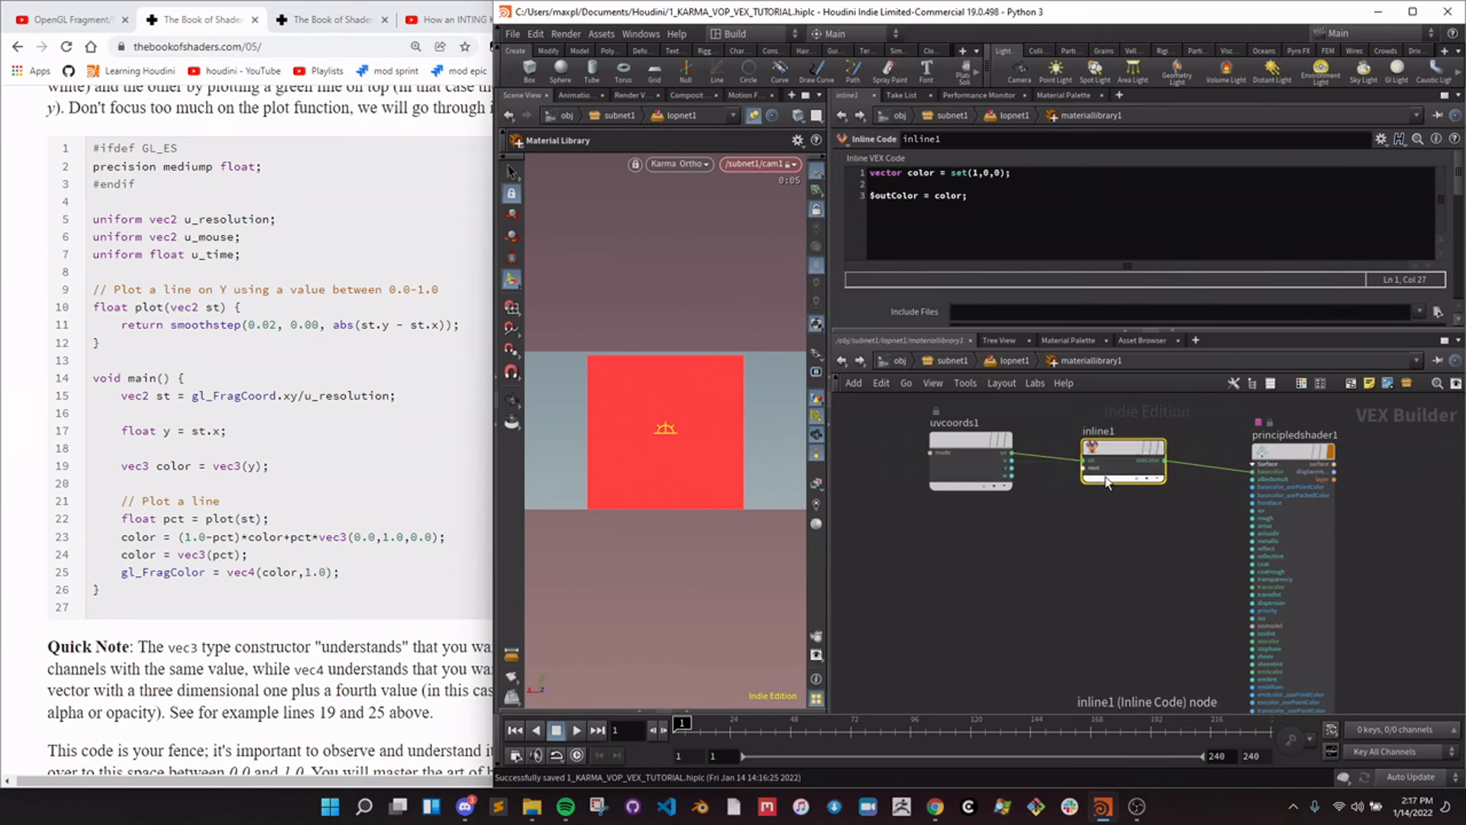
click(1380, 139)
click(1342, 160)
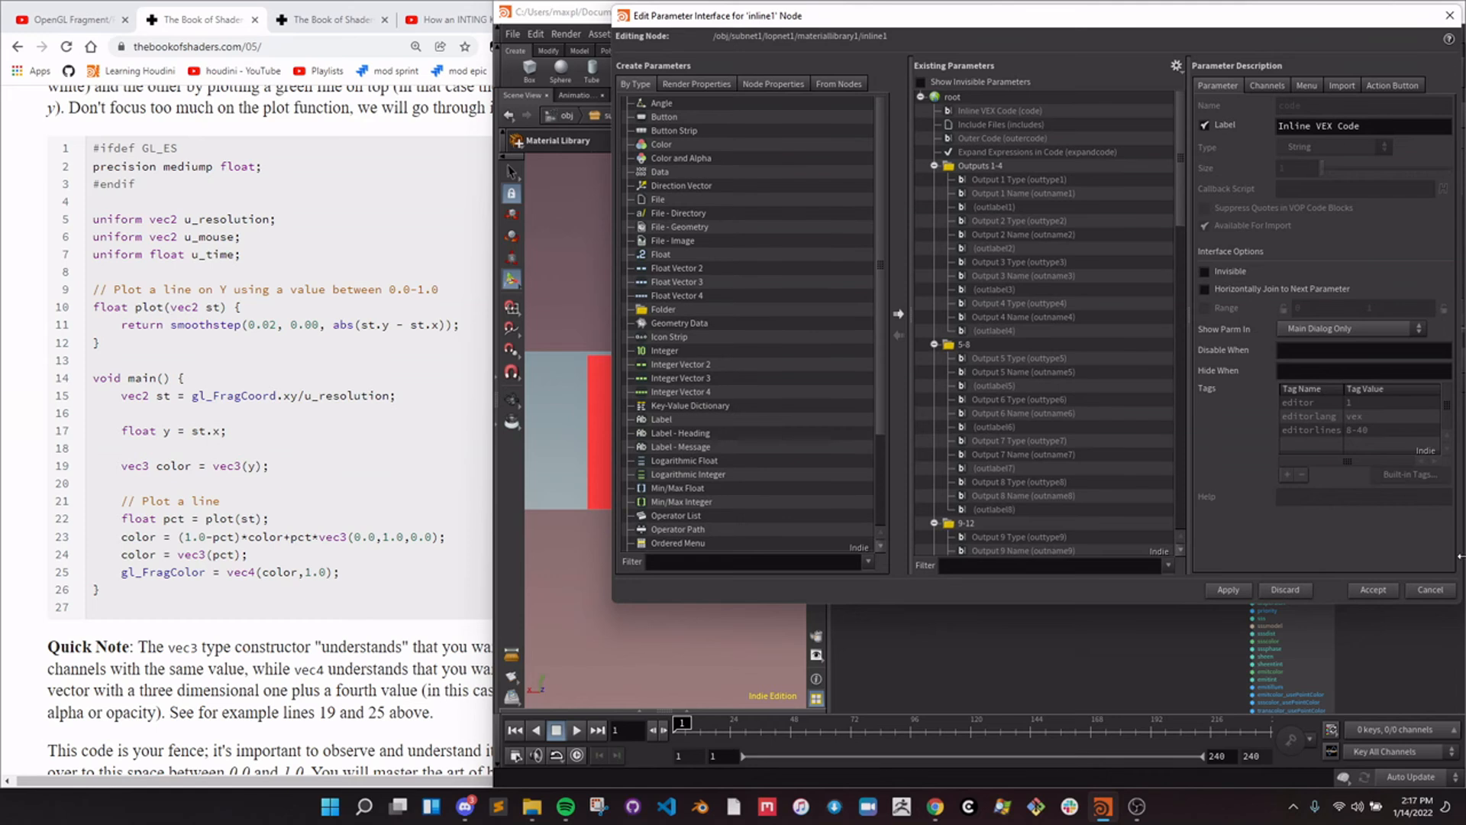
click(1424, 587)
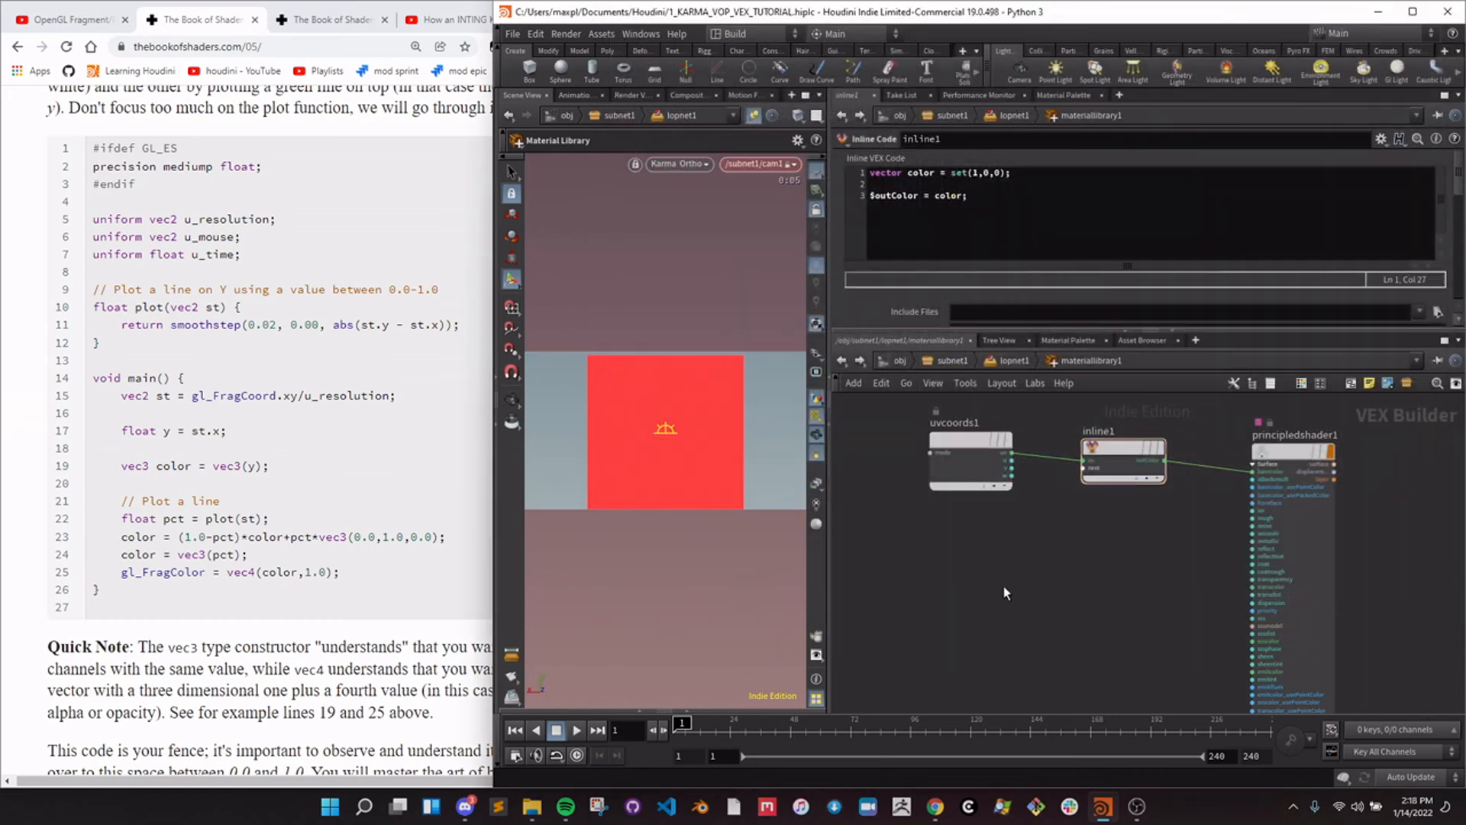
Add a Ramp Parameter node to the material network below uvcoords1.
key(Tab)
text(ramp pa)
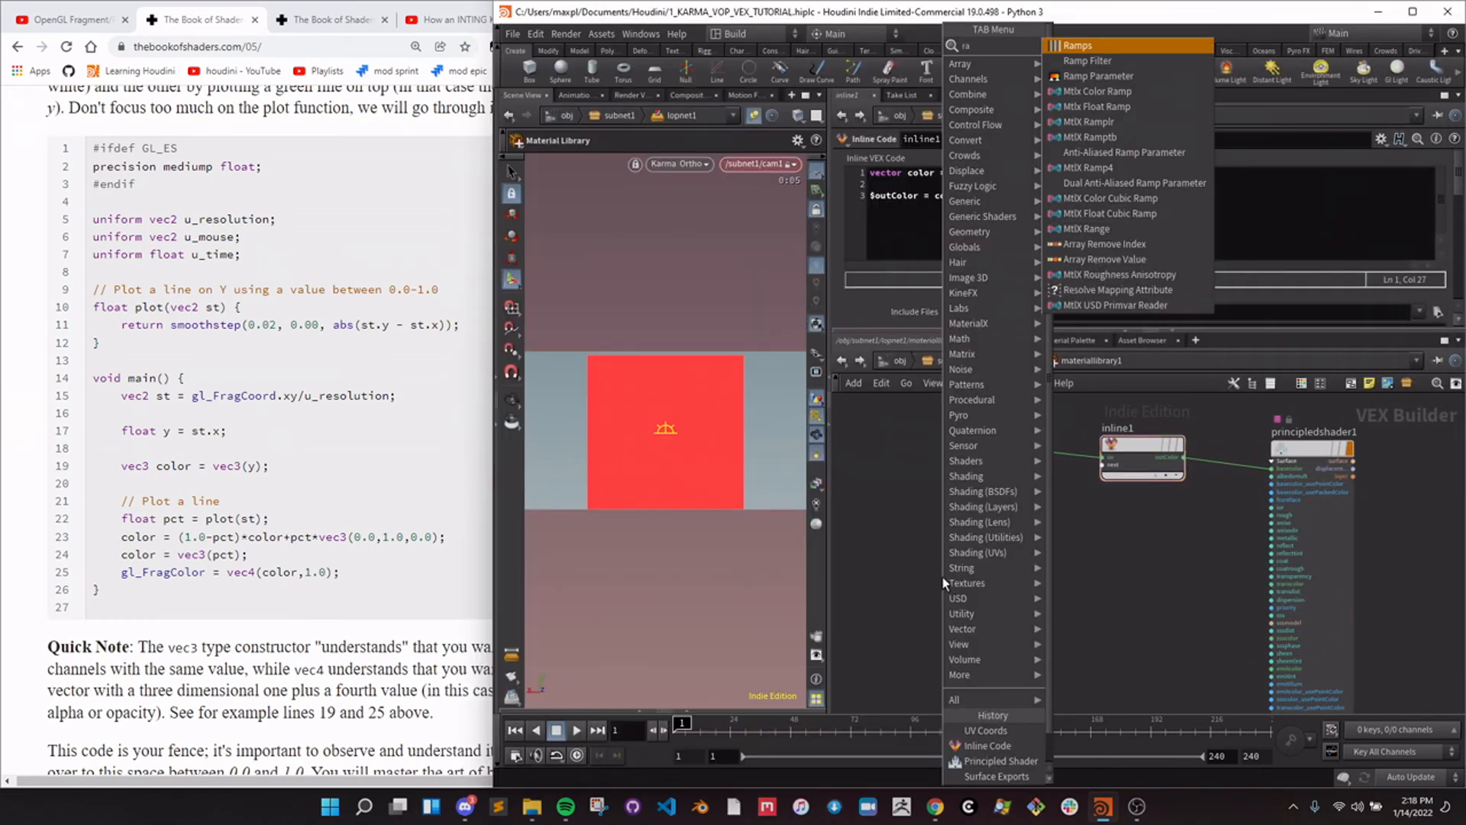
key(Return)
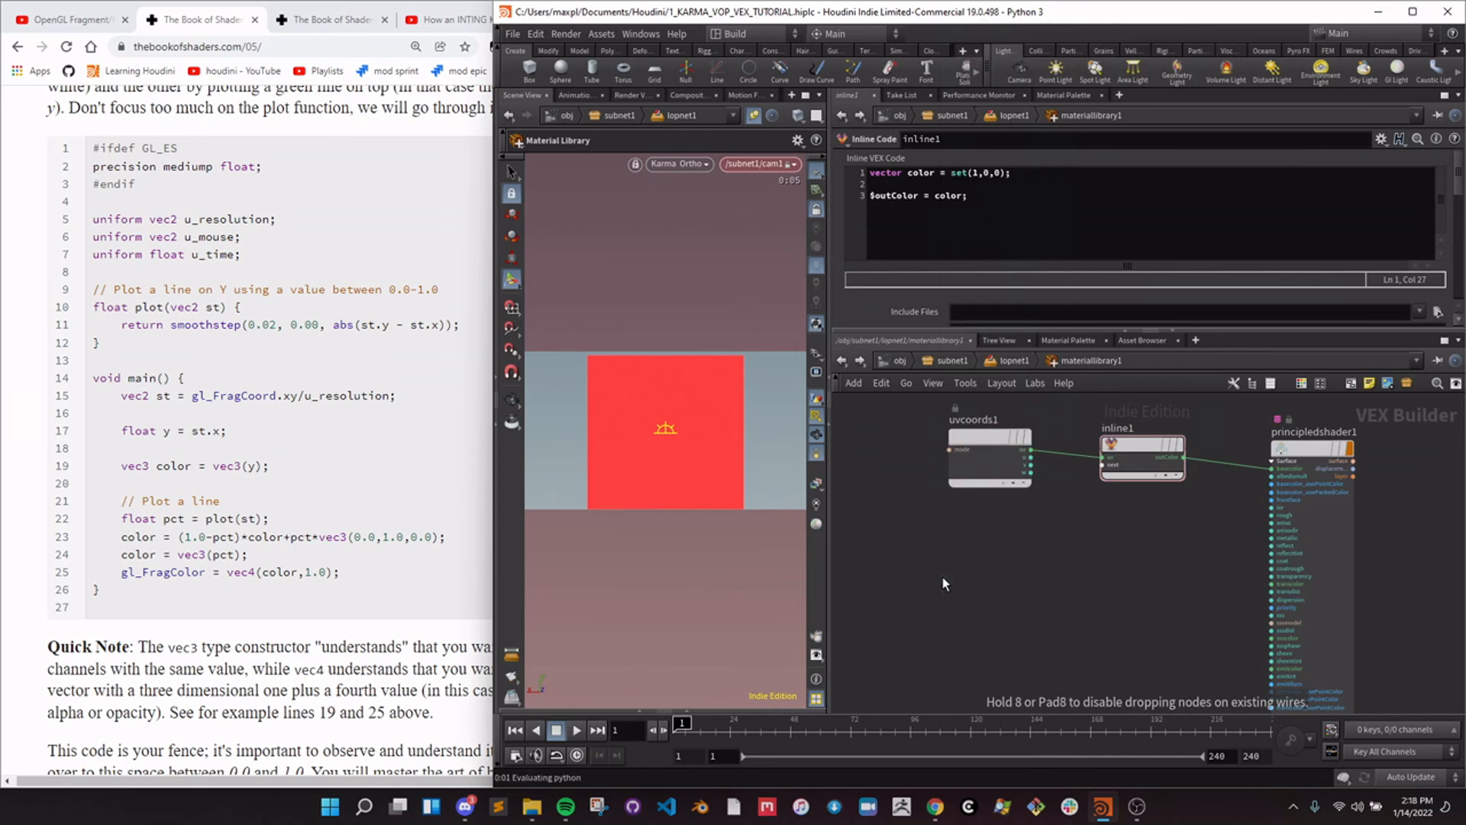
click(949, 584)
drag(949, 584, 963, 537)
scroll(962, 190, up, 2)
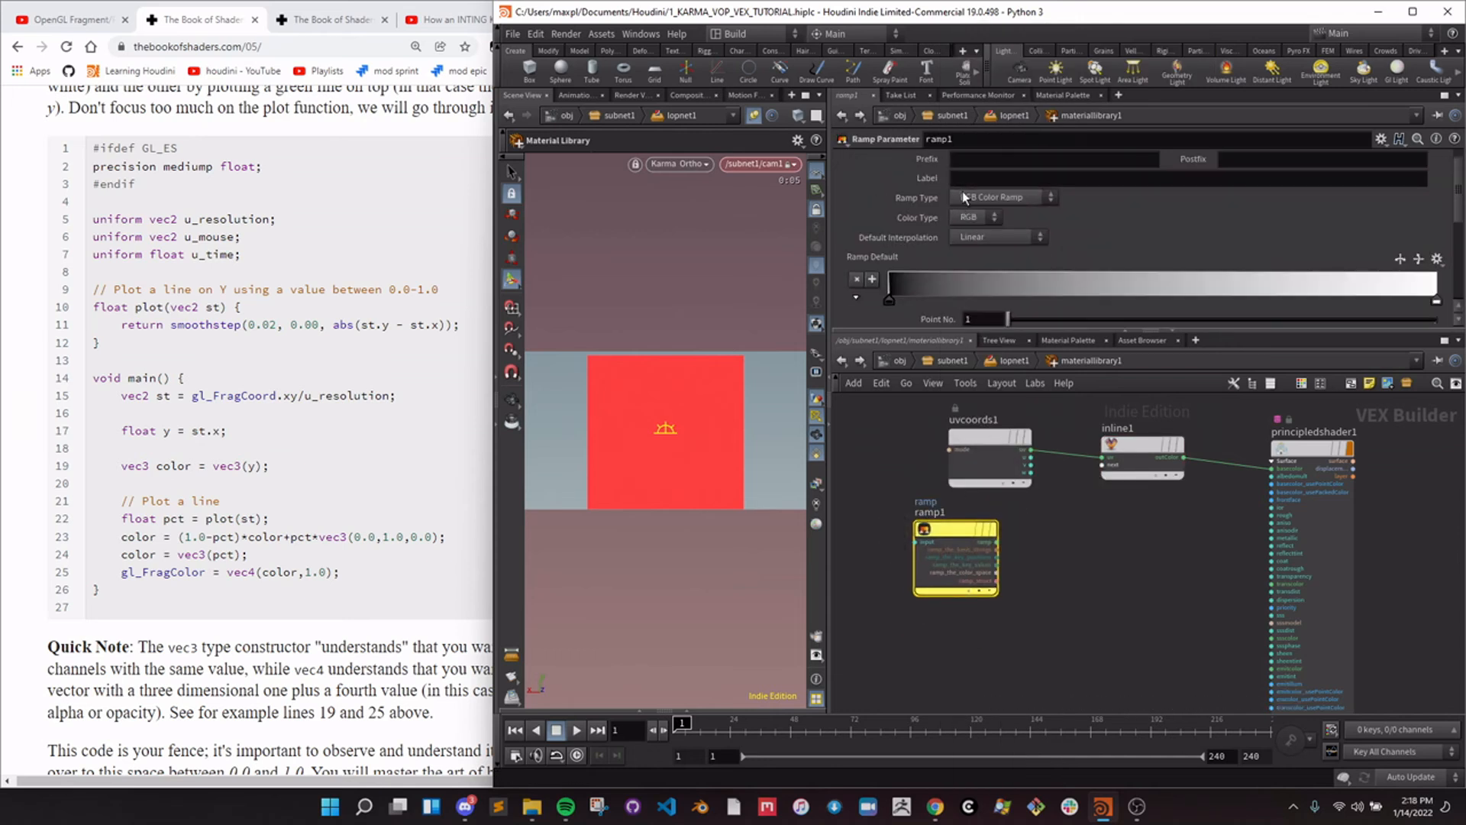
Rename the new Ramp Parameter node as "gradient".
click(958, 139)
text(gradeio)
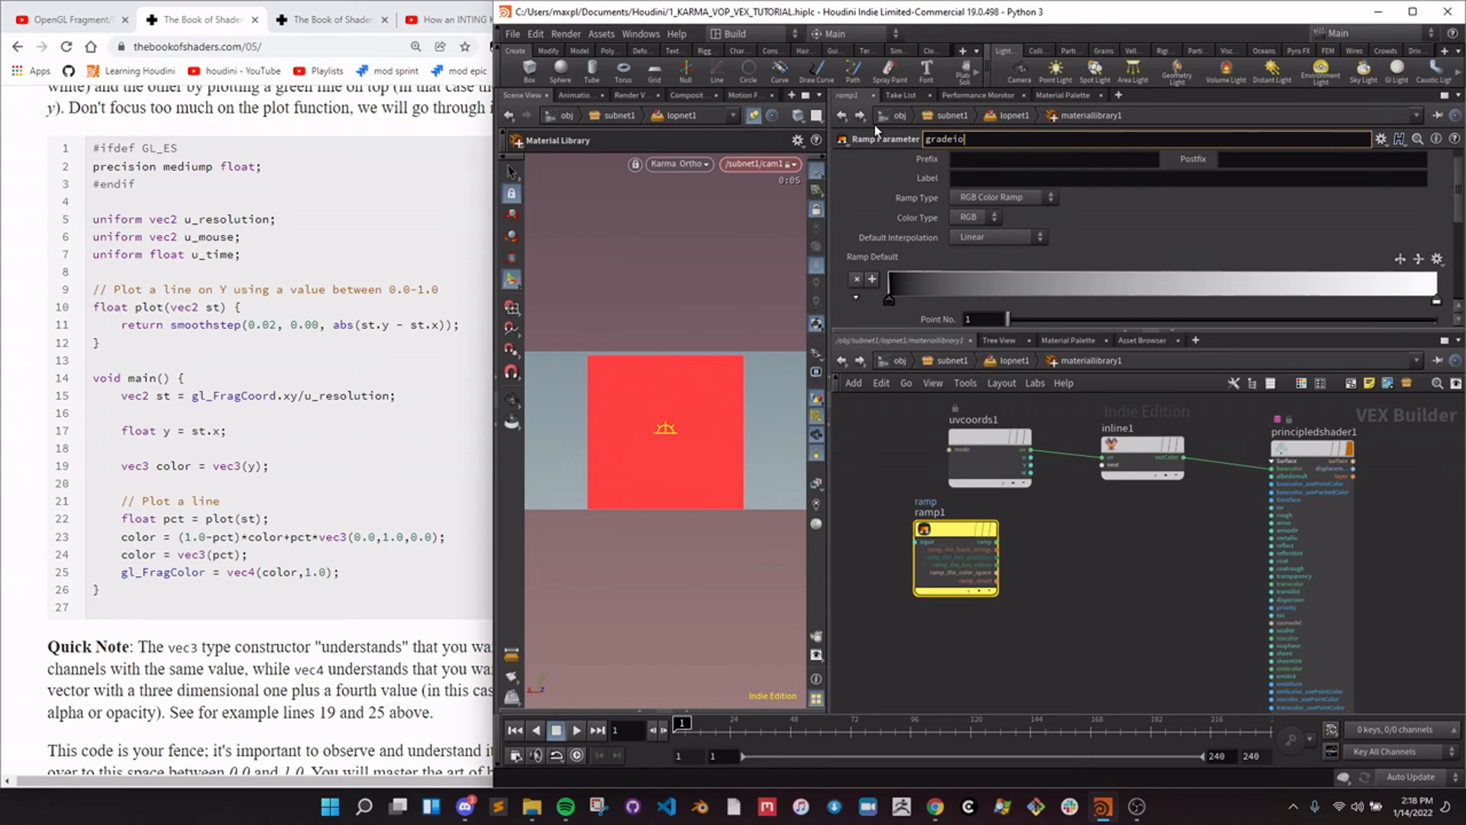
key(BackSpace)
text(io)
key(BackSpace)
text(ent)
key(Return)
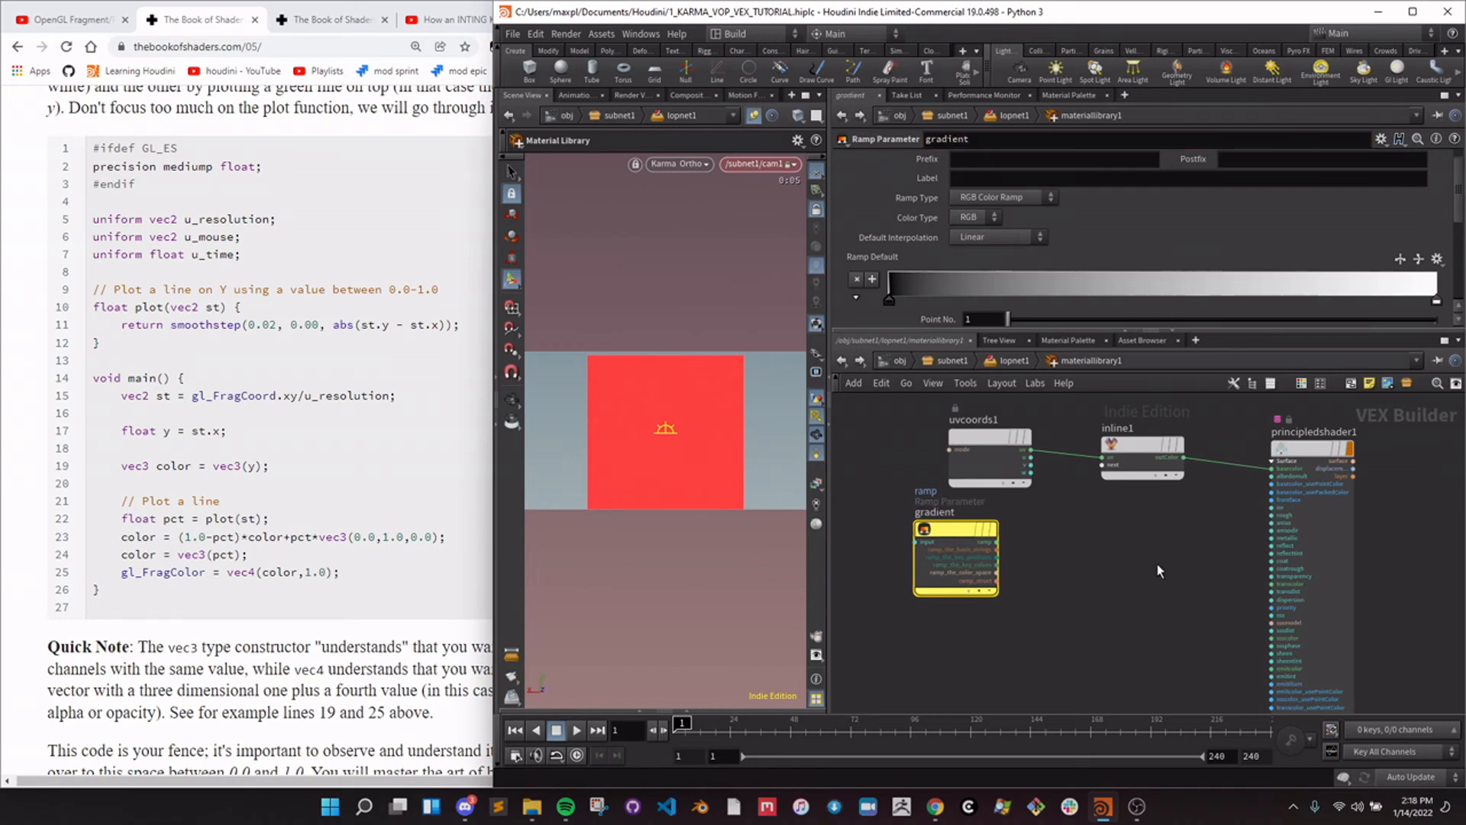
Position the gradient node directly beneath uvcoords1.
scroll(1157, 564, up, 3)
middle_drag(1159, 592, 1188, 612)
drag(926, 542, 968, 569)
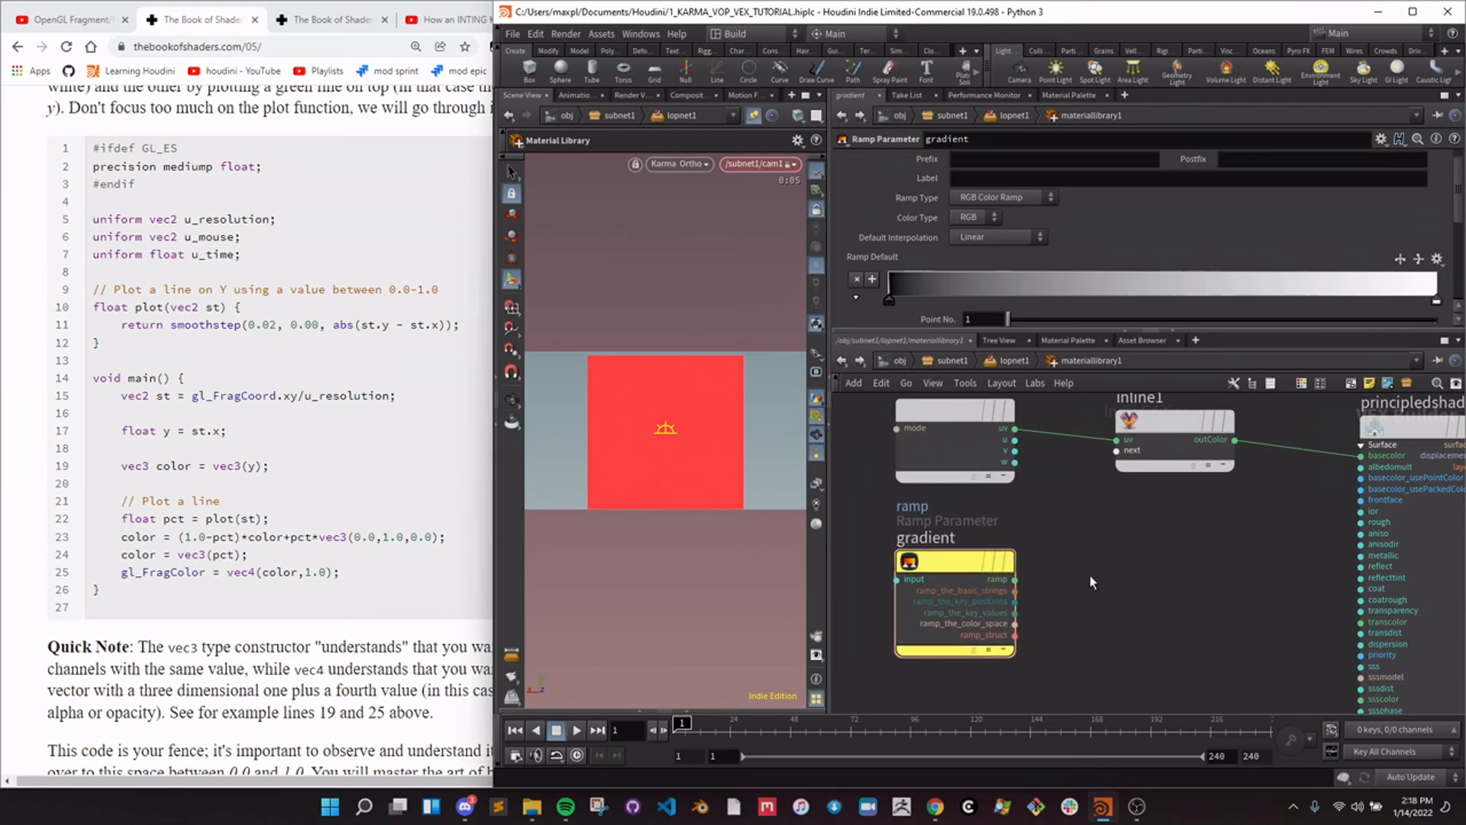
scroll(1089, 575, down, 2)
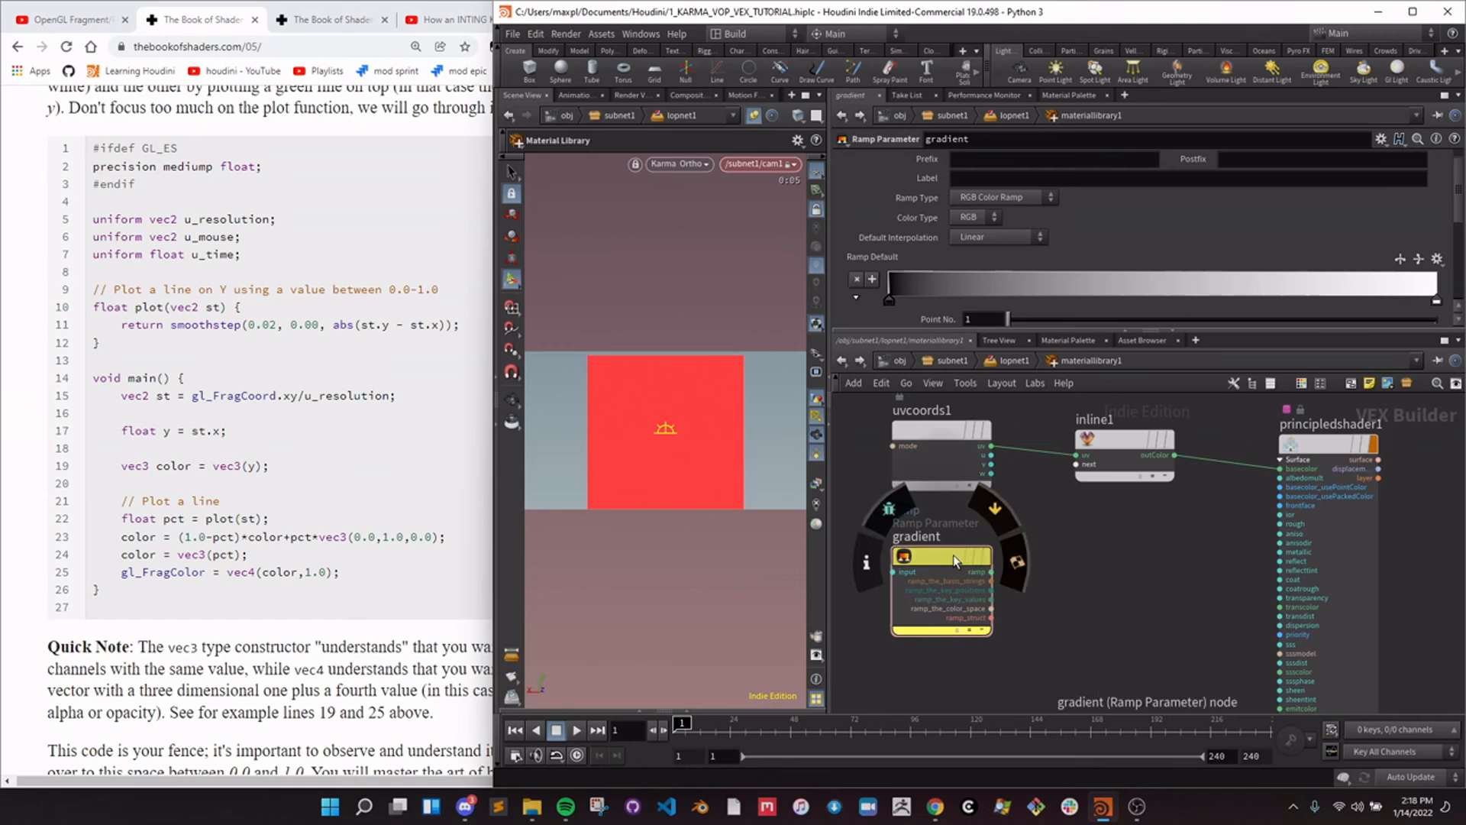
scroll(966, 573, up, 3)
scroll(1001, 596, down, 2)
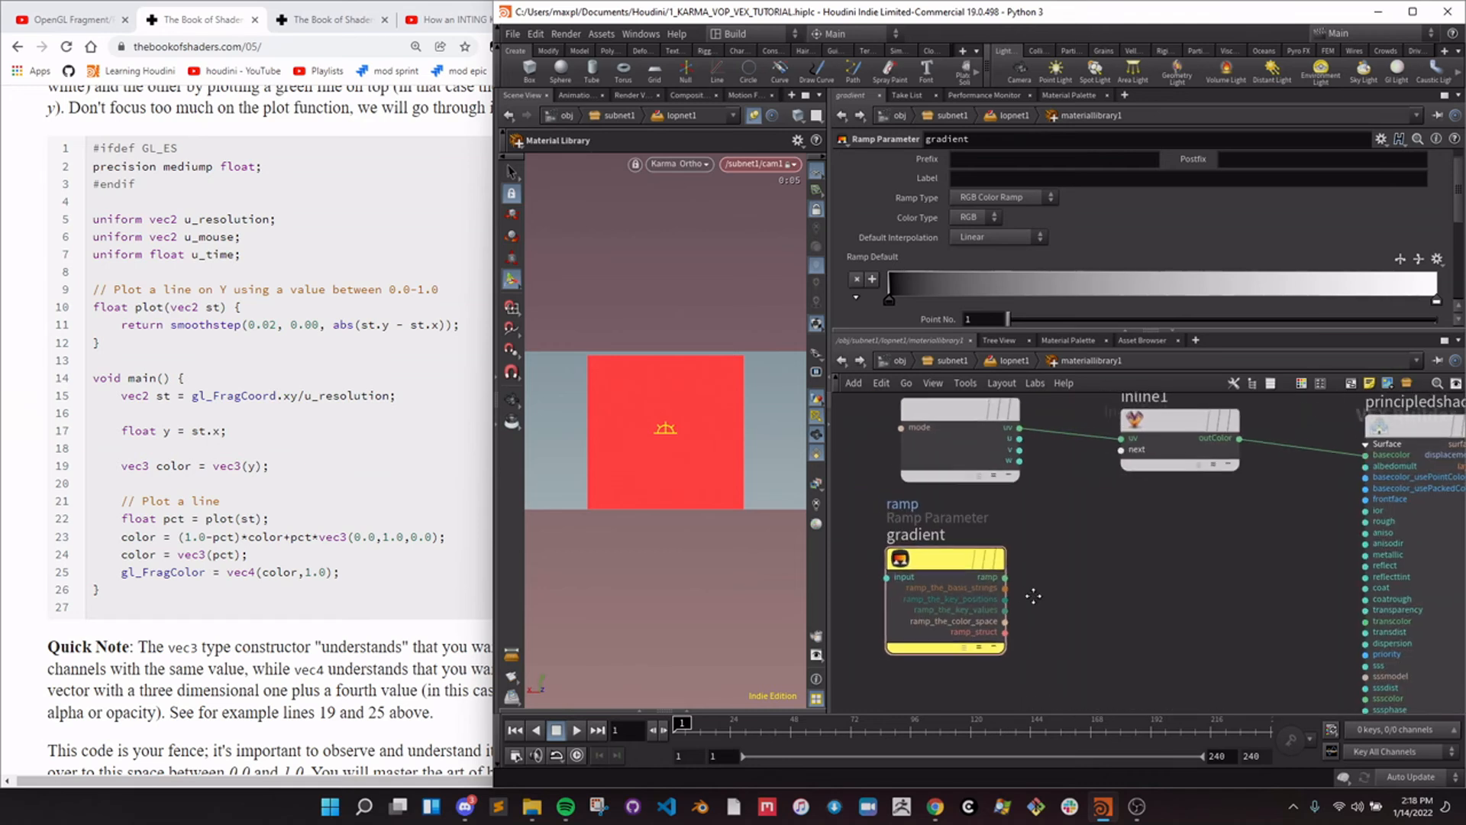
Examine the gradient node's ramp outputs and the inputs of inline1.
drag(1008, 581, 1116, 557)
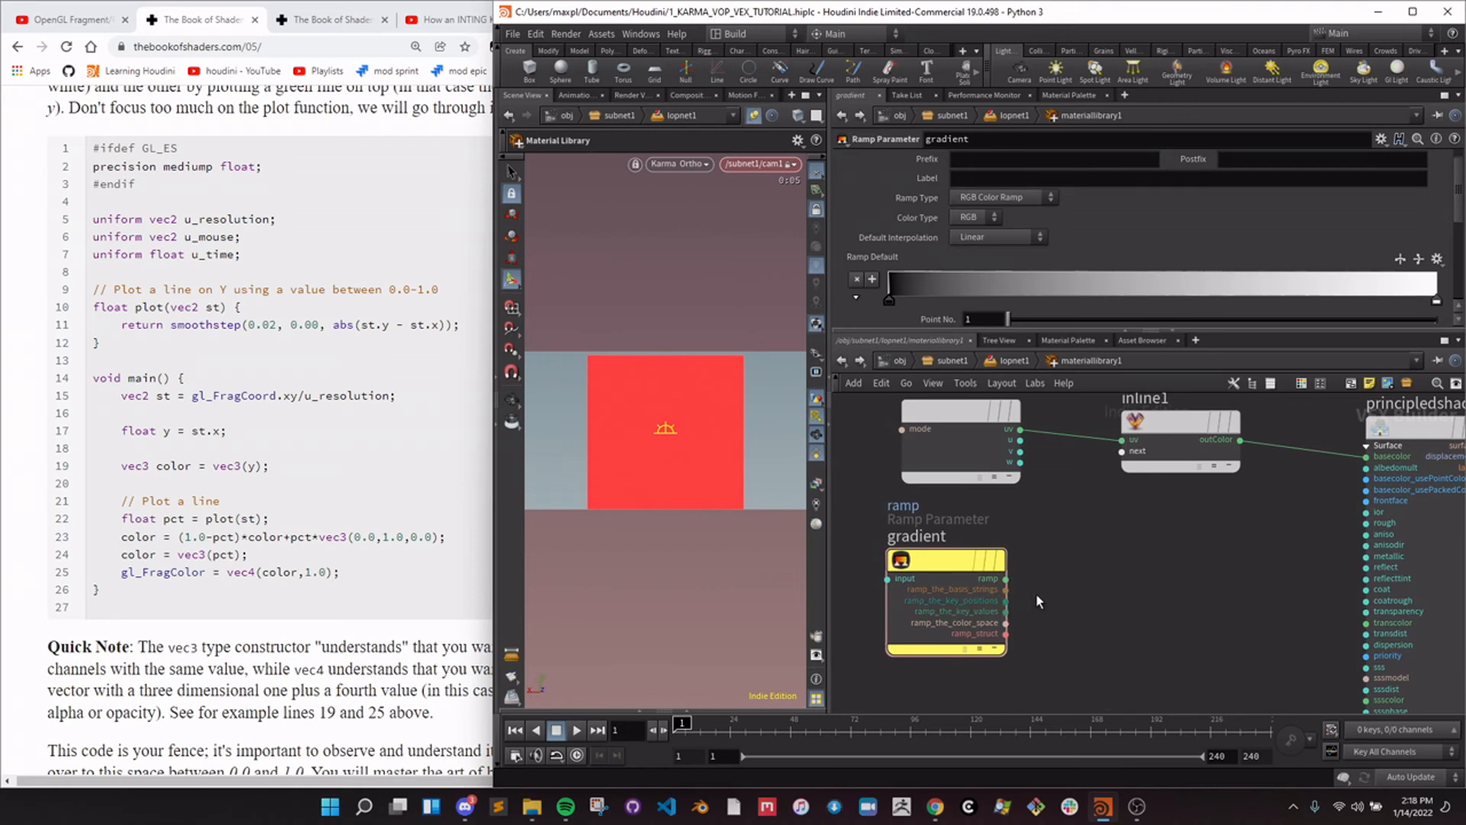
drag(1005, 611, 922, 573)
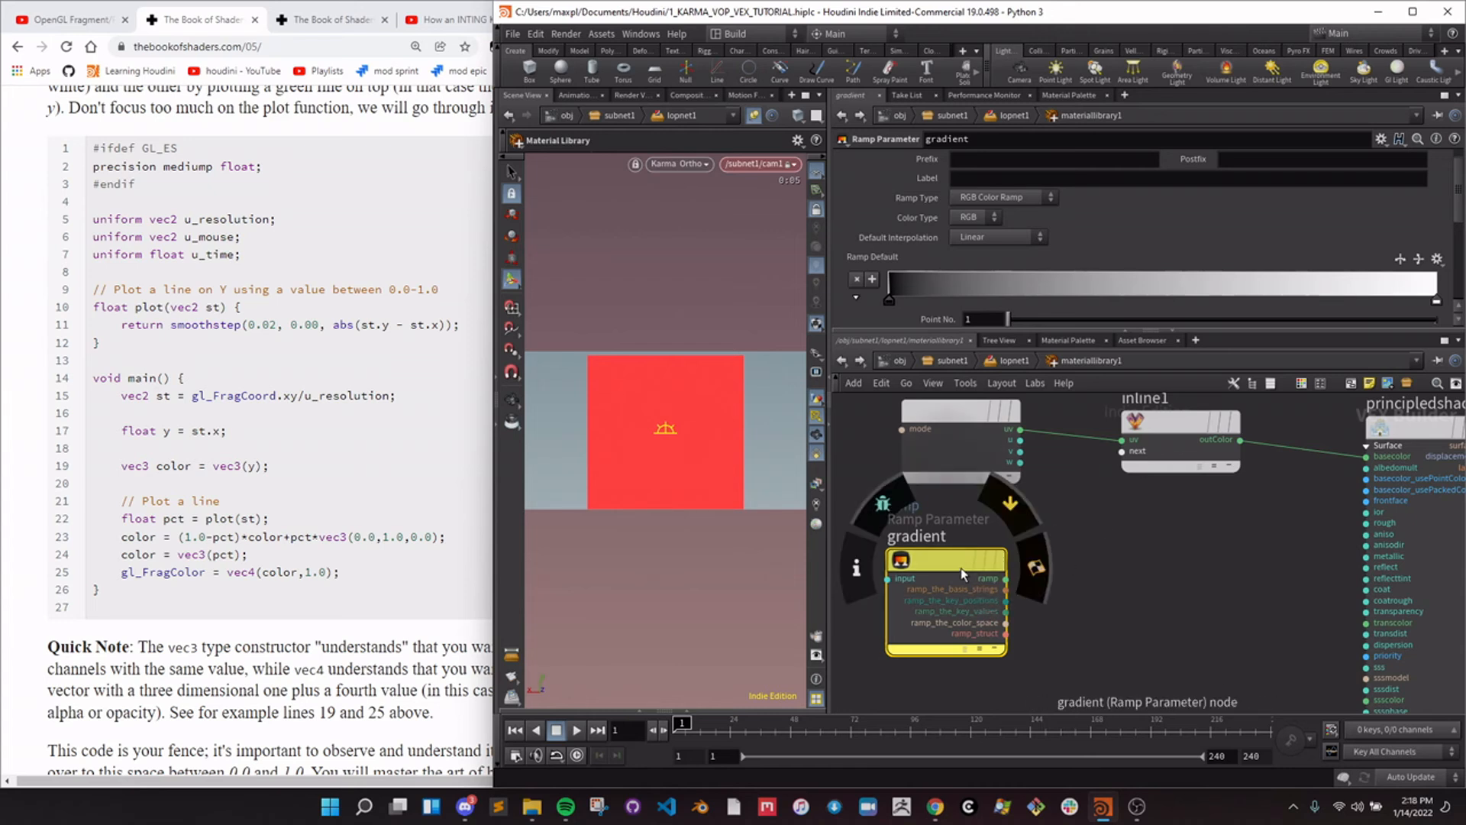
drag(1070, 689, 958, 618)
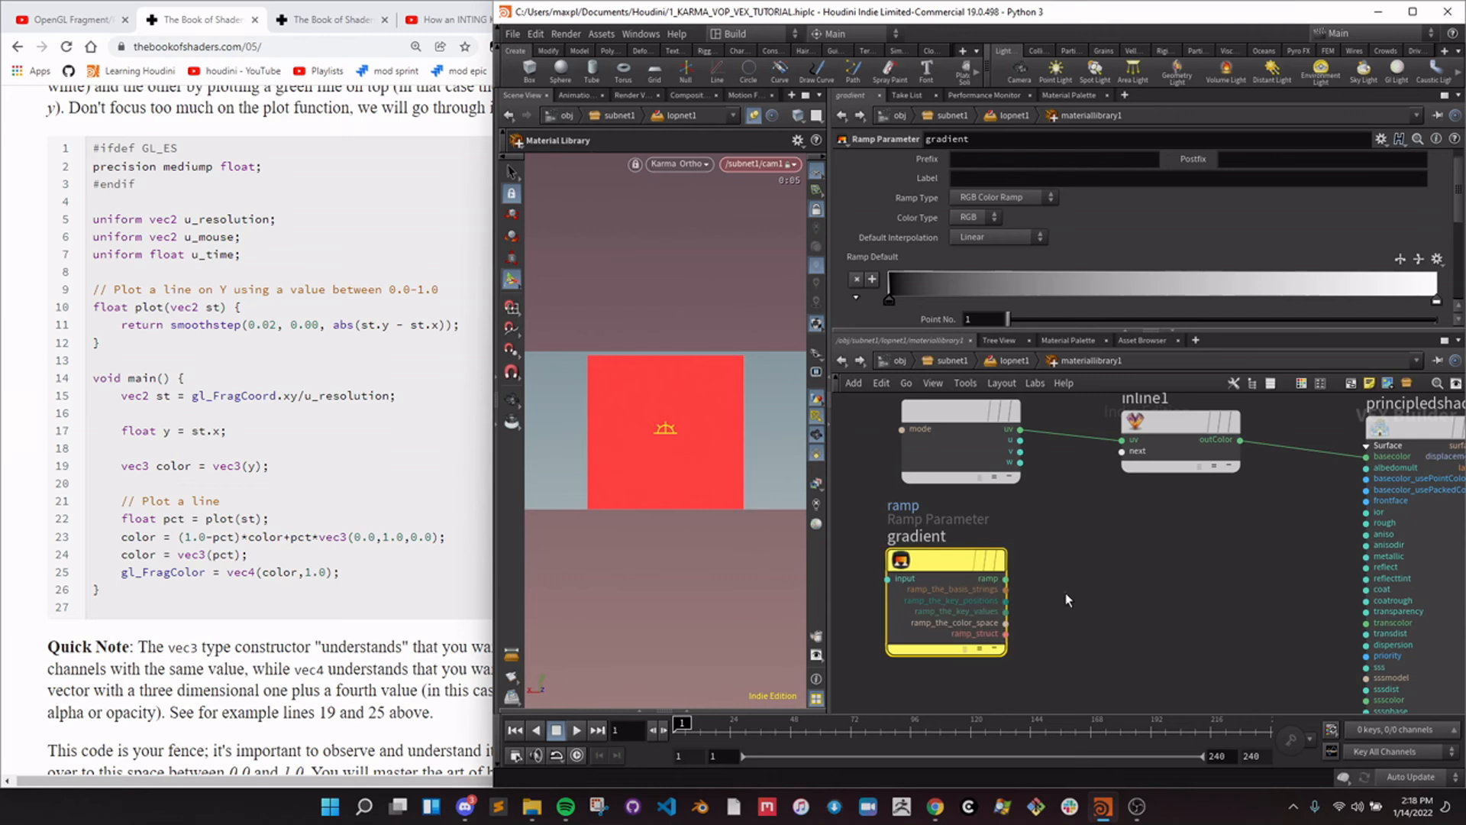
middle_drag(1086, 606, 1214, 597)
drag(968, 548, 1223, 651)
middle_drag(1225, 578, 1083, 582)
click(1157, 482)
middle_drag(1150, 508, 1107, 555)
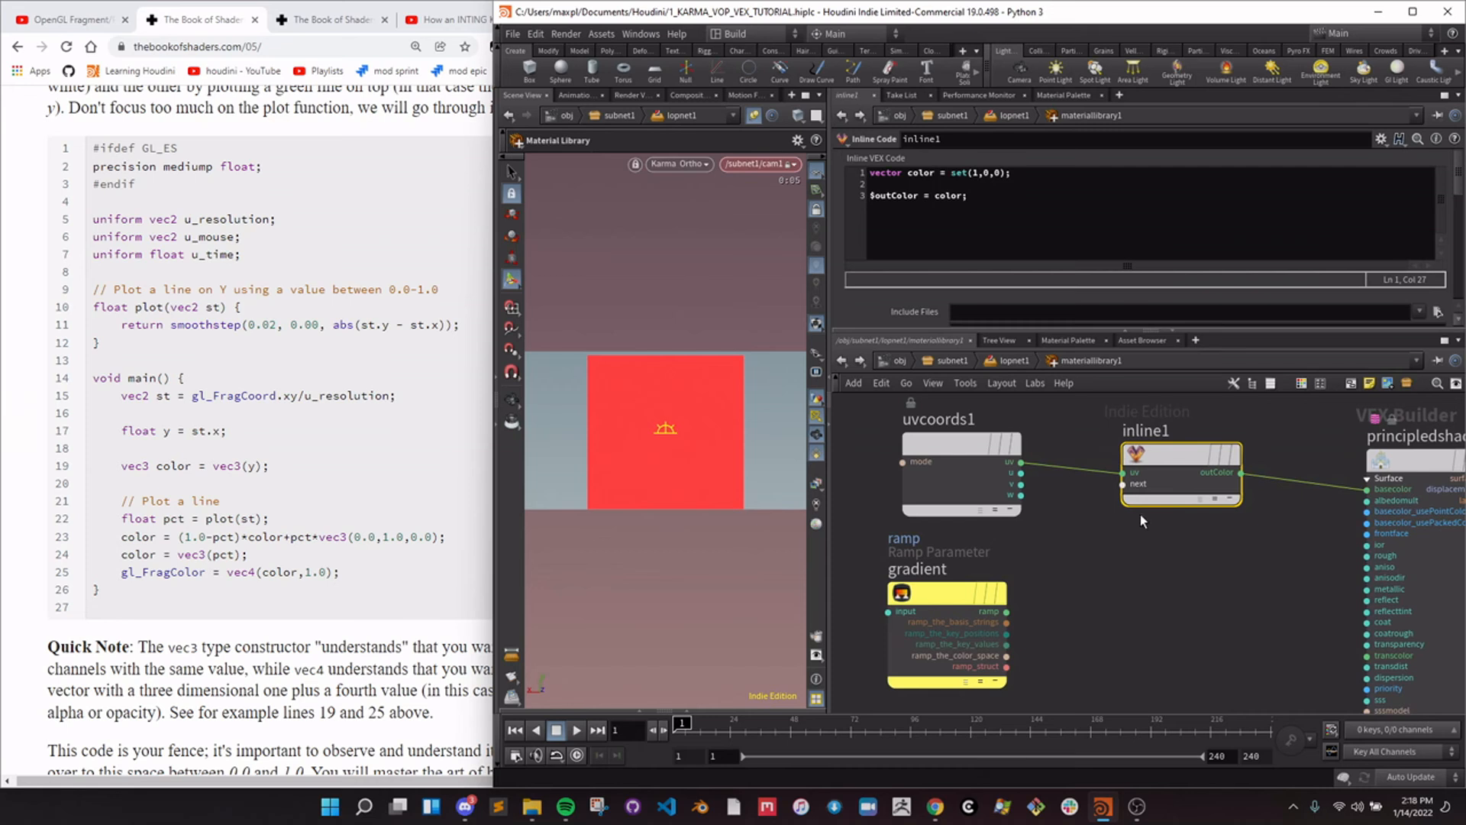
click(1183, 591)
Start the statement "string ramp = ramp_pack(" on line 3 of inline1's VEX code, between the color and outColor lines.
click(1162, 454)
click(1039, 182)
key(Return)
key(Return)
key(Up)
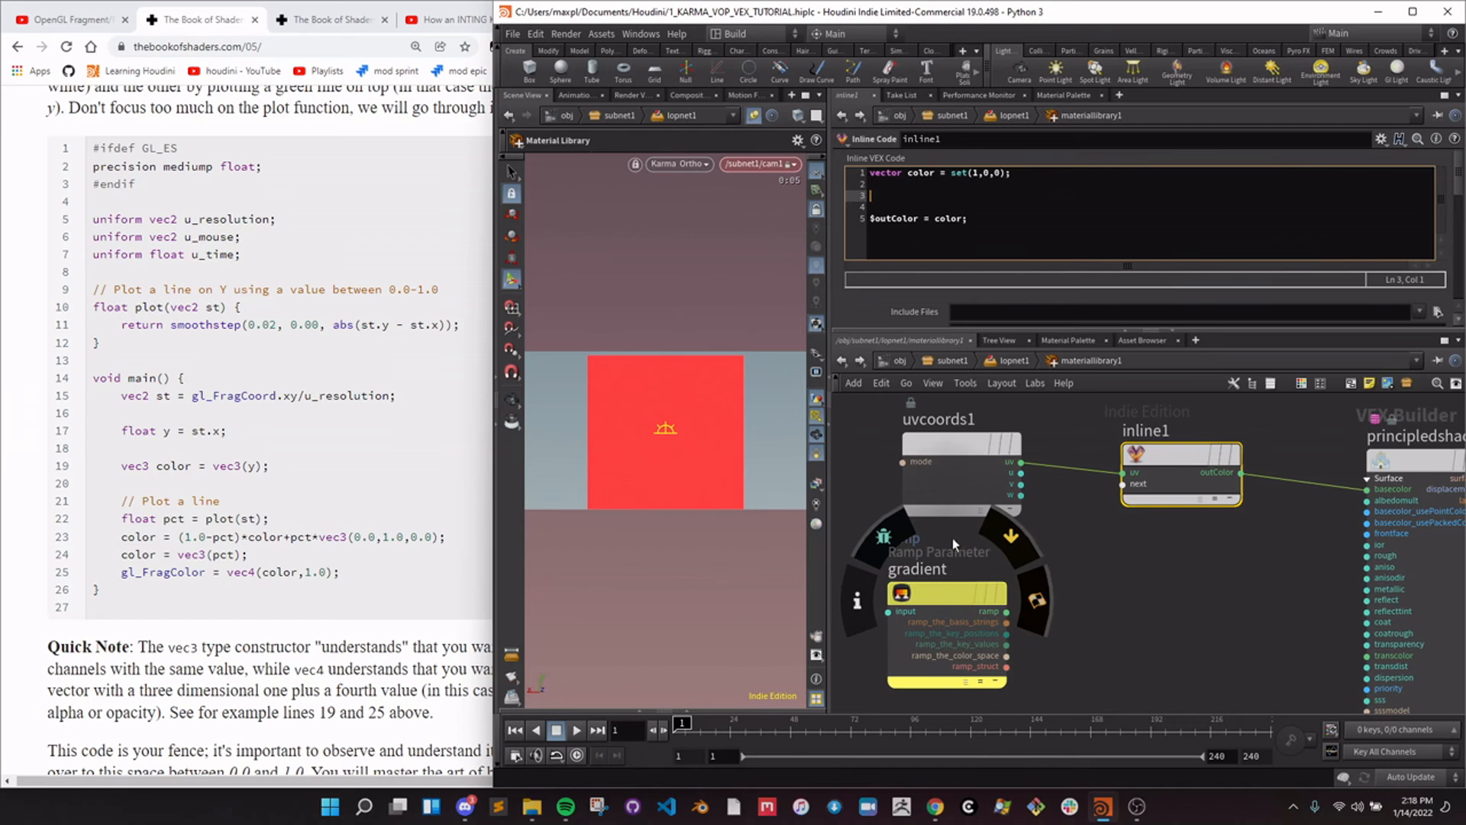
text(string )
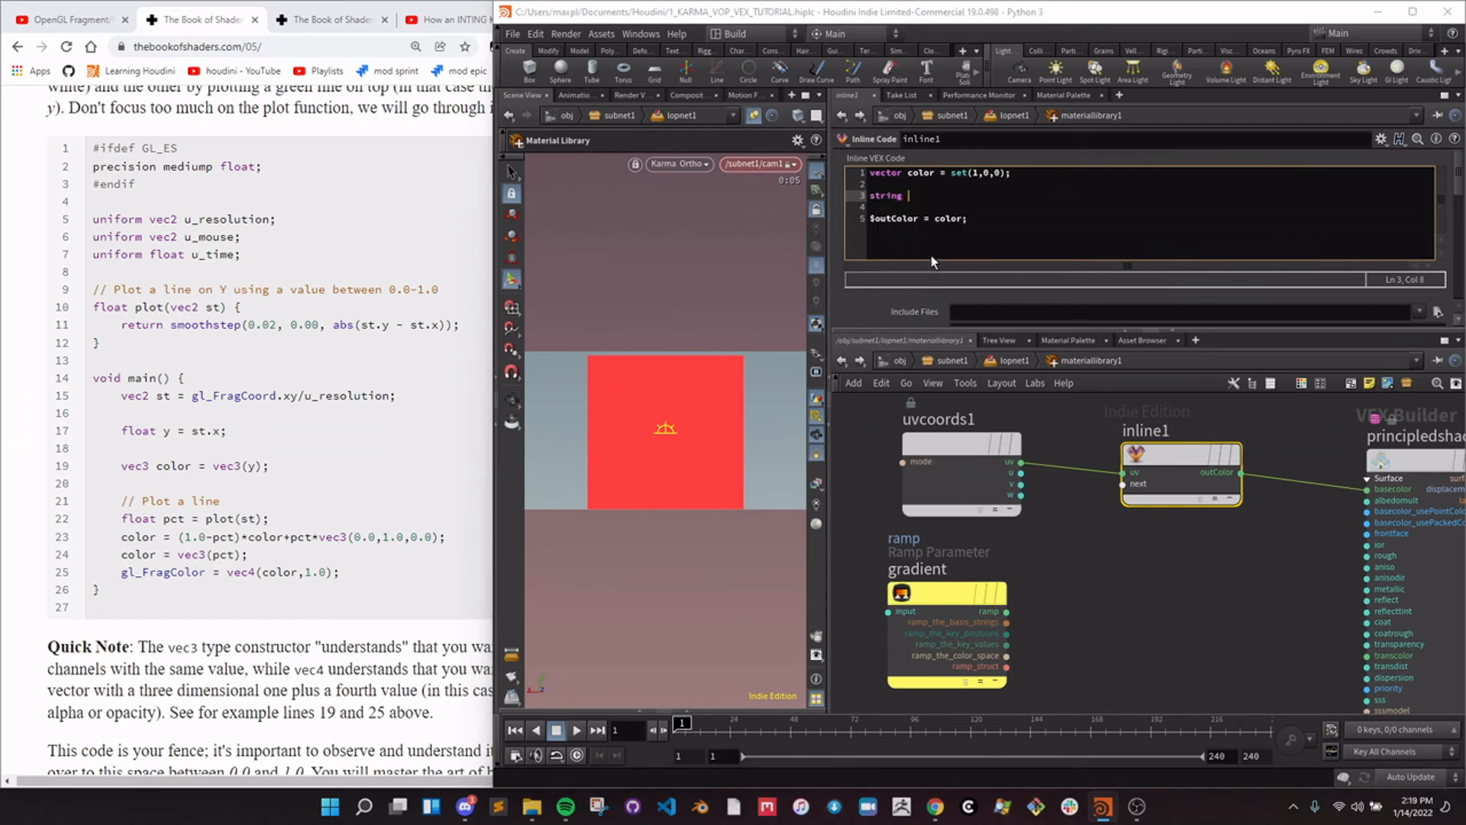
text(ramp = ramp)
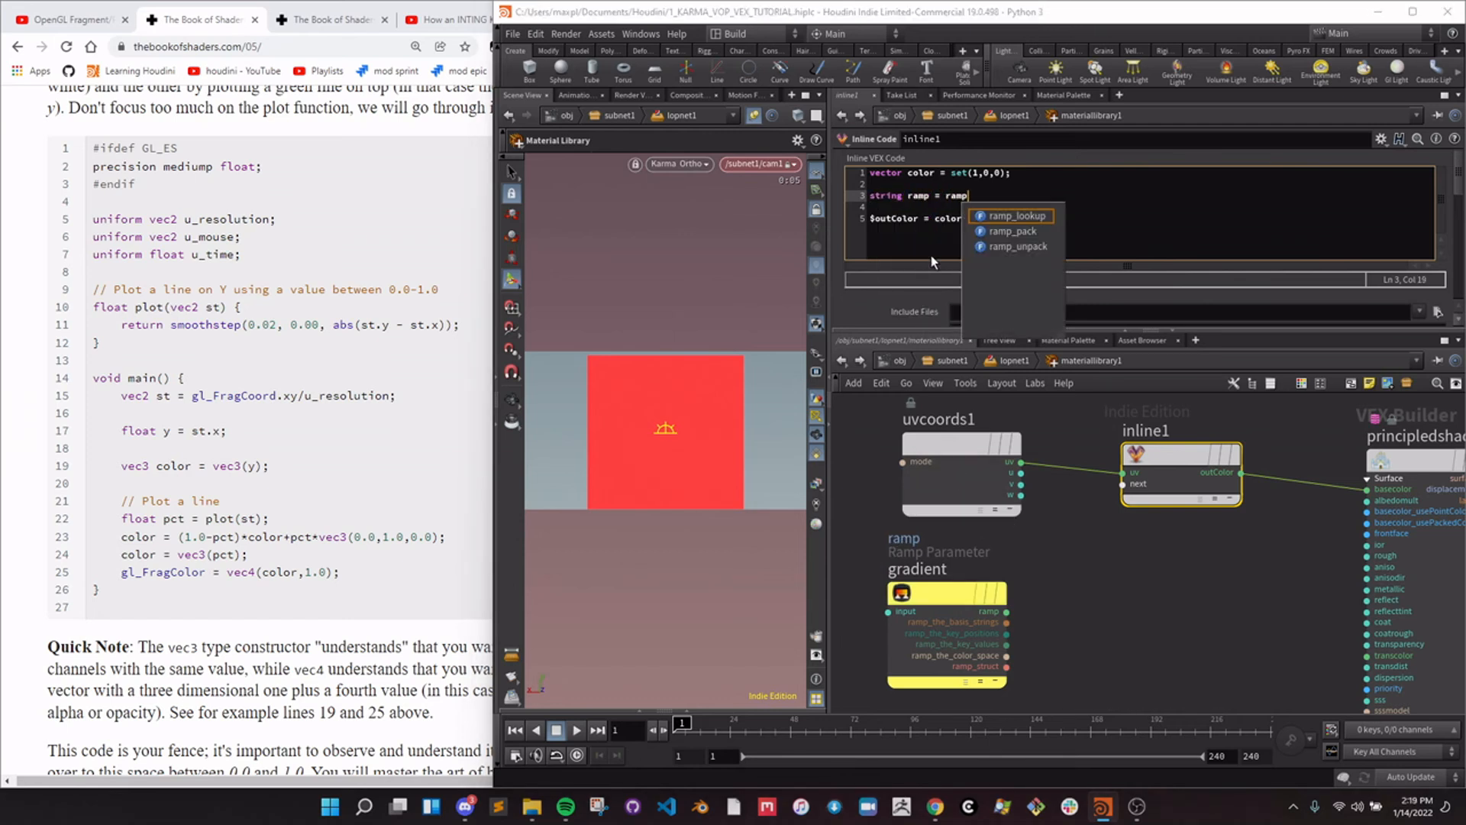
text(_pack()
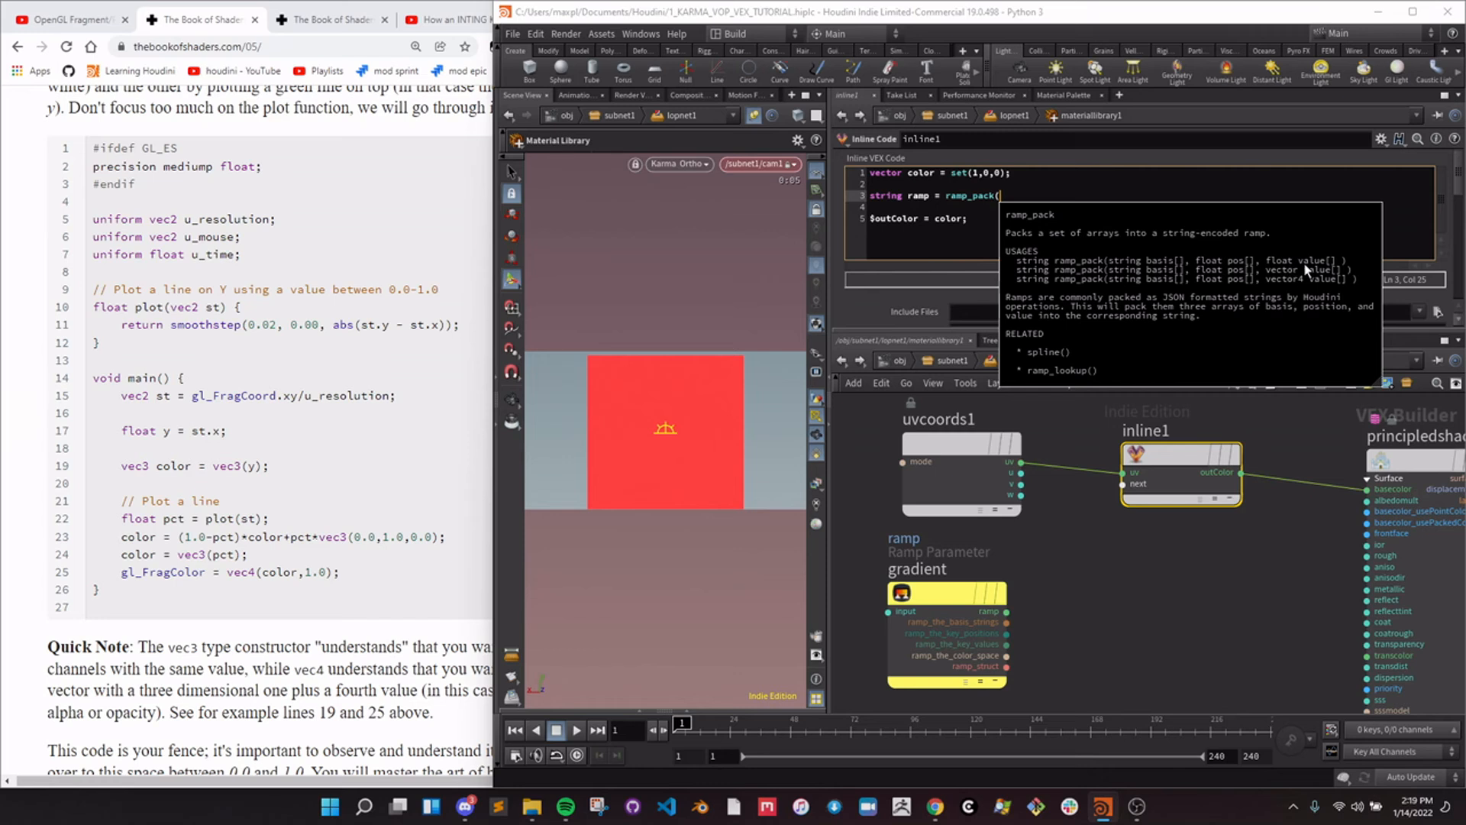
Connect gradient's ramp_the_basis_strings, ramp_the_key_positions and ramp_the_key_values outputs to inline1's next free inputs in that order.
click(1006, 622)
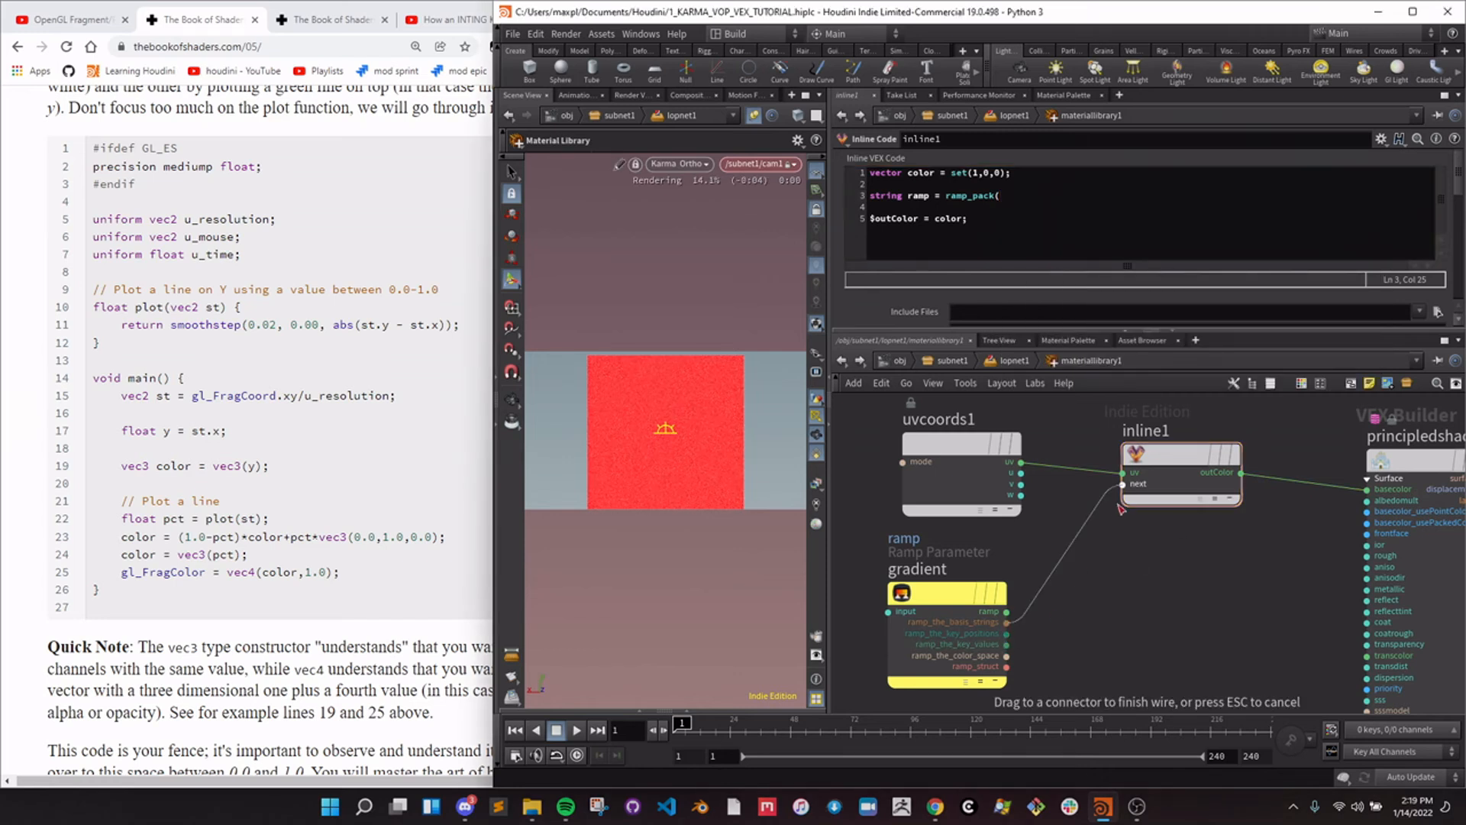
drag(1007, 634, 1122, 495)
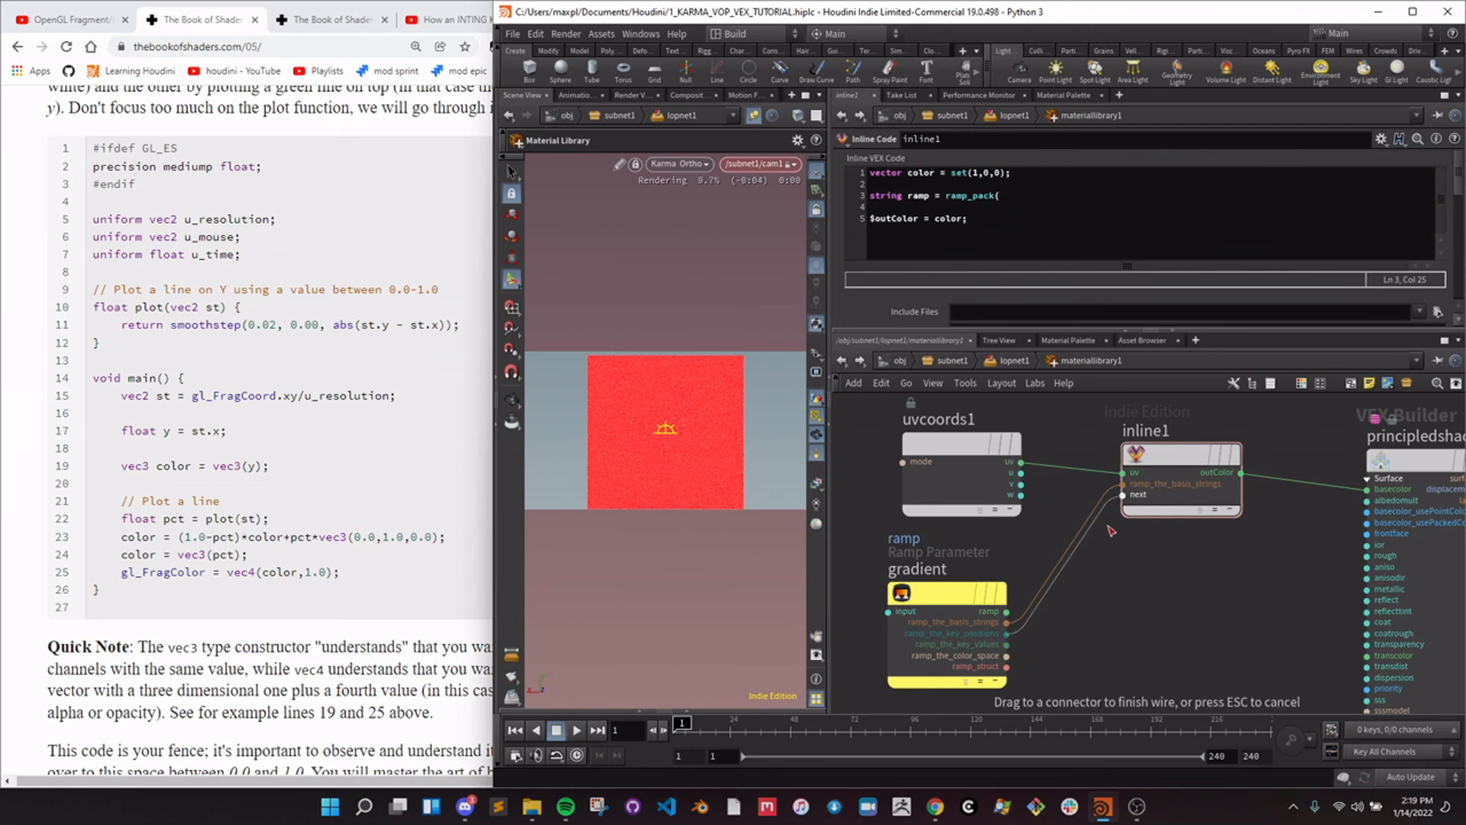
click(1006, 643)
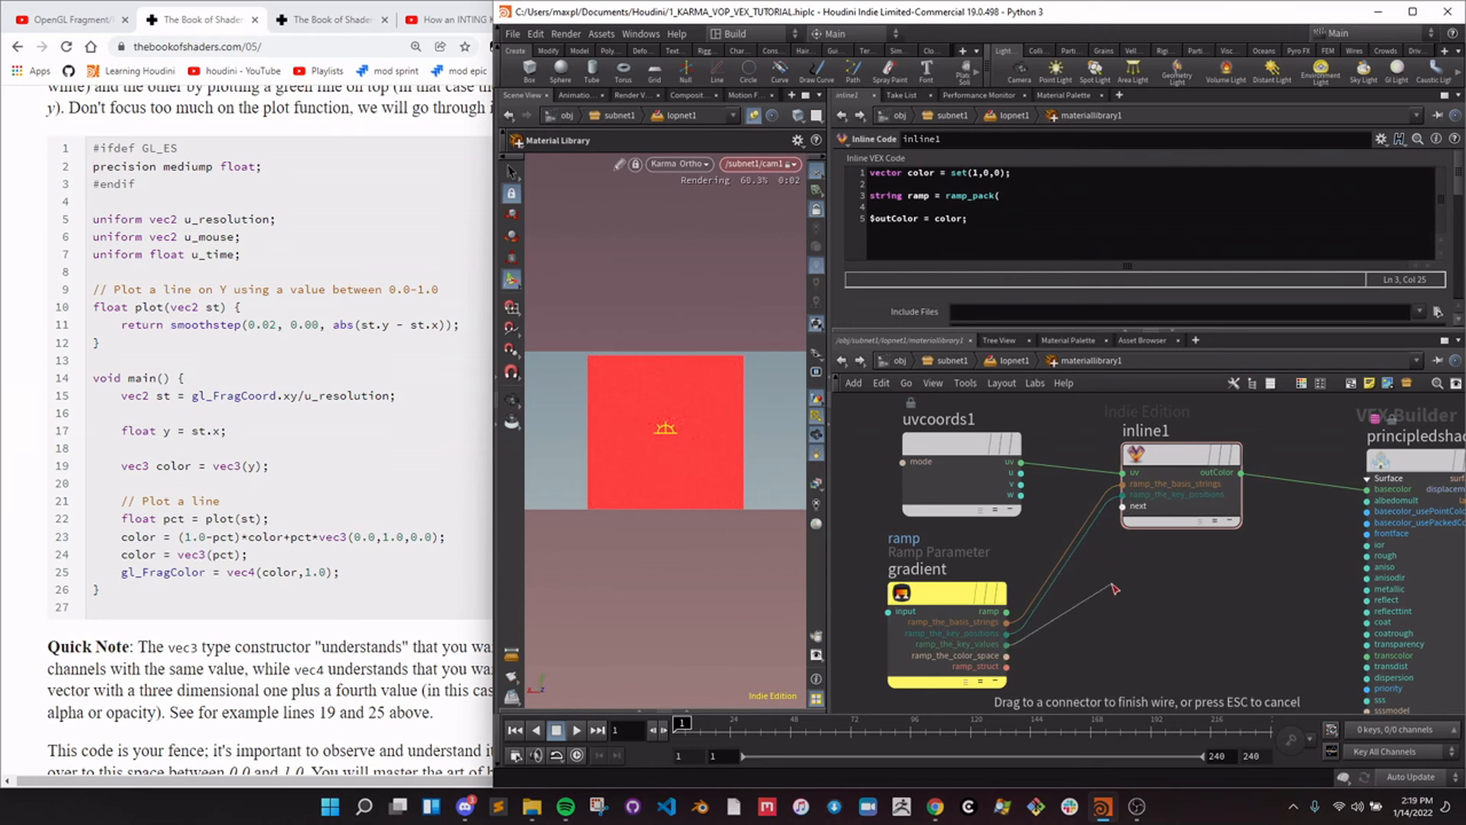
click(1122, 506)
Complete the ramp_pack call with the arguments ramp_the_basis_strings, ramp_the_key_positions and ramp_the_key_values on separate lines, closed with ");".
click(1027, 199)
key(Return)
text(ramp_t)
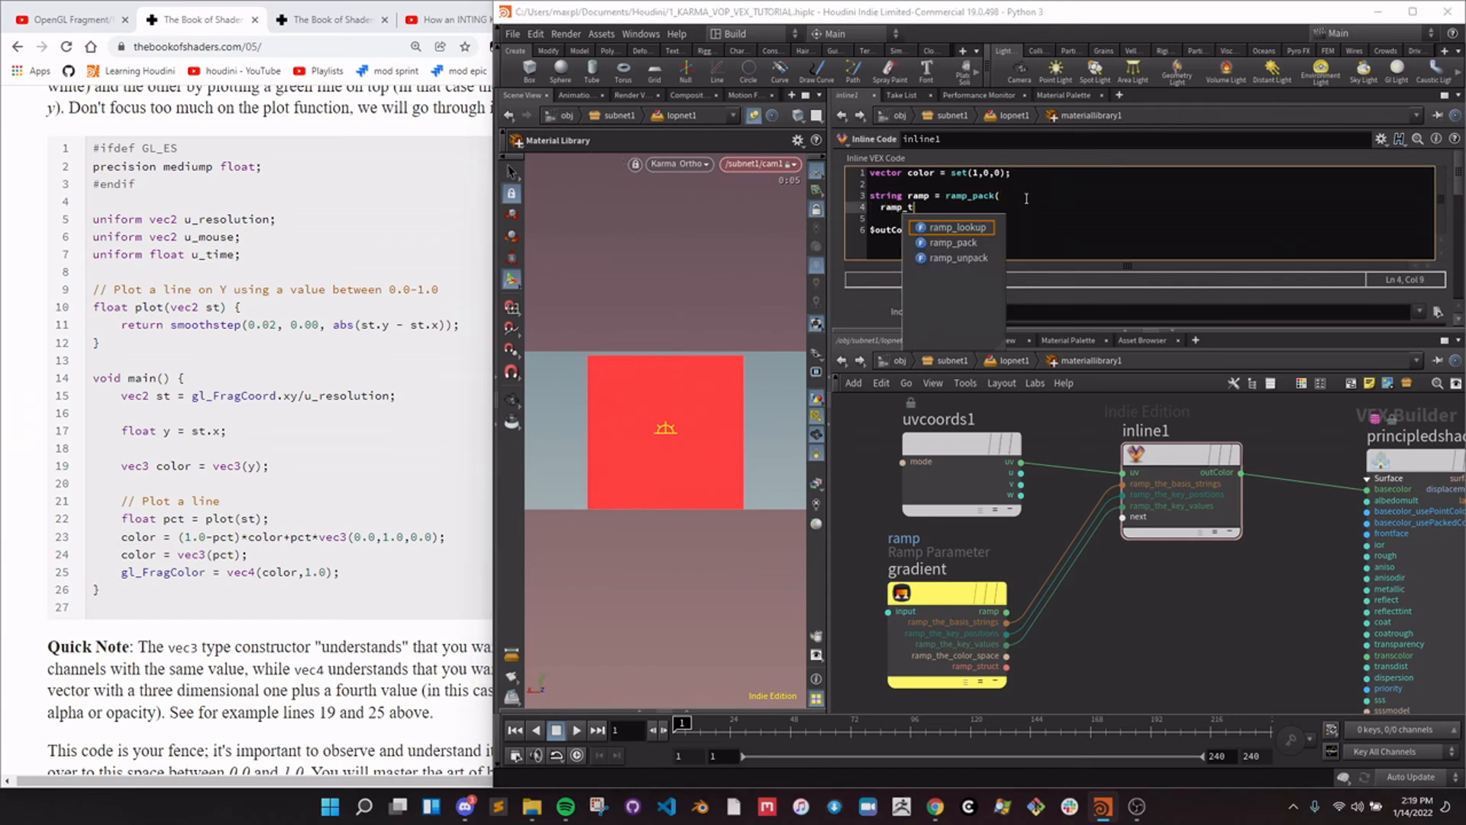
text(he_basis_strings,)
key(Return)
text(ramp_the_ke)
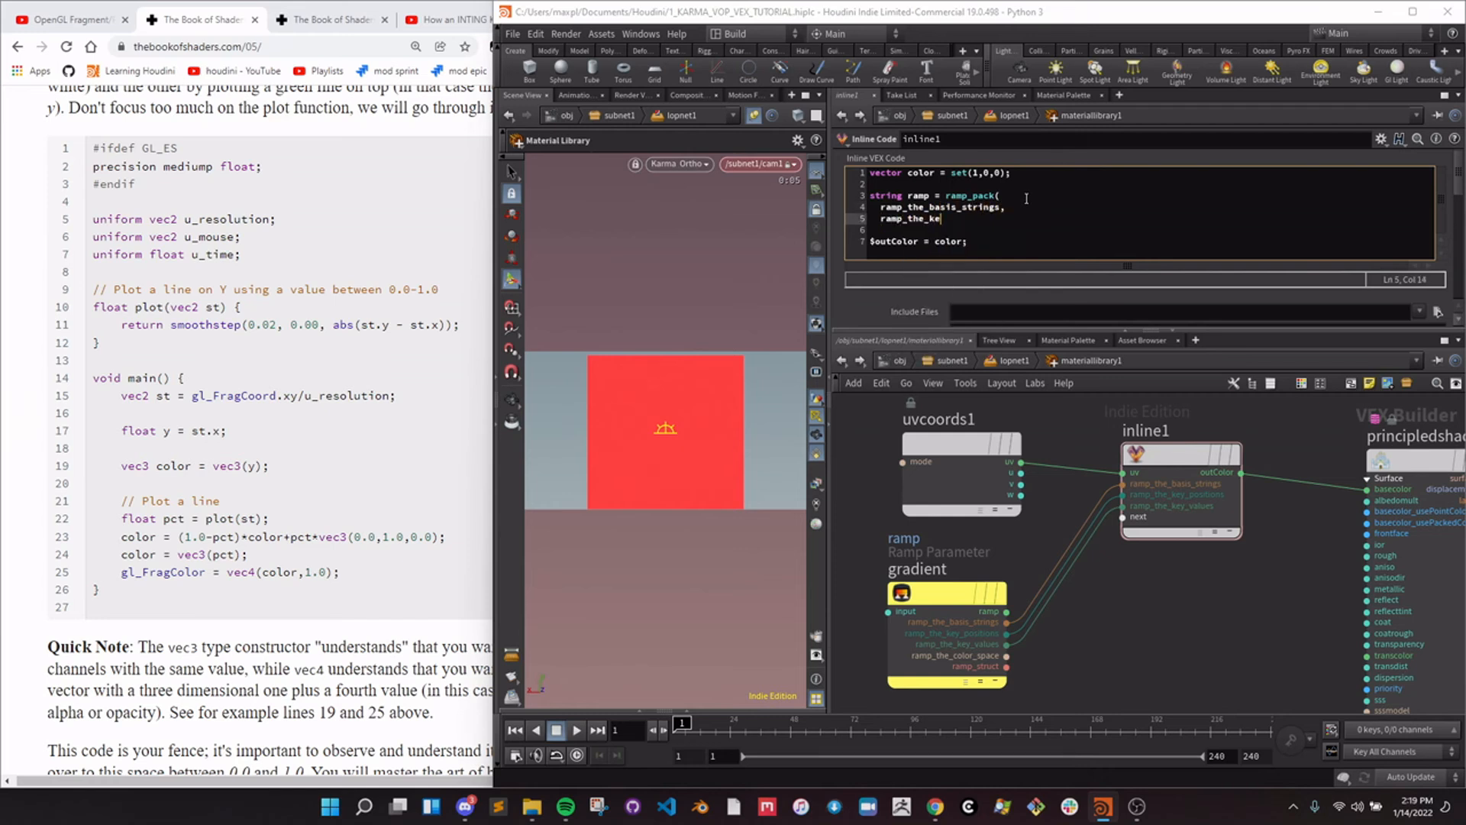
text(y_positions,)
key(Return)
text(ram)
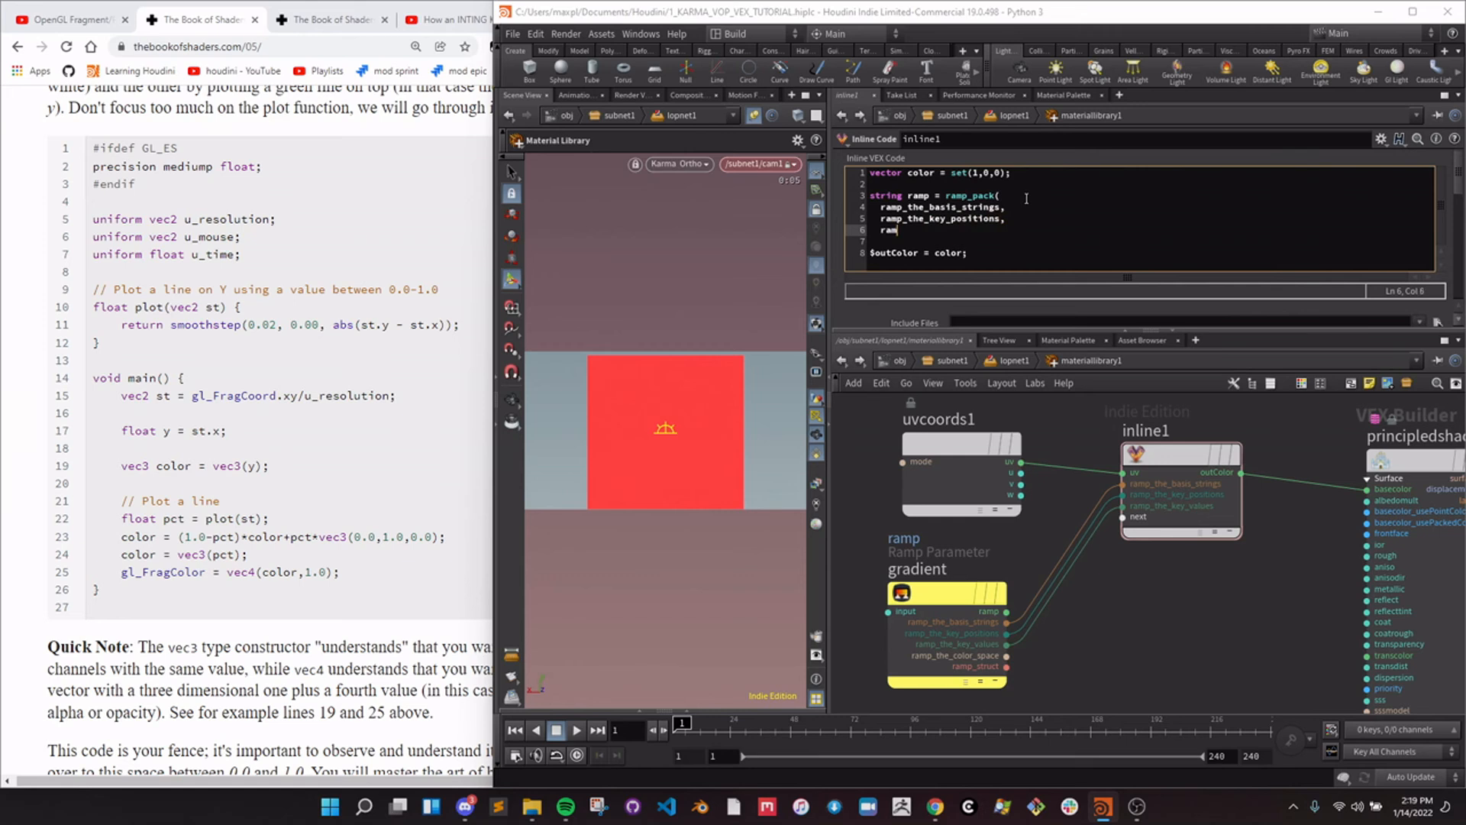
text(p_the_key_values)
key(Return)
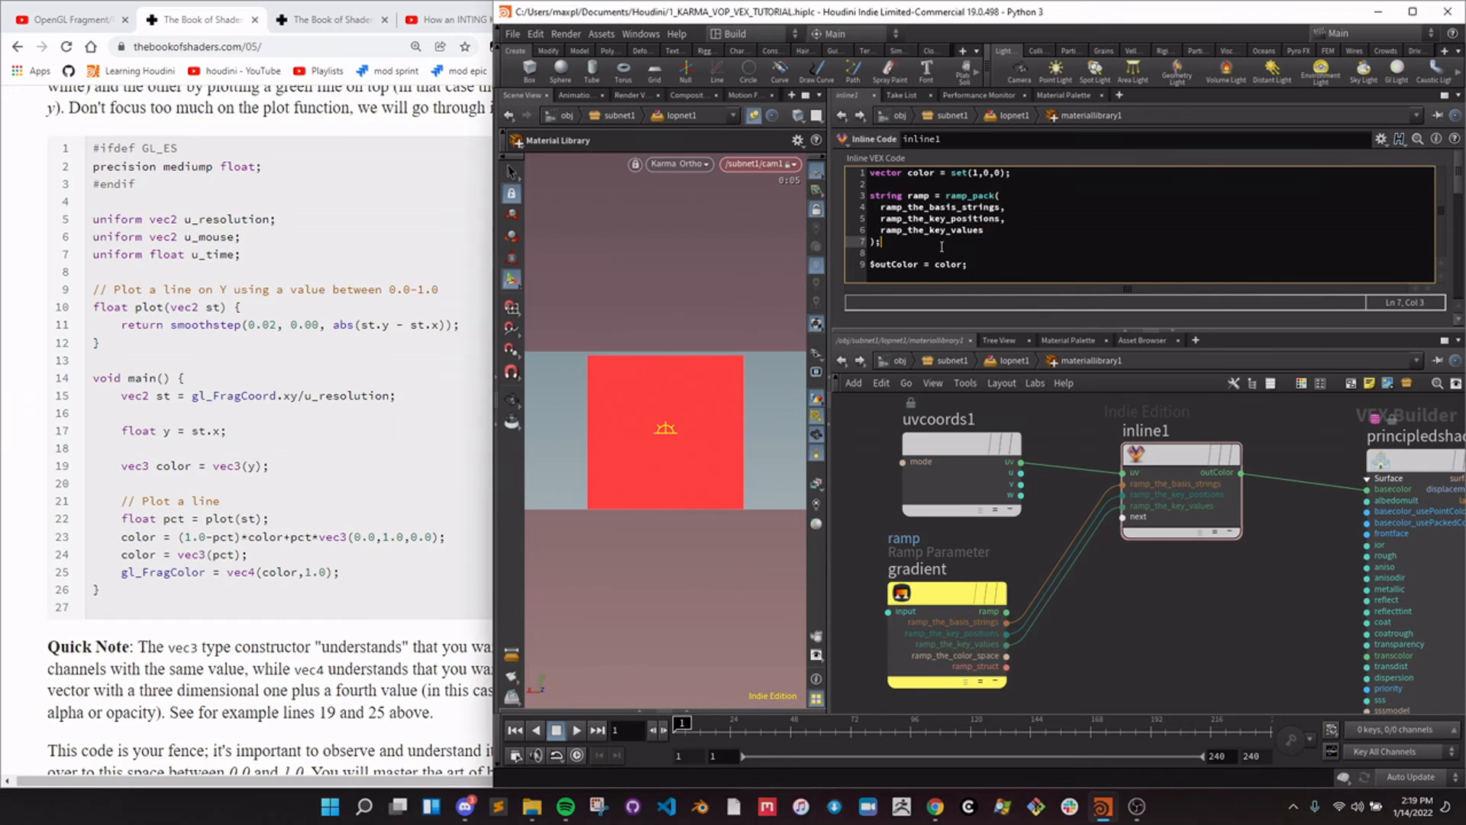
Start a new statement with "color" on its own line between the ramp_pack call and the outColor line in inline1's VEX code.
key(Return)
key(Up)
key(Up)
key(Up)
key(Up)
key(Up)
key(Up)
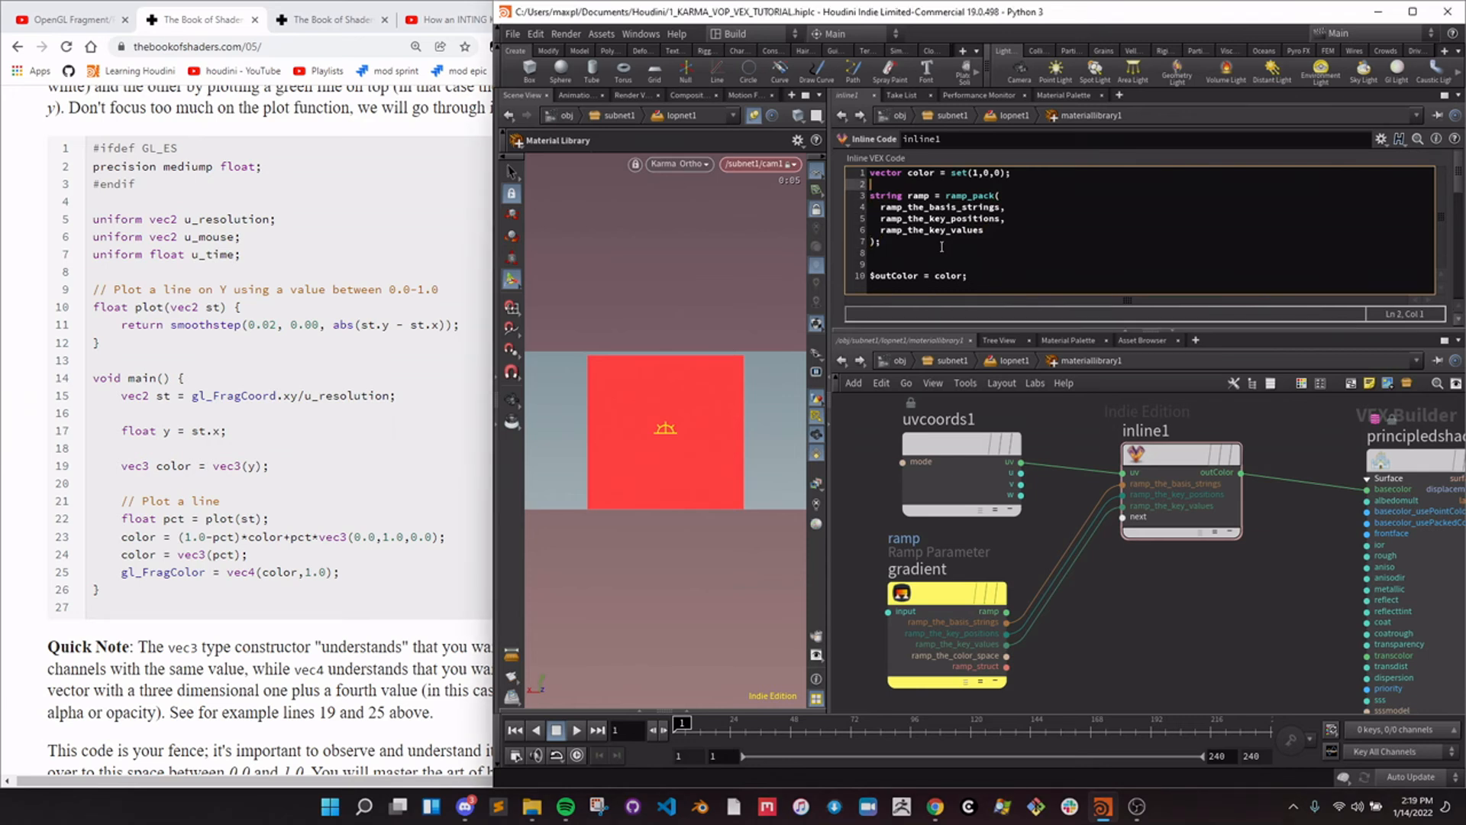
key(Down)
key(Down)
key(Down)
key(Down)
key(Down)
key(Down)
key(Return)
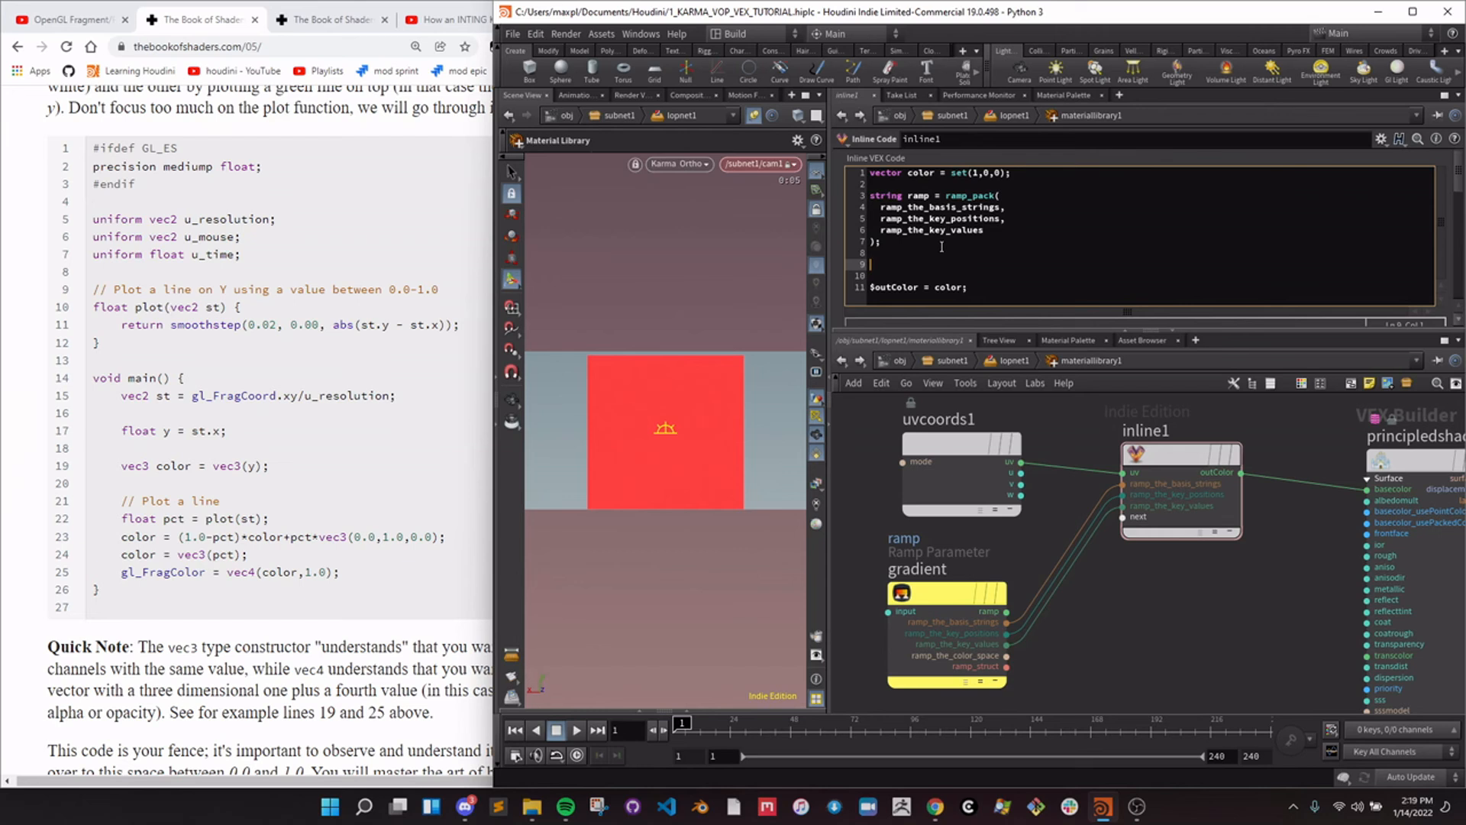
text(vector )
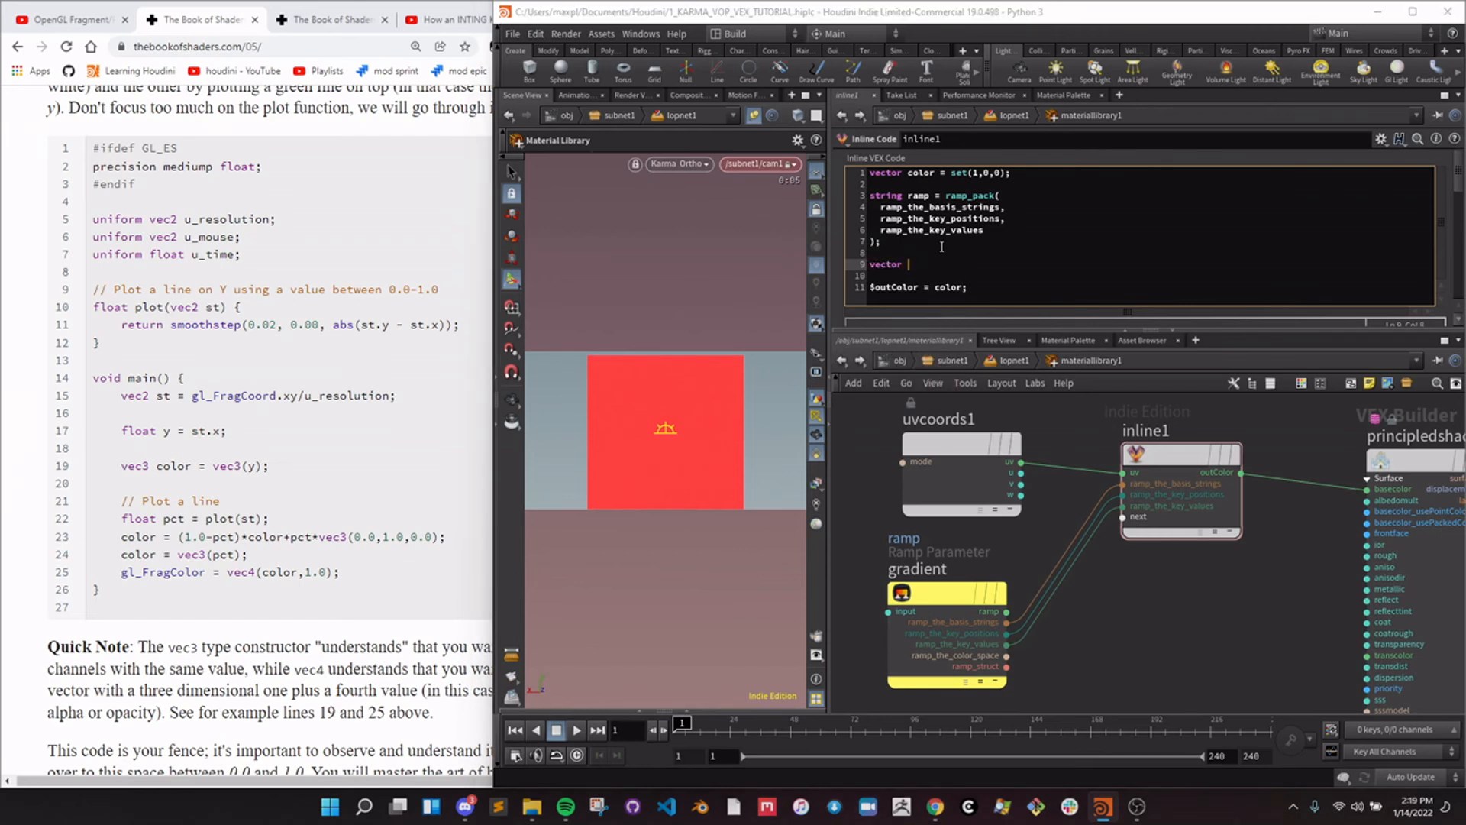
text(color)
key(BackSpace)
key(BackSpace)
key(BackSpace)
key(BackSpace)
key(BackSpace)
key(BackSpace)
key(BackSpace)
key(BackSpace)
key(BackSpace)
key(BackSpace)
key(BackSpace)
key(BackSpace)
text(color)
Replace the color declaration on the first line of the code with "vector color;", keeping a blank line before the ramp string.
key(Up)
key(Up)
key(Up)
key(Up)
key(Up)
key(Up)
key(Up)
key(shift+Up)
key(shift+Home)
key(BackSpace)
key(Delete)
key(Down)
key(Down)
key(Down)
key(Down)
key(Down)
key(Down)
key(Up)
key(Up)
key(Up)
key(Up)
key(Up)
key(Up)
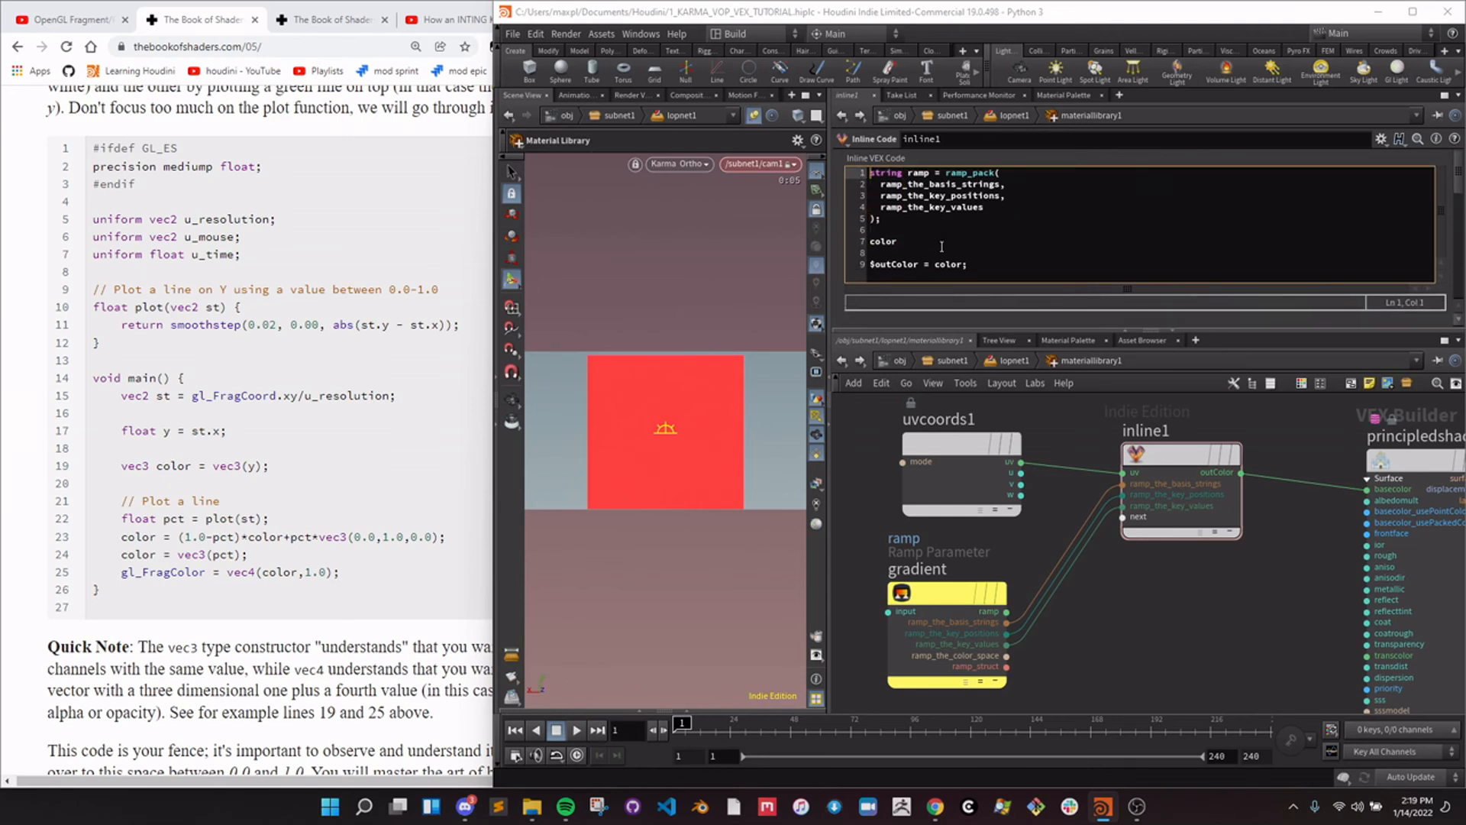
key(Return)
key(Return)
key(Up)
key(Up)
text(vector color;)
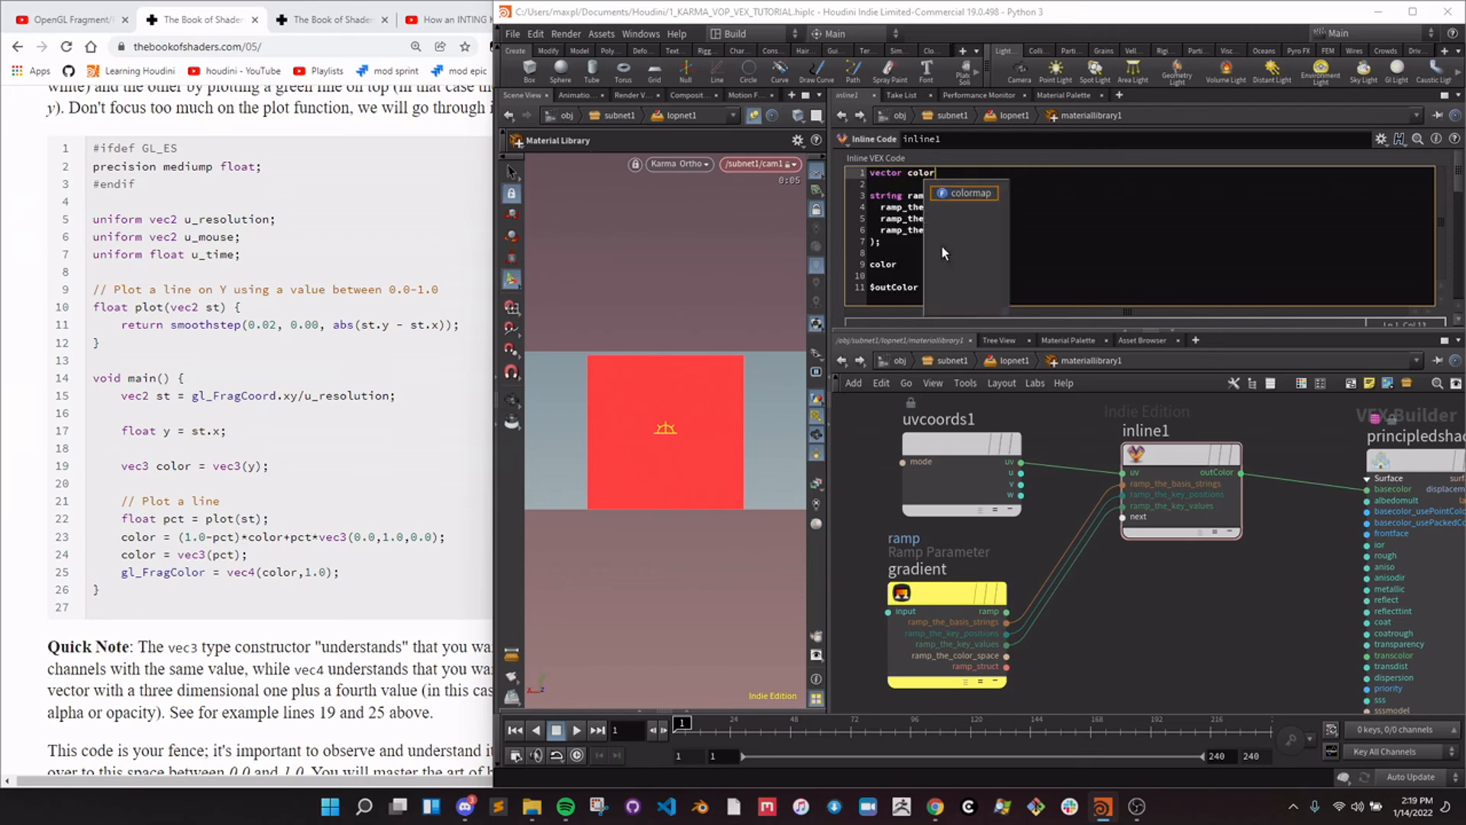
Complete the color statement on line 9 as "color = ramp_lookup(uv[0], ramp);" and save the scene.
key(Down)
key(Down)
key(Down)
key(Down)
key(Down)
text(= rampo_lookup()
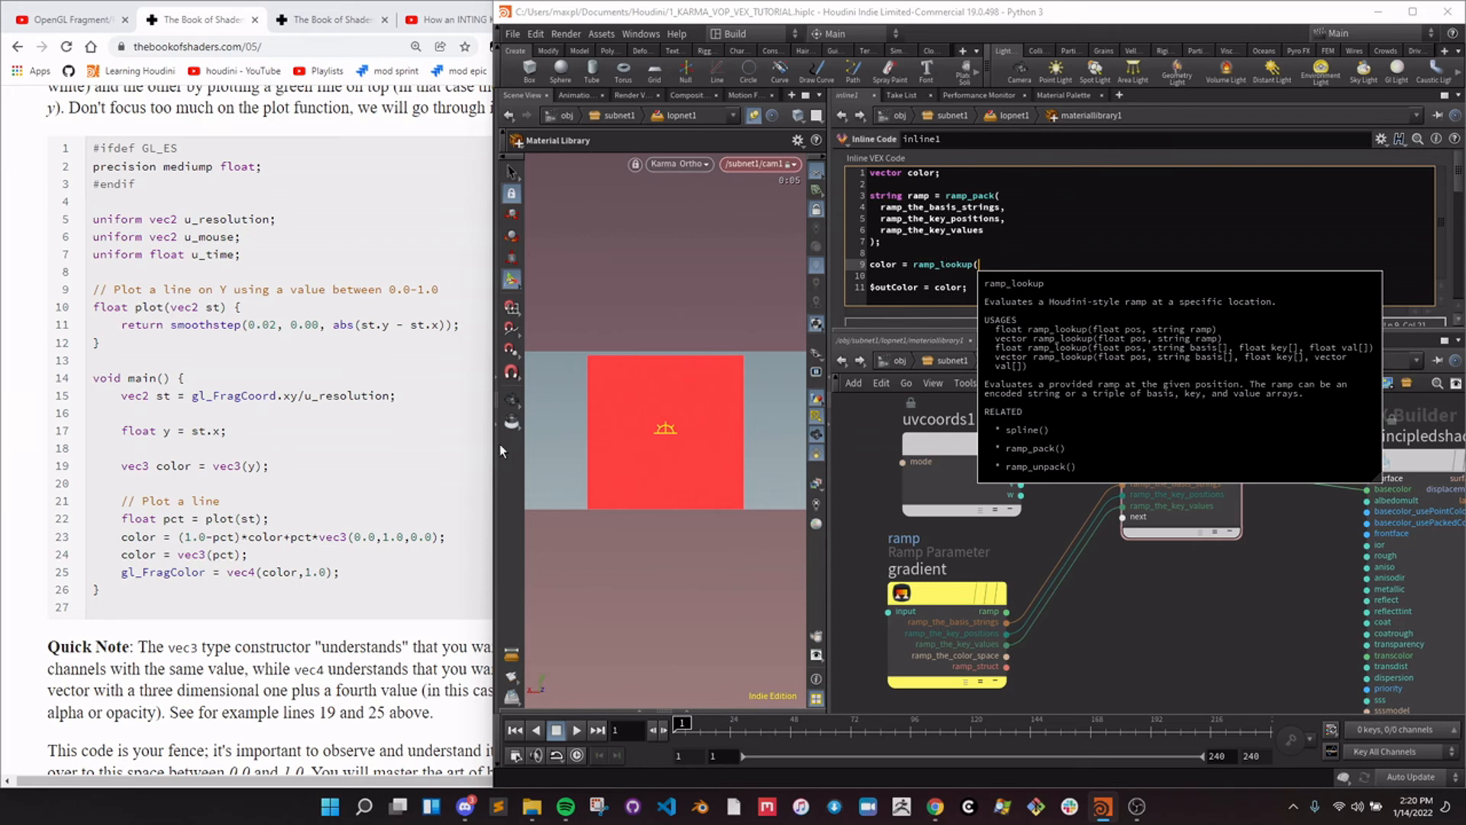
text(uv[0])
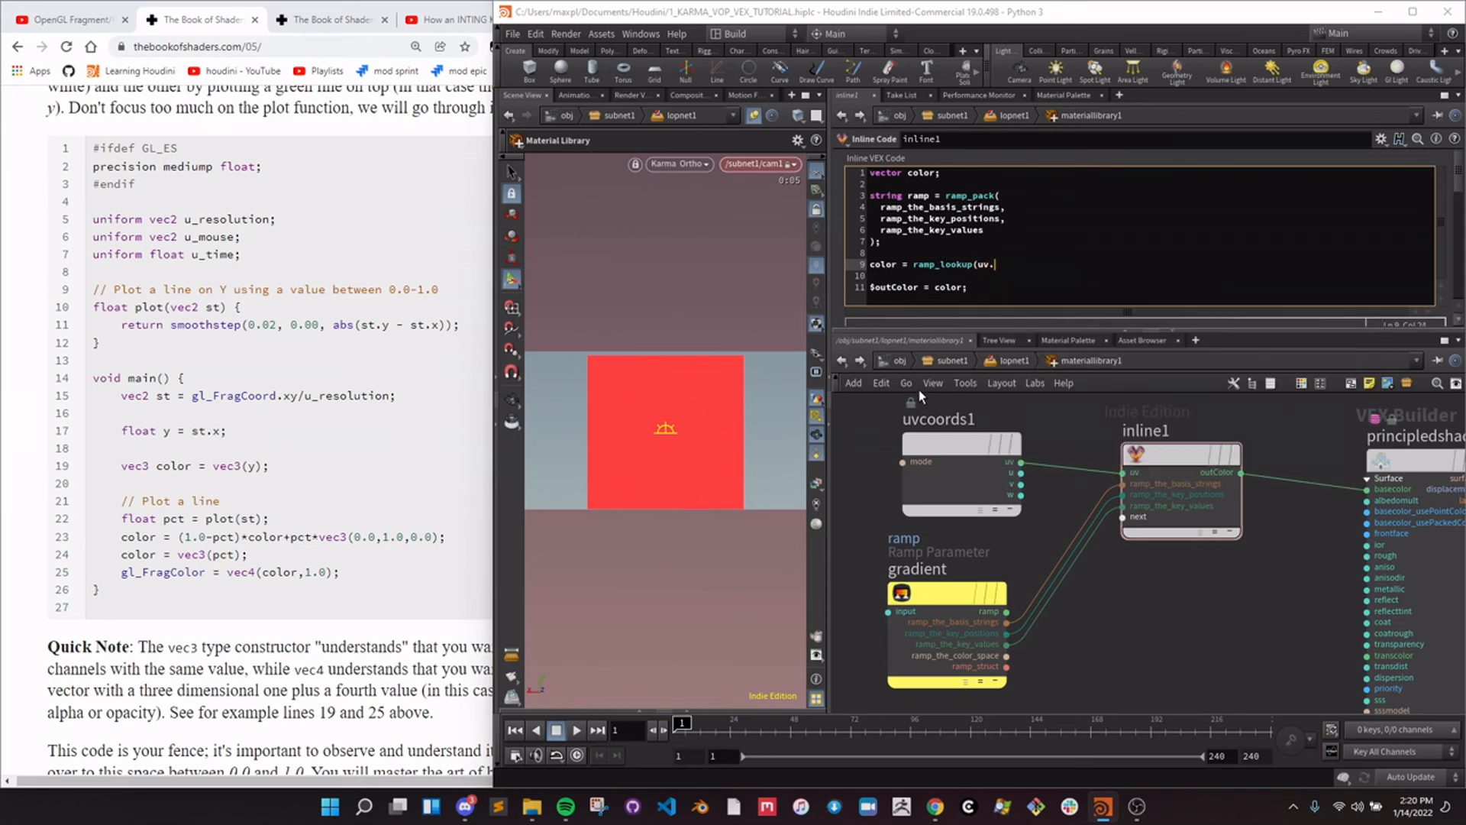
text(, ramp);)
key(ctrl+s)
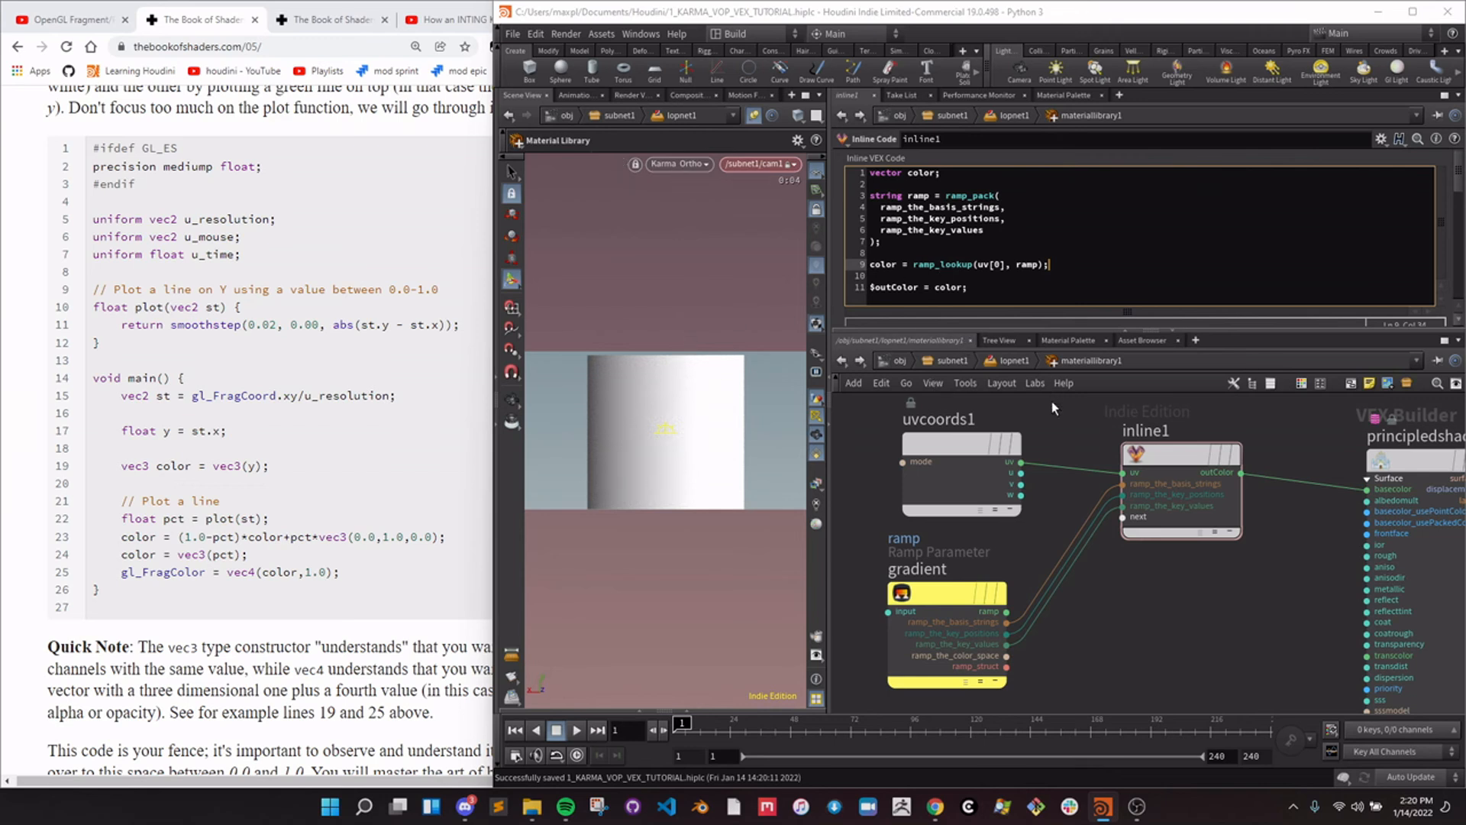
click(1035, 288)
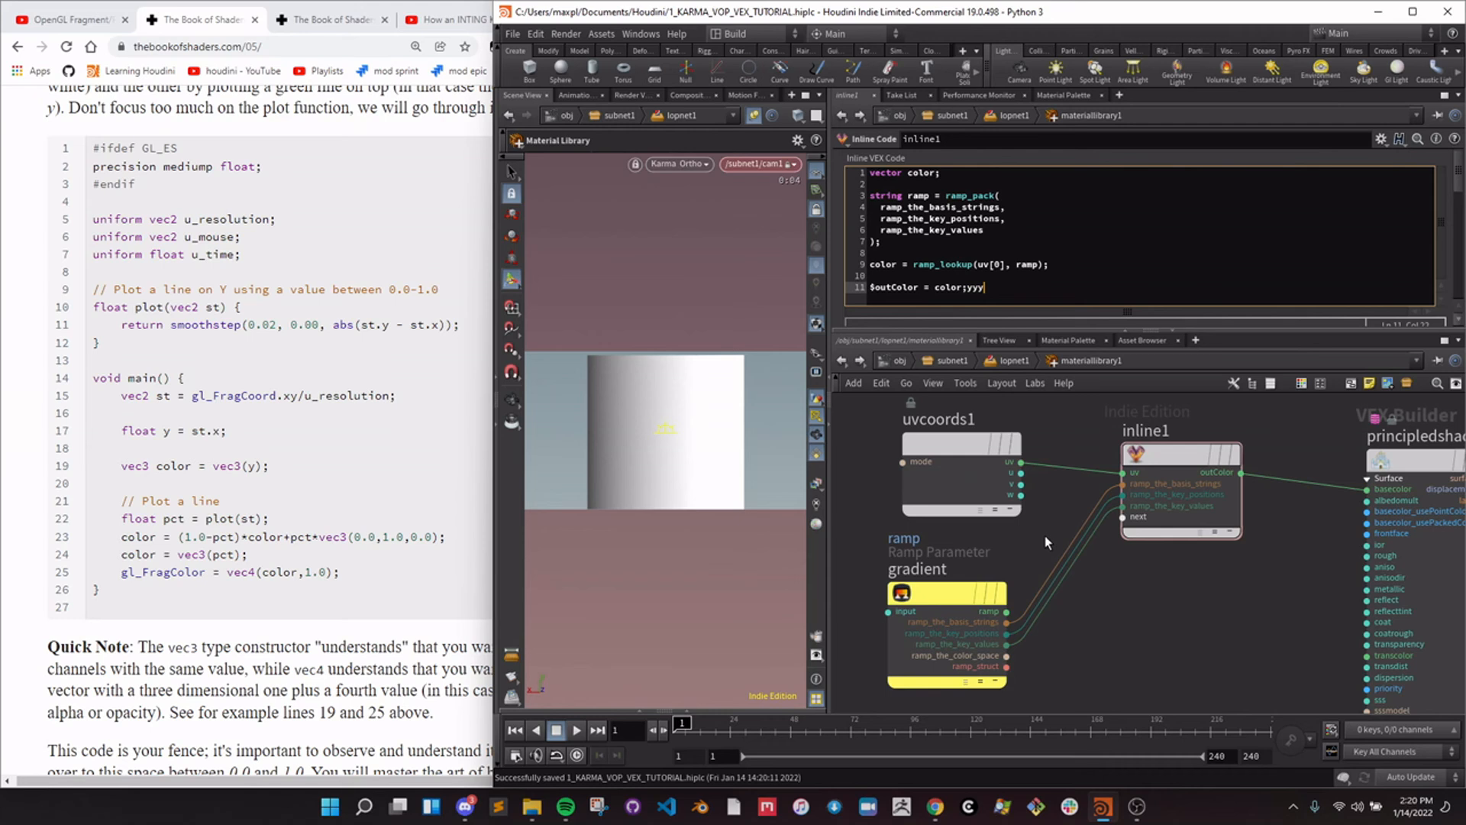
key(BackSpace)
key(BackSpace)
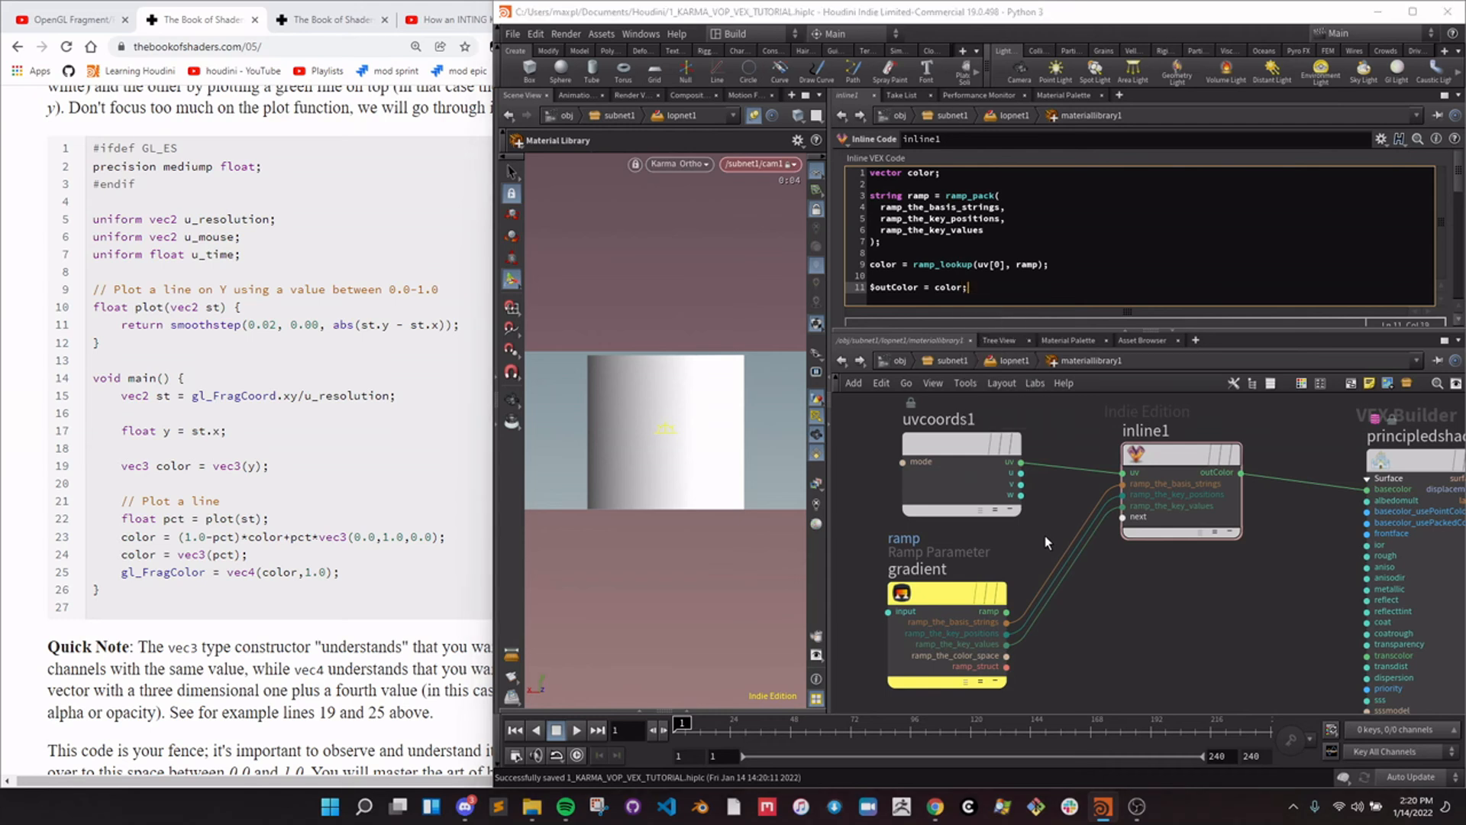
Cut the three ramp wires into inline1 and connect gradient's ramp_struct output to inline1's input below uv.
click(1065, 622)
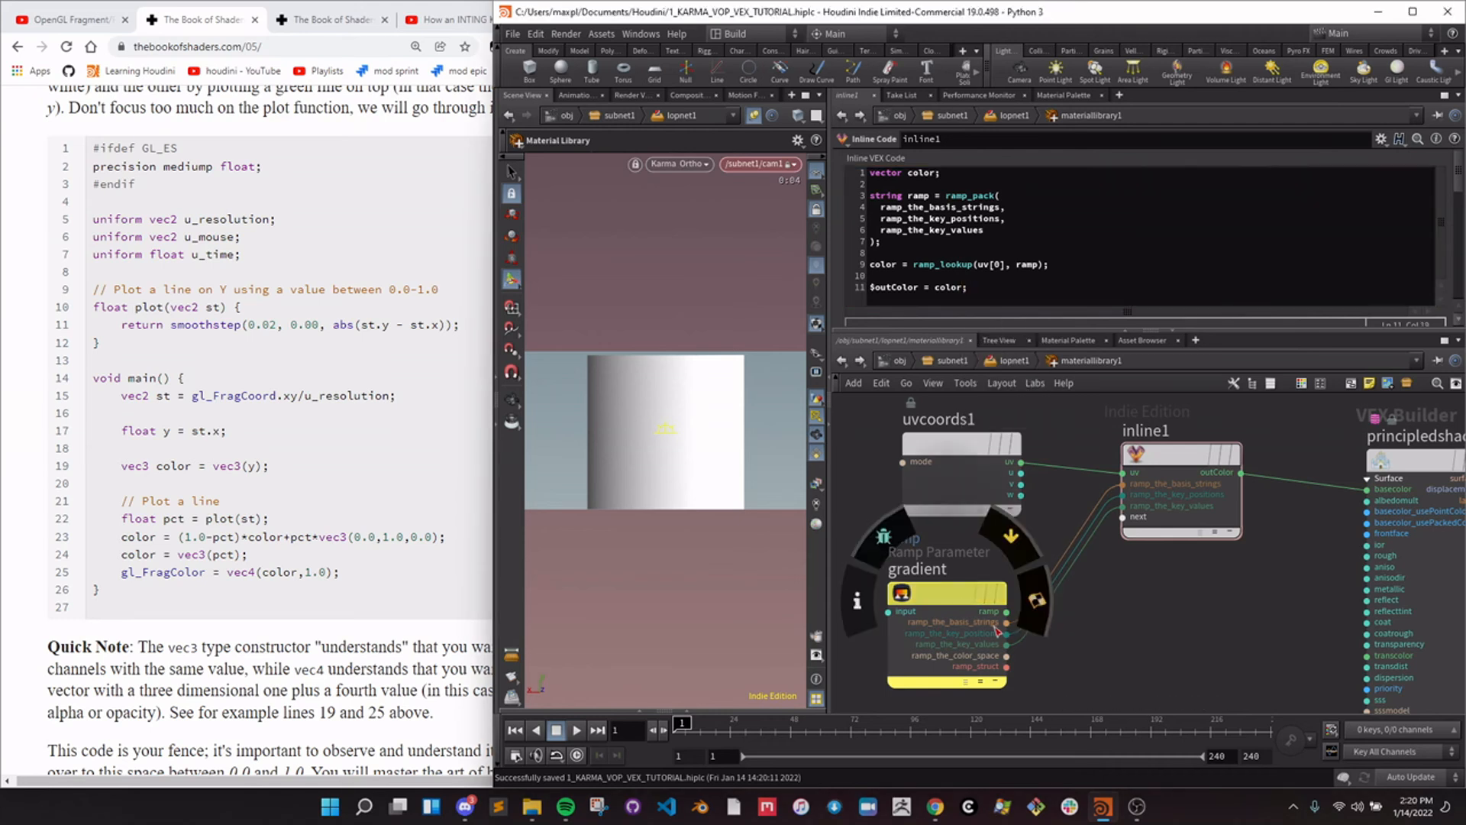
key(y)
mouse_move(1025, 536)
mouse_down()
mouse_move(1075, 682)
mouse_move(1116, 497)
mouse_up()
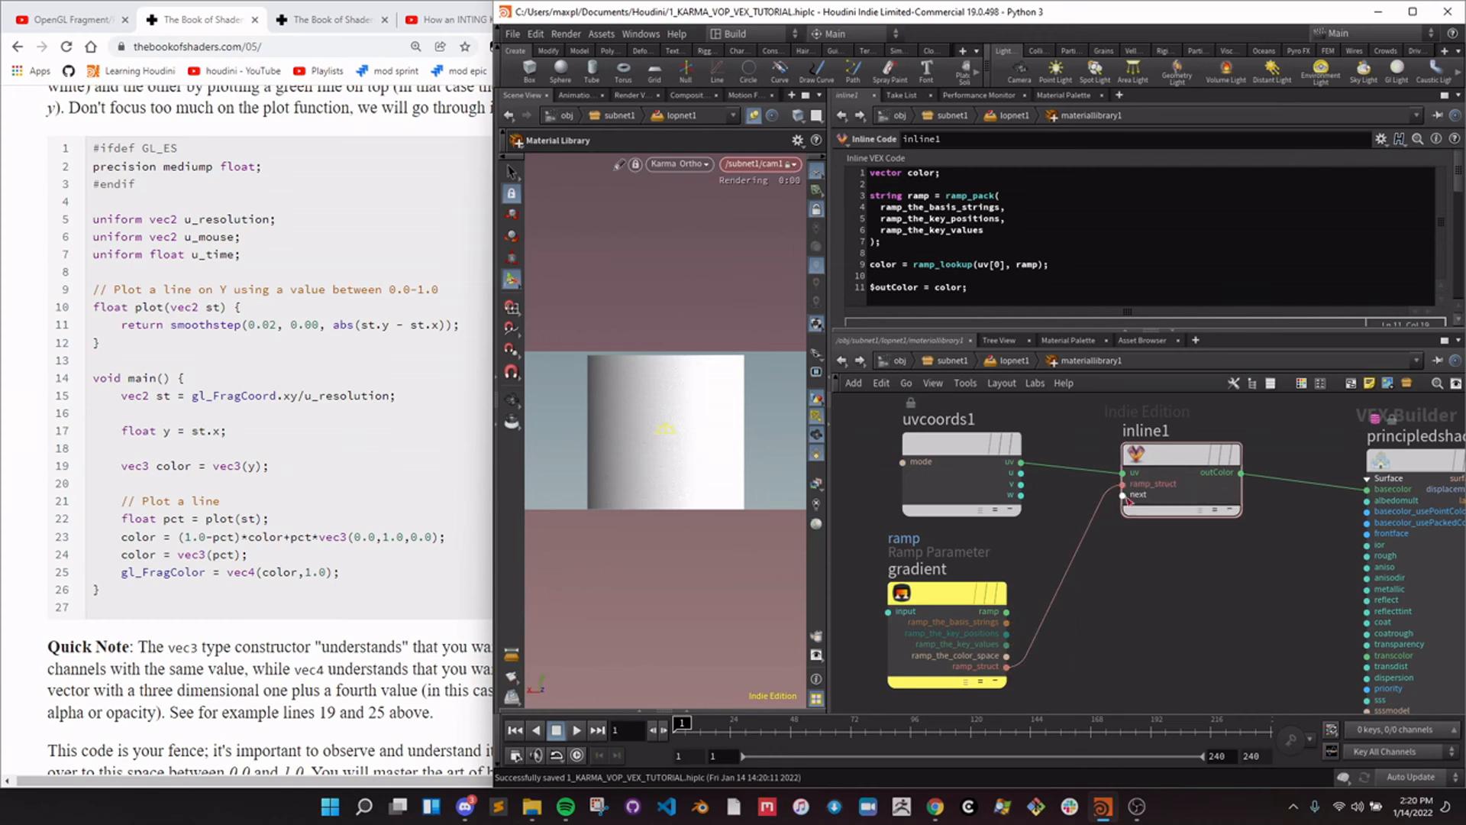
Set the ramp parameter's name on the gradient node to "gradient".
click(961, 592)
scroll(999, 168, up, 1)
drag(985, 160, 890, 153)
text(gradei)
text(n)
key(BackSpace)
key(BackSpace)
key(BackSpace)
text(ient)
key(Return)
Try a "gradient_struct;" line between the color declaration and the ramp_pack call in inline1's code.
click(1181, 455)
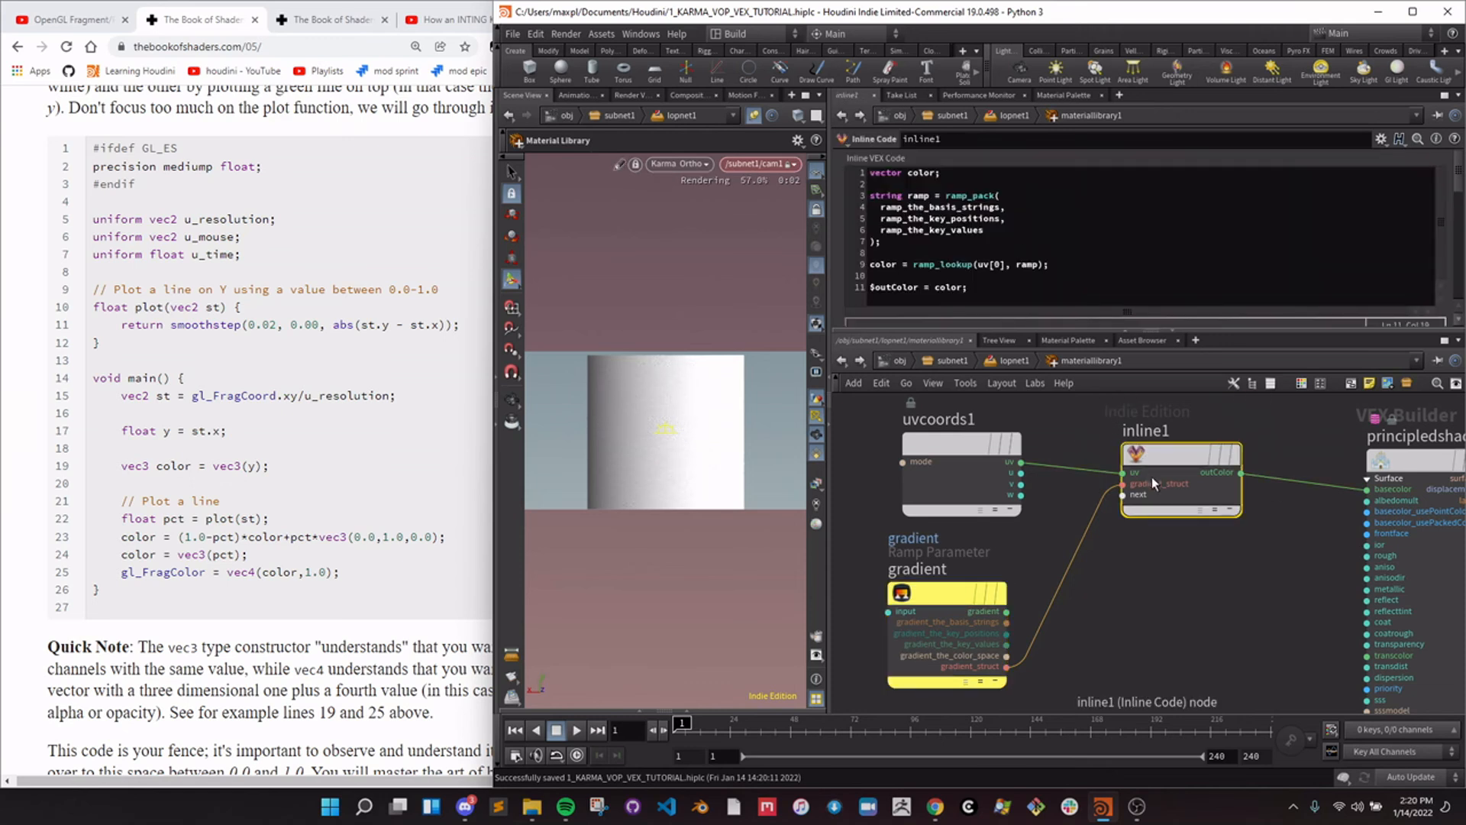
click(1088, 662)
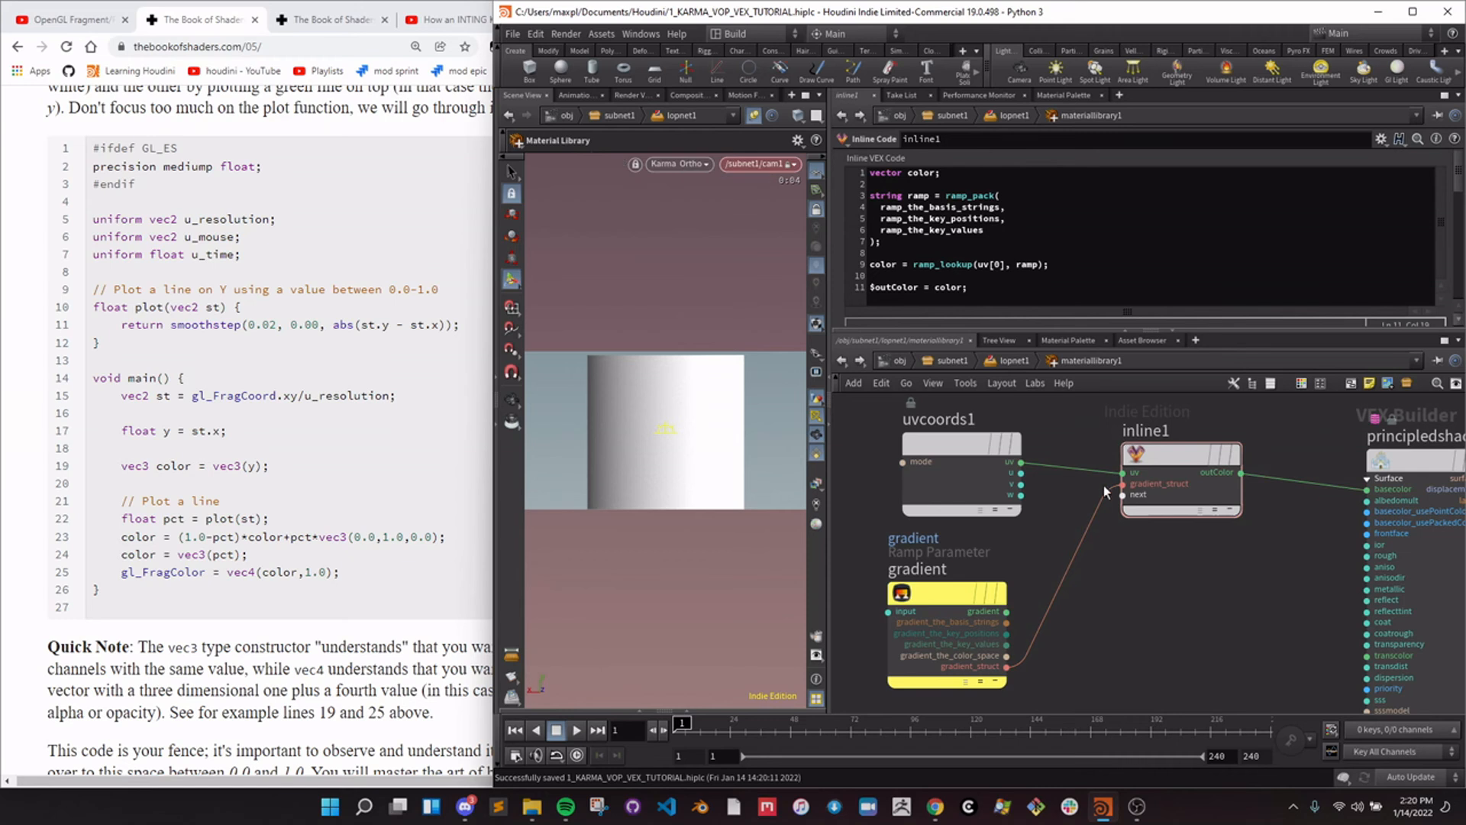
click(1001, 184)
key(Return)
key(Return)
key(Up)
text(grad)
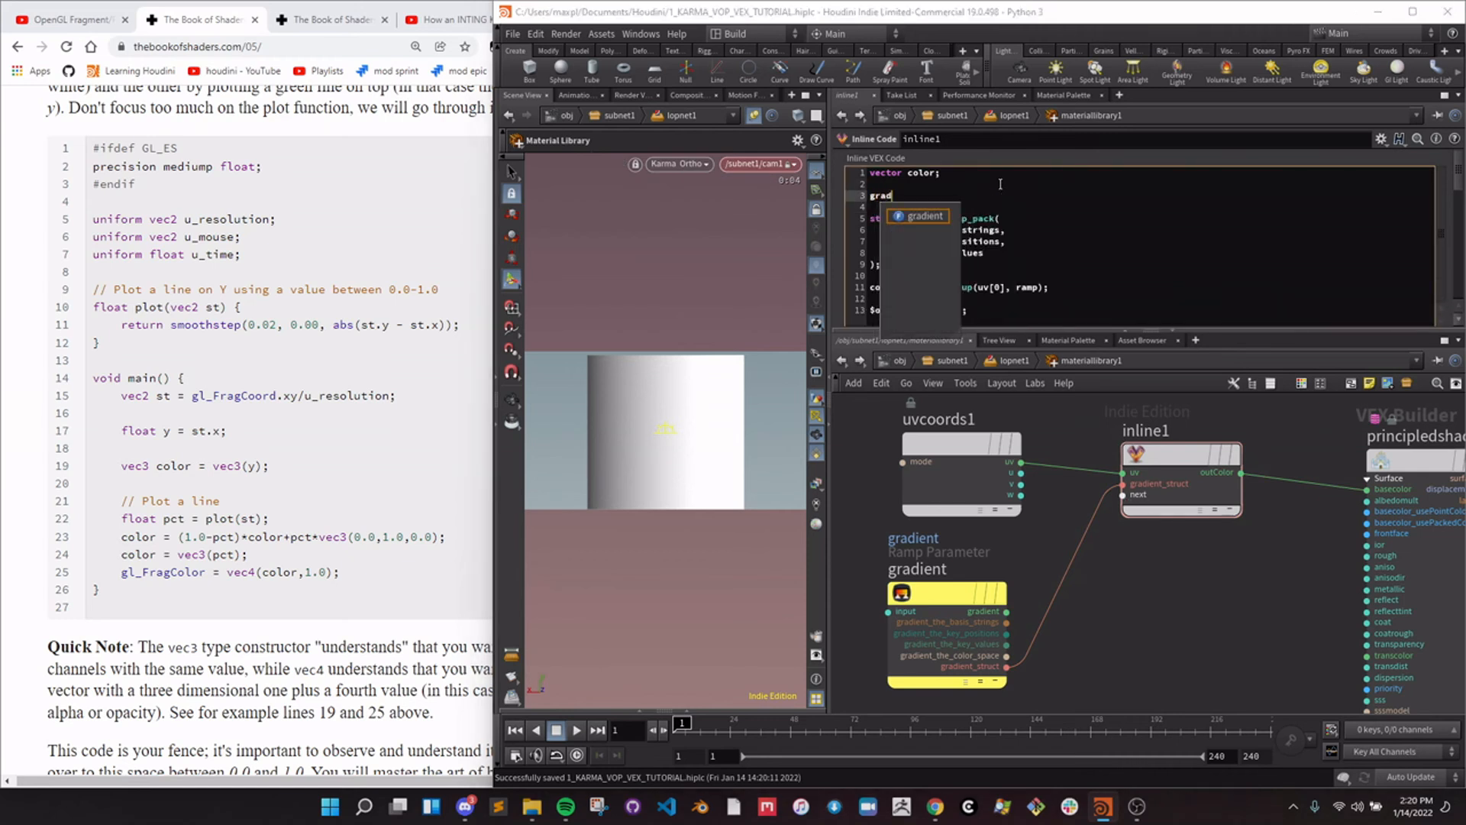
text(ient_struct)
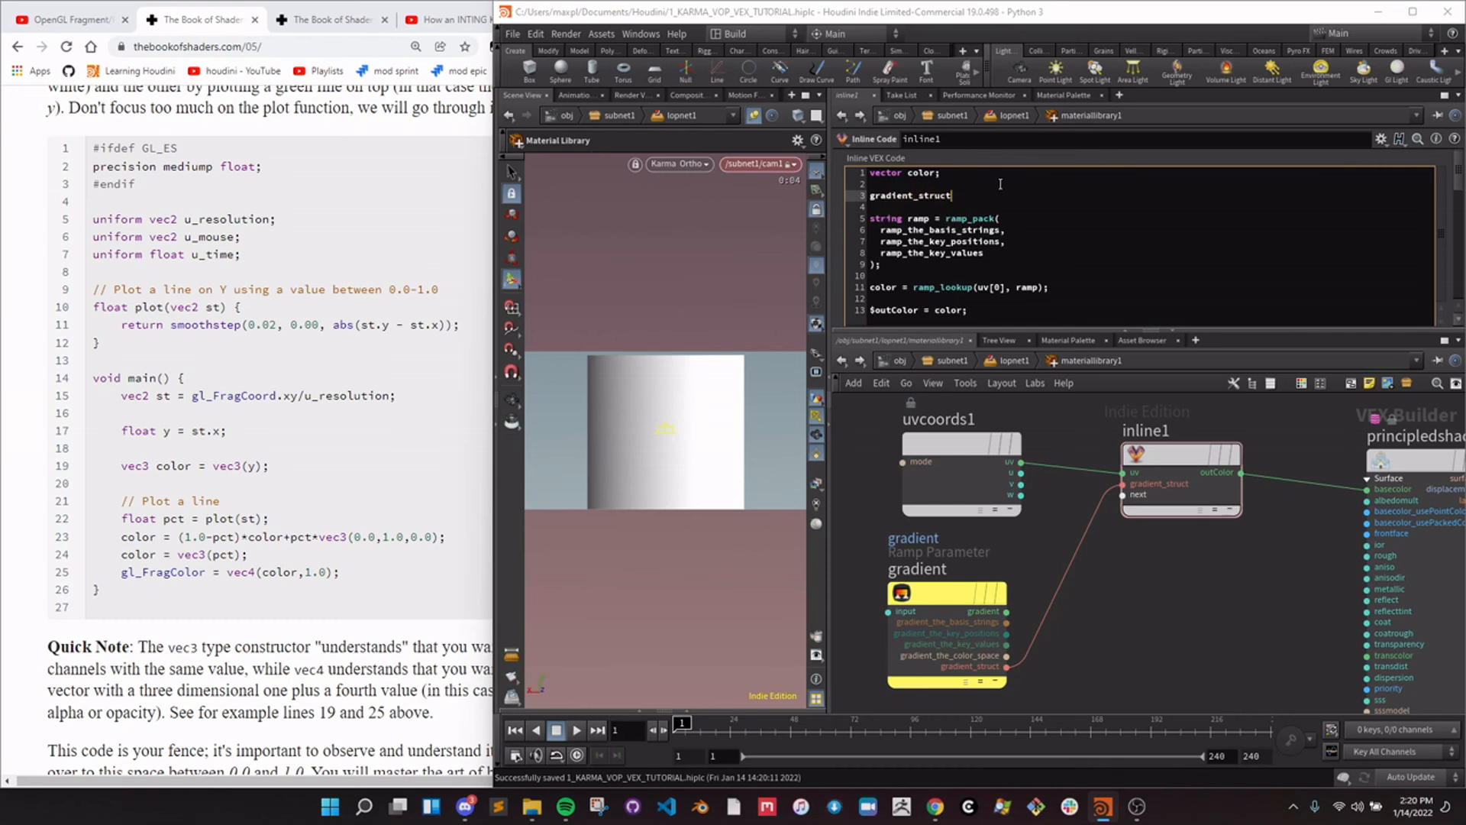
key(shift+Home)
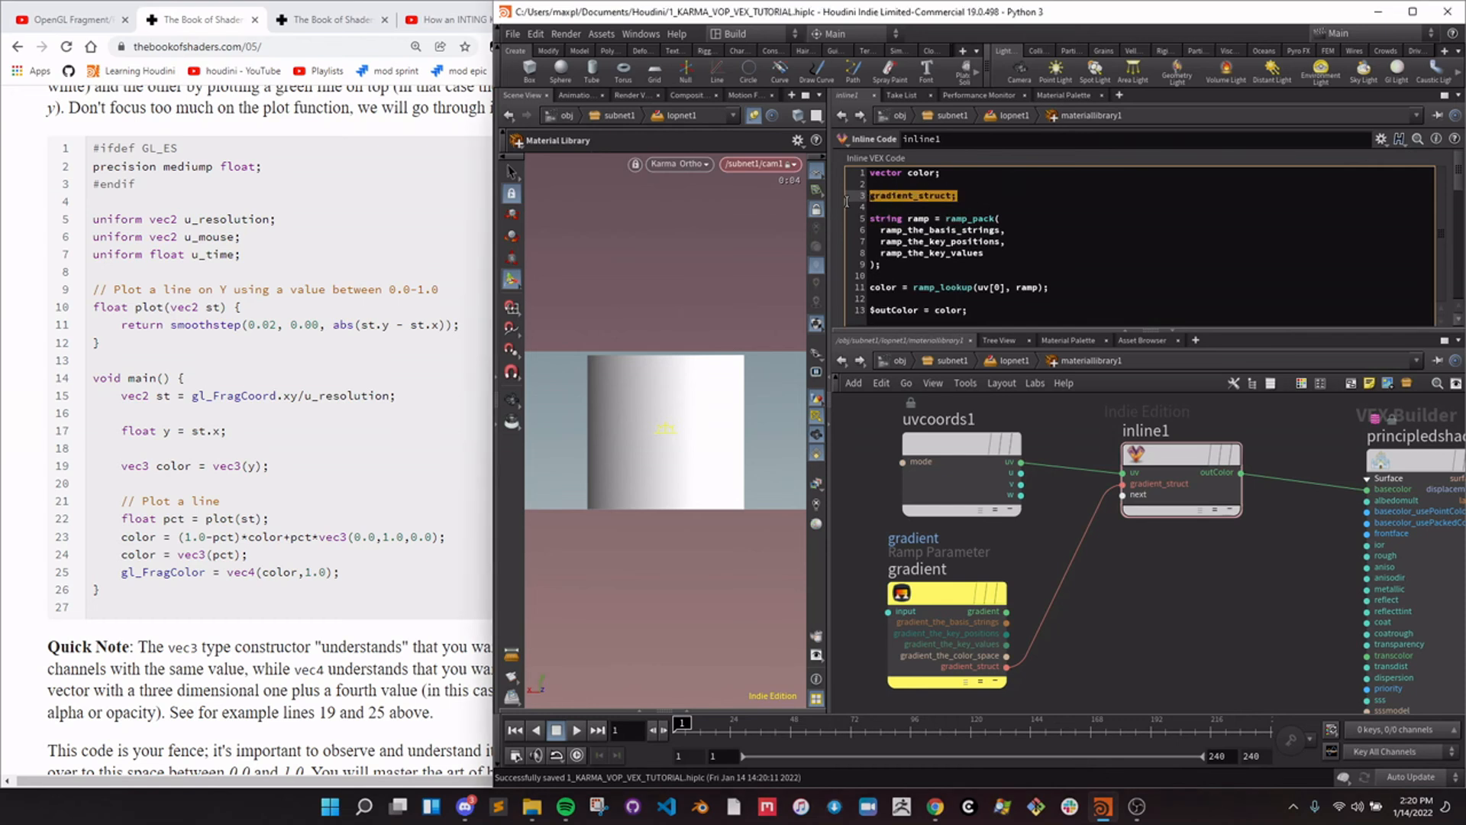
key(BackSpace)
key(BackSpace)
key(BackSpace)
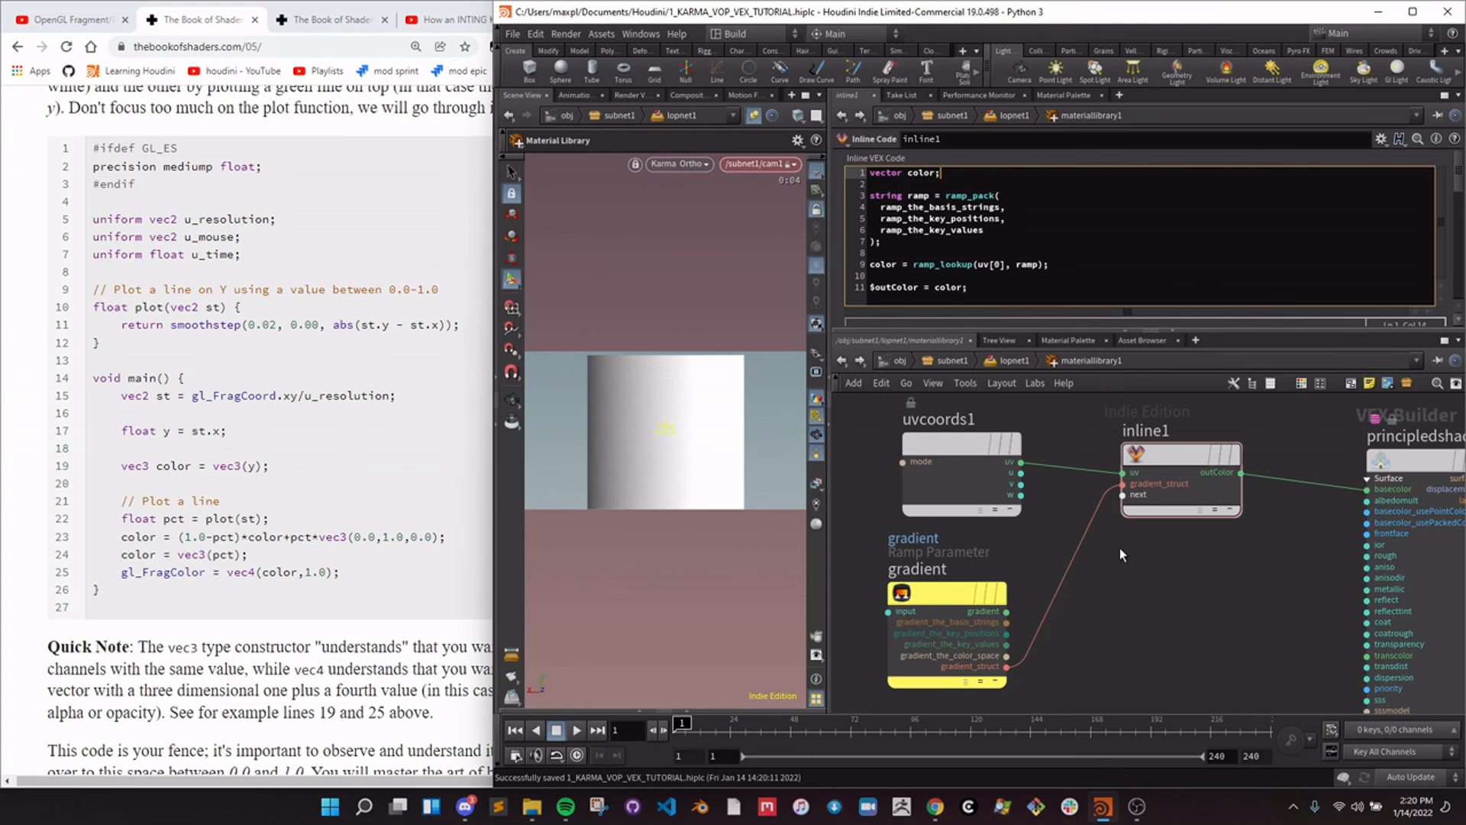
Add a Struct node below inline1 and connect gradient's gradient_struct output to its in_struct input.
key(Tab)
text(struct)
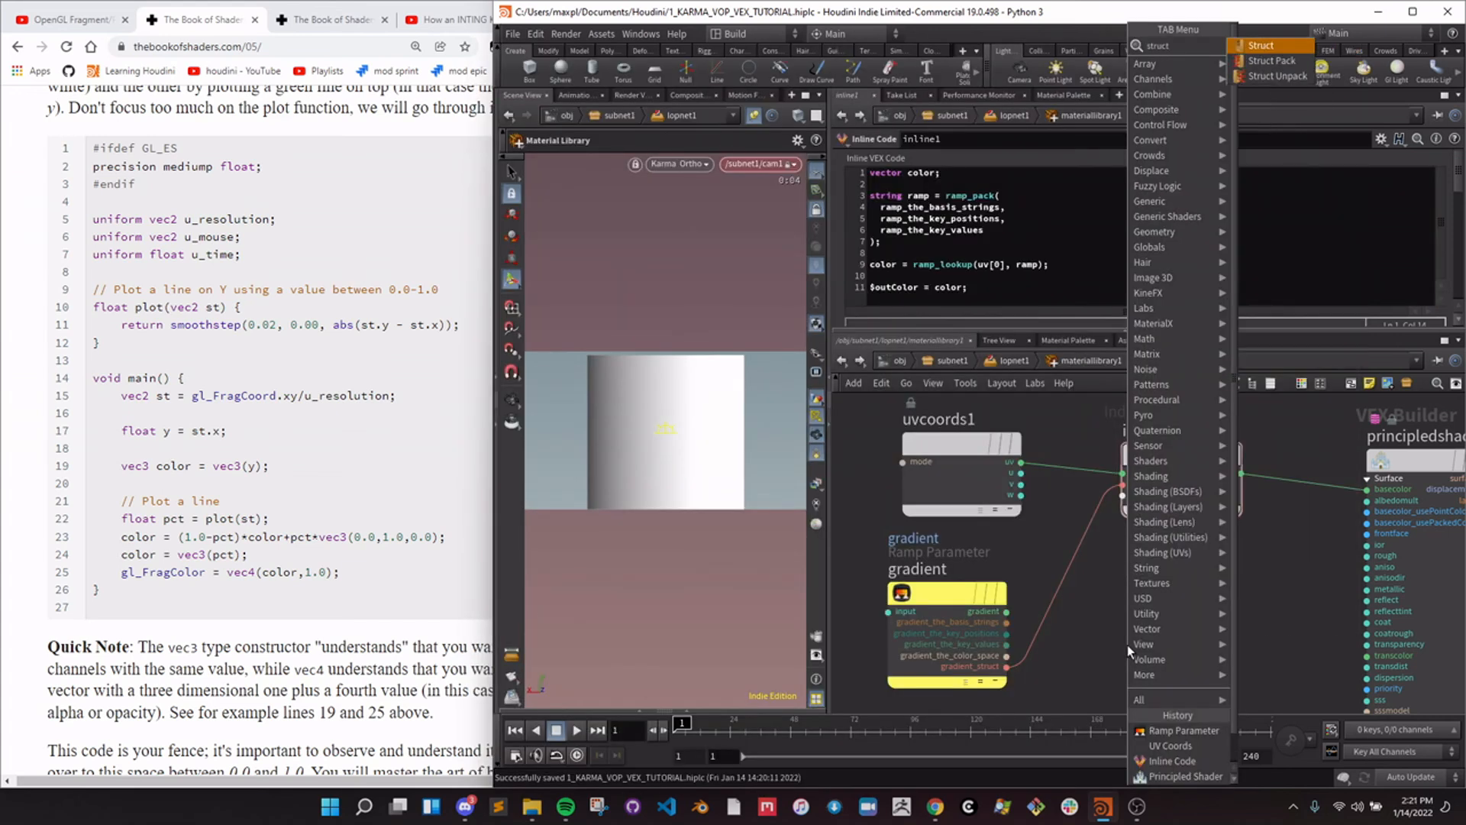
key(Return)
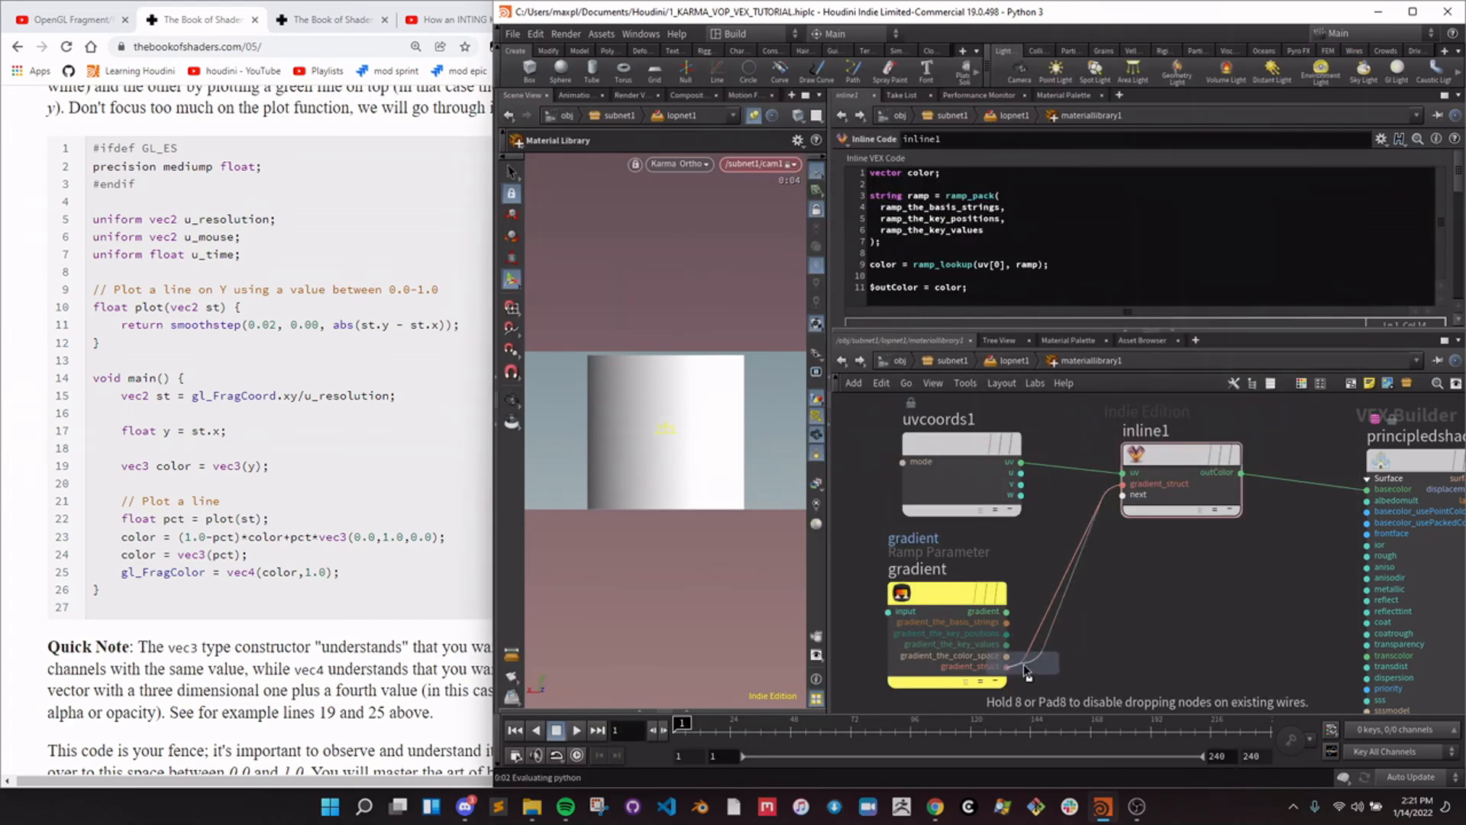
click(1121, 612)
middle_drag(1196, 657, 1269, 645)
drag(1147, 621, 1080, 654)
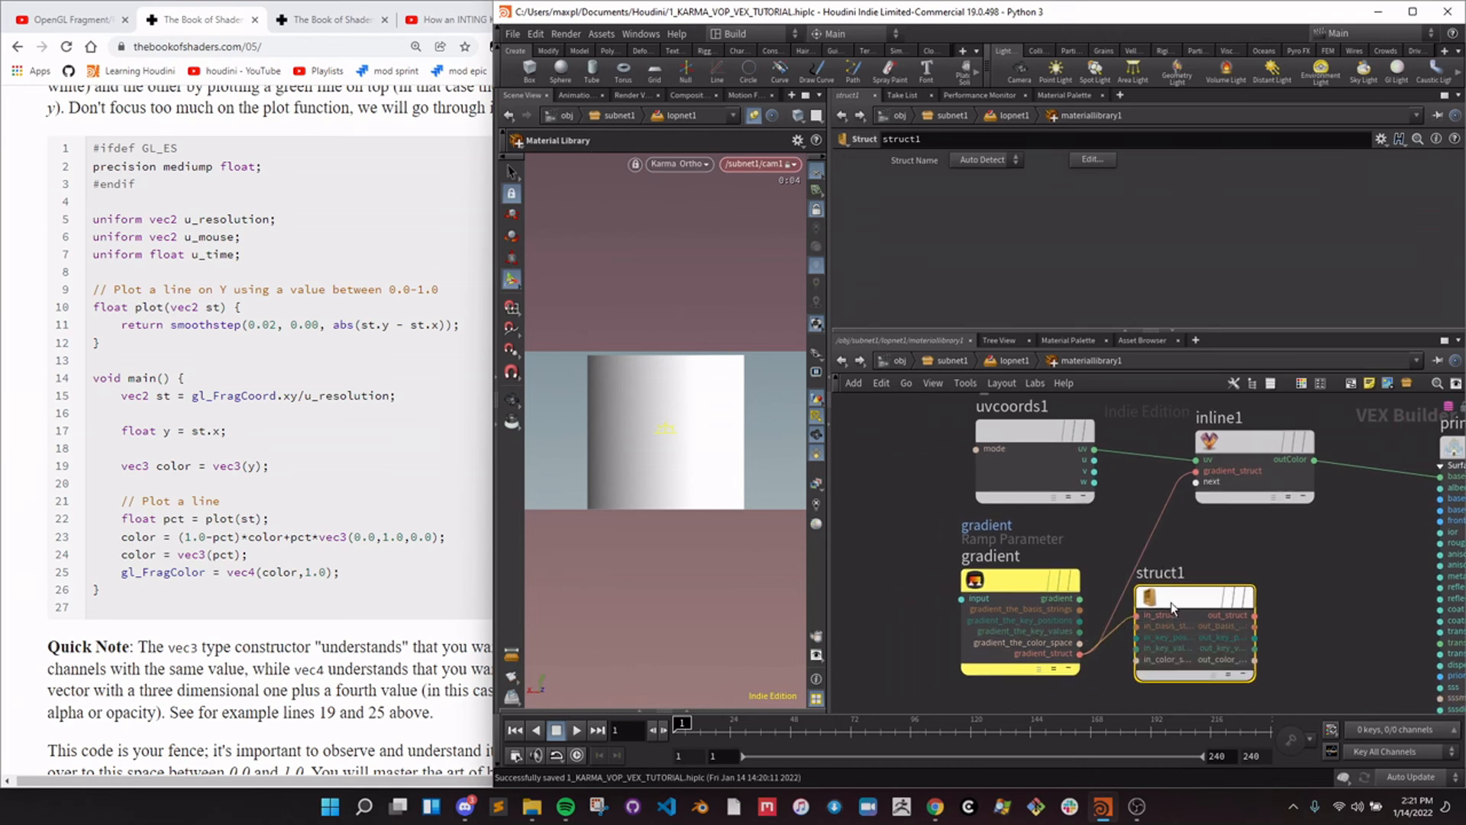
scroll(1252, 634, up, 2)
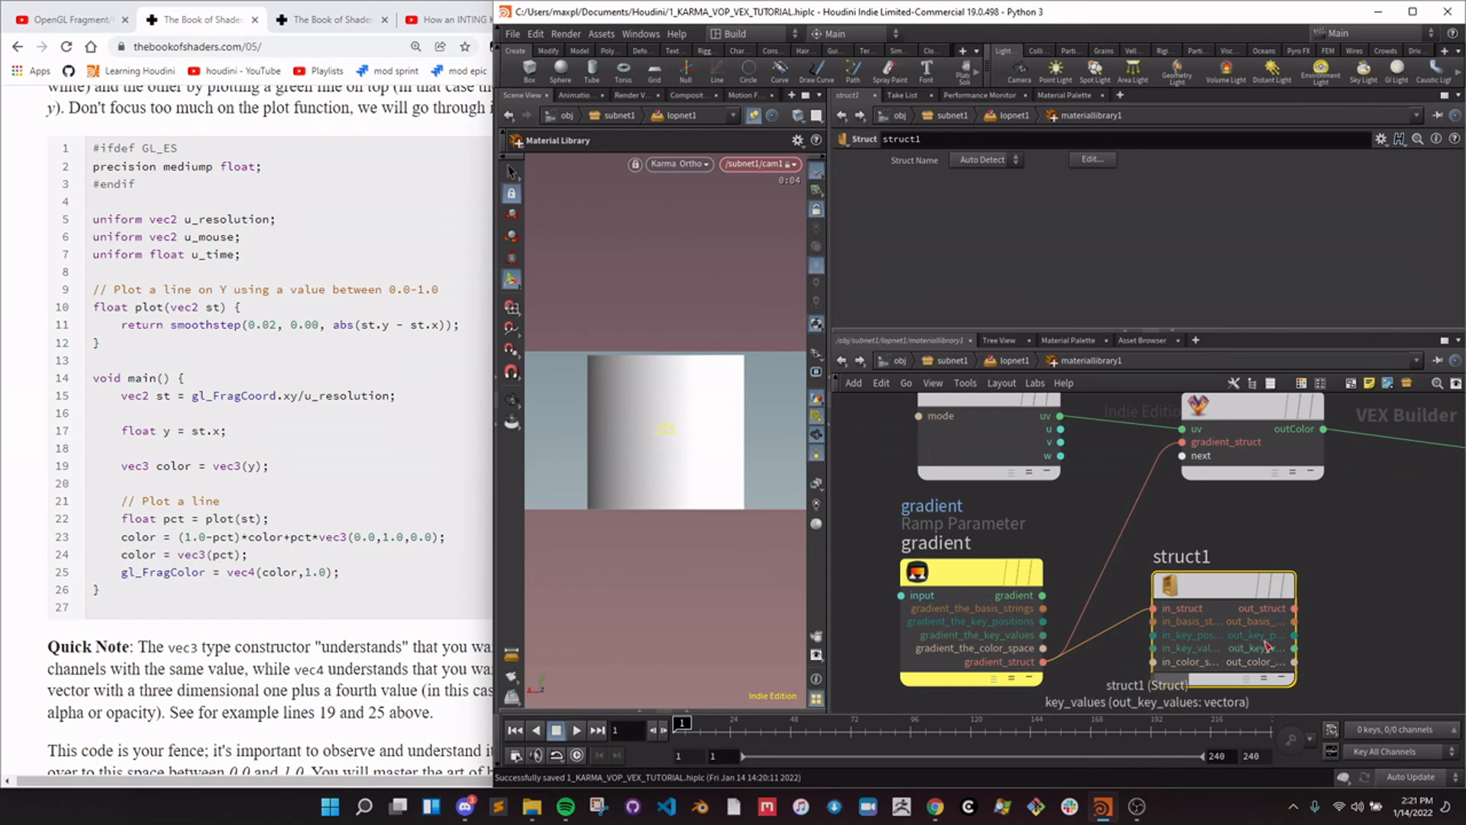
View struct1's generated VEX code, examine the ColorRamp struct definition and its member names, and close the code window.
right_click(1210, 591)
click(1188, 591)
right_click(1209, 588)
mouse_move(1237, 628)
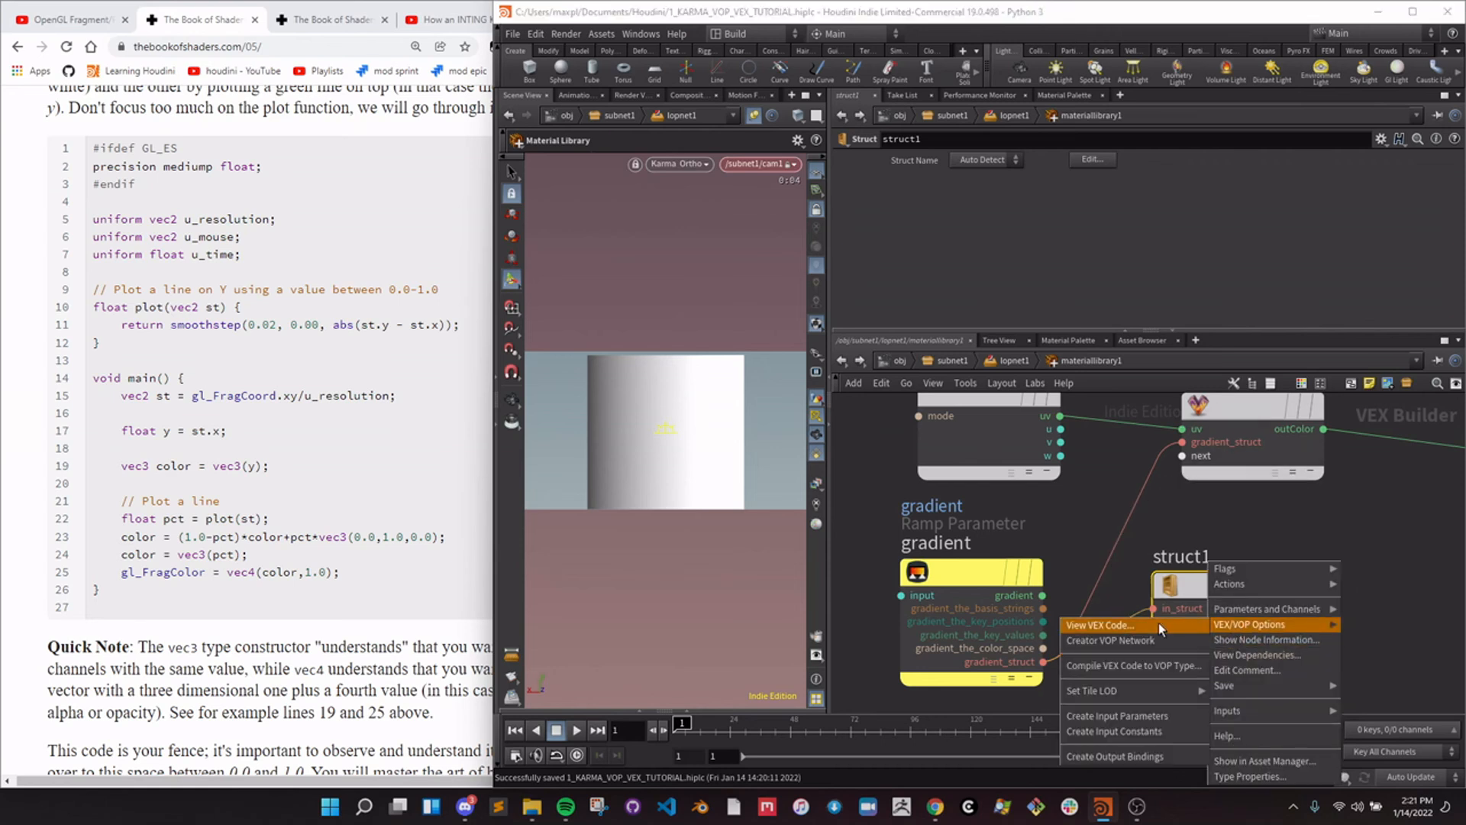
click(1099, 624)
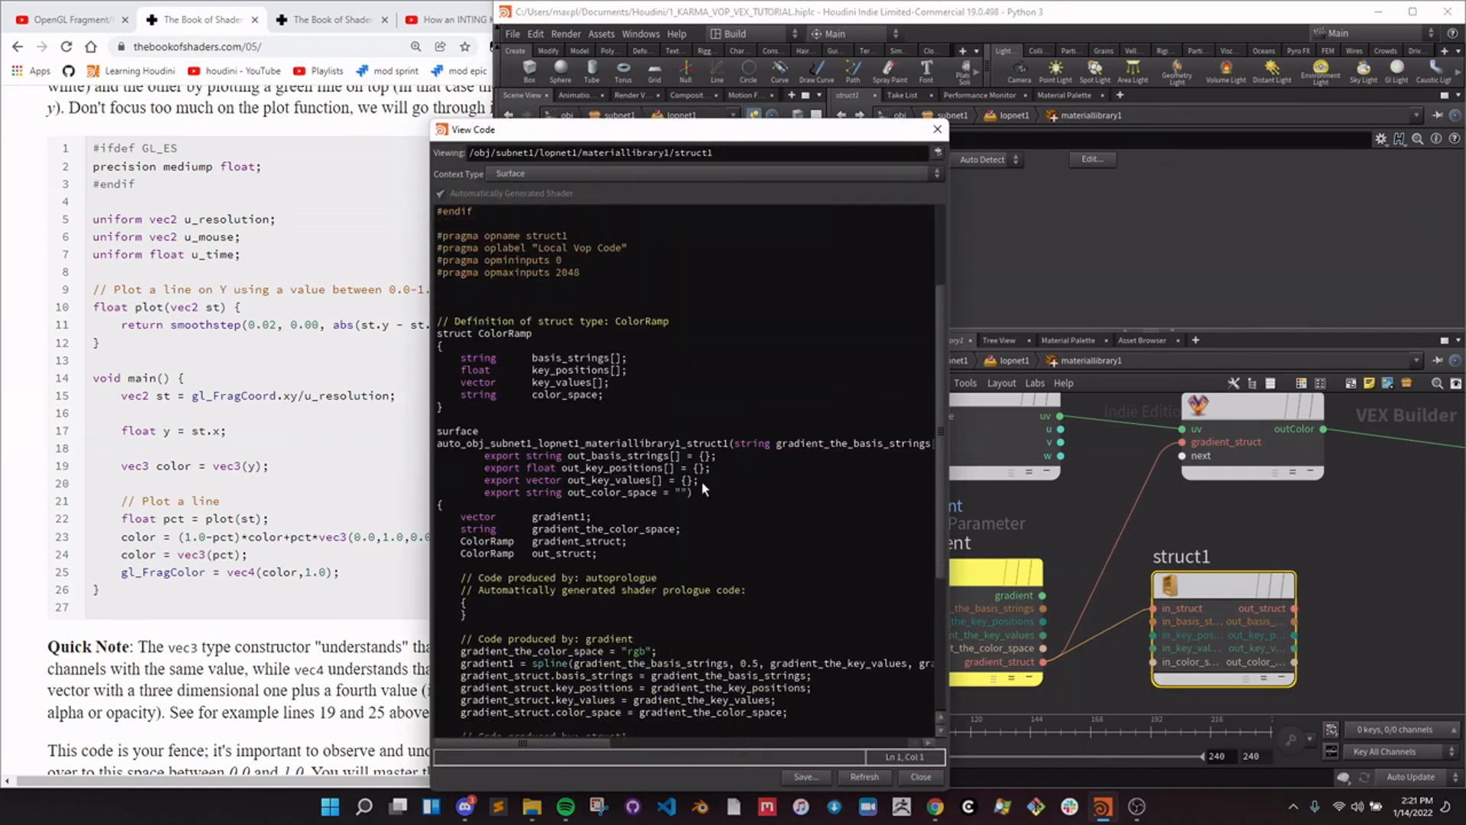
drag(477, 405, 429, 335)
click(496, 394)
drag(496, 403, 432, 338)
click(511, 378)
click(531, 360)
drag(530, 359, 612, 370)
click(539, 375)
click(937, 129)
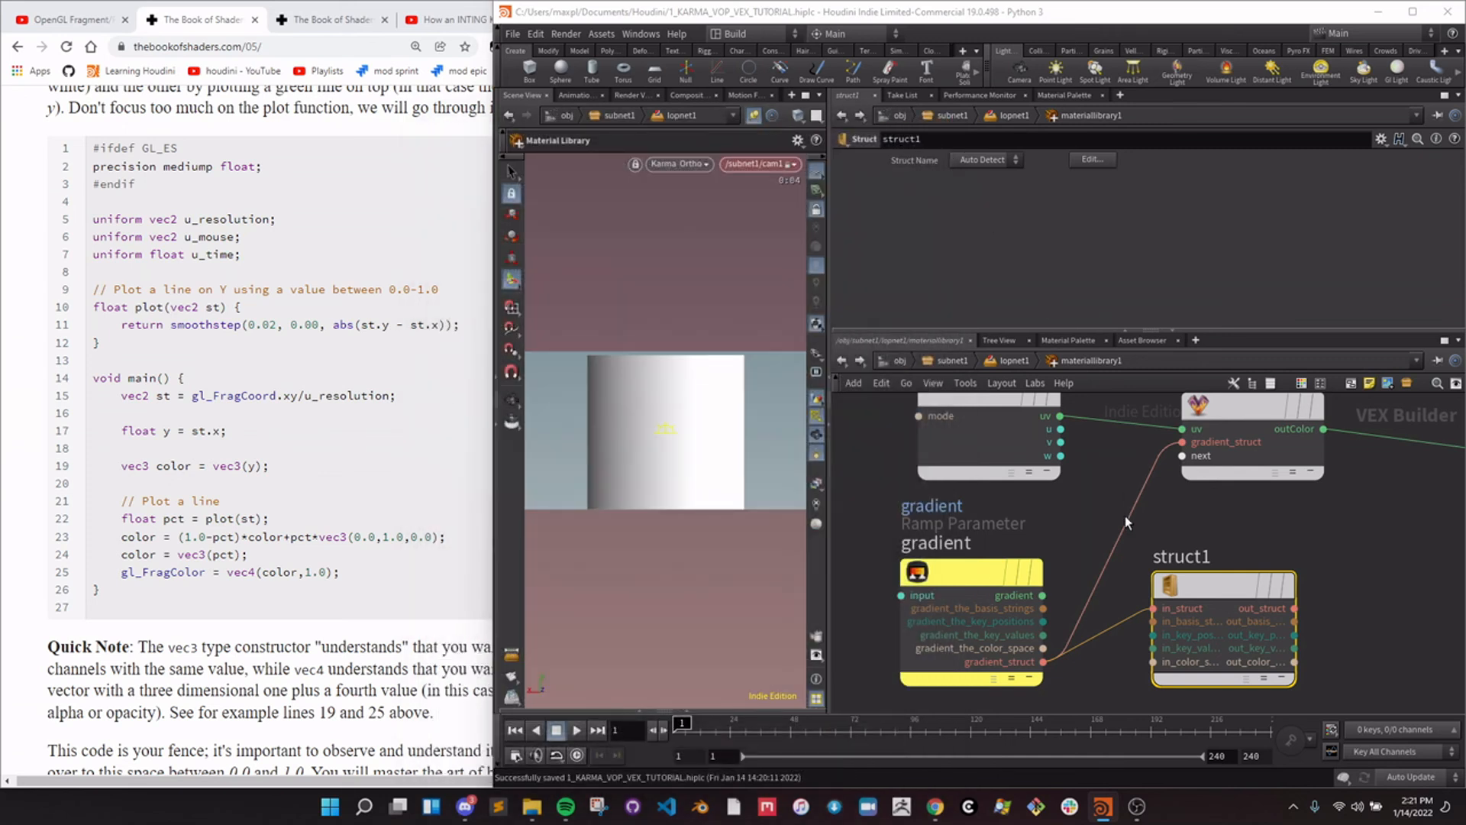
Replace the ramp_the_basis_strings argument in inline1's ramp_pack call with gradient_struct.basis_strings.
click(1251, 489)
drag(882, 207, 1001, 208)
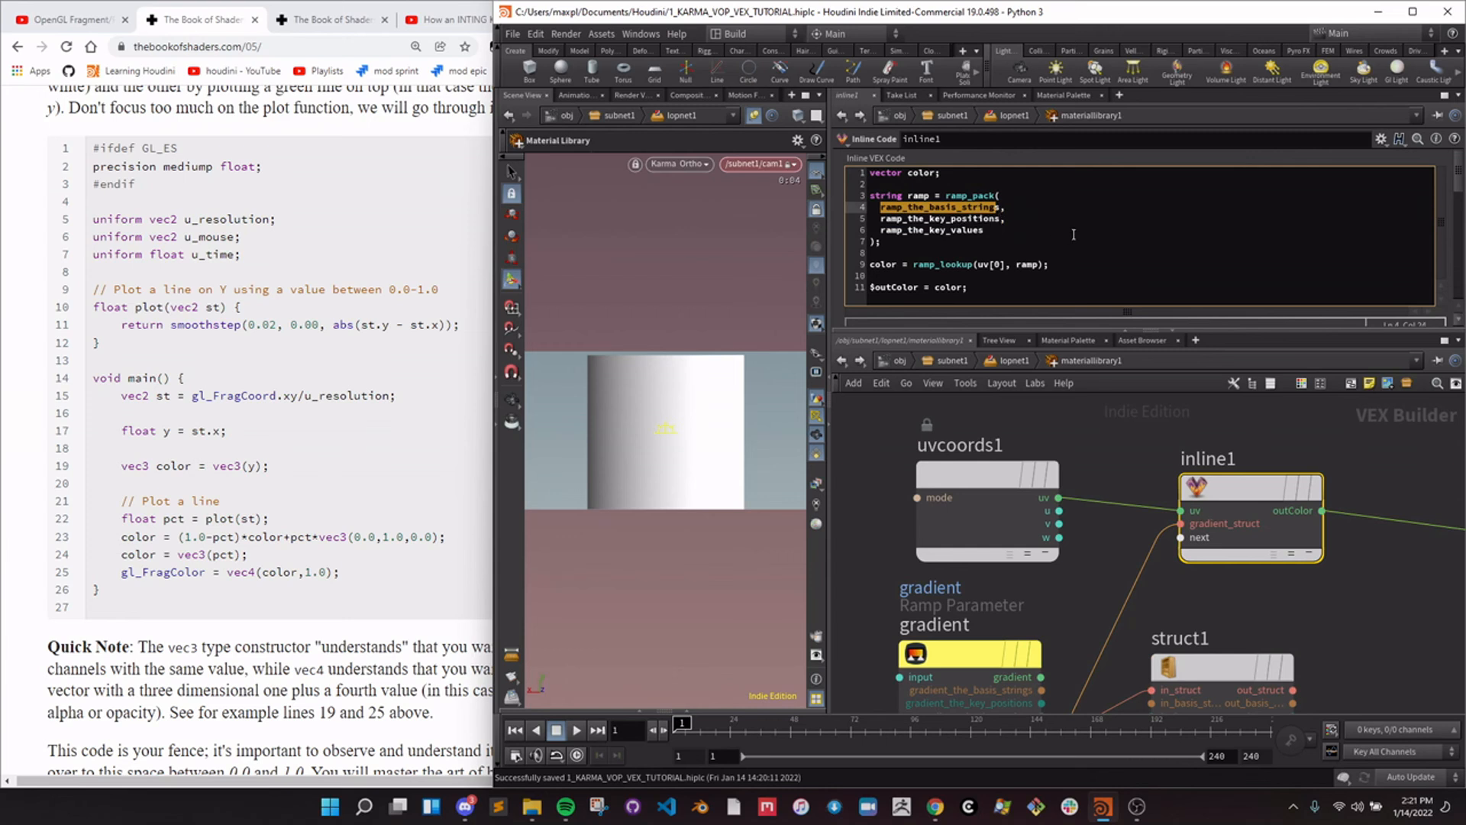
text(gr)
key(BackSpace)
key(BackSpace)
key(BackSpace)
text(ient_struct.basis_strings,)
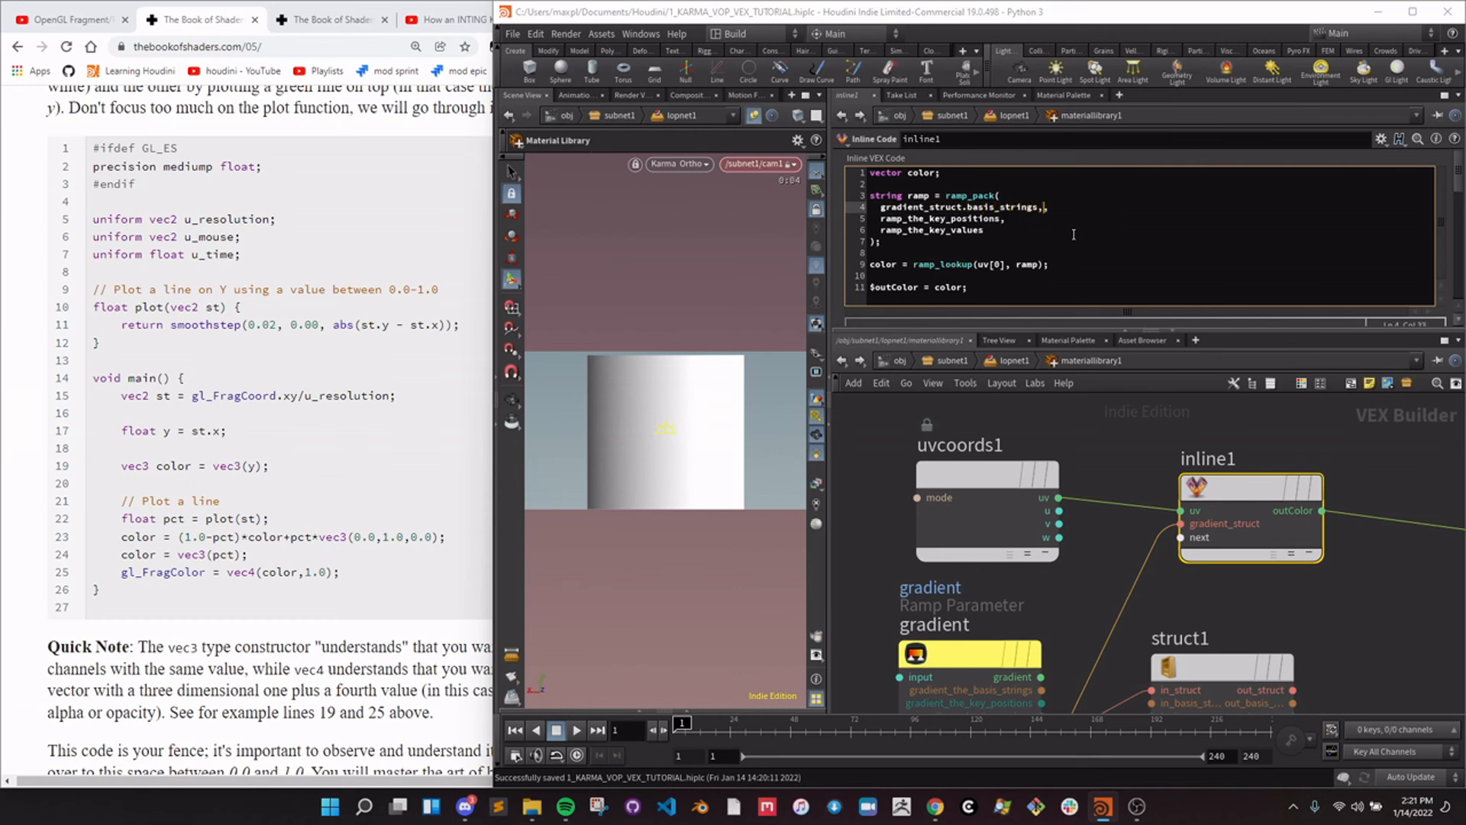
Open struct1's generated VEX code again as a reference for the ColorRamp member names.
right_click(1202, 675)
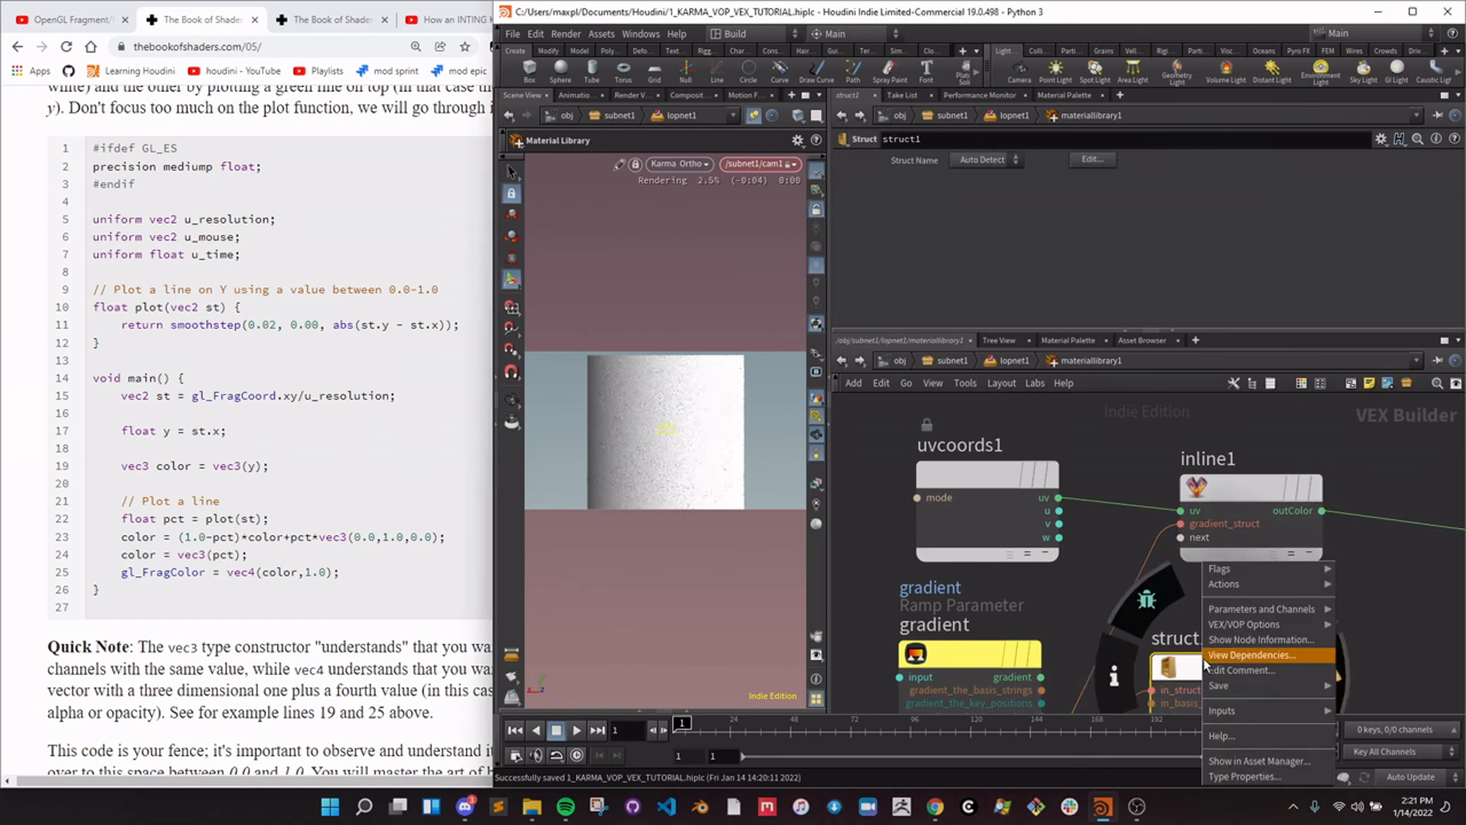
mouse_move(1230, 627)
click(1095, 625)
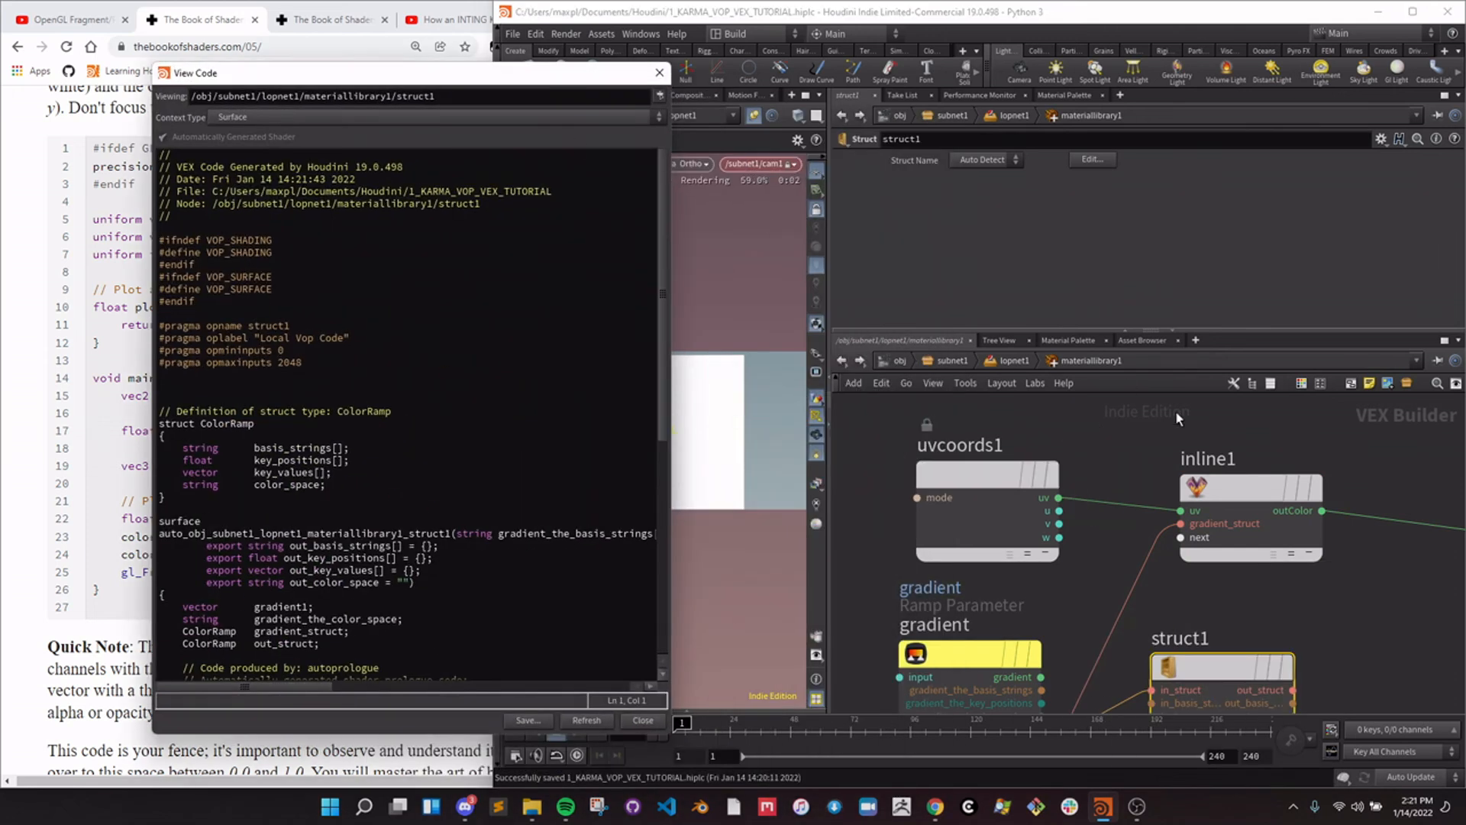
Replace the ramp_the_key_positions argument in inline1's ramp_pack call with gradient_struct.key_positions, leaving a single comma after the first argument.
click(1218, 487)
click(1003, 214)
key(ctrl+shift+Left)
key(ctrl+shift+Left)
key(ctrl+shift+Left)
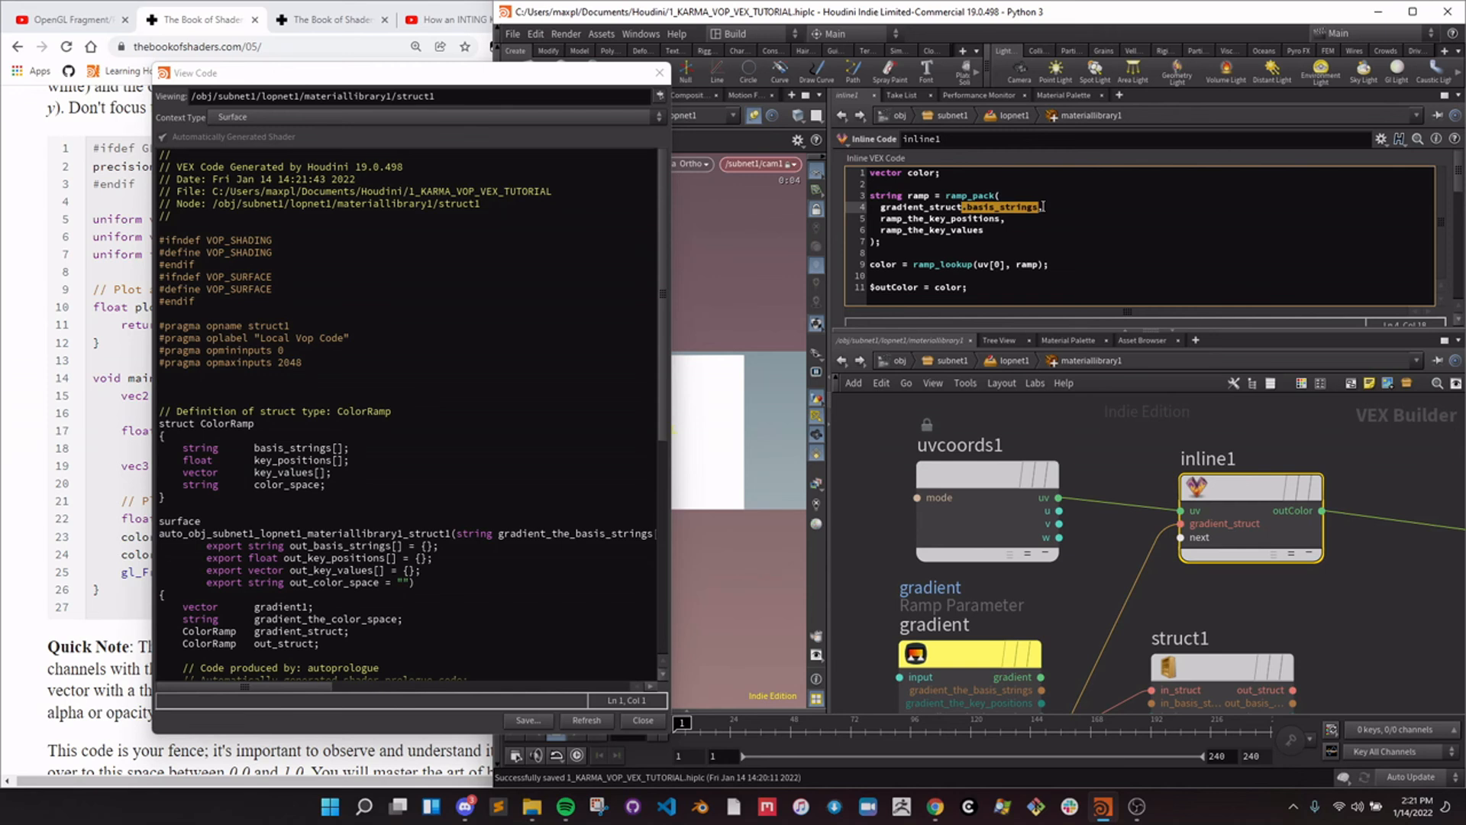
key(Down)
key(ctrl+shift+Right)
text(gradient_struct.basis_strings)
key(BackSpace)
key(BackSpace)
key(BackSpace)
key(BackSpace)
key(BackSpace)
key(BackSpace)
key(BackSpace)
key(BackSpace)
key(BackSpace)
key(BackSpace)
key(BackSpace)
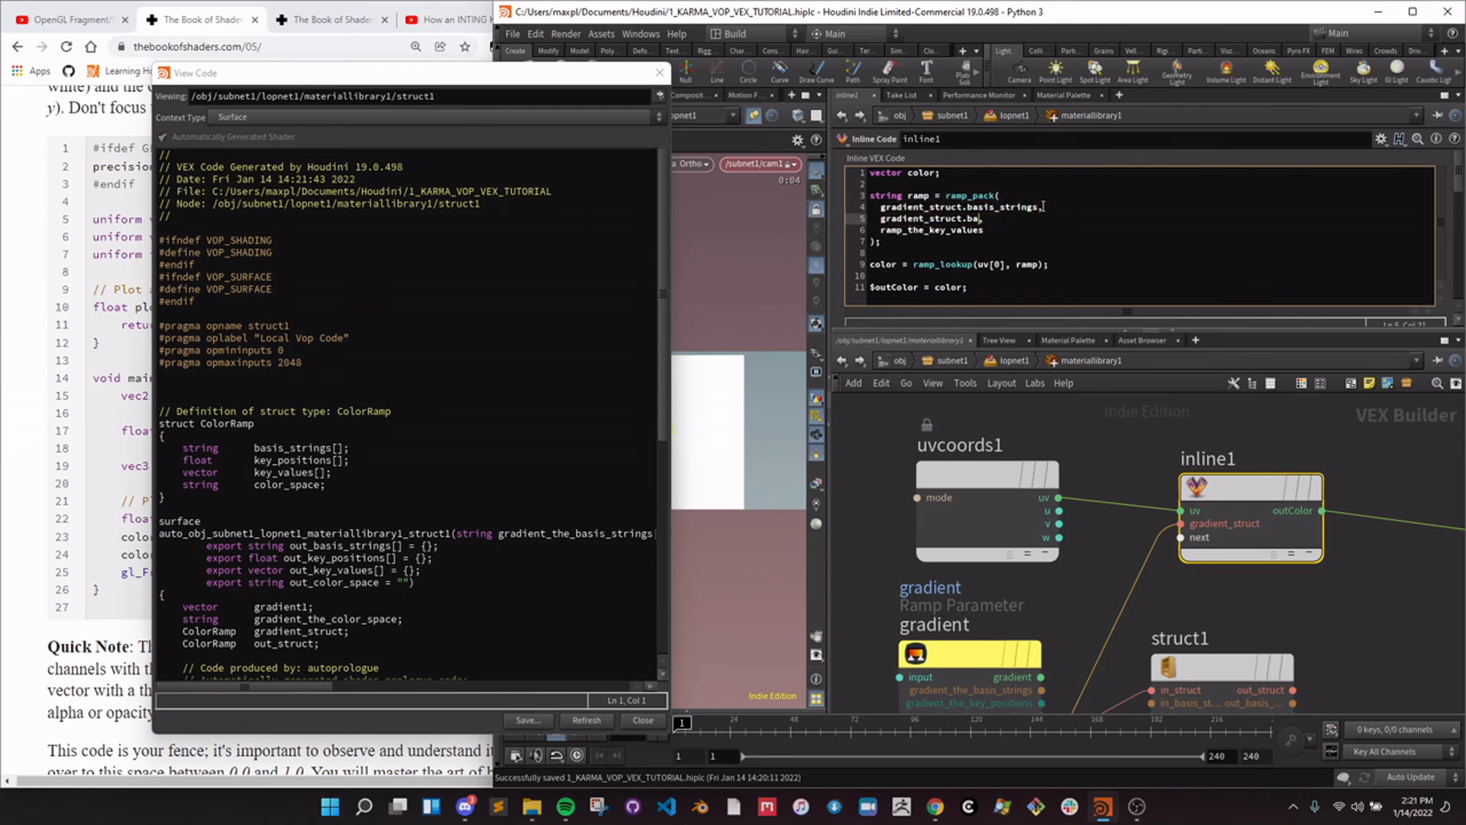
text(key_poi)
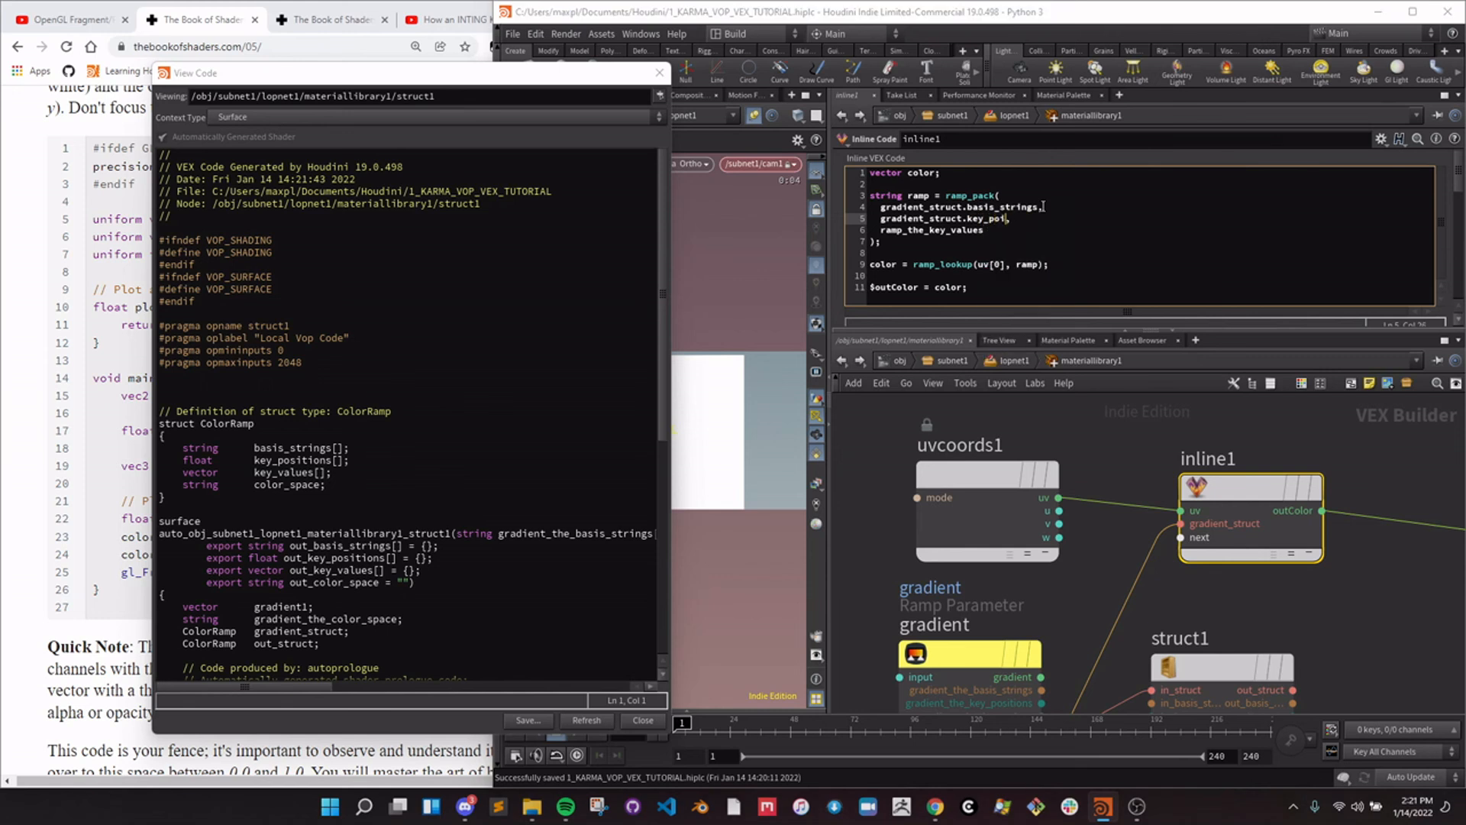
text(itions)
Replace the ramp_the_key_values argument in inline1's ramp_pack call with gradient_struct.key_values and apply the code.
key(Down)
key(ctrl+shift+Left)
text(gradient_struct.basis_strings)
key(ctrl+shift+Left)
text(key_valyue)
key(BackSpace)
key(BackSpace)
key(BackSpace)
text(ues)
click(1139, 443)
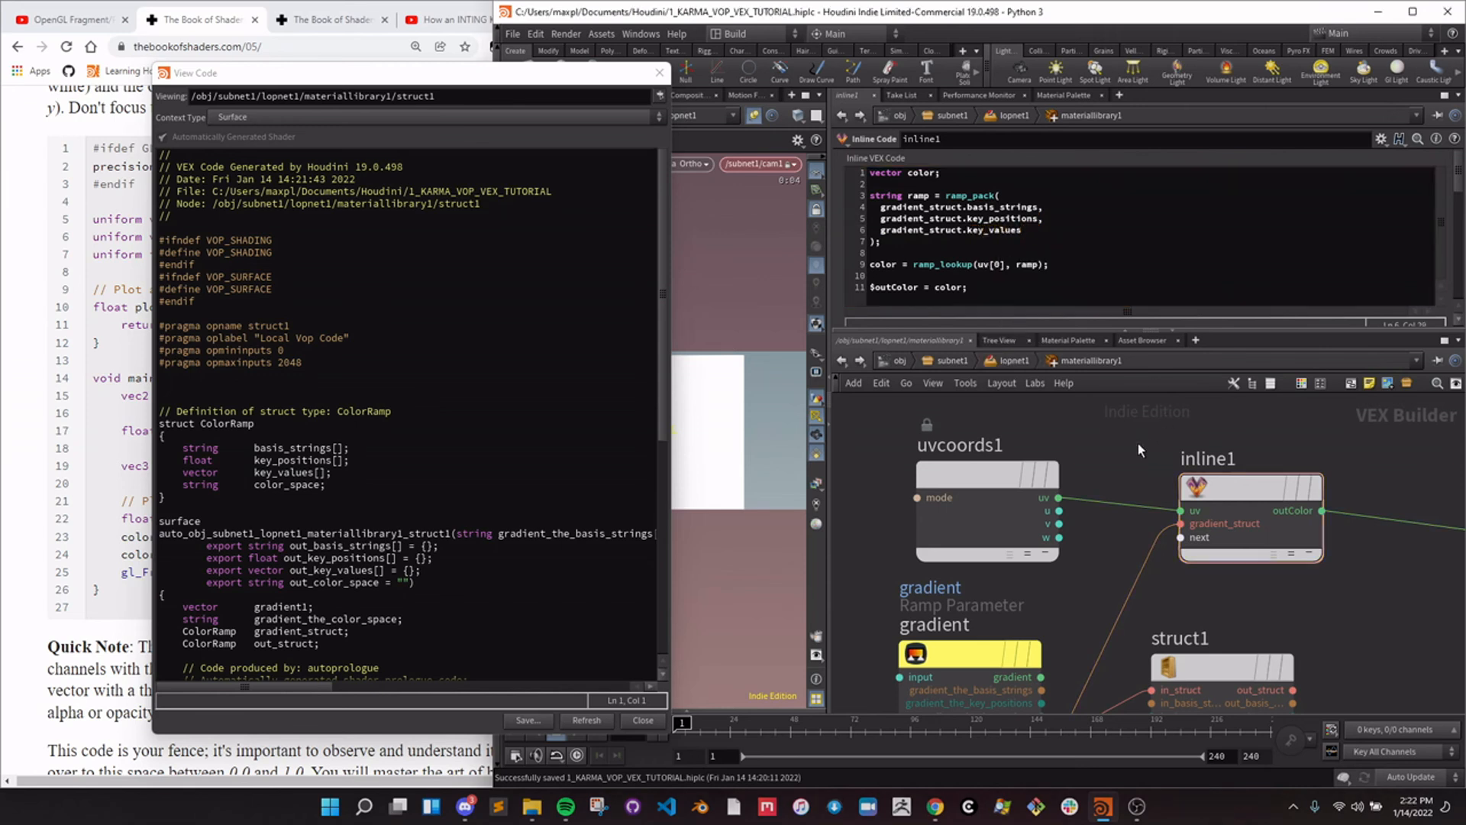
Compare the ColorRamp member names in struct1's VEX code with inline1's arguments, then close the code window.
drag(515, 78, 398, 68)
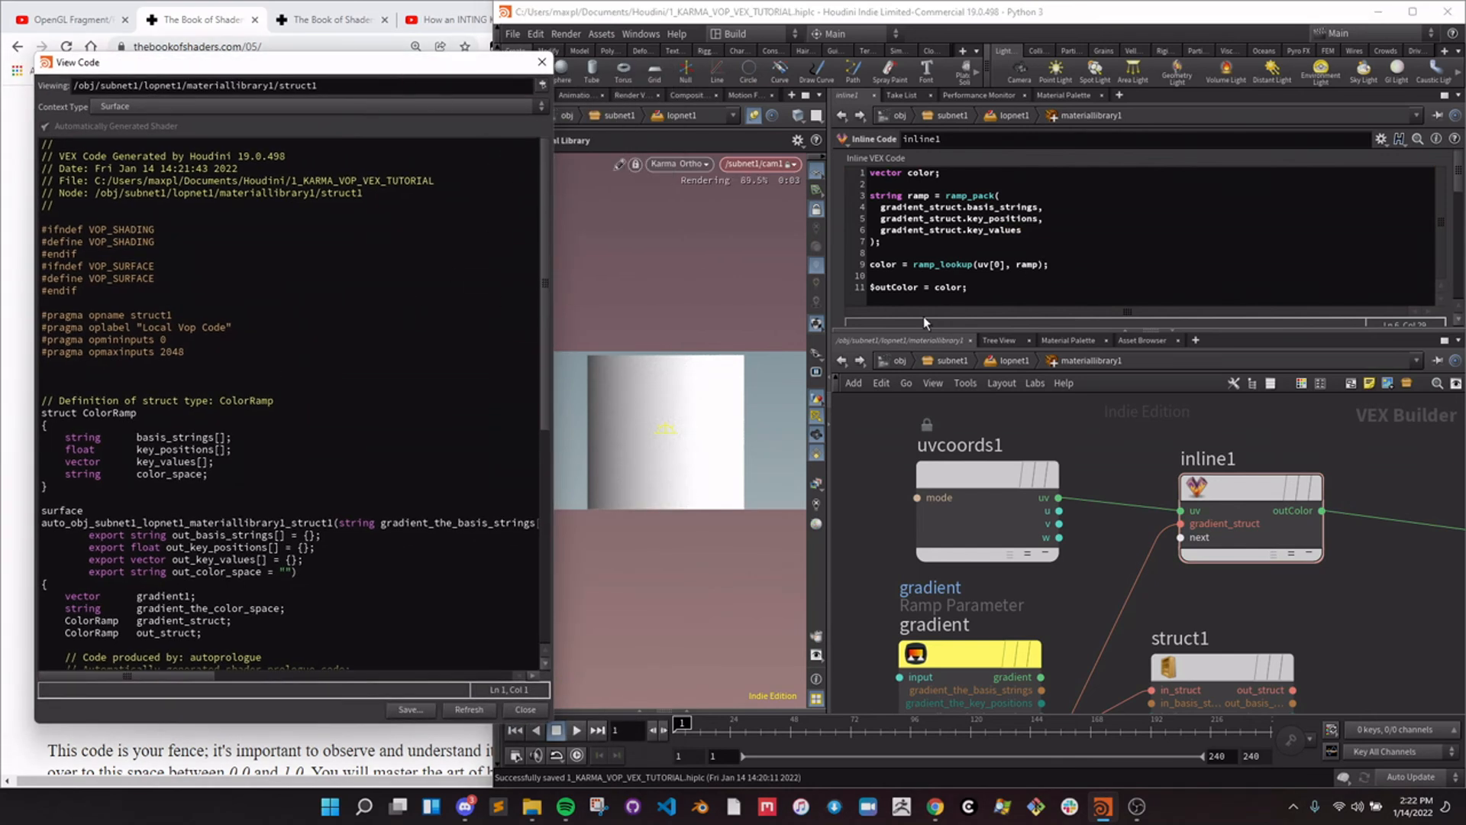
drag(137, 438, 208, 435)
click(542, 62)
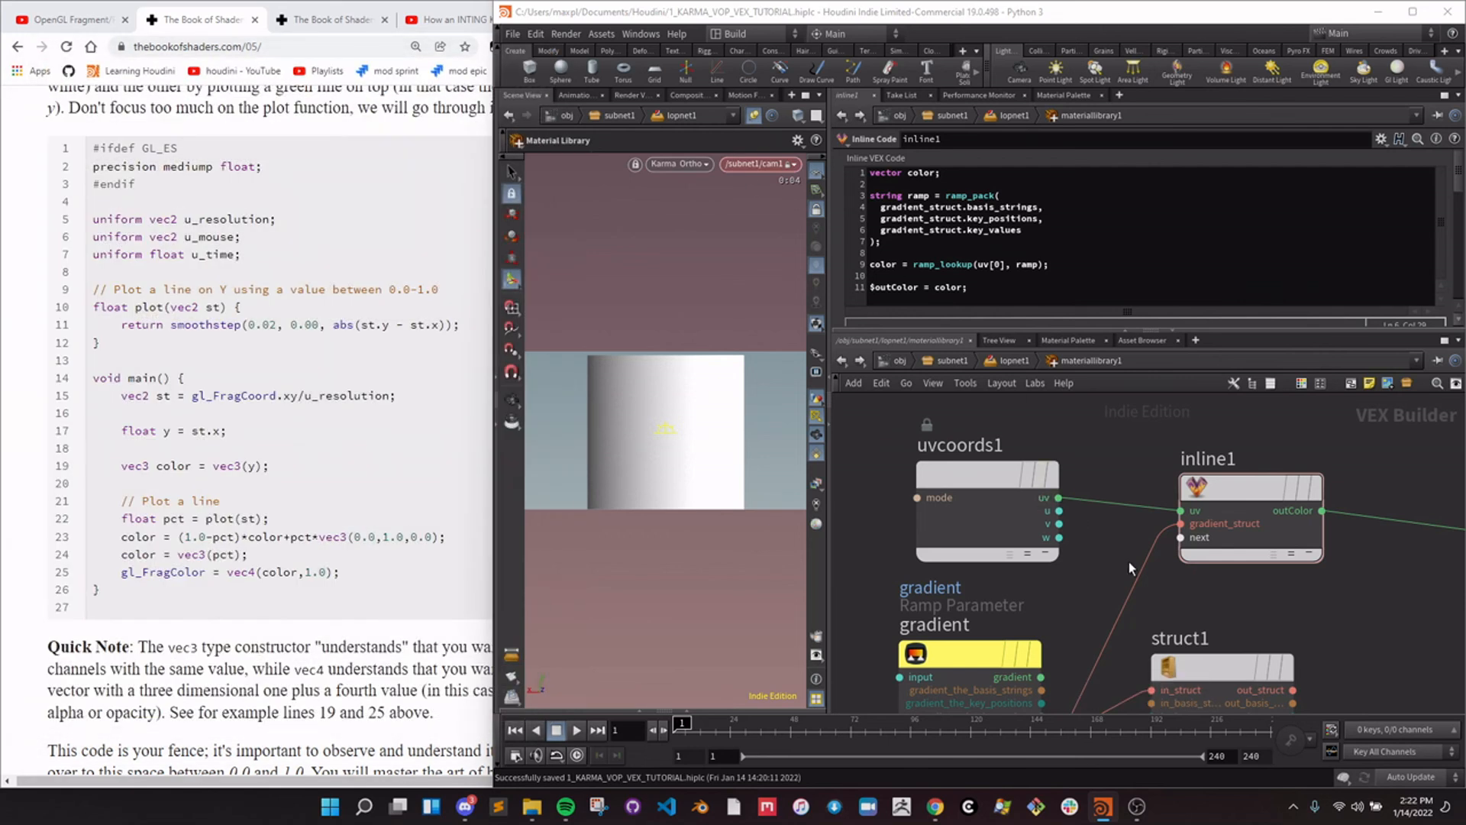
Delete the struct1 node and return to inline1's code at the end of the ramp_lookup line.
middle_drag(1177, 614, 1162, 546)
click(1209, 607)
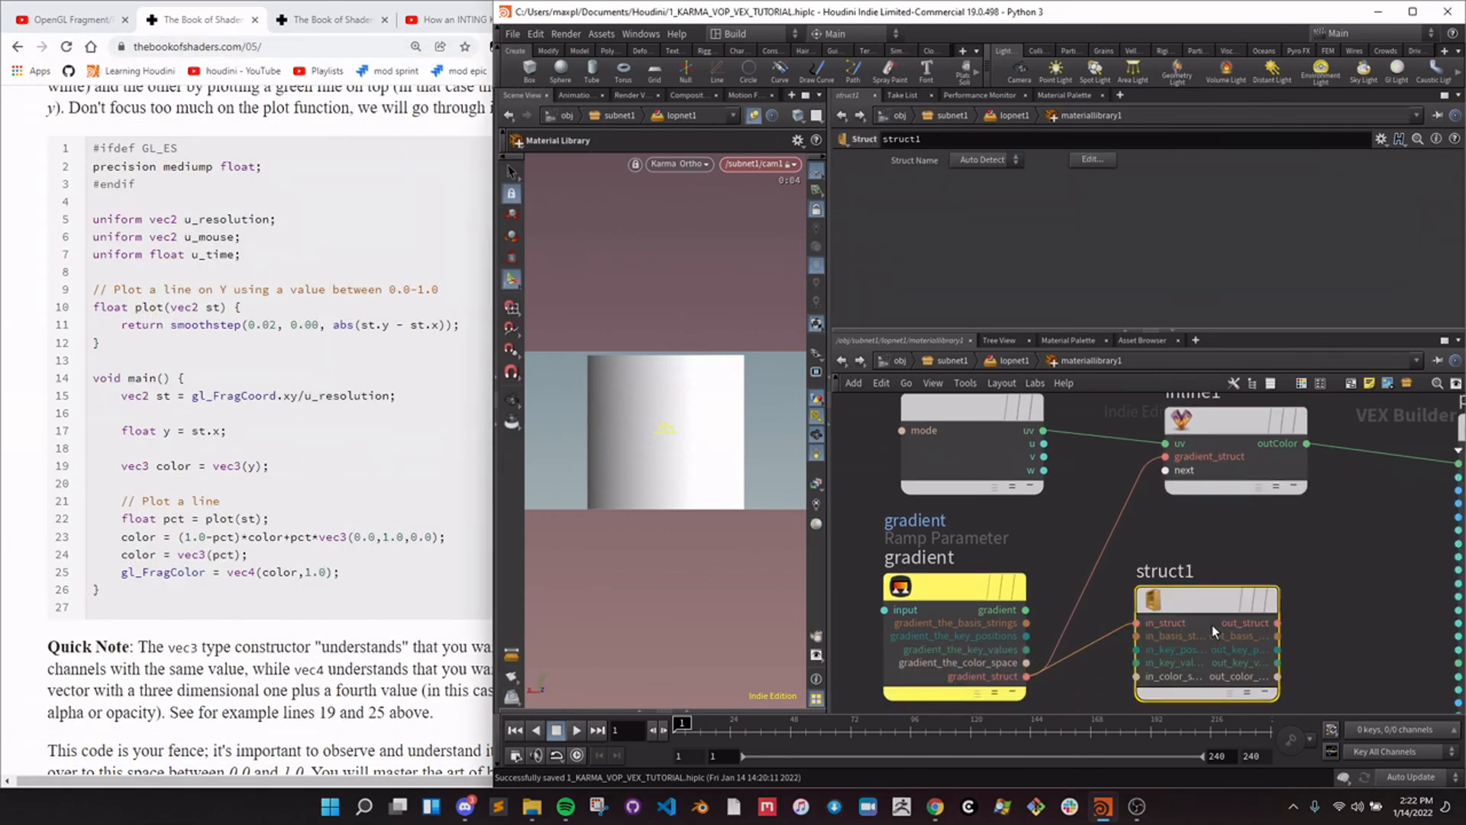
key(Delete)
click(1208, 434)
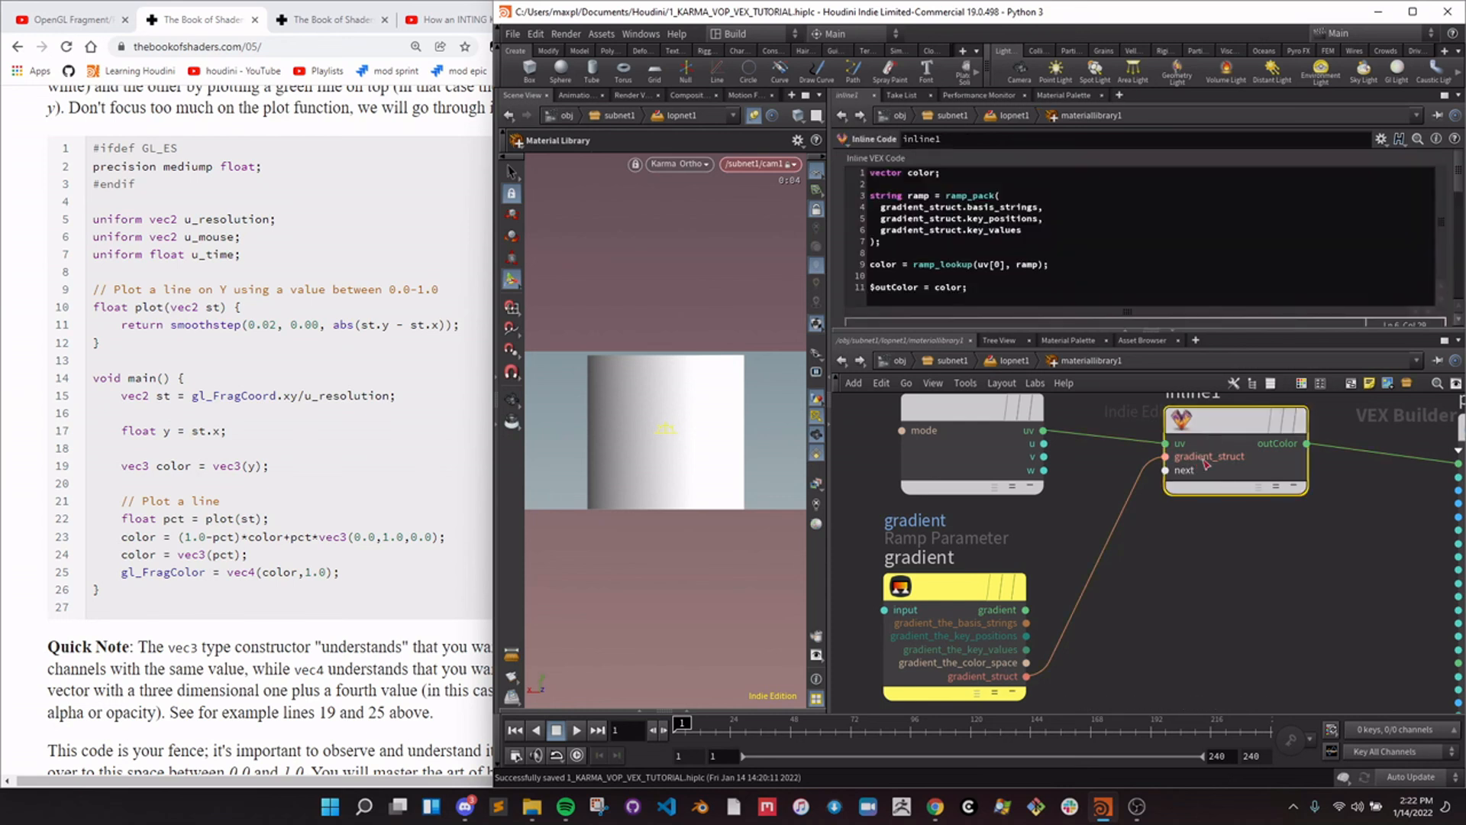
middle_drag(1122, 592, 1136, 603)
click(1019, 291)
click(1045, 266)
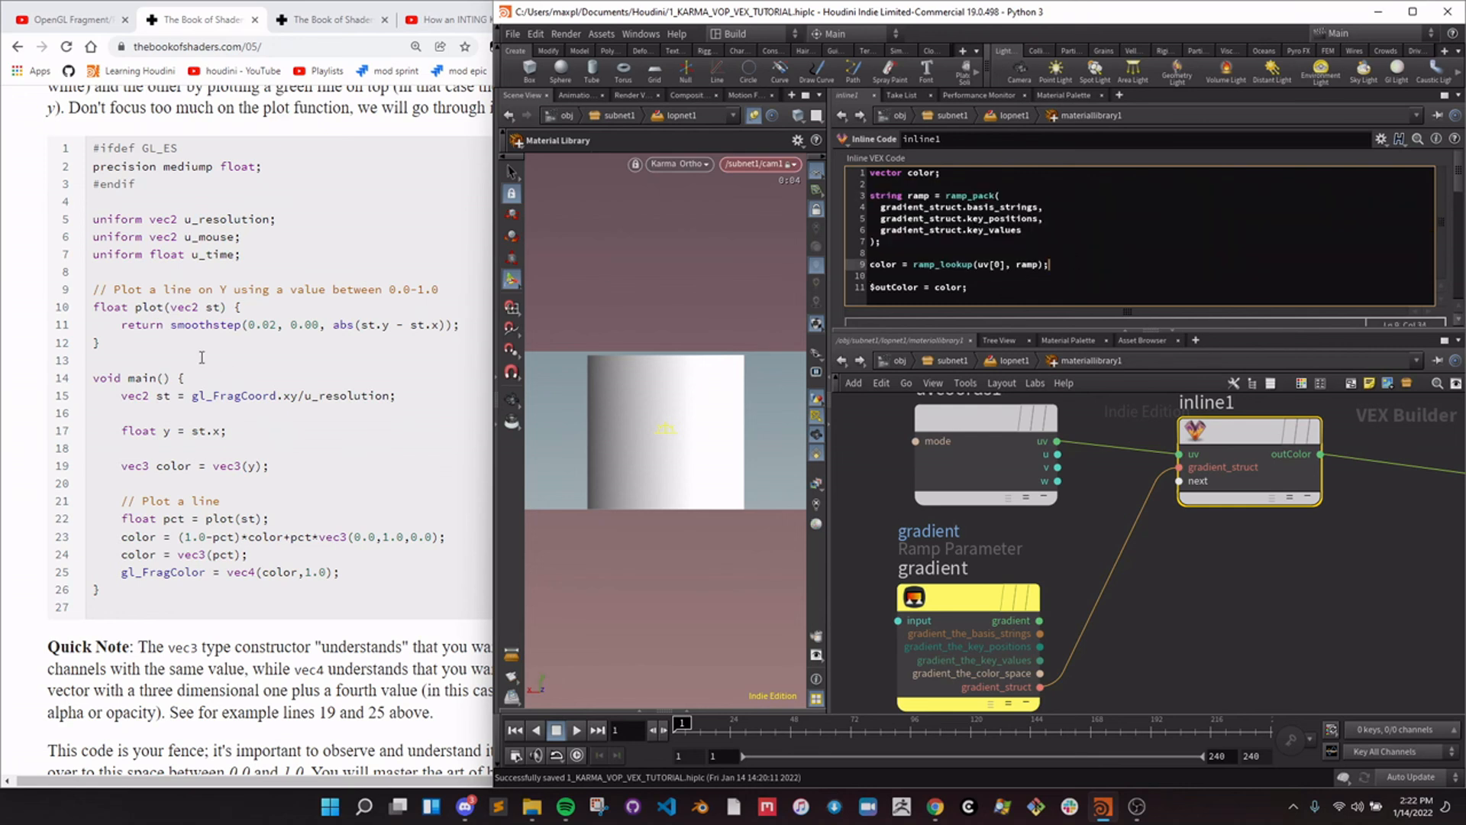
Check the smoothstep arguments in the reference shader and add a Parameter node below the gradient node.
drag(114, 324, 291, 327)
click(292, 327)
click(1184, 570)
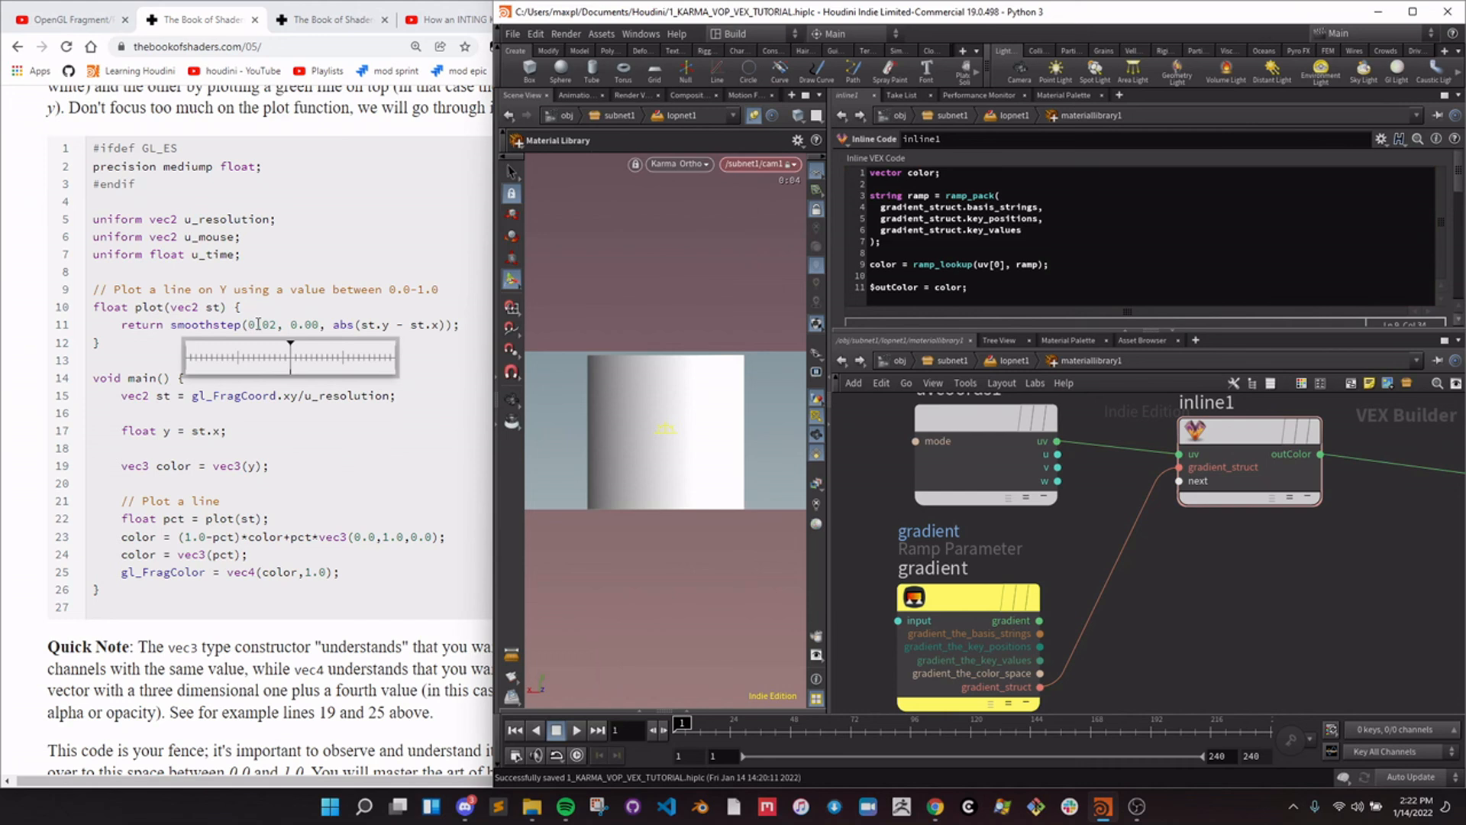
middle_drag(1159, 593, 1238, 459)
key(Tab)
text(param)
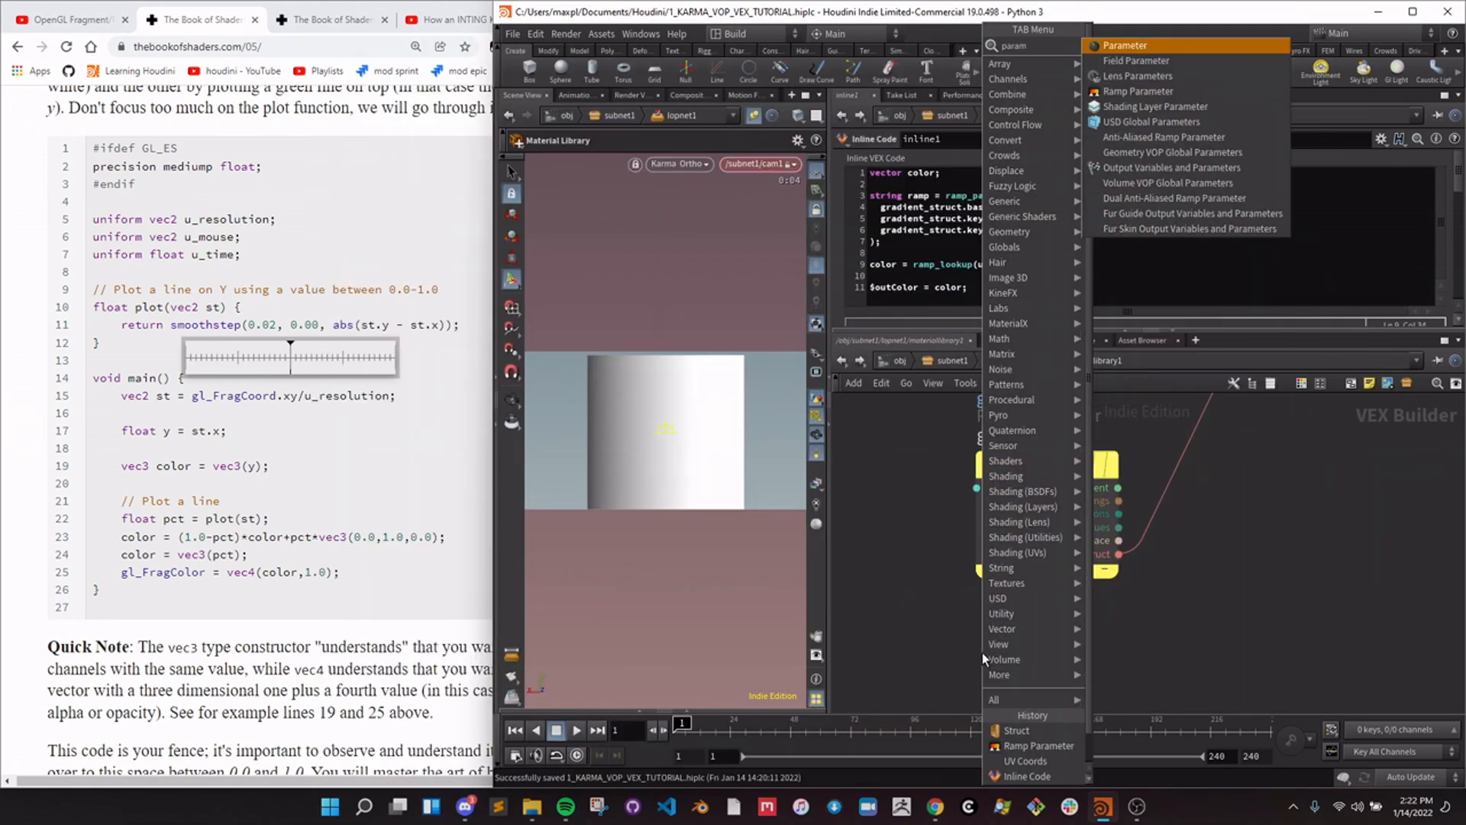
key(Return)
click(1014, 635)
scroll(1146, 612, down, 3)
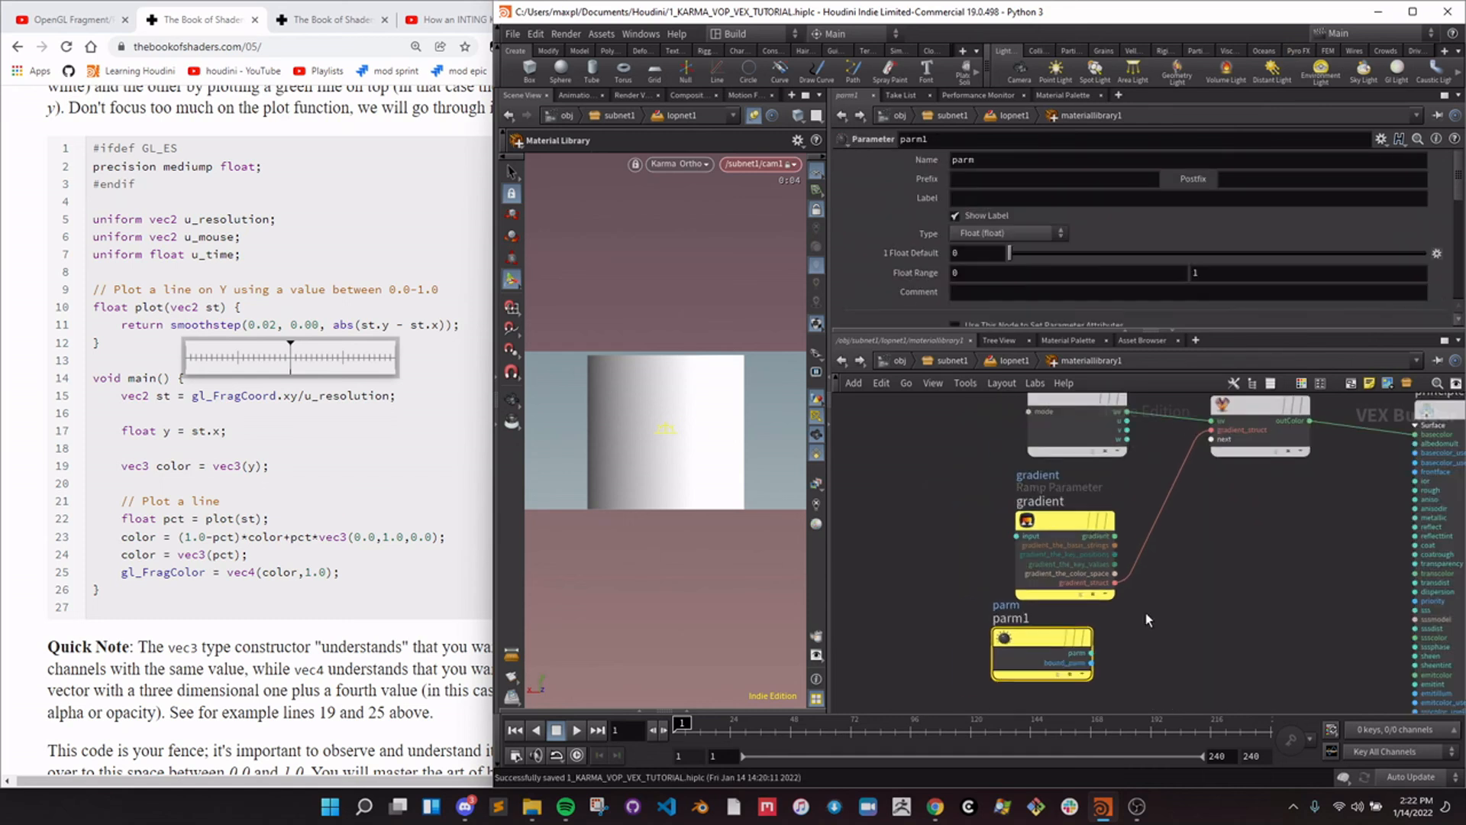
Set the new parameter's name to line_width.
drag(981, 161, 908, 145)
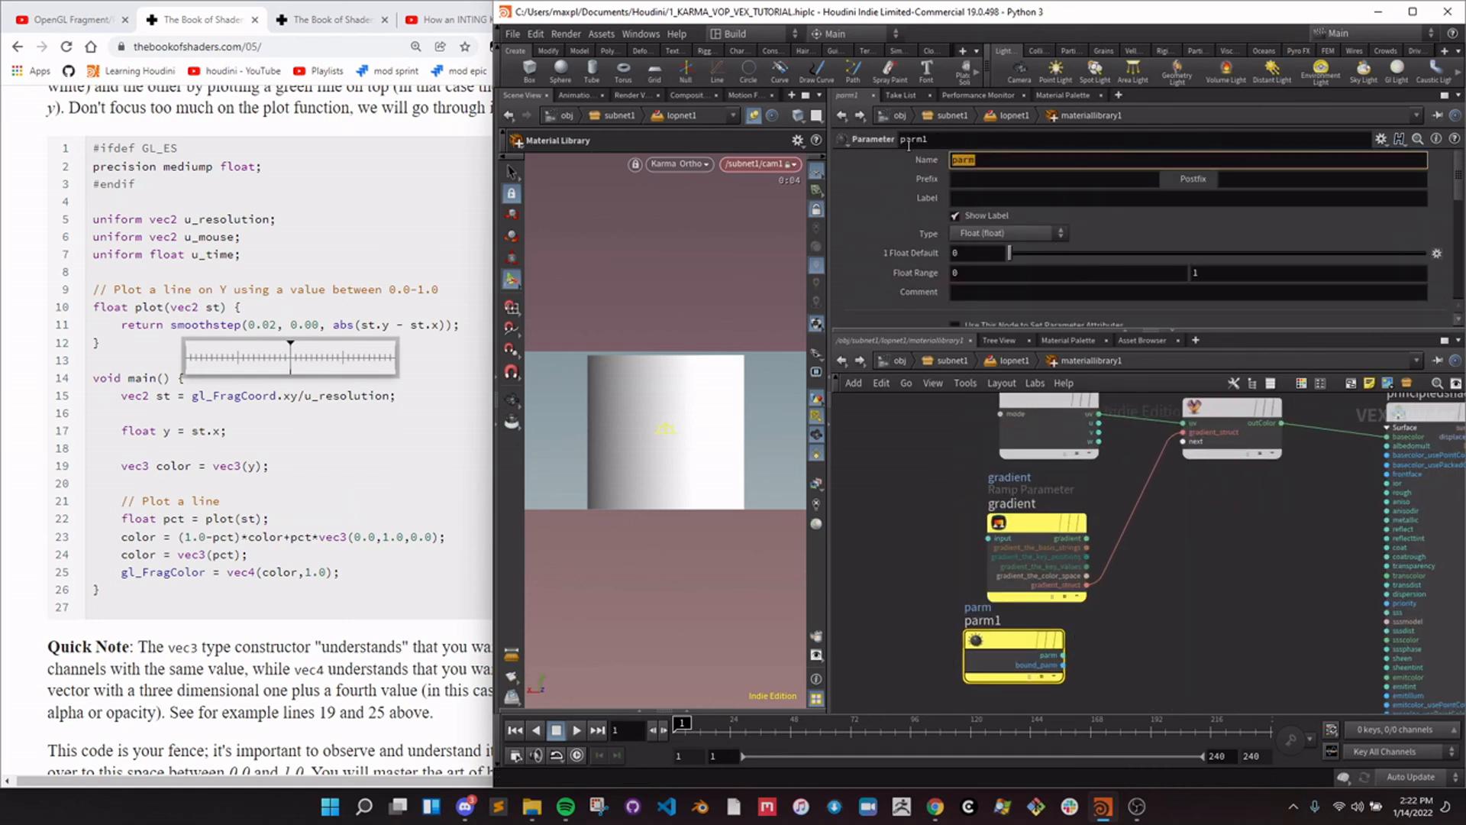
text(line_width)
key(BackSpace)
key(BackSpace)
text(dth)
key(Return)
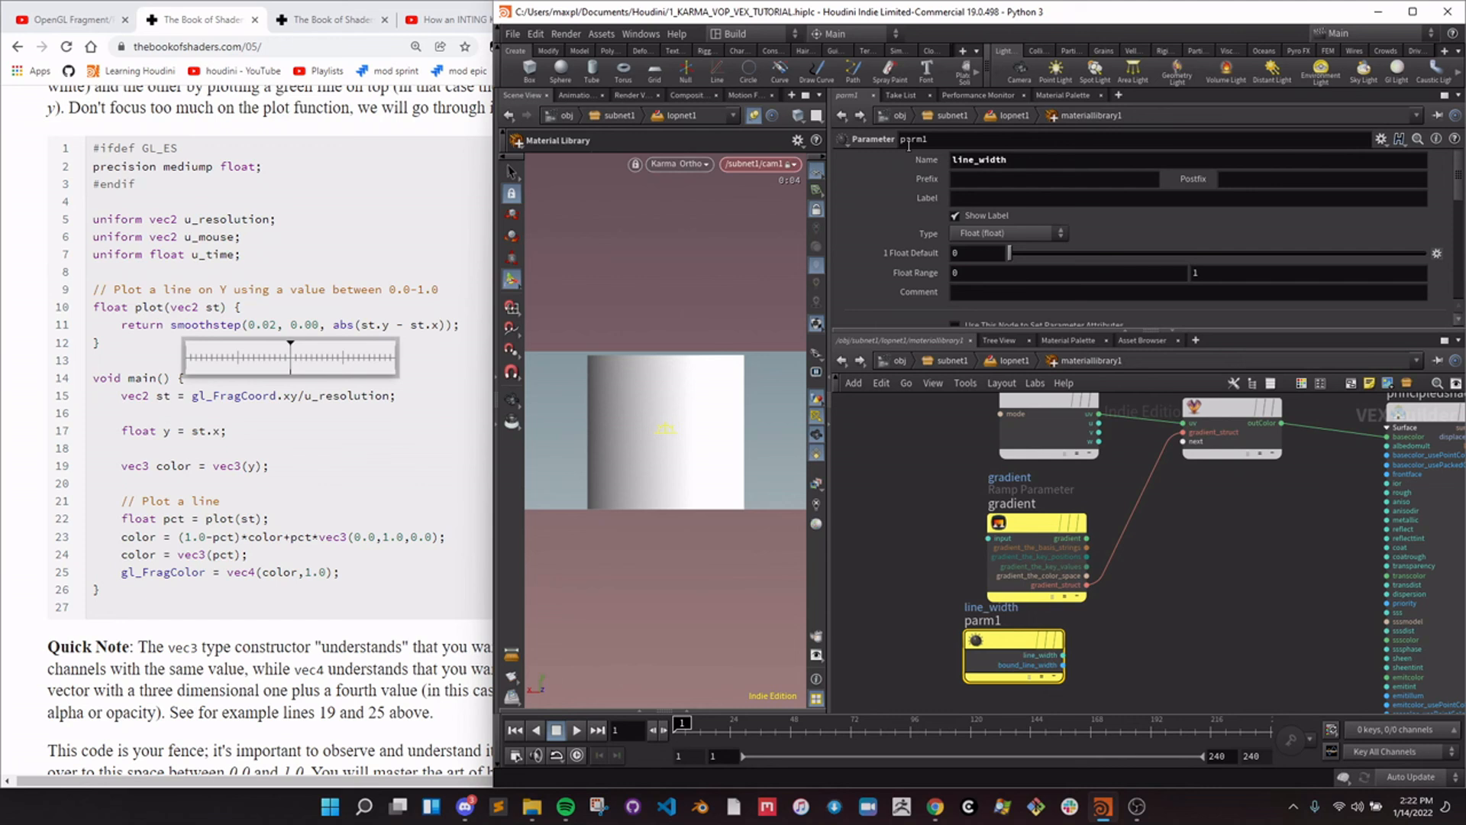
Set the line_width parameter's type to 2 Floats (vector2) and wire its output into inline1's next input.
click(969, 239)
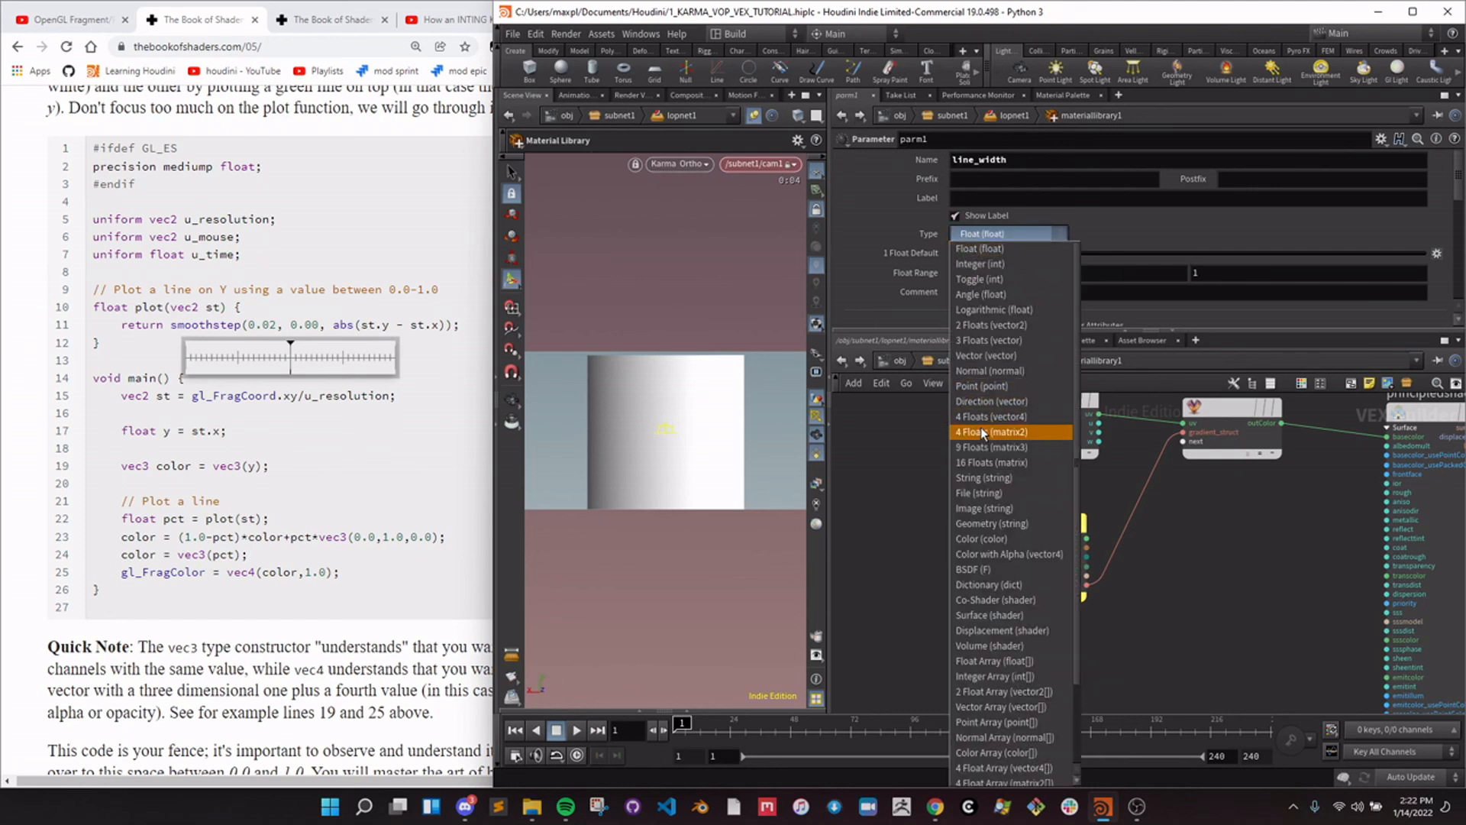
click(986, 324)
drag(1040, 646, 1184, 441)
click(1175, 444)
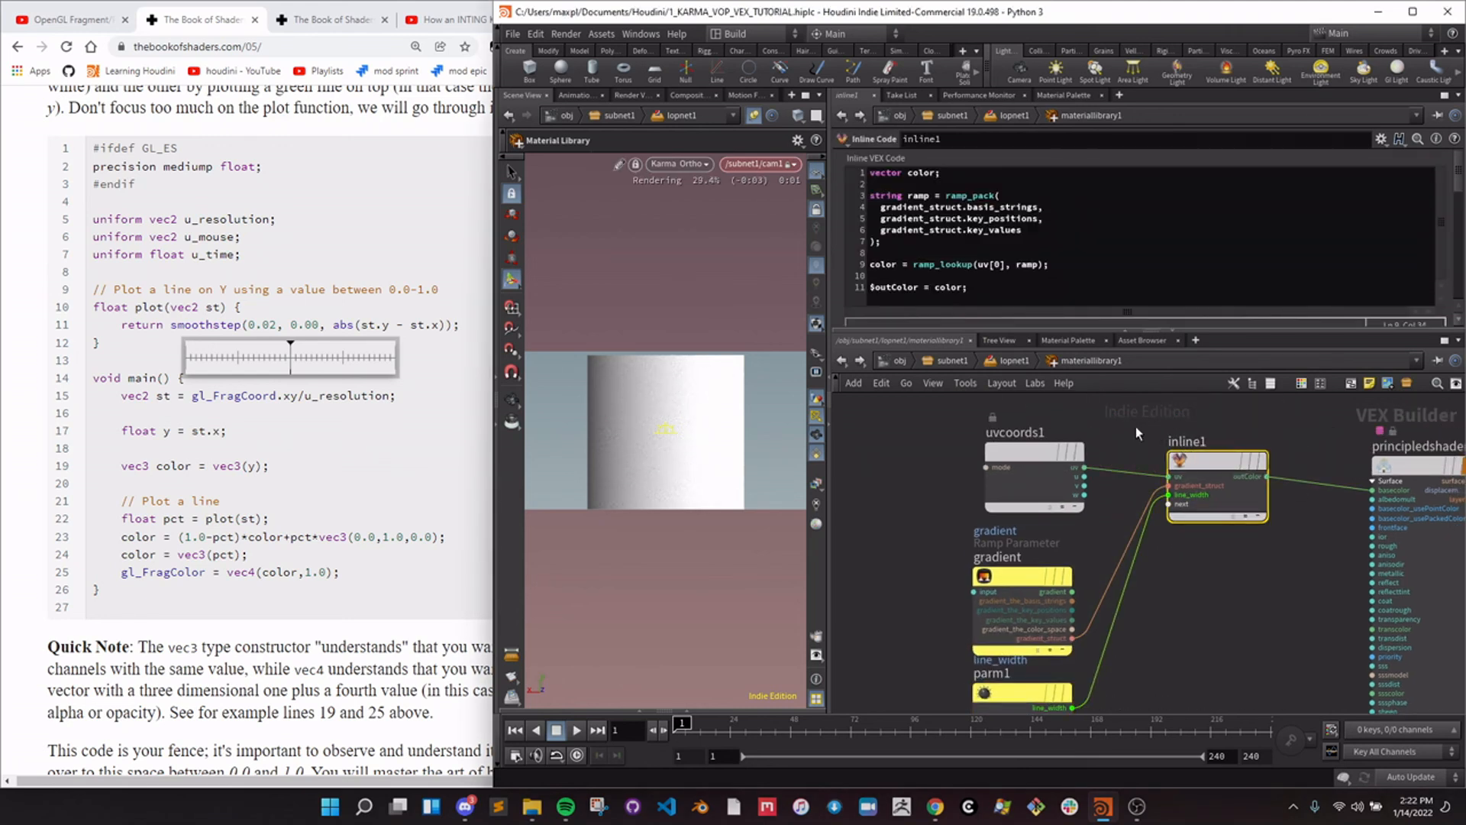
Set the line_width parameter's two default values to 0 and 0.02.
click(1023, 692)
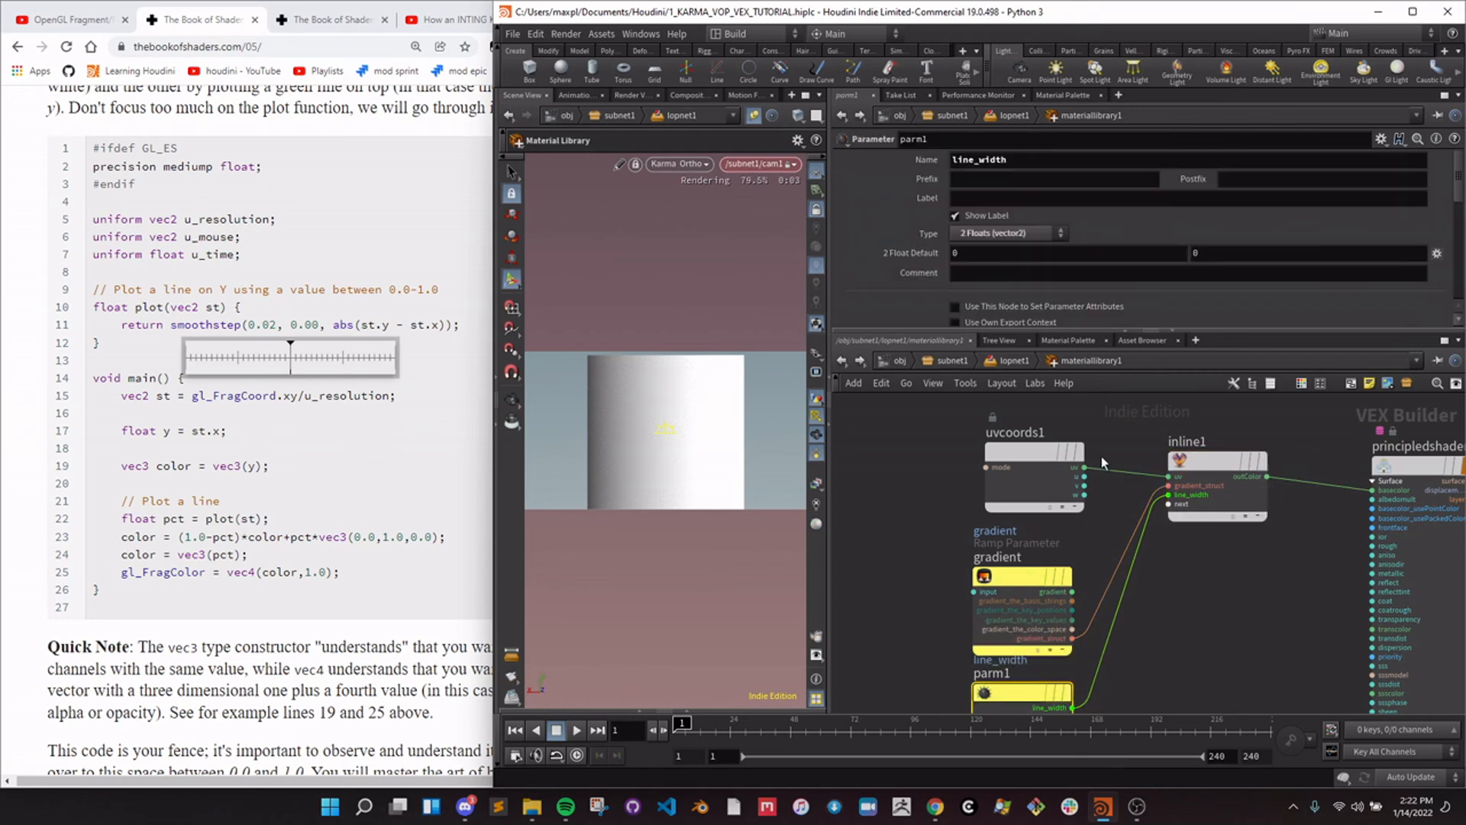
drag(979, 252, 925, 249)
text(0)
key(Tab)
text(0.02)
key(Return)
Reopen inline1's code and highlight the abs(st.y - st.x) term in the reference plot function.
click(1214, 460)
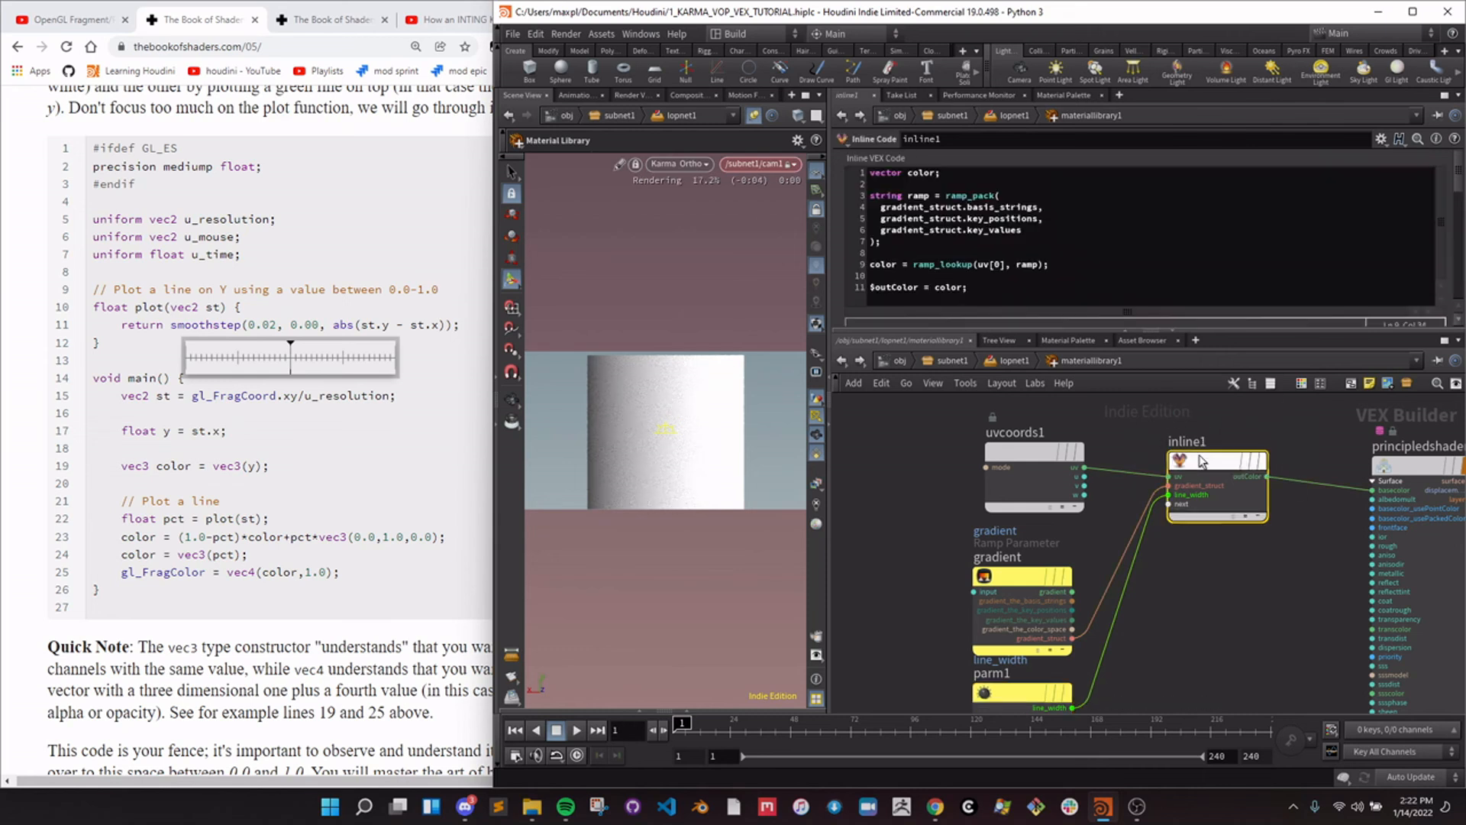
click(933, 246)
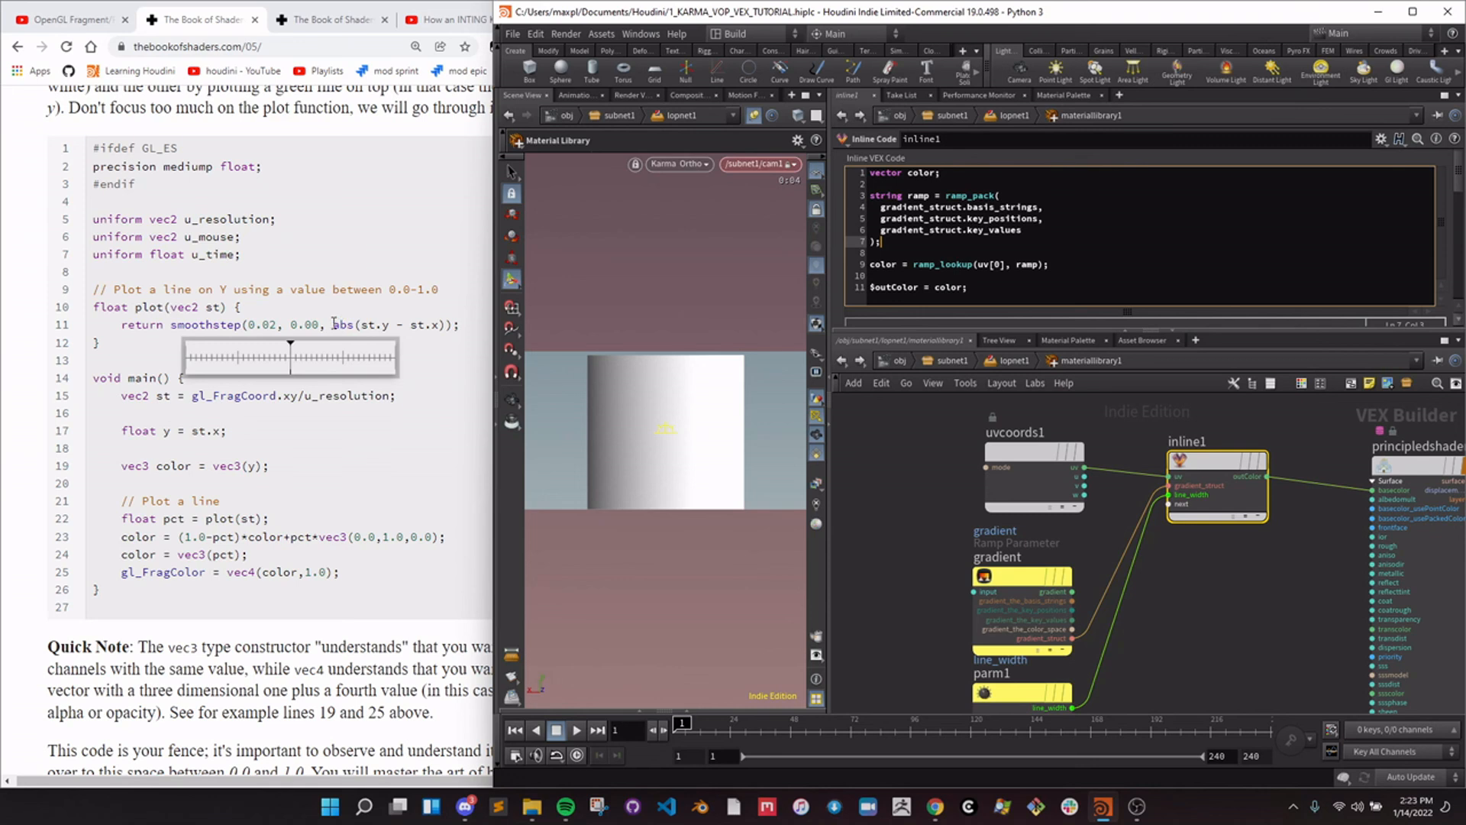
drag(165, 321, 447, 325)
click(390, 324)
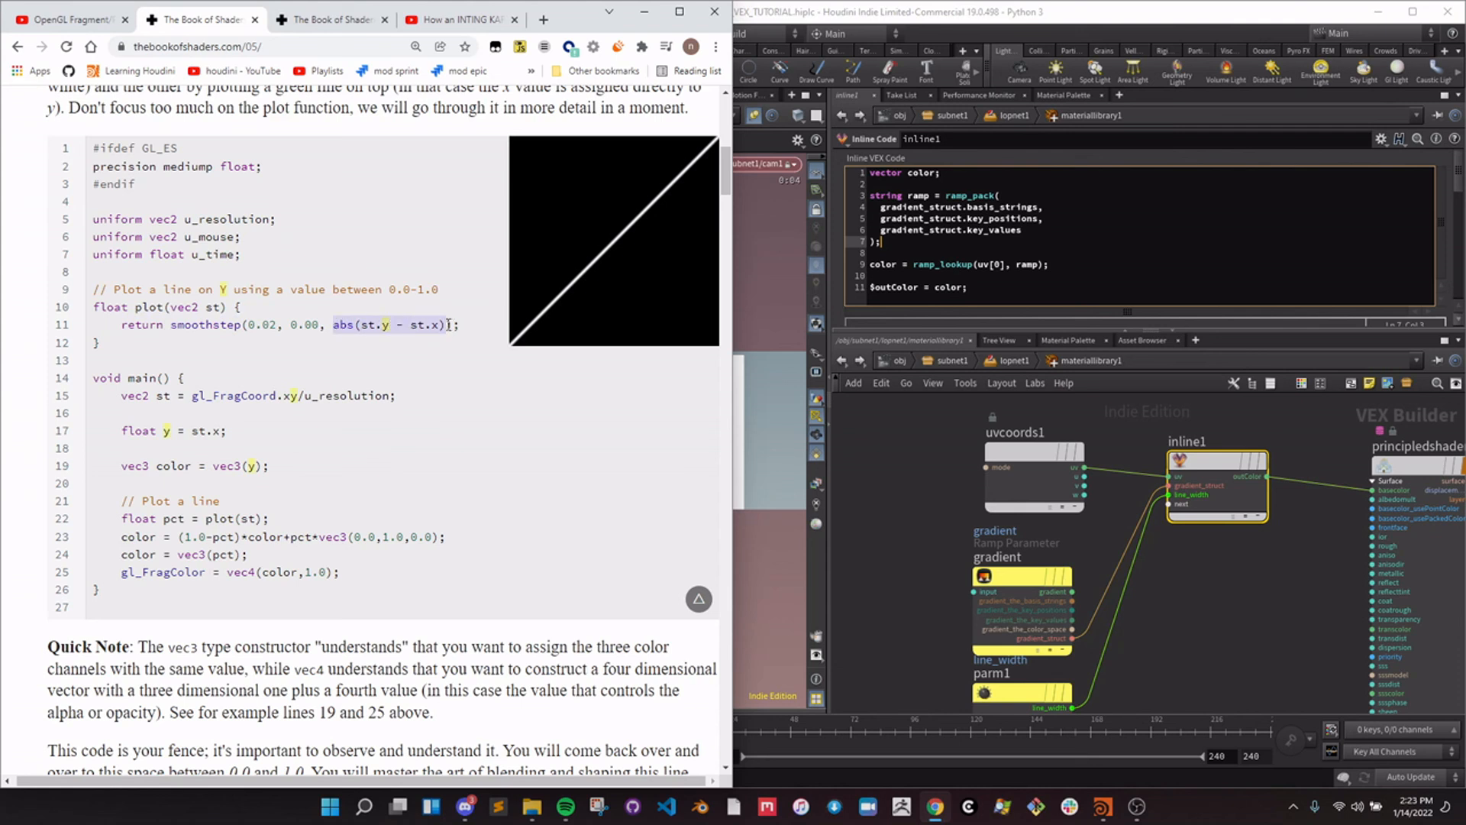
Add the line abs_y_minus_x = abs(uv[1] - uv[0]); below the ramp_lookup line in inline1's code and save the file.
click(1062, 264)
key(Return)
key(Return)
text(ab)
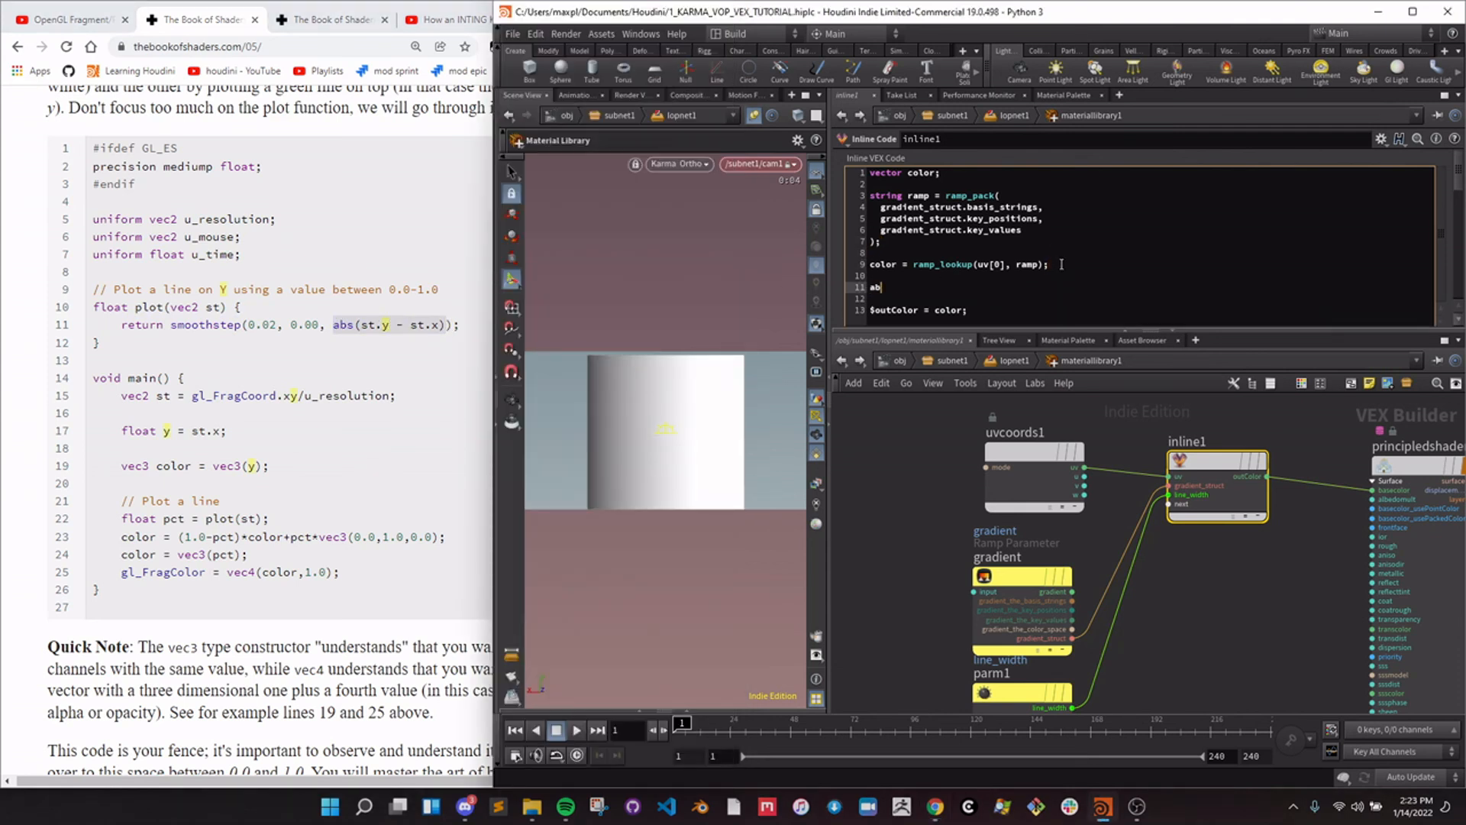
text(s_y_mi)
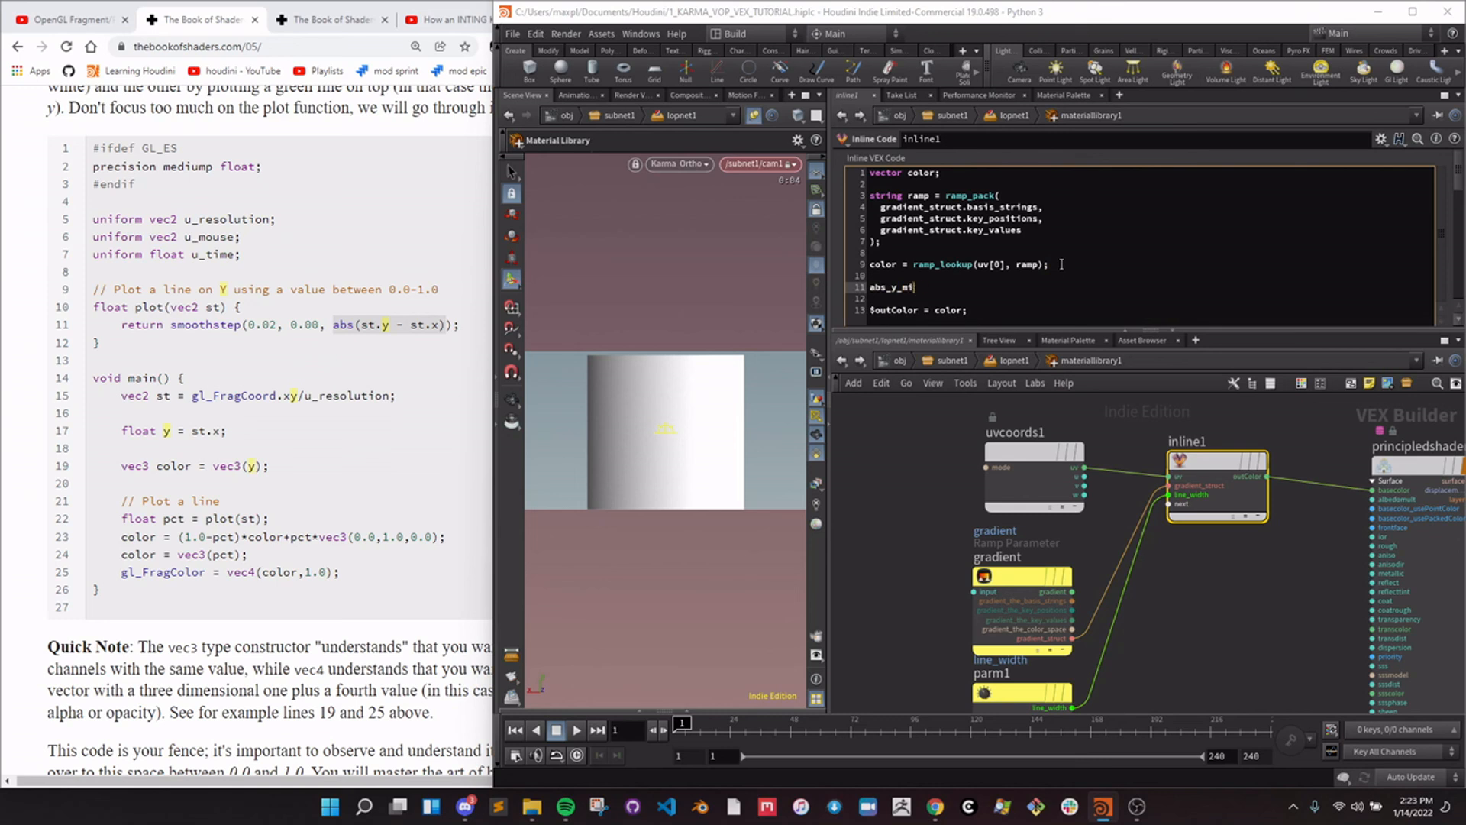
text(nus_x = abs(()
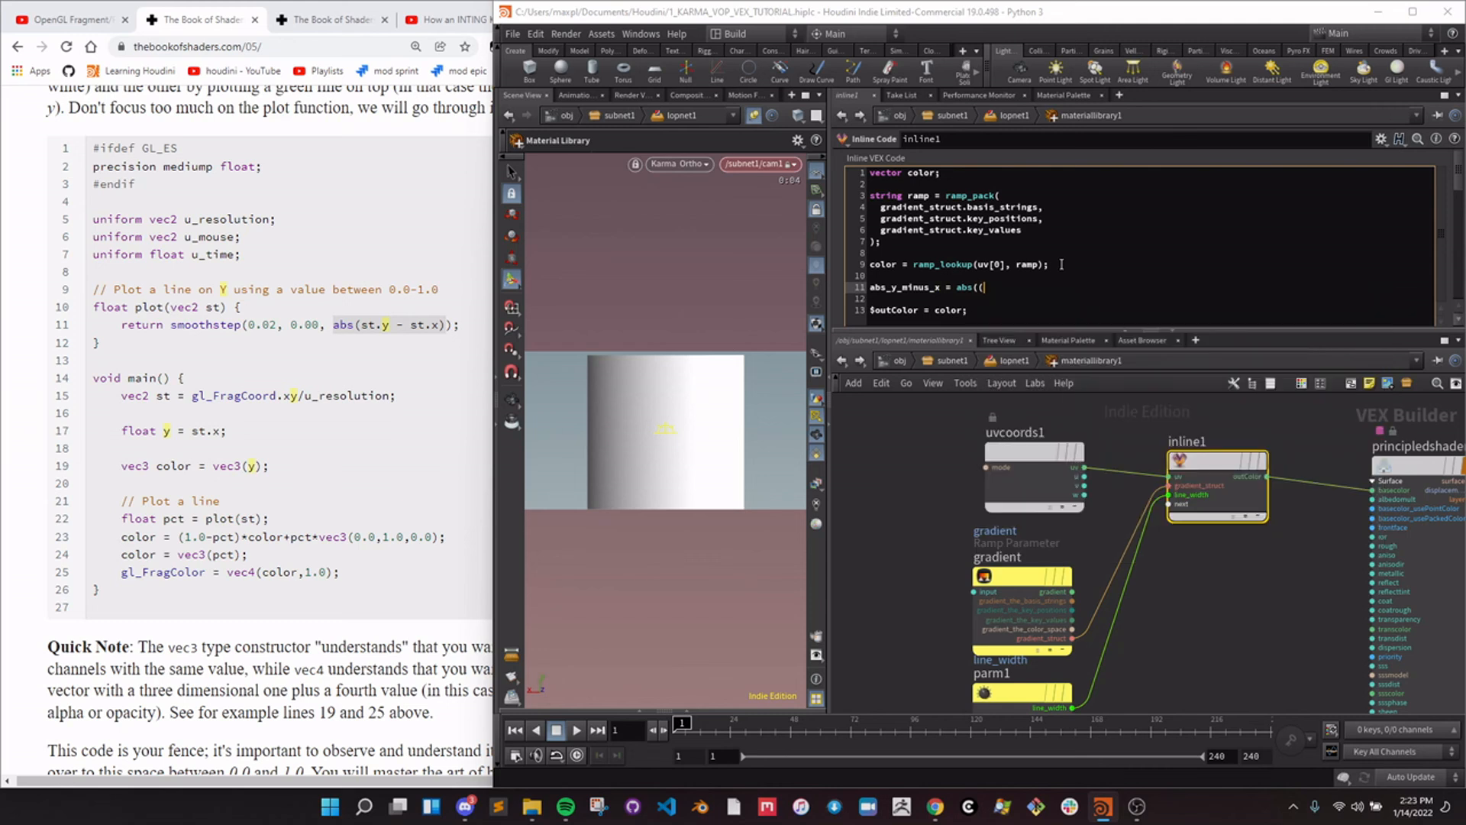
key(BackSpace)
text(uv[1] - uv[0]);)
key(ctrl+s)
key(Return)
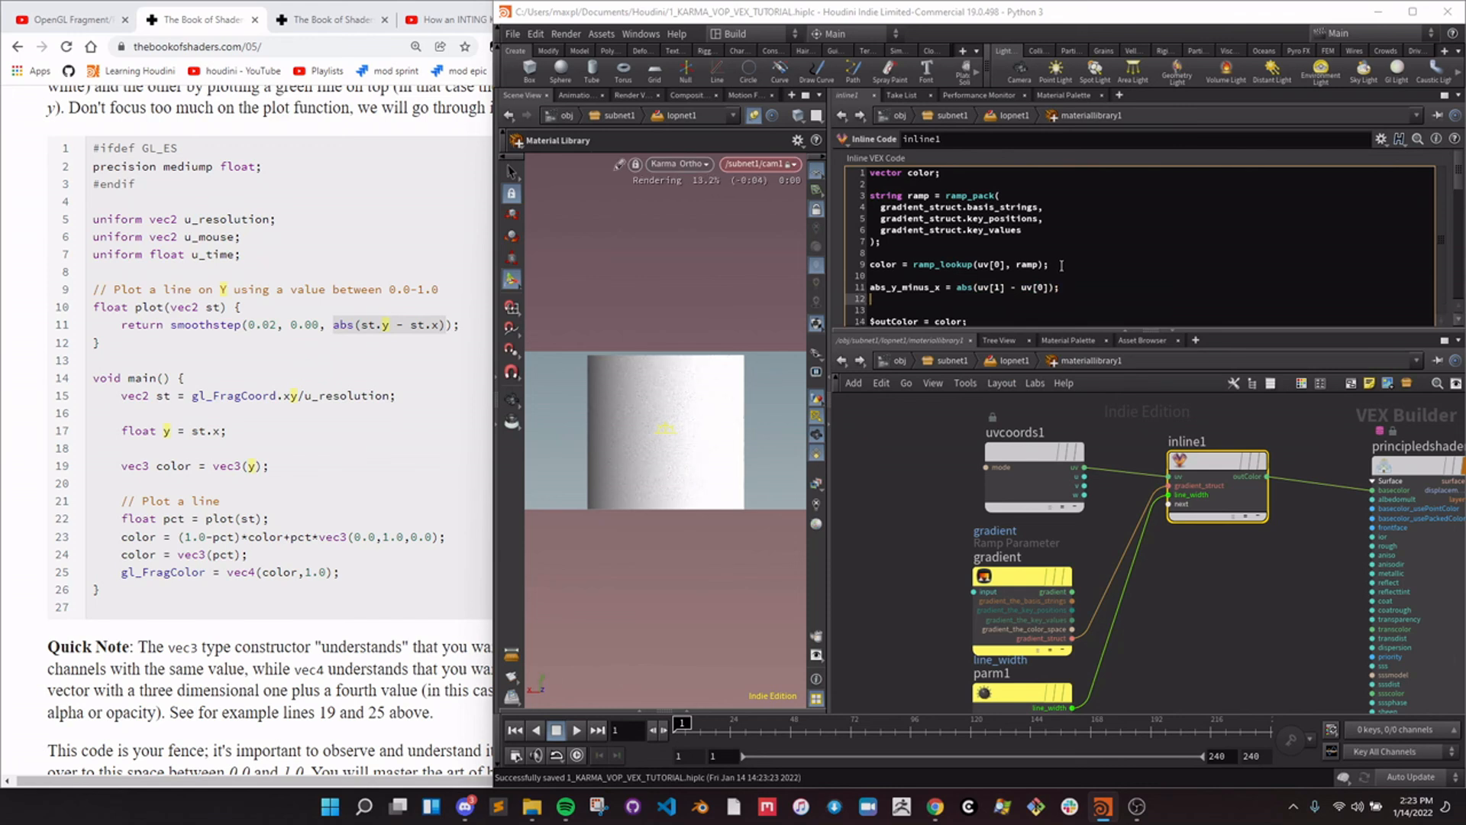
Try the float type in front of abs_y_minus_x in inline1's code and remove it again.
scroll(1122, 277, down, 1)
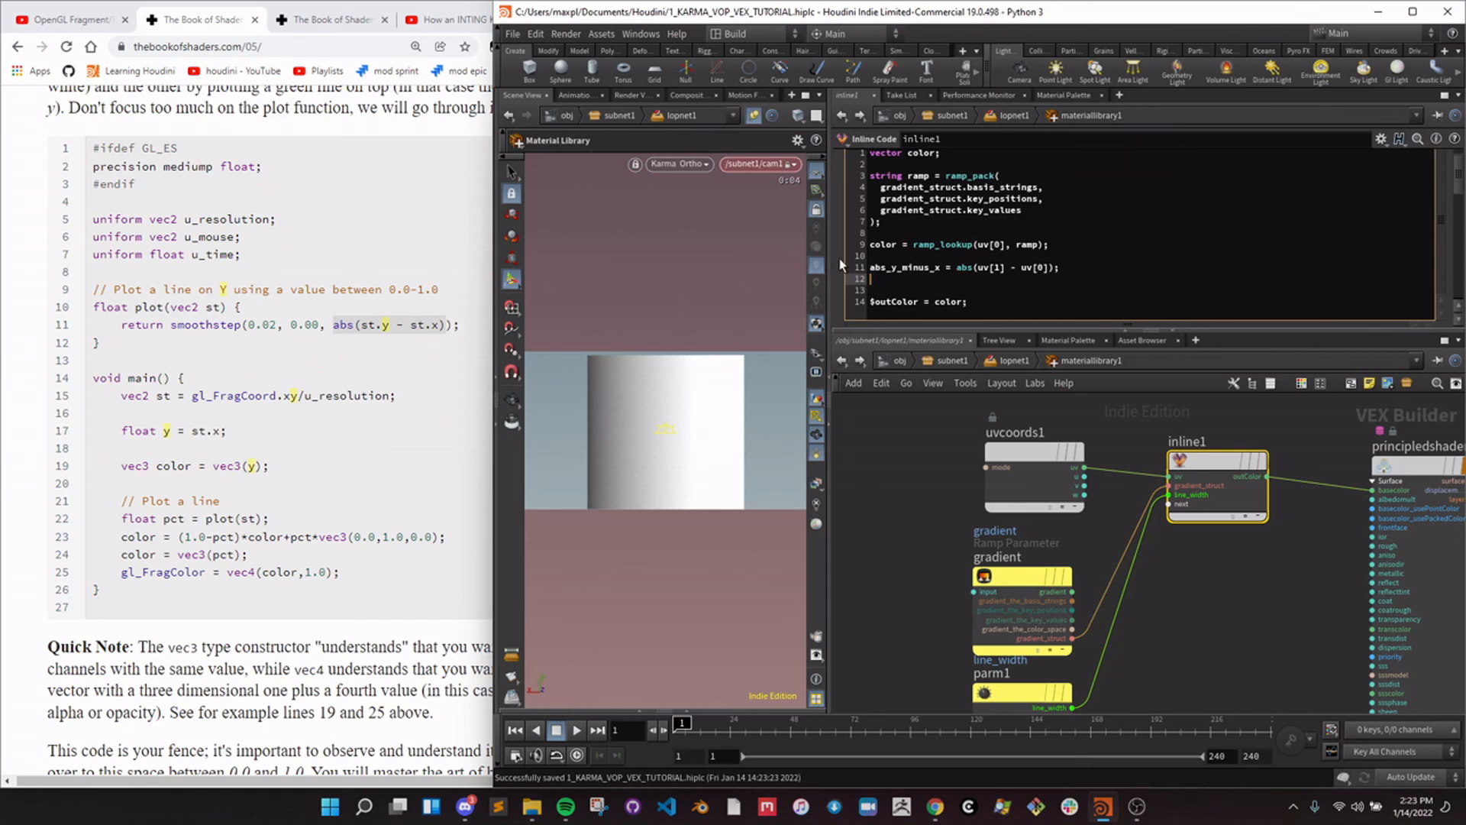
click(870, 269)
text(float)
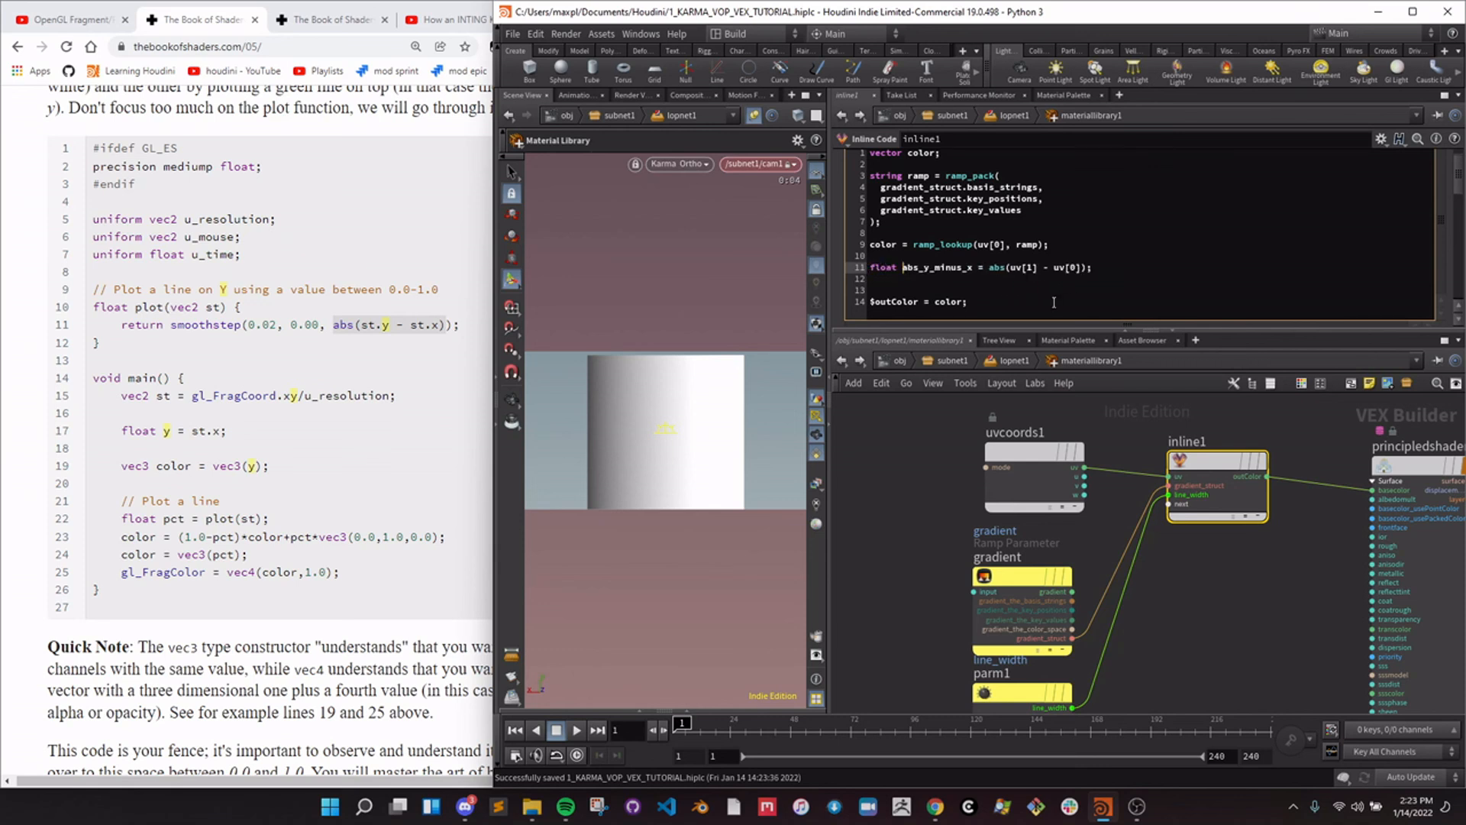
key(BackSpace)
key(BackSpace)
key(BackSpace)
key(BackSpace)
key(BackSpace)
key(BackSpace)
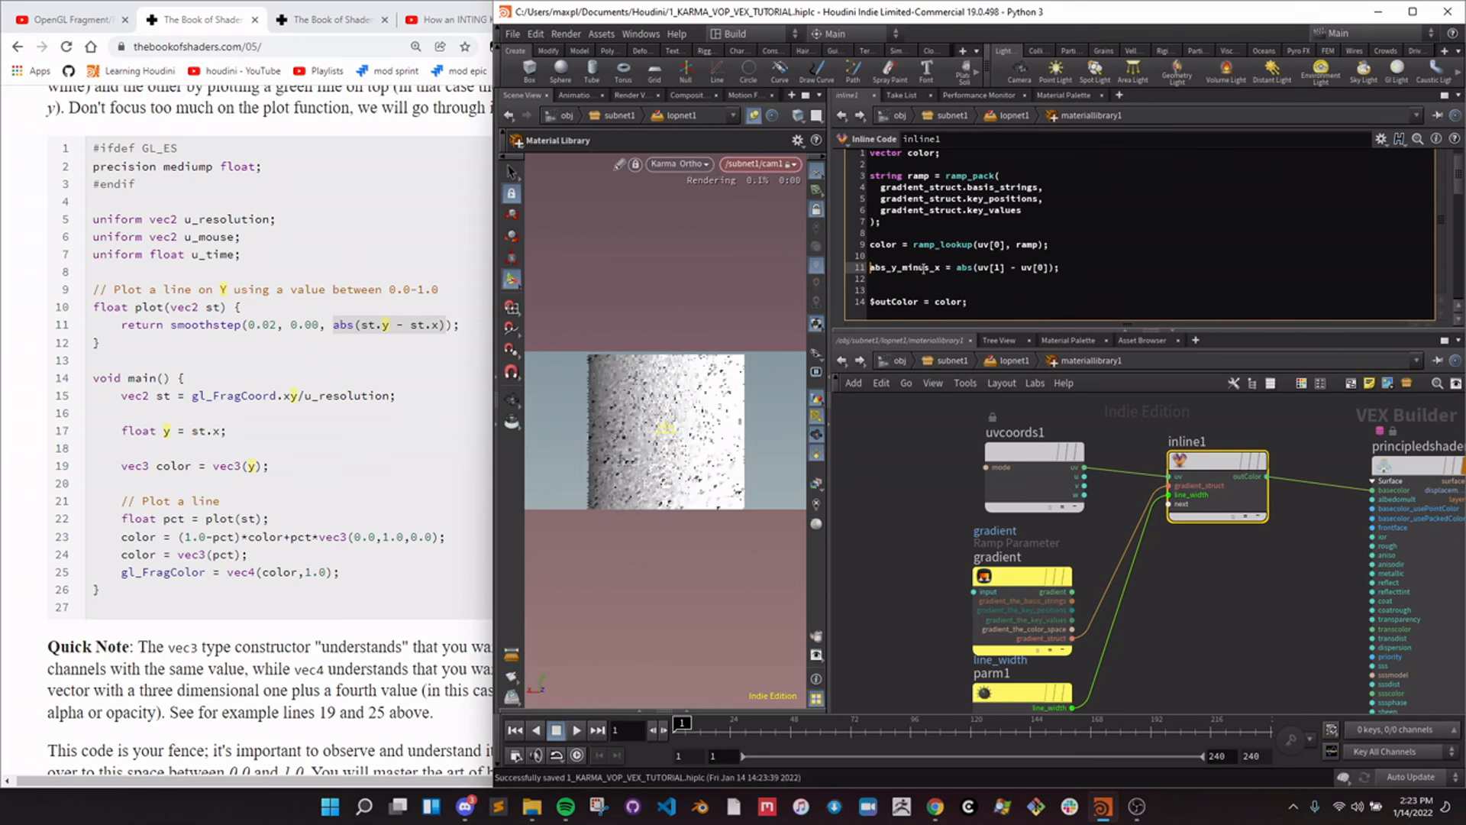
Set the first key of the gradient node's default ramp to the green-cyan colour 0, 1, 0.5.
middle_drag(918, 512, 925, 477)
click(1266, 544)
middle_drag(1288, 502, 1259, 500)
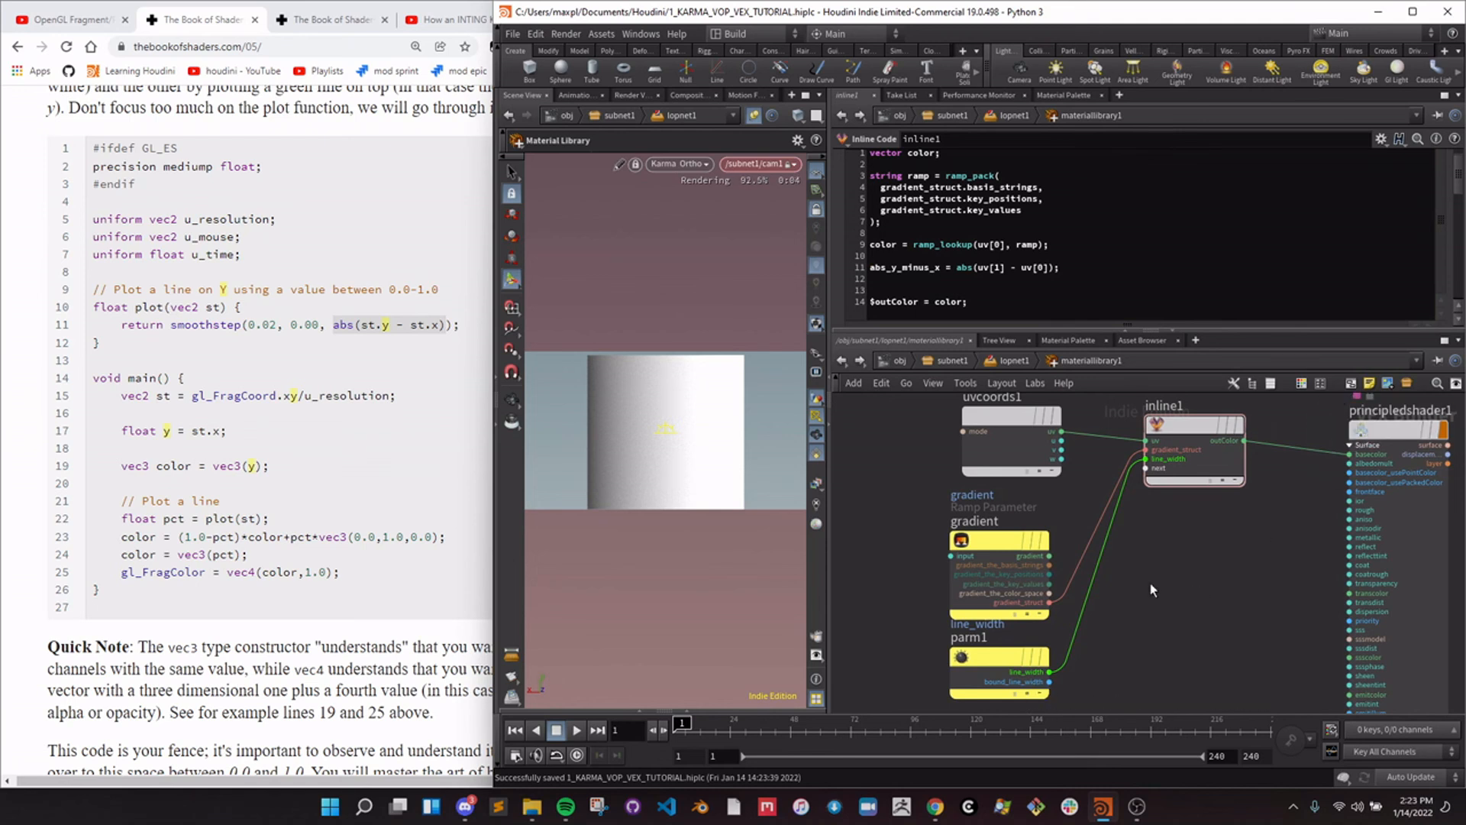
click(1000, 549)
scroll(895, 315, down, 4)
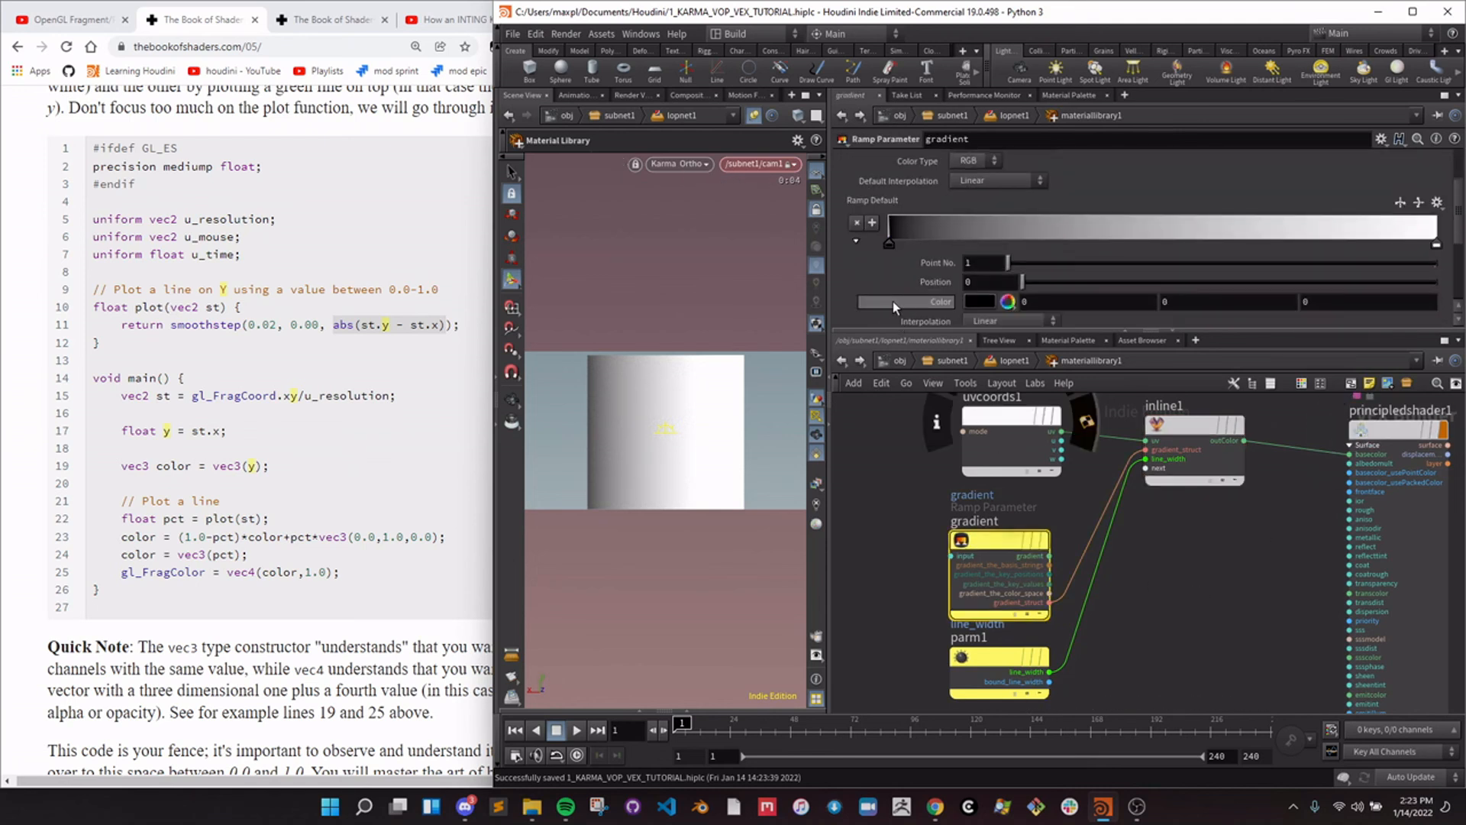
scroll(937, 312, down, 3)
click(974, 244)
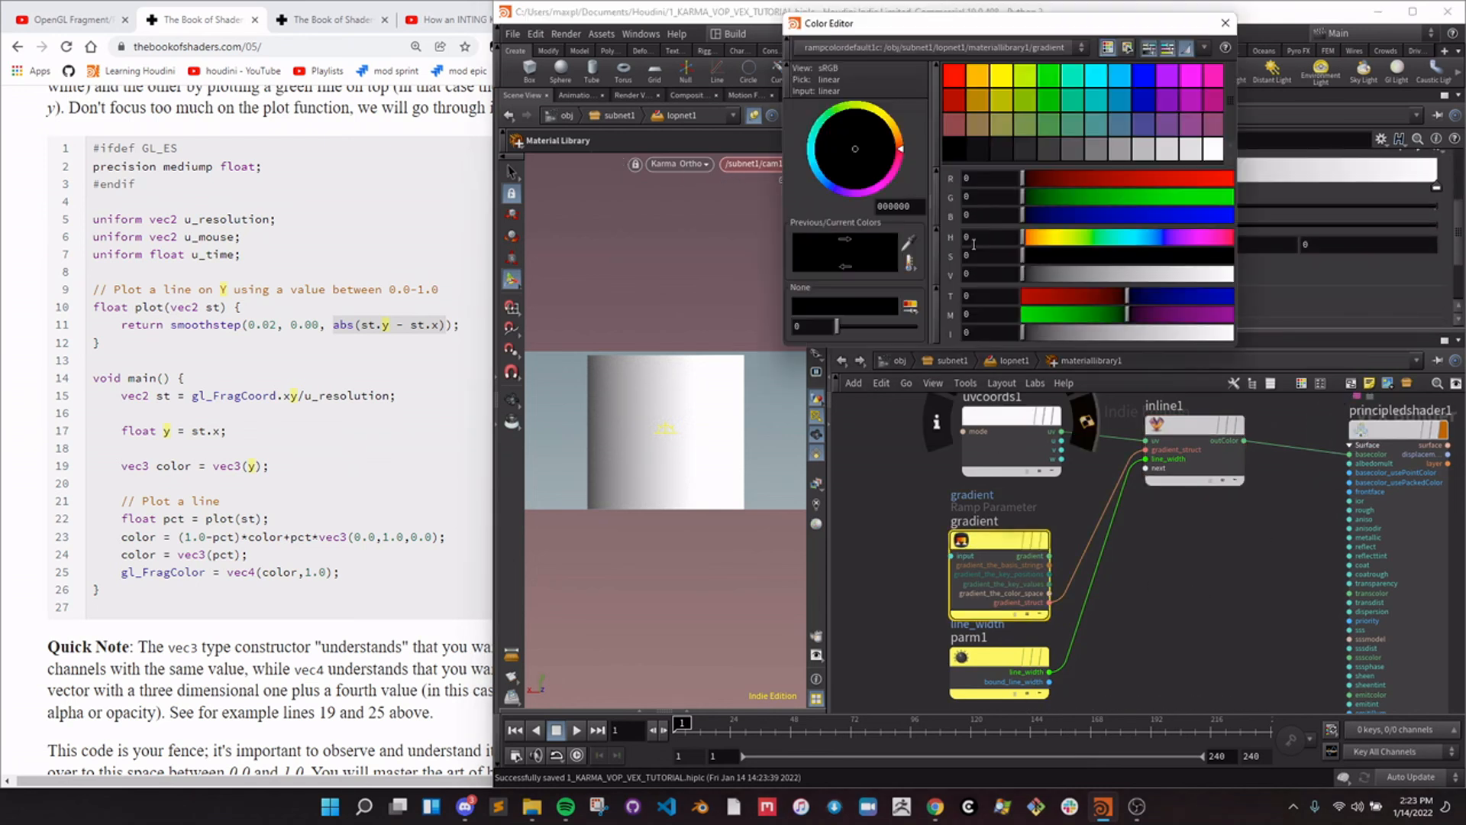
click(1084, 81)
click(1224, 24)
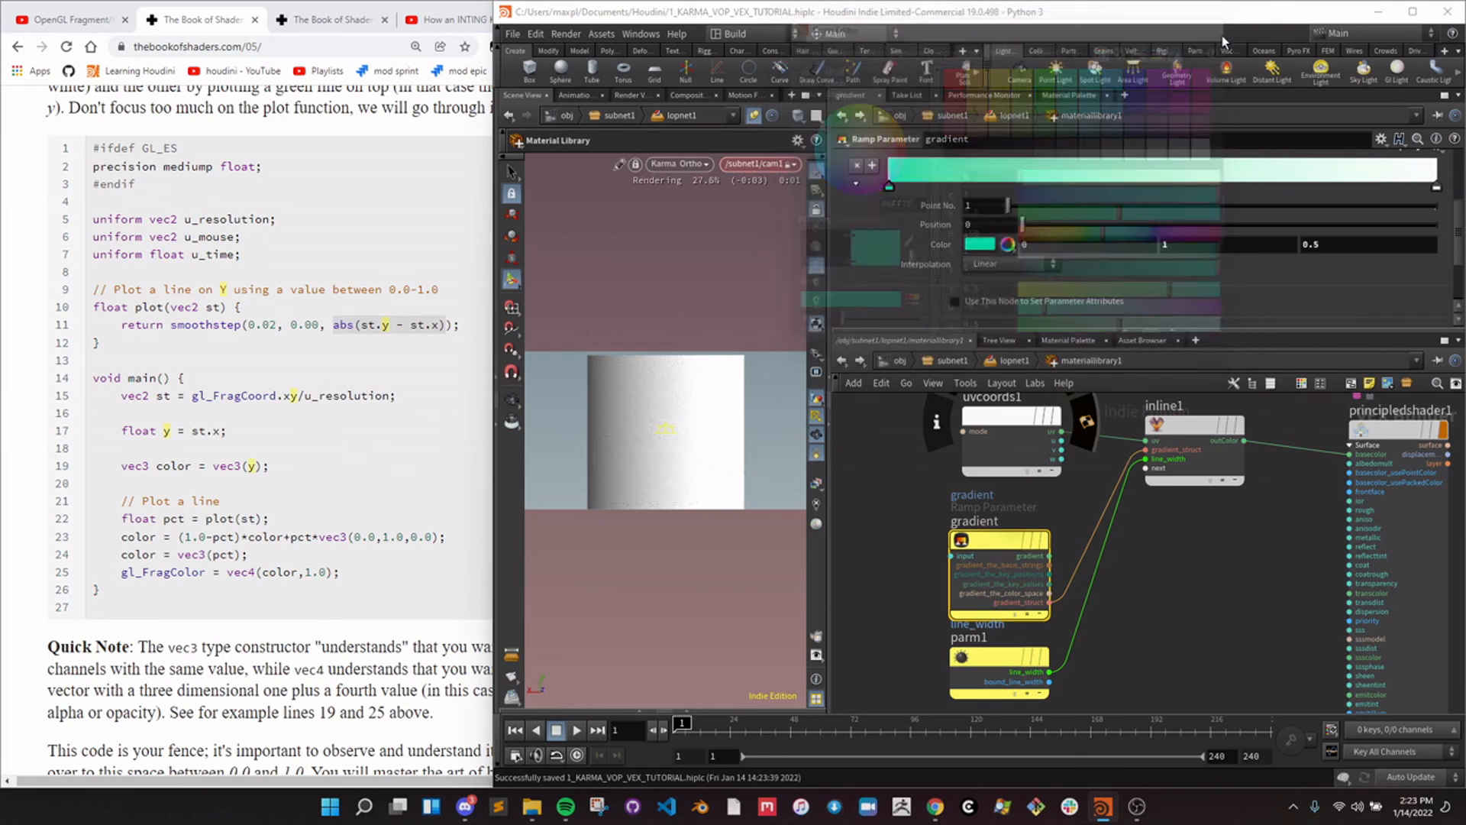
Declare abs_y_minus_x as a float in inline1's code and save the file to apply the change.
click(1191, 441)
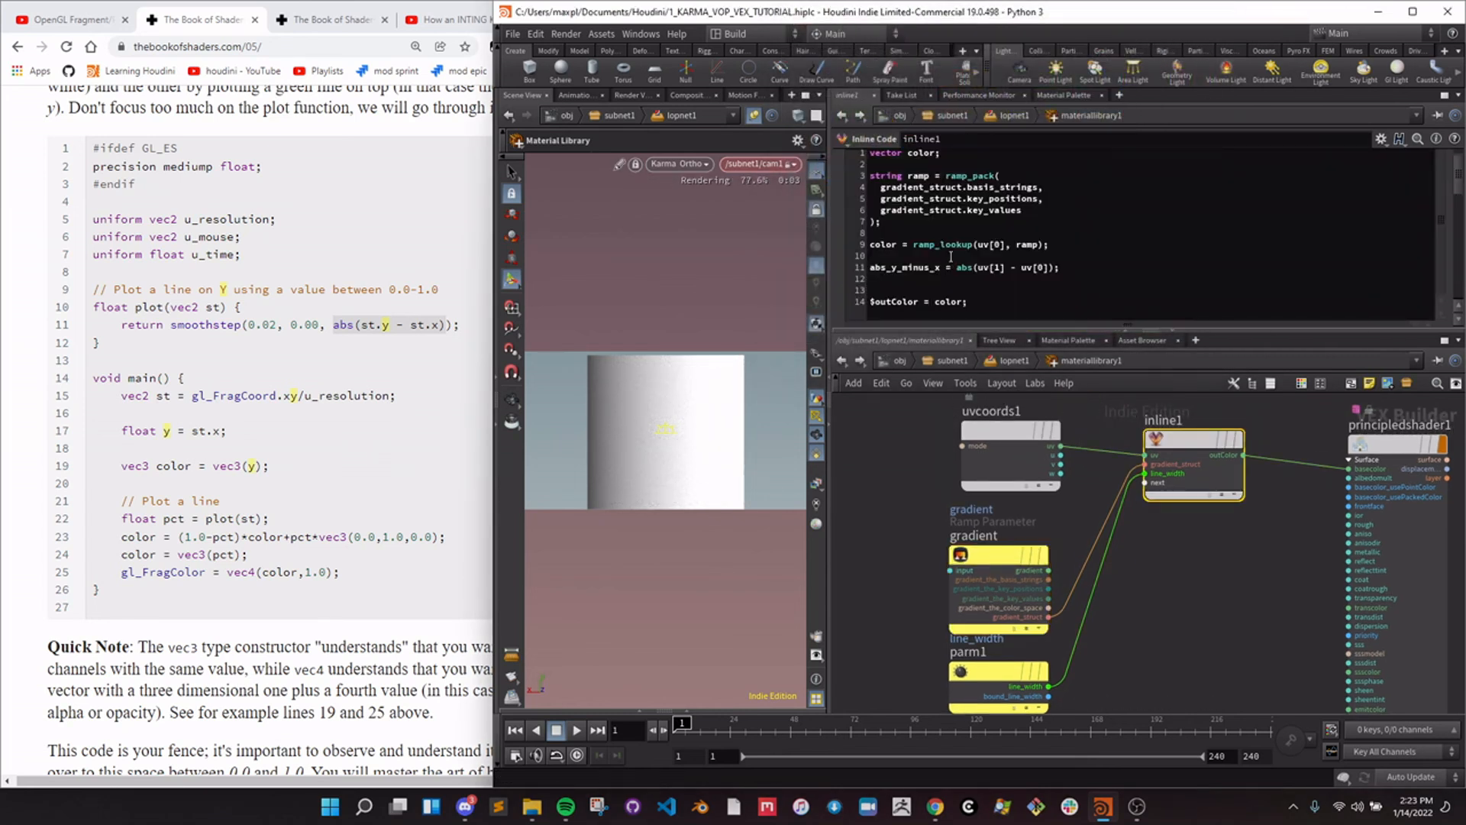
click(868, 267)
text(float)
key(ctrl+s)
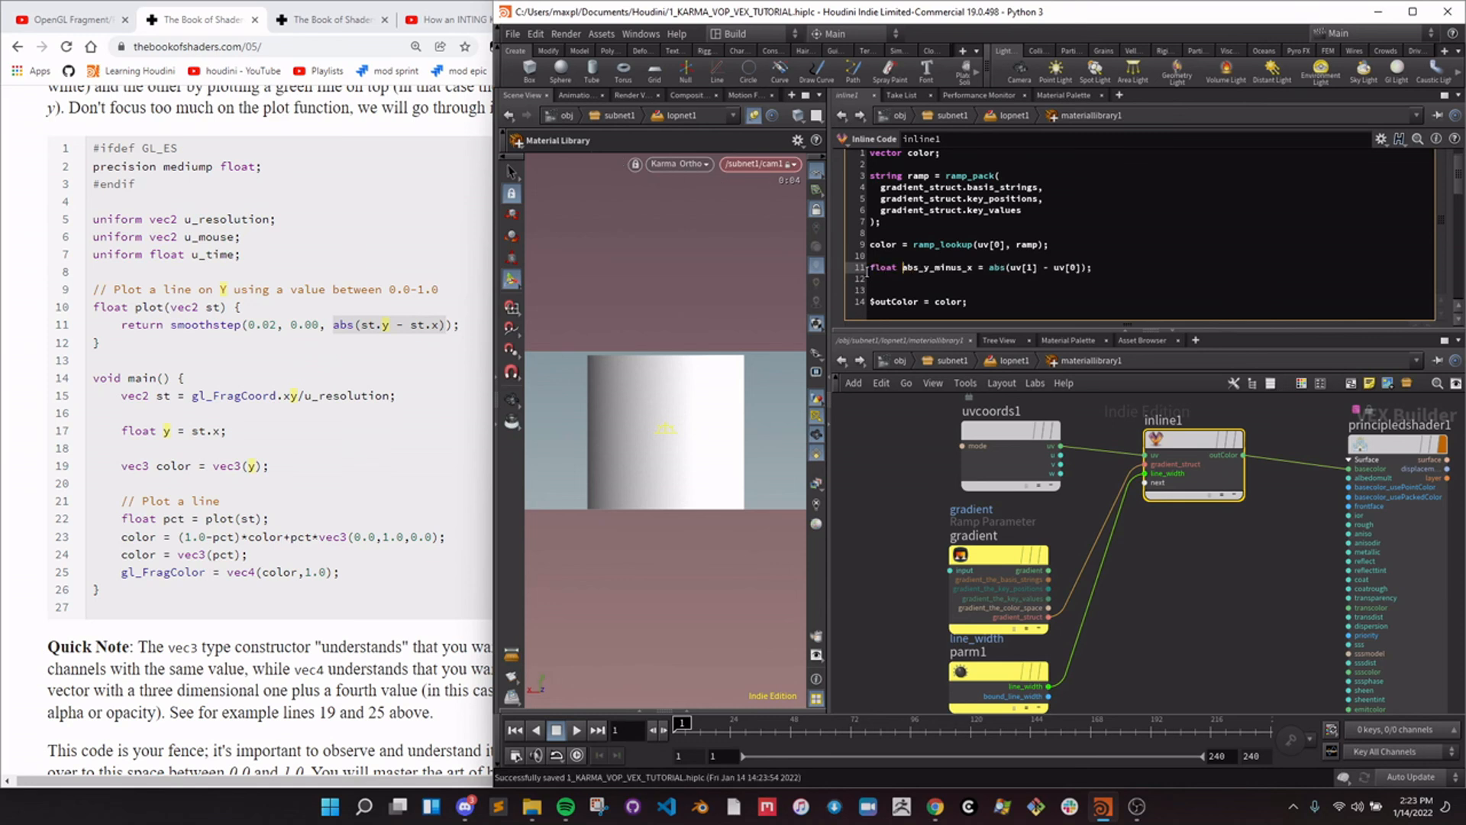
click(1193, 573)
click(1185, 451)
click(1187, 452)
Add the line float pct = smooth(line_width[0], line_width[1], abs_y_minus_x); below the abs_y_minus_x line in inline1's code.
click(912, 276)
key(Return)
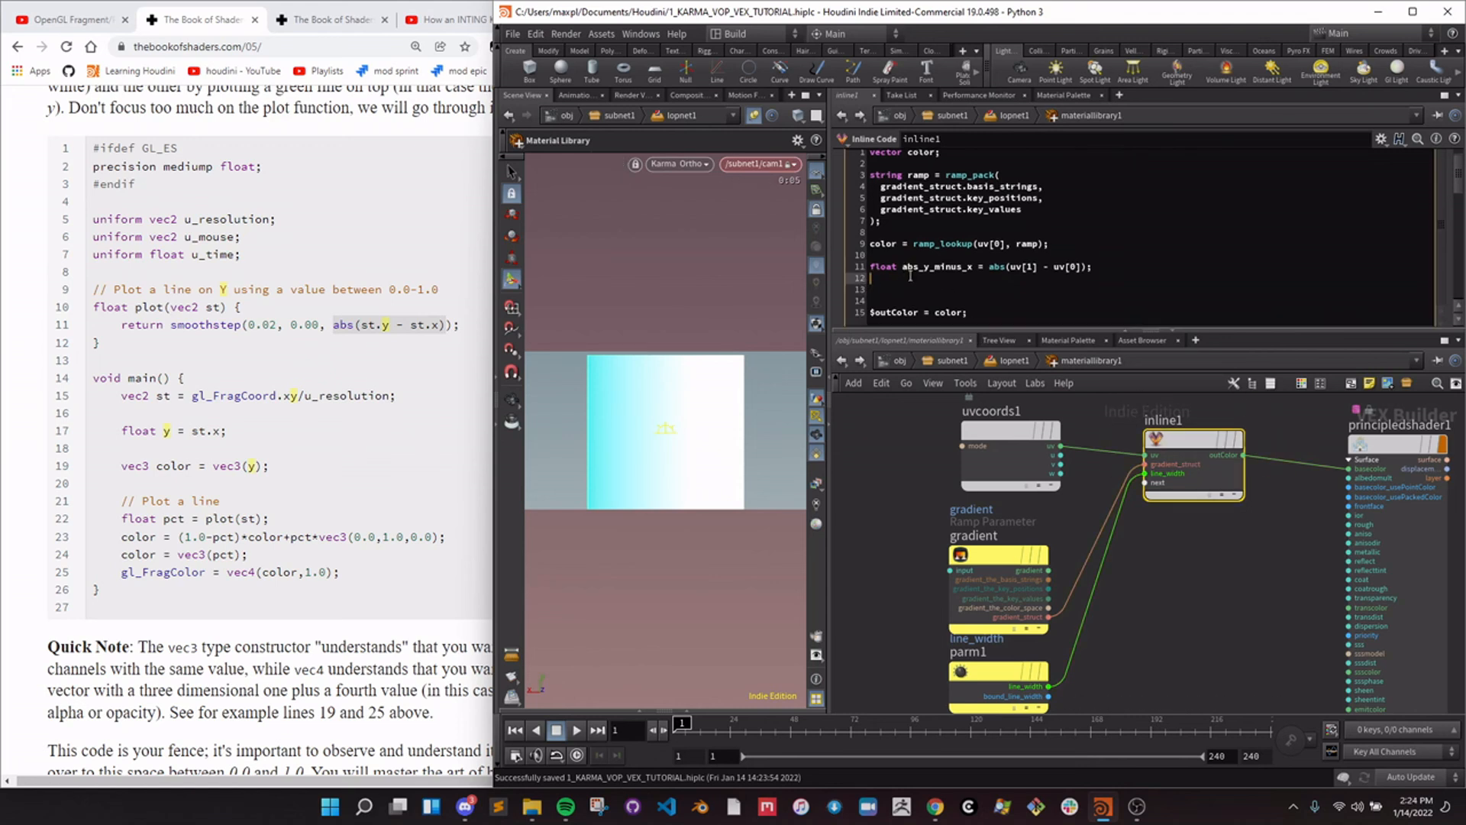
text(float pct =)
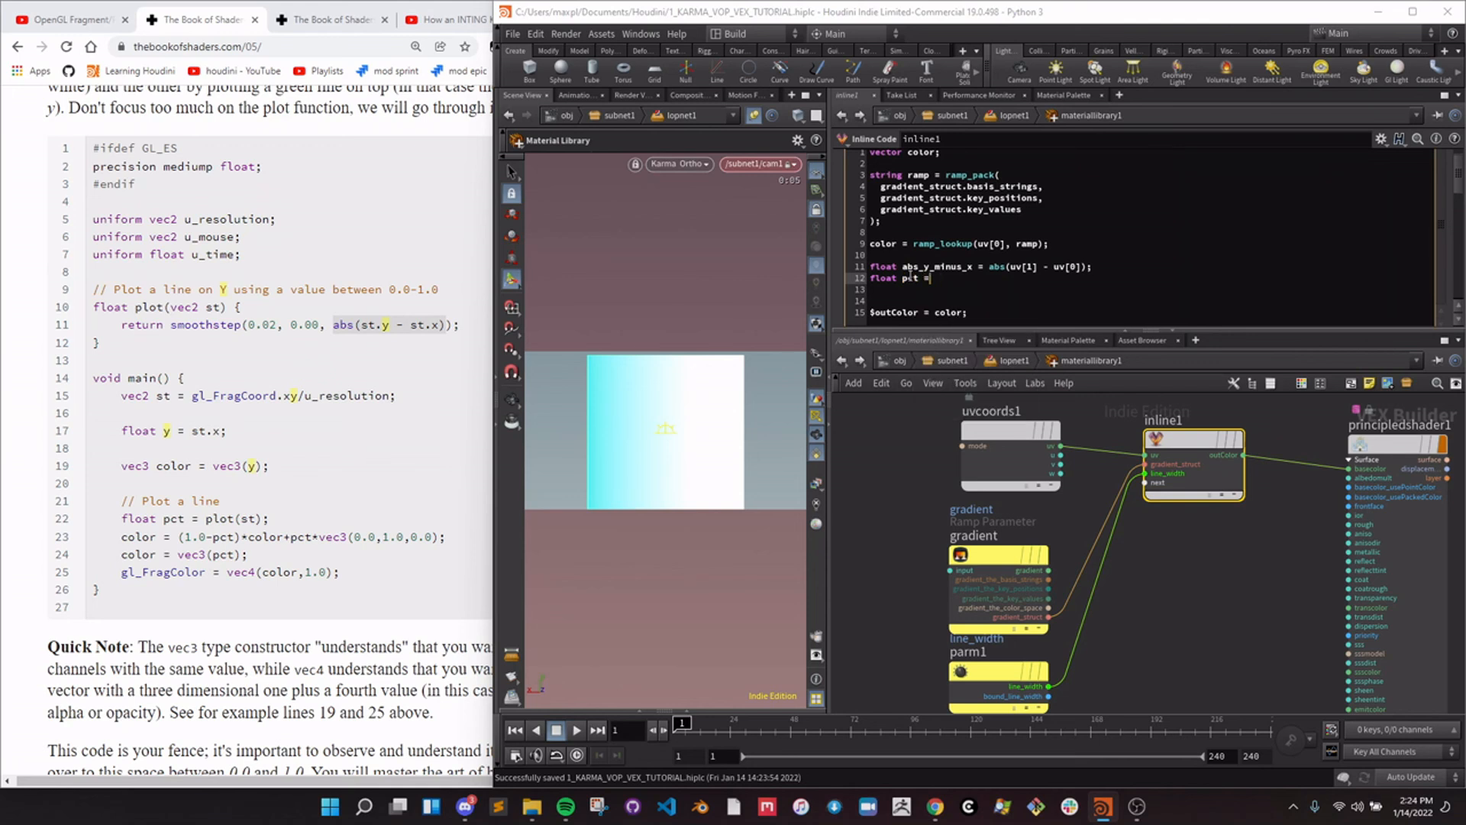
text( smooth()
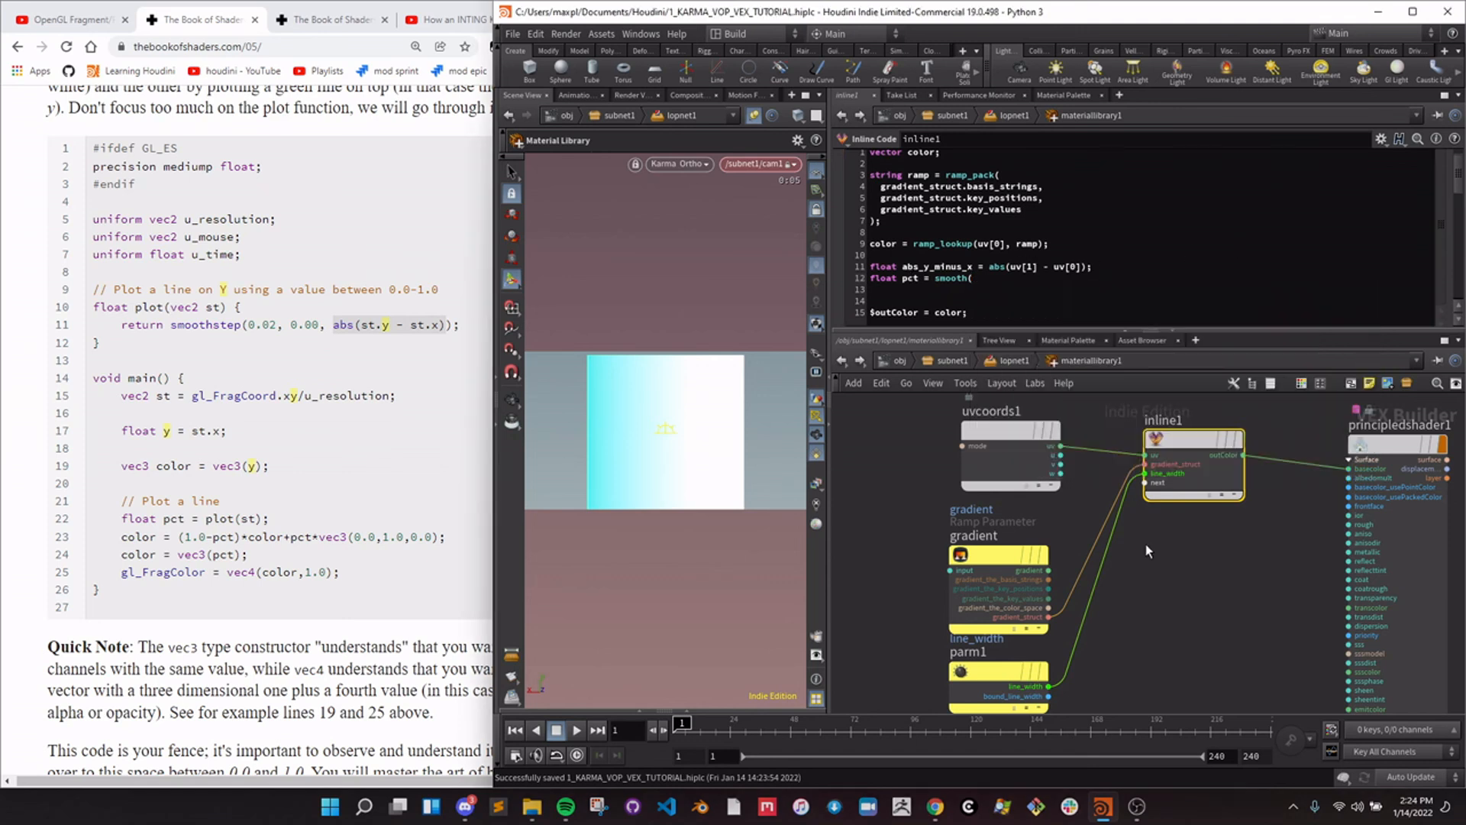
text(1ine_width[)
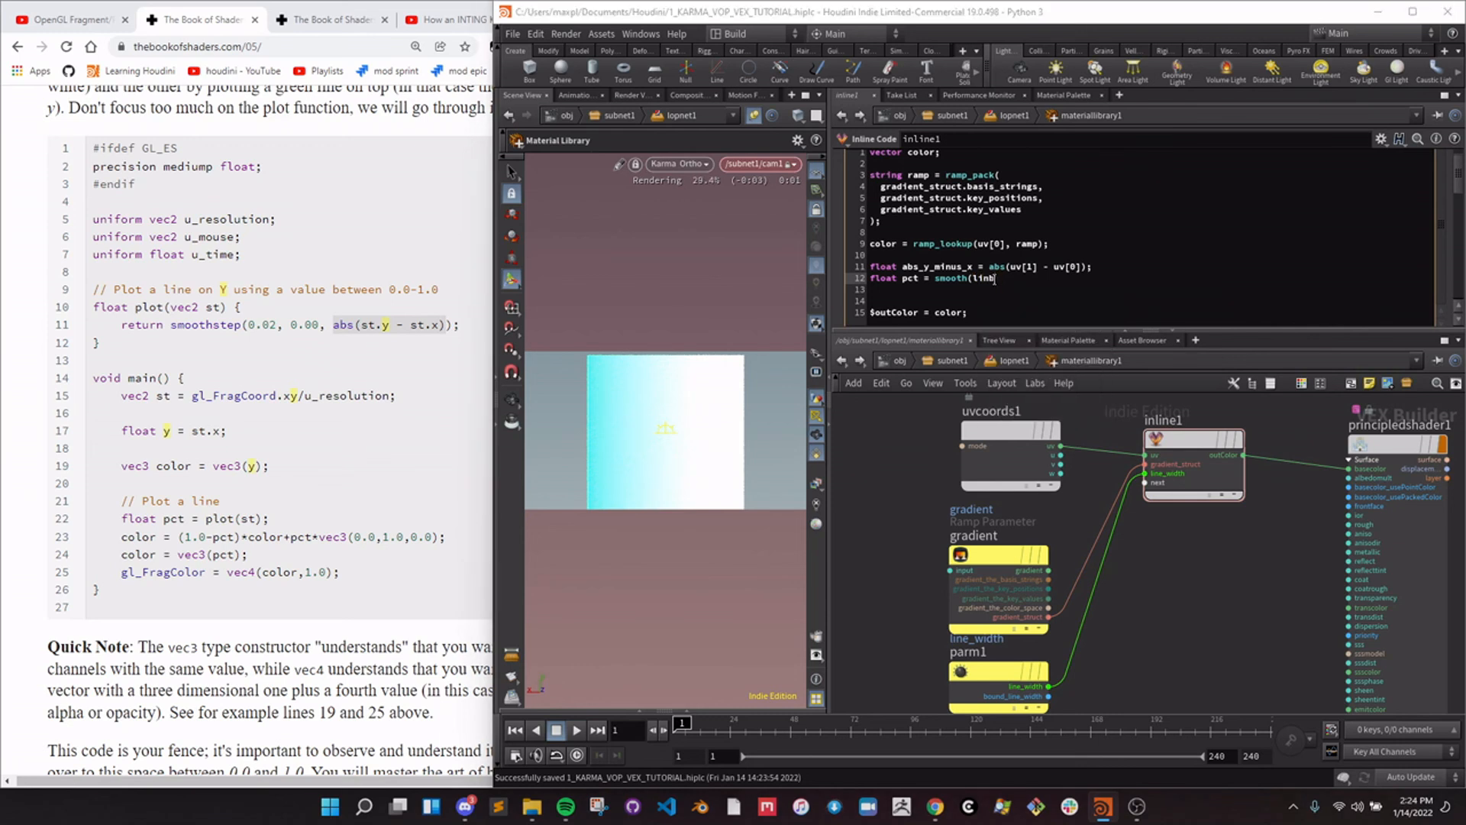
text(0], line_widhth[1], abs)
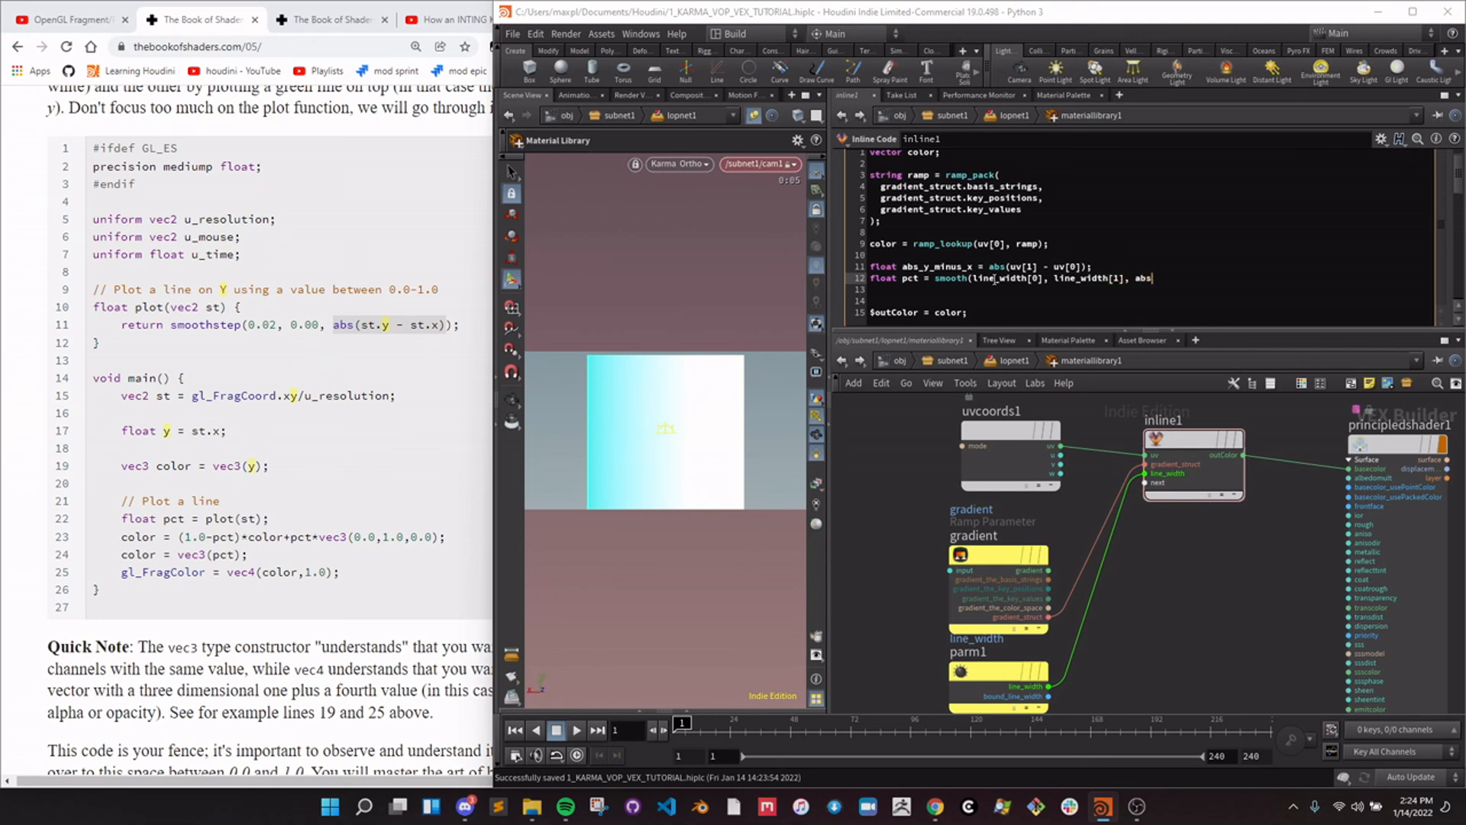
text(_y_minux_x)
key(BackSpace)
key(BackSpace)
key(BackSpace)
key(BackSpace)
text(s_x);)
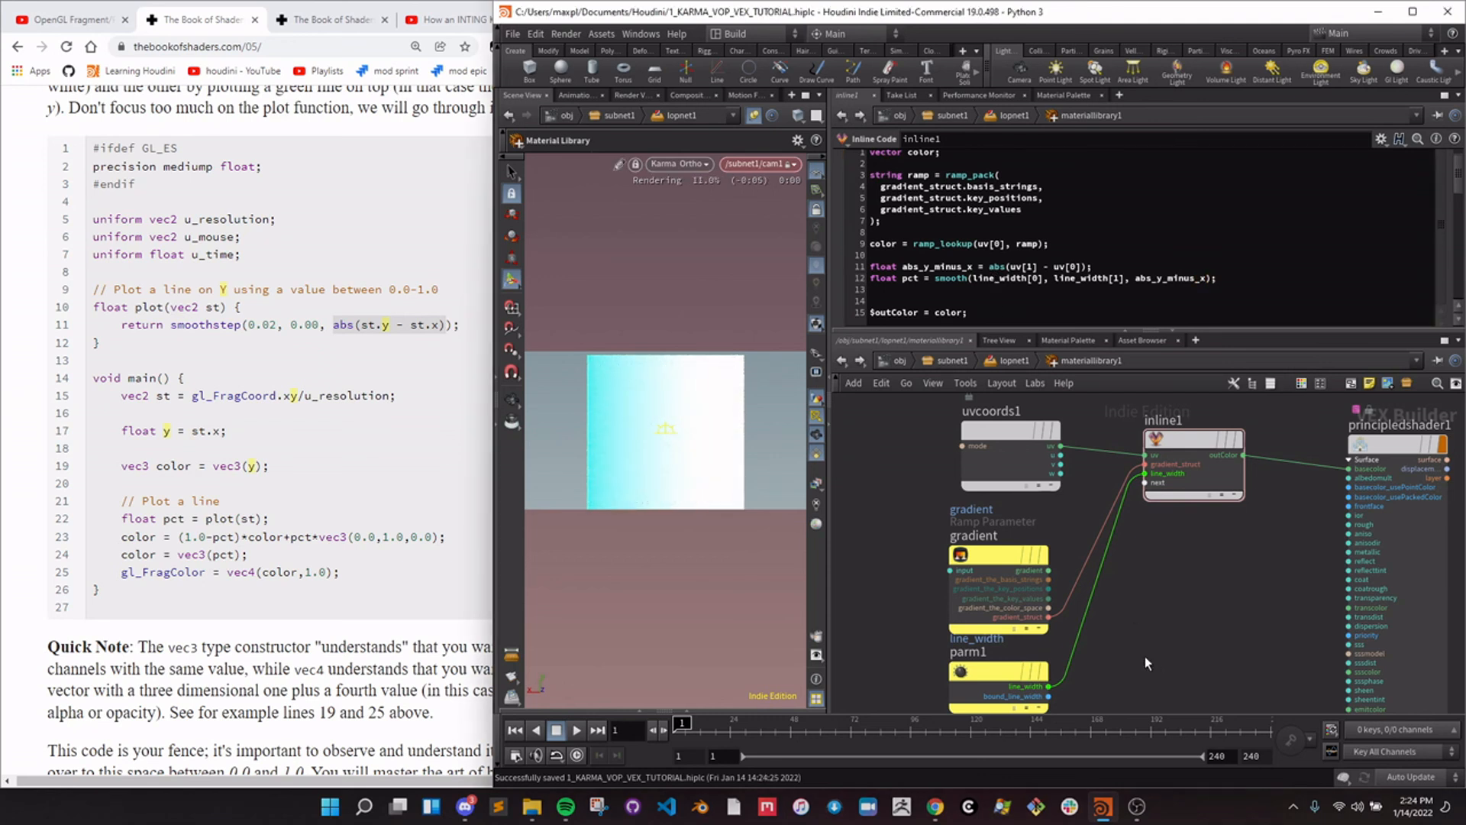
Set the first key of the gradient node's default ramp to pure blue 0, 0, 1.
click(979, 553)
click(980, 245)
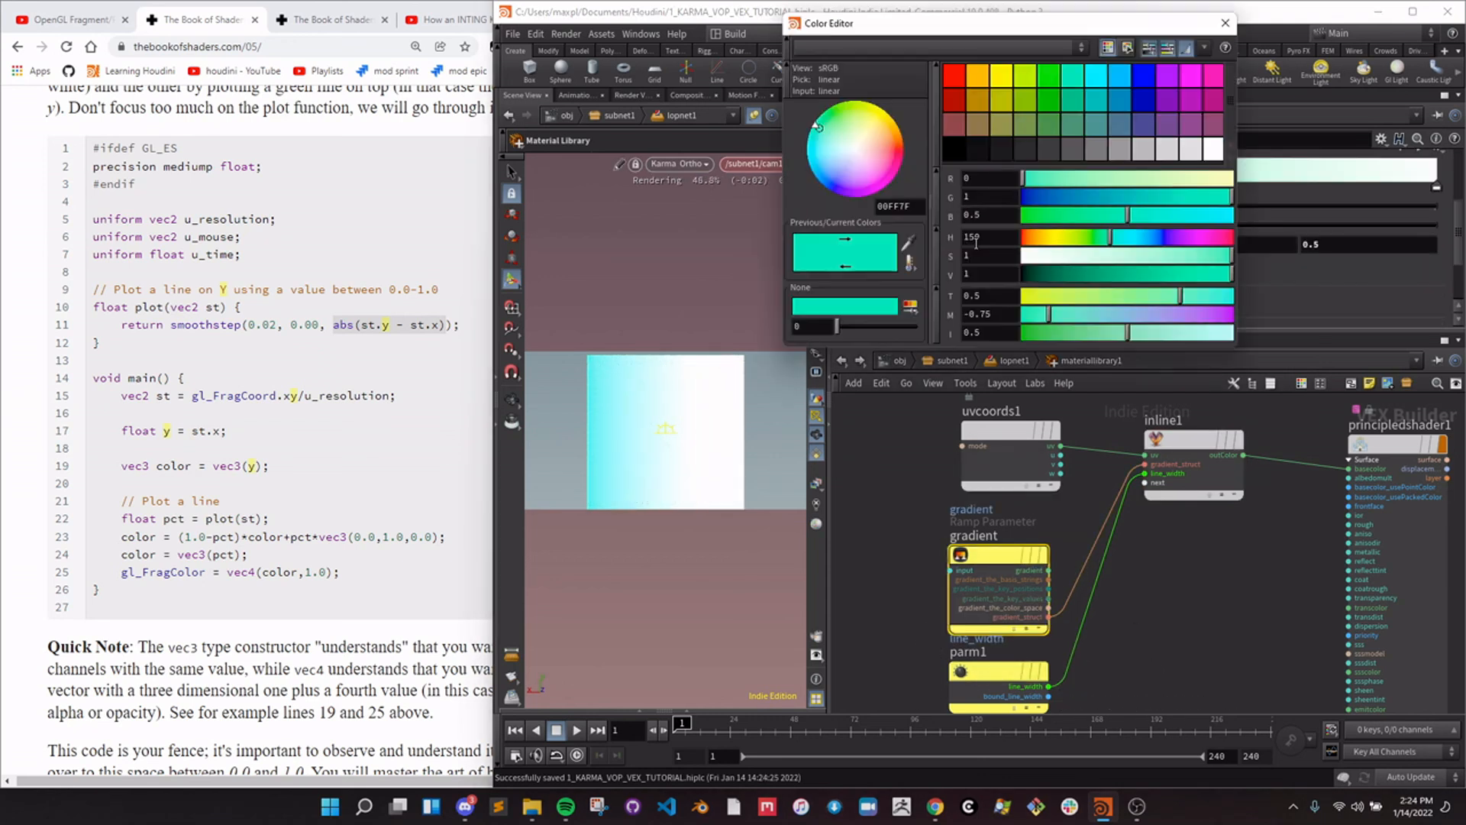
click(1143, 76)
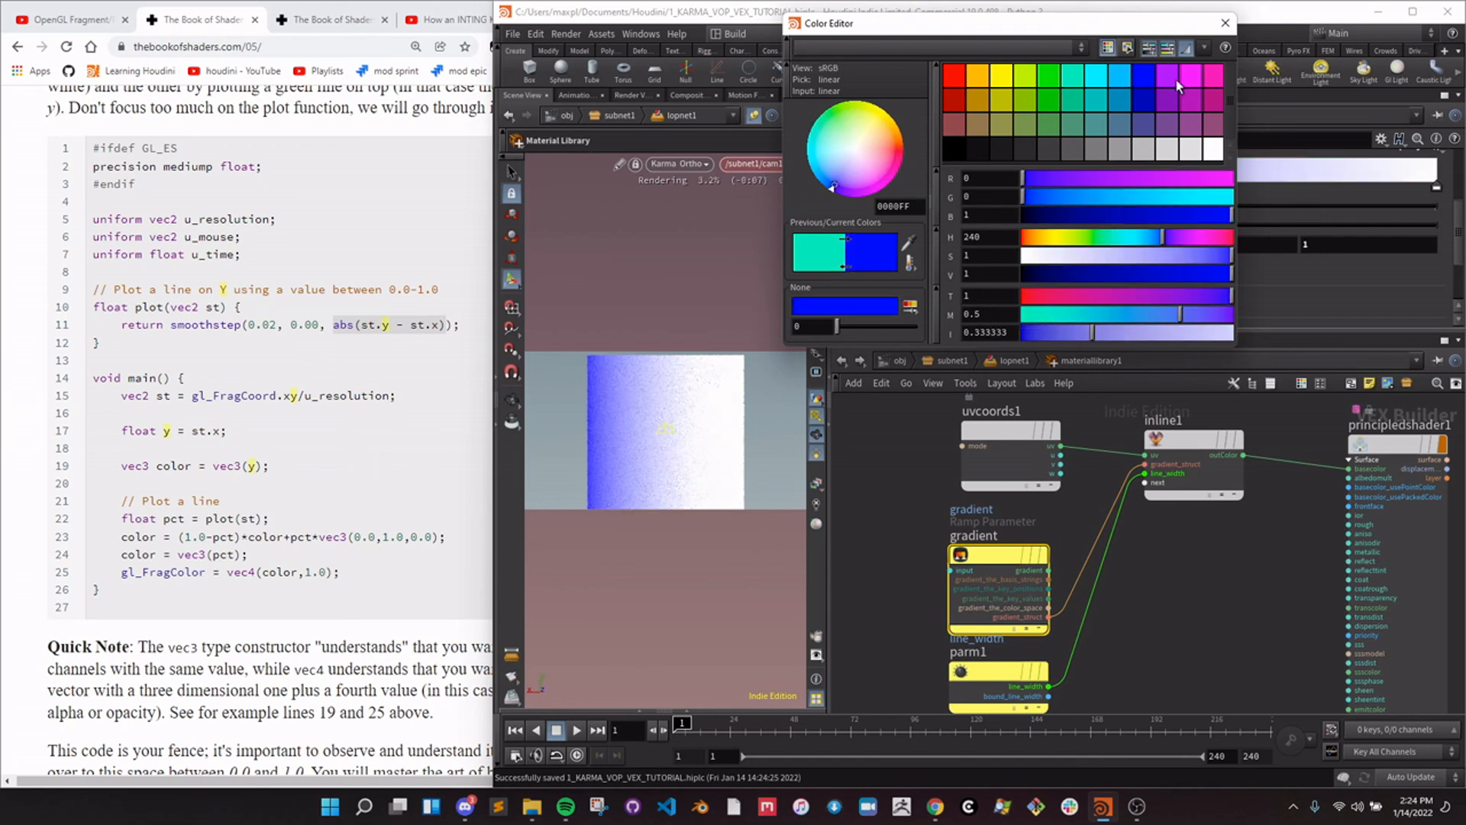
click(1225, 23)
Insert blank lines between the pct line and the $outColor line in inline1's code.
click(1184, 431)
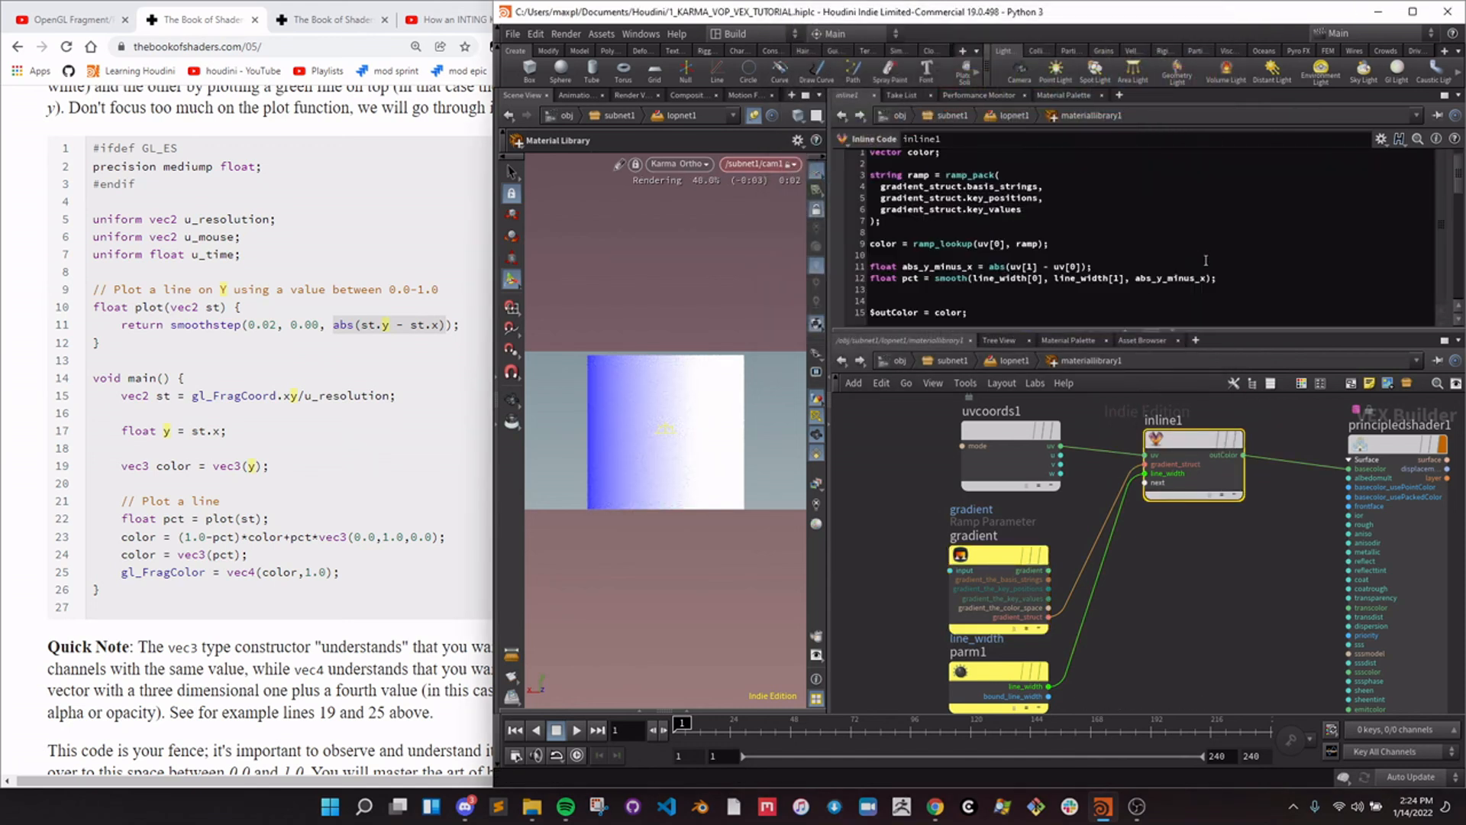
click(1237, 279)
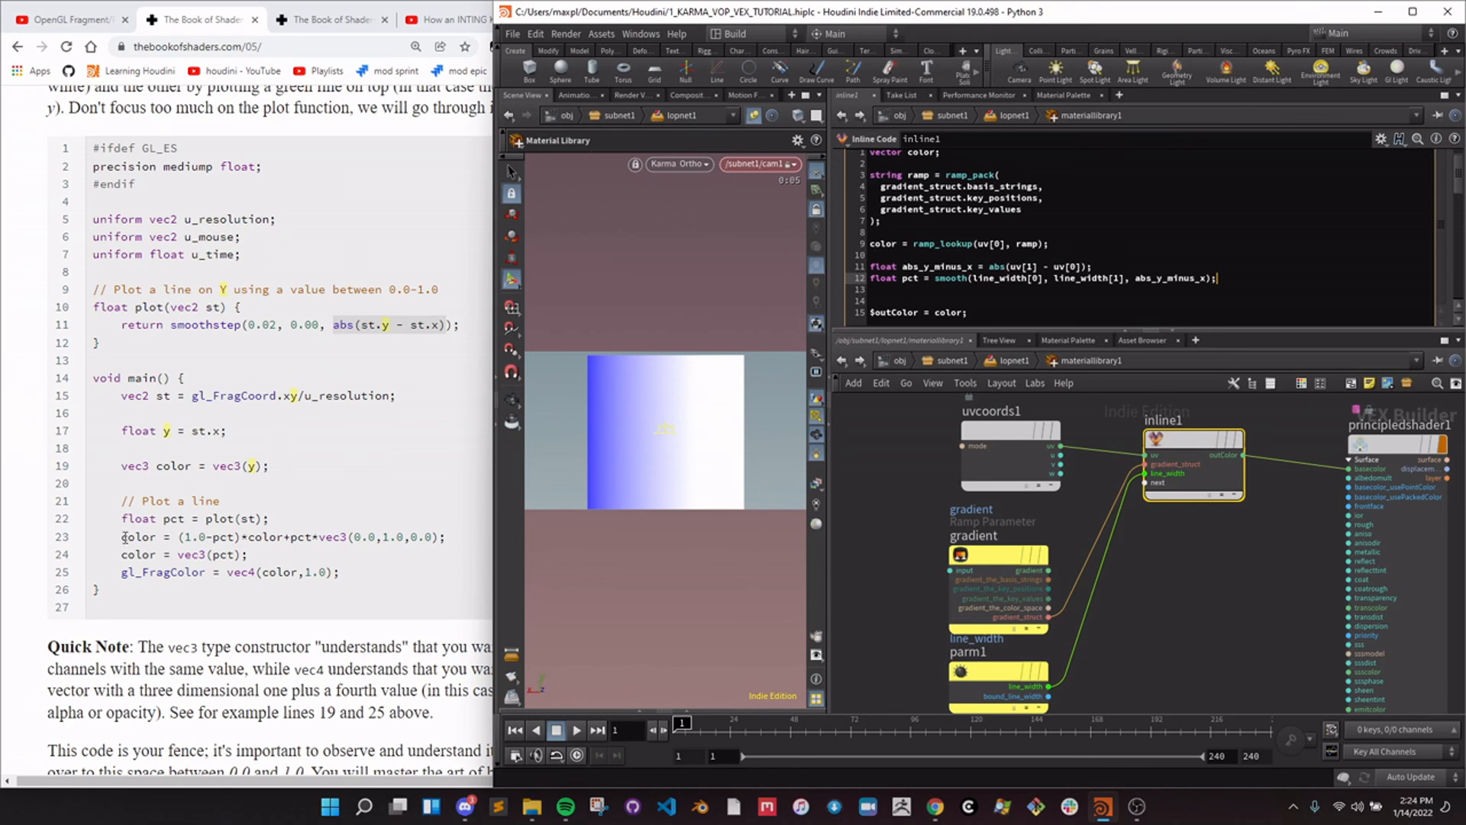
click(233, 537)
click(1241, 277)
key(Return)
key(Down)
key(Down)
key(Down)
key(Down)
key(Up)
key(Up)
key(BackSpace)
key(BackSpace)
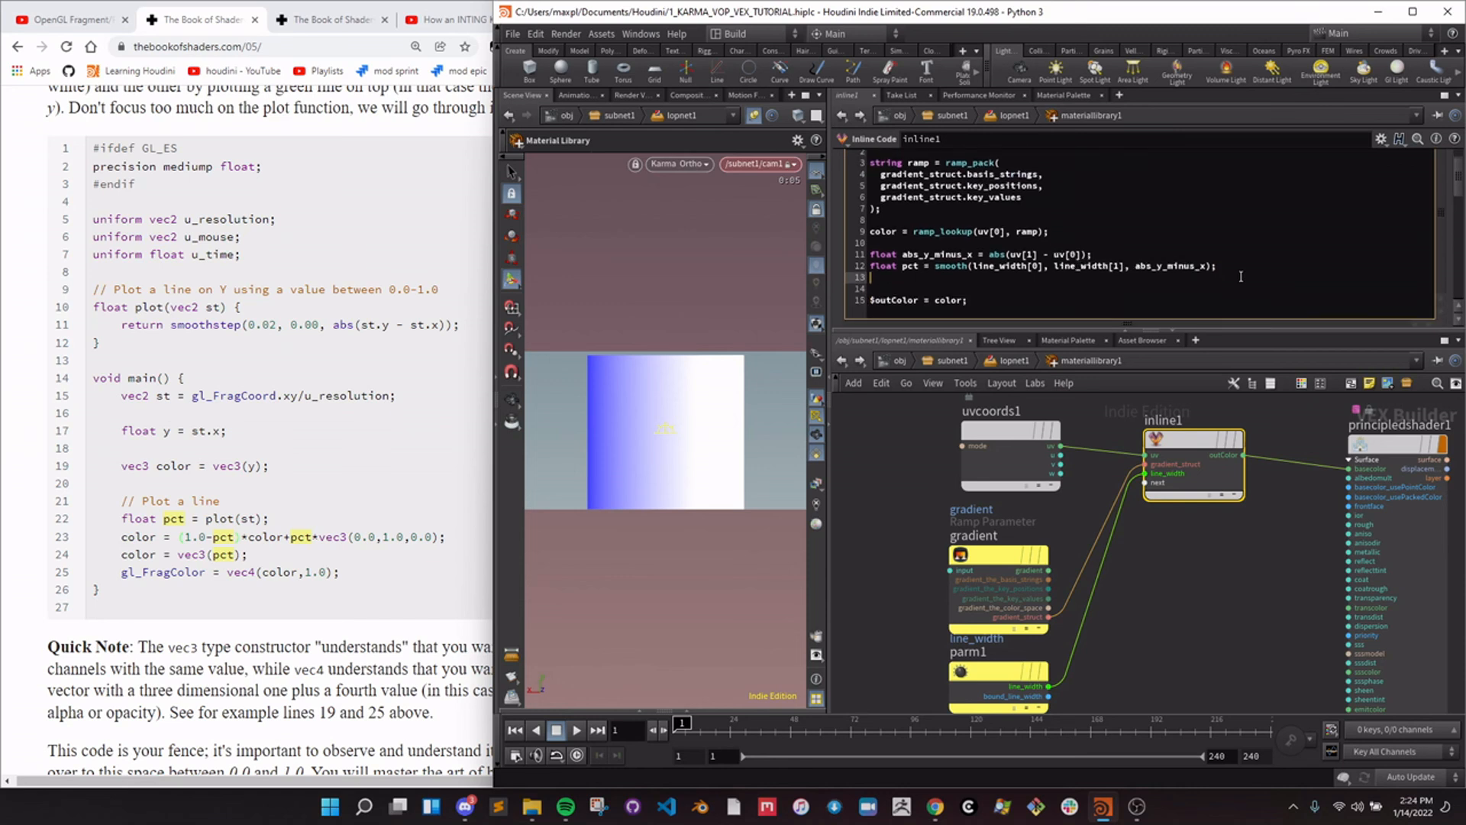
key(Return)
key(Return)
key(Up)
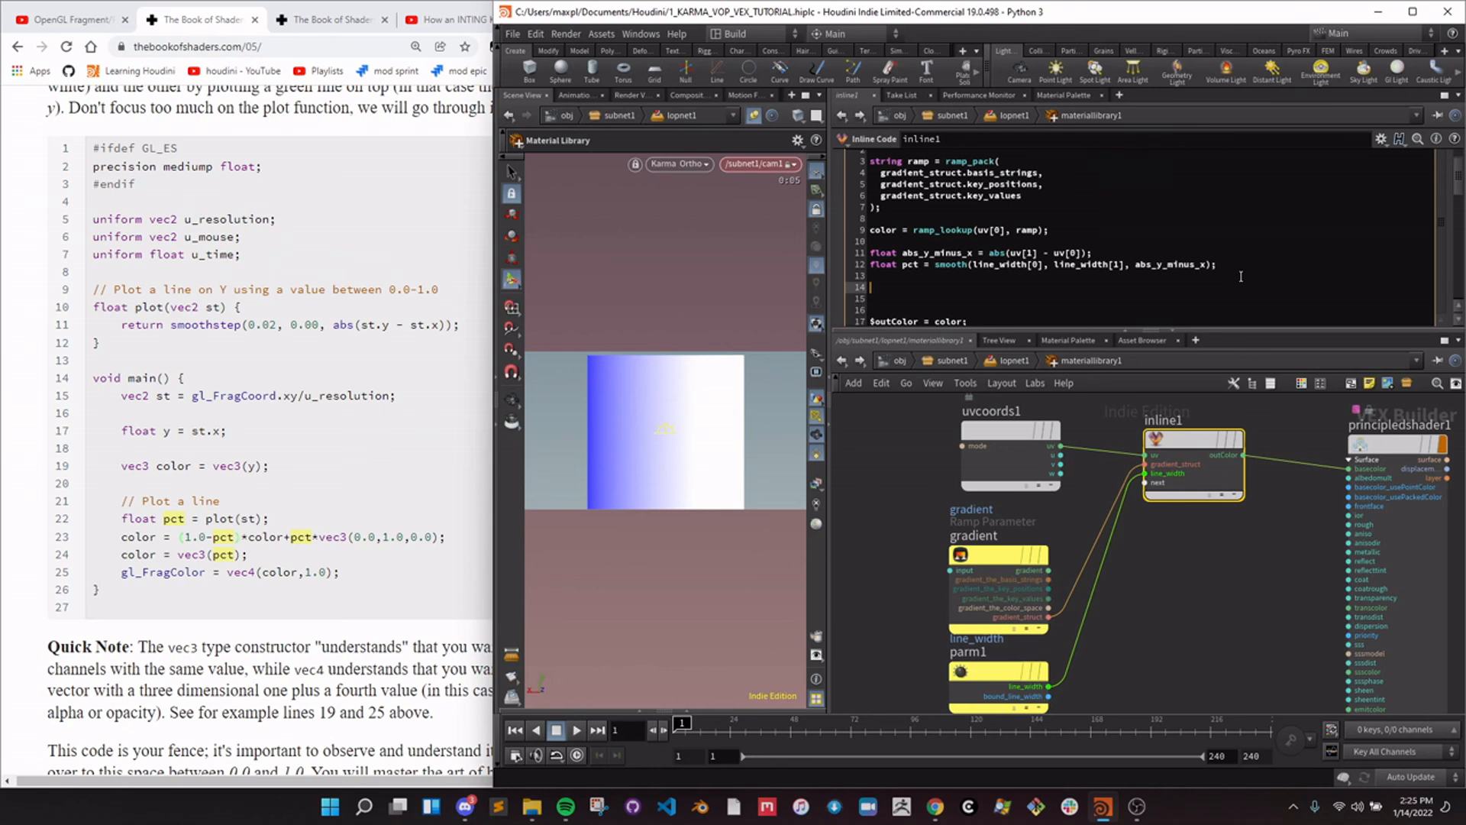
Rename the smooth result to pct_invert, add float pct = fit01(pct_invert, 1, 0); below it in inline1's code, and save the file.
click(1240, 276)
text(float p)
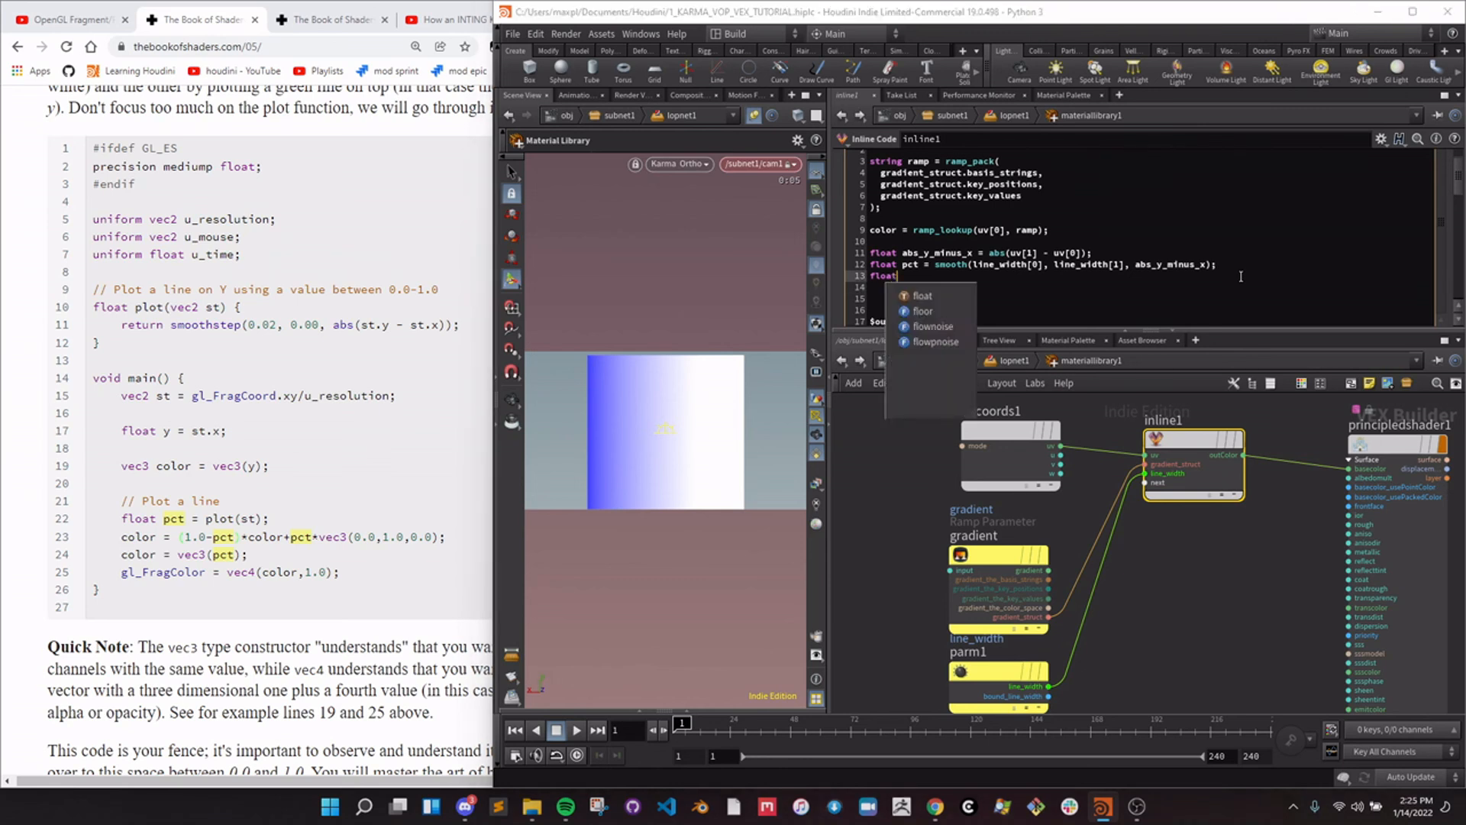
key(BackSpace)
key(Up)
key(Right)
key(Right)
key(Right)
text(_invert)
key(Down)
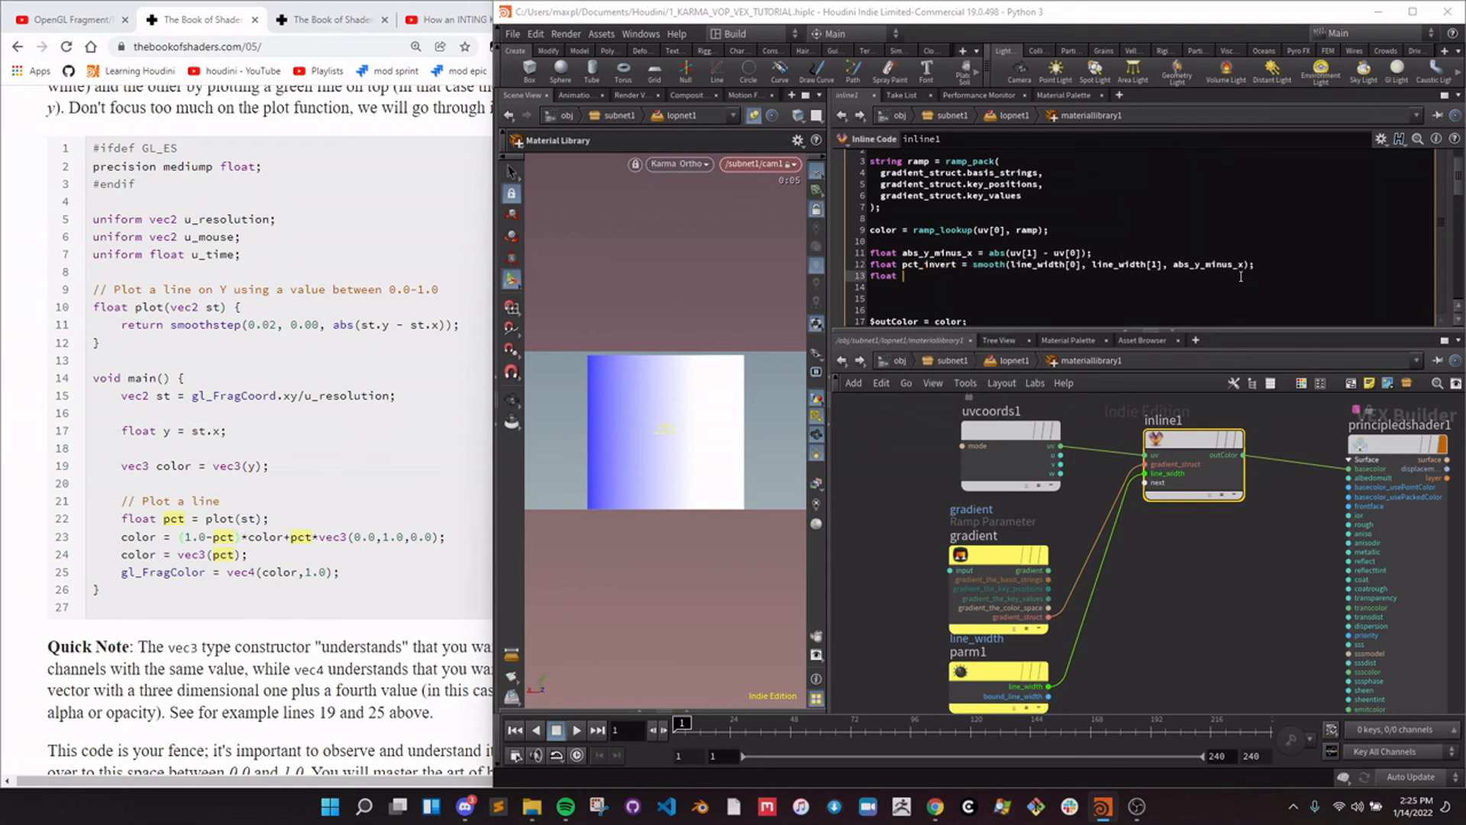
text(pct = fit01()
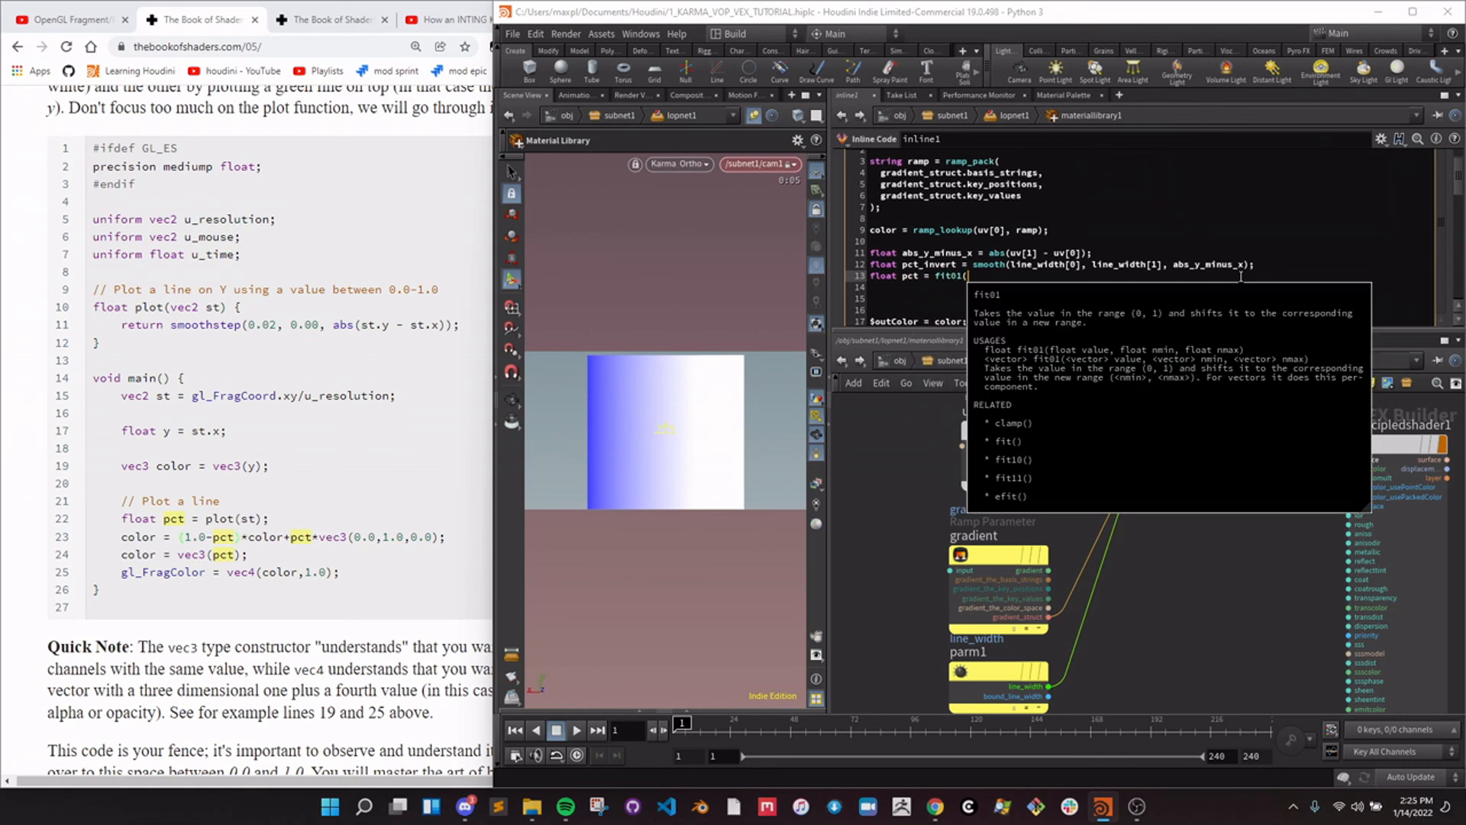
text(pct)
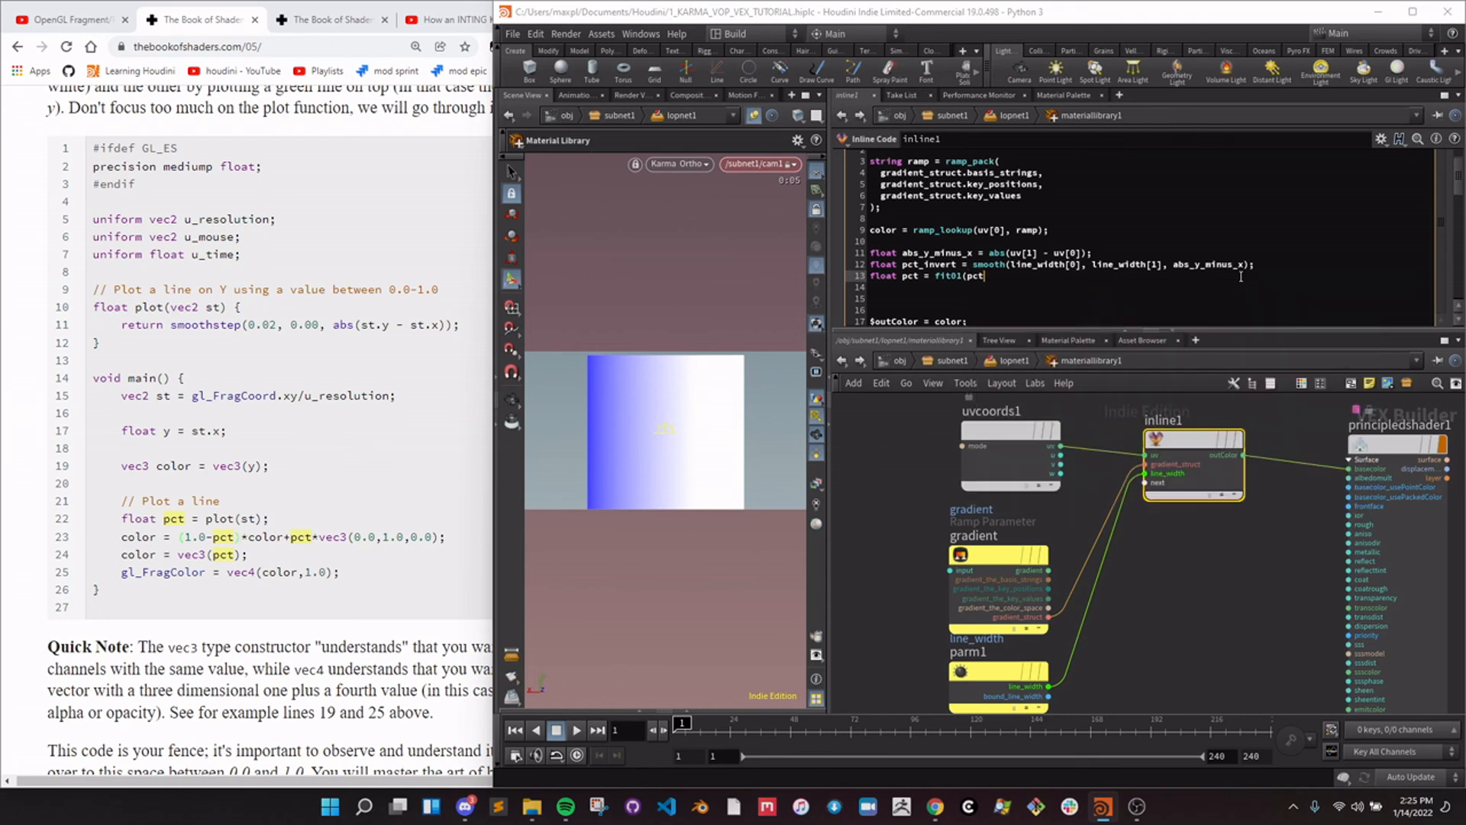
text(_invert, 1, 0);)
key(ctrl+s)
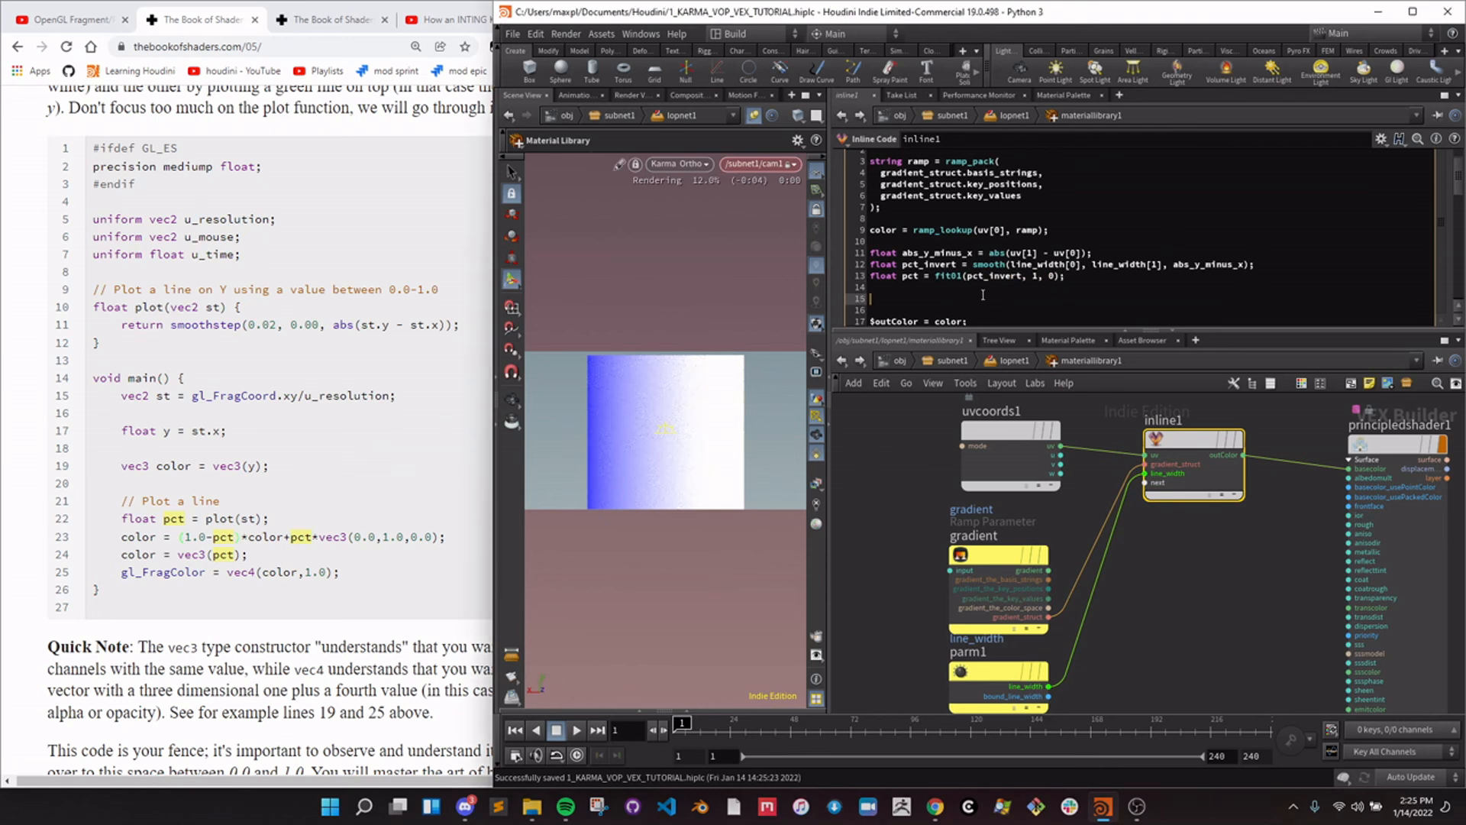
Add the line color = (1.0 - pct) * color; above the $outColor line in inline1's code and save the file.
click(983, 298)
text(color = (1.0 -)
key(BackSpace)
text(pct))
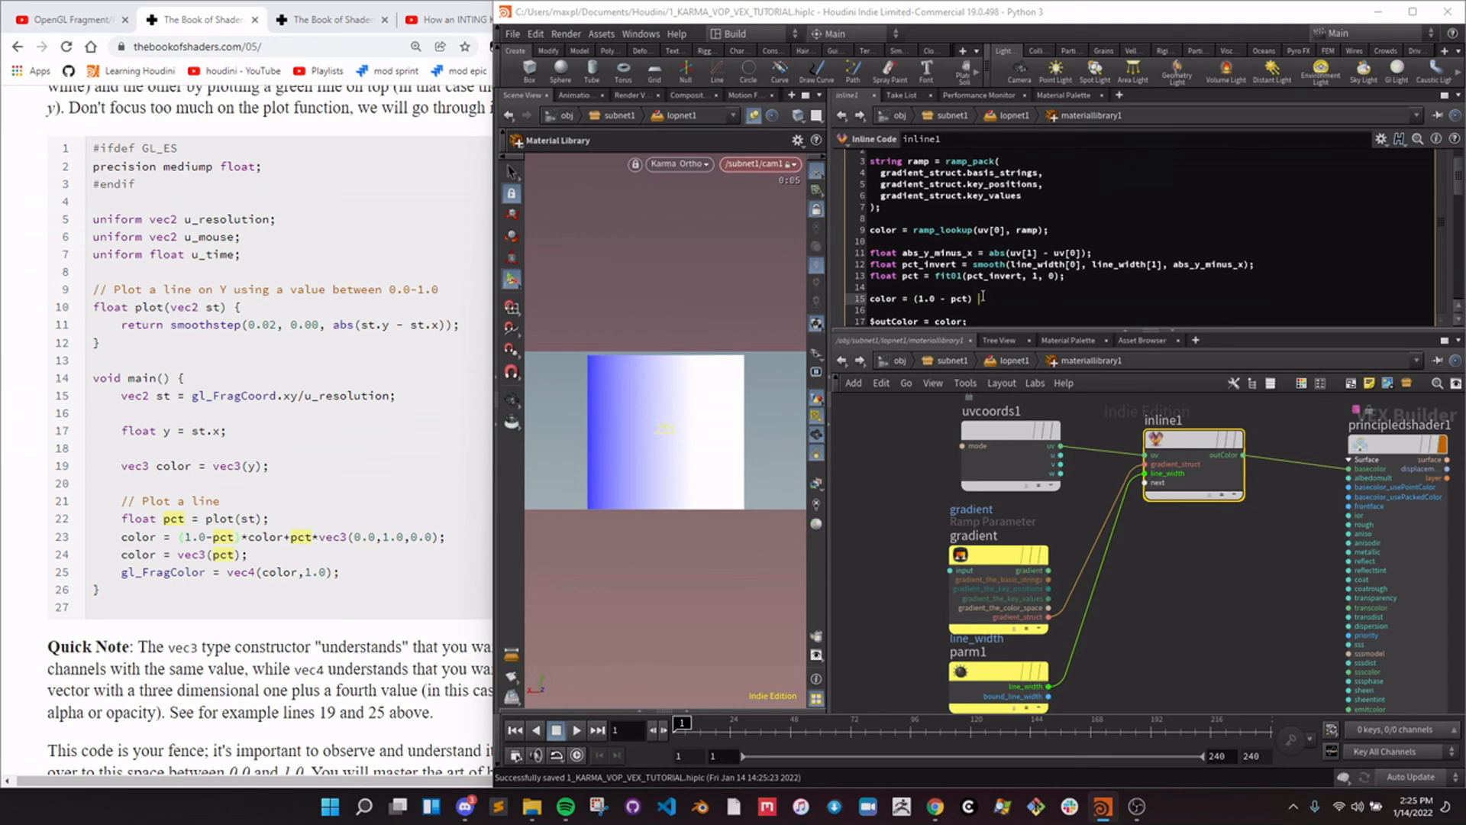
text( * color)
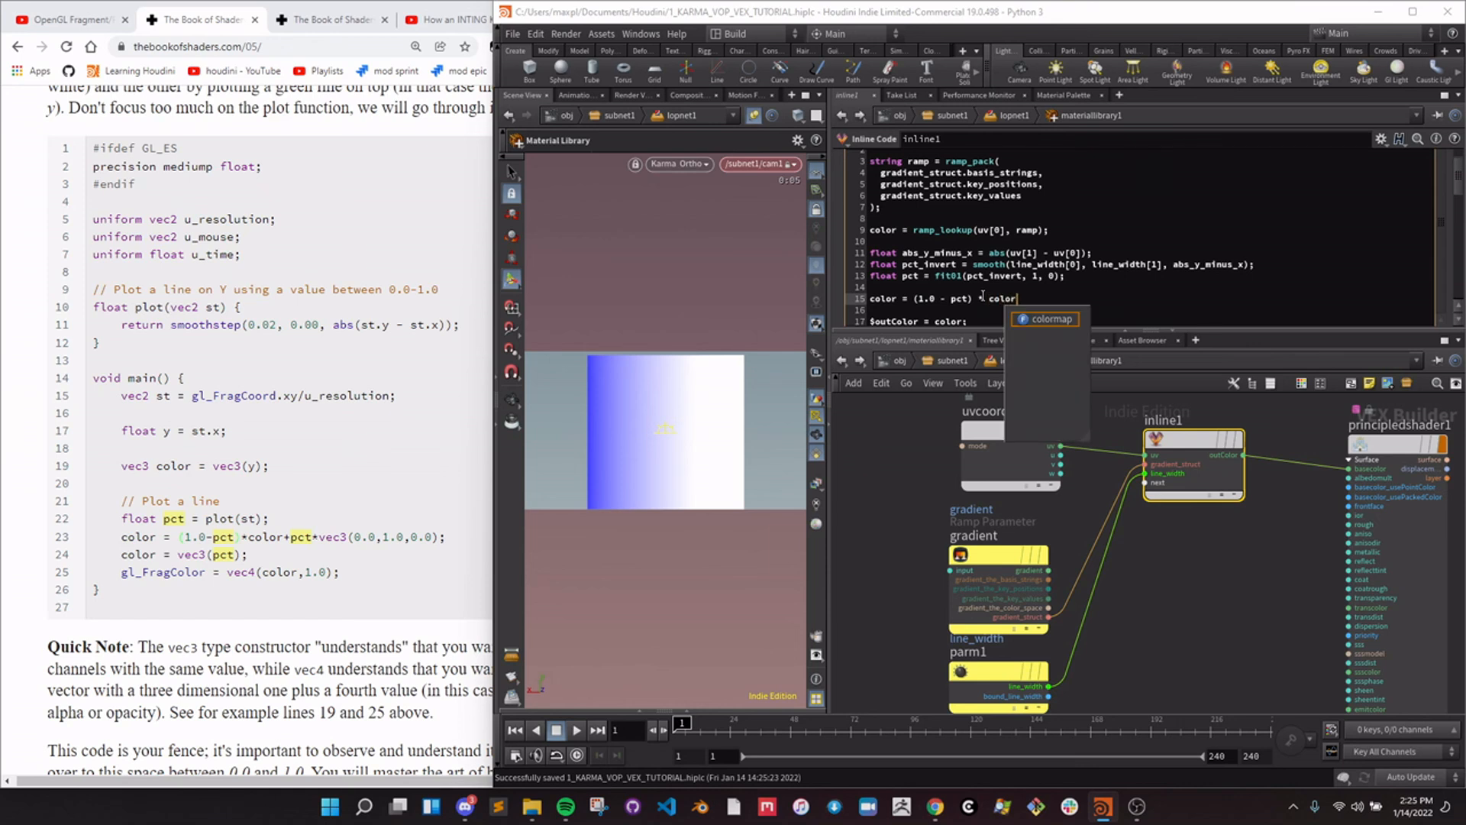
text(;)
key(ctrl+s)
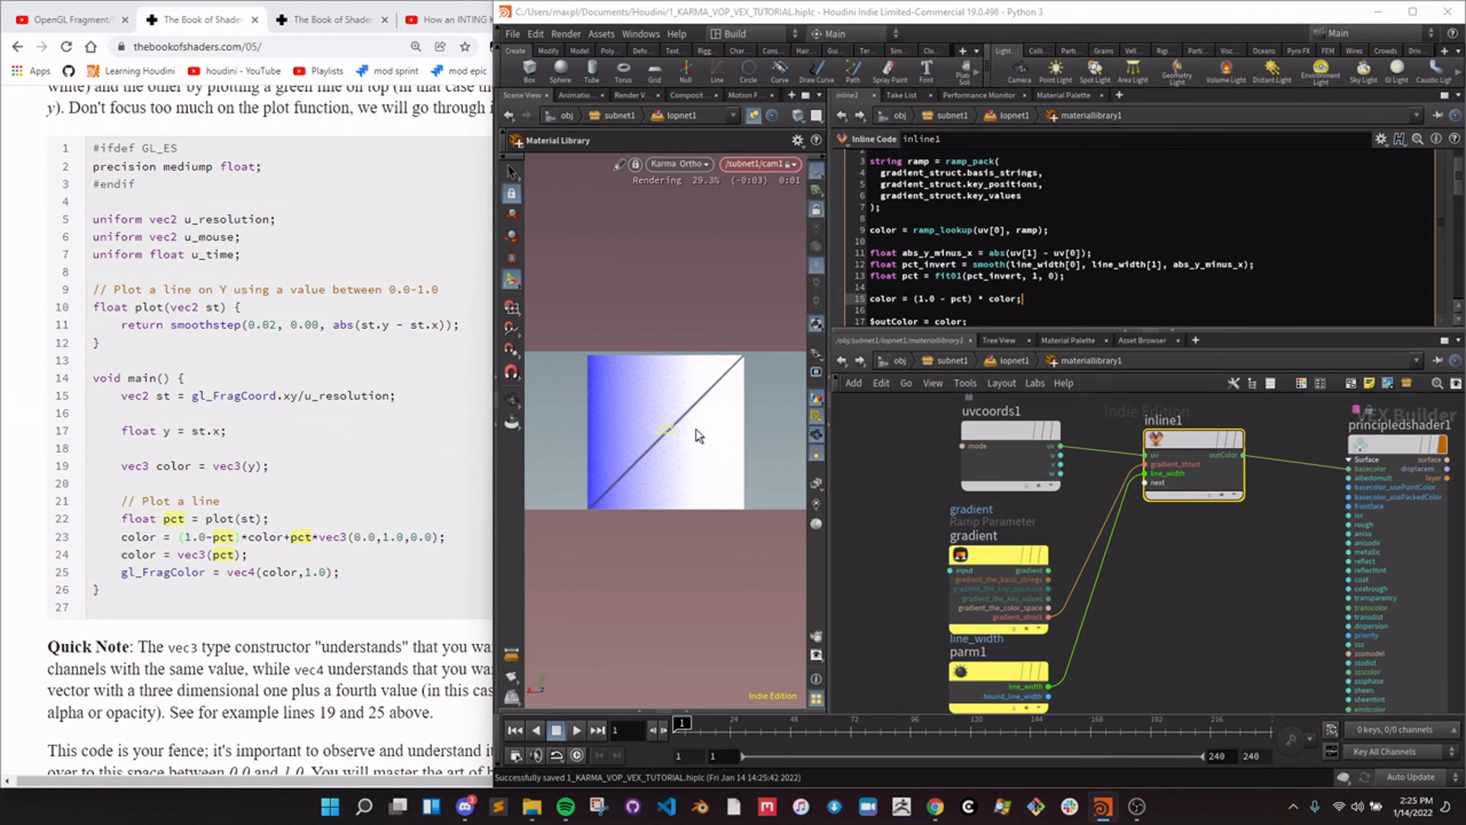
Add the line color += pct * set(1,0,0); directly below the color multiplication line in inline1's code.
scroll(1087, 286, down, 1)
key(Return)
text(color += )
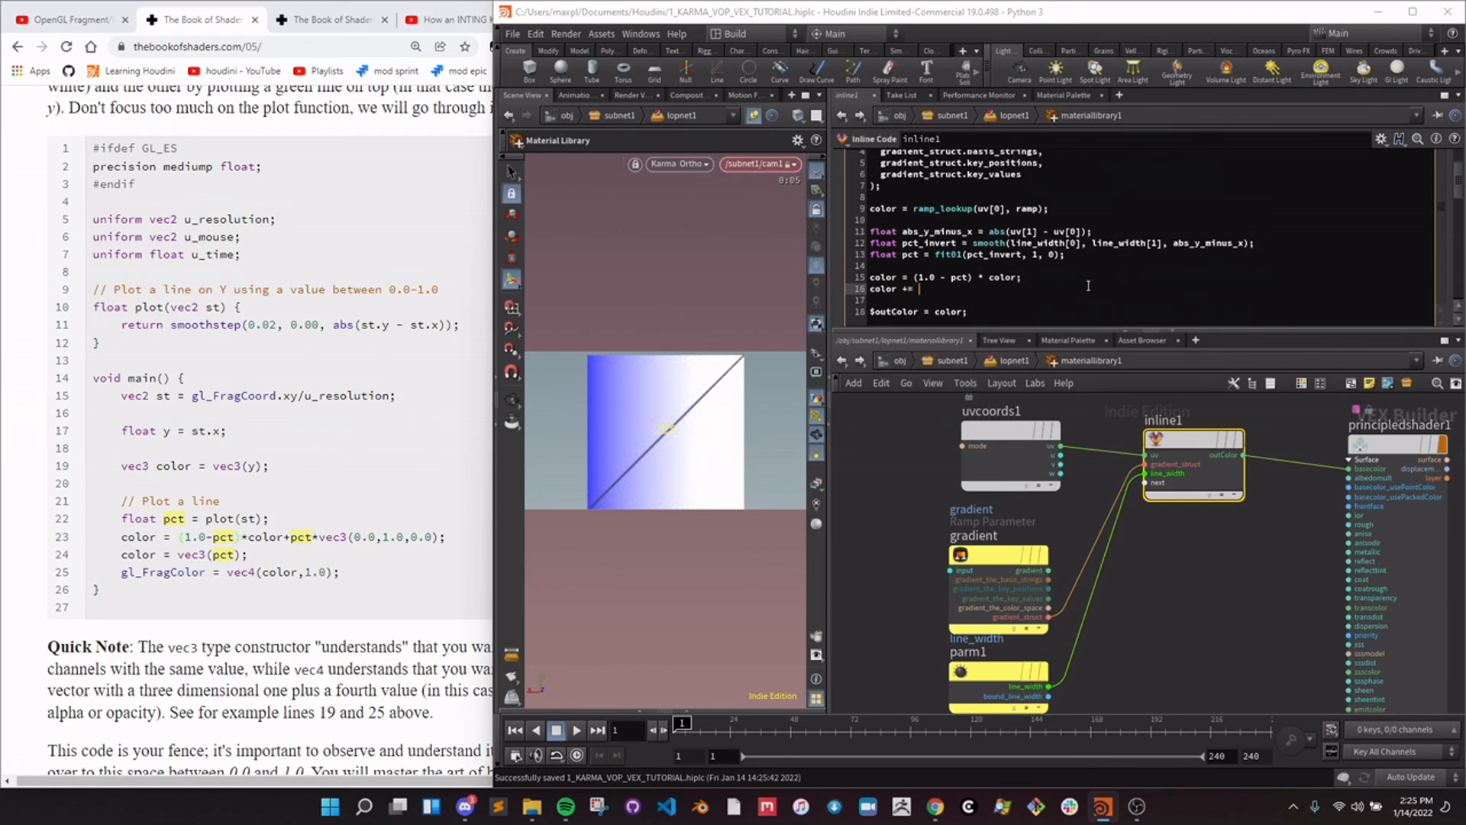
text(pct * set(1,0,0)
Add a new Parameter node and place it directly below the line_width parameter node.
middle_drag(1167, 572, 1195, 477)
key(Tab)
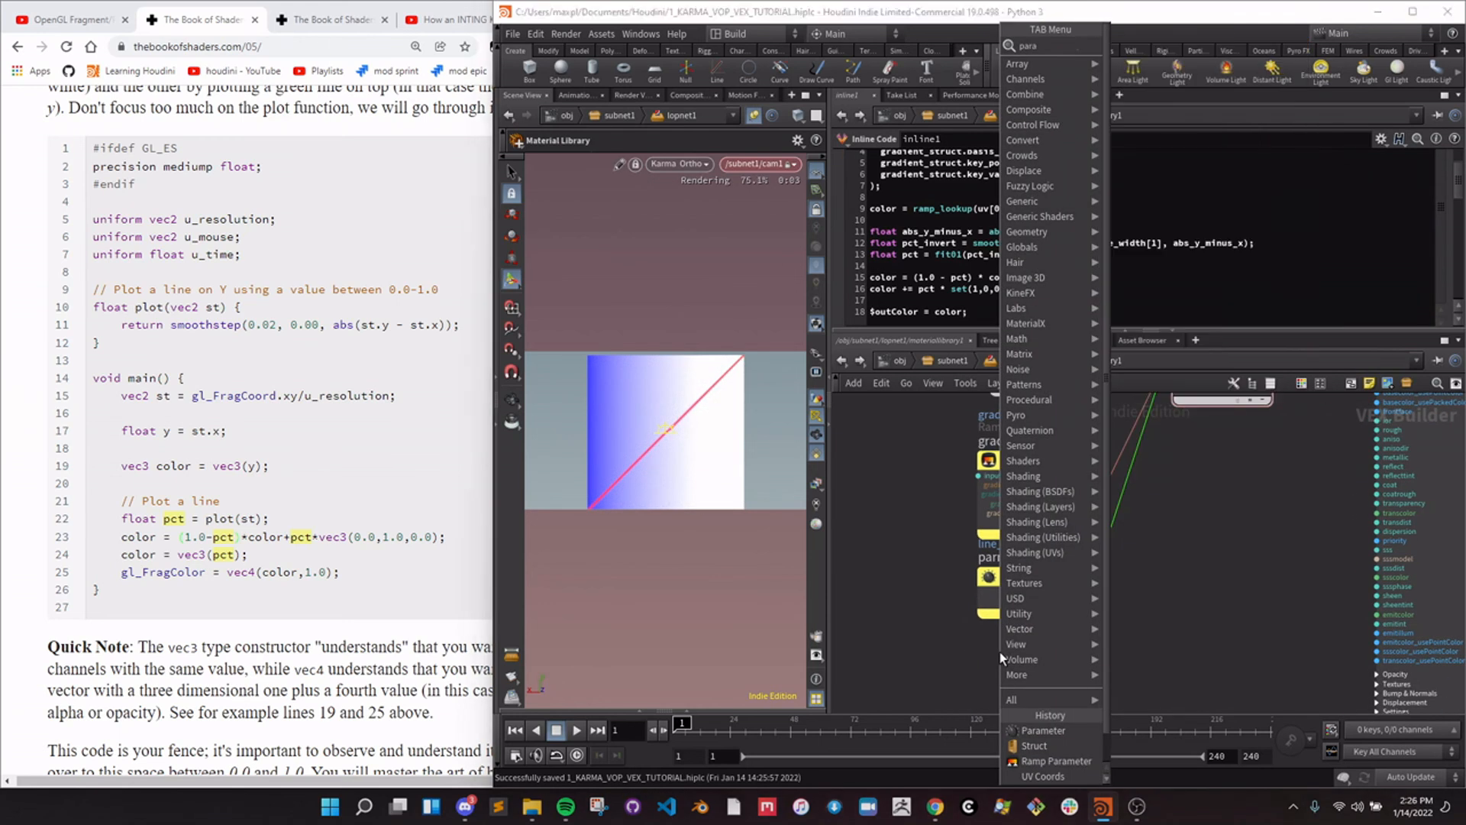
key(Return)
click(999, 649)
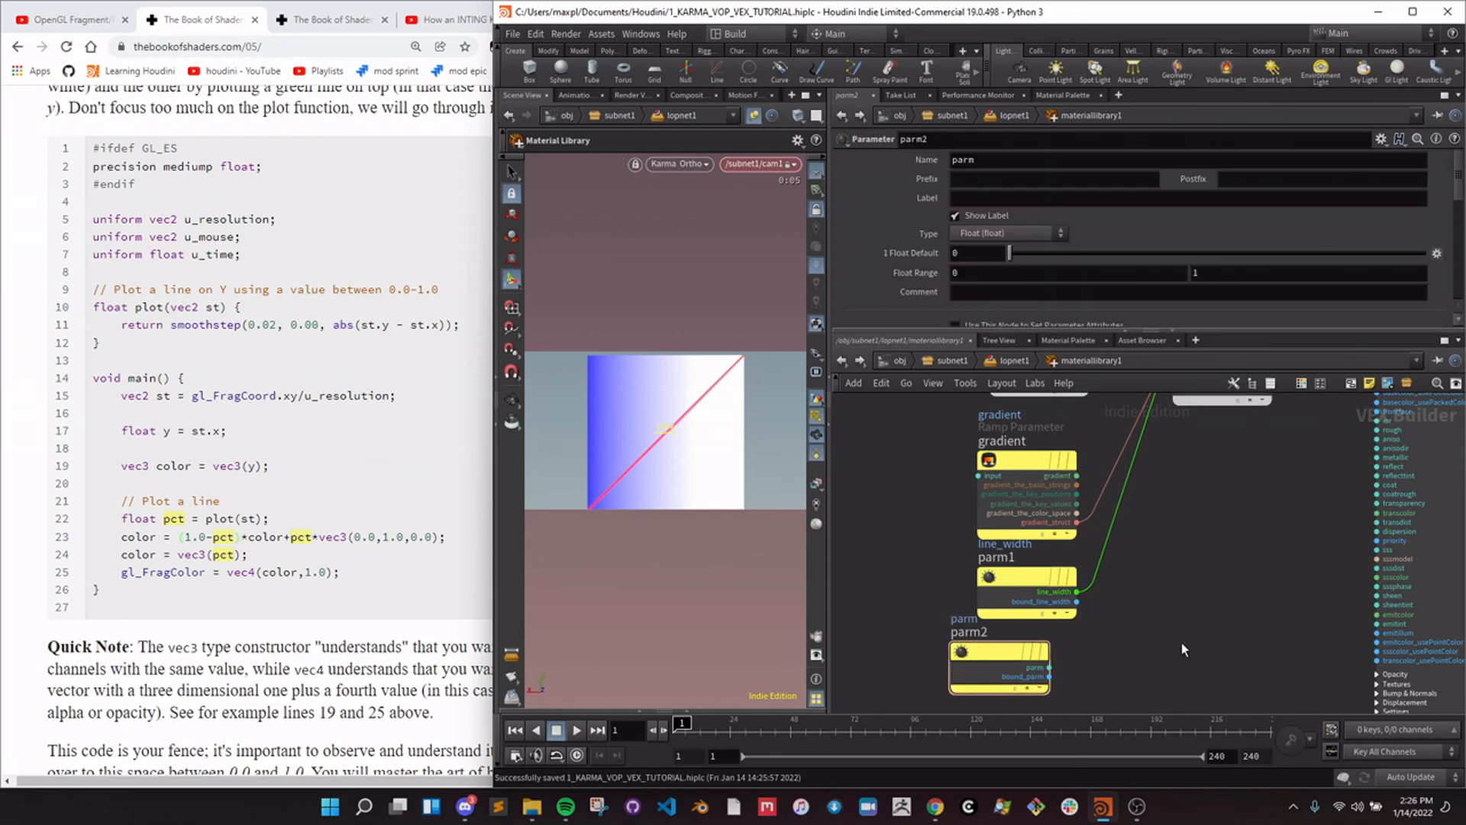
drag(1005, 661, 1030, 663)
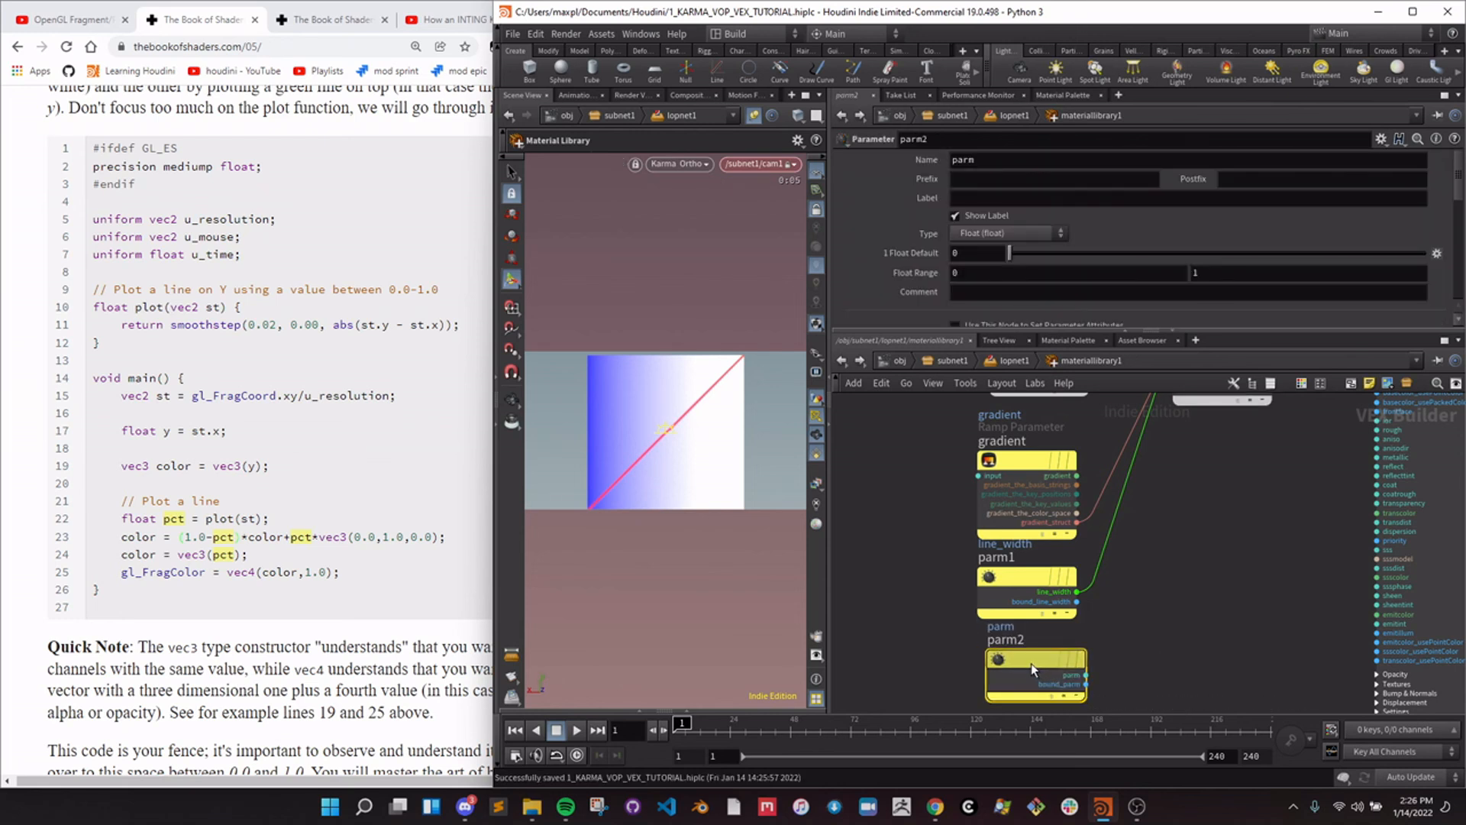
Name the new parameter line_color and set its type to Color (color).
click(999, 160)
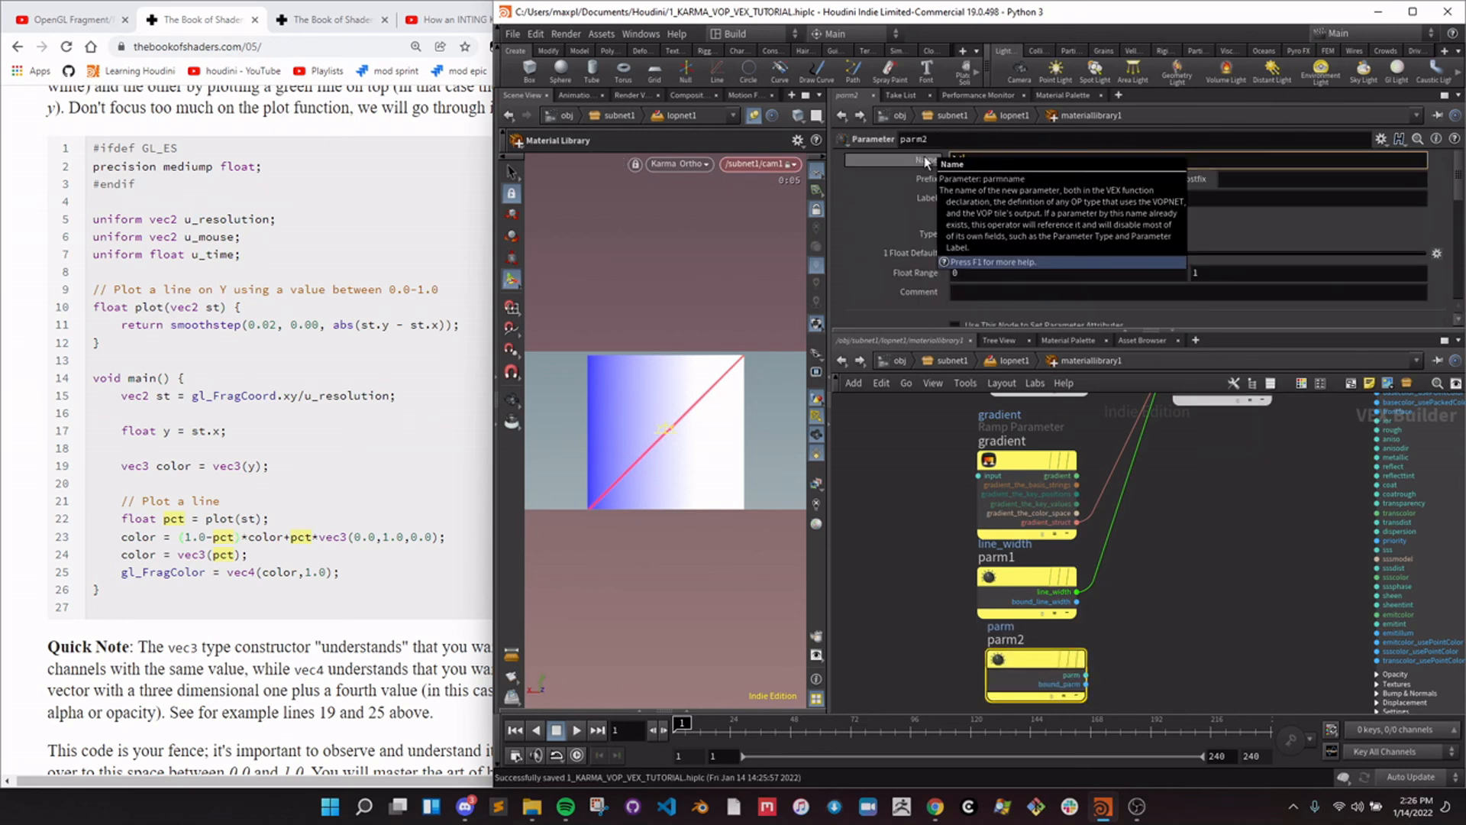
text(line_color)
key(Return)
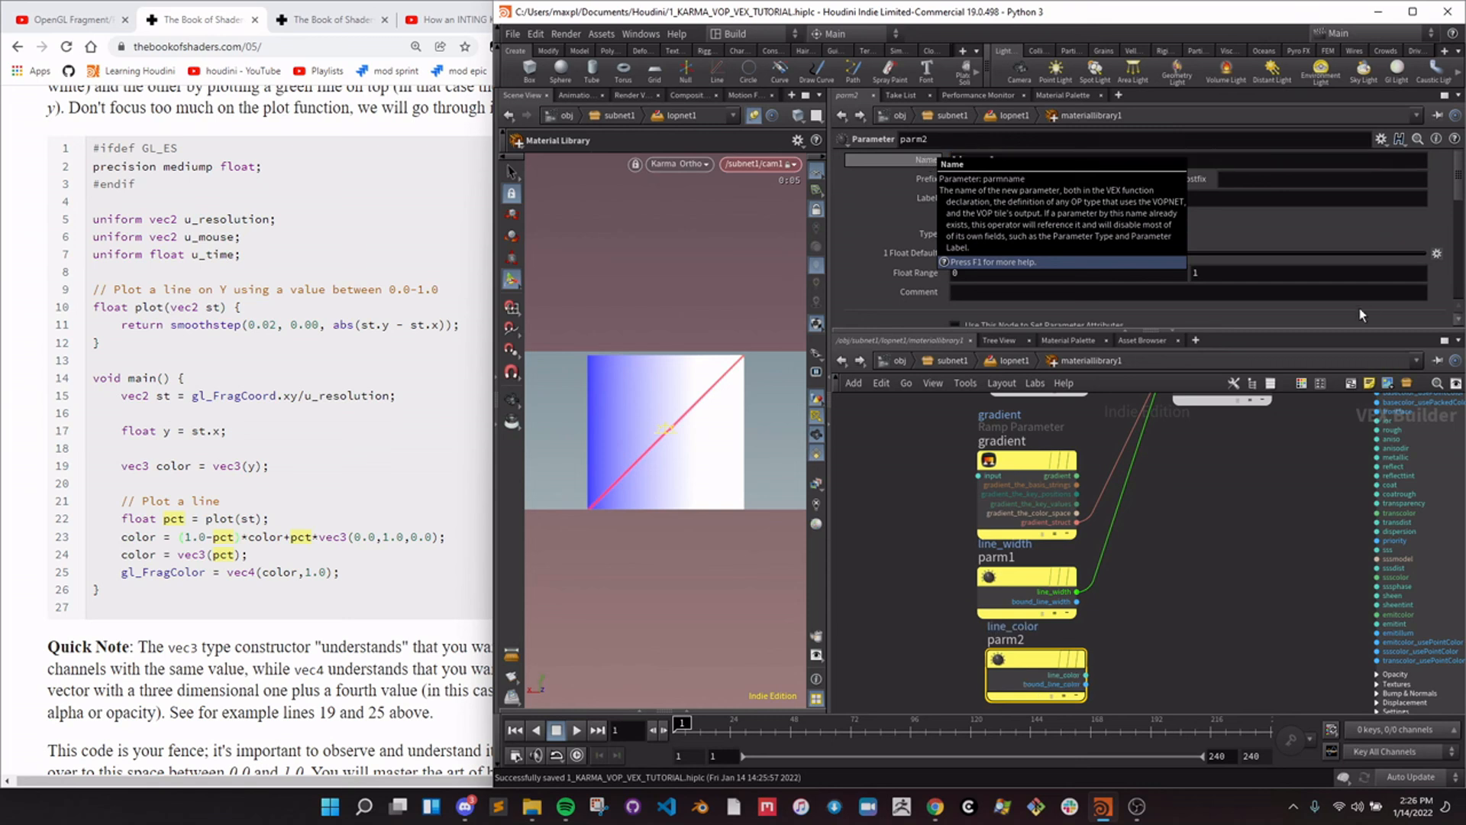
click(982, 234)
click(981, 539)
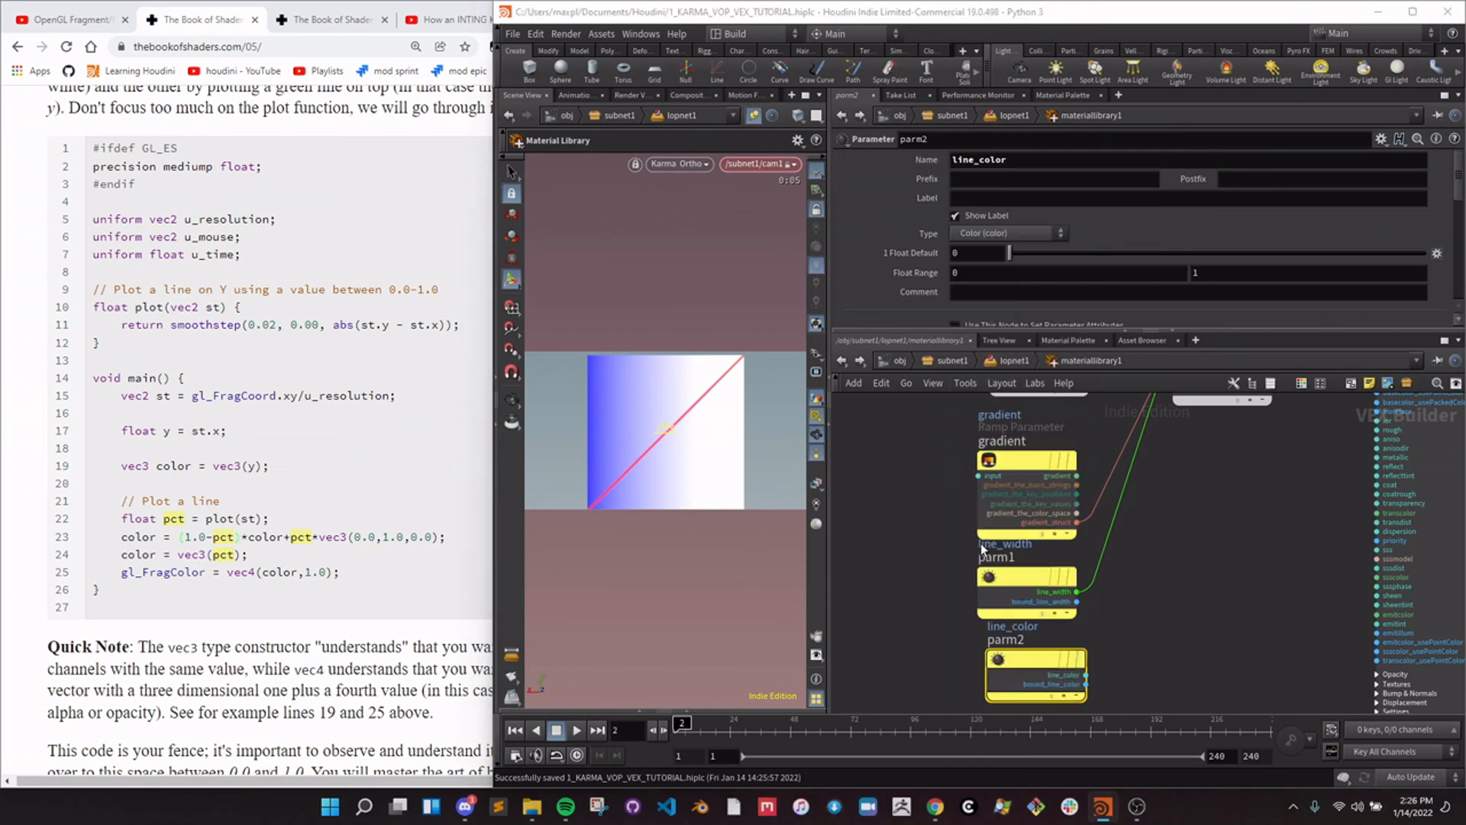
Connect the line_color output of parm2 to the next free input of inline1.
key(h)
click(1055, 690)
click(1137, 455)
Replace set(1,0,0) with line_color in the color += line of inline1's code and apply the change.
middle_drag(1150, 481, 1153, 517)
click(1157, 496)
scroll(993, 244, down, 1)
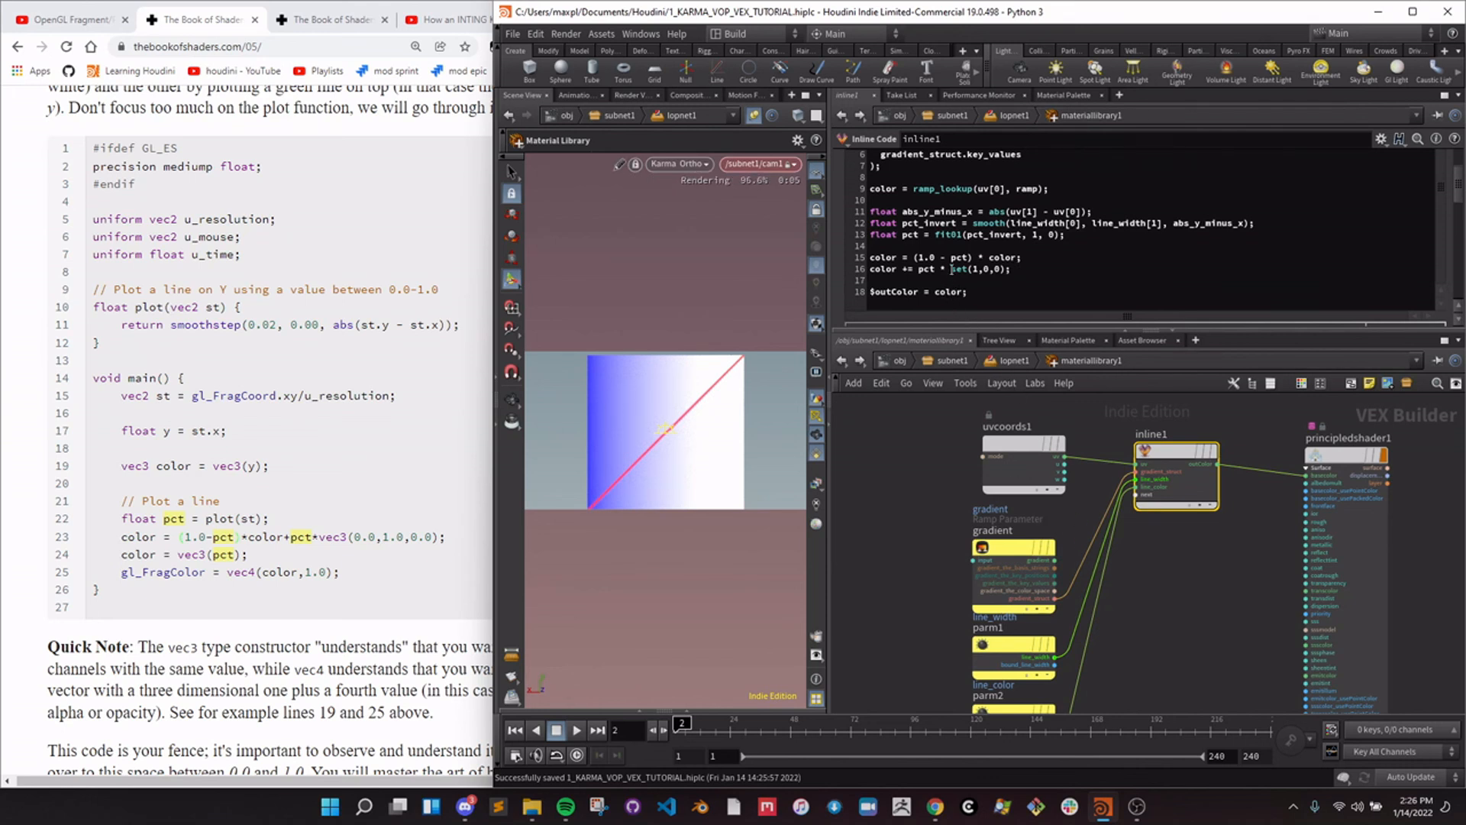
drag(950, 269, 1007, 270)
text(line_)
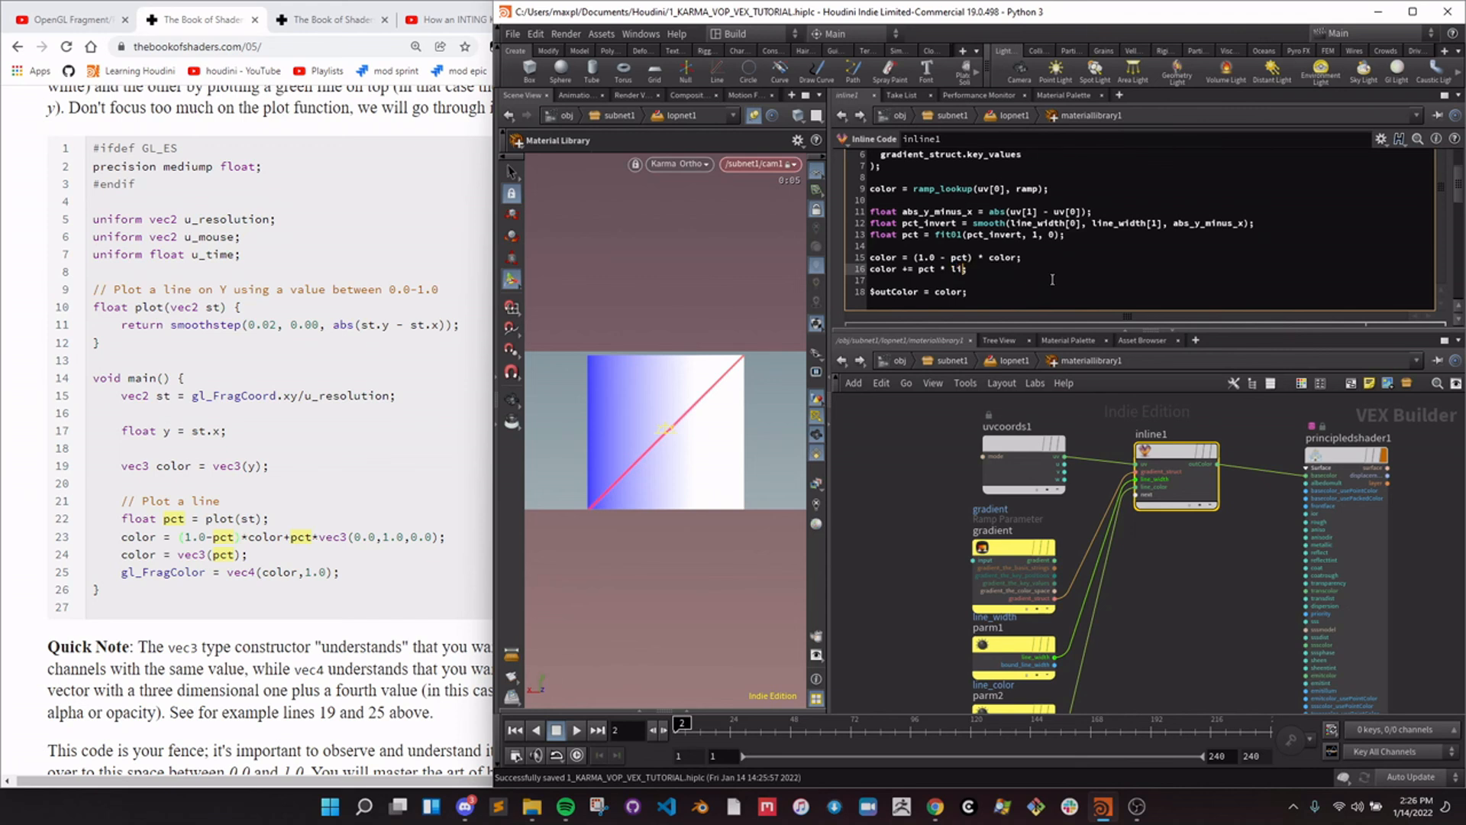
text(color;)
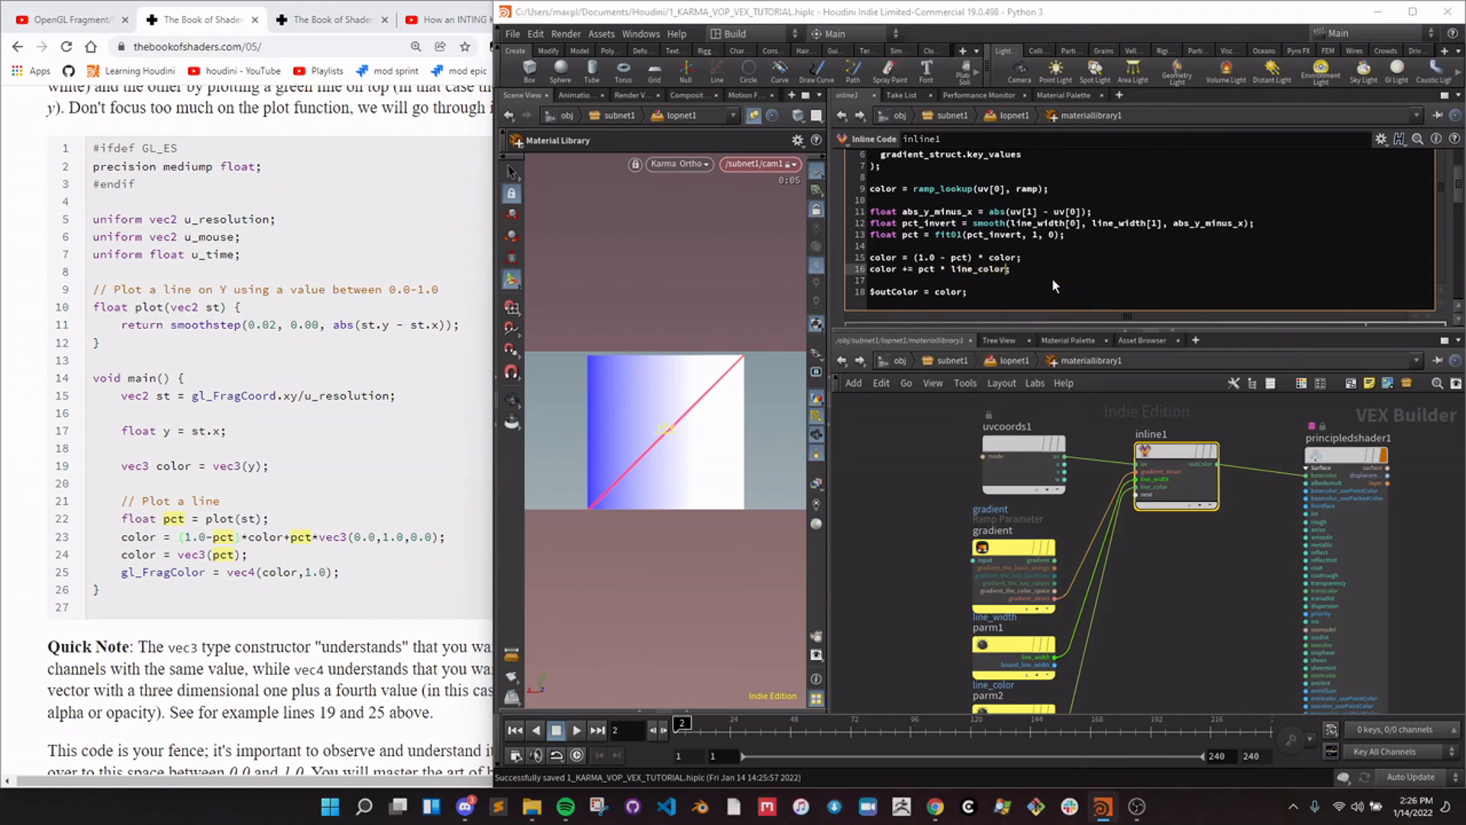
key(ctrl+Return)
Set the default colour of the line_color parameter to magenta 1, 0, 1.
middle_drag(1186, 646, 1120, 529)
click(1183, 558)
click(985, 632)
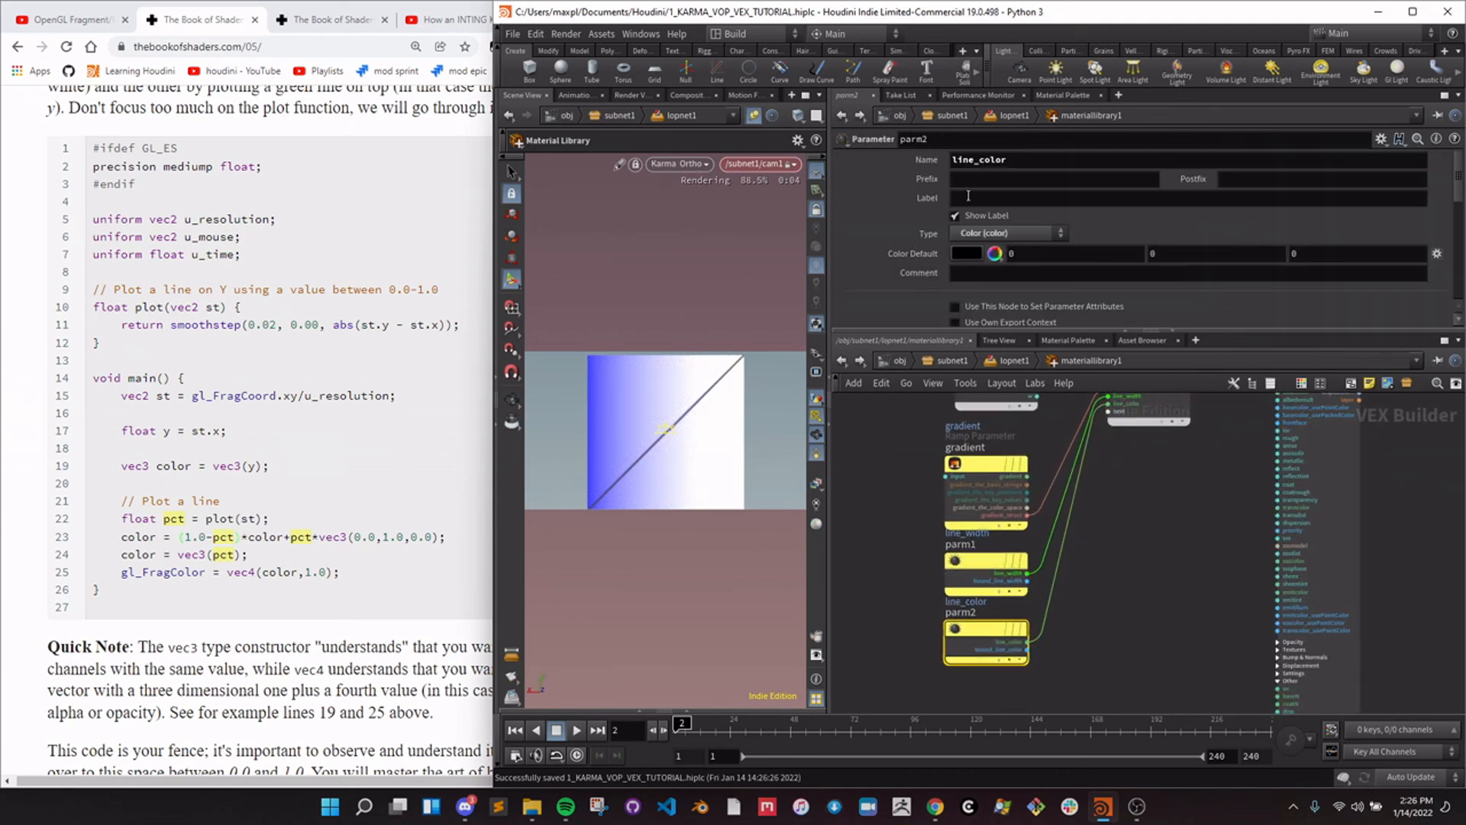
click(982, 252)
click(1185, 78)
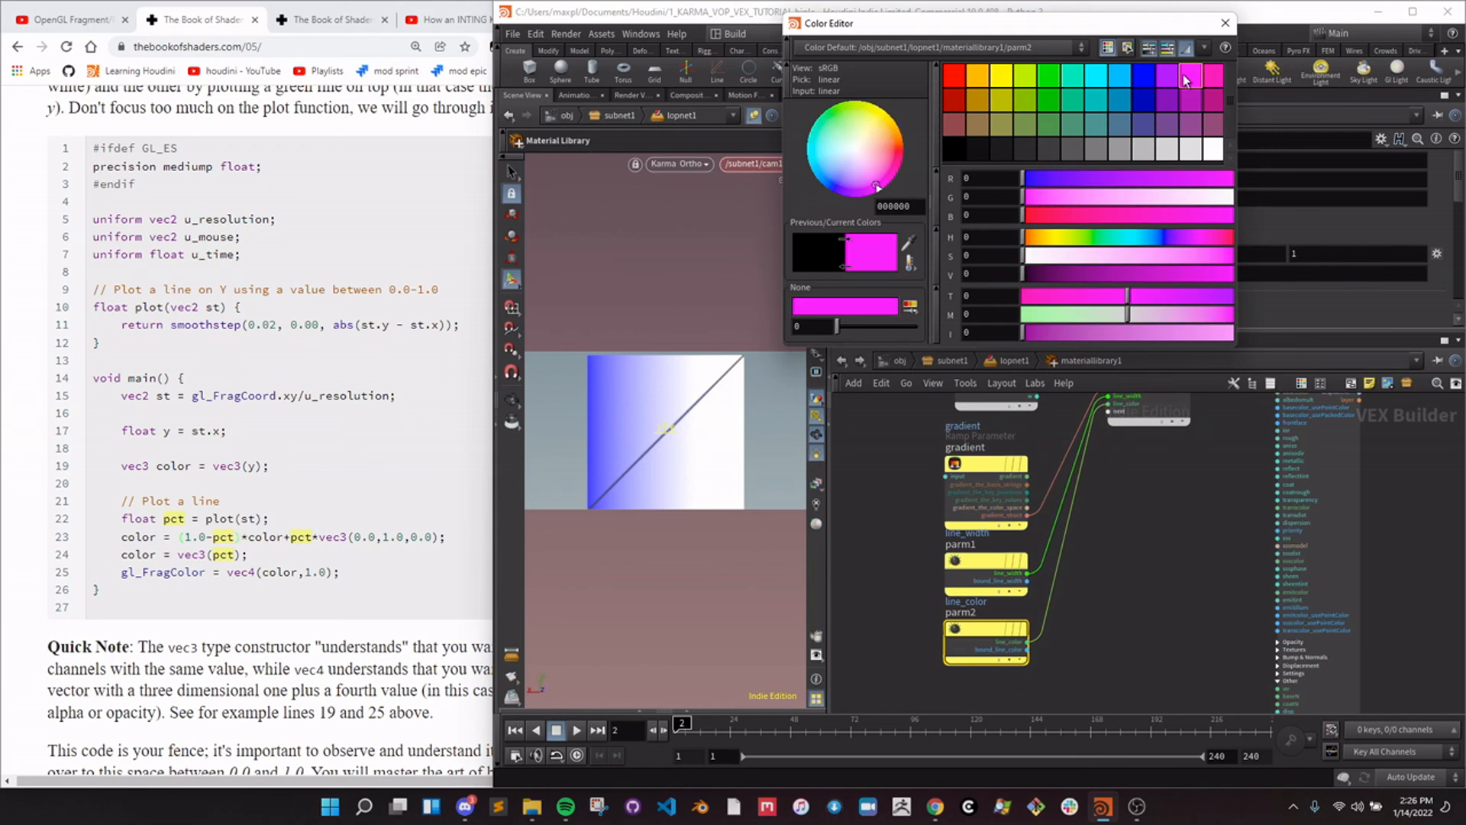
click(1225, 23)
Review inline1's finished code and save the scene file.
key(h)
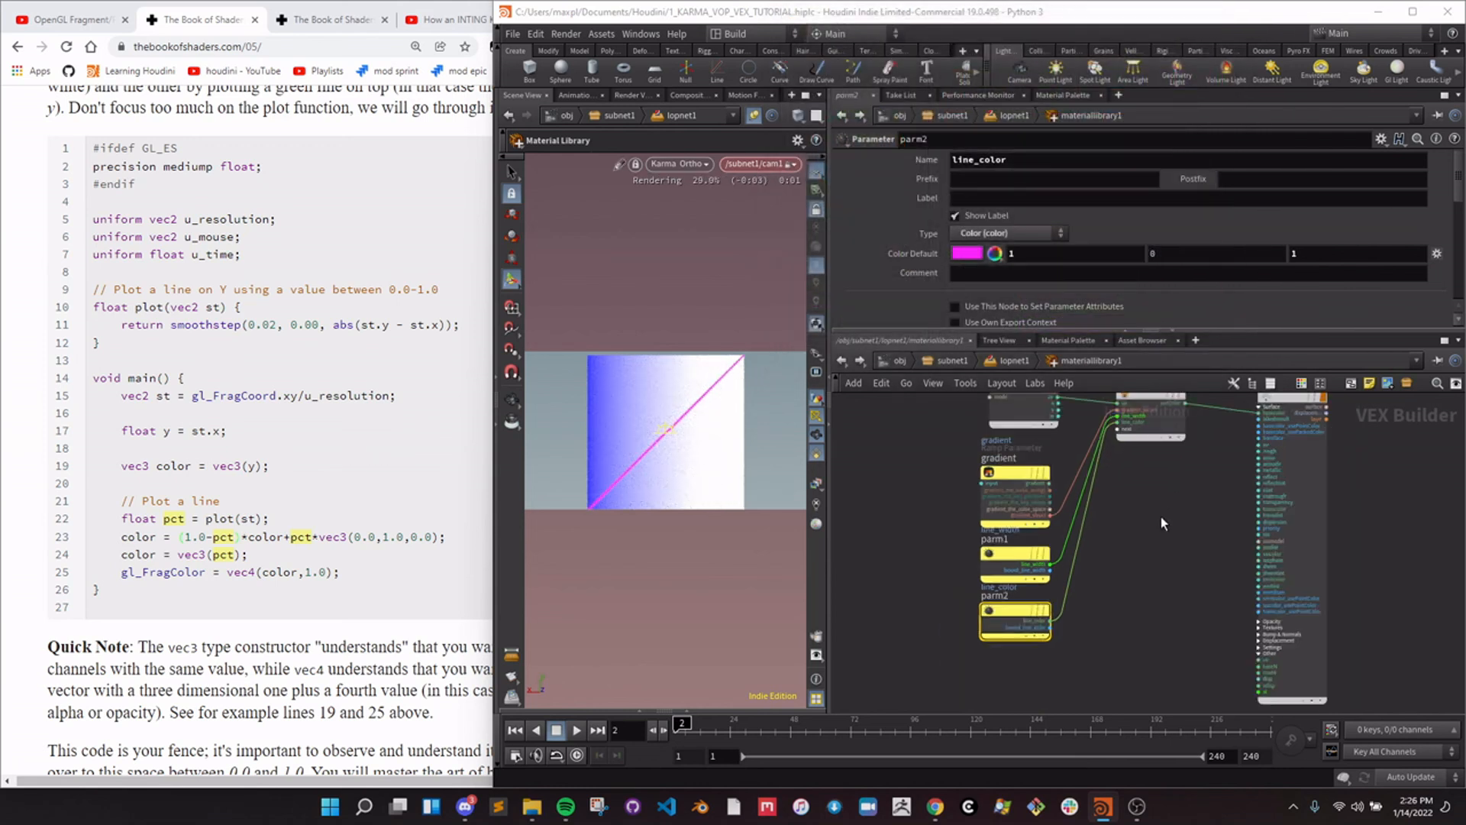
click(1108, 465)
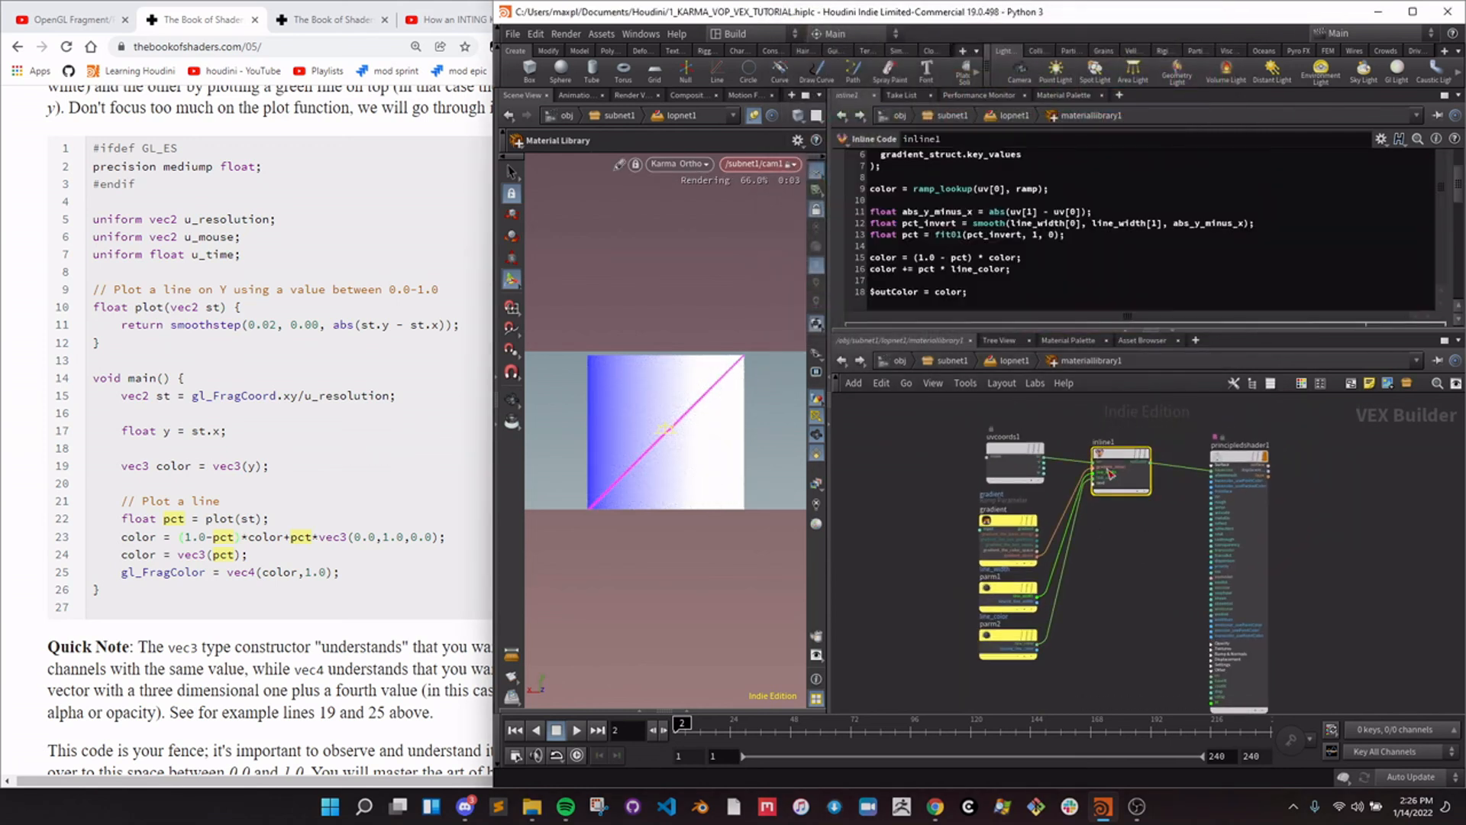
scroll(978, 213, up, 2)
scroll(978, 212, down, 2)
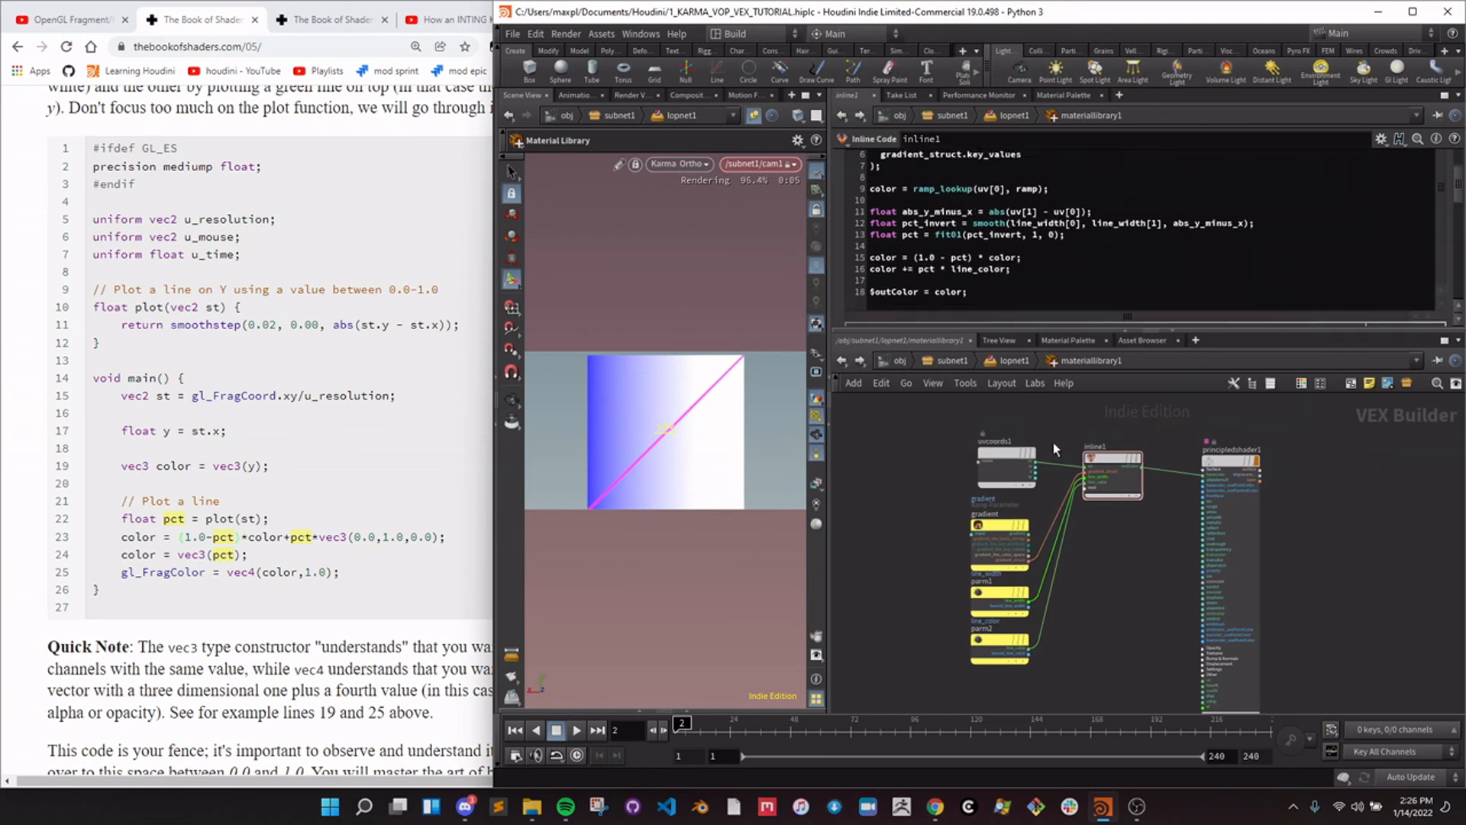
key(ctrl+s)
Add a Material Builder node to the material library beside principledshader1 and save the file.
drag(1327, 678, 941, 425)
click(1365, 540)
middle_drag(1322, 517, 1240, 494)
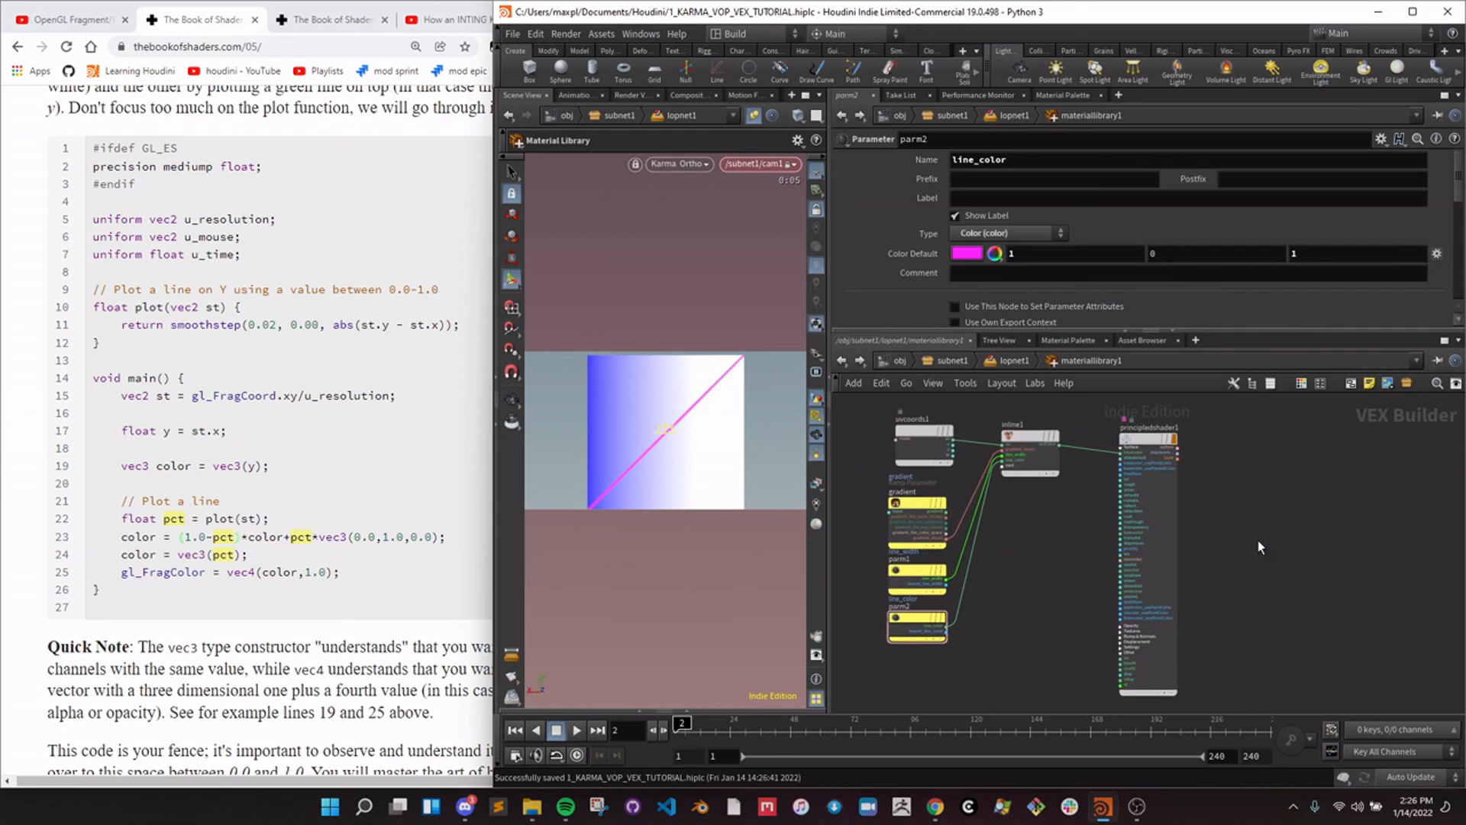
key(Tab)
text(material)
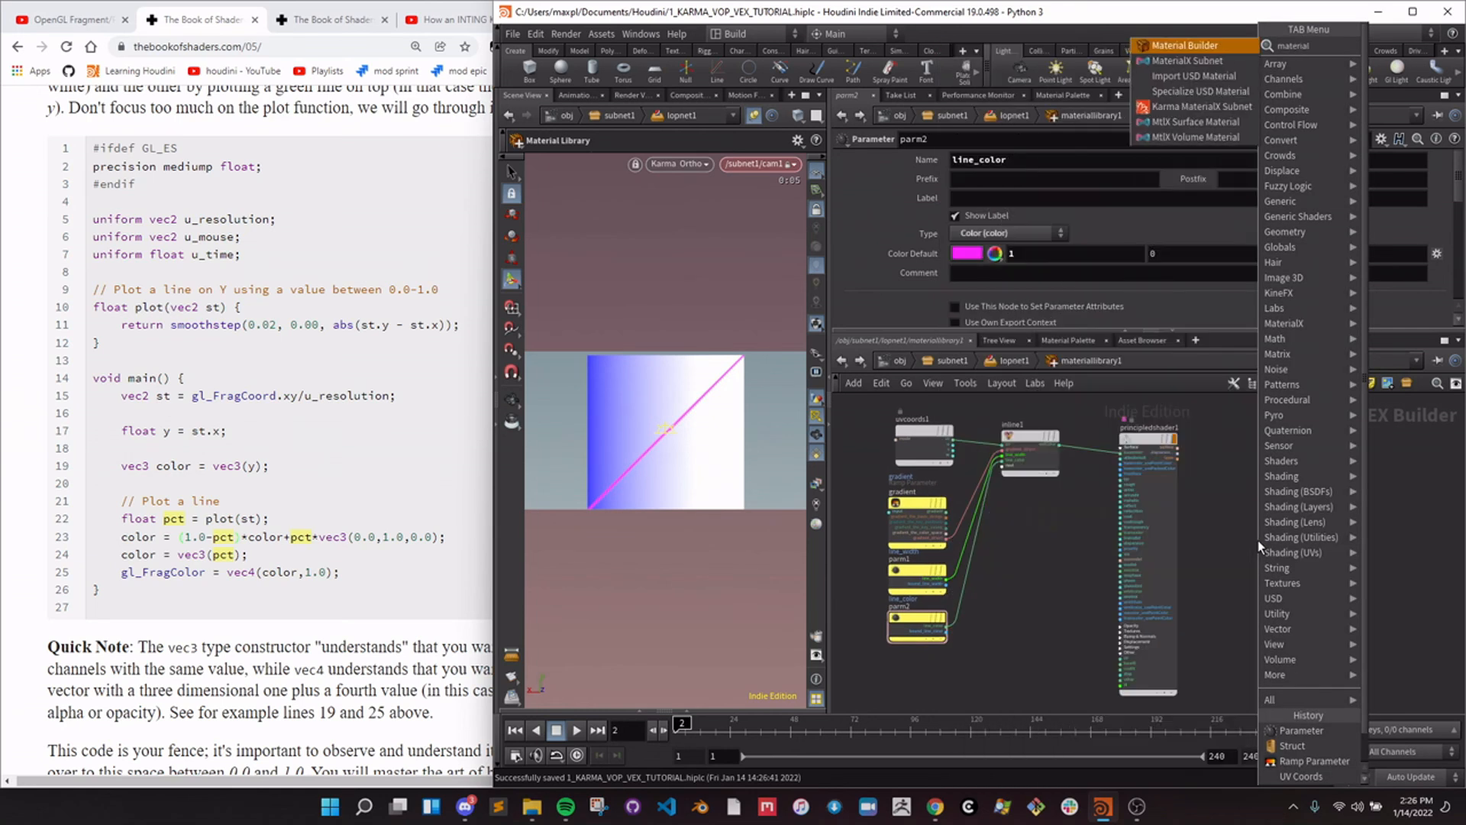
key(Return)
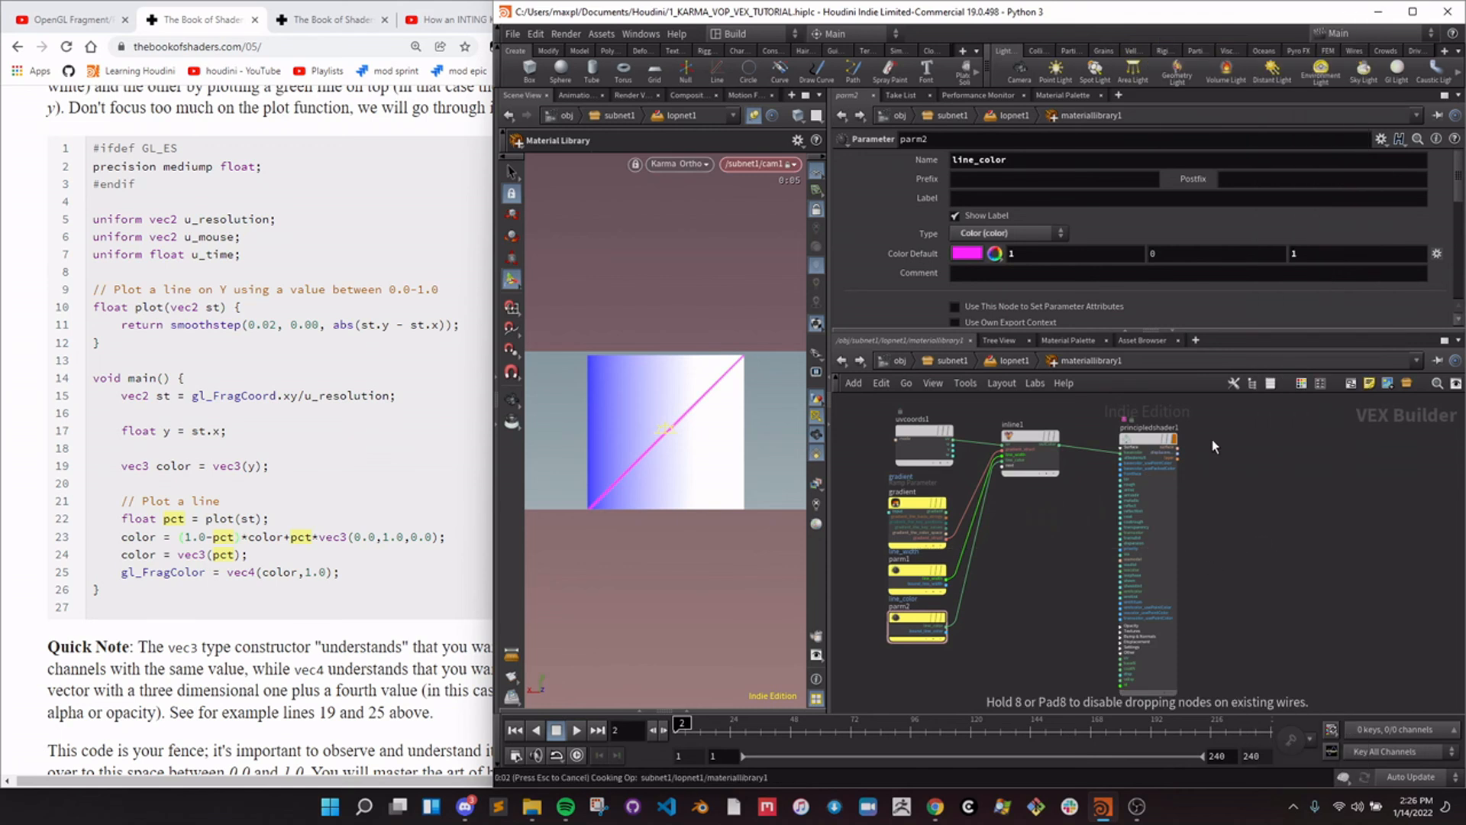
click(1208, 496)
key(ctrl+s)
Cut the whole shader network, from uvcoords1 to principledshader1, and paste it inside the materialbuilder1 node.
drag(1209, 438, 878, 635)
key(ctrl+x)
drag(1254, 548, 1007, 472)
double_click(1008, 472)
drag(1012, 418, 843, 559)
click(1031, 658)
key(ctrl+v)
Arrange the nodes inside the material builder so the pasted shader network sits in line with the surface_output node.
middle_drag(1058, 525, 1073, 441)
drag(945, 475, 930, 557)
middle_drag(1348, 551, 1351, 604)
drag(1352, 605, 1288, 627)
click(1216, 630)
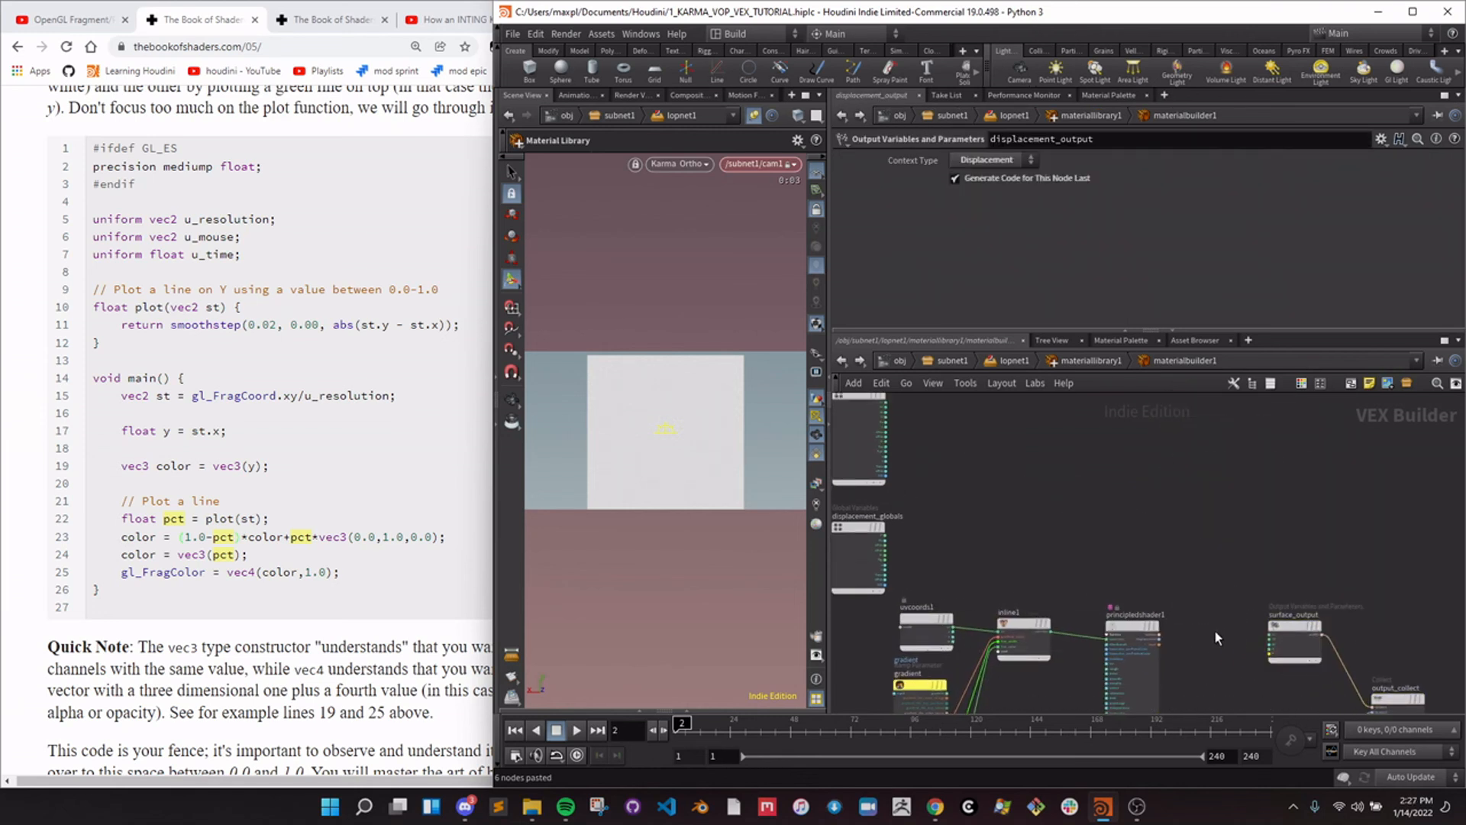